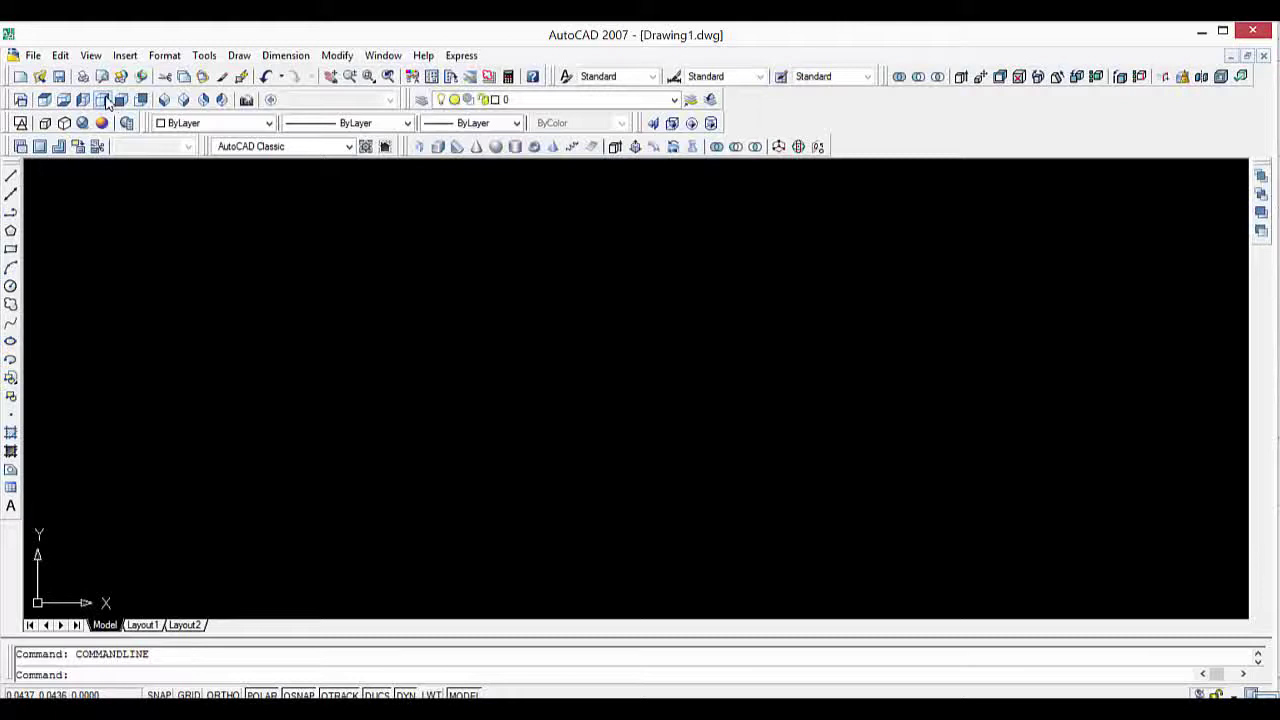
Turn on the Modify toolbar from the ACAD toolbar list.
{"action": "right_click", "coordinate": [107, 100]}
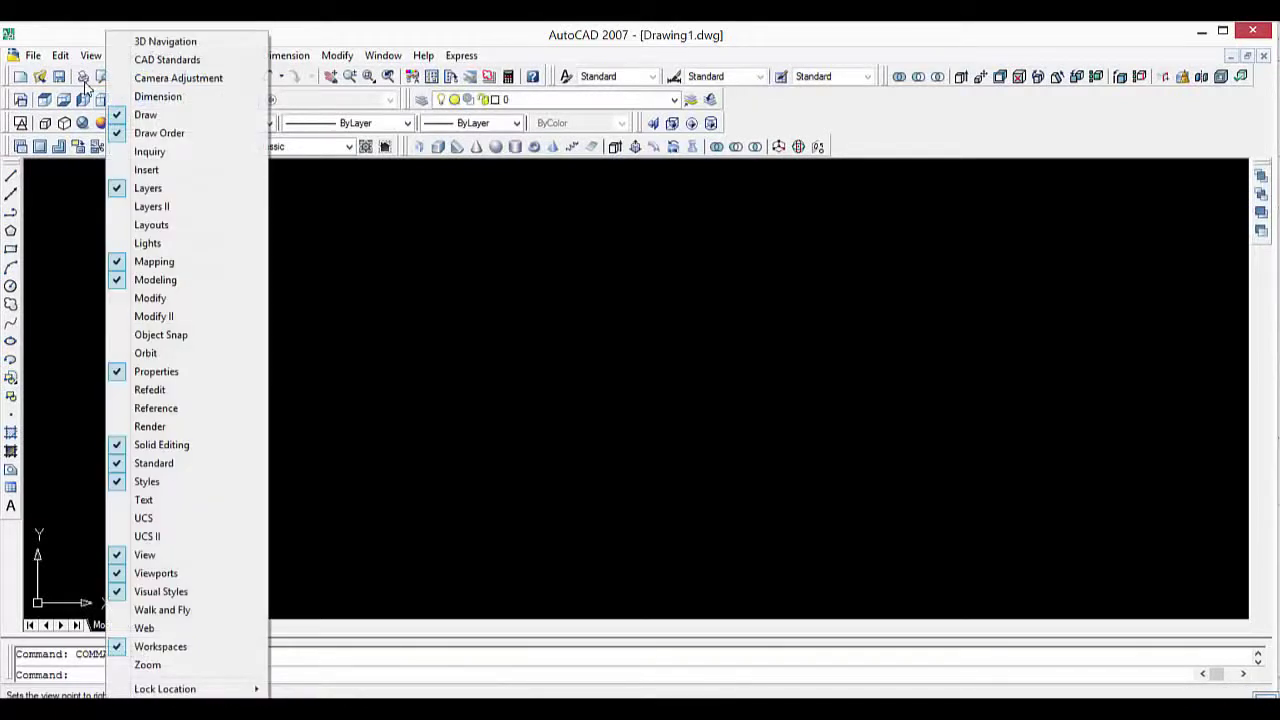
{"action": "key", "text": "Escape"}
{"action": "left_click", "coordinate": [458, 314]}
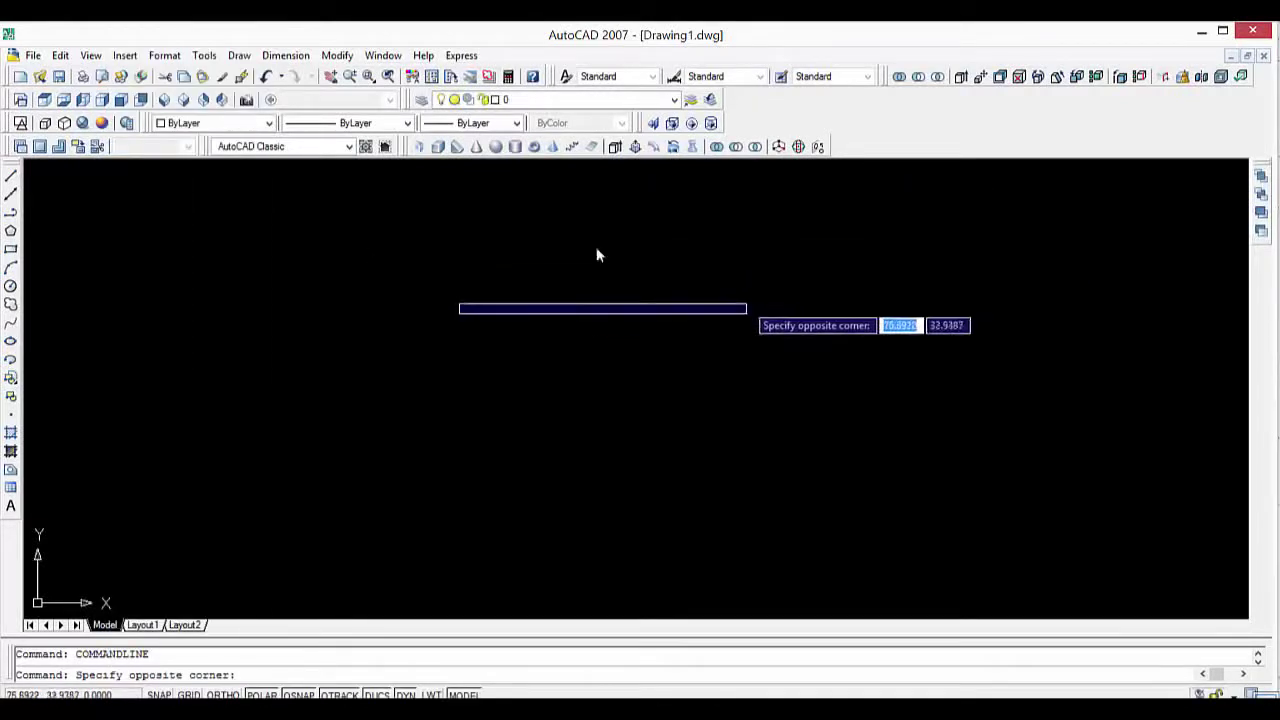
{"action": "left_click", "coordinate": [748, 305]}
{"action": "right_click", "coordinate": [1004, 118]}
{"action": "mouse_move", "coordinate": [1046, 128]}
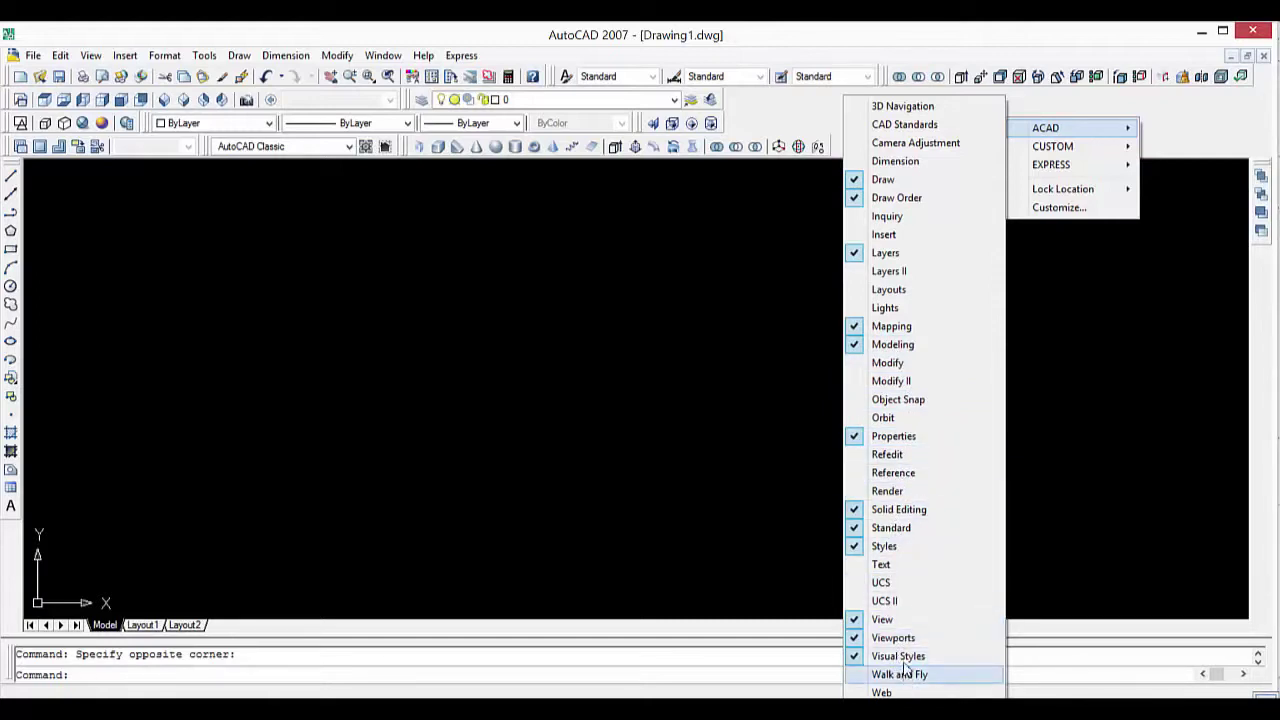
{"action": "left_click", "coordinate": [903, 366]}
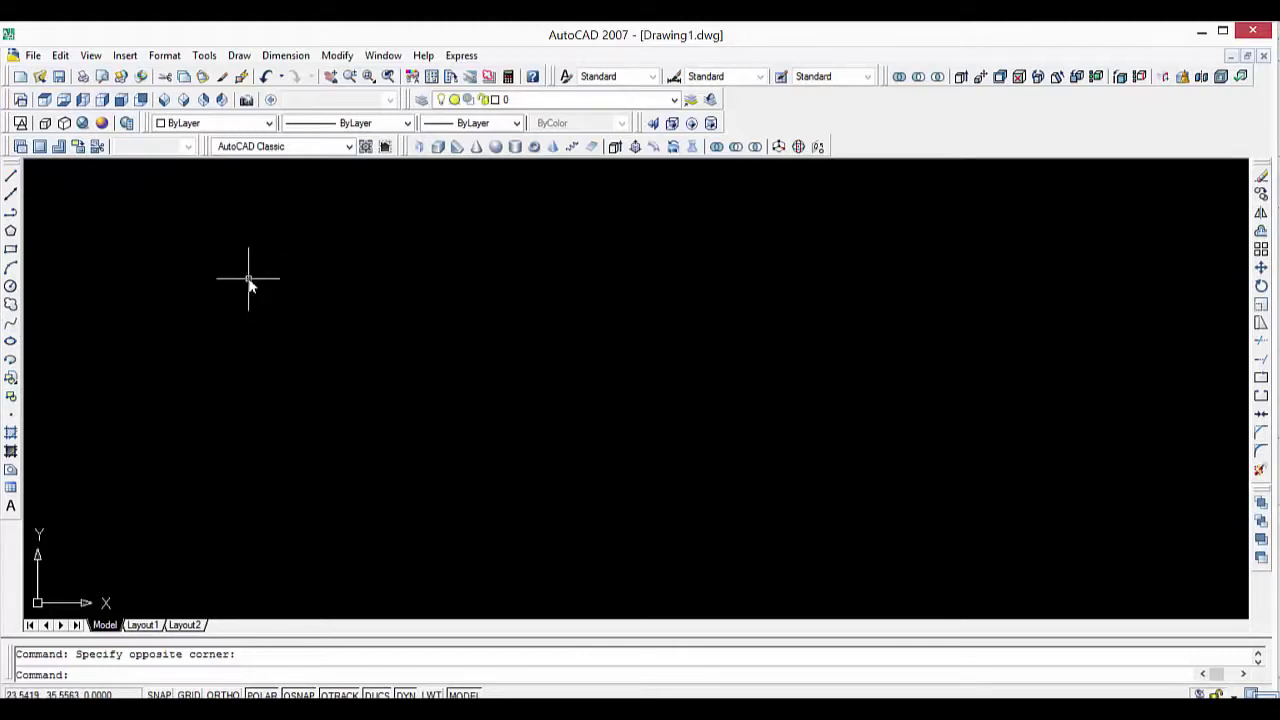
Open the drawing plan.dwg from the File menu.
{"action": "left_click", "coordinate": [33, 56]}
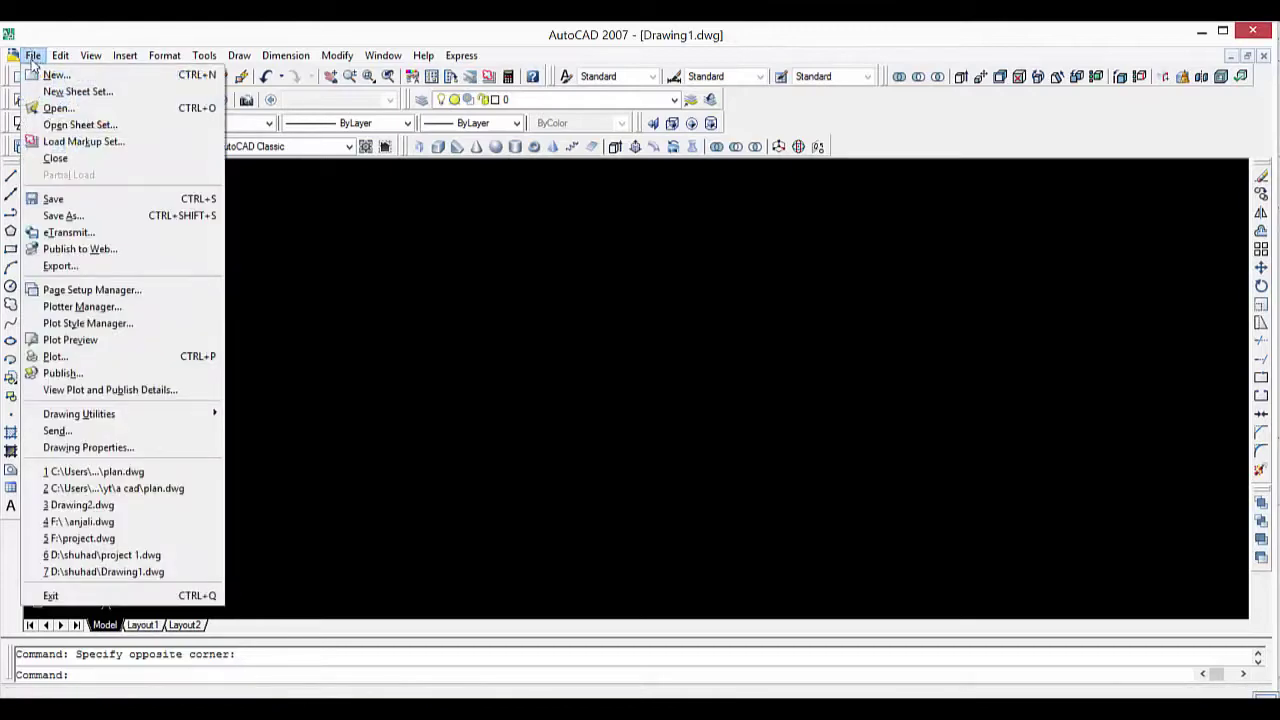
{"action": "left_click", "coordinate": [57, 108]}
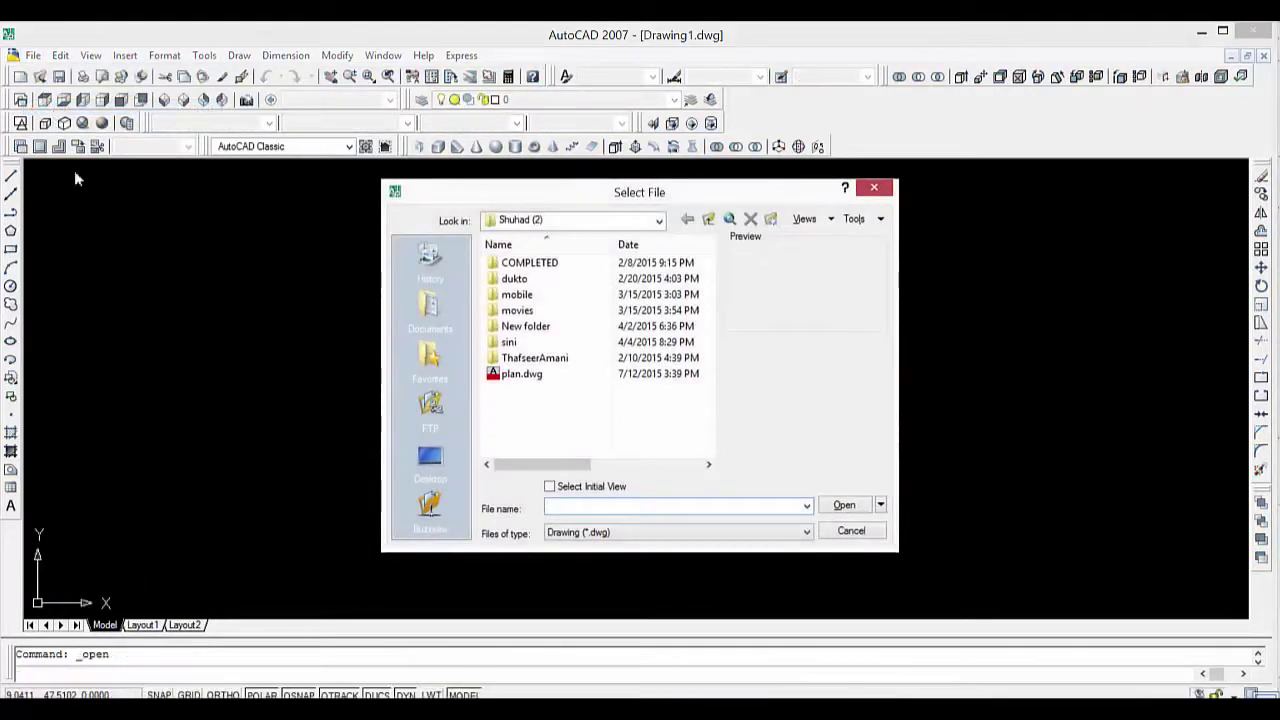
{"action": "left_click", "coordinate": [555, 379]}
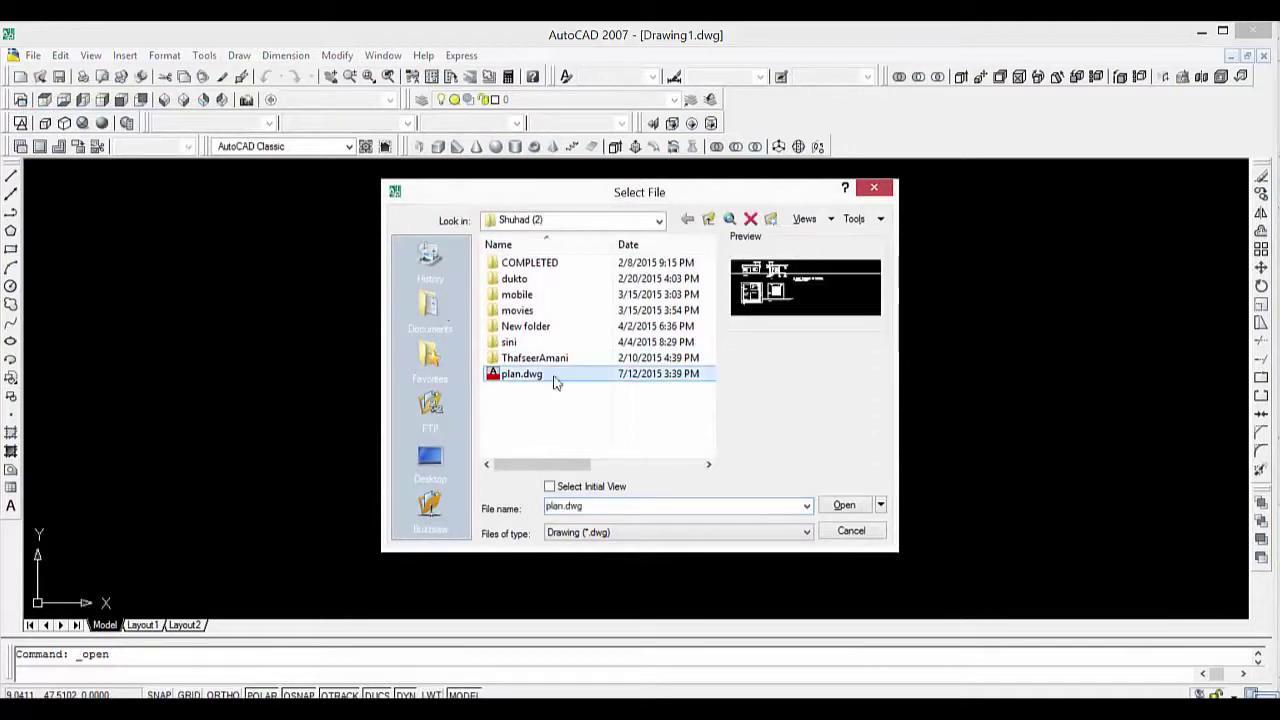
{"action": "left_click", "coordinate": [845, 506]}
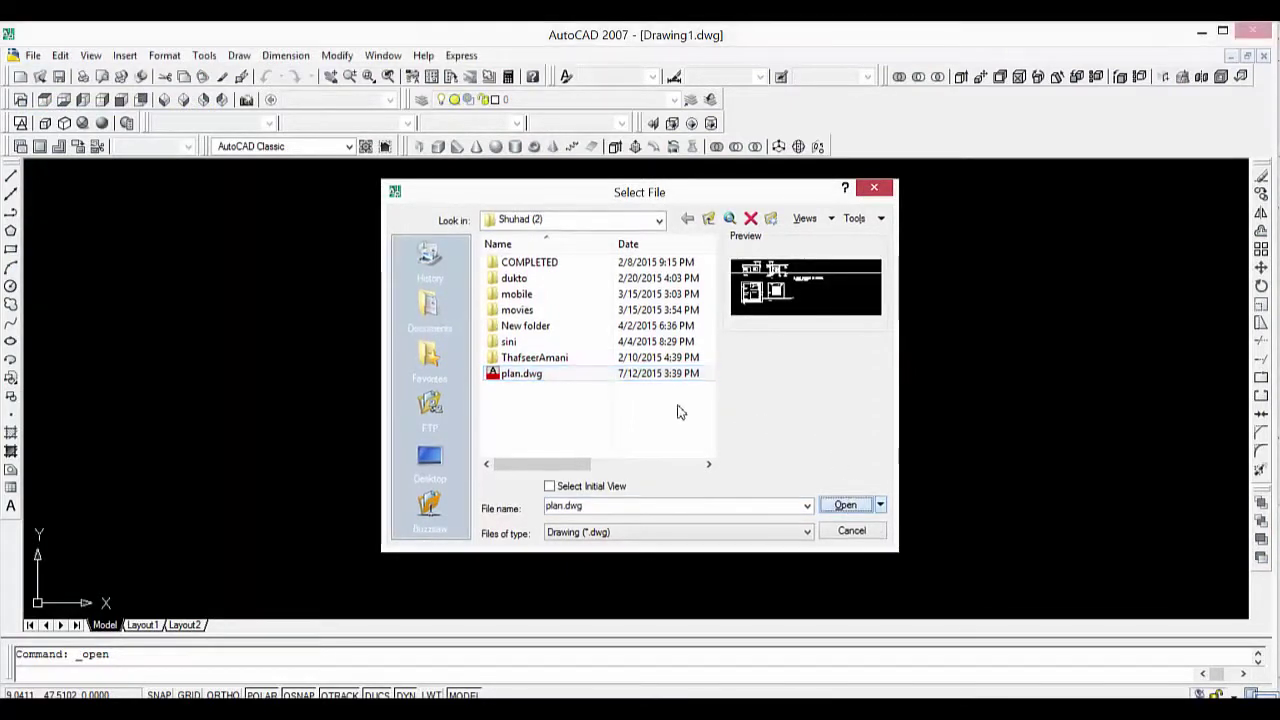
Frame the floor plan in view and start the MOVE command with M.
{"action": "scroll", "coordinate": [300, 499], "scroll_direction": "up", "scroll_amount": 1}
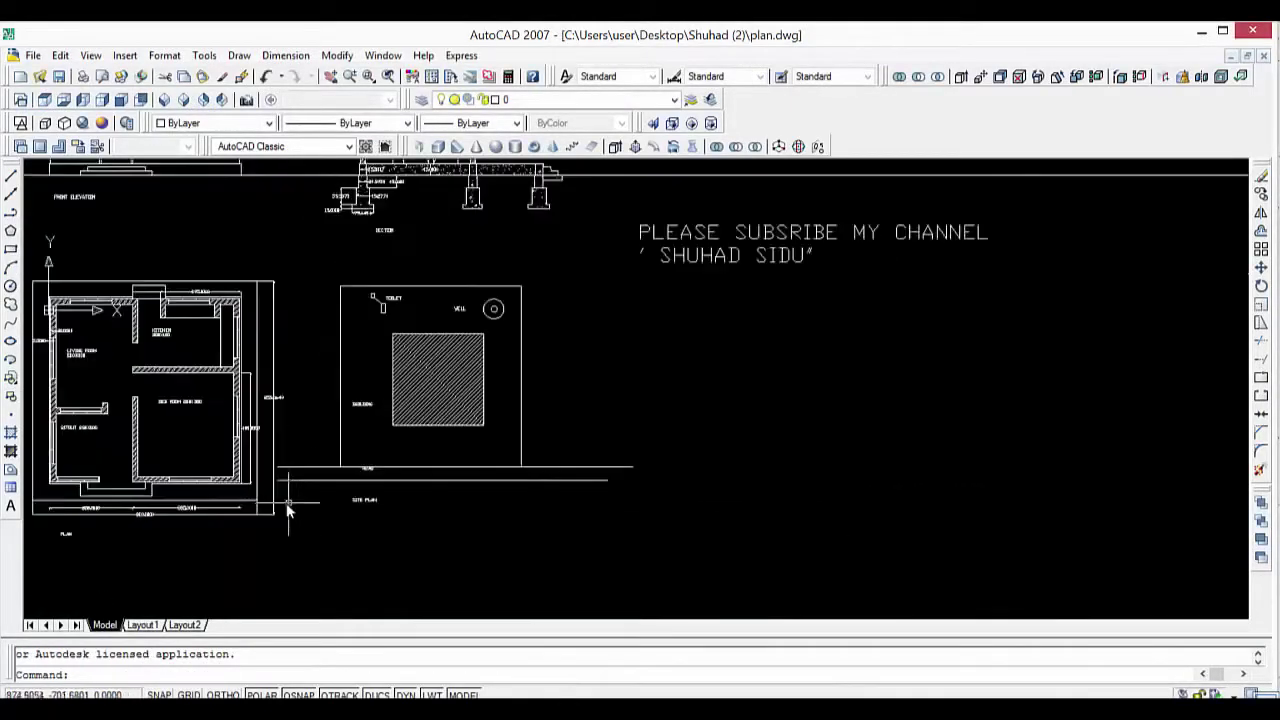
{"action": "scroll", "coordinate": [286, 500], "scroll_direction": "up", "scroll_amount": 1}
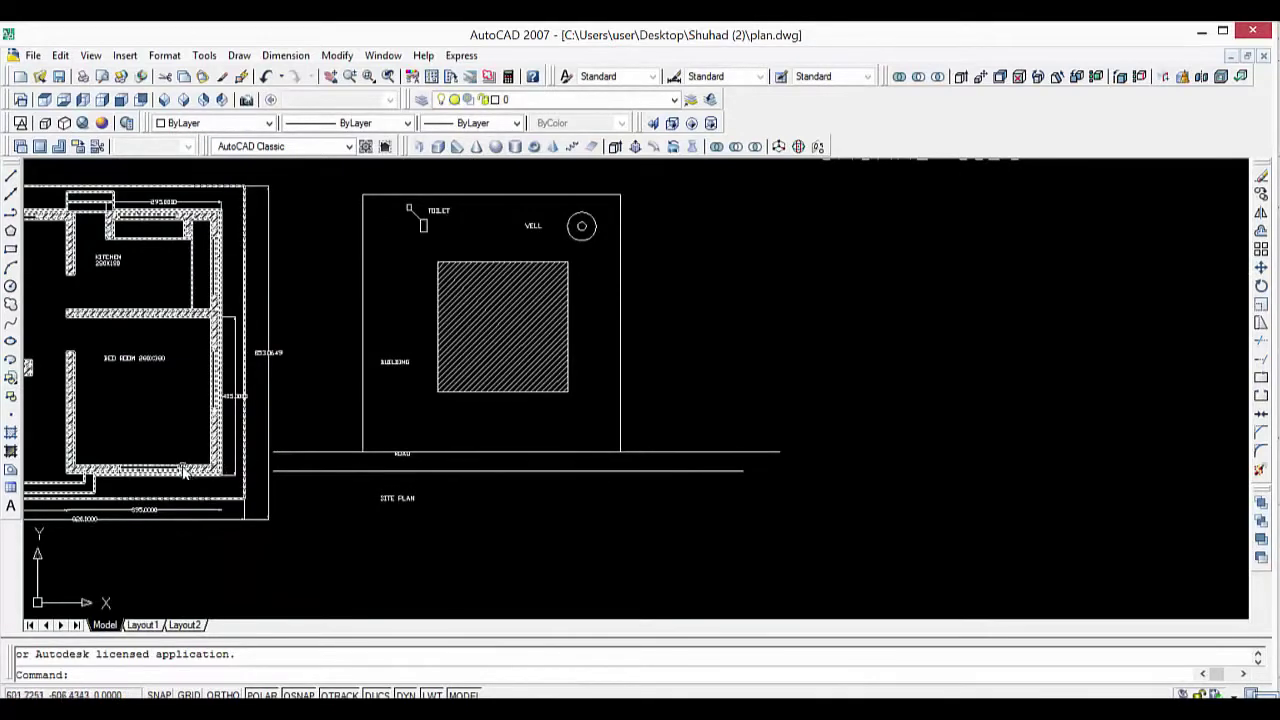
{"action": "scroll", "coordinate": [145, 483], "scroll_direction": "down", "scroll_amount": 2}
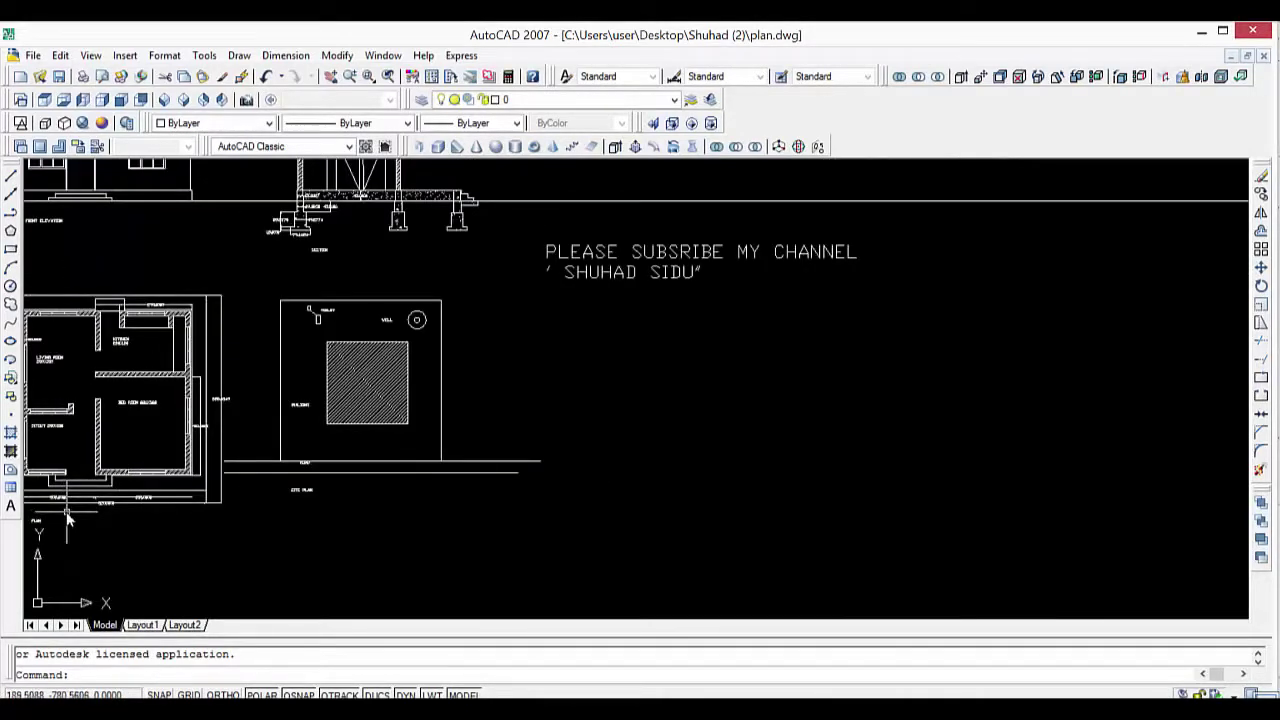
{"action": "middle_click_drag", "start_coordinate": [141, 514], "coordinate": [263, 514]}
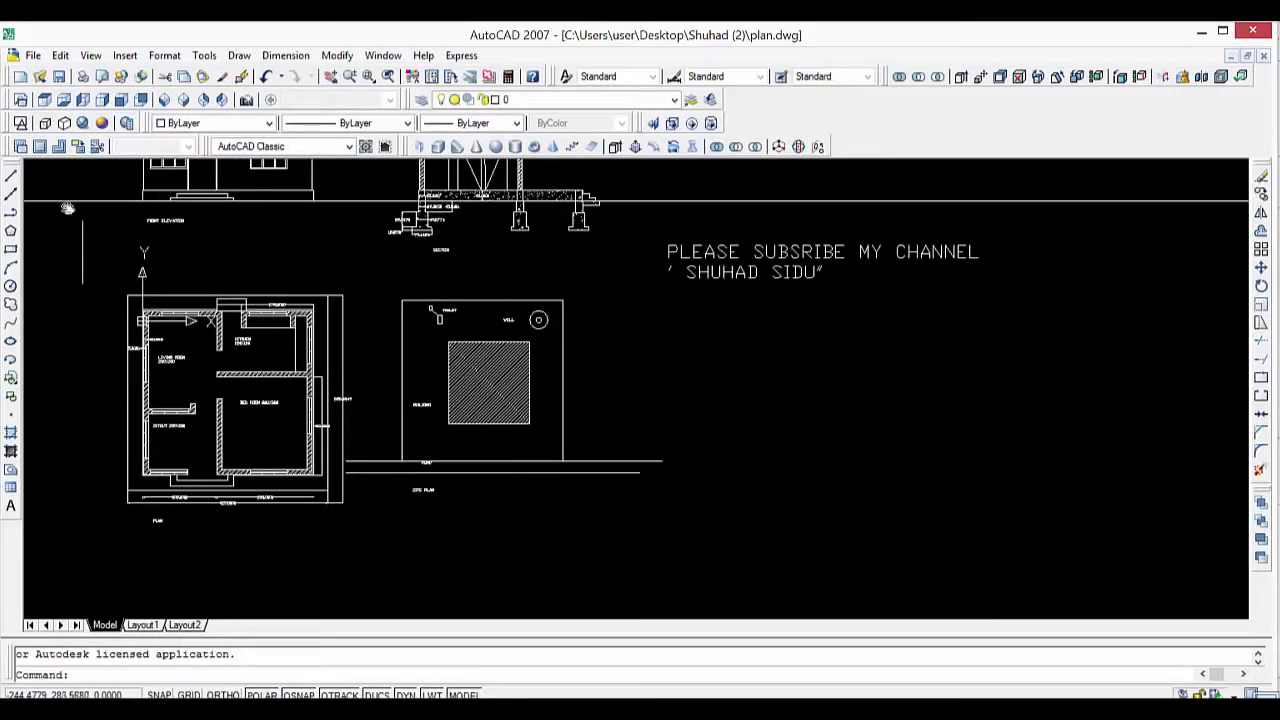
{"action": "left_click", "coordinate": [83, 253]}
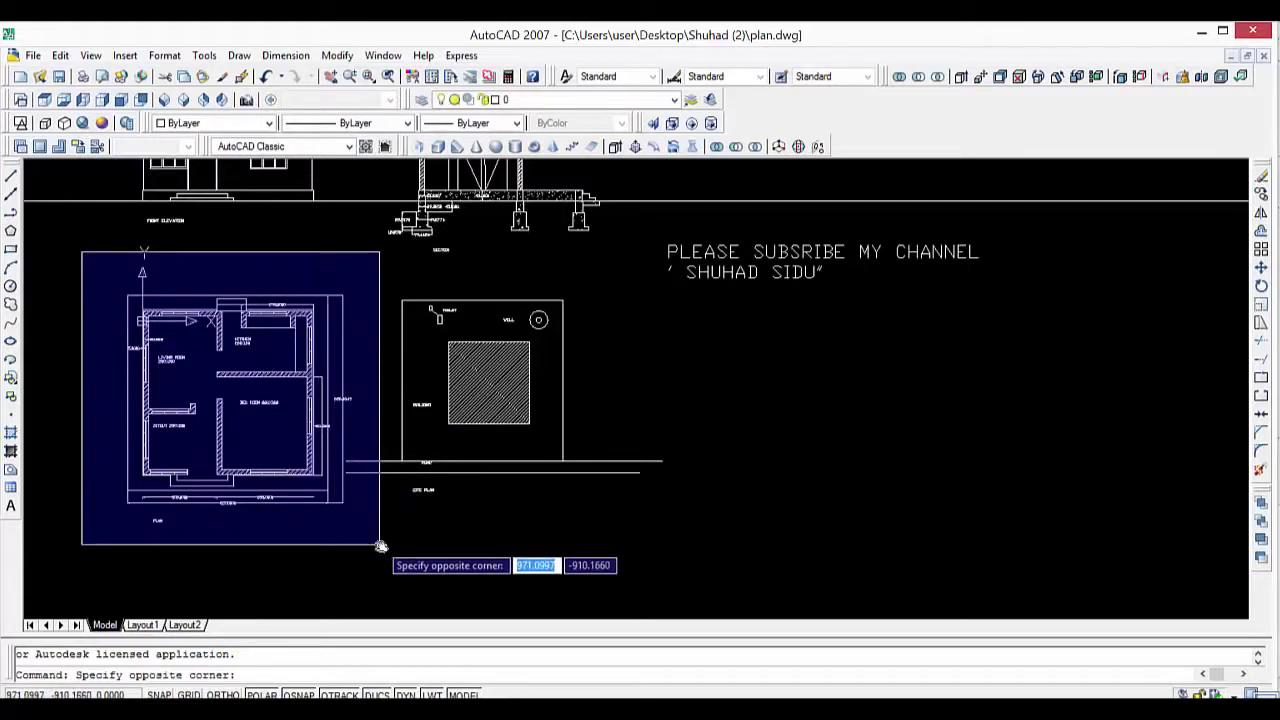
{"action": "key", "text": "Escape"}
{"action": "type", "text": "m"}
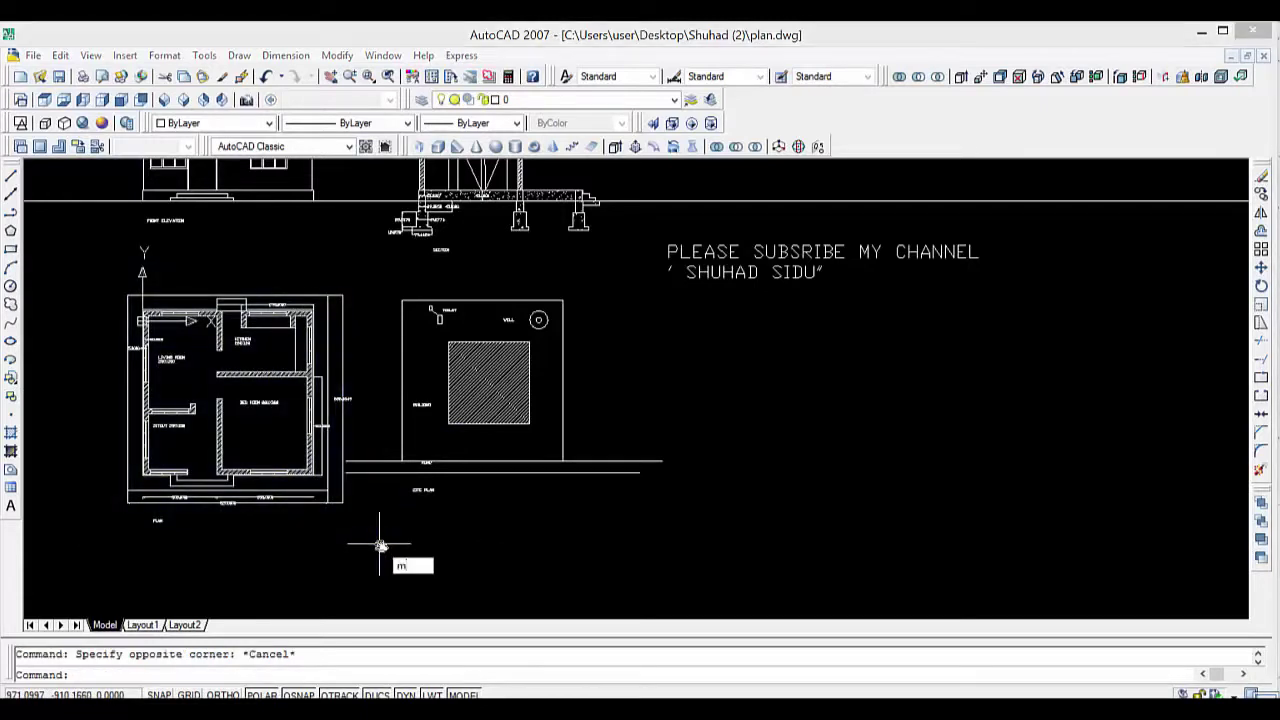
{"action": "key", "text": "Return"}
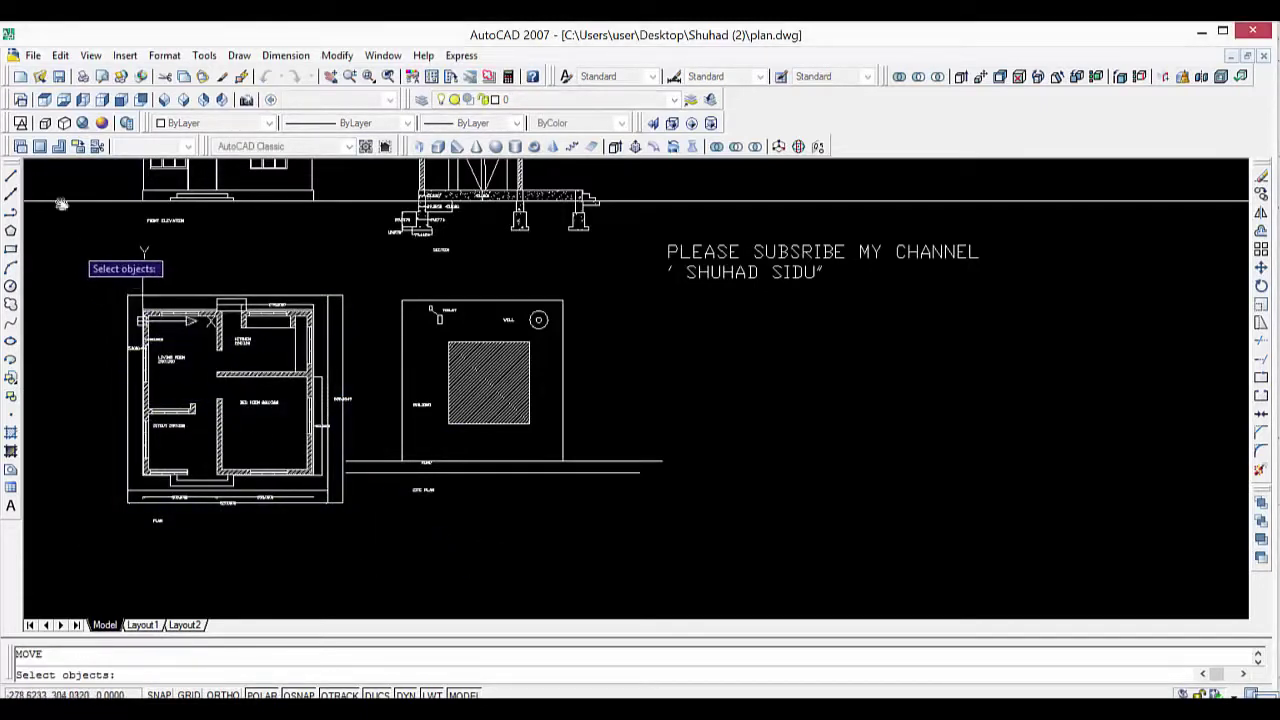
Window-select the floor plan and move it by its lower-right corner far to the right.
{"action": "left_click", "coordinate": [74, 246]}
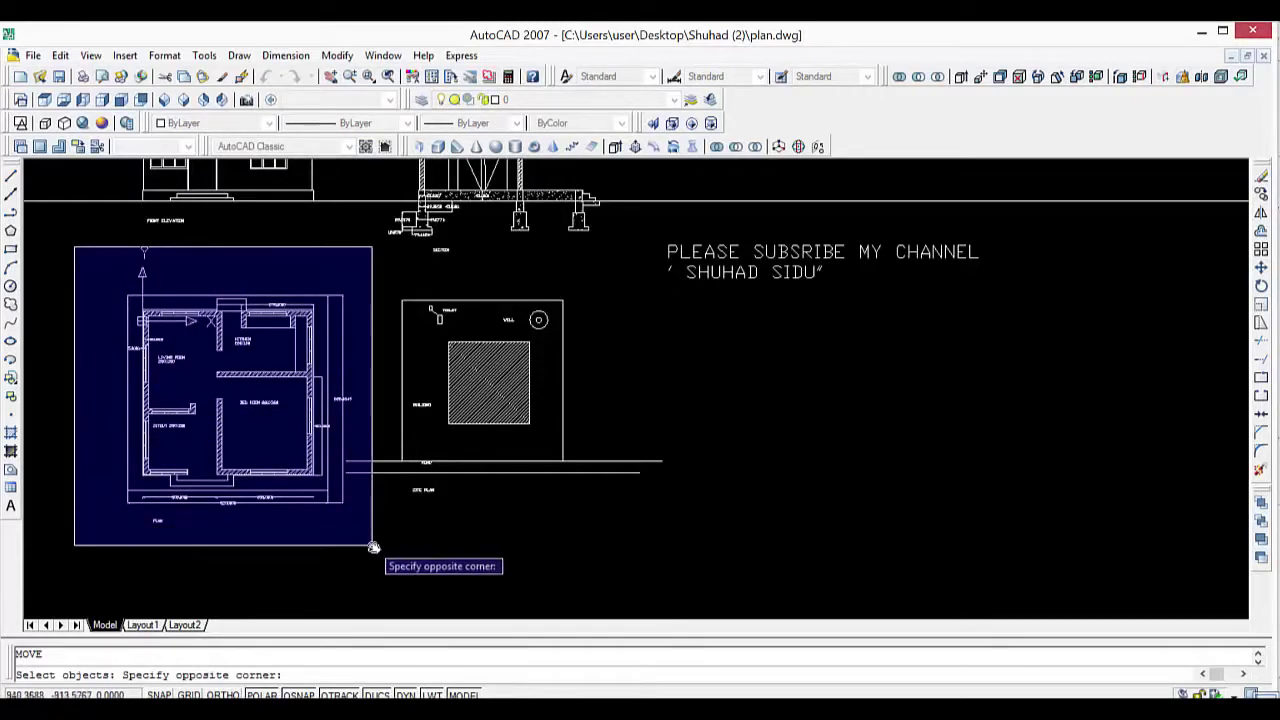
{"action": "left_click", "coordinate": [373, 547]}
{"action": "key", "text": "Return"}
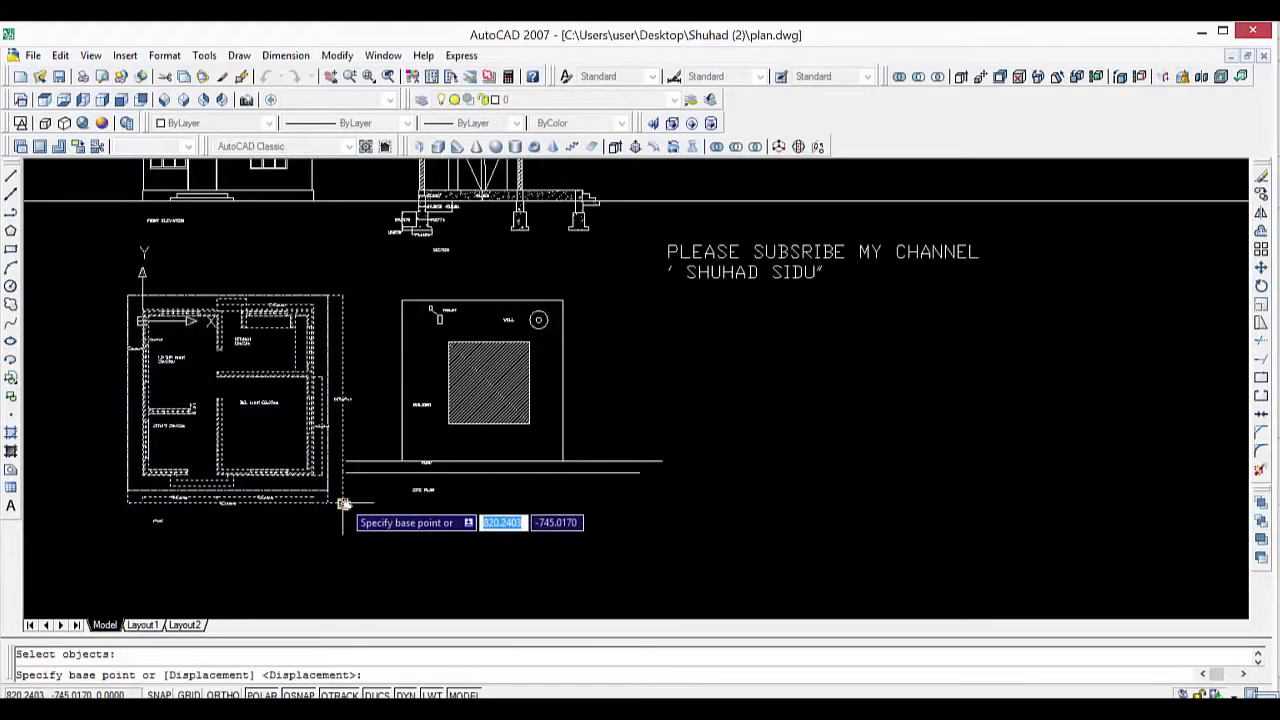
{"action": "left_click", "coordinate": [343, 503]}
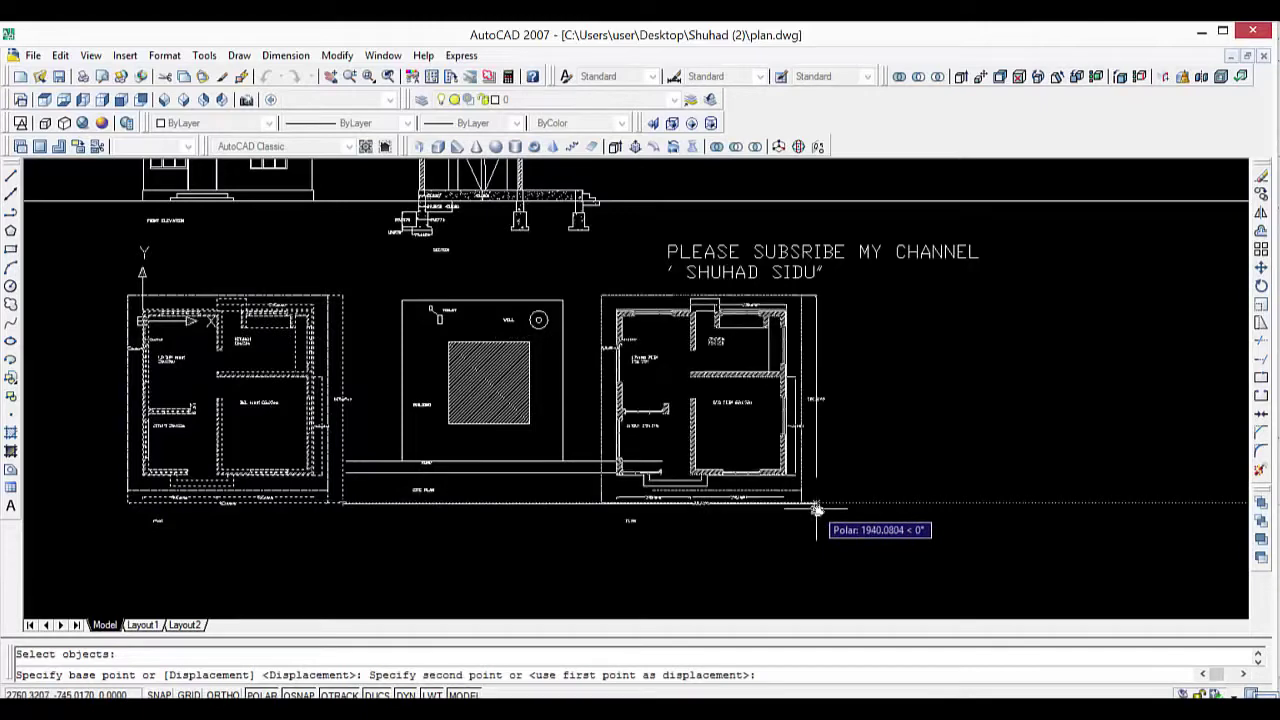
{"action": "scroll", "coordinate": [820, 503], "scroll_direction": "down", "scroll_amount": 2}
{"action": "mouse_move", "coordinate": [820, 486]}
{"action": "middle_mouse_down"}
{"action": "mouse_move", "coordinate": [393, 492]}
{"action": "mouse_move", "coordinate": [218, 470]}
{"action": "middle_mouse_up"}
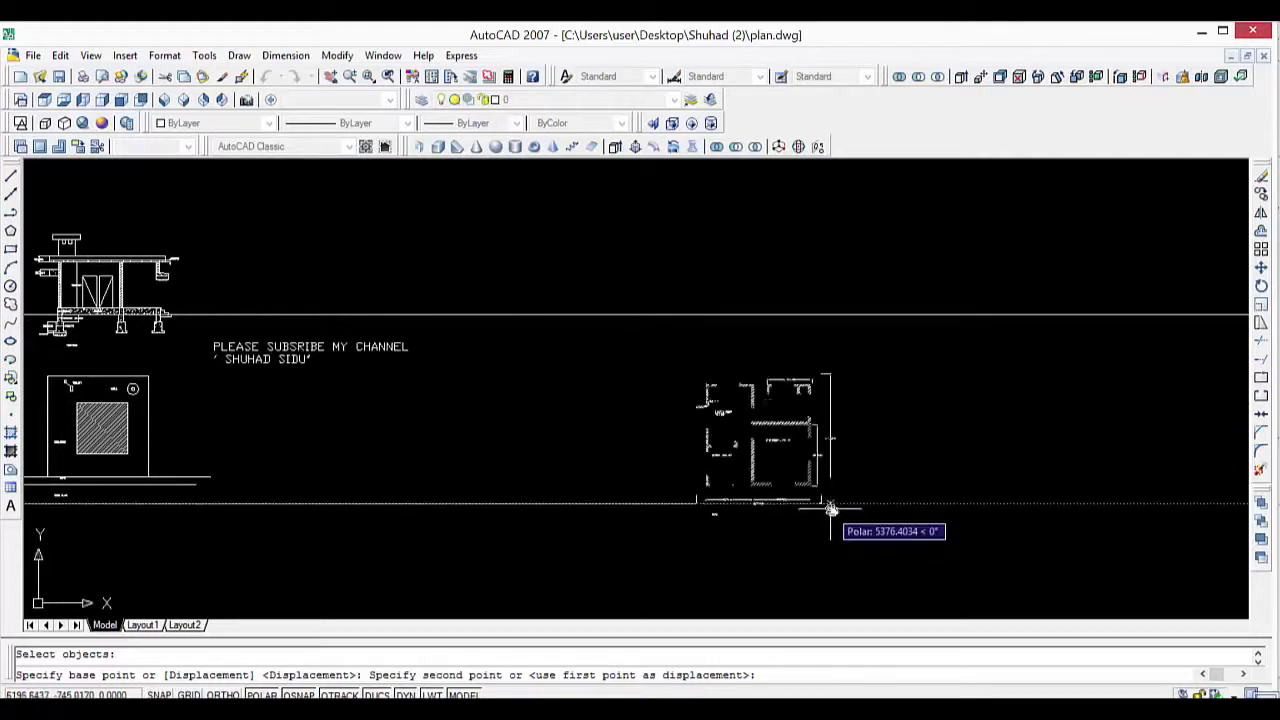
{"action": "middle_click", "coordinate": [850, 500]}
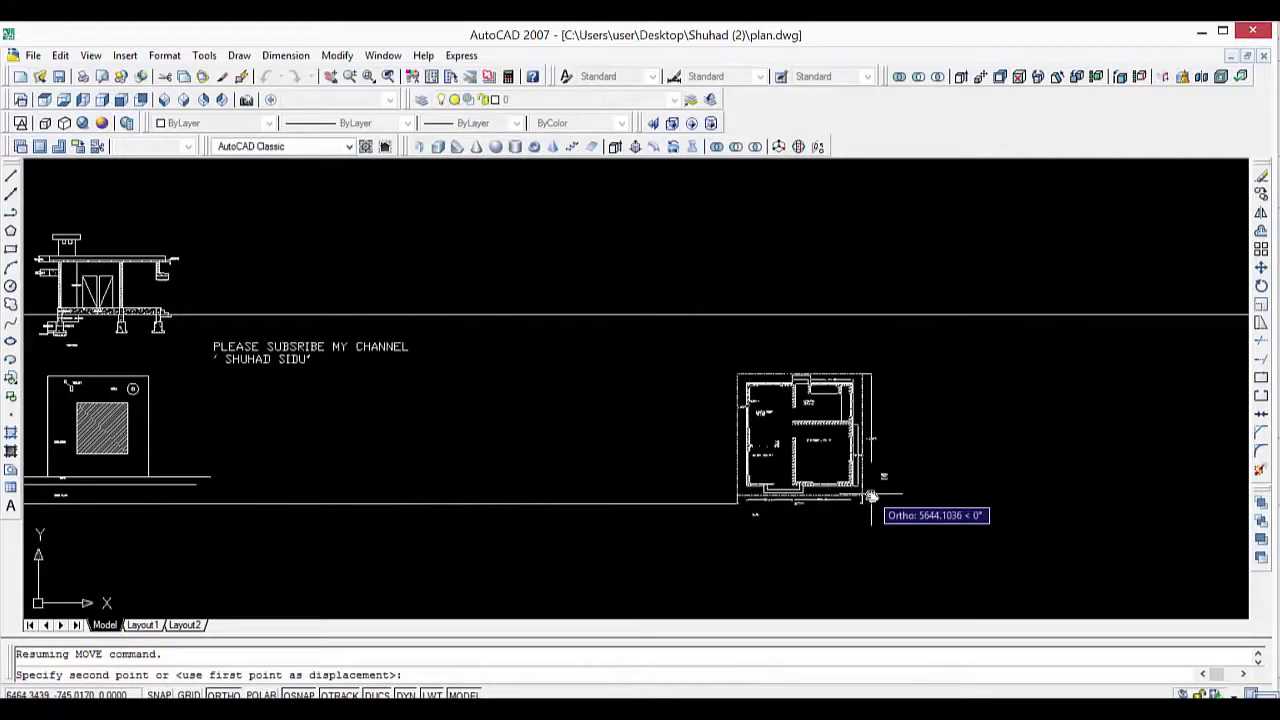
{"action": "left_click", "coordinate": [870, 503]}
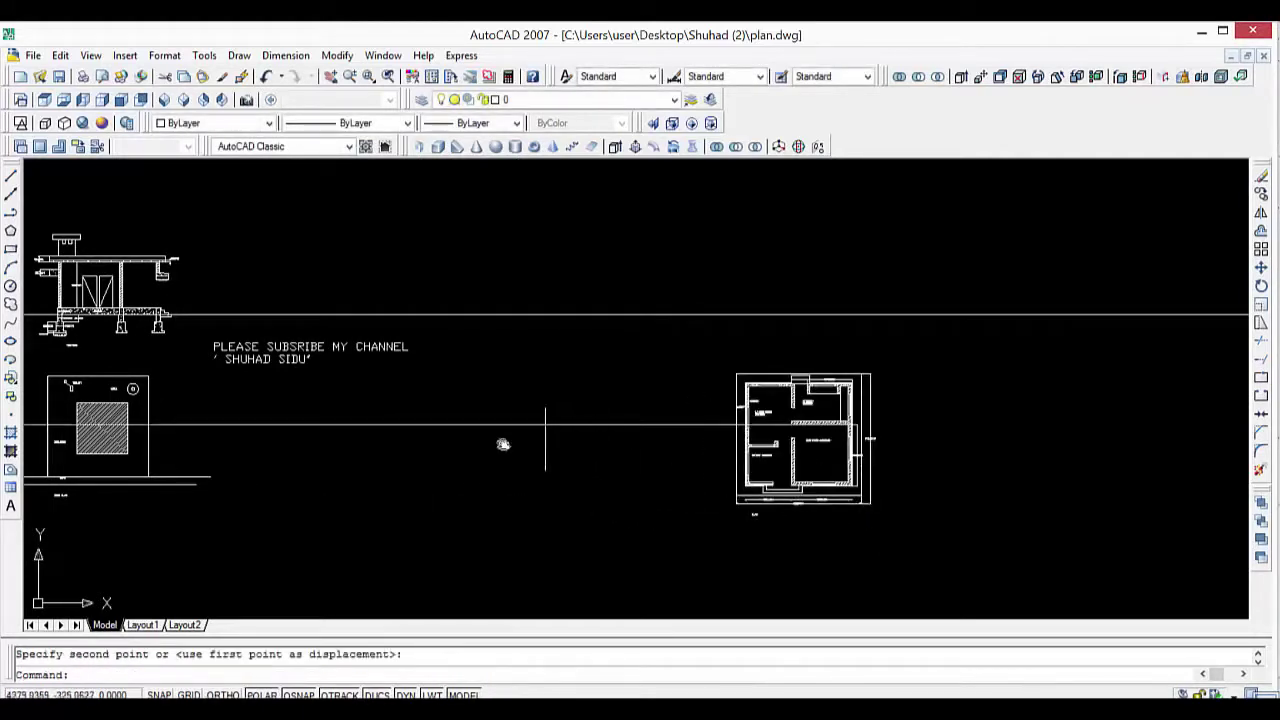
Zoom and pan to centre the relocated floor plan, ending the MOVE command.
{"action": "scroll", "coordinate": [375, 475], "scroll_direction": "down", "scroll_amount": 3}
{"action": "middle_click_drag", "start_coordinate": [378, 473], "coordinate": [633, 470]}
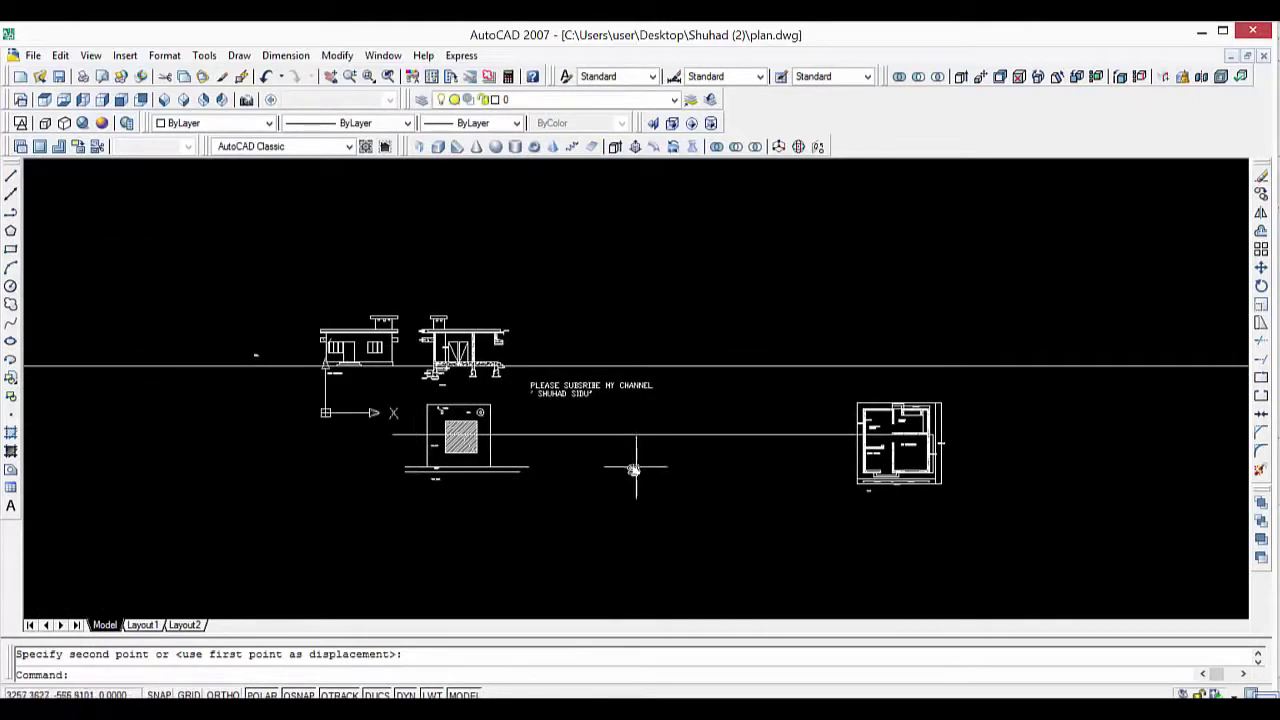
{"action": "scroll", "coordinate": [608, 458], "scroll_direction": "up", "scroll_amount": 2}
{"action": "scroll", "coordinate": [606, 451], "scroll_direction": "down", "scroll_amount": 3}
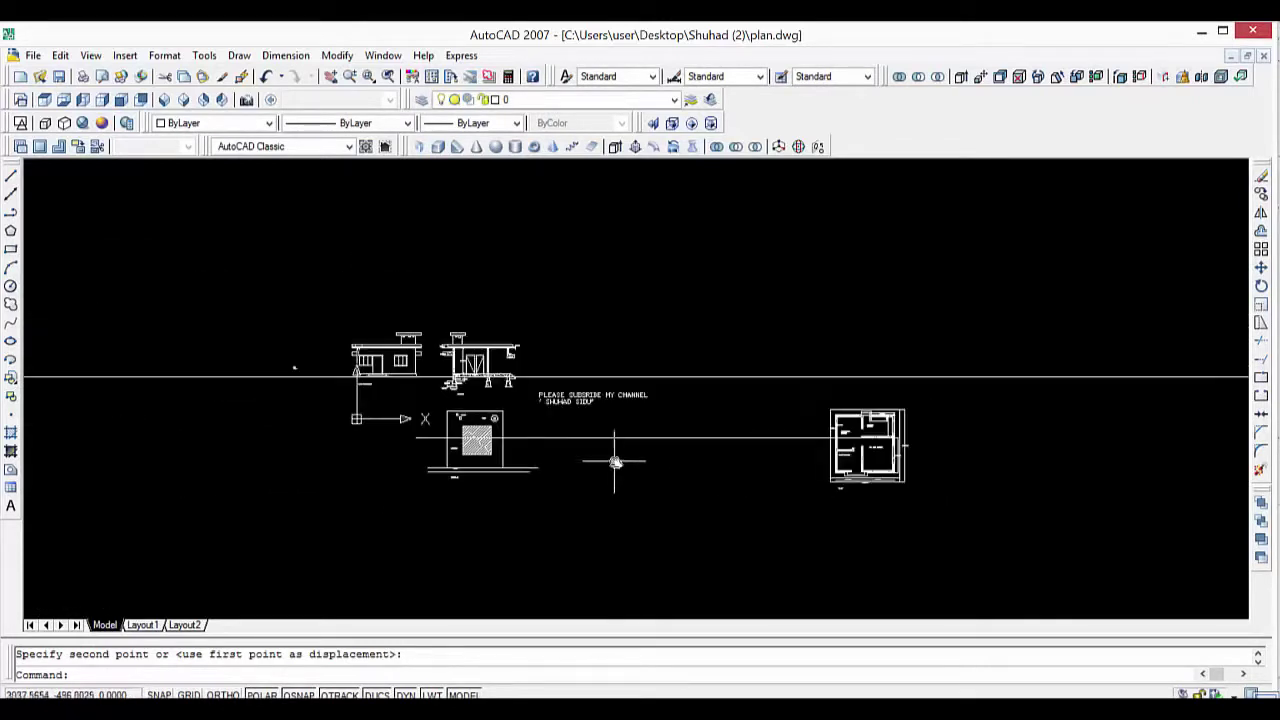
{"action": "middle_click_drag", "start_coordinate": [614, 466], "coordinate": [180, 385]}
{"action": "scroll", "coordinate": [223, 467], "scroll_direction": "up", "scroll_amount": 3}
{"action": "scroll", "coordinate": [474, 471], "scroll_direction": "up", "scroll_amount": 2}
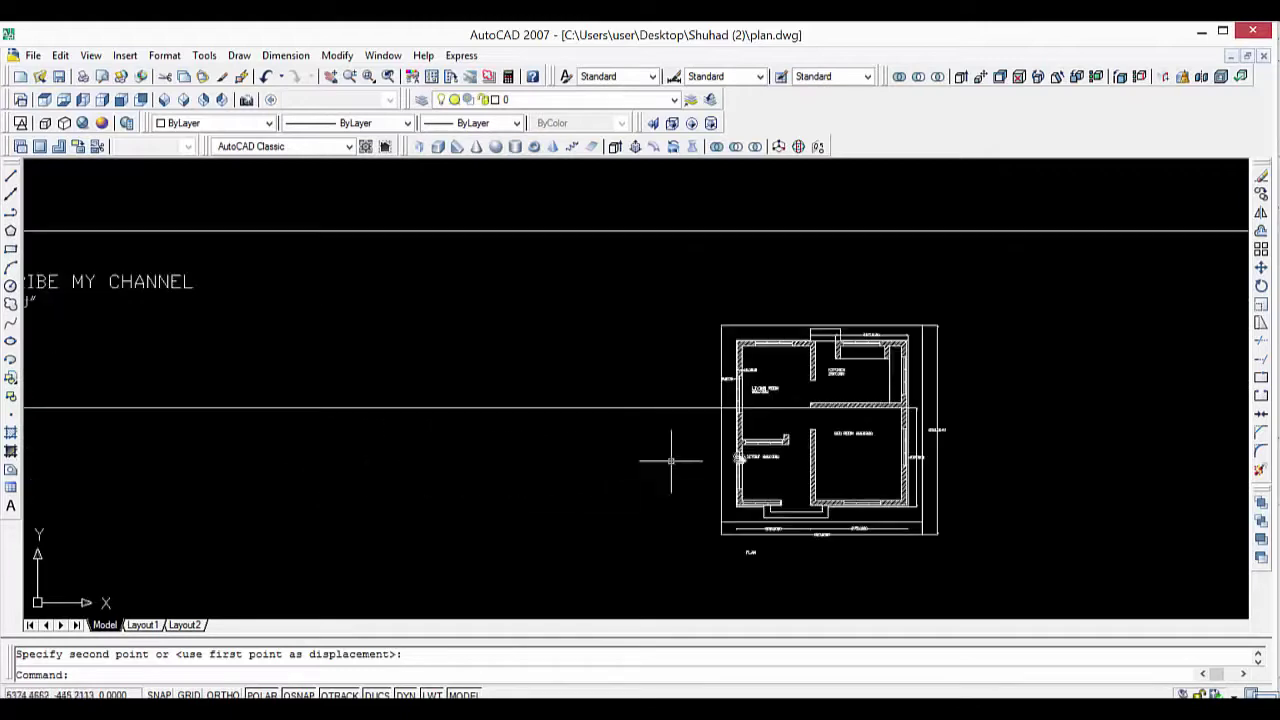
{"action": "middle_click_drag", "start_coordinate": [1063, 414], "coordinate": [747, 459]}
{"action": "scroll", "coordinate": [747, 459], "scroll_direction": "up", "scroll_amount": 3}
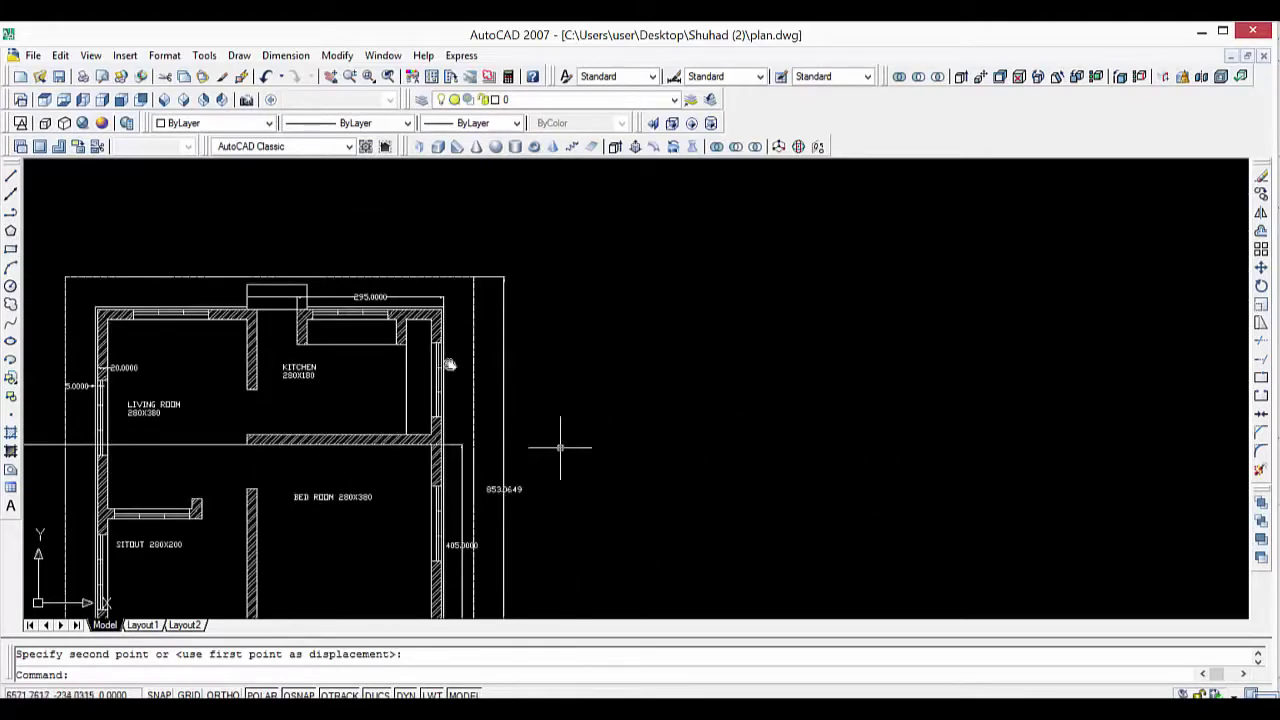
{"action": "mouse_move", "coordinate": [563, 443]}
{"action": "middle_mouse_down"}
{"action": "mouse_move", "coordinate": [714, 303]}
{"action": "mouse_move", "coordinate": [743, 334]}
{"action": "middle_mouse_up"}
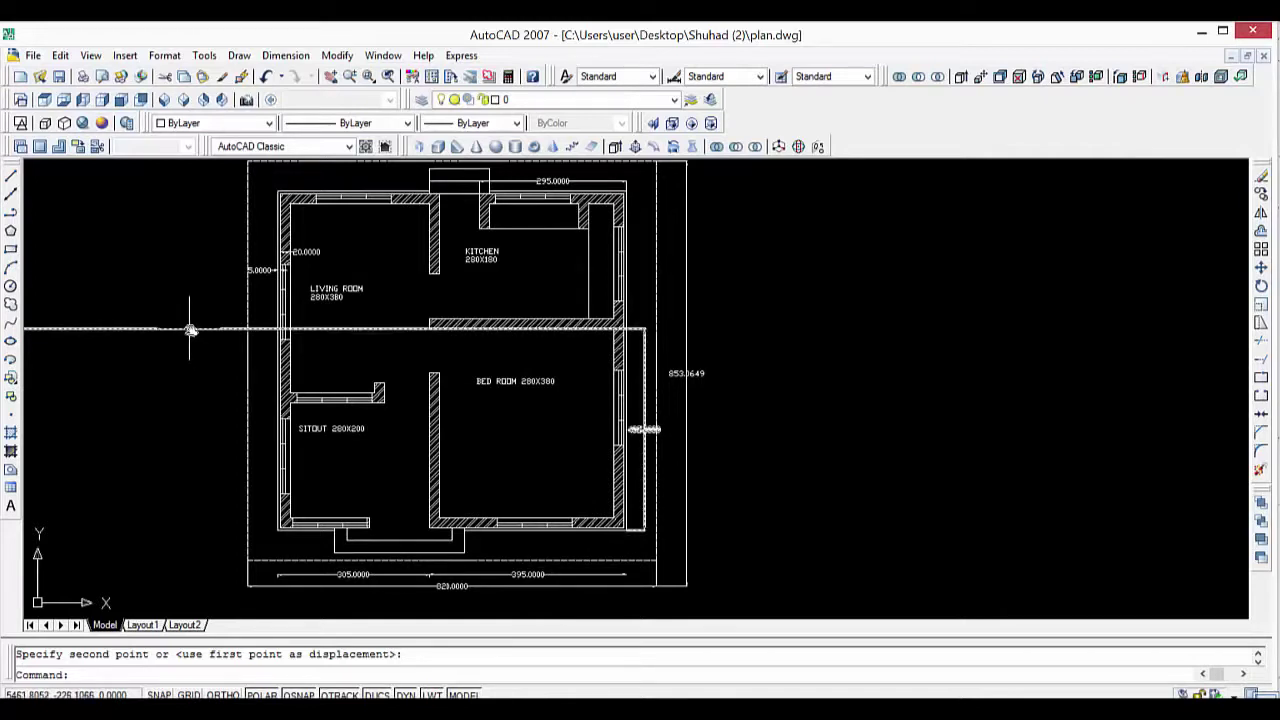
{"action": "key", "text": "Escape"}
Erase the stray horizontal line from the floor plan.
{"action": "key", "text": "Delete"}
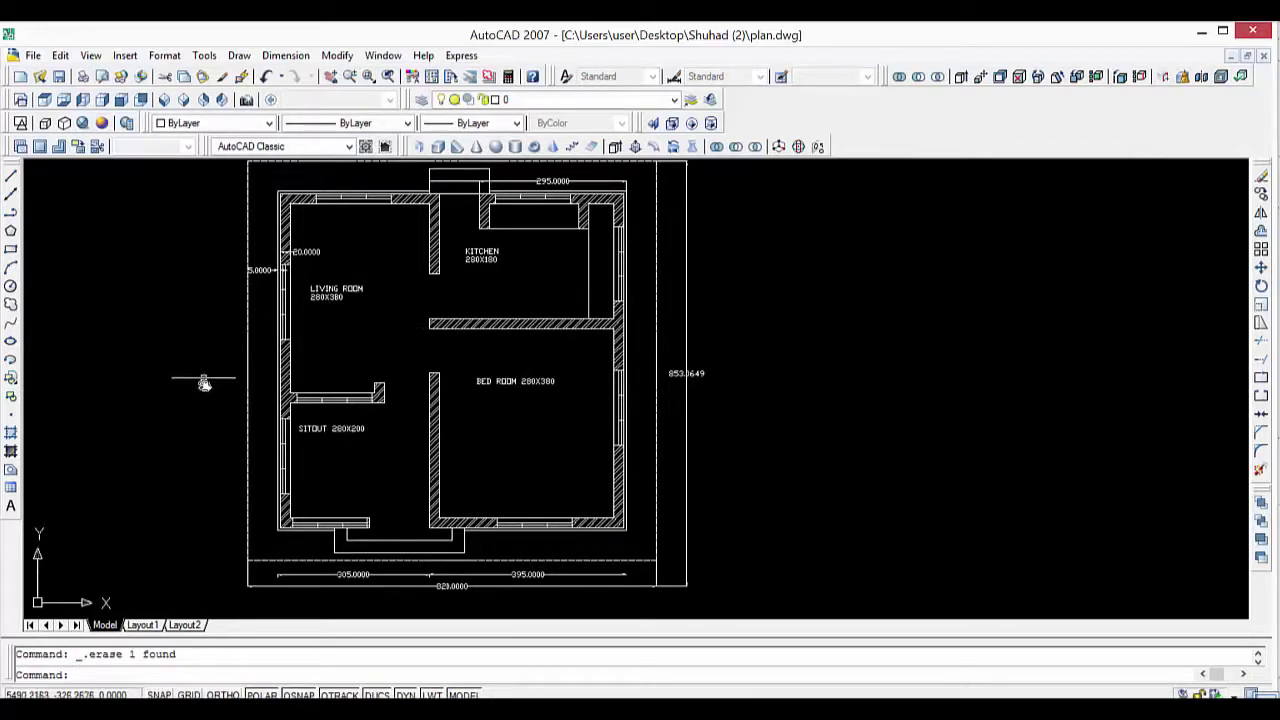
{"action": "key", "text": "ctrl+z"}
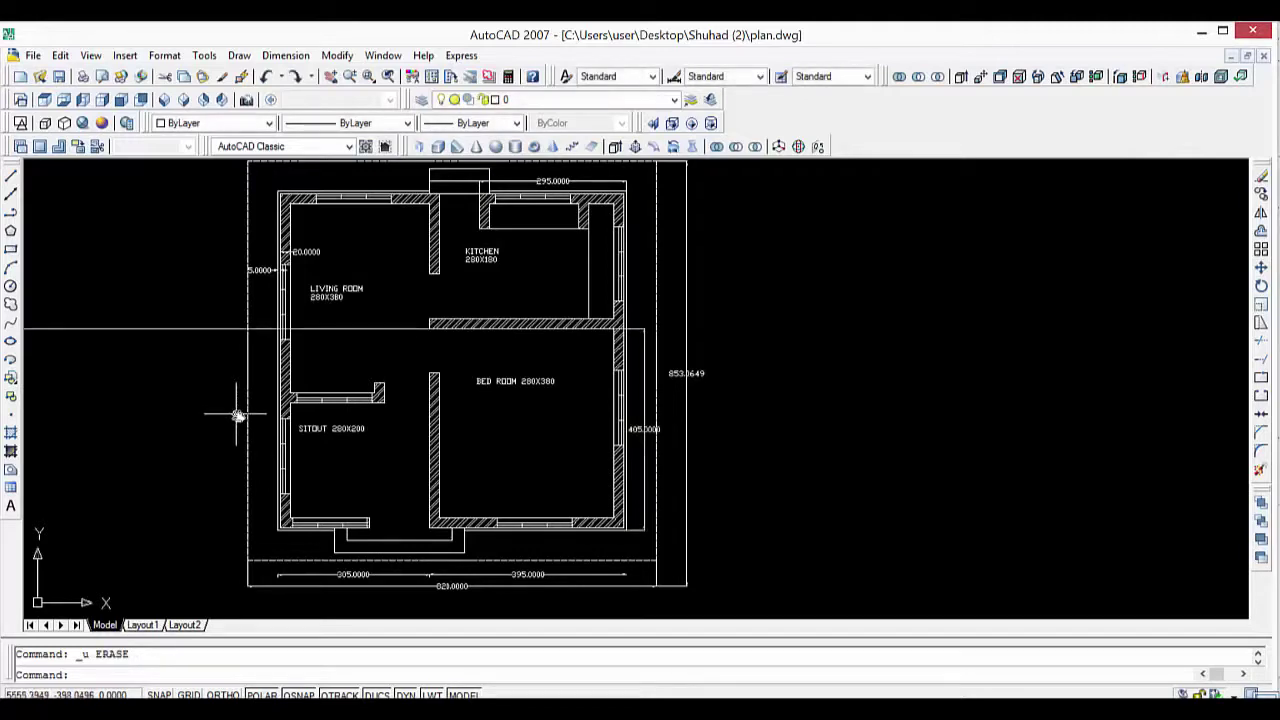
{"action": "left_click", "coordinate": [228, 330]}
{"action": "key", "text": "Delete"}
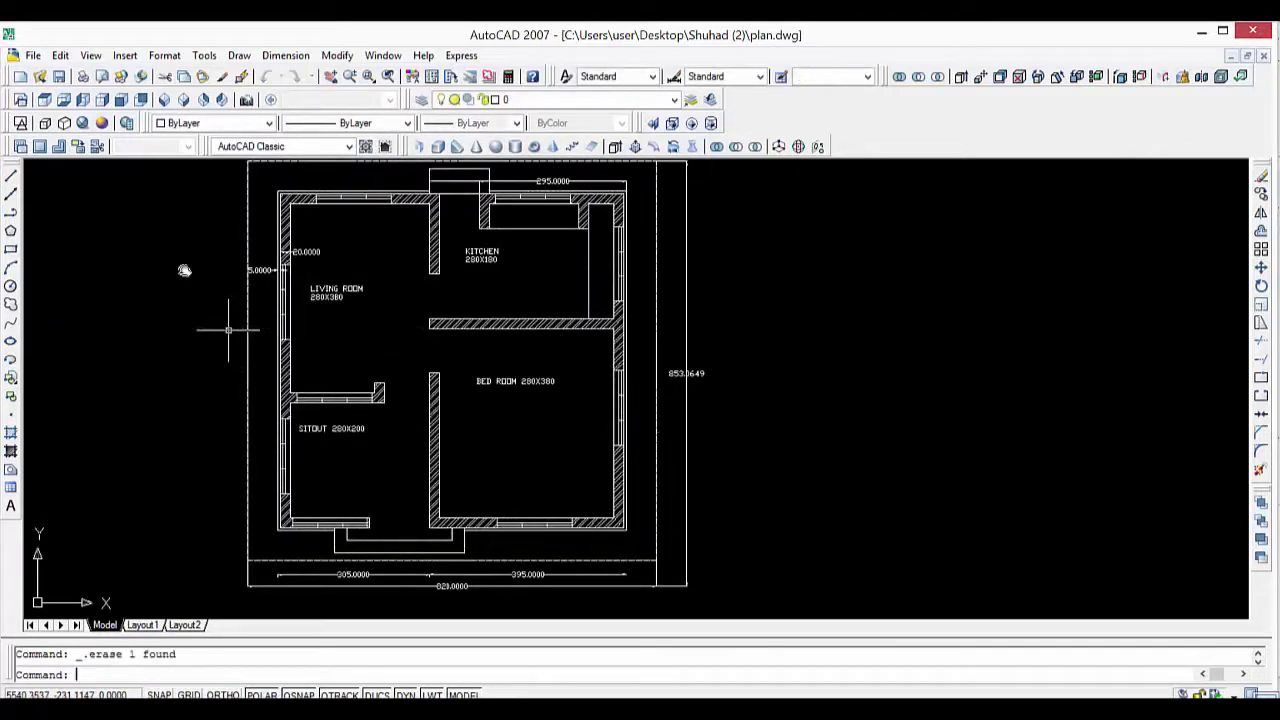
Inspect the plan around the sitout and living room, then clear the selection.
{"action": "scroll", "coordinate": [336, 323], "scroll_direction": "up", "scroll_amount": 2}
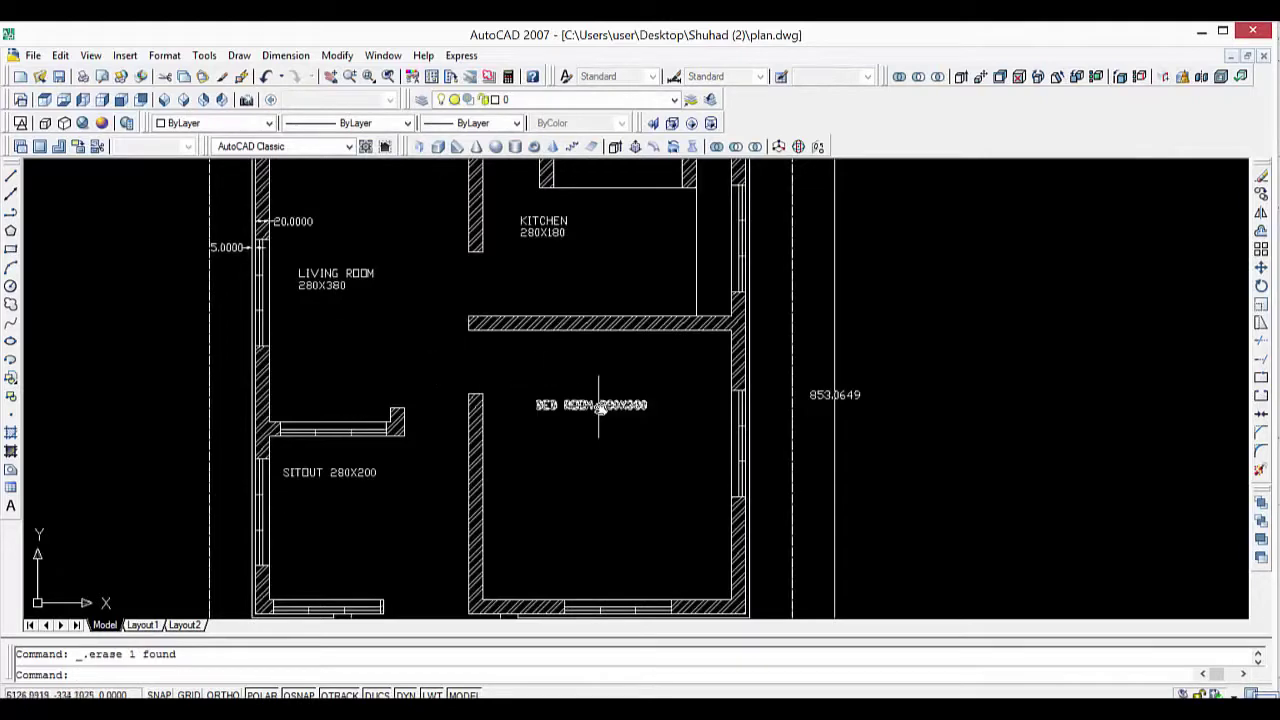
{"action": "scroll", "coordinate": [598, 405], "scroll_direction": "down", "scroll_amount": 2}
{"action": "middle_click_drag", "start_coordinate": [480, 332], "coordinate": [453, 240]}
{"action": "scroll", "coordinate": [451, 430], "scroll_direction": "up", "scroll_amount": 1}
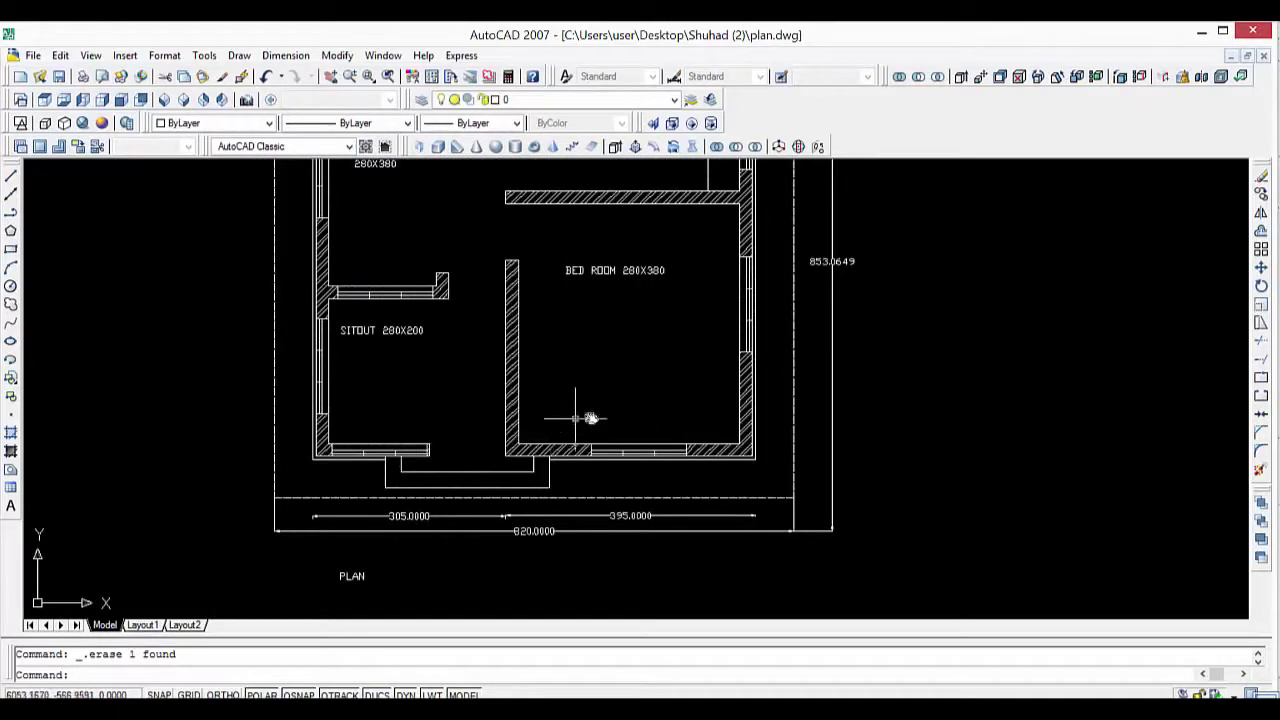
{"action": "scroll", "coordinate": [590, 418], "scroll_direction": "down", "scroll_amount": 2}
{"action": "mouse_move", "coordinate": [600, 414]}
{"action": "middle_mouse_down"}
{"action": "mouse_move", "coordinate": [477, 454]}
{"action": "mouse_move", "coordinate": [254, 462]}
{"action": "middle_mouse_up"}
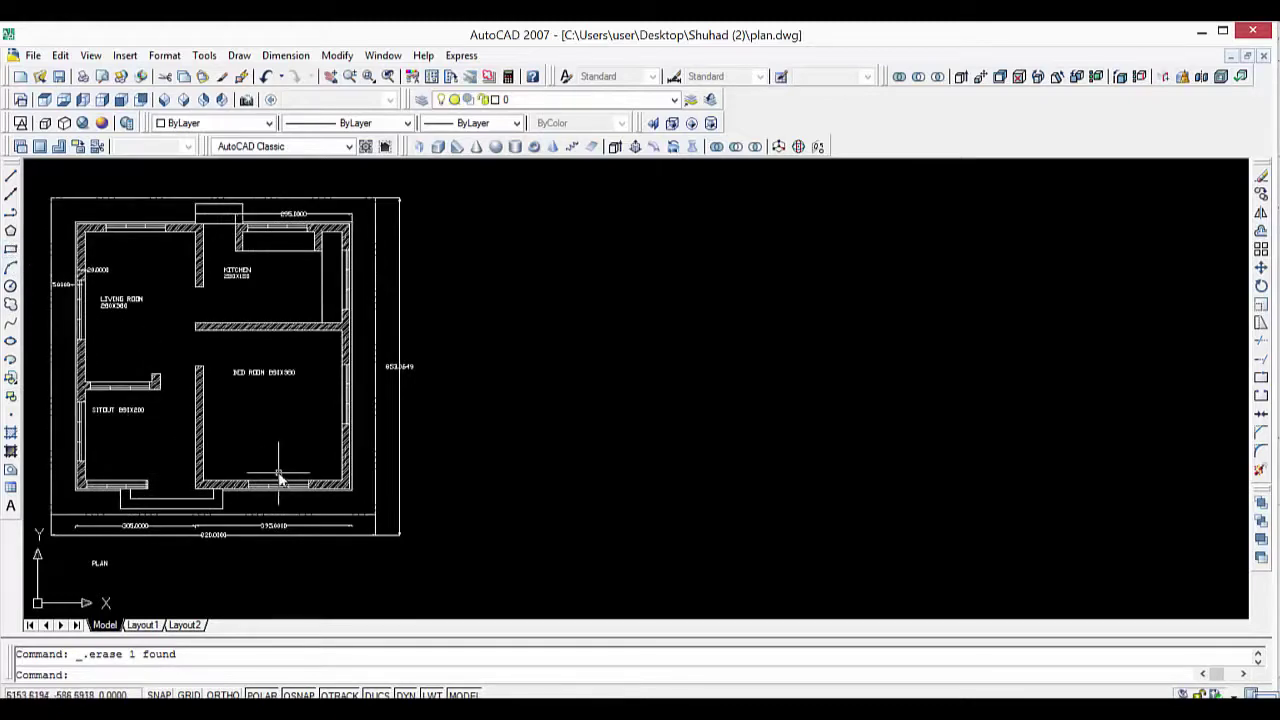
{"action": "scroll", "coordinate": [279, 478], "scroll_direction": "up", "scroll_amount": 1}
{"action": "scroll", "coordinate": [278, 490], "scroll_direction": "up", "scroll_amount": 1}
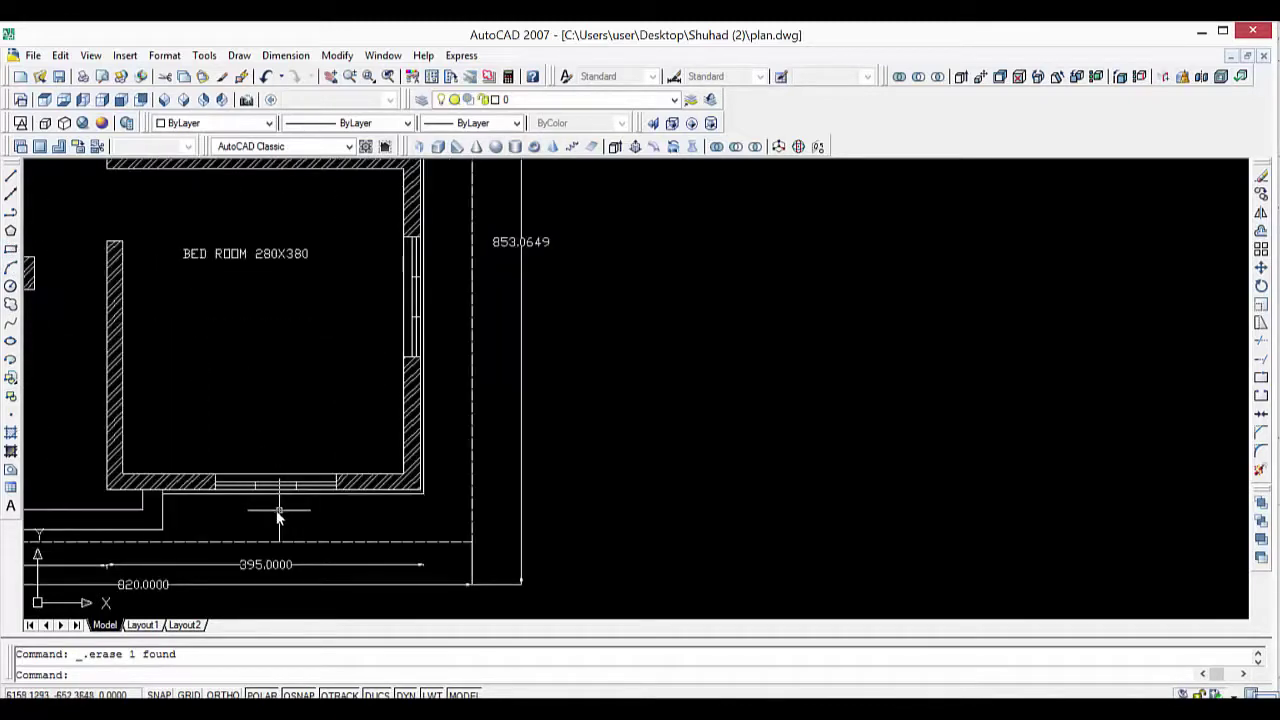
{"action": "scroll", "coordinate": [251, 514], "scroll_direction": "up", "scroll_amount": 1}
{"action": "scroll", "coordinate": [251, 514], "scroll_direction": "down", "scroll_amount": 1}
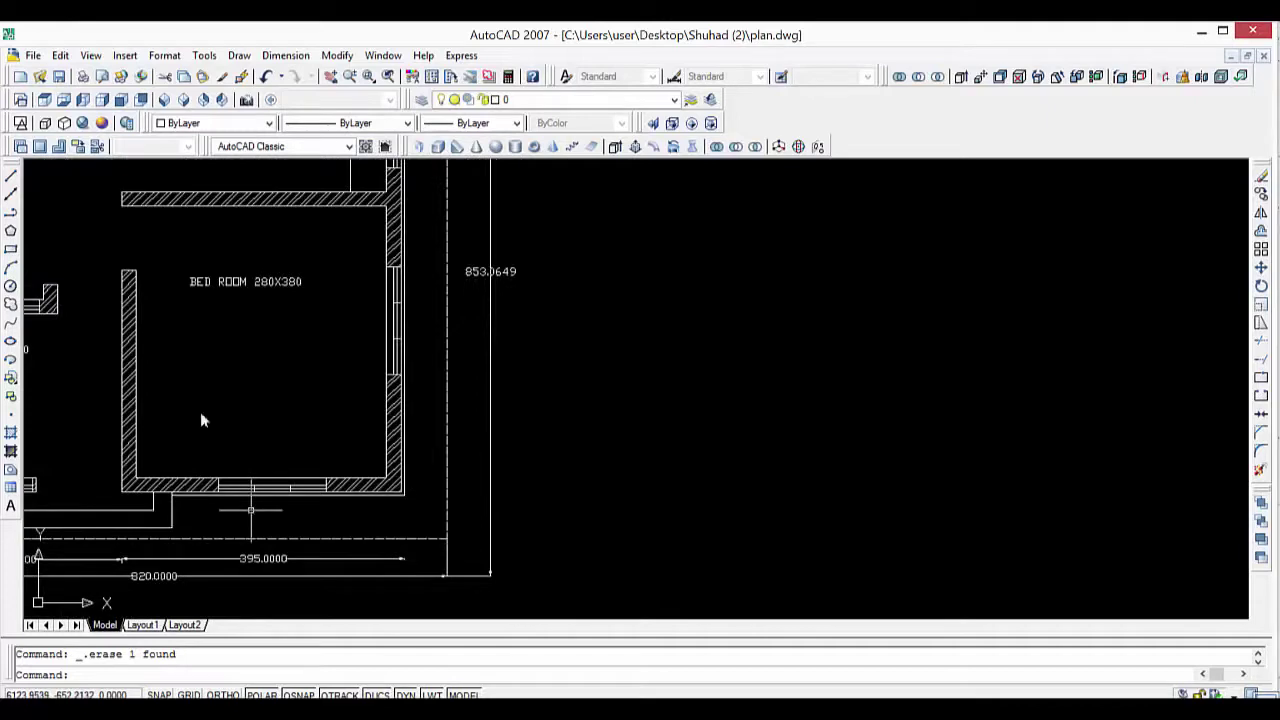
{"action": "mouse_move", "coordinate": [250, 510]}
{"action": "middle_mouse_down"}
{"action": "mouse_move", "coordinate": [371, 457]}
{"action": "mouse_move", "coordinate": [443, 486]}
{"action": "middle_mouse_up"}
{"action": "mouse_move", "coordinate": [271, 371]}
{"action": "middle_mouse_down"}
{"action": "mouse_move", "coordinate": [266, 506]}
{"action": "mouse_move", "coordinate": [280, 577]}
{"action": "middle_mouse_up"}
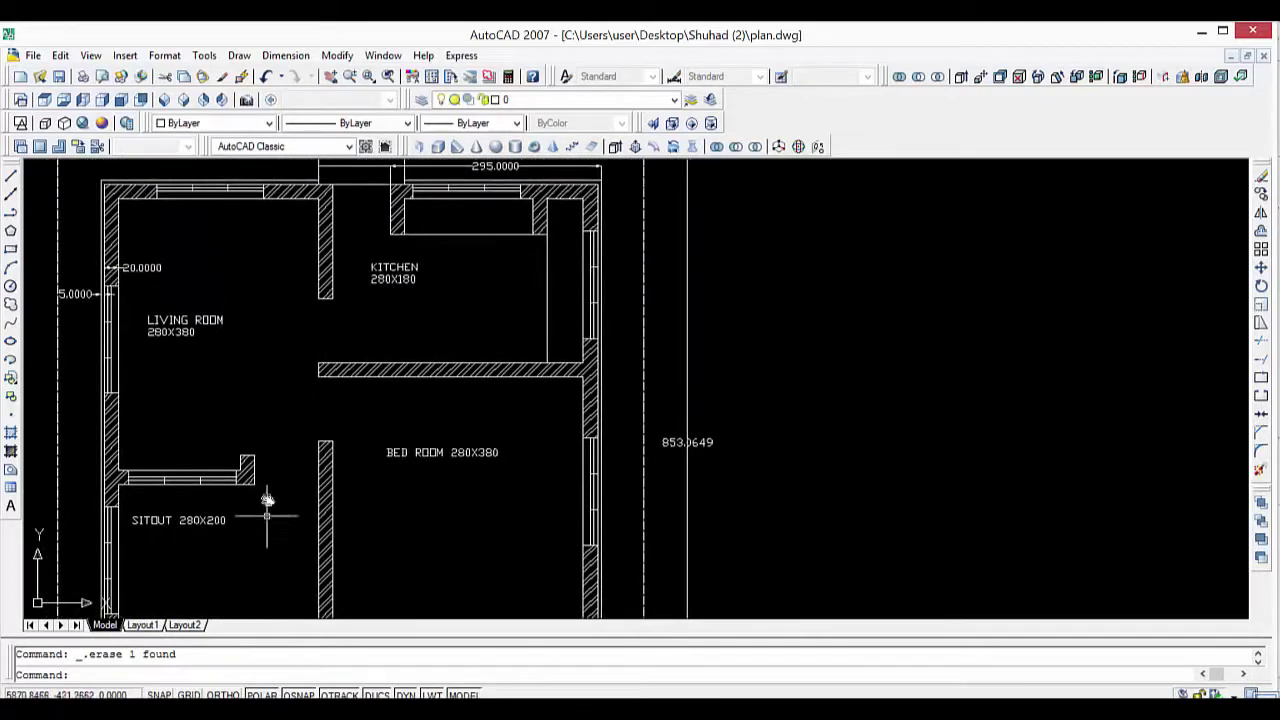
{"action": "key", "text": "ctrl+a"}
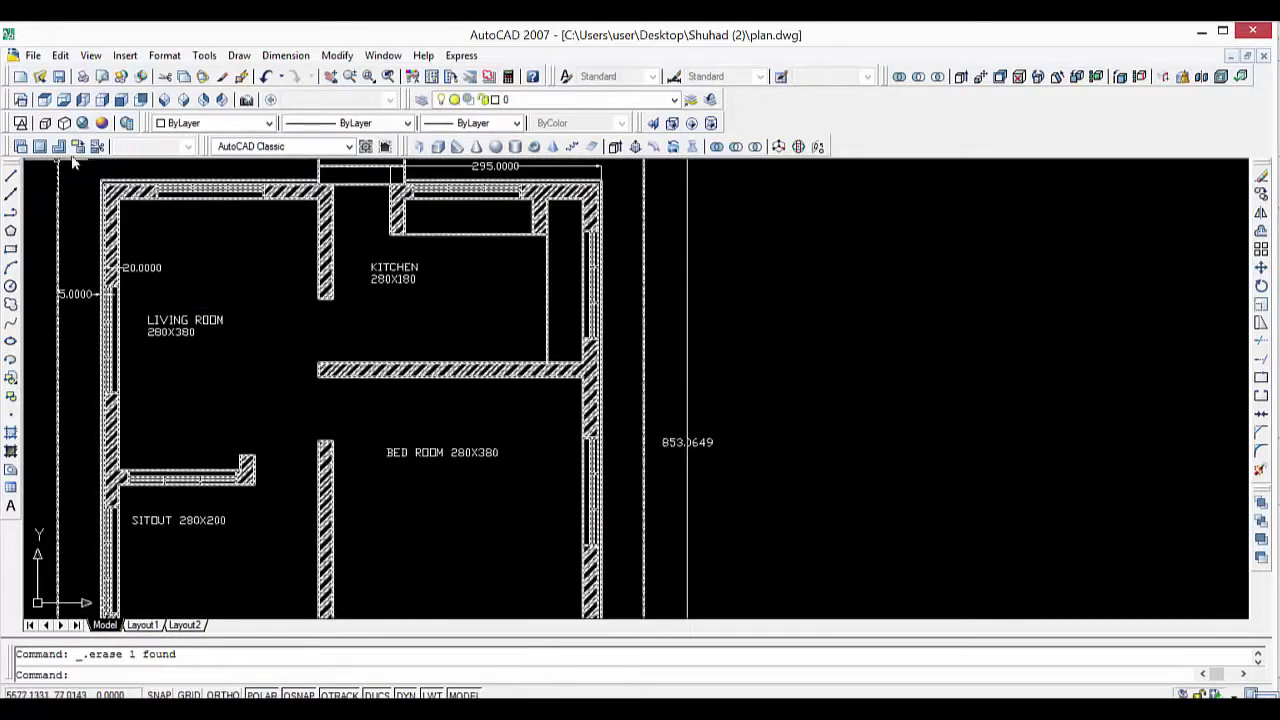
{"action": "key", "text": "Escape"}
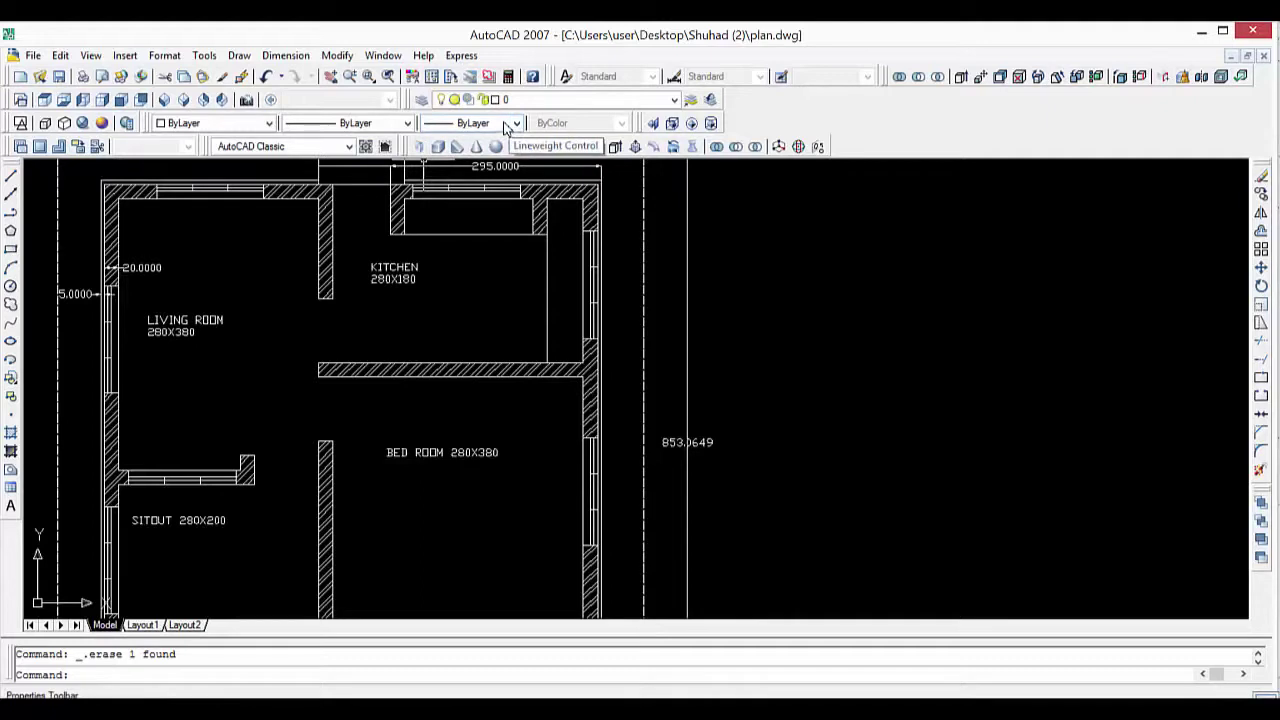
Add a layer named wall with colour 22 in the Layer Properties Manager and make it current.
{"action": "left_click", "coordinate": [424, 99]}
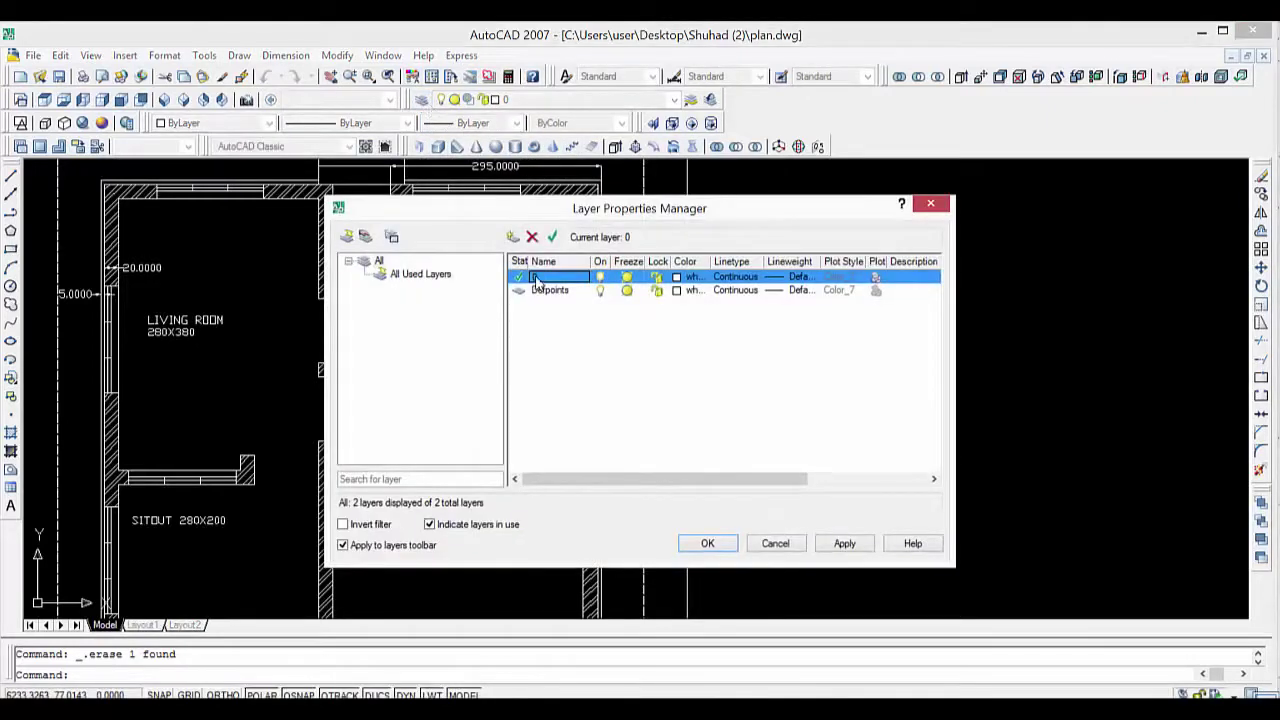
{"action": "right_click", "coordinate": [552, 304]}
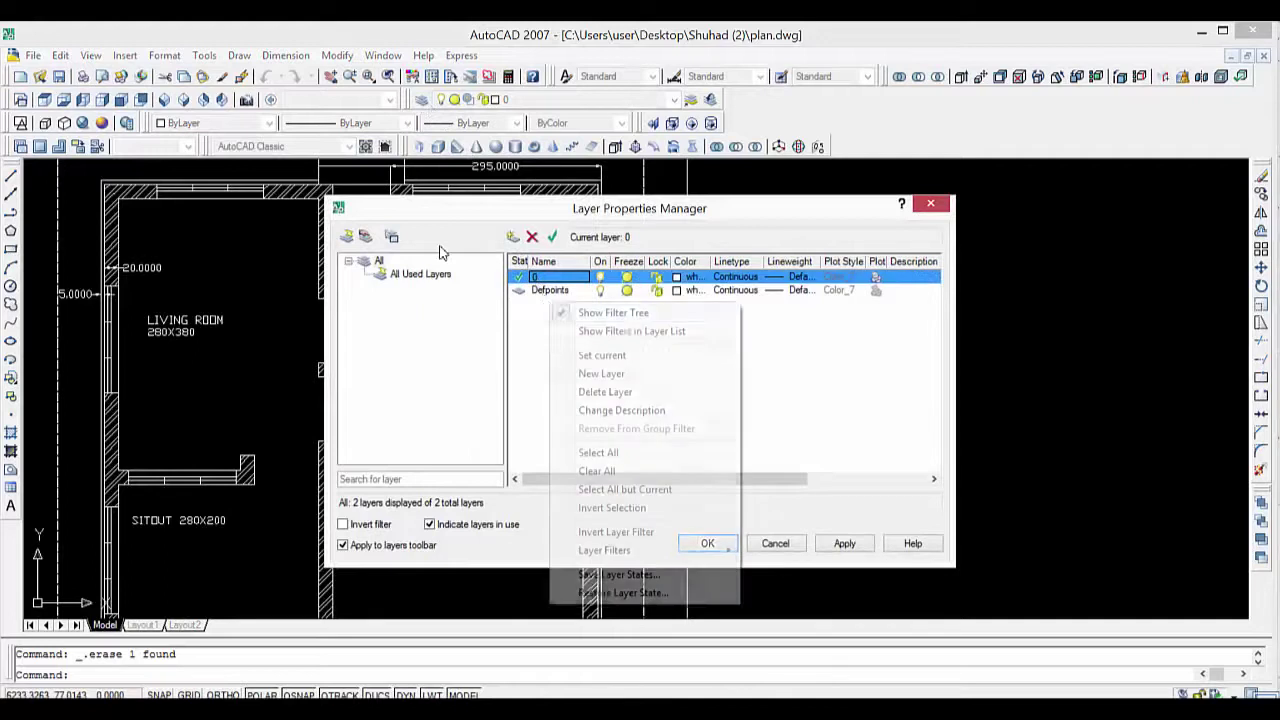
{"action": "left_click", "coordinate": [603, 372]}
{"action": "type", "text": "wall"}
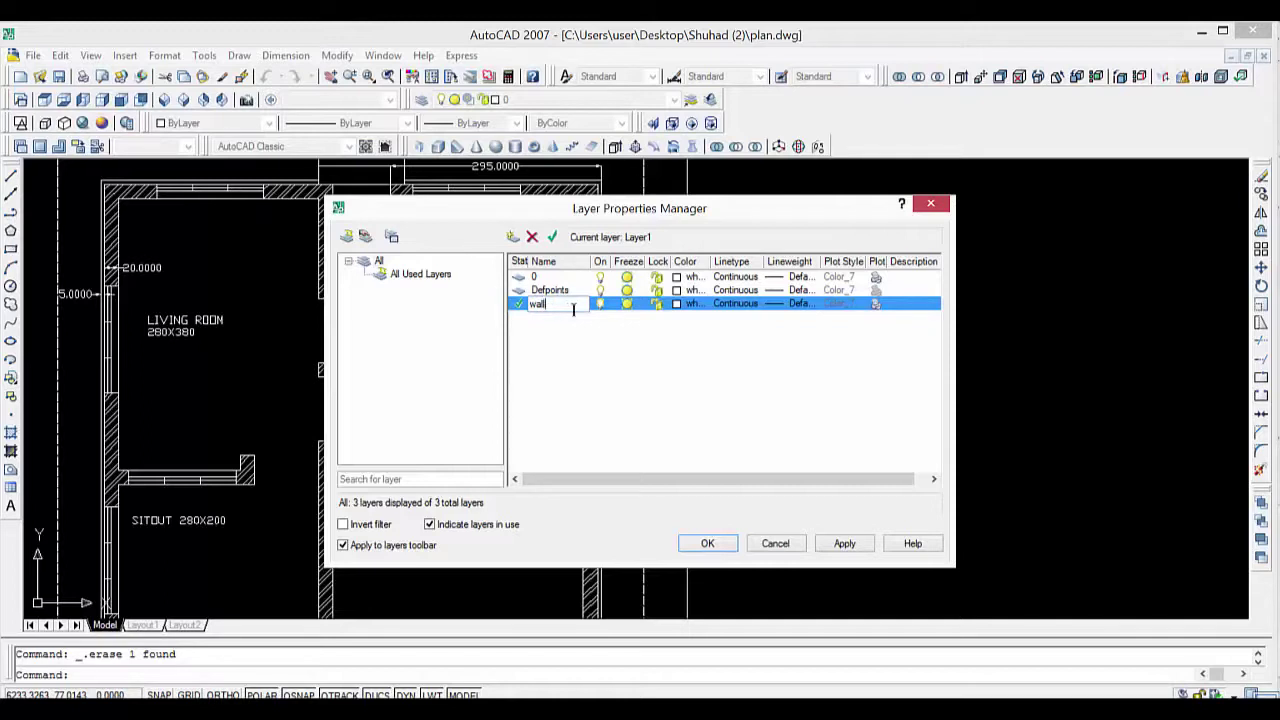
{"action": "left_click", "coordinate": [680, 304]}
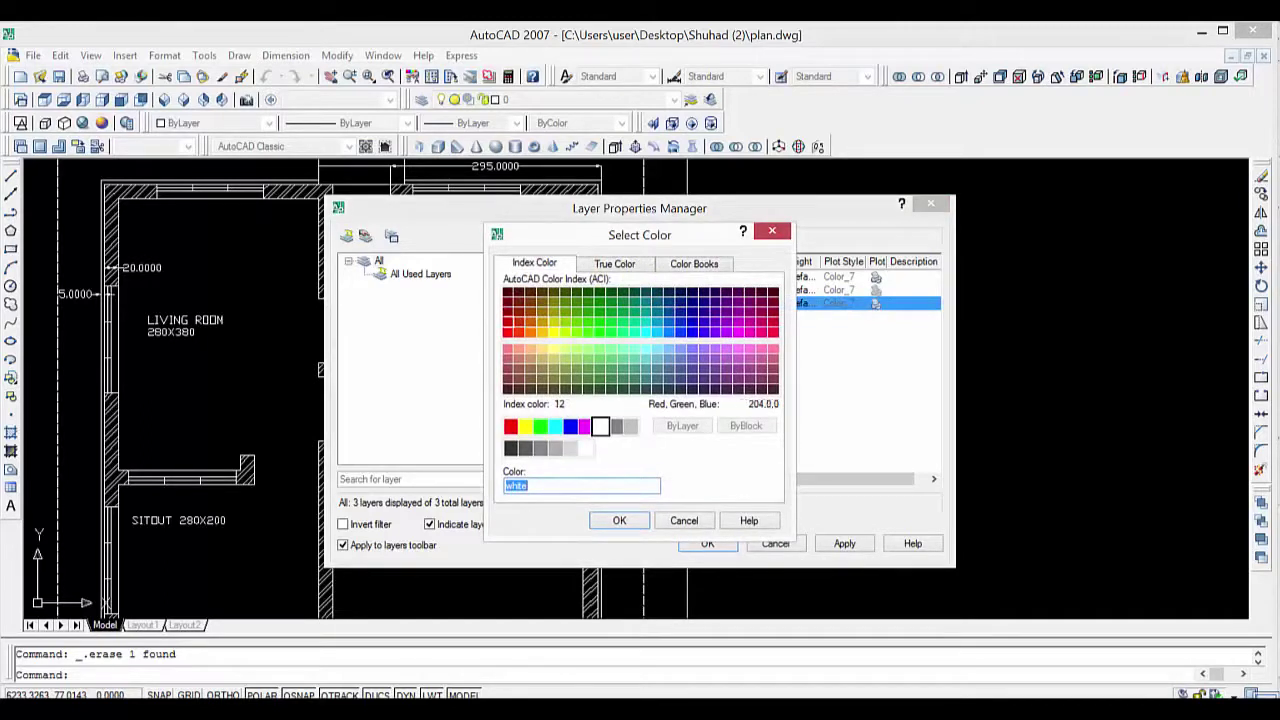
{"action": "left_click", "coordinate": [518, 321]}
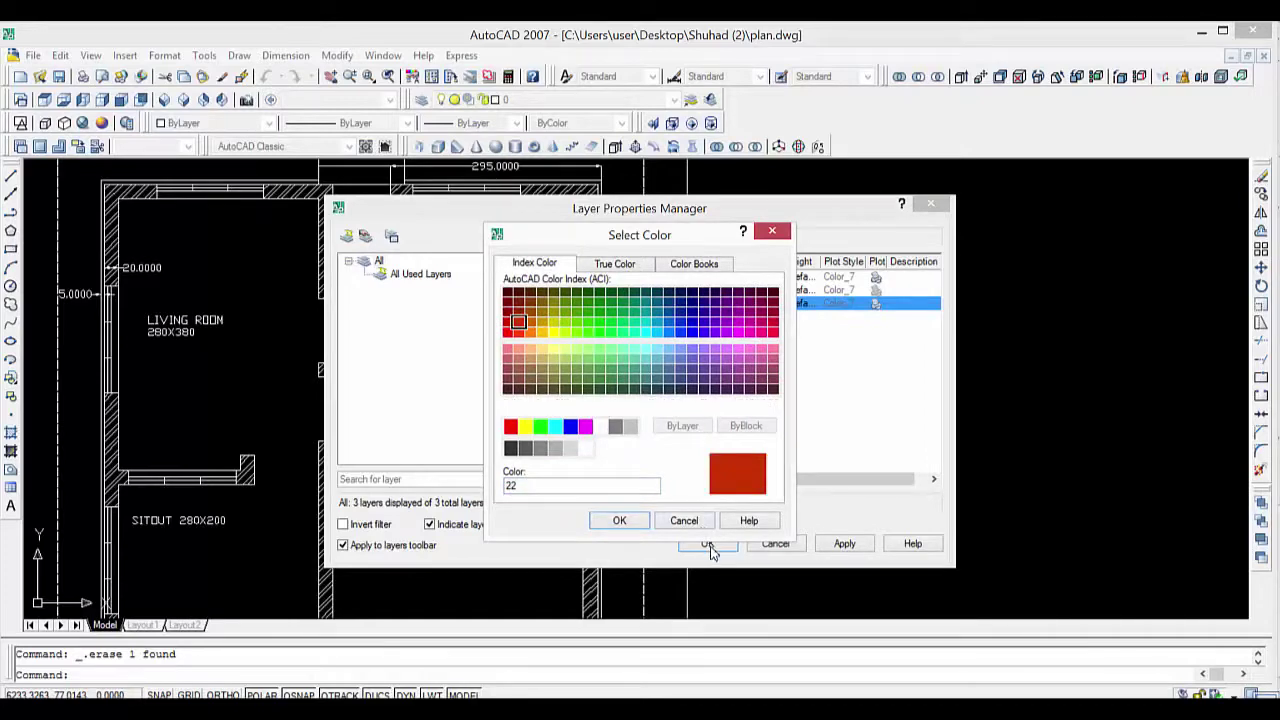
{"action": "left_click", "coordinate": [628, 521]}
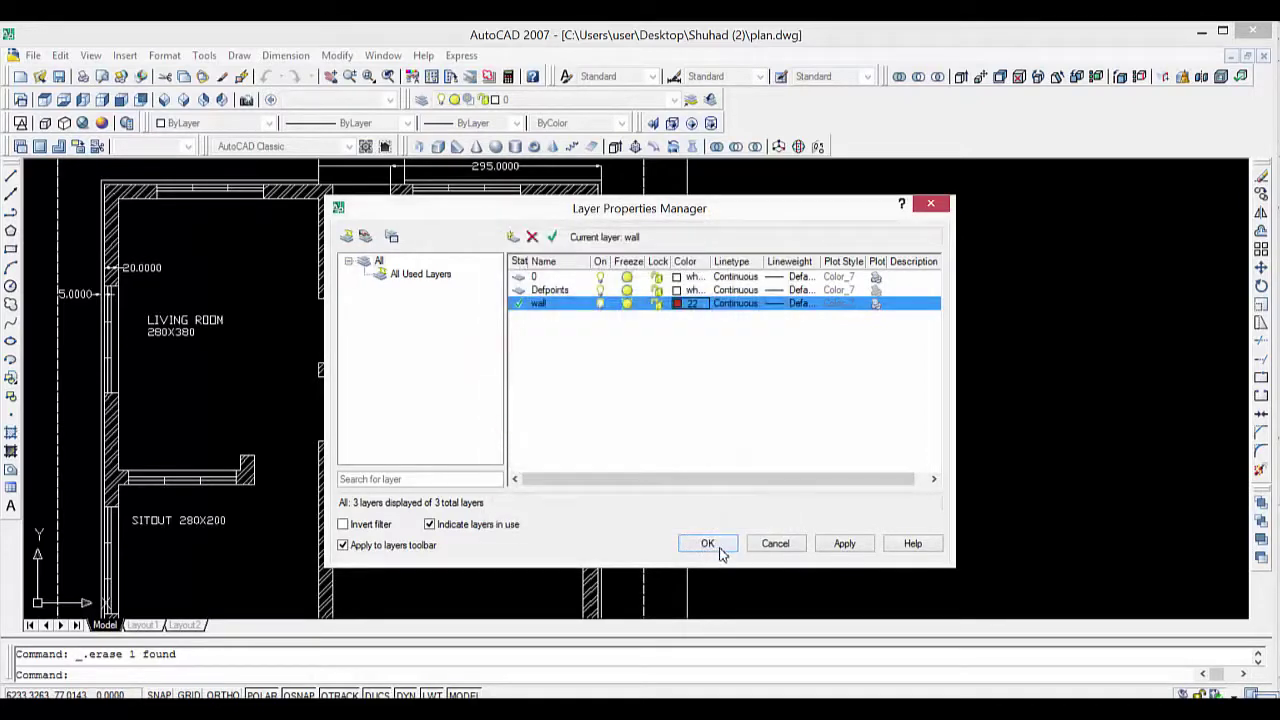
{"action": "left_click", "coordinate": [707, 543]}
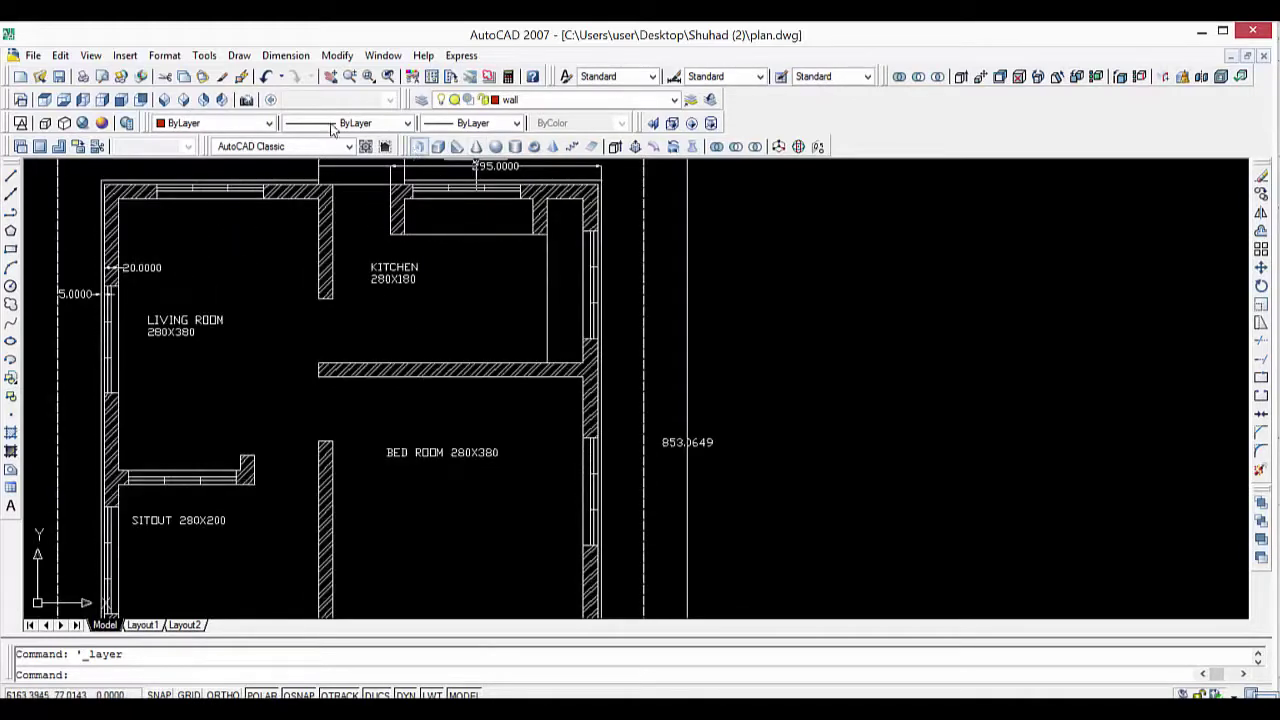
Start the Polysolid command from the Modeling toolbar and show its options.
{"action": "left_click", "coordinate": [418, 146]}
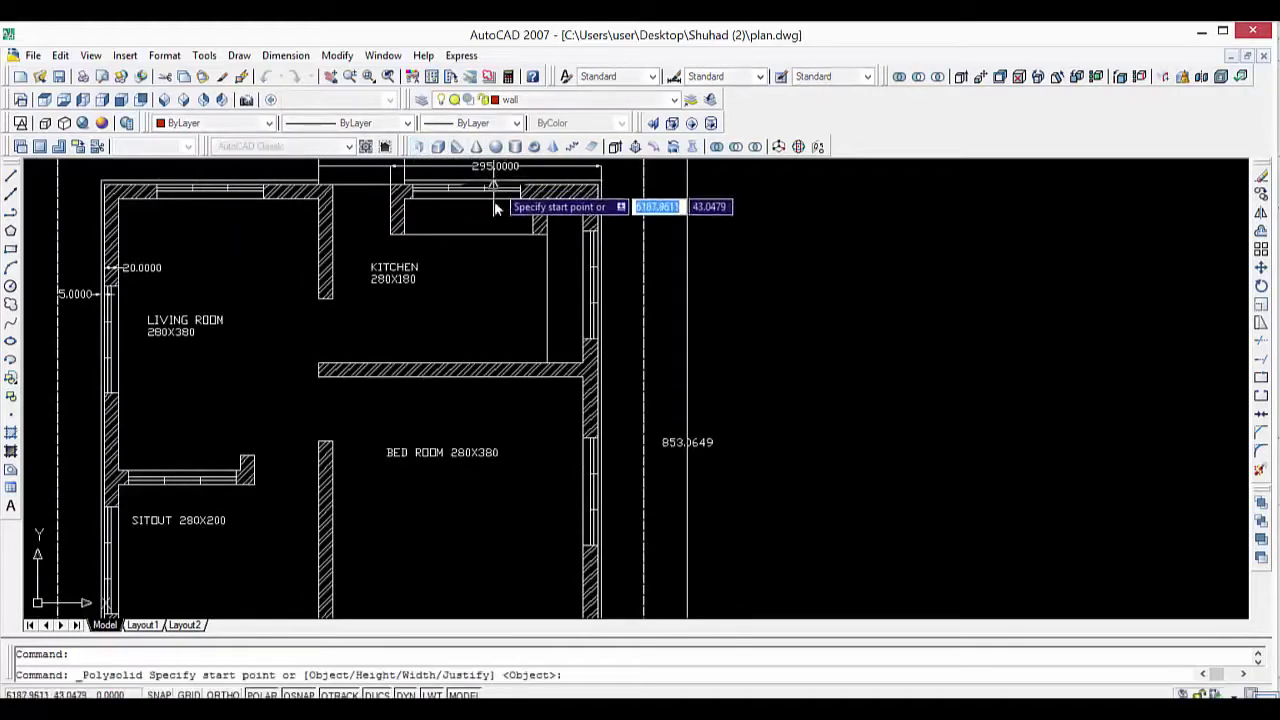
{"action": "right_click", "coordinate": [492, 288]}
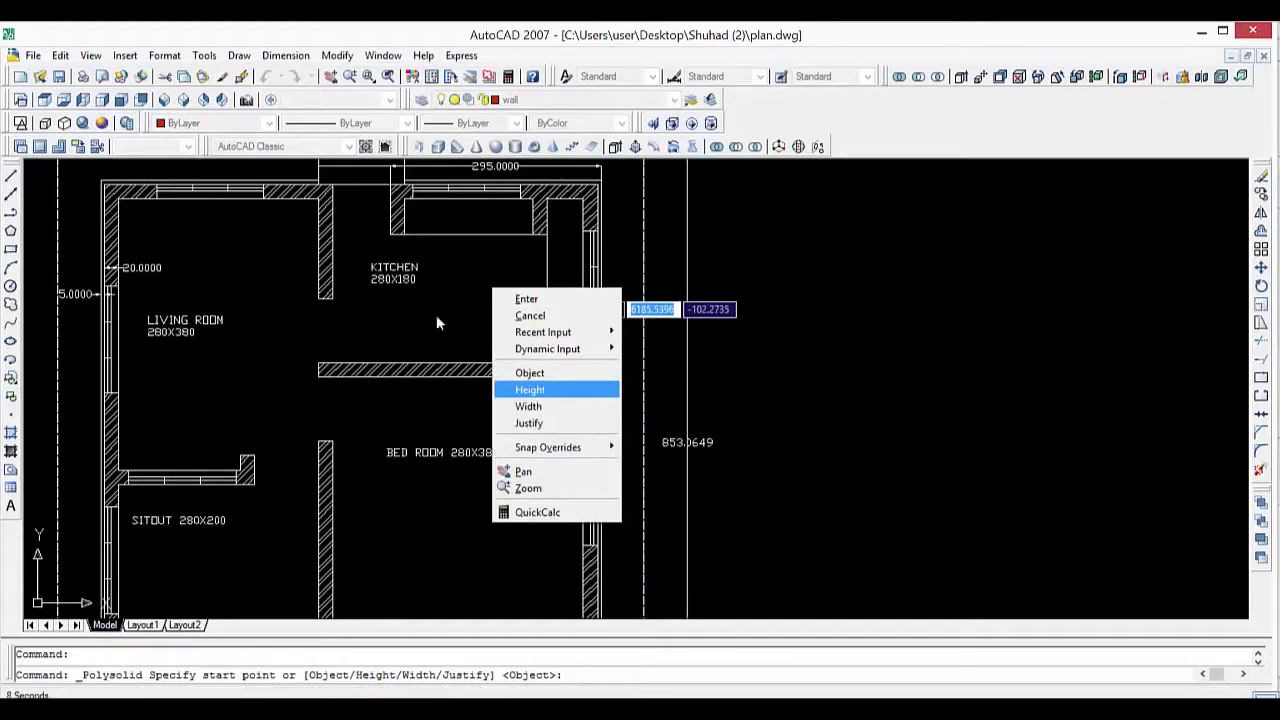
Set the polysolid height to 300, width to 20 and justification to Left.
{"action": "key", "text": "Return"}
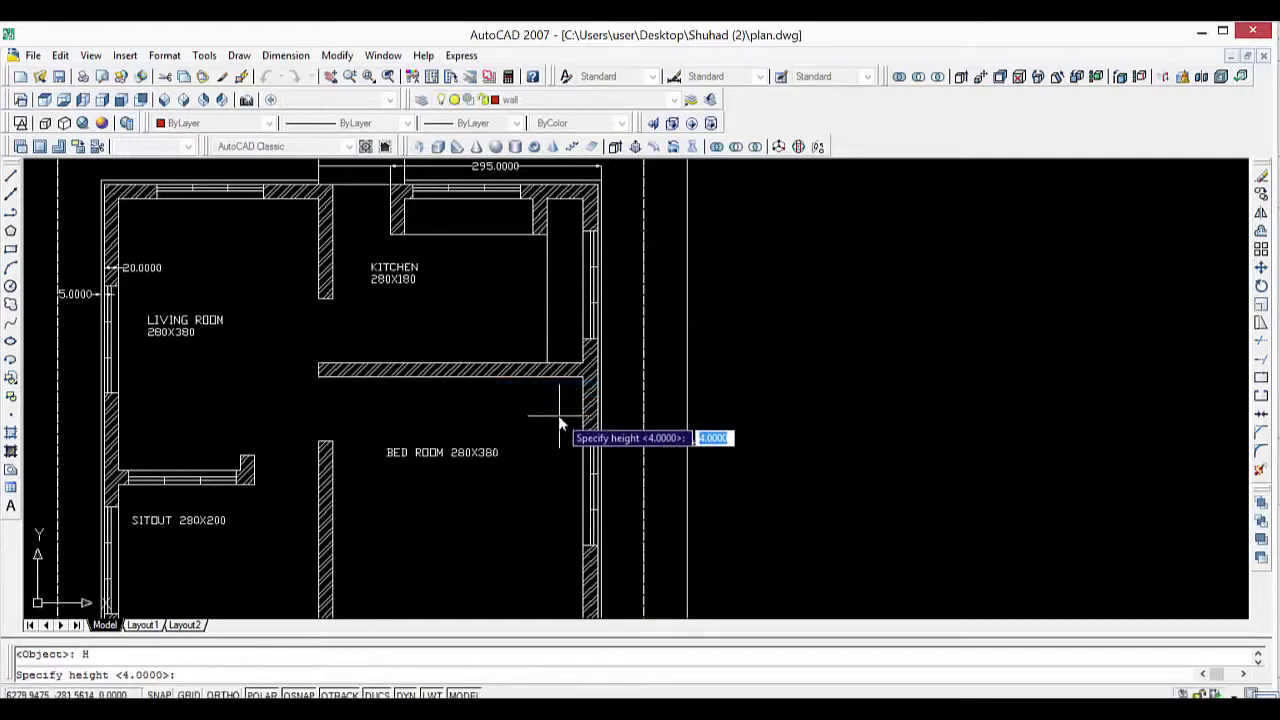
{"action": "type", "text": "300"}
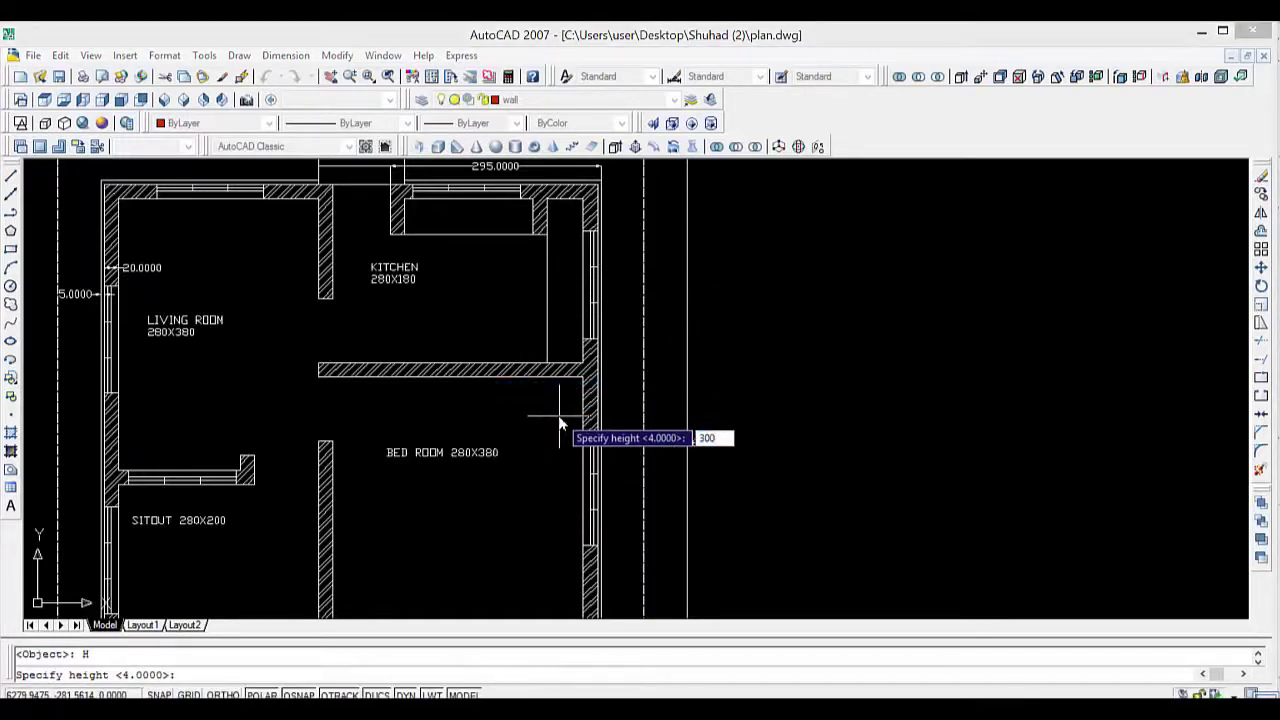
{"action": "key", "text": "Return"}
{"action": "right_click", "coordinate": [561, 422]}
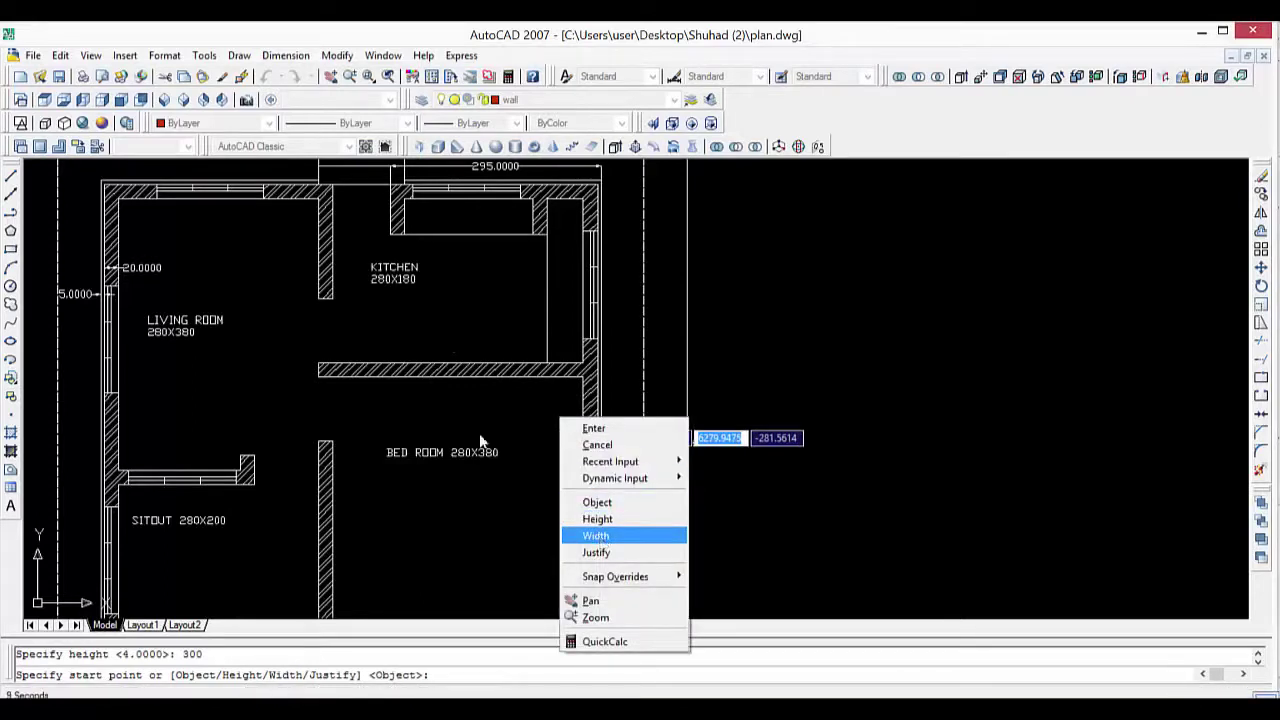
{"action": "key", "text": "Return"}
{"action": "type", "text": "20"}
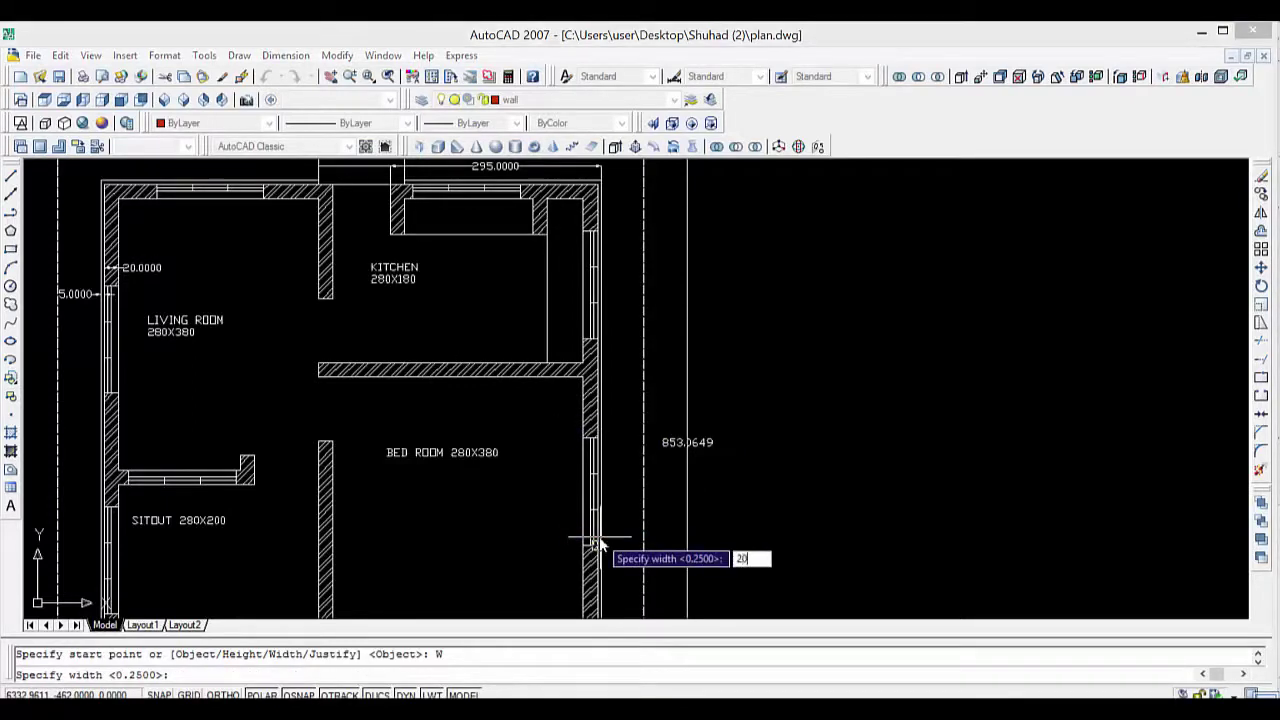
{"action": "key", "text": "Return"}
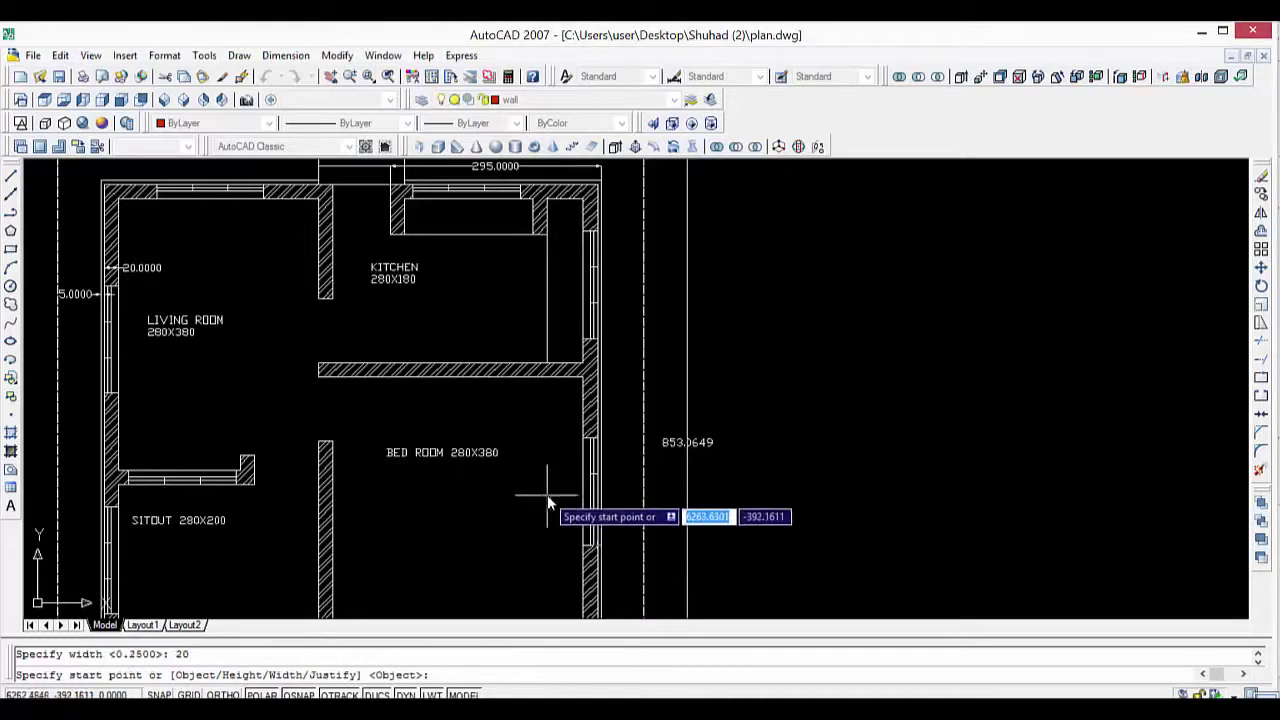
{"action": "right_click", "coordinate": [548, 503]}
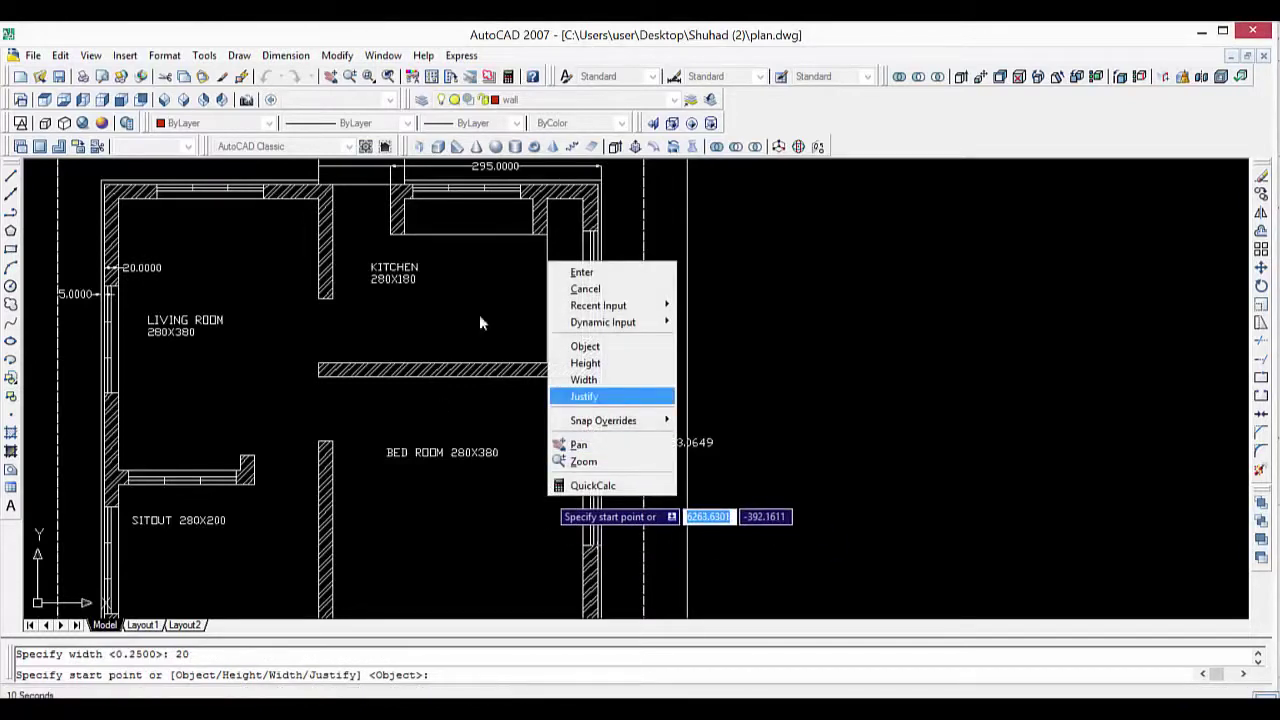
{"action": "left_click", "coordinate": [584, 396]}
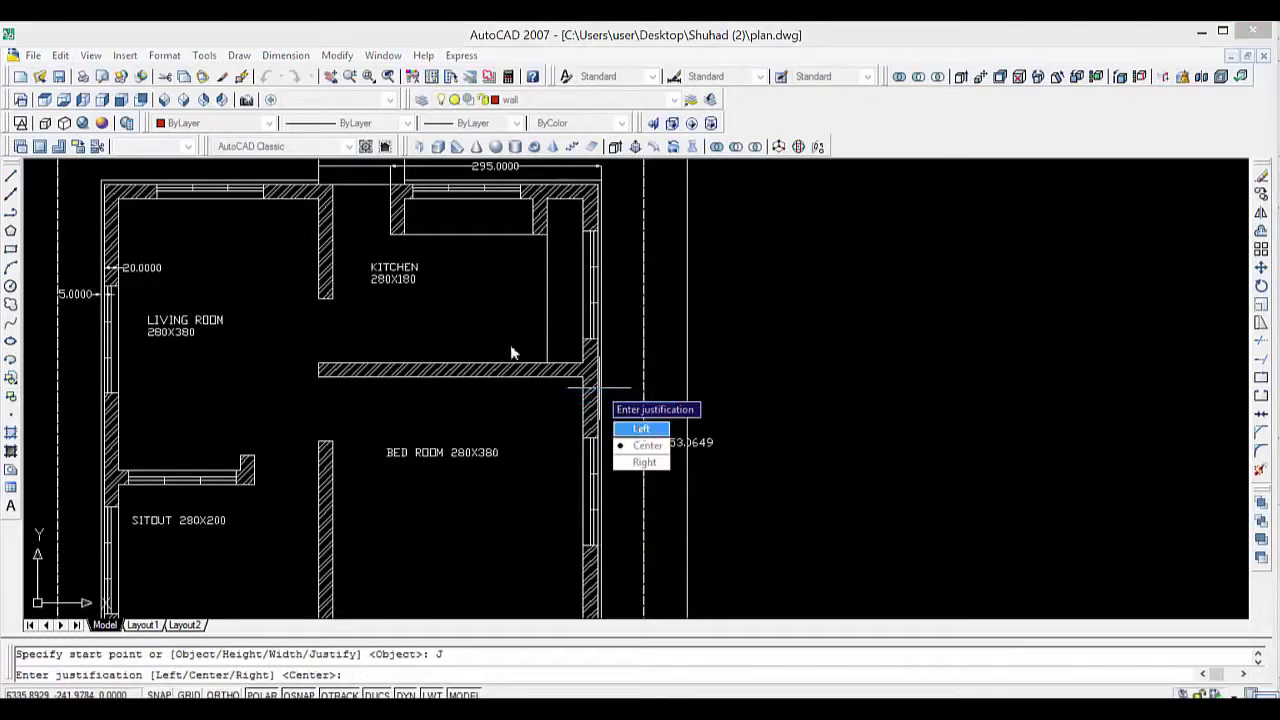
{"action": "left_click", "coordinate": [641, 428]}
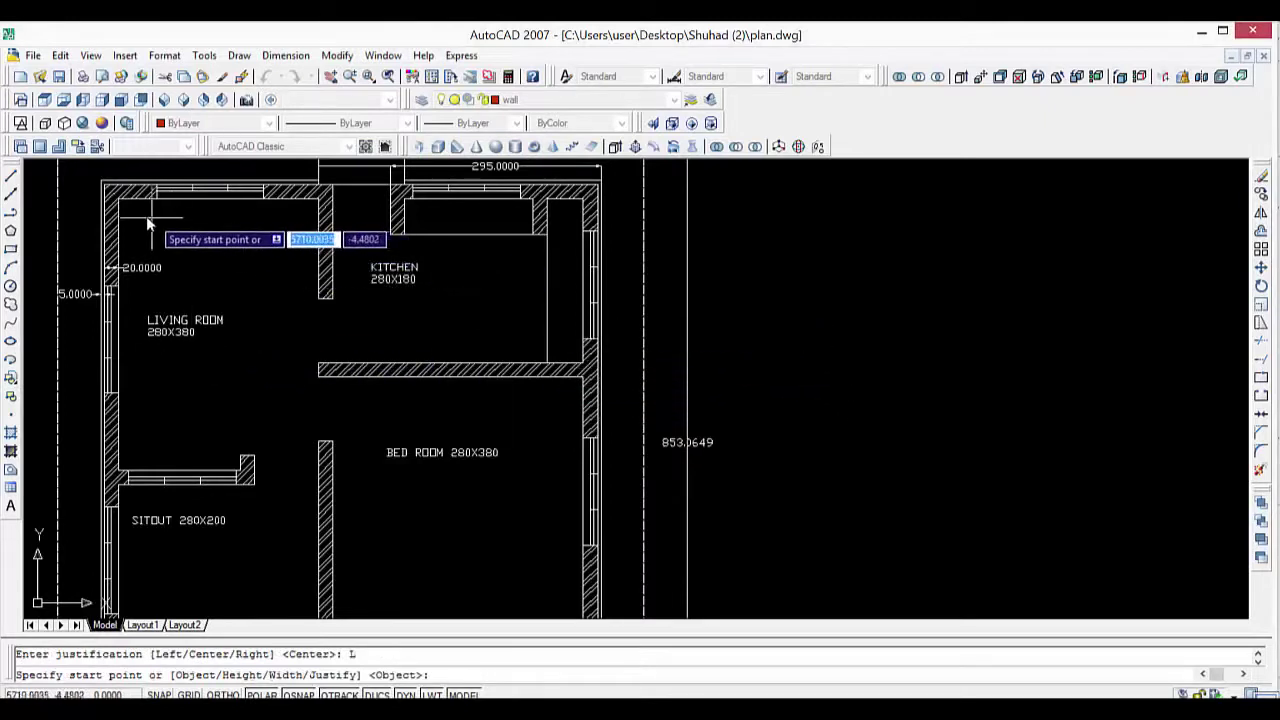
With Ortho on, draw the wall from the top-left corner down the left side and along the bottom.
{"action": "left_click", "coordinate": [113, 201]}
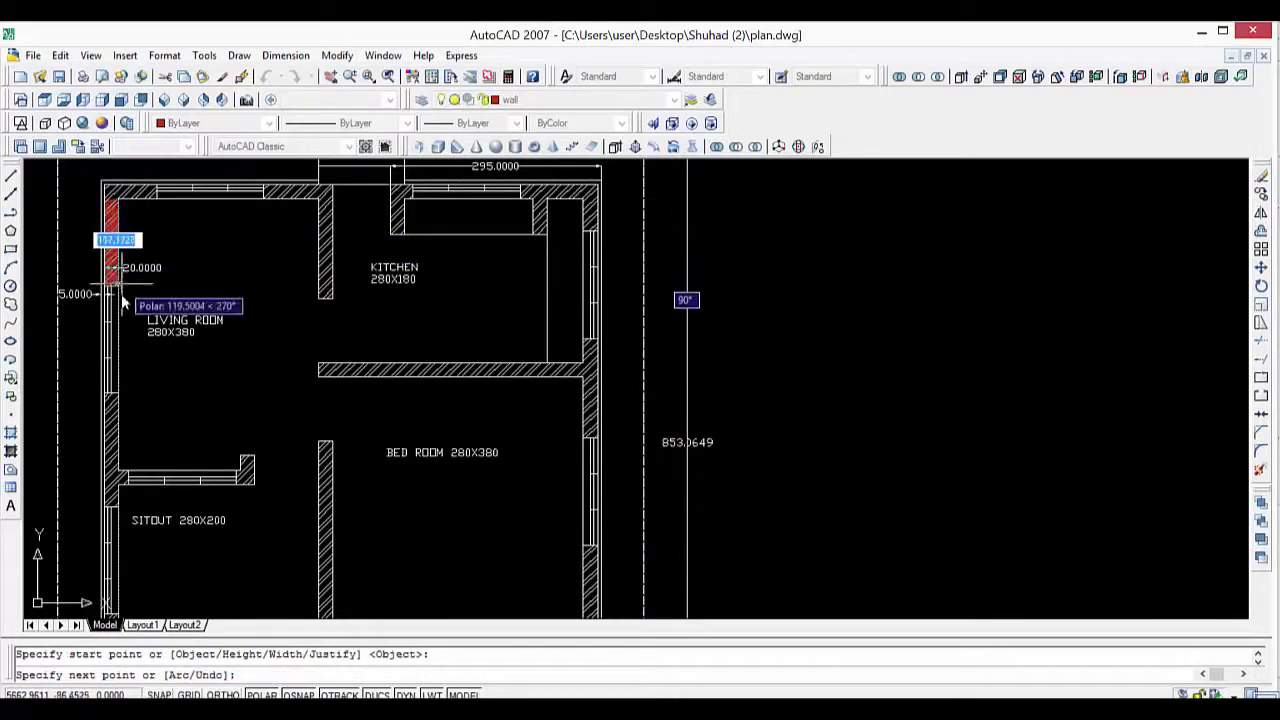
{"action": "scroll", "coordinate": [128, 382], "scroll_direction": "down", "scroll_amount": 1}
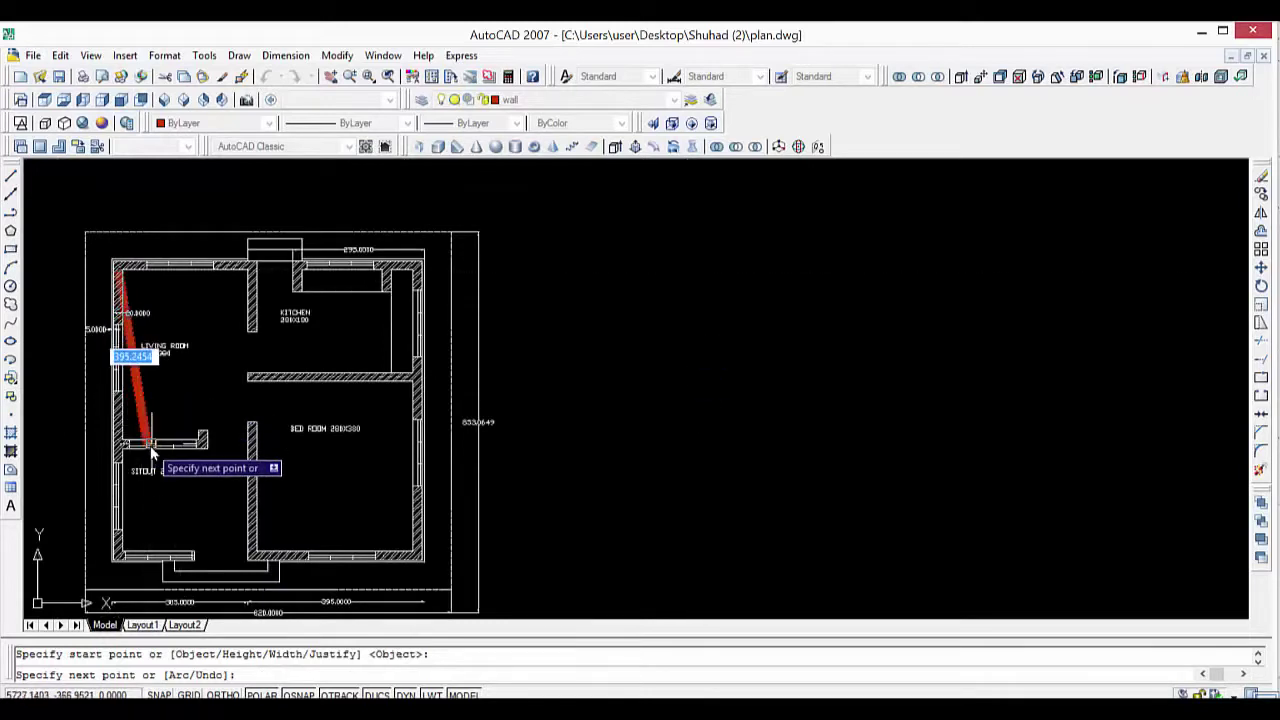
{"action": "key", "text": "F8"}
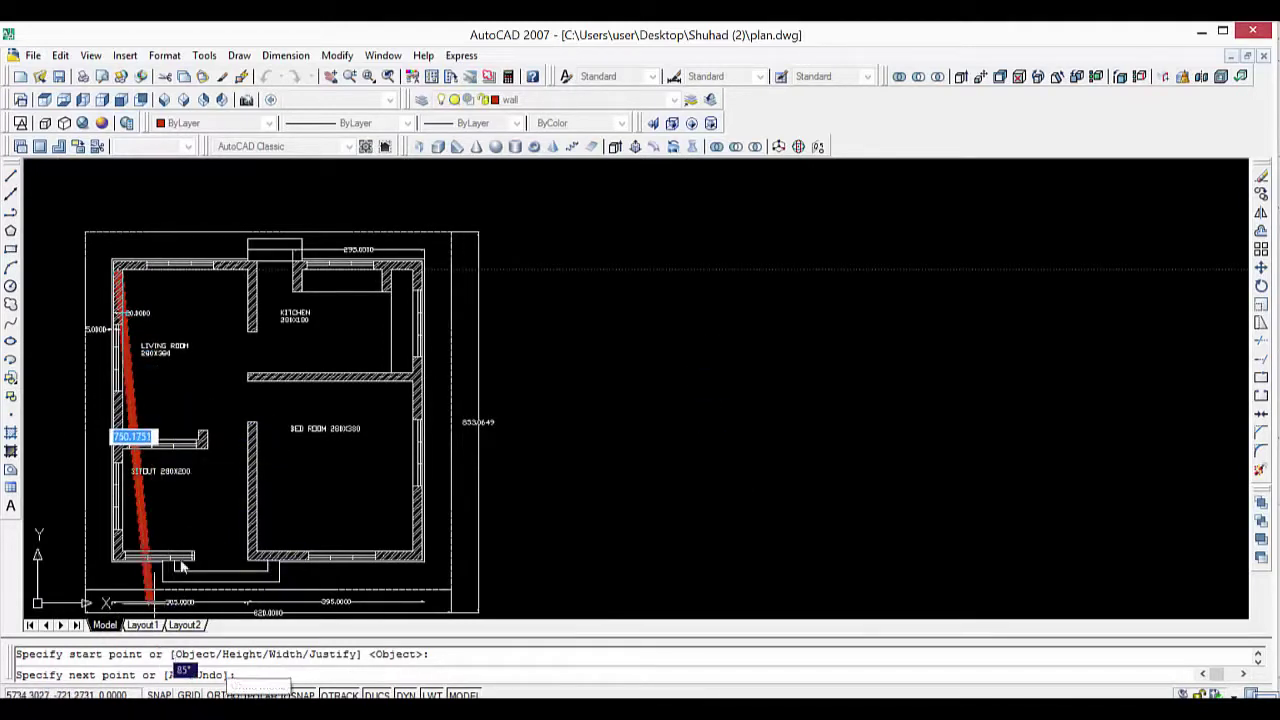
{"action": "scroll", "coordinate": [146, 537], "scroll_direction": "up", "scroll_amount": 2}
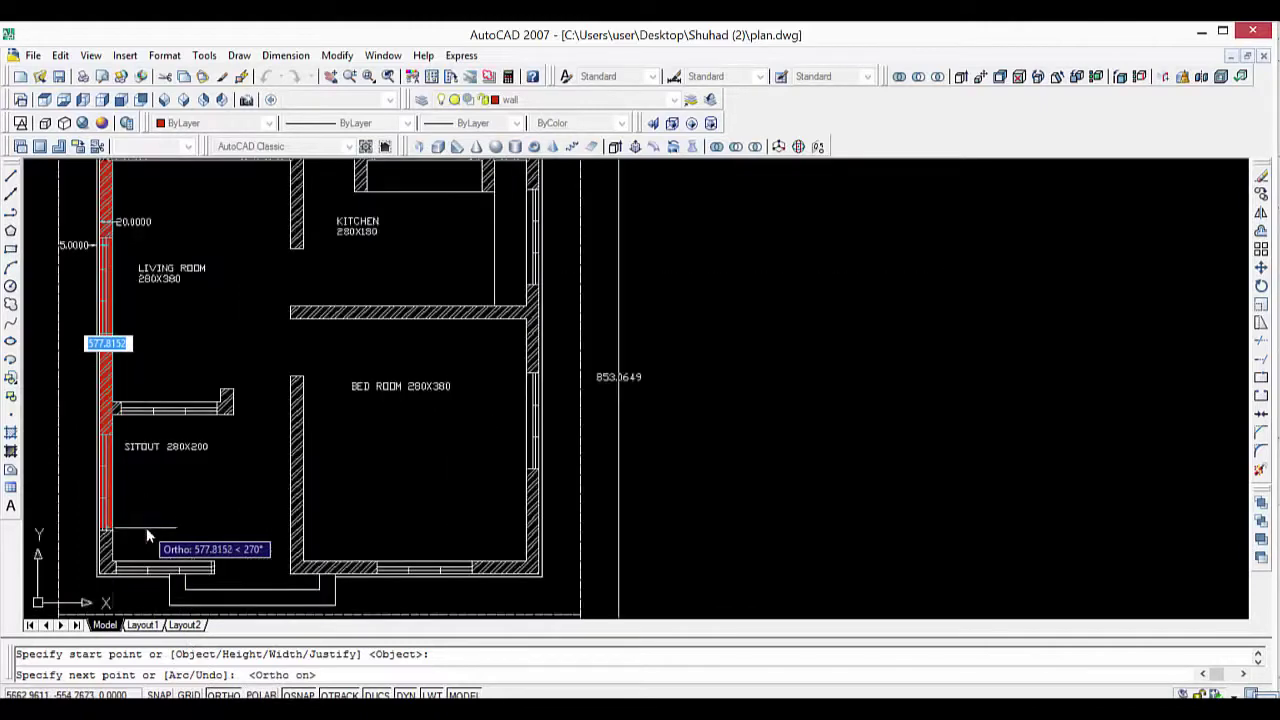
{"action": "middle_click_drag", "start_coordinate": [149, 523], "coordinate": [209, 452]}
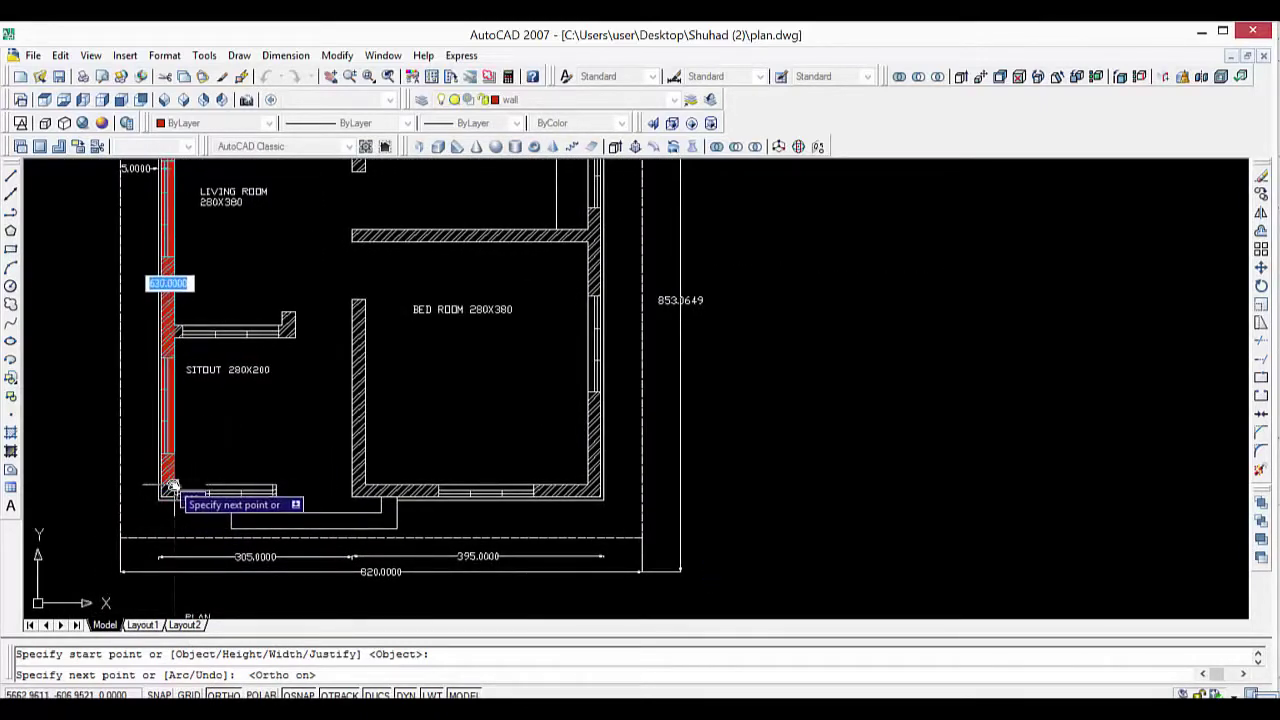
{"action": "left_click", "coordinate": [172, 487]}
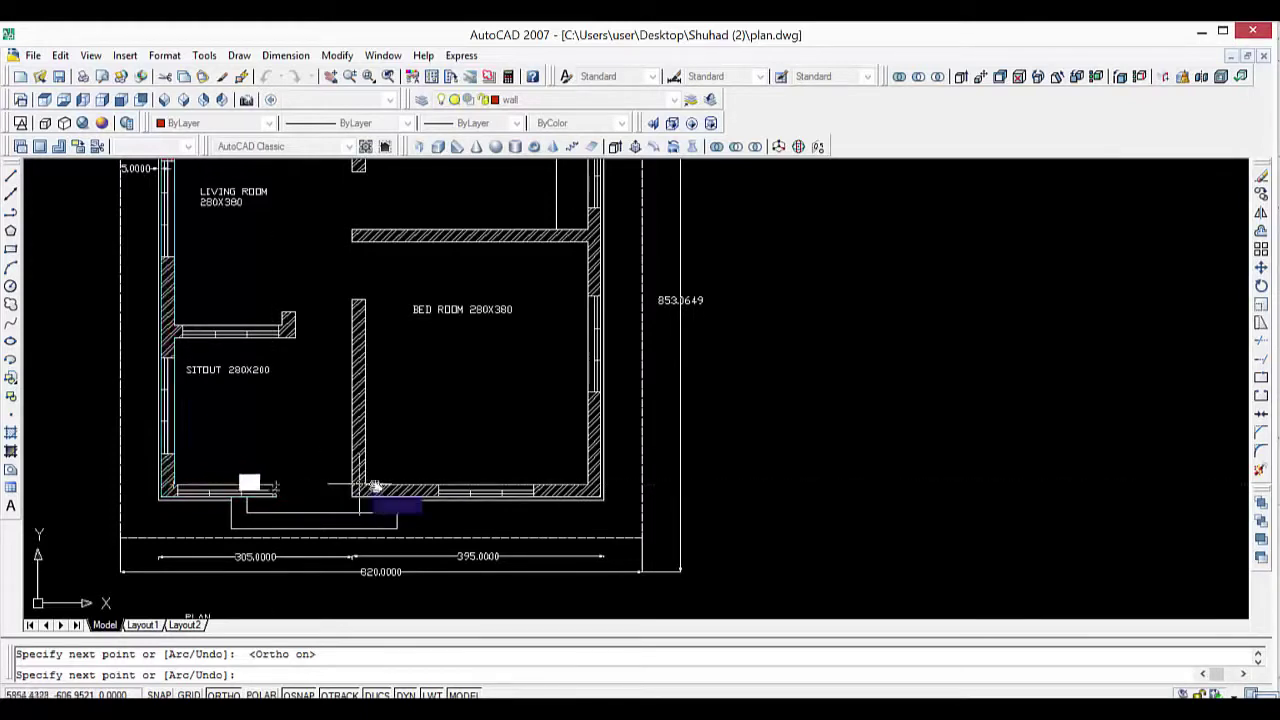
{"action": "left_click", "coordinate": [589, 487]}
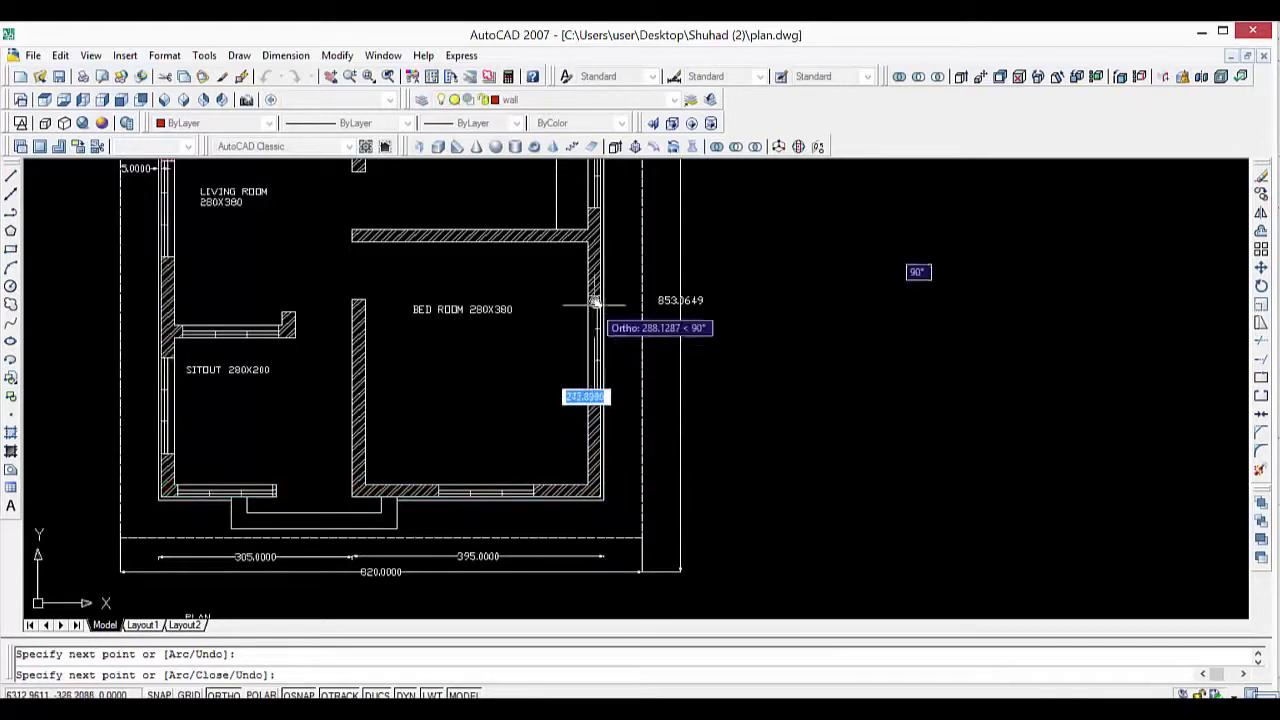
Continue the wall up the right side to the top-right corner and end the command.
{"action": "scroll", "coordinate": [592, 280], "scroll_direction": "down", "scroll_amount": 2}
{"action": "middle_click_drag", "start_coordinate": [588, 286], "coordinate": [594, 480]}
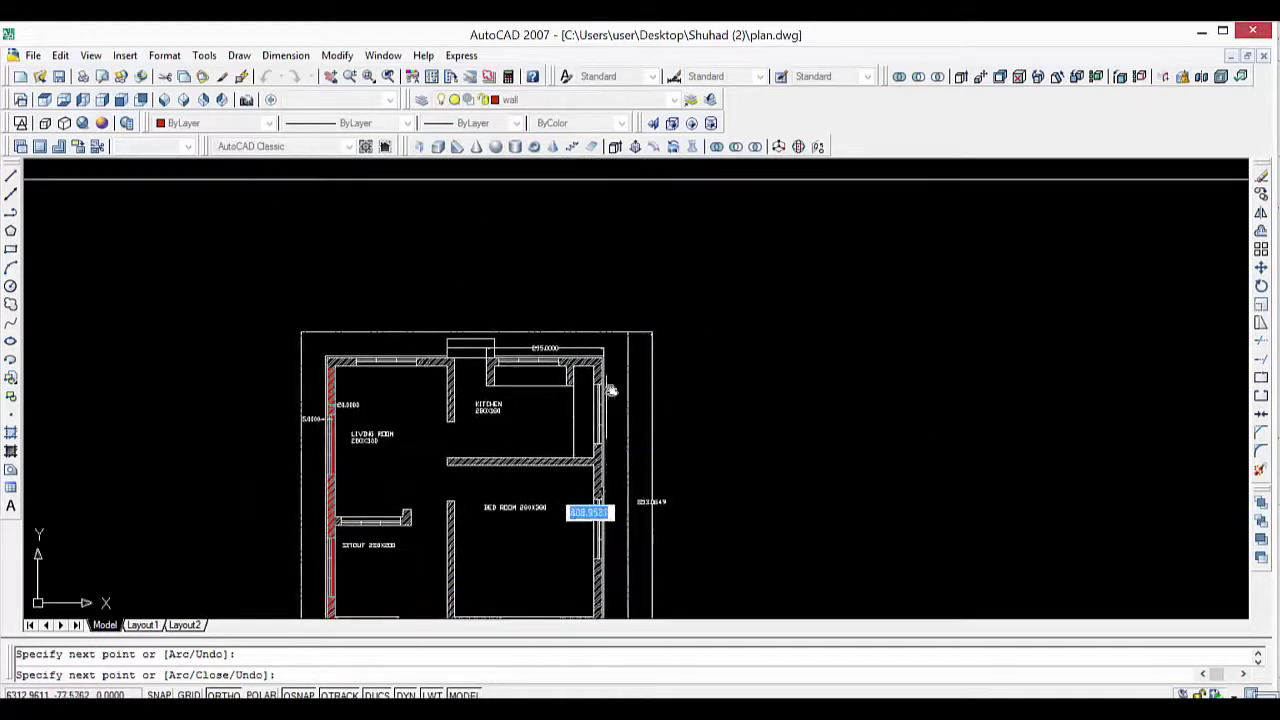
{"action": "scroll", "coordinate": [600, 370], "scroll_direction": "up", "scroll_amount": 2}
{"action": "scroll", "coordinate": [597, 366], "scroll_direction": "up", "scroll_amount": 2}
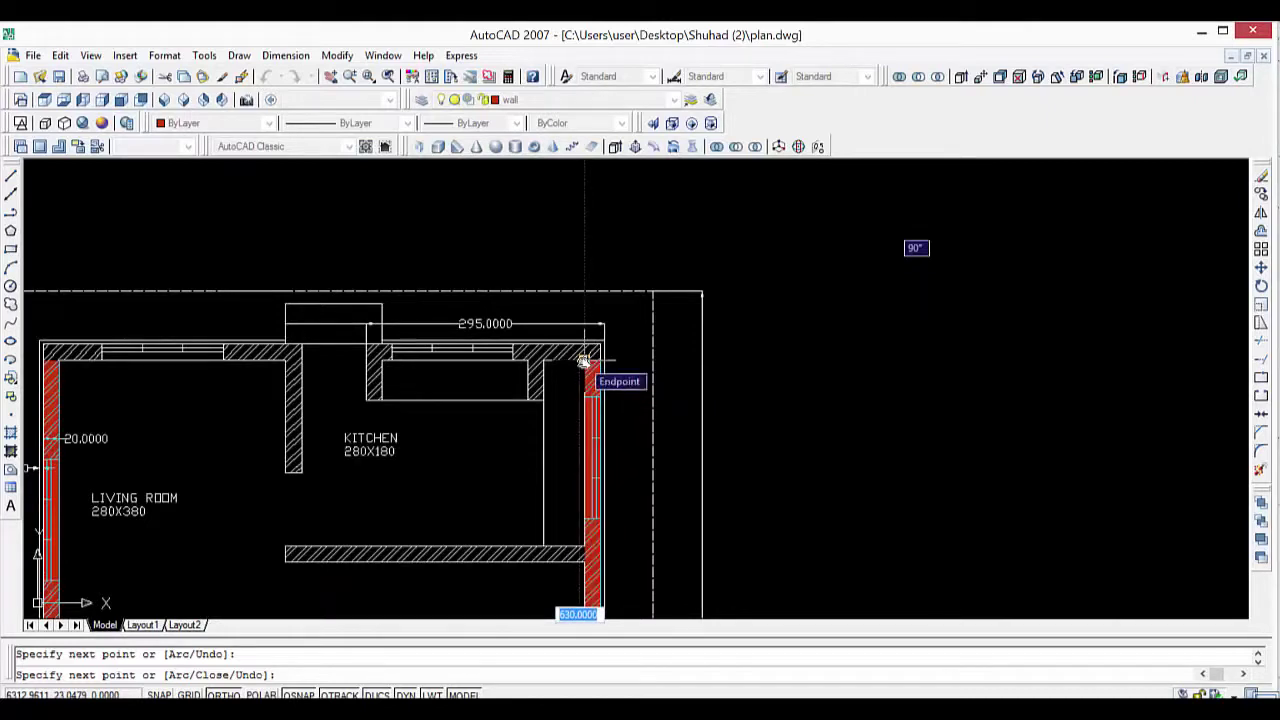
{"action": "left_click", "coordinate": [584, 360]}
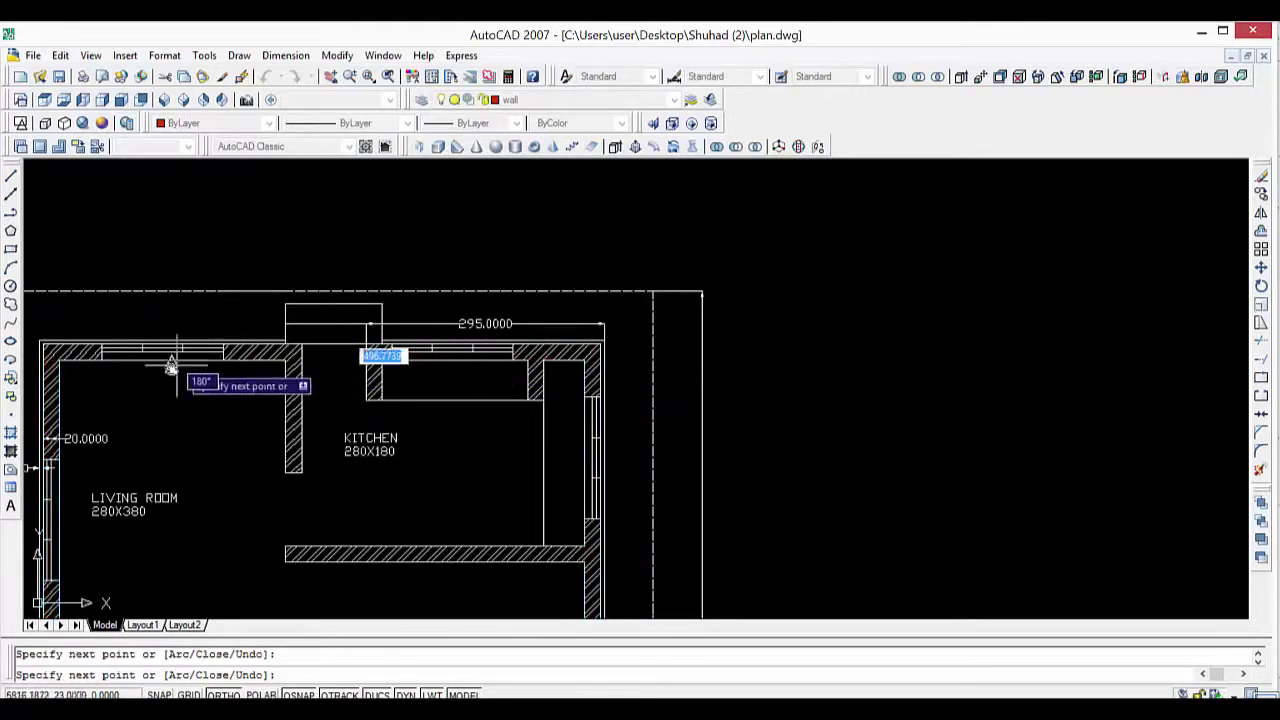
{"action": "scroll", "coordinate": [140, 365], "scroll_direction": "down", "scroll_amount": 2}
{"action": "middle_click_drag", "start_coordinate": [114, 300], "coordinate": [471, 400]}
{"action": "scroll", "coordinate": [440, 400], "scroll_direction": "up", "scroll_amount": 1}
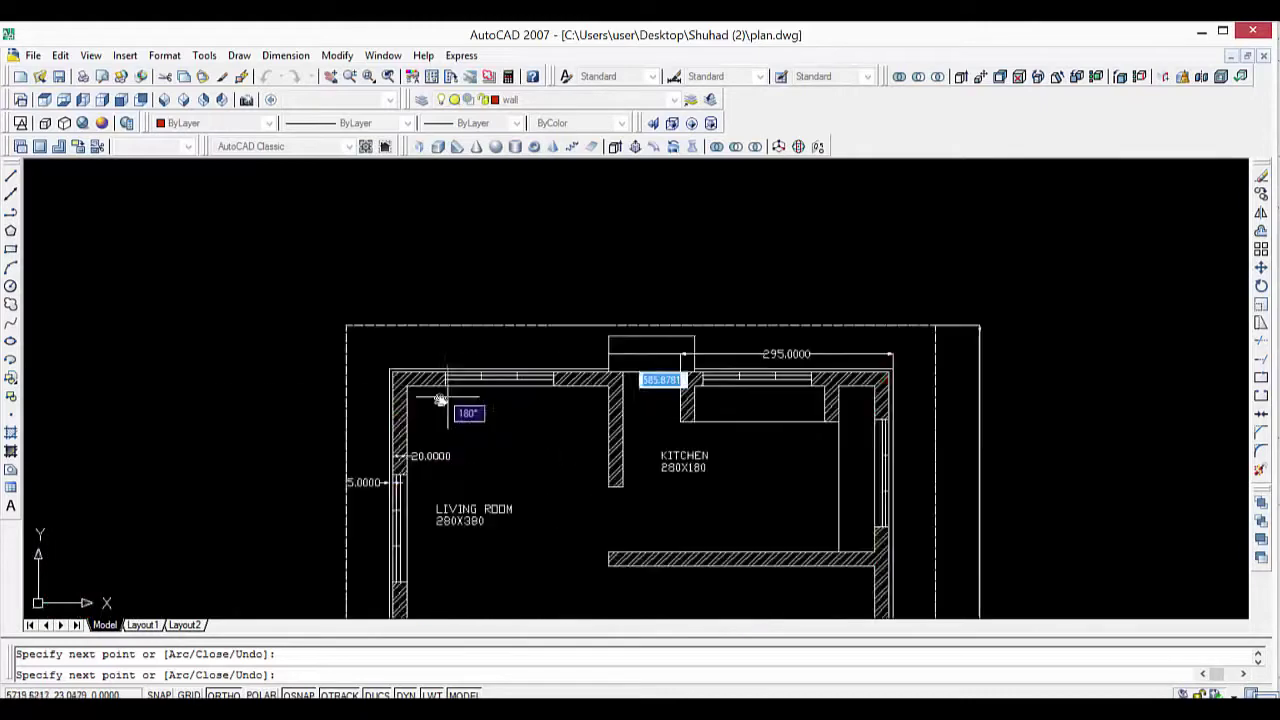
{"action": "scroll", "coordinate": [430, 400], "scroll_direction": "up", "scroll_amount": 2}
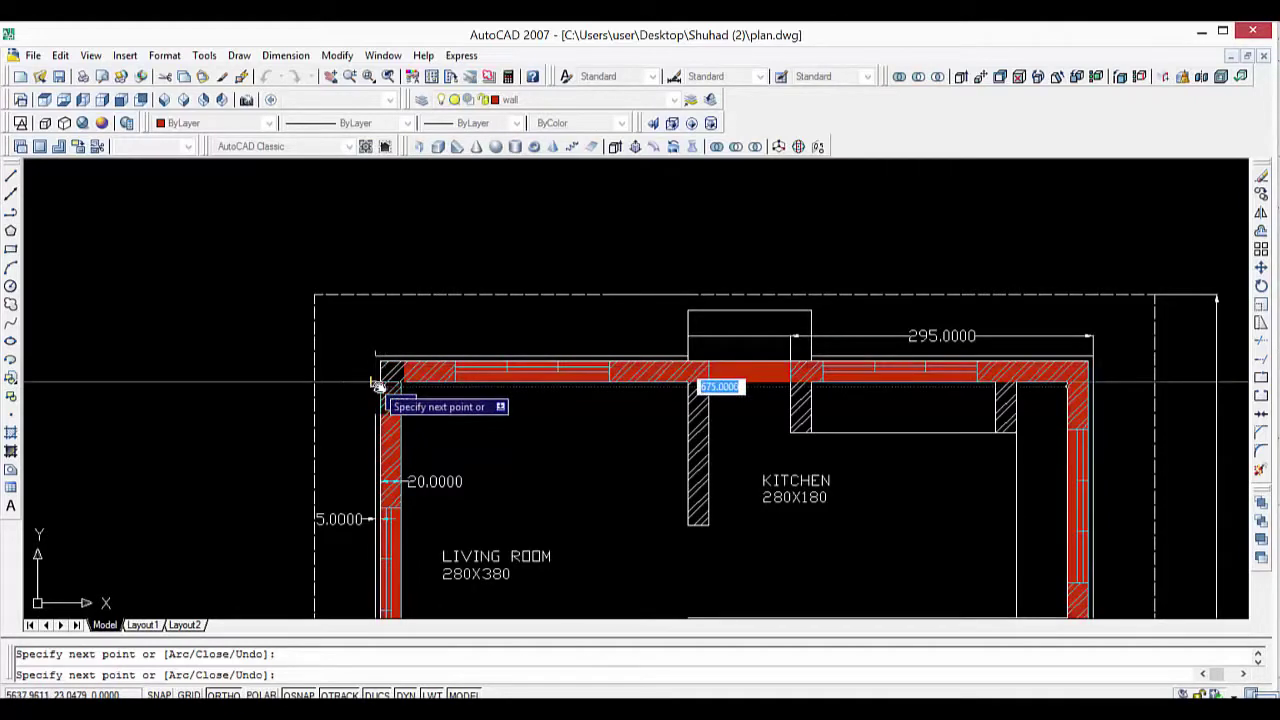
{"action": "left_click", "coordinate": [383, 380]}
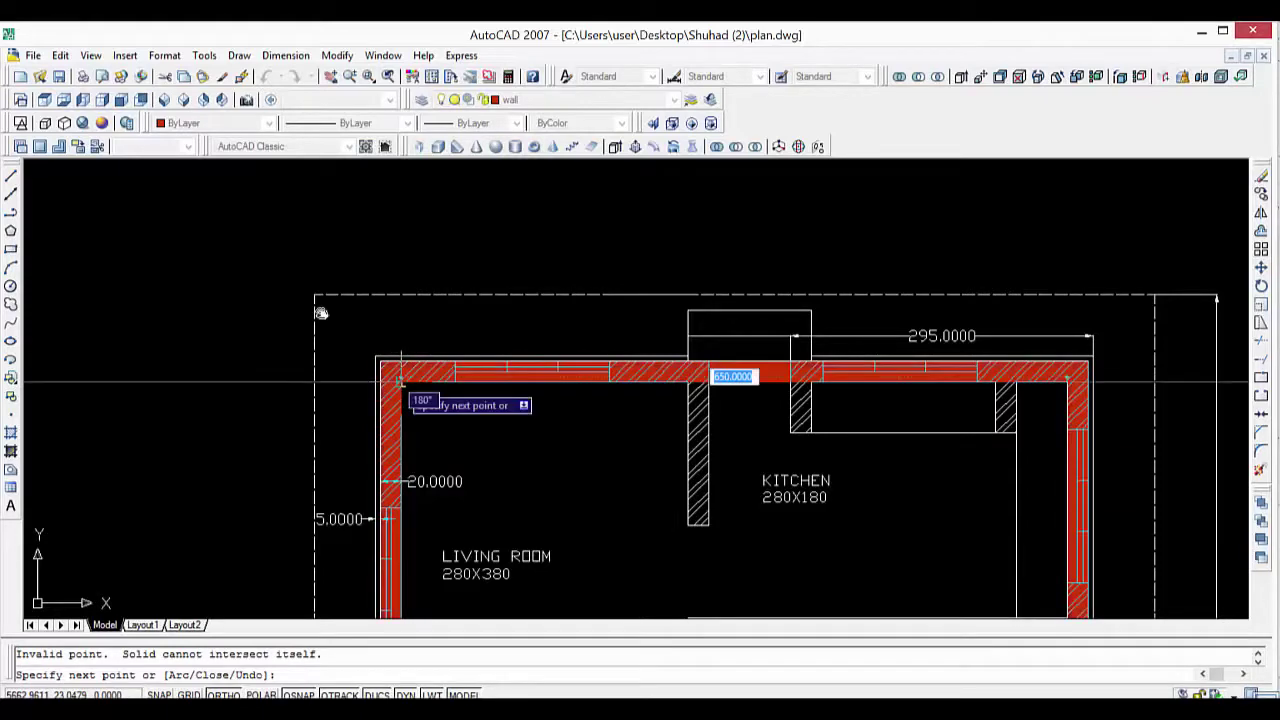
{"action": "key", "text": "Return"}
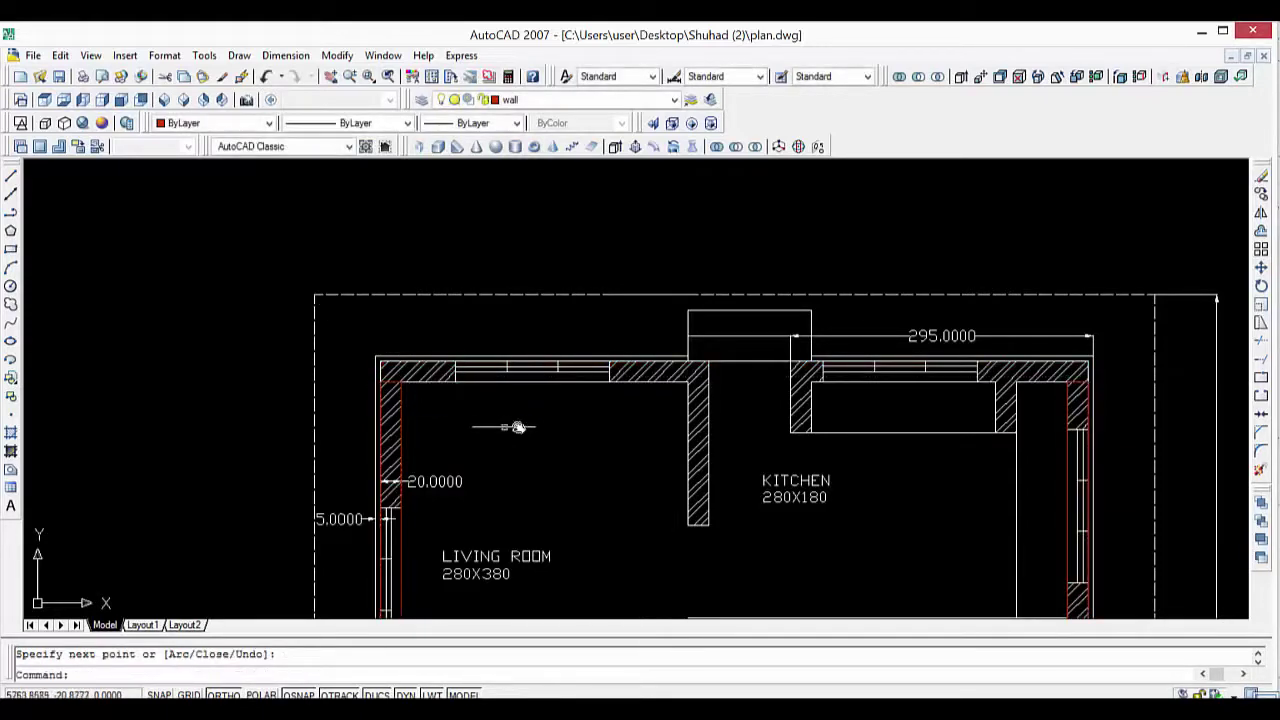
Repeat POLYSOLID and draw the top wall from the top-right corner to the top-left corner.
{"action": "key", "text": "Return"}
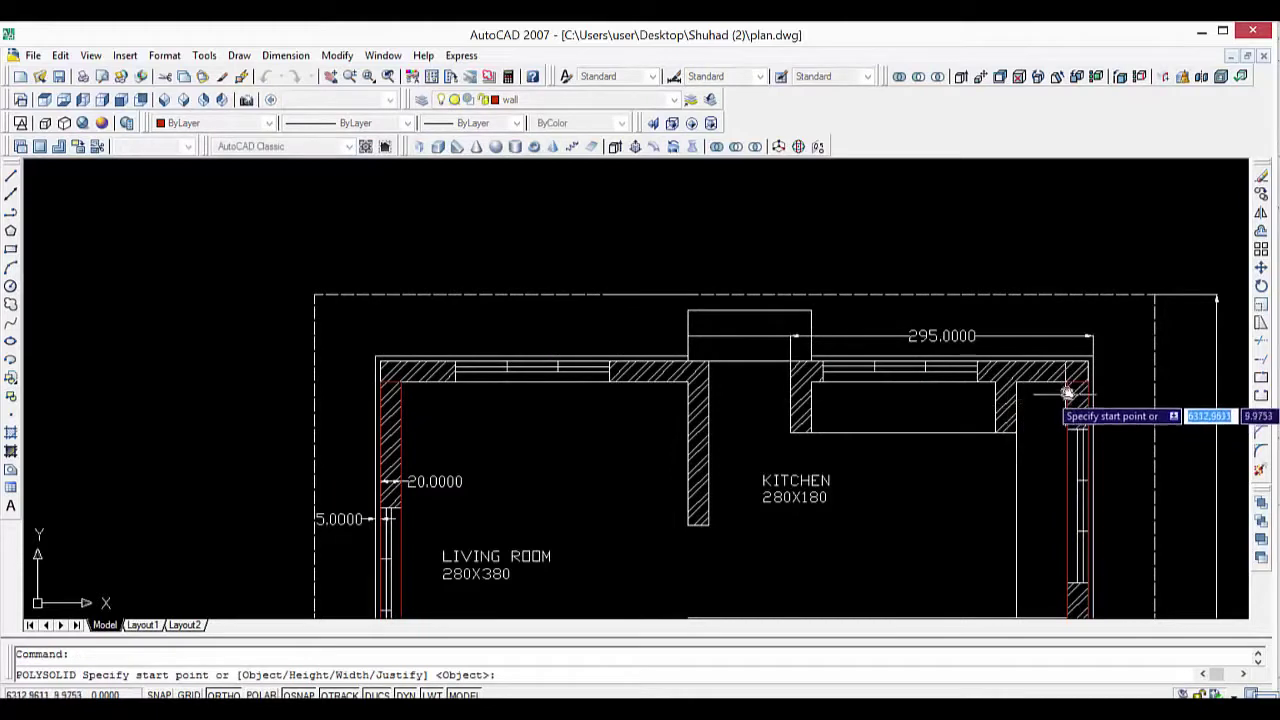
{"action": "left_click", "coordinate": [1089, 368]}
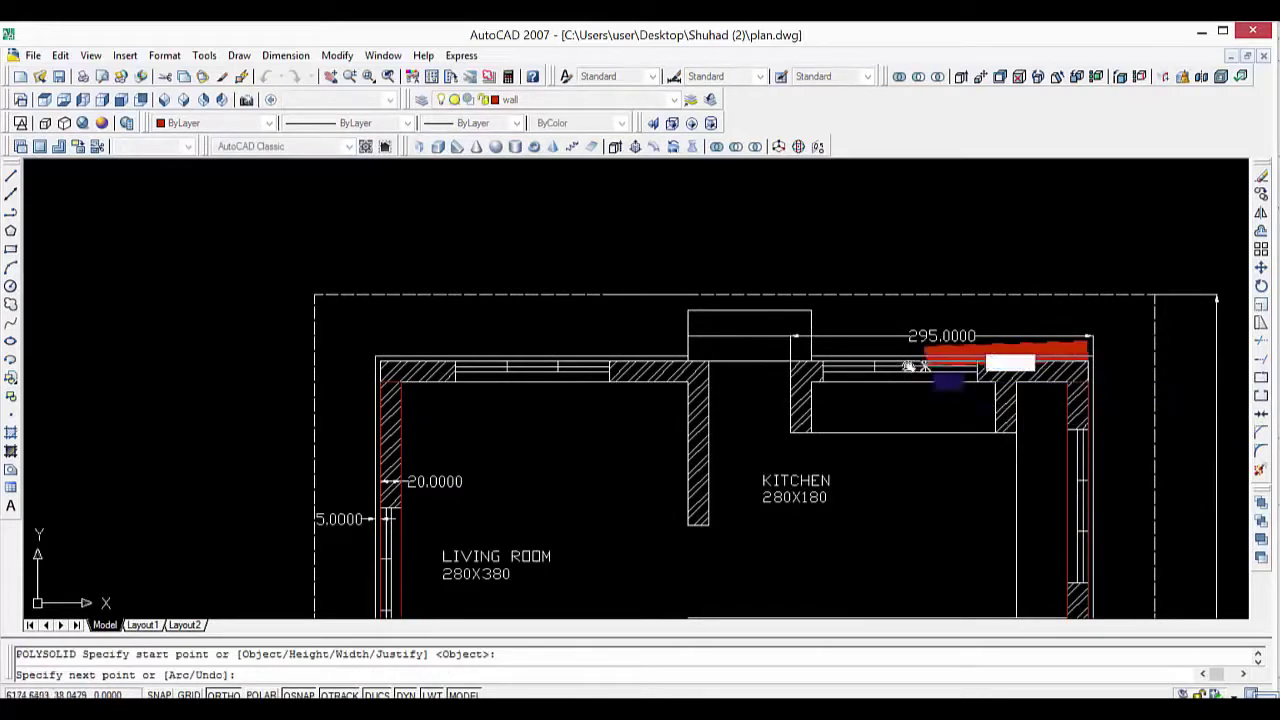
{"action": "key", "text": "Escape"}
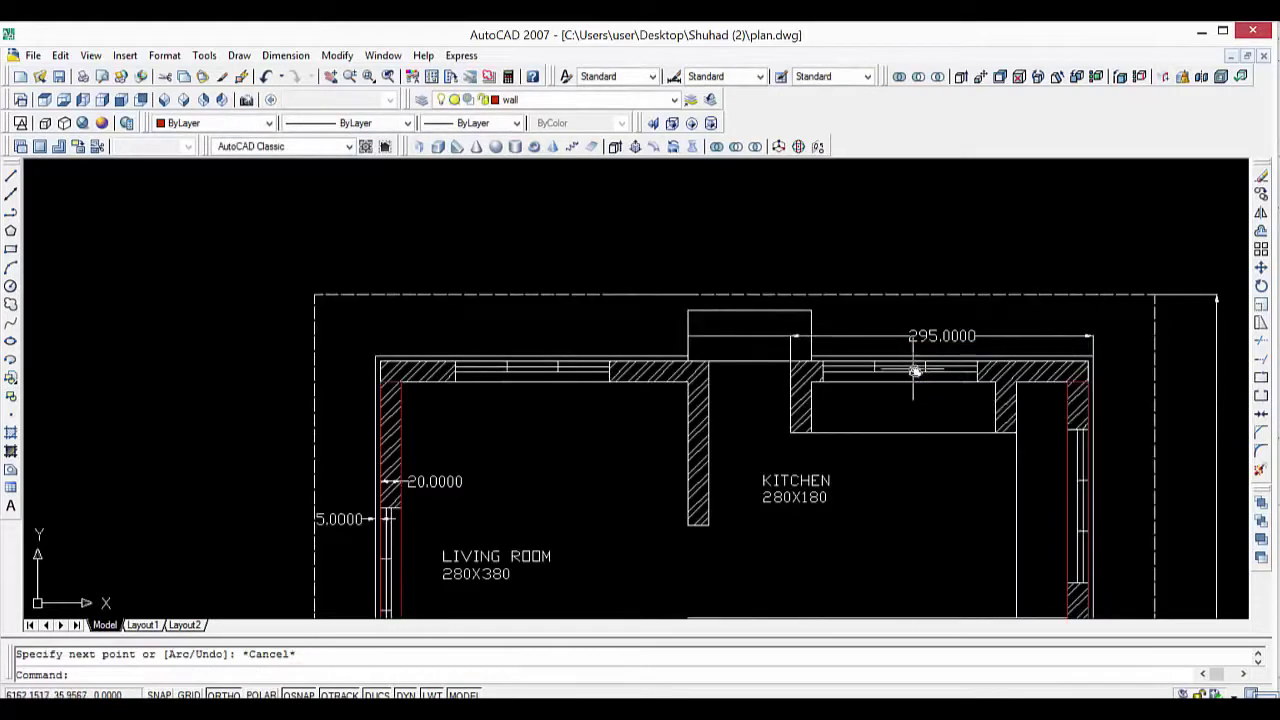
{"action": "key", "text": "Return"}
{"action": "left_click", "coordinate": [1087, 380]}
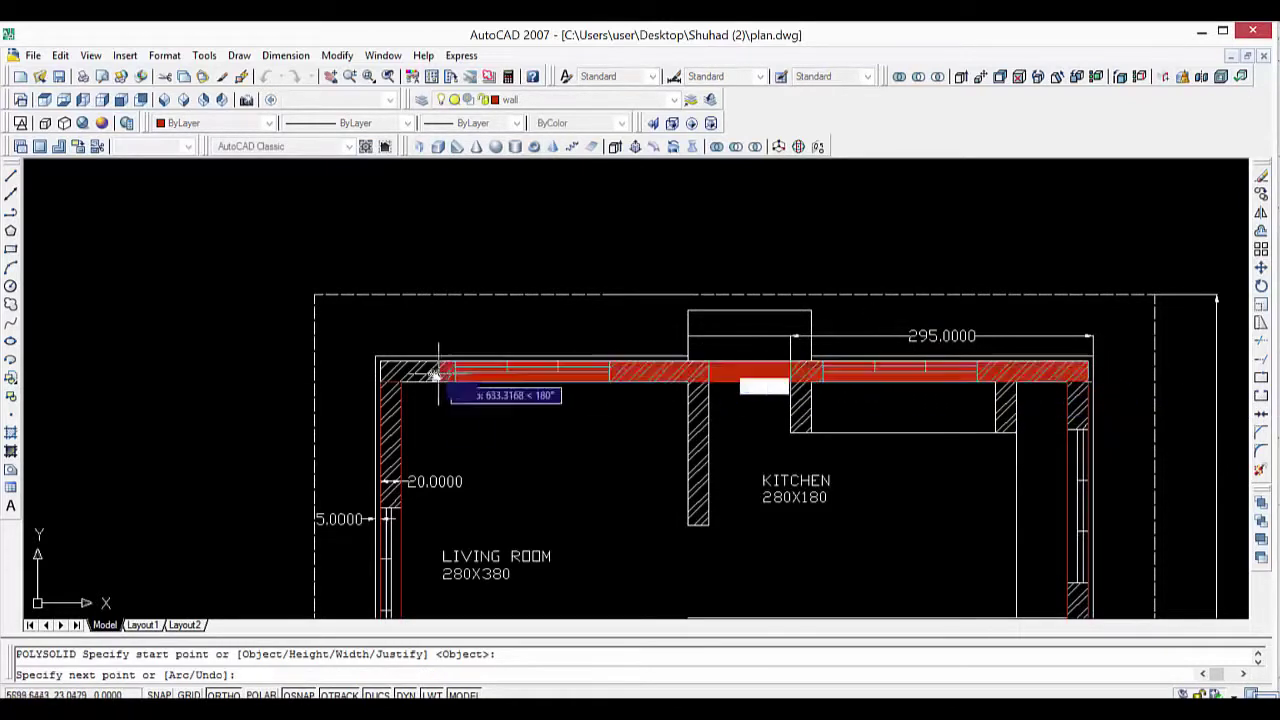
{"action": "left_click", "coordinate": [385, 383]}
{"action": "key", "text": "Return"}
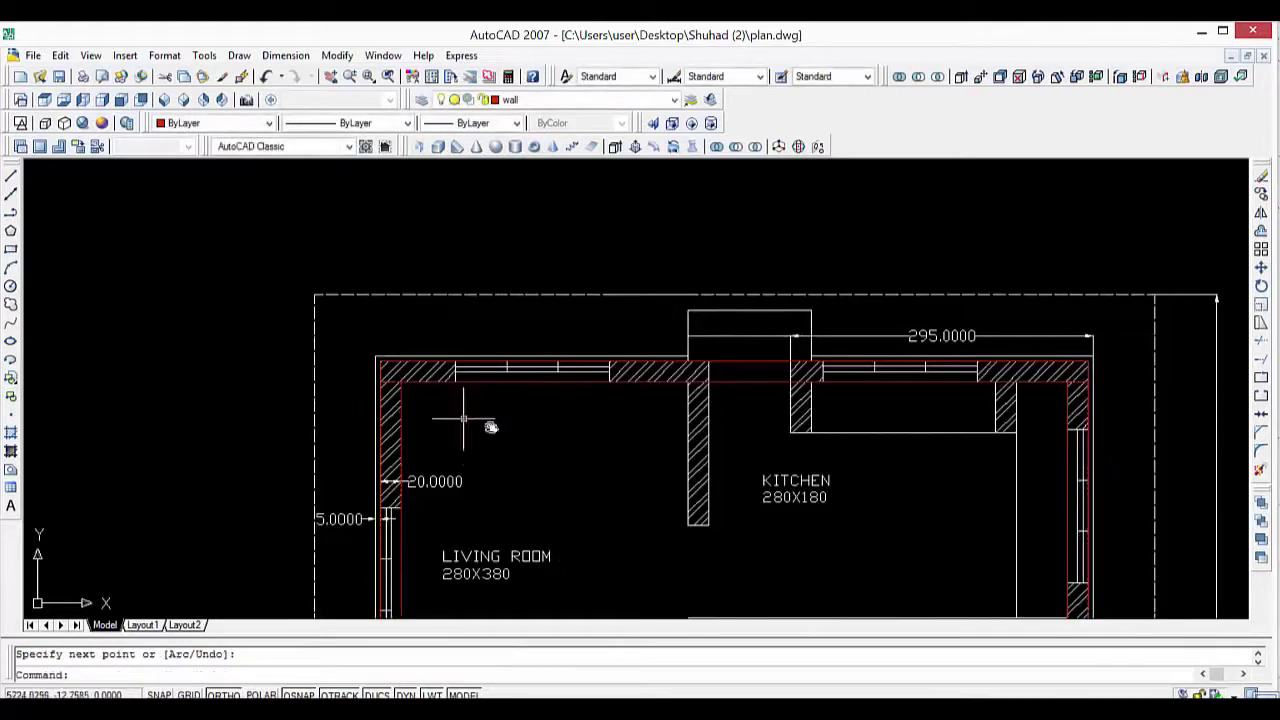
{"action": "scroll", "coordinate": [550, 457], "scroll_direction": "down", "scroll_amount": 1}
{"action": "mouse_move", "coordinate": [549, 457]}
{"action": "middle_mouse_down"}
{"action": "mouse_move", "coordinate": [391, 357]}
{"action": "mouse_move", "coordinate": [434, 237]}
{"action": "middle_mouse_up"}
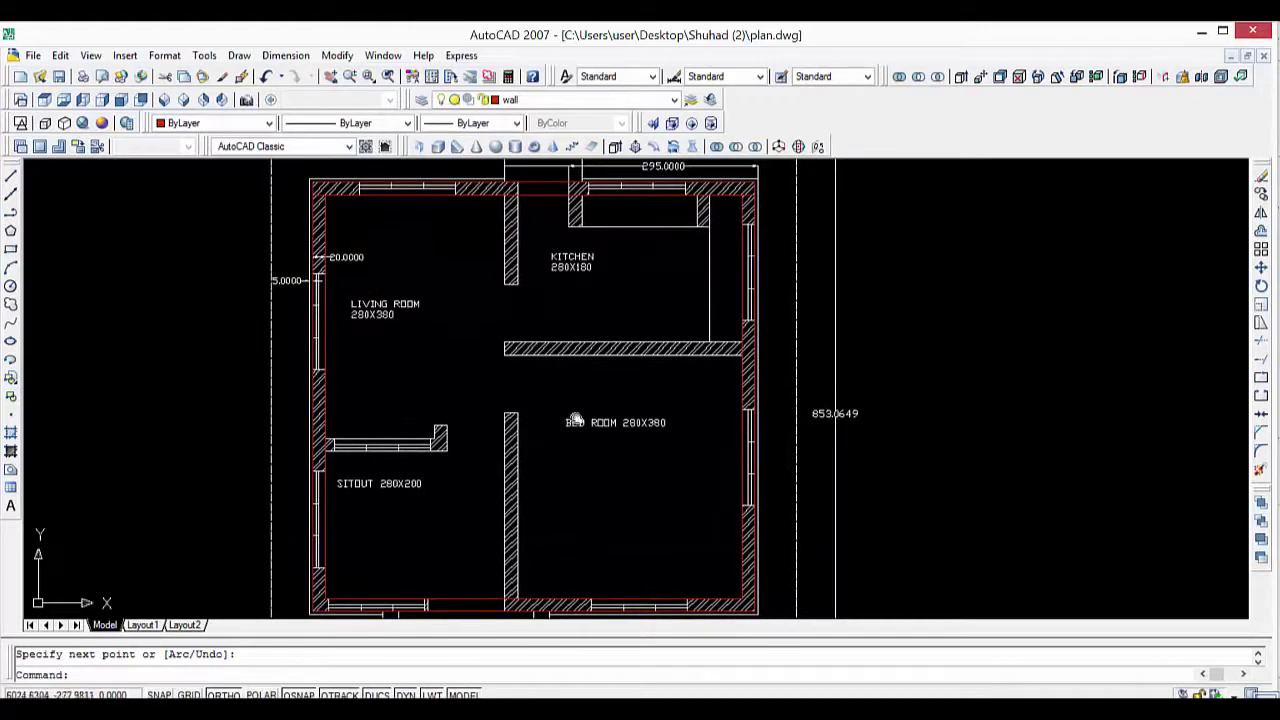
{"action": "middle_click_drag", "start_coordinate": [590, 457], "coordinate": [459, 344]}
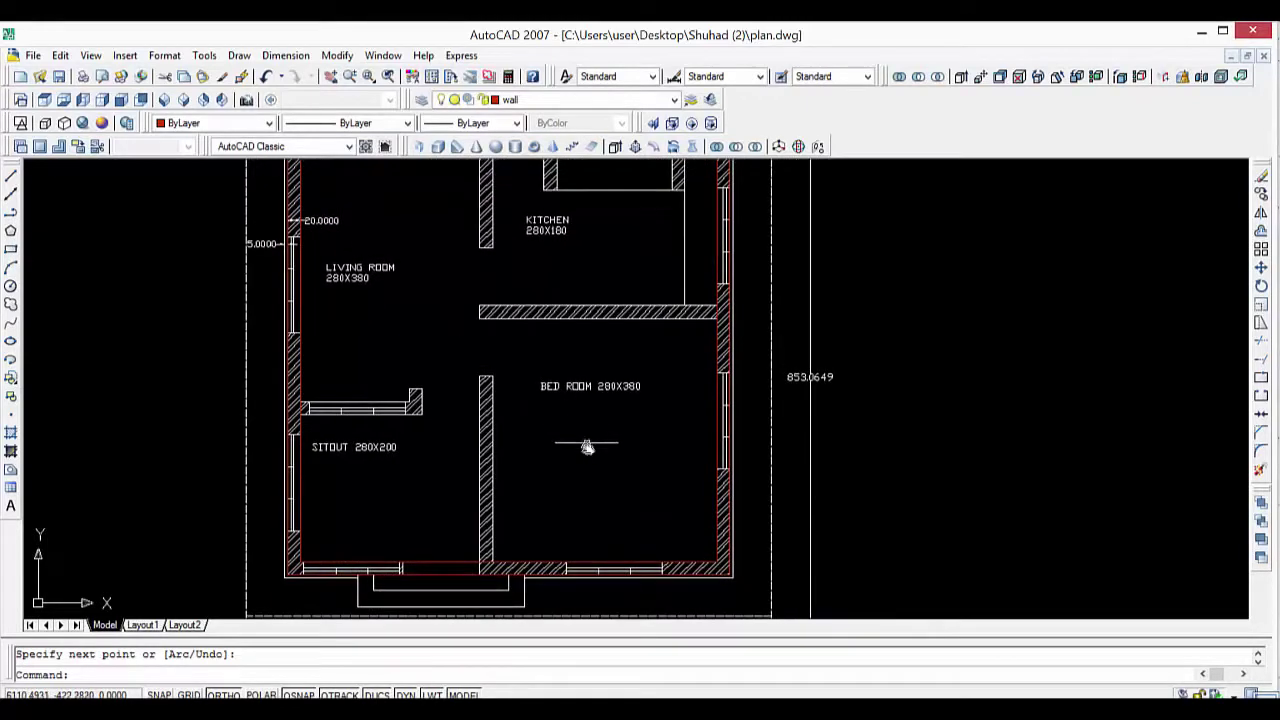
{"action": "middle_click_drag", "start_coordinate": [589, 473], "coordinate": [586, 500]}
{"action": "scroll", "coordinate": [586, 500], "scroll_direction": "down", "scroll_amount": 2}
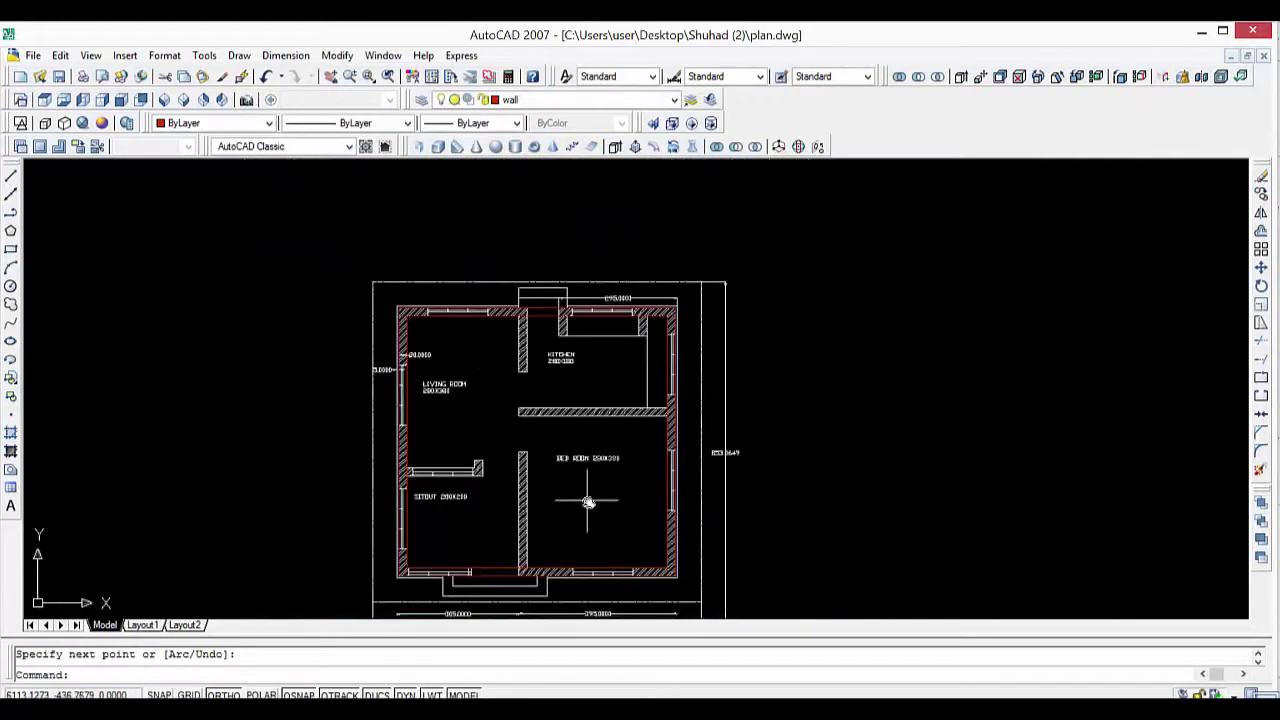
{"action": "key", "text": "Return"}
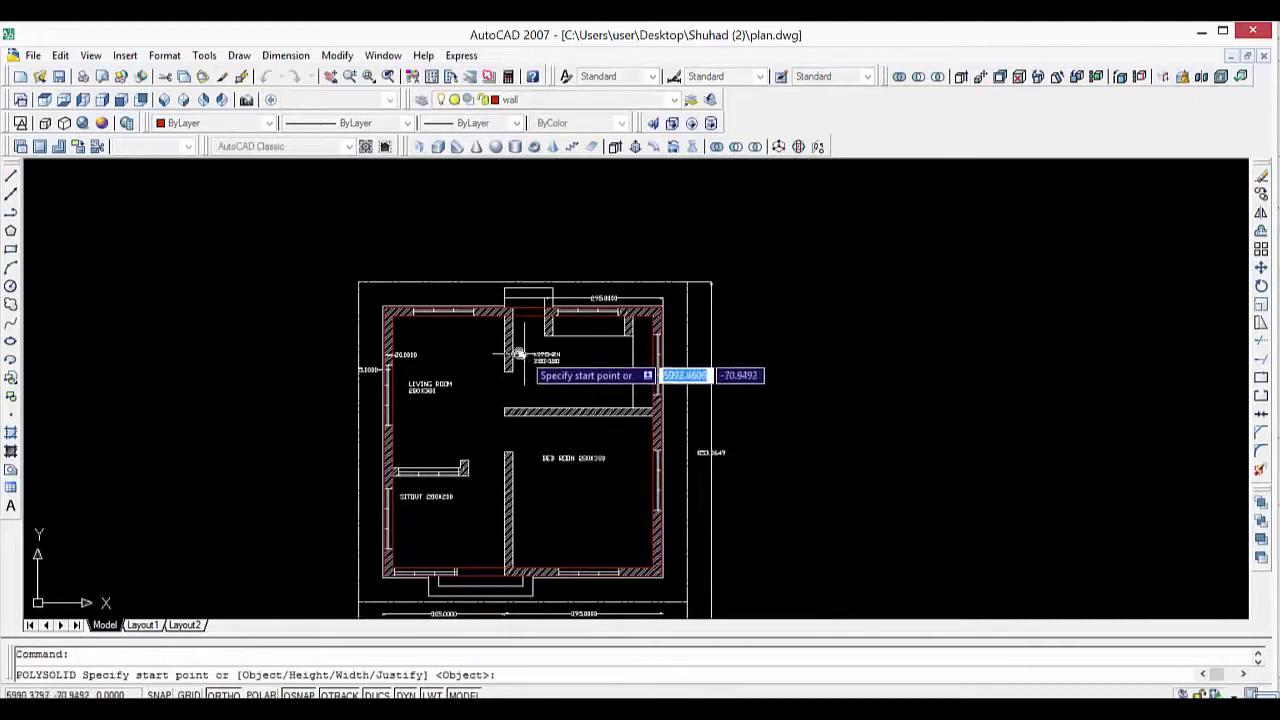
{"action": "left_click", "coordinate": [505, 318]}
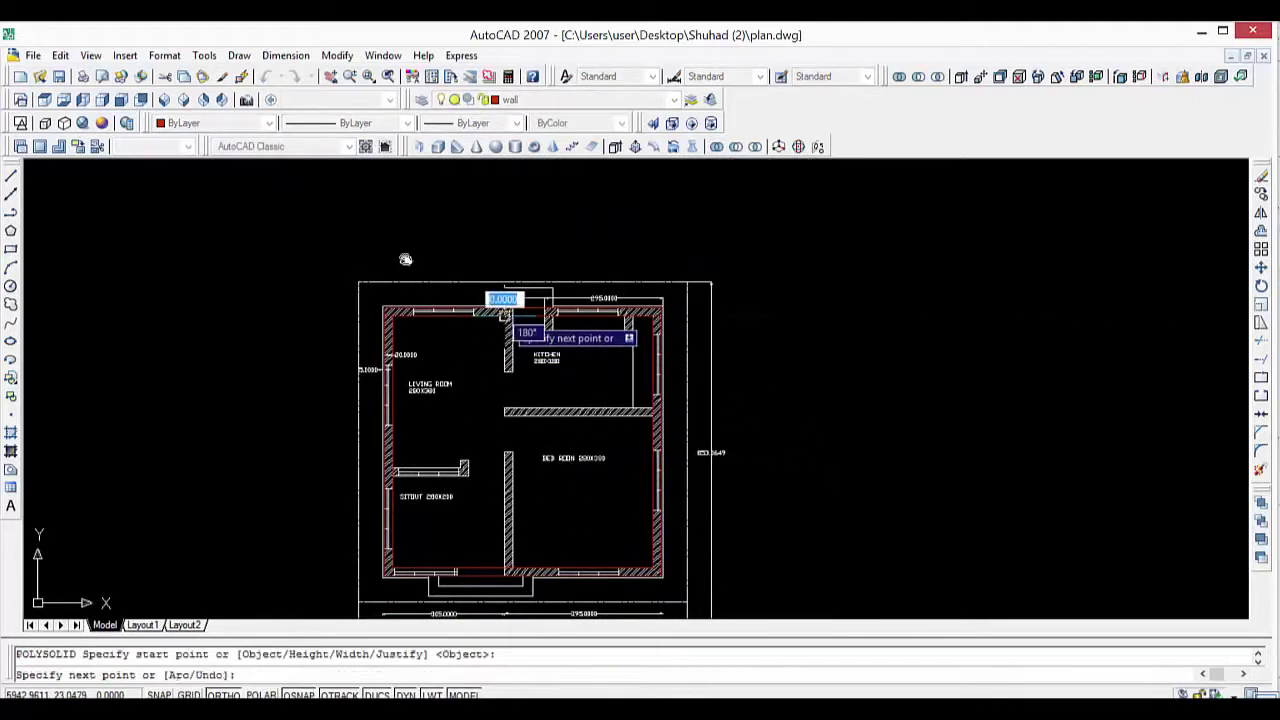
{"action": "key", "text": "Escape"}
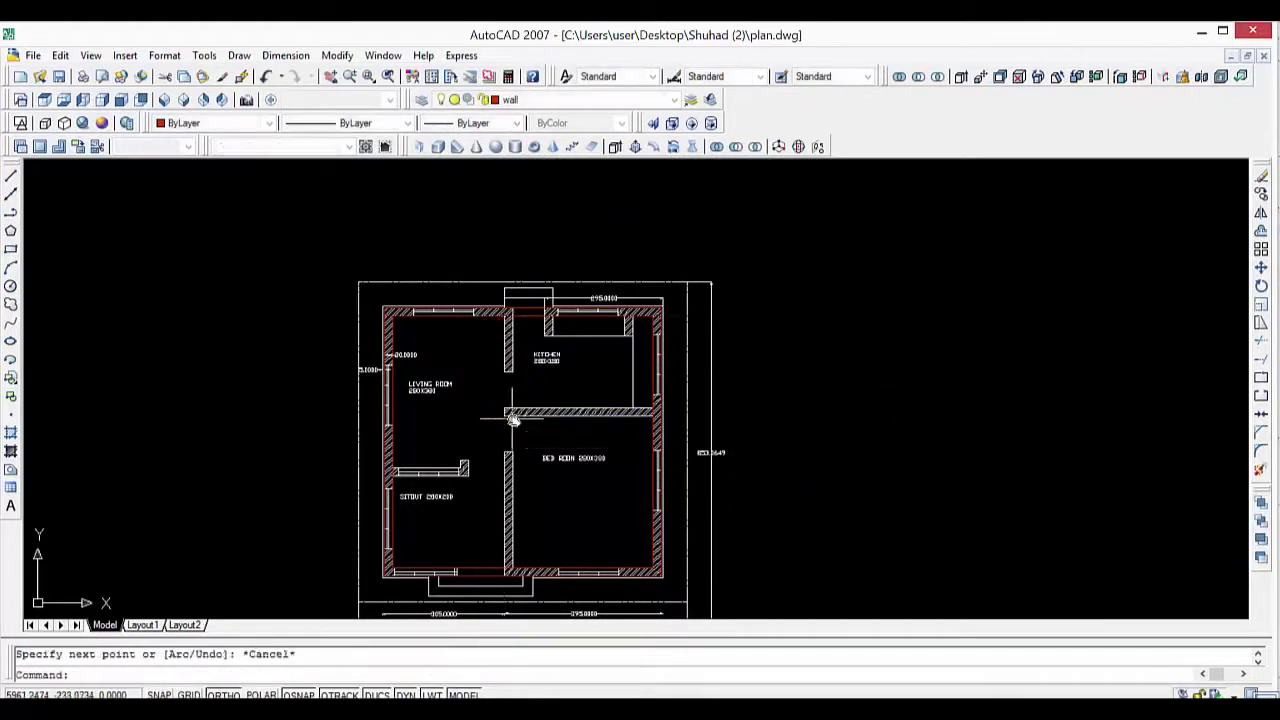
{"action": "key", "text": "Return"}
{"action": "scroll", "coordinate": [517, 331], "scroll_direction": "up", "scroll_amount": 2}
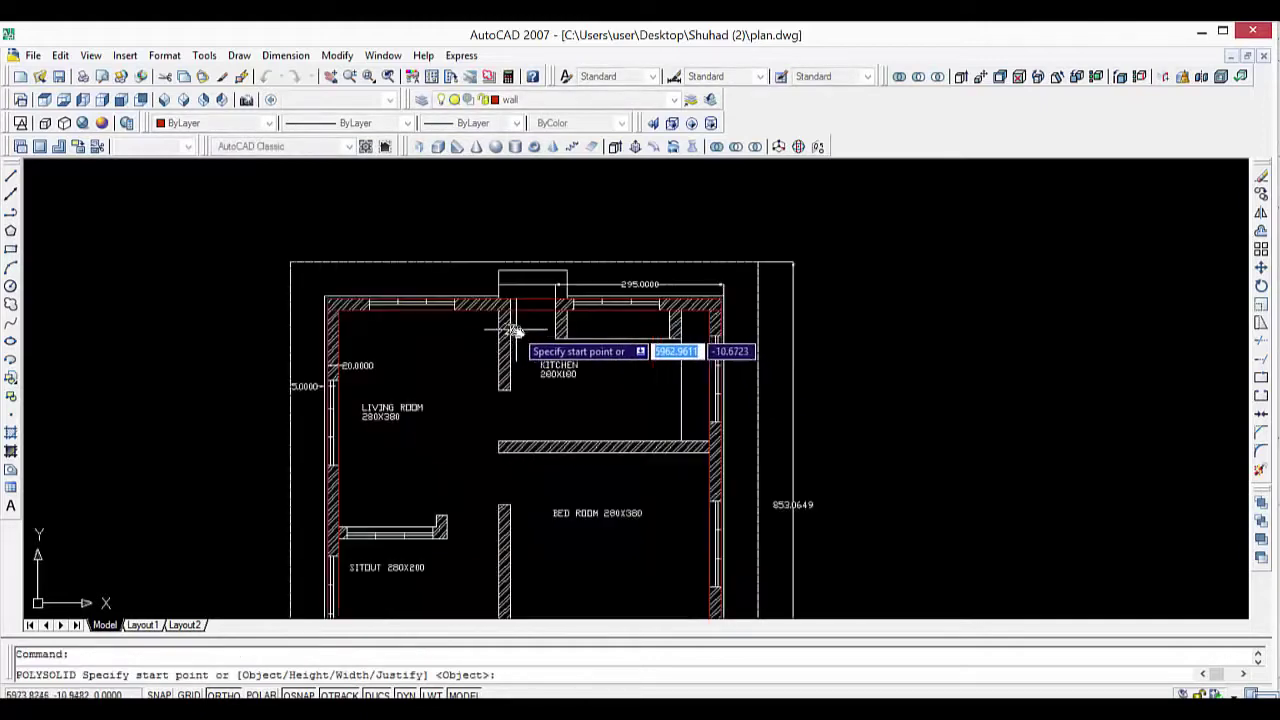
{"action": "scroll", "coordinate": [514, 334], "scroll_direction": "up", "scroll_amount": 1}
{"action": "scroll", "coordinate": [503, 303], "scroll_direction": "up", "scroll_amount": 1}
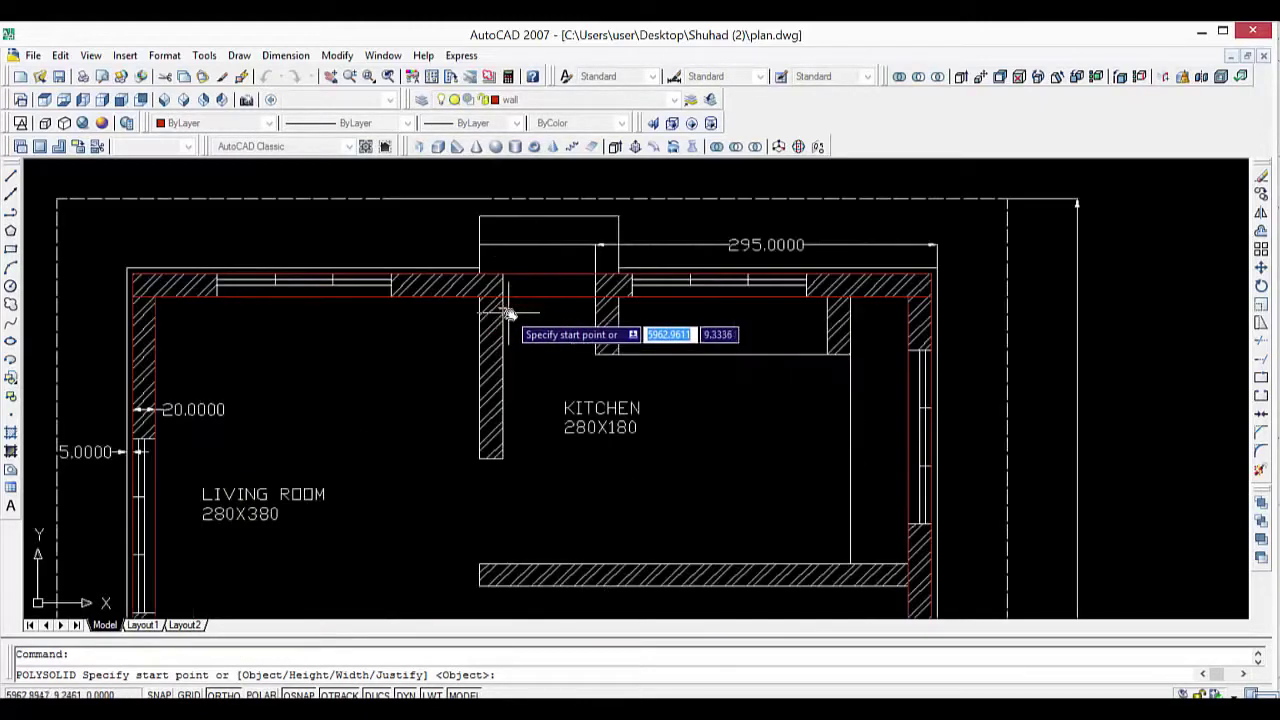
{"action": "scroll", "coordinate": [503, 305], "scroll_direction": "down", "scroll_amount": 3}
{"action": "middle_click_drag", "start_coordinate": [532, 422], "coordinate": [530, 332]}
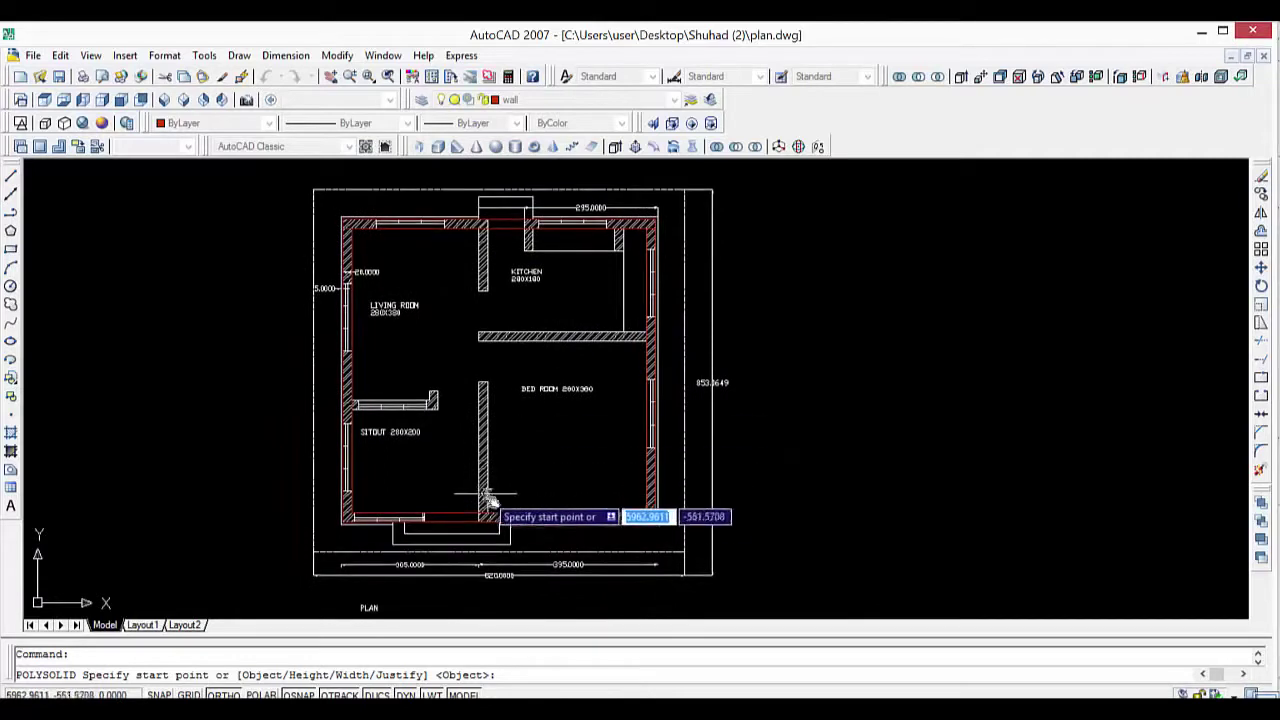
{"action": "scroll", "coordinate": [494, 520], "scroll_direction": "up", "scroll_amount": 1}
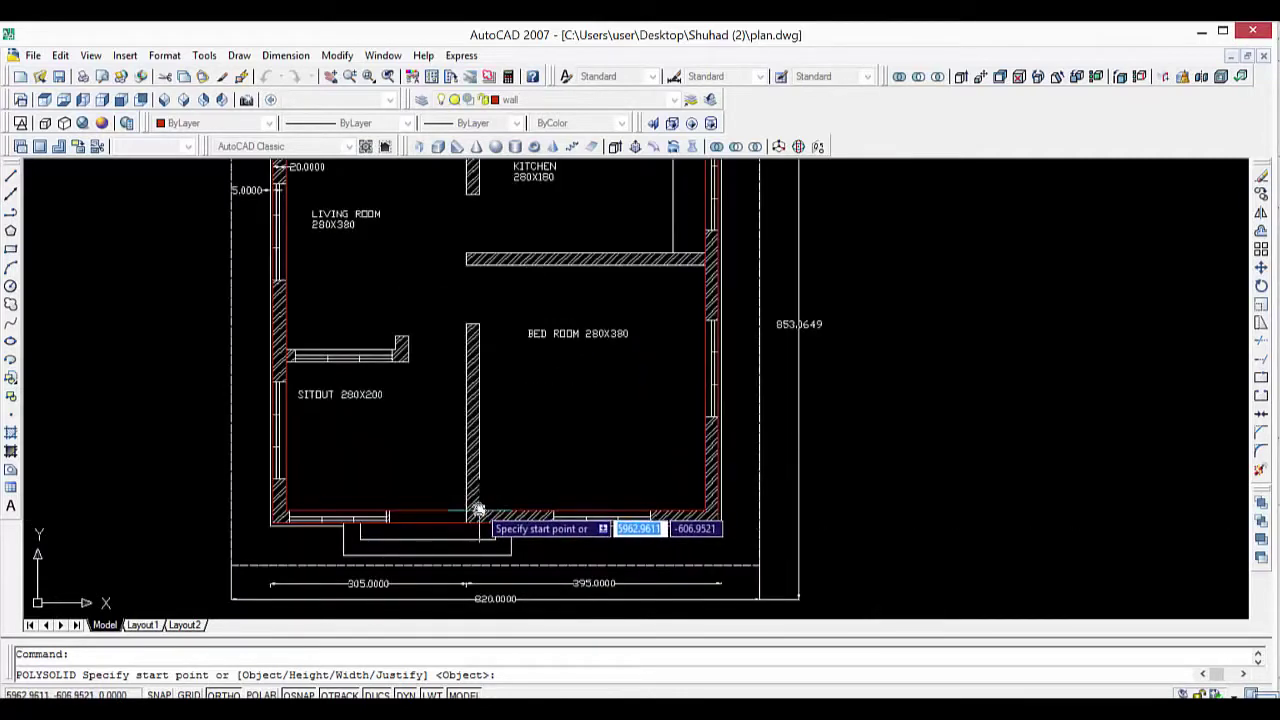
{"action": "left_click", "coordinate": [483, 513]}
Trace a red polysolid wall up the living room–kitchen partition to the top outer wall.
{"action": "key", "text": "Escape"}
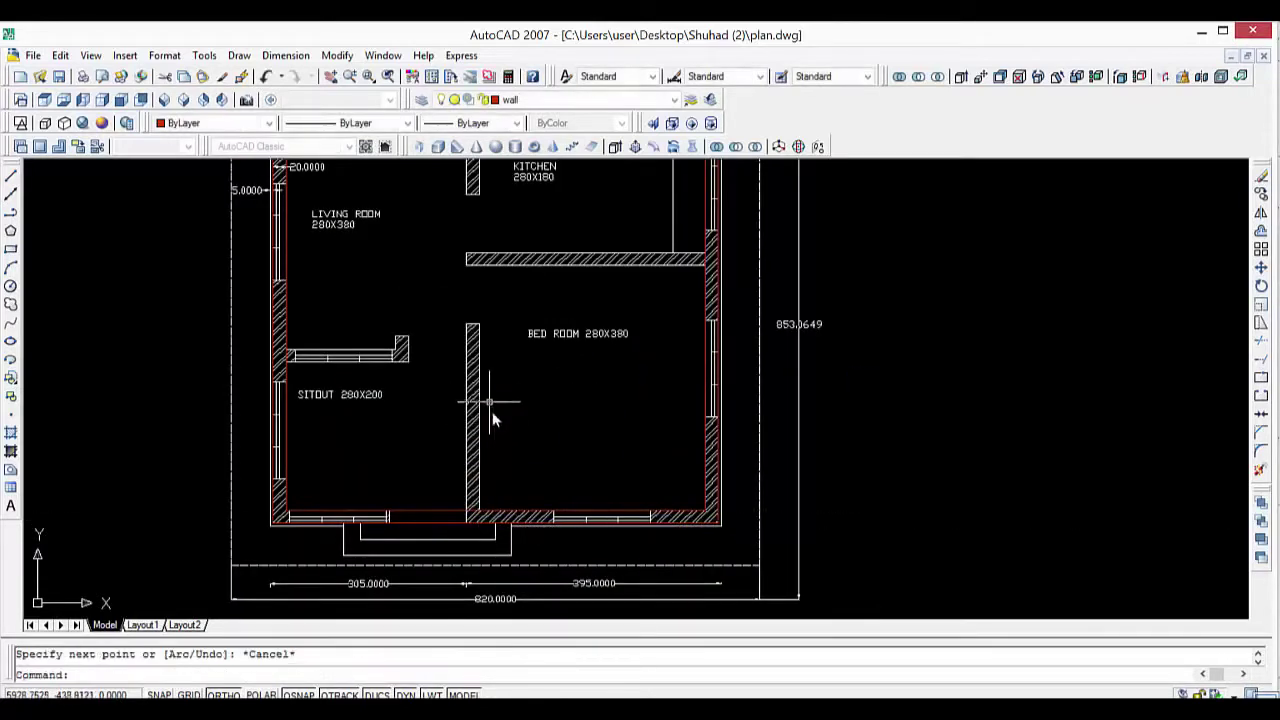
{"action": "key", "text": "Return"}
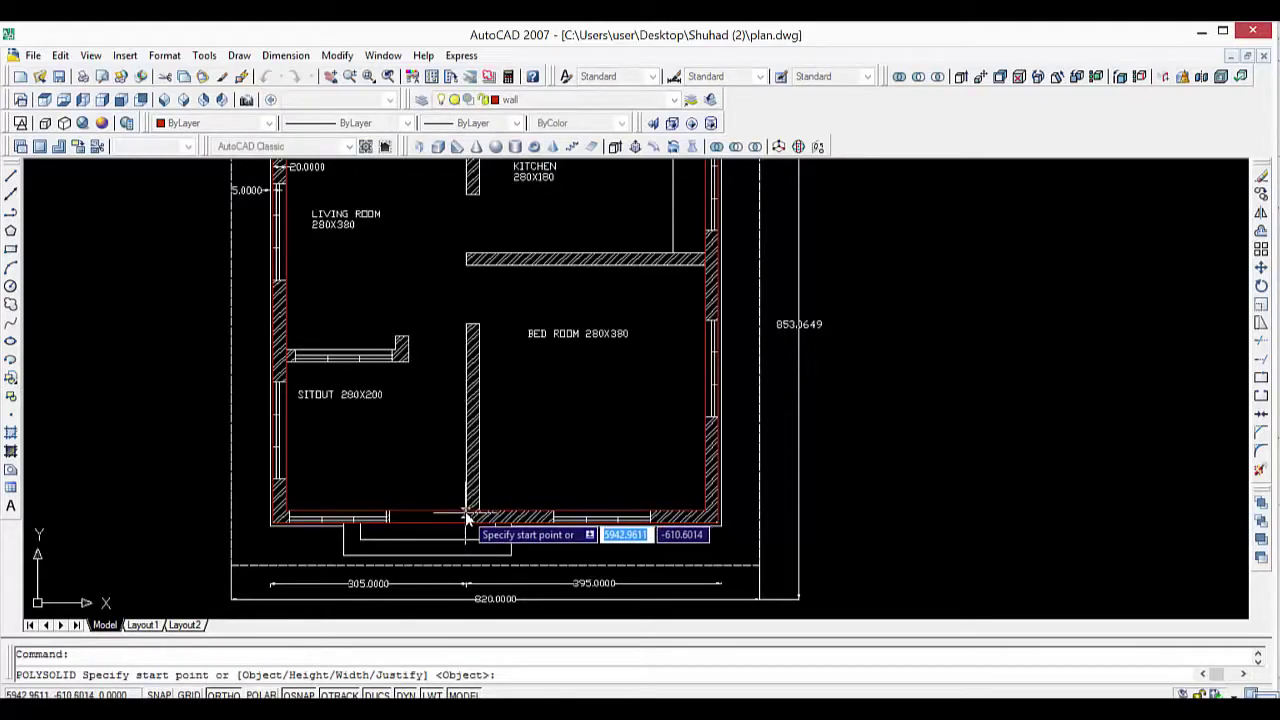
{"action": "scroll", "coordinate": [465, 517], "scroll_direction": "up", "scroll_amount": 3}
{"action": "scroll", "coordinate": [465, 517], "scroll_direction": "up", "scroll_amount": 3}
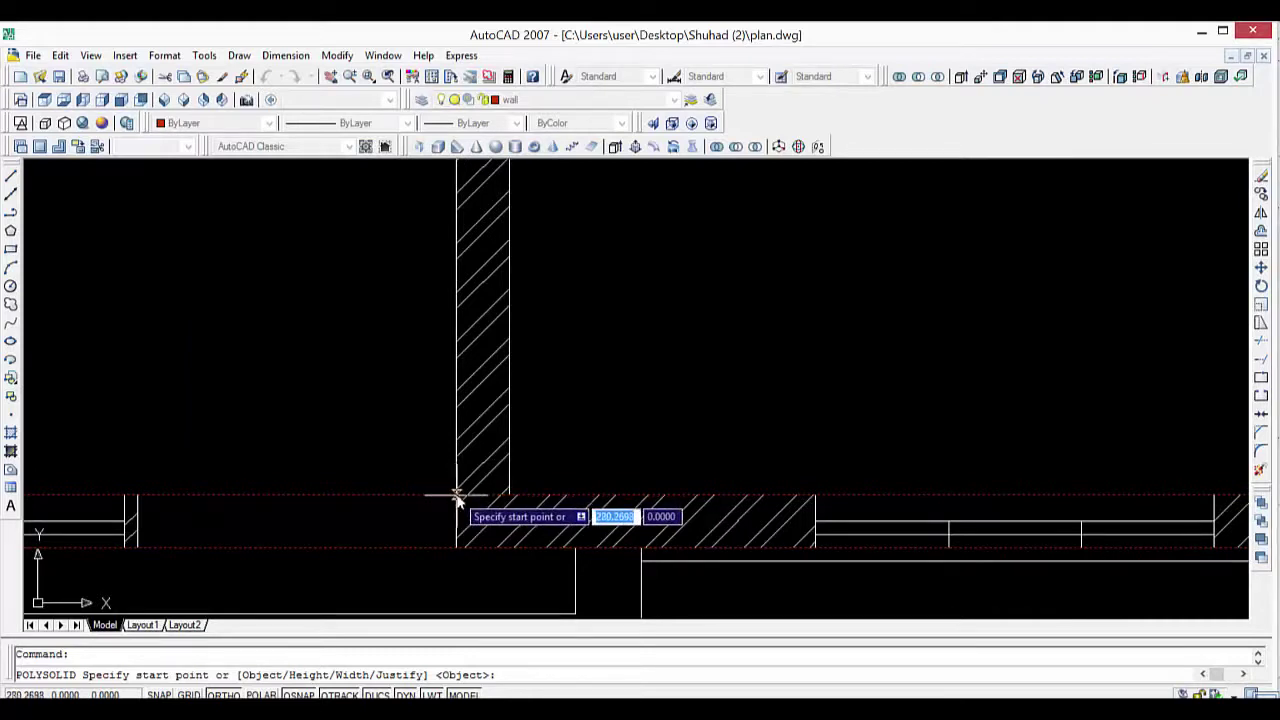
{"action": "left_click", "coordinate": [456, 495]}
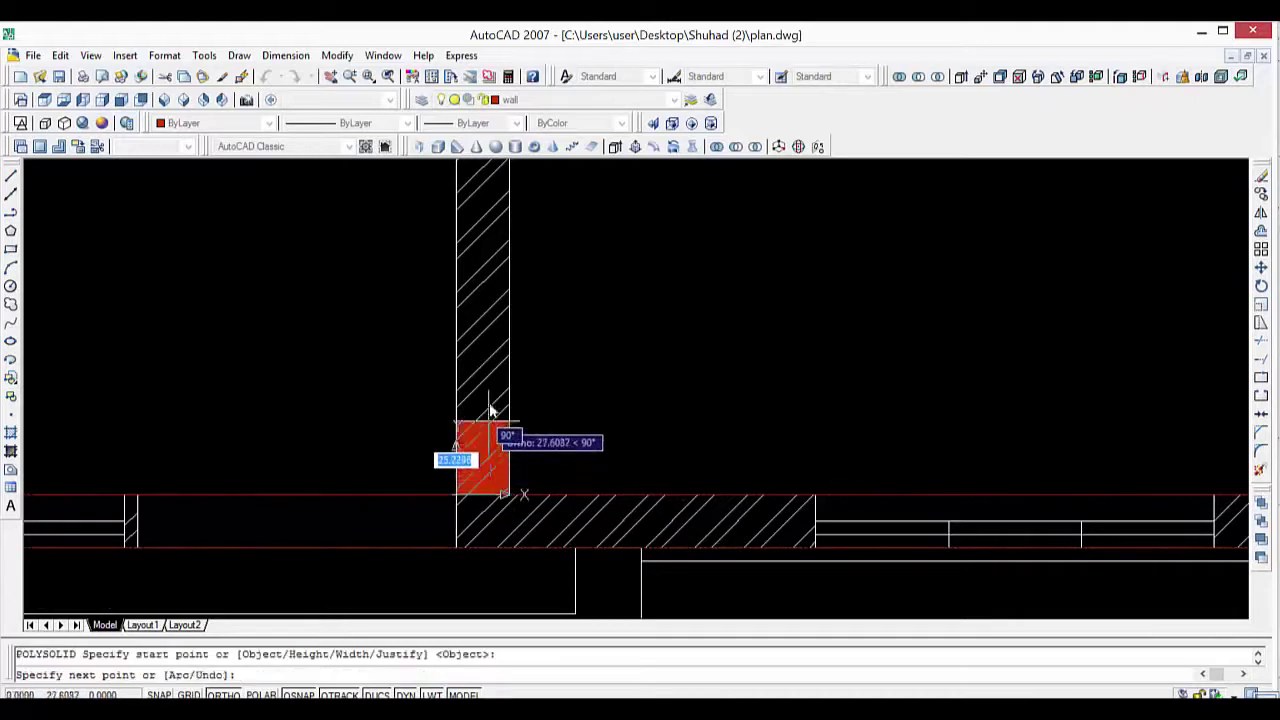
{"action": "scroll", "coordinate": [490, 318], "scroll_direction": "down", "scroll_amount": 3}
{"action": "mouse_move", "coordinate": [495, 372]}
{"action": "middle_mouse_down"}
{"action": "mouse_move", "coordinate": [528, 437]}
{"action": "mouse_move", "coordinate": [551, 443]}
{"action": "middle_mouse_up"}
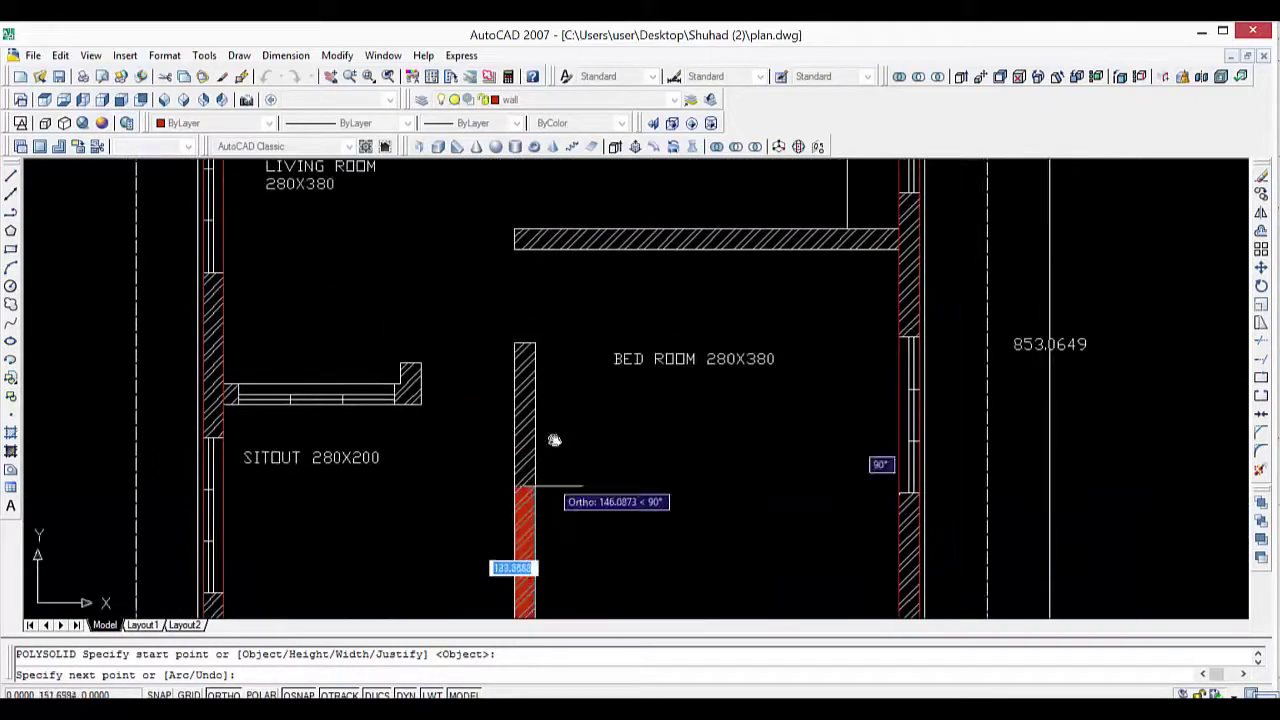
{"action": "scroll", "coordinate": [551, 443], "scroll_direction": "down", "scroll_amount": 2}
{"action": "scroll", "coordinate": [571, 337], "scroll_direction": "down", "scroll_amount": 2}
{"action": "middle_click_drag", "start_coordinate": [571, 360], "coordinate": [569, 475]}
{"action": "scroll", "coordinate": [569, 475], "scroll_direction": "up", "scroll_amount": 2}
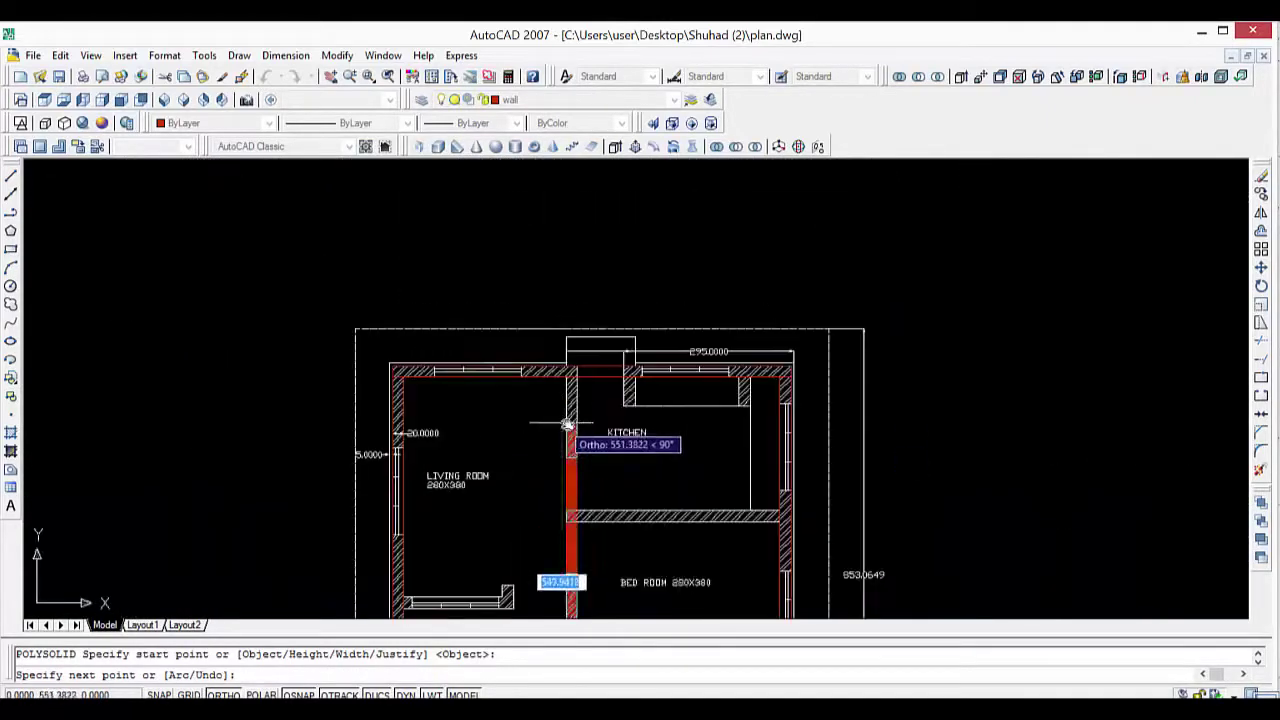
{"action": "scroll", "coordinate": [565, 420], "scroll_direction": "up", "scroll_amount": 3}
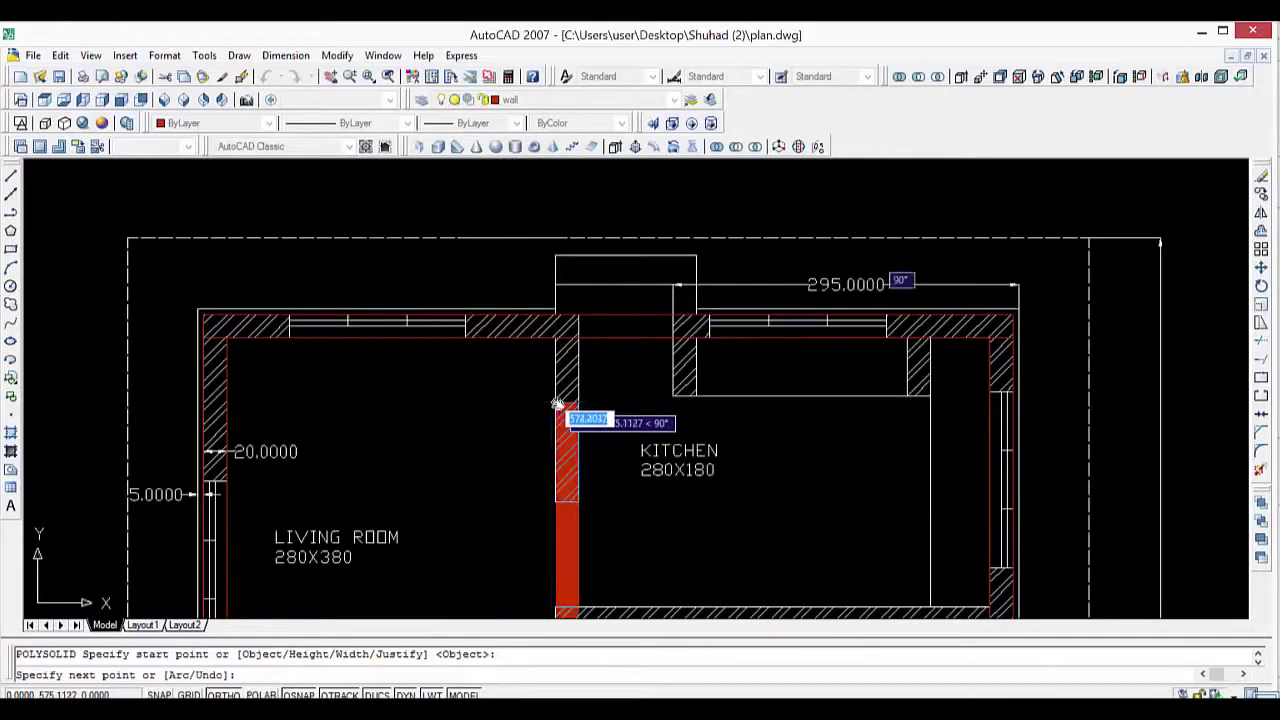
{"action": "scroll", "coordinate": [557, 408], "scroll_direction": "up", "scroll_amount": 2}
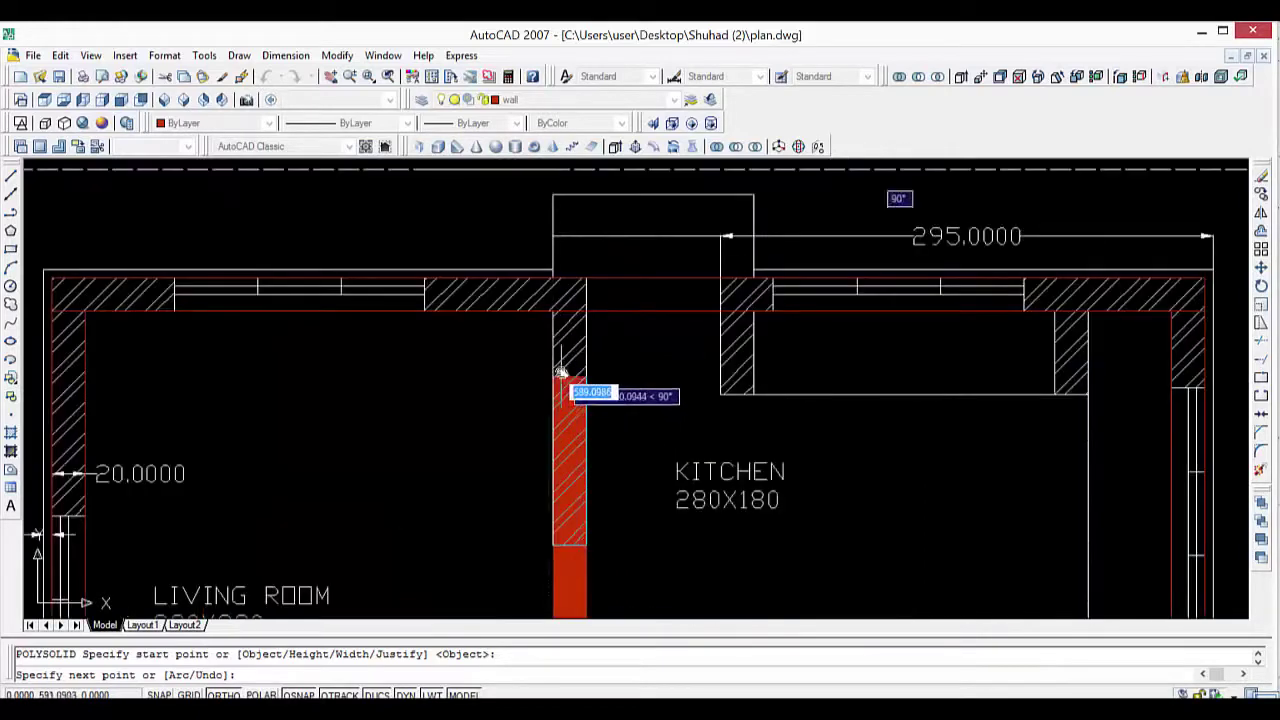
{"action": "left_click", "coordinate": [557, 313]}
{"action": "key", "text": "Return"}
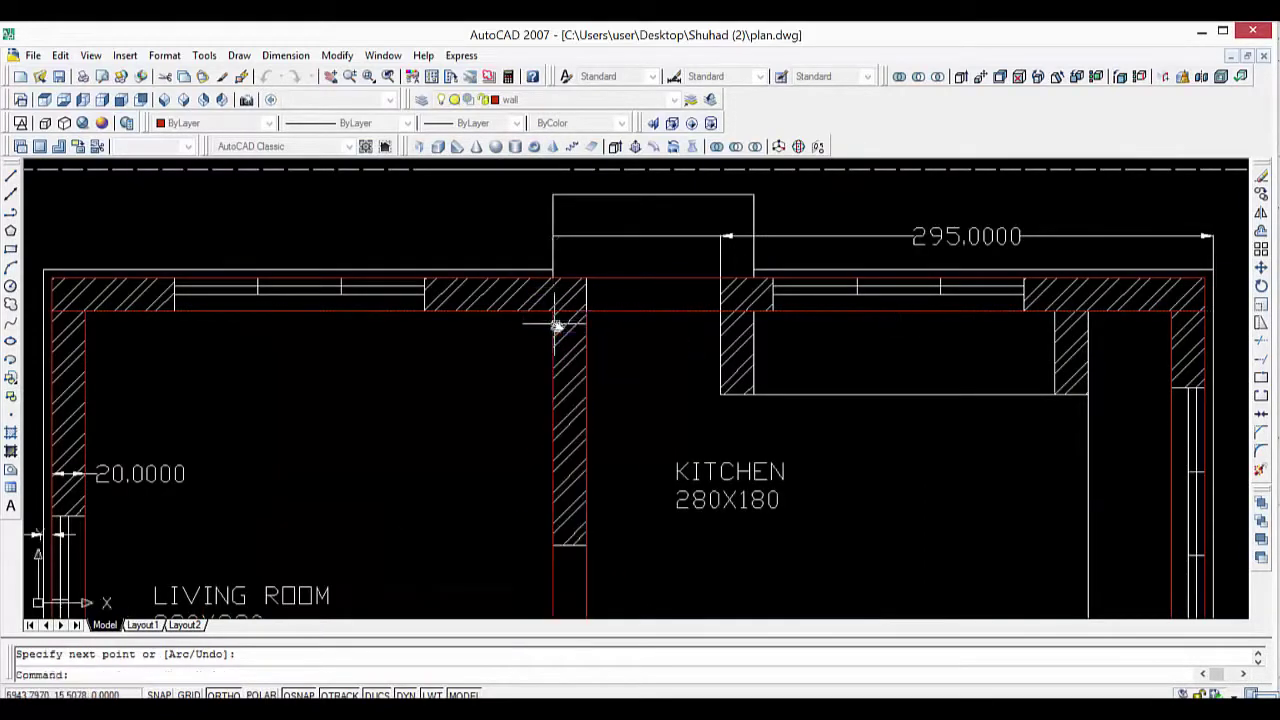
Draw the kitchen–bedroom wall from its right end to the central partition.
{"action": "scroll", "coordinate": [643, 386], "scroll_direction": "down", "scroll_amount": 2}
{"action": "scroll", "coordinate": [709, 443], "scroll_direction": "down", "scroll_amount": 2}
{"action": "scroll", "coordinate": [772, 467], "scroll_direction": "down", "scroll_amount": 4}
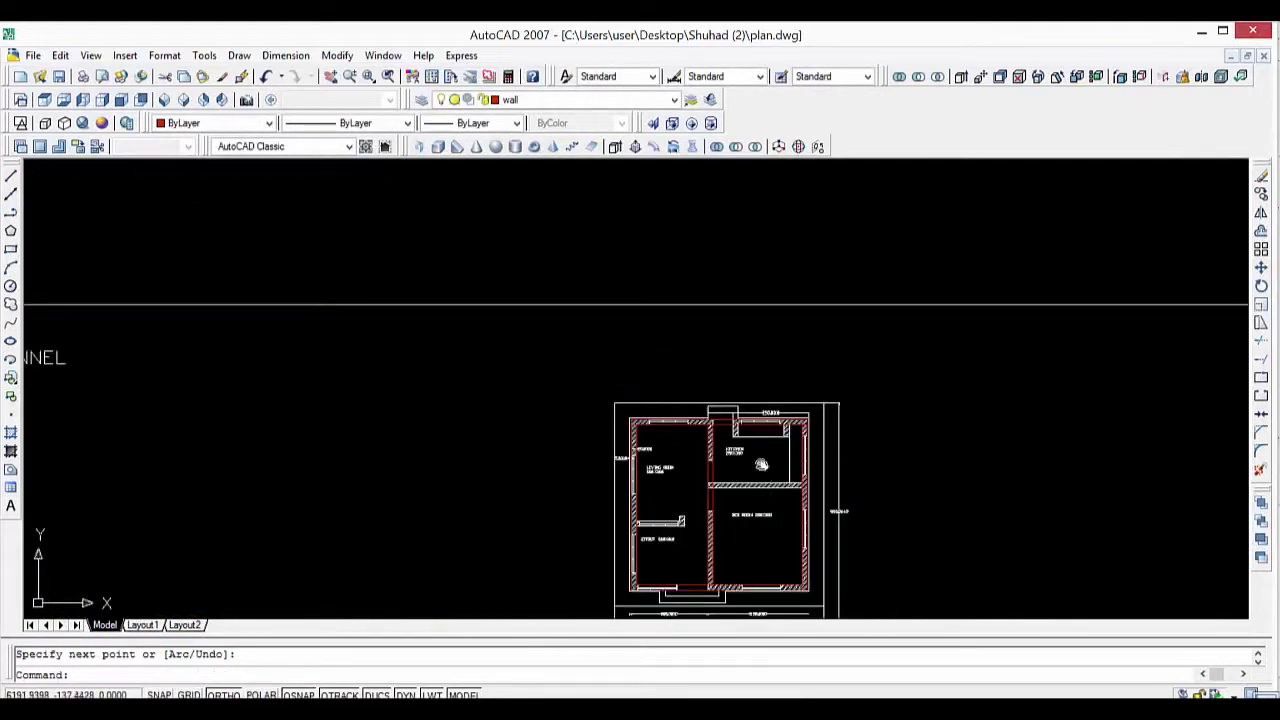
{"action": "scroll", "coordinate": [734, 423], "scroll_direction": "up", "scroll_amount": 1}
{"action": "scroll", "coordinate": [735, 428], "scroll_direction": "up", "scroll_amount": 3}
{"action": "scroll", "coordinate": [727, 449], "scroll_direction": "up", "scroll_amount": 2}
{"action": "key", "text": "Return"}
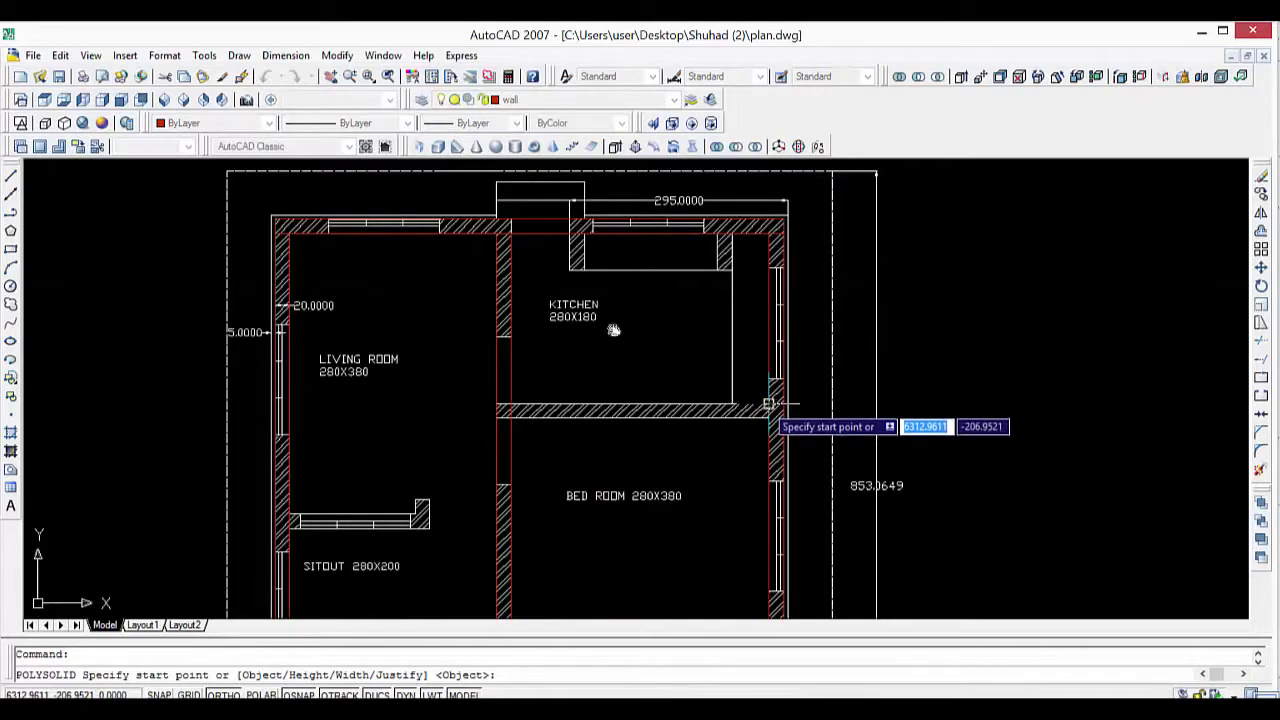
{"action": "left_click", "coordinate": [768, 404]}
{"action": "key", "text": "Escape"}
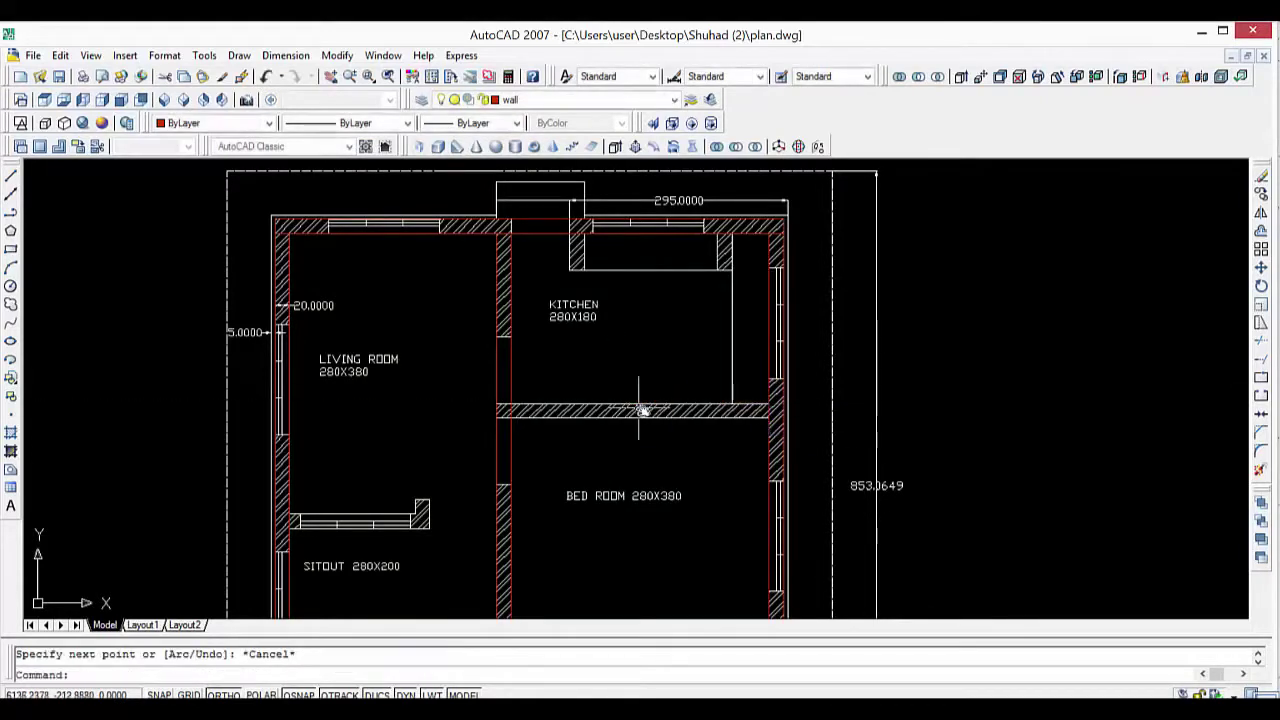
{"action": "key", "text": "Return"}
{"action": "left_click", "coordinate": [768, 408]}
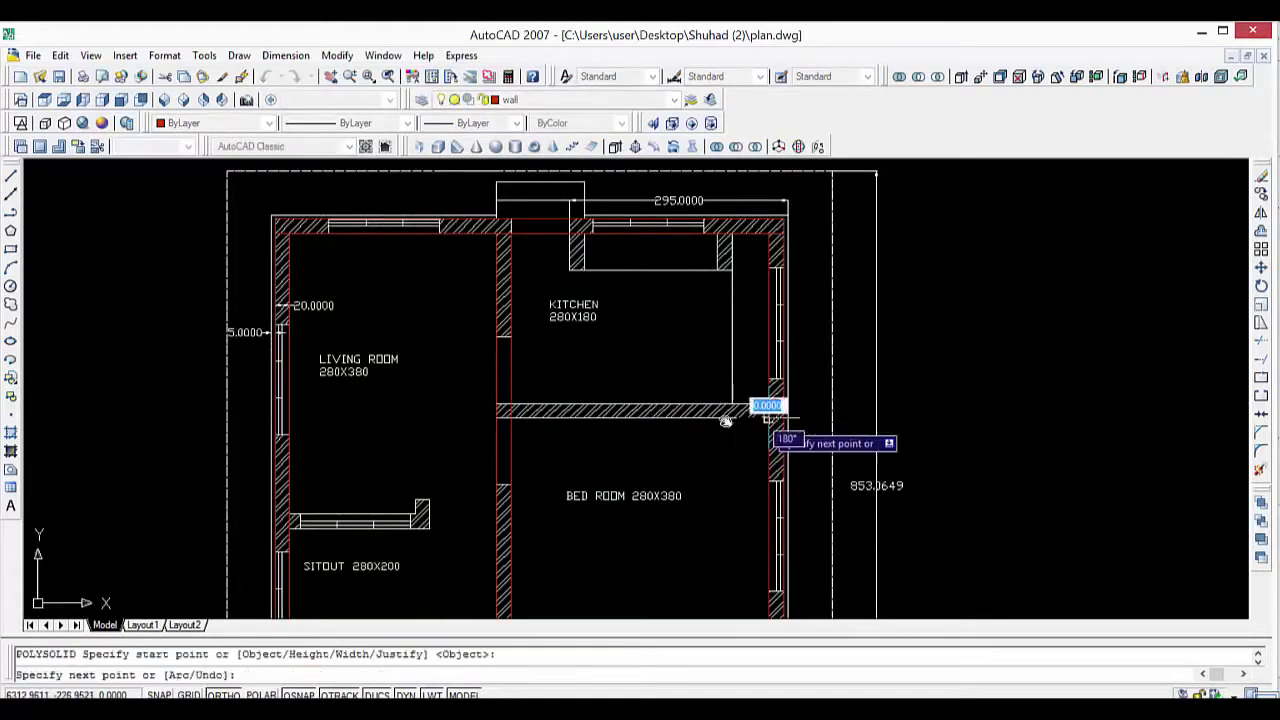
{"action": "left_click", "coordinate": [510, 416]}
{"action": "key", "text": "Return"}
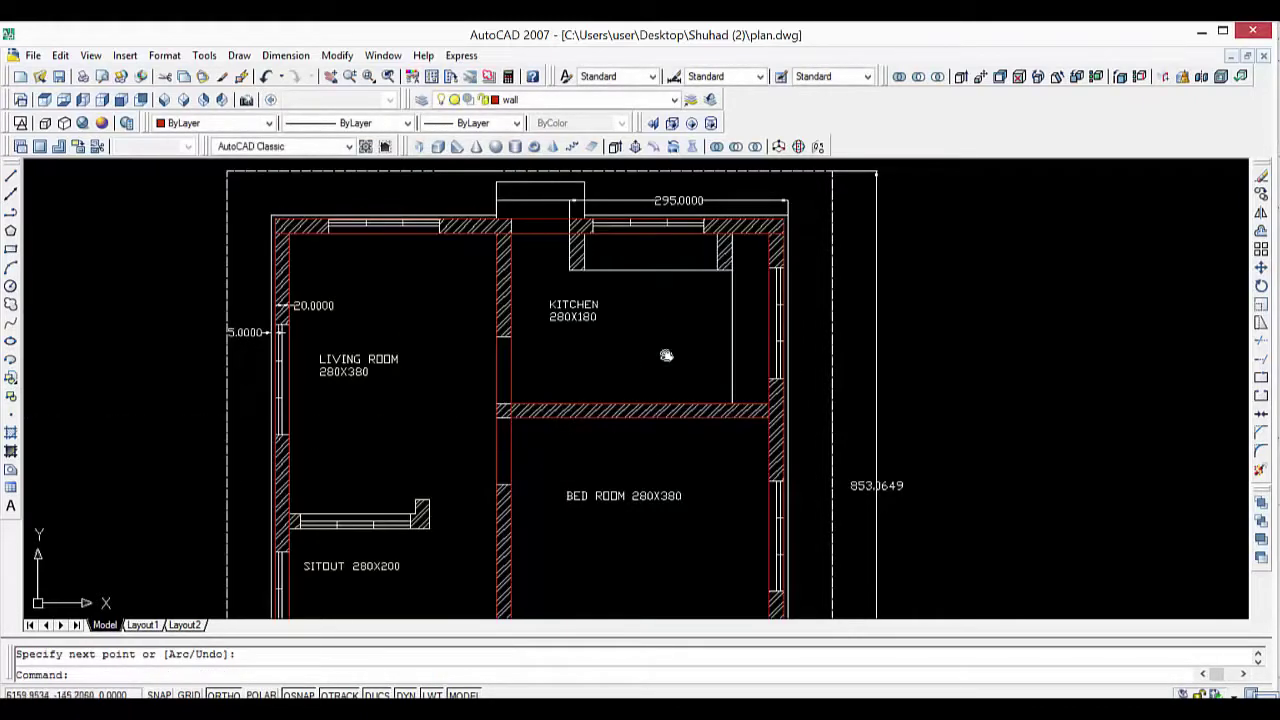
Add the kitchen's short left and right stub walls from the top wall downward.
{"action": "scroll", "coordinate": [608, 314], "scroll_direction": "up", "scroll_amount": 2}
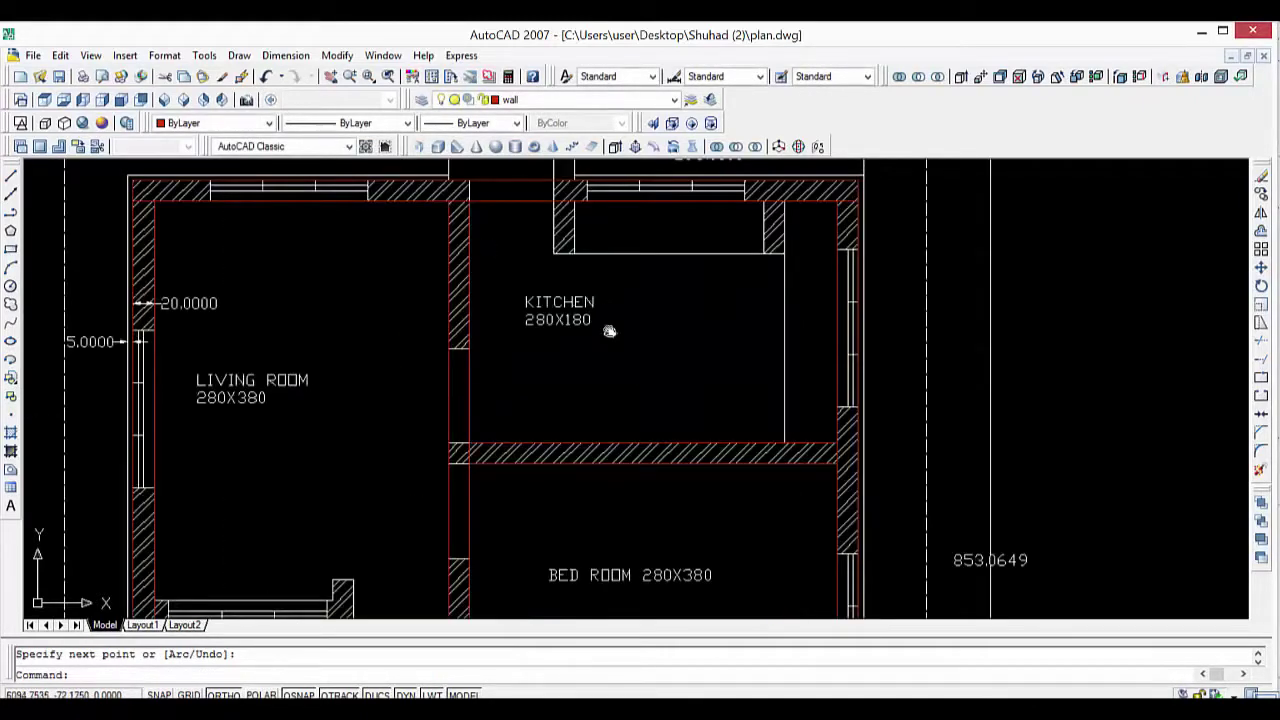
{"action": "scroll", "coordinate": [609, 331], "scroll_direction": "up", "scroll_amount": 1}
{"action": "scroll", "coordinate": [586, 349], "scroll_direction": "up", "scroll_amount": 1}
{"action": "key", "text": "Return"}
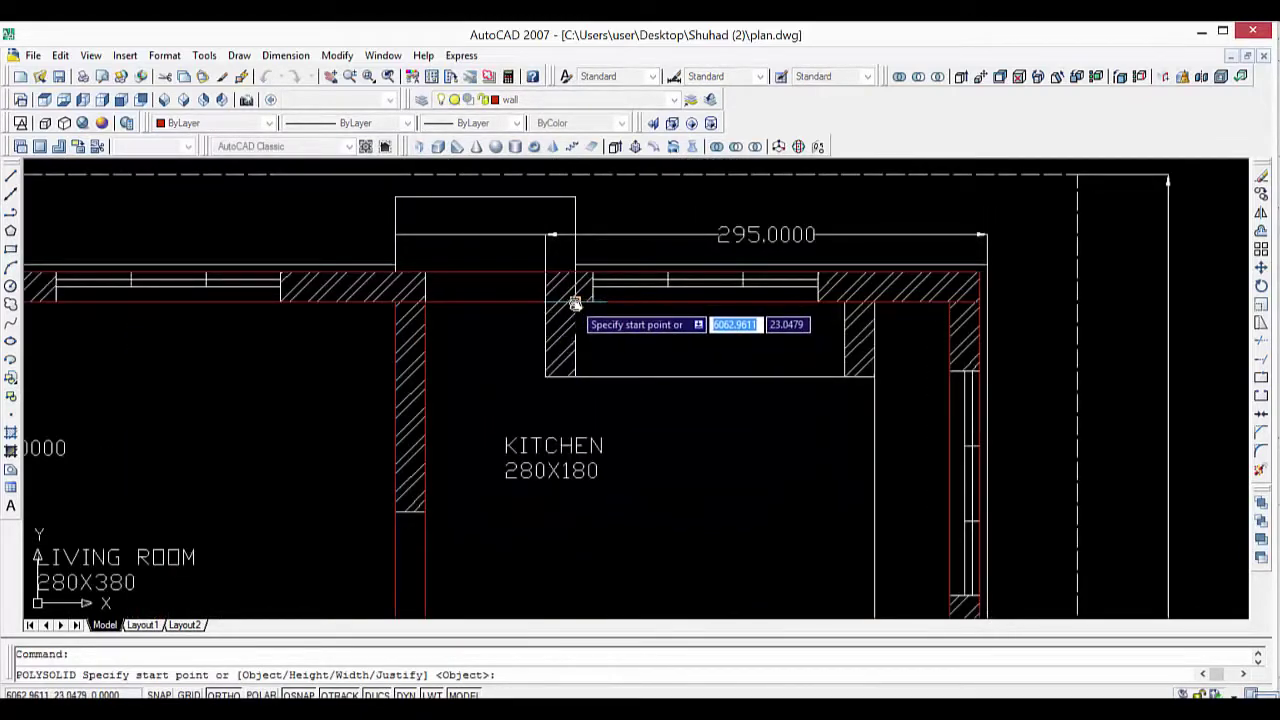
{"action": "left_click", "coordinate": [575, 303]}
{"action": "left_click", "coordinate": [574, 378]}
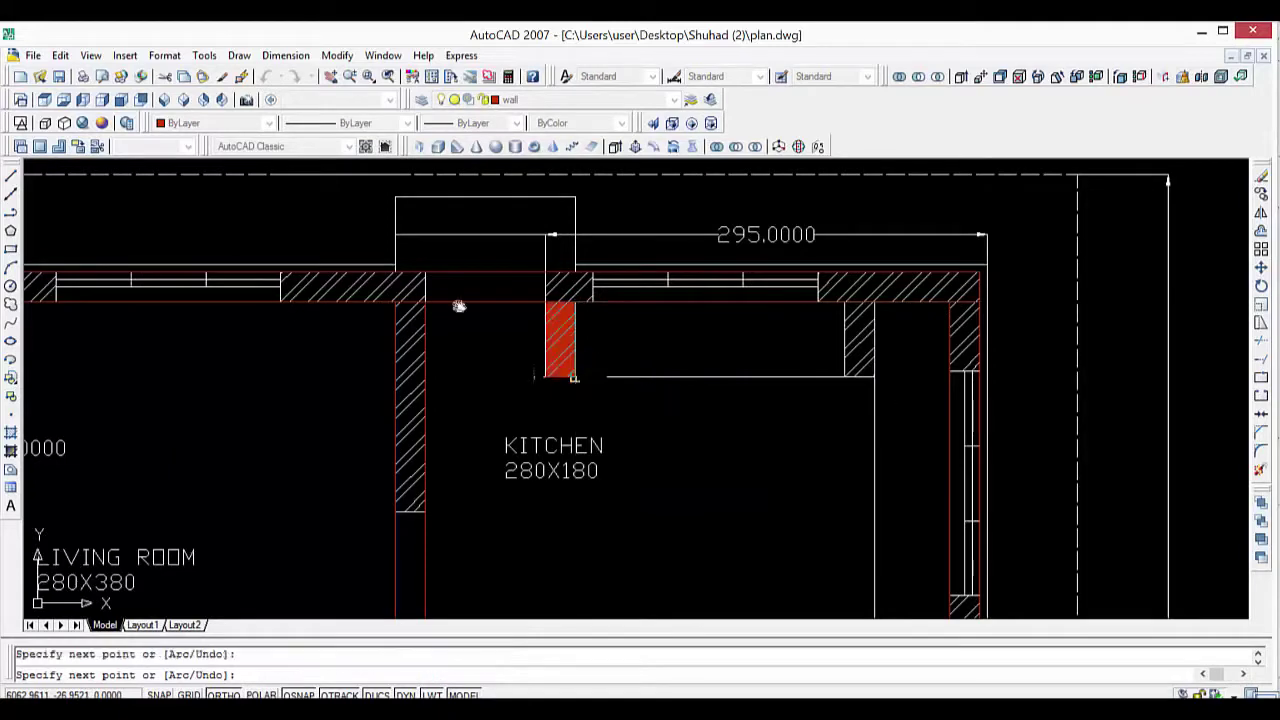
{"action": "key", "text": "Return"}
{"action": "key", "text": "Return"}
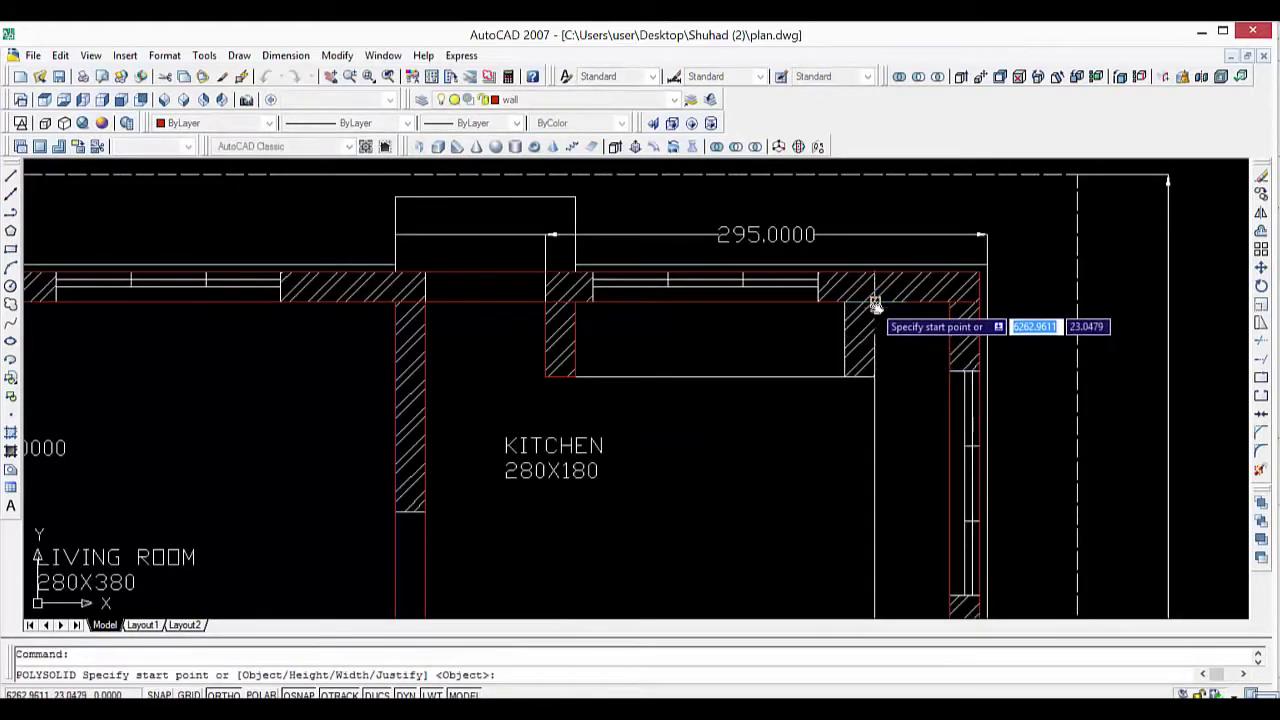
{"action": "left_click", "coordinate": [875, 303]}
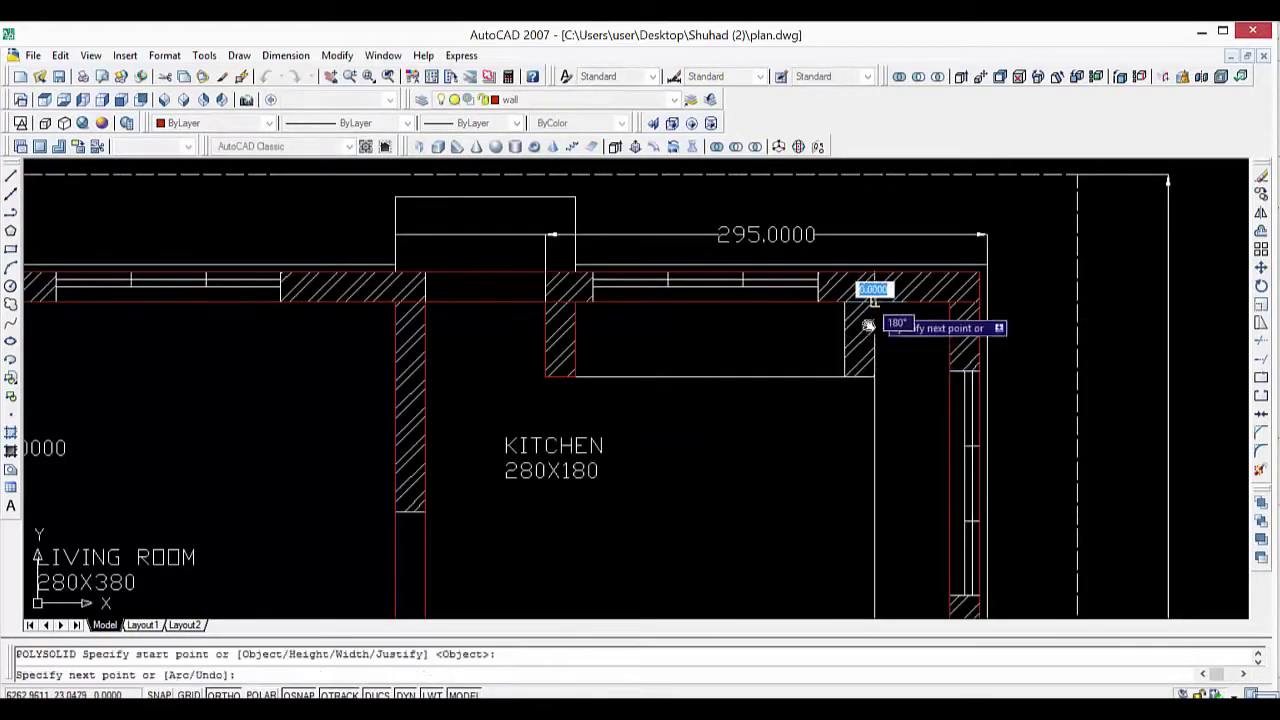
{"action": "left_click", "coordinate": [873, 378]}
{"action": "key", "text": "Return"}
{"action": "scroll", "coordinate": [814, 437], "scroll_direction": "down", "scroll_amount": 4}
{"action": "scroll", "coordinate": [788, 311], "scroll_direction": "up", "scroll_amount": 1}
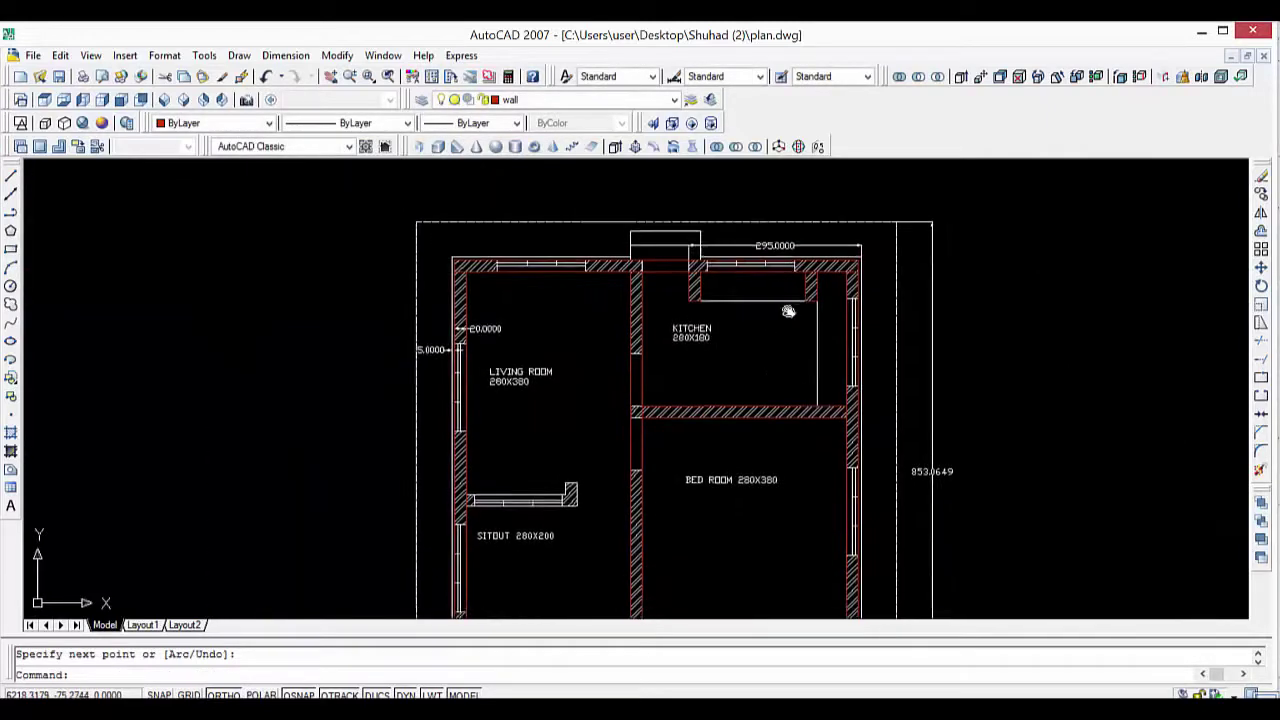
{"action": "middle_click_drag", "start_coordinate": [788, 311], "coordinate": [782, 287]}
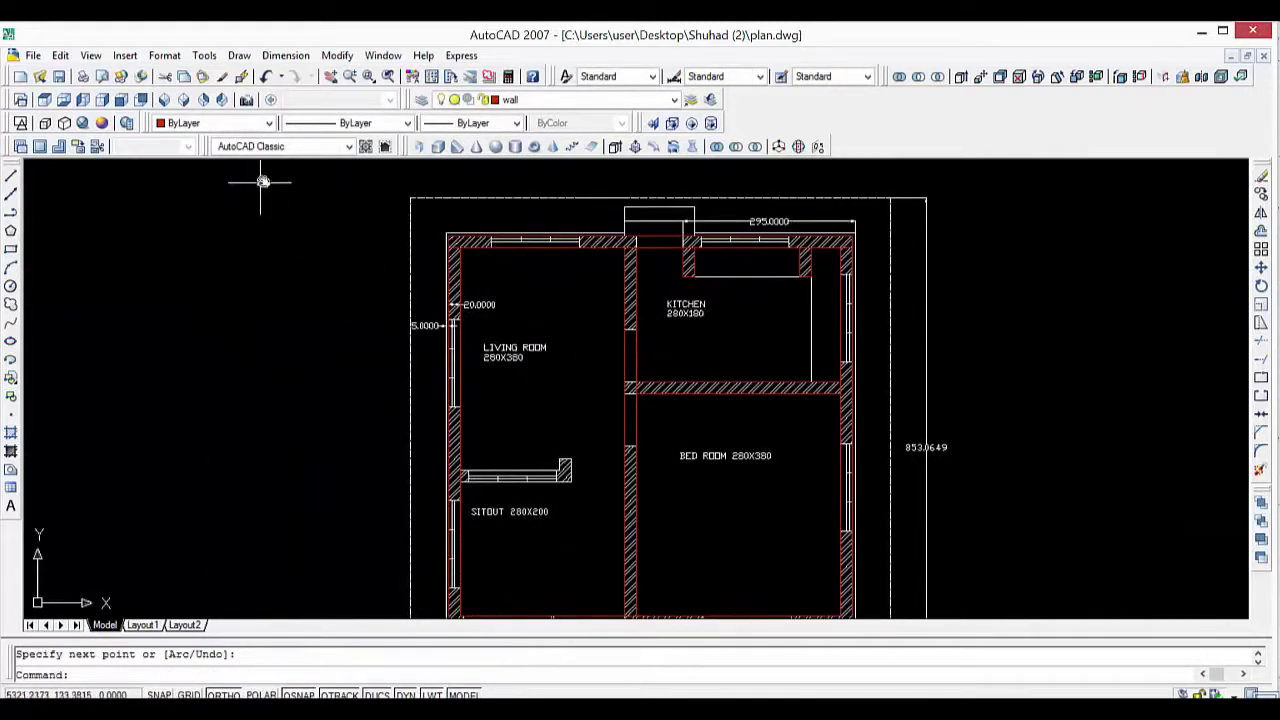
{"action": "left_click", "coordinate": [66, 112]}
{"action": "scroll", "coordinate": [692, 437], "scroll_direction": "down", "scroll_amount": 2}
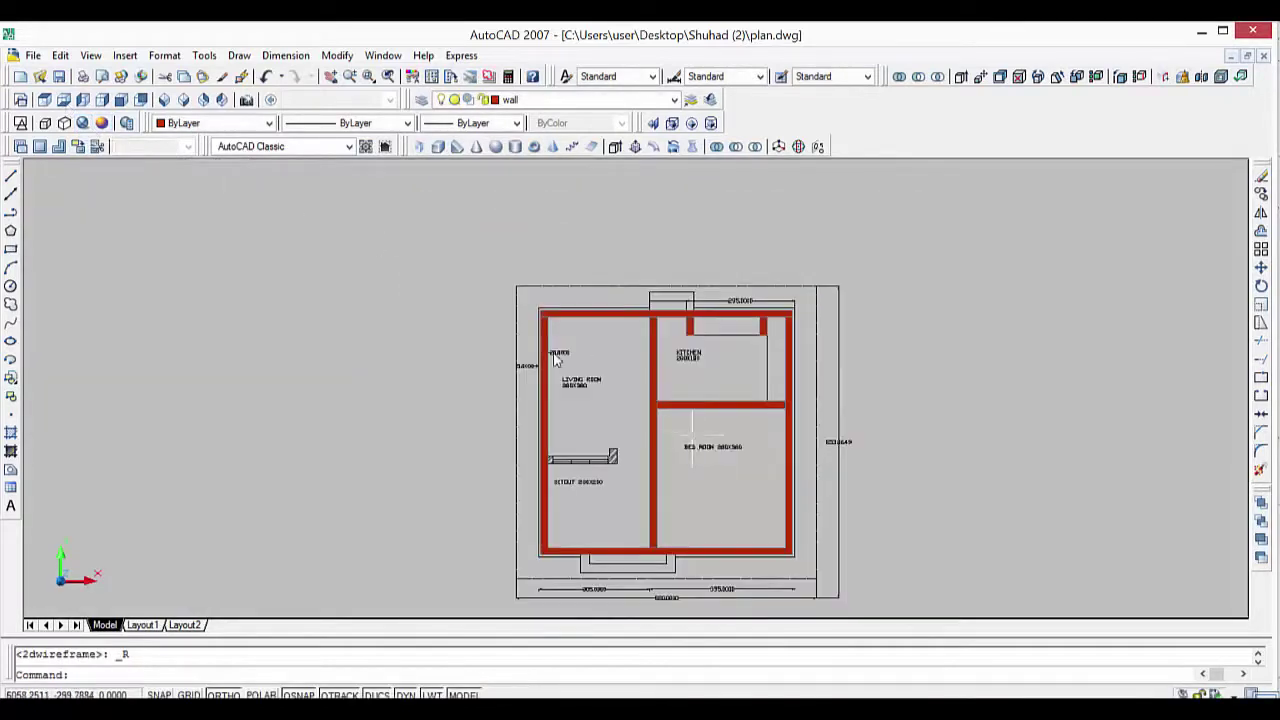
{"action": "scroll", "coordinate": [553, 368], "scroll_direction": "up", "scroll_amount": 2}
{"action": "scroll", "coordinate": [553, 368], "scroll_direction": "up", "scroll_amount": 2}
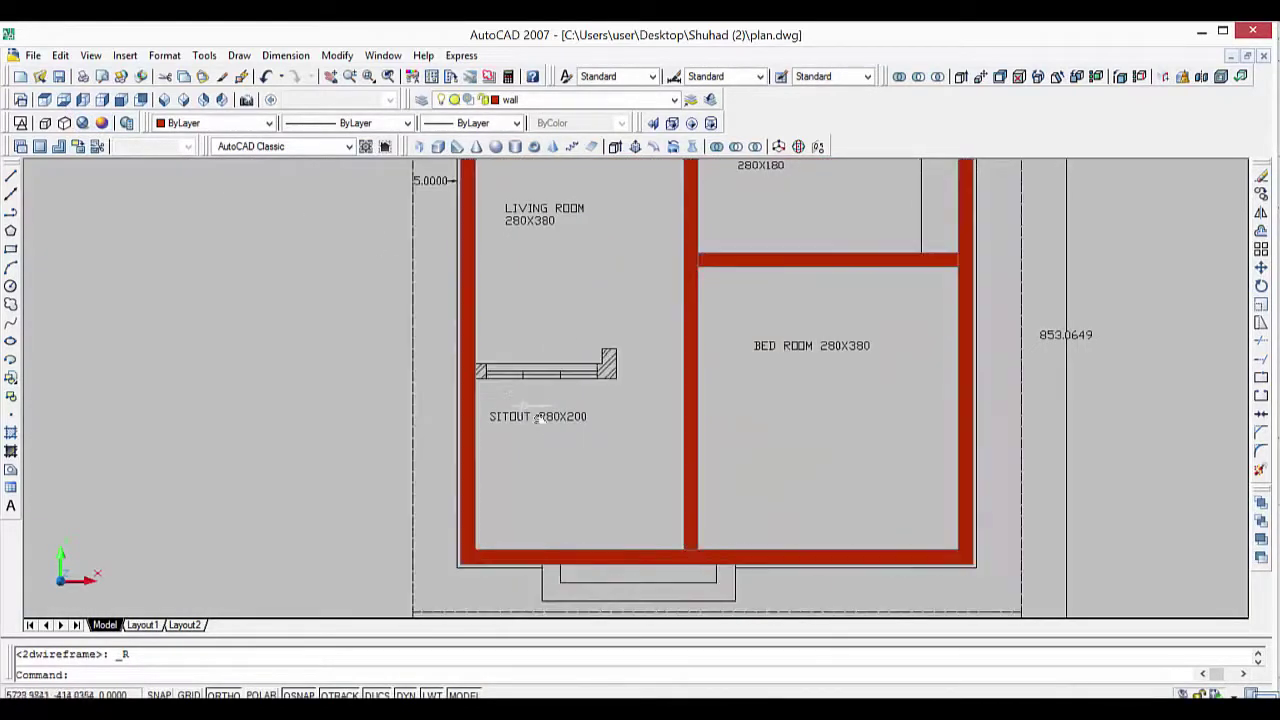
{"action": "scroll", "coordinate": [635, 412], "scroll_direction": "down", "scroll_amount": 2}
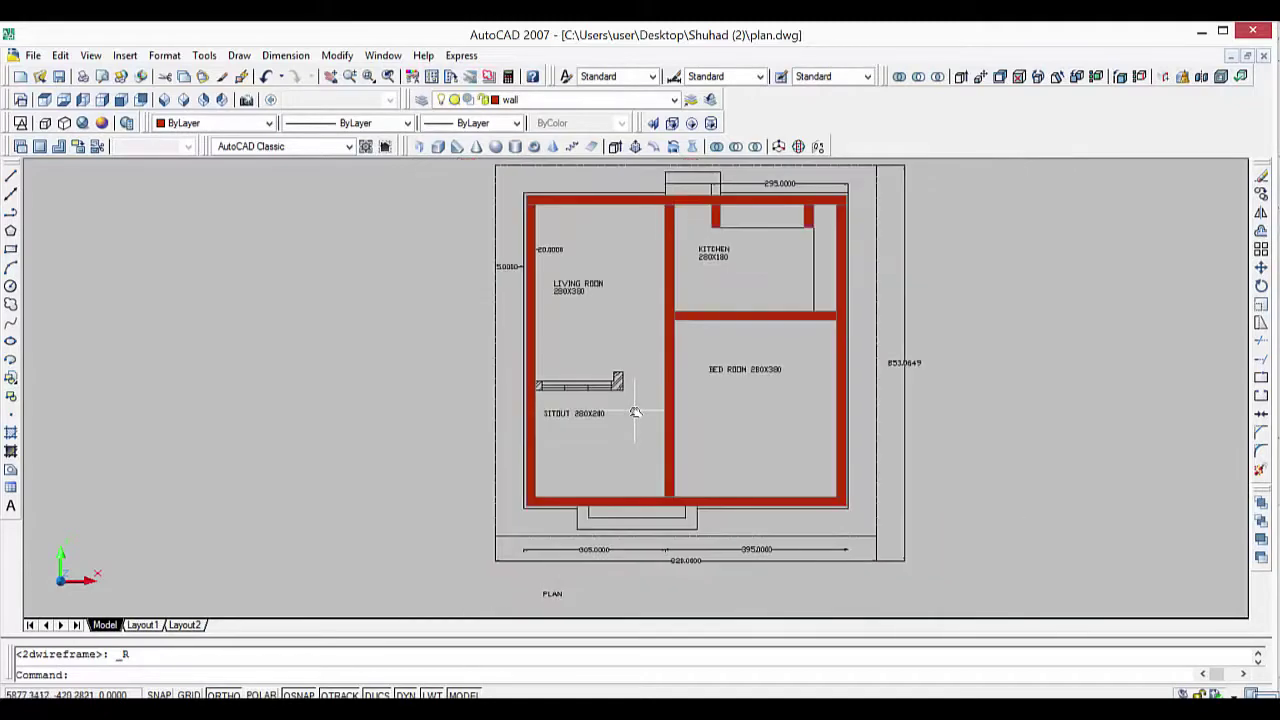
{"action": "left_click", "coordinate": [20, 100]}
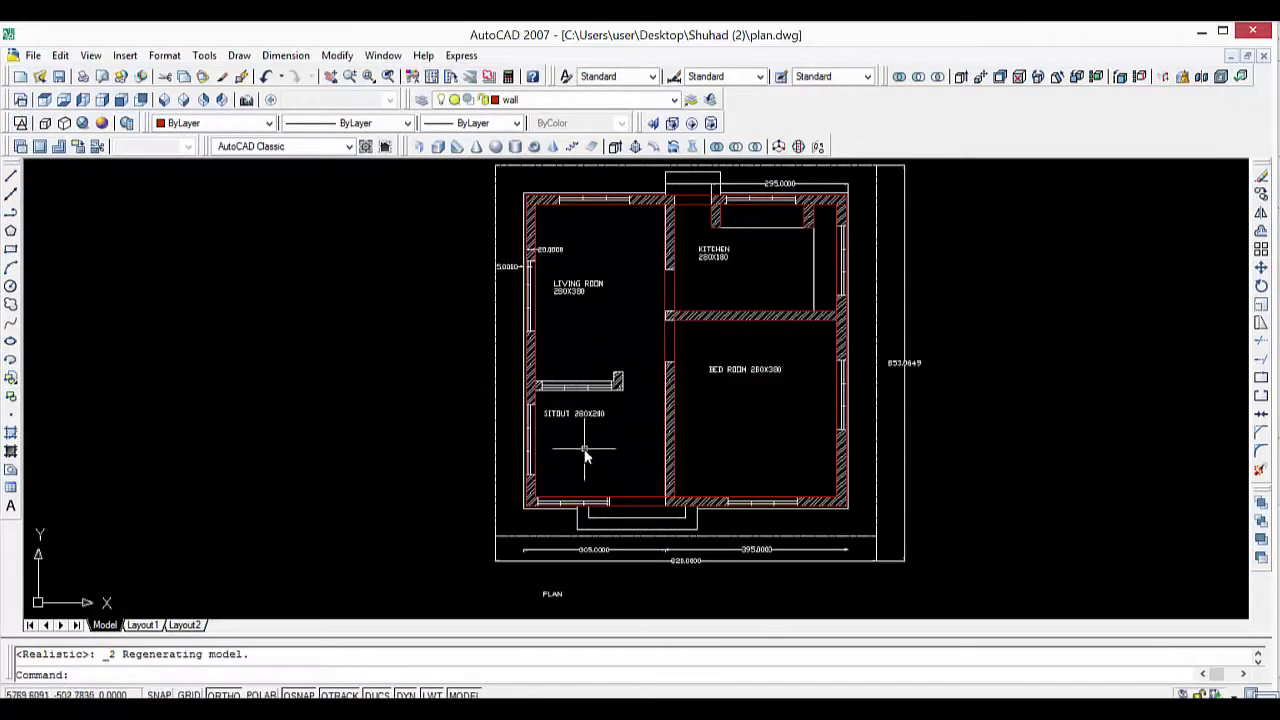
{"action": "scroll", "coordinate": [583, 450], "scroll_direction": "up", "scroll_amount": 2}
Keep the wireframe display and draw a polyline along the sitout wall with a short upward end.
{"action": "scroll", "coordinate": [568, 440], "scroll_direction": "up", "scroll_amount": 2}
{"action": "middle_click_drag", "start_coordinate": [506, 345], "coordinate": [507, 422]}
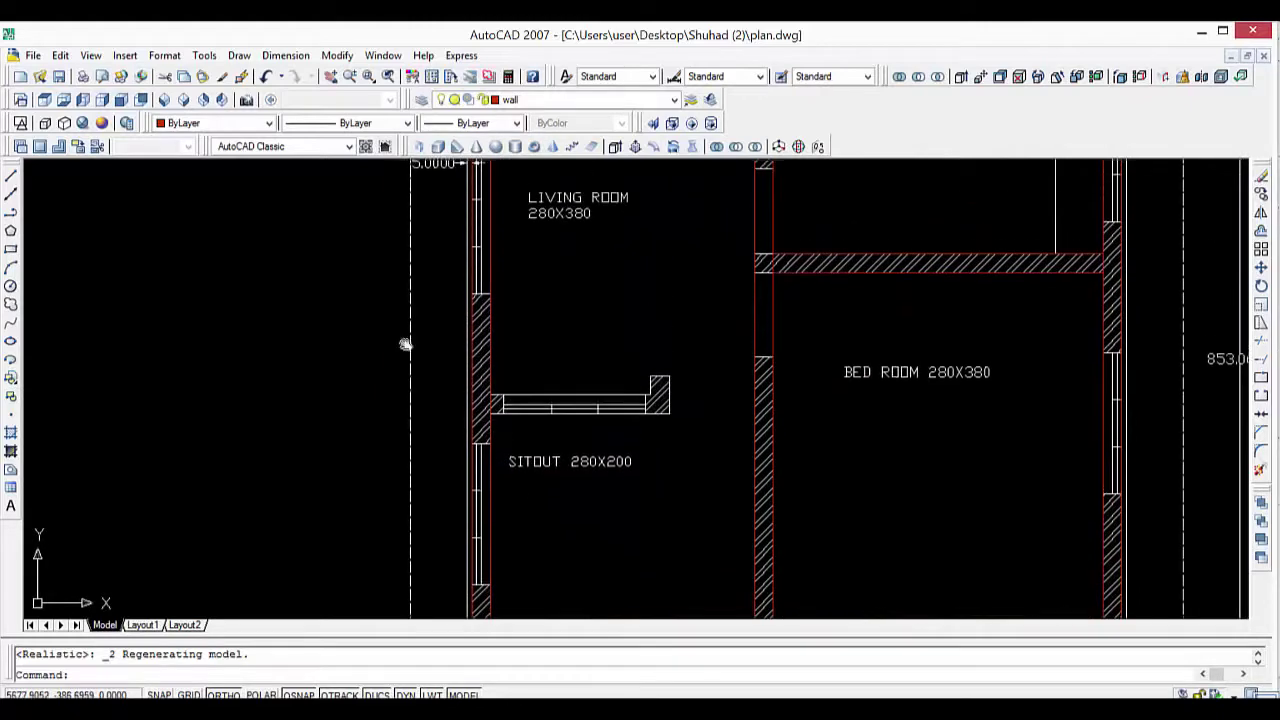
{"action": "key", "text": "Return"}
{"action": "key", "text": "Return"}
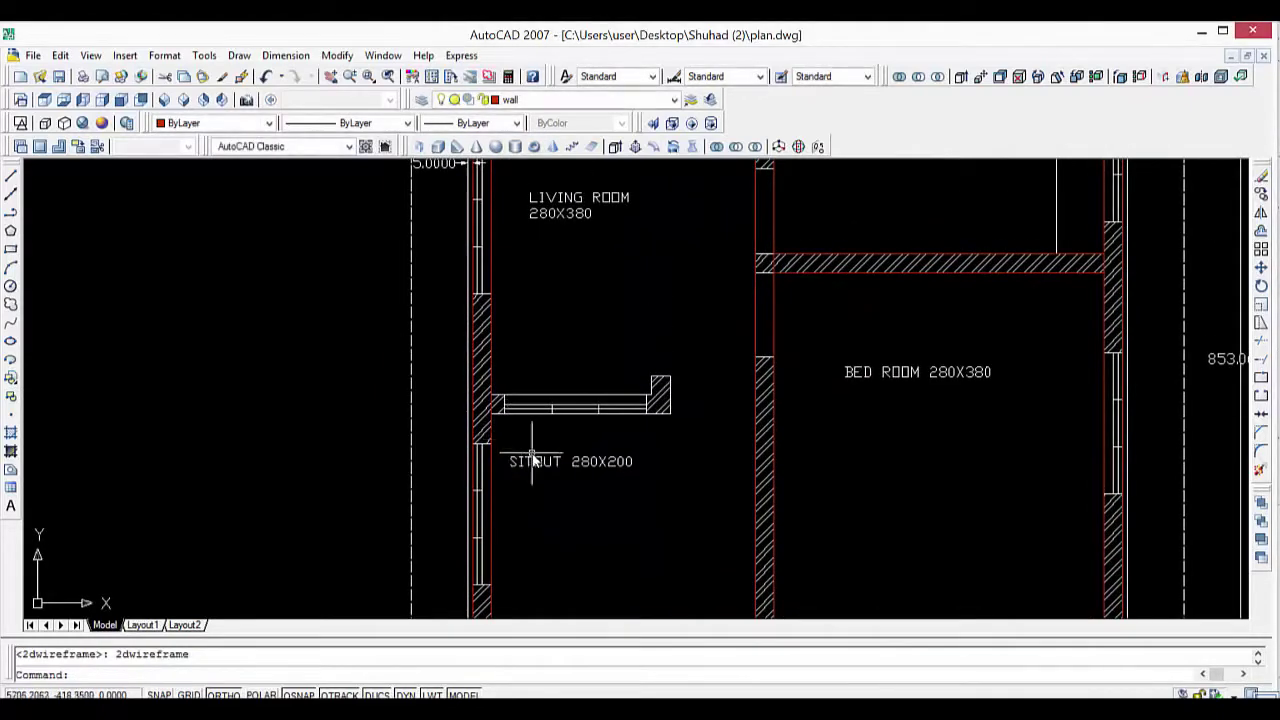
{"action": "key", "text": "Return"}
{"action": "key", "text": "Return"}
{"action": "type", "text": "pl"}
{"action": "key", "text": "Return"}
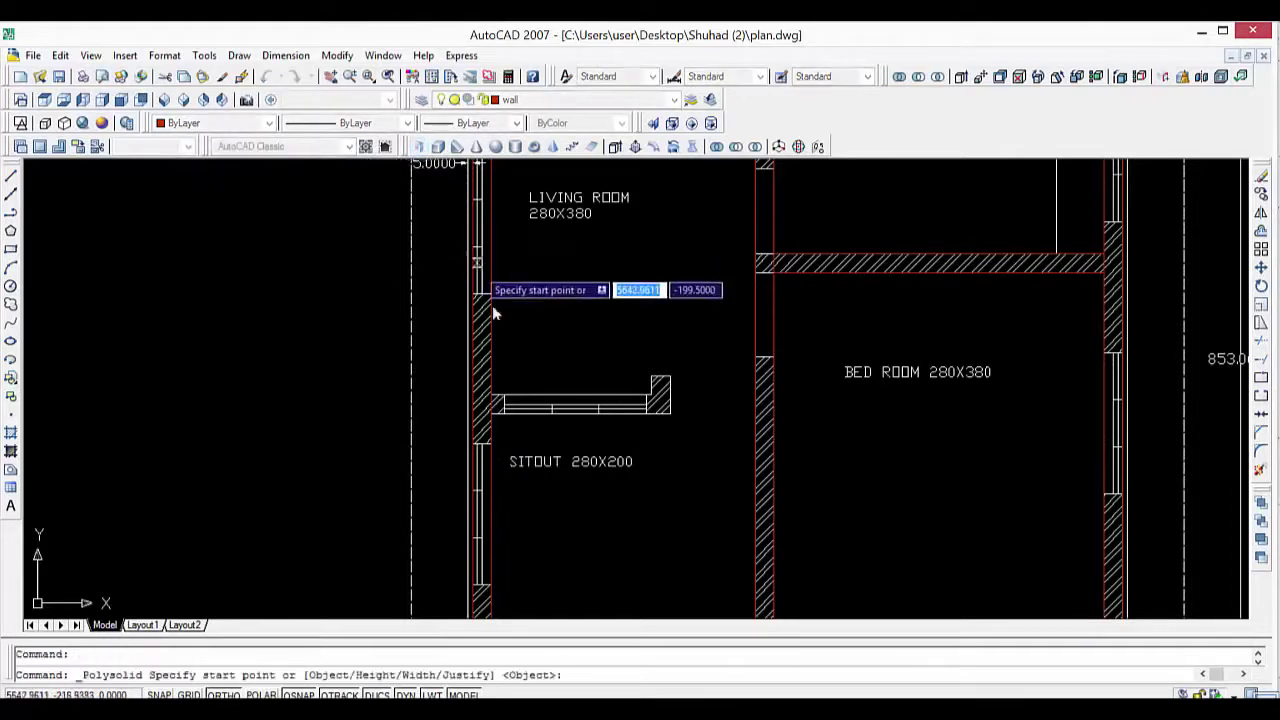
{"action": "left_click", "coordinate": [491, 399]}
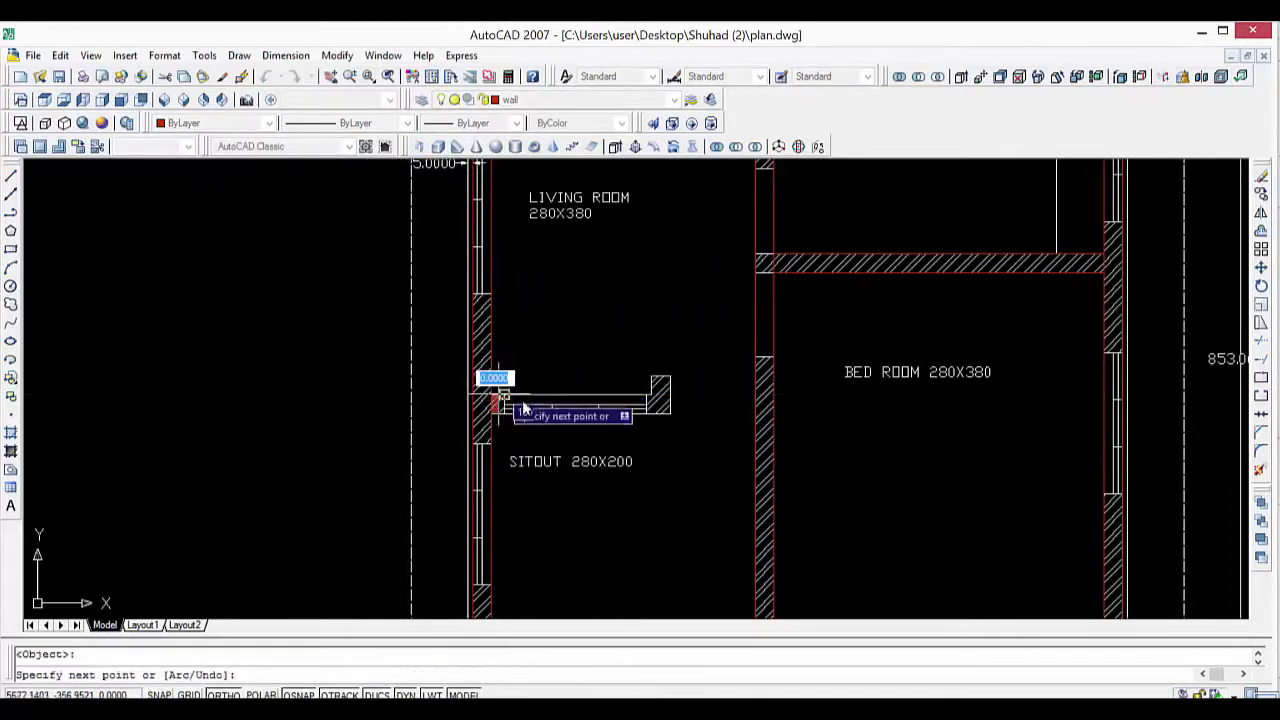
{"action": "left_click", "coordinate": [653, 398]}
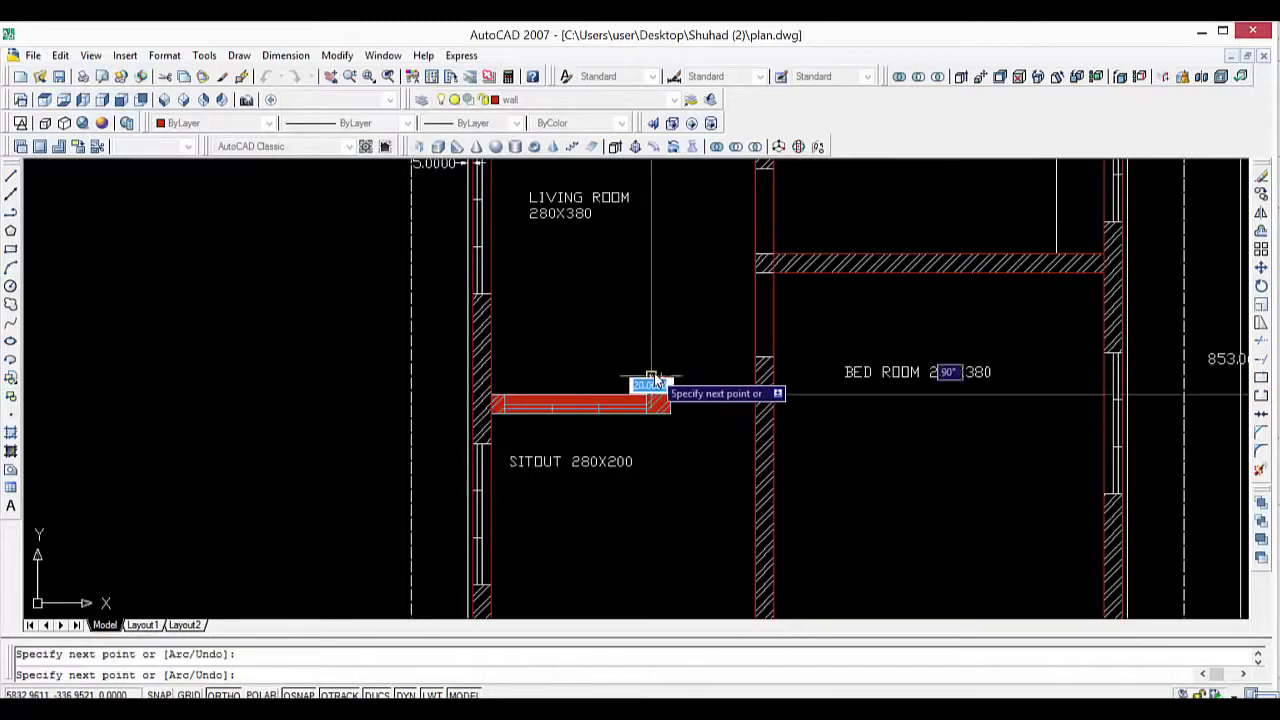
{"action": "left_click", "coordinate": [651, 383]}
{"action": "key", "text": "Return"}
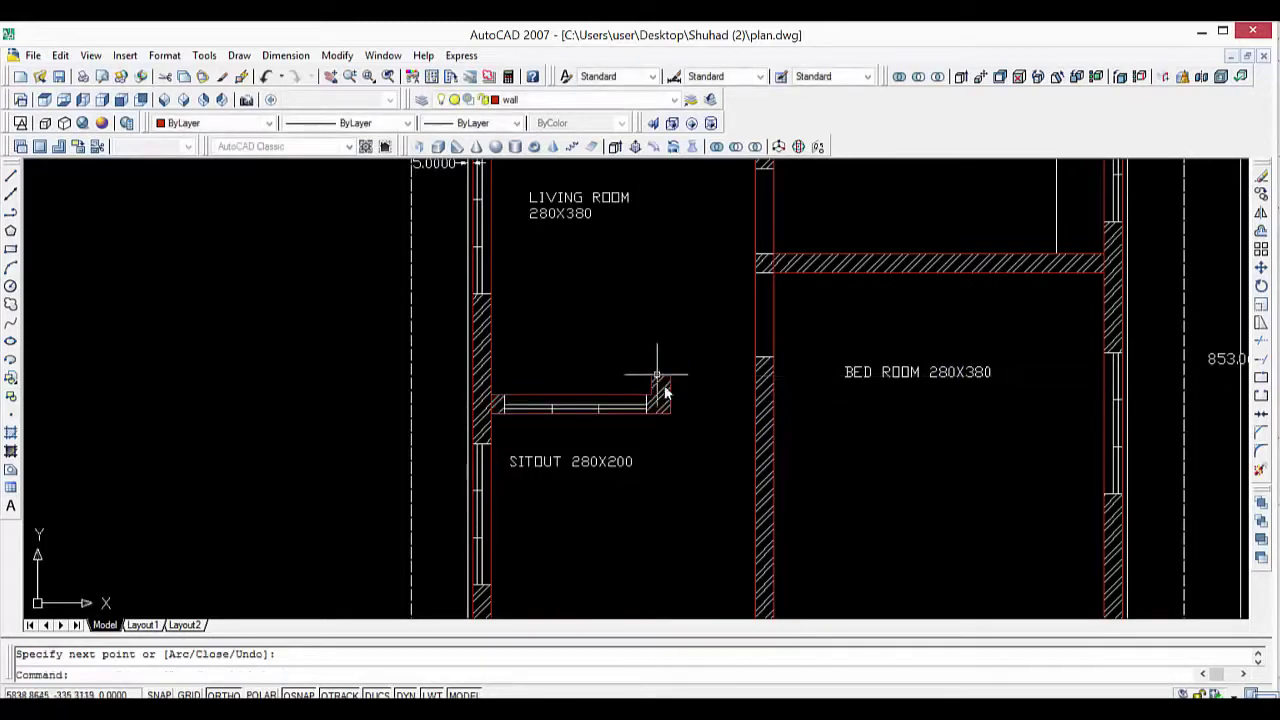
Draw a red polysolid wall from the sitout partition end to the central wall.
{"action": "scroll", "coordinate": [686, 437], "scroll_direction": "down", "scroll_amount": 3}
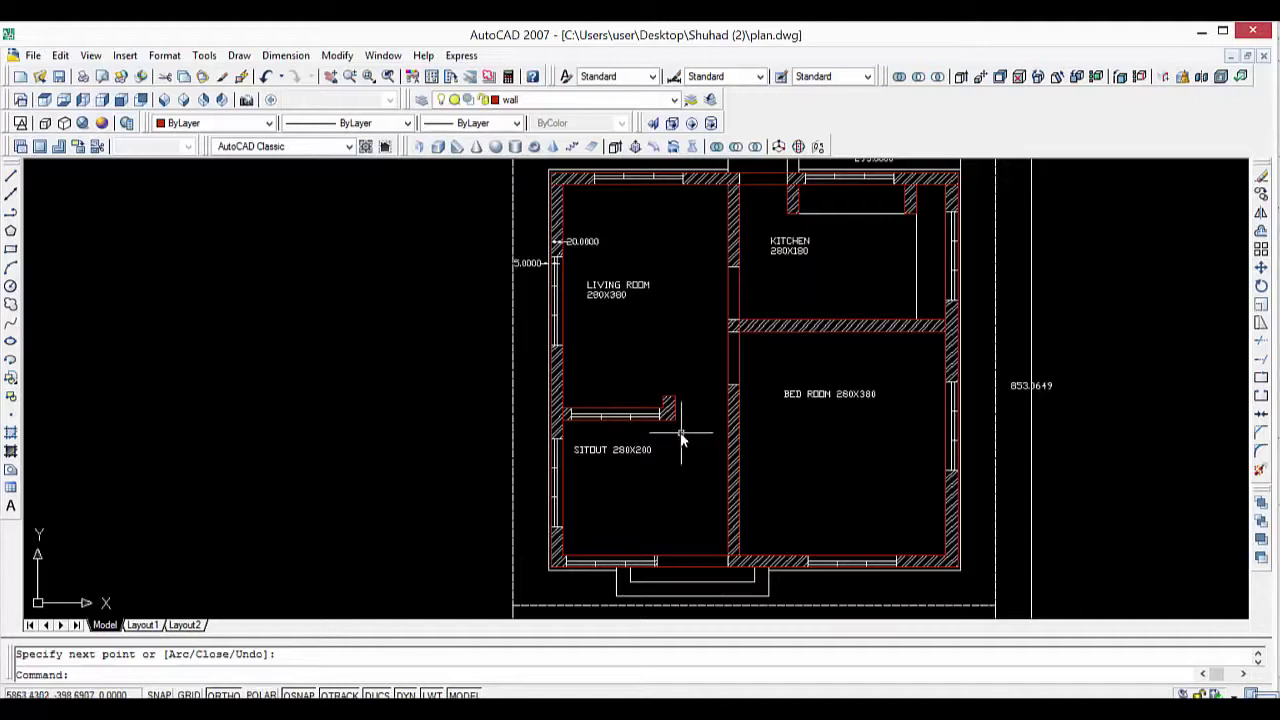
{"action": "scroll", "coordinate": [680, 432], "scroll_direction": "up", "scroll_amount": 2}
{"action": "key", "text": "Return"}
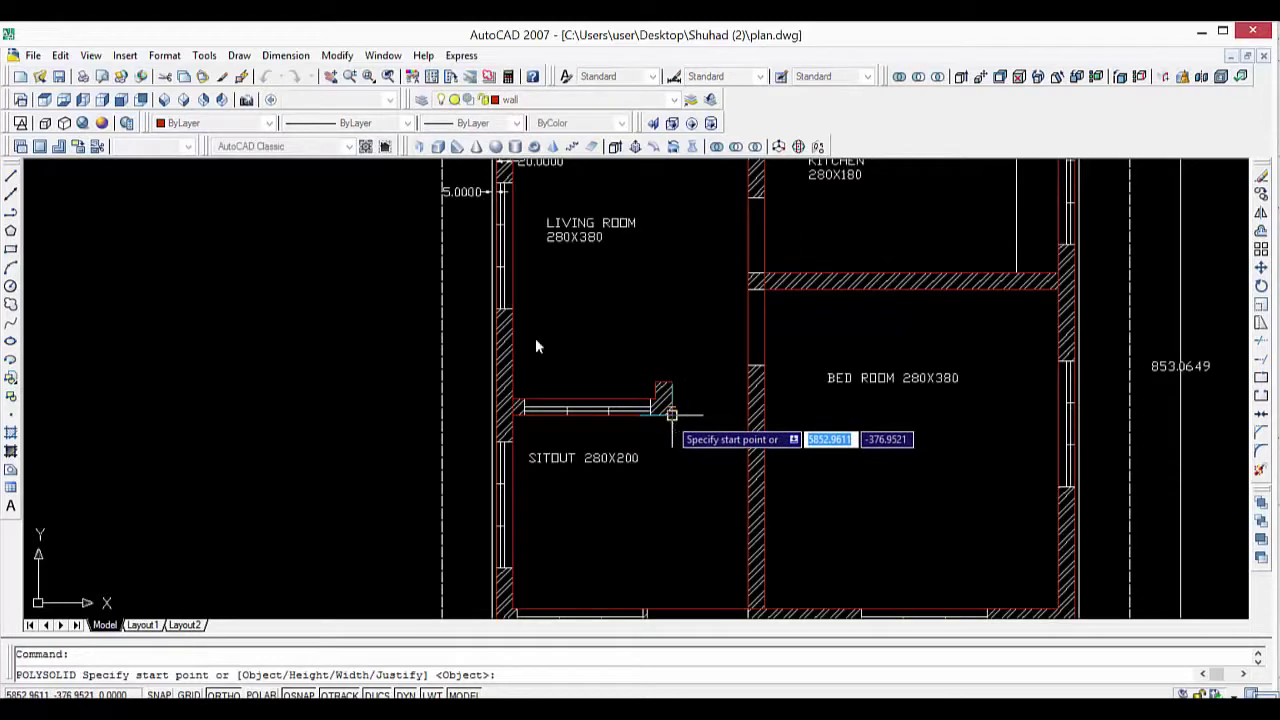
{"action": "left_click", "coordinate": [670, 415]}
{"action": "key", "text": "Escape"}
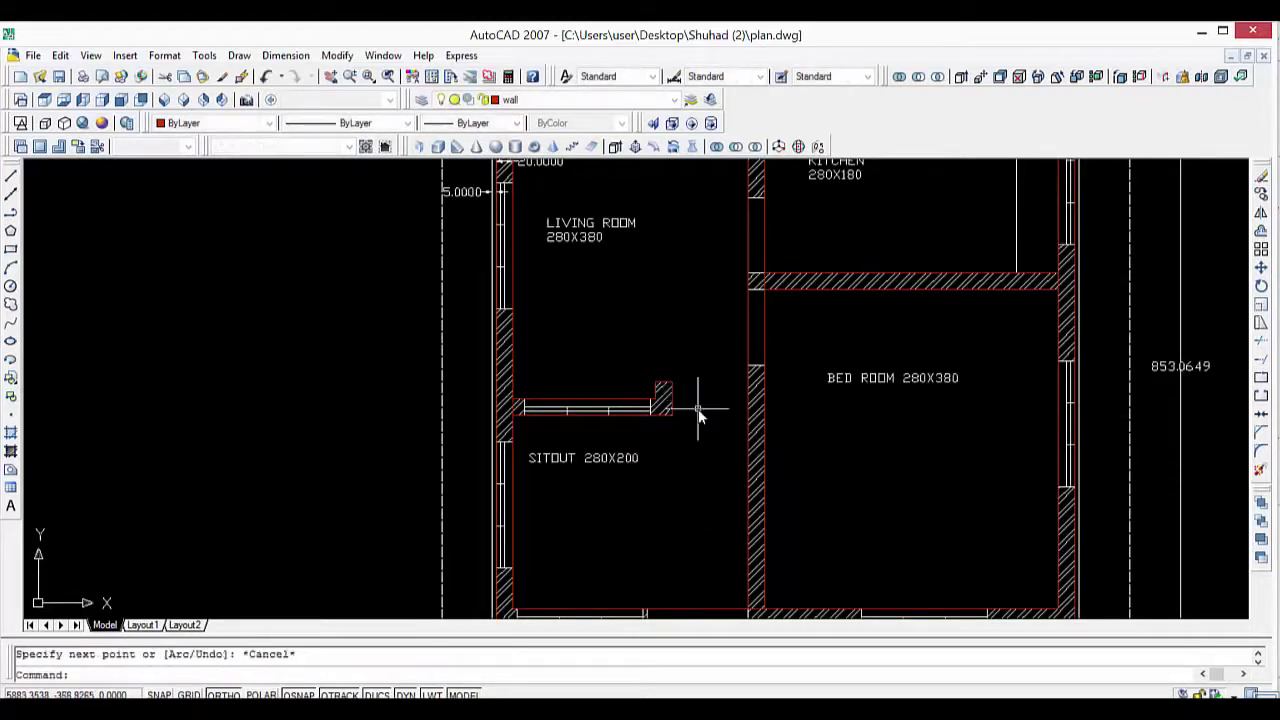
{"action": "key", "text": "Return"}
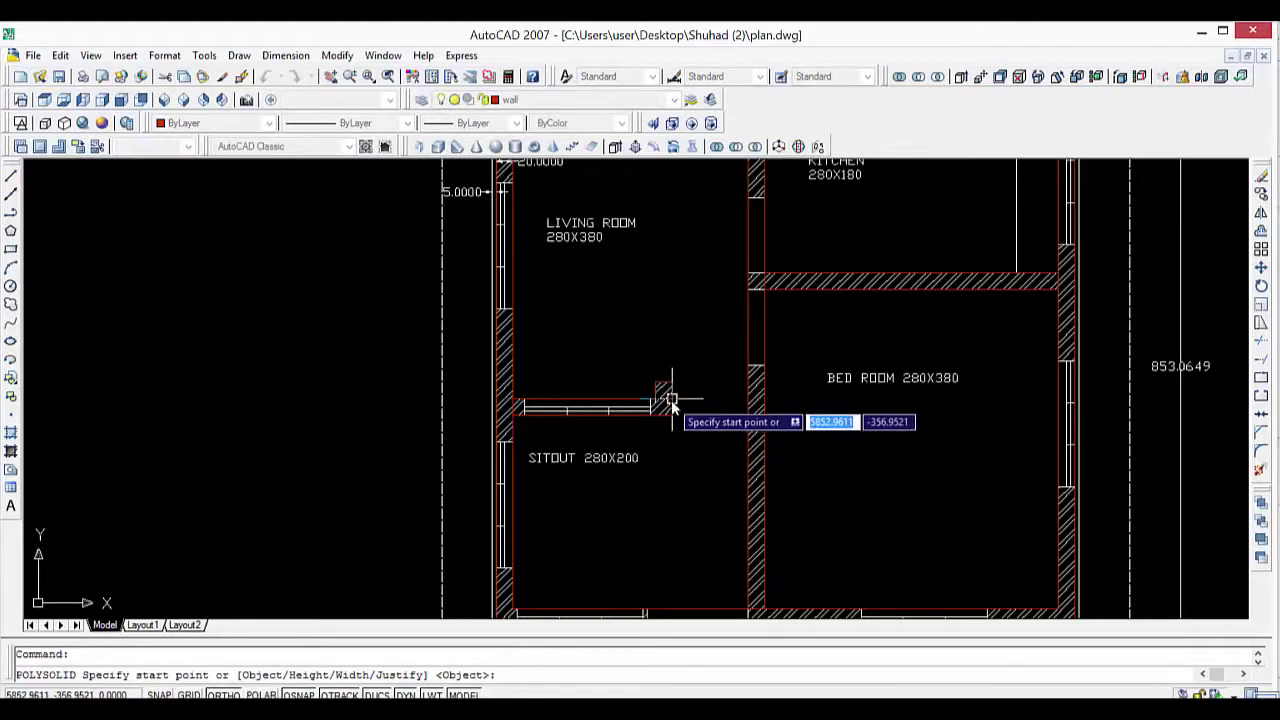
{"action": "left_click", "coordinate": [674, 402]}
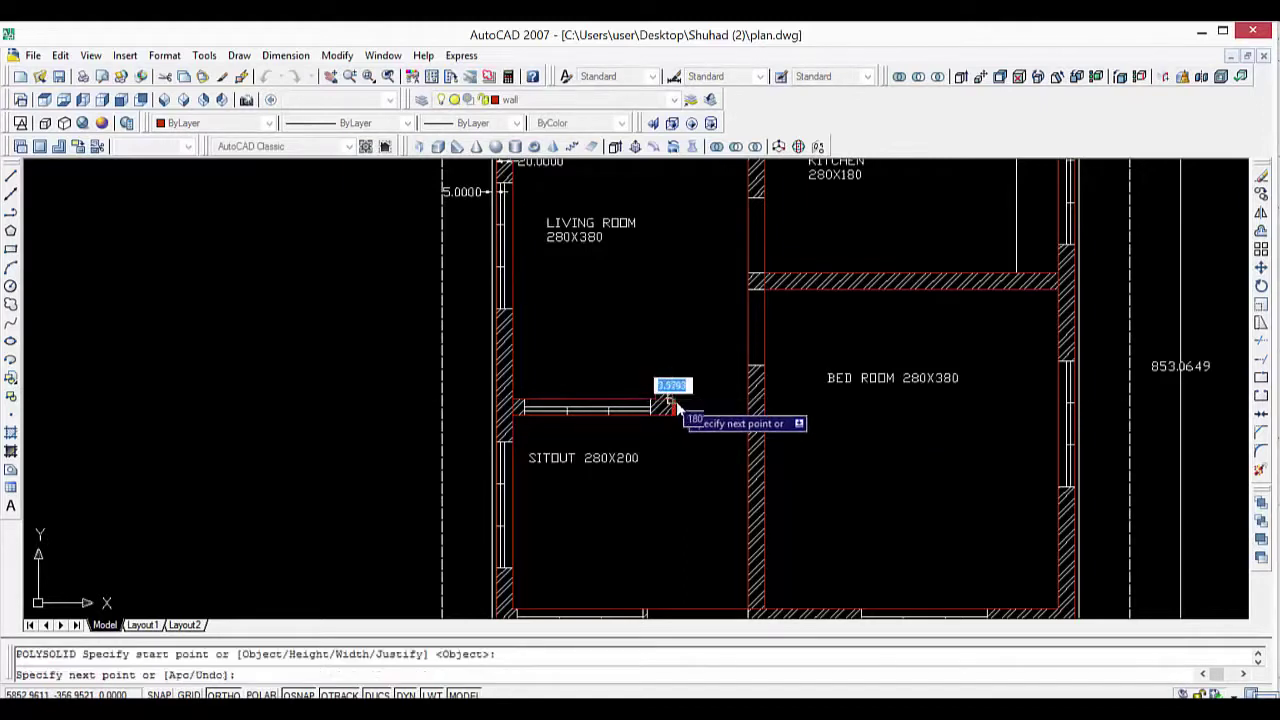
{"action": "left_click", "coordinate": [750, 408]}
{"action": "key", "text": "Return"}
{"action": "scroll", "coordinate": [802, 452], "scroll_direction": "down", "scroll_amount": 2}
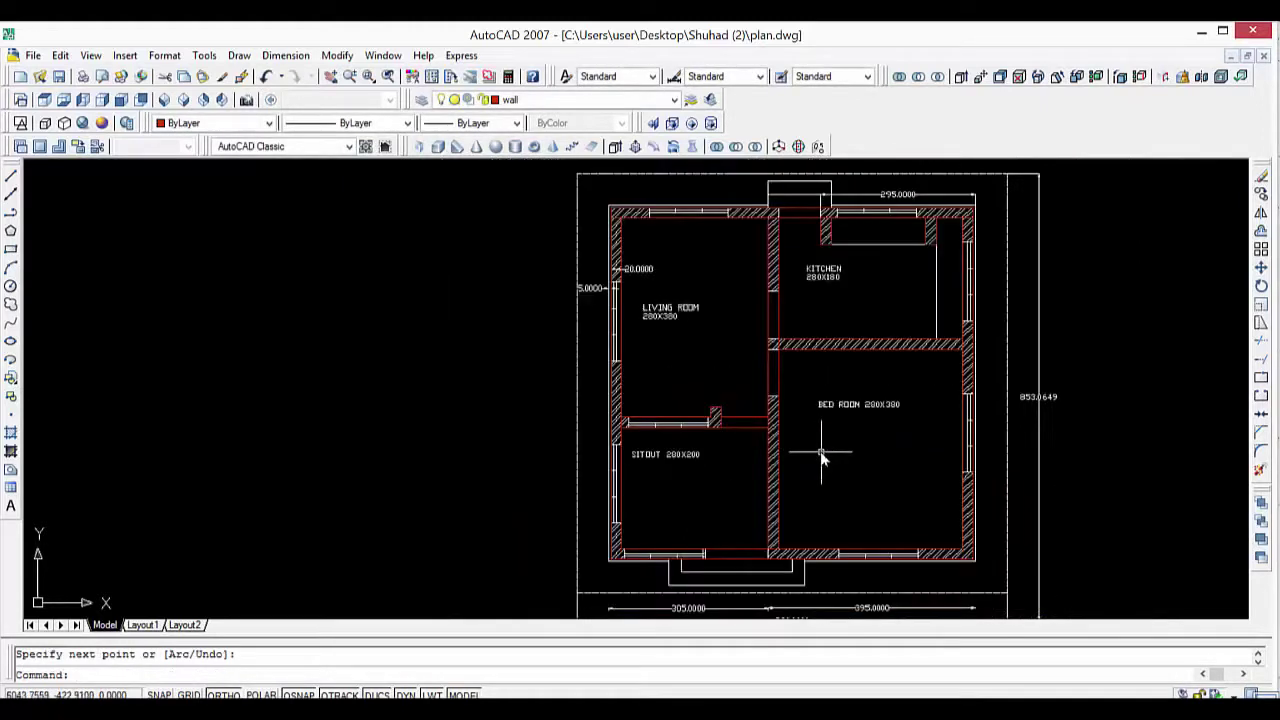
{"action": "middle_click_drag", "start_coordinate": [821, 455], "coordinate": [720, 466]}
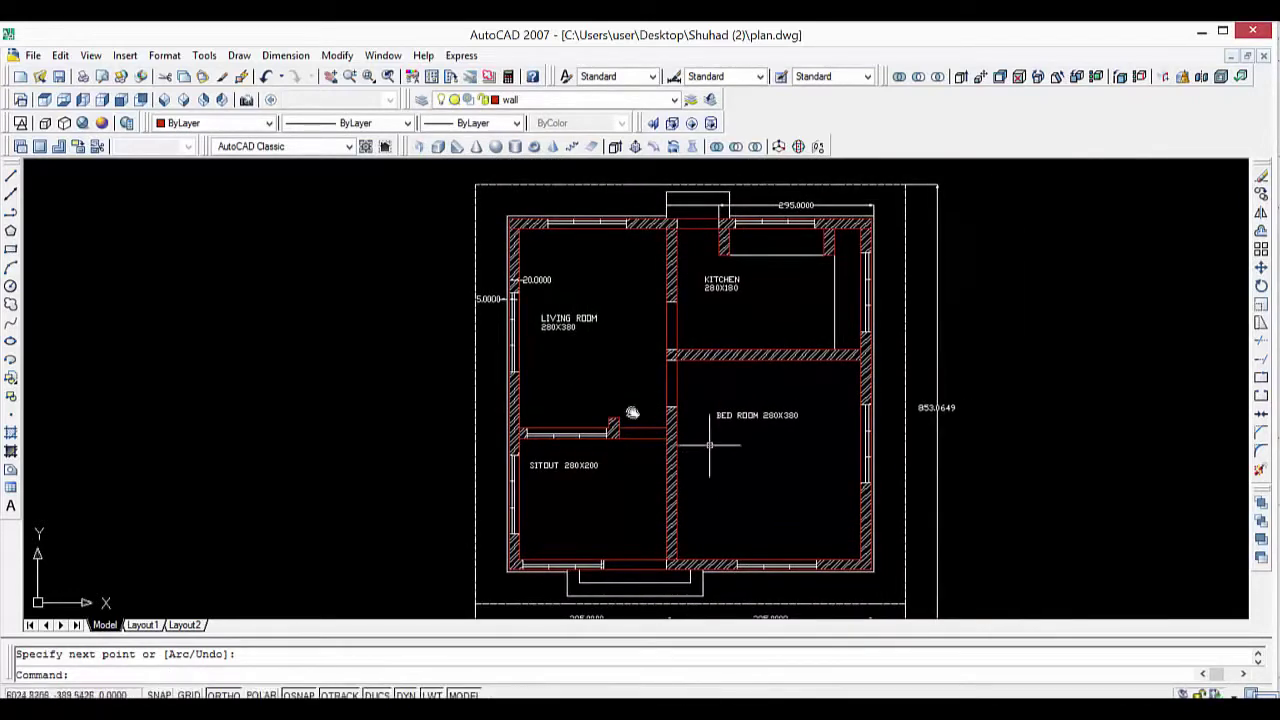
Switch to the Realistic visual style and SW Isometric view, centring the house.
{"action": "left_click", "coordinate": [82, 124]}
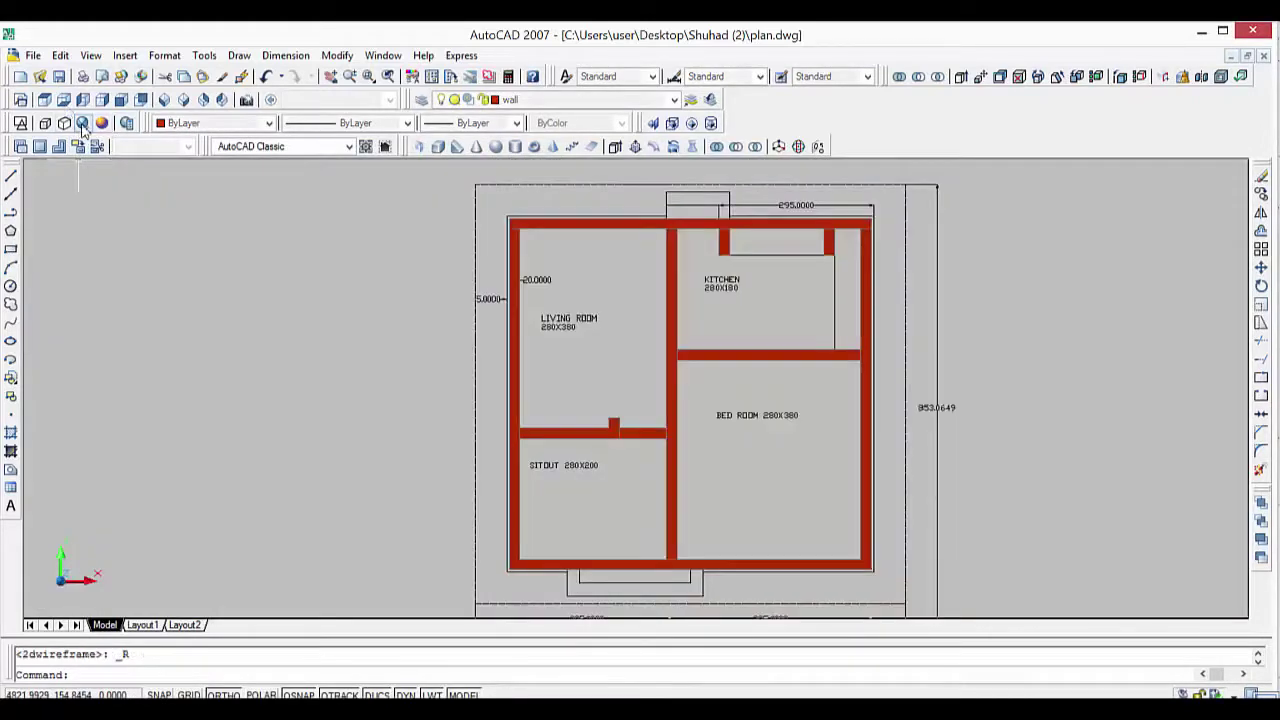
{"action": "left_click", "coordinate": [140, 99]}
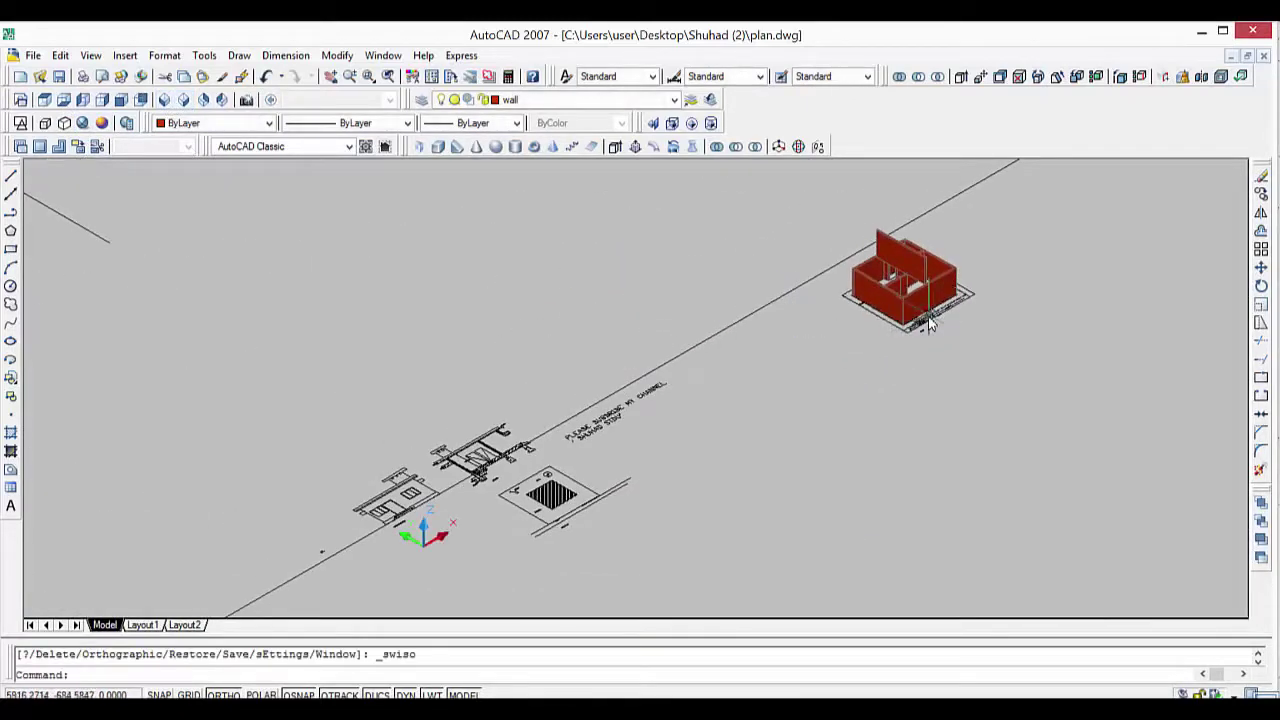
{"action": "scroll", "coordinate": [992, 313], "scroll_direction": "up", "scroll_amount": 2}
{"action": "scroll", "coordinate": [1004, 314], "scroll_direction": "up", "scroll_amount": 2}
{"action": "middle_click_drag", "start_coordinate": [1004, 314], "coordinate": [753, 500]}
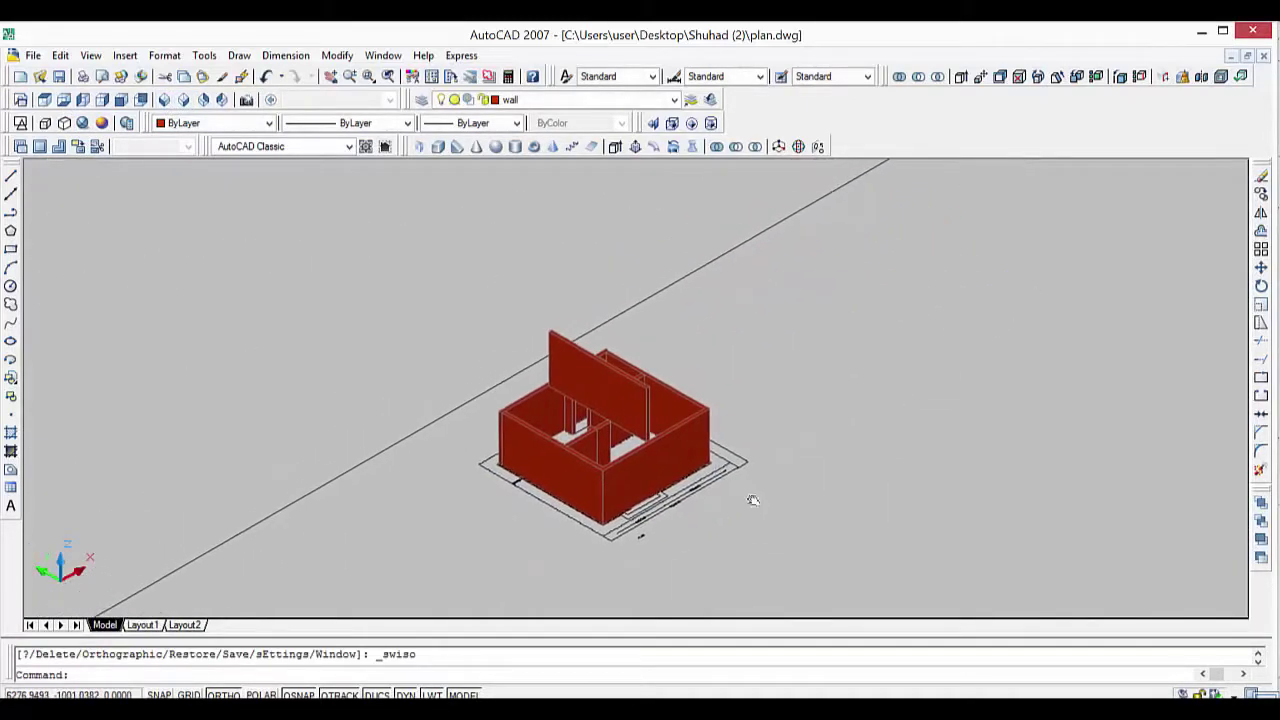
{"action": "scroll", "coordinate": [725, 465], "scroll_direction": "up", "scroll_amount": 2}
{"action": "scroll", "coordinate": [640, 370], "scroll_direction": "up", "scroll_amount": 1}
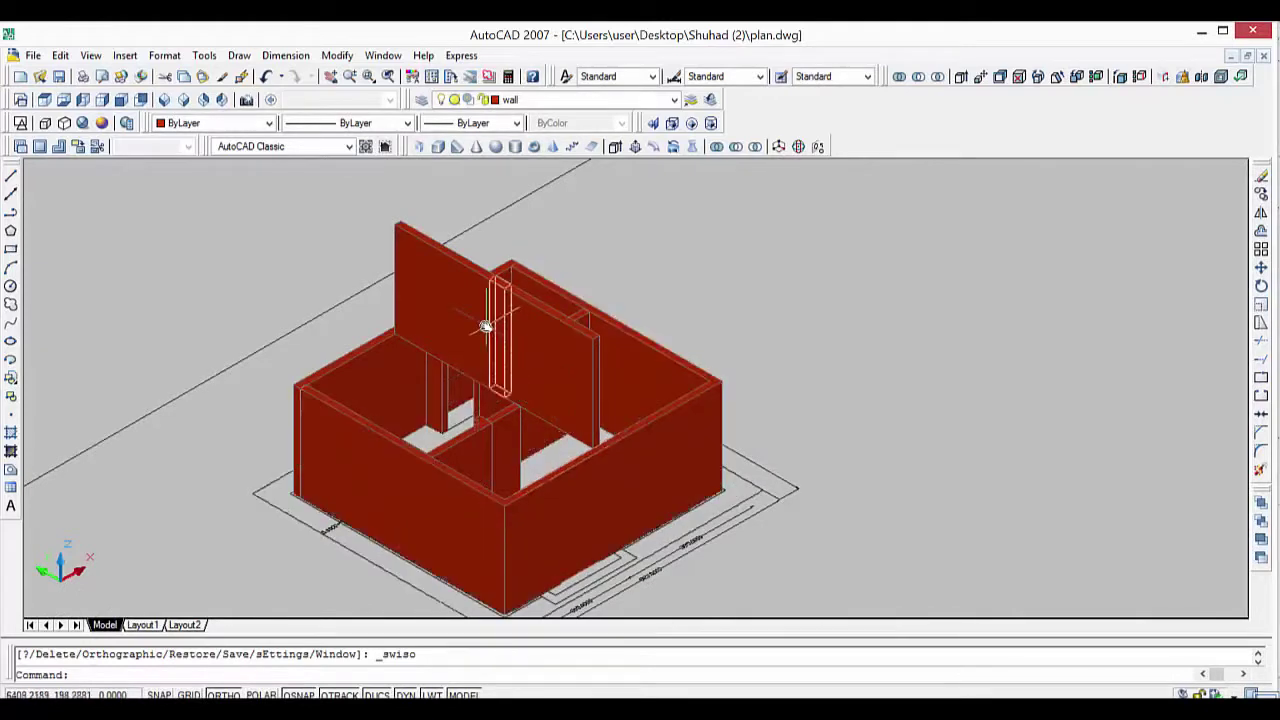
Grip-move the tall raised wall panel down by 300 to match the other walls.
{"action": "left_click", "coordinate": [480, 308]}
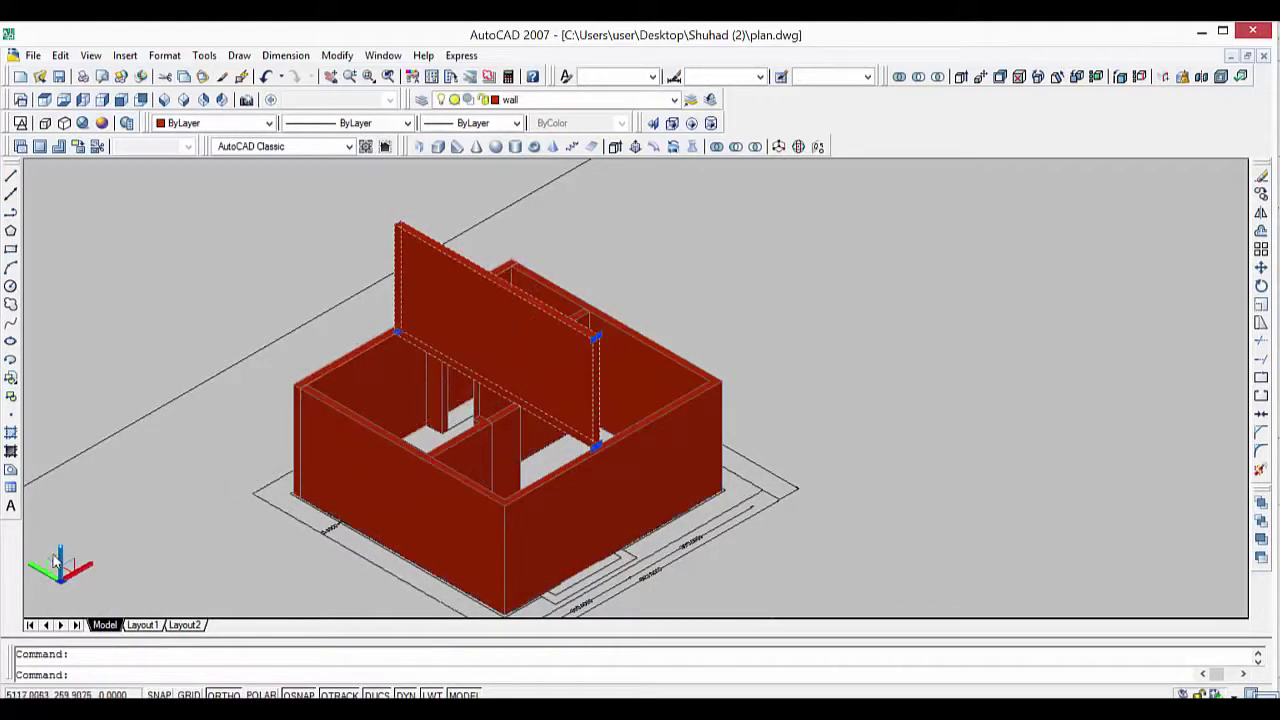
{"action": "left_click", "coordinate": [596, 447]}
{"action": "key", "text": "space"}
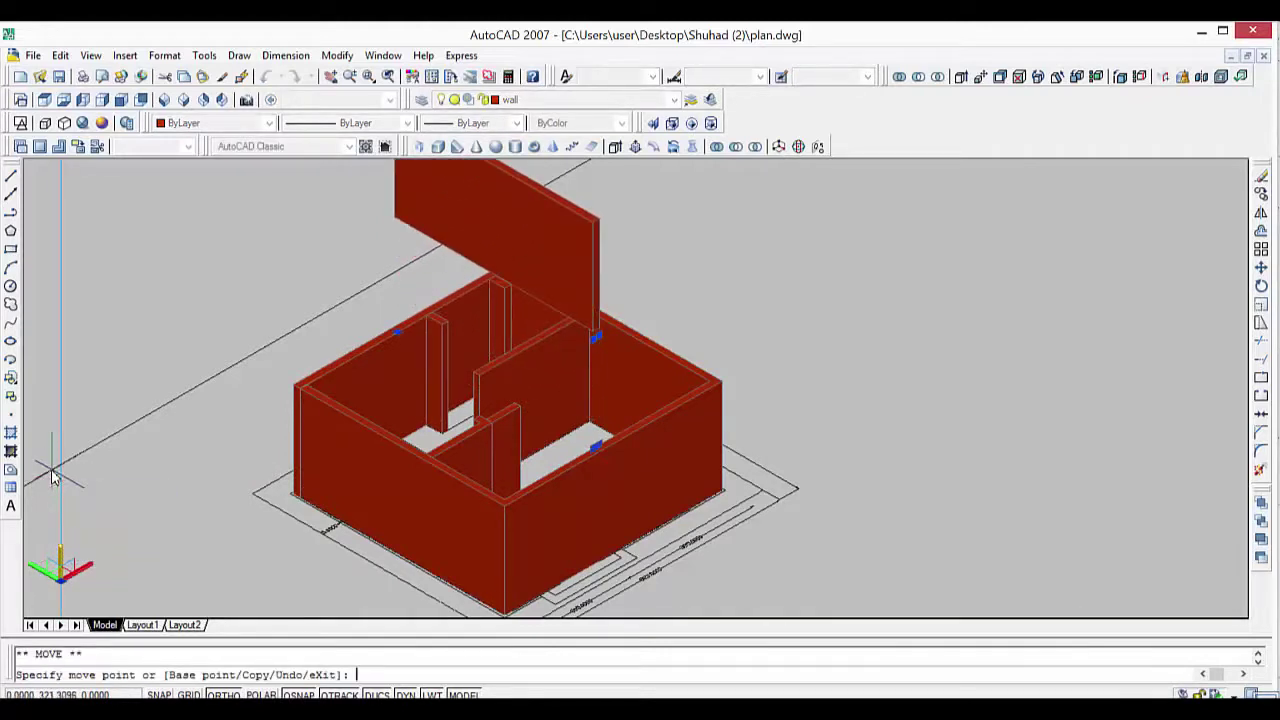
{"action": "type", "text": "-300"}
{"action": "key", "text": "Return"}
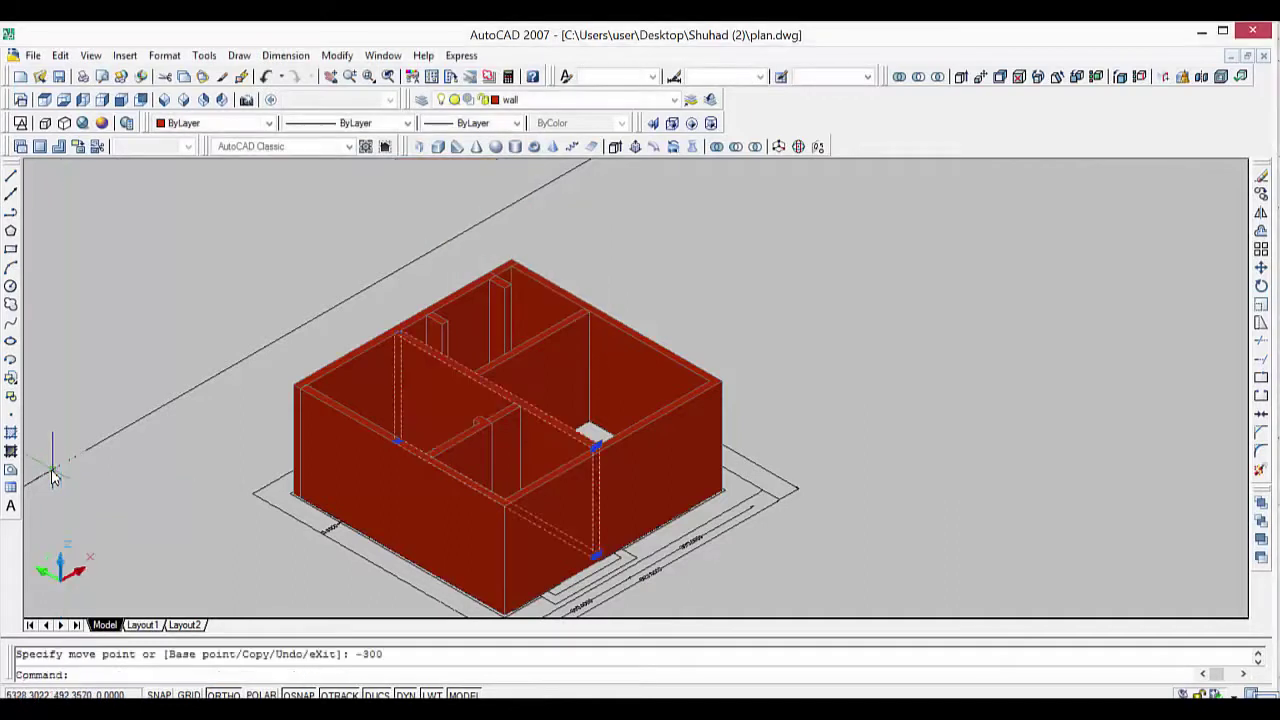
{"action": "key", "text": "Escape"}
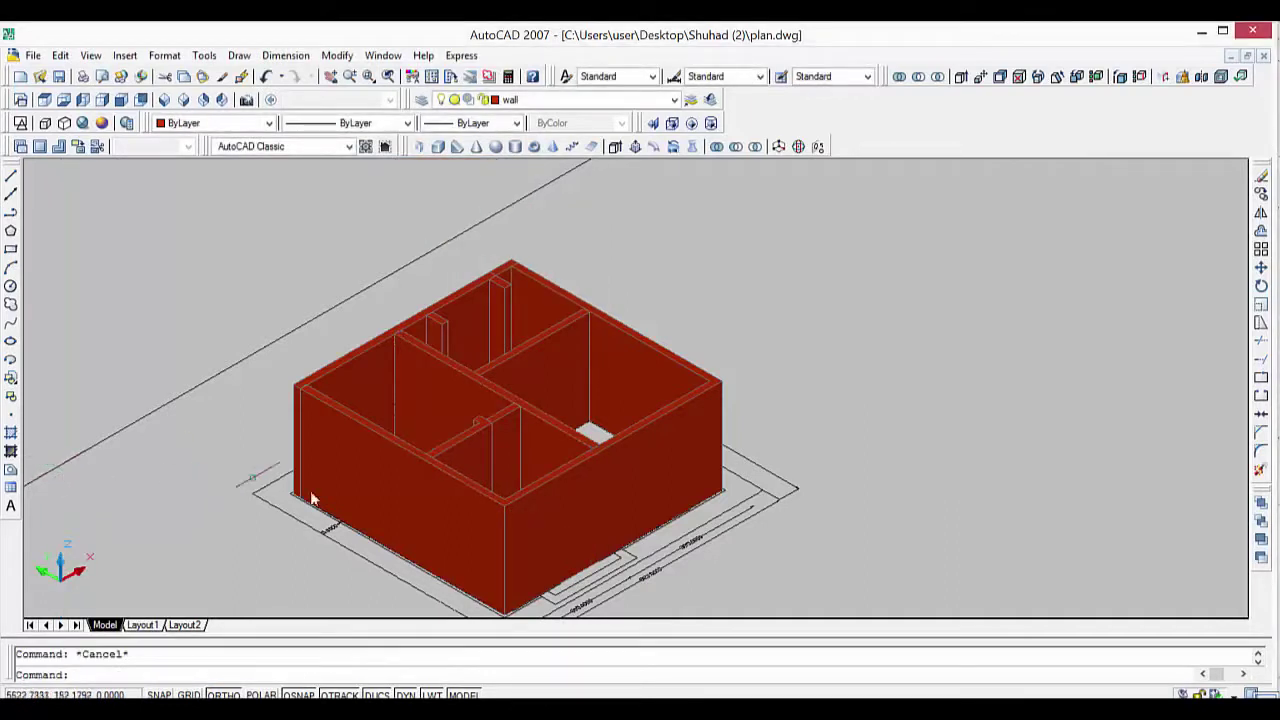
{"action": "scroll", "coordinate": [770, 492], "scroll_direction": "up", "scroll_amount": 2}
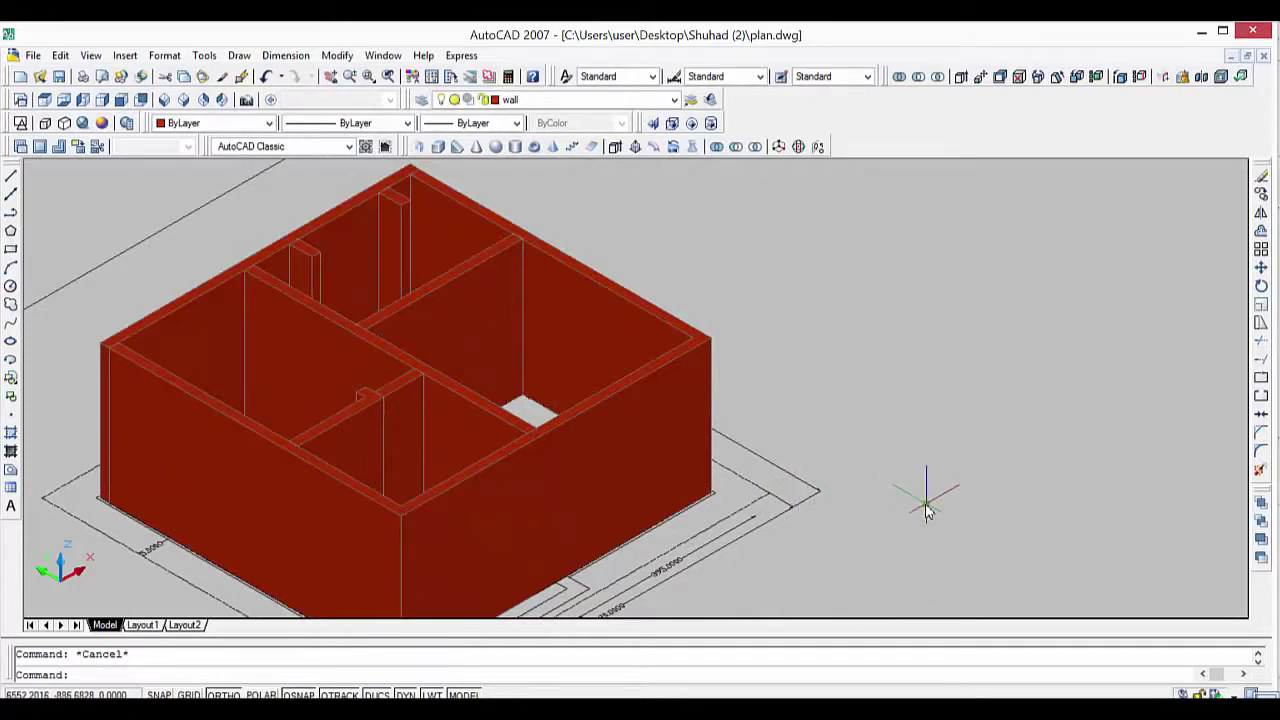
{"action": "scroll", "coordinate": [929, 515], "scroll_direction": "down", "scroll_amount": 2}
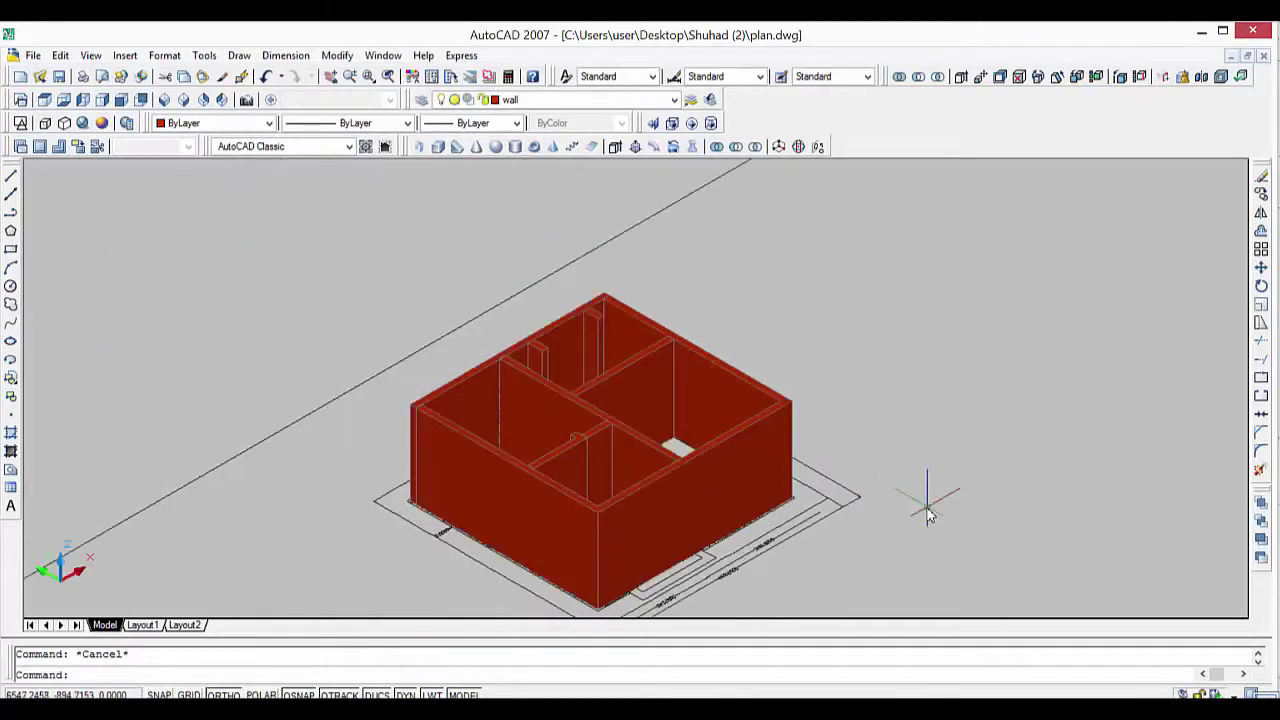
{"action": "middle_click_drag", "start_coordinate": [926, 500], "coordinate": [737, 423]}
{"action": "middle_click_drag", "start_coordinate": [456, 400], "coordinate": [456, 400], "text": "shift"}
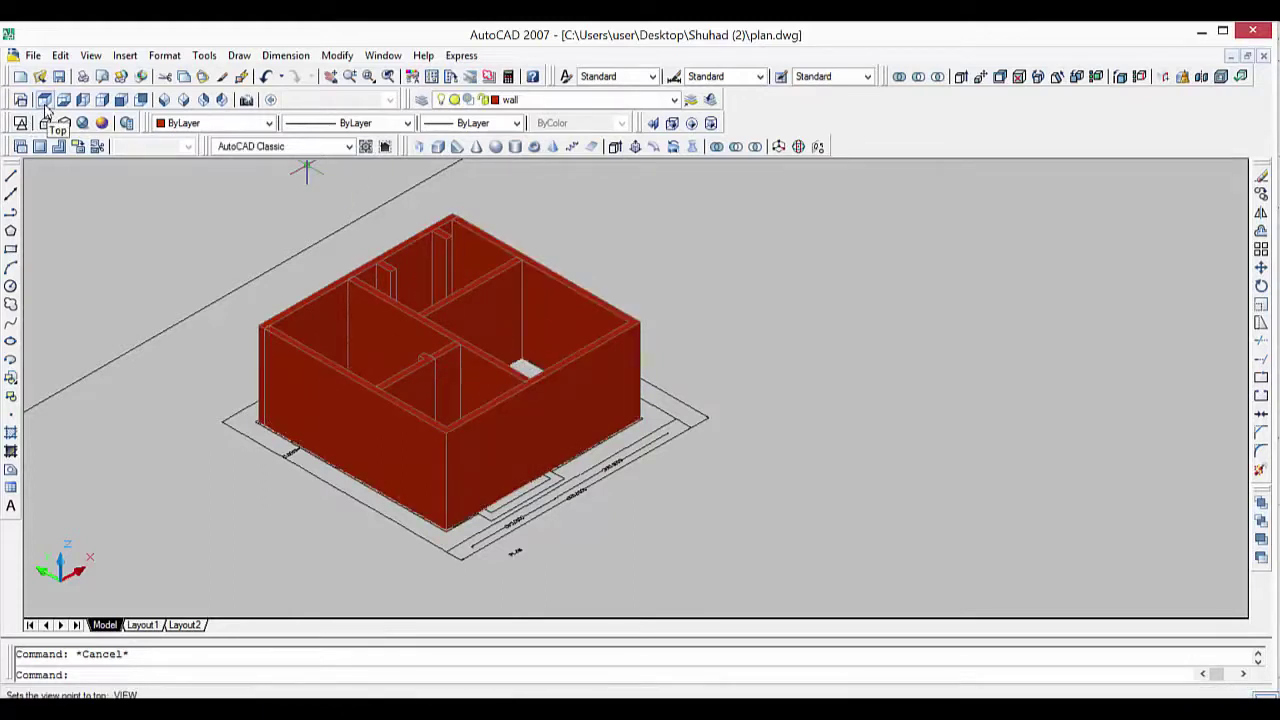
Return to the Top plan view and centre the floor plan.
{"action": "left_click", "coordinate": [44, 99]}
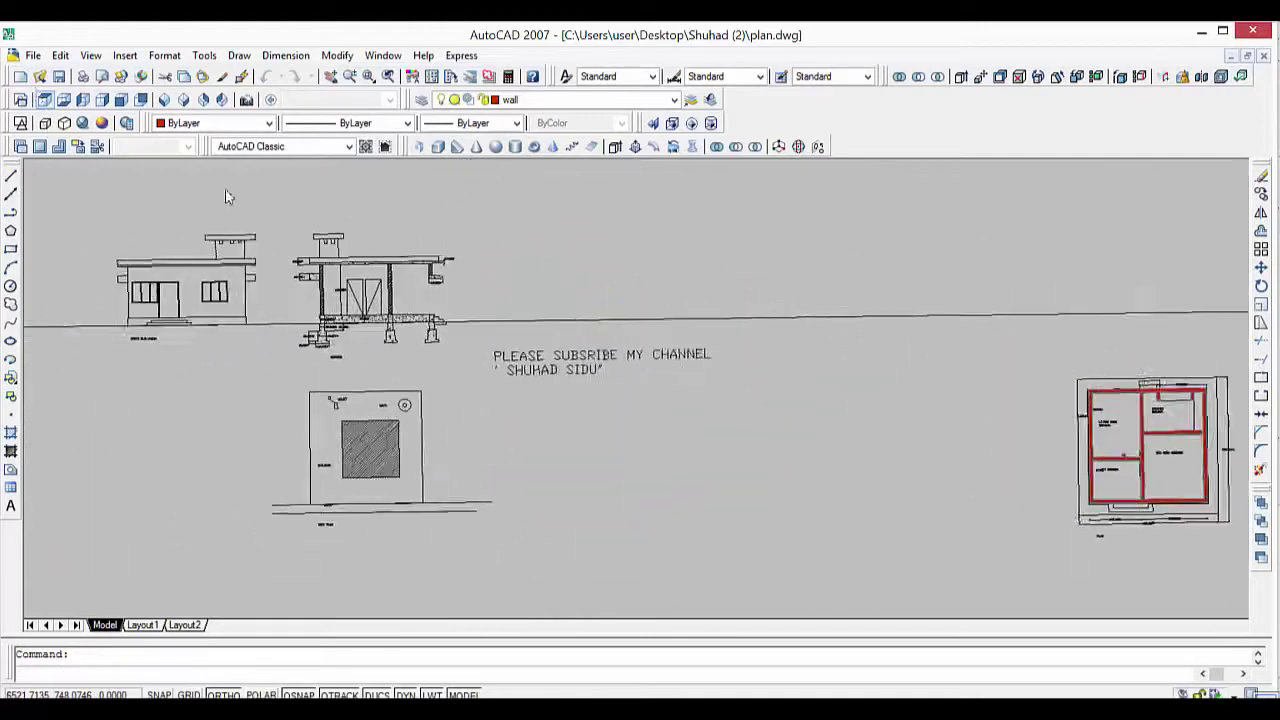
{"action": "scroll", "coordinate": [1124, 489], "scroll_direction": "up", "scroll_amount": 2}
{"action": "scroll", "coordinate": [1140, 490], "scroll_direction": "up", "scroll_amount": 2}
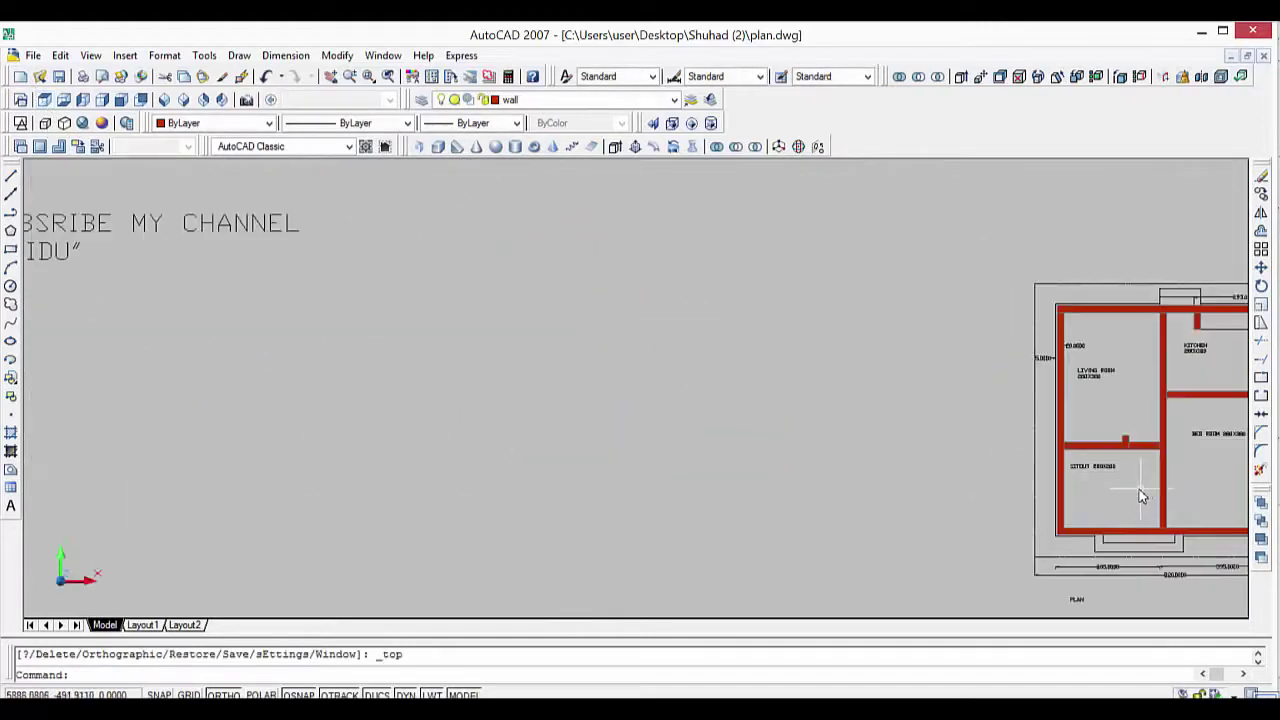
{"action": "scroll", "coordinate": [1135, 494], "scroll_direction": "up", "scroll_amount": 2}
{"action": "middle_click_drag", "start_coordinate": [1108, 488], "coordinate": [661, 509]}
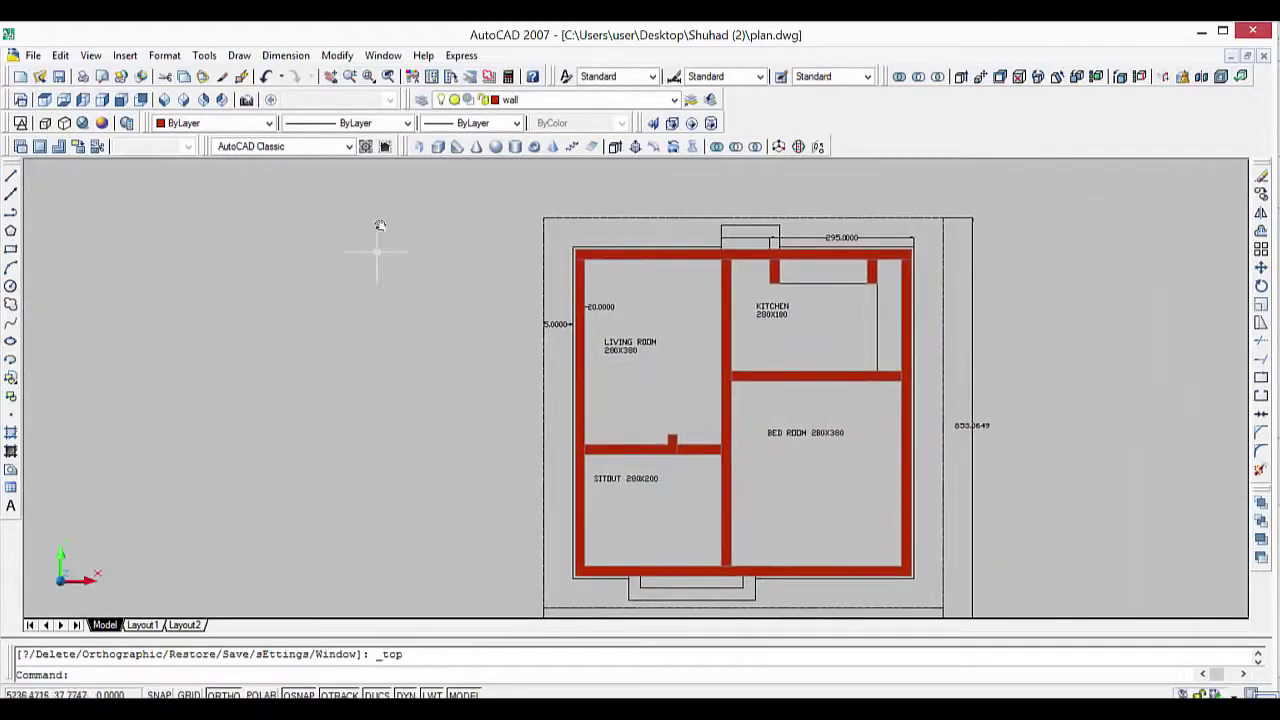
Create a new layer, Layer1, in Layer Properties Manager, turning it off and back on.
{"action": "left_click", "coordinate": [421, 99]}
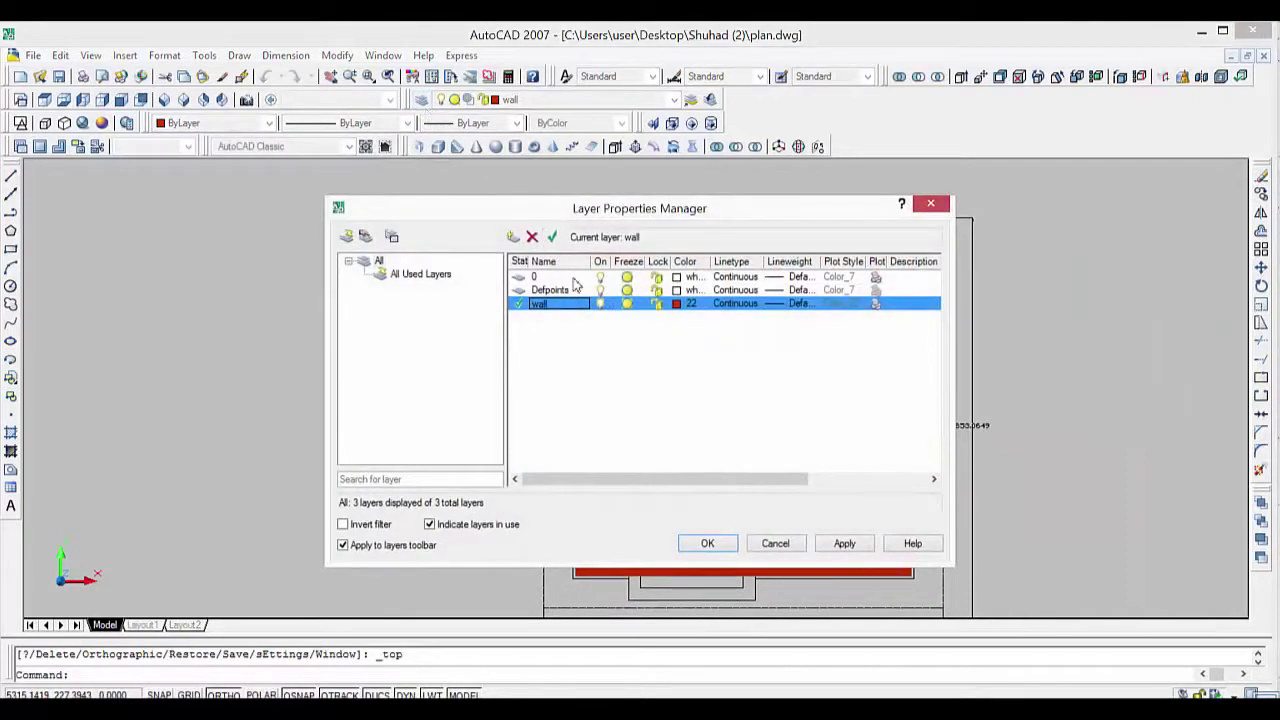
{"action": "right_click", "coordinate": [563, 323]}
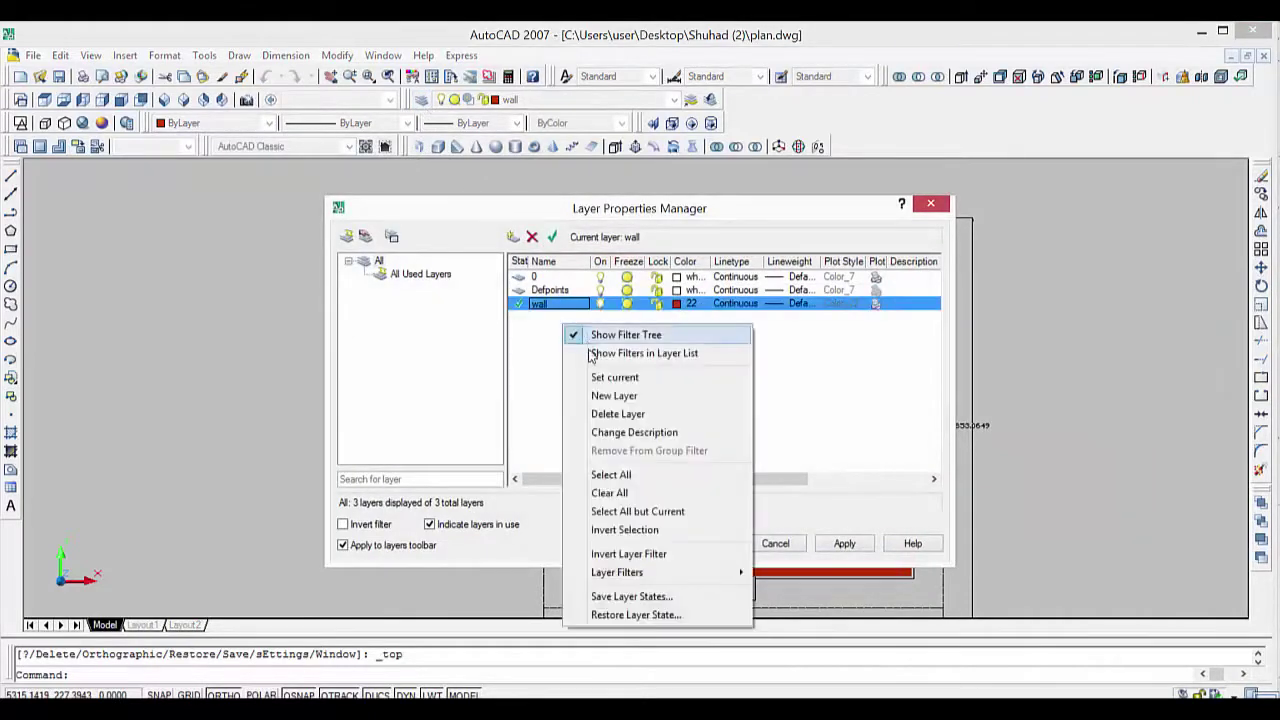
{"action": "key", "text": "Return"}
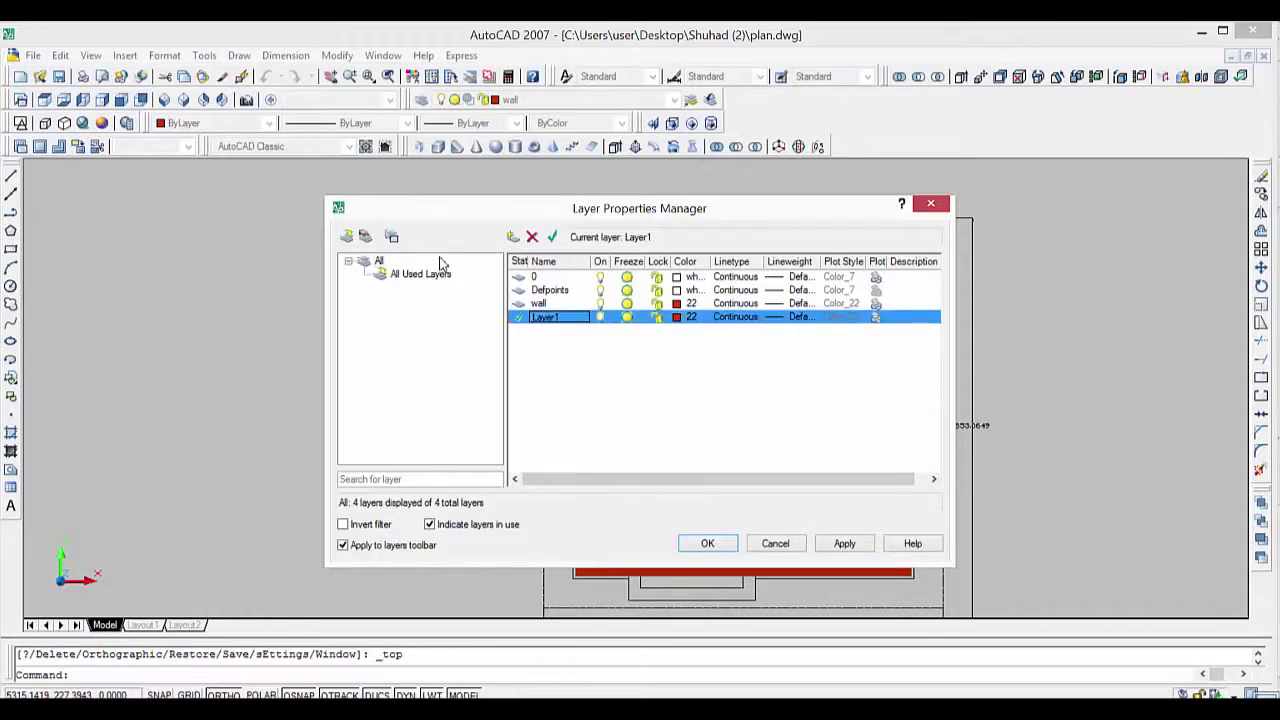
{"action": "left_click", "coordinate": [599, 317]}
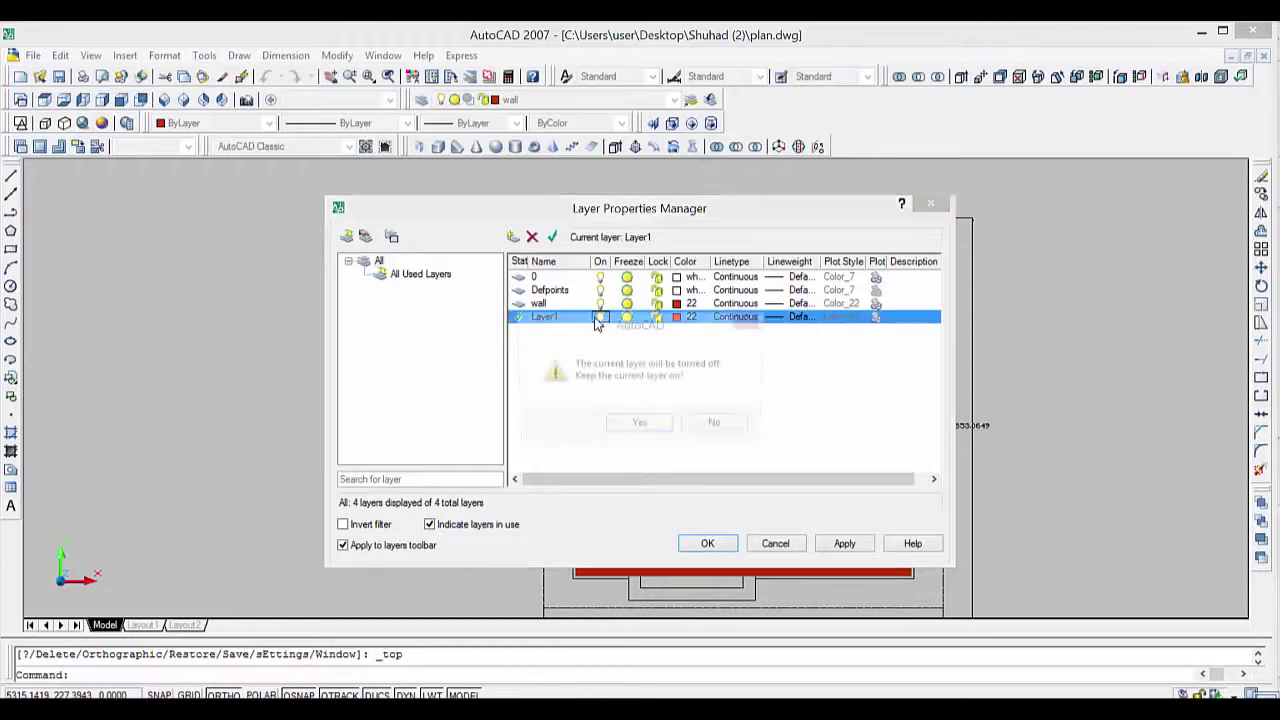
{"action": "left_click", "coordinate": [705, 427]}
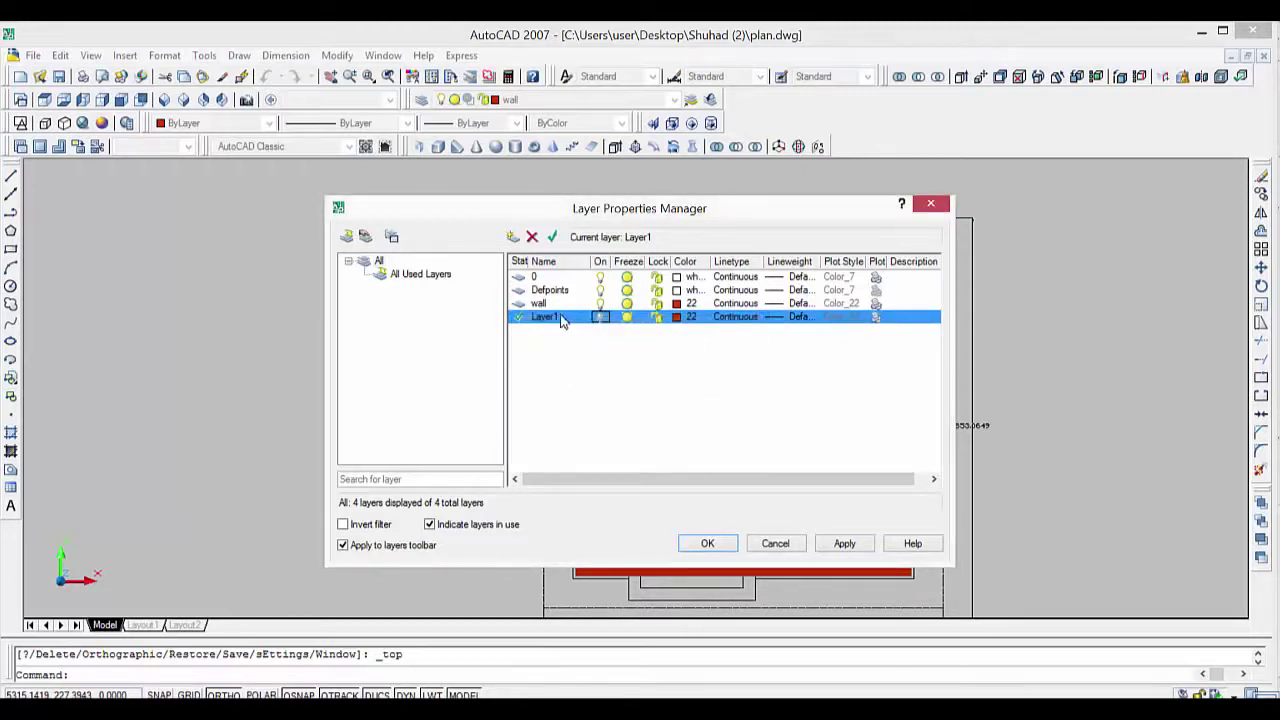
{"action": "right_click", "coordinate": [553, 322]}
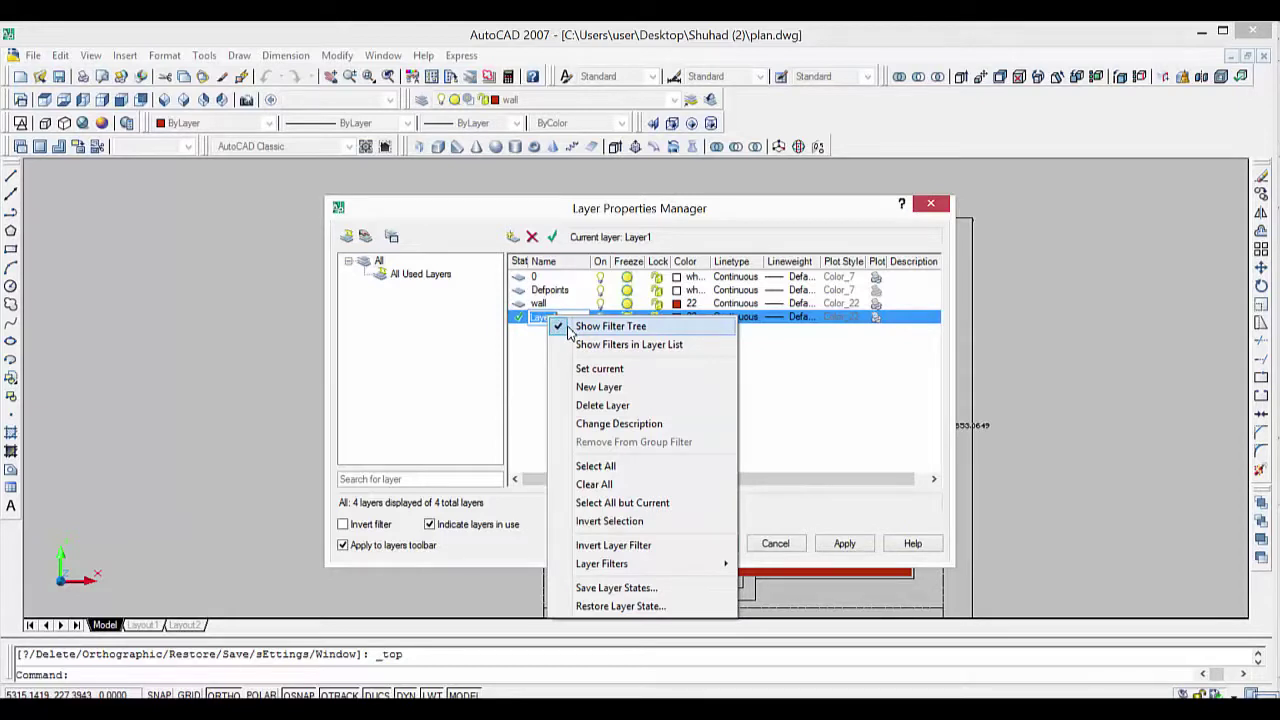
{"action": "left_click", "coordinate": [780, 380]}
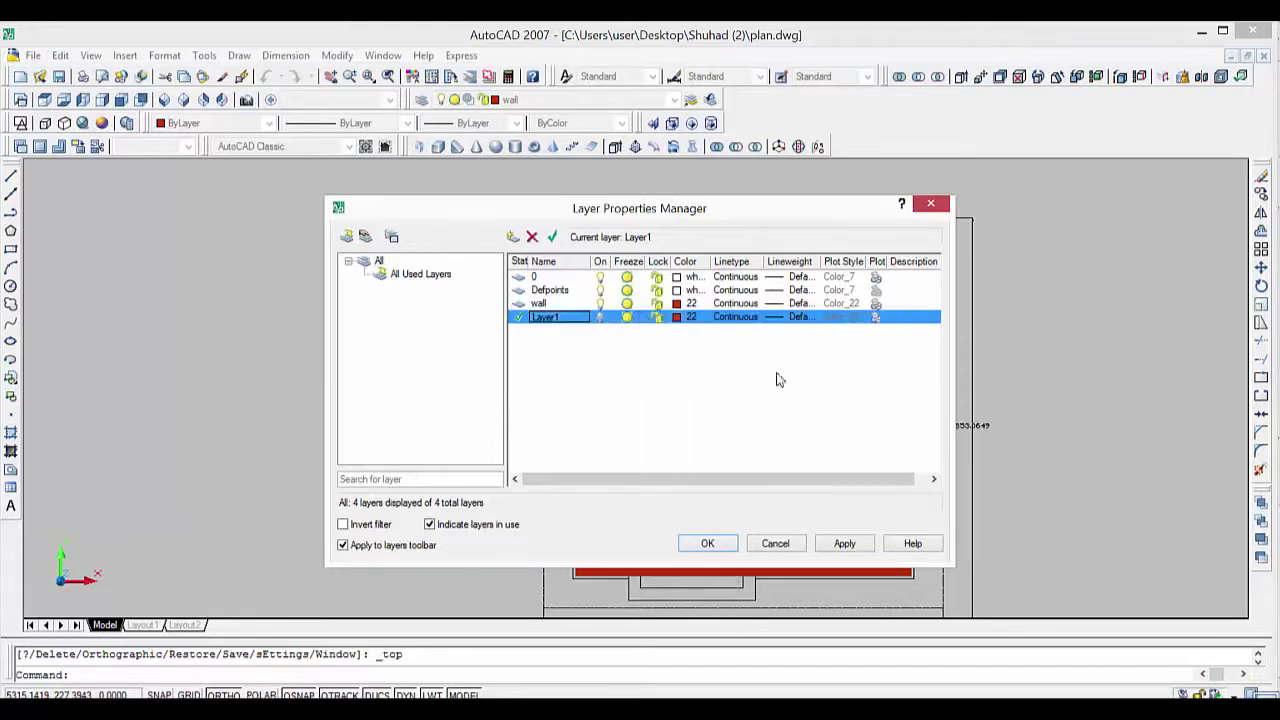
{"action": "left_click", "coordinate": [578, 320]}
{"action": "left_click", "coordinate": [595, 318]}
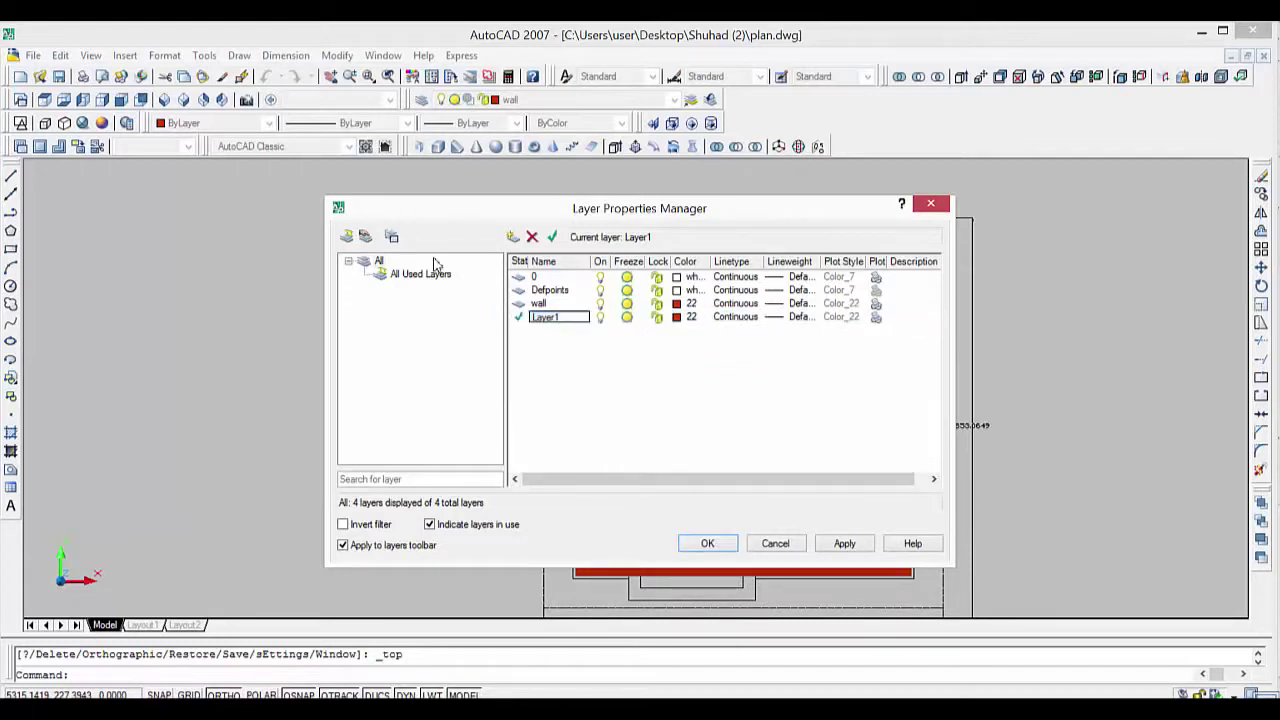
Rename the layer to plinth and assign it blue colour 152.
{"action": "left_click", "coordinate": [536, 318]}
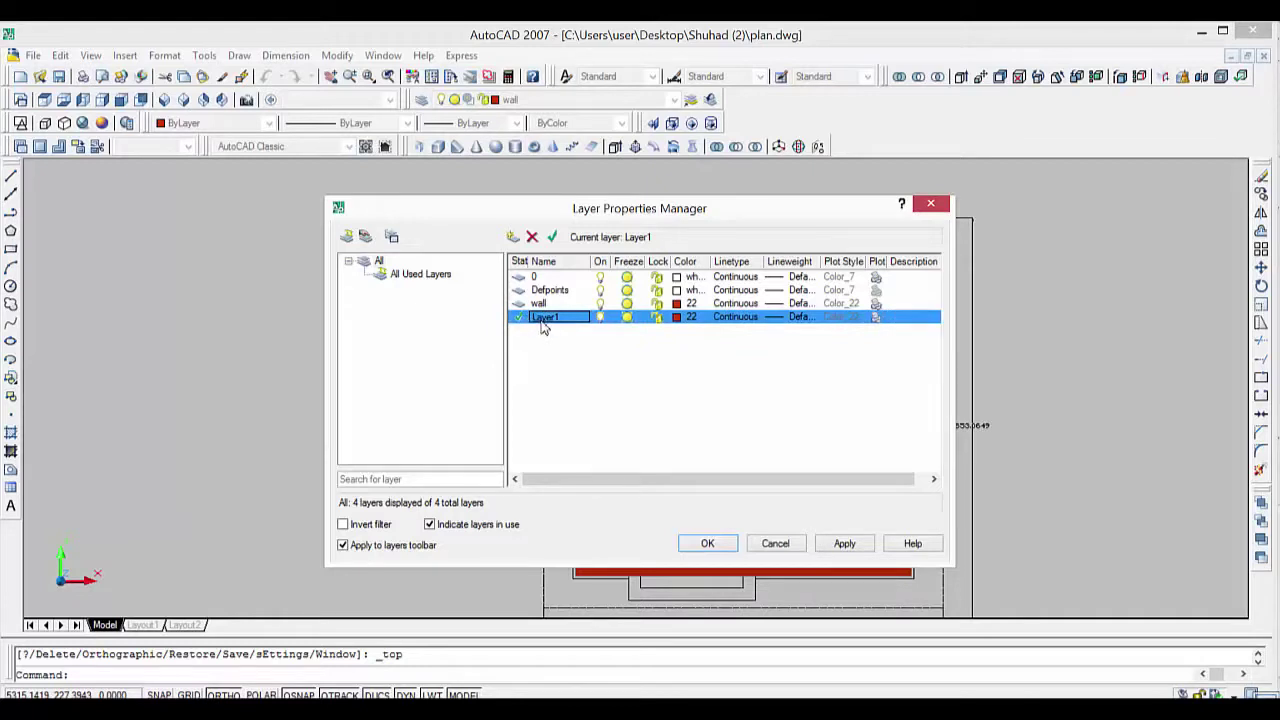
{"action": "right_click", "coordinate": [541, 320]}
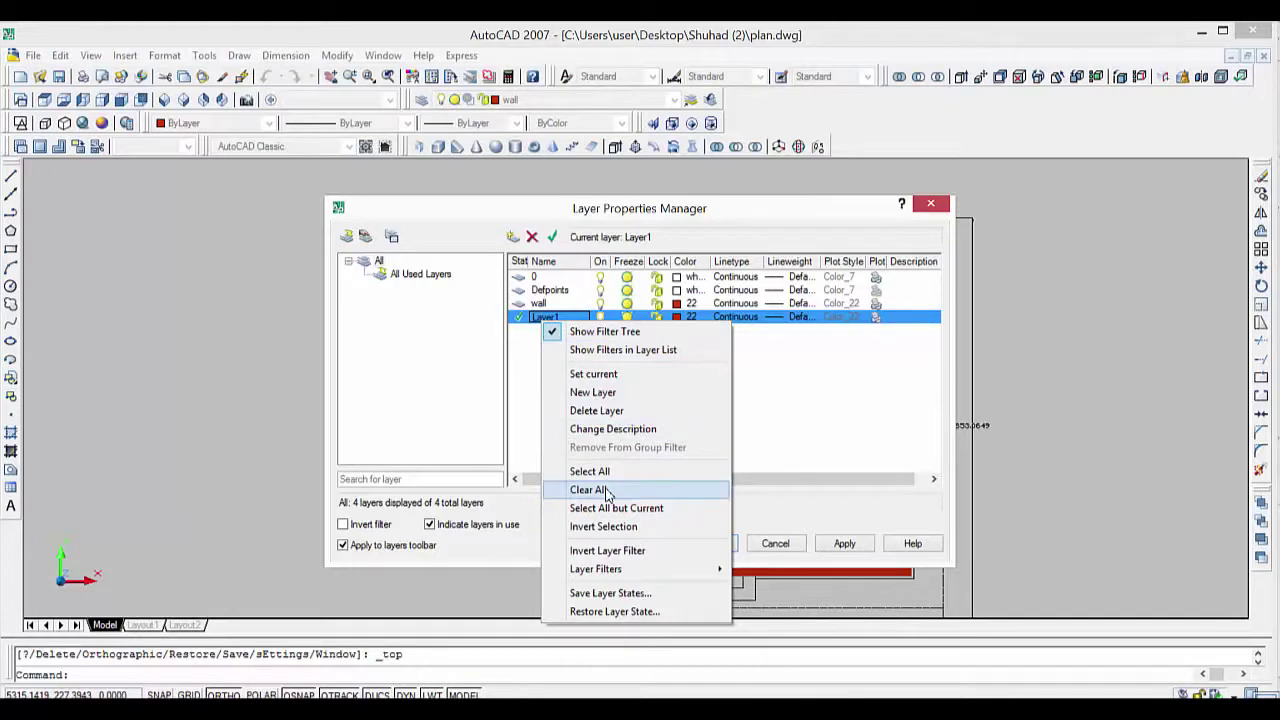
{"action": "key", "text": "Escape"}
{"action": "type", "text": "plinth"}
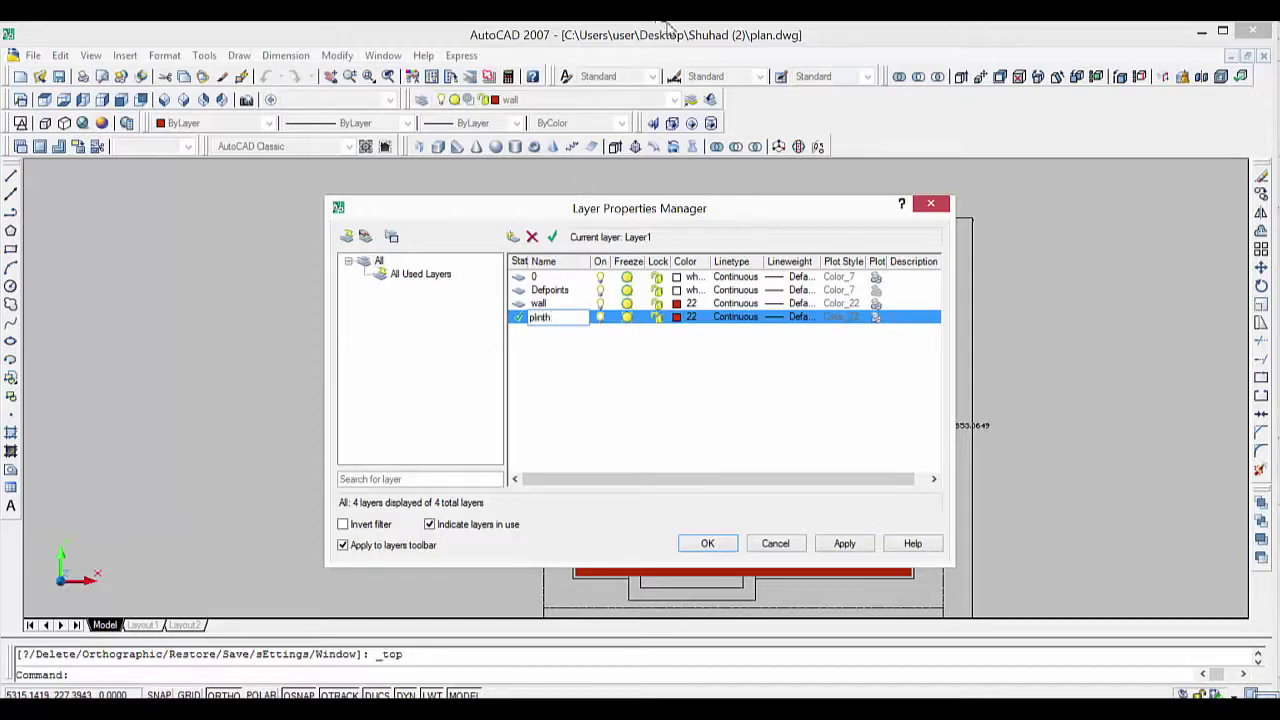
{"action": "left_click", "coordinate": [681, 318]}
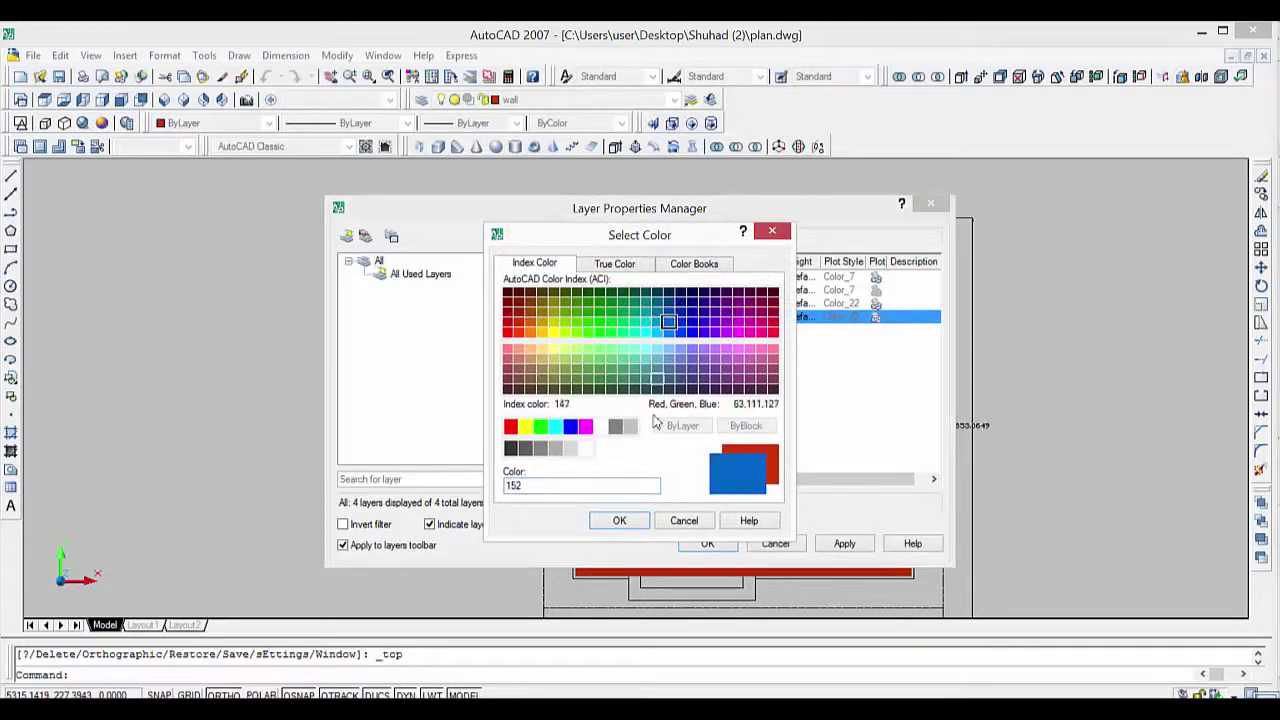
{"action": "left_click", "coordinate": [634, 525]}
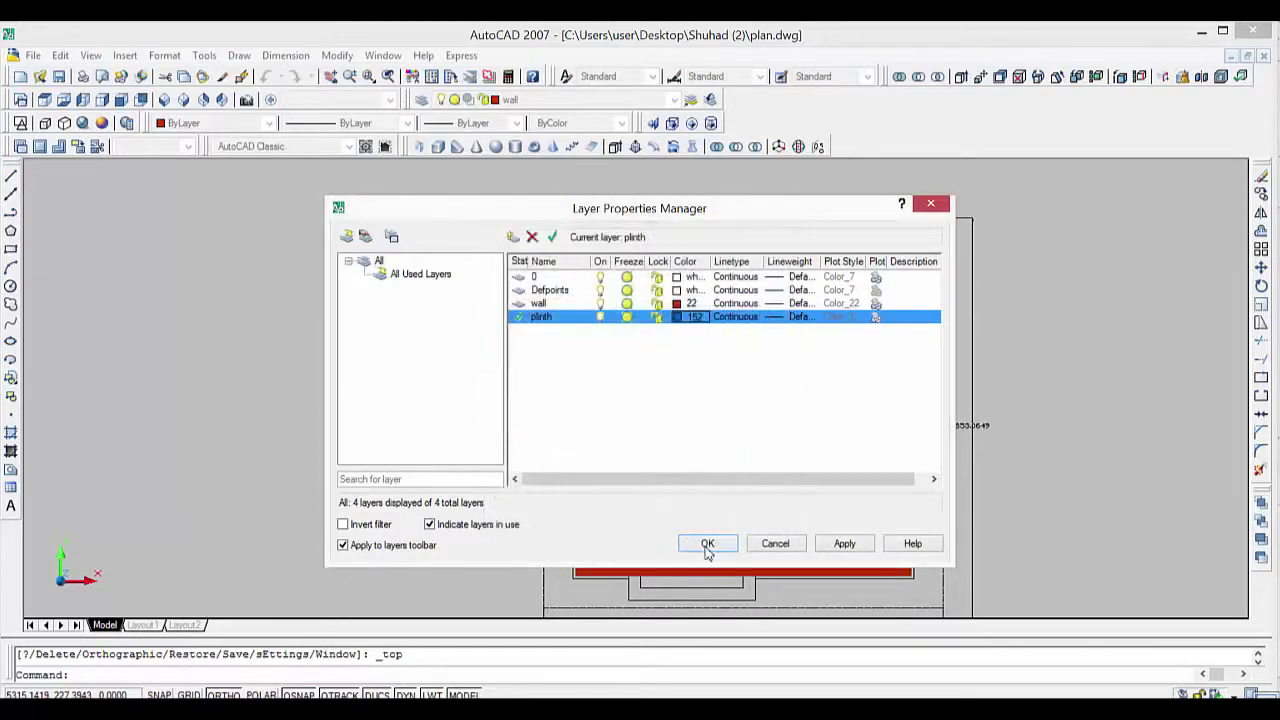
Close the layer manager with plinth current and zoom to the living room's outer wall.
{"action": "key", "text": "Return"}
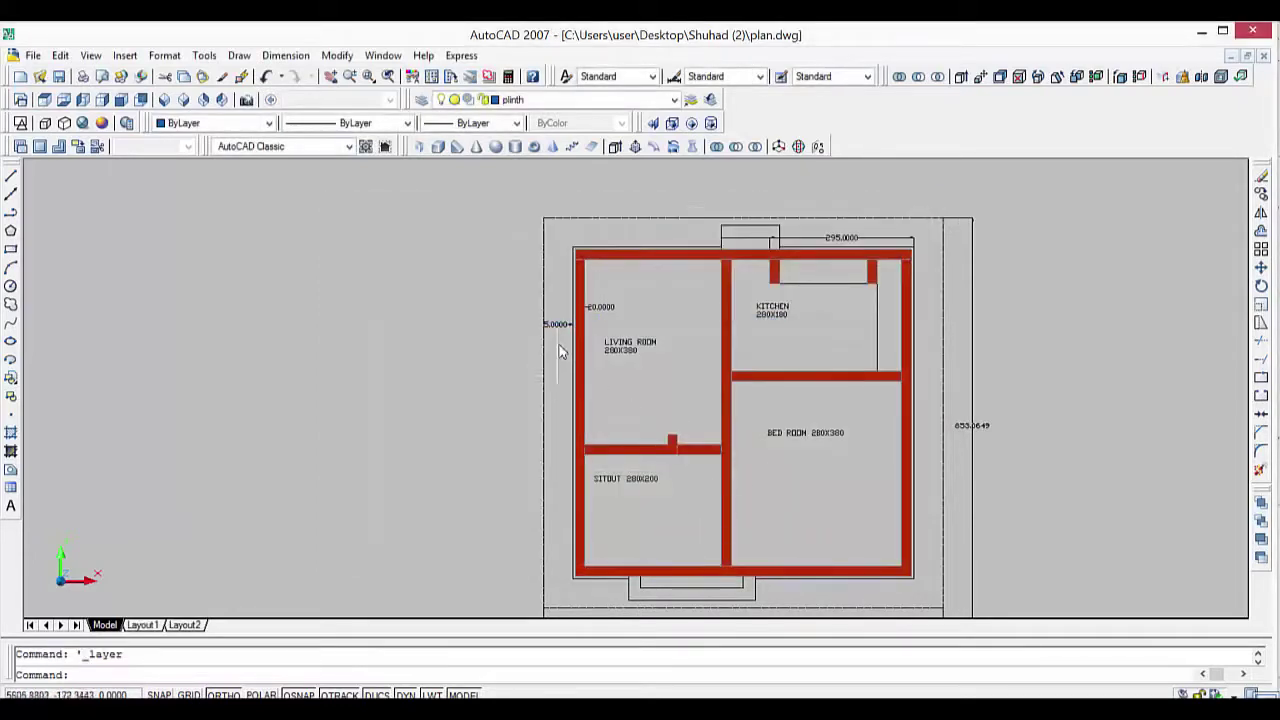
{"action": "scroll", "coordinate": [565, 320], "scroll_direction": "up", "scroll_amount": 2}
{"action": "scroll", "coordinate": [565, 310], "scroll_direction": "up", "scroll_amount": 1}
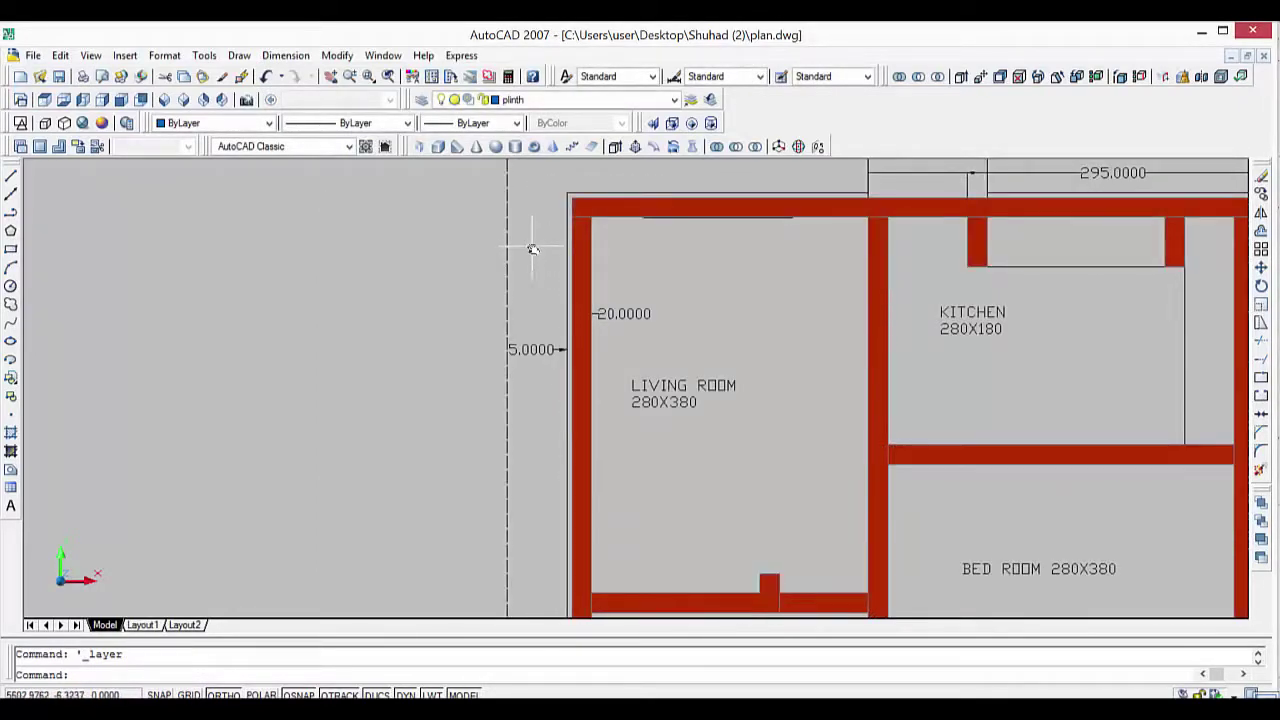
{"action": "middle_click_drag", "start_coordinate": [533, 248], "coordinate": [444, 315]}
{"action": "scroll", "coordinate": [444, 315], "scroll_direction": "up", "scroll_amount": 1}
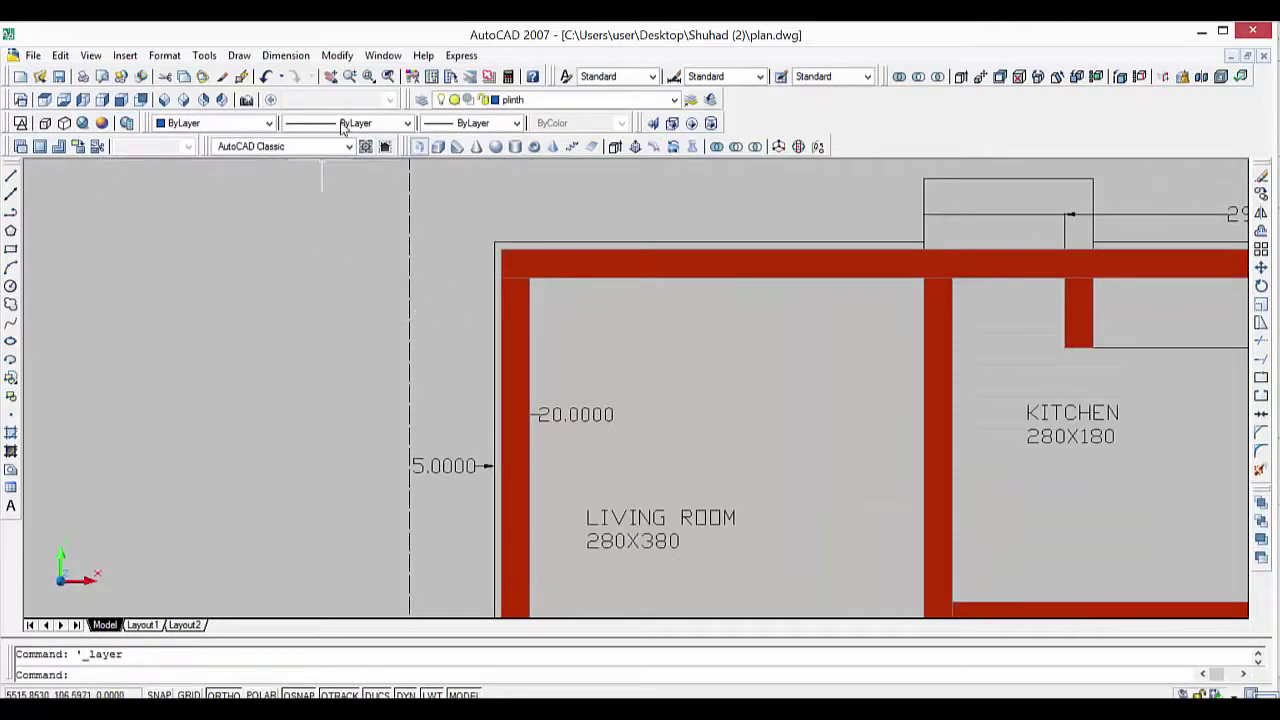
Set the polysolid height to 45 and width to 5, cancelling a trial start point.
{"action": "left_click", "coordinate": [418, 146]}
{"action": "right_click", "coordinate": [331, 290]}
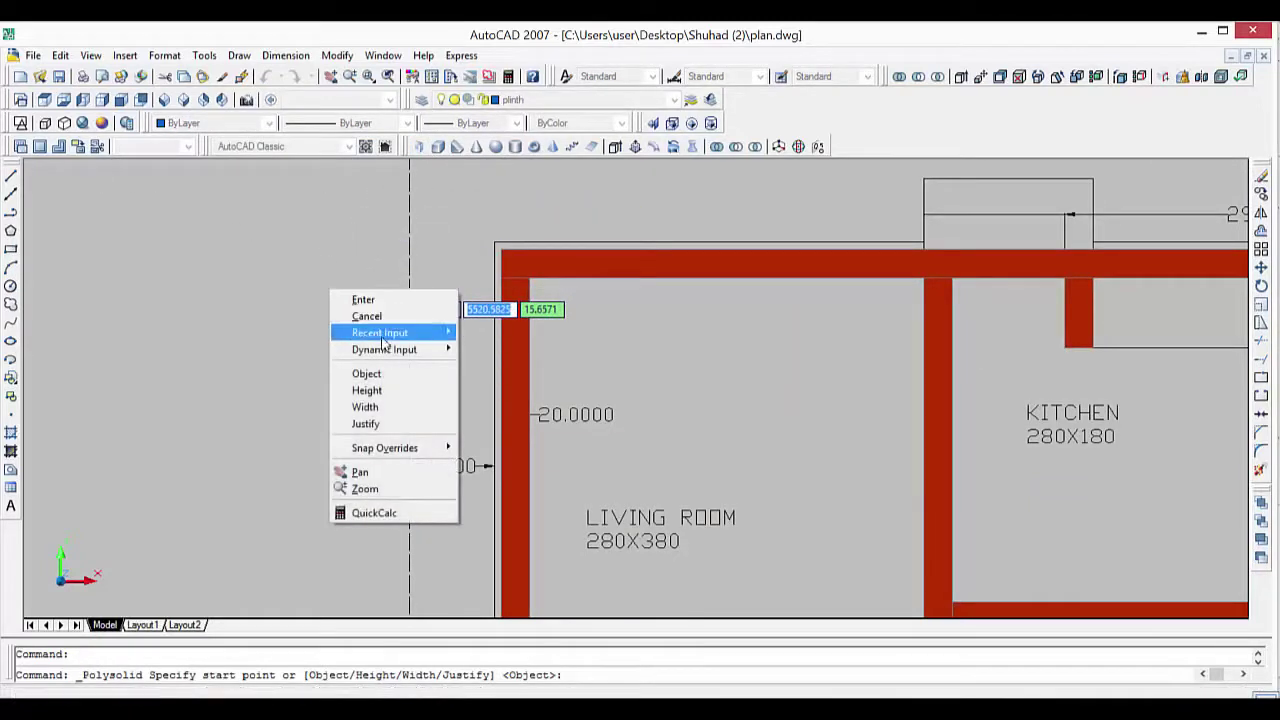
{"action": "left_click", "coordinate": [392, 390]}
{"action": "type", "text": "45"}
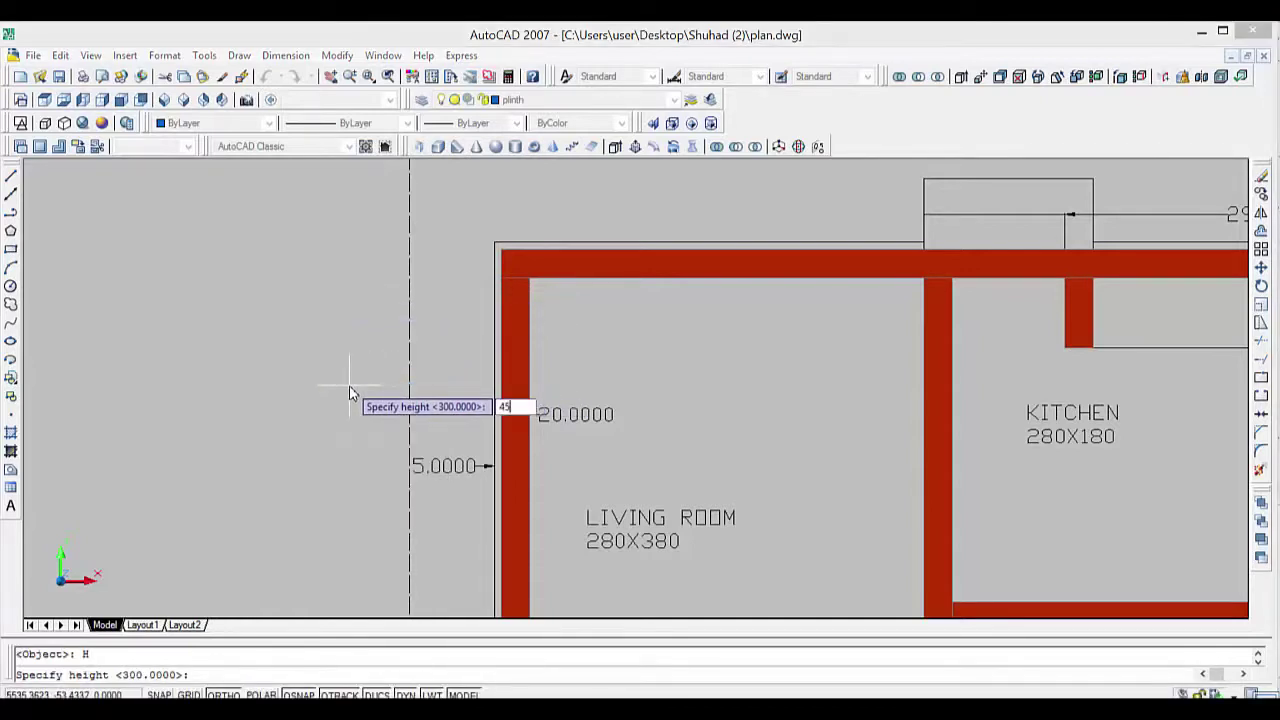
{"action": "key", "text": "Return"}
{"action": "right_click", "coordinate": [350, 390]}
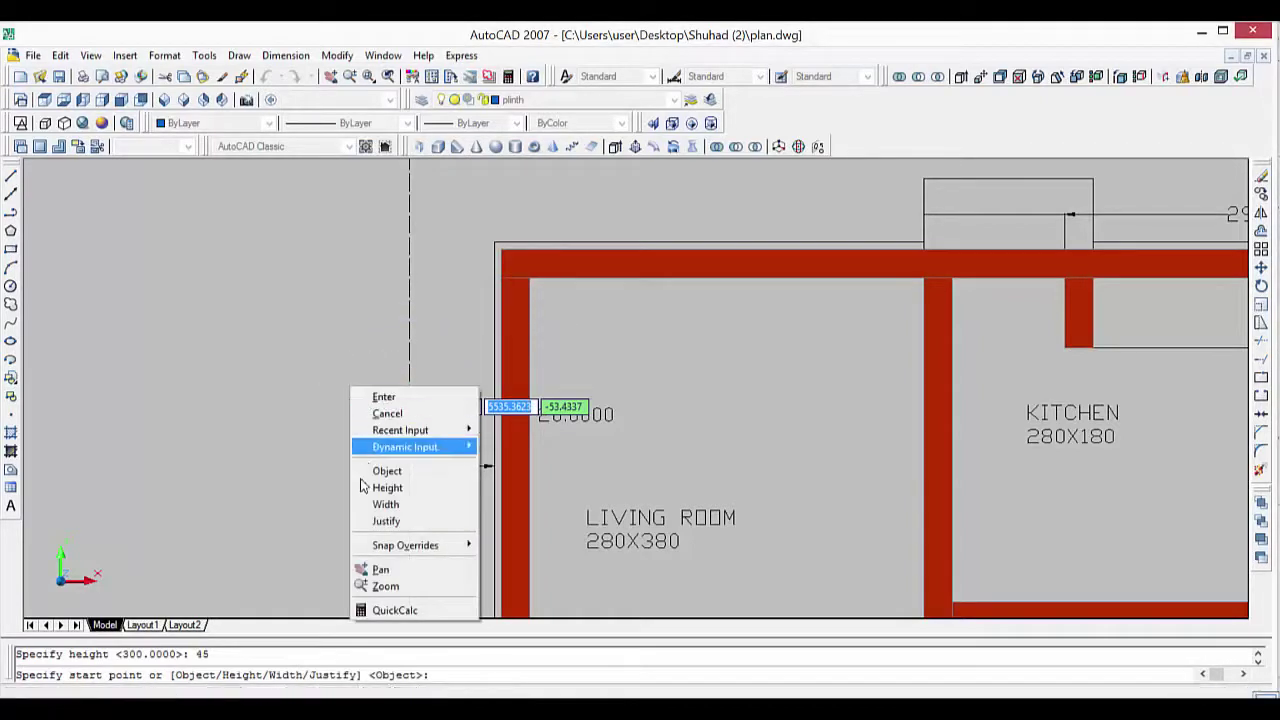
{"action": "left_click", "coordinate": [380, 504]}
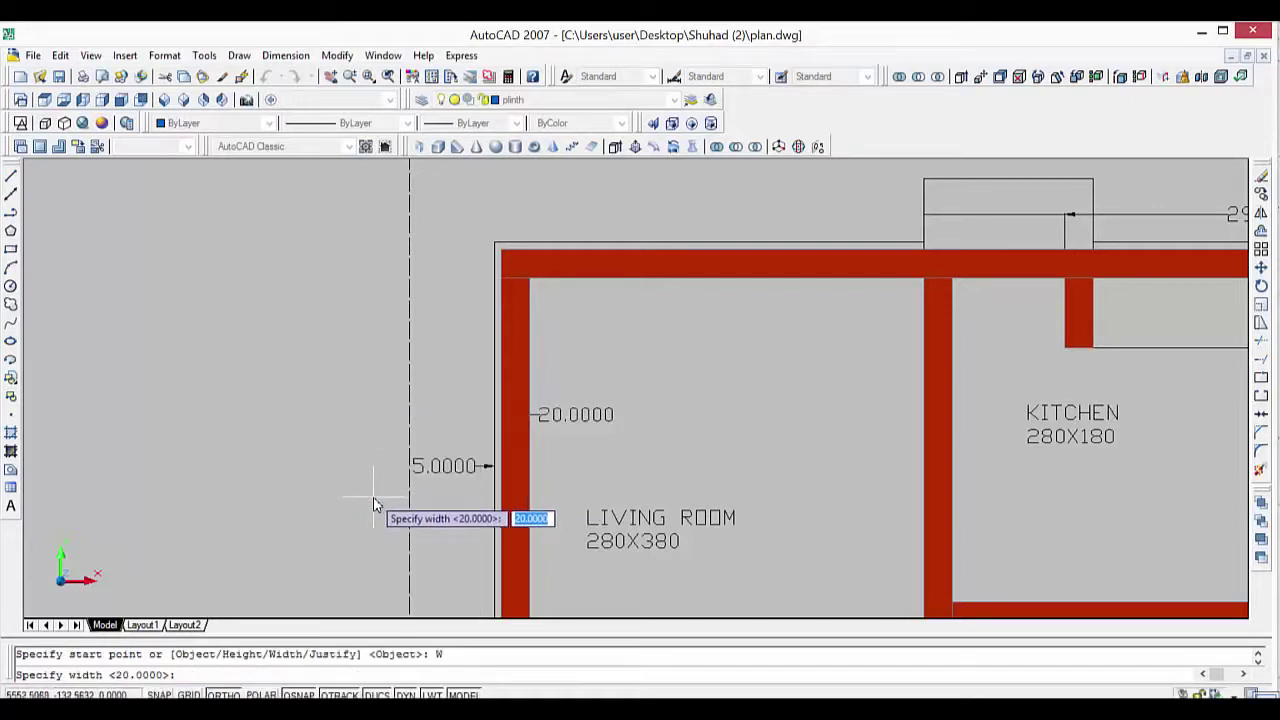
{"action": "type", "text": "5"}
{"action": "key", "text": "Return"}
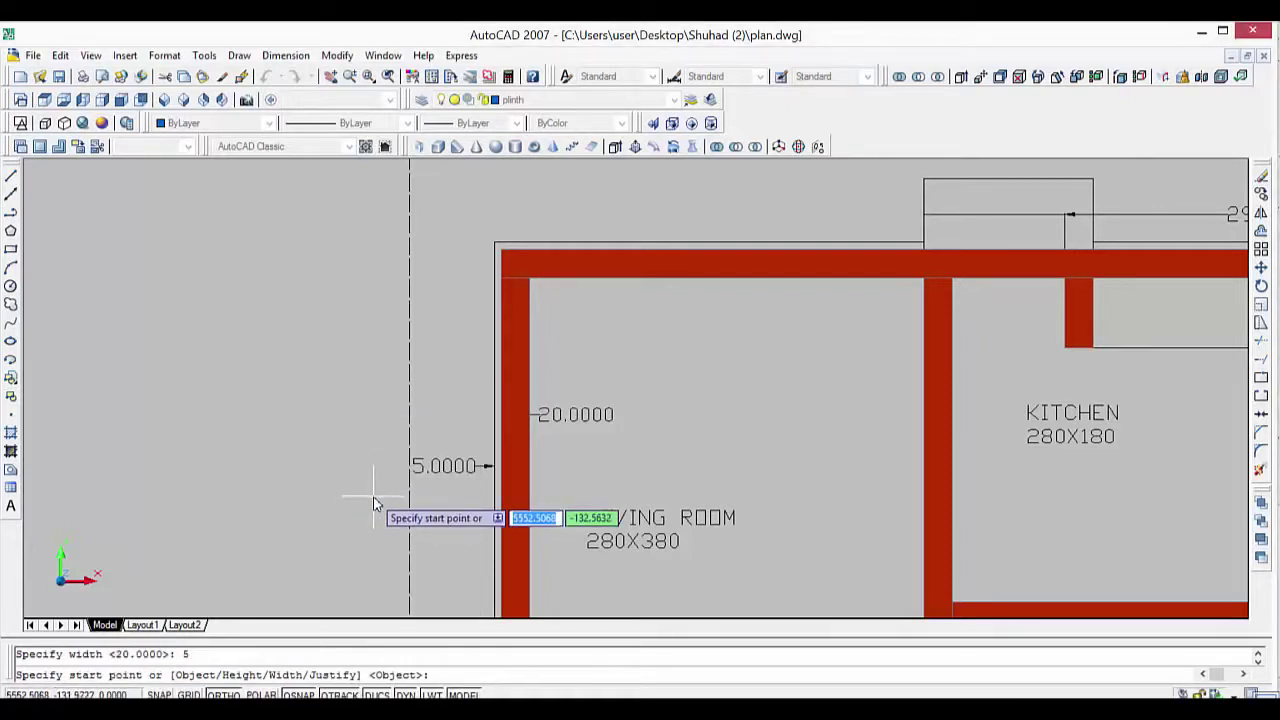
{"action": "right_click", "coordinate": [374, 500]}
{"action": "left_click", "coordinate": [254, 489]}
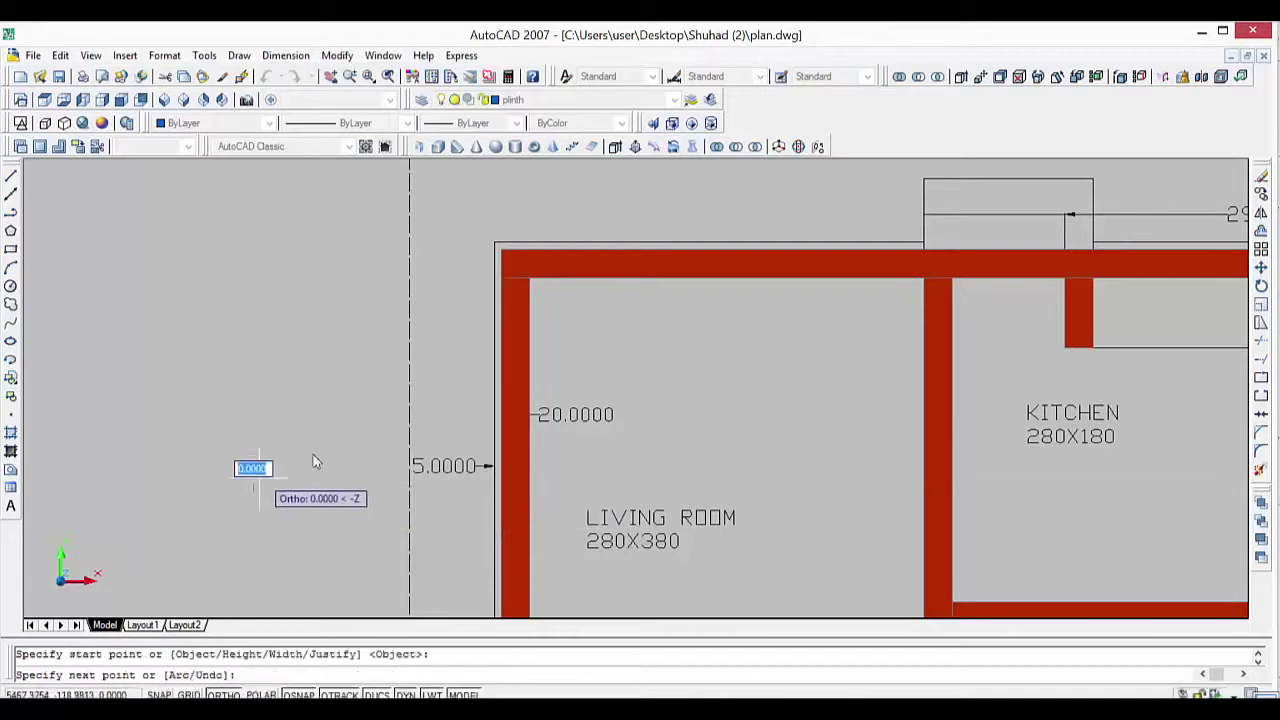
{"action": "key", "text": "Escape"}
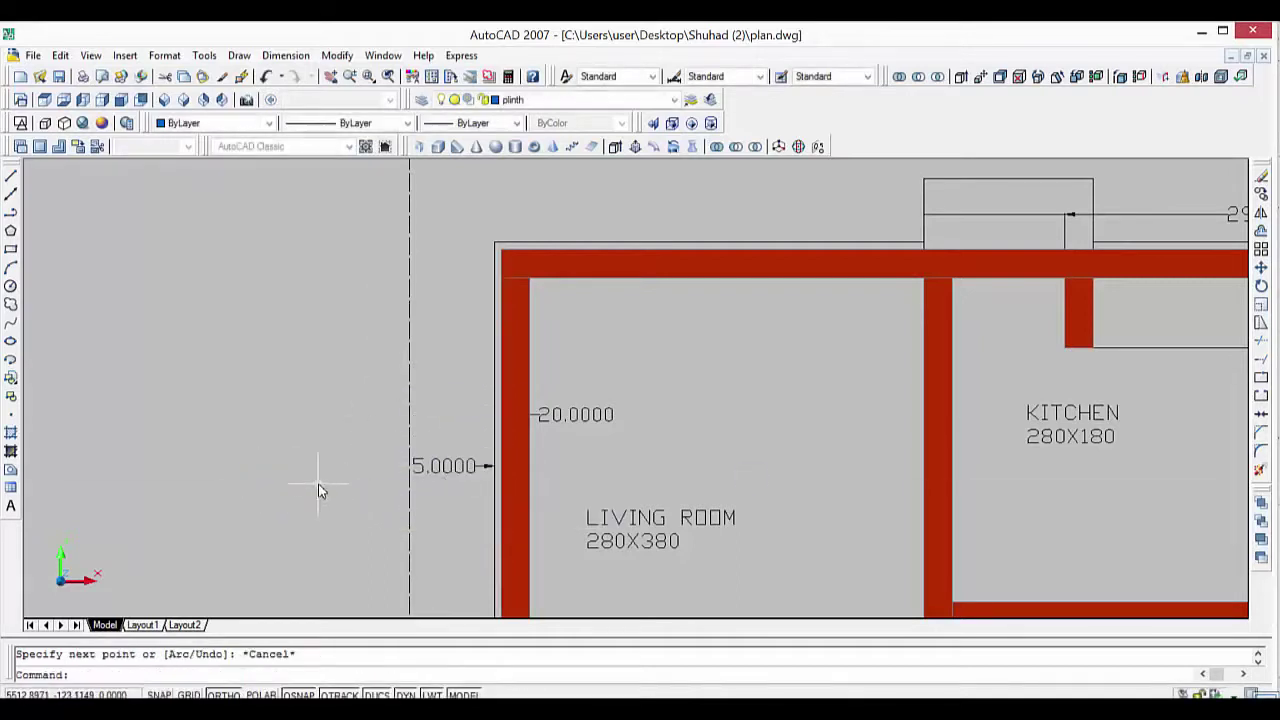
Start the blue plinth polysolid at the top-left outer wall corner.
{"action": "key", "text": "Return"}
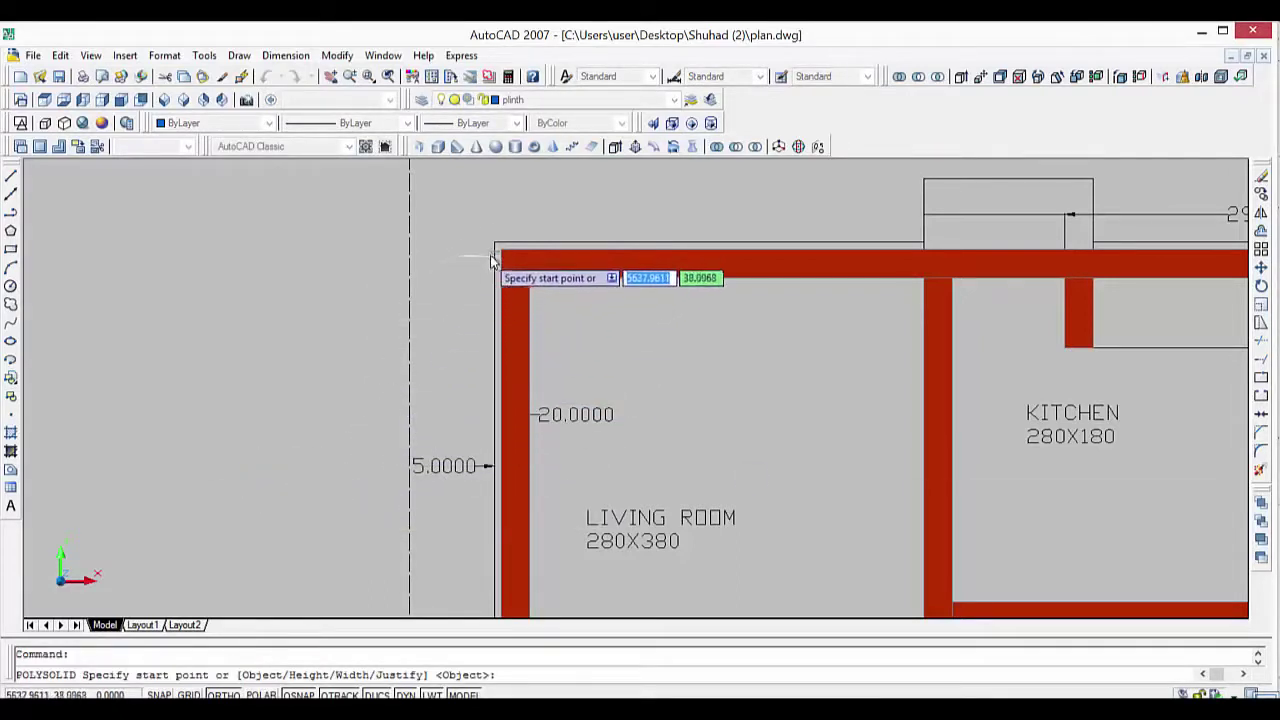
{"action": "left_click", "coordinate": [493, 246]}
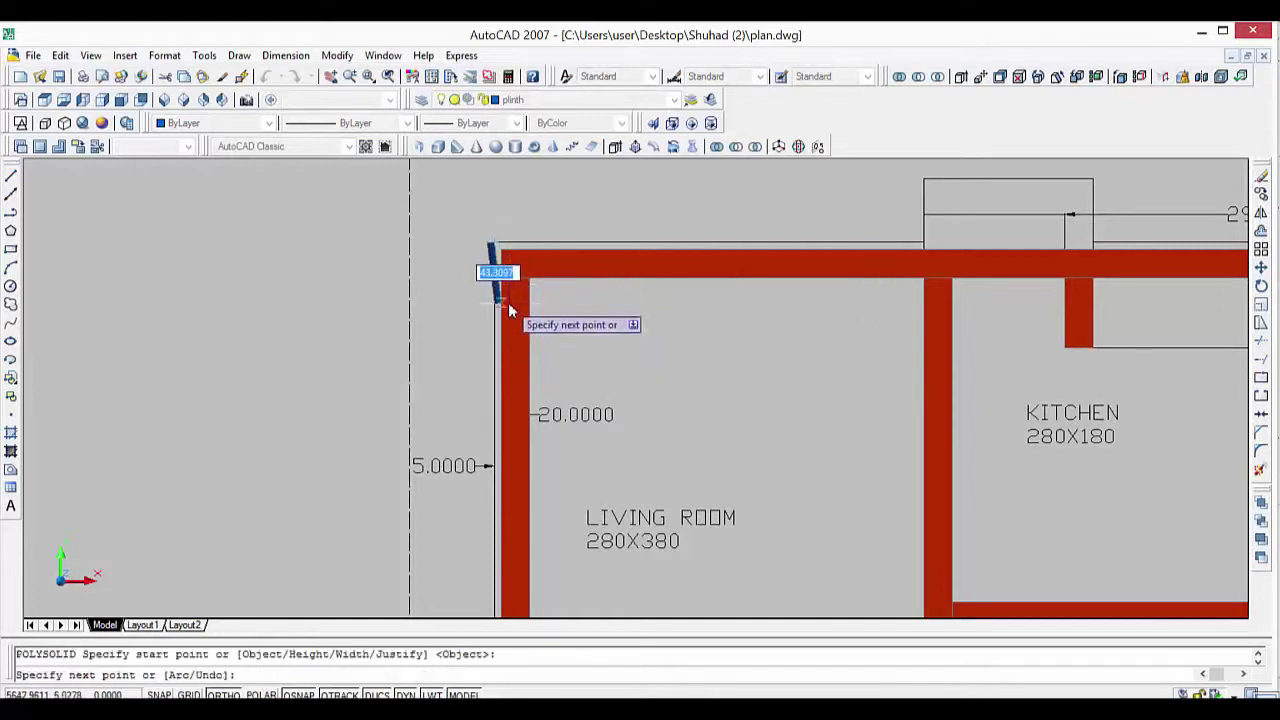
{"action": "key", "text": "Escape"}
{"action": "key", "text": "Return"}
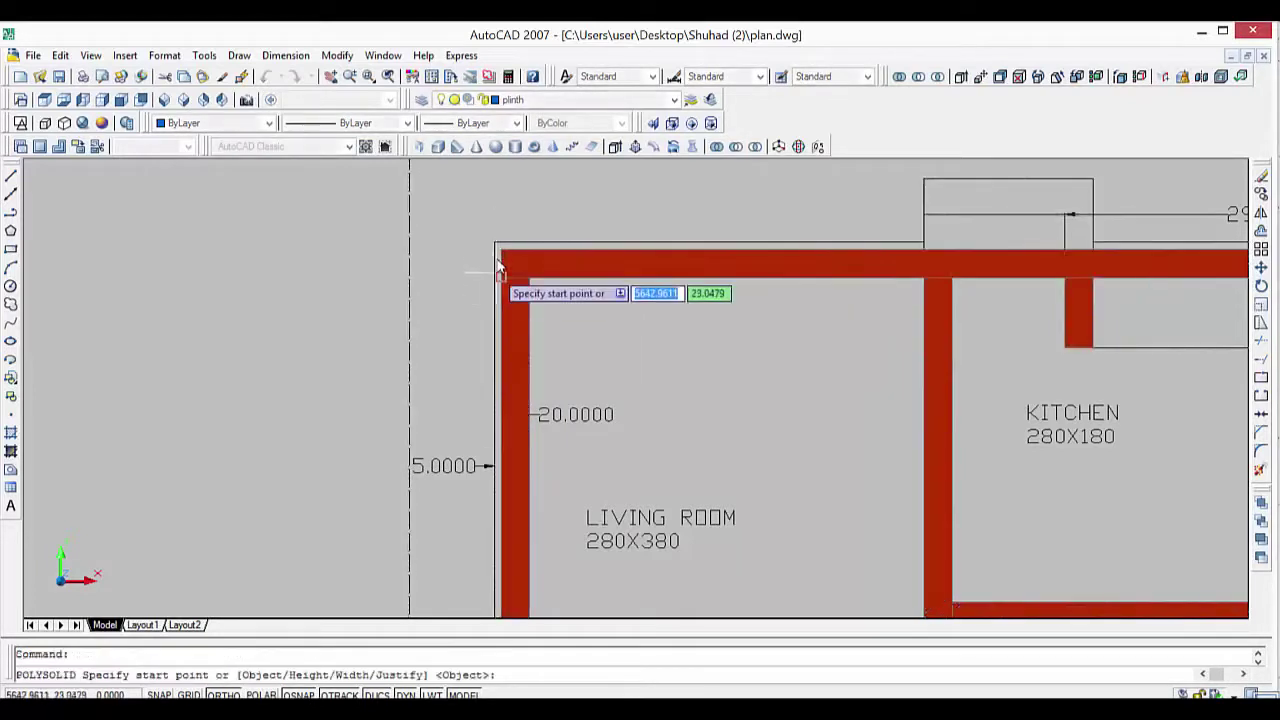
{"action": "left_click", "coordinate": [502, 262]}
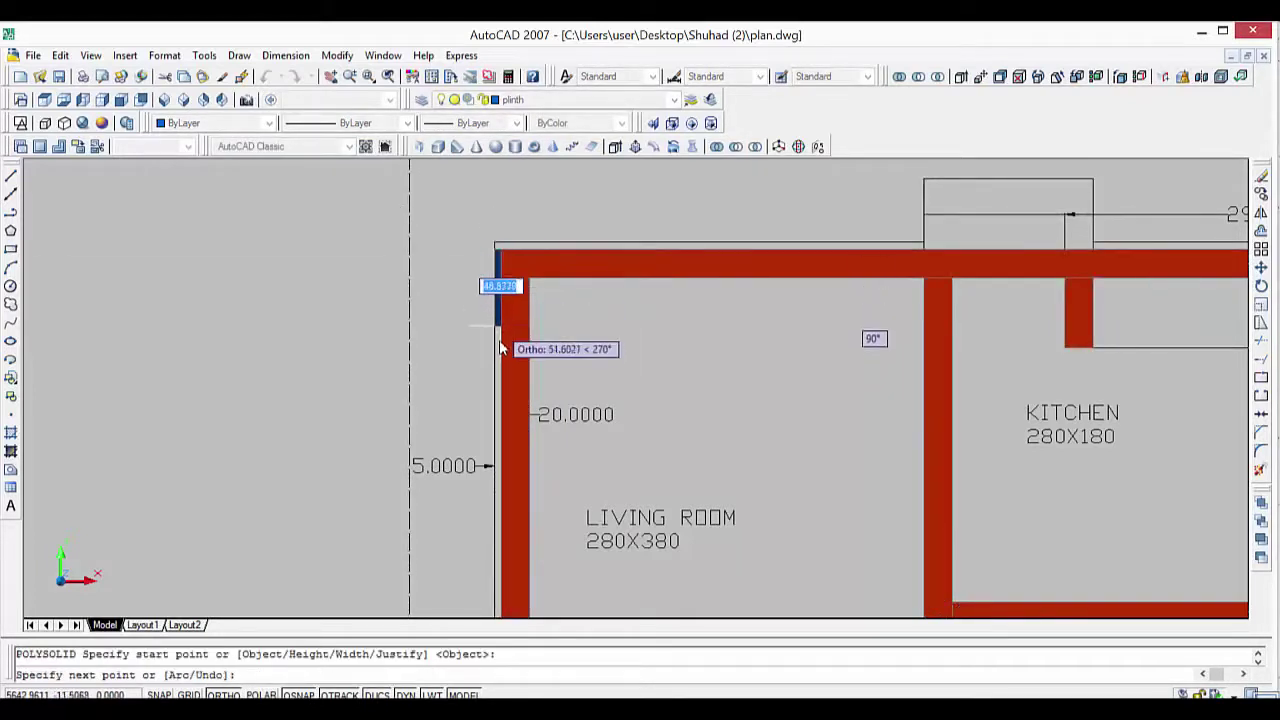
{"action": "scroll", "coordinate": [504, 403], "scroll_direction": "down", "scroll_amount": 2}
{"action": "scroll", "coordinate": [504, 403], "scroll_direction": "down", "scroll_amount": 2}
{"action": "middle_click_drag", "start_coordinate": [500, 370], "coordinate": [520, 180]}
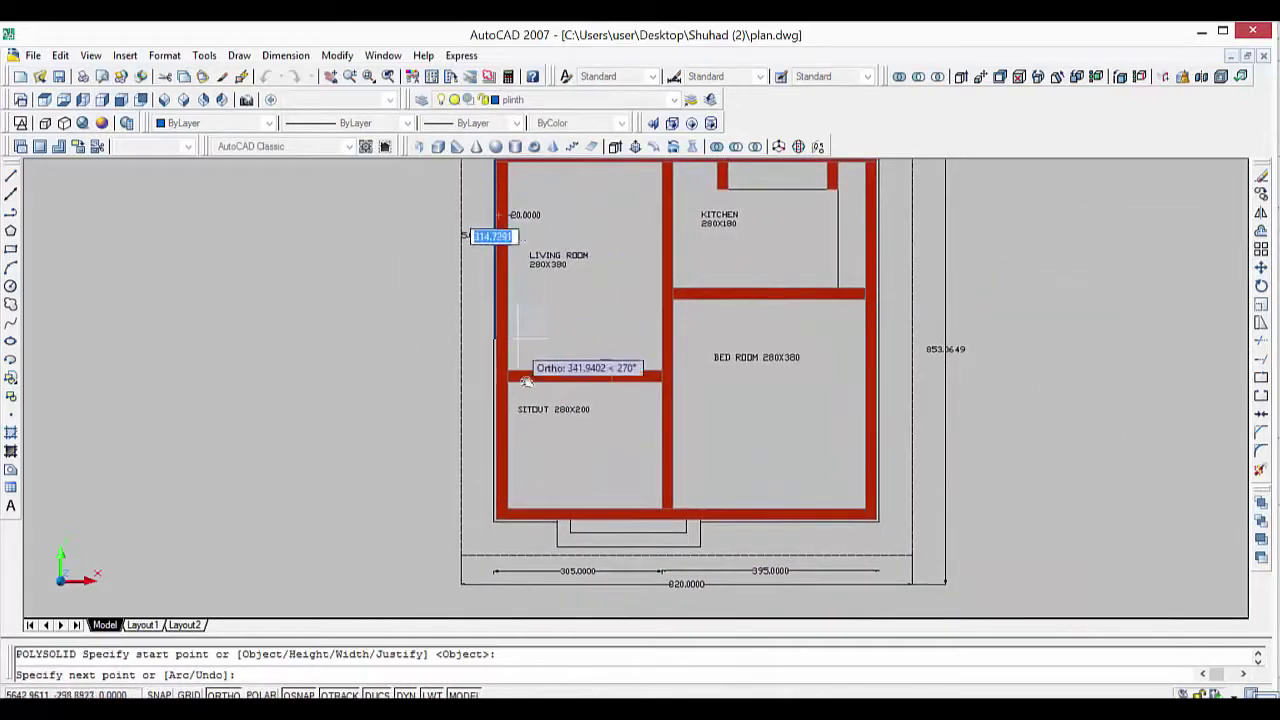
{"action": "scroll", "coordinate": [525, 533], "scroll_direction": "up", "scroll_amount": 3}
{"action": "scroll", "coordinate": [510, 525], "scroll_direction": "up", "scroll_amount": 2}
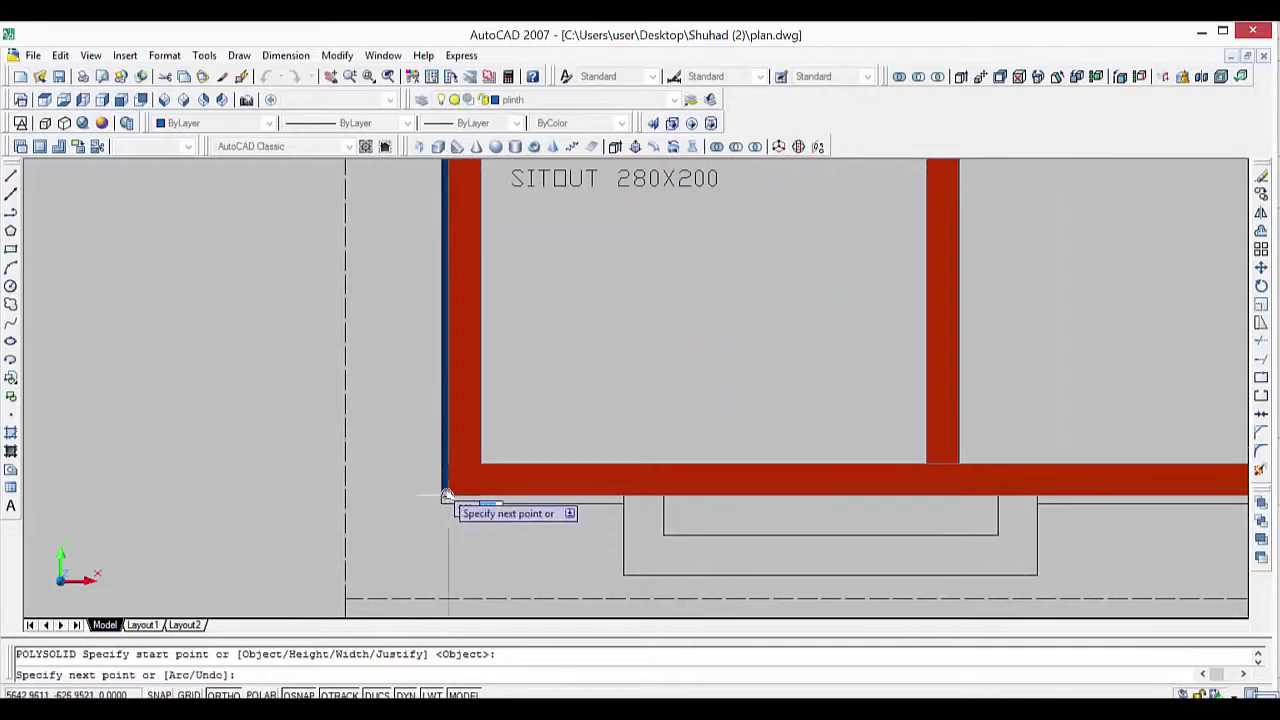
Run the plinth down the left wall, across the bottom, to the bottom-right corner.
{"action": "left_click", "coordinate": [445, 497]}
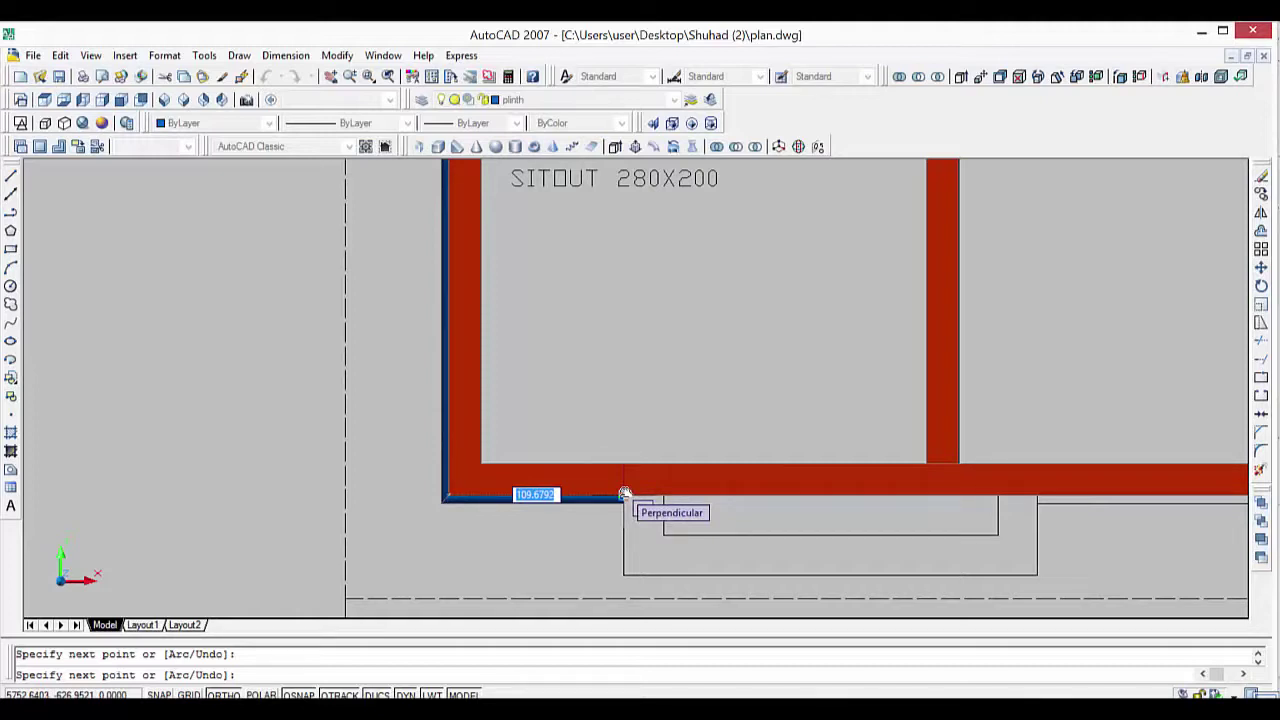
{"action": "left_click", "coordinate": [624, 494]}
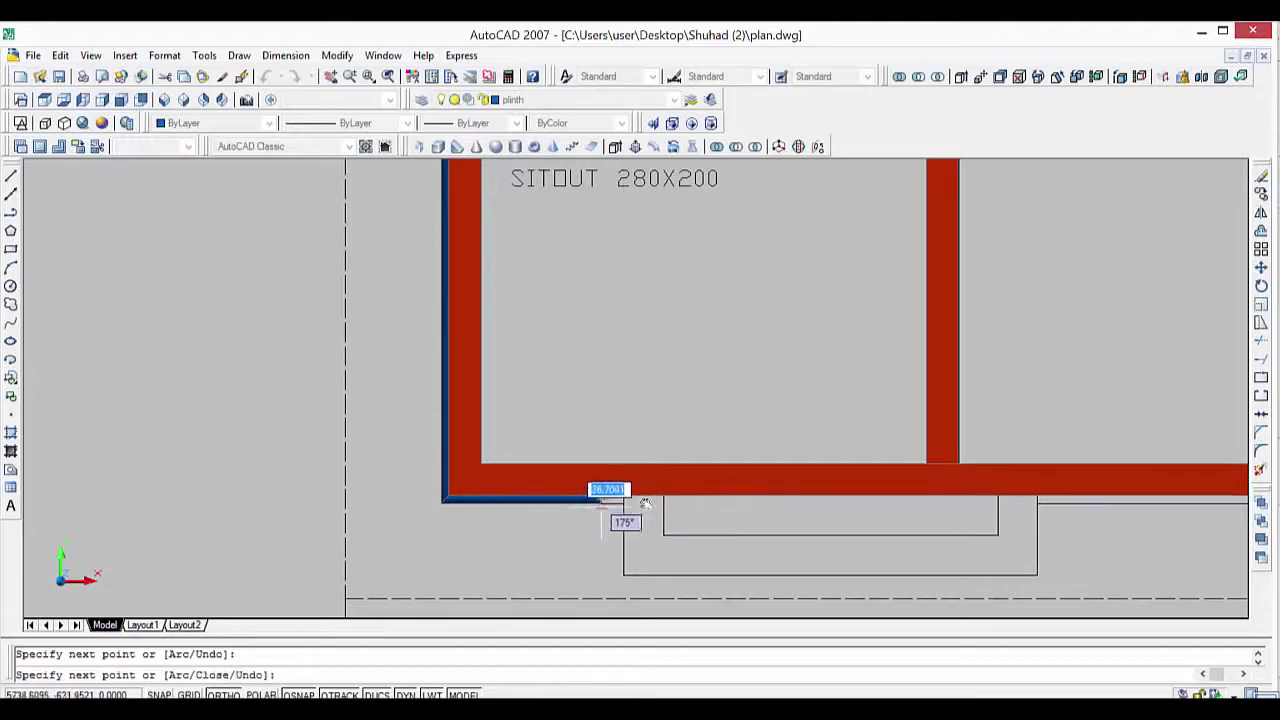
{"action": "scroll", "coordinate": [931, 503], "scroll_direction": "down", "scroll_amount": 1}
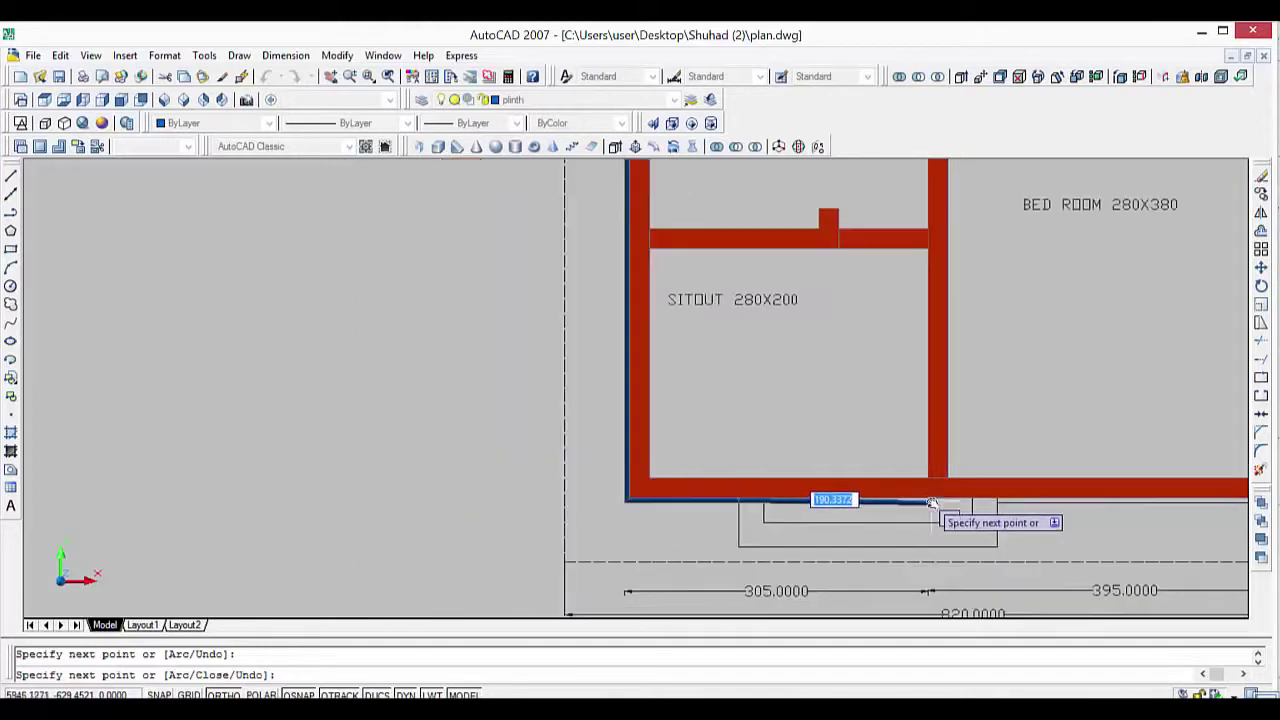
{"action": "middle_click_drag", "start_coordinate": [931, 503], "coordinate": [648, 566]}
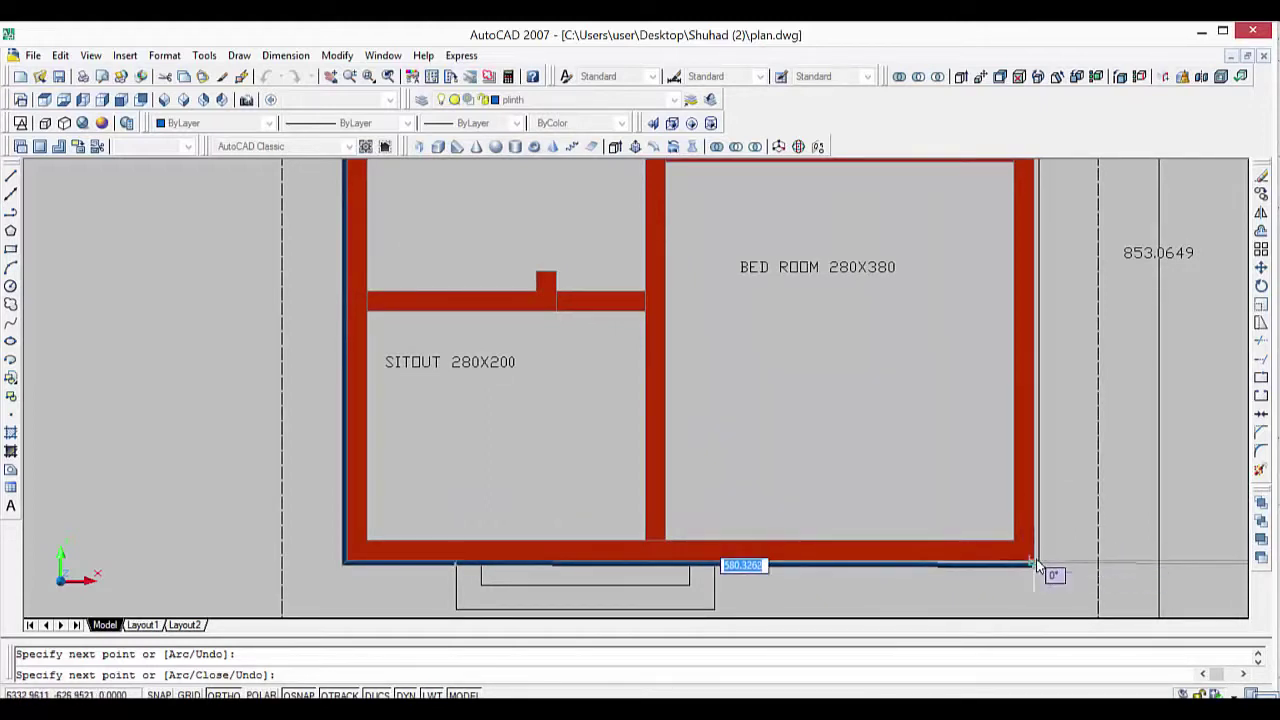
{"action": "left_click", "coordinate": [1036, 566]}
{"action": "scroll", "coordinate": [1013, 313], "scroll_direction": "down", "scroll_amount": 5}
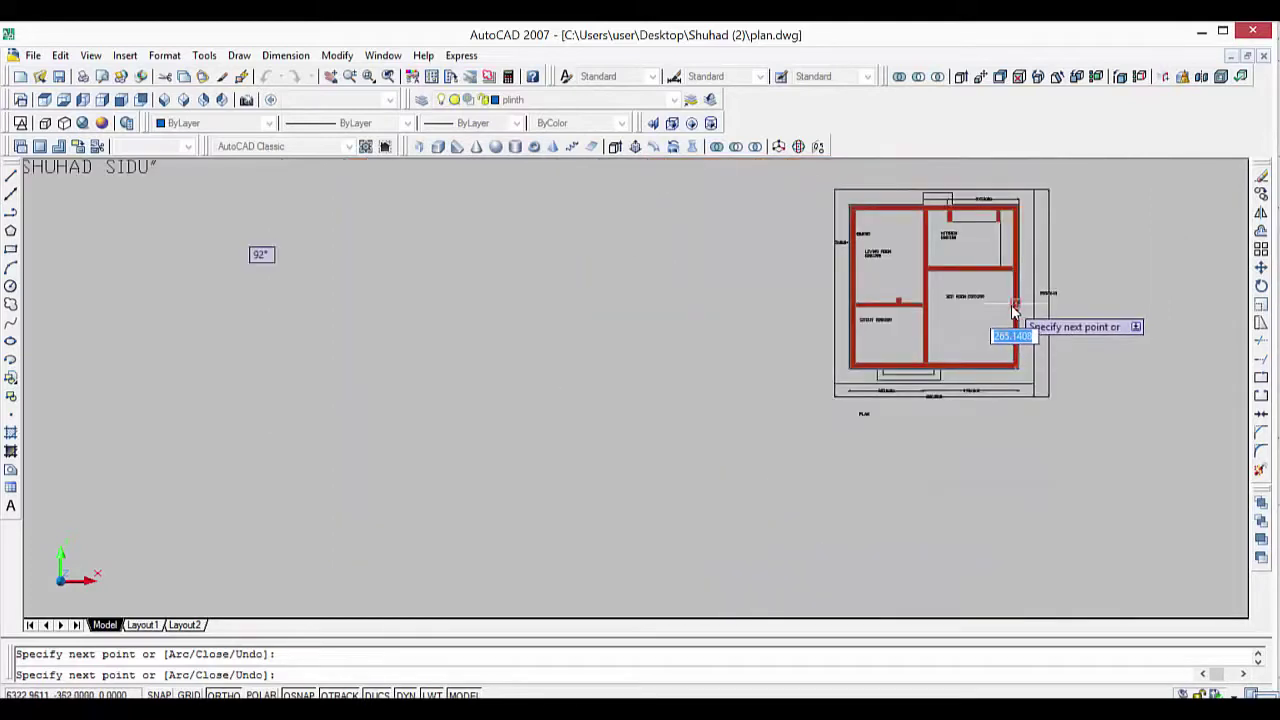
{"action": "middle_click_drag", "start_coordinate": [1011, 207], "coordinate": [965, 500]}
{"action": "scroll", "coordinate": [965, 497], "scroll_direction": "up", "scroll_amount": 2}
{"action": "scroll", "coordinate": [965, 495], "scroll_direction": "up", "scroll_amount": 3}
Try two more plinth corners along the top wall, undoing both misplaced points.
{"action": "scroll", "coordinate": [964, 495], "scroll_direction": "up", "scroll_amount": 2}
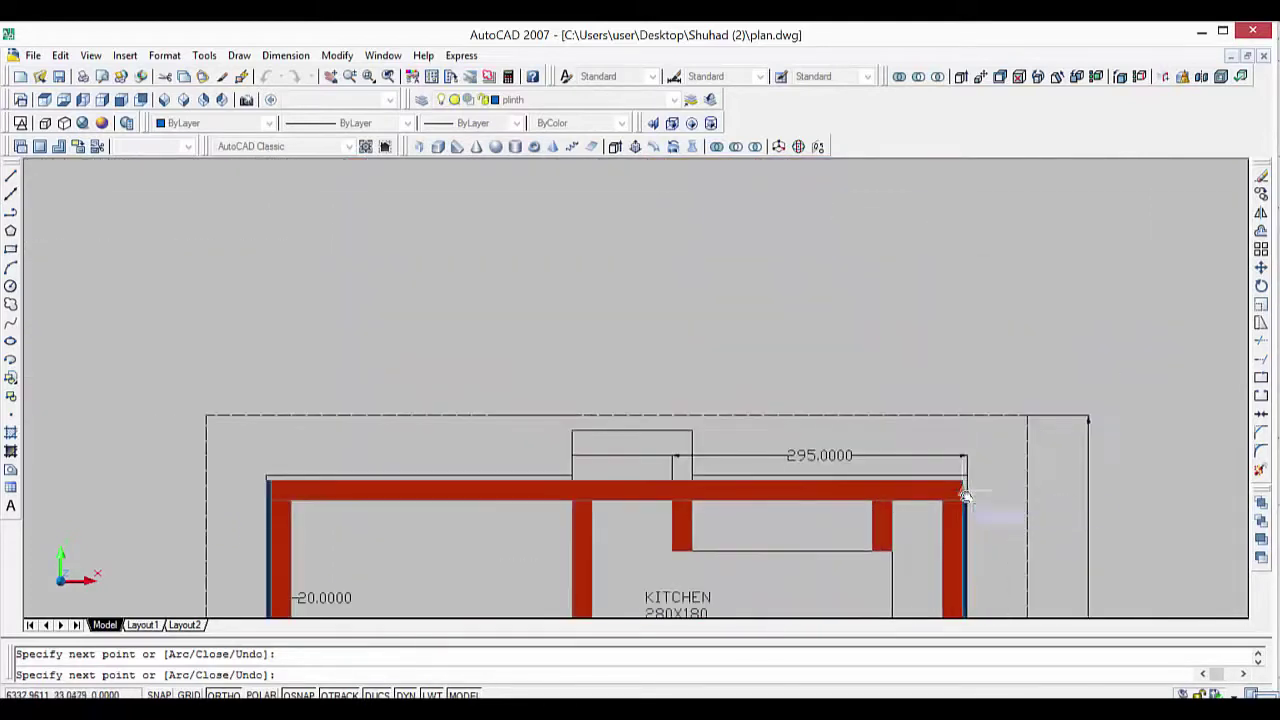
{"action": "scroll", "coordinate": [967, 498], "scroll_direction": "up", "scroll_amount": 2}
{"action": "scroll", "coordinate": [967, 500], "scroll_direction": "up", "scroll_amount": 3}
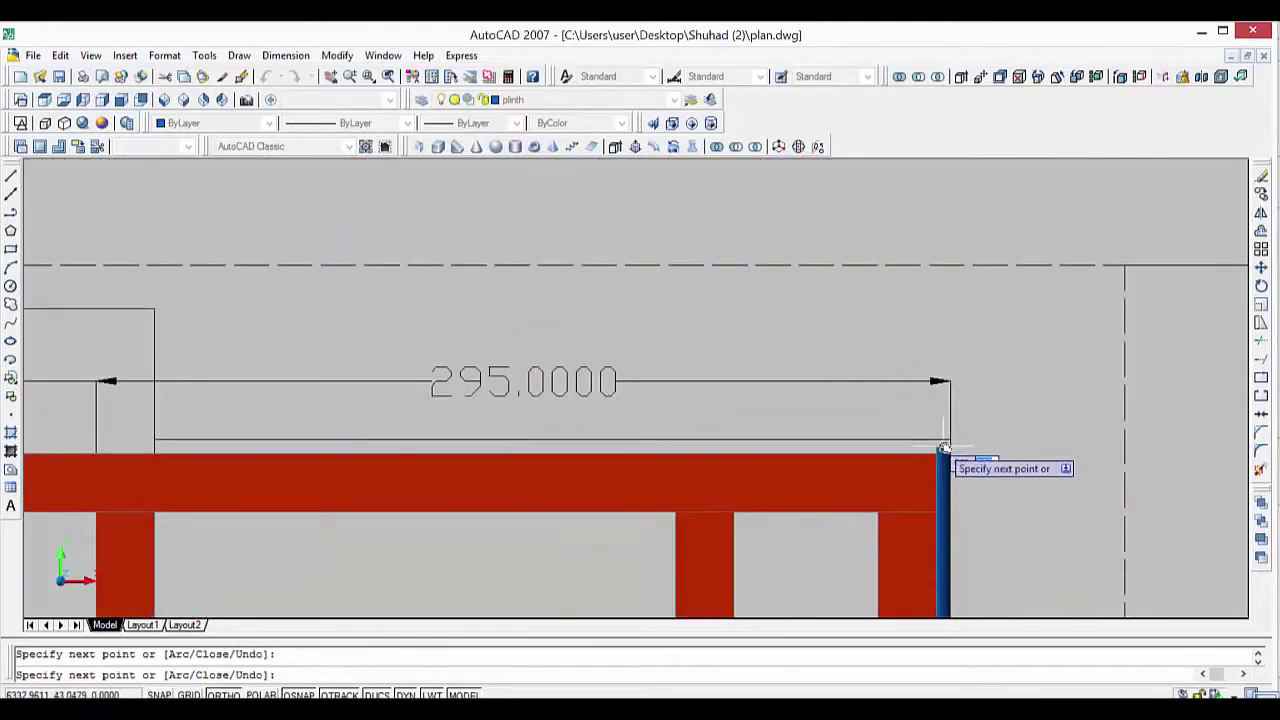
{"action": "scroll", "coordinate": [946, 446], "scroll_direction": "up", "scroll_amount": 2}
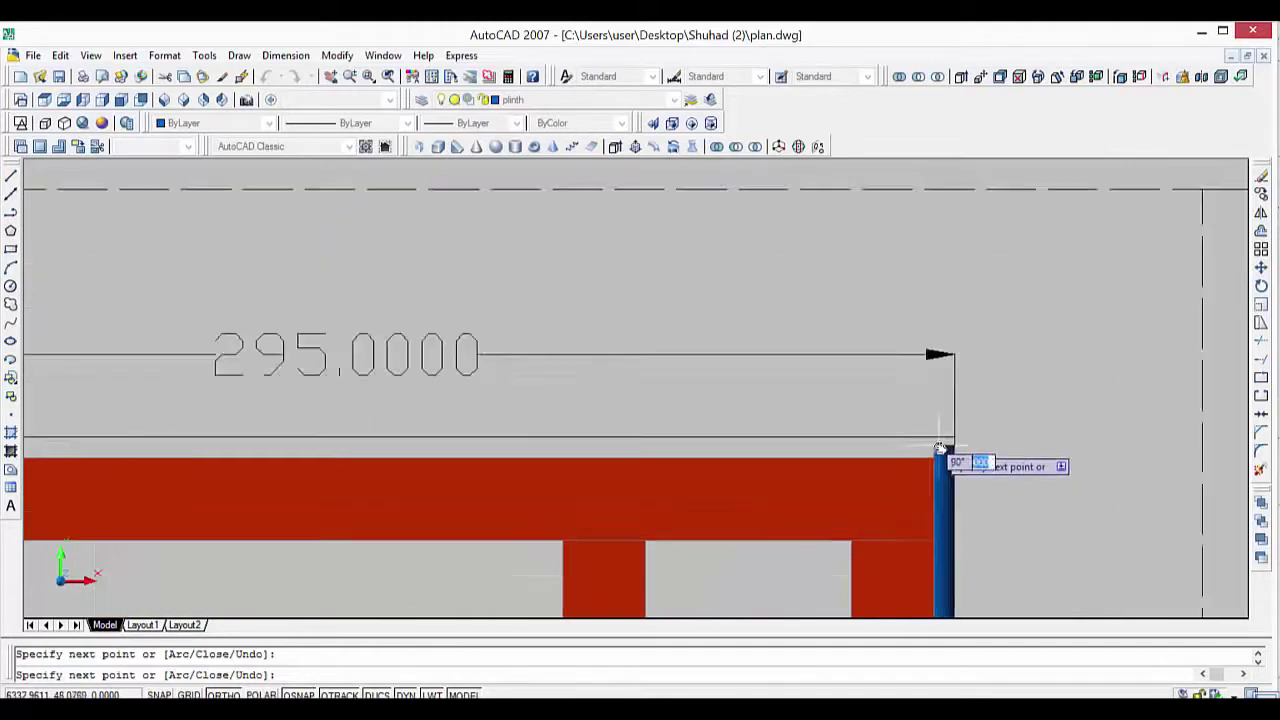
{"action": "scroll", "coordinate": [948, 450], "scroll_direction": "up", "scroll_amount": 3}
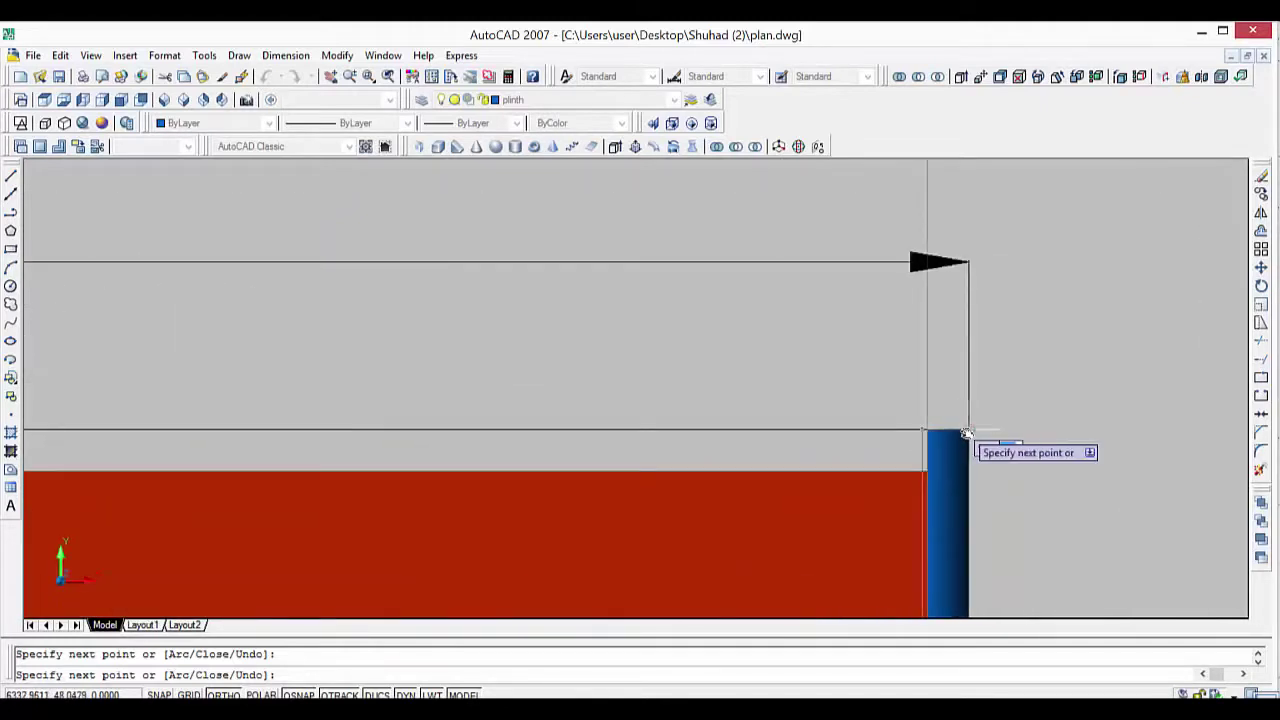
{"action": "left_click", "coordinate": [989, 409]}
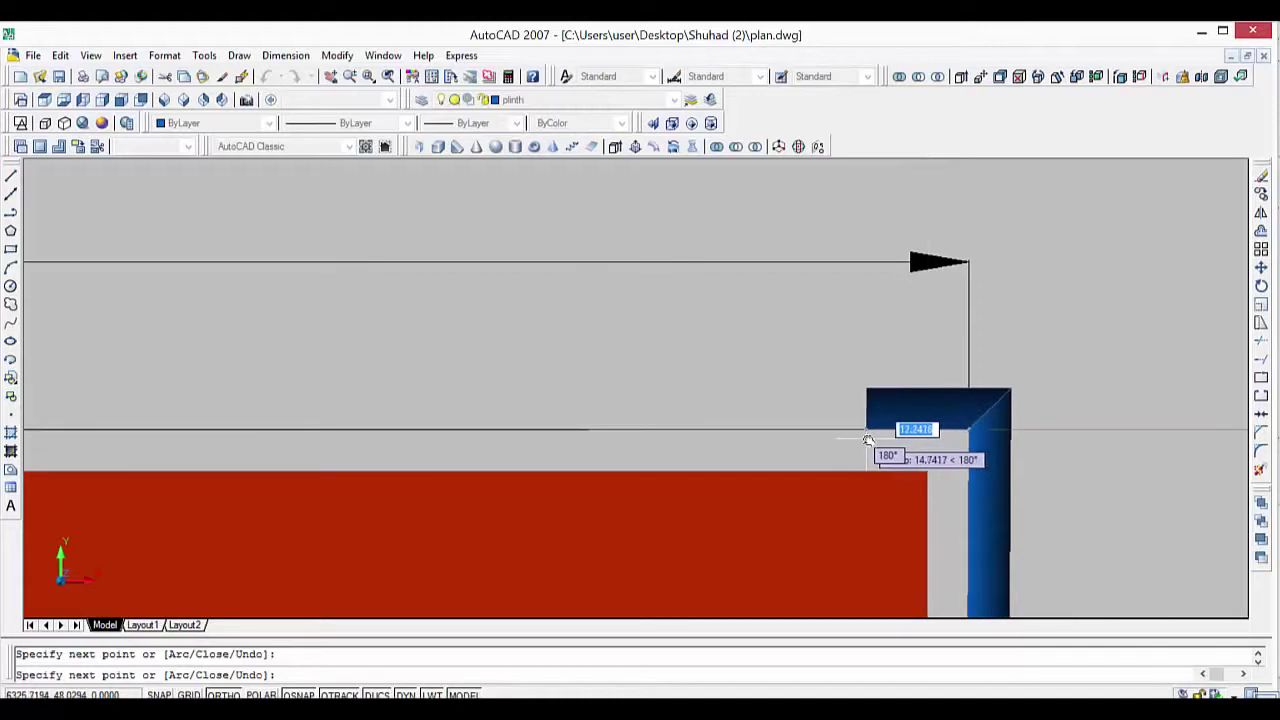
{"action": "key", "text": "ctrl+z"}
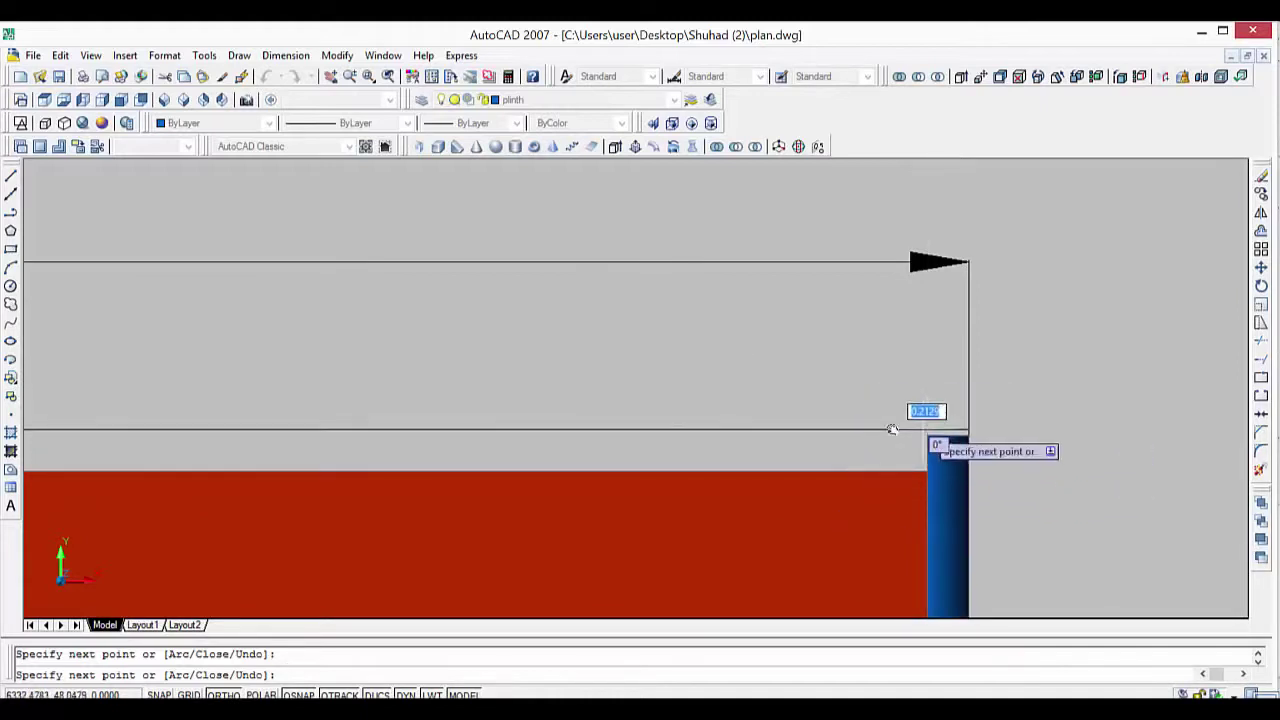
{"action": "left_click", "coordinate": [929, 409]}
{"action": "key", "text": "ctrl+z"}
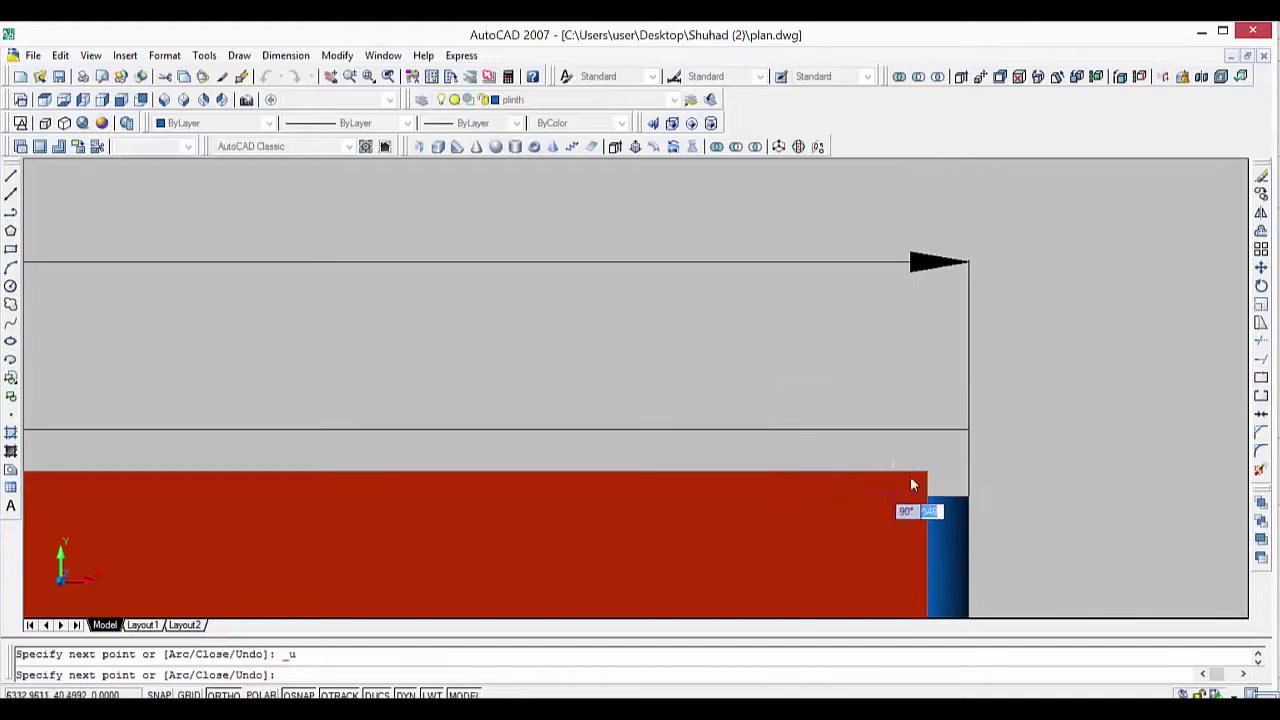
{"action": "scroll", "coordinate": [920, 456], "scroll_direction": "up", "scroll_amount": 2}
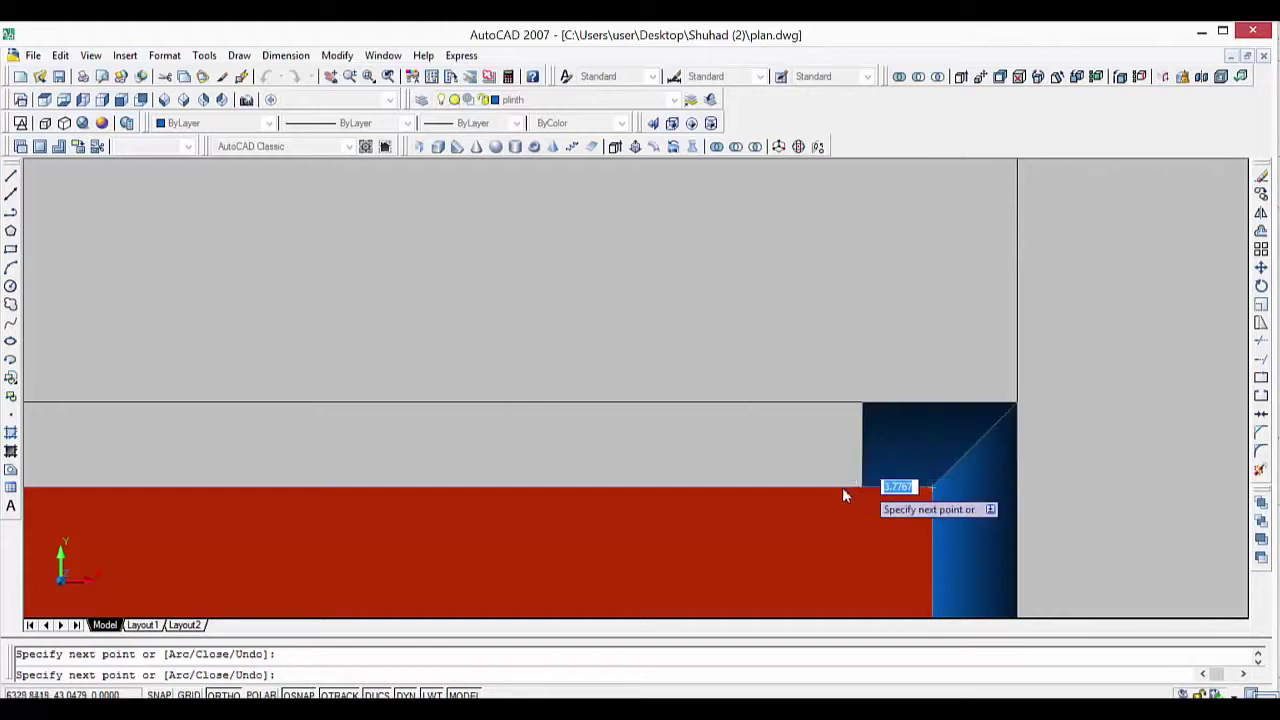
Run the plinth to the top-left wall corner and end that polysolid.
{"action": "scroll", "coordinate": [680, 495], "scroll_direction": "down", "scroll_amount": 5}
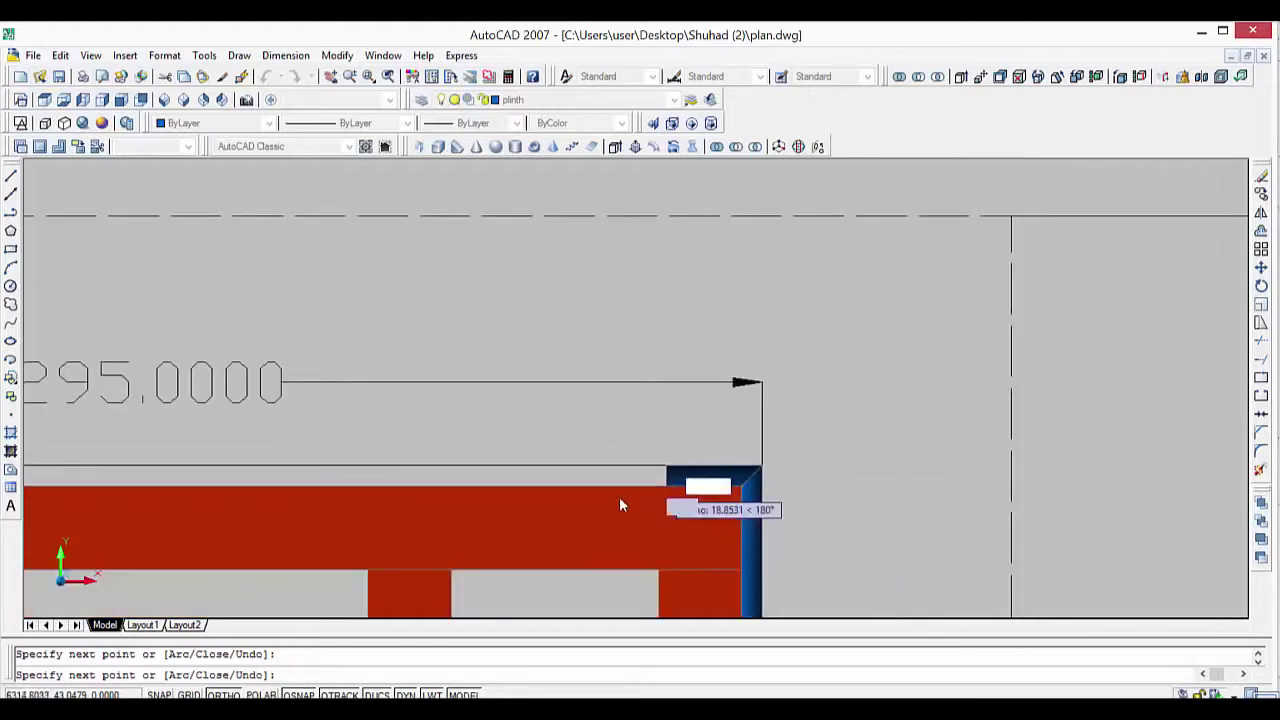
{"action": "scroll", "coordinate": [619, 496], "scroll_direction": "down", "scroll_amount": 3}
{"action": "scroll", "coordinate": [560, 496], "scroll_direction": "down", "scroll_amount": 2}
{"action": "middle_click_drag", "start_coordinate": [448, 408], "coordinate": [968, 412]}
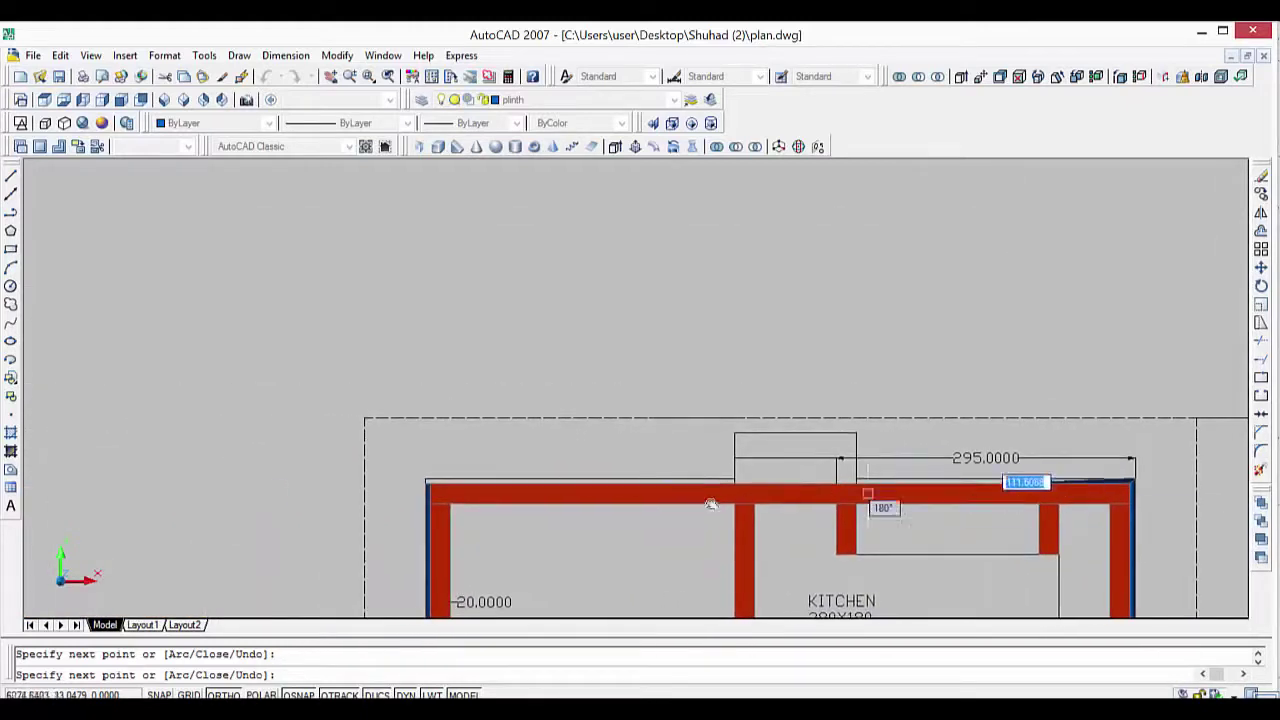
{"action": "scroll", "coordinate": [420, 520], "scroll_direction": "up", "scroll_amount": 3}
{"action": "scroll", "coordinate": [420, 520], "scroll_direction": "up", "scroll_amount": 1}
{"action": "scroll", "coordinate": [443, 449], "scroll_direction": "up", "scroll_amount": 2}
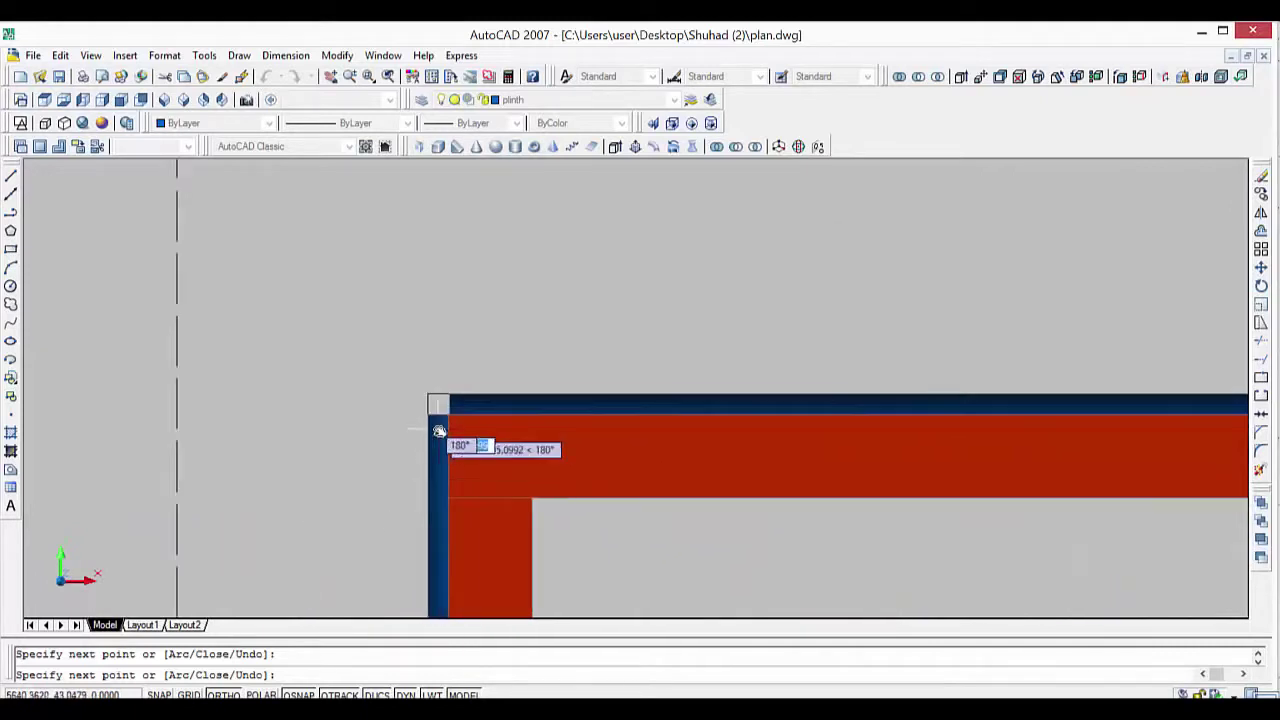
{"action": "scroll", "coordinate": [437, 429], "scroll_direction": "up", "scroll_amount": 2}
{"action": "scroll", "coordinate": [437, 414], "scroll_direction": "up", "scroll_amount": 2}
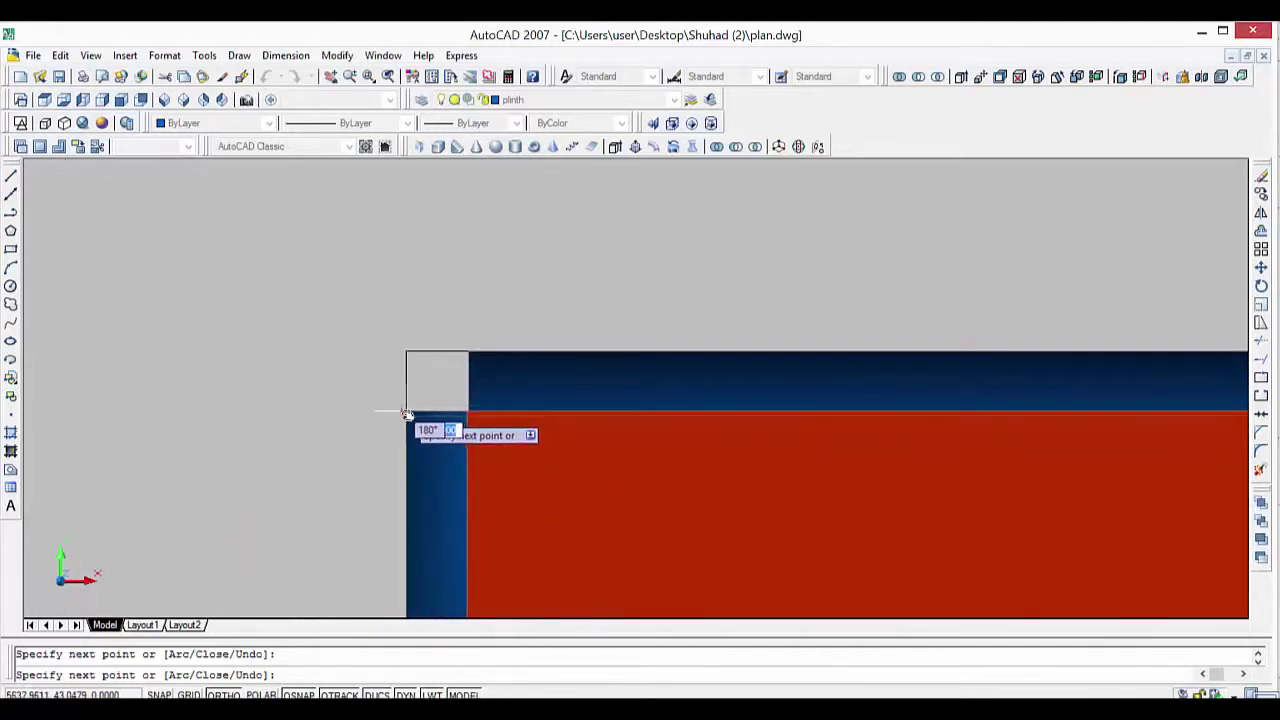
{"action": "left_click", "coordinate": [406, 410]}
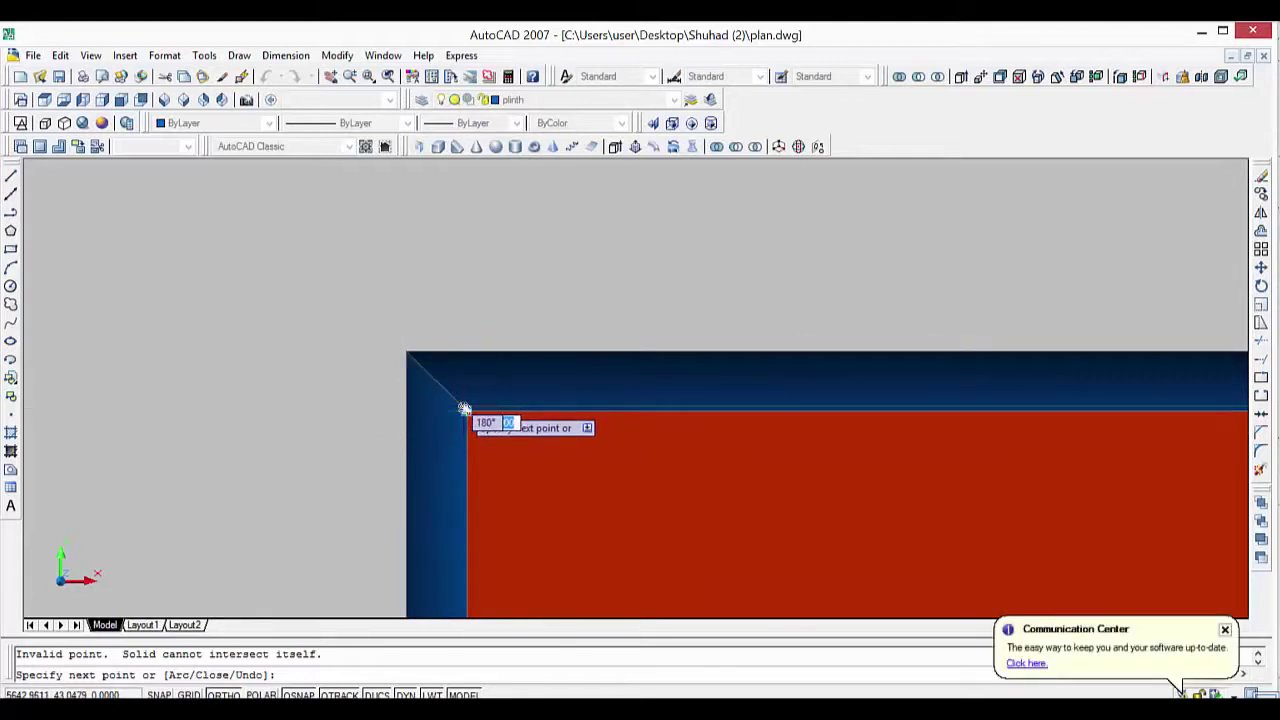
{"action": "key", "text": "Return"}
Start a new plinth polysolid at the top-right corner and trace it along the top wall.
{"action": "middle_click_drag", "start_coordinate": [523, 414], "coordinate": [718, 424]}
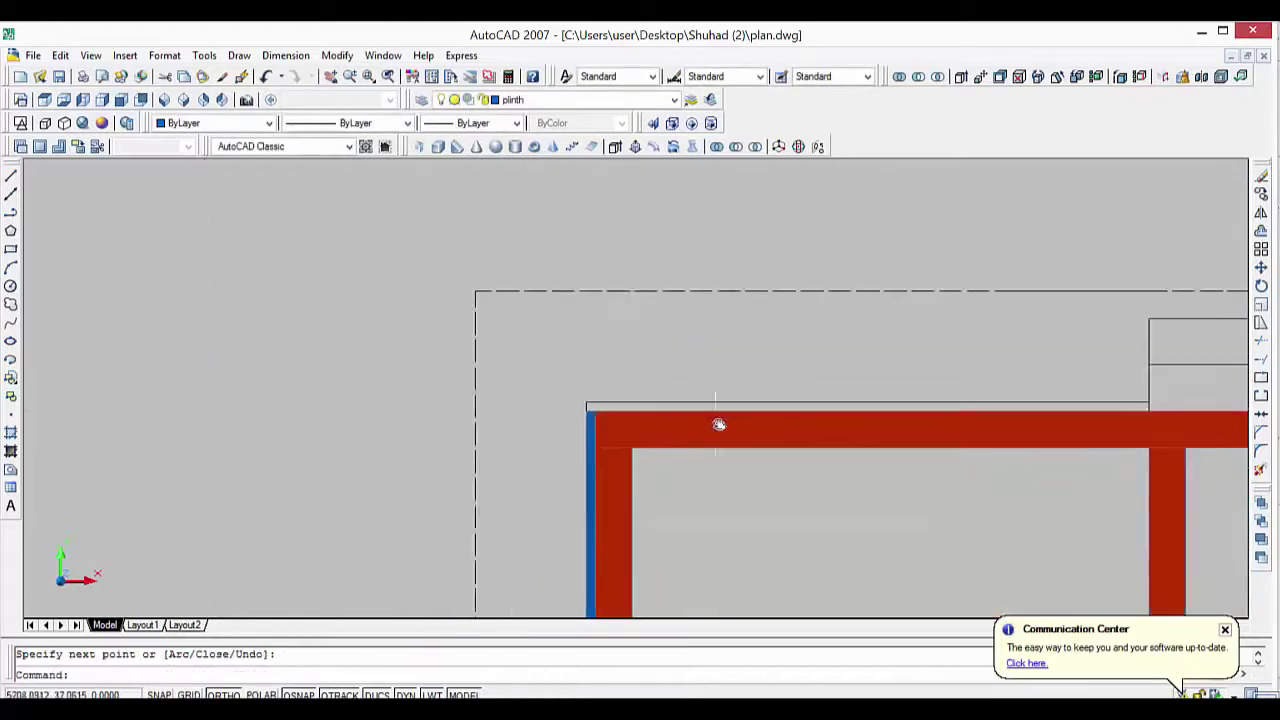
{"action": "scroll", "coordinate": [718, 424], "scroll_direction": "down", "scroll_amount": 2}
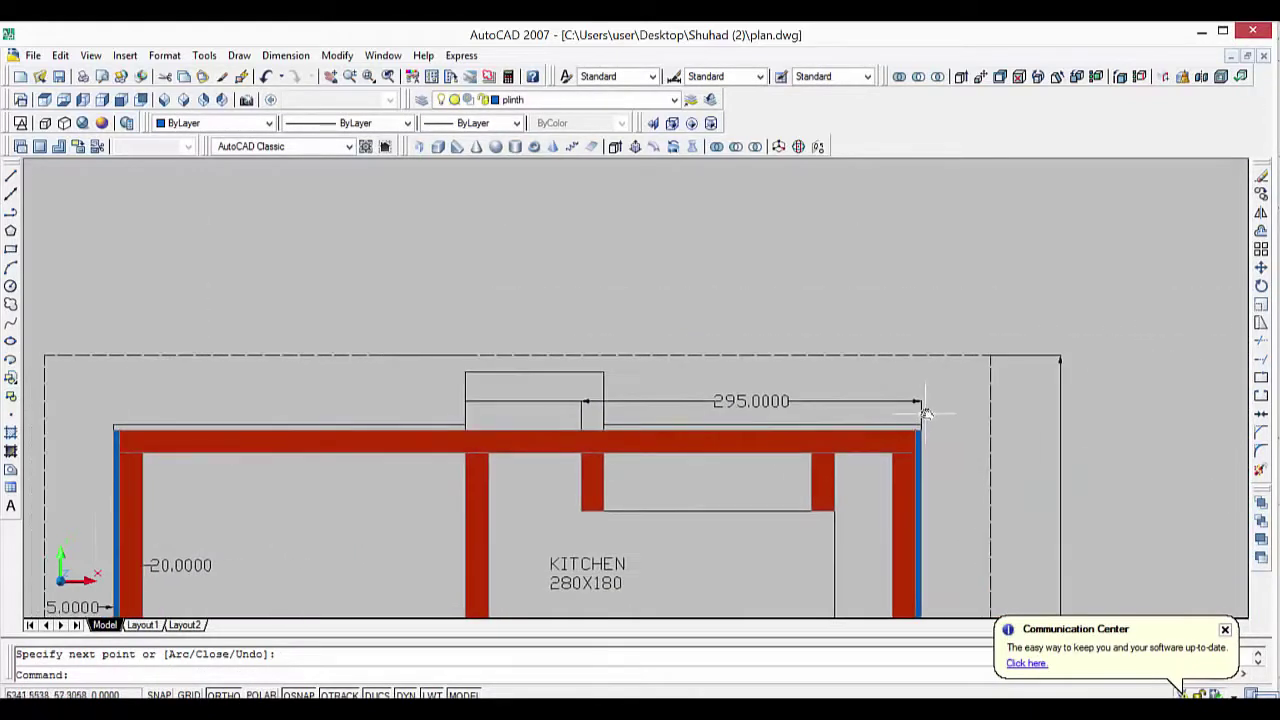
{"action": "scroll", "coordinate": [905, 435], "scroll_direction": "up", "scroll_amount": 3}
{"action": "scroll", "coordinate": [900, 440], "scroll_direction": "up", "scroll_amount": 2}
{"action": "key", "text": "Return"}
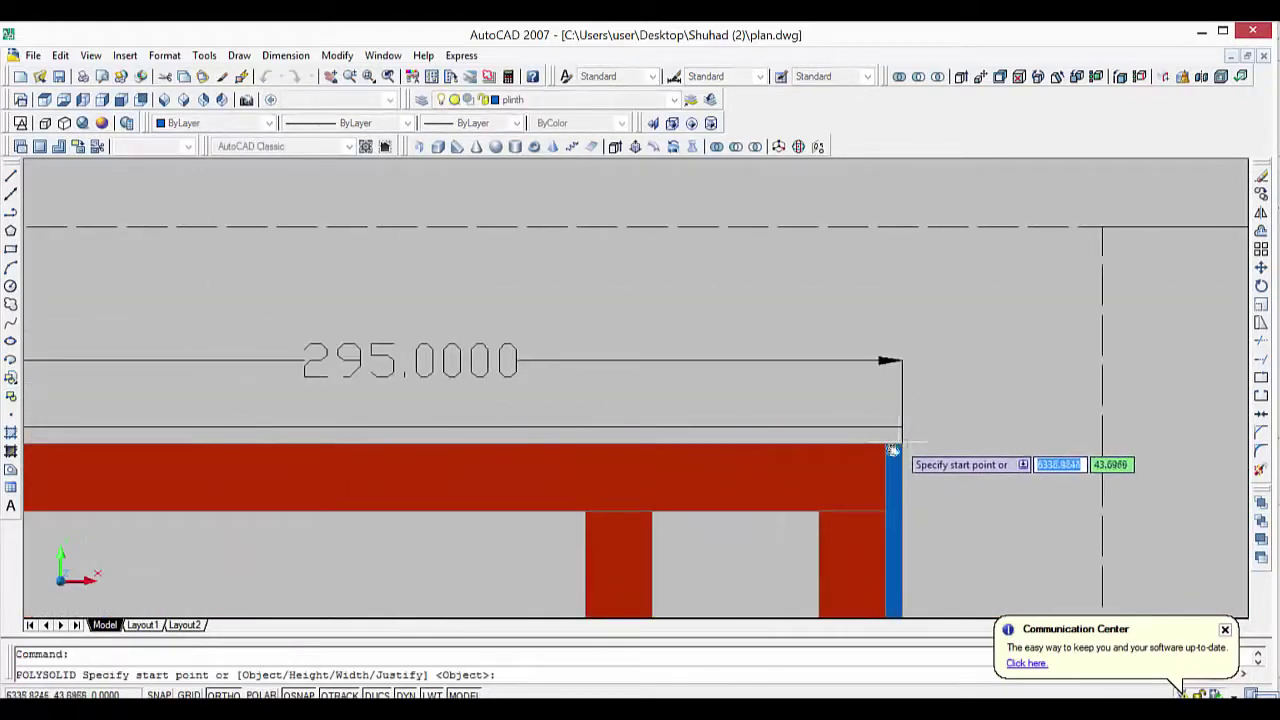
{"action": "left_click", "coordinate": [902, 444]}
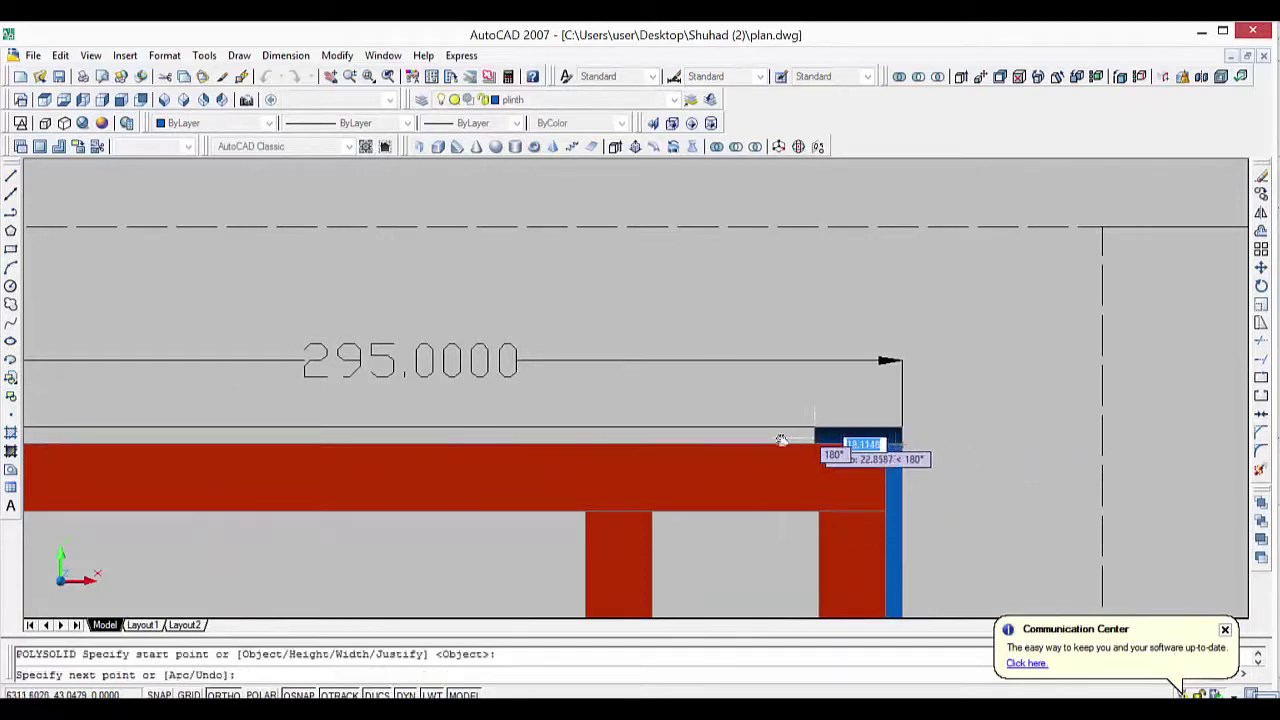
{"action": "scroll", "coordinate": [477, 466], "scroll_direction": "down", "scroll_amount": 2}
{"action": "scroll", "coordinate": [323, 466], "scroll_direction": "down", "scroll_amount": 2}
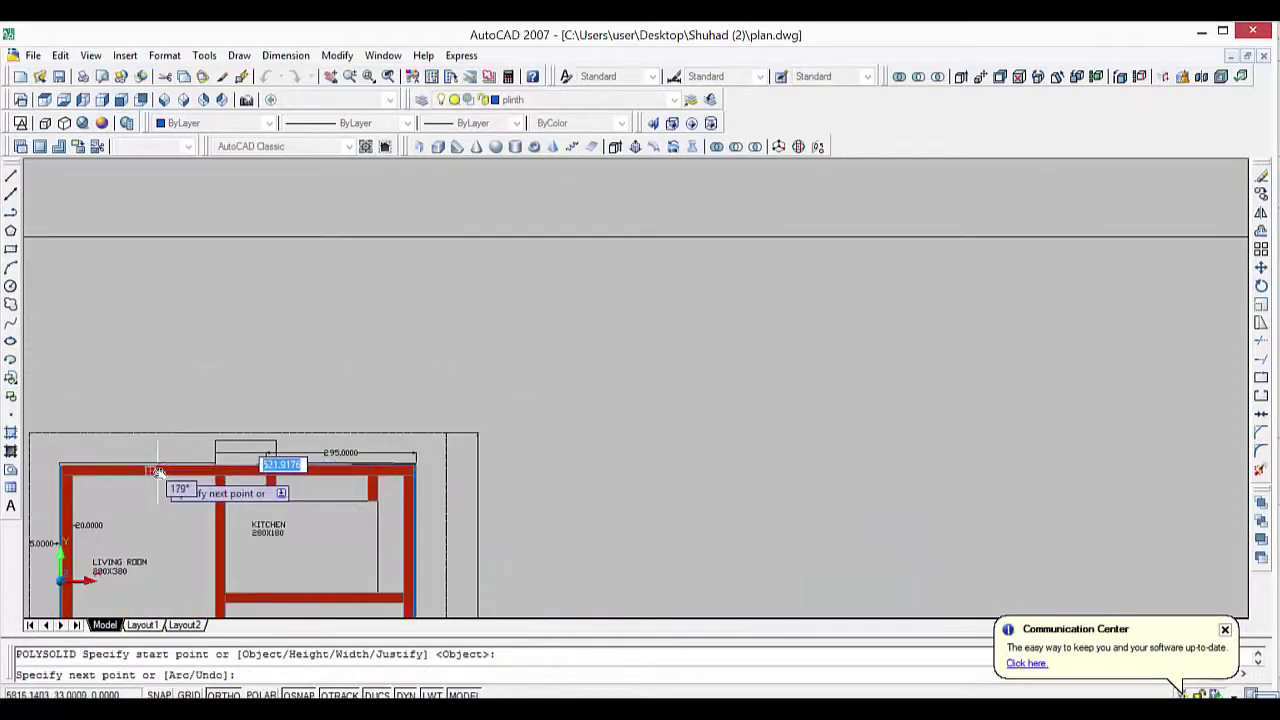
{"action": "mouse_move", "coordinate": [229, 476]}
{"action": "middle_mouse_down"}
{"action": "mouse_move", "coordinate": [376, 478]}
{"action": "mouse_move", "coordinate": [545, 515]}
{"action": "middle_mouse_up"}
{"action": "scroll", "coordinate": [545, 515], "scroll_direction": "up", "scroll_amount": 3}
{"action": "scroll", "coordinate": [498, 514], "scroll_direction": "up", "scroll_amount": 2}
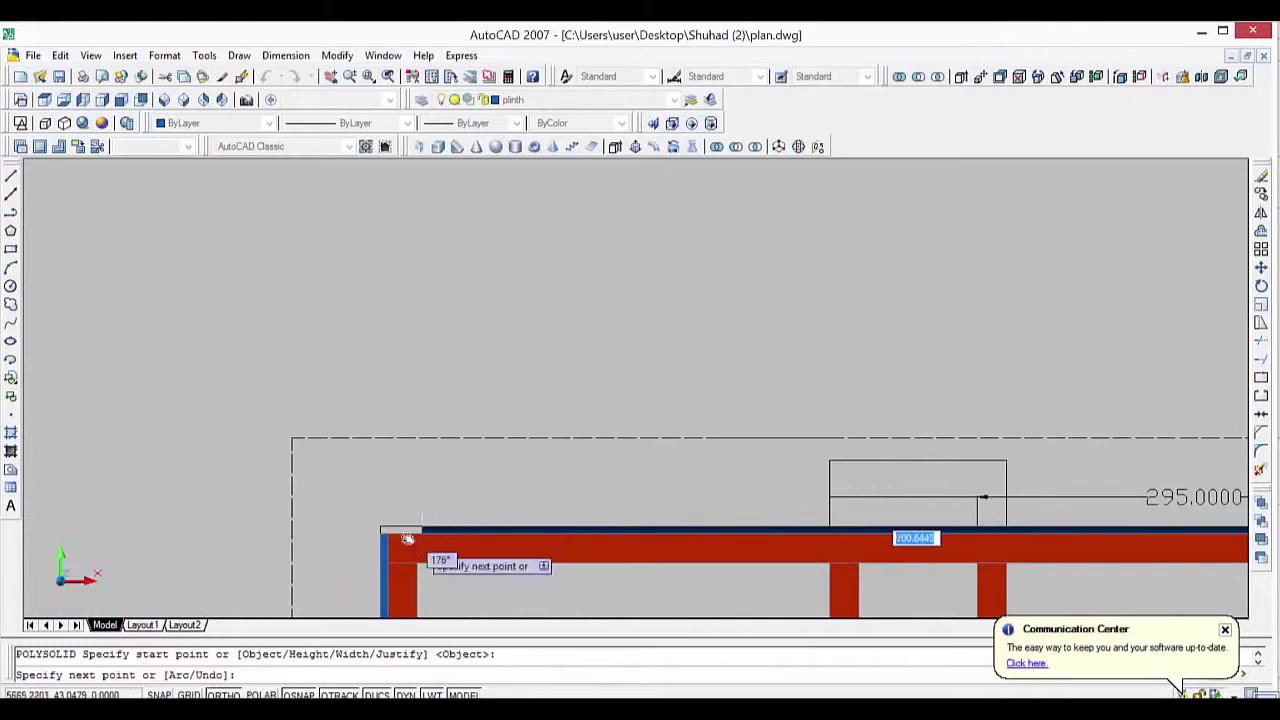
{"action": "scroll", "coordinate": [400, 532], "scroll_direction": "up", "scroll_amount": 2}
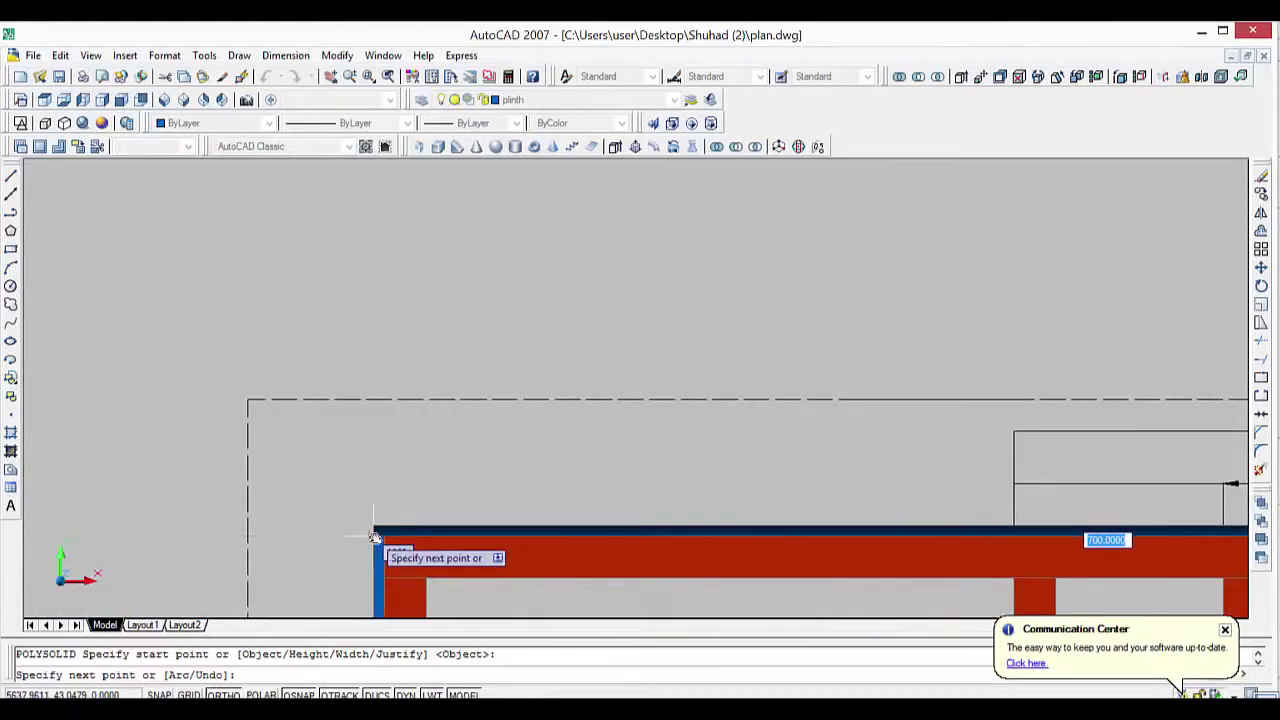
{"action": "scroll", "coordinate": [374, 538], "scroll_direction": "up", "scroll_amount": 4}
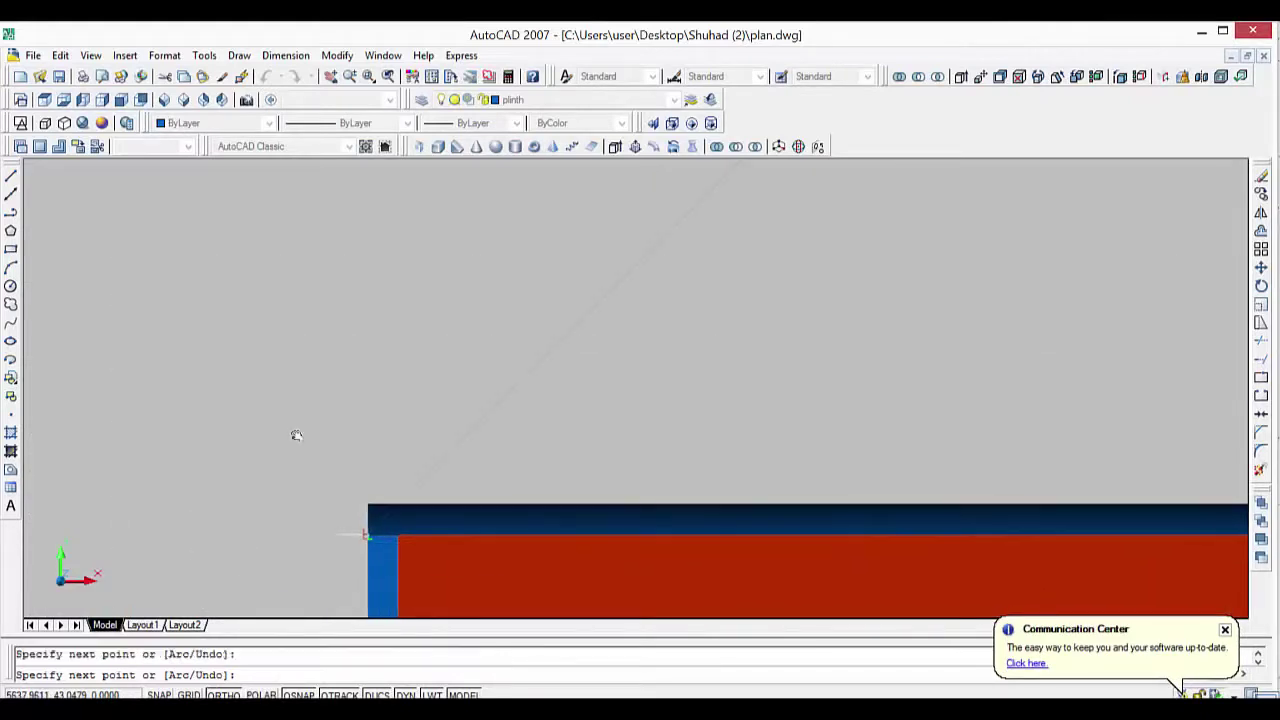
{"action": "key", "text": "Return"}
Zoom out and re-centre the view on the whole floor plan.
{"action": "scroll", "coordinate": [520, 552], "scroll_direction": "down", "scroll_amount": 3}
{"action": "scroll", "coordinate": [650, 565], "scroll_direction": "down", "scroll_amount": 2}
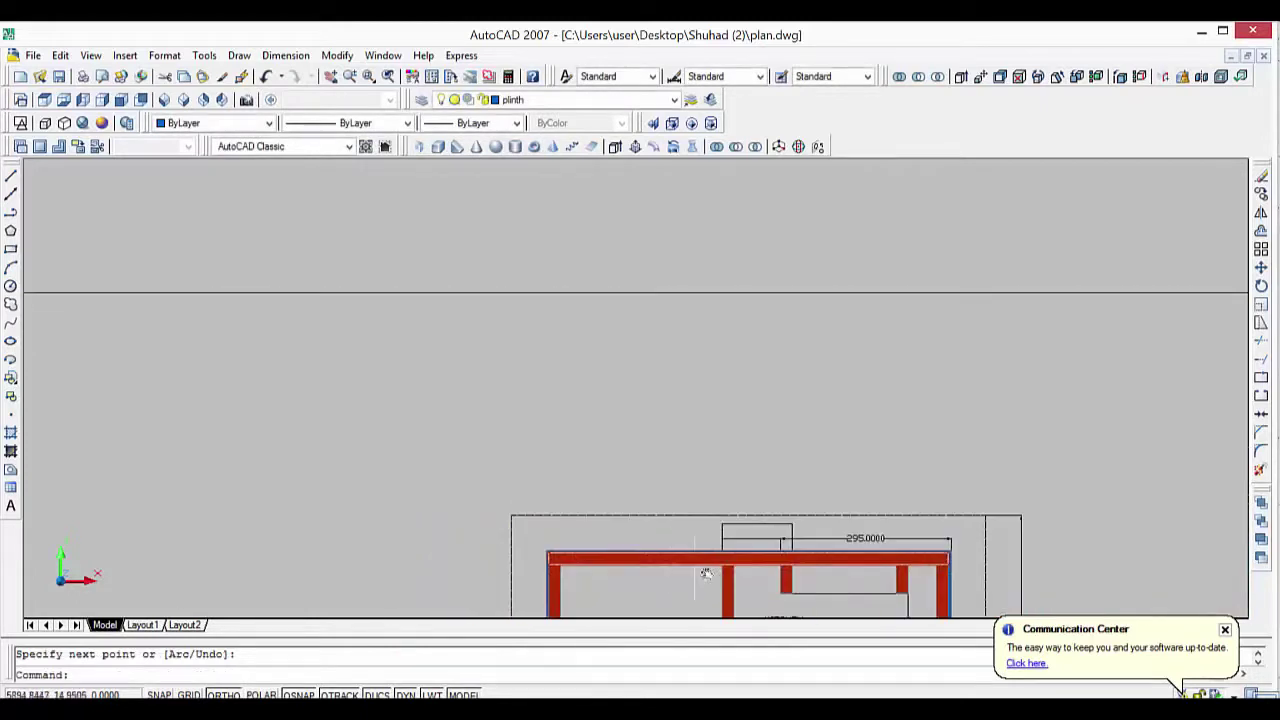
{"action": "scroll", "coordinate": [706, 573], "scroll_direction": "down", "scroll_amount": 2}
{"action": "middle_click_drag", "start_coordinate": [569, 466], "coordinate": [446, 320]}
{"action": "scroll", "coordinate": [570, 497], "scroll_direction": "down", "scroll_amount": 2}
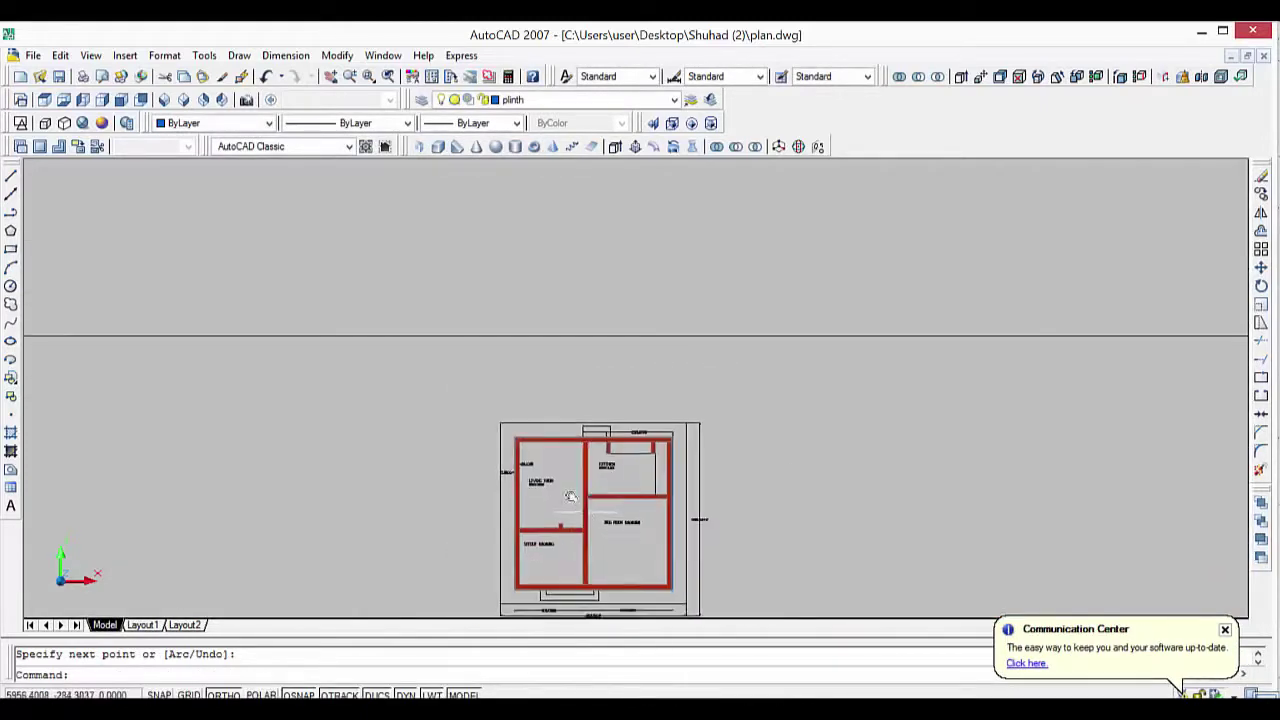
{"action": "middle_click_drag", "start_coordinate": [570, 497], "coordinate": [499, 393]}
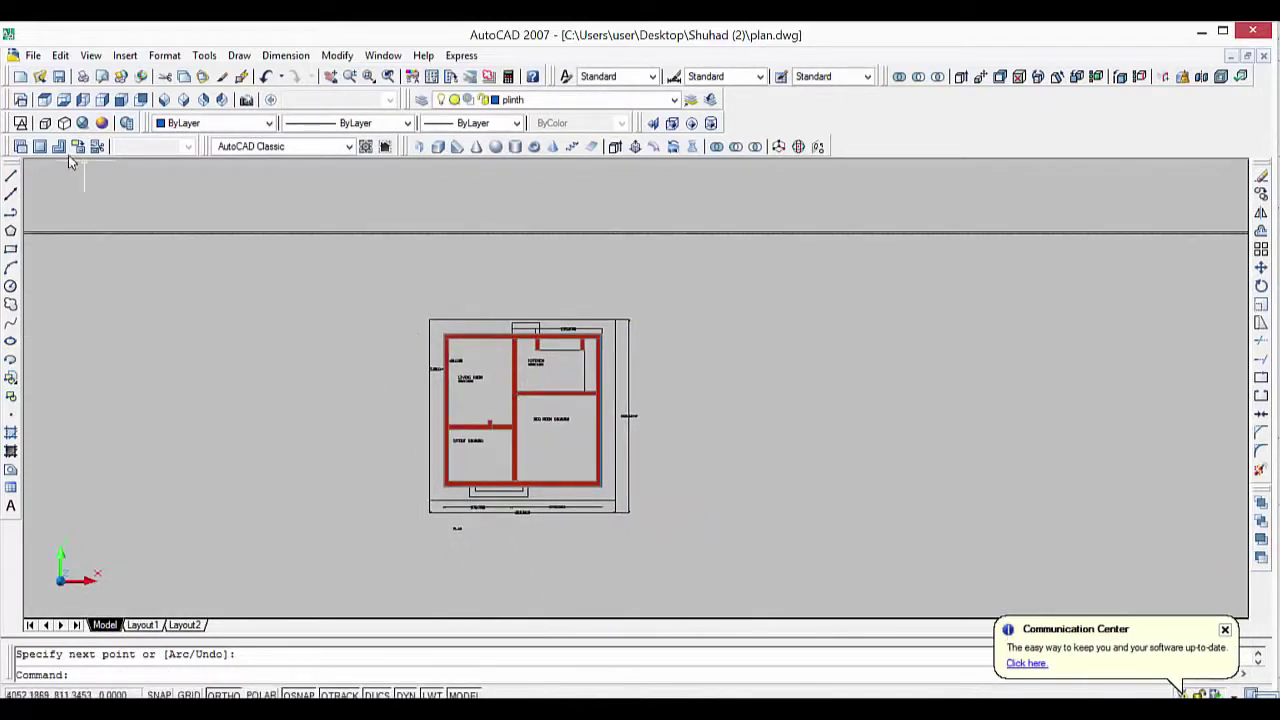
Switch to the southwest isometric view of the house.
{"action": "left_click", "coordinate": [141, 99]}
{"action": "scroll", "coordinate": [905, 340], "scroll_direction": "up", "scroll_amount": 1}
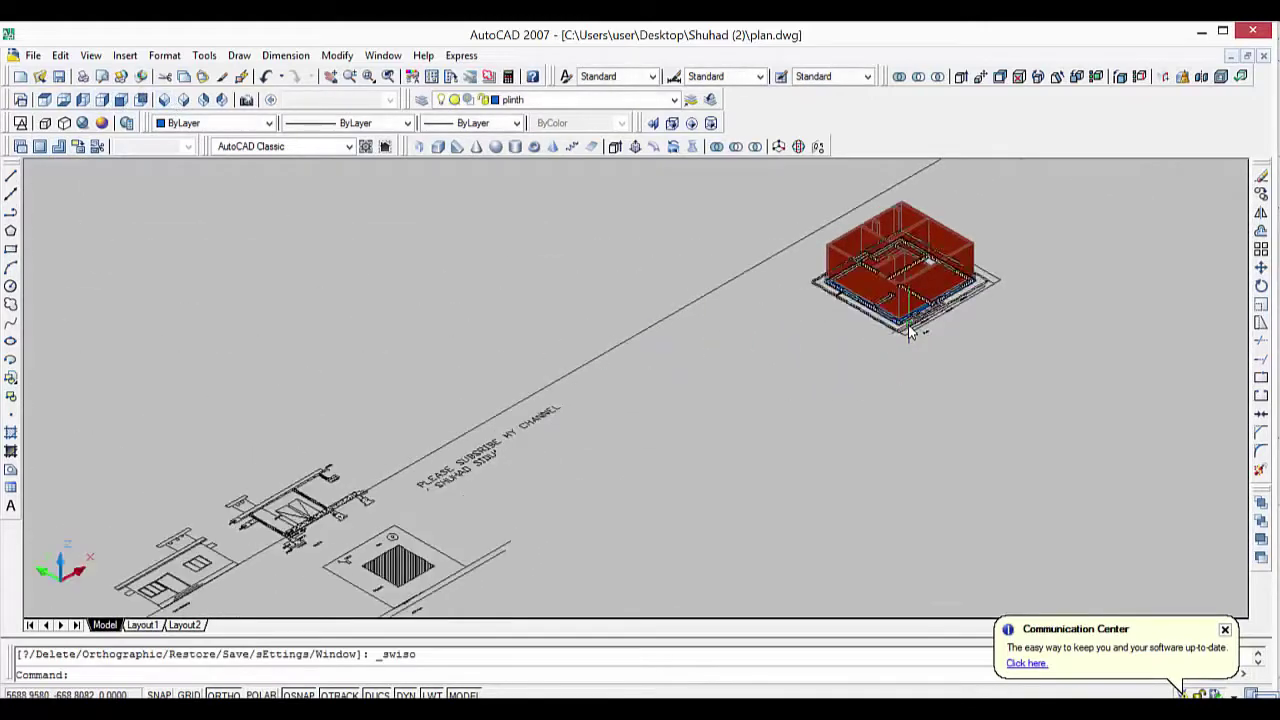
{"action": "scroll", "coordinate": [910, 333], "scroll_direction": "up", "scroll_amount": 4}
{"action": "scroll", "coordinate": [830, 348], "scroll_direction": "up", "scroll_amount": 2}
{"action": "scroll", "coordinate": [826, 348], "scroll_direction": "down", "scroll_amount": 2}
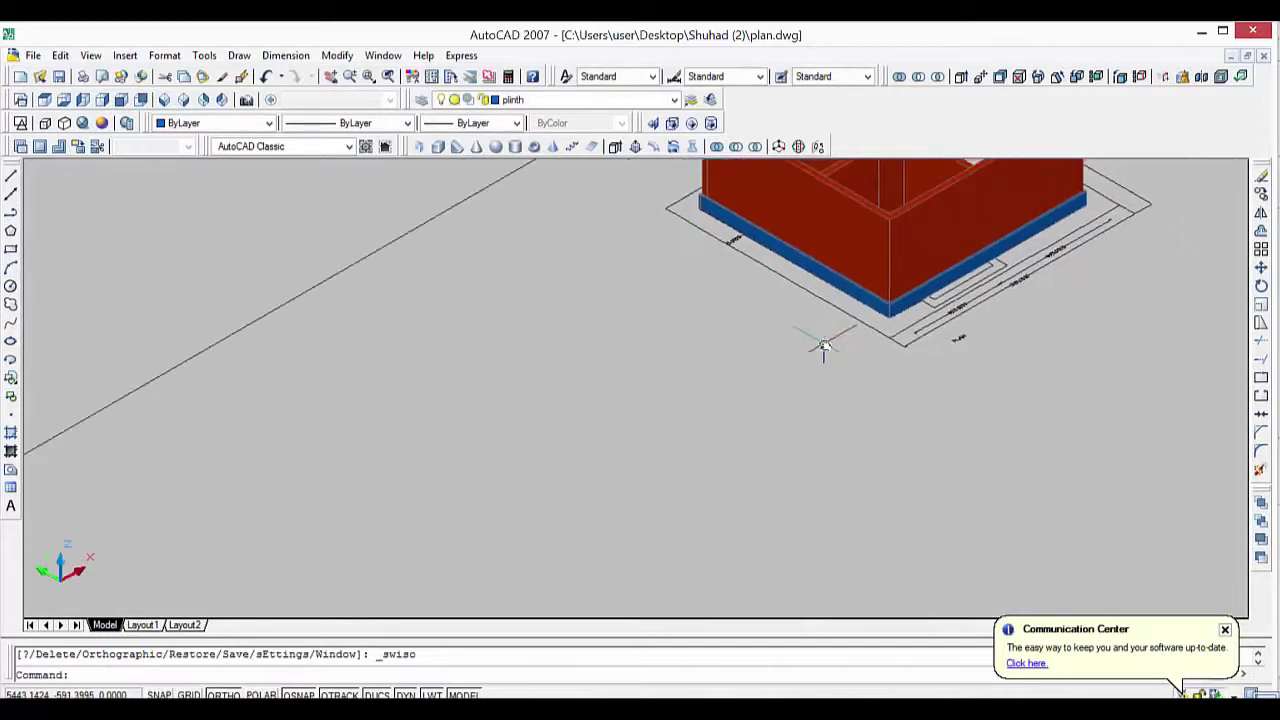
{"action": "scroll", "coordinate": [720, 410], "scroll_direction": "down", "scroll_amount": 2}
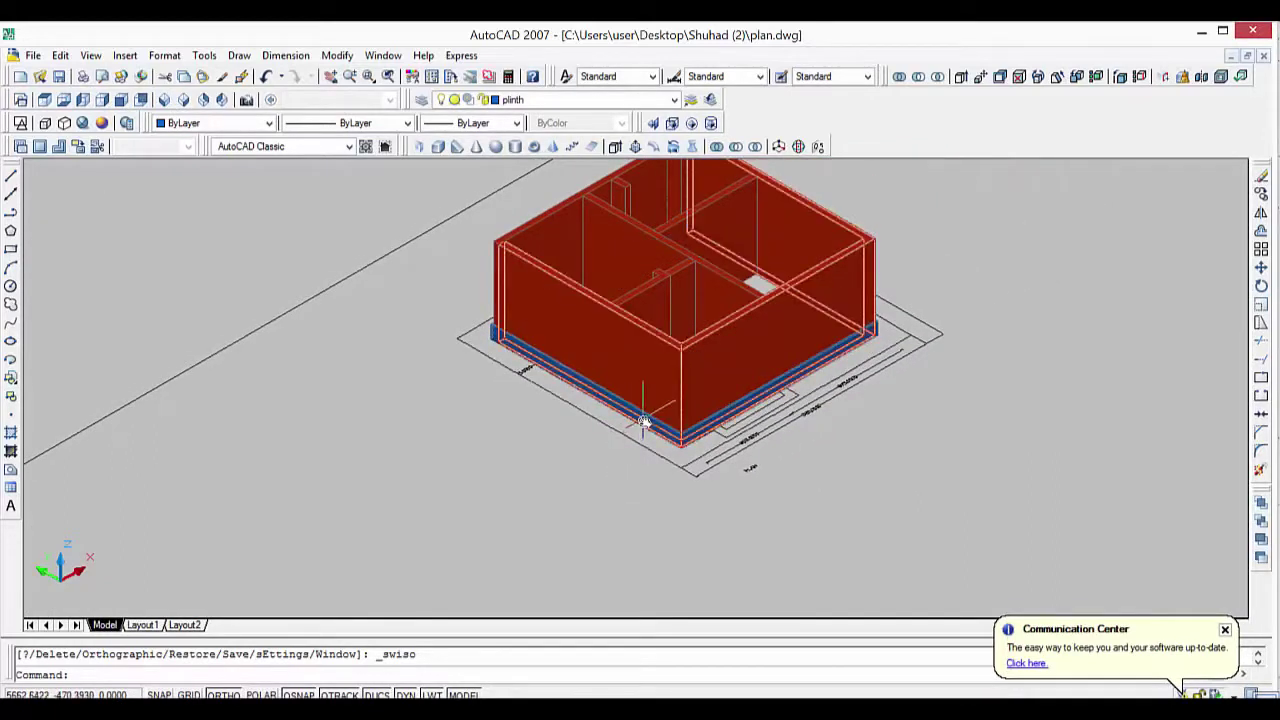
Move the selected blue plinth down by 45, then orbit to a low side view.
{"action": "left_click", "coordinate": [517, 347]}
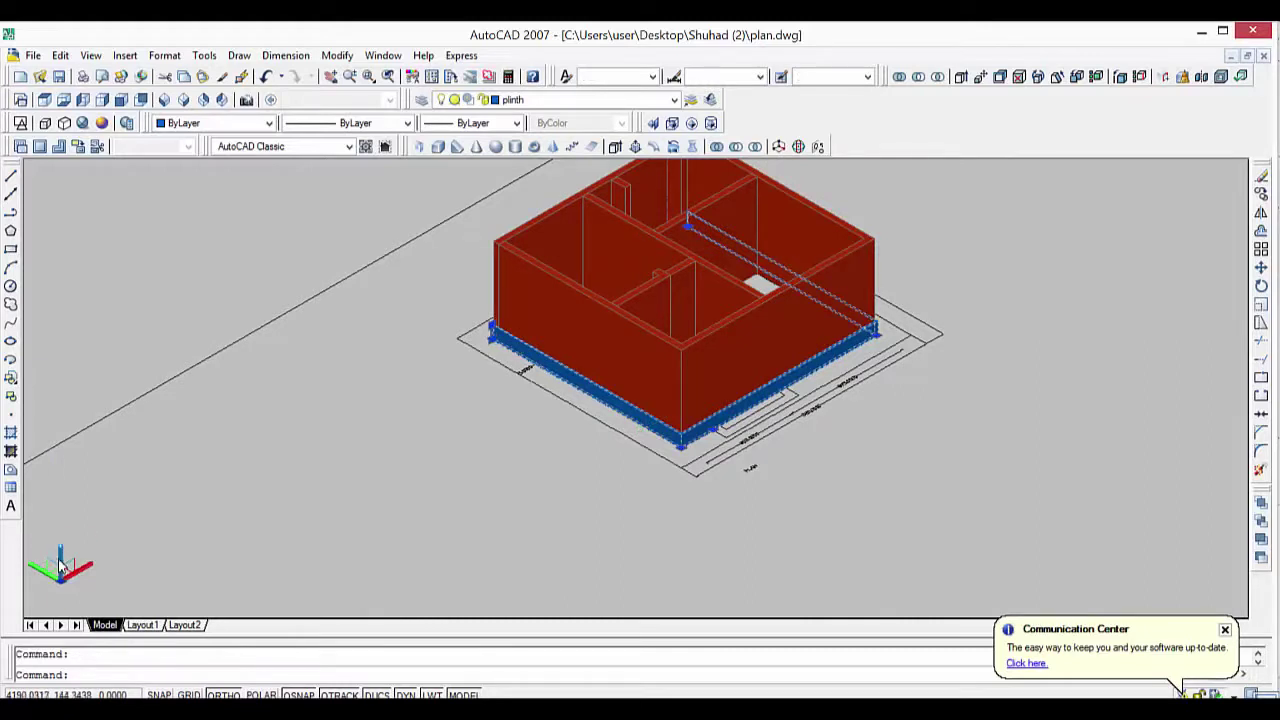
{"action": "left_click", "coordinate": [62, 567]}
{"action": "type", "text": "-45"}
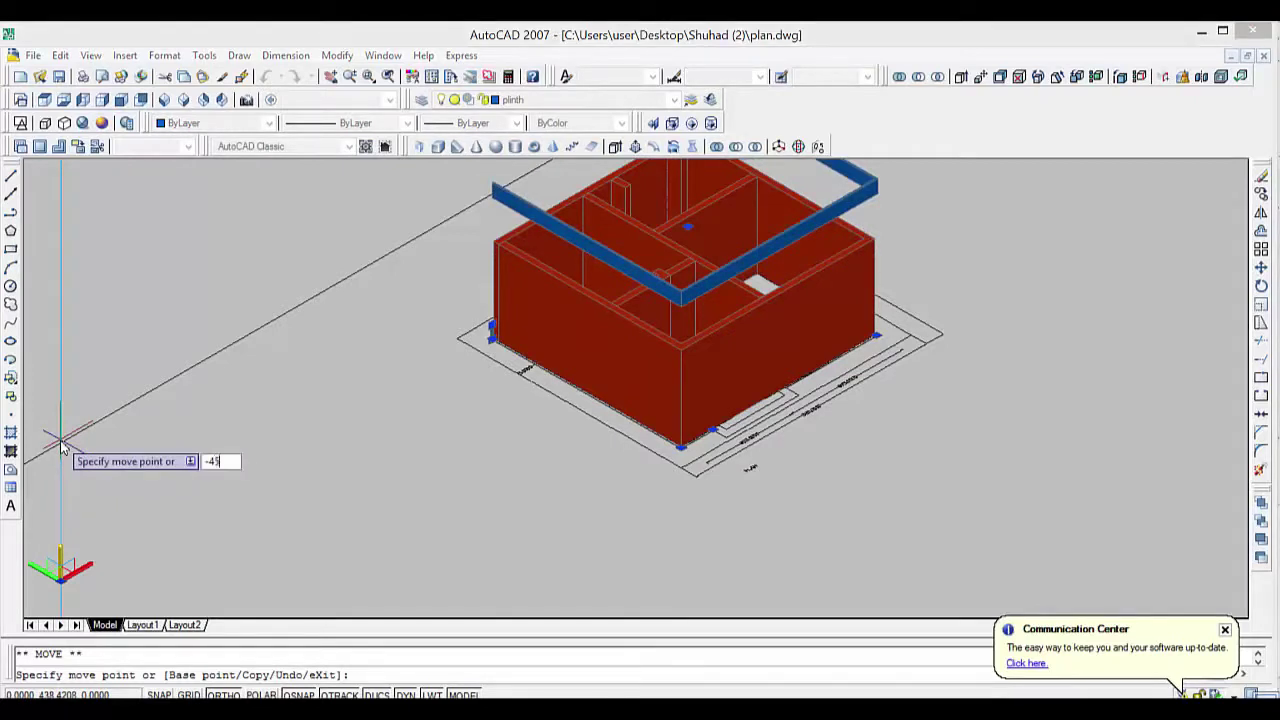
{"action": "key", "text": "Return"}
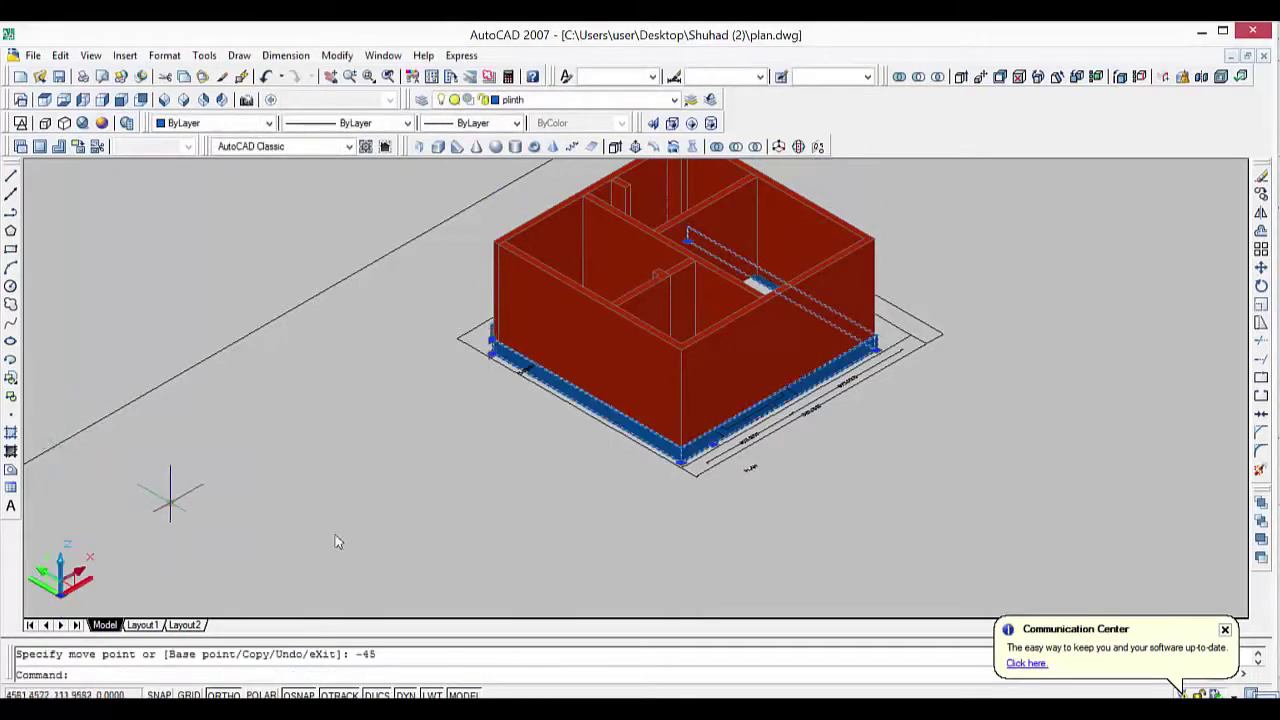
{"action": "type", "text": "-v"}
{"action": "key", "text": "Return"}
{"action": "key", "text": "Escape"}
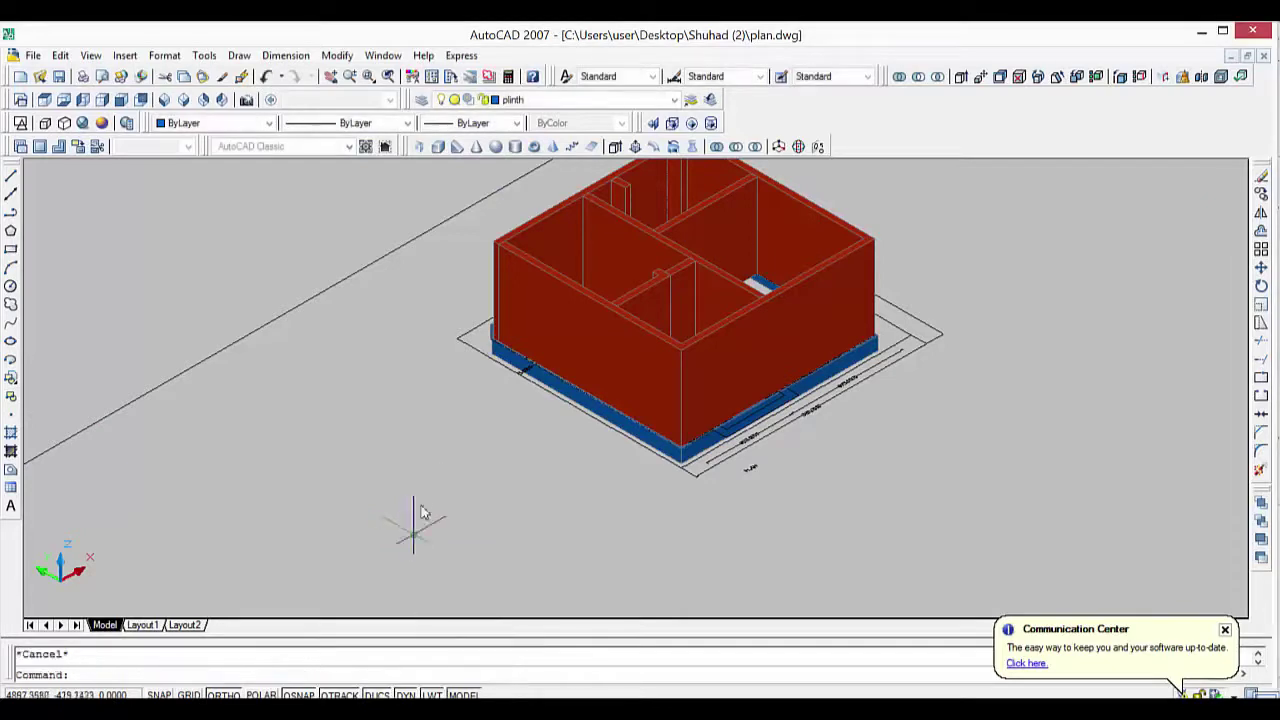
{"action": "mouse_move", "coordinate": [388, 484]}
{"action": "middle_mouse_down", "text": "shift"}
{"action": "mouse_move", "coordinate": [551, 509]}
{"action": "mouse_move", "coordinate": [619, 440]}
{"action": "middle_mouse_up", "text": "shift"}
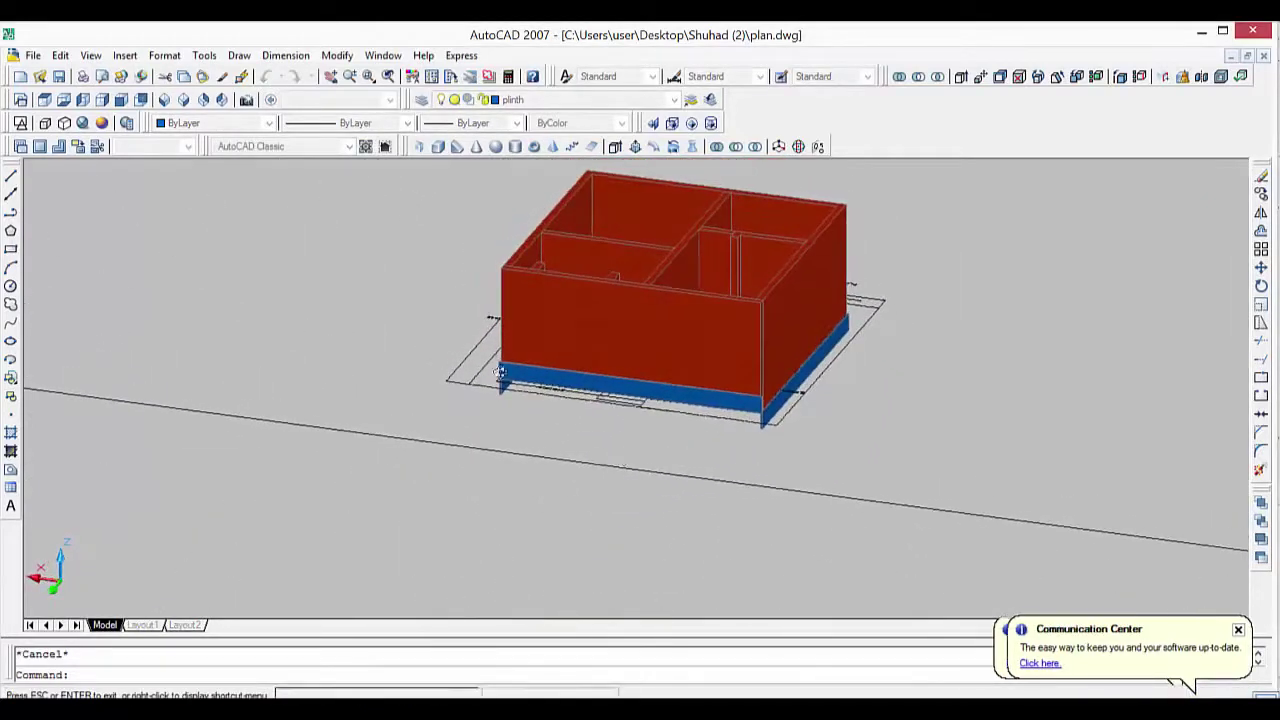
Lower the plinth by -45 via its base grip in Move mode, then orbit to look down.
{"action": "left_click", "coordinate": [543, 385]}
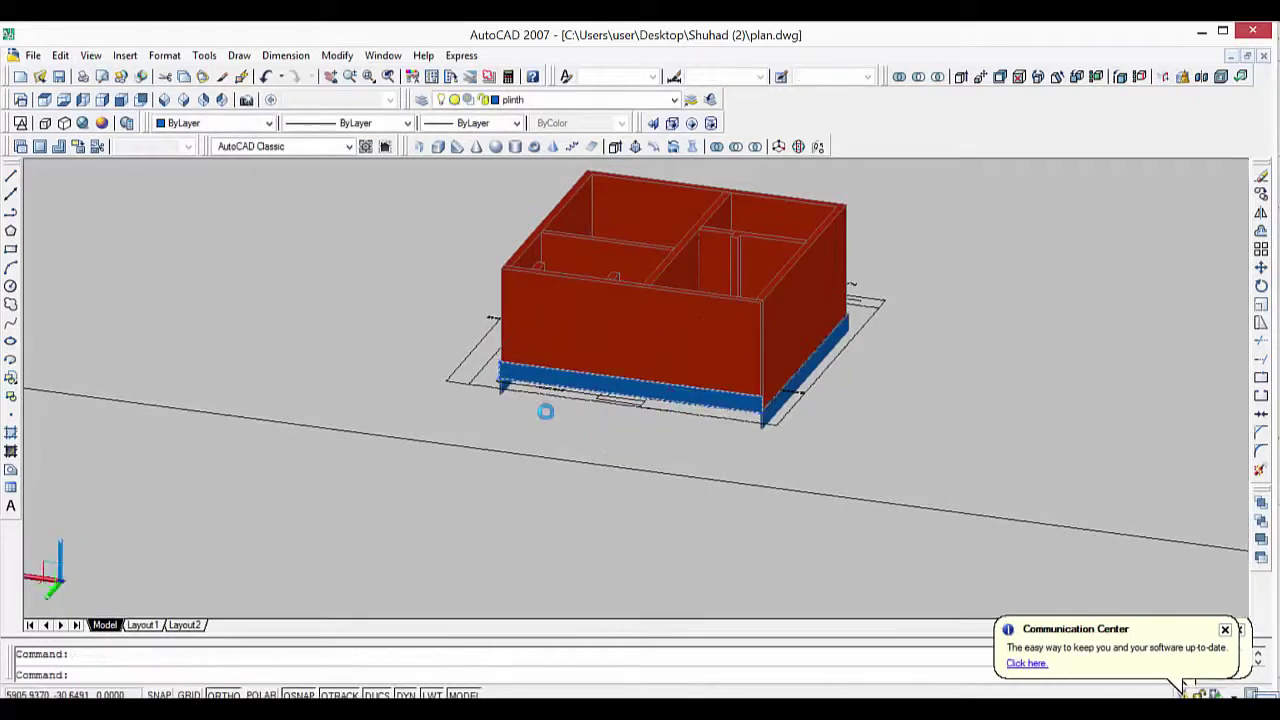
{"action": "left_click", "coordinate": [60, 568]}
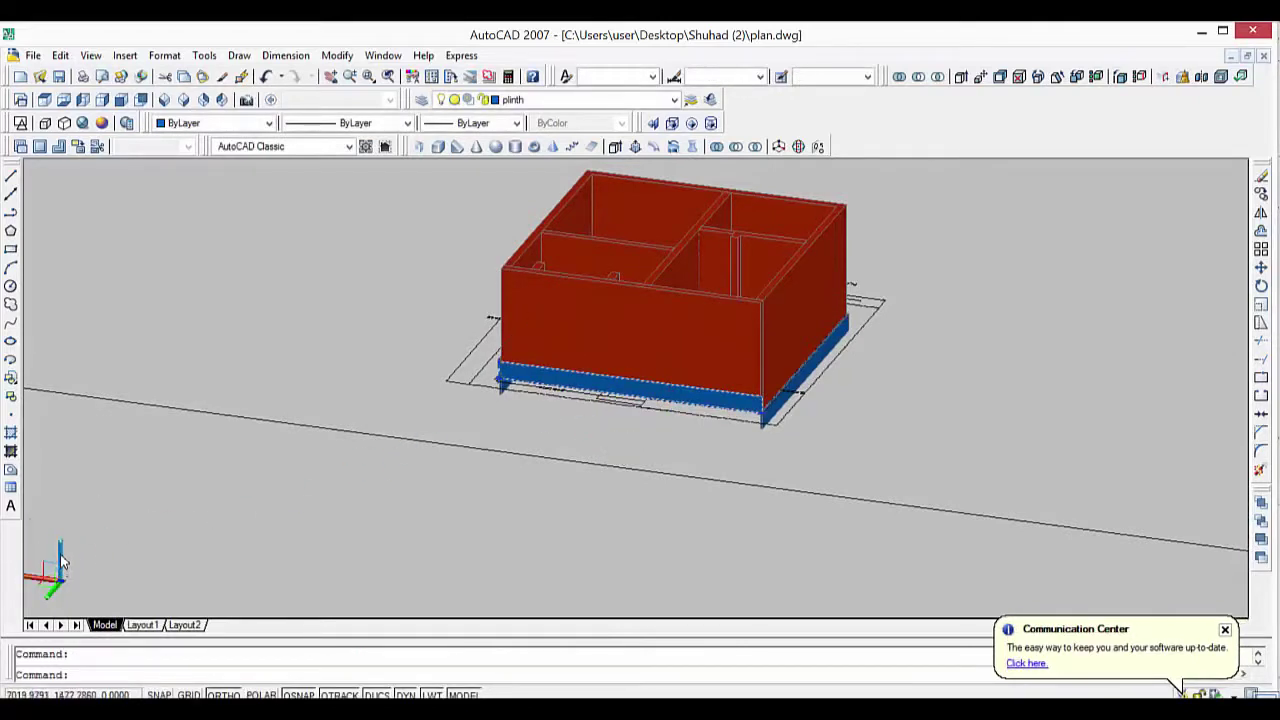
{"action": "key", "text": "space"}
{"action": "type", "text": "-45"}
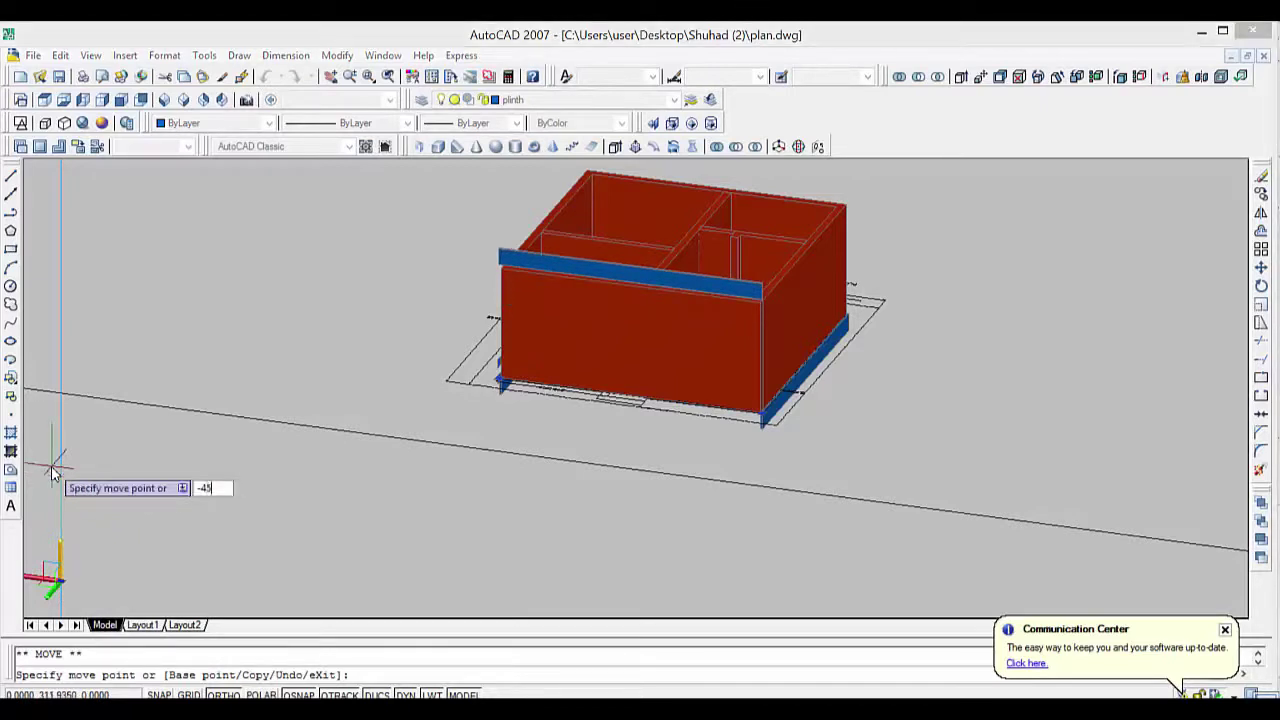
{"action": "key", "text": "Return"}
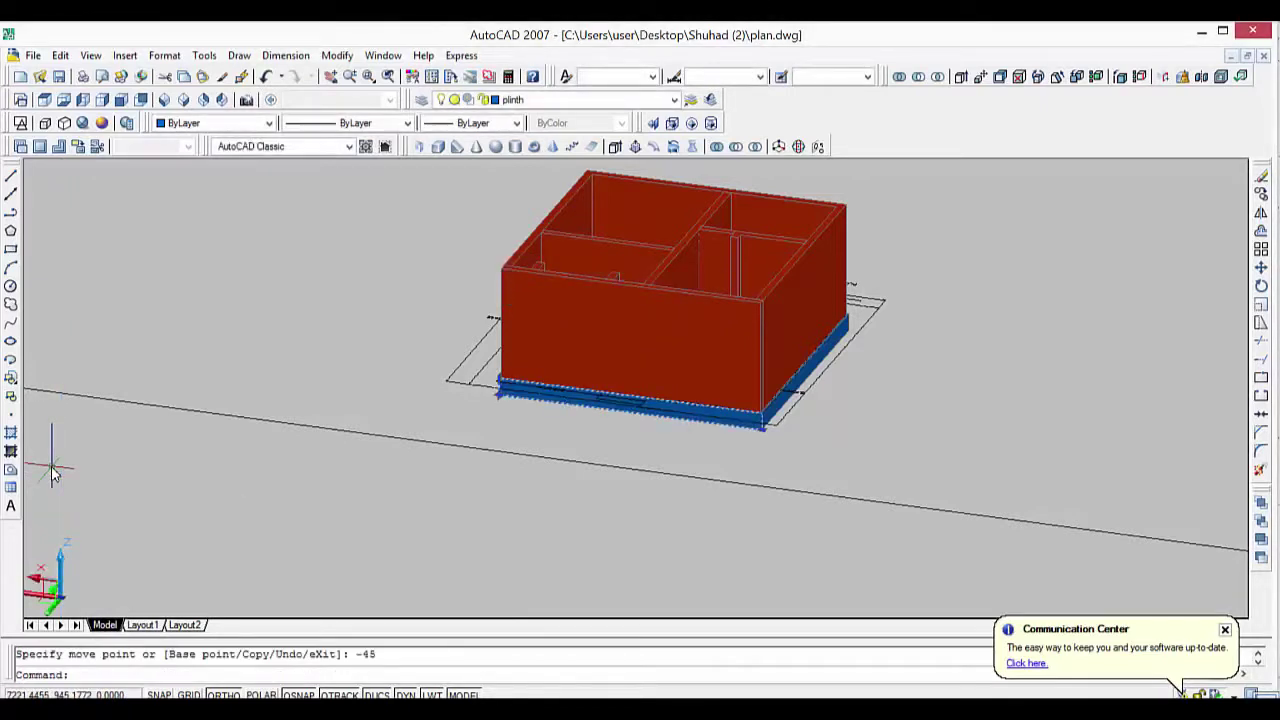
{"action": "key", "text": "Escape"}
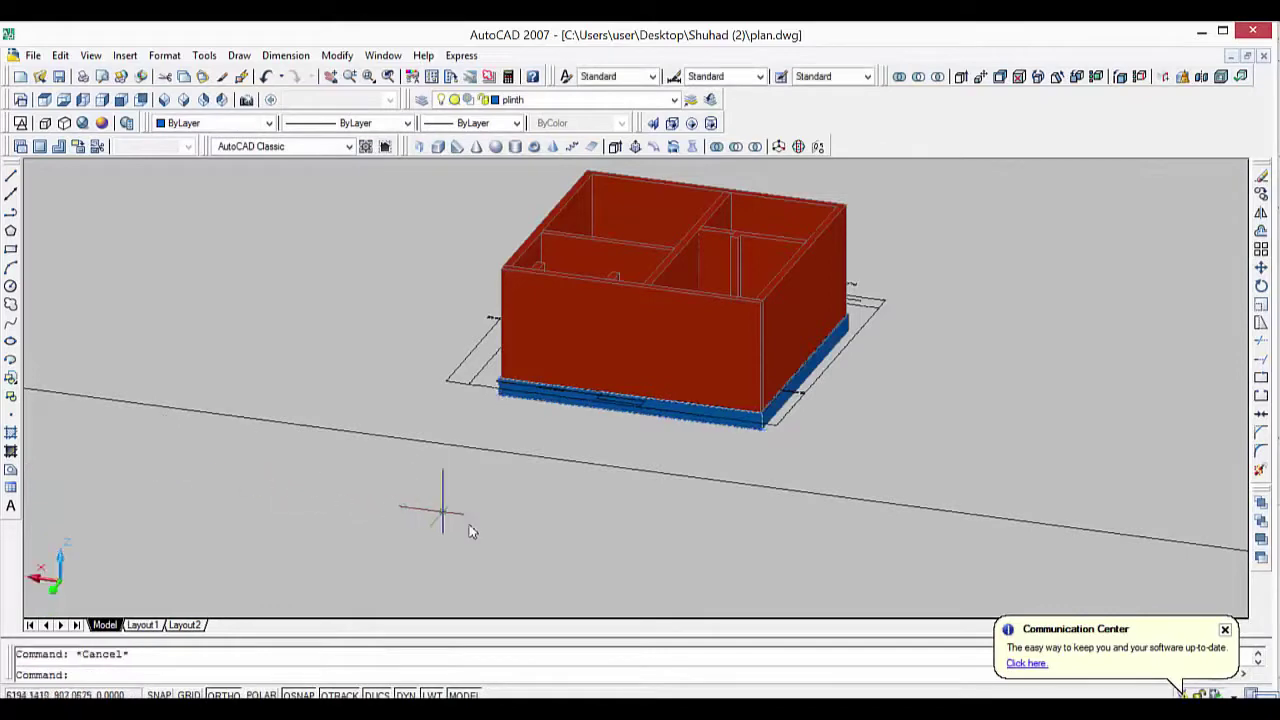
{"action": "scroll", "coordinate": [742, 442], "scroll_direction": "up", "scroll_amount": 1}
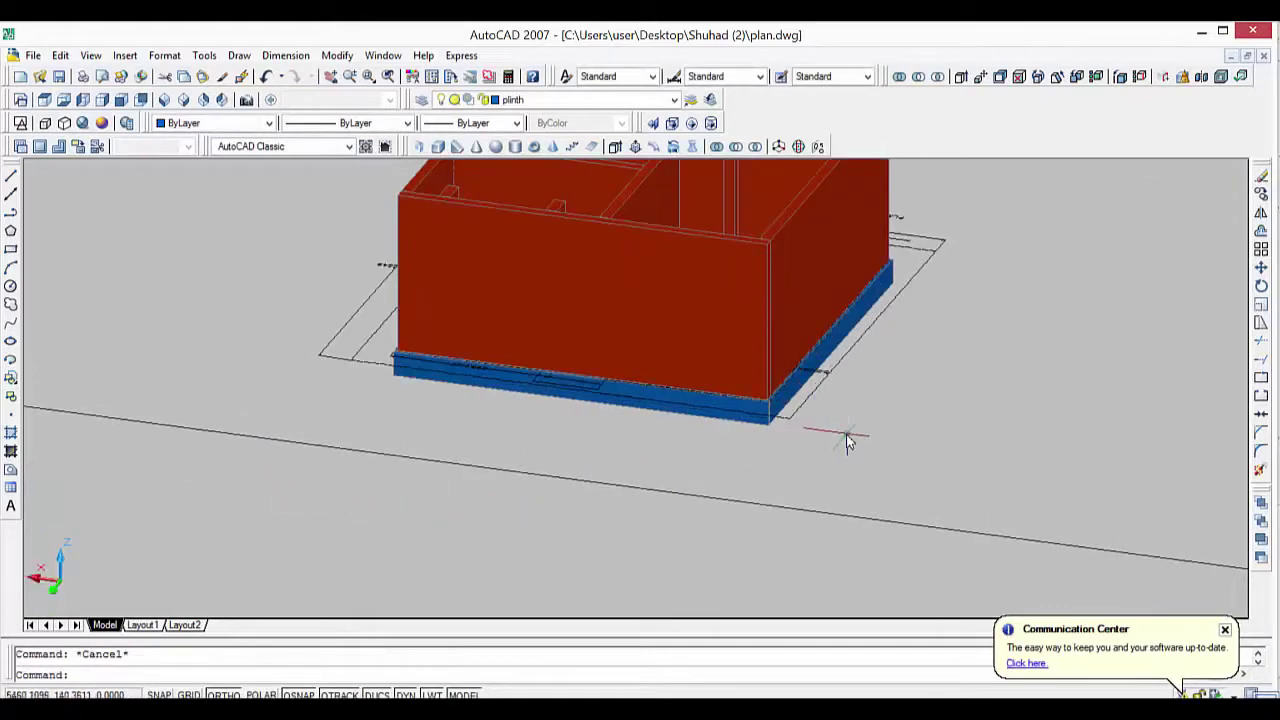
{"action": "mouse_move", "coordinate": [847, 444]}
{"action": "middle_mouse_down", "text": "shift"}
{"action": "mouse_move", "coordinate": [829, 500]}
{"action": "mouse_move", "coordinate": [723, 563]}
{"action": "mouse_move", "coordinate": [519, 503]}
{"action": "mouse_move", "coordinate": [522, 570]}
{"action": "mouse_move", "coordinate": [521, 515]}
{"action": "middle_mouse_up", "text": "shift"}
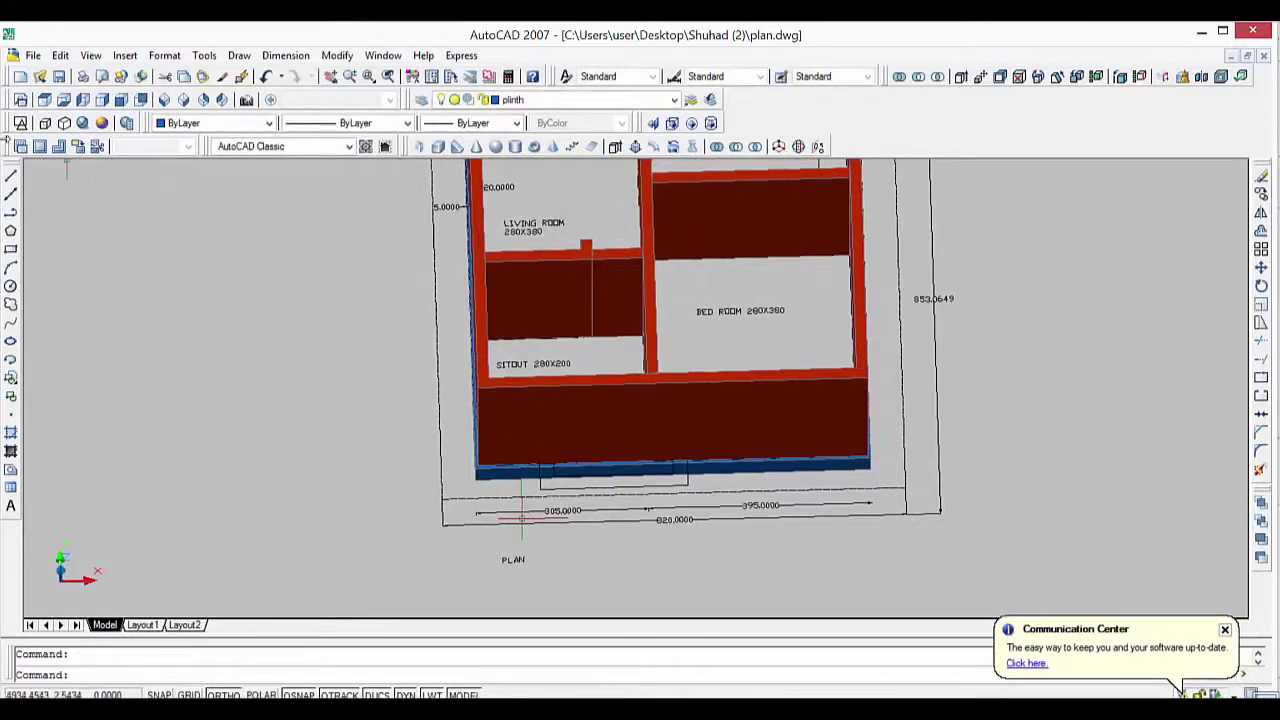
Switch to Top view, then zoom and pan to centre the floor plan.
{"action": "left_click", "coordinate": [44, 100]}
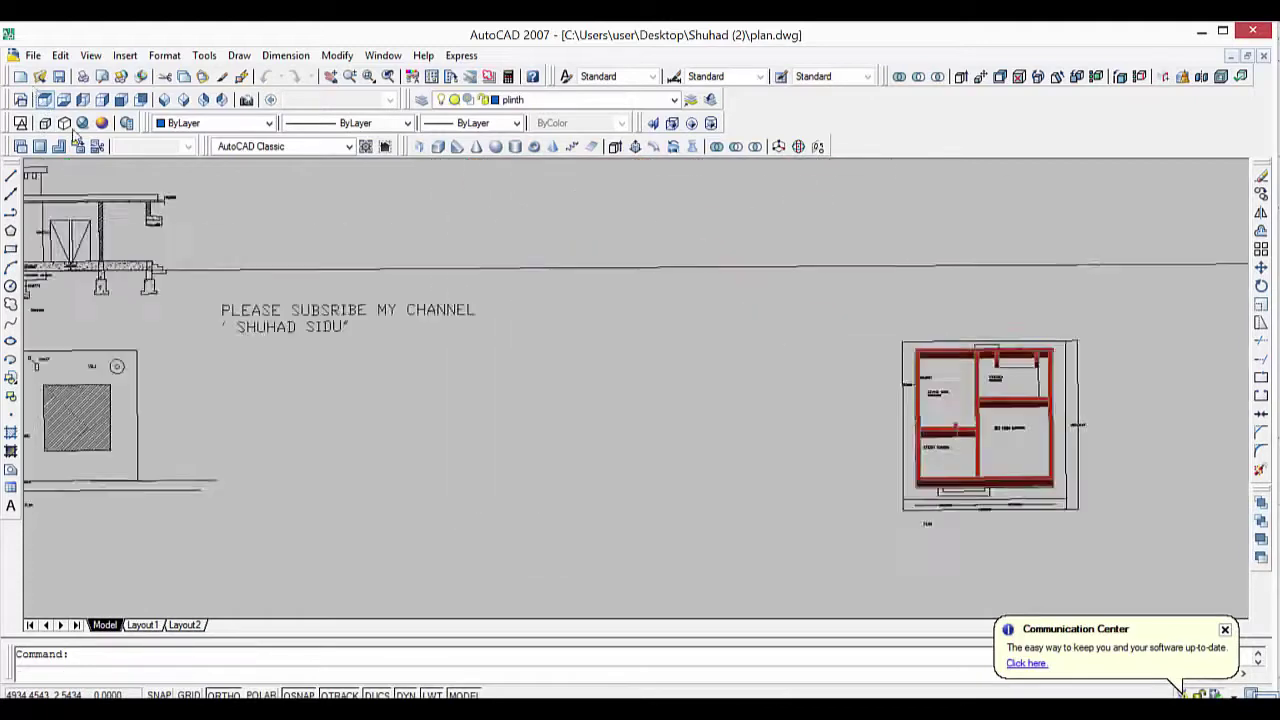
{"action": "scroll", "coordinate": [1040, 500], "scroll_direction": "up", "scroll_amount": 3}
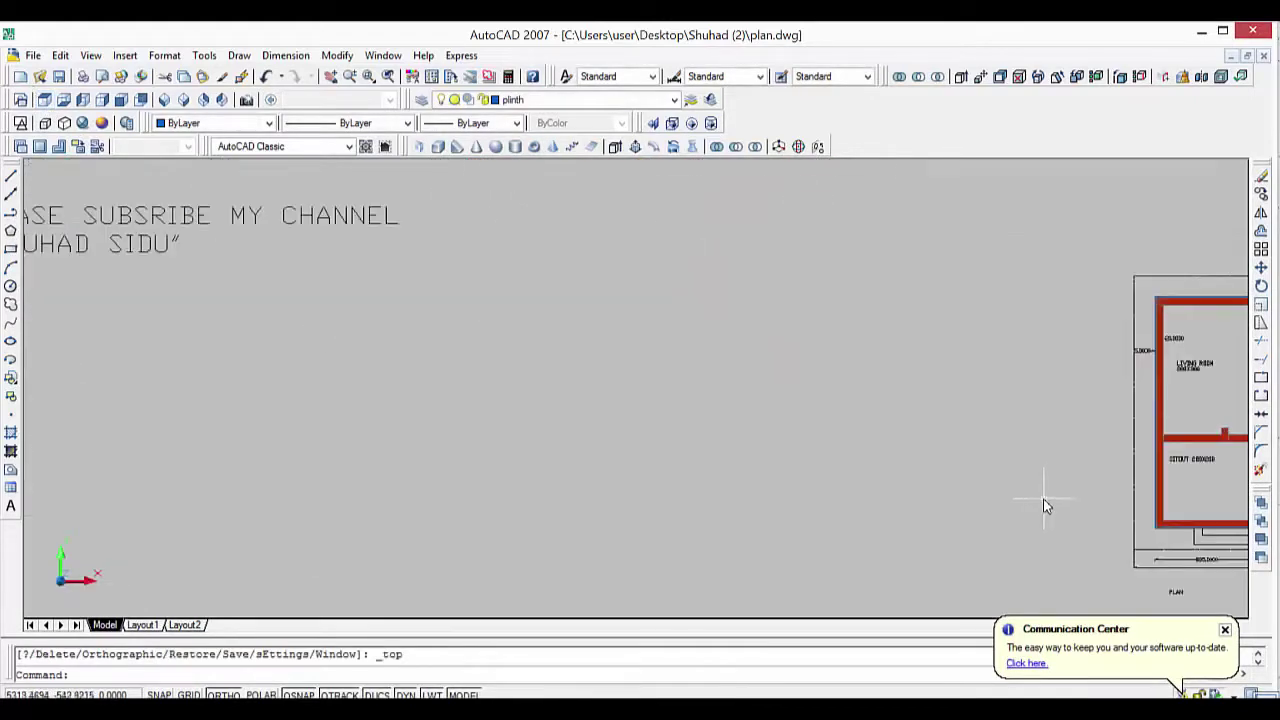
{"action": "scroll", "coordinate": [1045, 503], "scroll_direction": "down", "scroll_amount": 3}
{"action": "middle_click_drag", "start_coordinate": [1045, 503], "coordinate": [628, 577]}
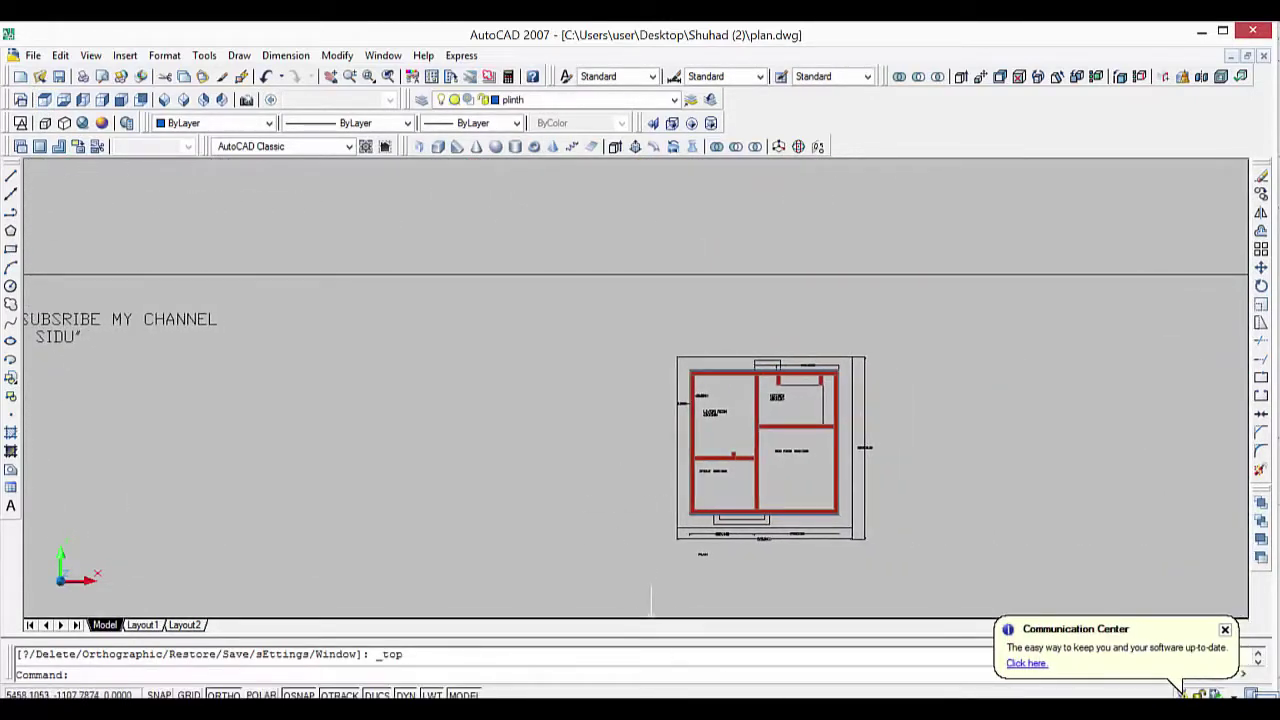
{"action": "left_click", "coordinate": [1182, 692]}
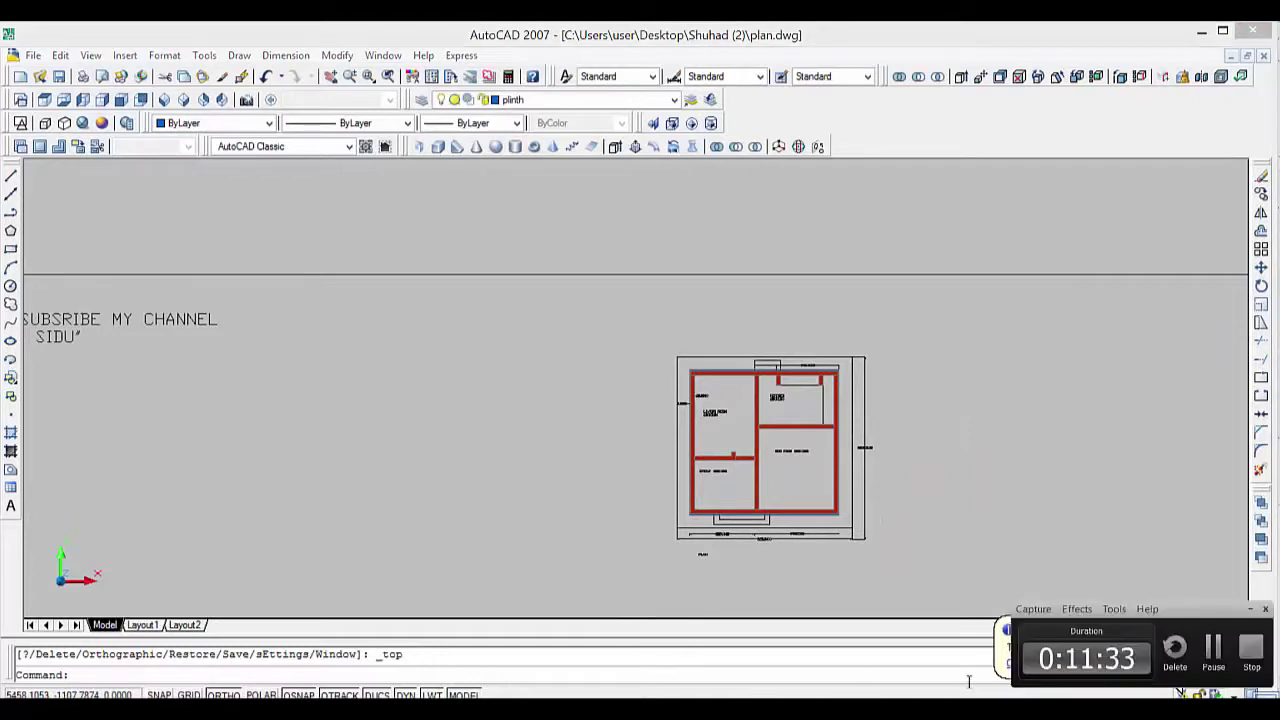
{"action": "left_click", "coordinate": [1212, 652]}
{"action": "scroll", "coordinate": [856, 517], "scroll_direction": "up", "scroll_amount": 3}
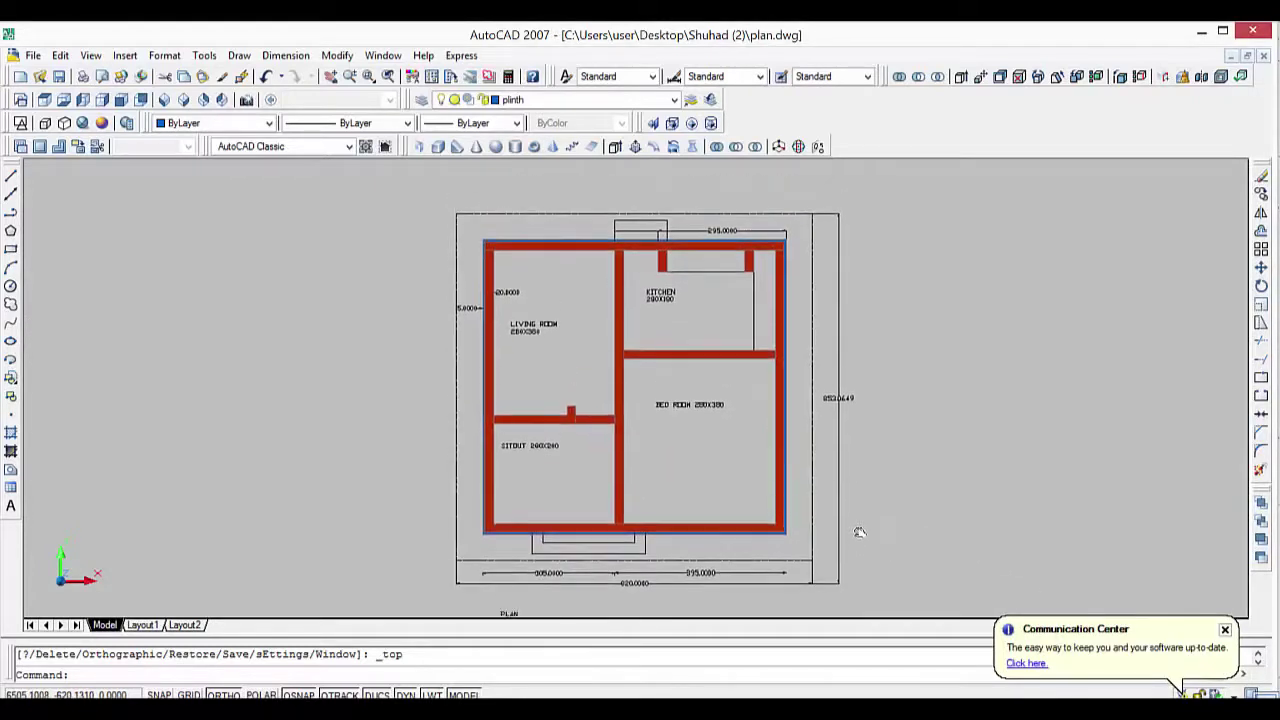
{"action": "scroll", "coordinate": [673, 525], "scroll_direction": "up", "scroll_amount": 2}
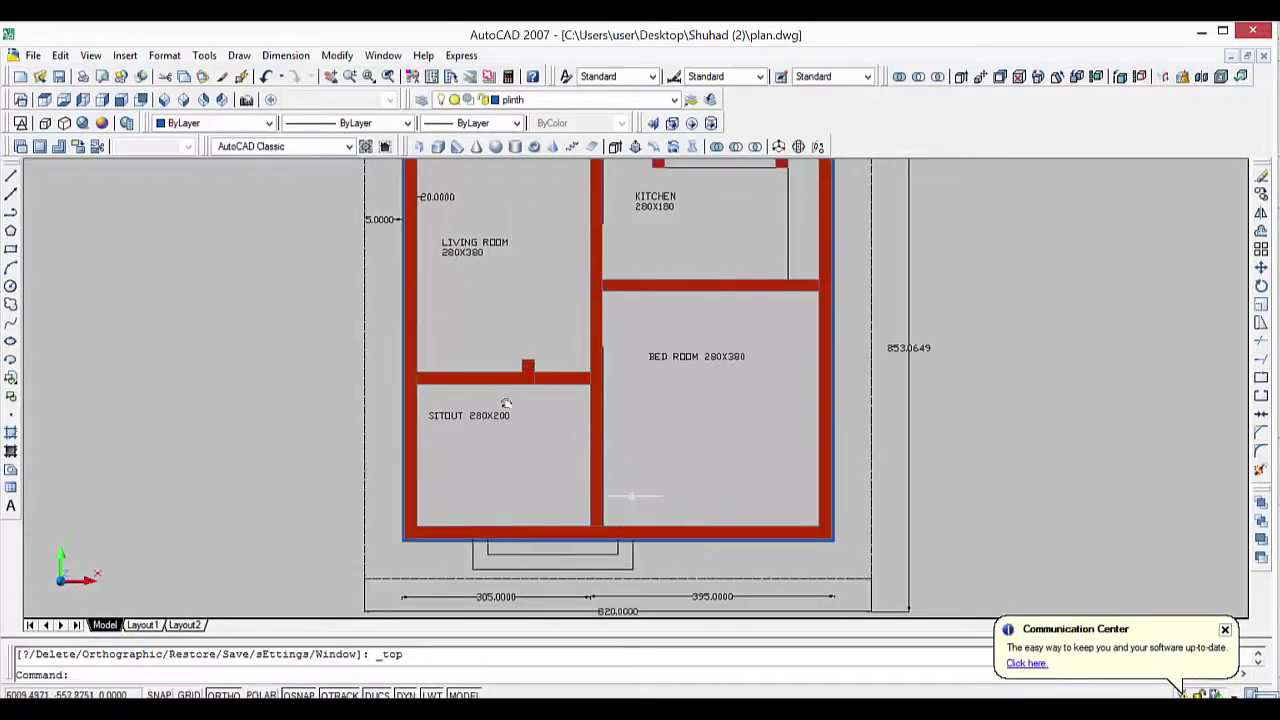
{"action": "mouse_move", "coordinate": [620, 508]}
{"action": "middle_mouse_down"}
{"action": "mouse_move", "coordinate": [594, 546]}
{"action": "mouse_move", "coordinate": [589, 522]}
{"action": "middle_mouse_up"}
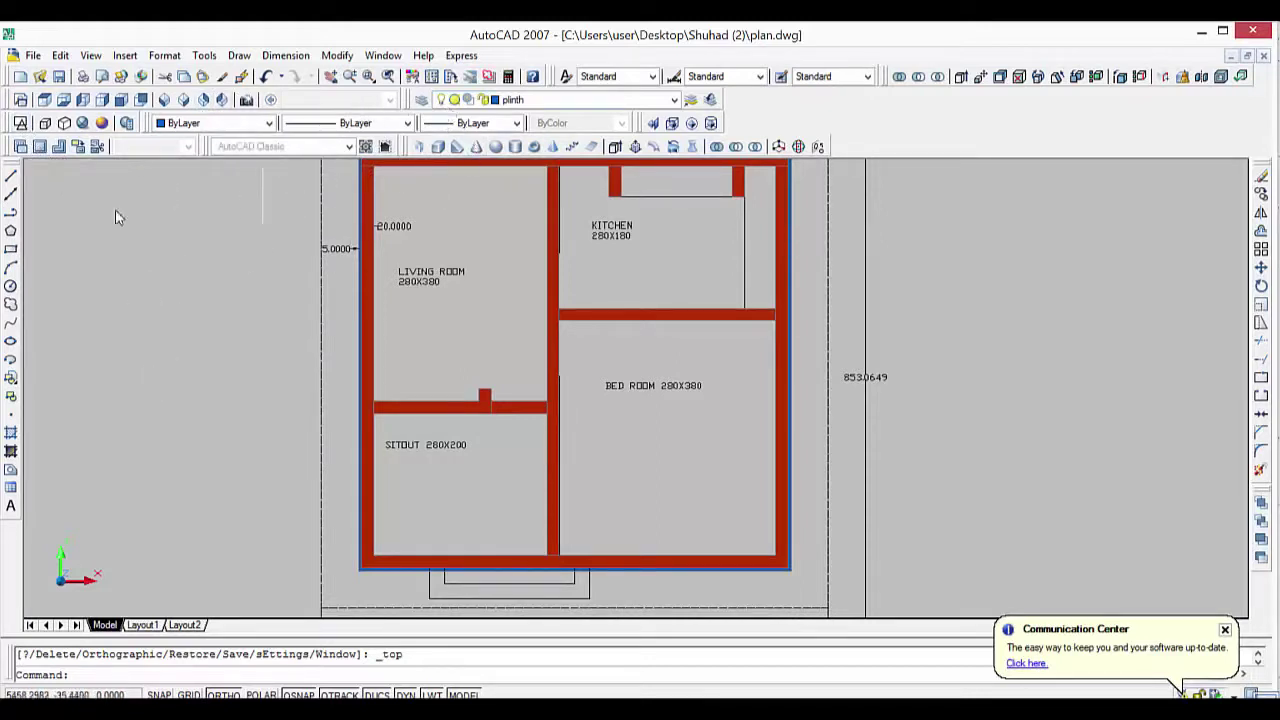
Change the visual style from 2D Wireframe to Conceptual so walls appear as shaded solids.
{"action": "left_click", "coordinate": [20, 122]}
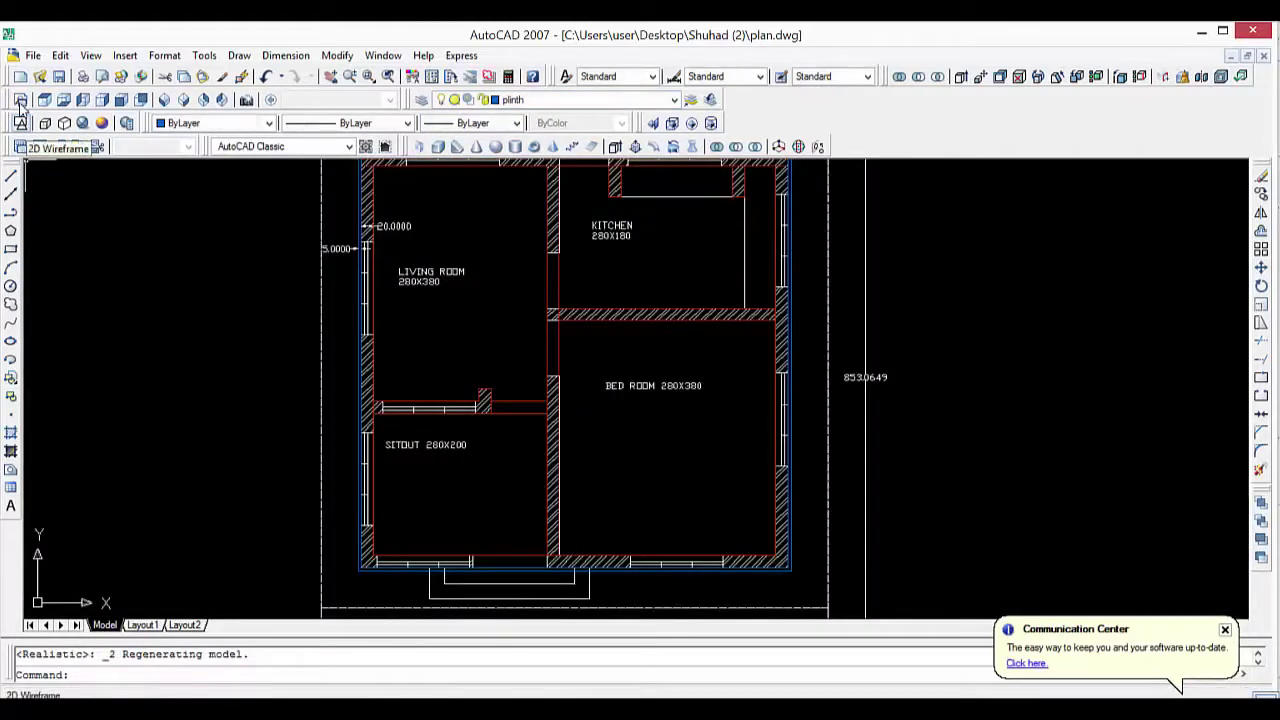
{"action": "left_click", "coordinate": [104, 123]}
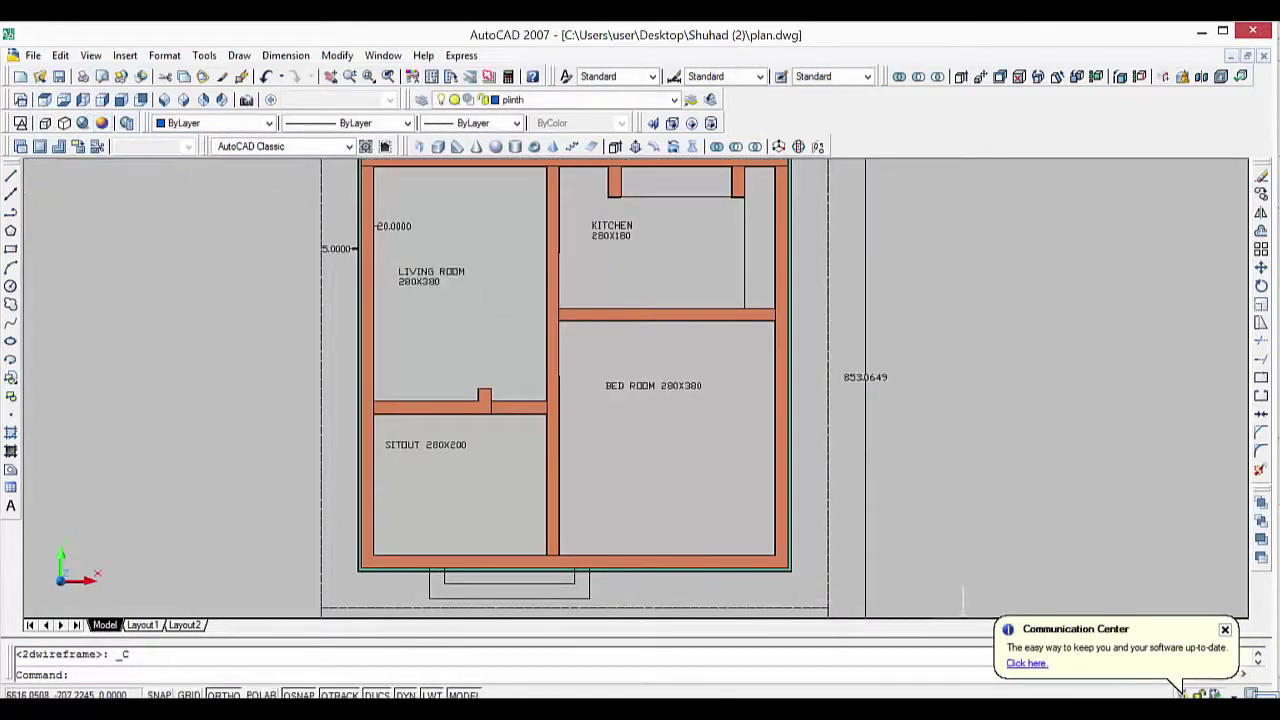
{"action": "left_click", "coordinate": [1180, 690]}
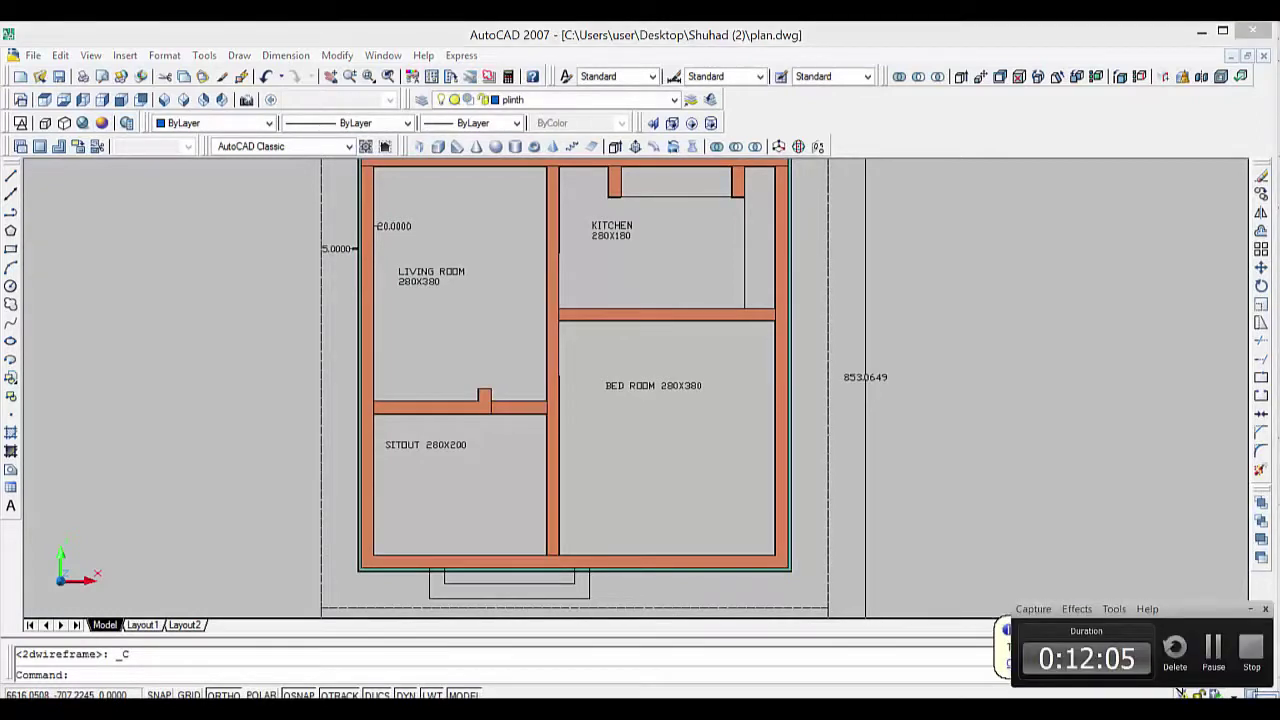
{"action": "left_click", "coordinate": [1214, 652]}
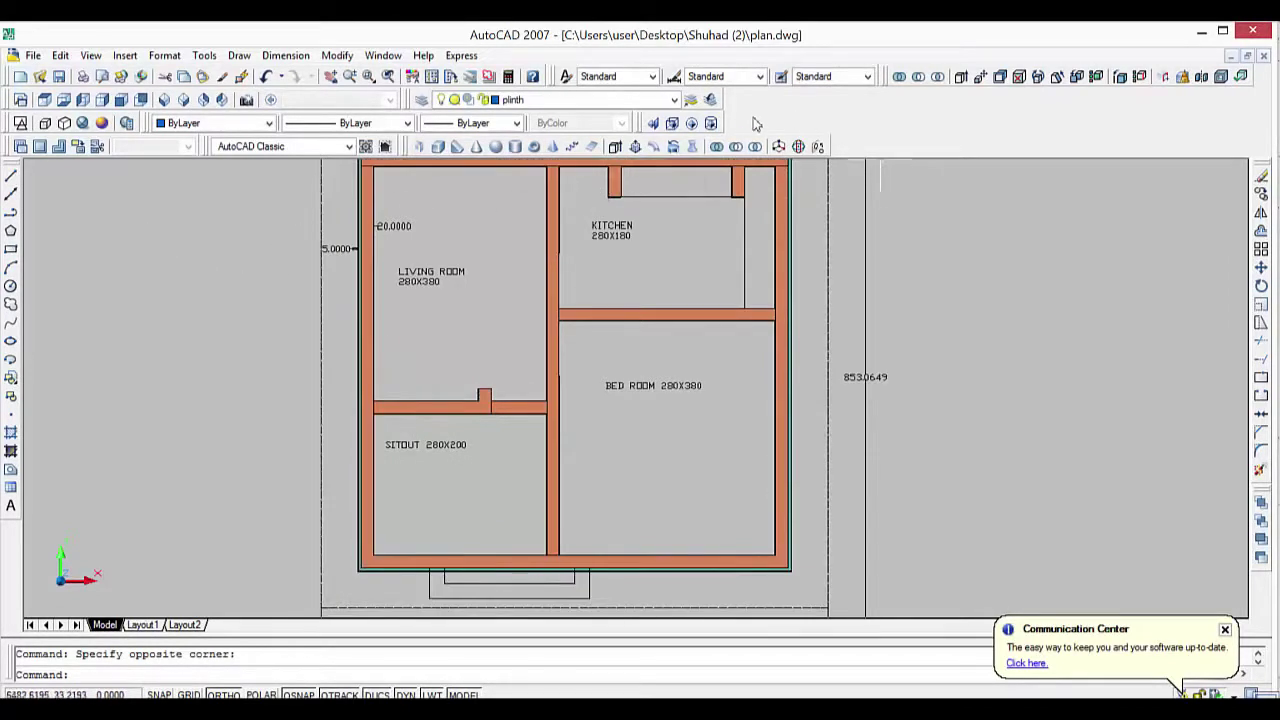
Turn off the plinth layer's light bulb in the Layer list and accept the warning.
{"action": "left_click", "coordinate": [592, 101]}
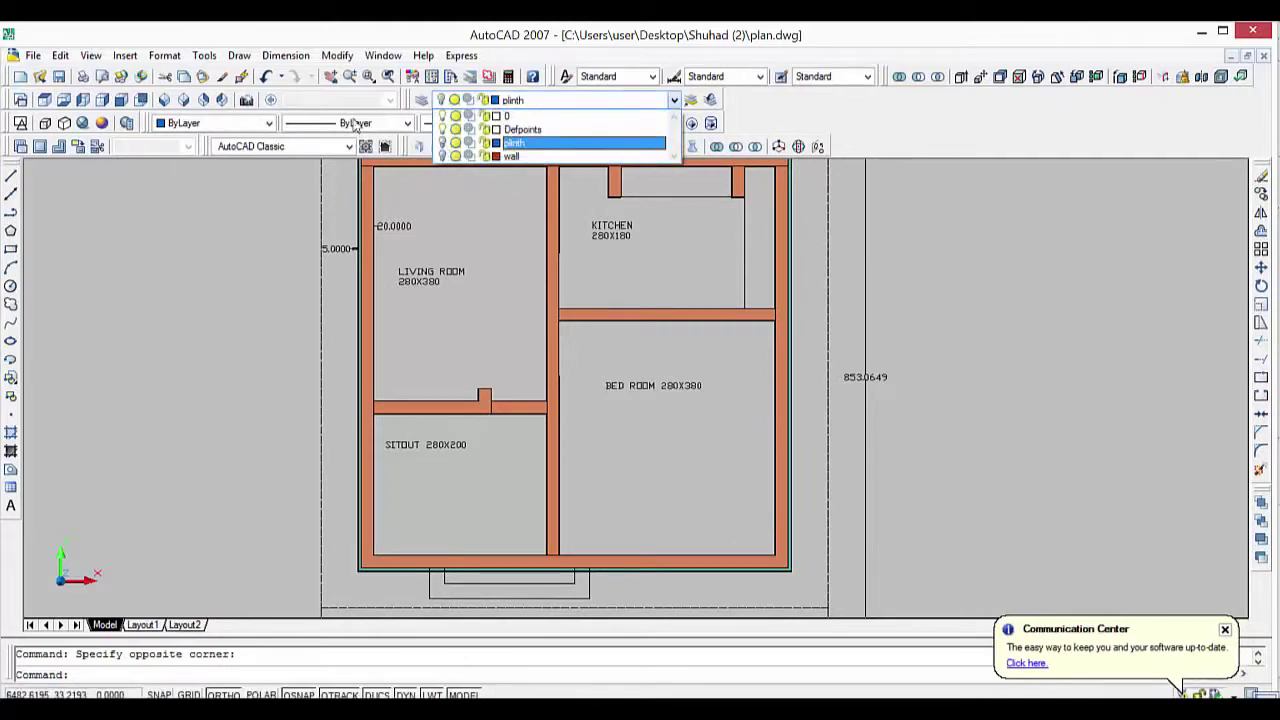
{"action": "left_click", "coordinate": [442, 143]}
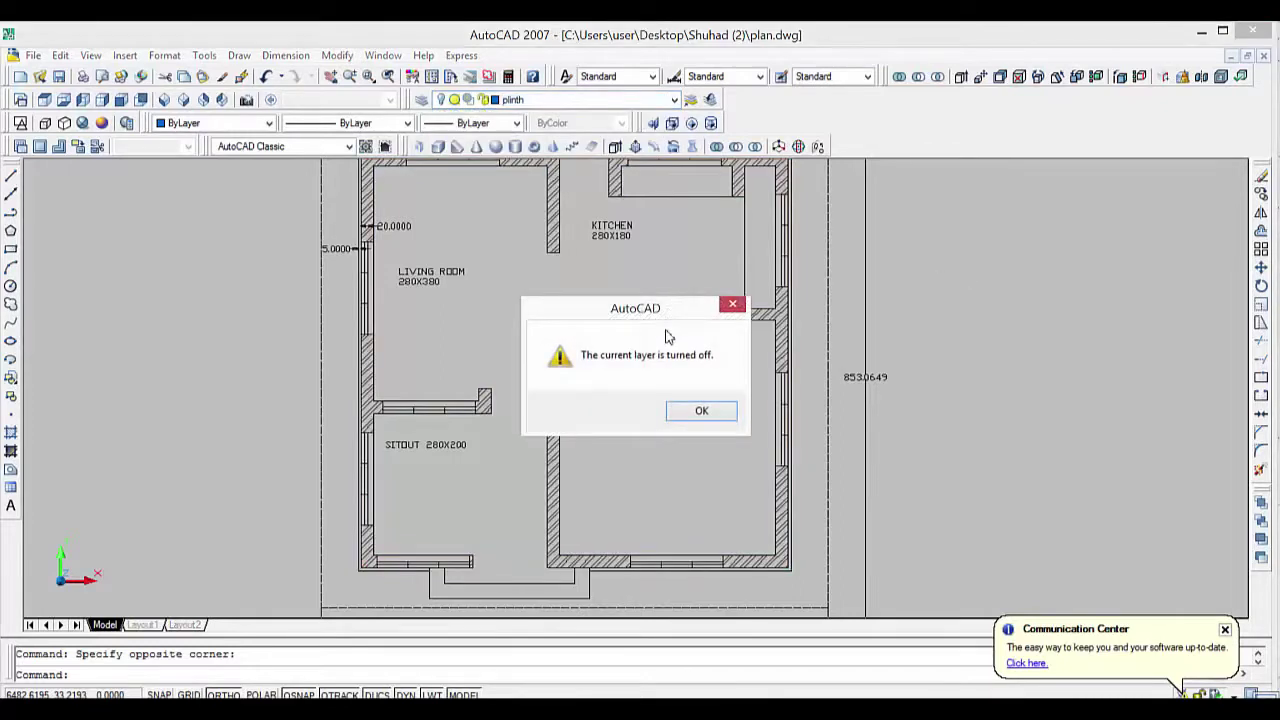
{"action": "left_click", "coordinate": [700, 411]}
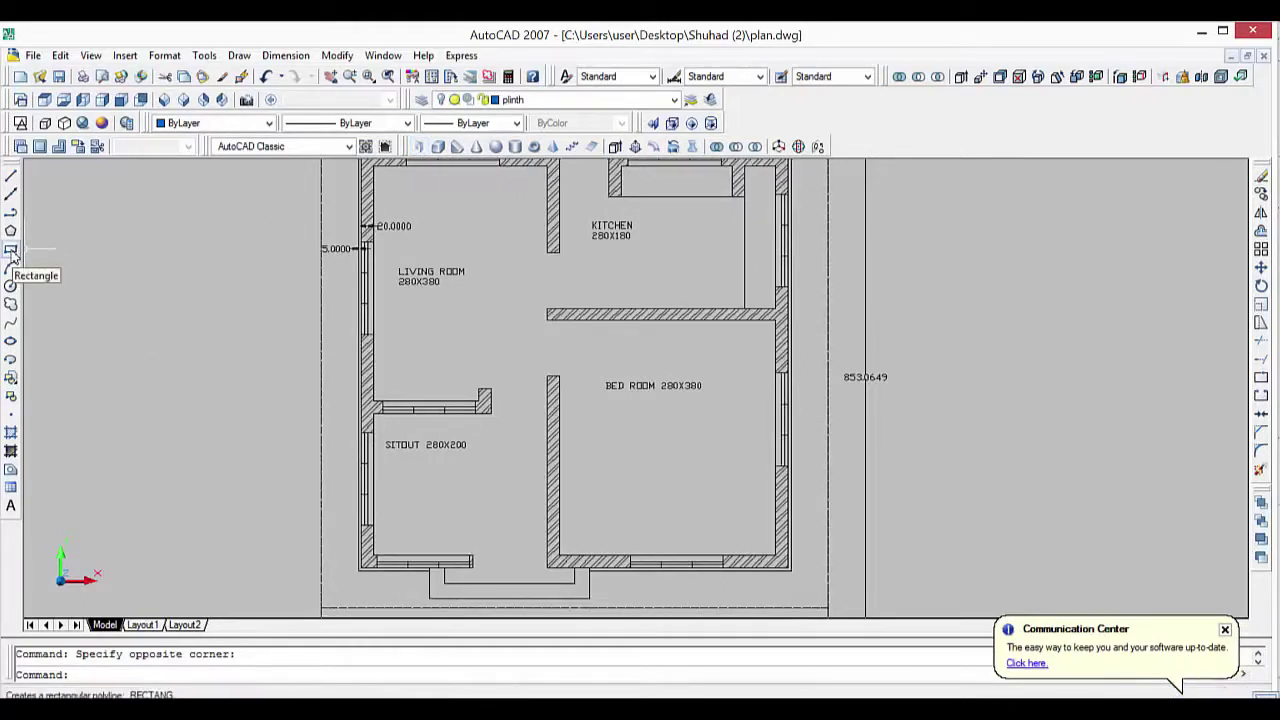
Begin a rectangle, zoom into the sitout, and pick its first corner at the lower wall's end.
{"action": "left_click", "coordinate": [11, 251]}
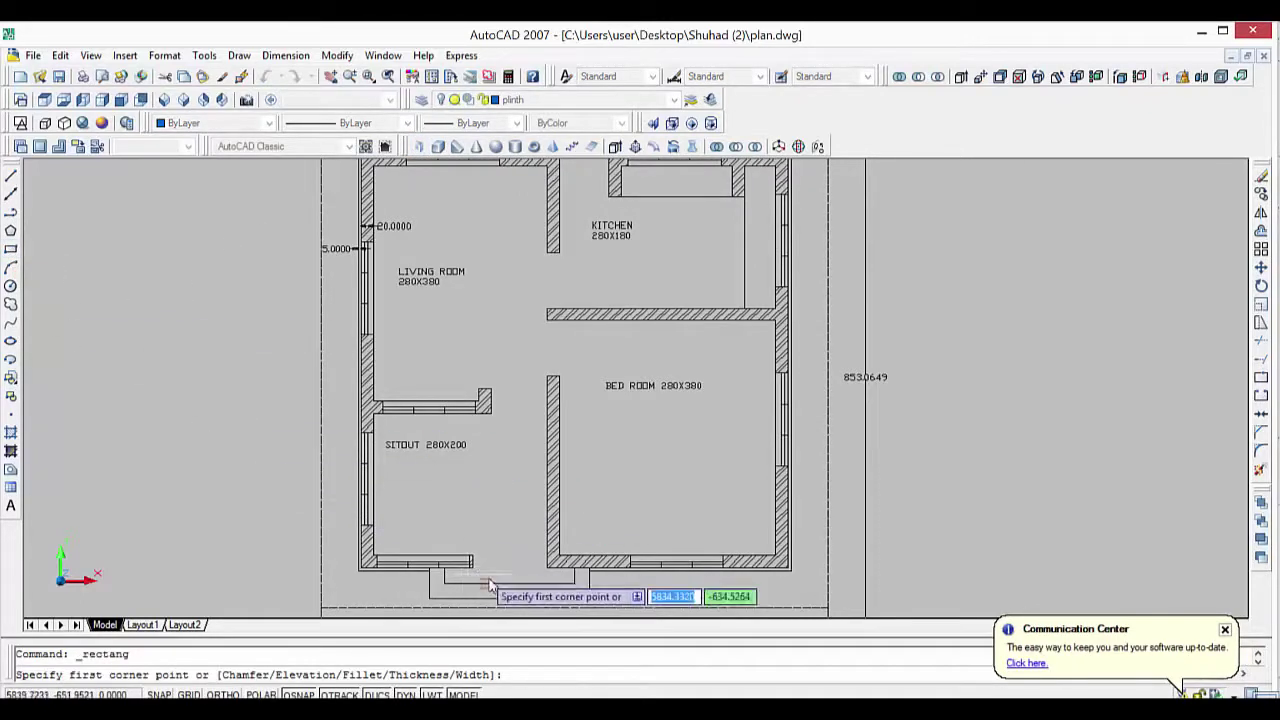
{"action": "scroll", "coordinate": [470, 579], "scroll_direction": "up", "scroll_amount": 2}
{"action": "scroll", "coordinate": [460, 560], "scroll_direction": "up", "scroll_amount": 2}
{"action": "scroll", "coordinate": [446, 530], "scroll_direction": "up", "scroll_amount": 1}
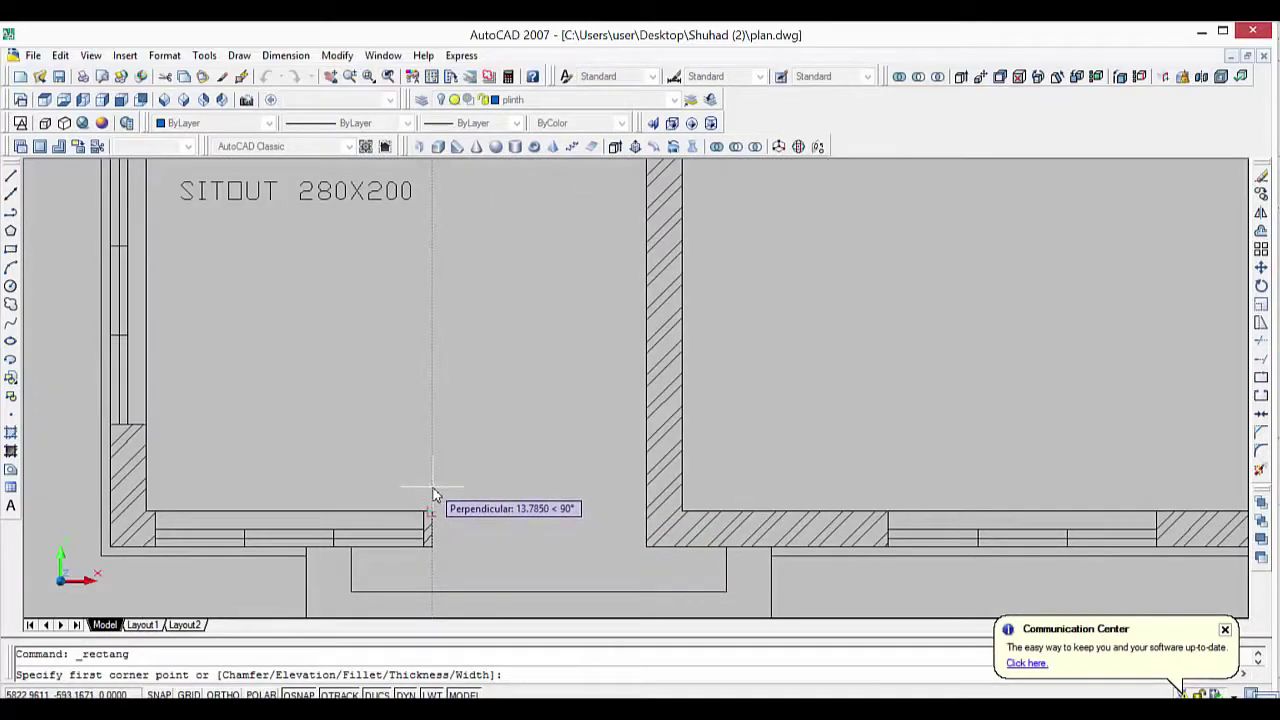
{"action": "left_click", "coordinate": [432, 497]}
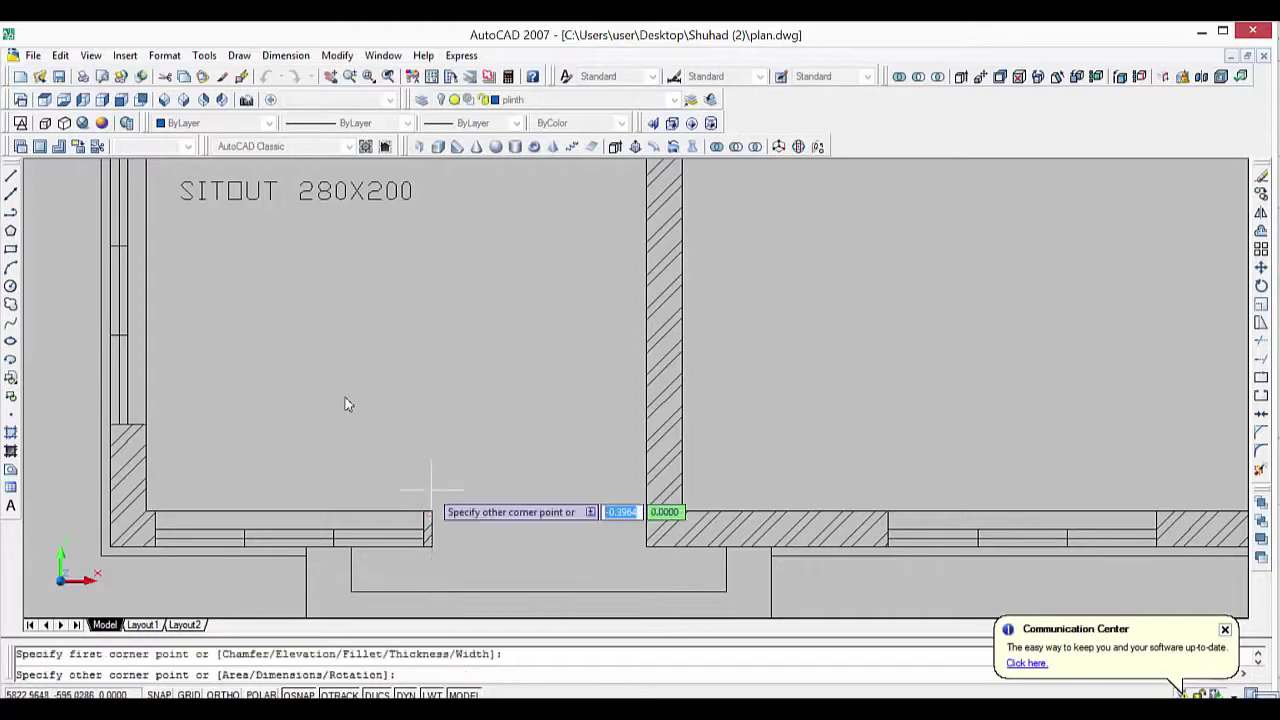
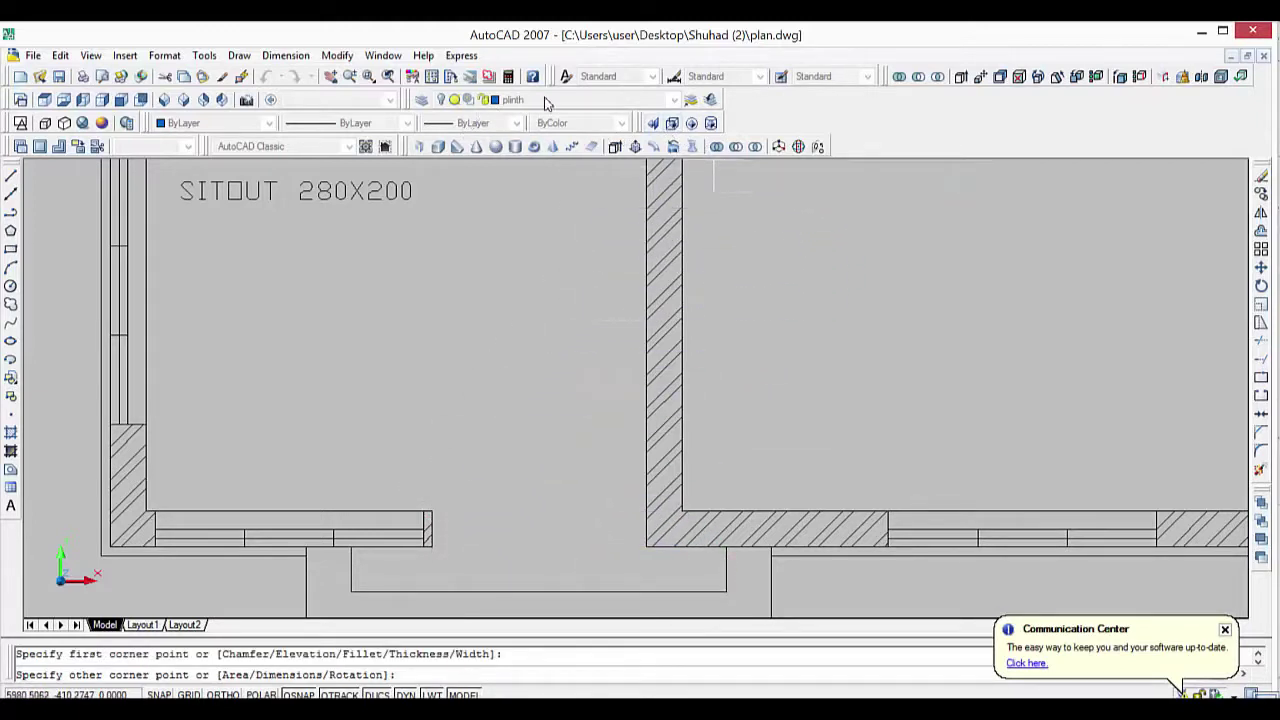
Make Defpoints the current layer and draw a rectangle across the front opening beside the sitout wall.
{"action": "left_click", "coordinate": [674, 100]}
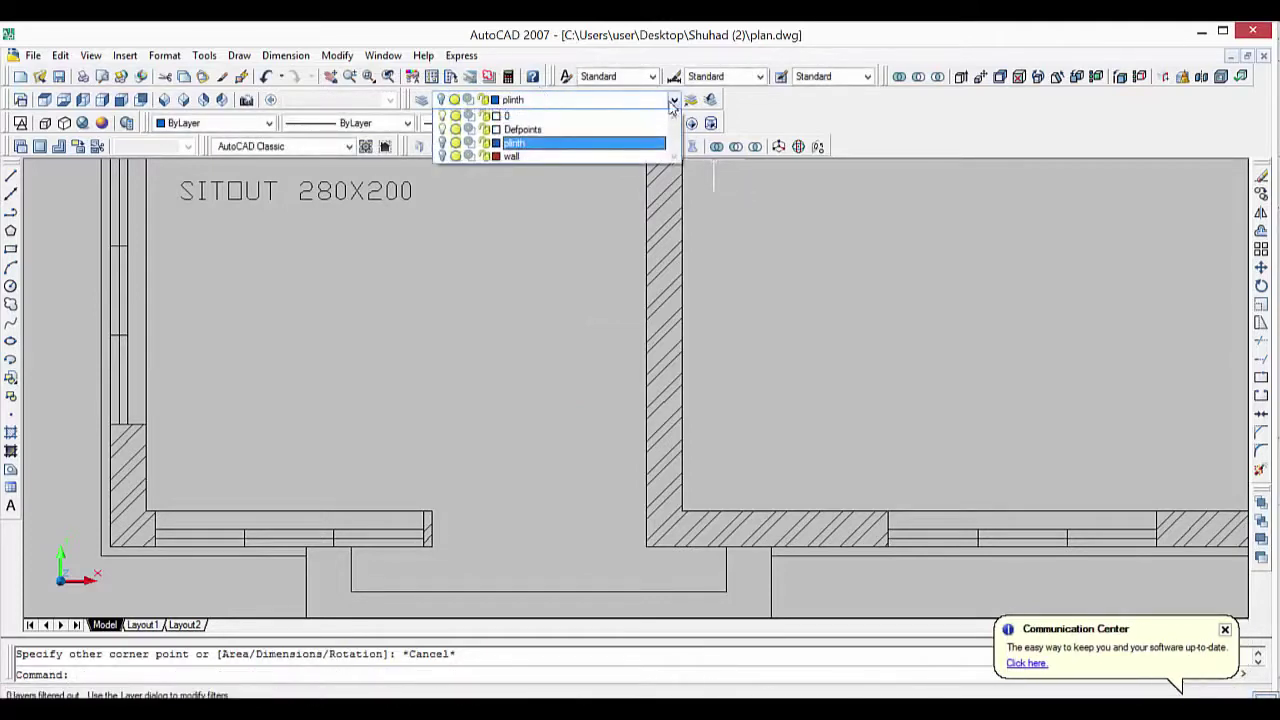
{"action": "left_click", "coordinate": [557, 130]}
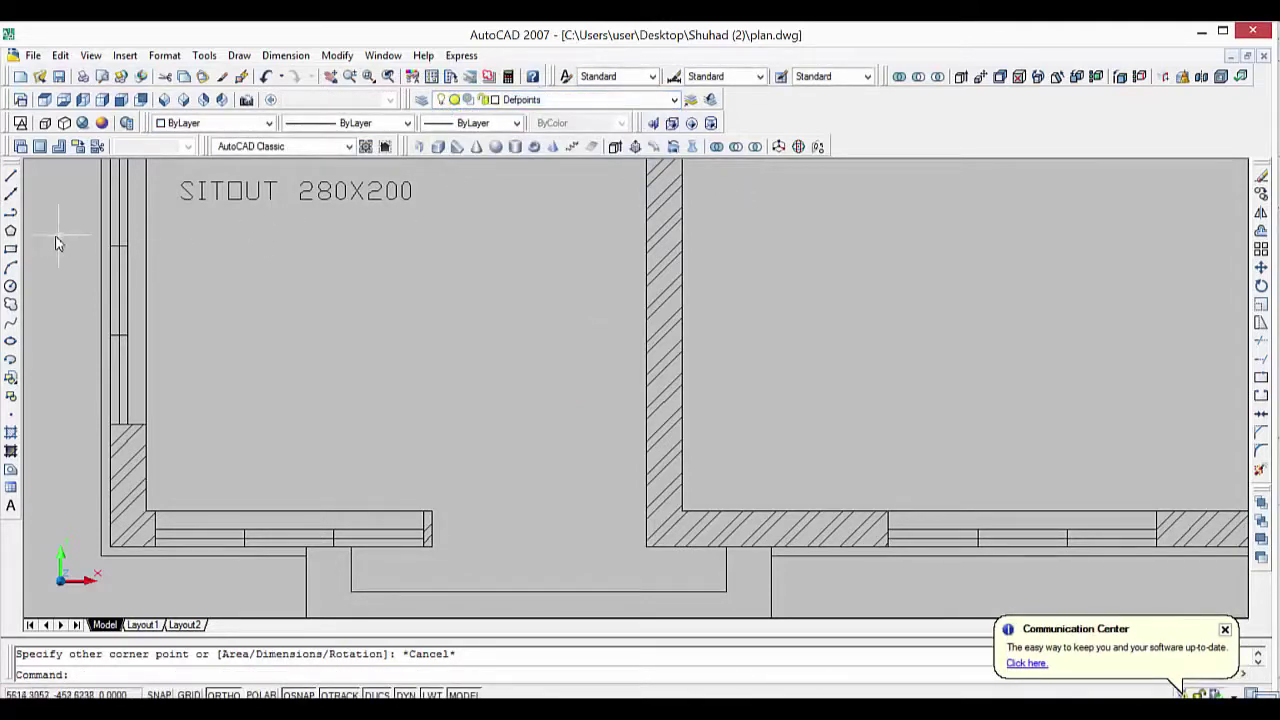
{"action": "left_click", "coordinate": [11, 249]}
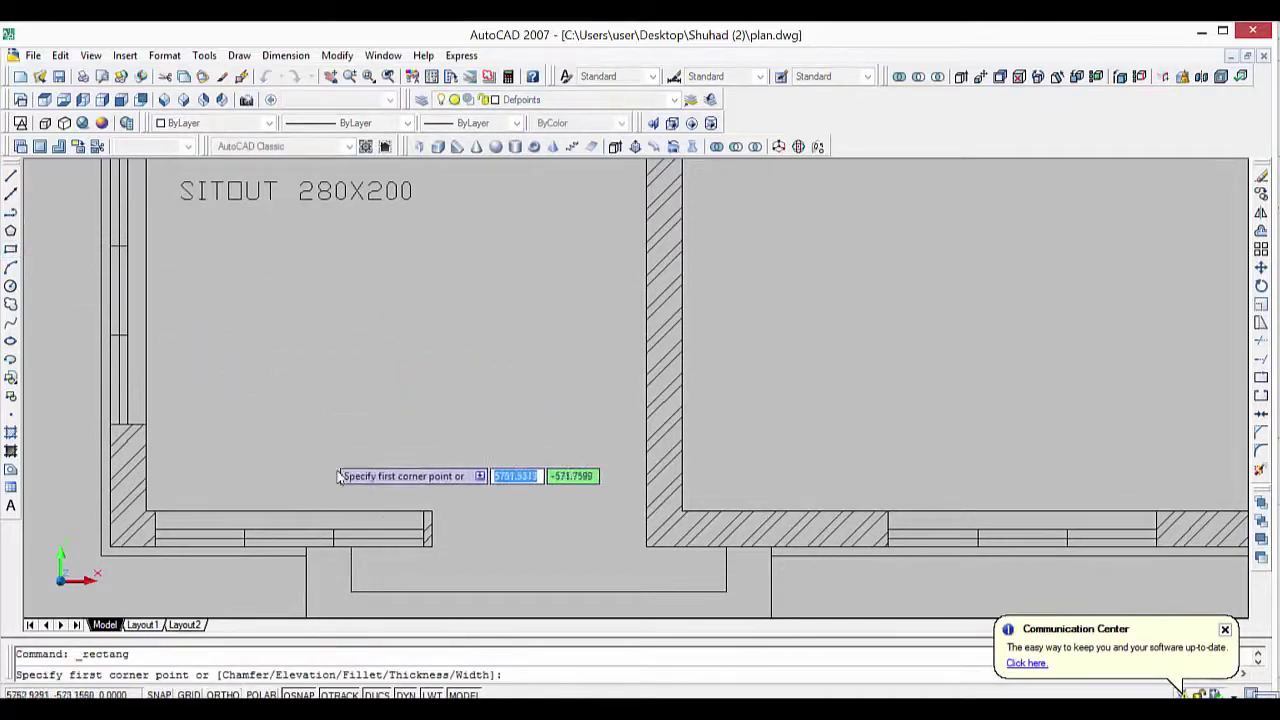
{"action": "left_click", "coordinate": [432, 495]}
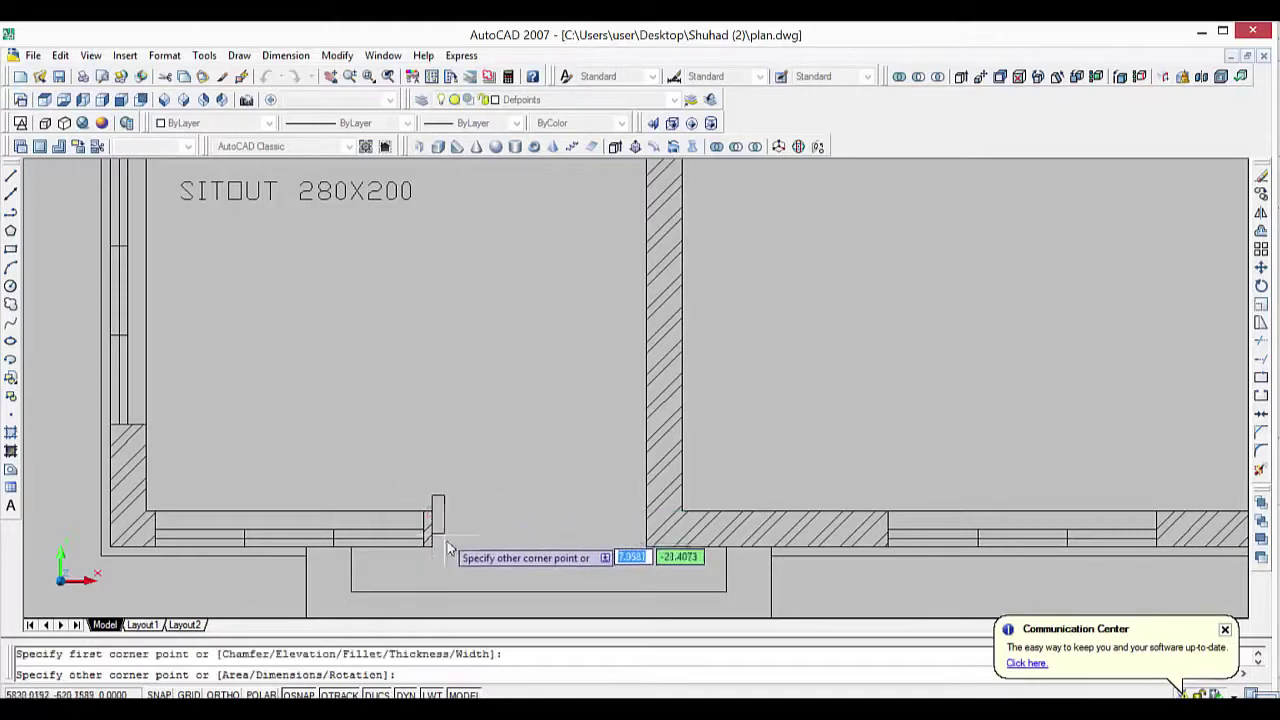
{"action": "left_click", "coordinate": [646, 564]}
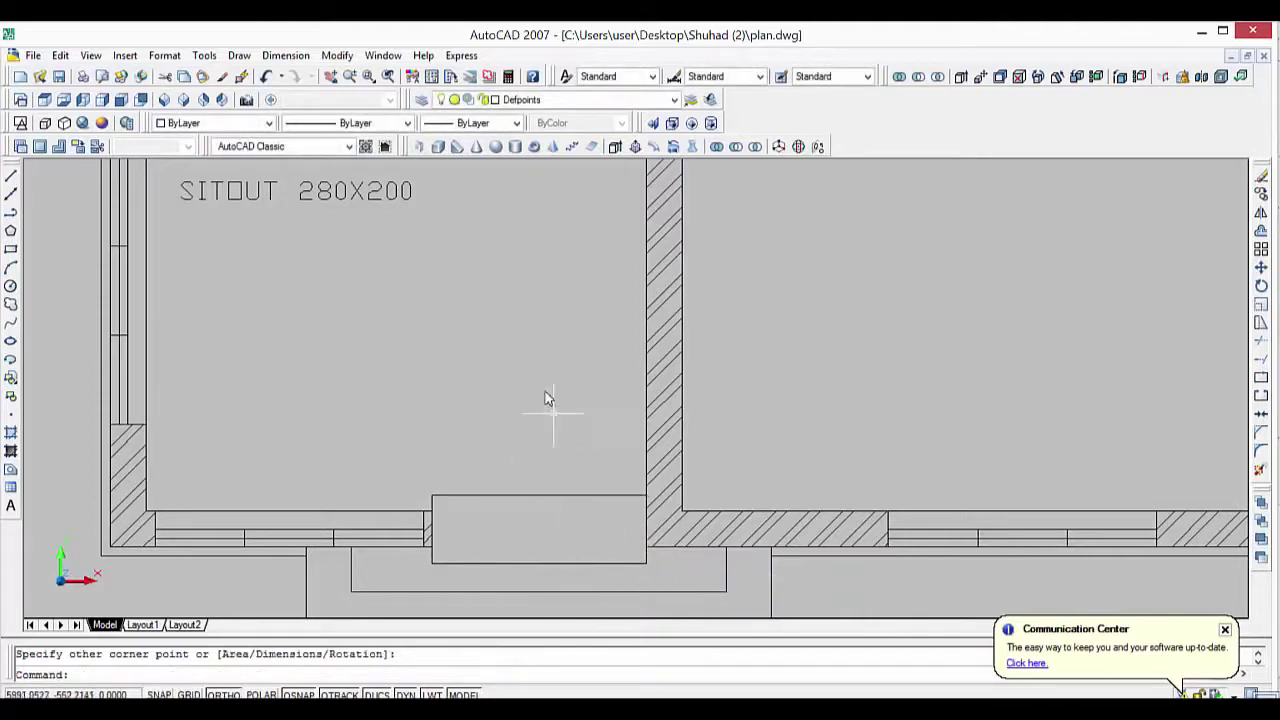
Pan across the plan to bring the bed room, kitchen and living room into view.
{"action": "scroll", "coordinate": [565, 258], "scroll_direction": "down", "scroll_amount": 2}
{"action": "middle_click_drag", "start_coordinate": [538, 289], "coordinate": [512, 401]}
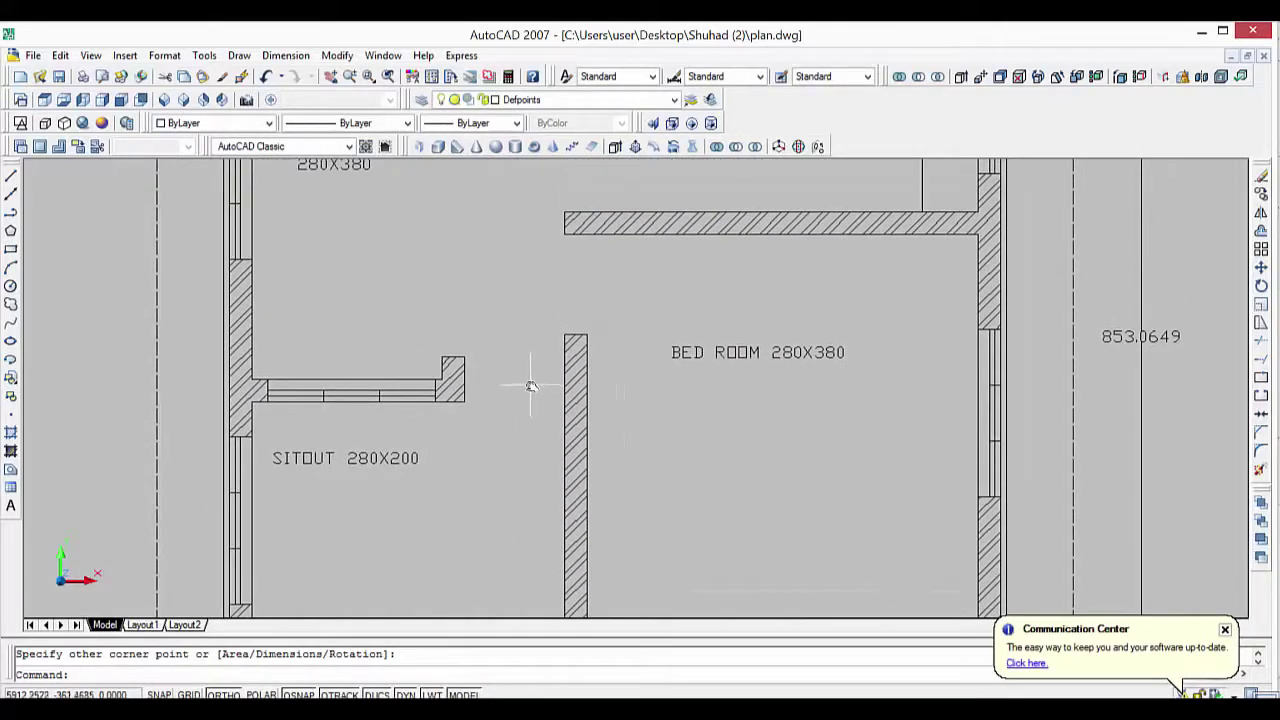
{"action": "scroll", "coordinate": [531, 386], "scroll_direction": "down", "scroll_amount": 2}
{"action": "mouse_move", "coordinate": [528, 374]}
{"action": "middle_mouse_down"}
{"action": "mouse_move", "coordinate": [480, 480]}
{"action": "mouse_move", "coordinate": [466, 480]}
{"action": "middle_mouse_up"}
{"action": "scroll", "coordinate": [464, 464], "scroll_direction": "up", "scroll_amount": 3}
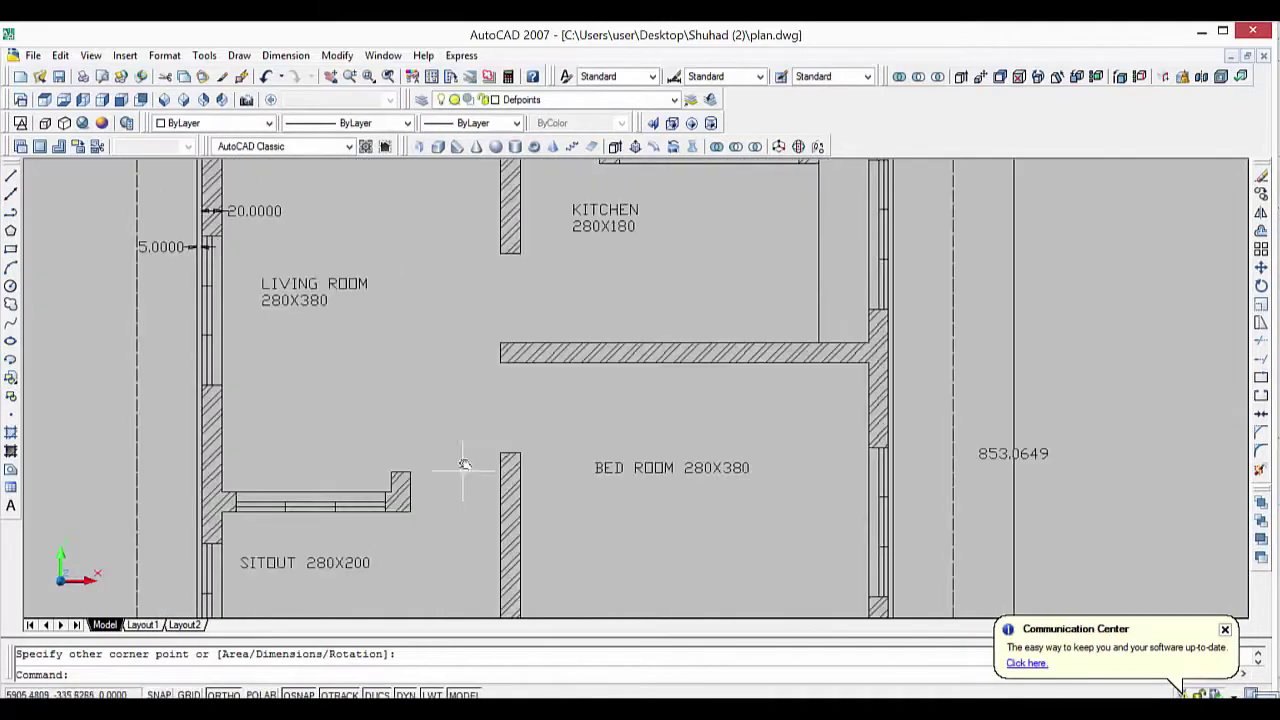
{"action": "scroll", "coordinate": [463, 440], "scroll_direction": "up", "scroll_amount": 2}
{"action": "key", "text": "Return"}
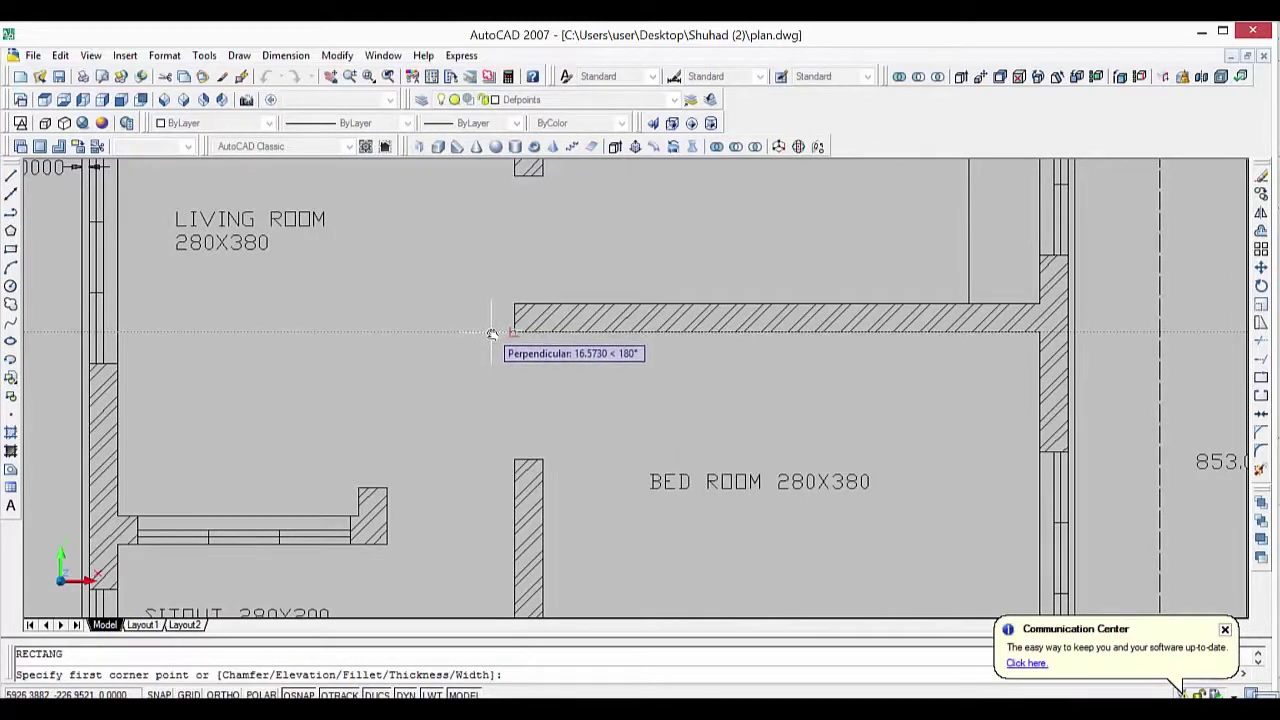
Draw a rectangle across the doorway between the living room and the bed room.
{"action": "left_click", "coordinate": [491, 333]}
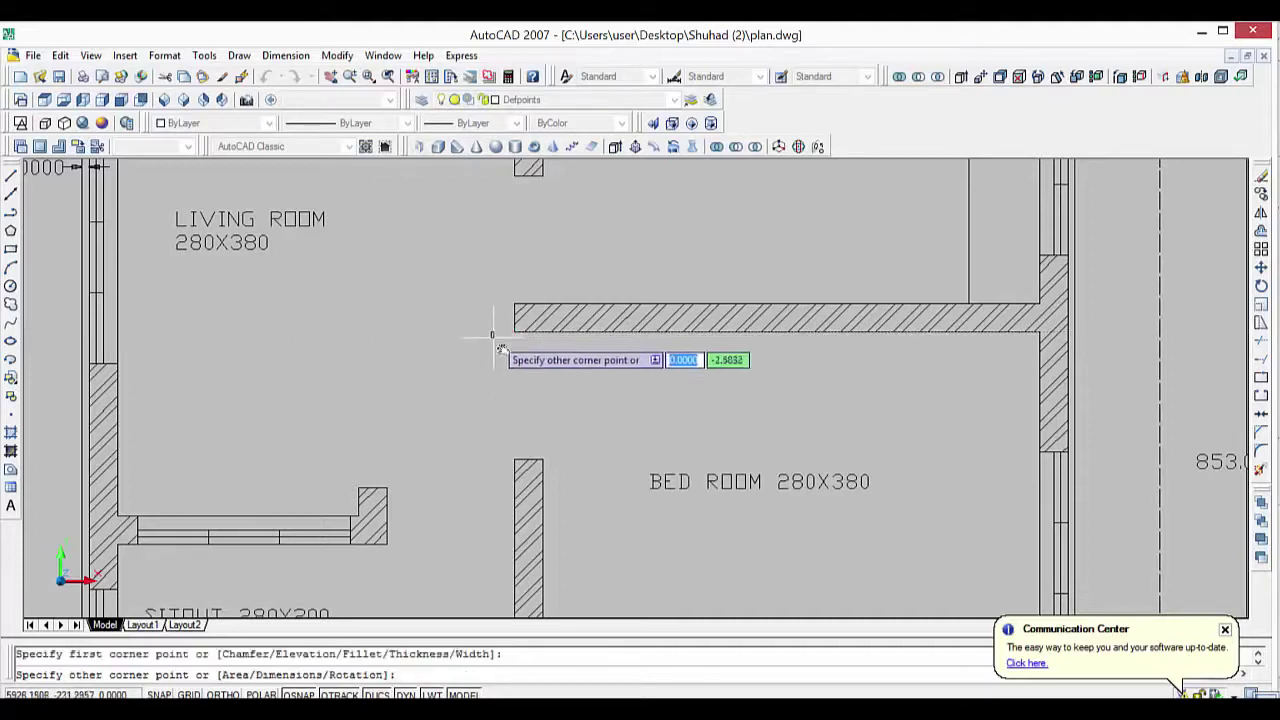
{"action": "left_click", "coordinate": [554, 461]}
{"action": "key", "text": "Return"}
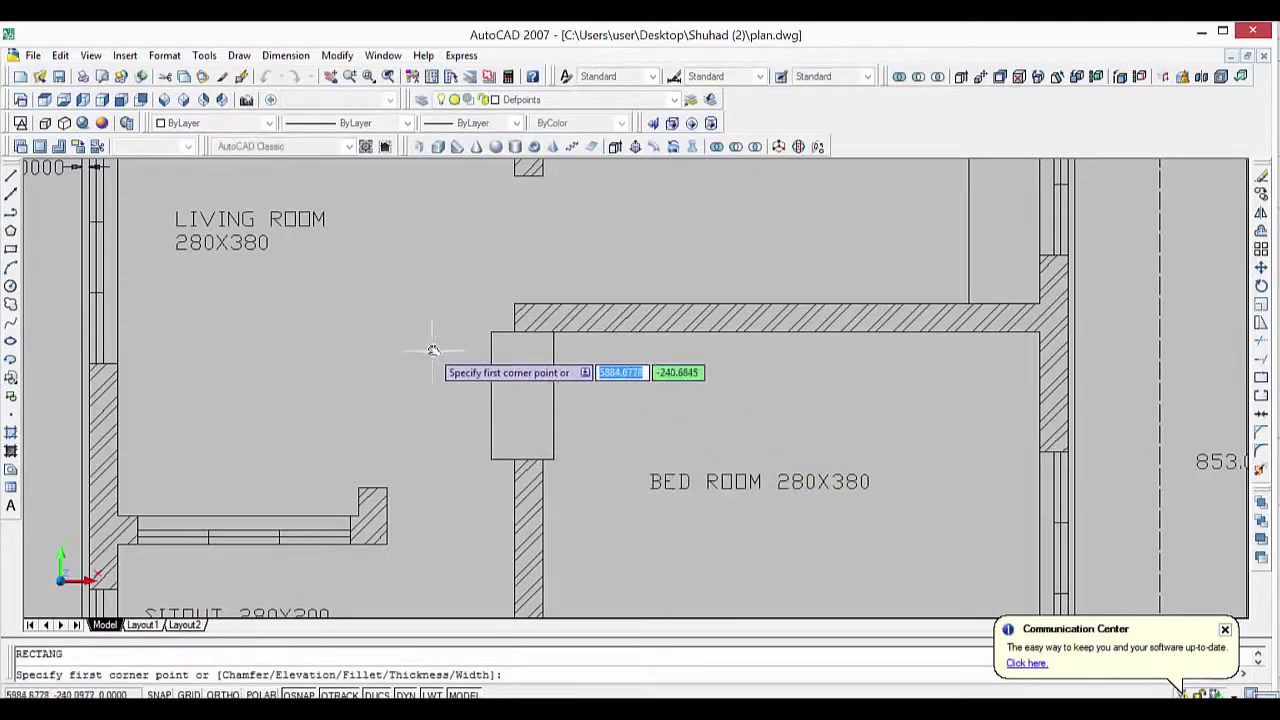
Shift the plan slightly down and fix a new rectangle's first corner near the kitchen wall.
{"action": "scroll", "coordinate": [429, 345], "scroll_direction": "down", "scroll_amount": 1}
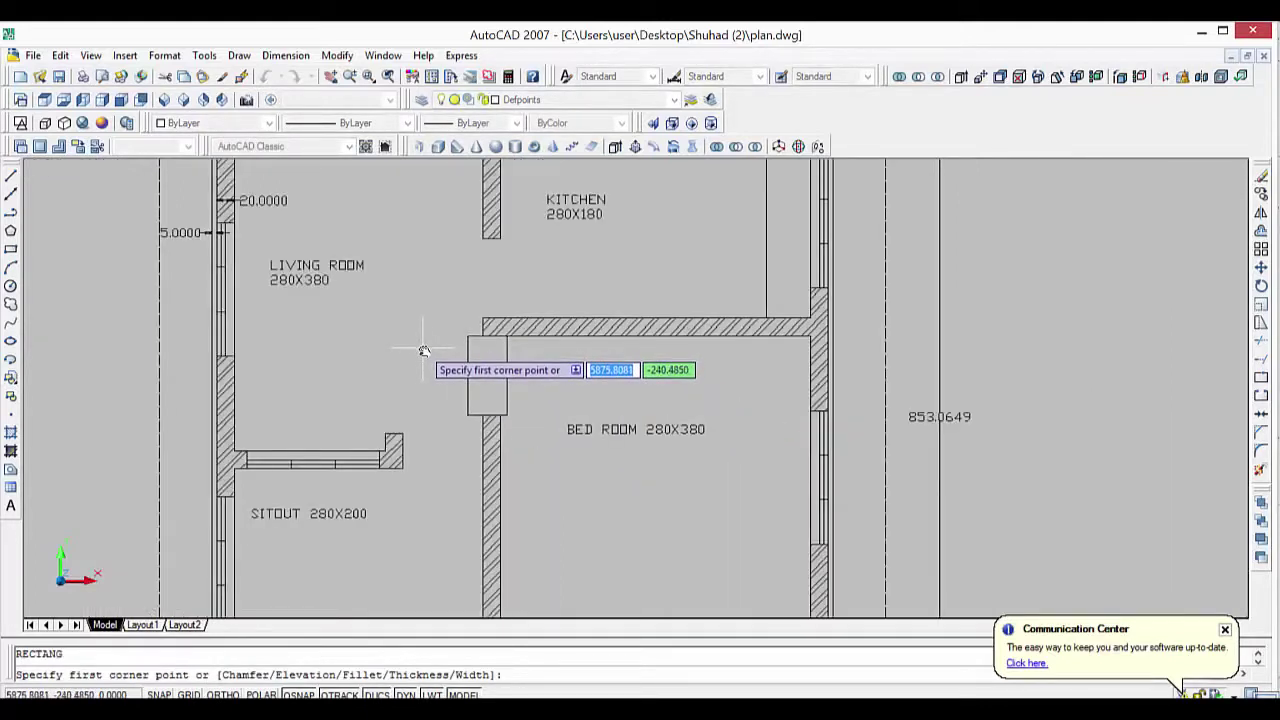
{"action": "scroll", "coordinate": [424, 350], "scroll_direction": "down", "scroll_amount": 1}
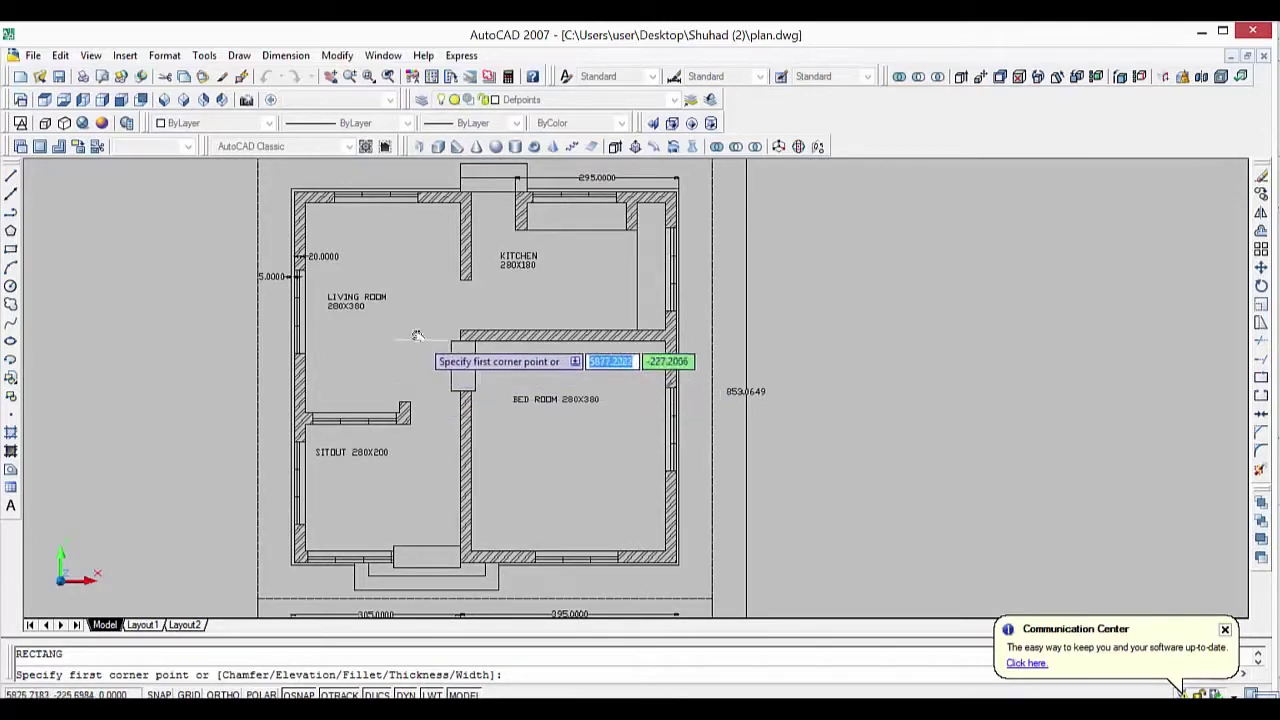
{"action": "scroll", "coordinate": [411, 333], "scroll_direction": "up", "scroll_amount": 2}
{"action": "scroll", "coordinate": [467, 317], "scroll_direction": "down", "scroll_amount": 2}
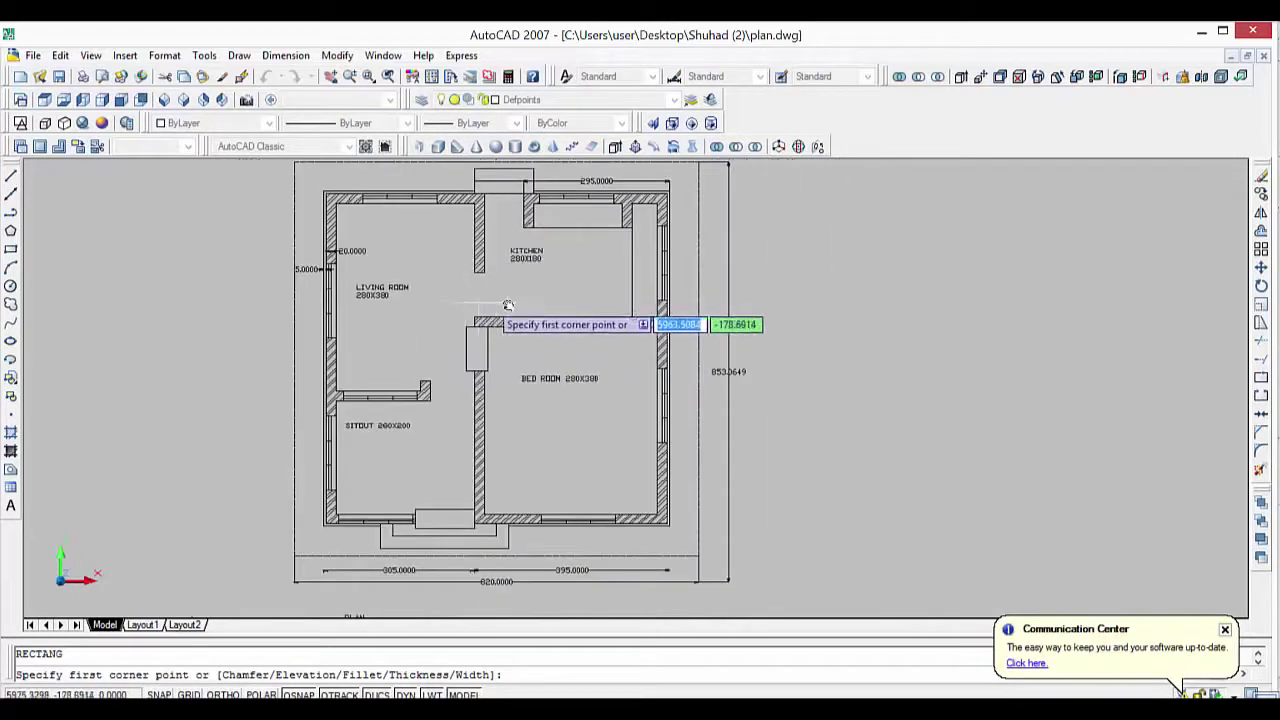
{"action": "middle_click_drag", "start_coordinate": [475, 300], "coordinate": [472, 359]}
{"action": "scroll", "coordinate": [472, 359], "scroll_direction": "up", "scroll_amount": 2}
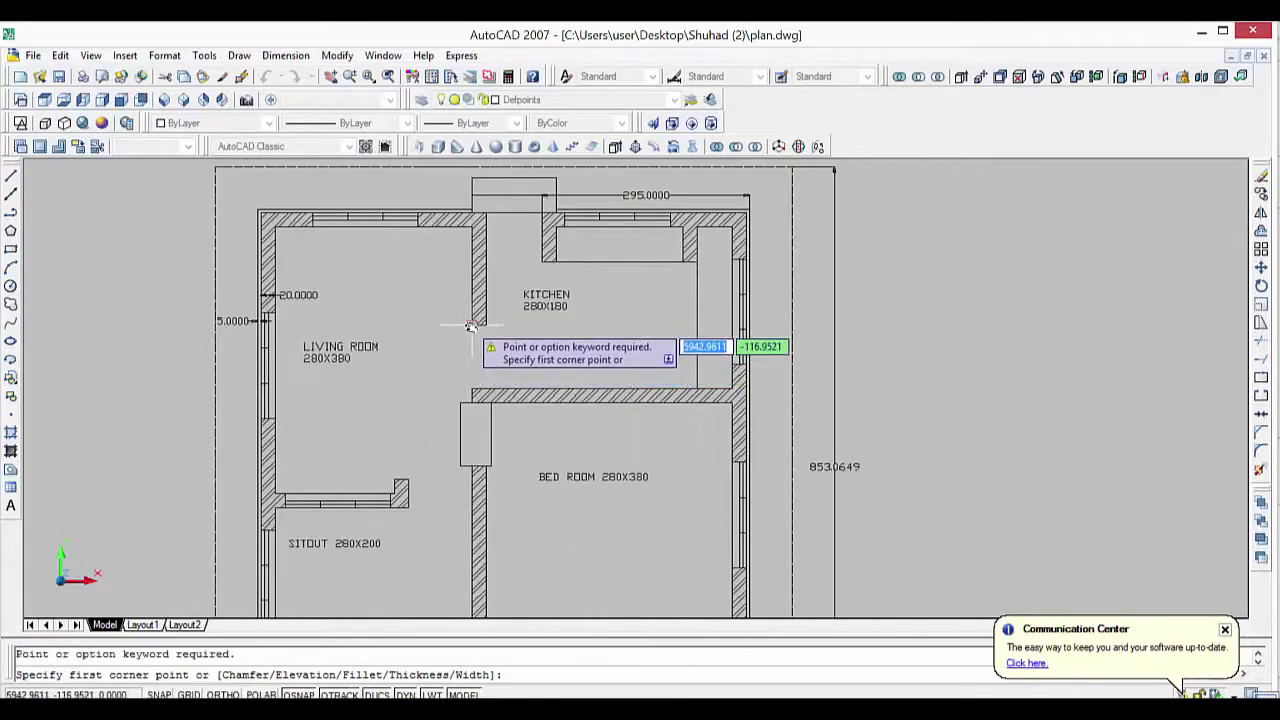
{"action": "left_click", "coordinate": [454, 327]}
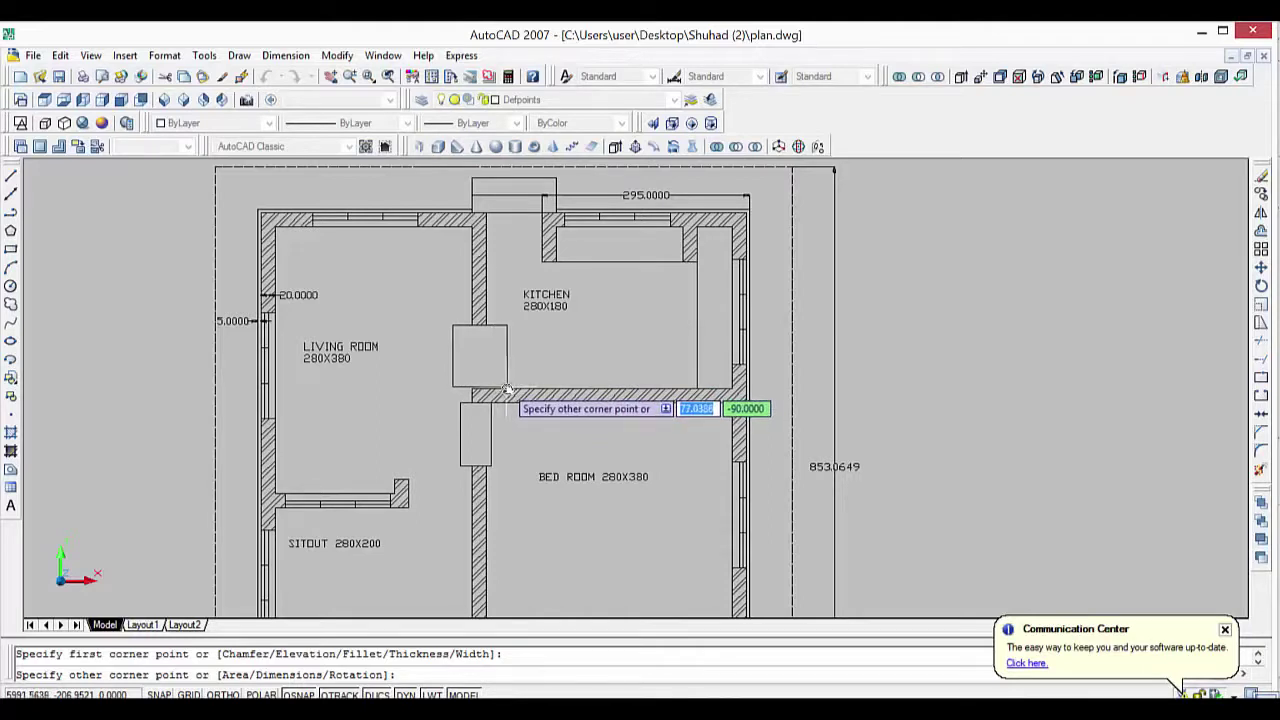
{"action": "scroll", "coordinate": [507, 389], "scroll_direction": "up", "scroll_amount": 2}
{"action": "scroll", "coordinate": [507, 389], "scroll_direction": "up", "scroll_amount": 2}
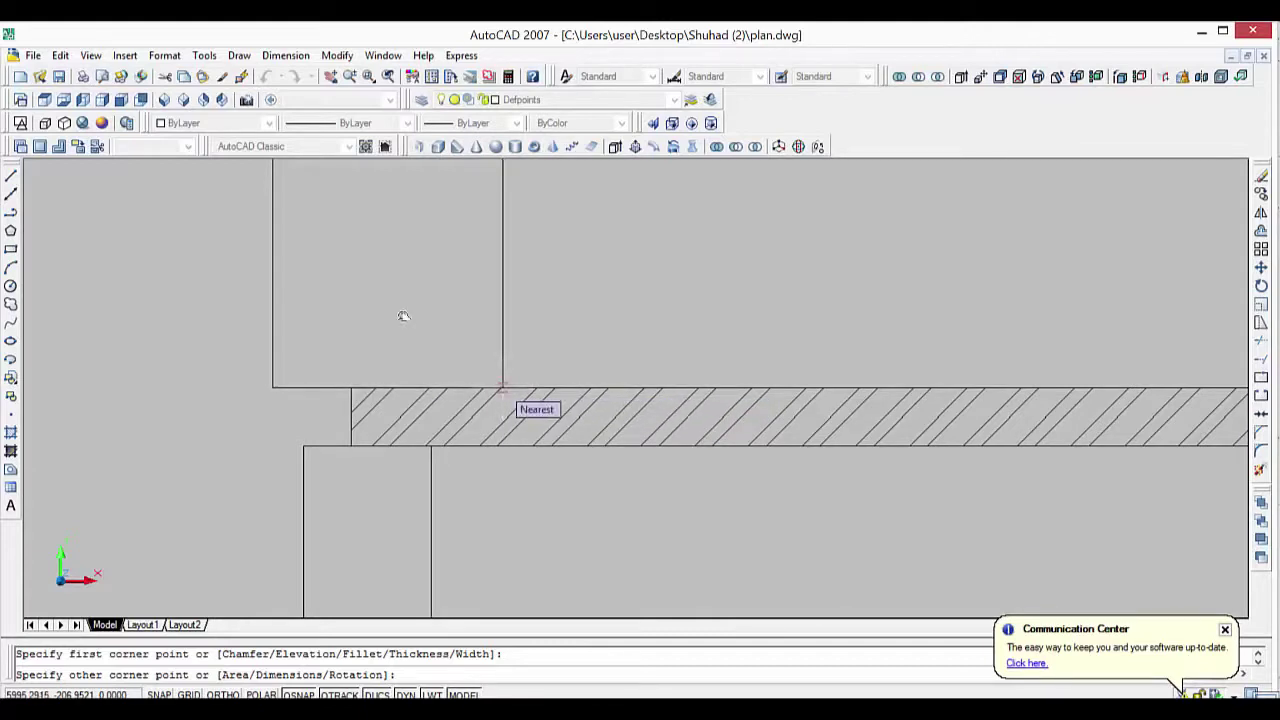
Abandon the misplaced kitchen rectangles and delete the 295.0000 dimension.
{"action": "key", "text": "Escape"}
{"action": "key", "text": "Return"}
{"action": "scroll", "coordinate": [586, 294], "scroll_direction": "down", "scroll_amount": 3}
{"action": "scroll", "coordinate": [619, 276], "scroll_direction": "down", "scroll_amount": 2}
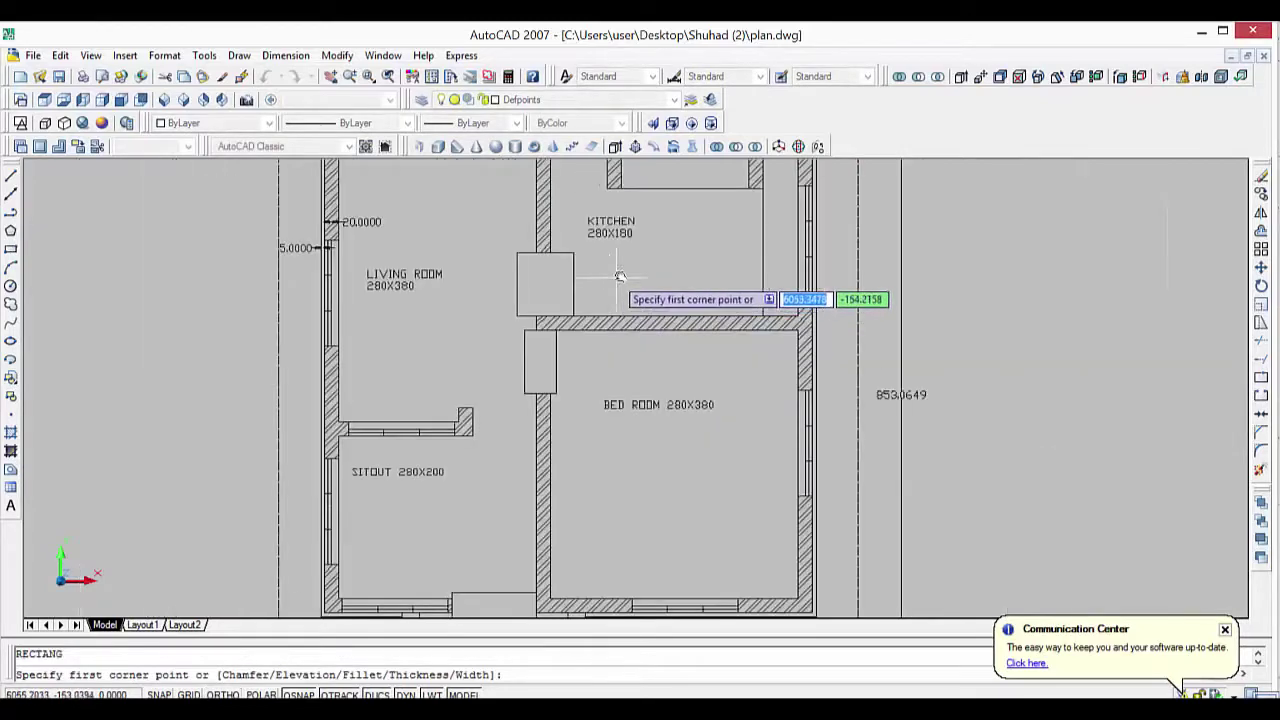
{"action": "scroll", "coordinate": [619, 276], "scroll_direction": "down", "scroll_amount": 2}
{"action": "scroll", "coordinate": [560, 330], "scroll_direction": "up", "scroll_amount": 2}
{"action": "scroll", "coordinate": [529, 357], "scroll_direction": "up", "scroll_amount": 2}
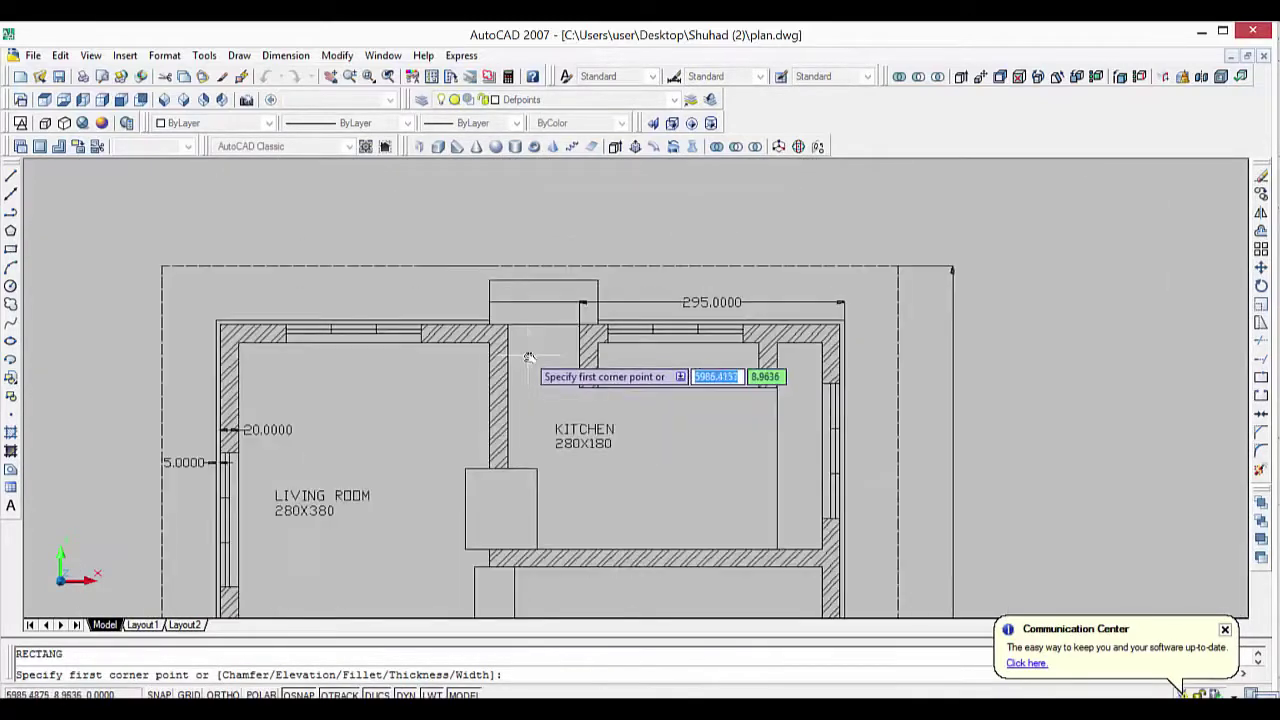
{"action": "scroll", "coordinate": [533, 357], "scroll_direction": "up", "scroll_amount": 1}
{"action": "scroll", "coordinate": [520, 340], "scroll_direction": "up", "scroll_amount": 2}
{"action": "key", "text": "Return"}
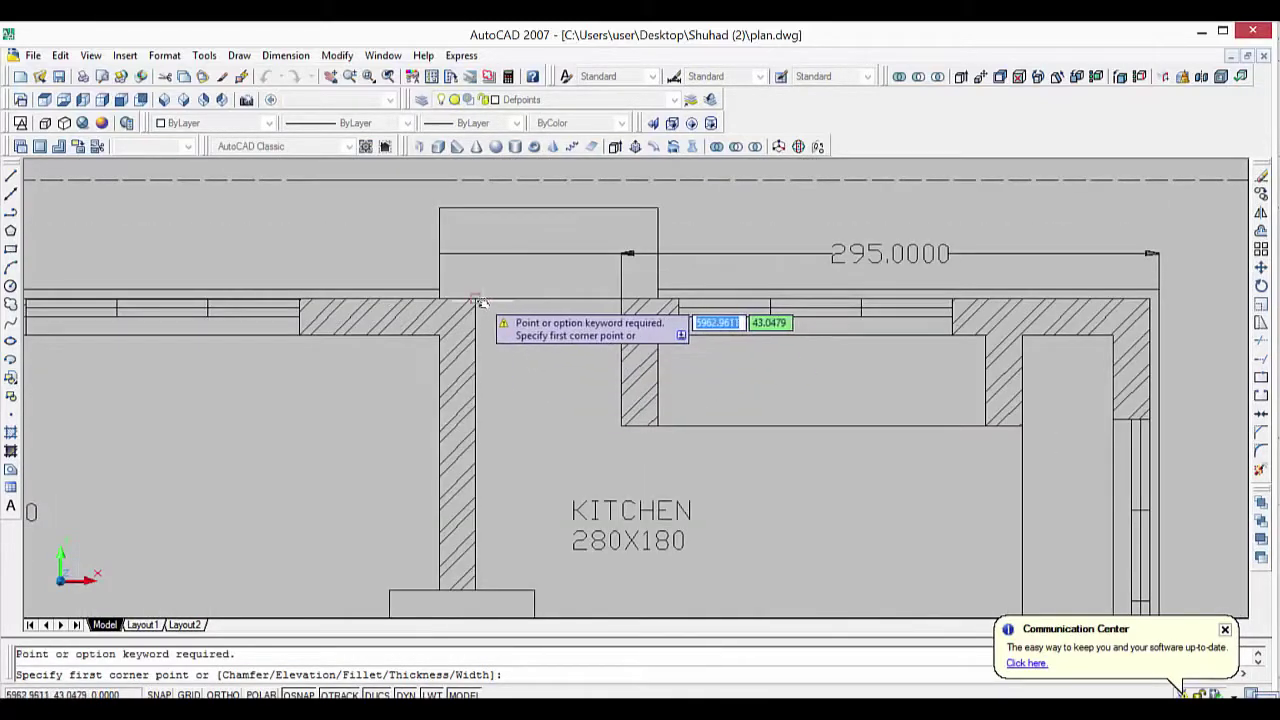
{"action": "left_click", "coordinate": [474, 299]}
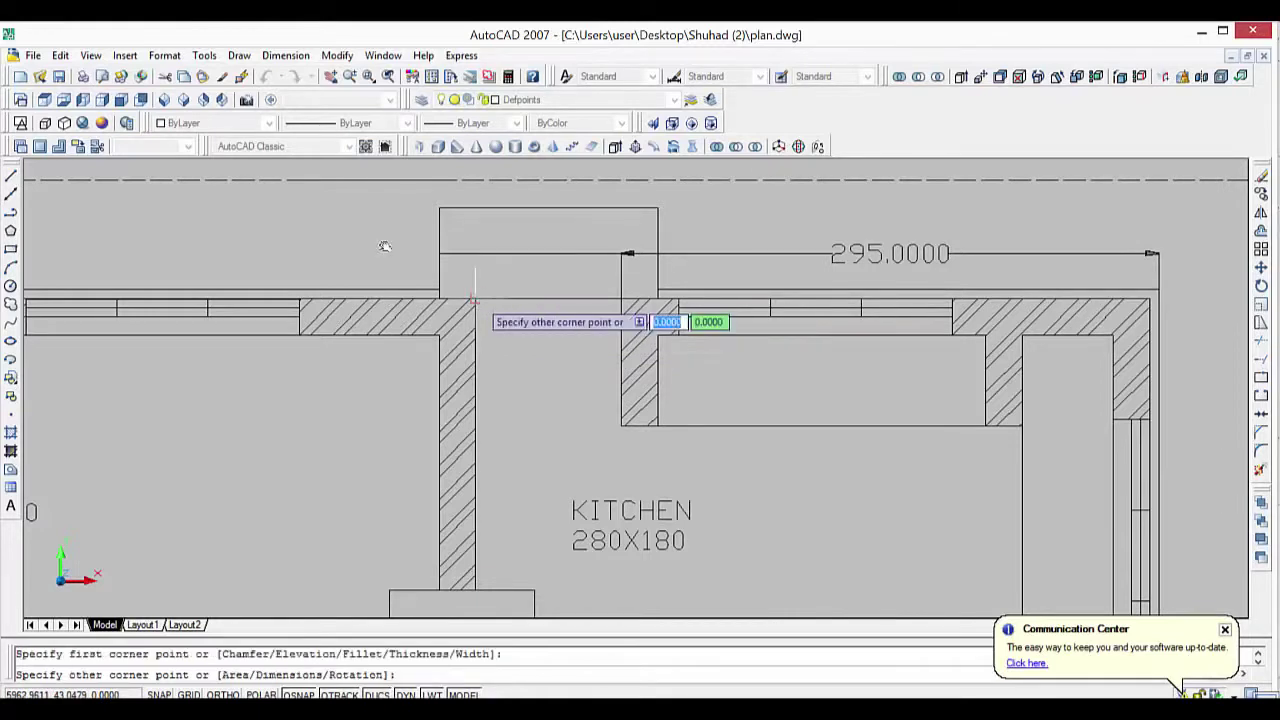
{"action": "key", "text": "Escape"}
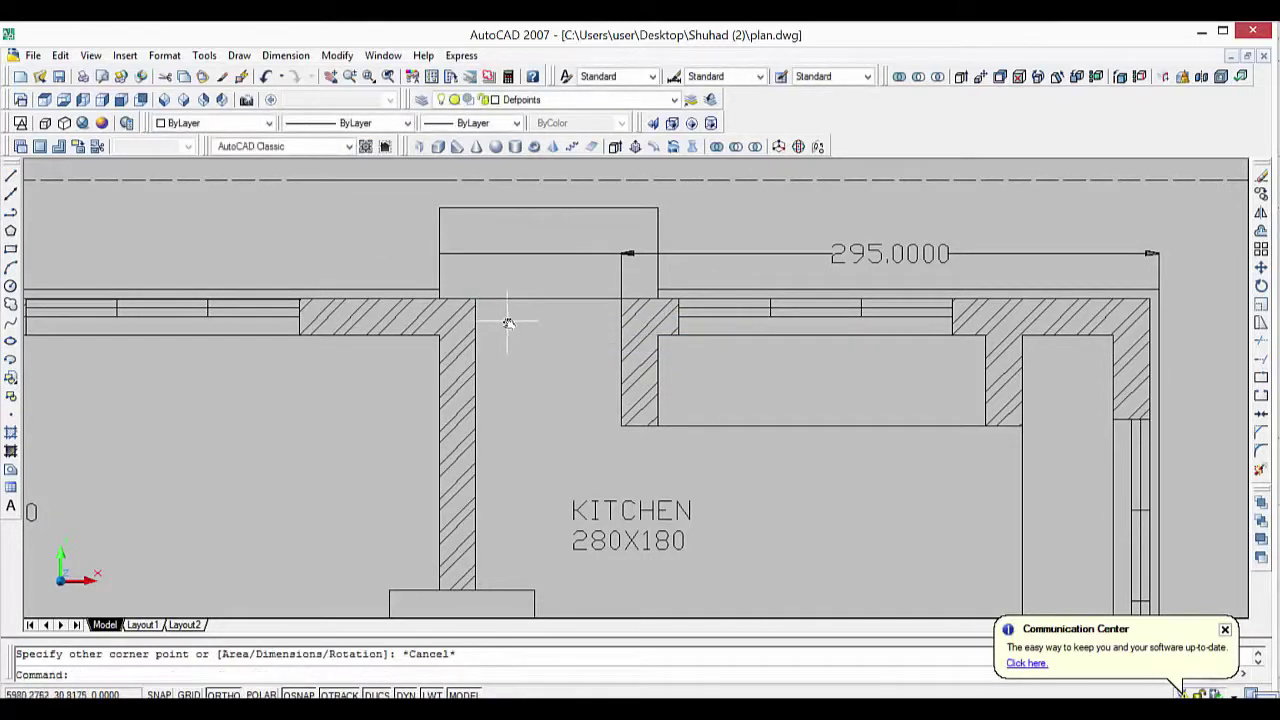
{"action": "key", "text": "Return"}
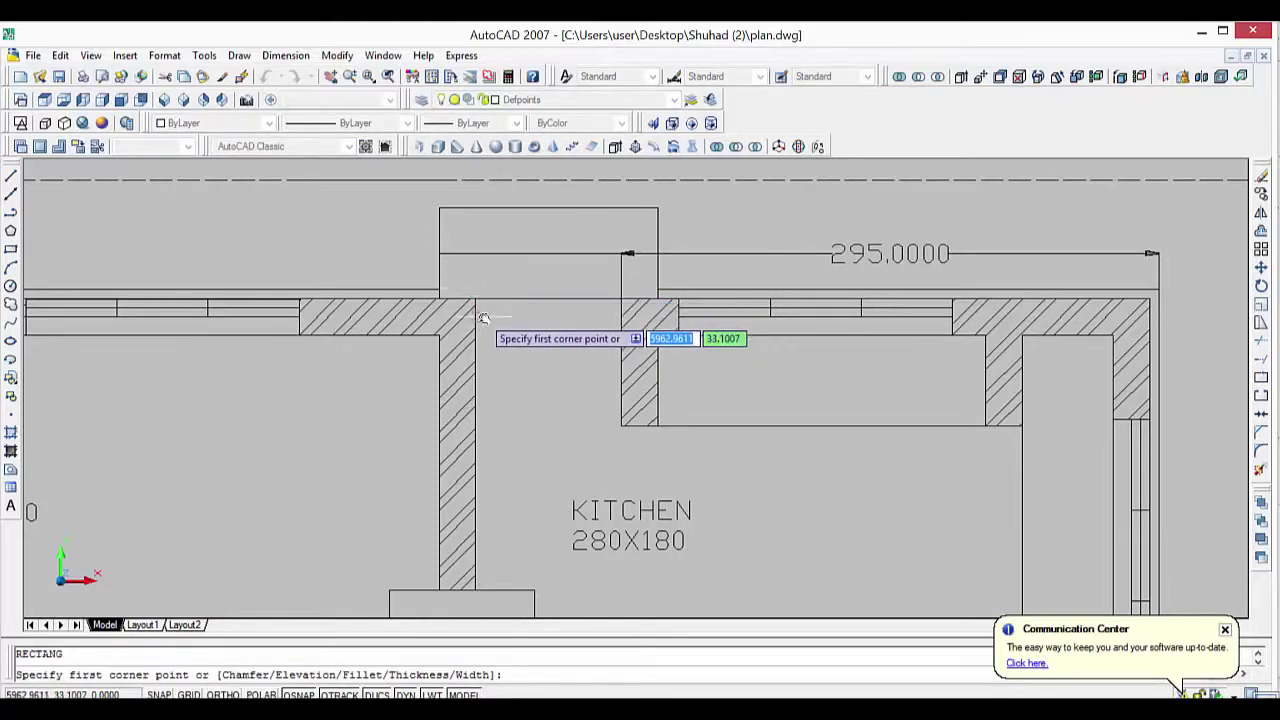
{"action": "scroll", "coordinate": [483, 318], "scroll_direction": "up", "scroll_amount": 3}
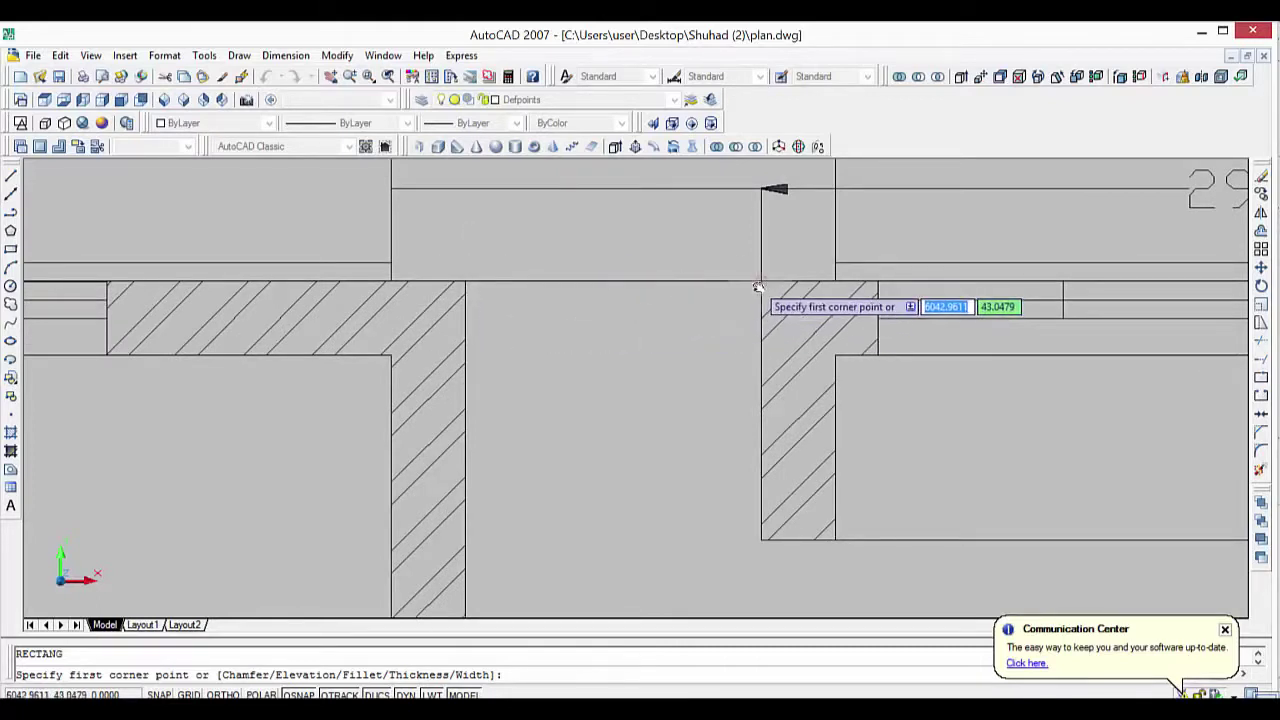
{"action": "scroll", "coordinate": [758, 287], "scroll_direction": "up", "scroll_amount": 3}
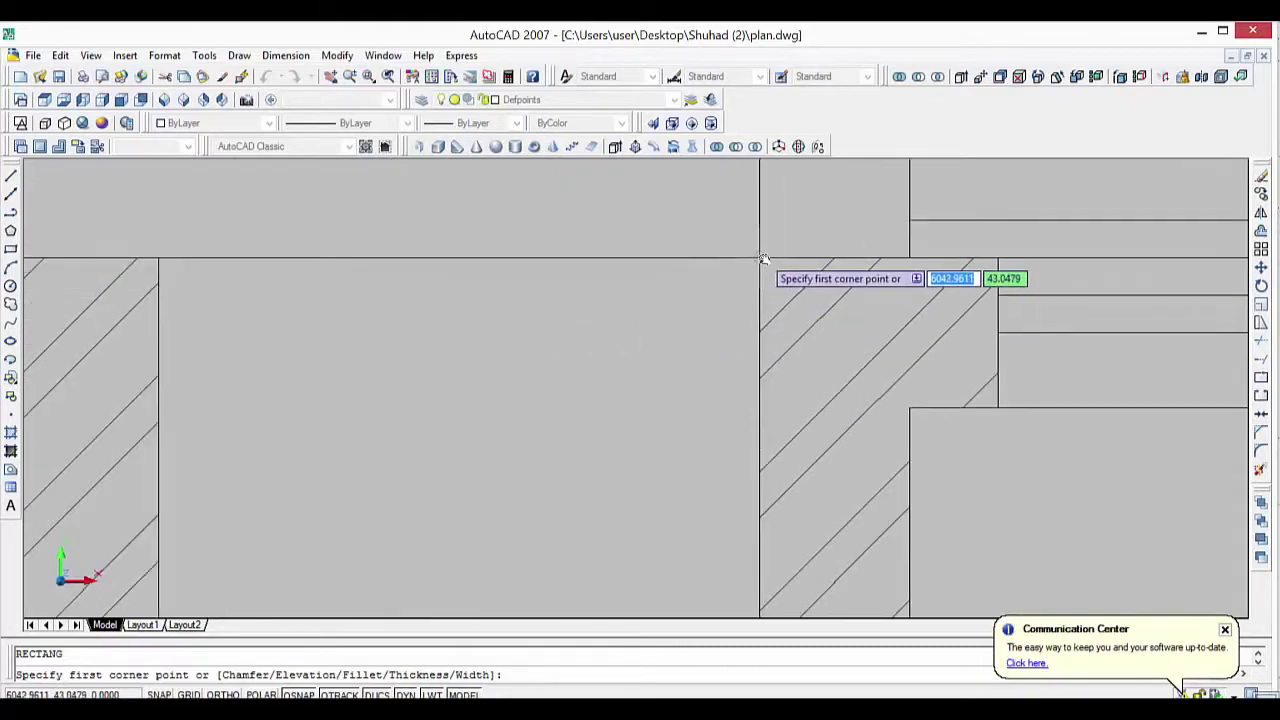
{"action": "scroll", "coordinate": [672, 318], "scroll_direction": "down", "scroll_amount": 5}
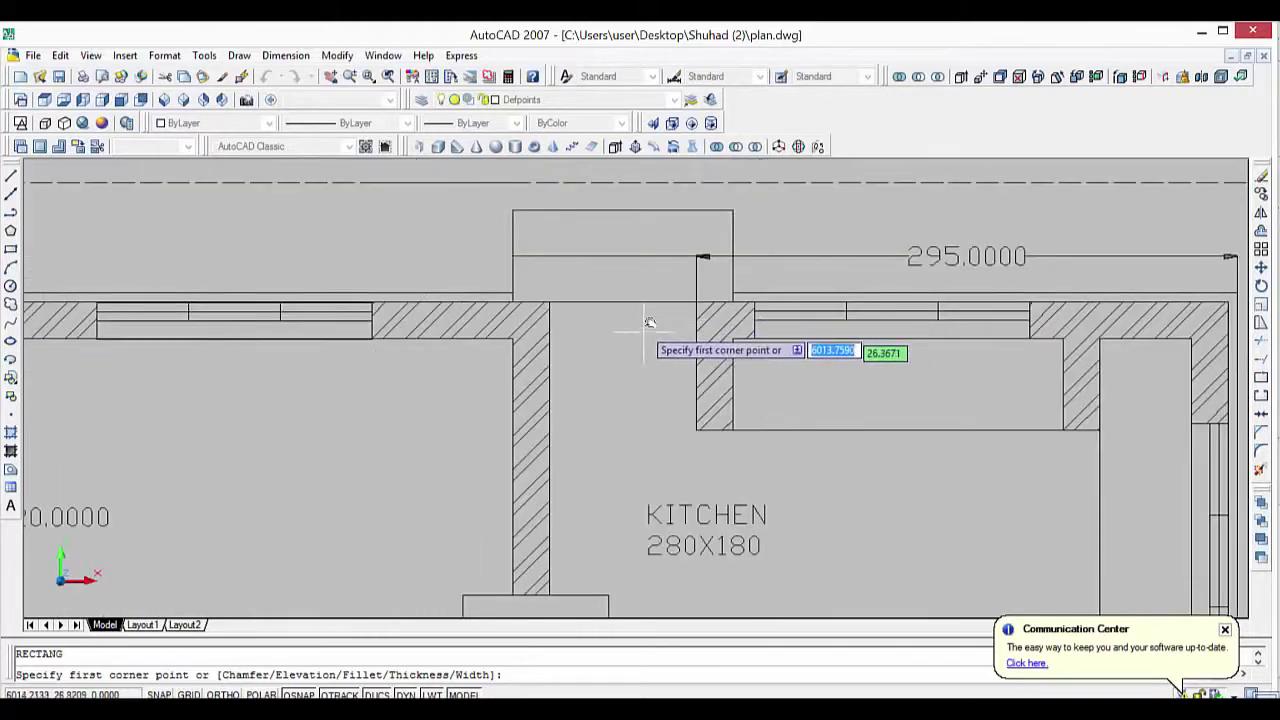
{"action": "key", "text": "Escape"}
{"action": "left_click", "coordinate": [757, 257]}
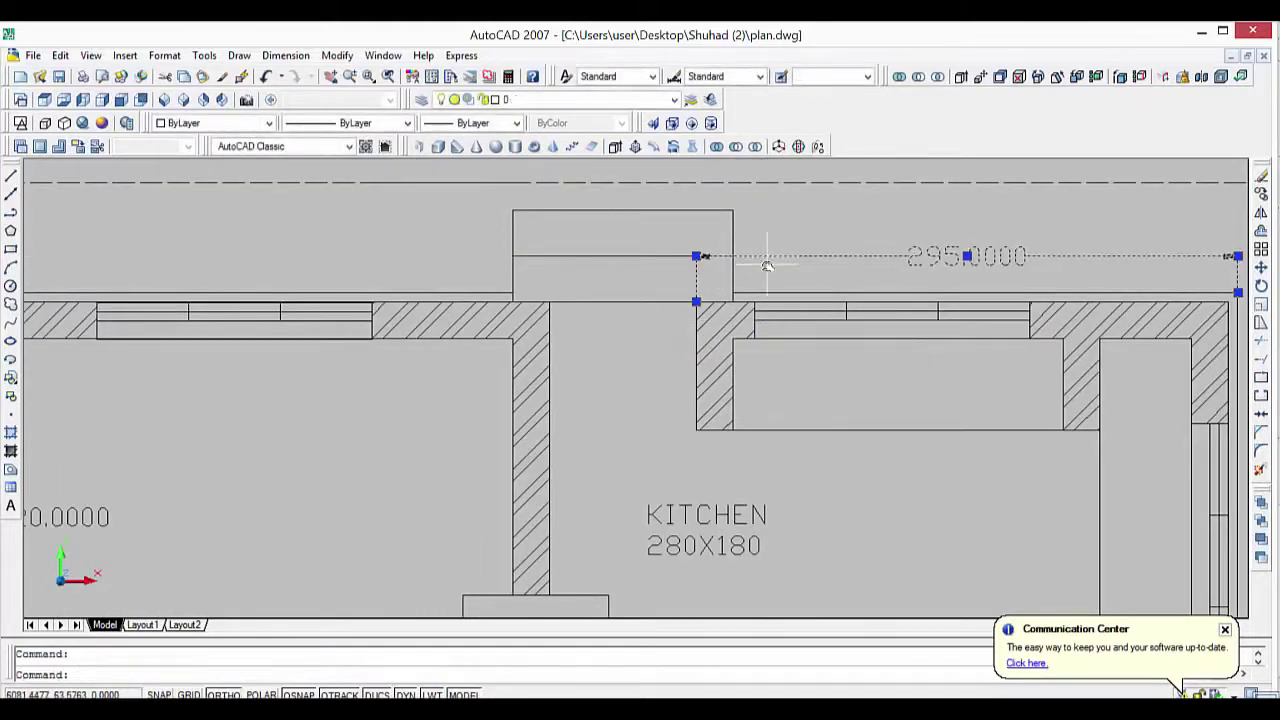
{"action": "key", "text": "Delete"}
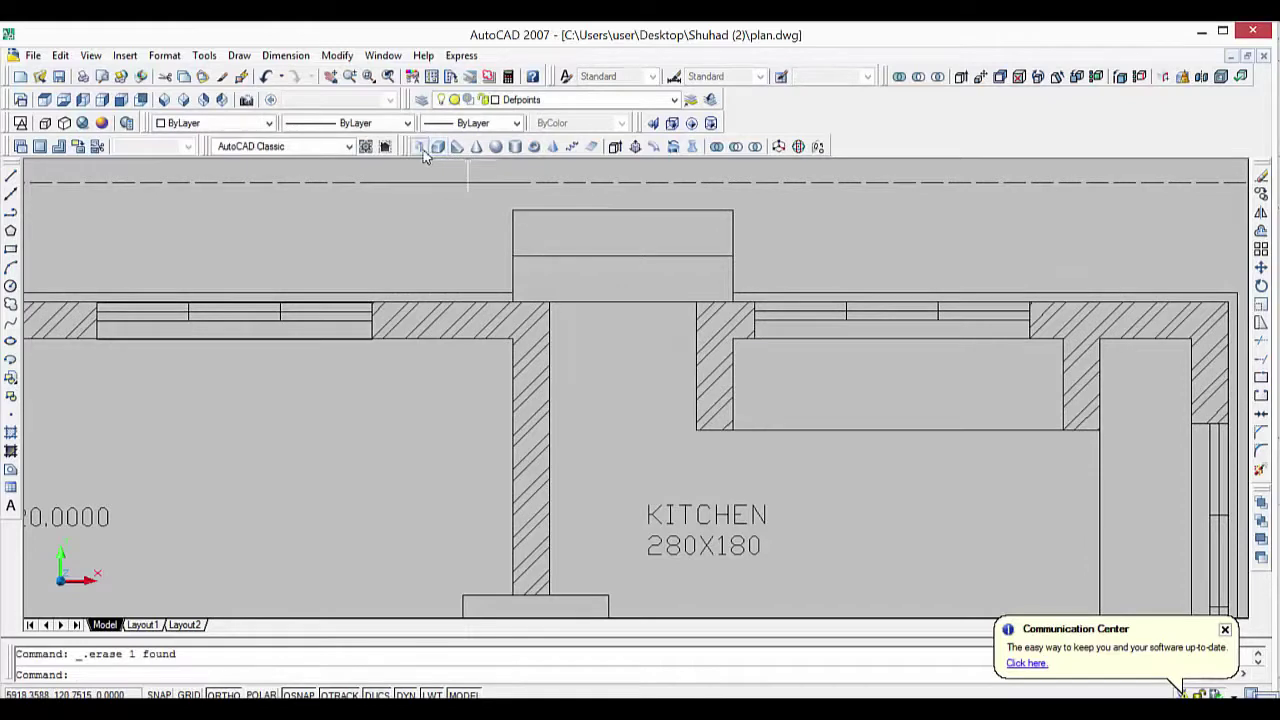
Draw the rectangle marking the kitchen's top wall opening, then pan back to the sitout and bottom dimensions.
{"action": "left_click", "coordinate": [11, 249]}
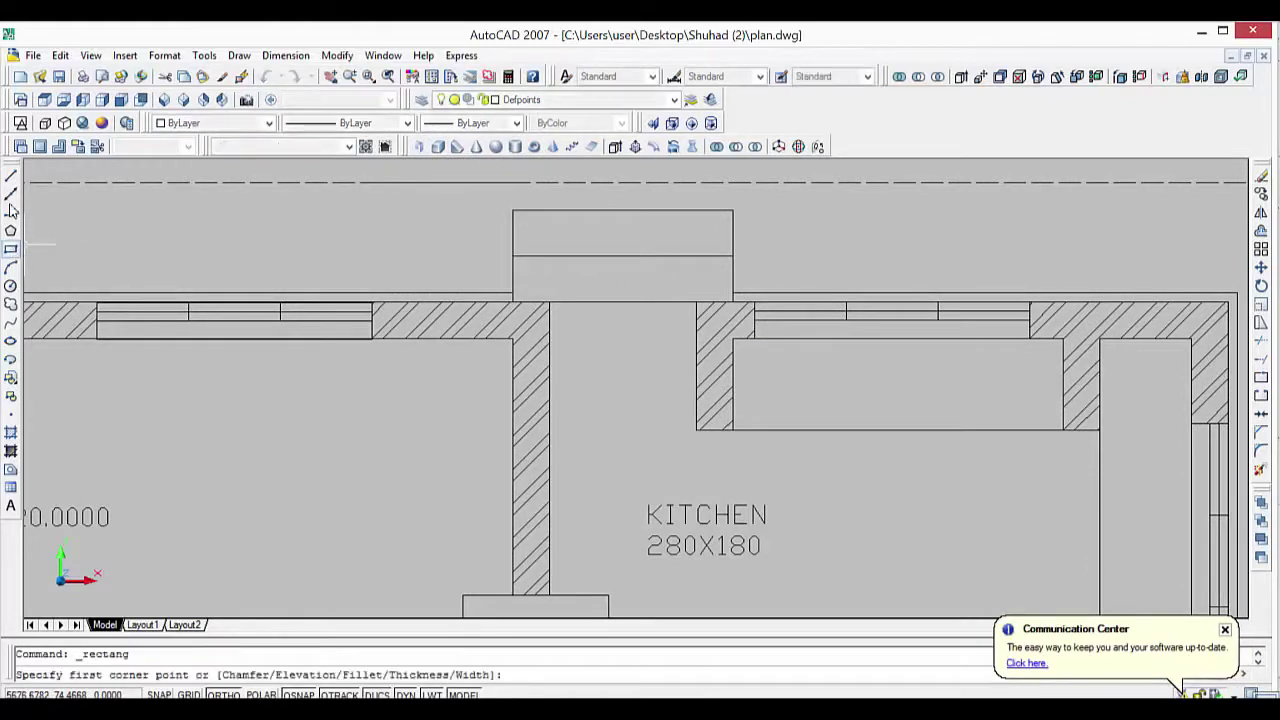
{"action": "left_click", "coordinate": [697, 288]}
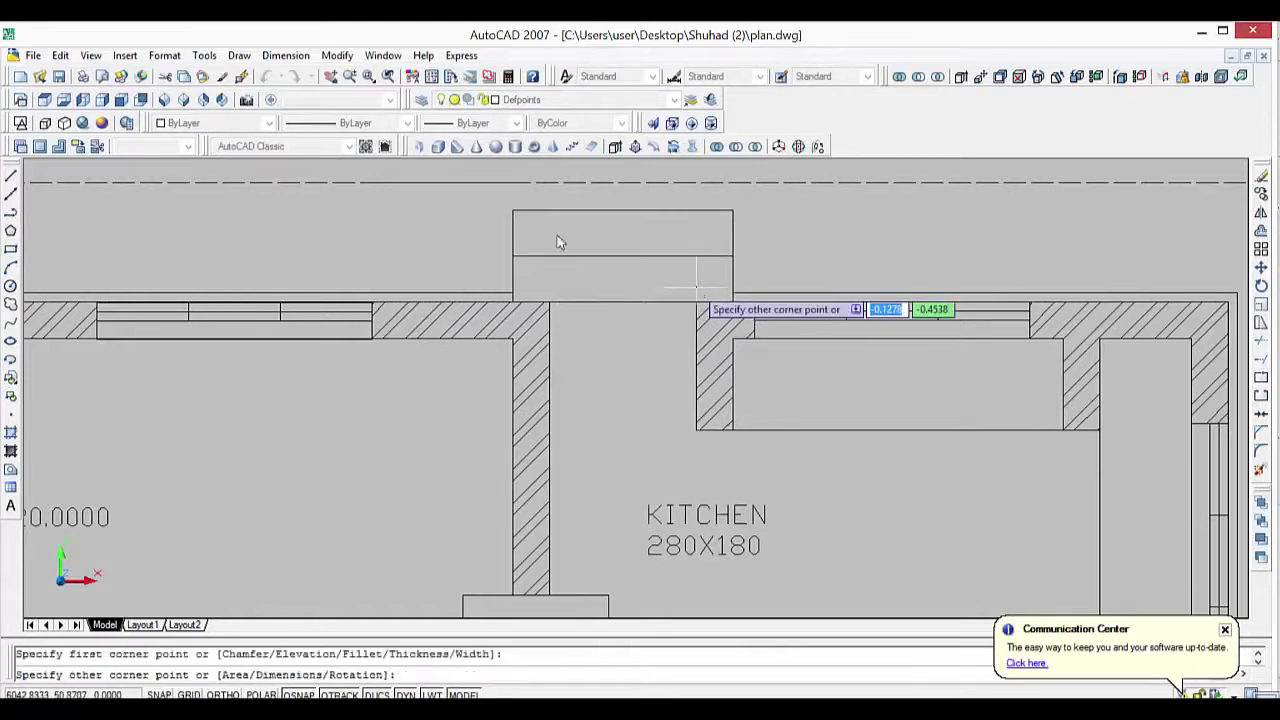
{"action": "left_click", "coordinate": [548, 337]}
{"action": "scroll", "coordinate": [631, 453], "scroll_direction": "down", "scroll_amount": 2}
{"action": "scroll", "coordinate": [631, 453], "scroll_direction": "down", "scroll_amount": 4}
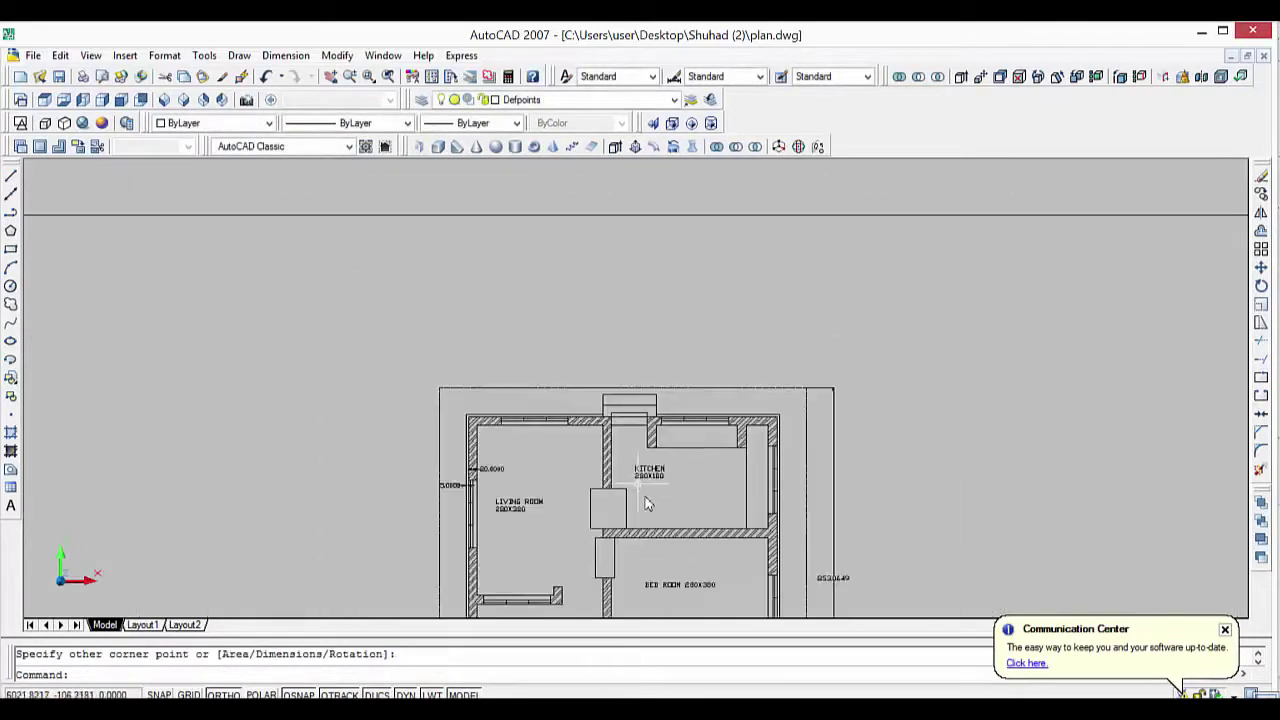
{"action": "mouse_move", "coordinate": [659, 519]}
{"action": "middle_mouse_down"}
{"action": "mouse_move", "coordinate": [658, 488]}
{"action": "mouse_move", "coordinate": [560, 434]}
{"action": "middle_mouse_up"}
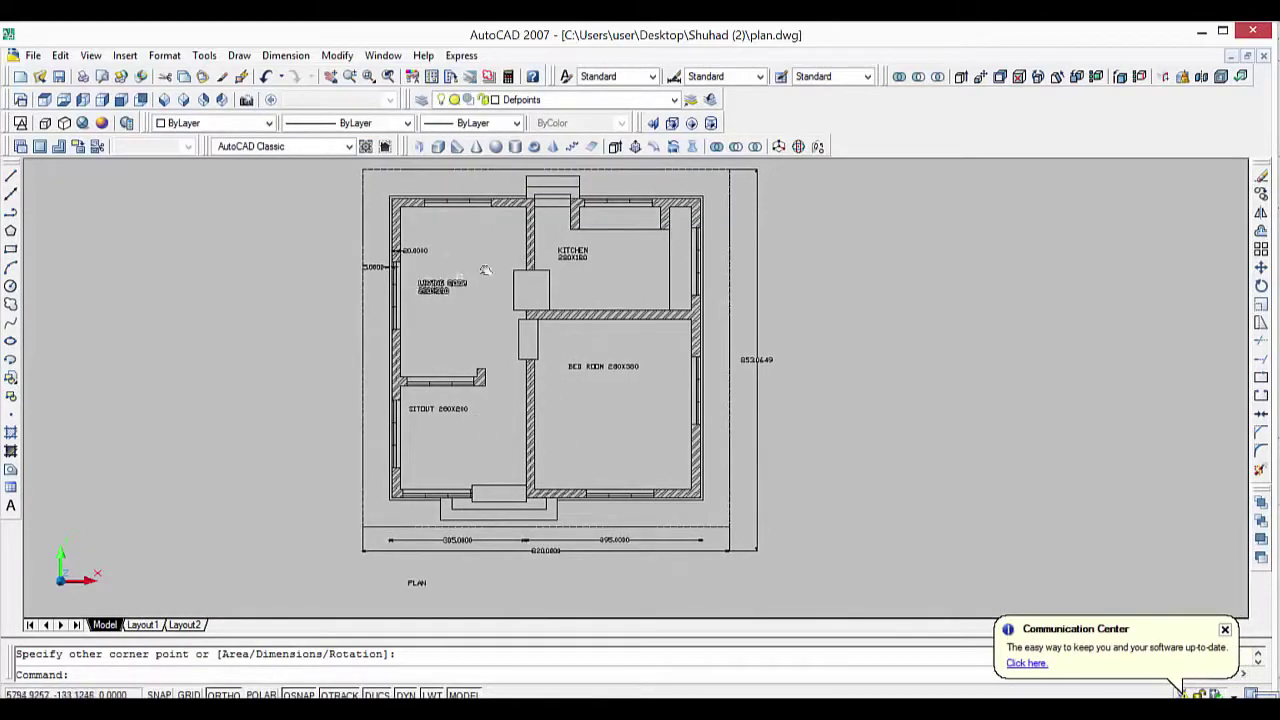
Start a polysolid with height 210 and width 50.
{"action": "left_click", "coordinate": [424, 148]}
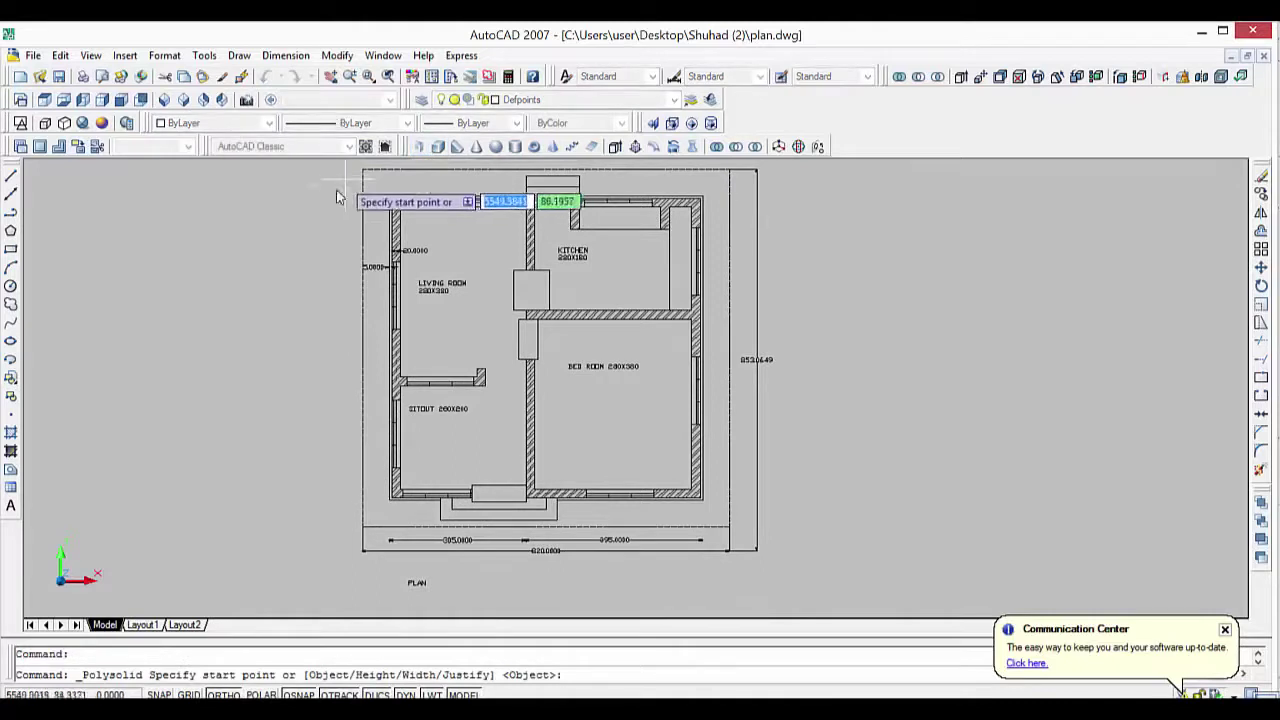
{"action": "right_click", "coordinate": [270, 241]}
{"action": "key", "text": "Return"}
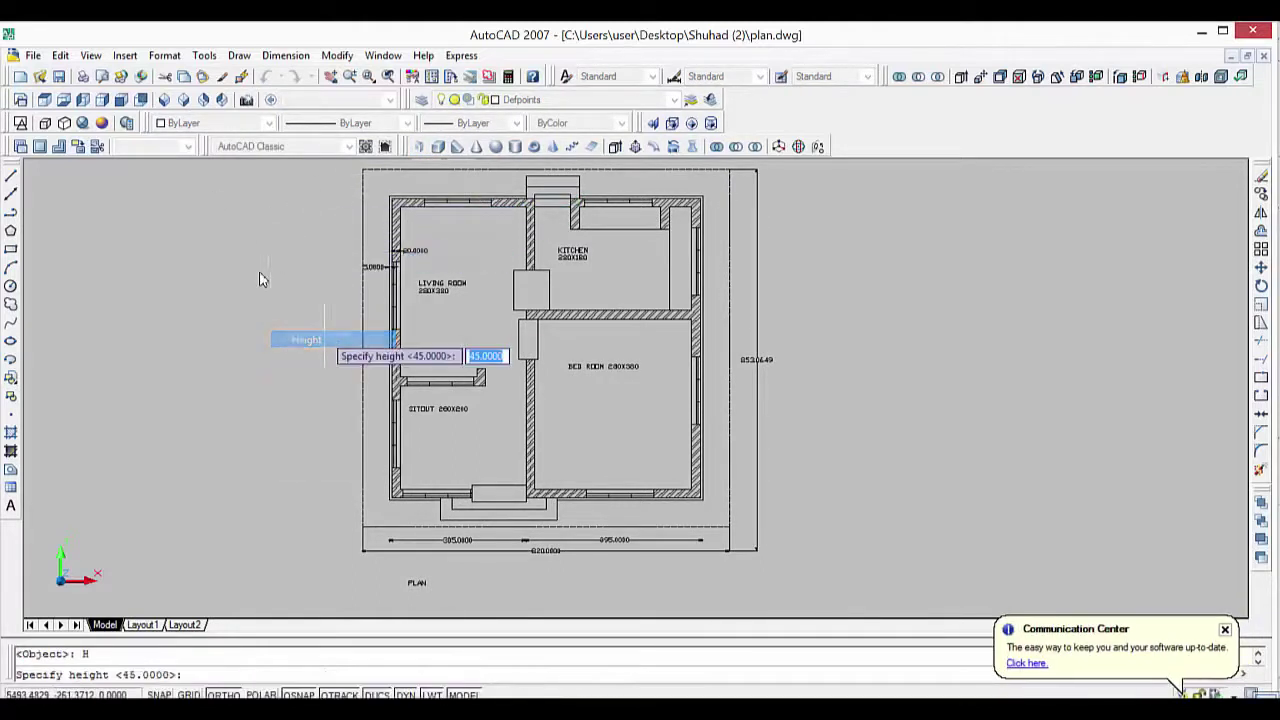
{"action": "type", "text": "210"}
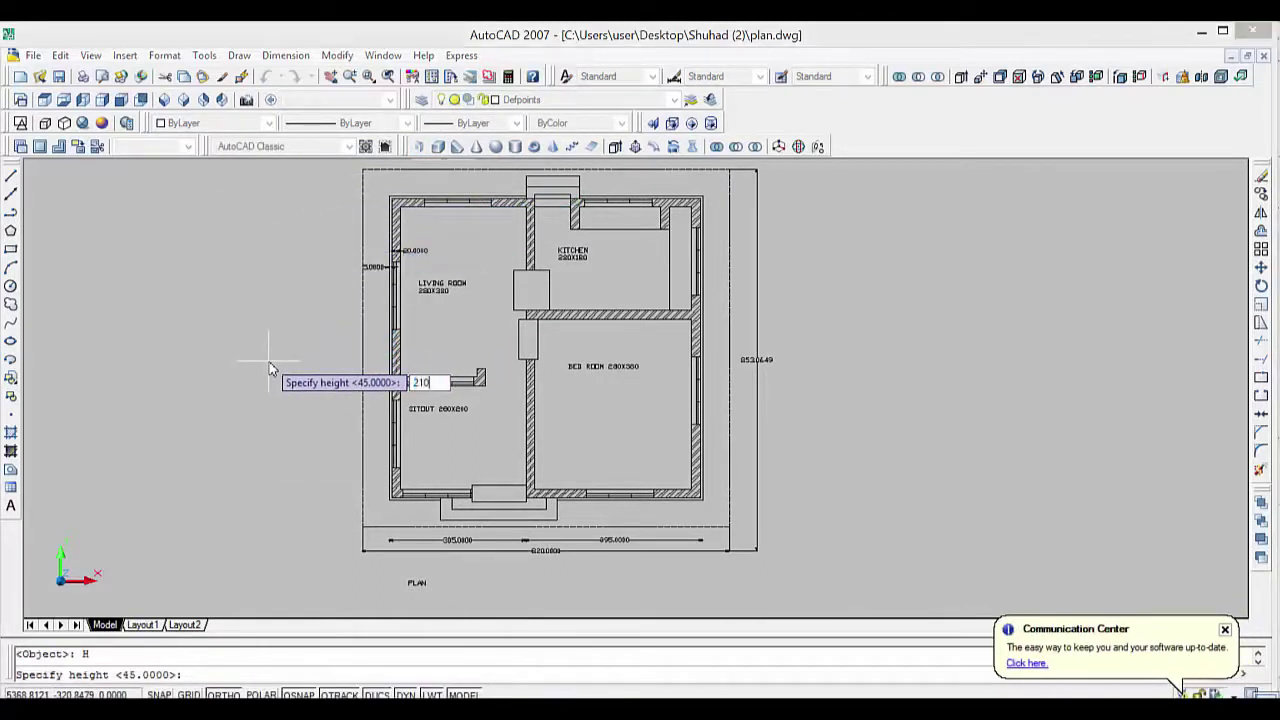
{"action": "key", "text": "Return"}
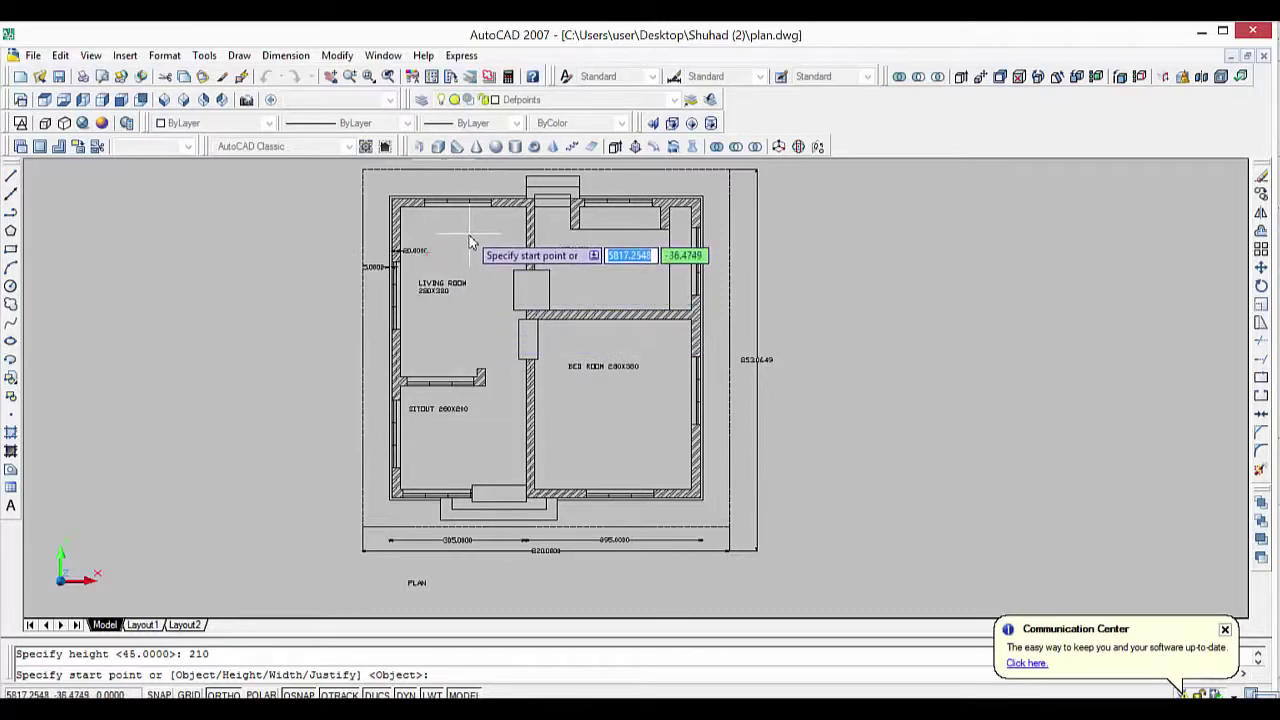
{"action": "right_click", "coordinate": [305, 228]}
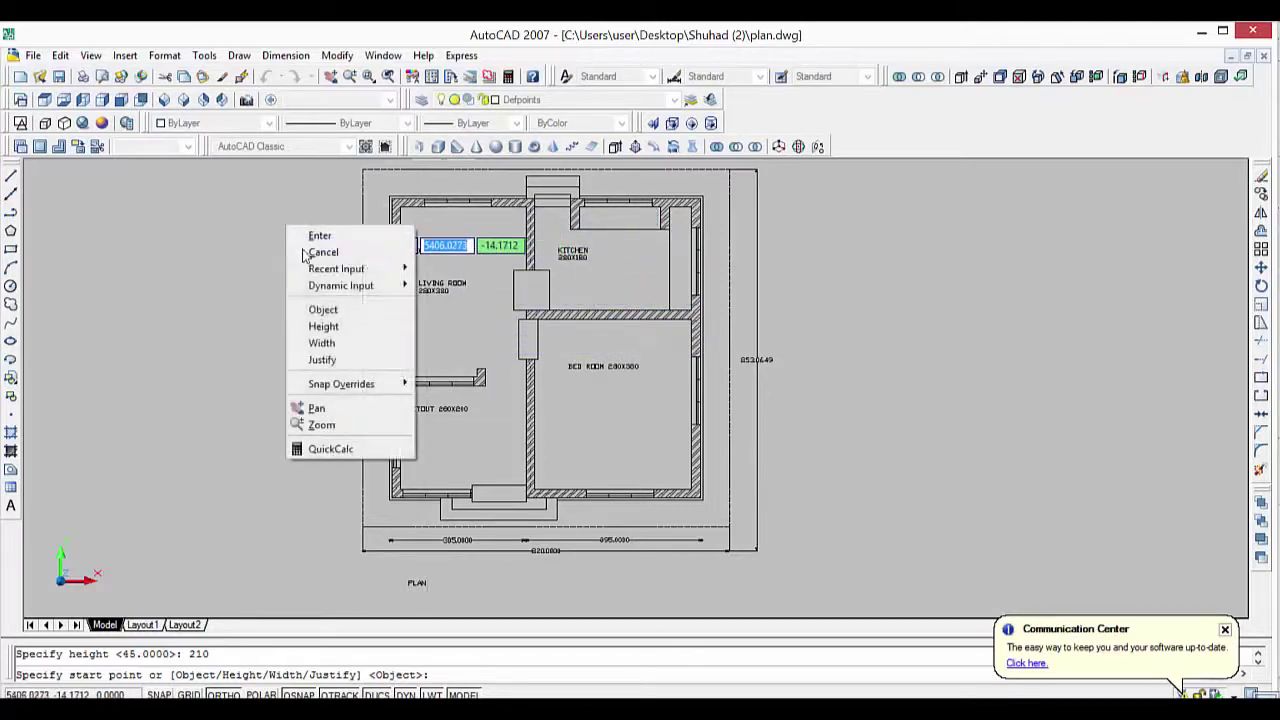
{"action": "key", "text": "Return"}
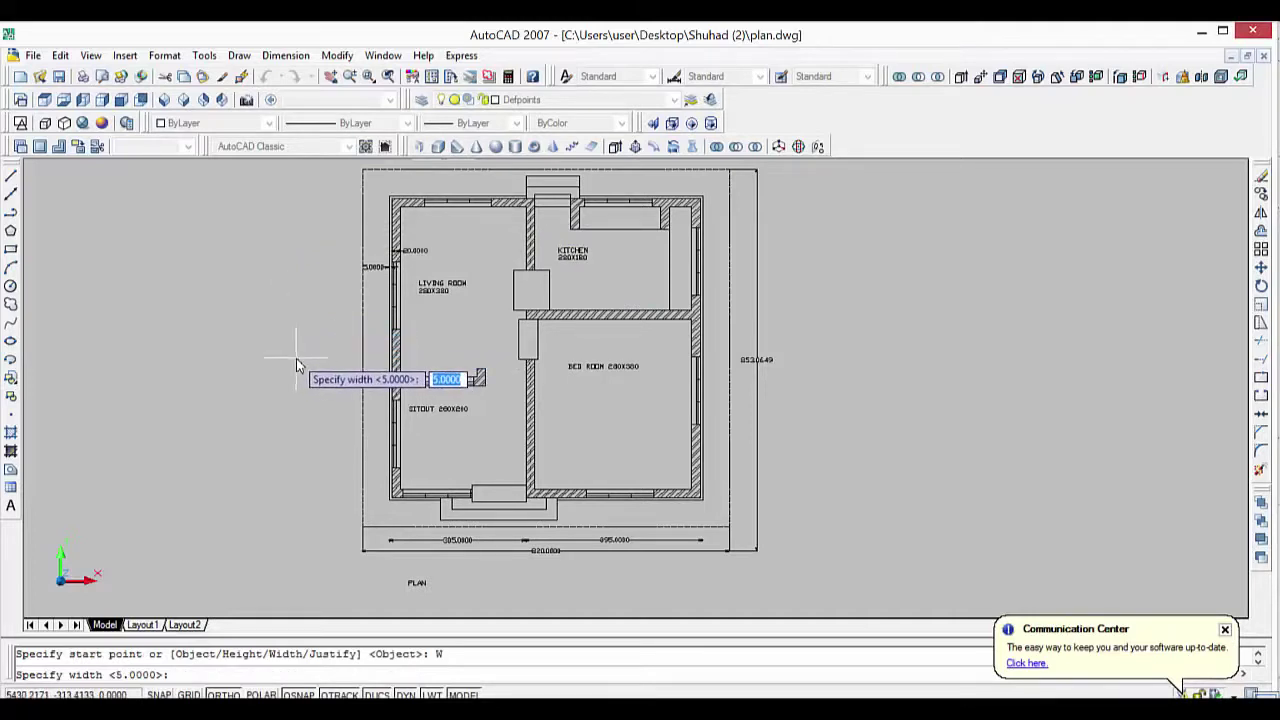
{"action": "type", "text": "50"}
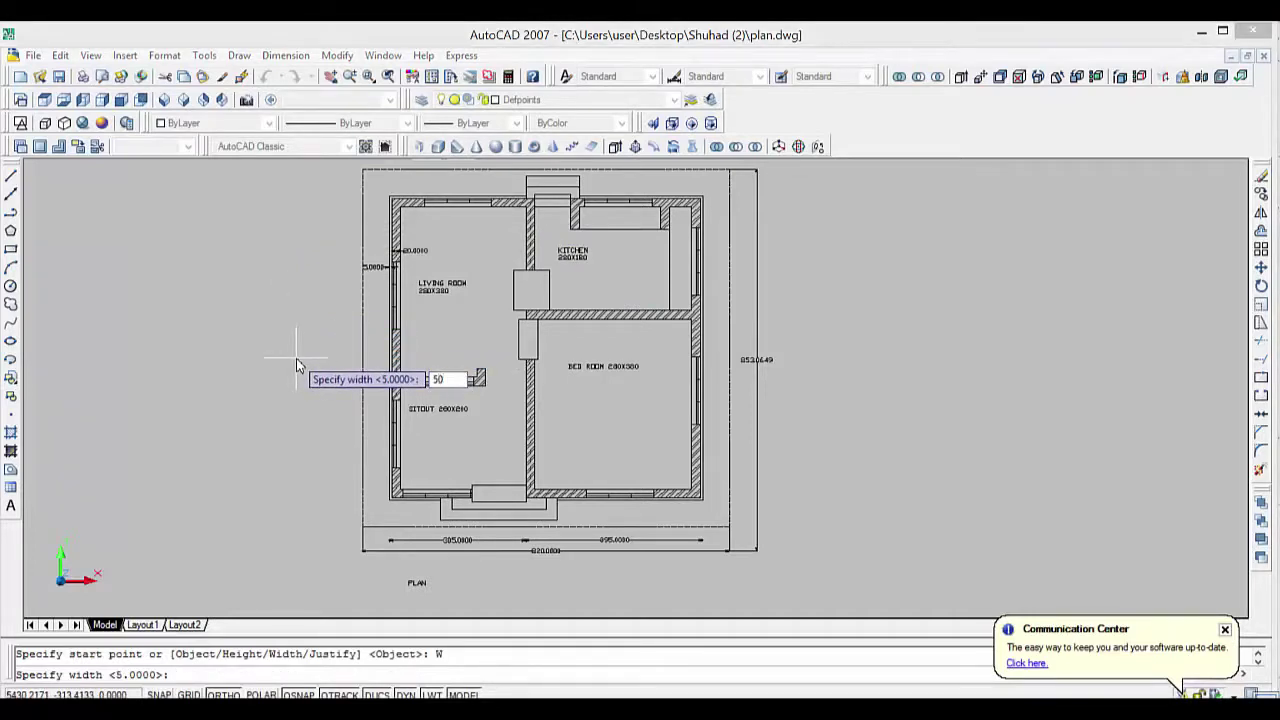
{"action": "key", "text": "Return"}
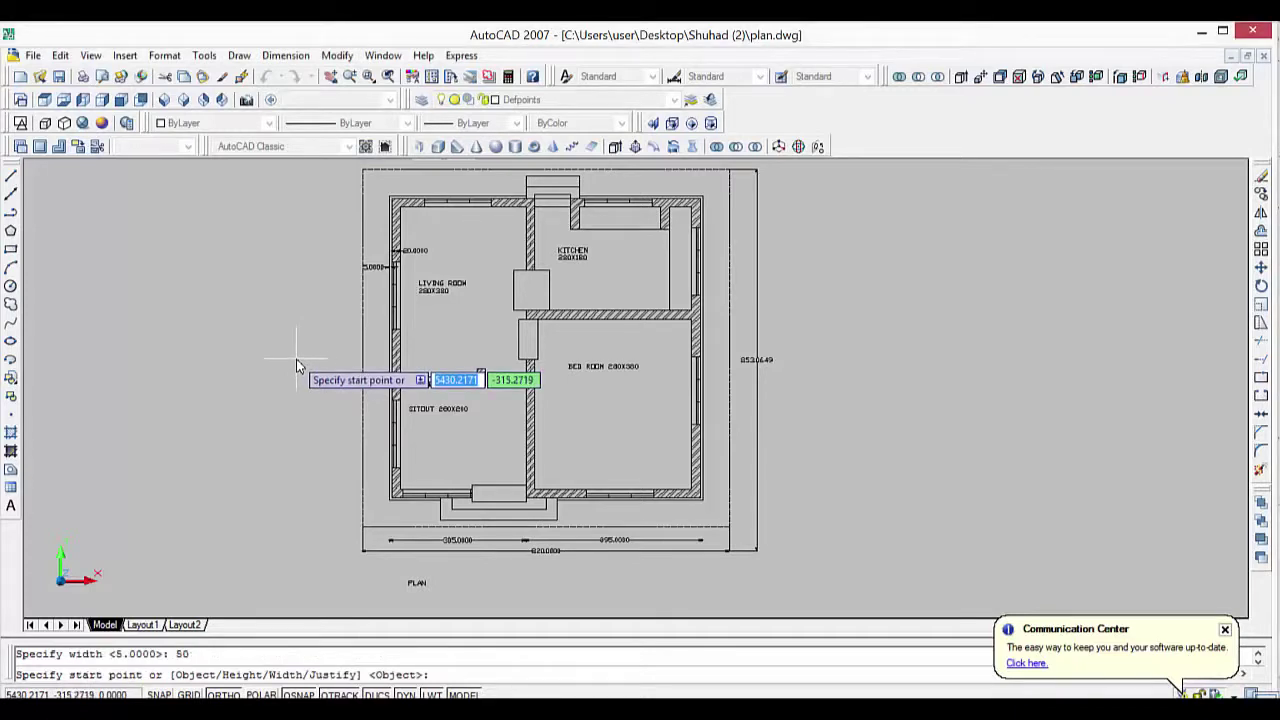
Restart the polysolid after a misplaced start and set its justification to Center.
{"action": "scroll", "coordinate": [525, 290], "scroll_direction": "up", "scroll_amount": 2}
{"action": "scroll", "coordinate": [524, 290], "scroll_direction": "up", "scroll_amount": 2}
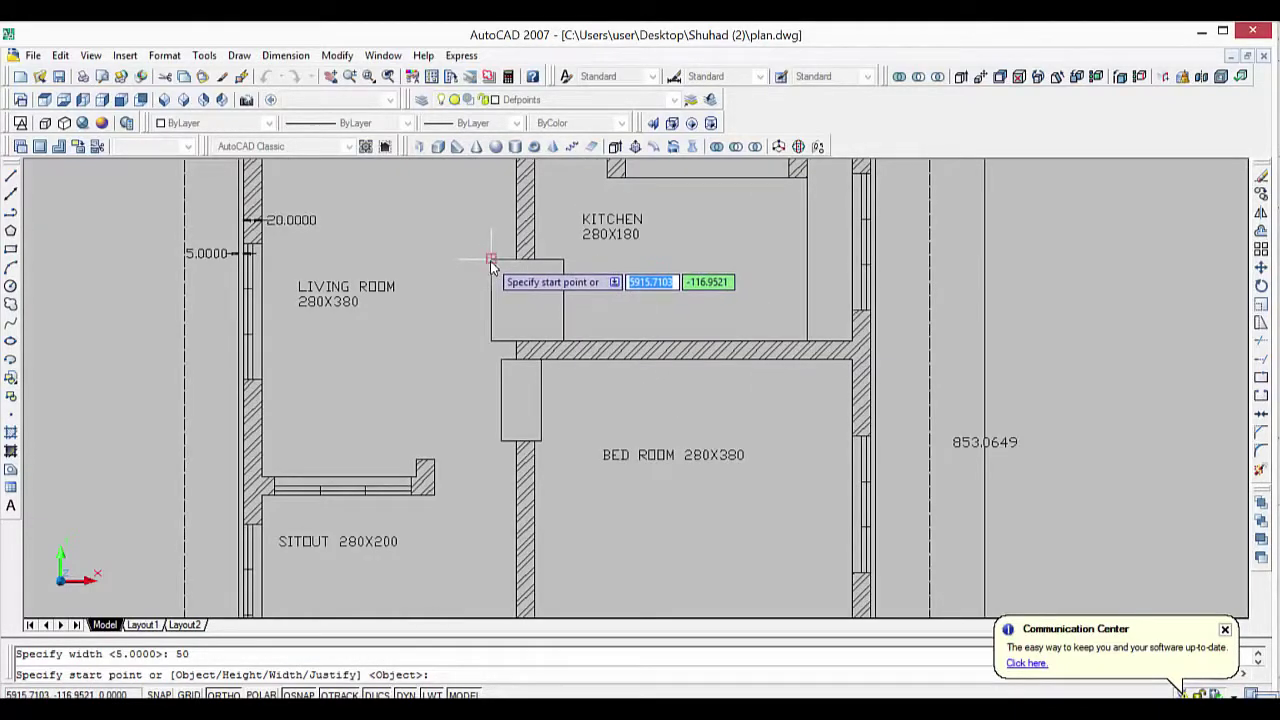
{"action": "left_click", "coordinate": [490, 261]}
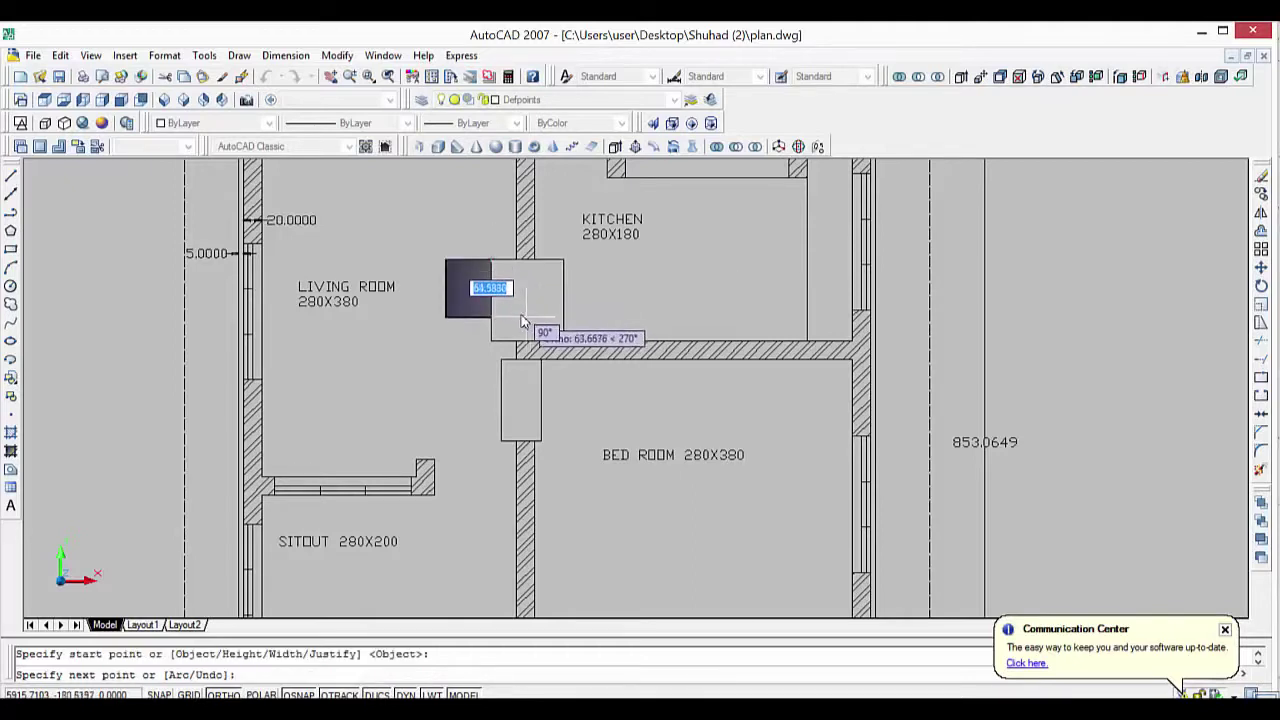
{"action": "key", "text": "Escape"}
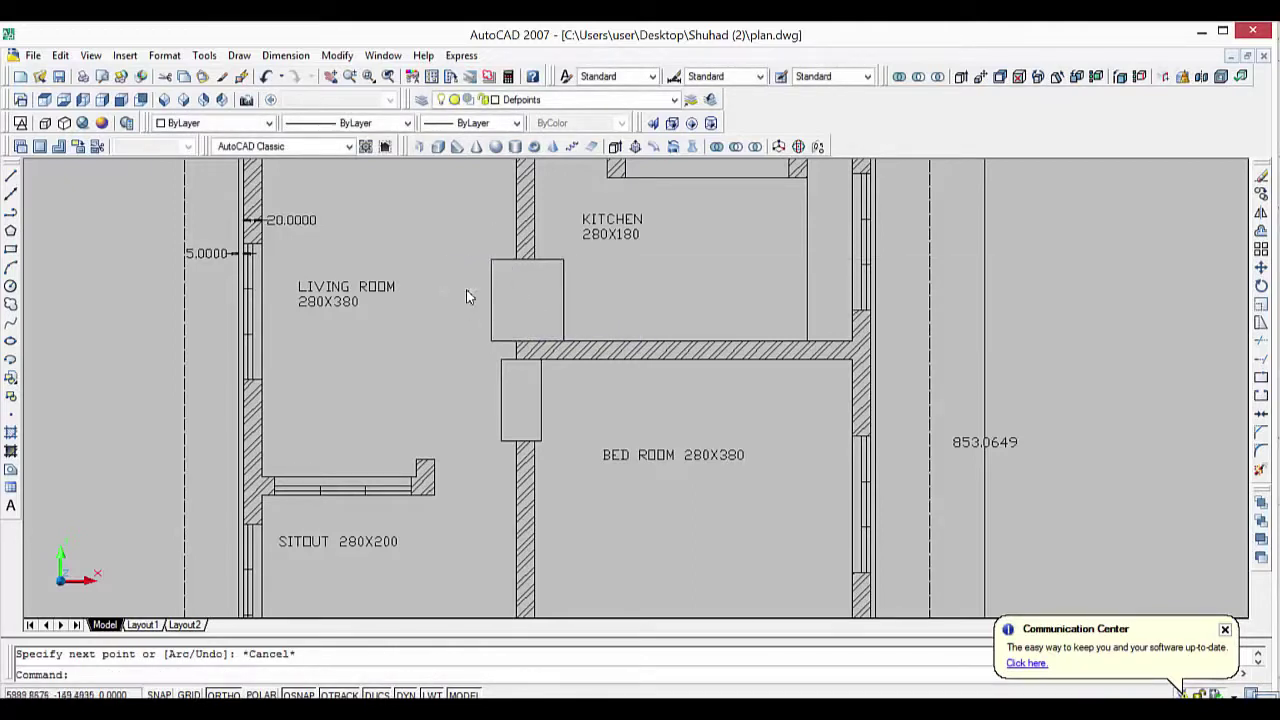
{"action": "left_click", "coordinate": [419, 146]}
{"action": "right_click", "coordinate": [418, 251]}
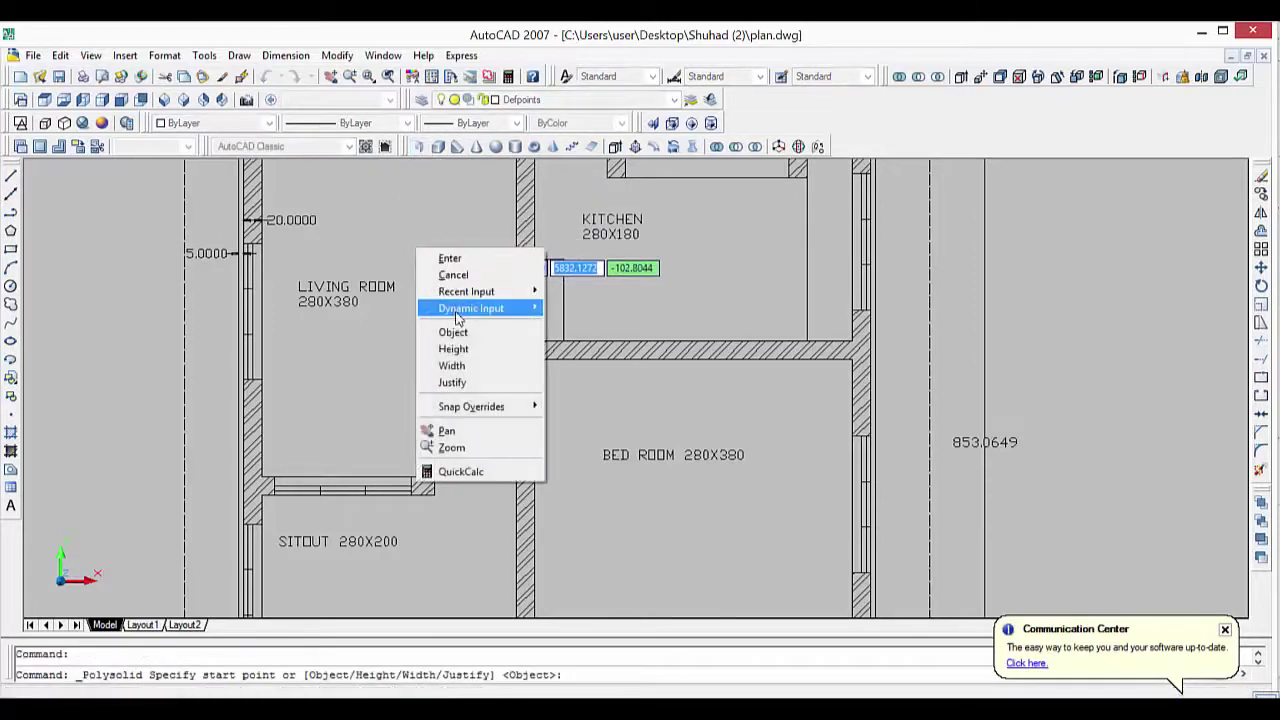
{"action": "left_click", "coordinate": [455, 384]}
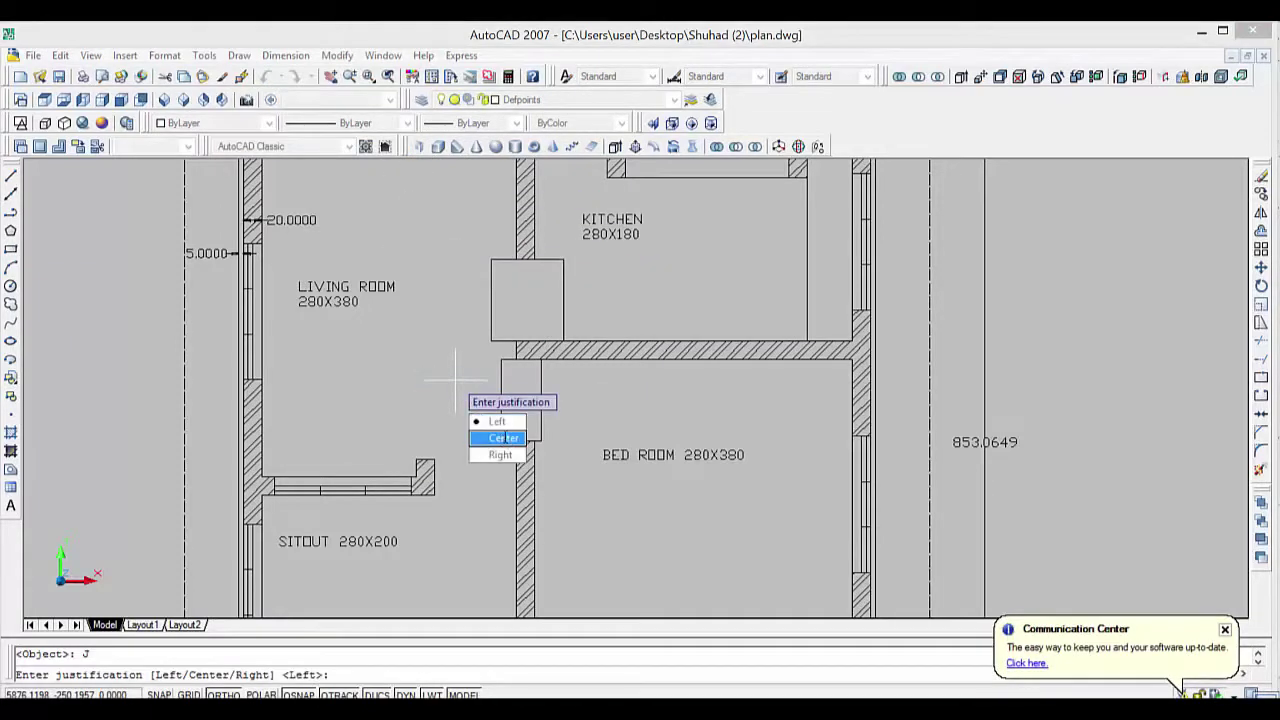
{"action": "left_click", "coordinate": [504, 438]}
Fill the living room–kitchen opening with a polysolid block from its top to bottom edge.
{"action": "left_click", "coordinate": [524, 258]}
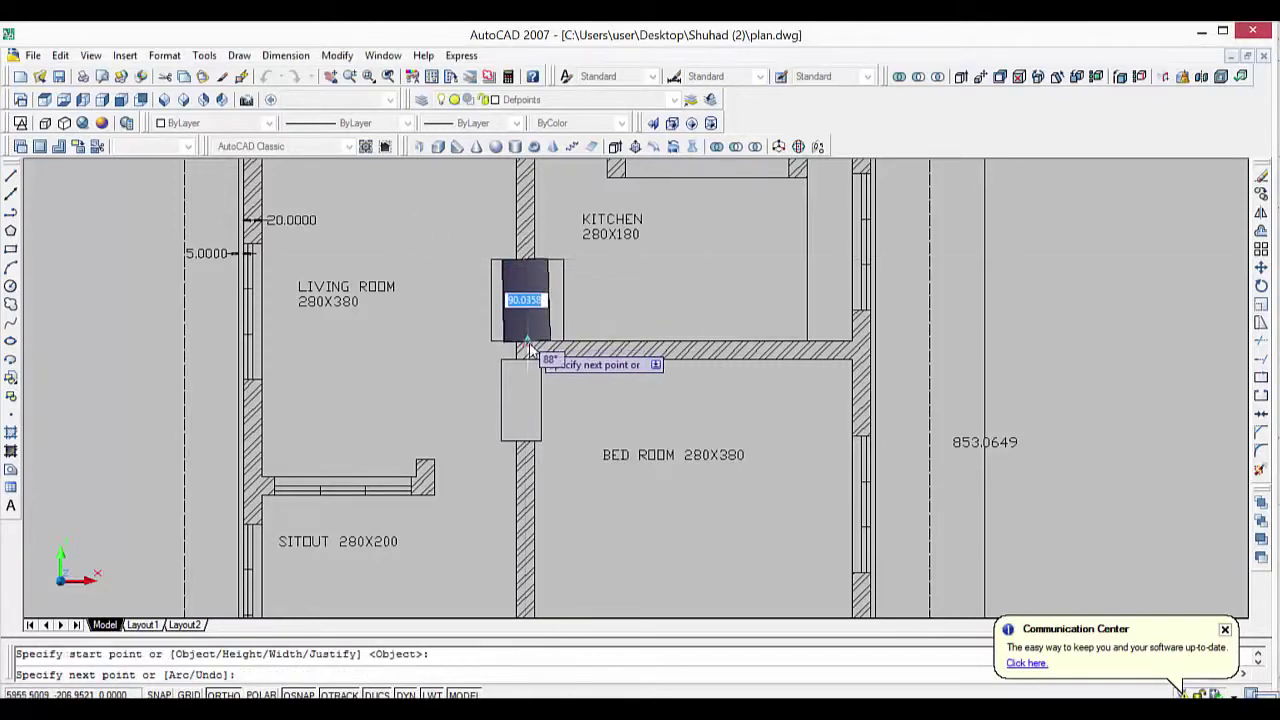
{"action": "scroll", "coordinate": [530, 345], "scroll_direction": "up", "scroll_amount": 2}
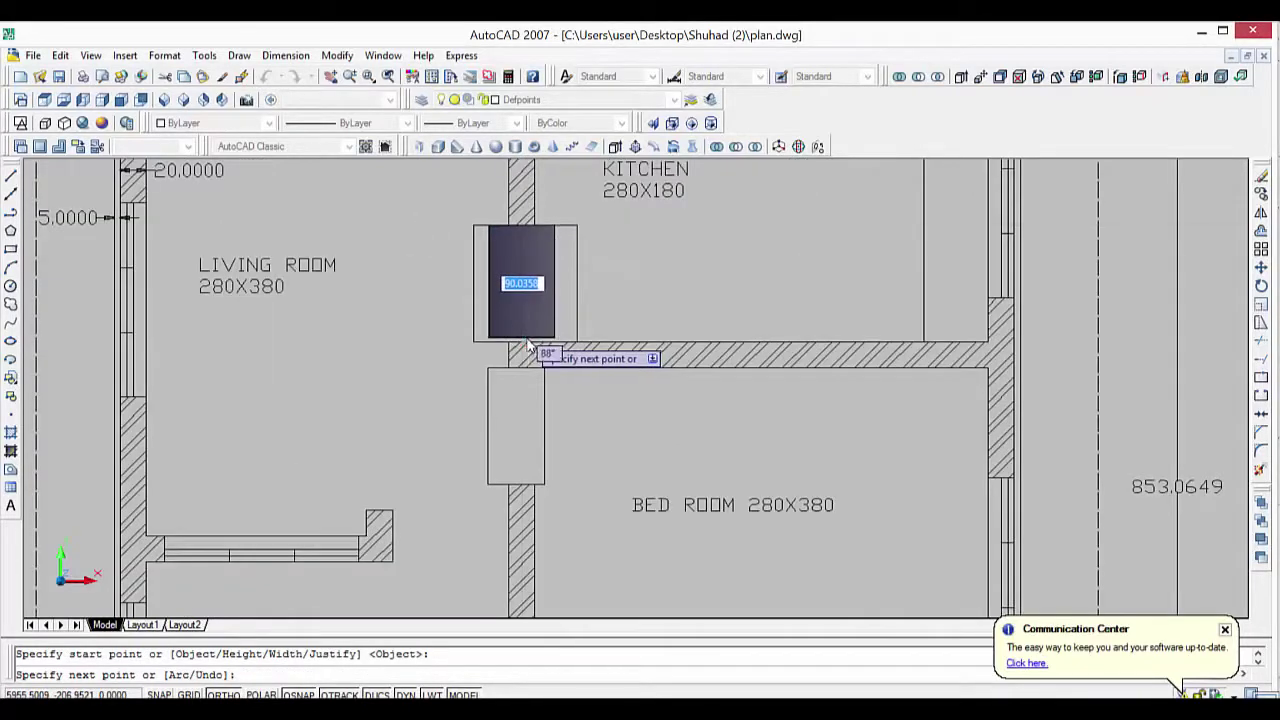
{"action": "left_click", "coordinate": [522, 342]}
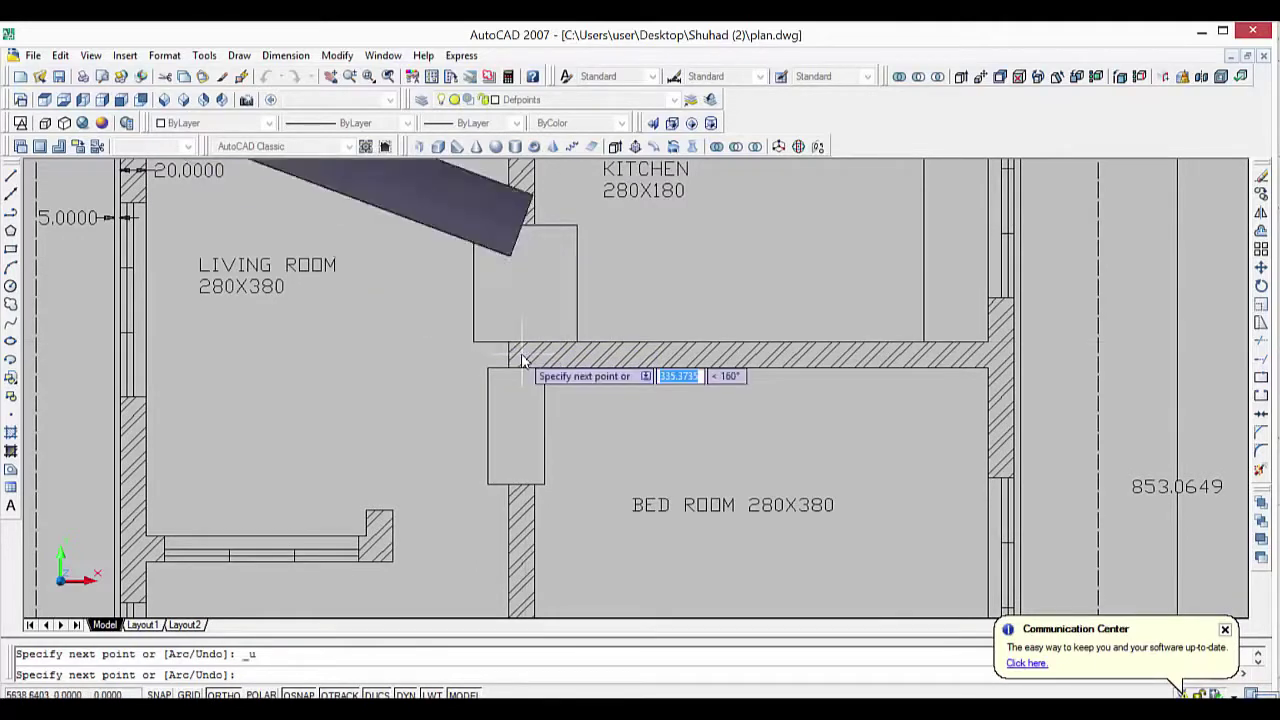
{"action": "type", "text": "u"}
{"action": "key", "text": "Return"}
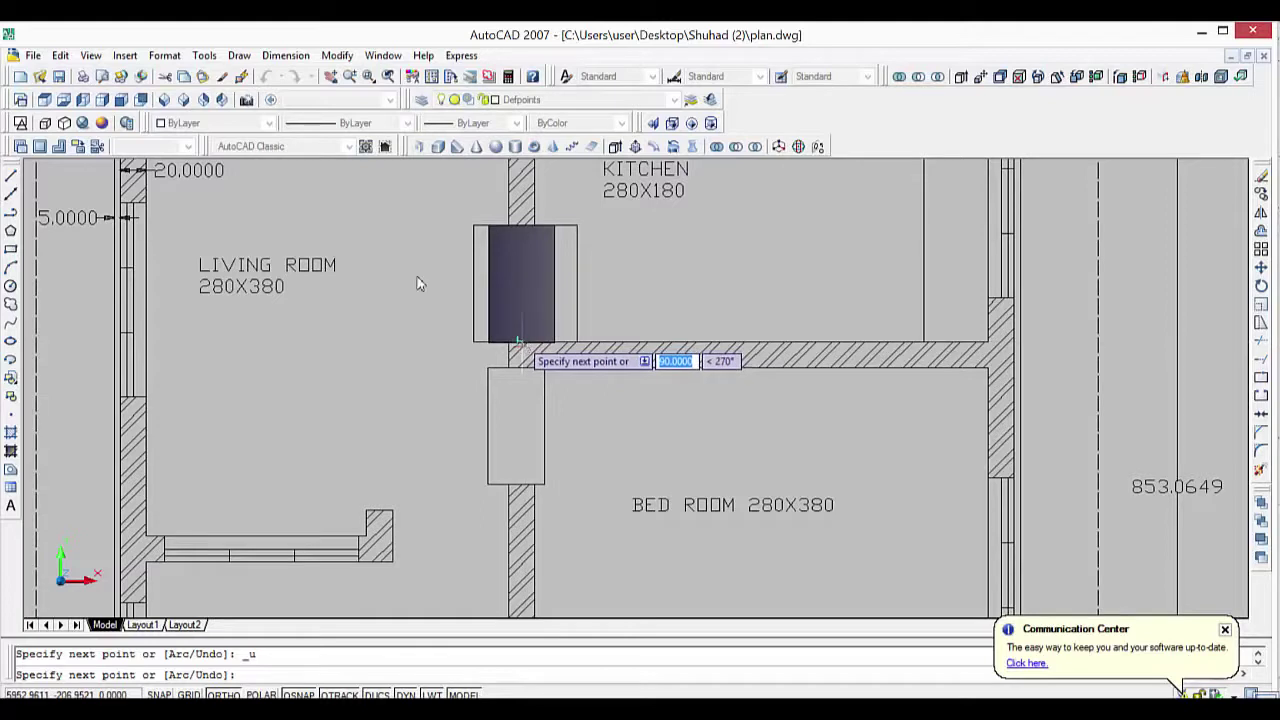
{"action": "left_click", "coordinate": [513, 340]}
{"action": "key", "text": "Return"}
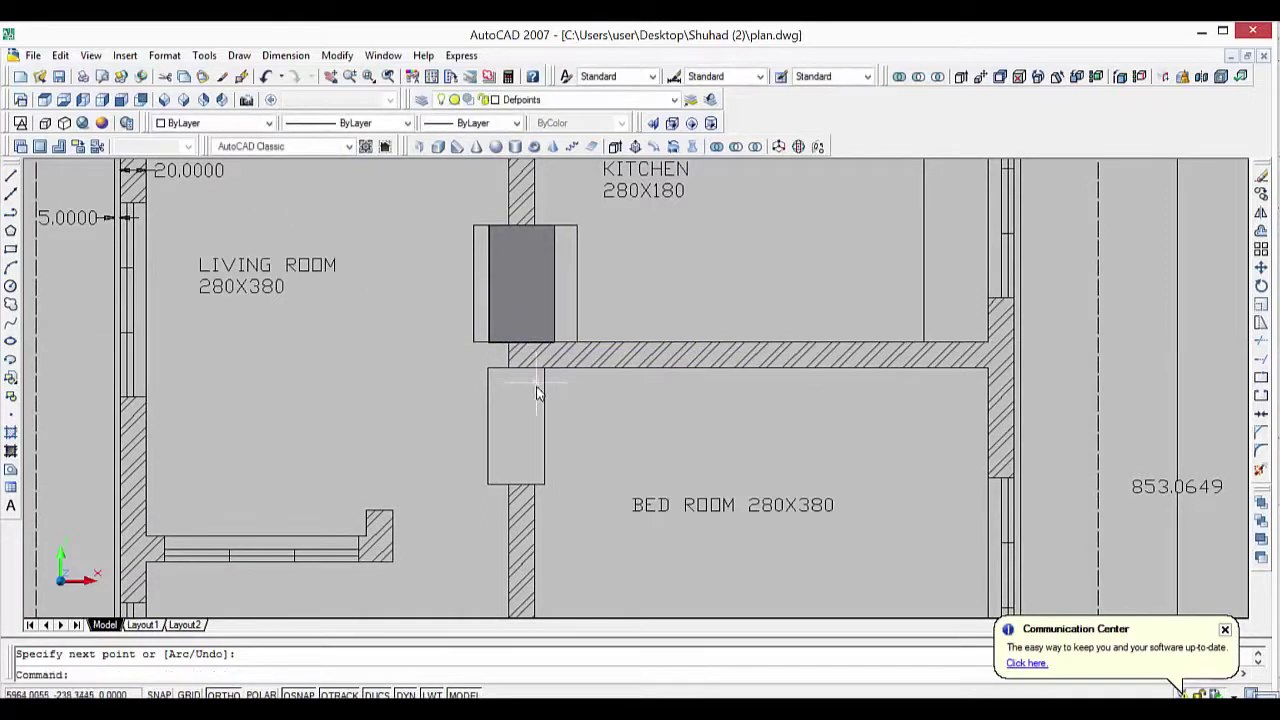
Fill the bedroom wall opening with a vertical polysolid block.
{"action": "key", "text": "Return"}
{"action": "scroll", "coordinate": [506, 423], "scroll_direction": "up", "scroll_amount": 2}
{"action": "scroll", "coordinate": [502, 421], "scroll_direction": "up", "scroll_amount": 2}
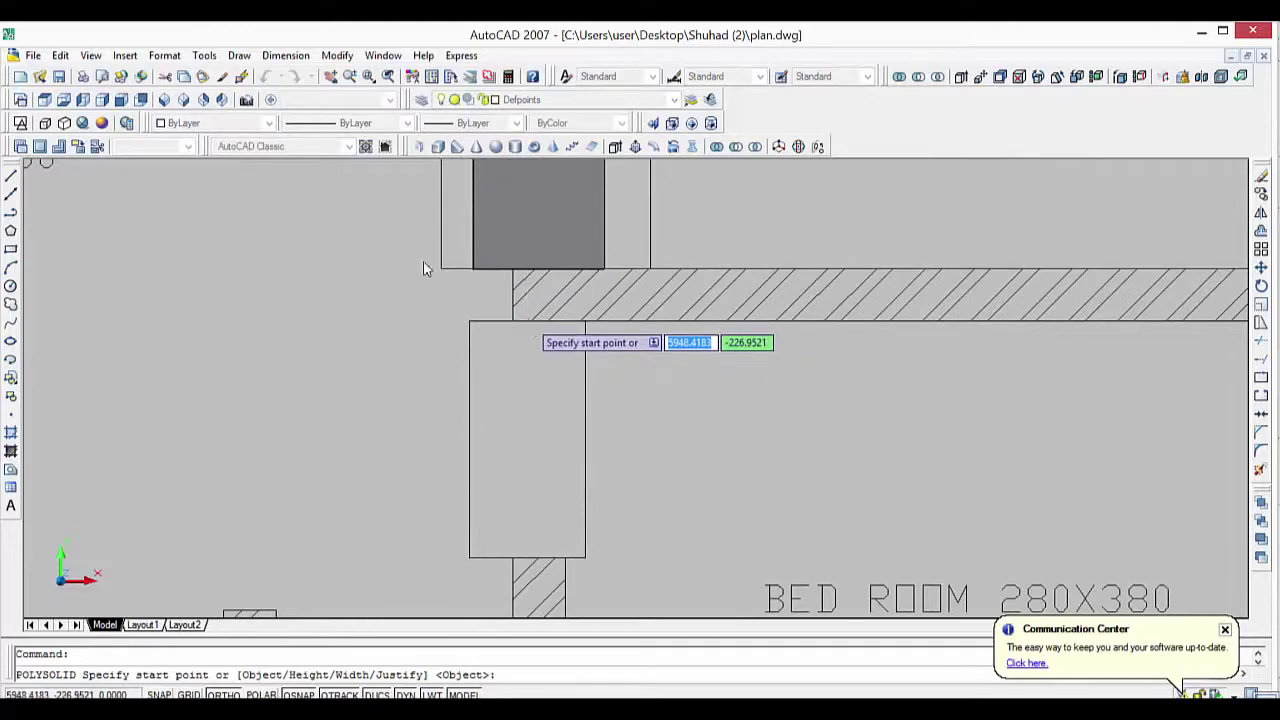
{"action": "left_click", "coordinate": [526, 320]}
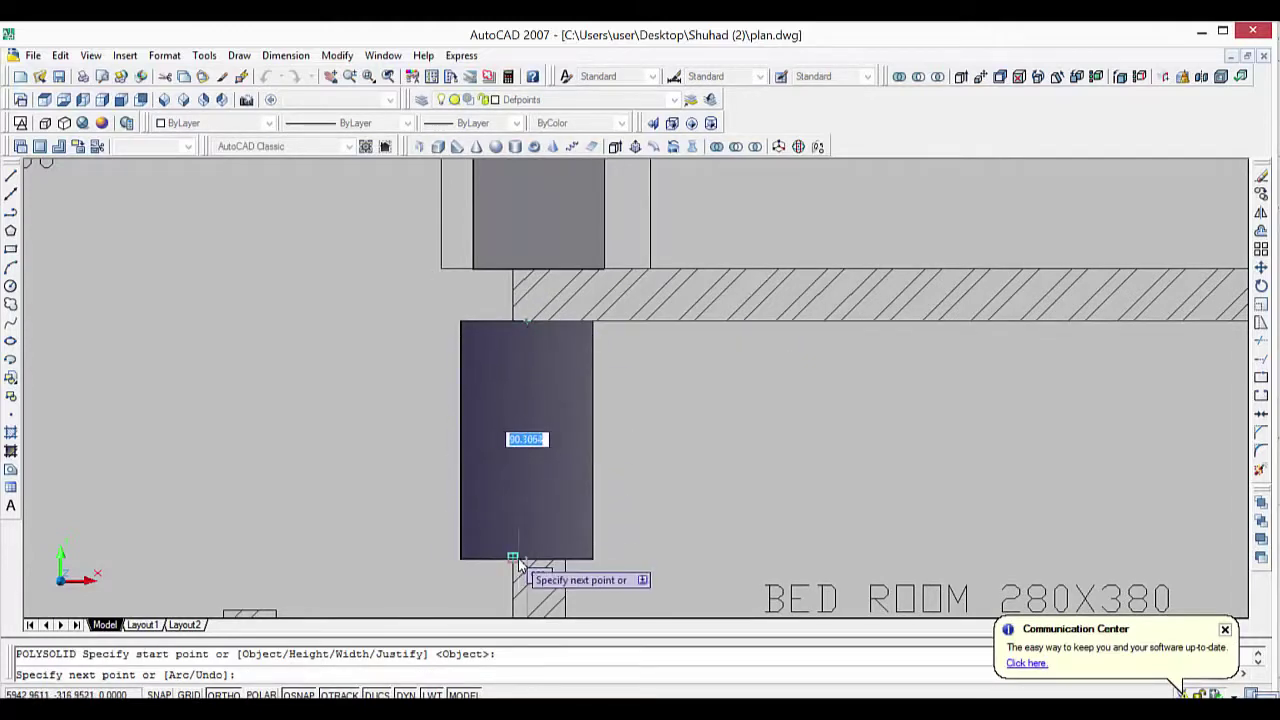
{"action": "left_click", "coordinate": [526, 565]}
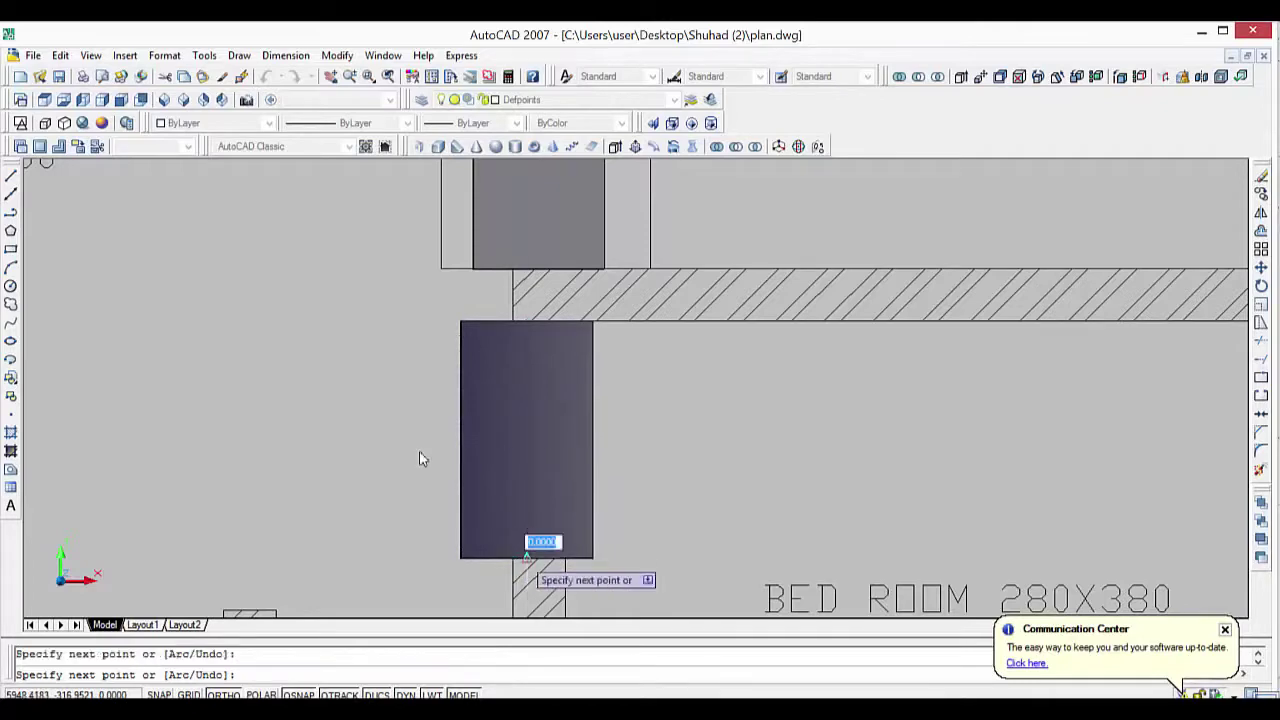
{"action": "key", "text": "Return"}
Fill the top kitchen wall opening with a horizontal polysolid block and recentre the plan.
{"action": "scroll", "coordinate": [650, 535], "scroll_direction": "down", "scroll_amount": 4}
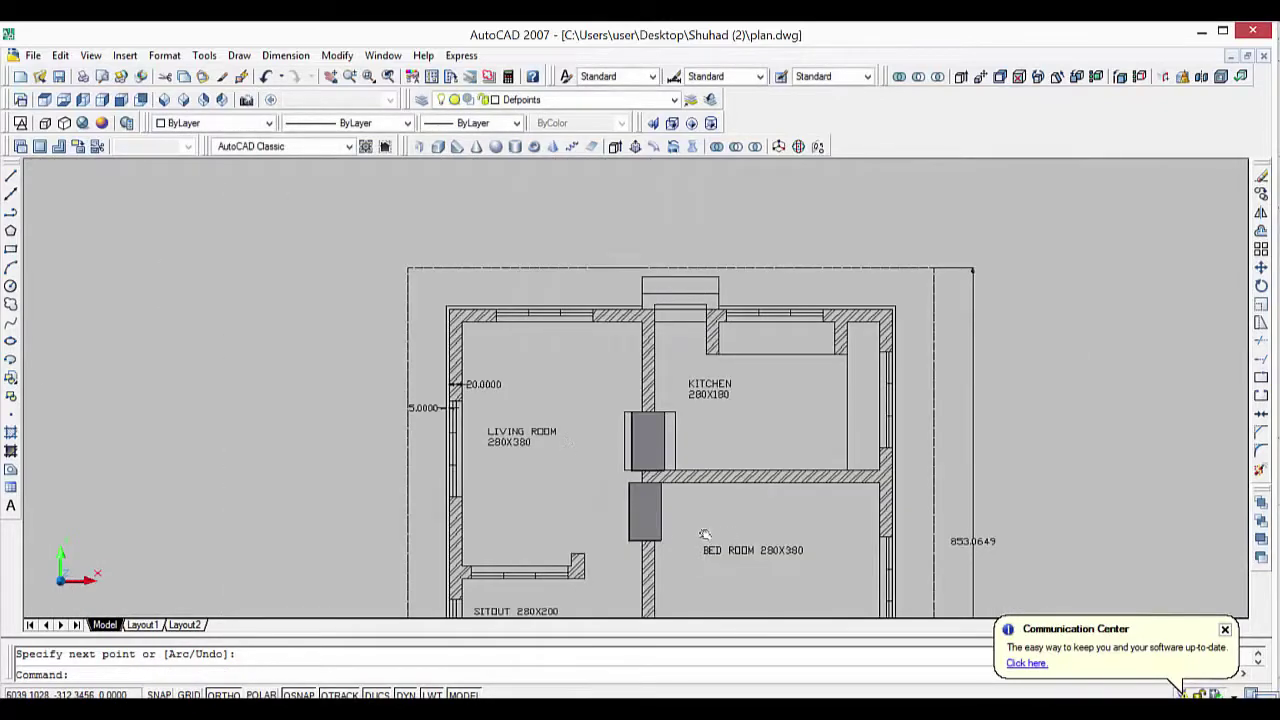
{"action": "scroll", "coordinate": [668, 397], "scroll_direction": "up", "scroll_amount": 3}
{"action": "scroll", "coordinate": [668, 397], "scroll_direction": "up", "scroll_amount": 3}
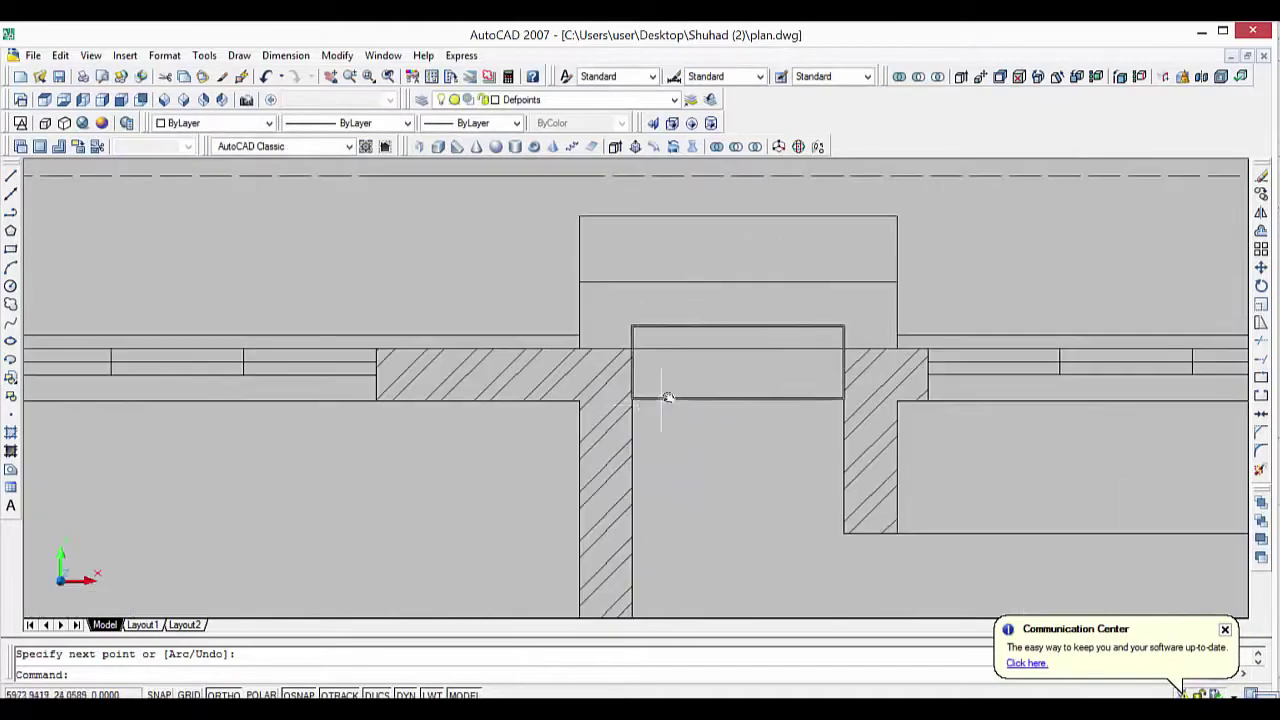
{"action": "key", "text": "Return"}
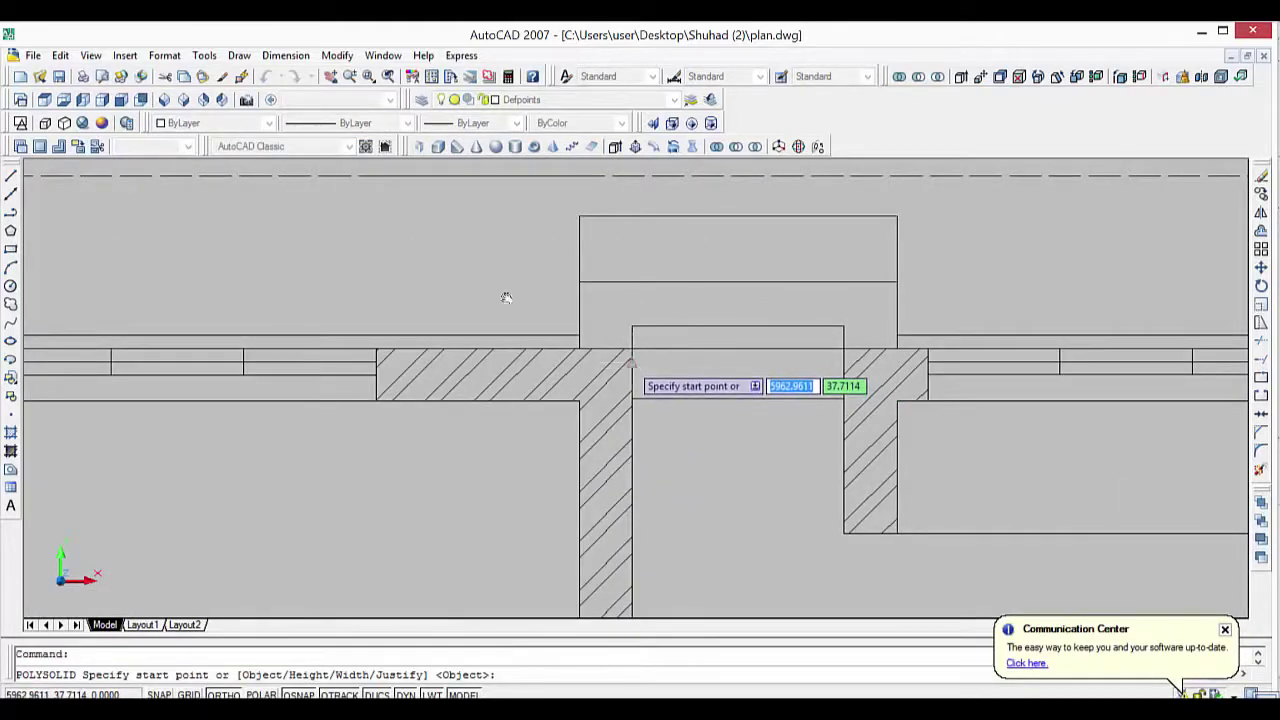
{"action": "left_click", "coordinate": [631, 363]}
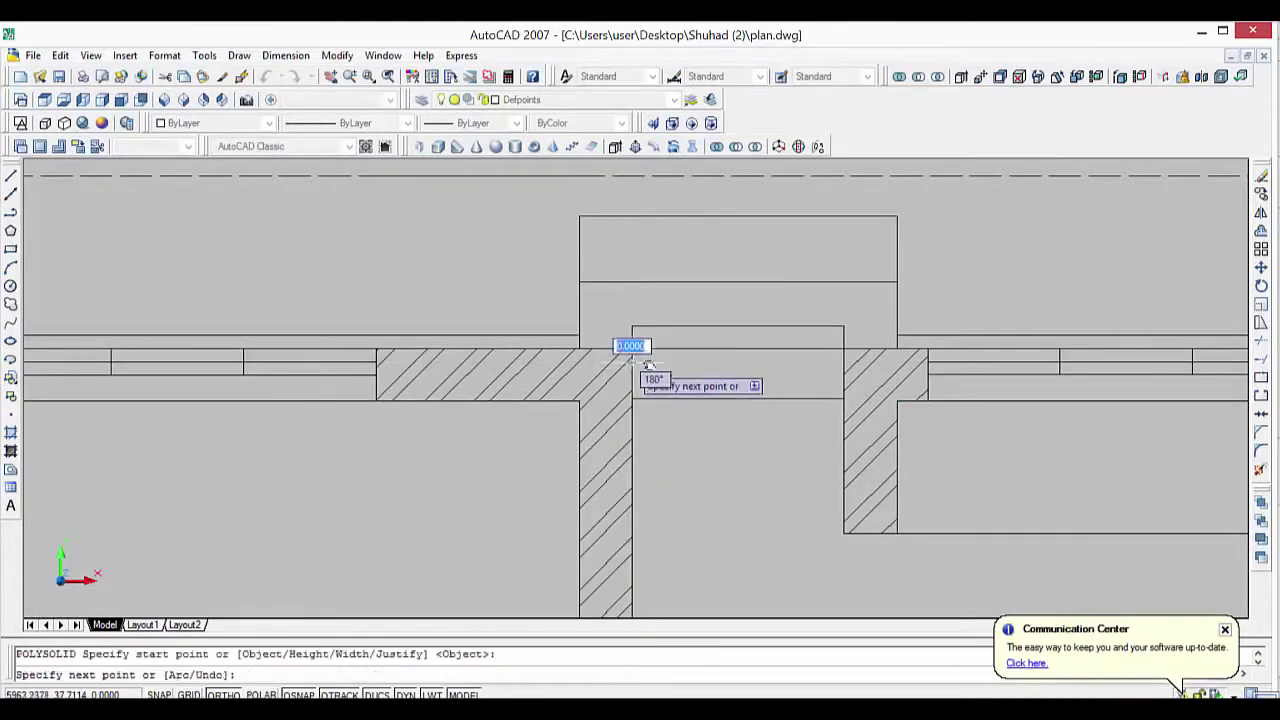
{"action": "left_click", "coordinate": [843, 363]}
{"action": "key", "text": "Return"}
{"action": "scroll", "coordinate": [760, 437], "scroll_direction": "down", "scroll_amount": 3}
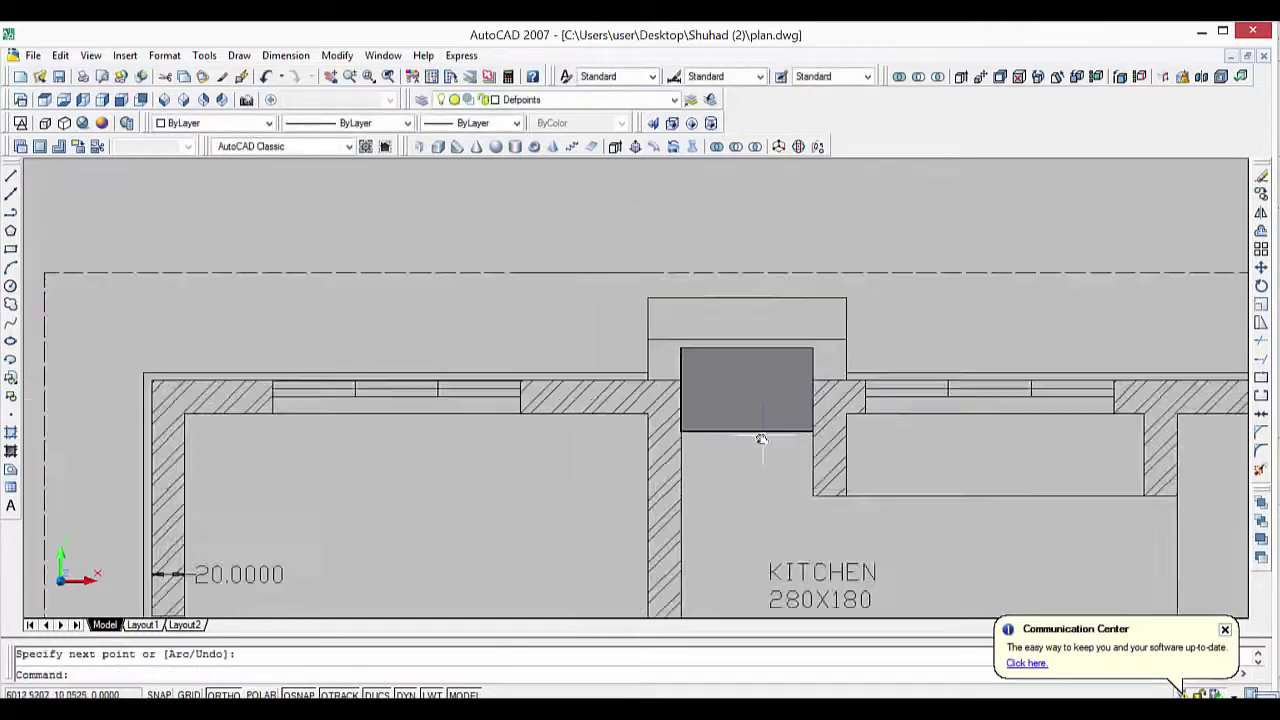
{"action": "scroll", "coordinate": [737, 463], "scroll_direction": "down", "scroll_amount": 2}
{"action": "scroll", "coordinate": [773, 525], "scroll_direction": "down", "scroll_amount": 2}
{"action": "scroll", "coordinate": [787, 527], "scroll_direction": "down", "scroll_amount": 2}
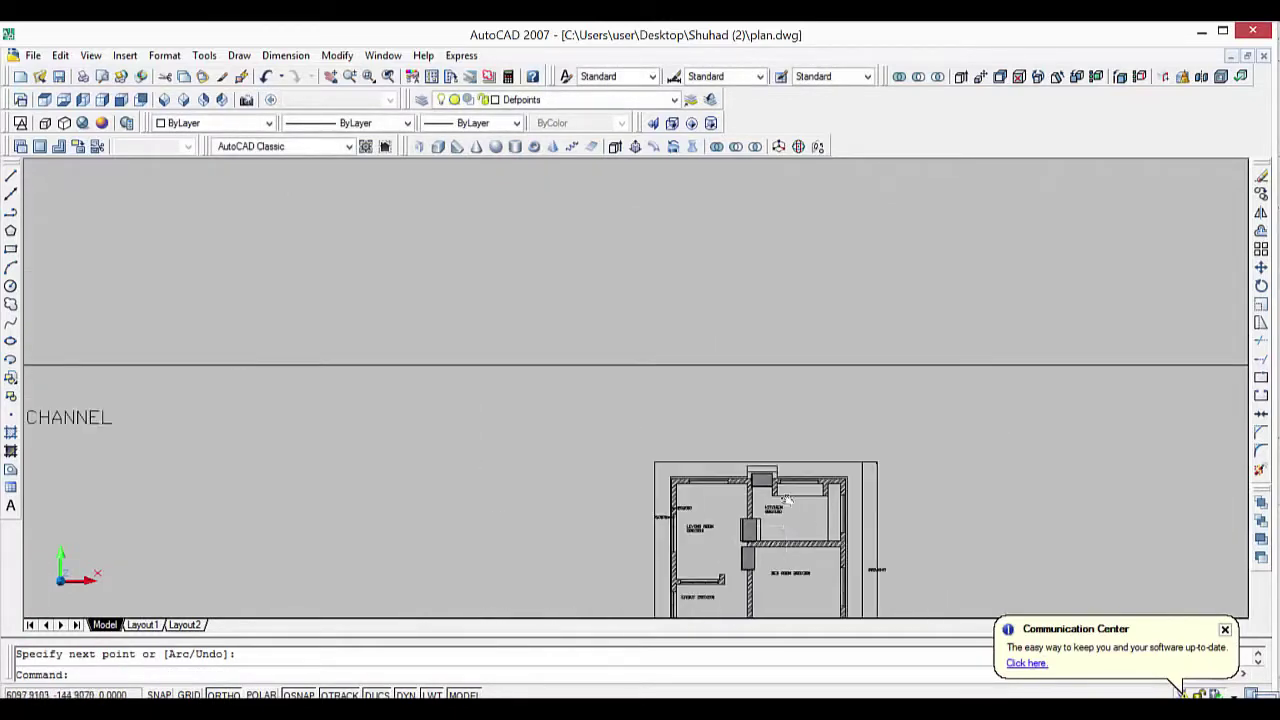
{"action": "middle_click_drag", "start_coordinate": [745, 600], "coordinate": [765, 400]}
{"action": "scroll", "coordinate": [762, 471], "scroll_direction": "up", "scroll_amount": 2}
Draw a polysolid block across the front entrance gap.
{"action": "scroll", "coordinate": [762, 471], "scroll_direction": "up", "scroll_amount": 1}
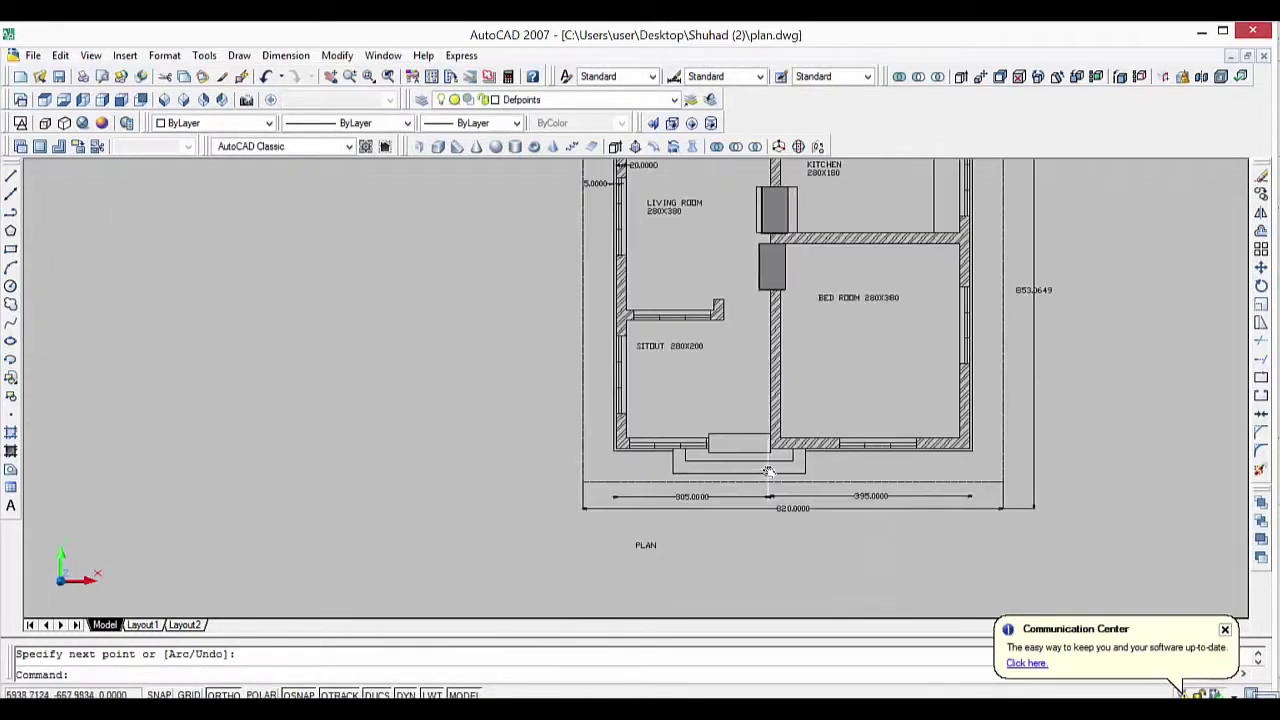
{"action": "scroll", "coordinate": [760, 462], "scroll_direction": "up", "scroll_amount": 1}
{"action": "scroll", "coordinate": [749, 451], "scroll_direction": "up", "scroll_amount": 2}
{"action": "scroll", "coordinate": [694, 430], "scroll_direction": "up", "scroll_amount": 2}
{"action": "key", "text": "Return"}
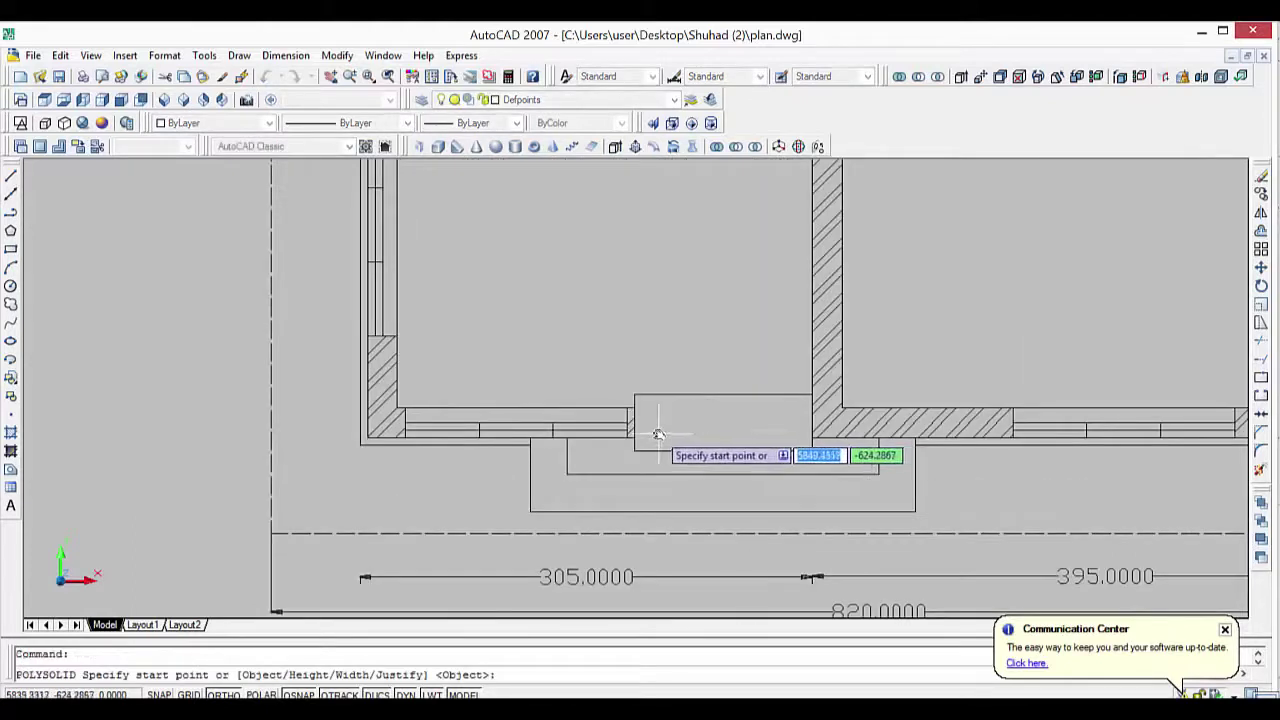
{"action": "left_click", "coordinate": [630, 424]}
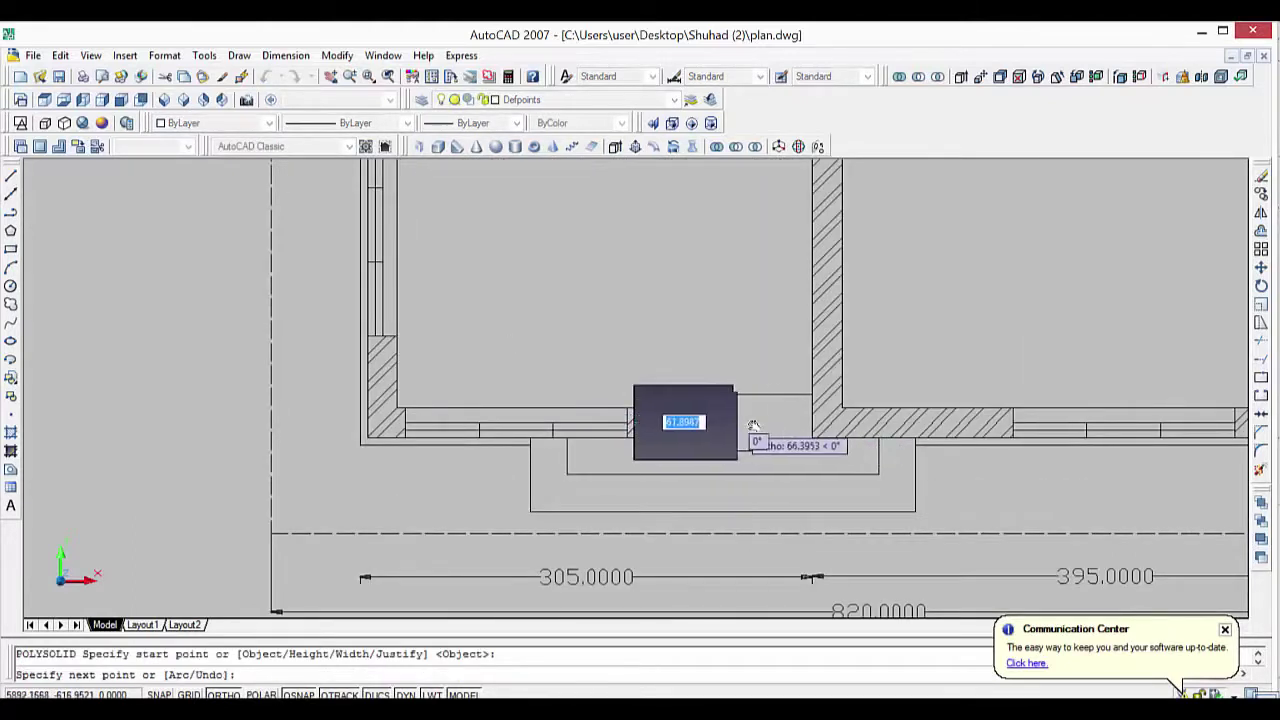
{"action": "left_click", "coordinate": [812, 428]}
{"action": "key", "text": "Return"}
Draw a polysolid block from the sitout wall end to the bedroom wall, then zoom out.
{"action": "scroll", "coordinate": [760, 320], "scroll_direction": "down", "scroll_amount": 3}
{"action": "scroll", "coordinate": [755, 295], "scroll_direction": "down", "scroll_amount": 1}
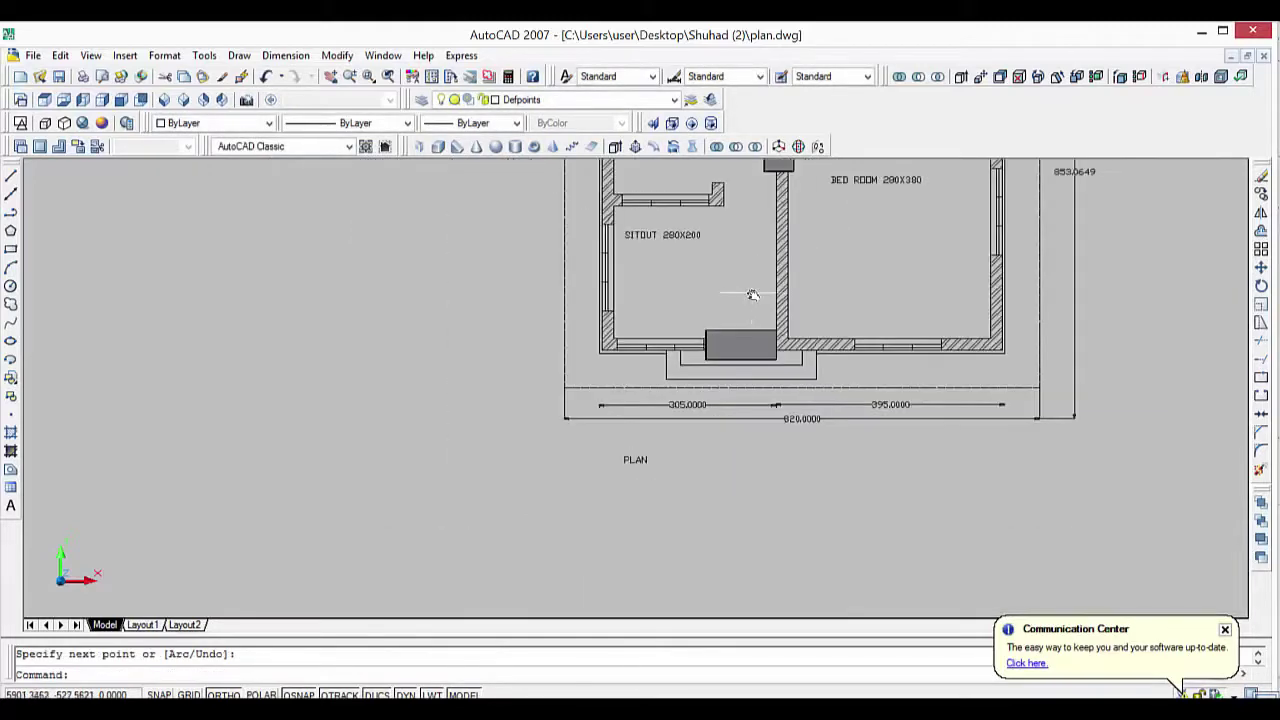
{"action": "scroll", "coordinate": [752, 295], "scroll_direction": "up", "scroll_amount": 2}
{"action": "scroll", "coordinate": [726, 338], "scroll_direction": "up", "scroll_amount": 1}
{"action": "scroll", "coordinate": [714, 337], "scroll_direction": "up", "scroll_amount": 1}
{"action": "scroll", "coordinate": [665, 312], "scroll_direction": "up", "scroll_amount": 1}
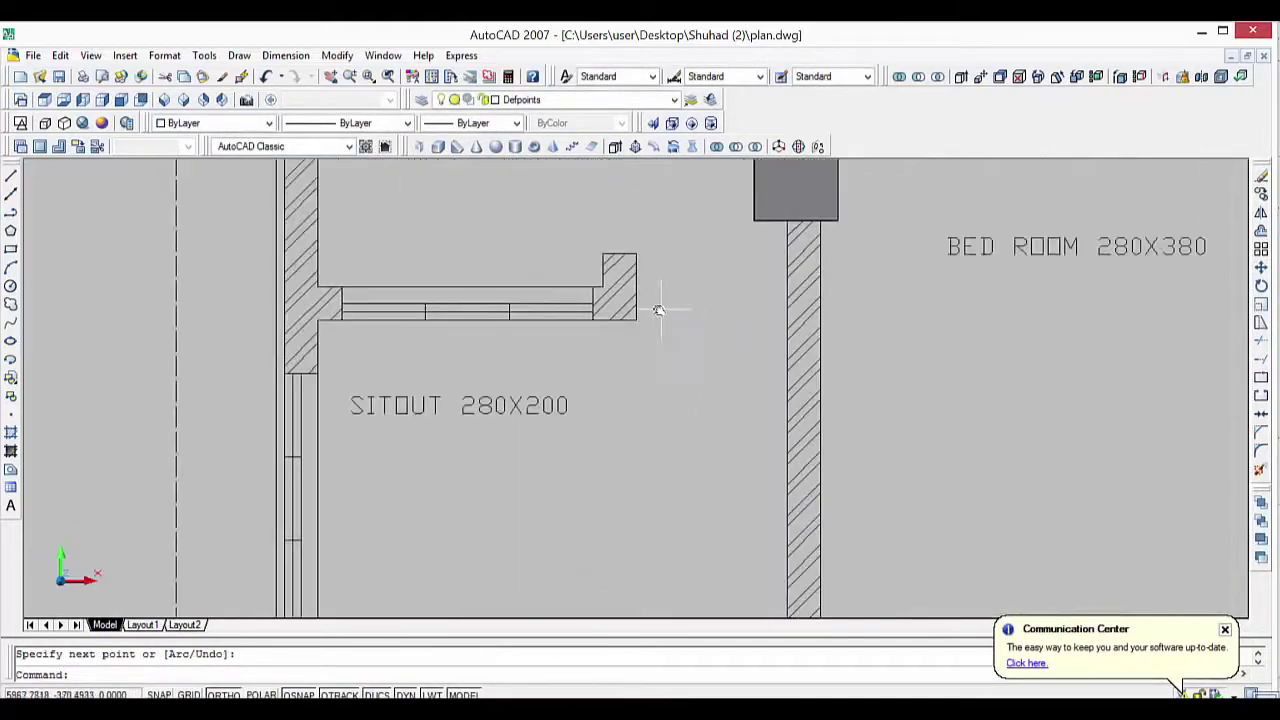
{"action": "key", "text": "Return"}
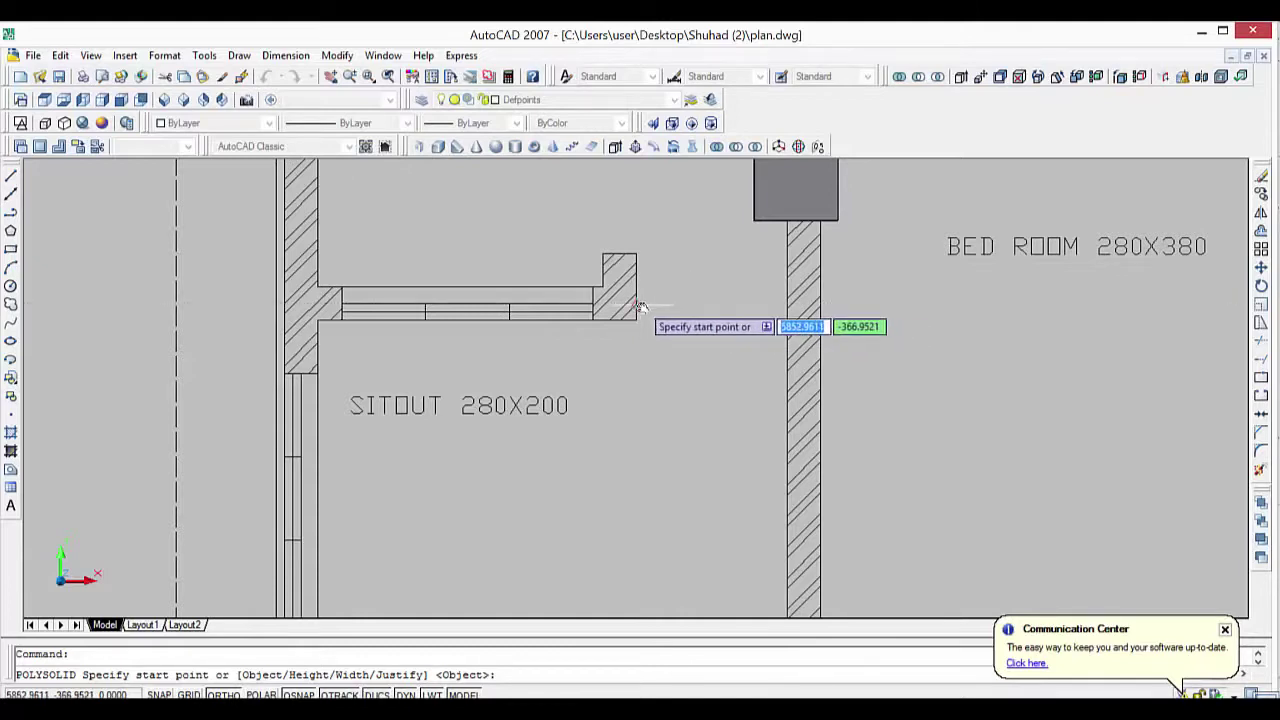
{"action": "left_click", "coordinate": [635, 307]}
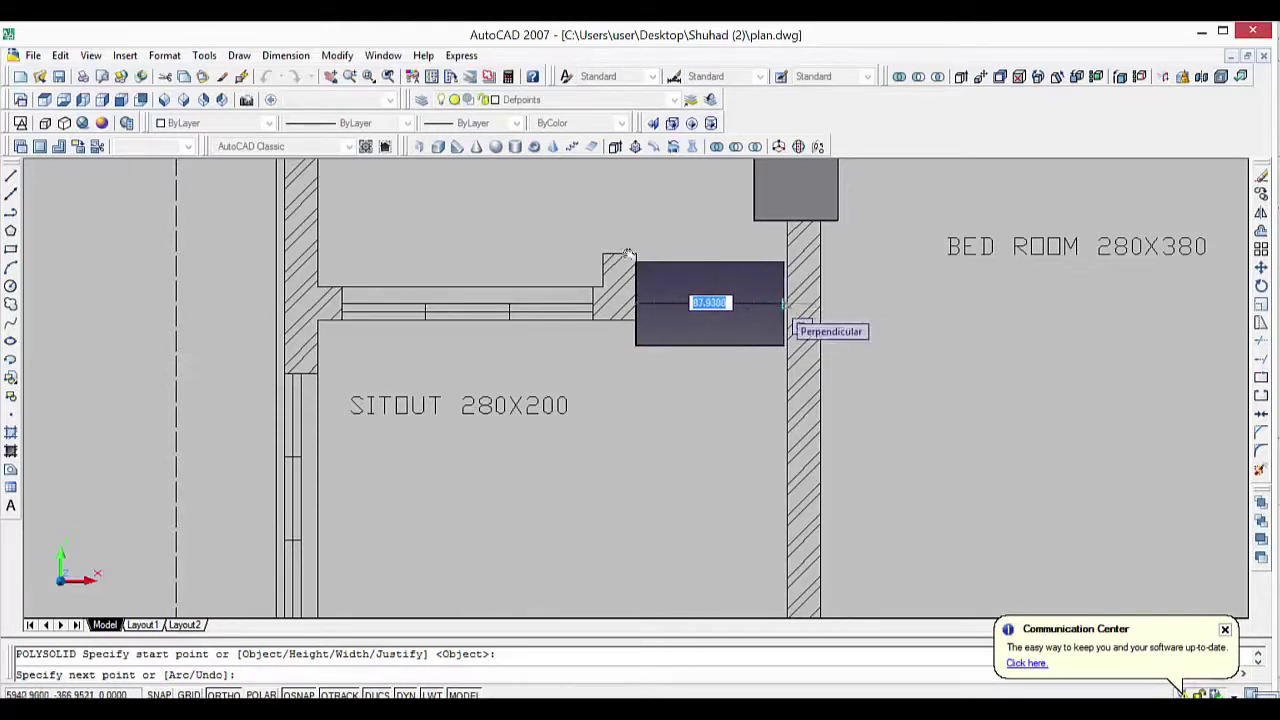
{"action": "left_click", "coordinate": [783, 304]}
{"action": "key", "text": "Return"}
{"action": "scroll", "coordinate": [755, 340], "scroll_direction": "down", "scroll_amount": 5}
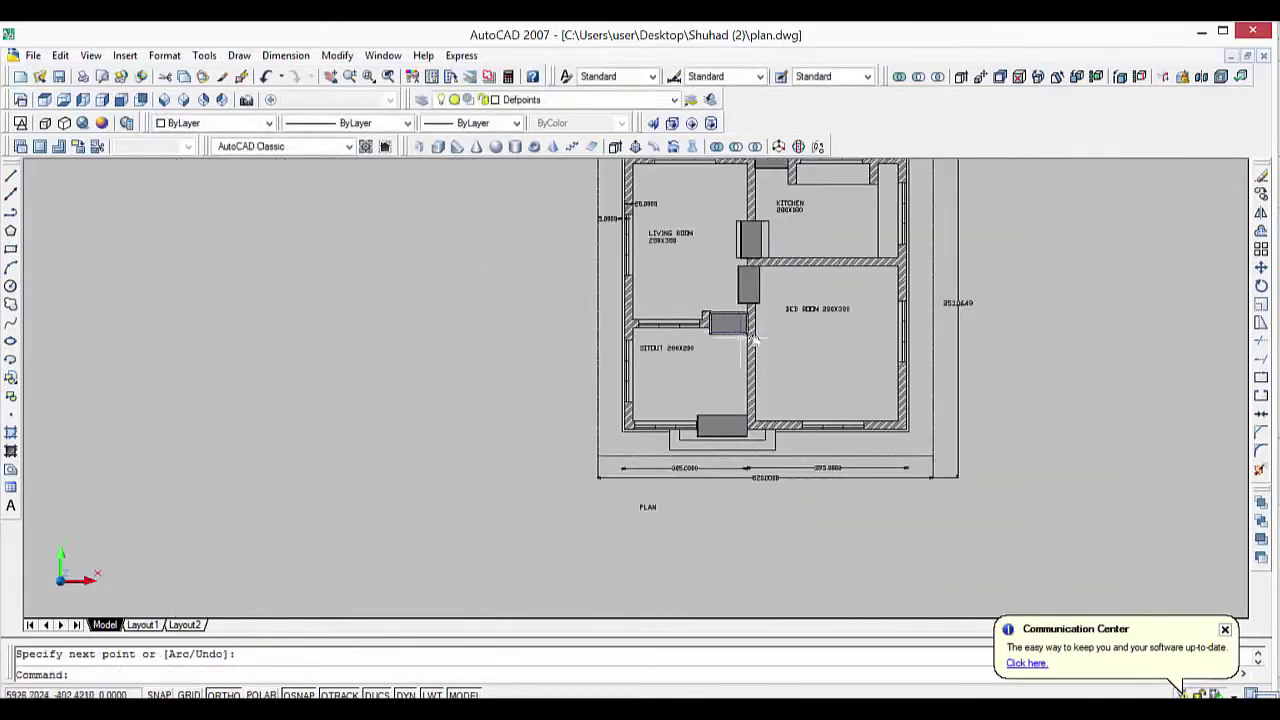
{"action": "scroll", "coordinate": [827, 327], "scroll_direction": "down", "scroll_amount": 2}
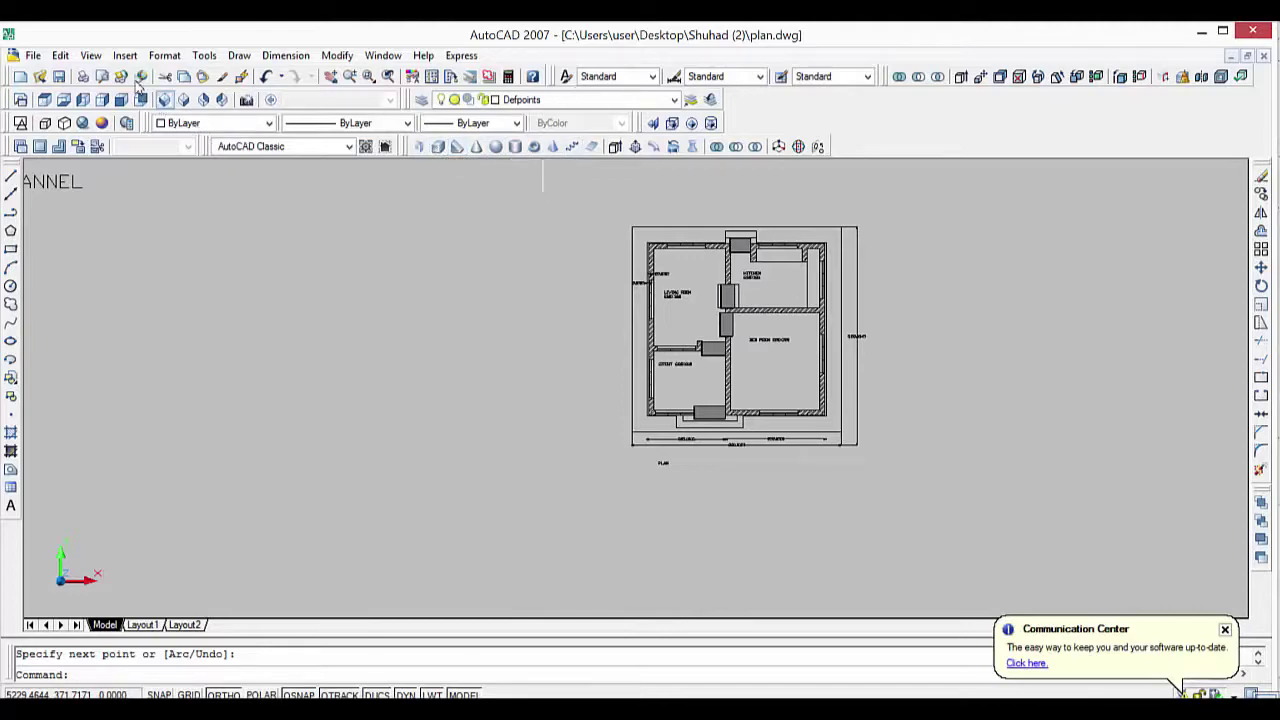
Switch to the SW Isometric view and pan toward the house.
{"action": "left_click", "coordinate": [164, 99]}
{"action": "scroll", "coordinate": [940, 335], "scroll_direction": "up", "scroll_amount": 2}
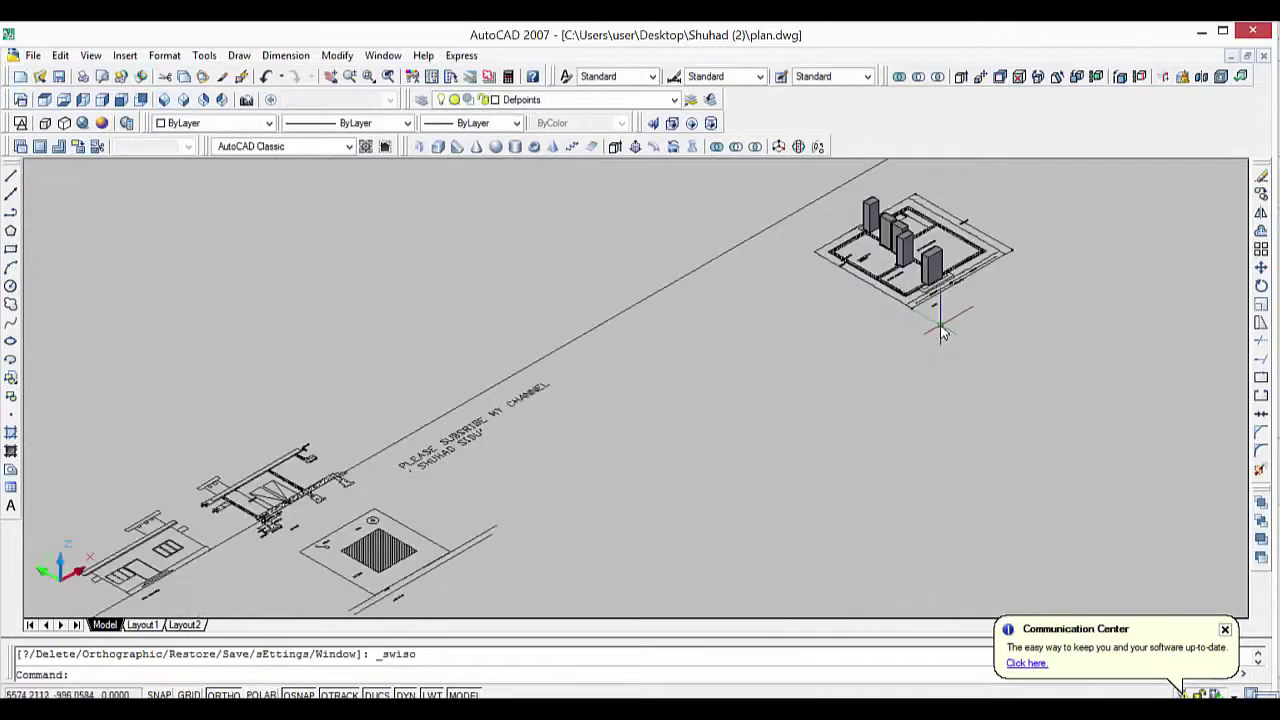
{"action": "middle_click_drag", "start_coordinate": [750, 276], "coordinate": [817, 393]}
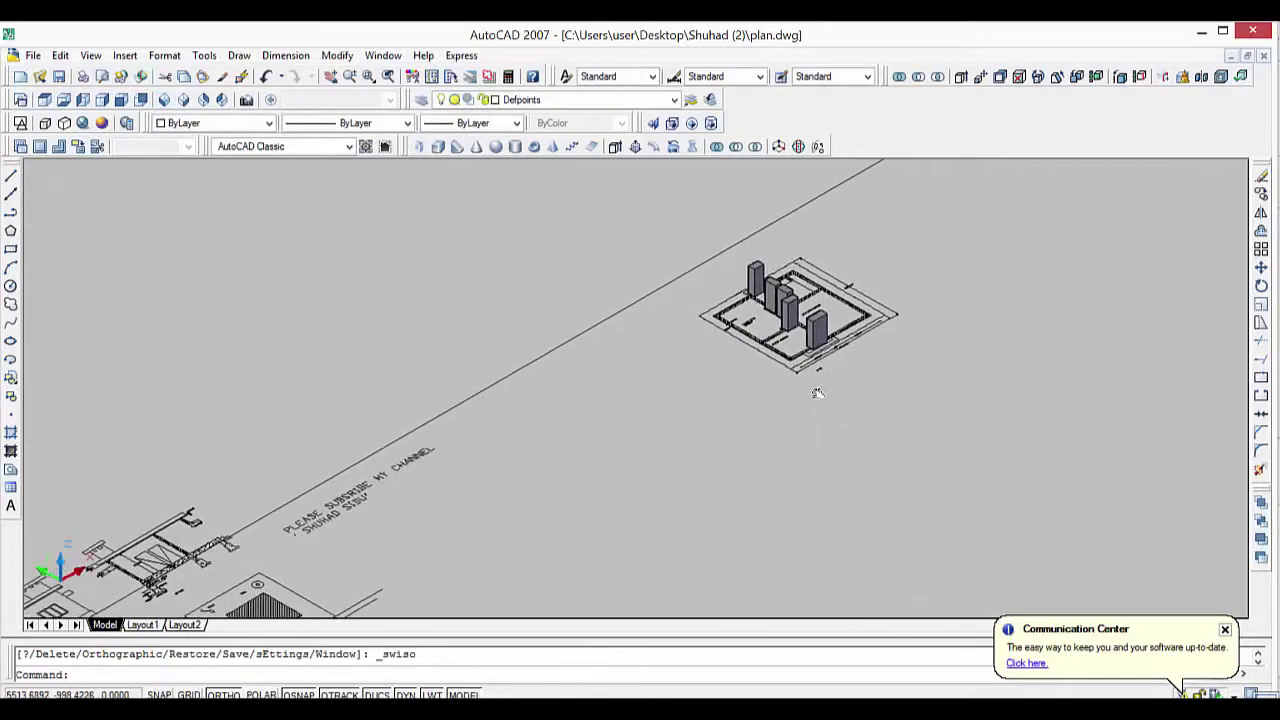
Turn the wall layer back on and centre the 3D house in view.
{"action": "left_click", "coordinate": [618, 100]}
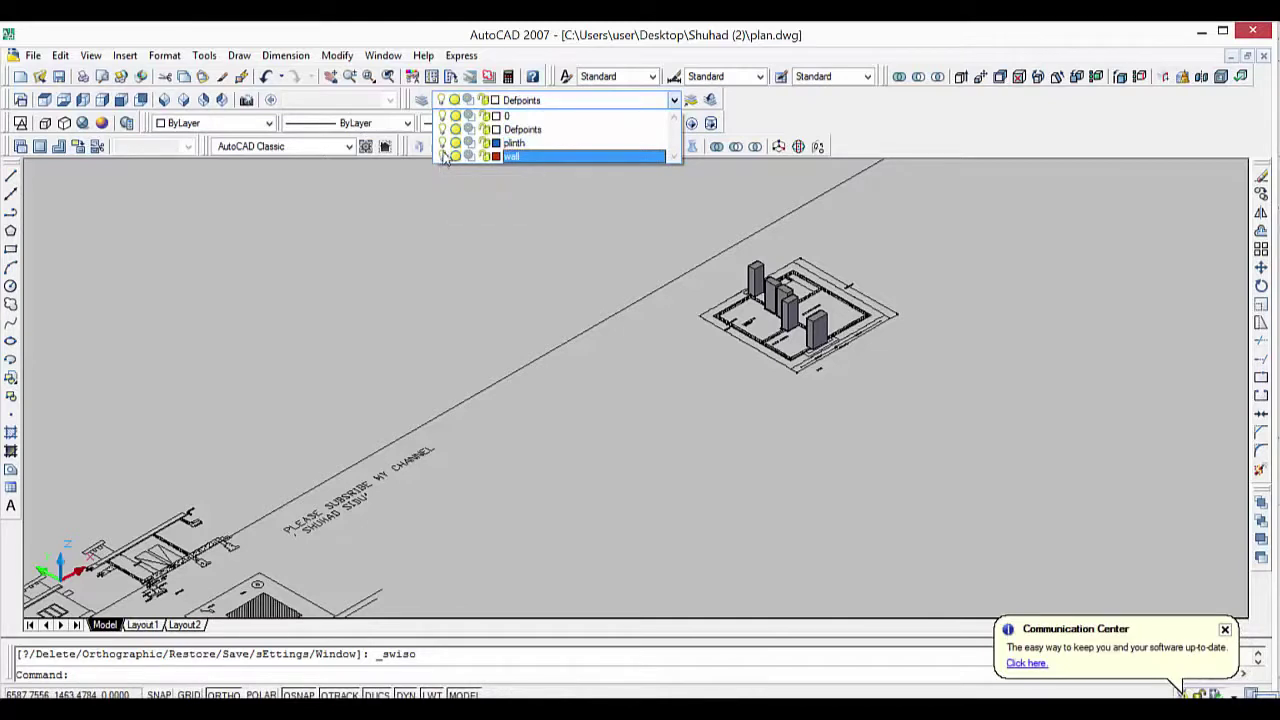
{"action": "left_click", "coordinate": [447, 157]}
{"action": "left_click", "coordinate": [550, 229]}
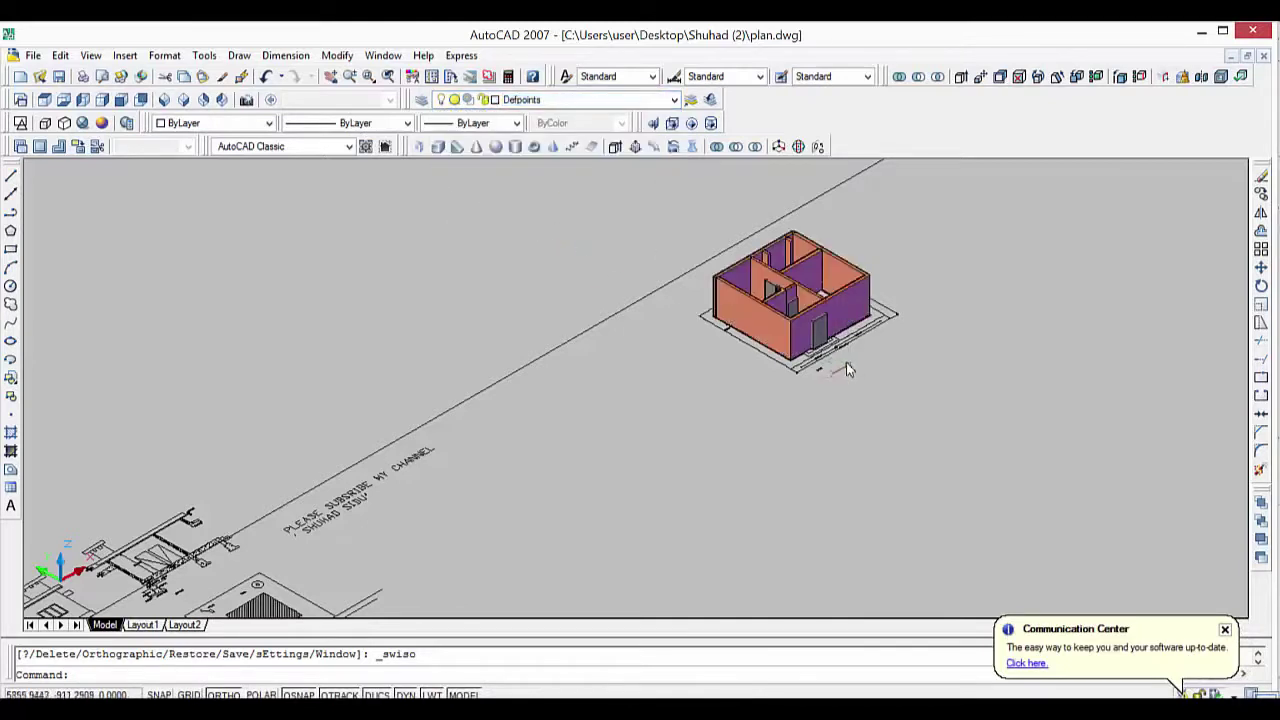
{"action": "scroll", "coordinate": [846, 368], "scroll_direction": "up", "scroll_amount": 3}
{"action": "middle_click_drag", "start_coordinate": [756, 265], "coordinate": [521, 360]}
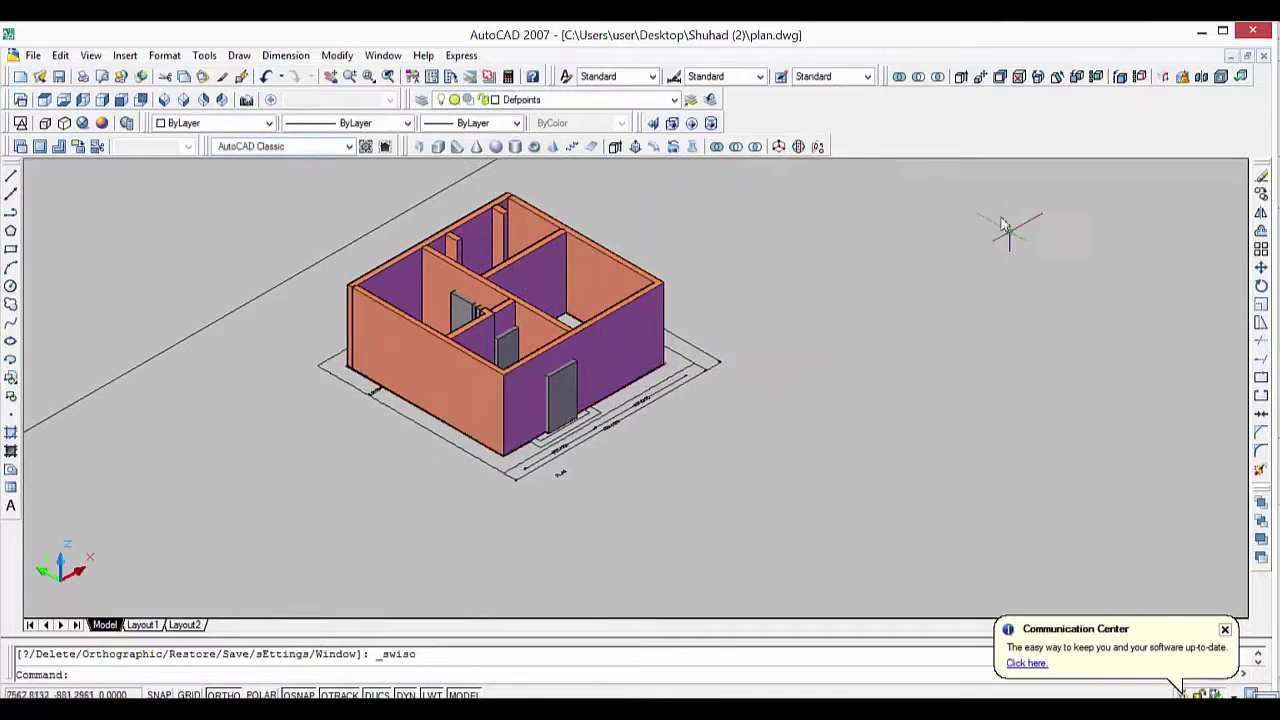
Subtract the front entrance block from its wall to leave a doorway.
{"action": "left_click", "coordinate": [921, 83]}
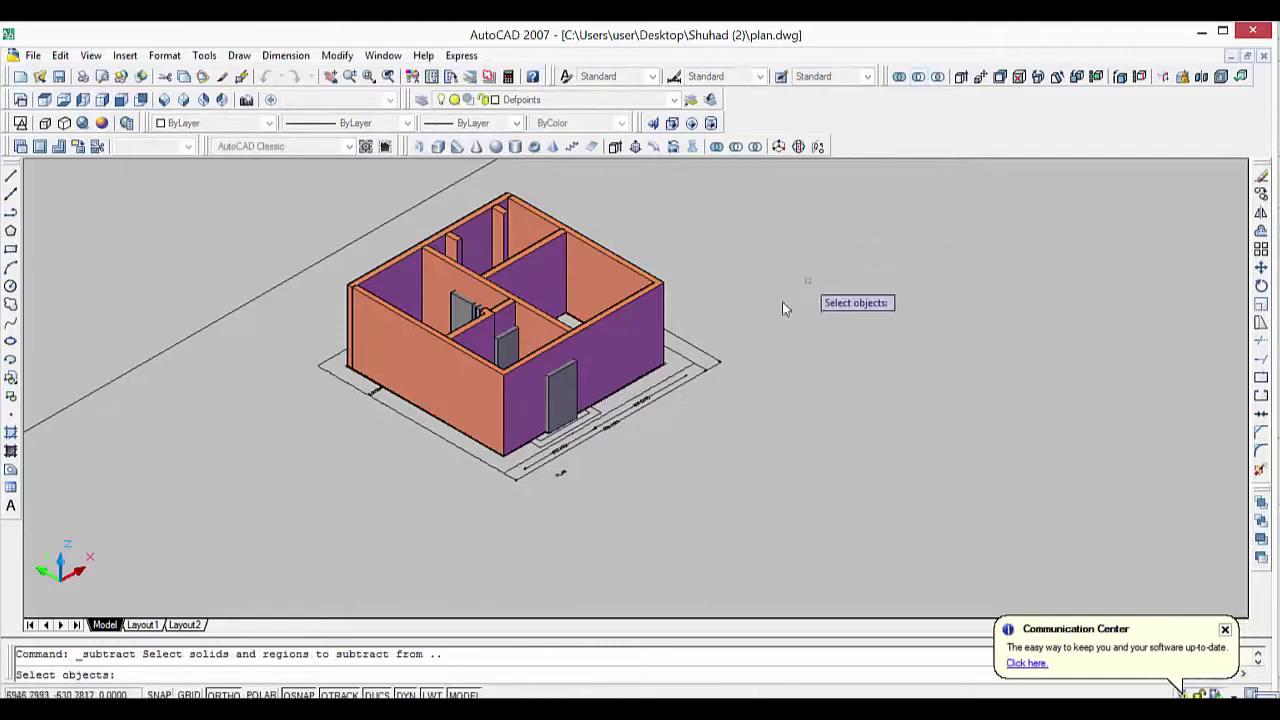
{"action": "left_click", "coordinate": [612, 363]}
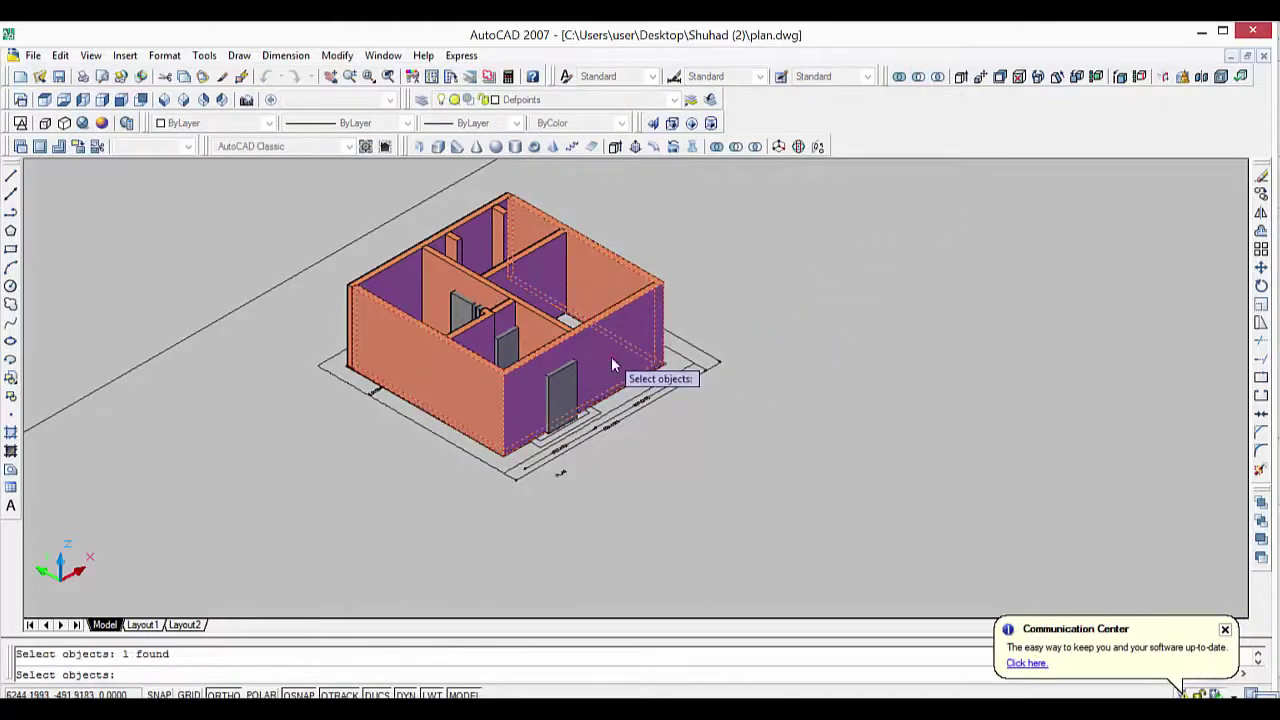
{"action": "key", "text": "Return"}
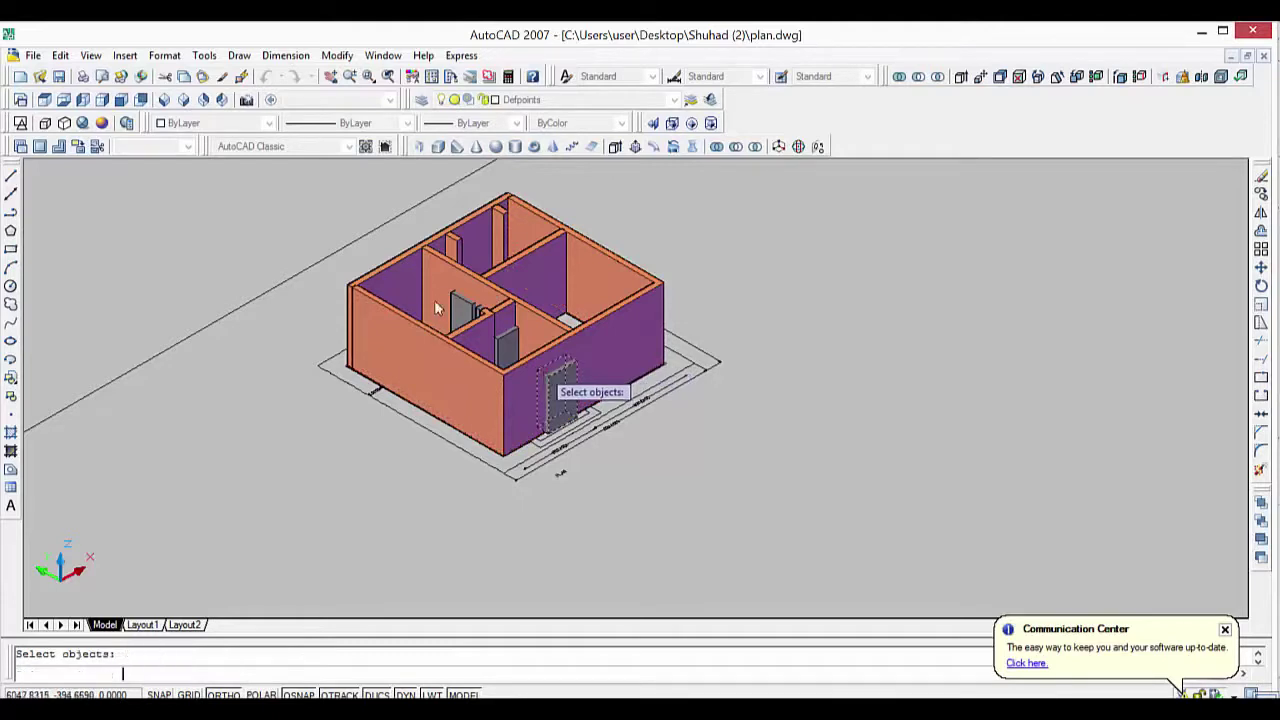
{"action": "left_click", "coordinate": [548, 382]}
{"action": "key", "text": "Return"}
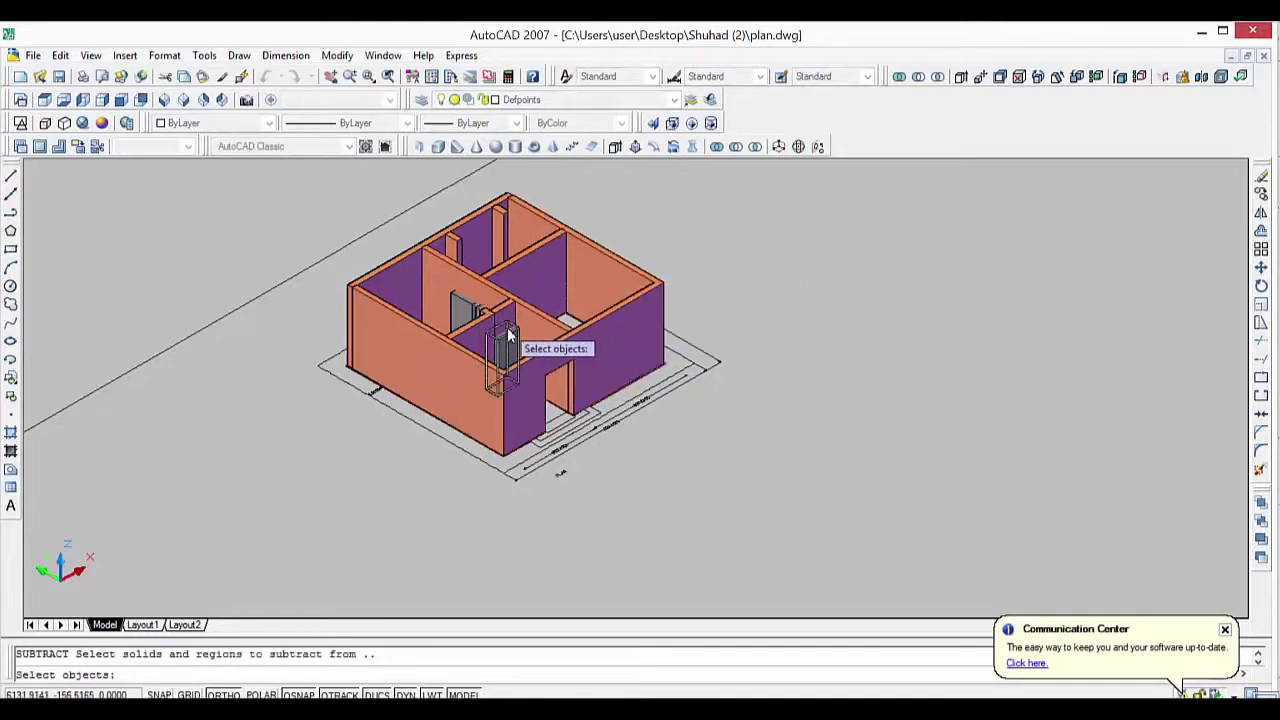
Subtract the interior grey block from its wall to cut the second opening.
{"action": "scroll", "coordinate": [511, 340], "scroll_direction": "up", "scroll_amount": 2}
{"action": "scroll", "coordinate": [505, 345], "scroll_direction": "up", "scroll_amount": 3}
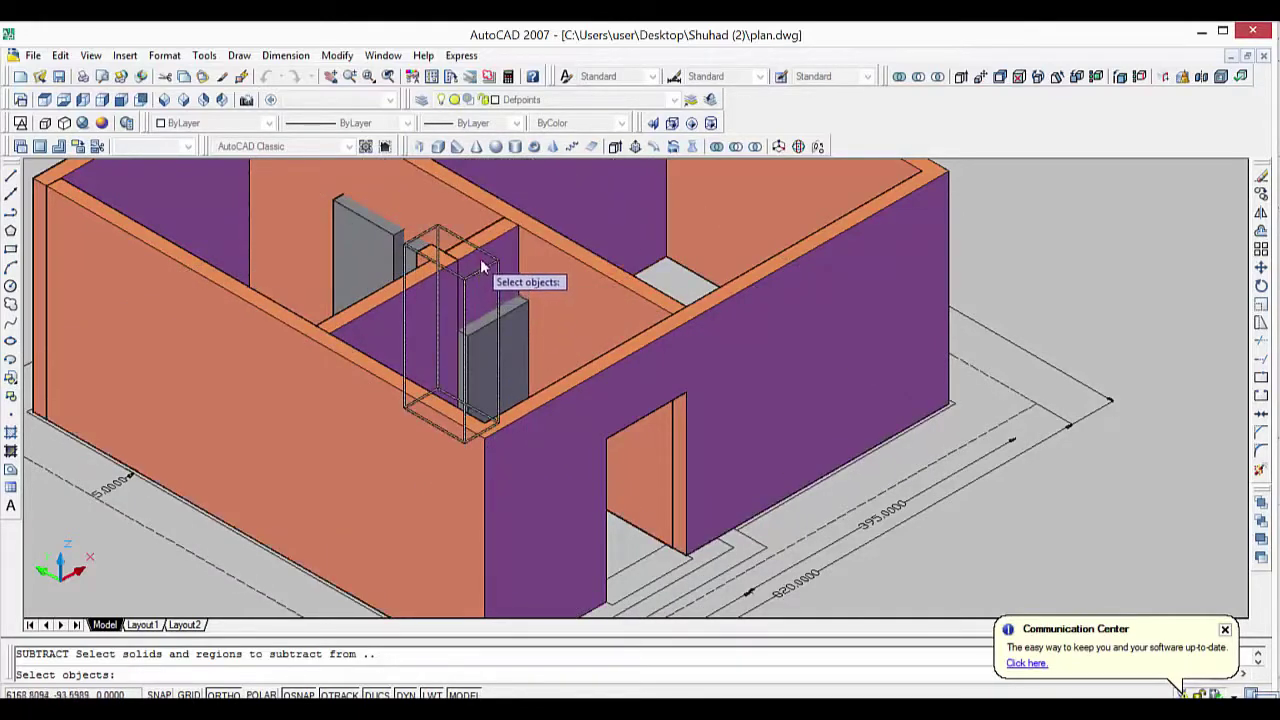
{"action": "left_click", "coordinate": [494, 236]}
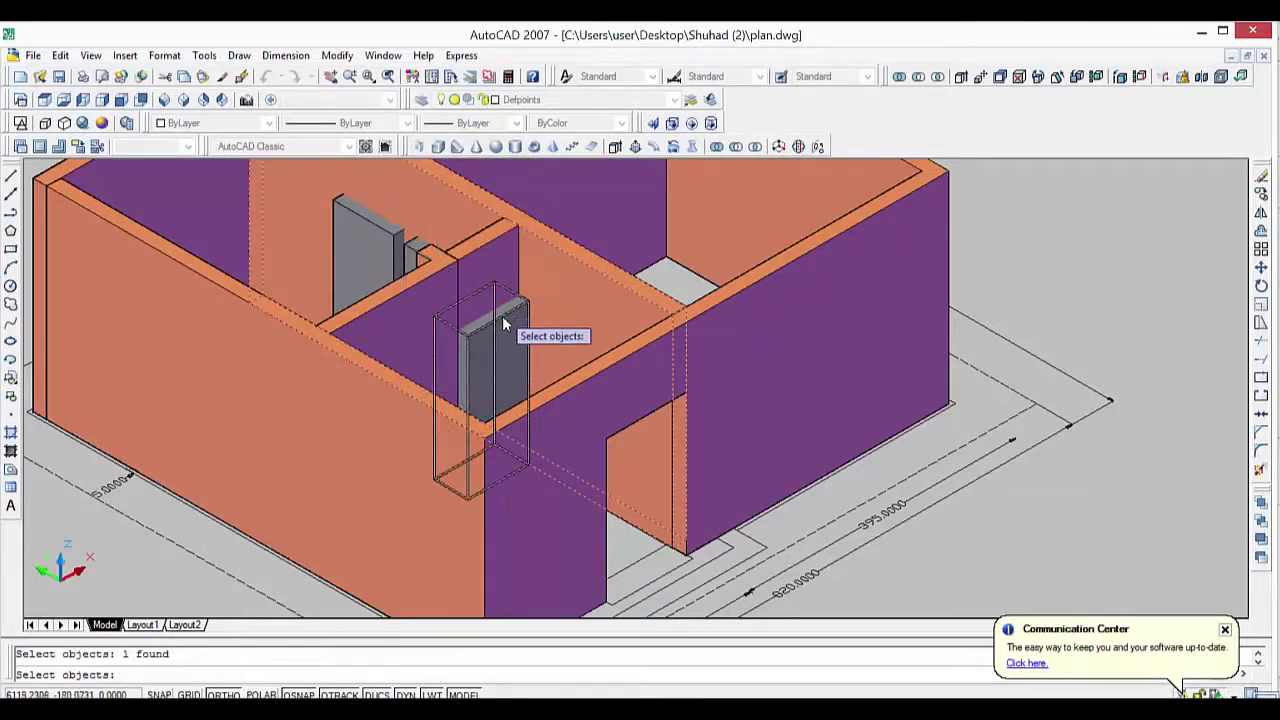
{"action": "key", "text": "Return"}
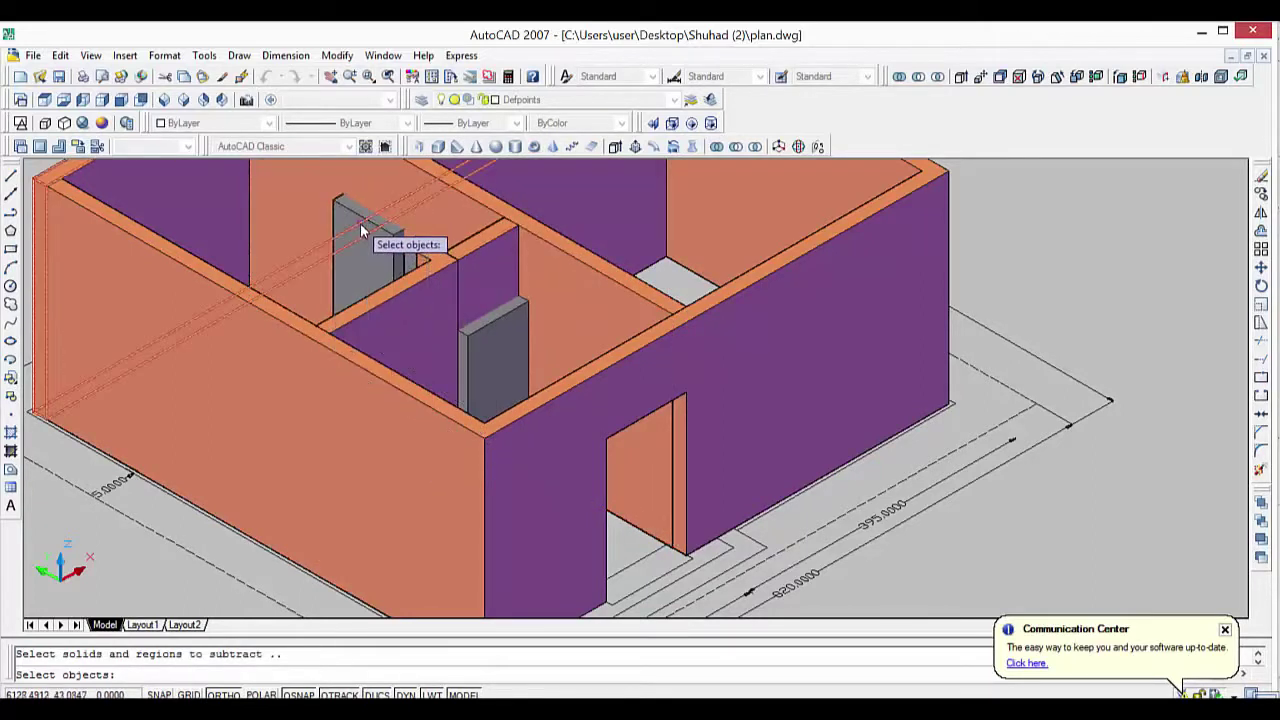
{"action": "left_click", "coordinate": [371, 240]}
{"action": "key", "text": "Return"}
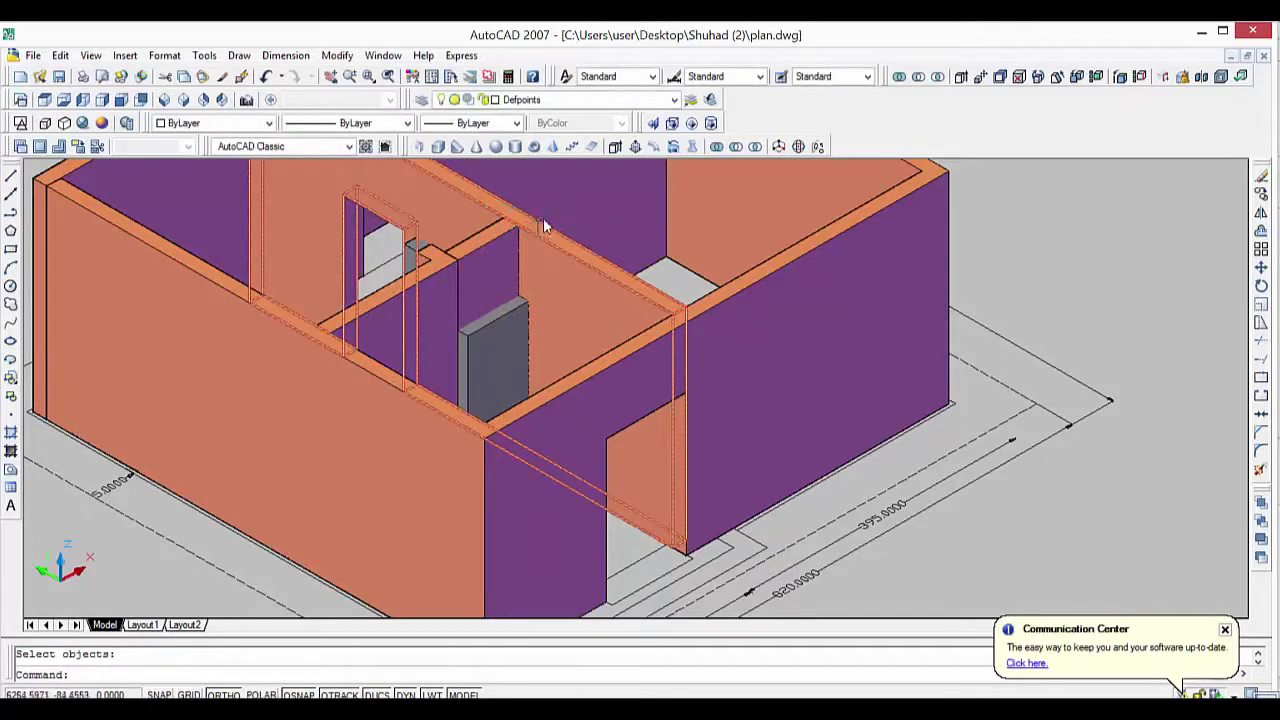
Return to the top view showing the whole drawing sheet.
{"action": "scroll", "coordinate": [543, 218], "scroll_direction": "up", "scroll_amount": 2}
{"action": "scroll", "coordinate": [668, 235], "scroll_direction": "down", "scroll_amount": 3}
{"action": "scroll", "coordinate": [688, 243], "scroll_direction": "up", "scroll_amount": 1}
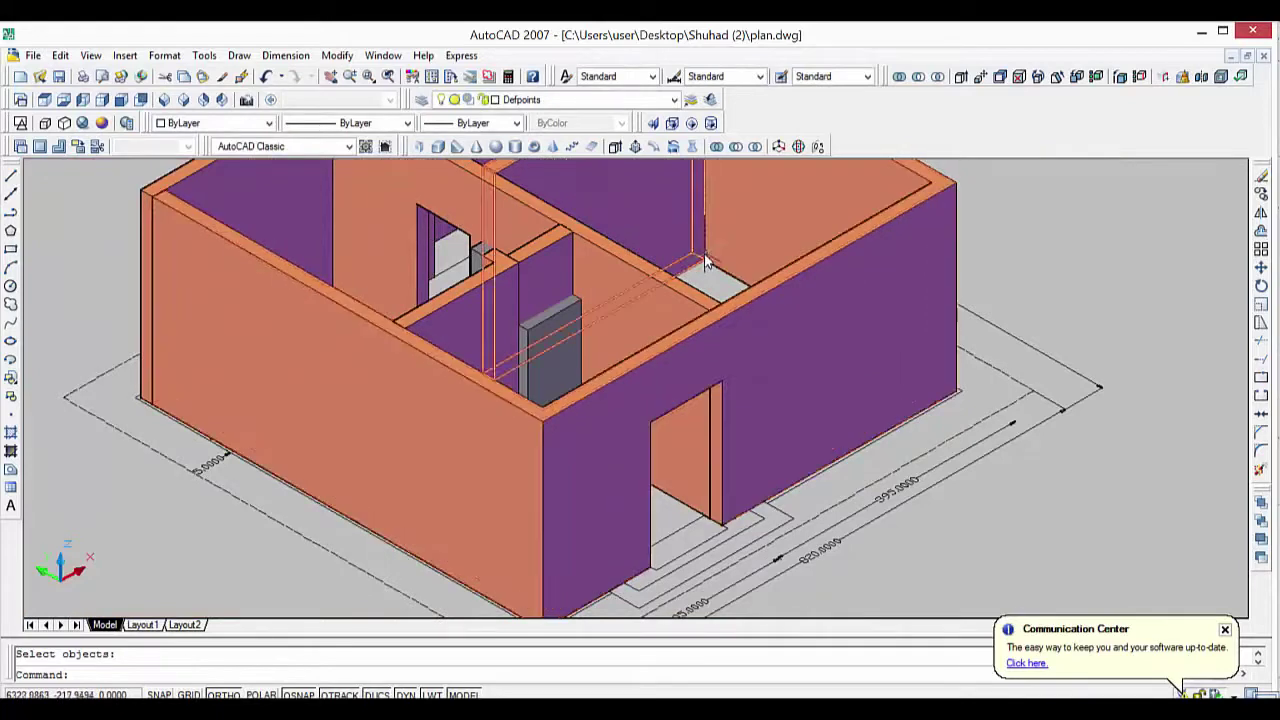
{"action": "scroll", "coordinate": [703, 282], "scroll_direction": "up", "scroll_amount": 2}
{"action": "middle_click_drag", "start_coordinate": [563, 232], "coordinate": [505, 487]}
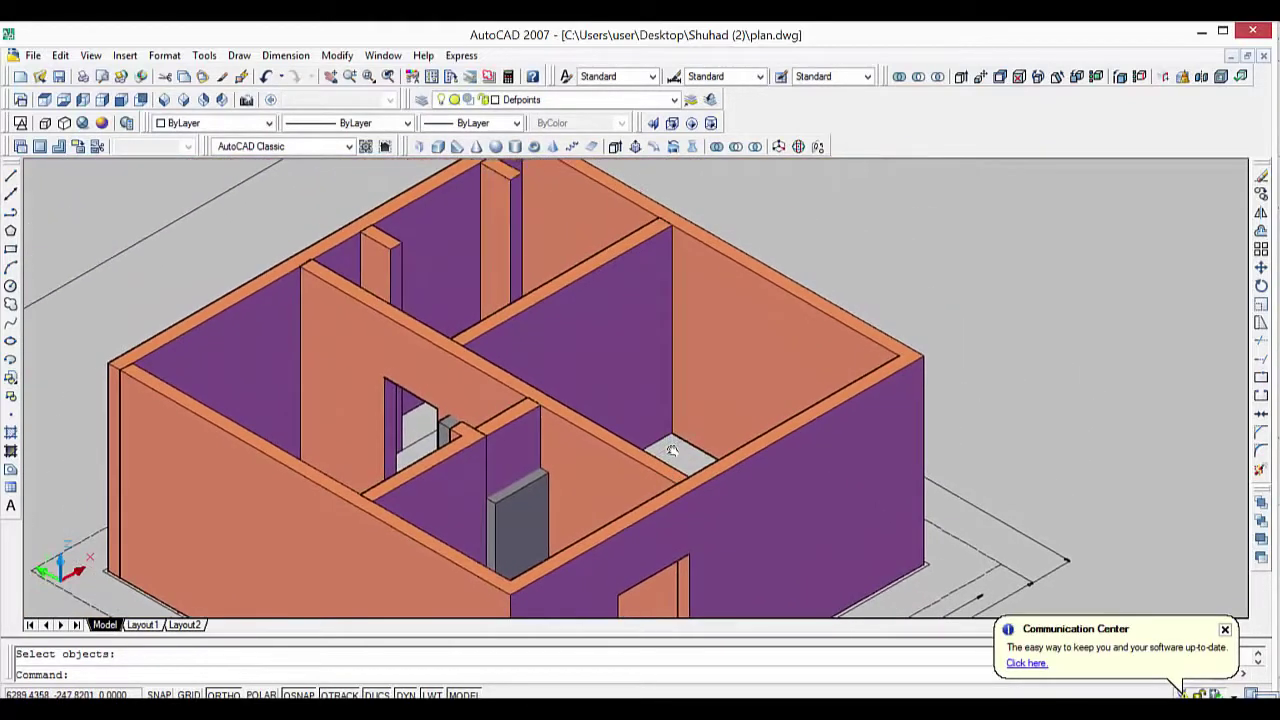
{"action": "scroll", "coordinate": [505, 487], "scroll_direction": "up", "scroll_amount": 1}
{"action": "scroll", "coordinate": [467, 463], "scroll_direction": "up", "scroll_amount": 2}
{"action": "scroll", "coordinate": [457, 457], "scroll_direction": "up", "scroll_amount": 1}
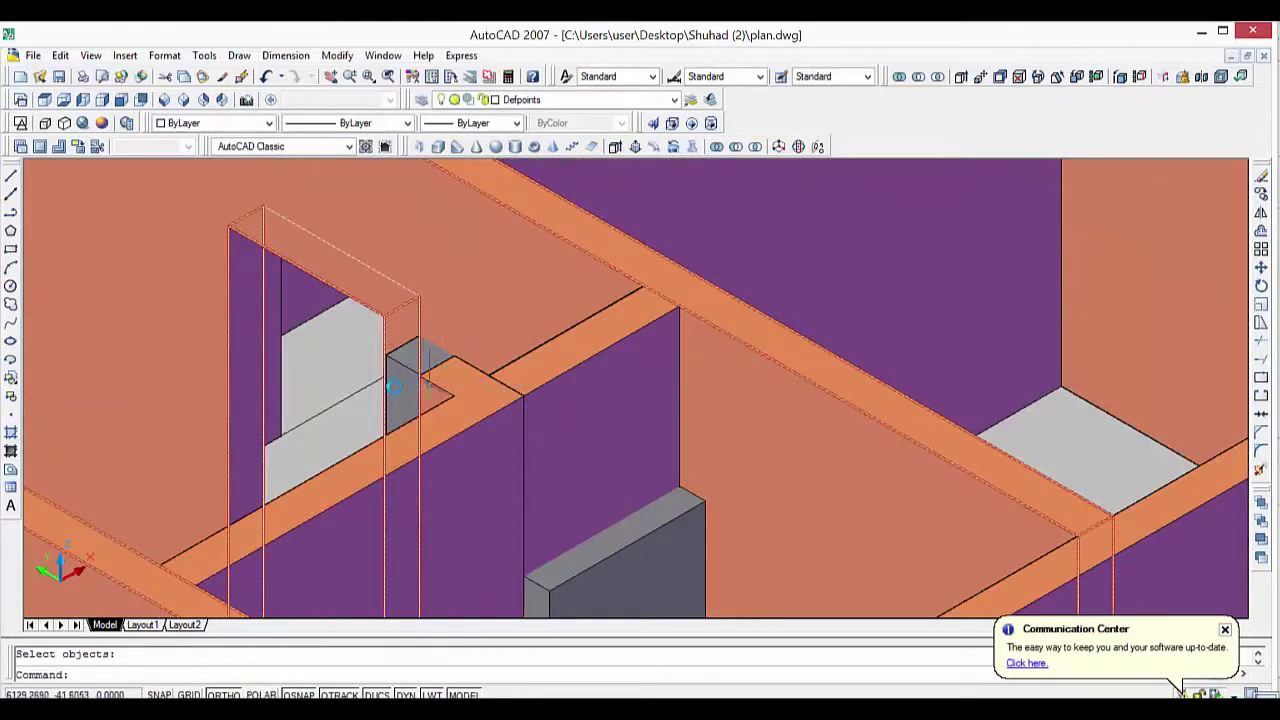
{"action": "scroll", "coordinate": [395, 388], "scroll_direction": "down", "scroll_amount": 1}
{"action": "scroll", "coordinate": [551, 380], "scroll_direction": "down", "scroll_amount": 2}
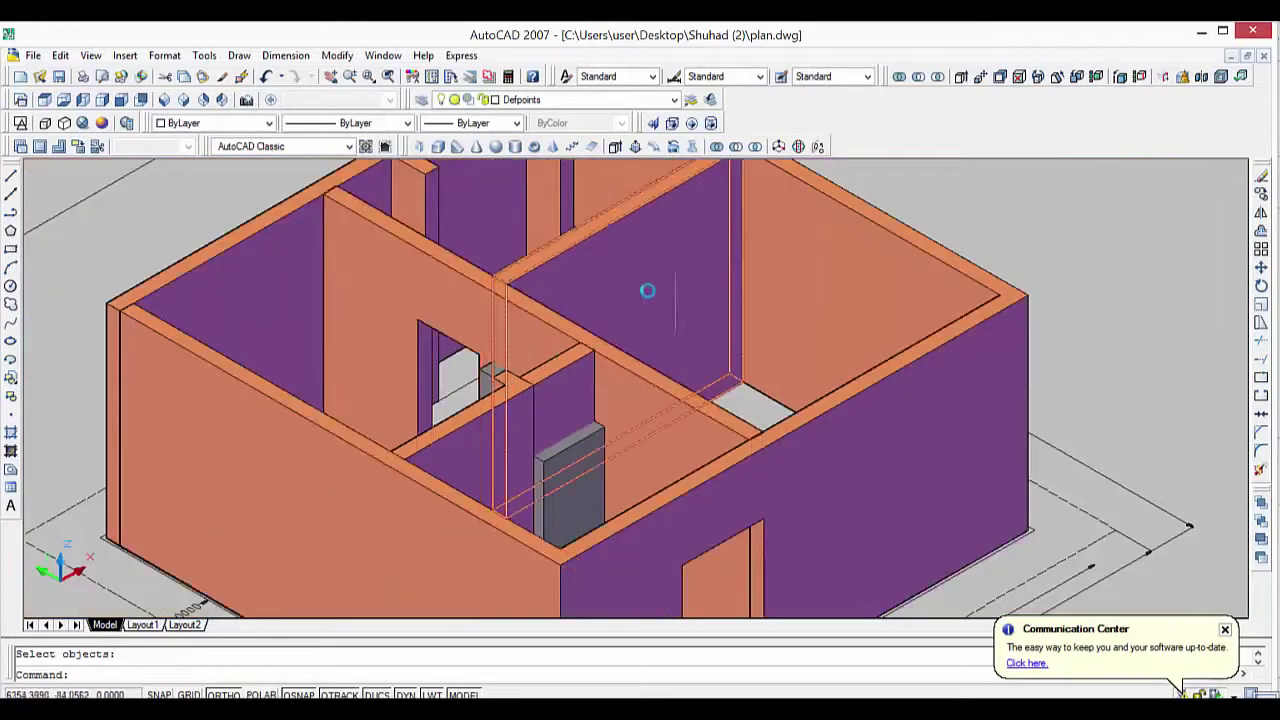
{"action": "left_click", "coordinate": [43, 99]}
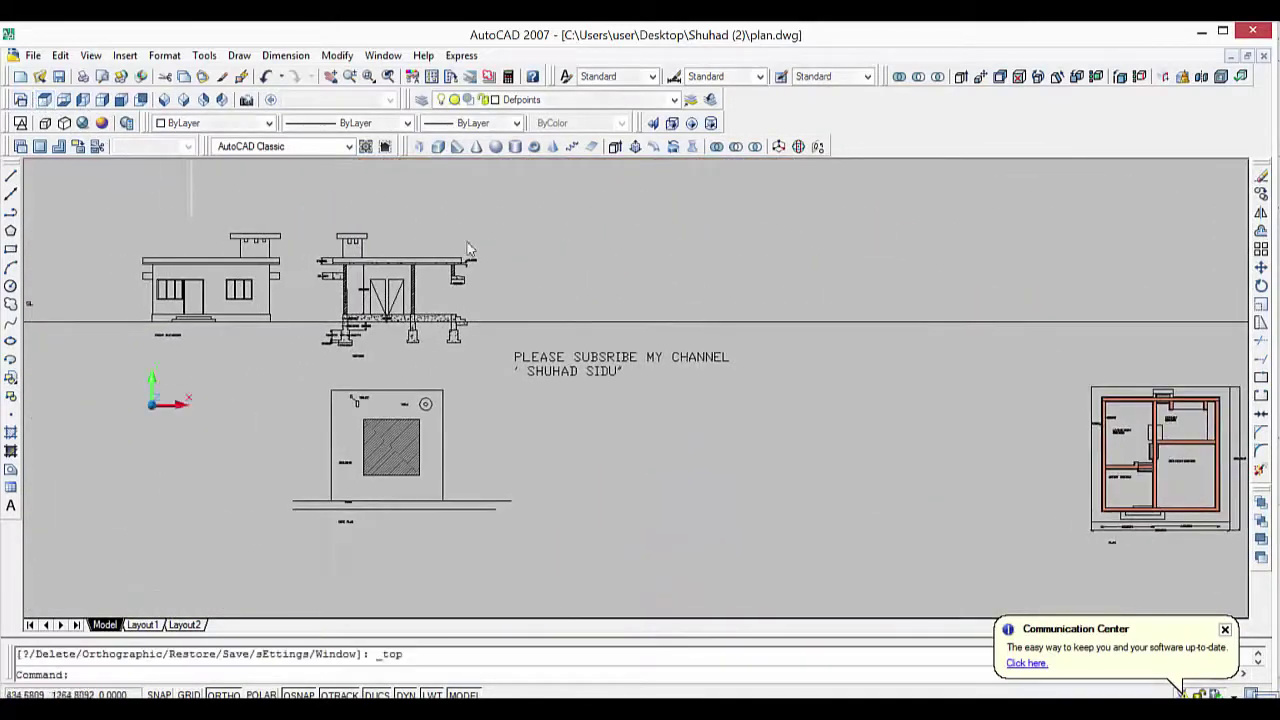
Switch to 2D Wireframe and centre the floor plan in the view.
{"action": "left_click", "coordinate": [20, 122]}
{"action": "scroll", "coordinate": [1186, 478], "scroll_direction": "up", "scroll_amount": 2}
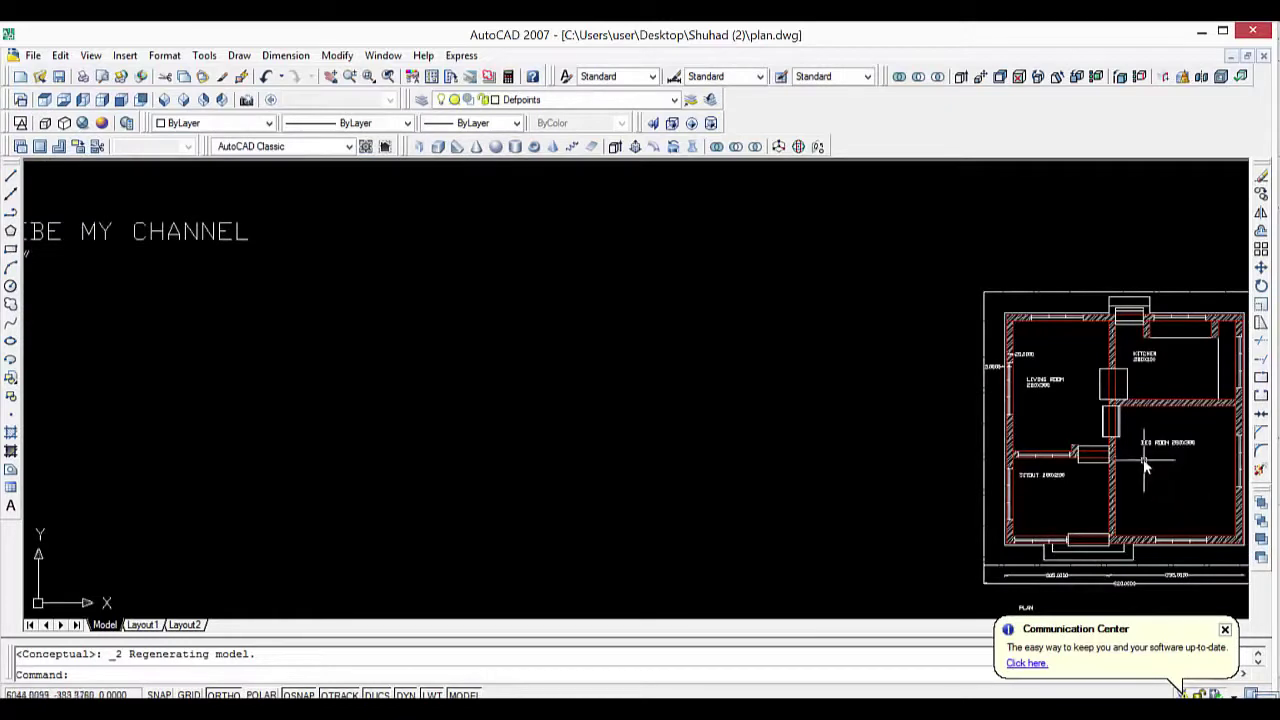
{"action": "scroll", "coordinate": [1108, 436], "scroll_direction": "up", "scroll_amount": 1}
{"action": "scroll", "coordinate": [1108, 436], "scroll_direction": "up", "scroll_amount": 1}
{"action": "scroll", "coordinate": [1110, 440], "scroll_direction": "up", "scroll_amount": 1}
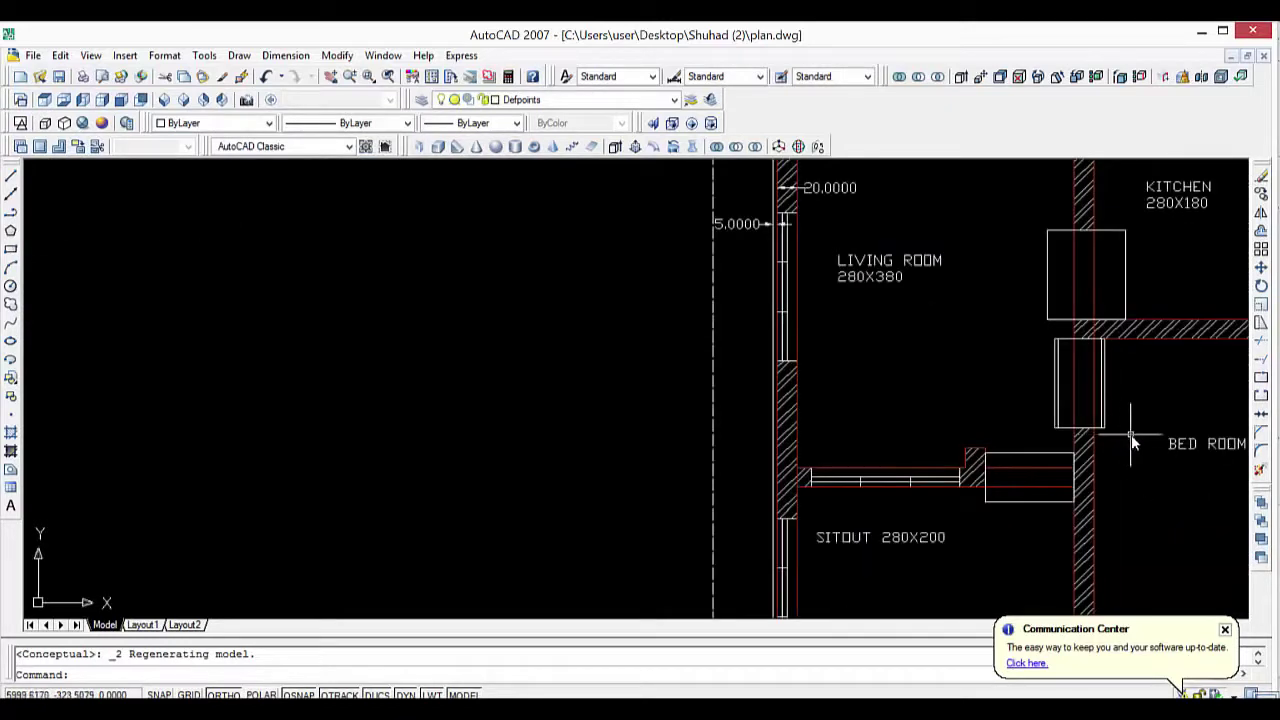
{"action": "scroll", "coordinate": [1157, 442], "scroll_direction": "down", "scroll_amount": 1}
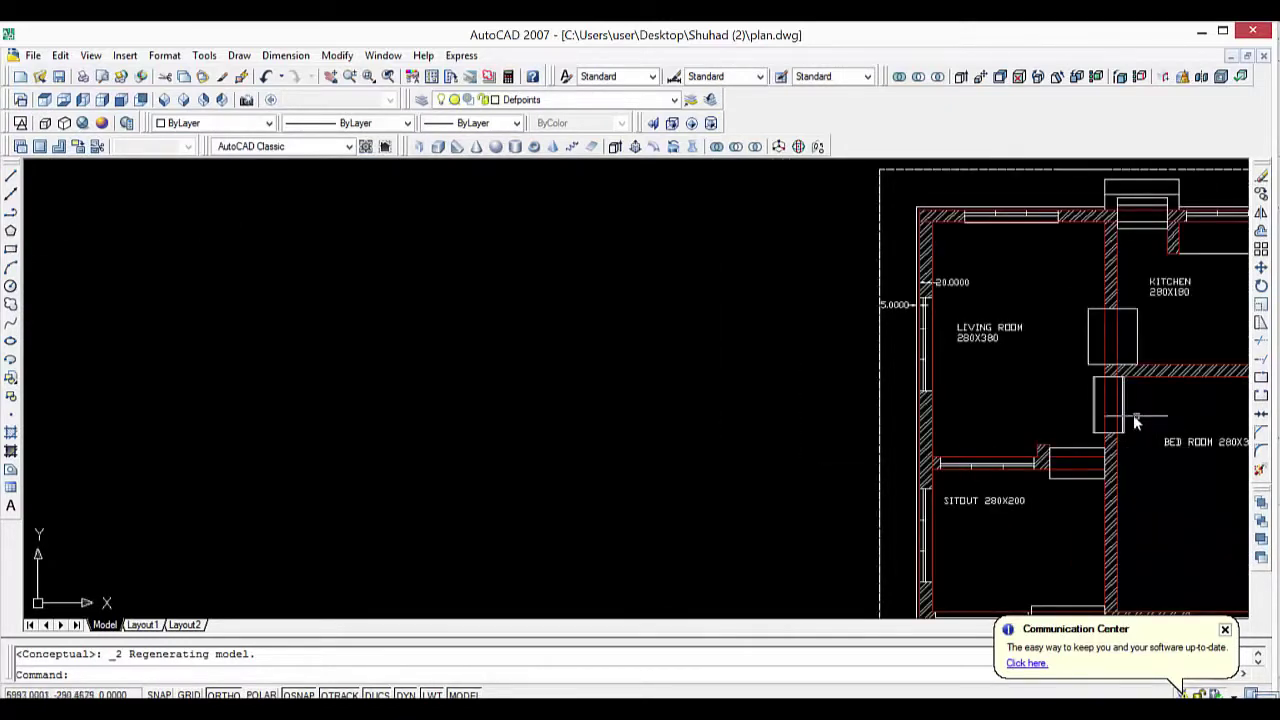
{"action": "middle_click_drag", "start_coordinate": [1176, 490], "coordinate": [873, 440]}
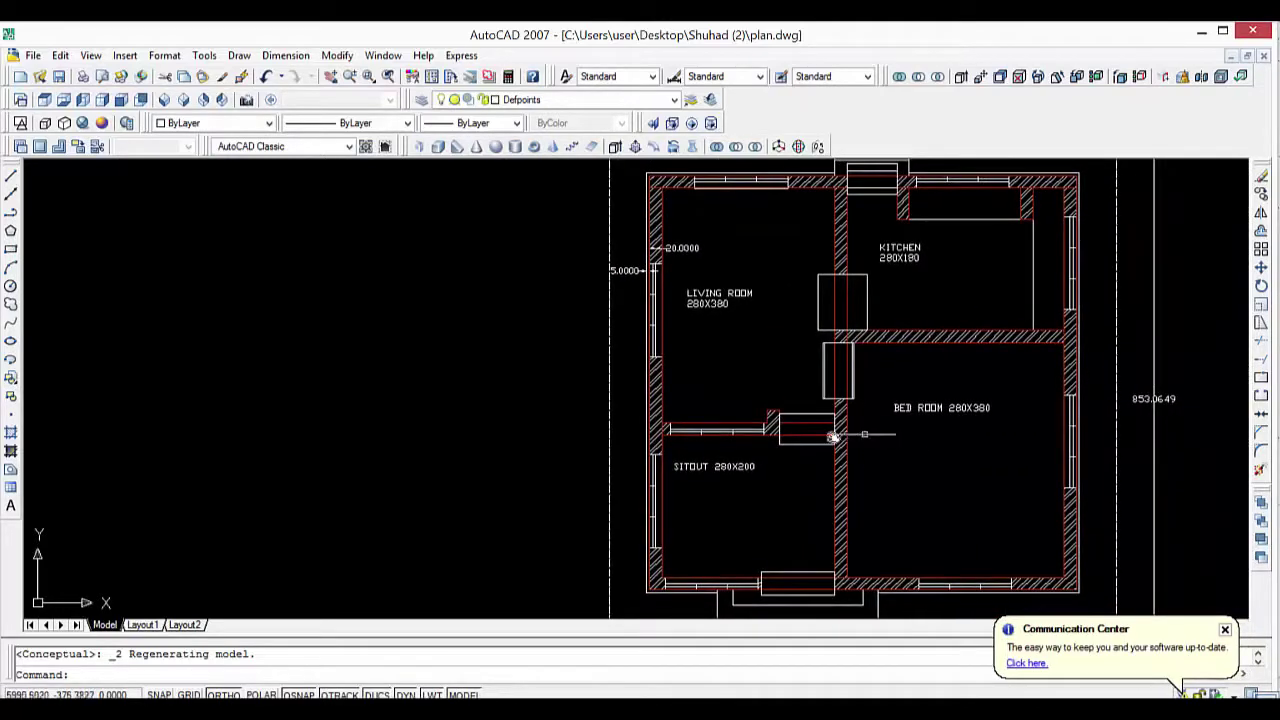
{"action": "scroll", "coordinate": [847, 387], "scroll_direction": "up", "scroll_amount": 3}
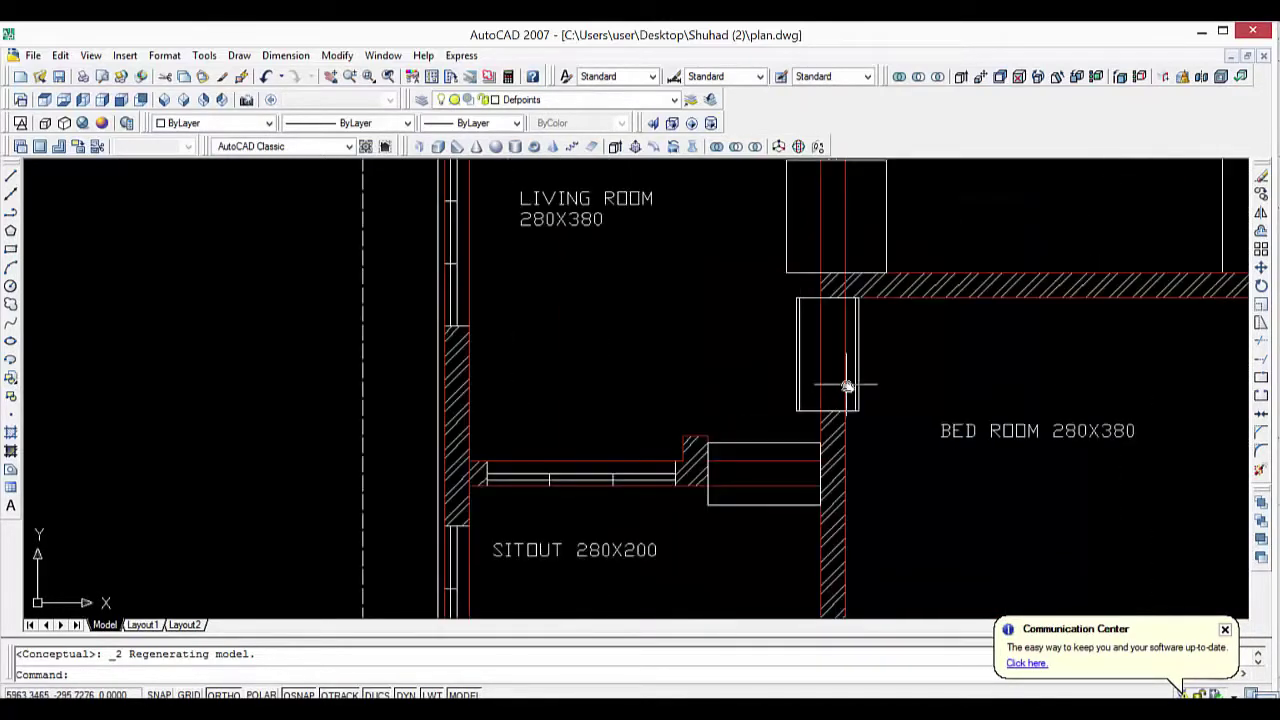
Shade the model Realistic in SW Isometric view, then zoom and orbit to look into the rooms.
{"action": "left_click", "coordinate": [82, 122]}
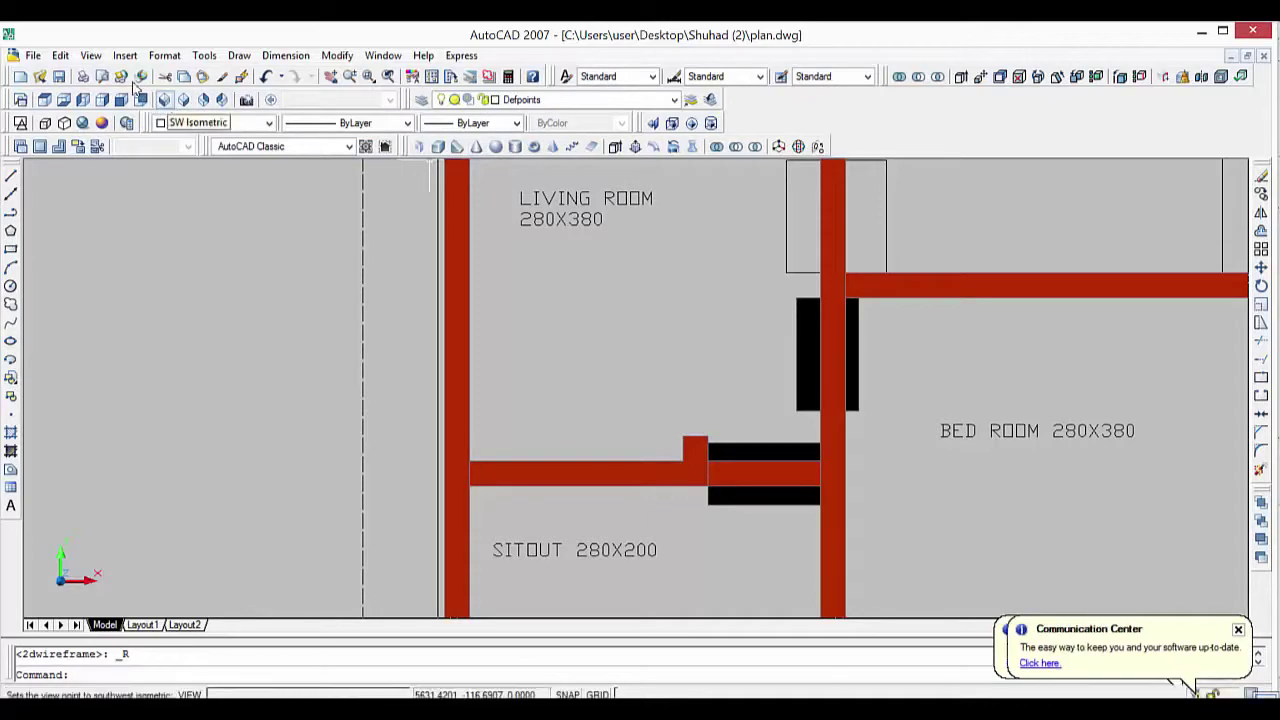
{"action": "left_click", "coordinate": [167, 103]}
{"action": "scroll", "coordinate": [1000, 323], "scroll_direction": "up", "scroll_amount": 2}
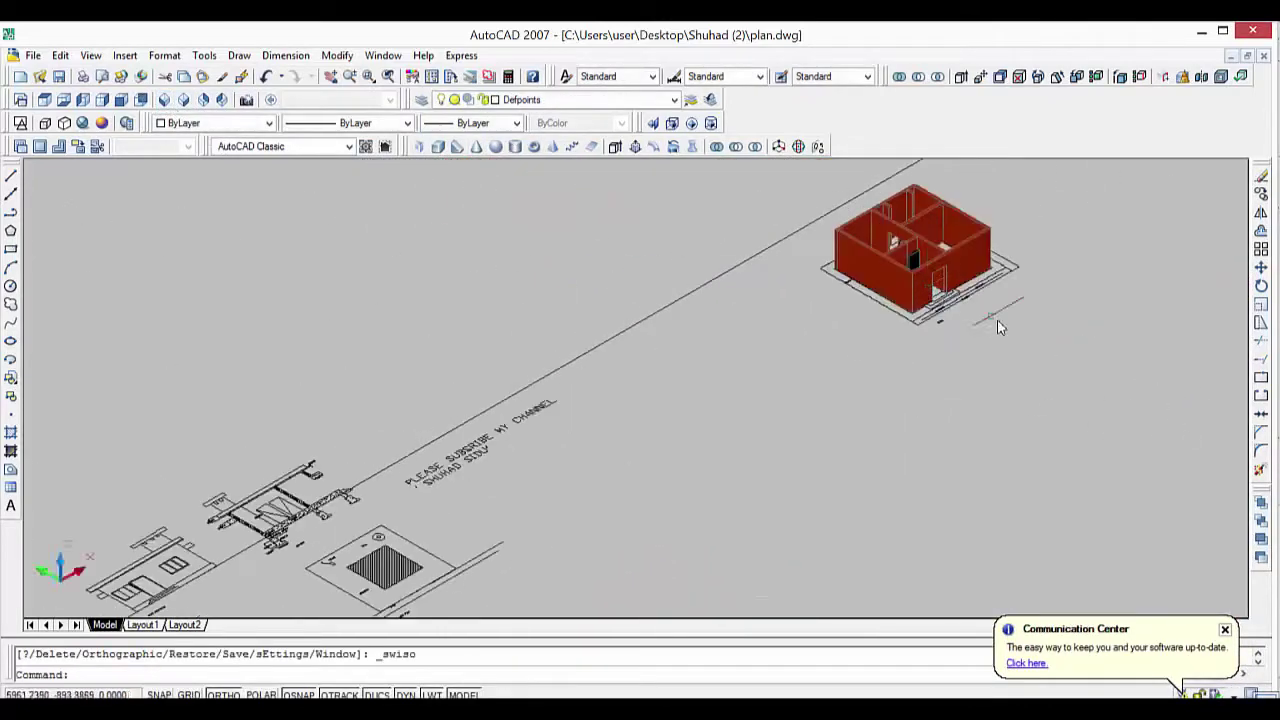
{"action": "middle_click_drag", "start_coordinate": [1000, 320], "coordinate": [894, 531]}
{"action": "scroll", "coordinate": [797, 484], "scroll_direction": "up", "scroll_amount": 2}
{"action": "scroll", "coordinate": [797, 484], "scroll_direction": "up", "scroll_amount": 1}
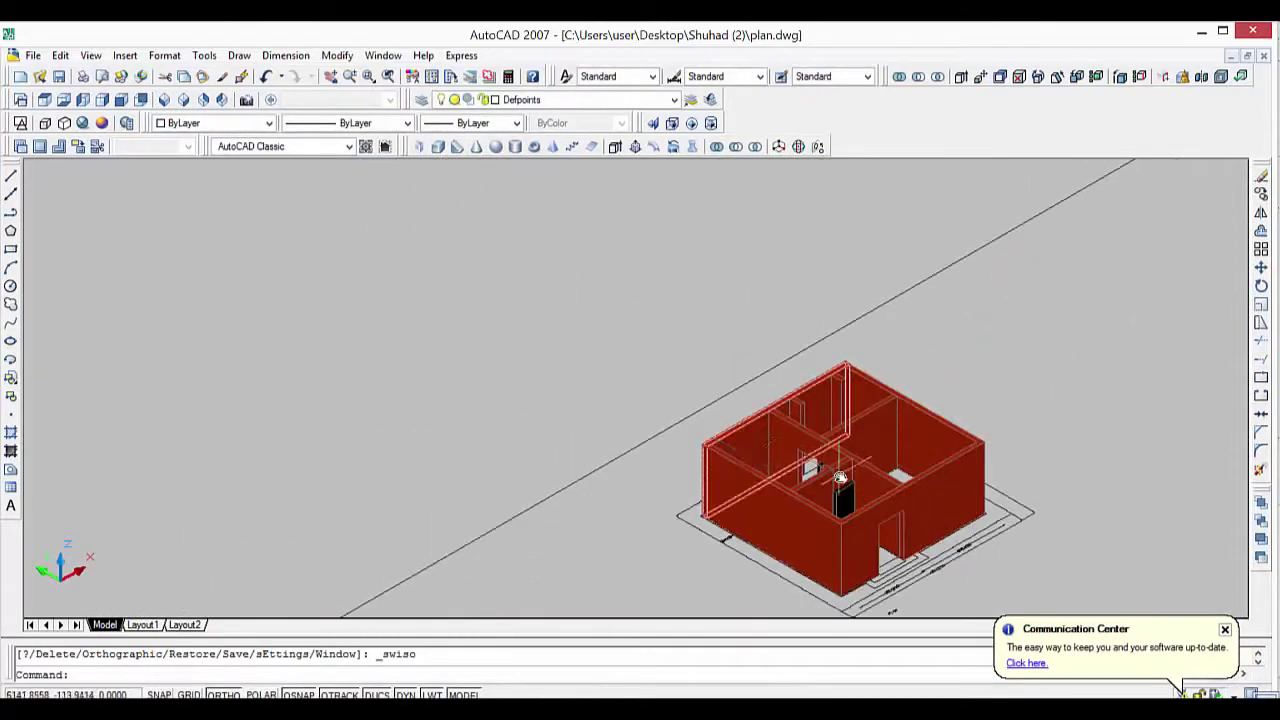
{"action": "scroll", "coordinate": [797, 484], "scroll_direction": "up", "scroll_amount": 1}
{"action": "scroll", "coordinate": [797, 484], "scroll_direction": "up", "scroll_amount": 2}
{"action": "scroll", "coordinate": [600, 440], "scroll_direction": "up", "scroll_amount": 1}
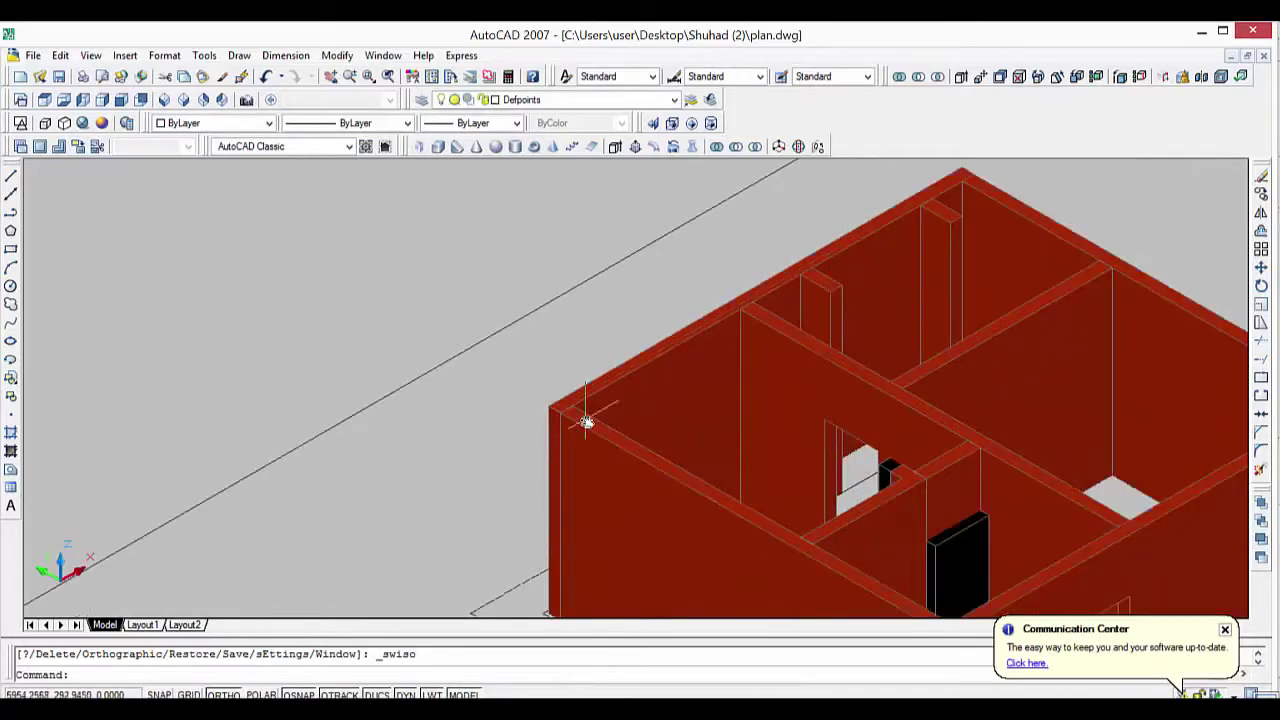
{"action": "scroll", "coordinate": [586, 423], "scroll_direction": "up", "scroll_amount": 1}
{"action": "scroll", "coordinate": [1119, 487], "scroll_direction": "down", "scroll_amount": 1}
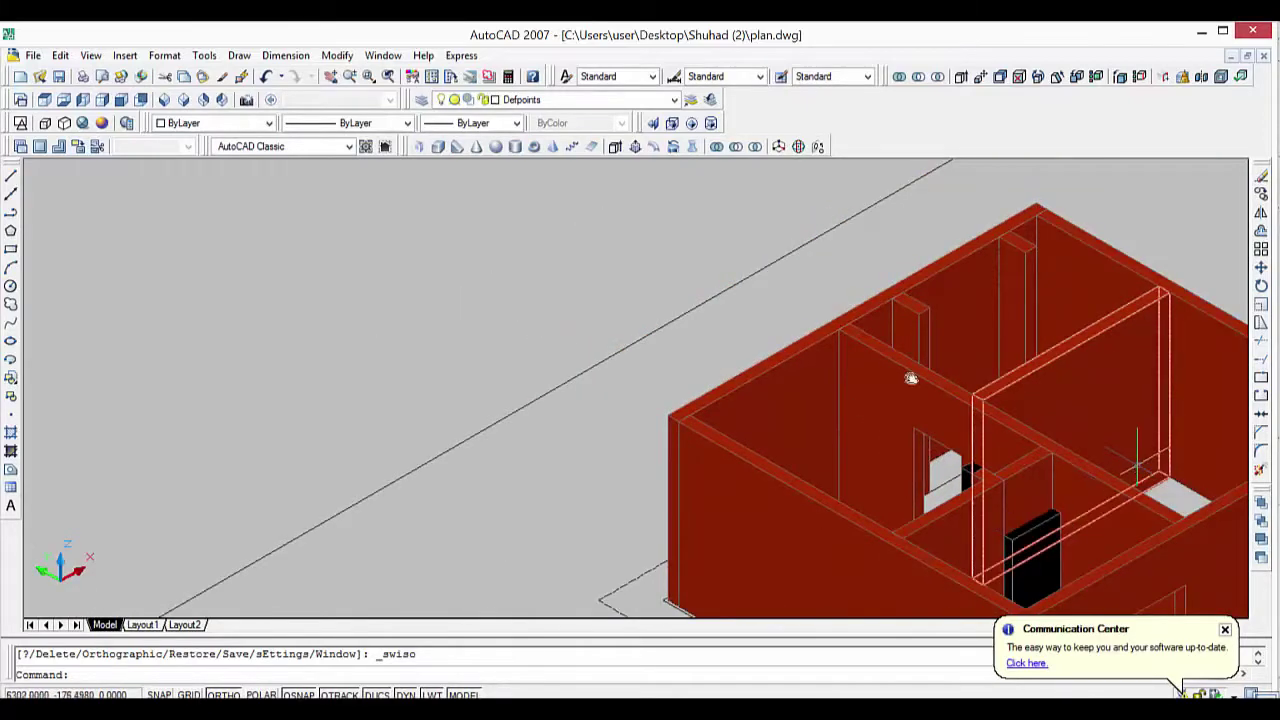
{"action": "mouse_move", "coordinate": [909, 374]}
{"action": "middle_mouse_down", "text": "shift"}
{"action": "mouse_move", "coordinate": [1151, 423]}
{"action": "mouse_move", "coordinate": [1186, 514]}
{"action": "mouse_move", "coordinate": [1020, 371]}
{"action": "middle_mouse_up", "text": "shift"}
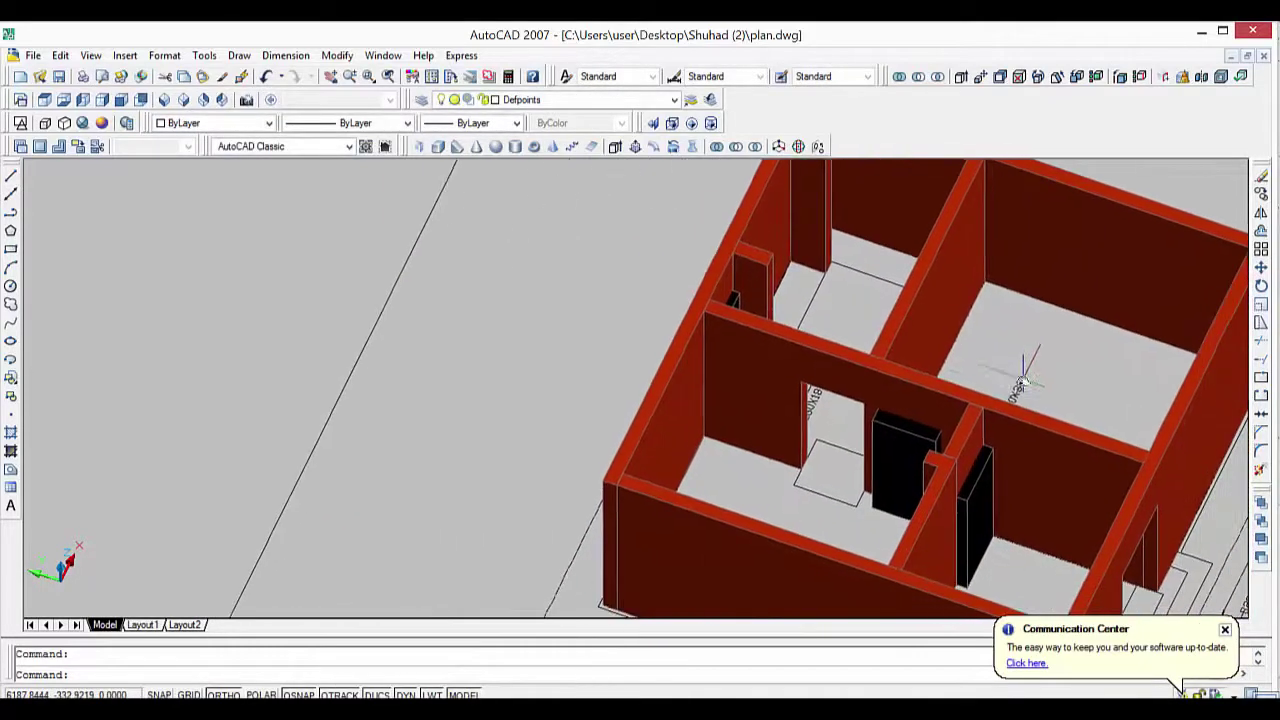
Subtract the first black block from the long wall to cut a door opening.
{"action": "left_click", "coordinate": [738, 147]}
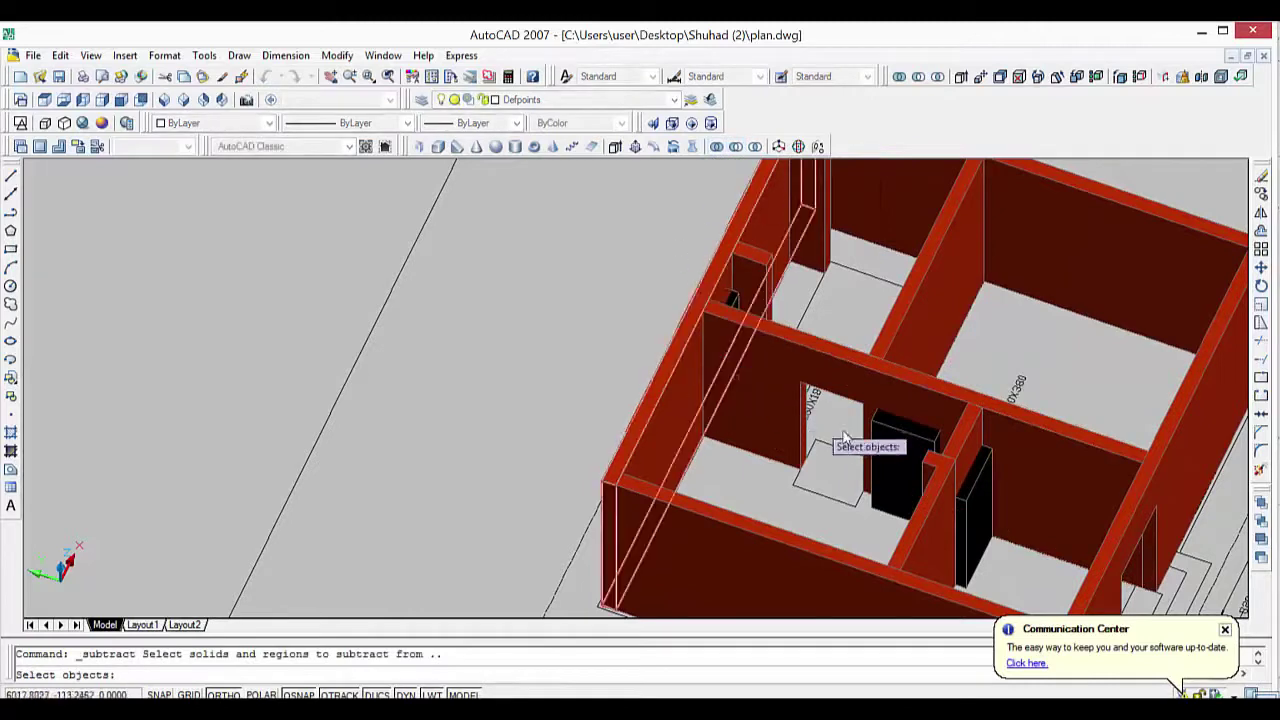
{"action": "left_click", "coordinate": [951, 404]}
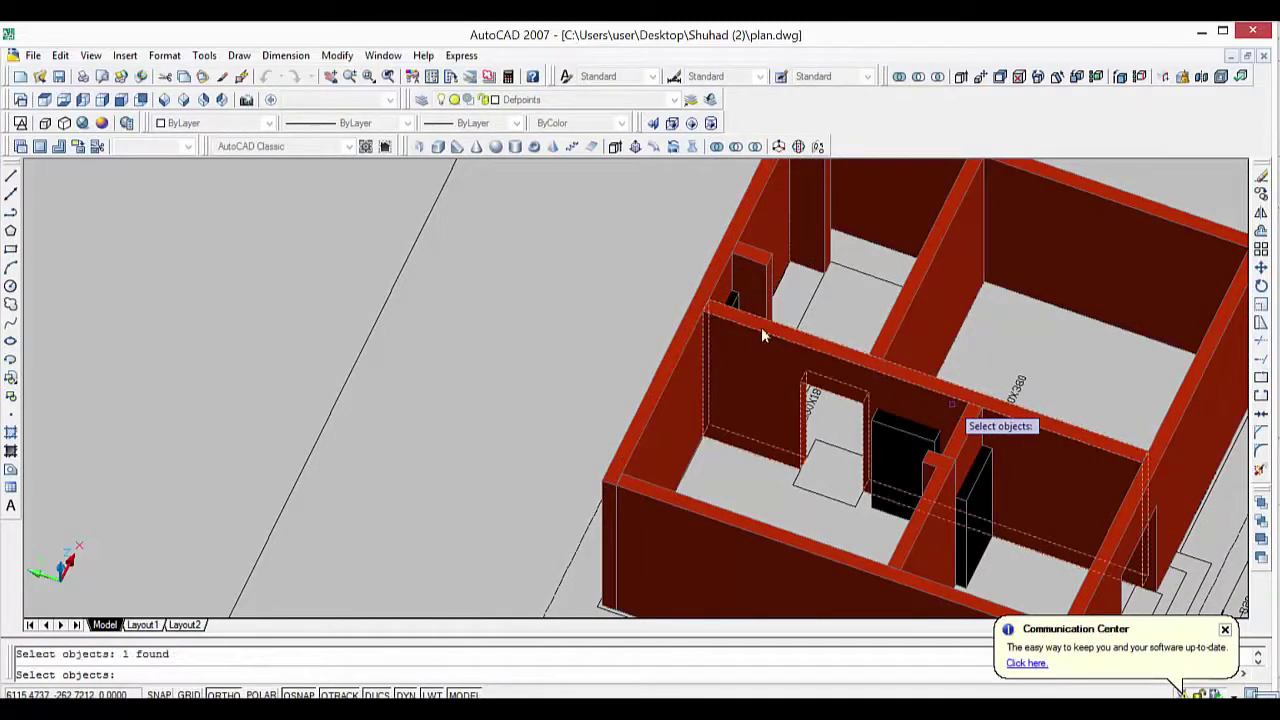
{"action": "key", "text": "Return"}
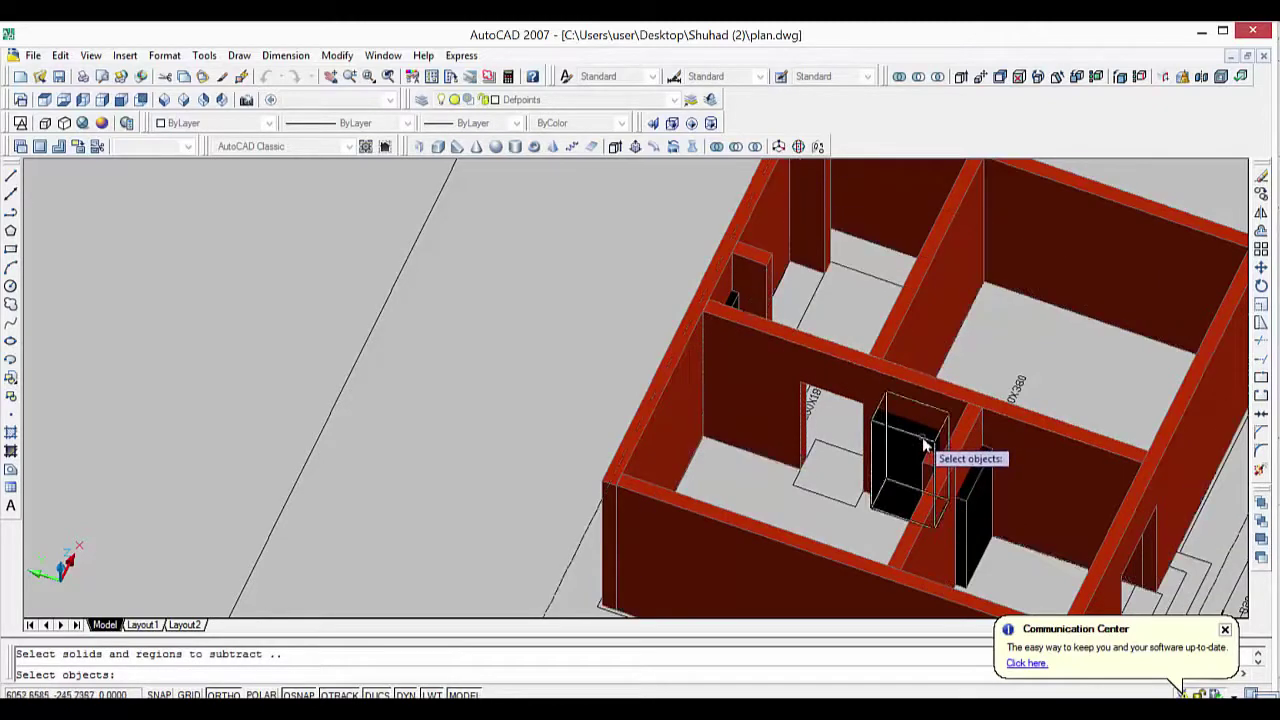
{"action": "left_click", "coordinate": [913, 447]}
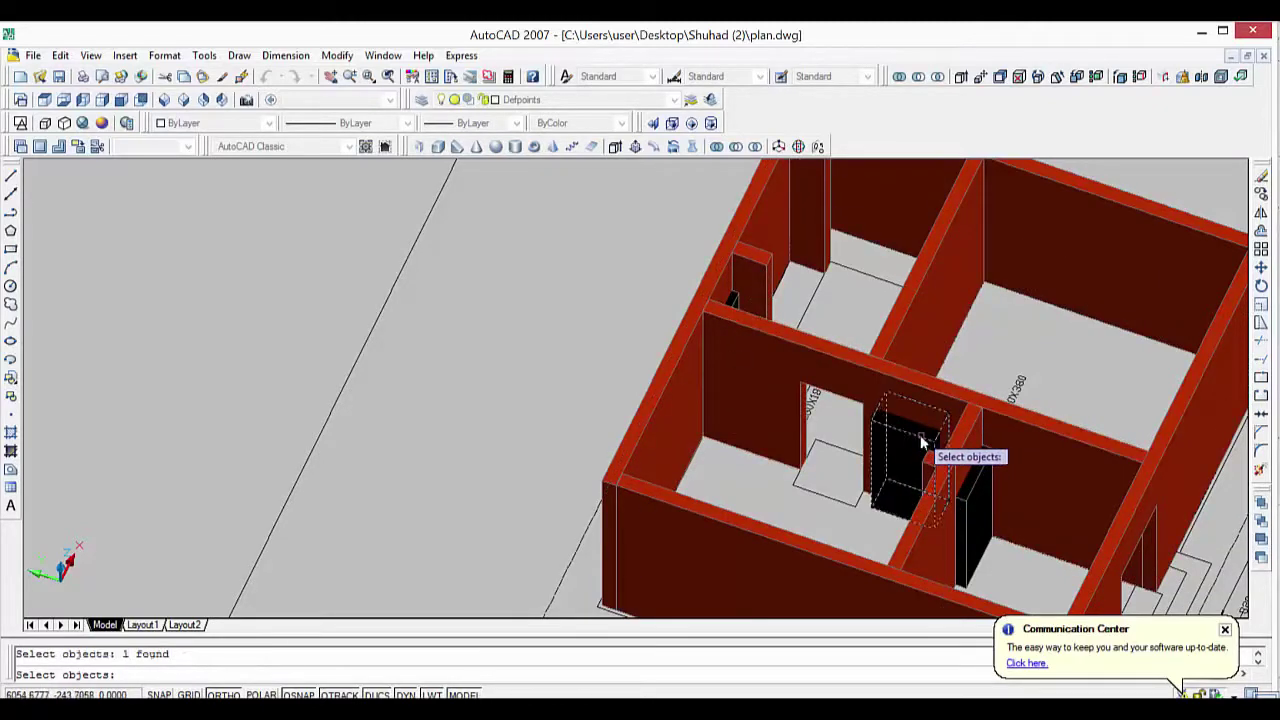
{"action": "key", "text": "Return"}
{"action": "key", "text": "Return"}
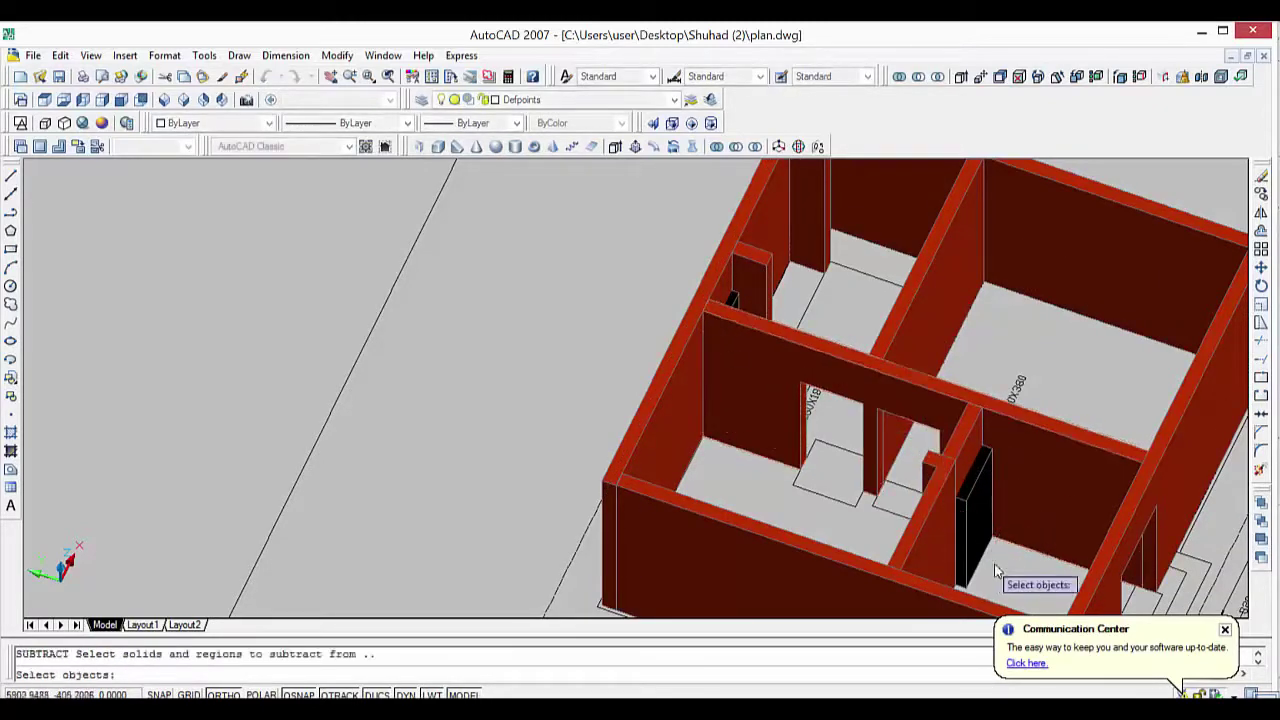
Subtract the small box from the long wall to cut the second opening.
{"action": "left_click", "coordinate": [1080, 482]}
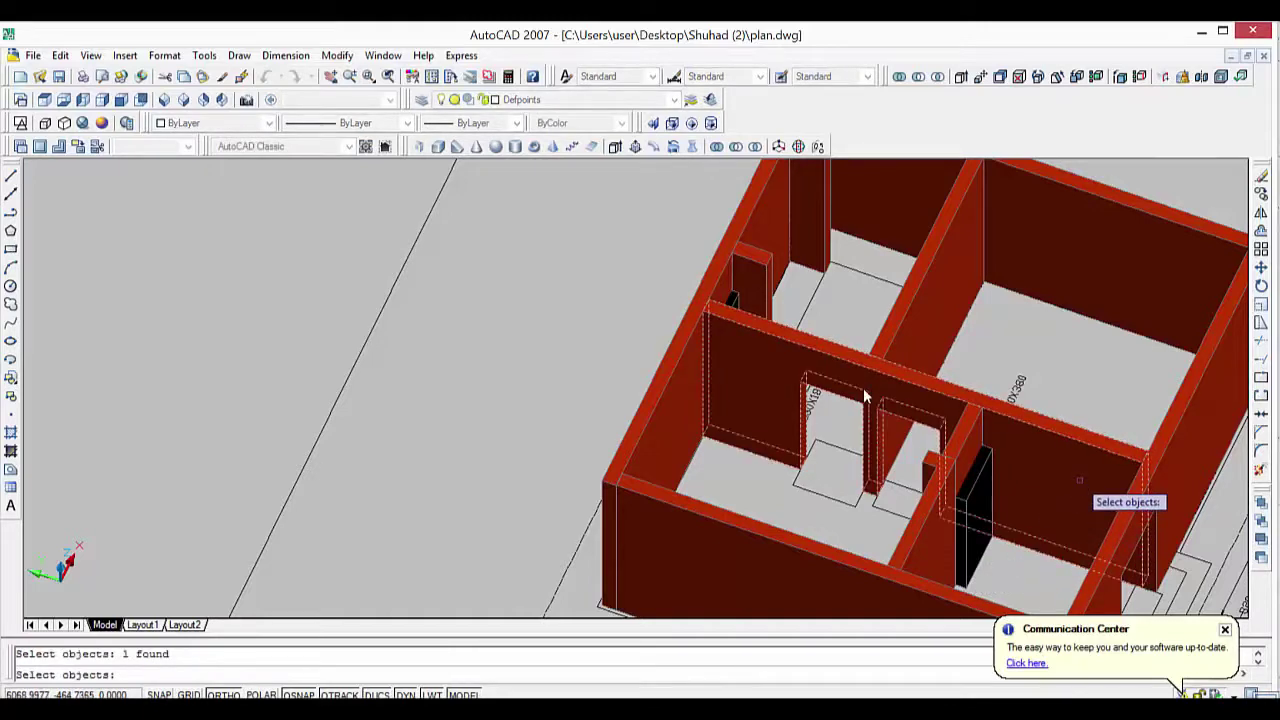
{"action": "key", "text": "Escape"}
{"action": "key", "text": "Return"}
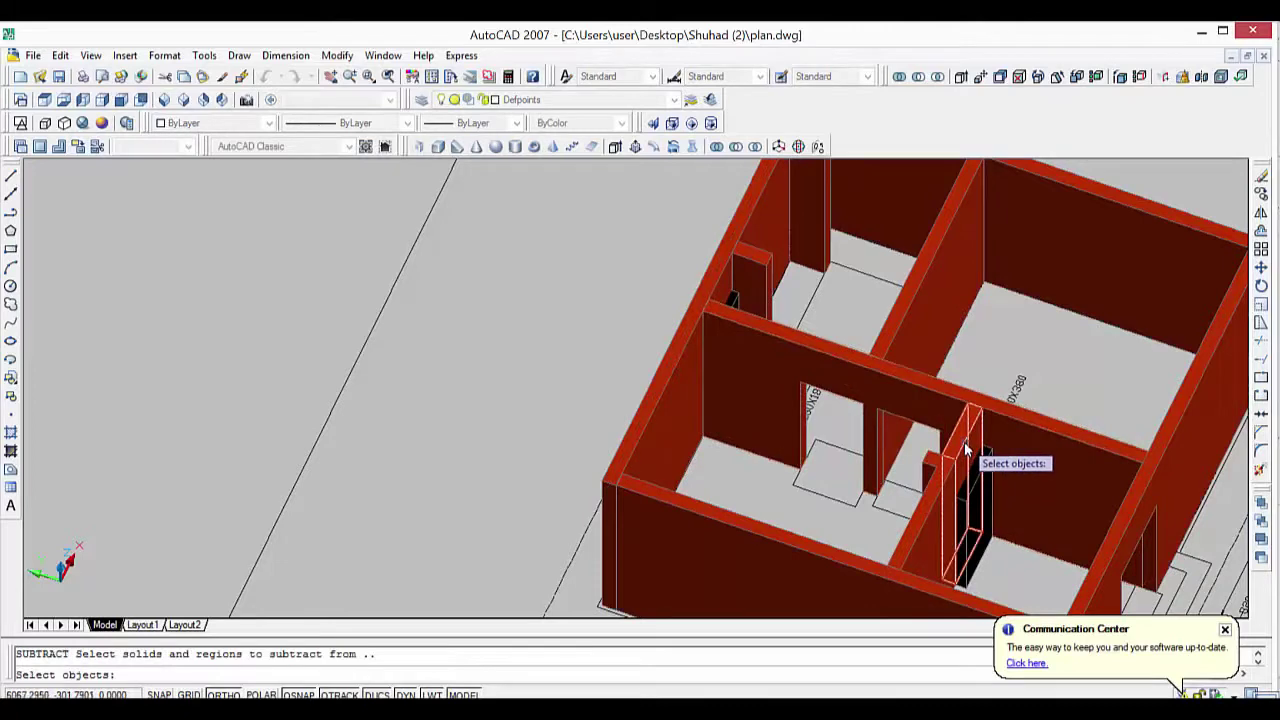
{"action": "left_click", "coordinate": [964, 443]}
{"action": "key", "text": "Return"}
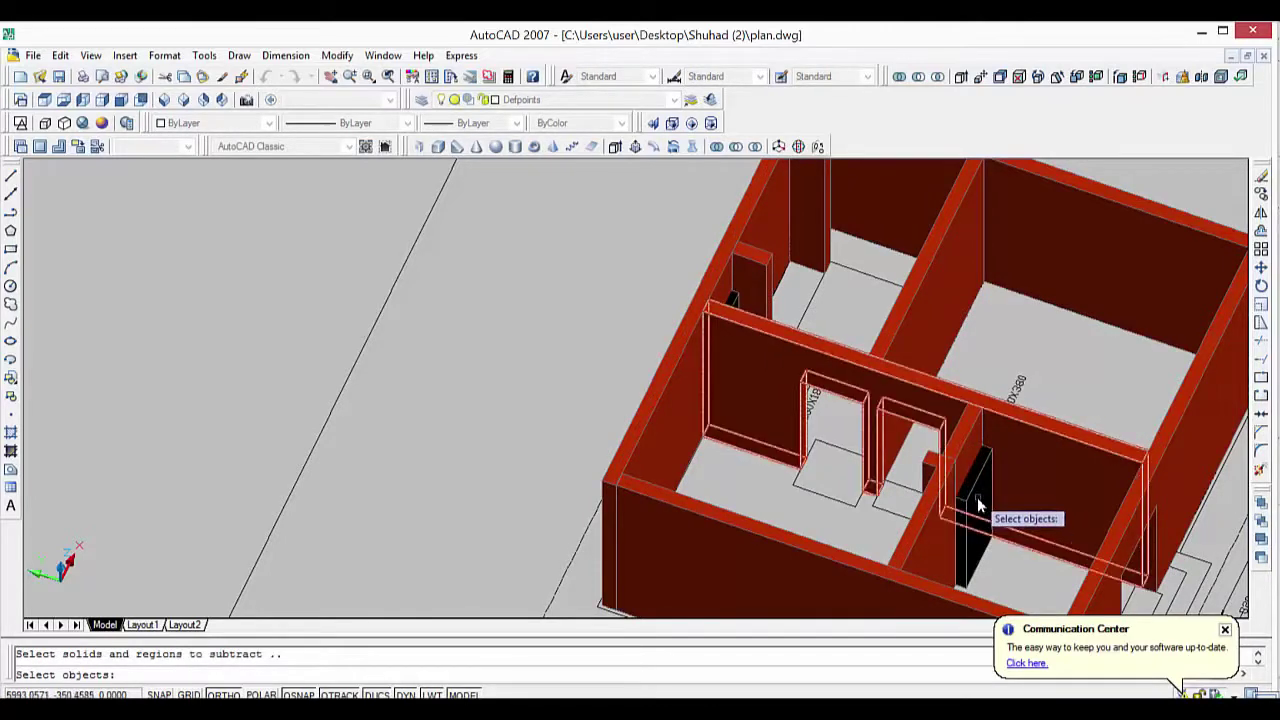
{"action": "left_click", "coordinate": [978, 500]}
{"action": "key", "text": "Return"}
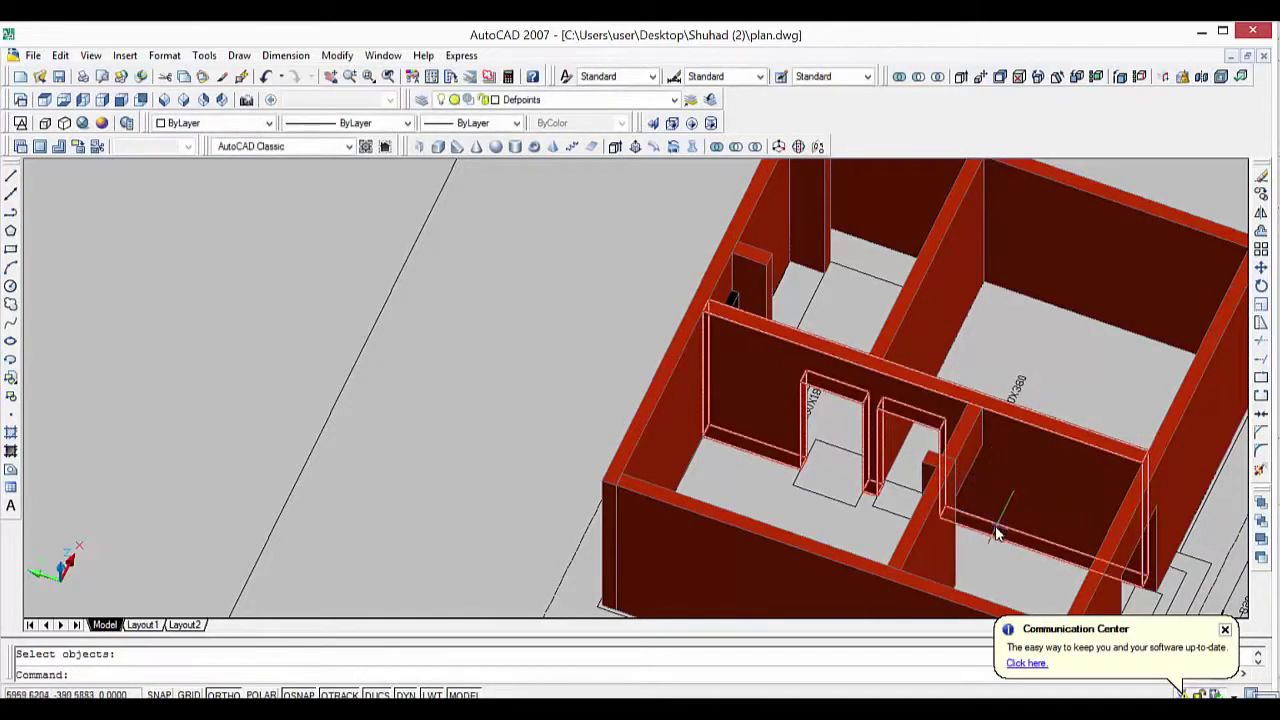
{"action": "scroll", "coordinate": [900, 470], "scroll_direction": "up", "scroll_amount": 1}
{"action": "scroll", "coordinate": [765, 340], "scroll_direction": "up", "scroll_amount": 1}
{"action": "scroll", "coordinate": [764, 318], "scroll_direction": "up", "scroll_amount": 1}
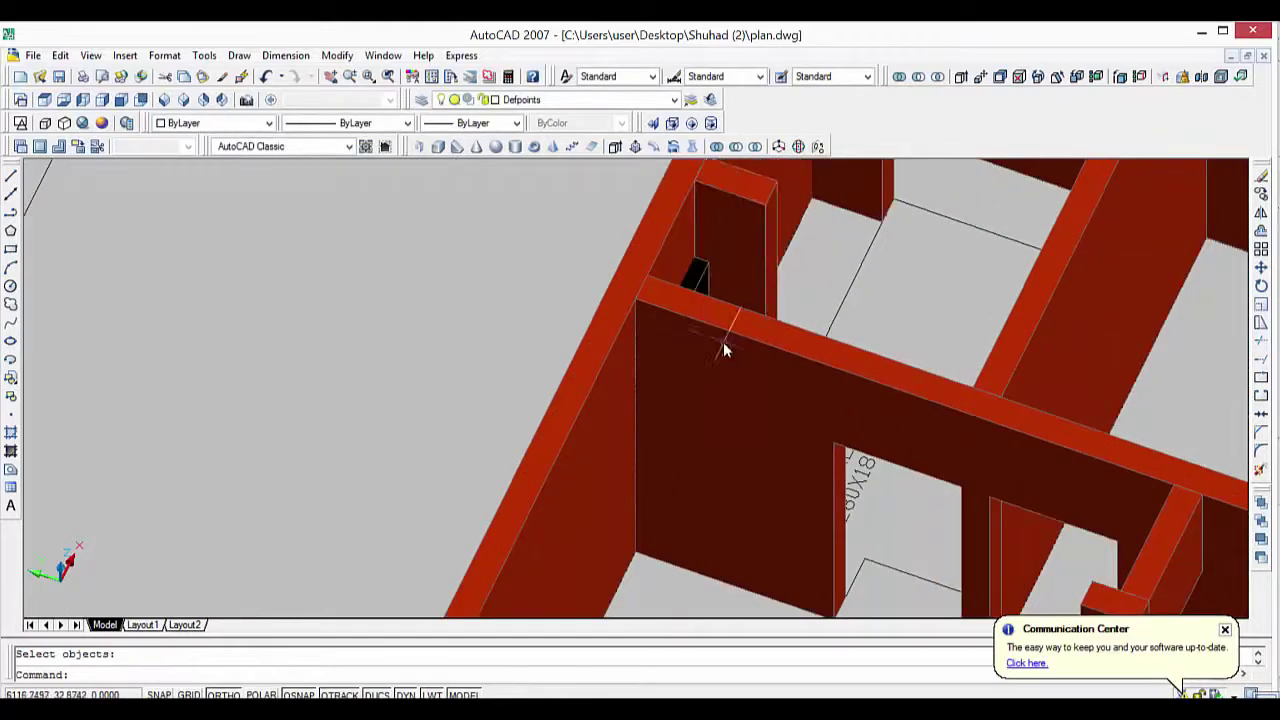
{"action": "scroll", "coordinate": [600, 335], "scroll_direction": "down", "scroll_amount": 2}
Subtract the block inside the left wall to cut its opening.
{"action": "key", "text": "Return"}
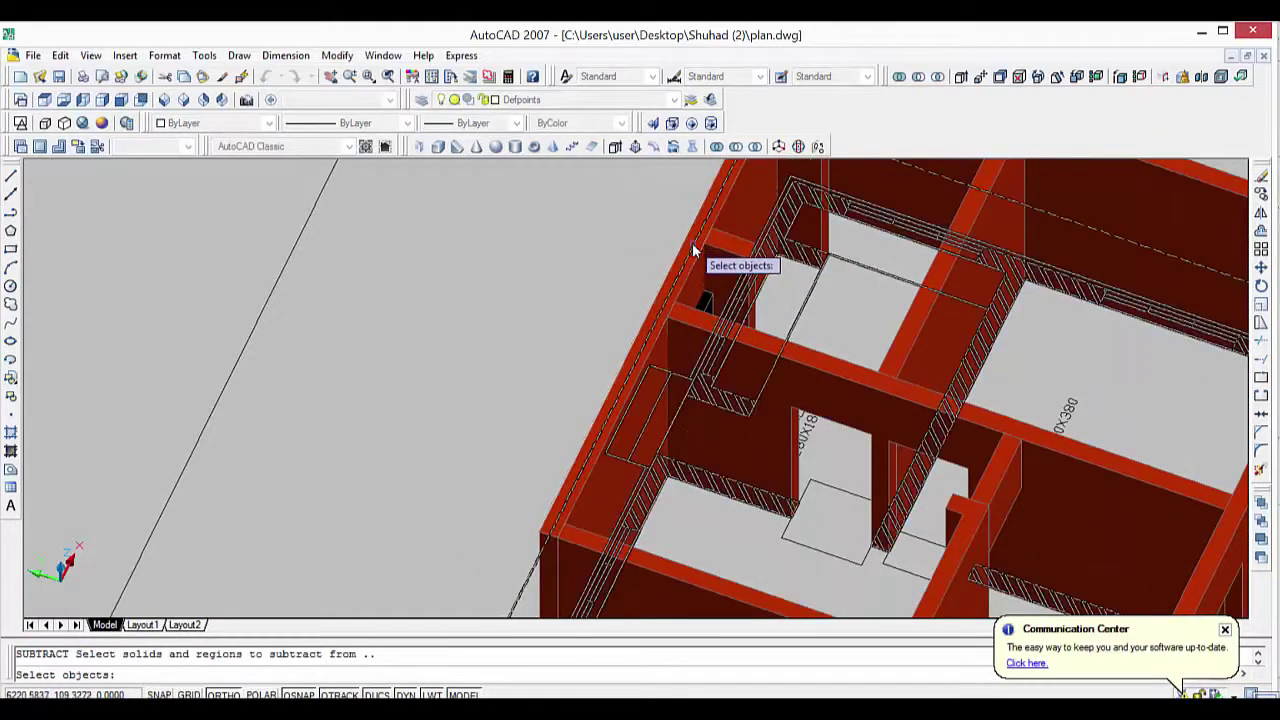
{"action": "left_click", "coordinate": [688, 254]}
{"action": "key", "text": "Return"}
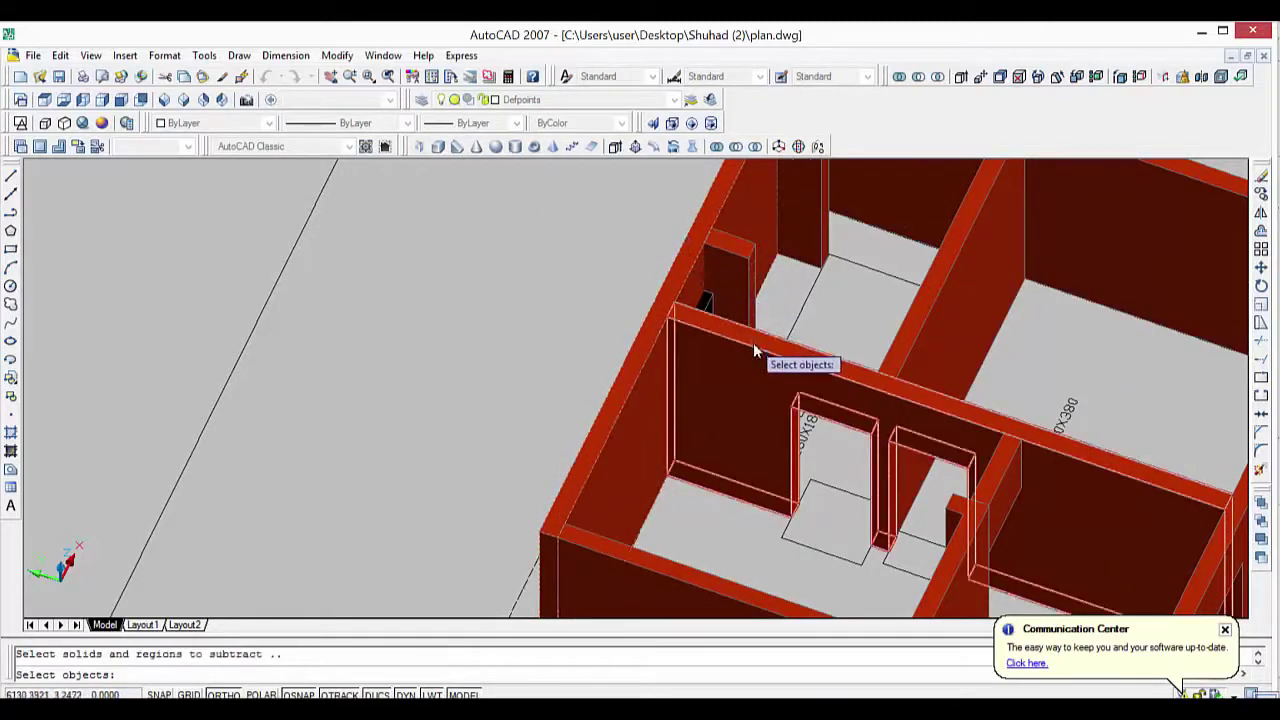
{"action": "left_click", "coordinate": [706, 316]}
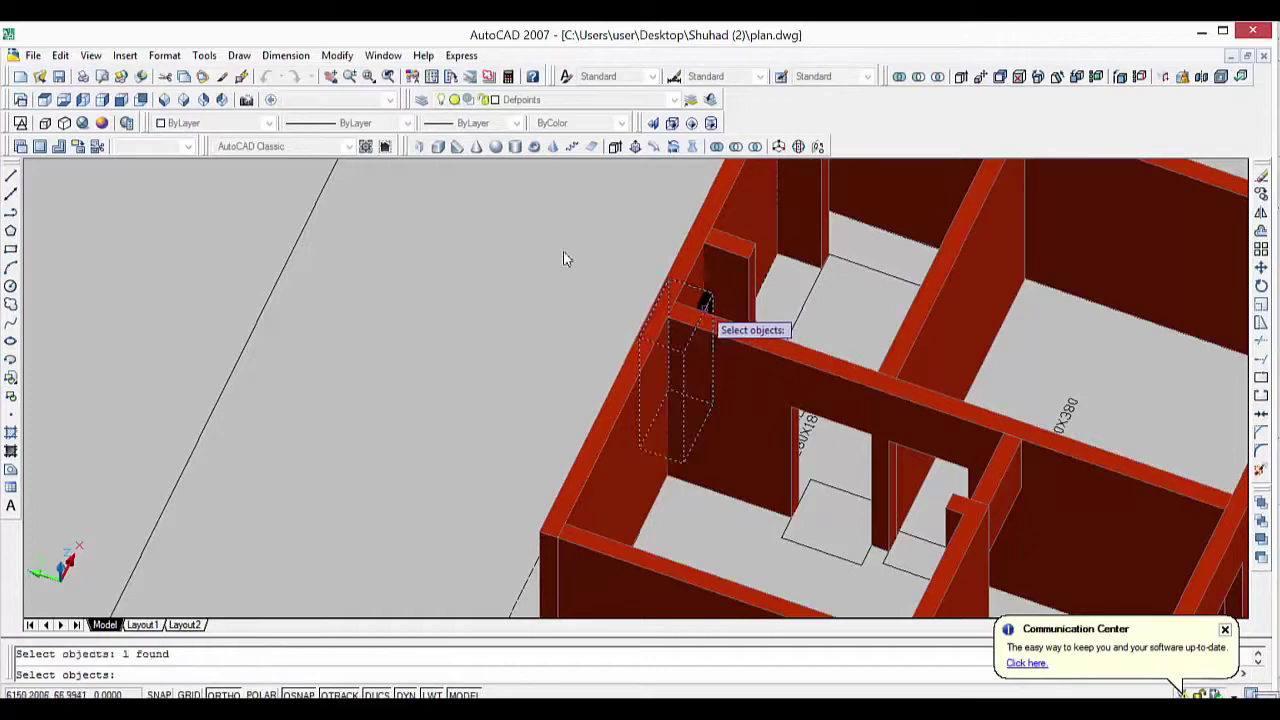
{"action": "key", "text": "Return"}
{"action": "scroll", "coordinate": [1063, 362], "scroll_direction": "down", "scroll_amount": 2}
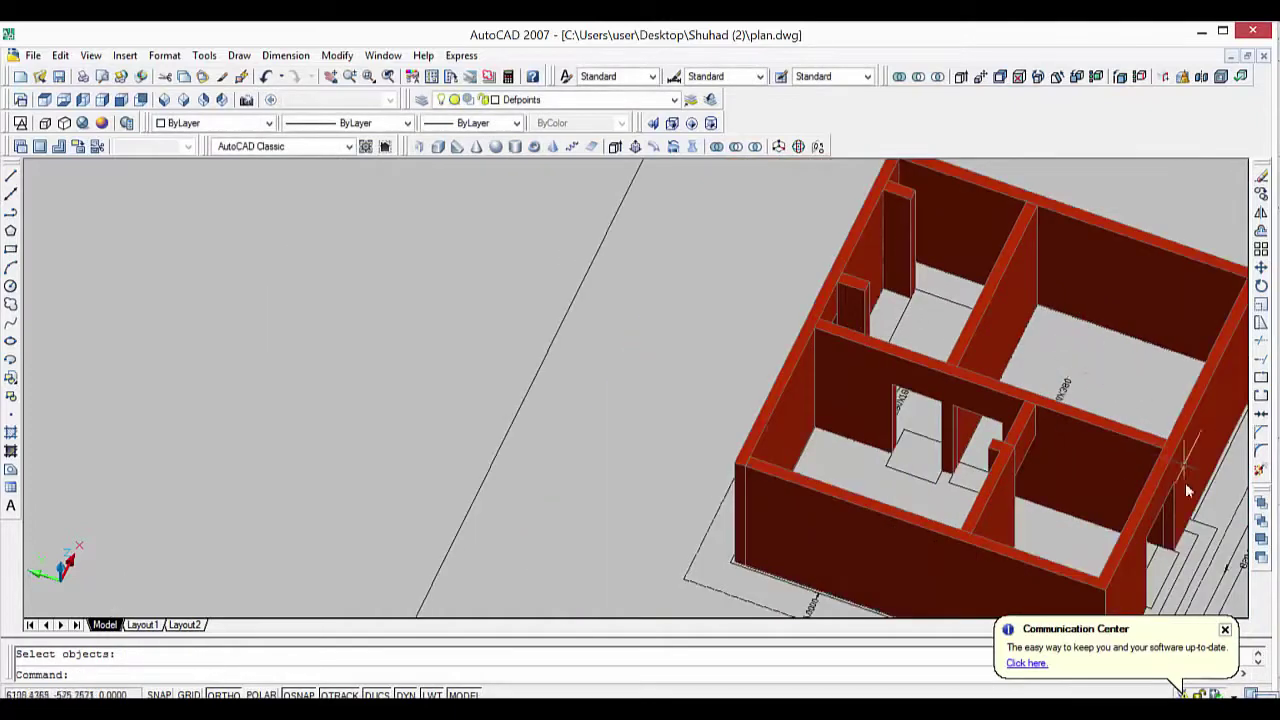
{"action": "scroll", "coordinate": [1187, 490], "scroll_direction": "down", "scroll_amount": 2}
{"action": "scroll", "coordinate": [1187, 490], "scroll_direction": "up", "scroll_amount": 3}
{"action": "scroll", "coordinate": [1187, 490], "scroll_direction": "down", "scroll_amount": 3}
Switch to the top view and centre the floor plan.
{"action": "scroll", "coordinate": [1187, 490], "scroll_direction": "up", "scroll_amount": 1}
{"action": "mouse_move", "coordinate": [1187, 490]}
{"action": "middle_mouse_down"}
{"action": "mouse_move", "coordinate": [1040, 445]}
{"action": "mouse_move", "coordinate": [1065, 473]}
{"action": "mouse_move", "coordinate": [1046, 491]}
{"action": "mouse_move", "coordinate": [938, 475]}
{"action": "mouse_move", "coordinate": [1040, 508]}
{"action": "mouse_move", "coordinate": [1063, 497]}
{"action": "mouse_move", "coordinate": [1071, 555]}
{"action": "mouse_move", "coordinate": [928, 510]}
{"action": "mouse_move", "coordinate": [879, 506]}
{"action": "mouse_move", "coordinate": [877, 517]}
{"action": "mouse_move", "coordinate": [942, 537]}
{"action": "mouse_move", "coordinate": [737, 525]}
{"action": "middle_mouse_up"}
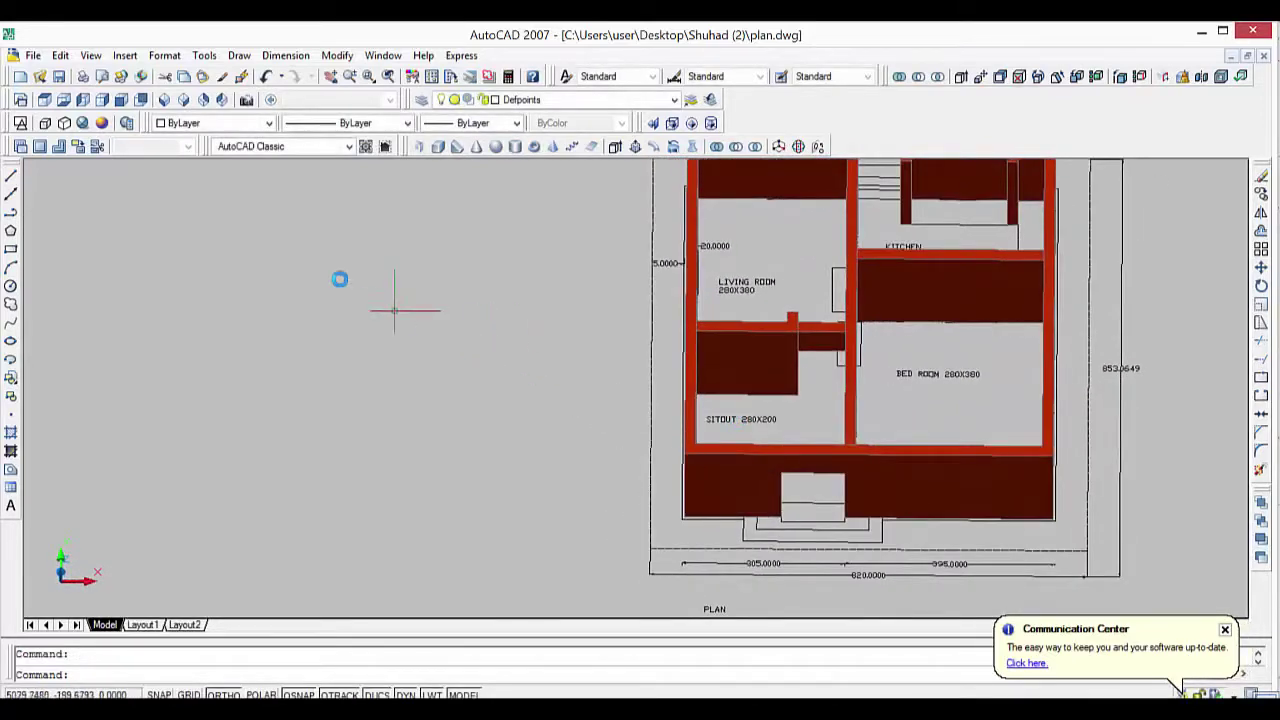
{"action": "left_click", "coordinate": [41, 105]}
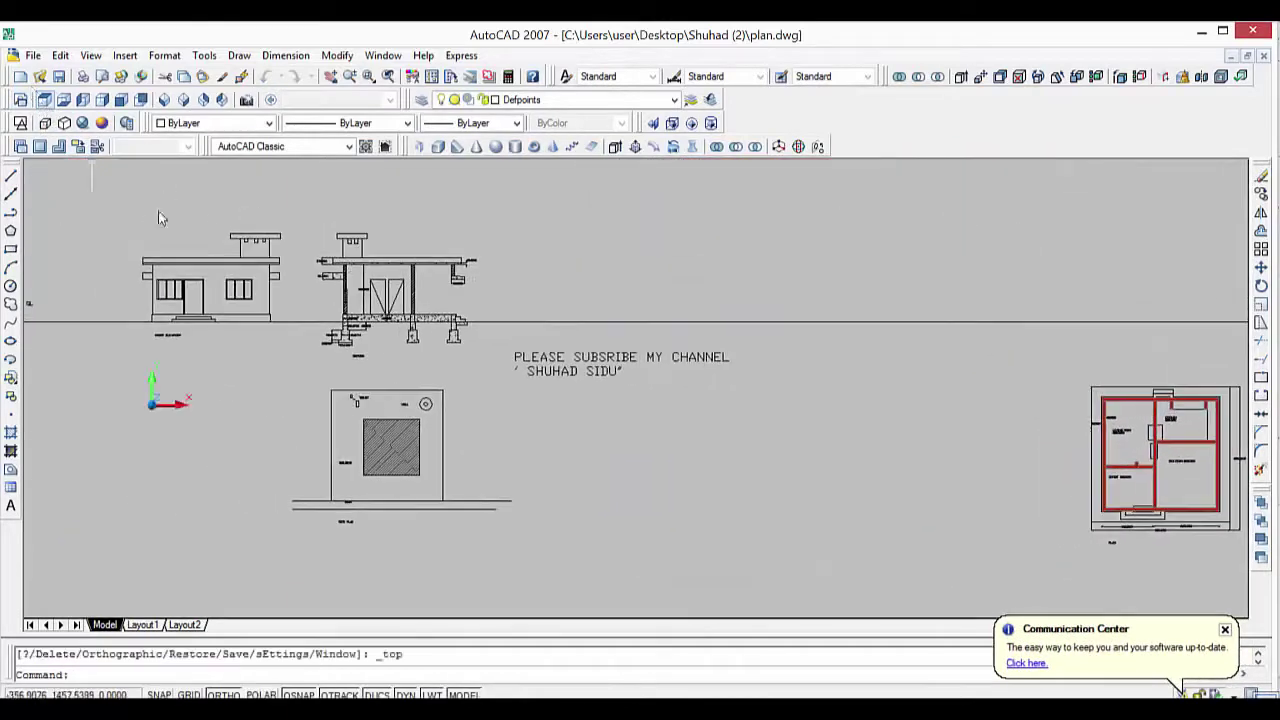
{"action": "middle_click_drag", "start_coordinate": [1005, 505], "coordinate": [551, 414]}
{"action": "scroll", "coordinate": [714, 388], "scroll_direction": "up", "scroll_amount": 2}
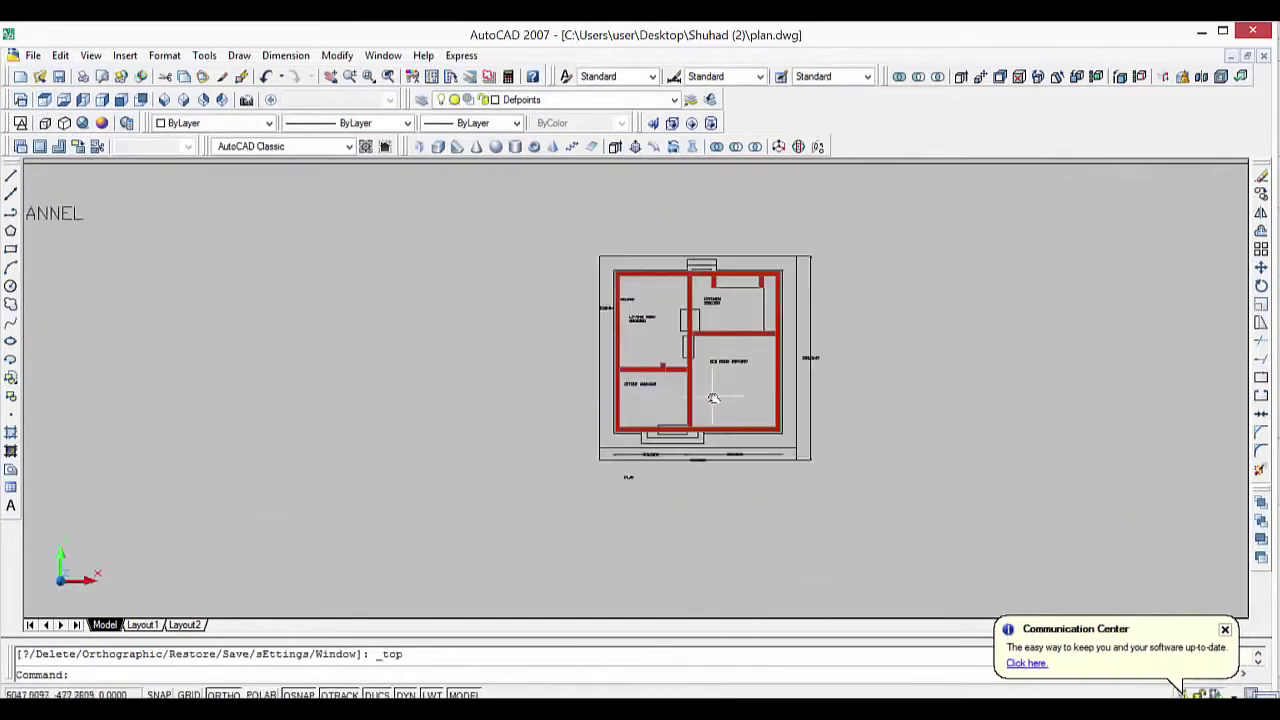
{"action": "scroll", "coordinate": [708, 398], "scroll_direction": "up", "scroll_amount": 2}
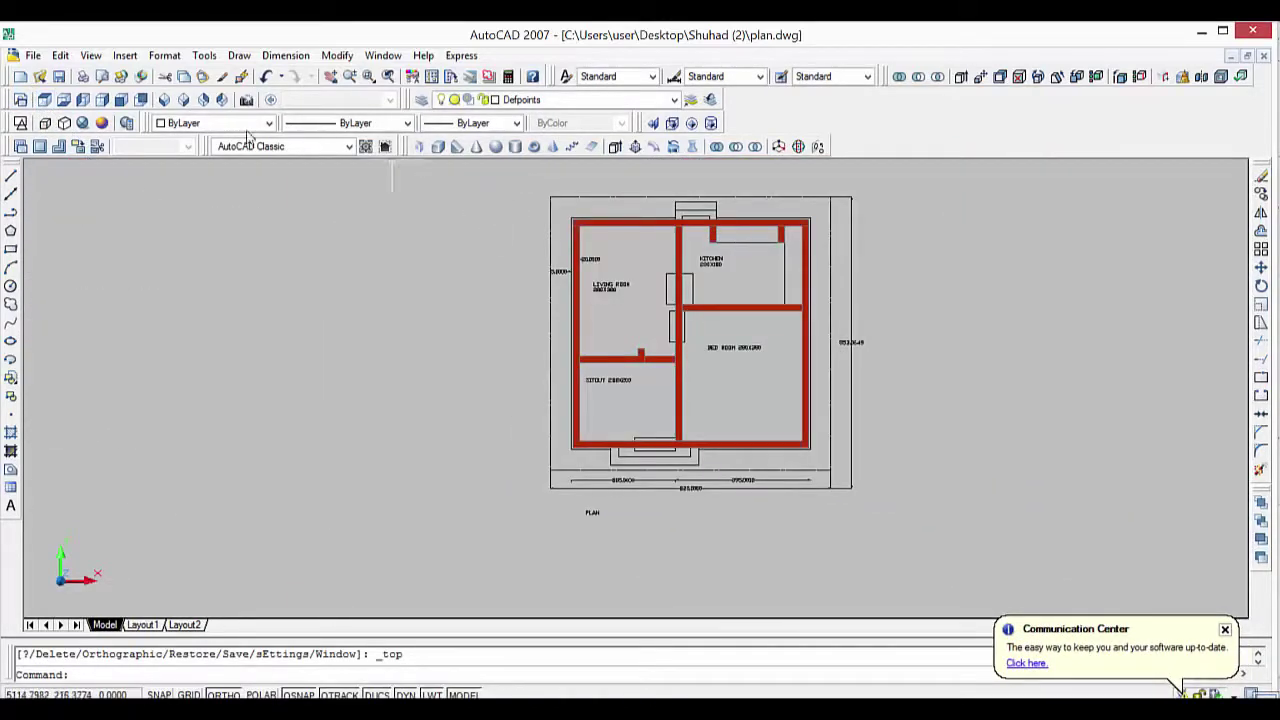
Turn off the wall layer in the Layer dropdown to hide the red walls.
{"action": "left_click", "coordinate": [583, 103]}
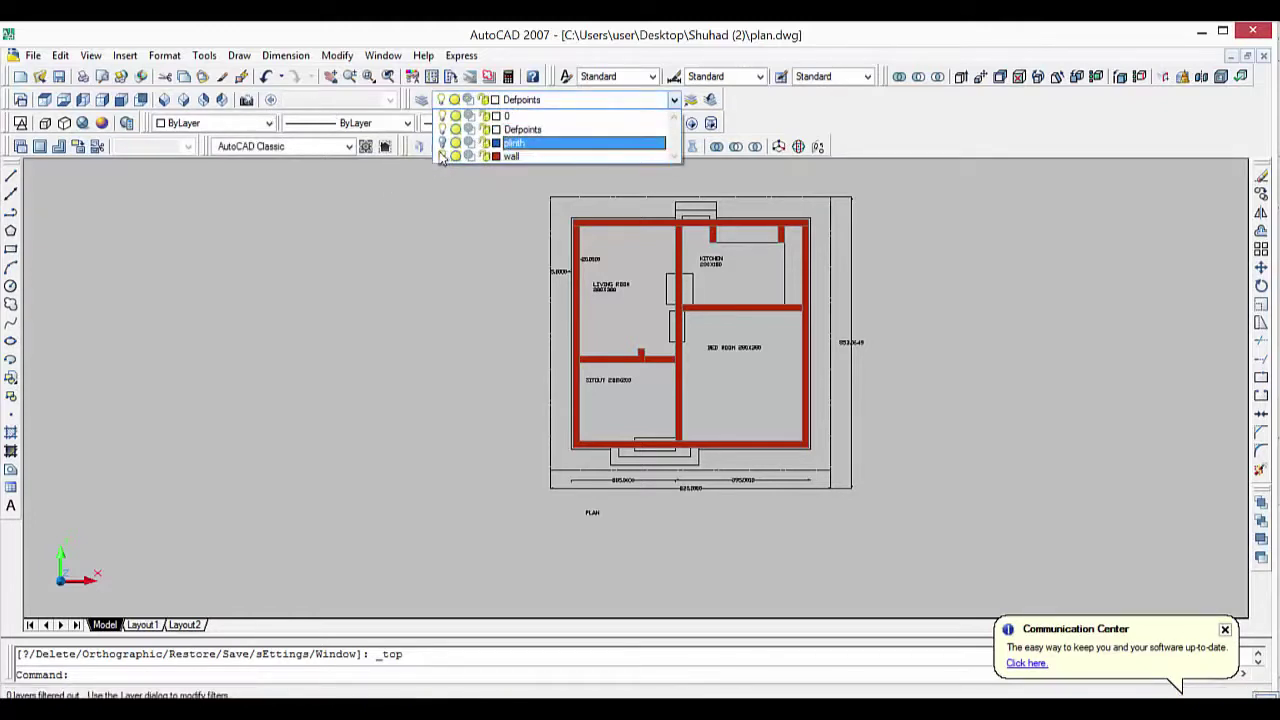
{"action": "left_click", "coordinate": [355, 215]}
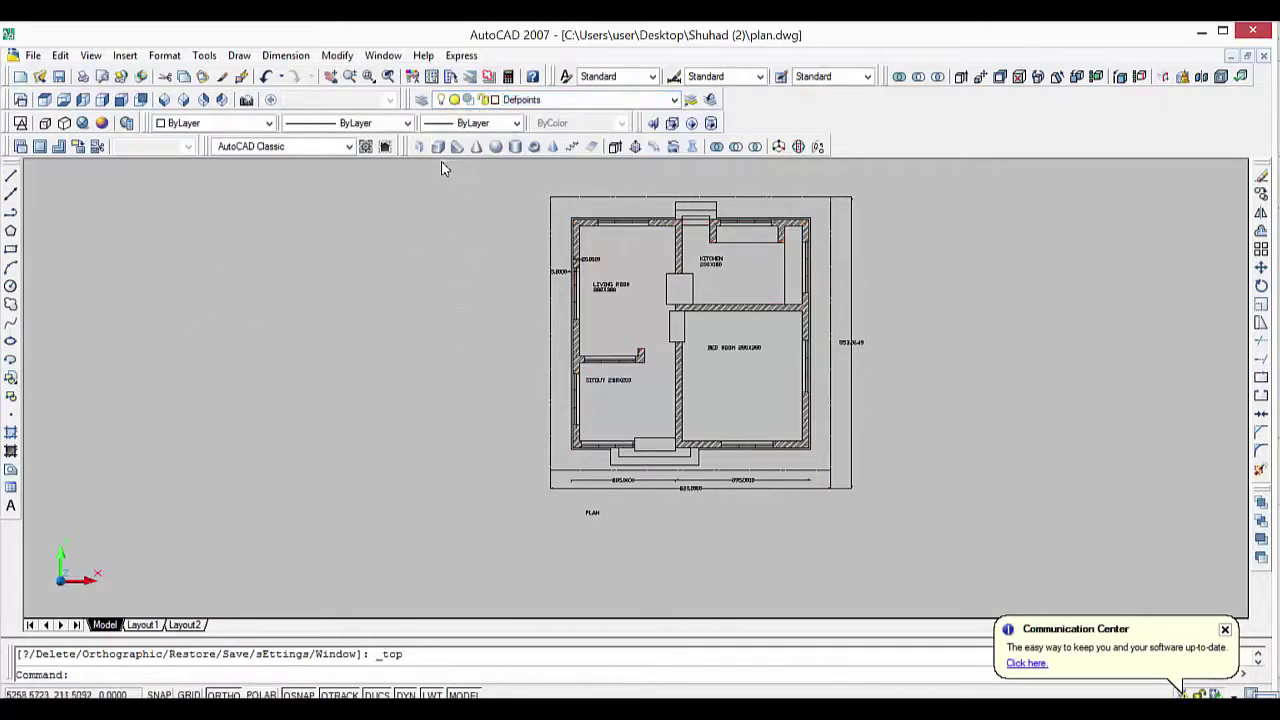
{"action": "scroll", "coordinate": [444, 168], "scroll_direction": "up", "scroll_amount": 2}
{"action": "key", "text": "Escape"}
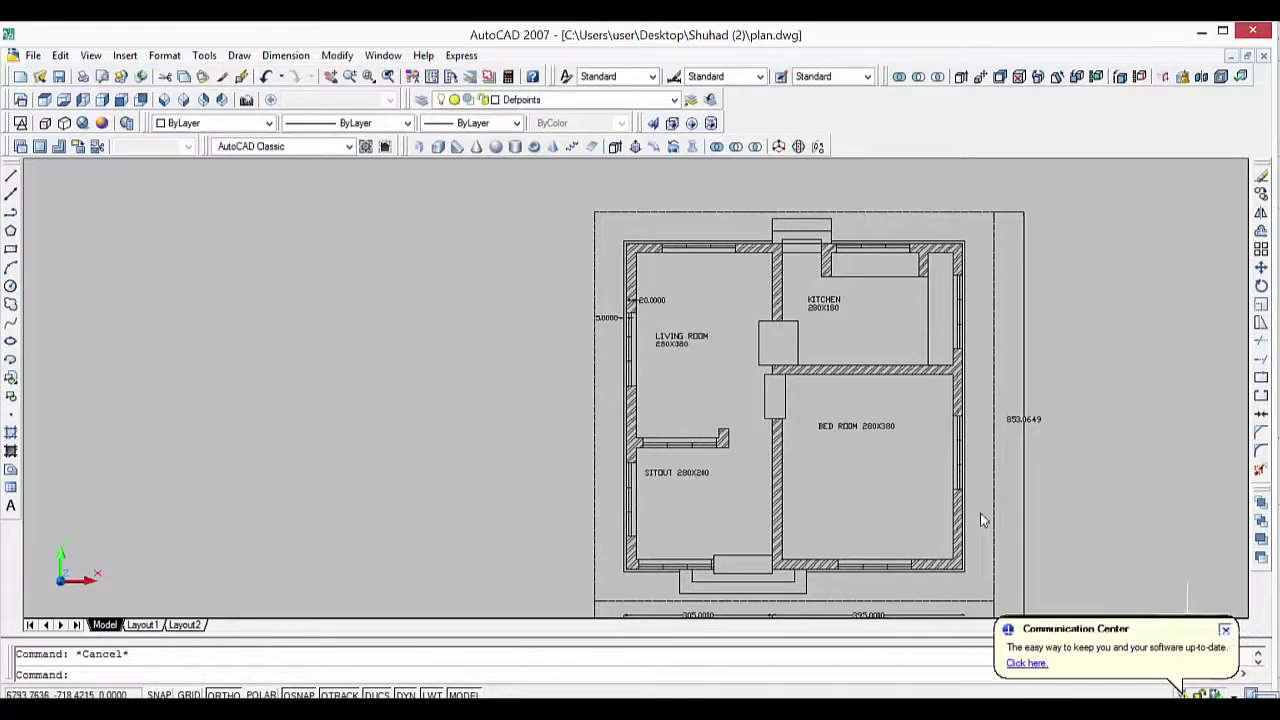
Start a polysolid with height 150, width 50 and Center justification.
{"action": "left_click", "coordinate": [419, 147]}
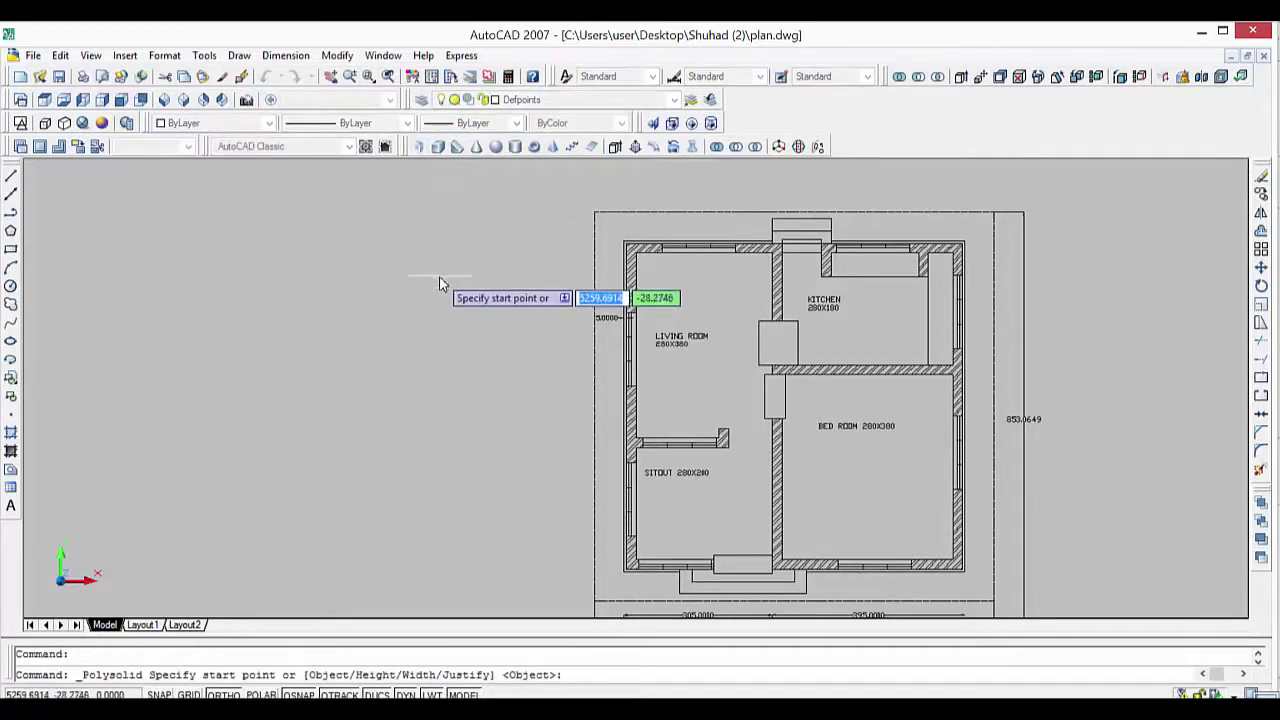
{"action": "right_click", "coordinate": [432, 252]}
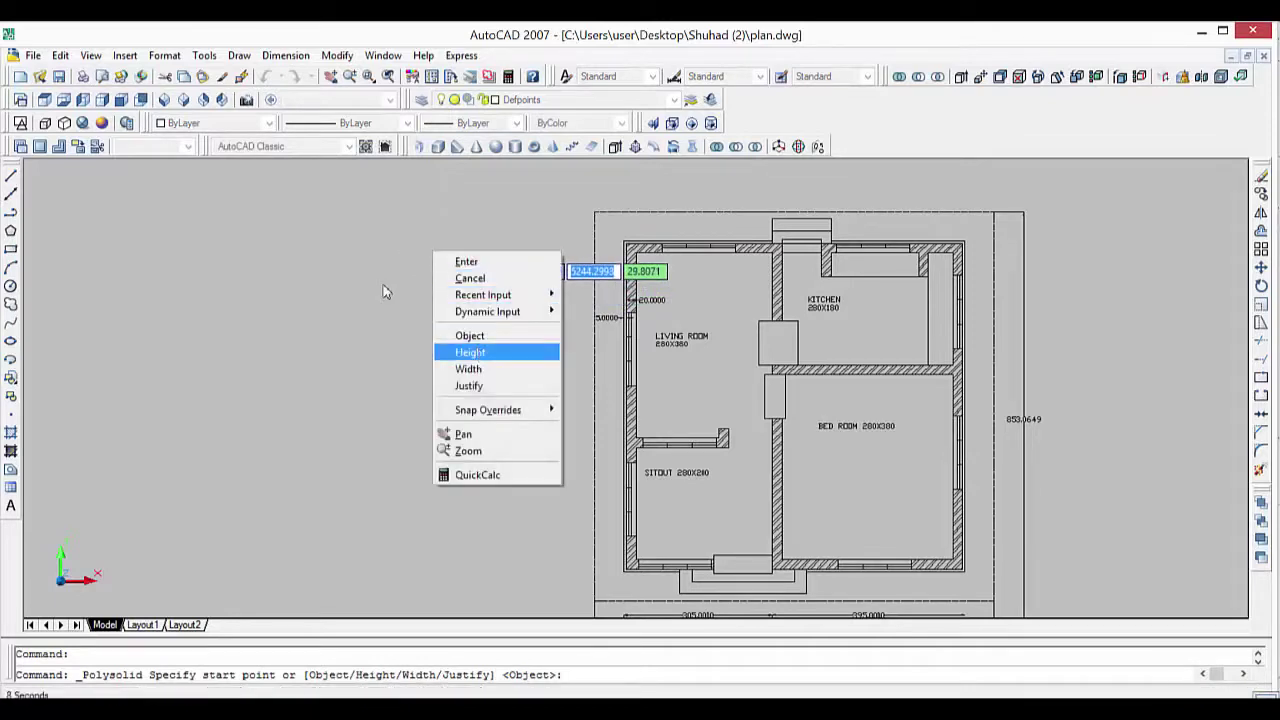
{"action": "left_click", "coordinate": [470, 352]}
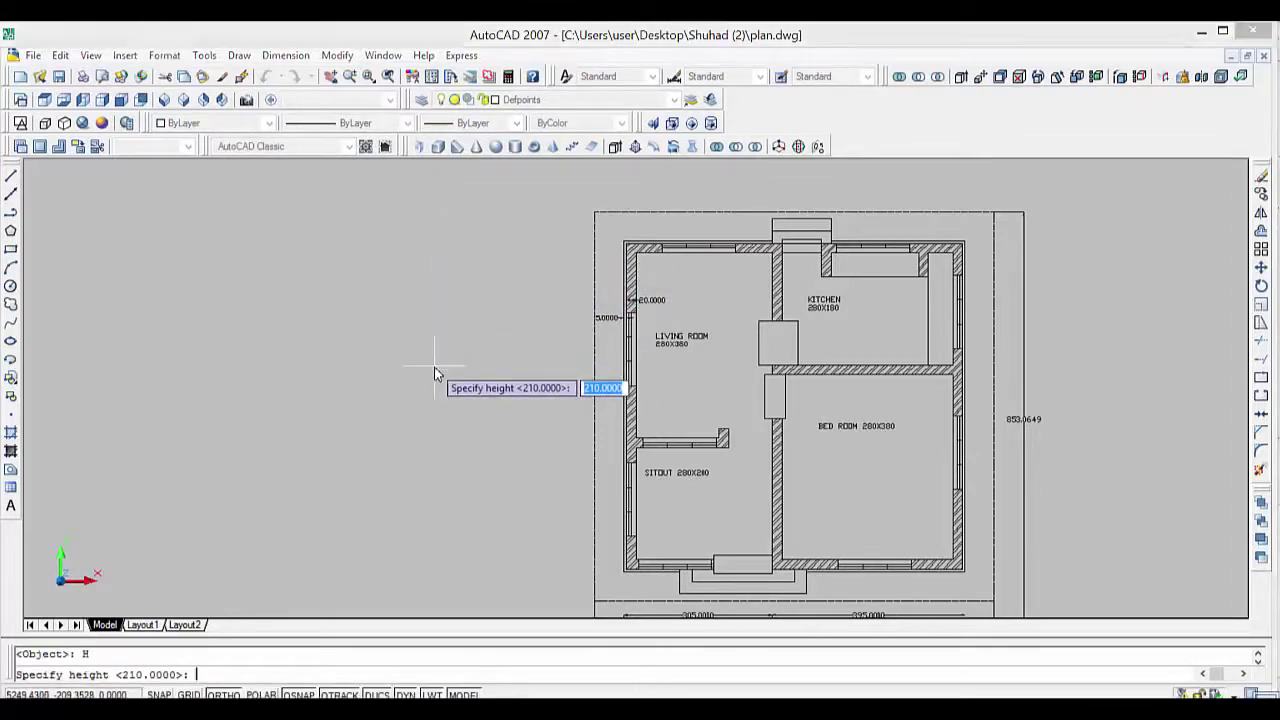
{"action": "type", "text": "150"}
{"action": "key", "text": "Return"}
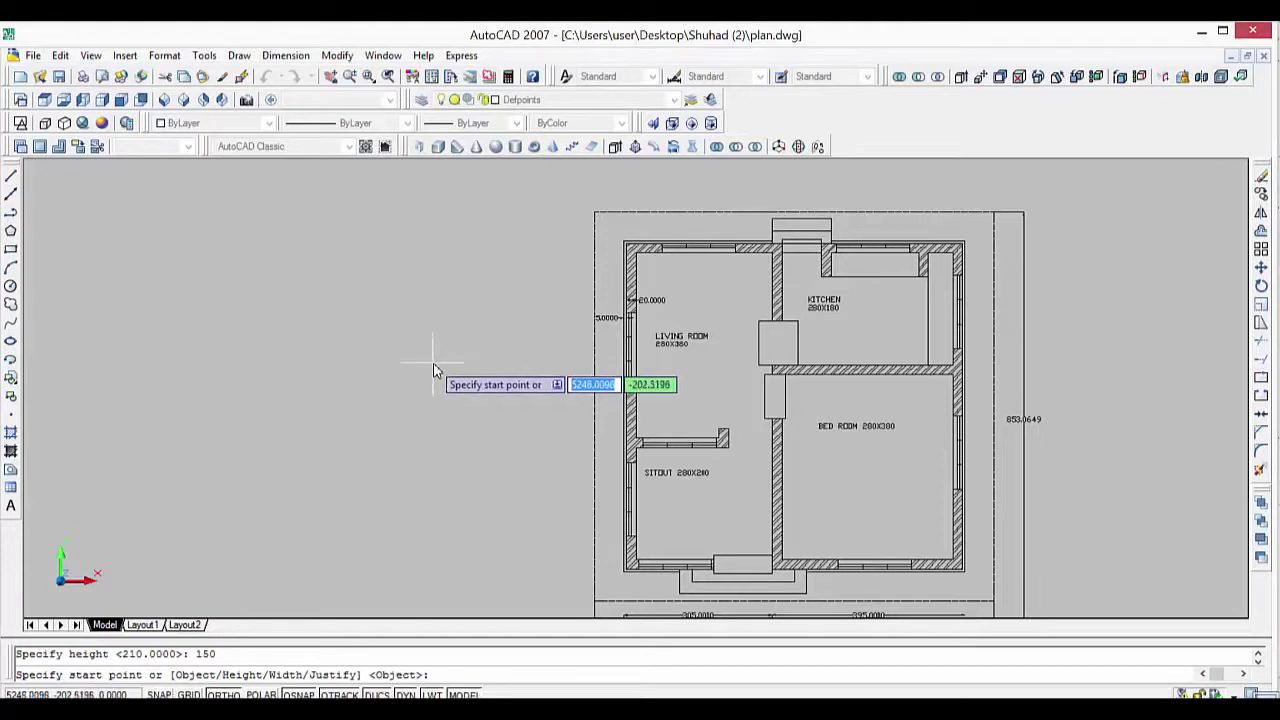
{"action": "right_click", "coordinate": [549, 367]}
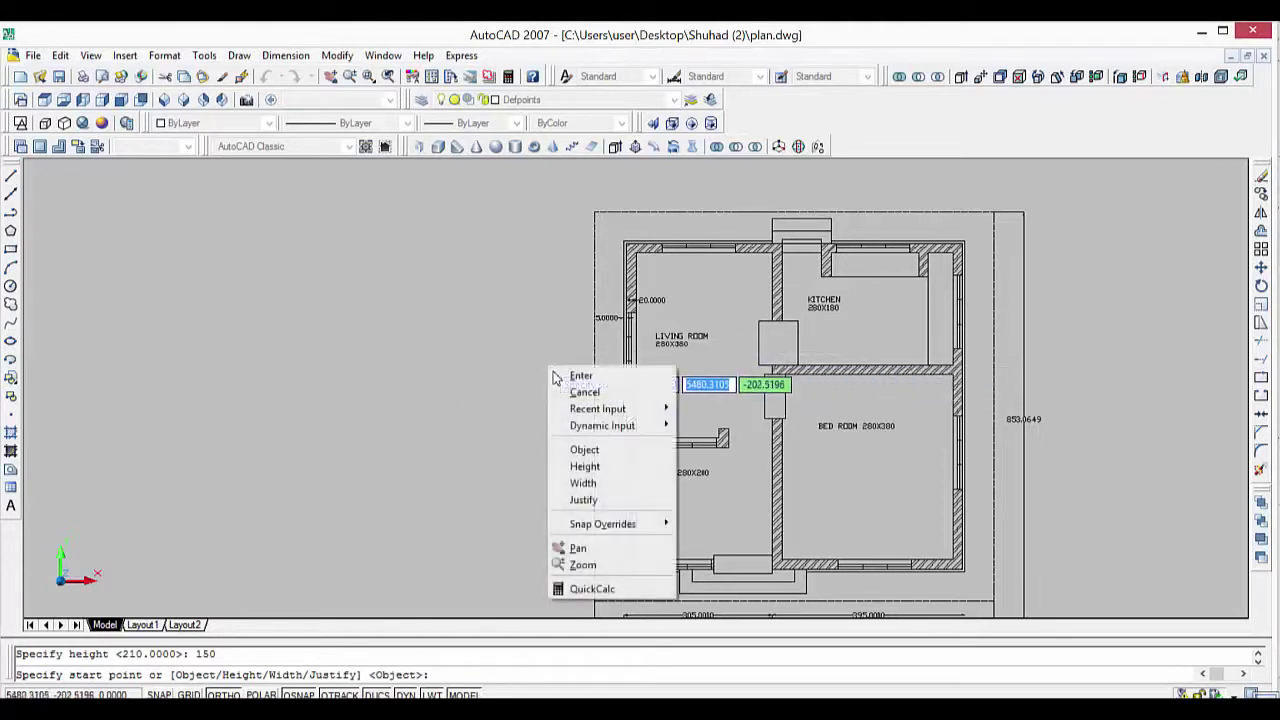
{"action": "left_click", "coordinate": [583, 483]}
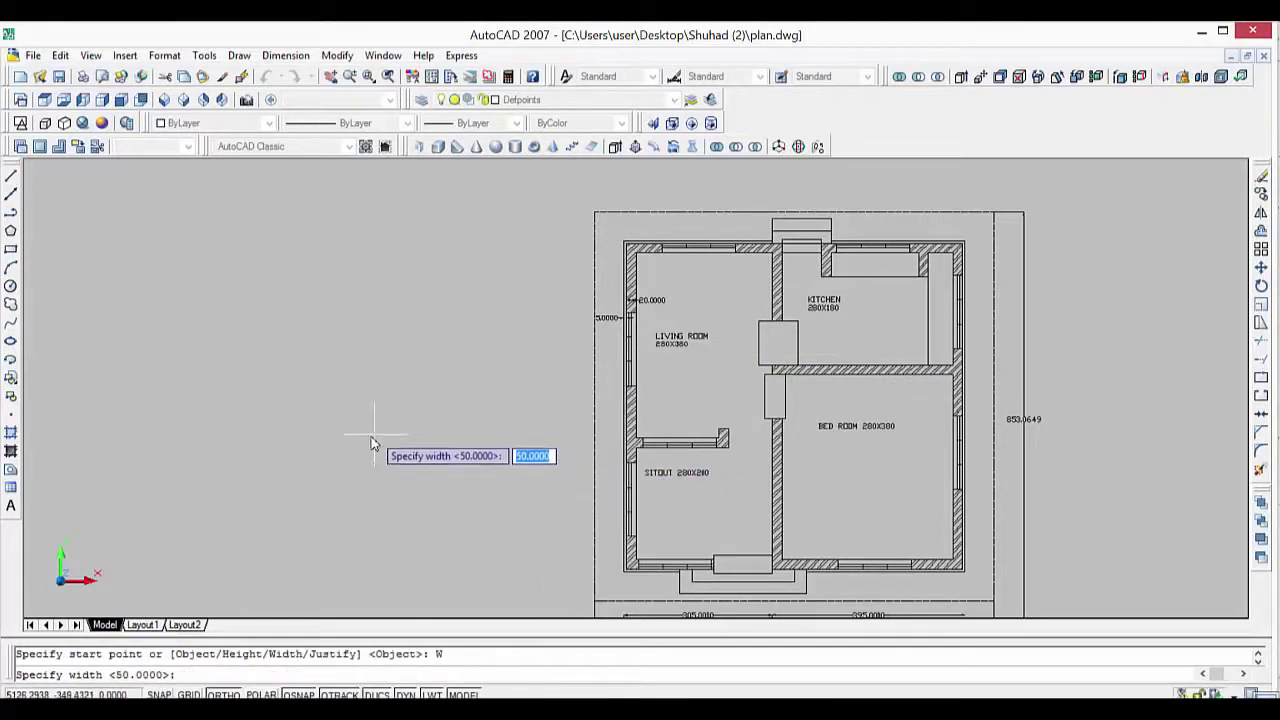
{"action": "type", "text": "50"}
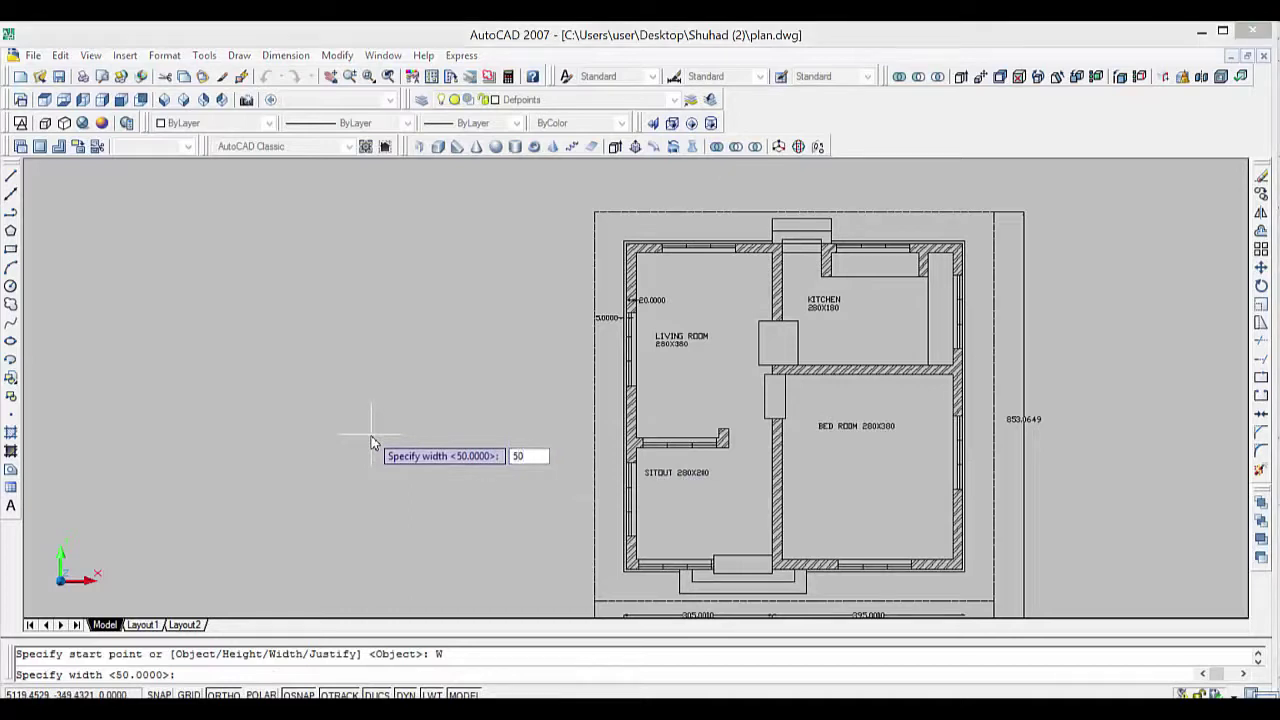
{"action": "key", "text": "Return"}
{"action": "right_click", "coordinate": [372, 437]}
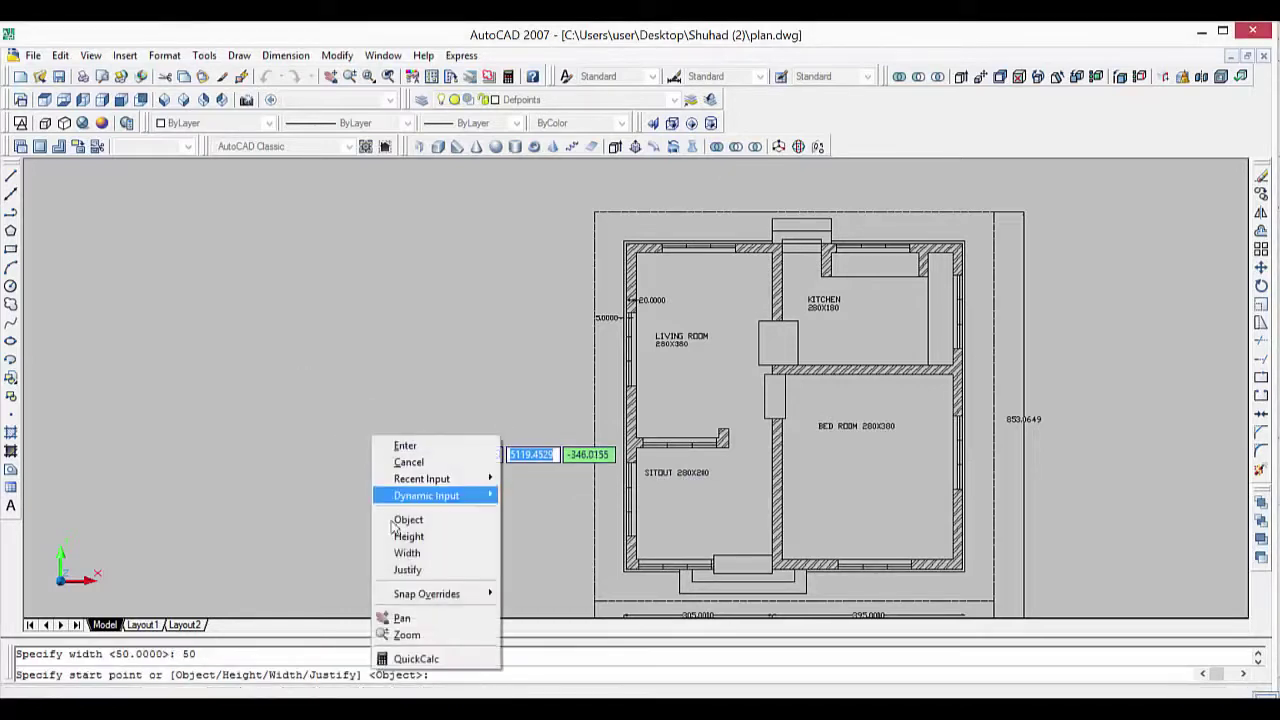
{"action": "left_click", "coordinate": [409, 575]}
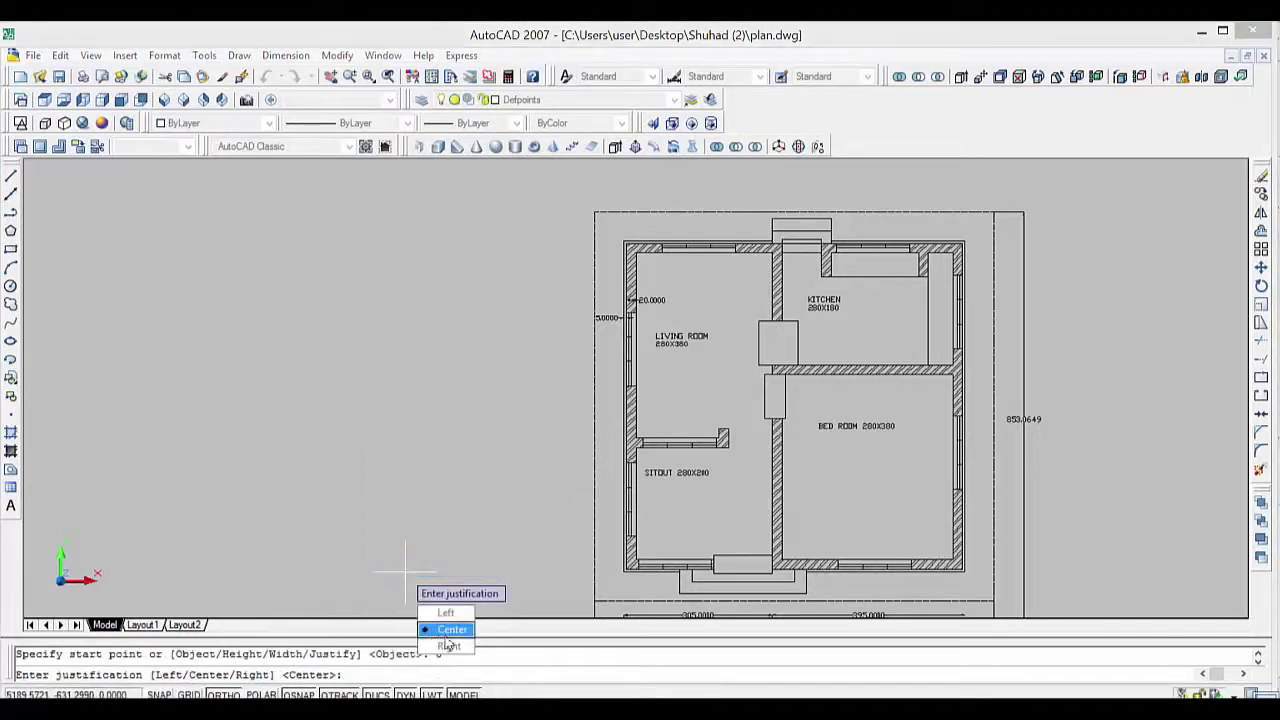
{"action": "type", "text": "c"}
{"action": "key", "text": "Return"}
Draw a polysolid block across the sitout window, undoing and redoing the misplaced right end.
{"action": "scroll", "coordinate": [677, 591], "scroll_direction": "up", "scroll_amount": 2}
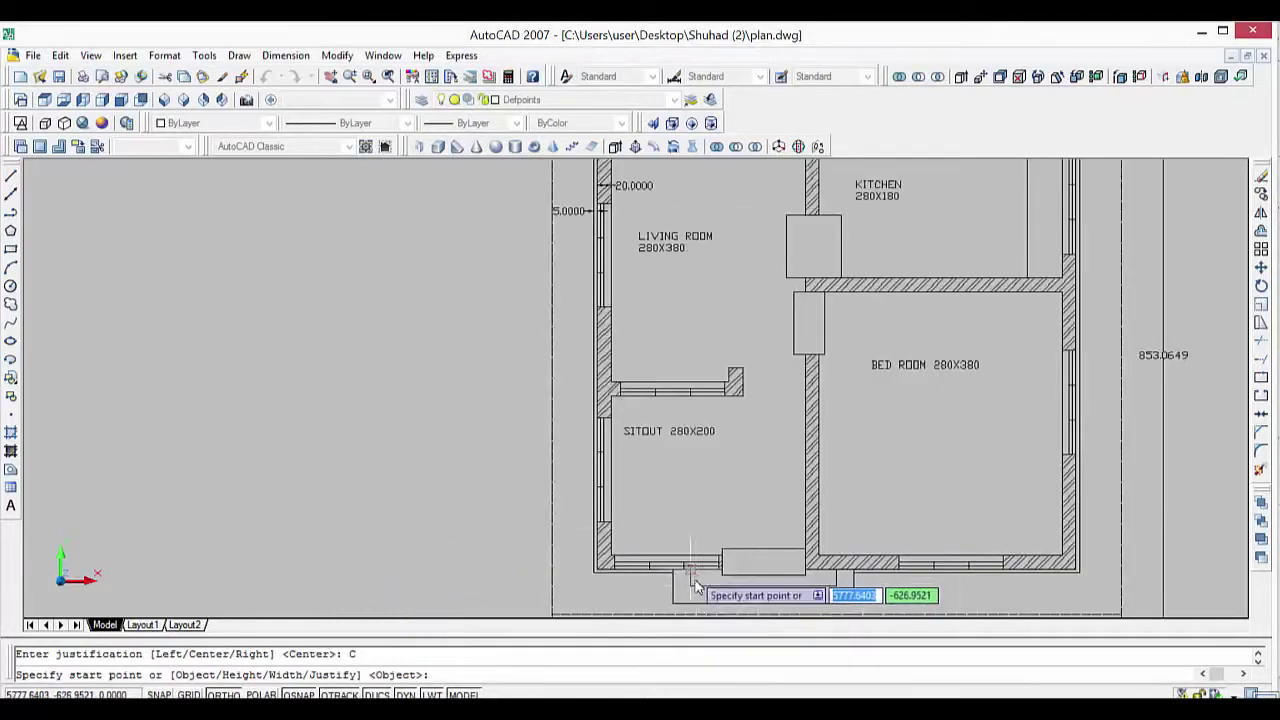
{"action": "scroll", "coordinate": [670, 605], "scroll_direction": "up", "scroll_amount": 2}
{"action": "scroll", "coordinate": [610, 600], "scroll_direction": "up", "scroll_amount": 1}
{"action": "scroll", "coordinate": [614, 600], "scroll_direction": "up", "scroll_amount": 1}
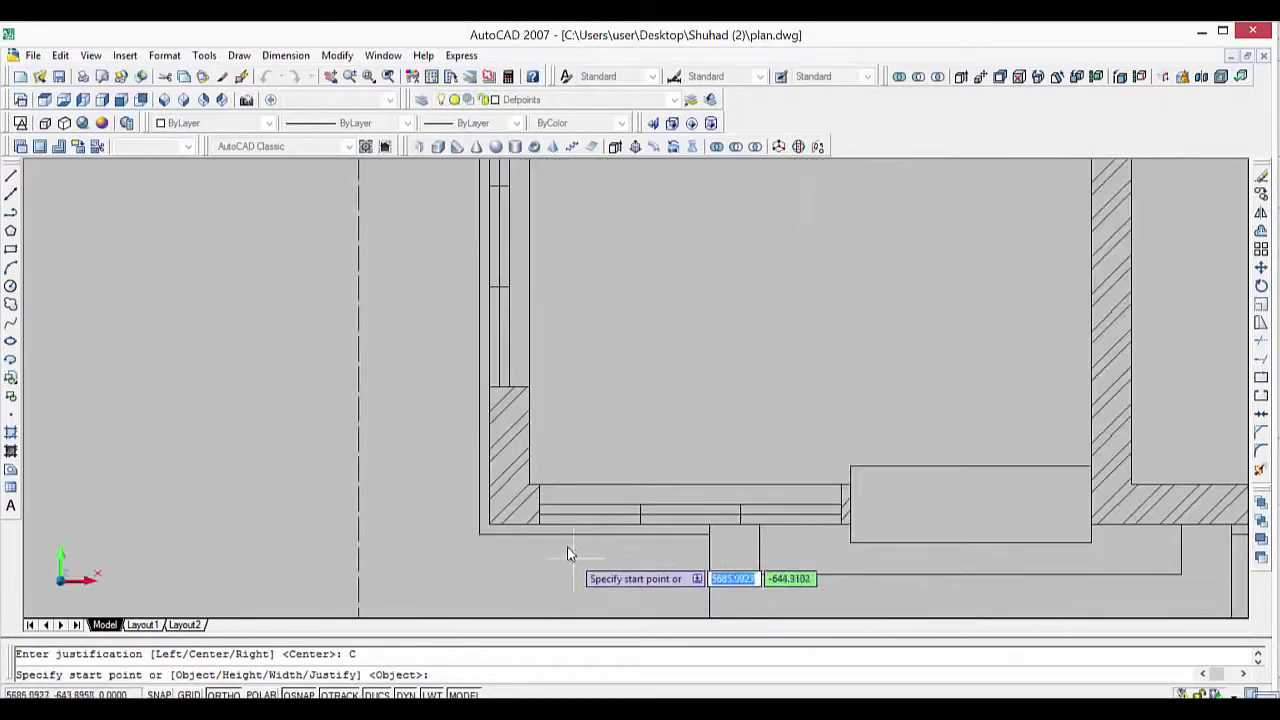
{"action": "left_click", "coordinate": [539, 505]}
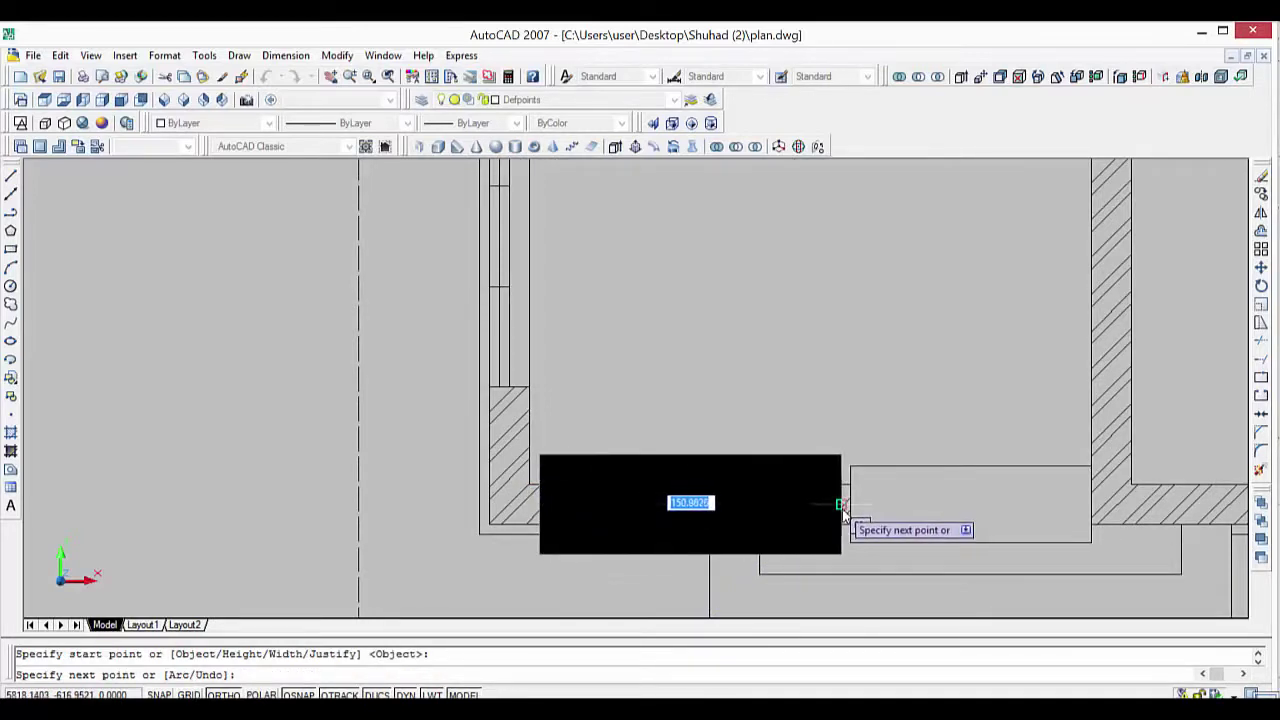
{"action": "scroll", "coordinate": [843, 507], "scroll_direction": "up", "scroll_amount": 3}
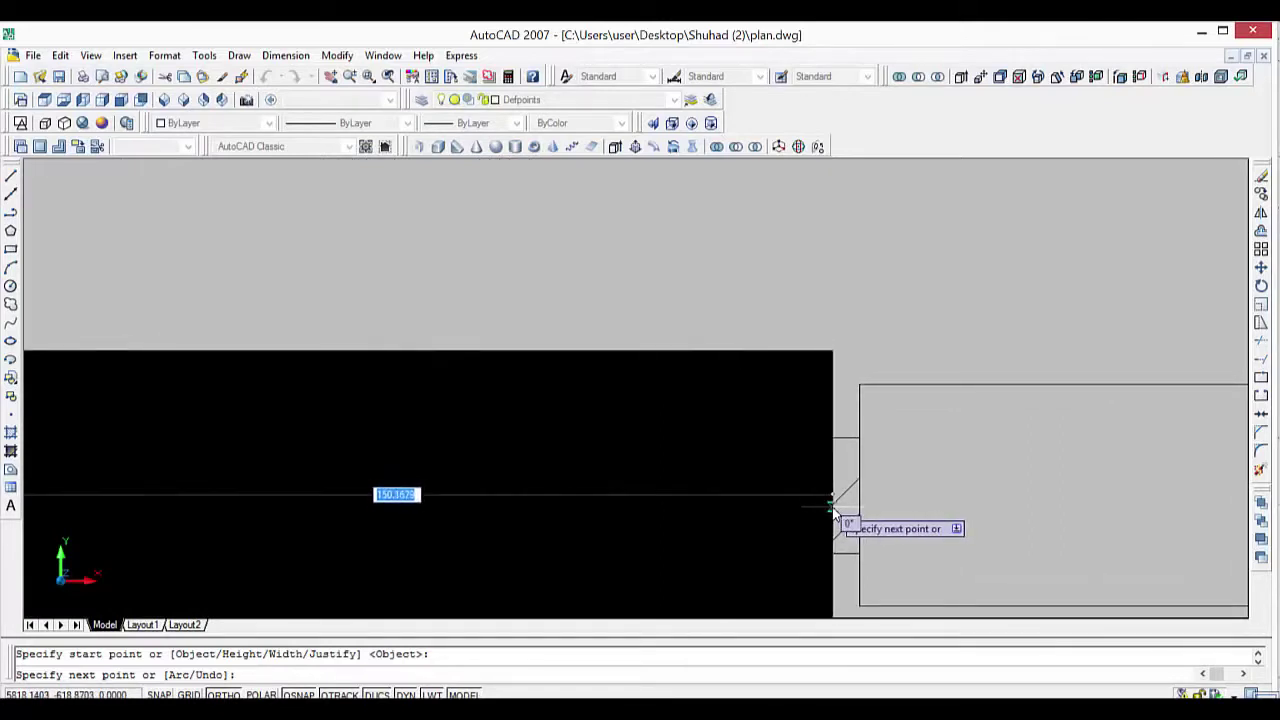
{"action": "left_click", "coordinate": [831, 505]}
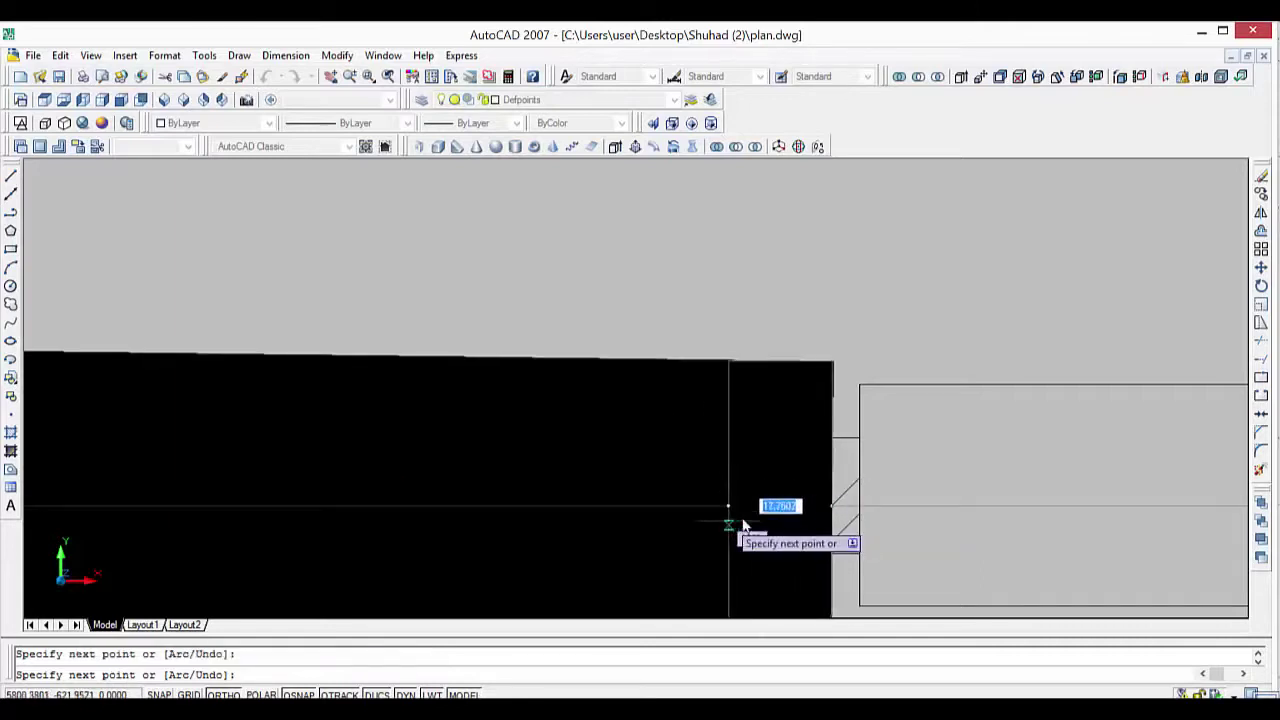
{"action": "type", "text": "u"}
{"action": "key", "text": "Return"}
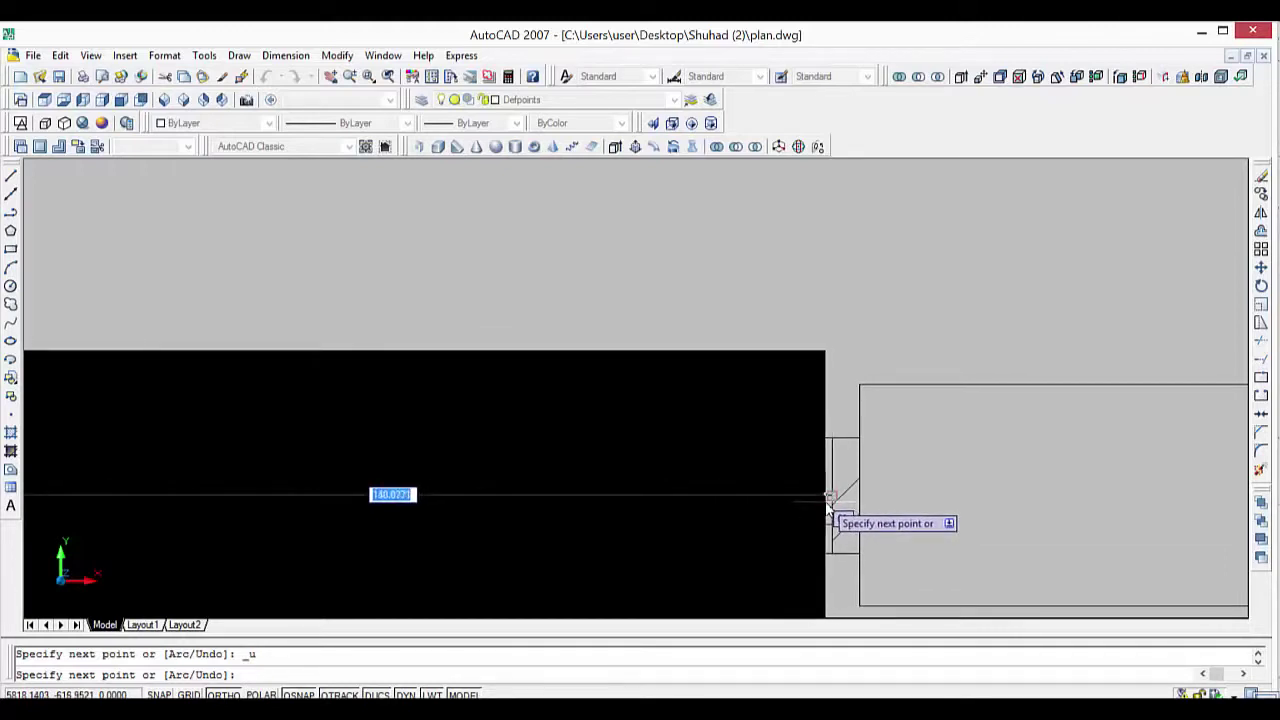
{"action": "left_click", "coordinate": [828, 507]}
{"action": "key", "text": "Return"}
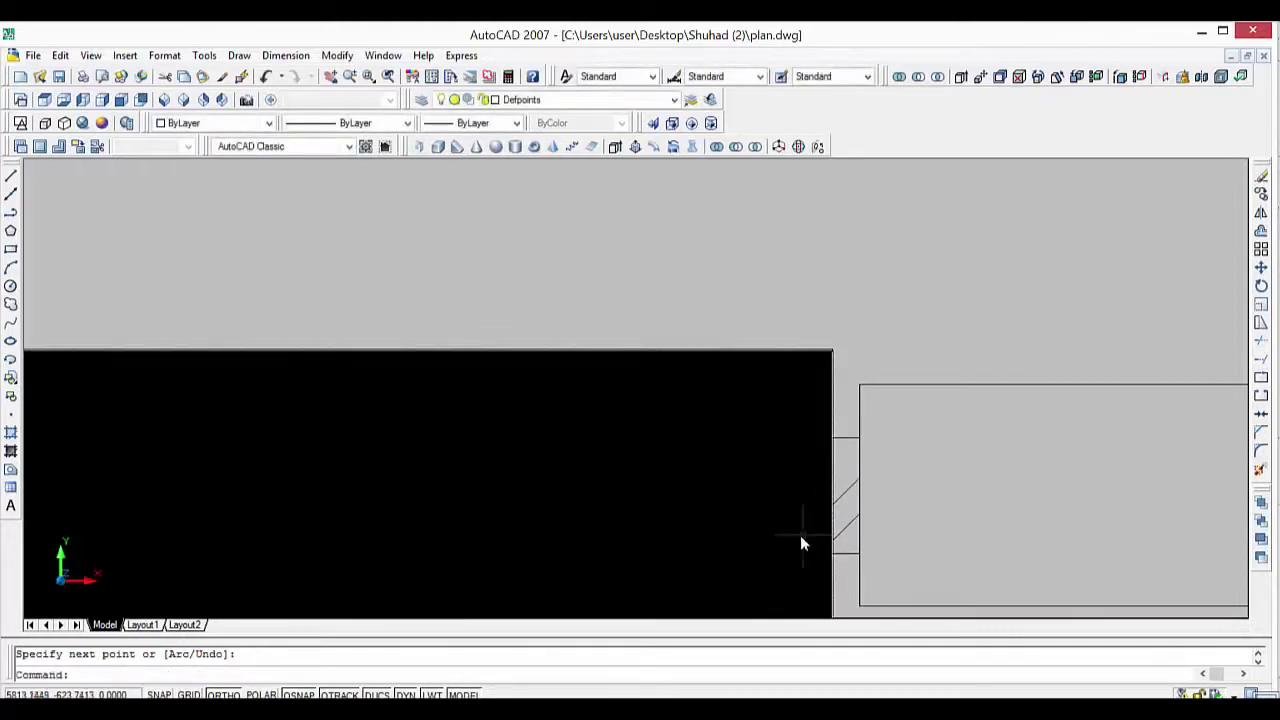
Draw a polysolid block spanning the bed room window opening.
{"action": "scroll", "coordinate": [777, 456], "scroll_direction": "down", "scroll_amount": 2}
{"action": "scroll", "coordinate": [777, 456], "scroll_direction": "down", "scroll_amount": 3}
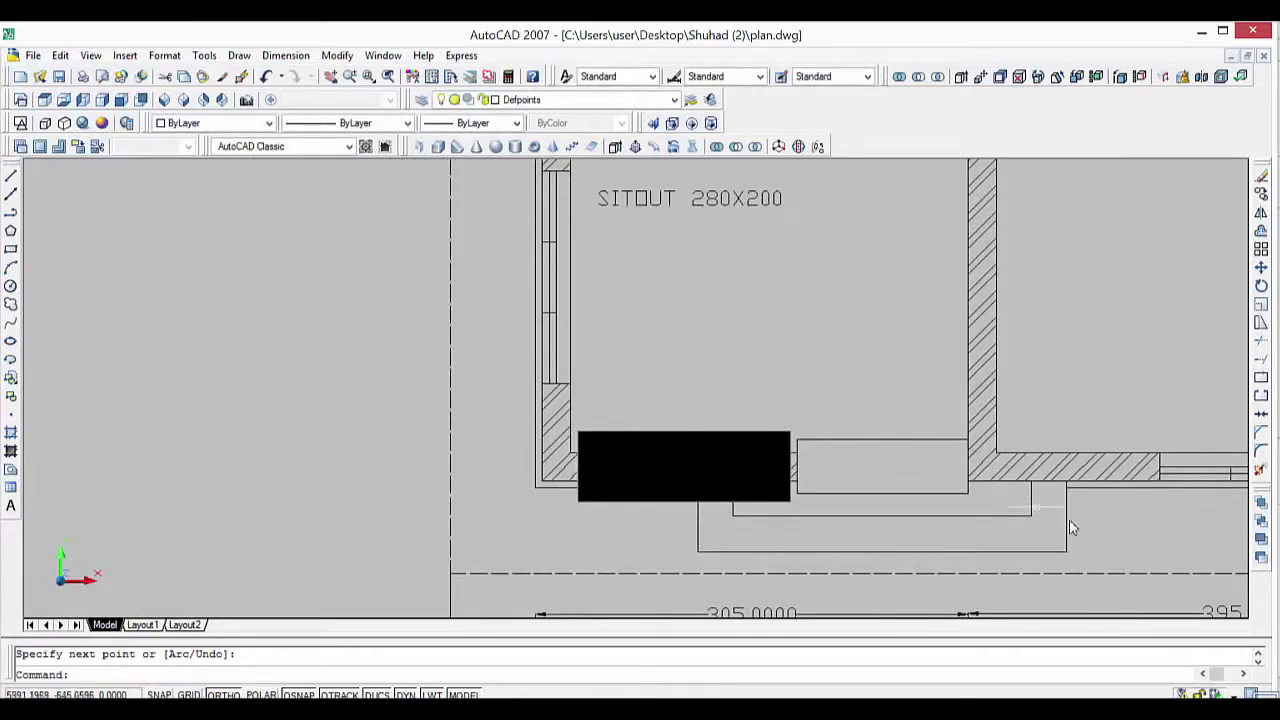
{"action": "scroll", "coordinate": [1100, 532], "scroll_direction": "down", "scroll_amount": 2}
{"action": "middle_click_drag", "start_coordinate": [1113, 537], "coordinate": [849, 509]}
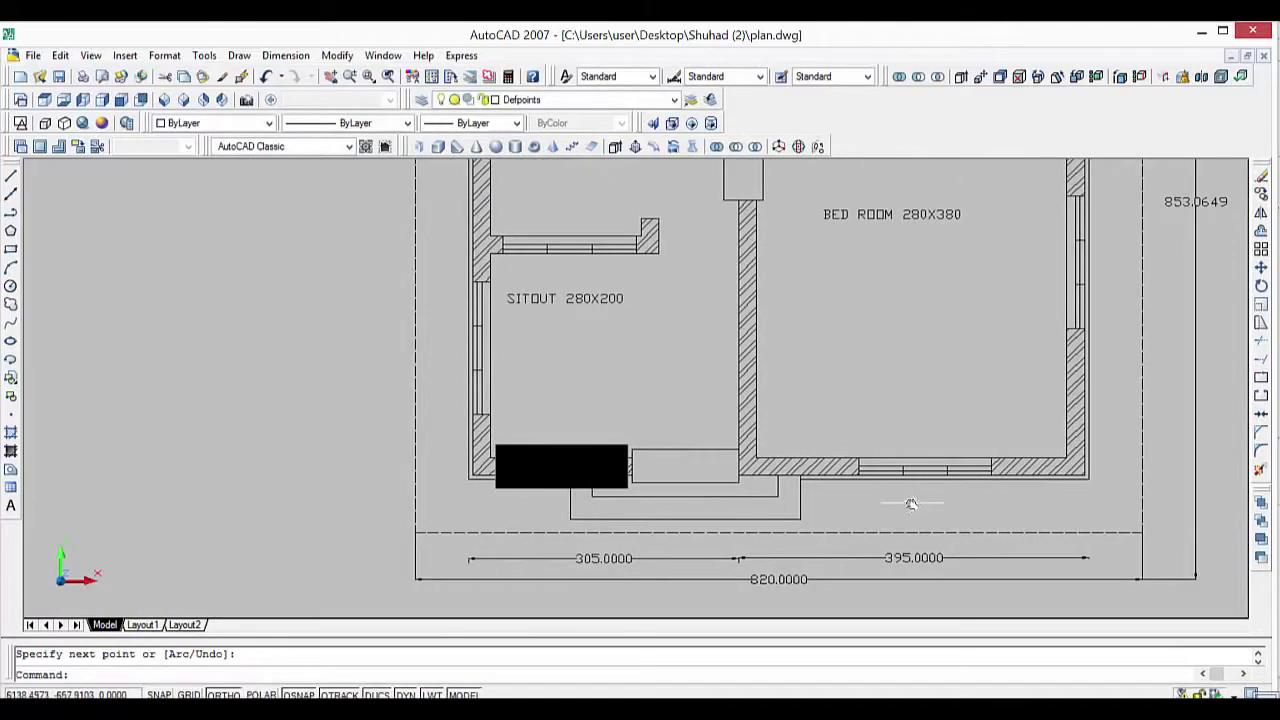
{"action": "scroll", "coordinate": [906, 506], "scroll_direction": "down", "scroll_amount": 3}
{"action": "scroll", "coordinate": [800, 505], "scroll_direction": "up", "scroll_amount": 1}
{"action": "scroll", "coordinate": [777, 508], "scroll_direction": "up", "scroll_amount": 2}
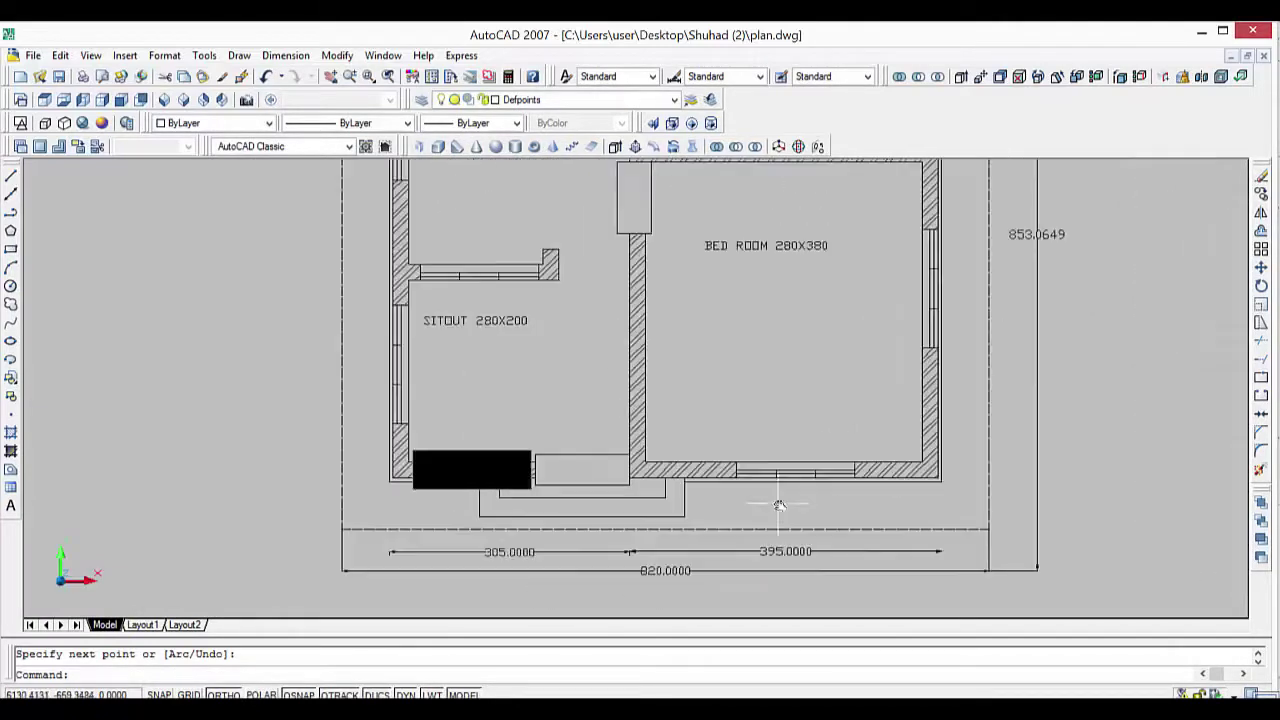
{"action": "scroll", "coordinate": [758, 499], "scroll_direction": "up", "scroll_amount": 2}
{"action": "key", "text": "Return"}
{"action": "scroll", "coordinate": [722, 466], "scroll_direction": "up", "scroll_amount": 3}
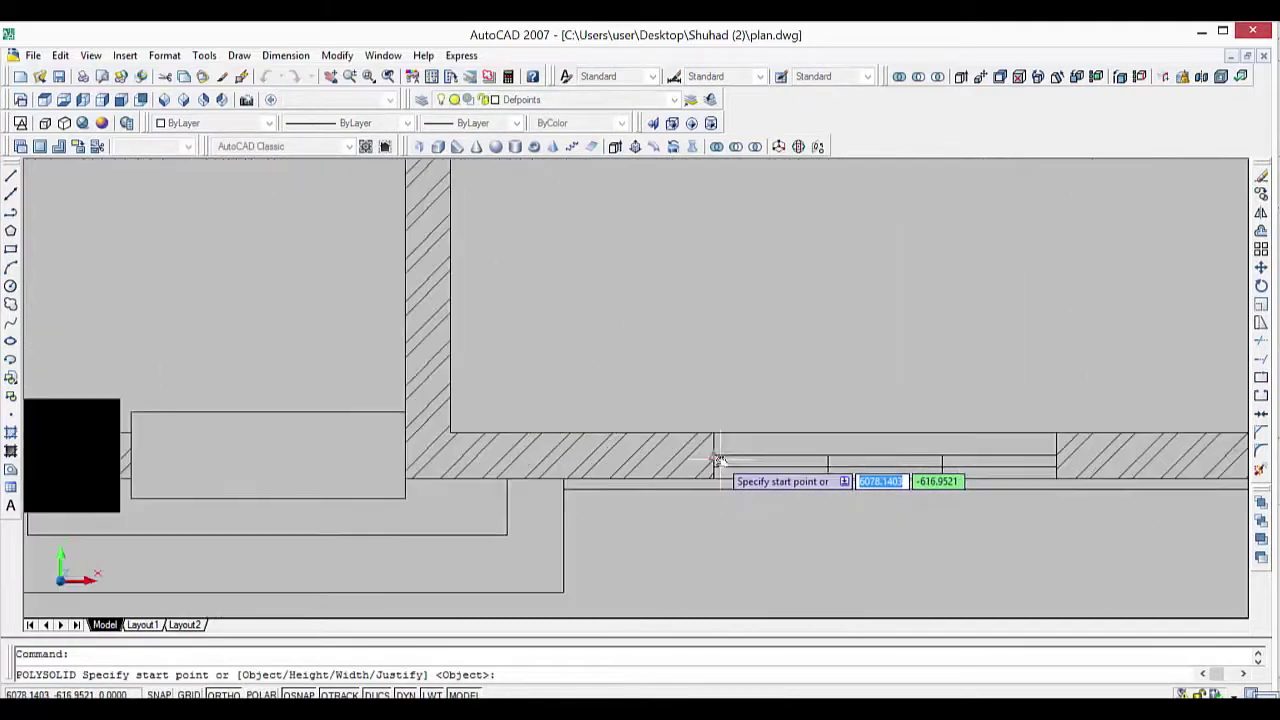
{"action": "scroll", "coordinate": [714, 467], "scroll_direction": "up", "scroll_amount": 2}
{"action": "left_click", "coordinate": [711, 455]}
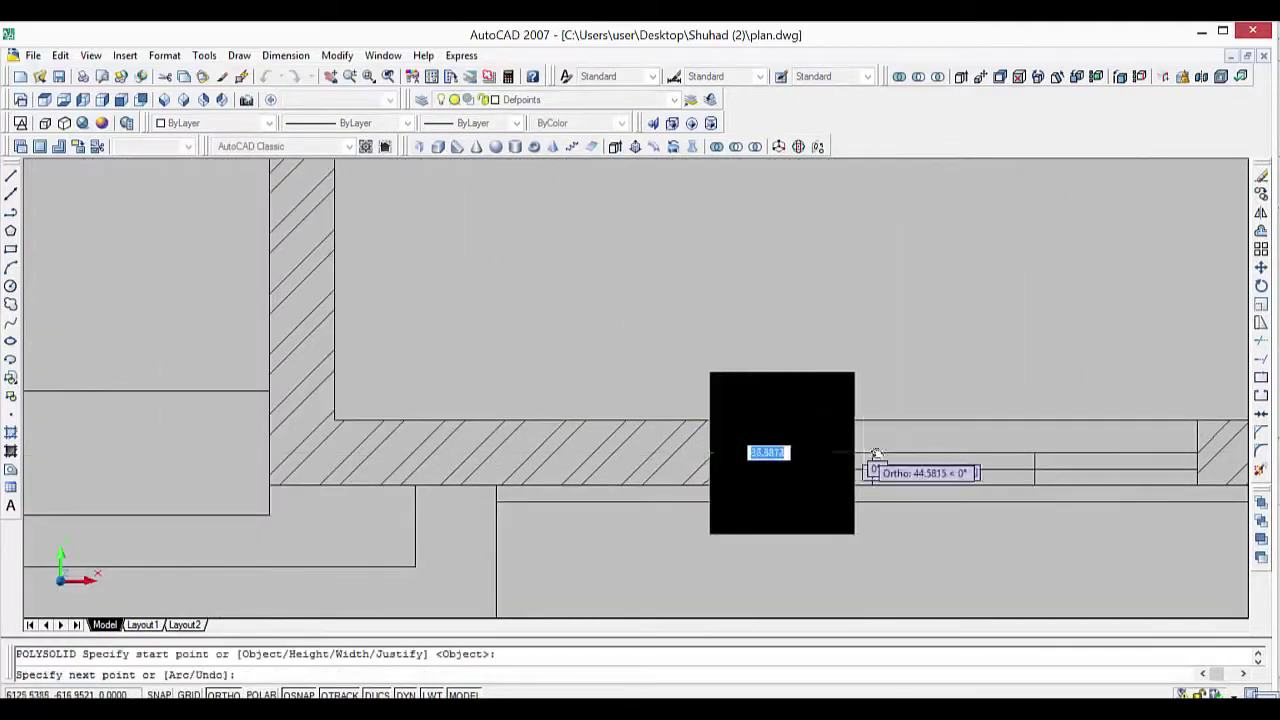
{"action": "left_click", "coordinate": [1197, 453]}
{"action": "key", "text": "Return"}
Add a polysolid block over the bed room side window.
{"action": "scroll", "coordinate": [880, 555], "scroll_direction": "down", "scroll_amount": 4}
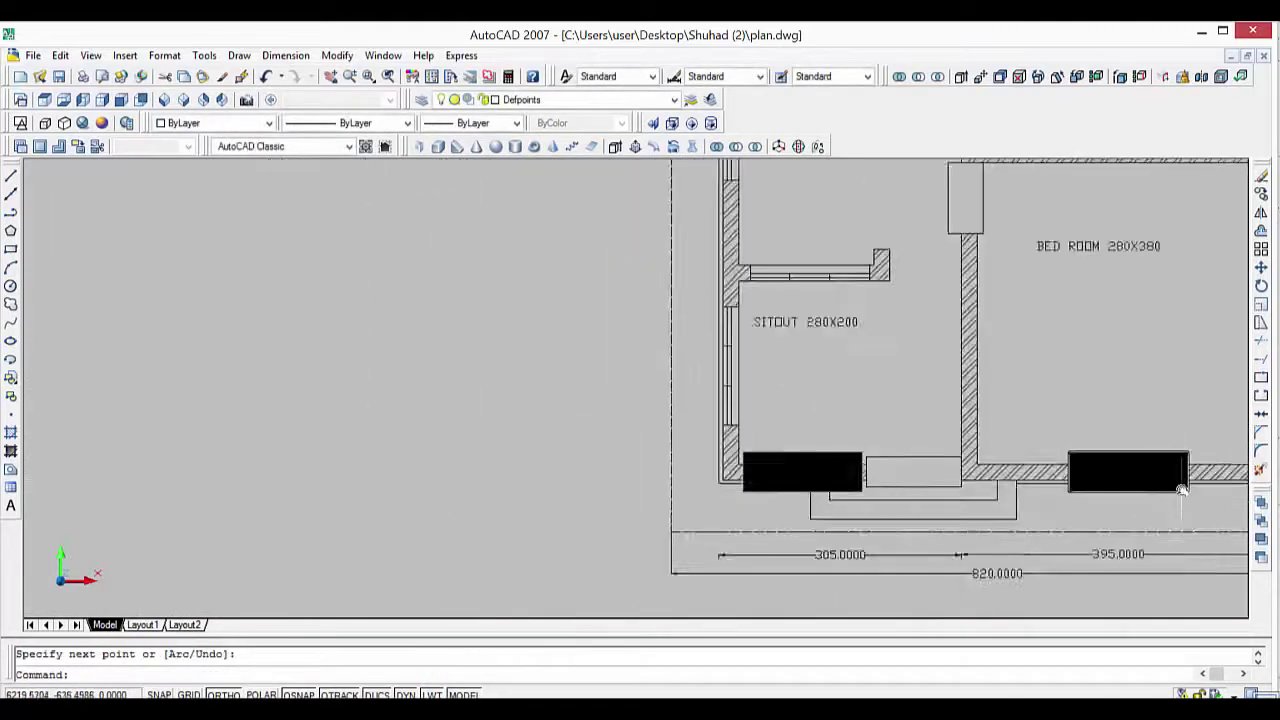
{"action": "scroll", "coordinate": [880, 555], "scroll_direction": "down", "scroll_amount": 2}
{"action": "scroll", "coordinate": [894, 559], "scroll_direction": "down", "scroll_amount": 3}
{"action": "scroll", "coordinate": [894, 559], "scroll_direction": "up", "scroll_amount": 3}
{"action": "scroll", "coordinate": [943, 457], "scroll_direction": "up", "scroll_amount": 2}
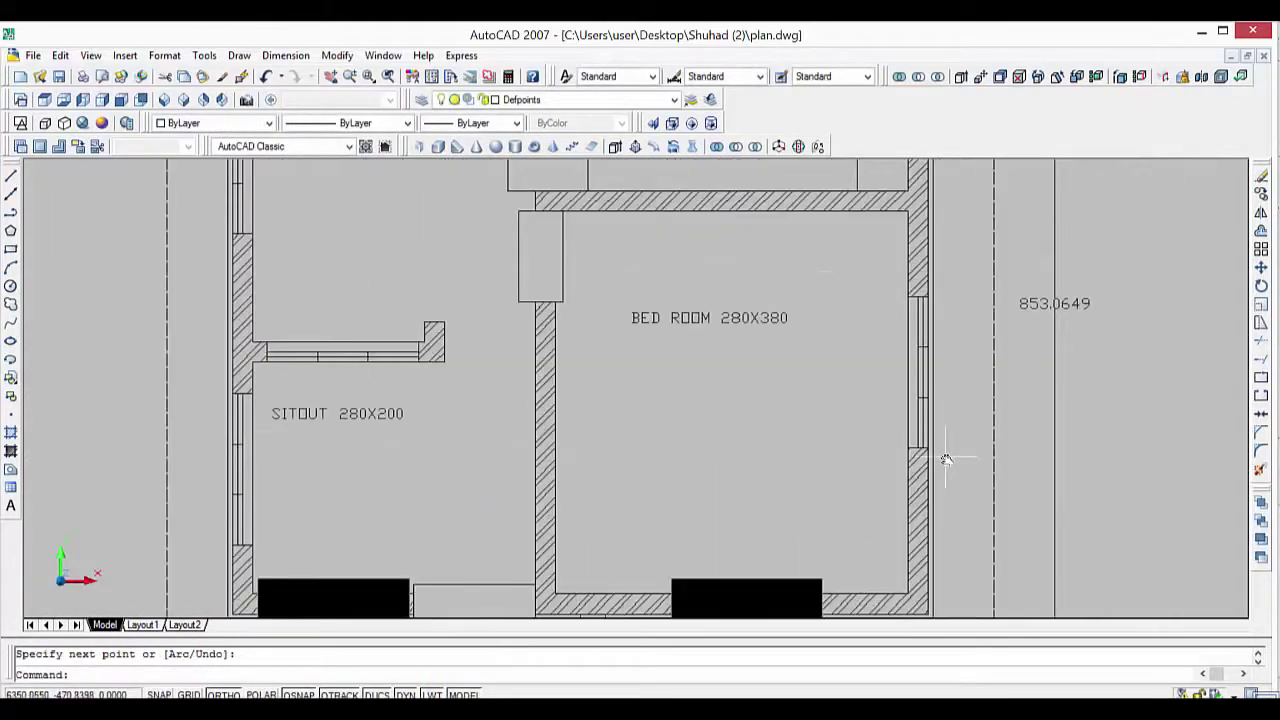
{"action": "key", "text": "Return"}
{"action": "scroll", "coordinate": [919, 456], "scroll_direction": "up", "scroll_amount": 2}
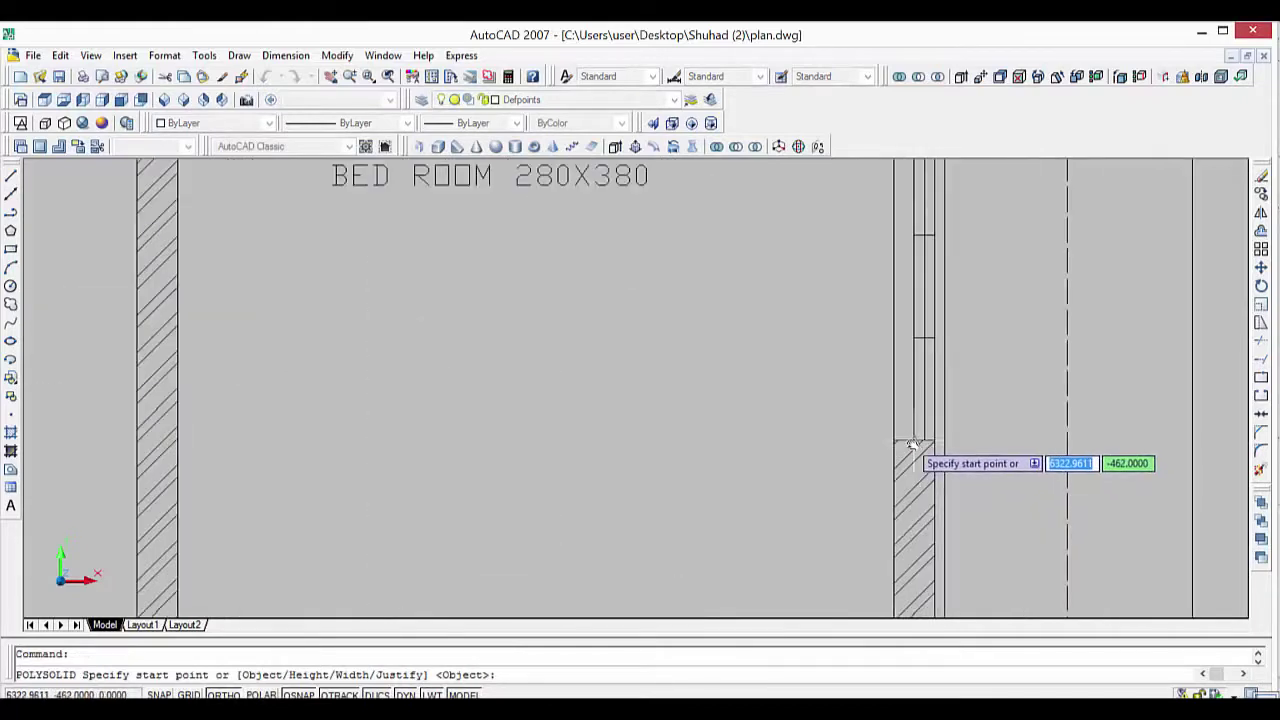
{"action": "left_click", "coordinate": [915, 440]}
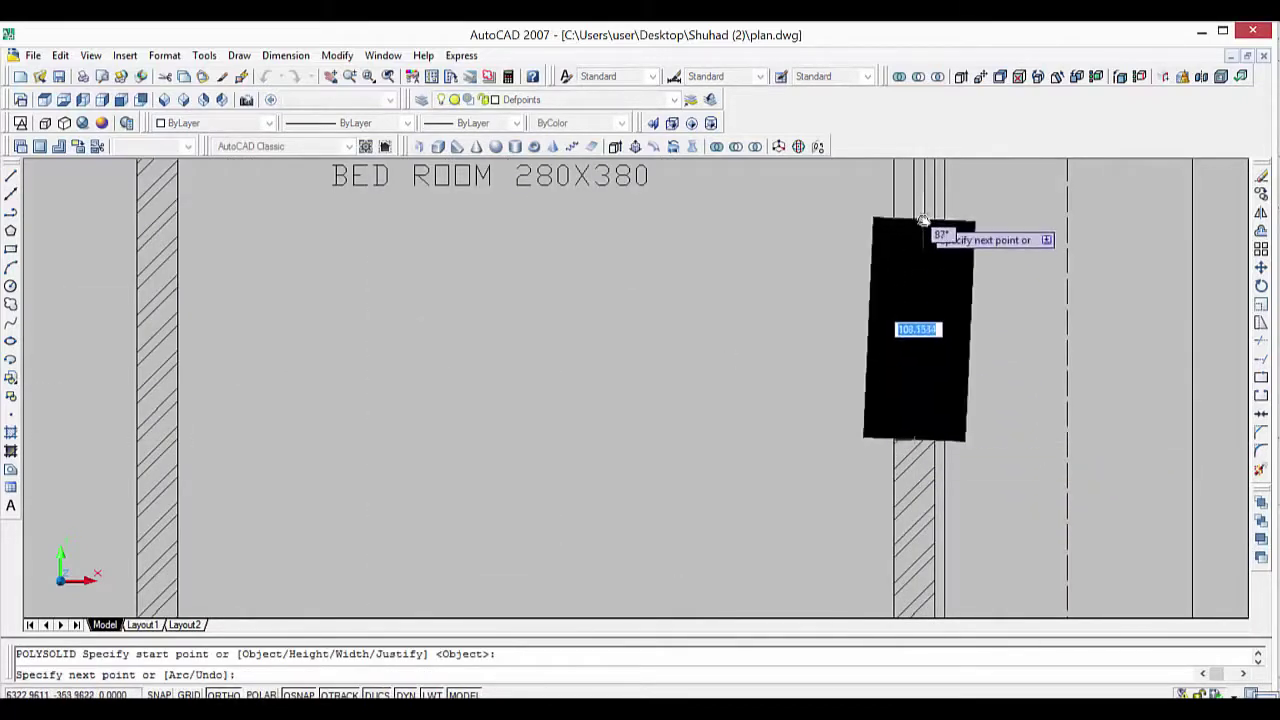
{"action": "scroll", "coordinate": [910, 240], "scroll_direction": "down", "scroll_amount": 4}
{"action": "middle_click_drag", "start_coordinate": [906, 250], "coordinate": [895, 433]}
{"action": "scroll", "coordinate": [898, 400], "scroll_direction": "up", "scroll_amount": 3}
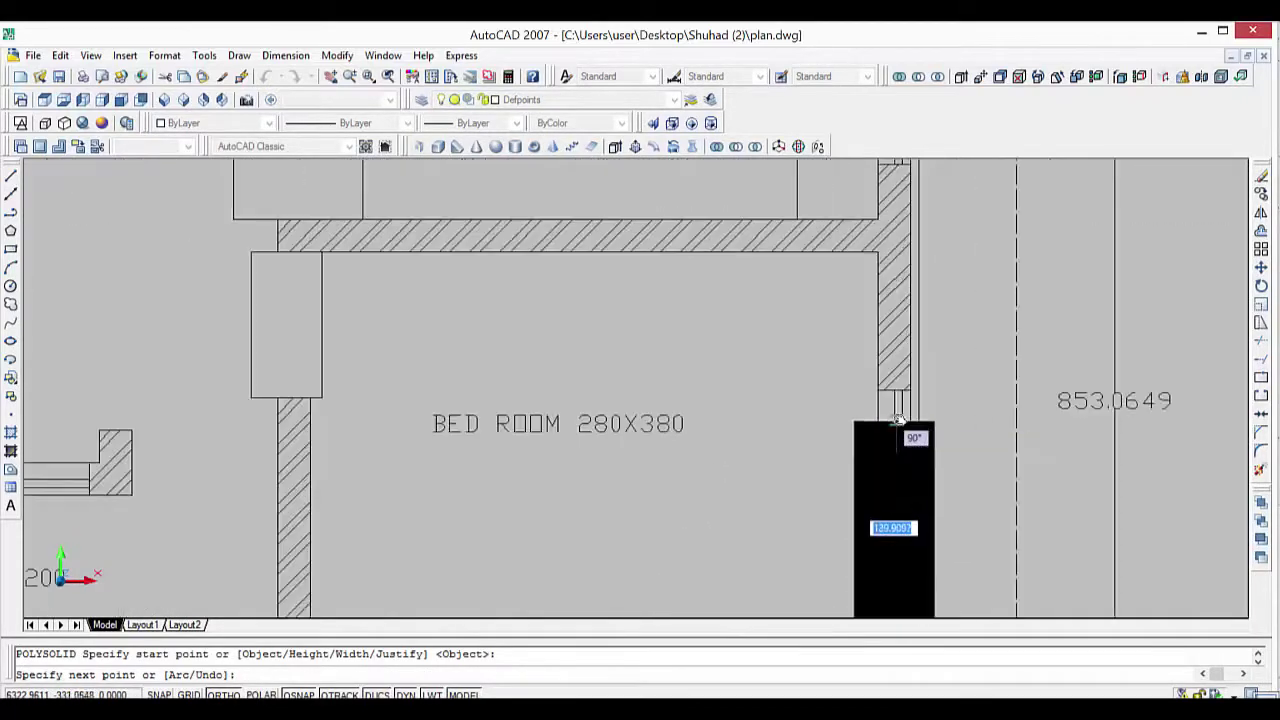
{"action": "key", "text": "Return"}
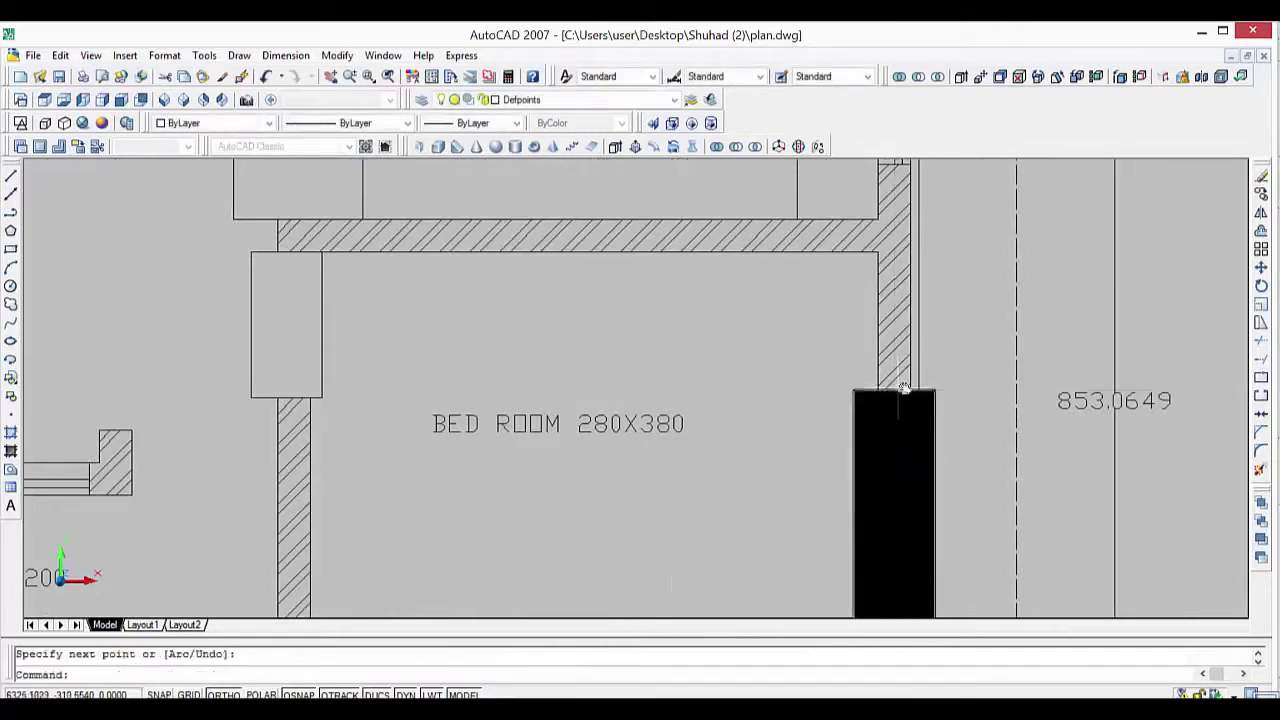
Draw a vertical polysolid block across the kitchen side window.
{"action": "scroll", "coordinate": [966, 328], "scroll_direction": "down", "scroll_amount": 3}
{"action": "scroll", "coordinate": [966, 328], "scroll_direction": "down", "scroll_amount": 2}
{"action": "scroll", "coordinate": [886, 484], "scroll_direction": "up", "scroll_amount": 2}
{"action": "scroll", "coordinate": [886, 484], "scroll_direction": "up", "scroll_amount": 2}
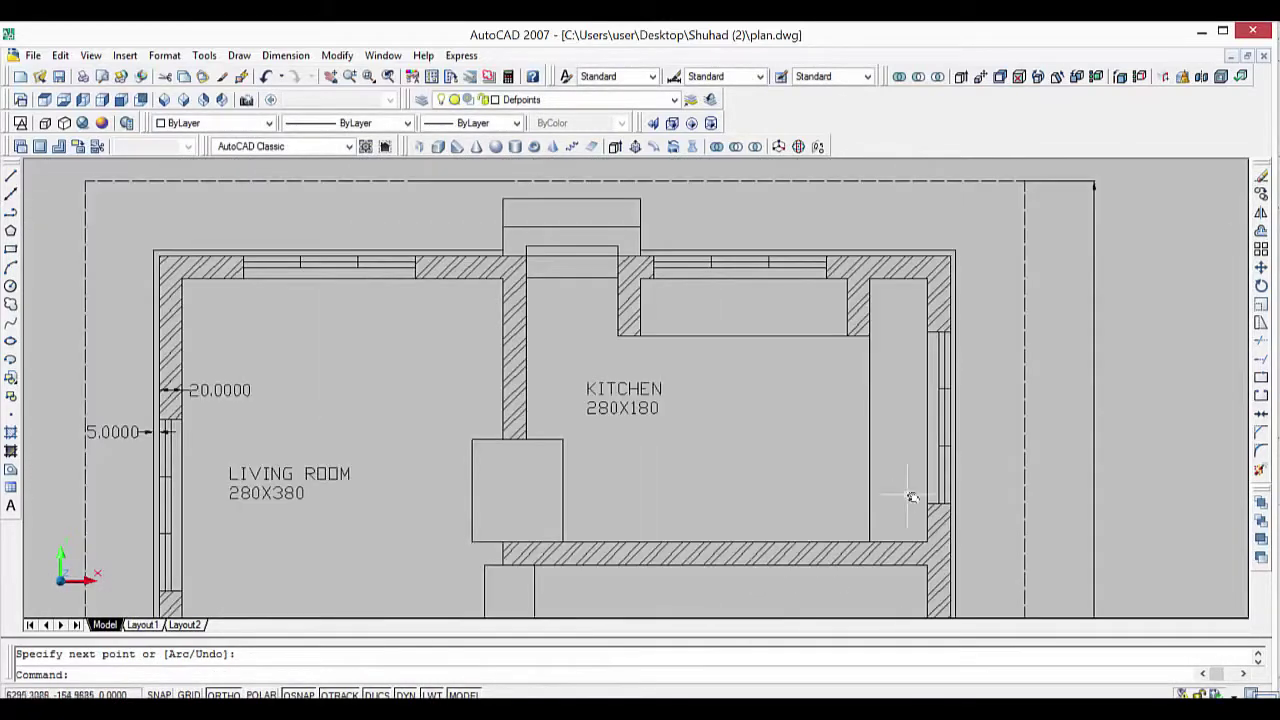
{"action": "scroll", "coordinate": [900, 490], "scroll_direction": "up", "scroll_amount": 2}
{"action": "key", "text": "Return"}
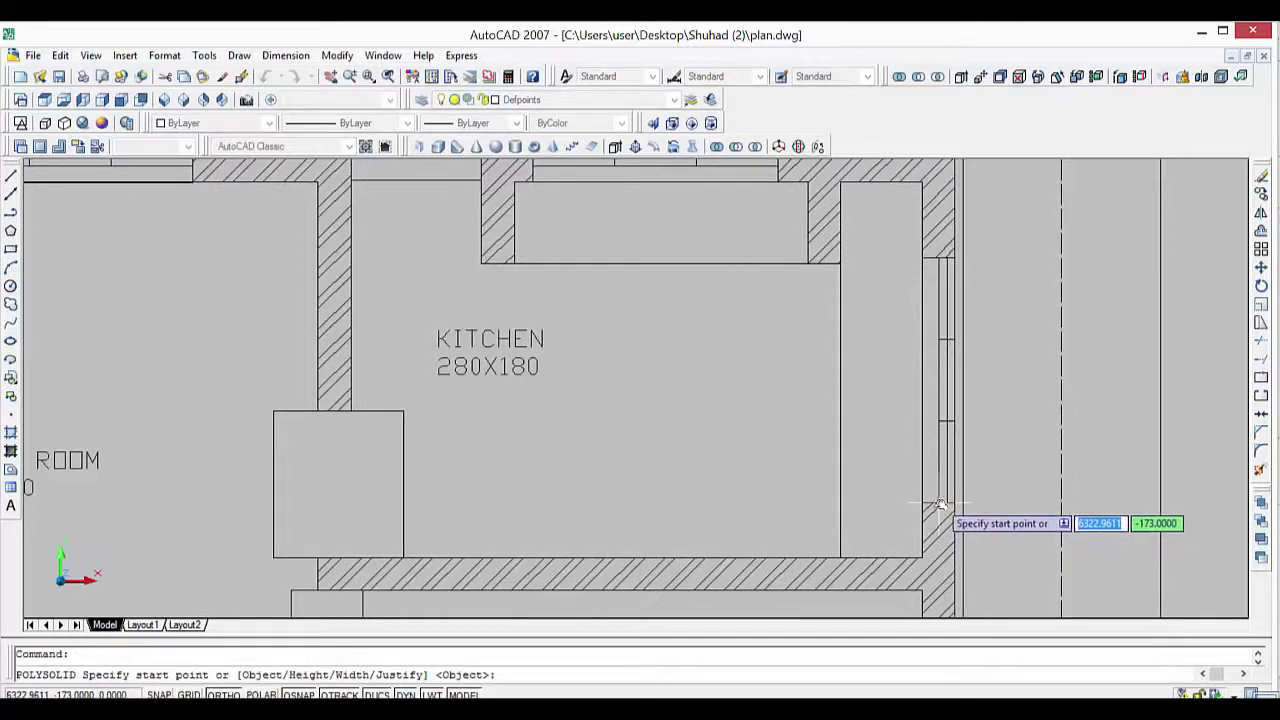
{"action": "left_click", "coordinate": [940, 505]}
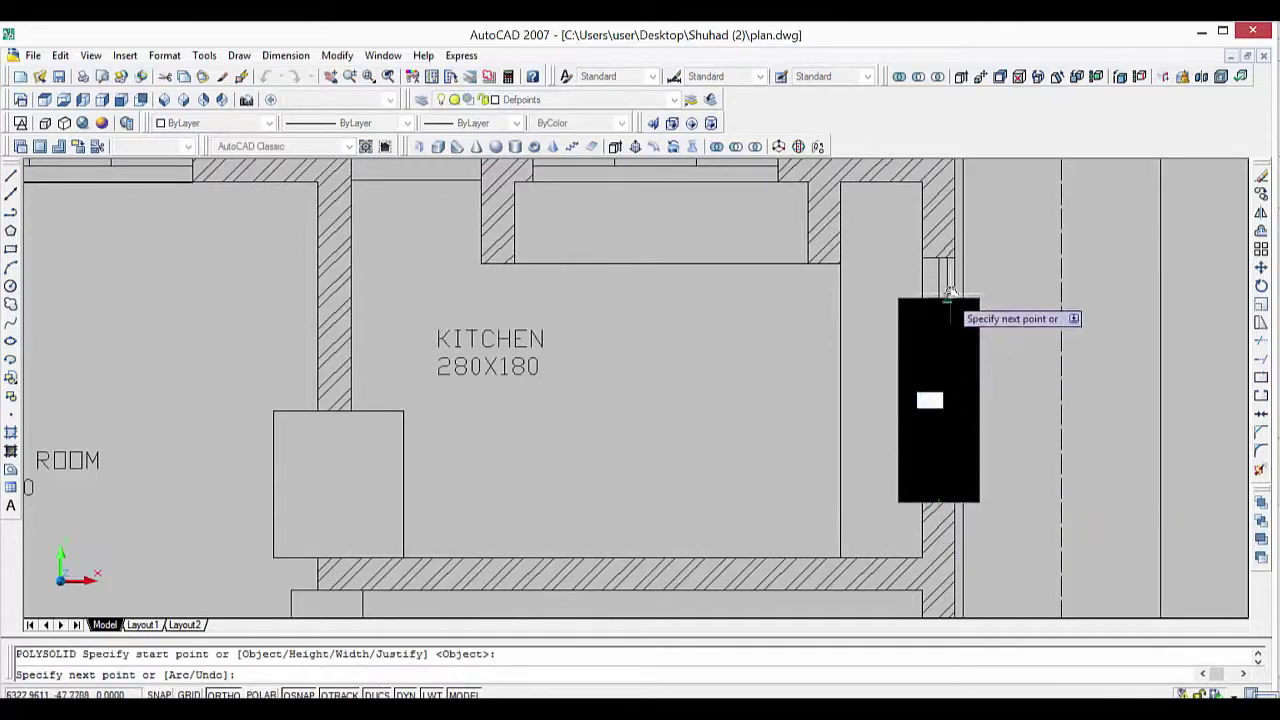
{"action": "left_click", "coordinate": [938, 258]}
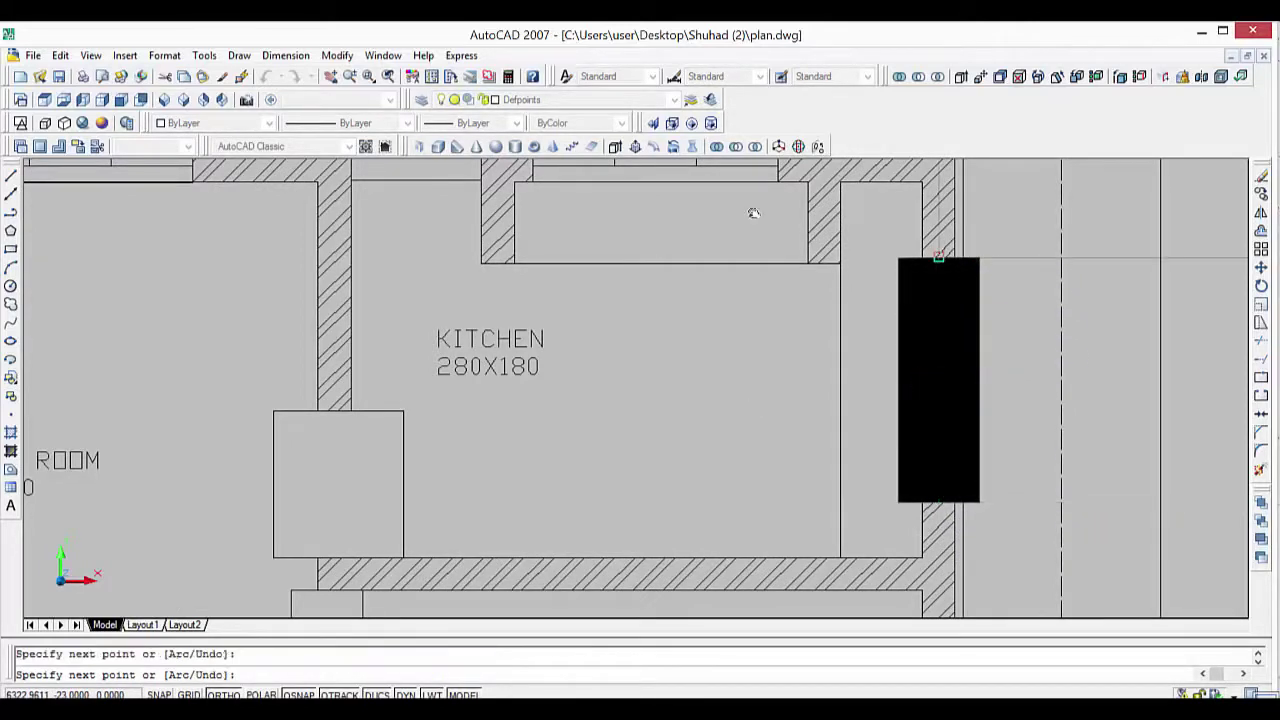
{"action": "key", "text": "Return"}
Block the upper kitchen window opening with a polysolid from right to left.
{"action": "scroll", "coordinate": [790, 280], "scroll_direction": "down", "scroll_amount": 4}
{"action": "middle_click_drag", "start_coordinate": [826, 337], "coordinate": [850, 445]}
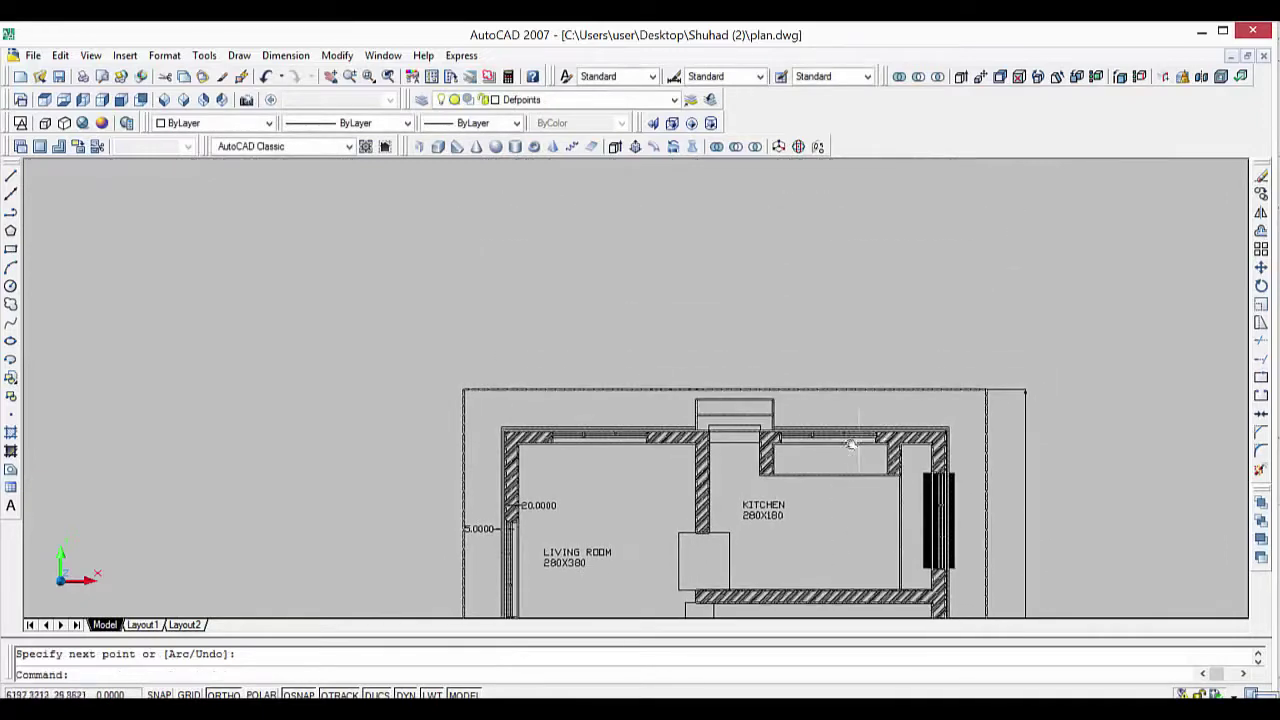
{"action": "scroll", "coordinate": [850, 443], "scroll_direction": "up", "scroll_amount": 2}
{"action": "scroll", "coordinate": [846, 457], "scroll_direction": "up", "scroll_amount": 2}
{"action": "key", "text": "Return"}
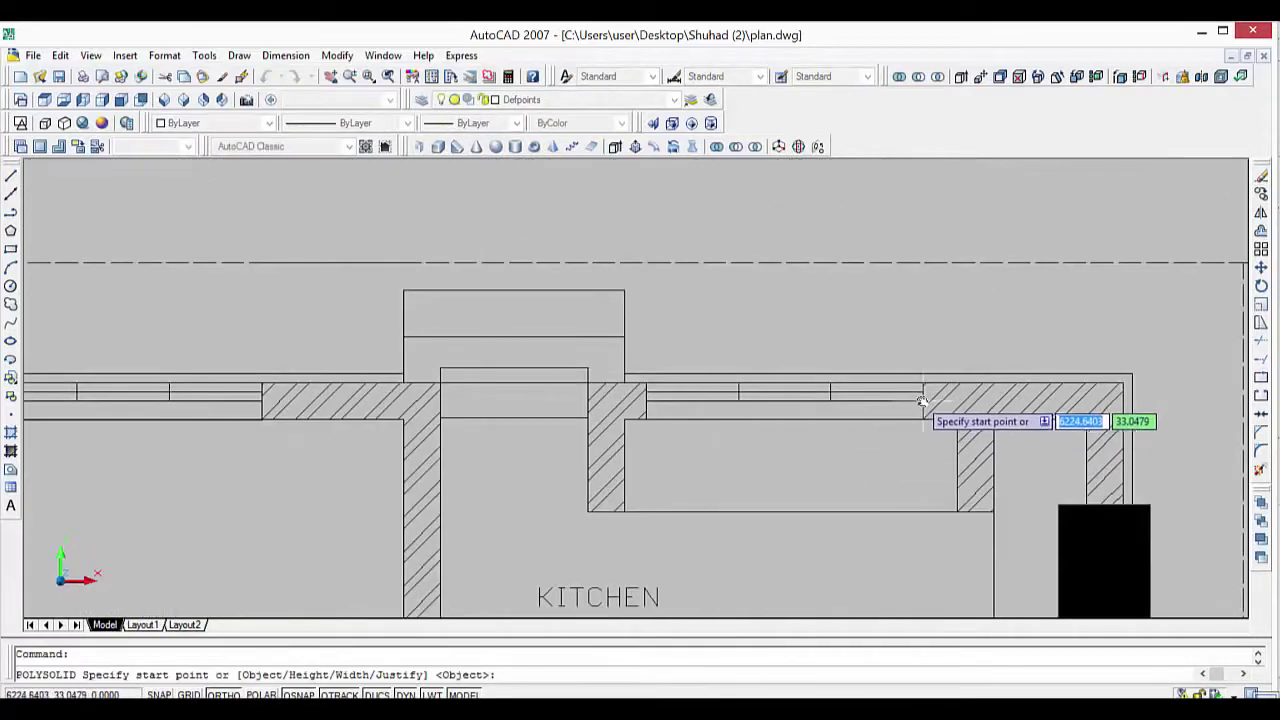
{"action": "left_click", "coordinate": [922, 400]}
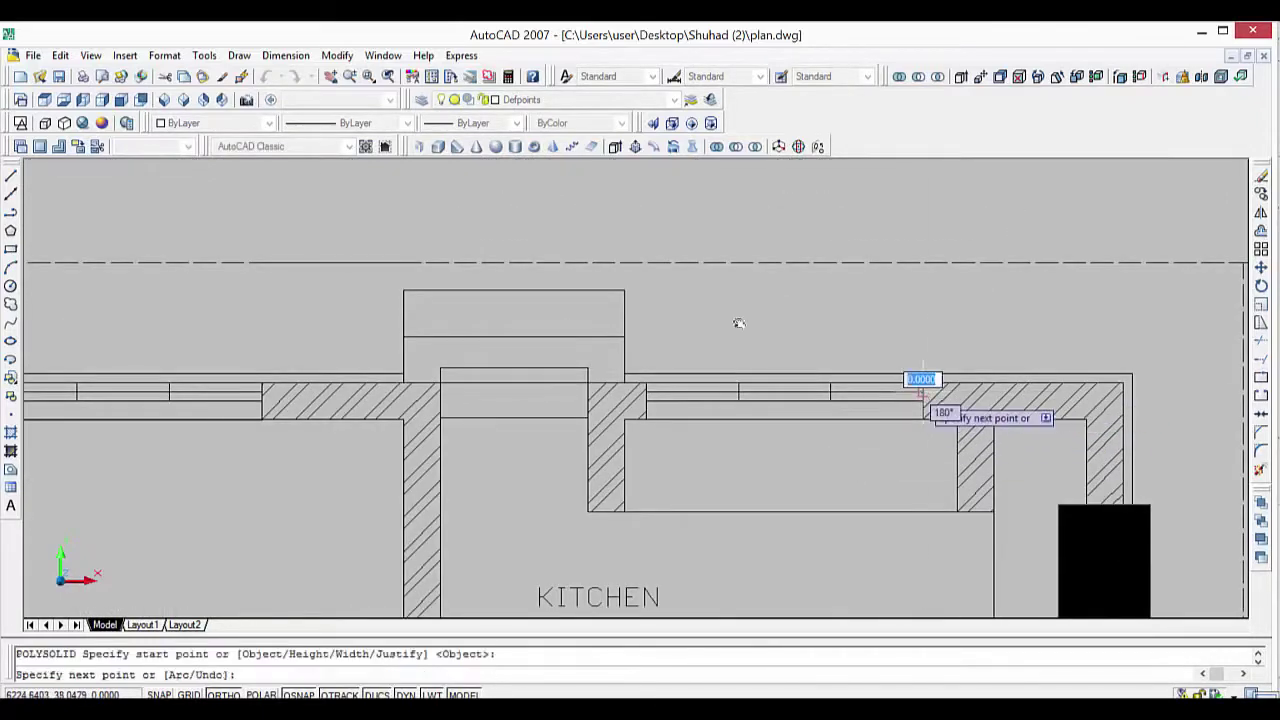
{"action": "left_click", "coordinate": [646, 392]}
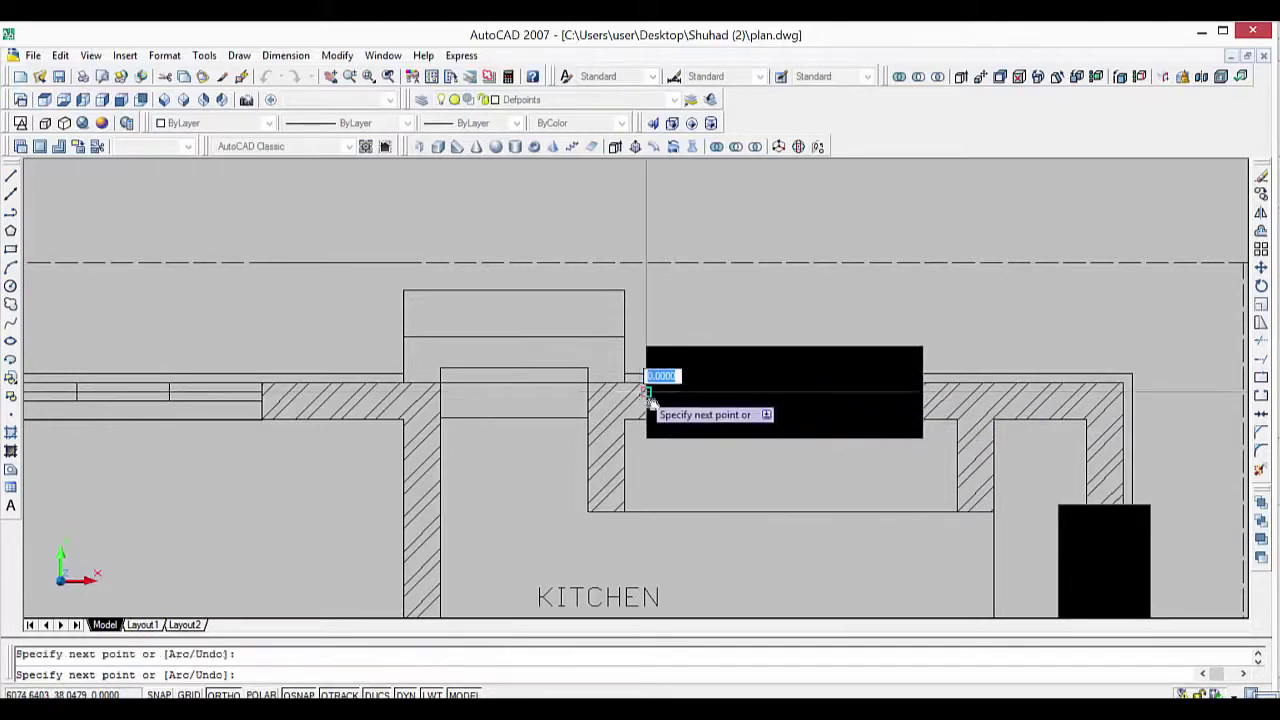
{"action": "key", "text": "Return"}
Draw a polysolid block across the living room window.
{"action": "scroll", "coordinate": [711, 514], "scroll_direction": "down", "scroll_amount": 4}
{"action": "middle_click_drag", "start_coordinate": [569, 416], "coordinate": [587, 418]}
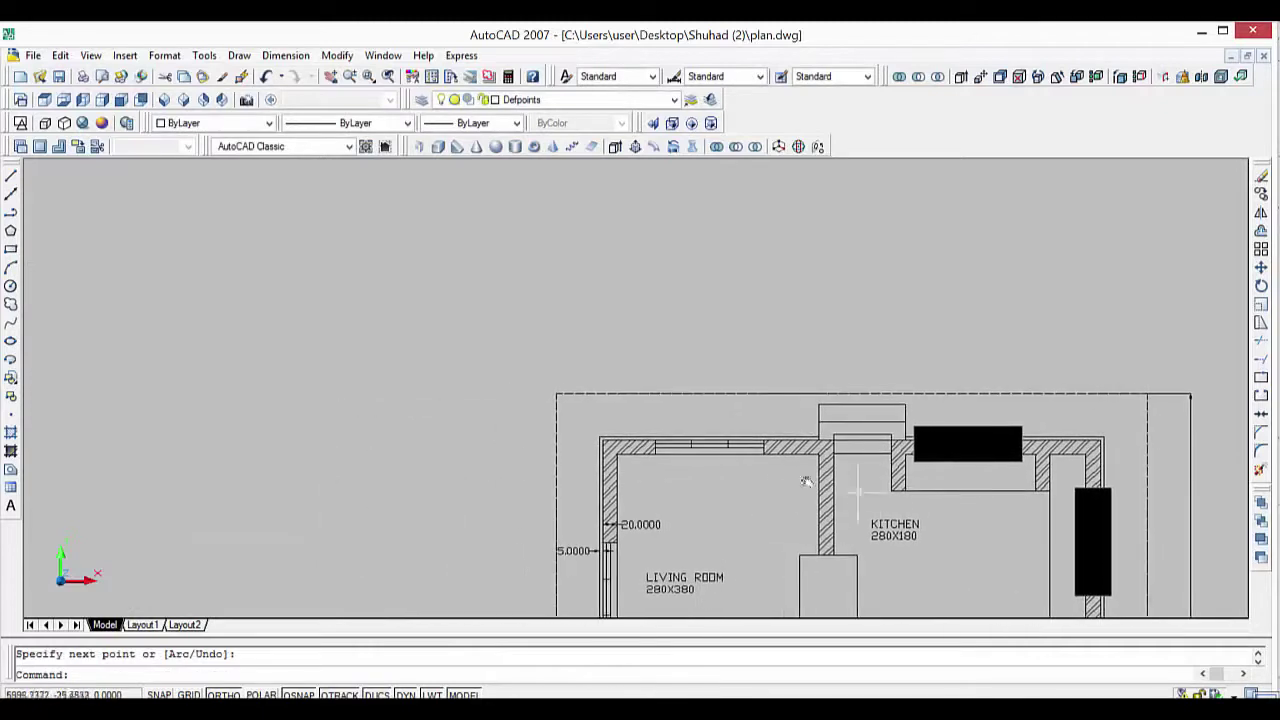
{"action": "scroll", "coordinate": [766, 460], "scroll_direction": "up", "scroll_amount": 3}
{"action": "key", "text": "Return"}
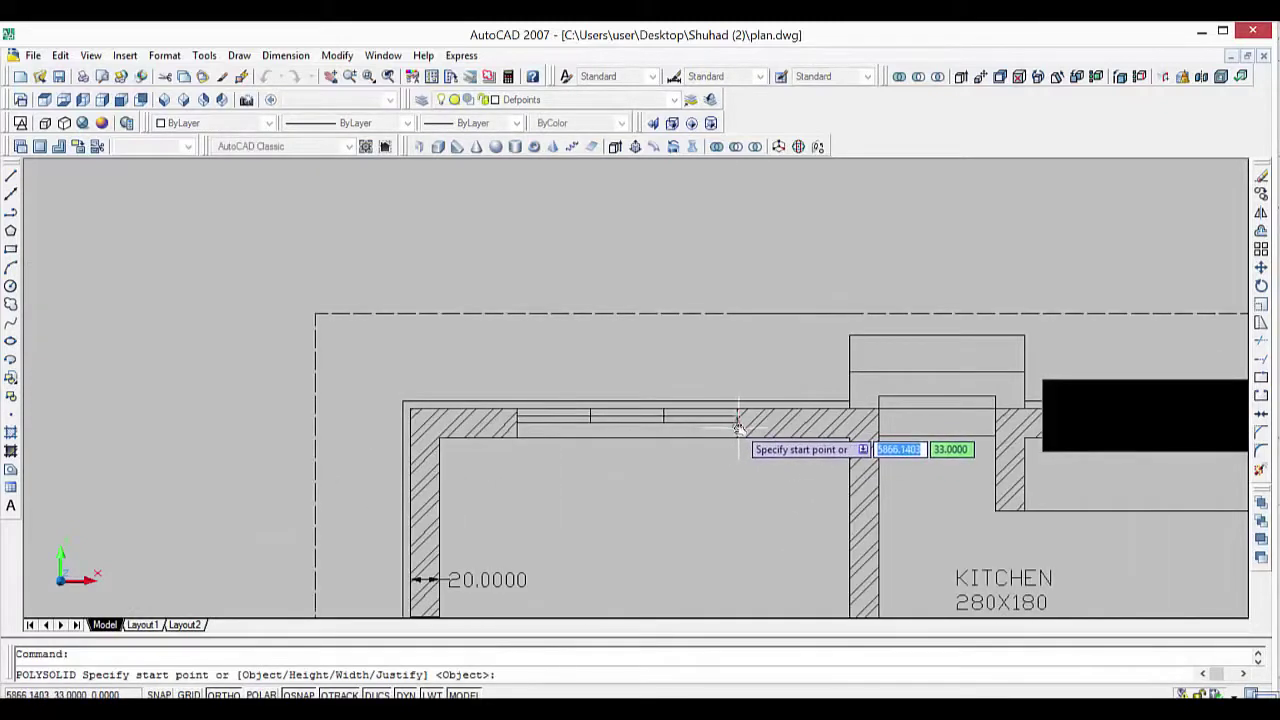
{"action": "left_click", "coordinate": [738, 427]}
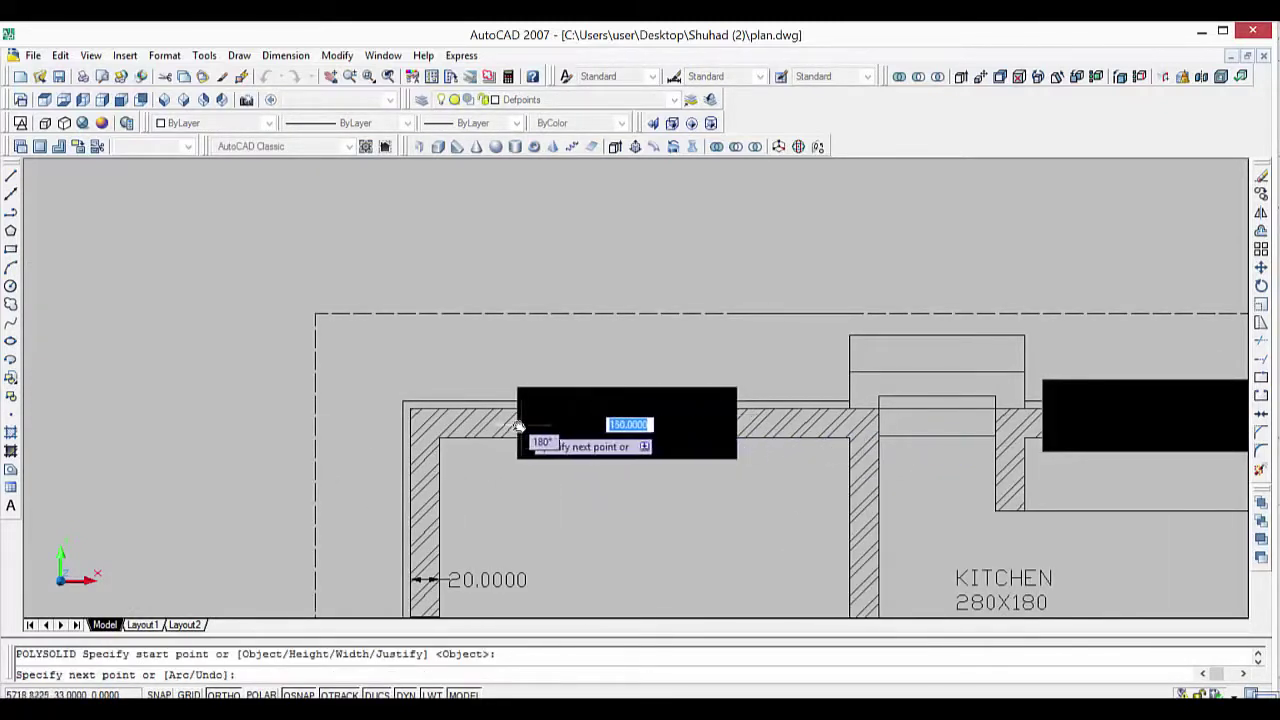
{"action": "left_click", "coordinate": [517, 427]}
{"action": "key", "text": "Return"}
Add a 150-long polysolid block over the left window.
{"action": "scroll", "coordinate": [580, 490], "scroll_direction": "down", "scroll_amount": 5}
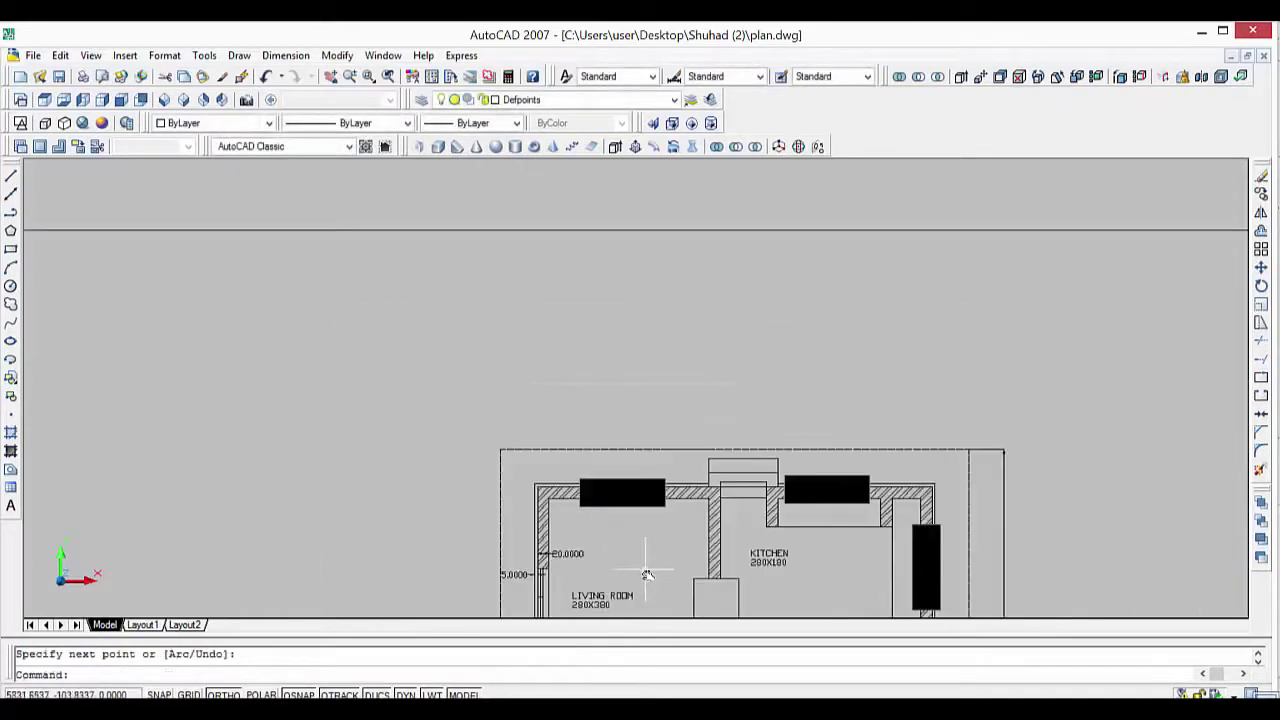
{"action": "middle_click_drag", "start_coordinate": [666, 494], "coordinate": [720, 420]}
{"action": "scroll", "coordinate": [638, 416], "scroll_direction": "up", "scroll_amount": 2}
{"action": "scroll", "coordinate": [640, 410], "scroll_direction": "up", "scroll_amount": 1}
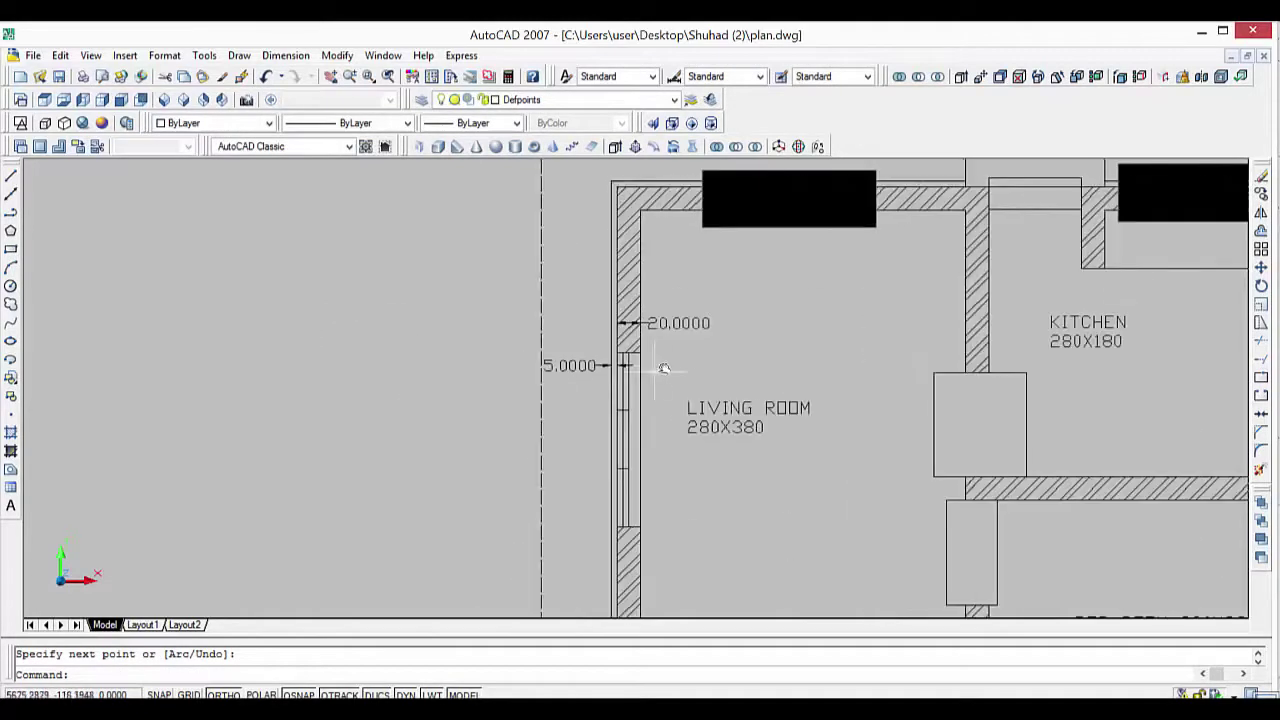
{"action": "scroll", "coordinate": [821, 542], "scroll_direction": "up", "scroll_amount": 1}
{"action": "key", "text": "Return"}
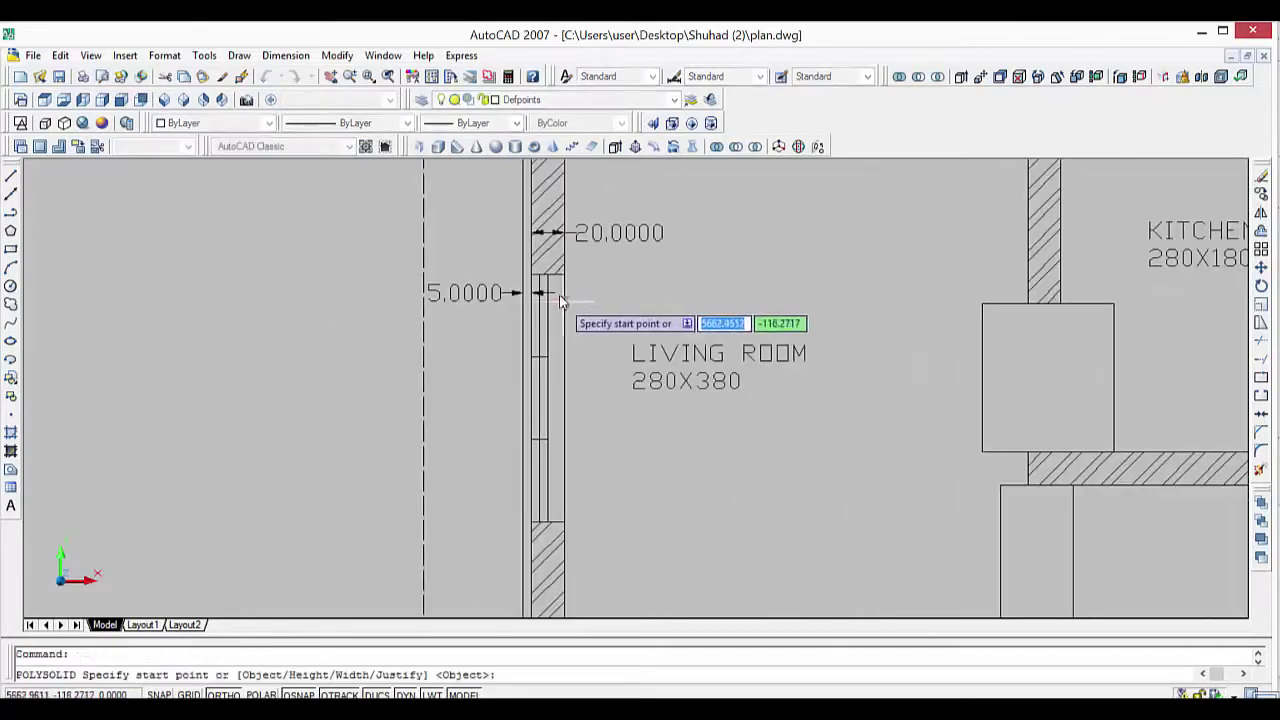
{"action": "left_click", "coordinate": [548, 276]}
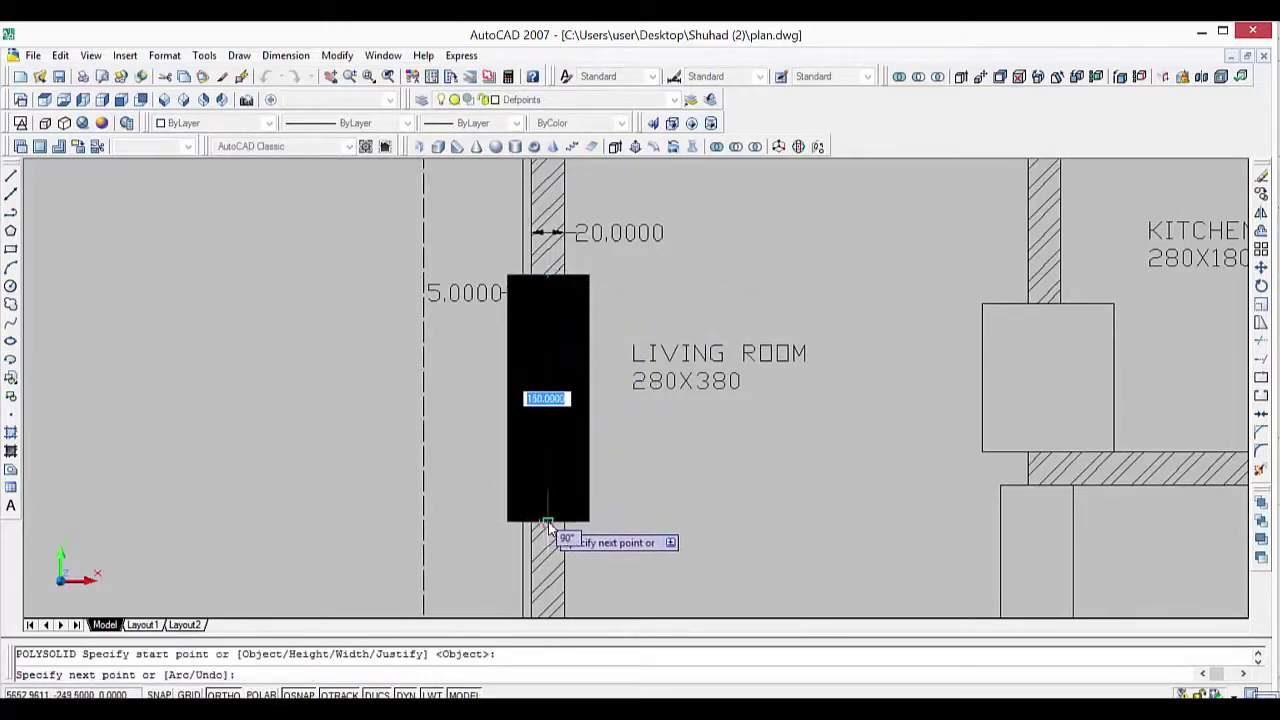
{"action": "key", "text": "Return"}
{"action": "key", "text": "Return"}
Fill the sitout's front window opening with a polysolid block.
{"action": "scroll", "coordinate": [717, 544], "scroll_direction": "down", "scroll_amount": 4}
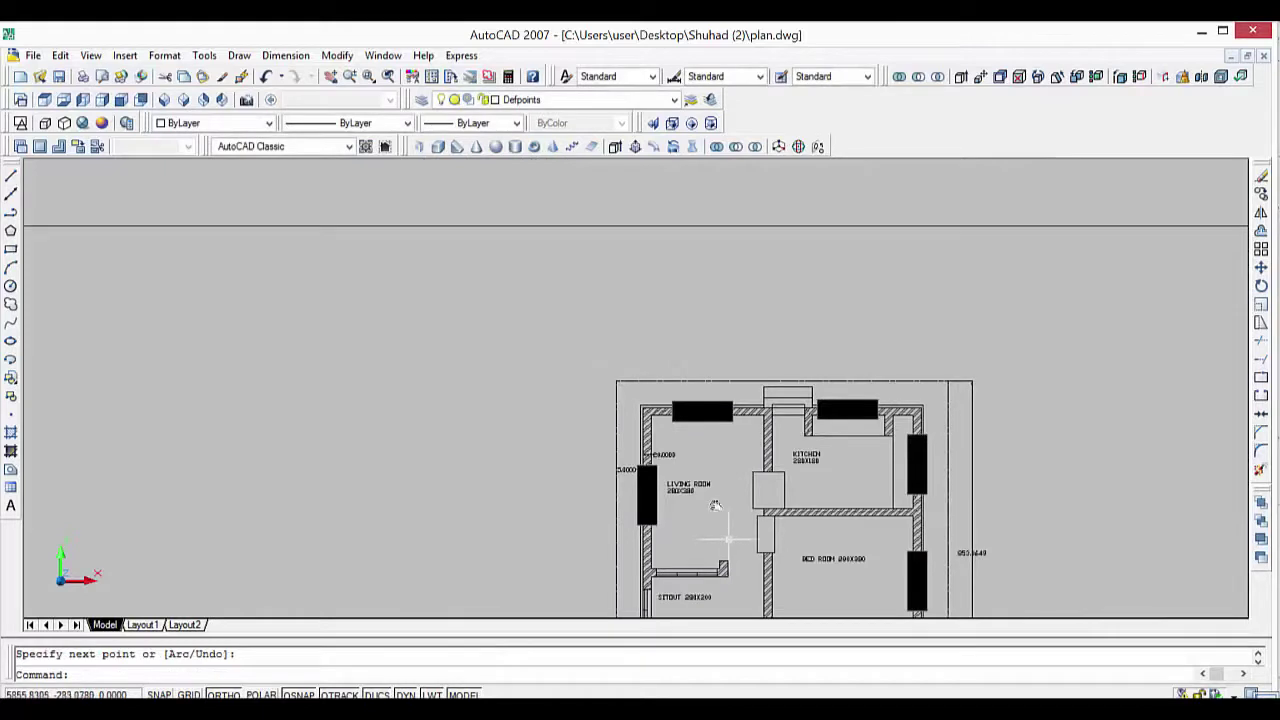
{"action": "middle_click_drag", "start_coordinate": [715, 505], "coordinate": [692, 455]}
{"action": "scroll", "coordinate": [692, 478], "scroll_direction": "up", "scroll_amount": 5}
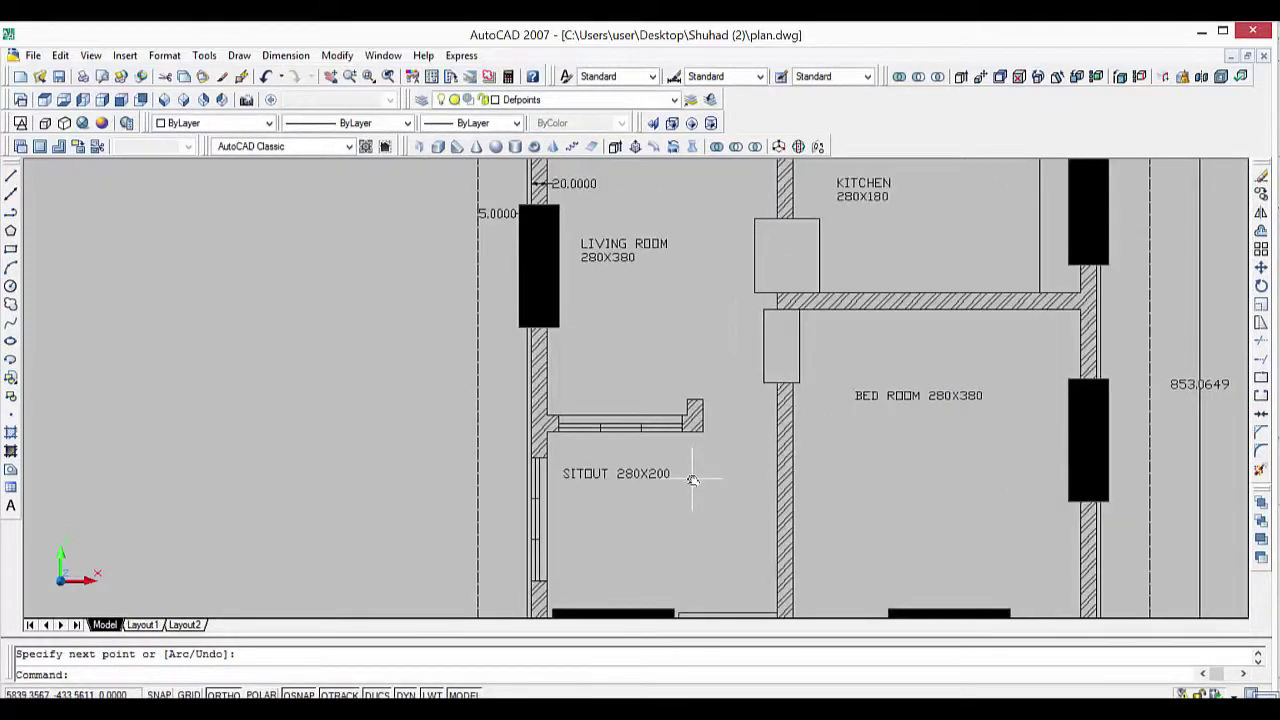
{"action": "scroll", "coordinate": [692, 480], "scroll_direction": "up", "scroll_amount": 2}
{"action": "key", "text": "Return"}
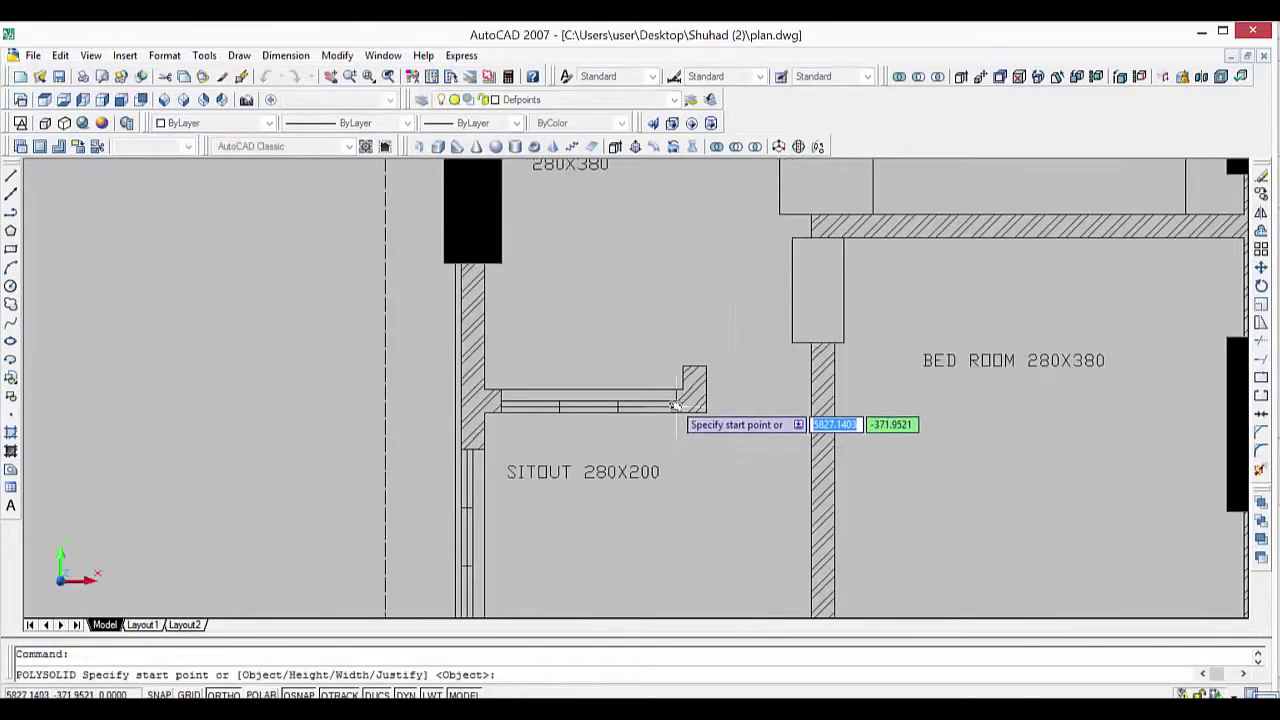
{"action": "left_click", "coordinate": [676, 400]}
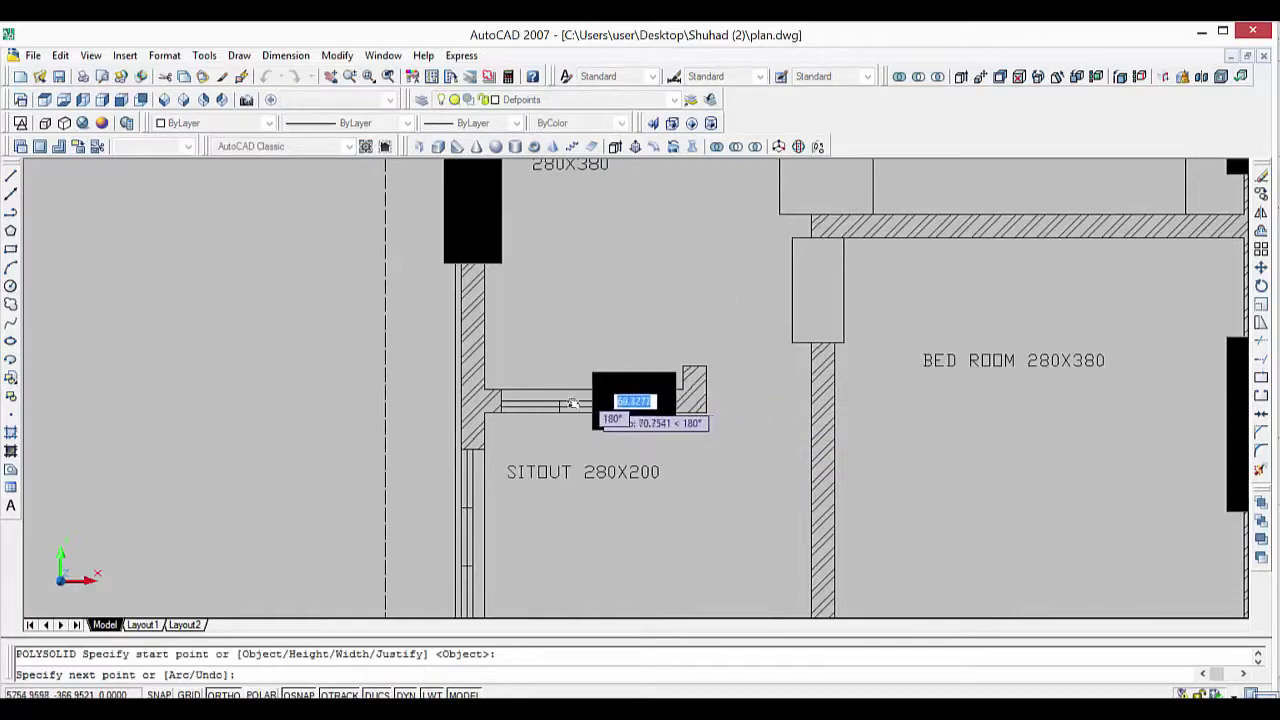
{"action": "left_click", "coordinate": [500, 402]}
{"action": "key", "text": "Return"}
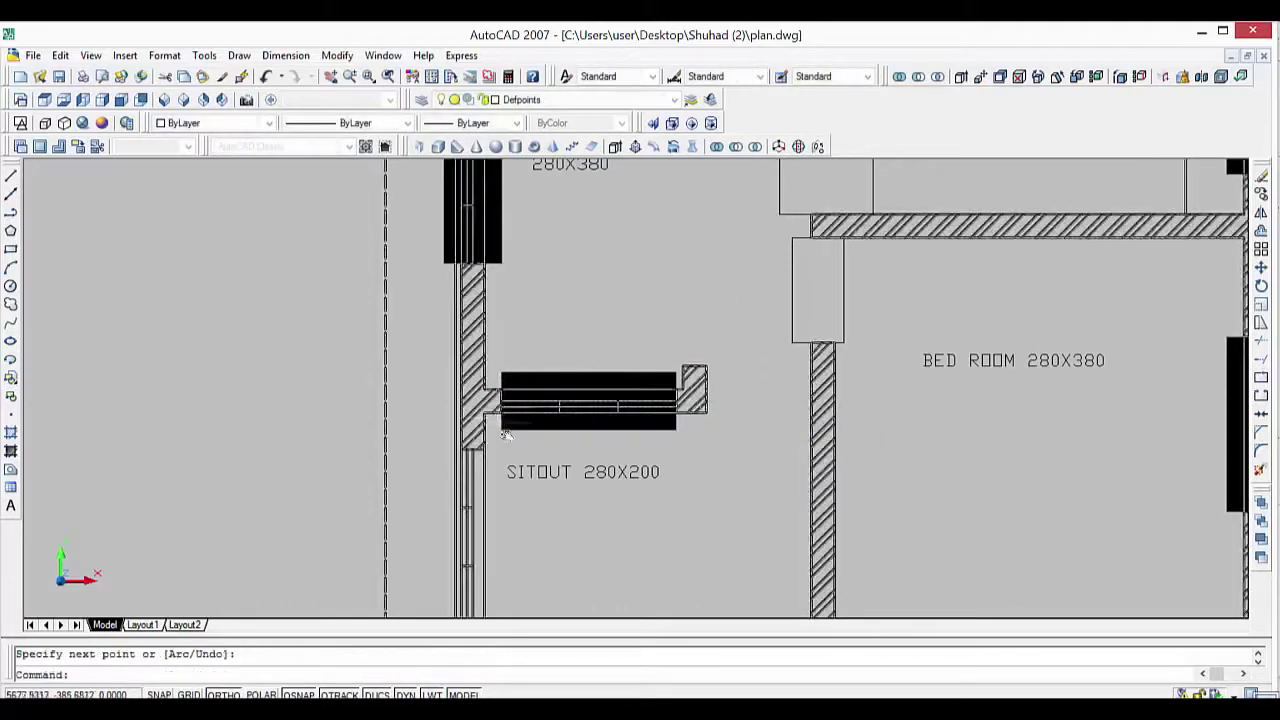
Draw a polysolid block down the sitout's side window, top to bottom.
{"action": "scroll", "coordinate": [516, 488], "scroll_direction": "down", "scroll_amount": 4}
{"action": "scroll", "coordinate": [522, 476], "scroll_direction": "up", "scroll_amount": 1}
{"action": "scroll", "coordinate": [522, 476], "scroll_direction": "up", "scroll_amount": 2}
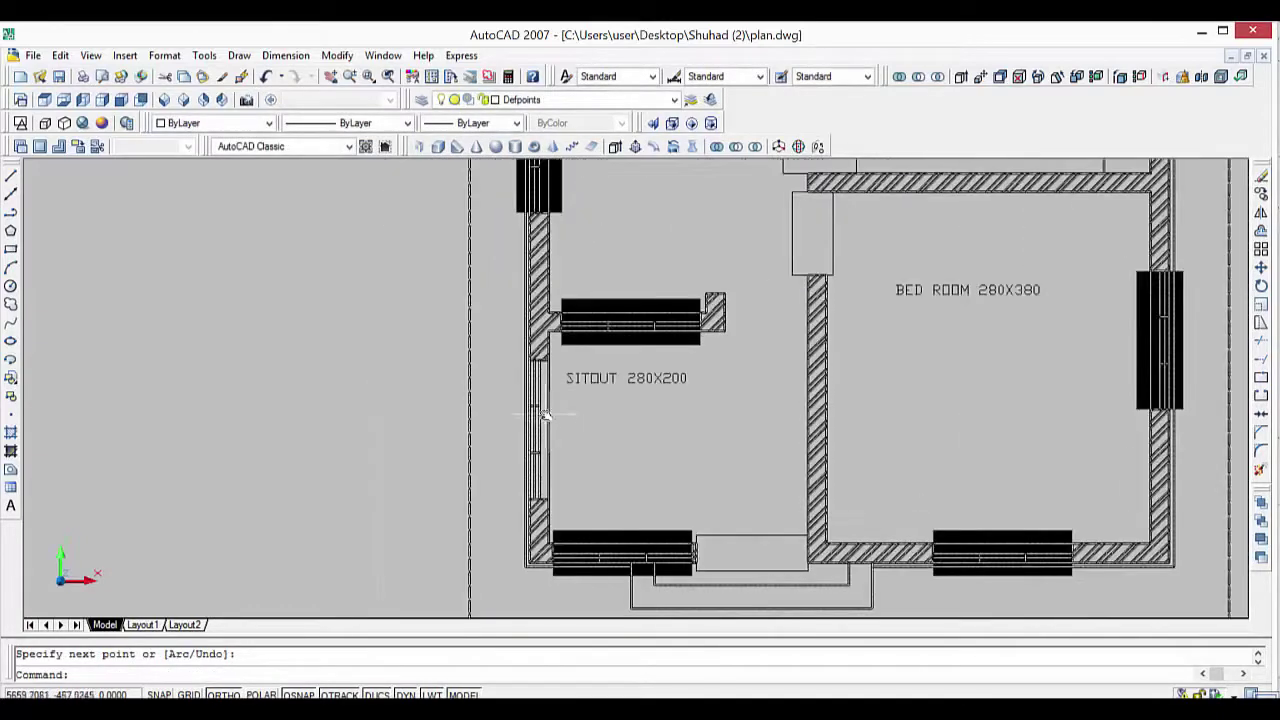
{"action": "scroll", "coordinate": [522, 476], "scroll_direction": "up", "scroll_amount": 2}
{"action": "key", "text": "Return"}
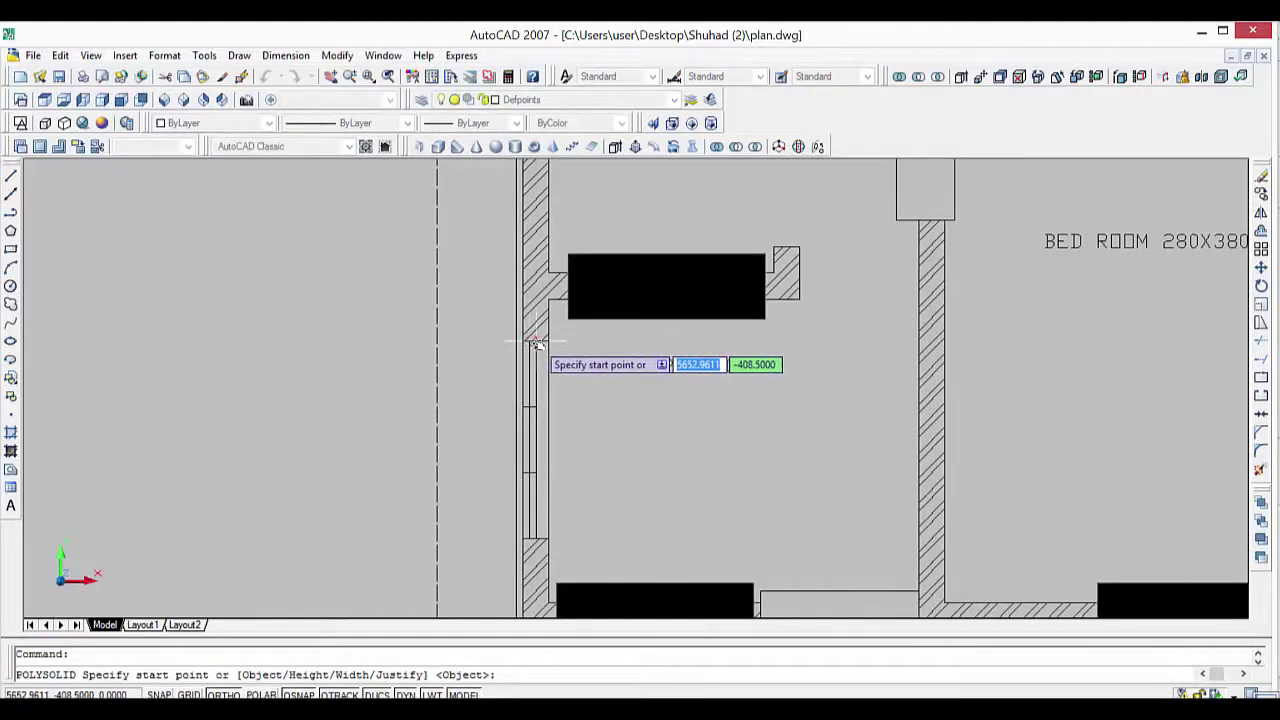
{"action": "left_click", "coordinate": [535, 345]}
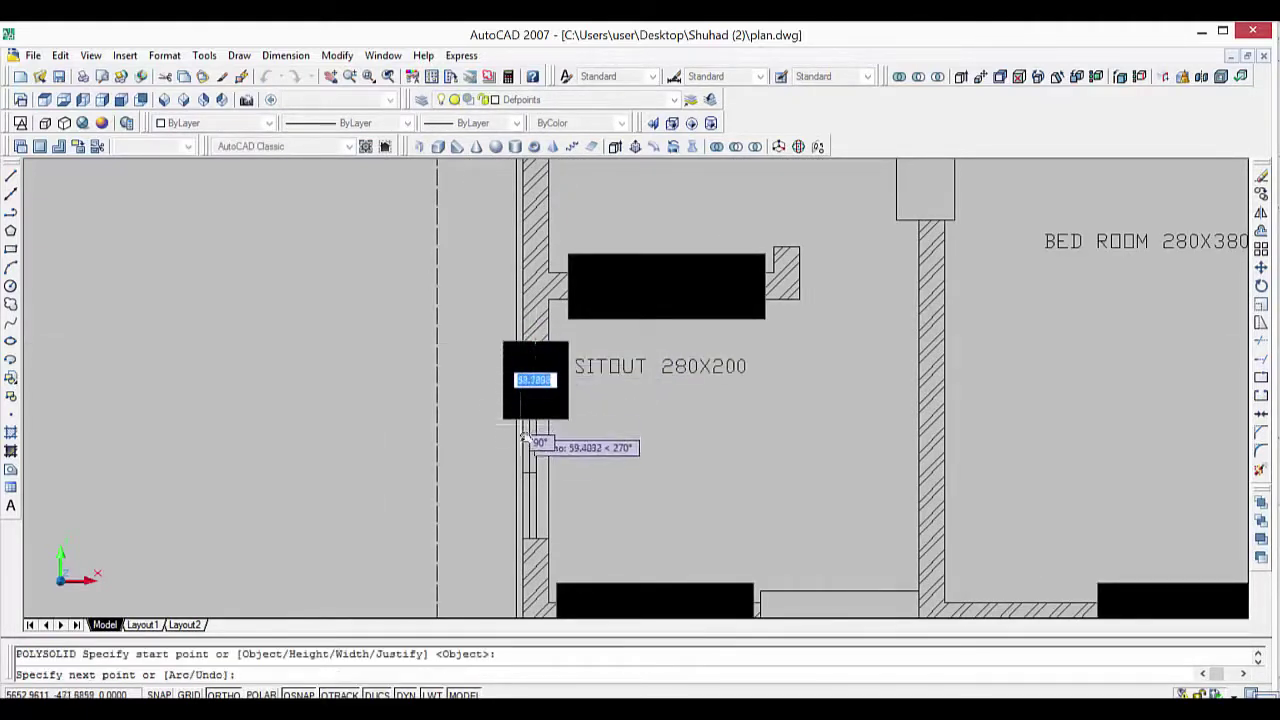
{"action": "left_click", "coordinate": [535, 540]}
{"action": "key", "text": "Return"}
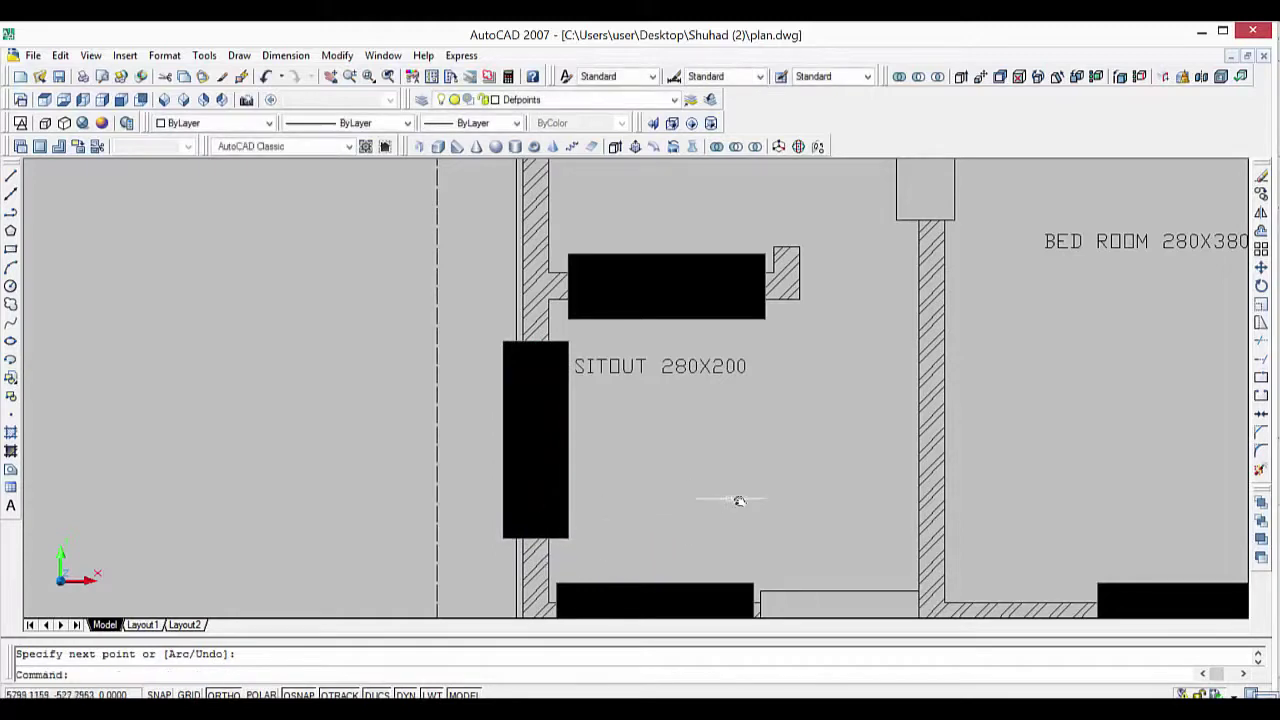
{"action": "scroll", "coordinate": [745, 495], "scroll_direction": "down", "scroll_amount": 4}
{"action": "mouse_move", "coordinate": [755, 489]}
{"action": "middle_mouse_down"}
{"action": "mouse_move", "coordinate": [637, 454]}
{"action": "mouse_move", "coordinate": [651, 521]}
{"action": "middle_mouse_up"}
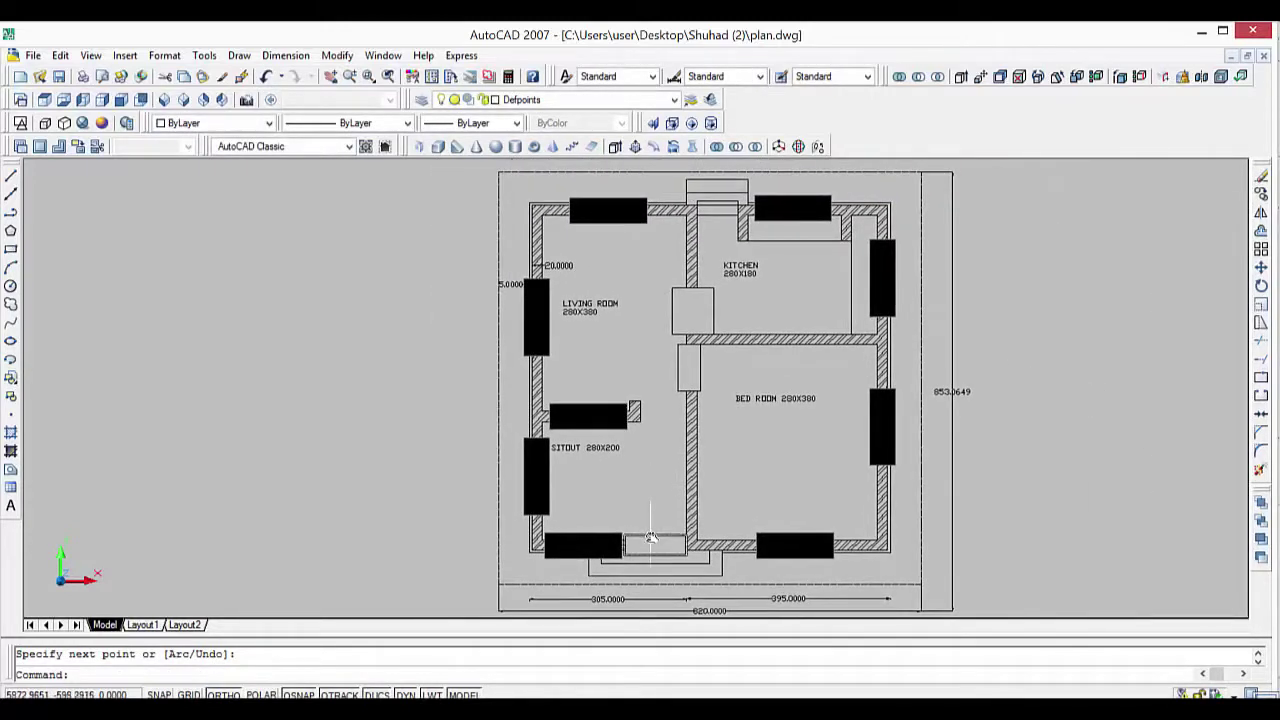
Erase the four door-frame rectangles, switch to the red wall layer, and view SW Isometric.
{"action": "left_click", "coordinate": [651, 538]}
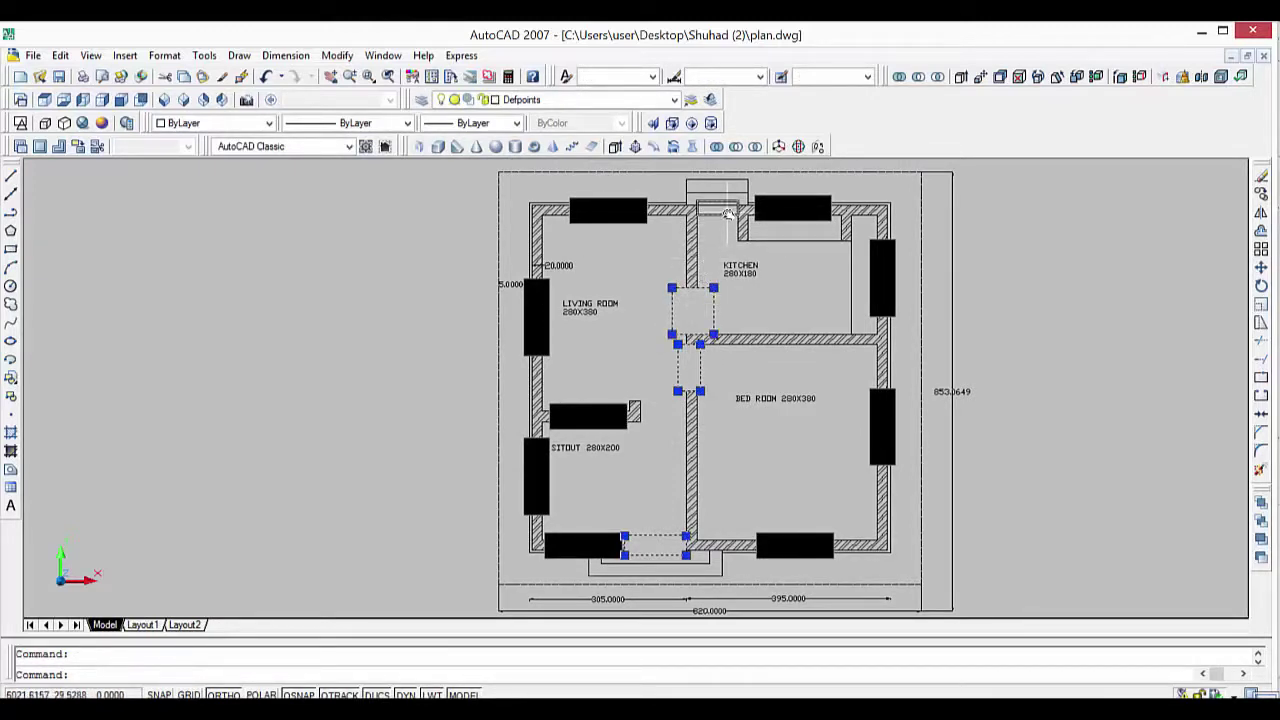
{"action": "key", "text": "Delete"}
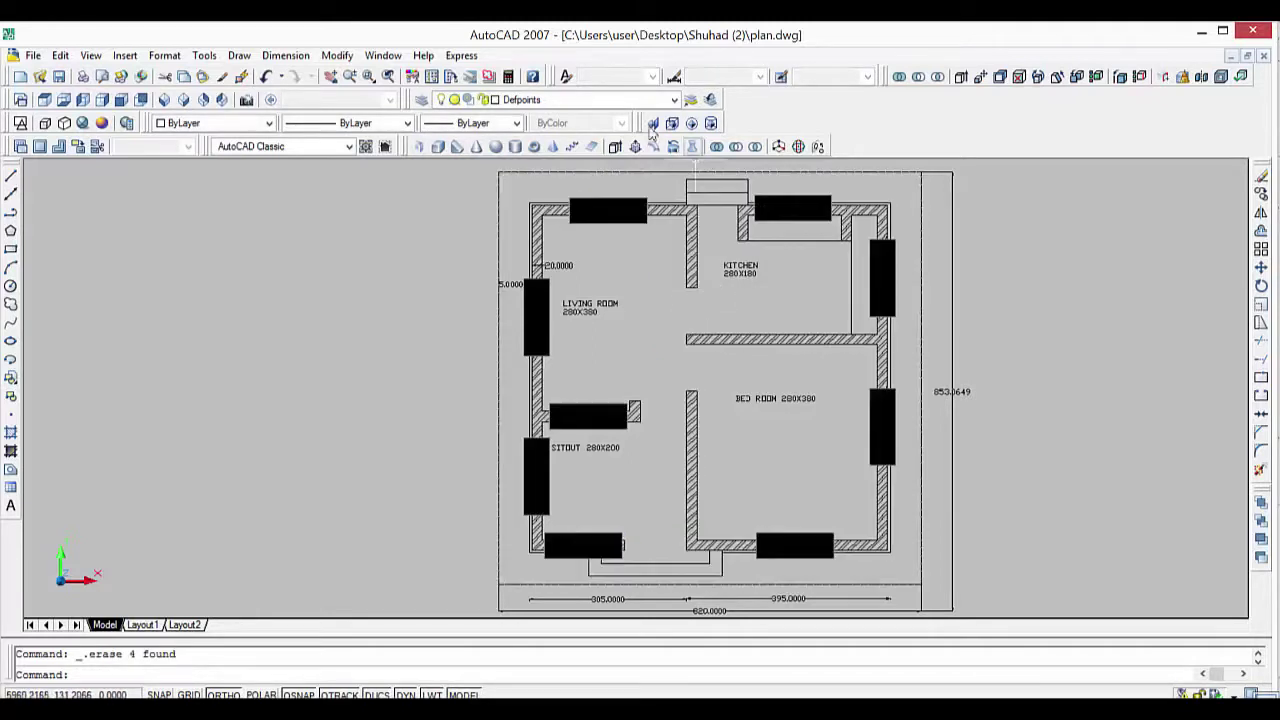
{"action": "left_click", "coordinate": [566, 104]}
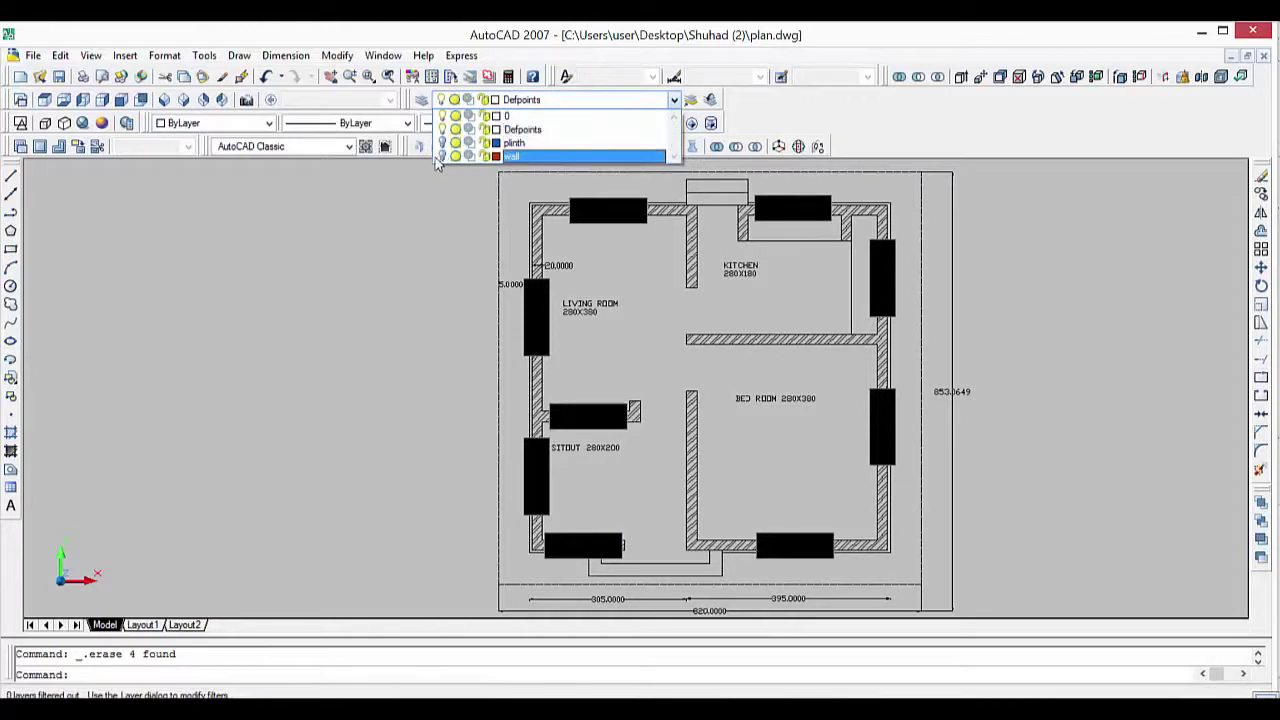
{"action": "left_click", "coordinate": [425, 220]}
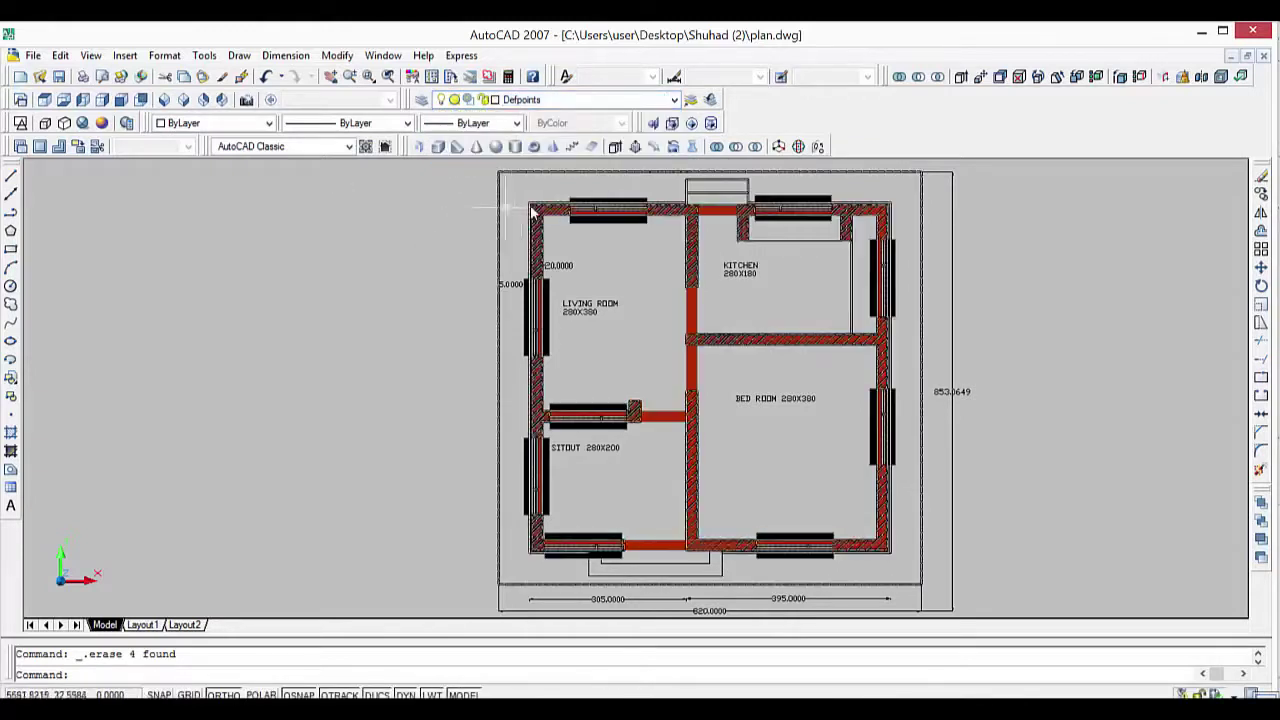
{"action": "left_click", "coordinate": [166, 101]}
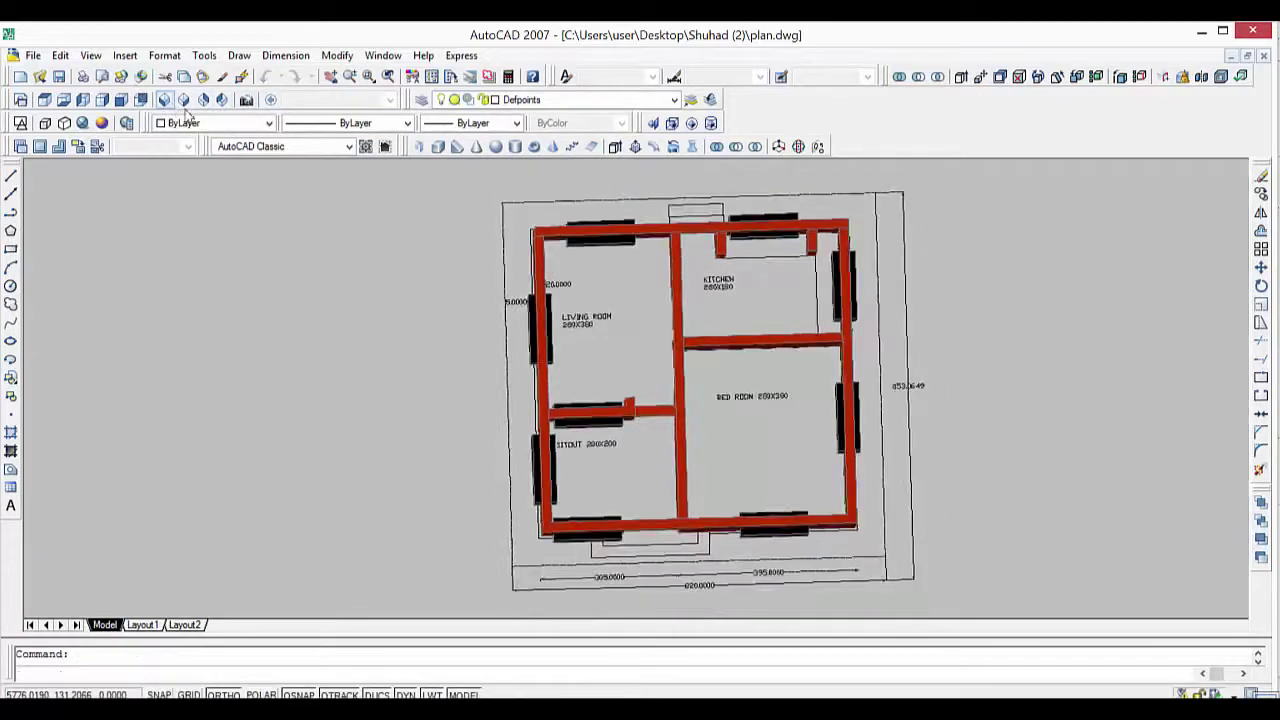
{"action": "scroll", "coordinate": [985, 317], "scroll_direction": "up", "scroll_amount": 3}
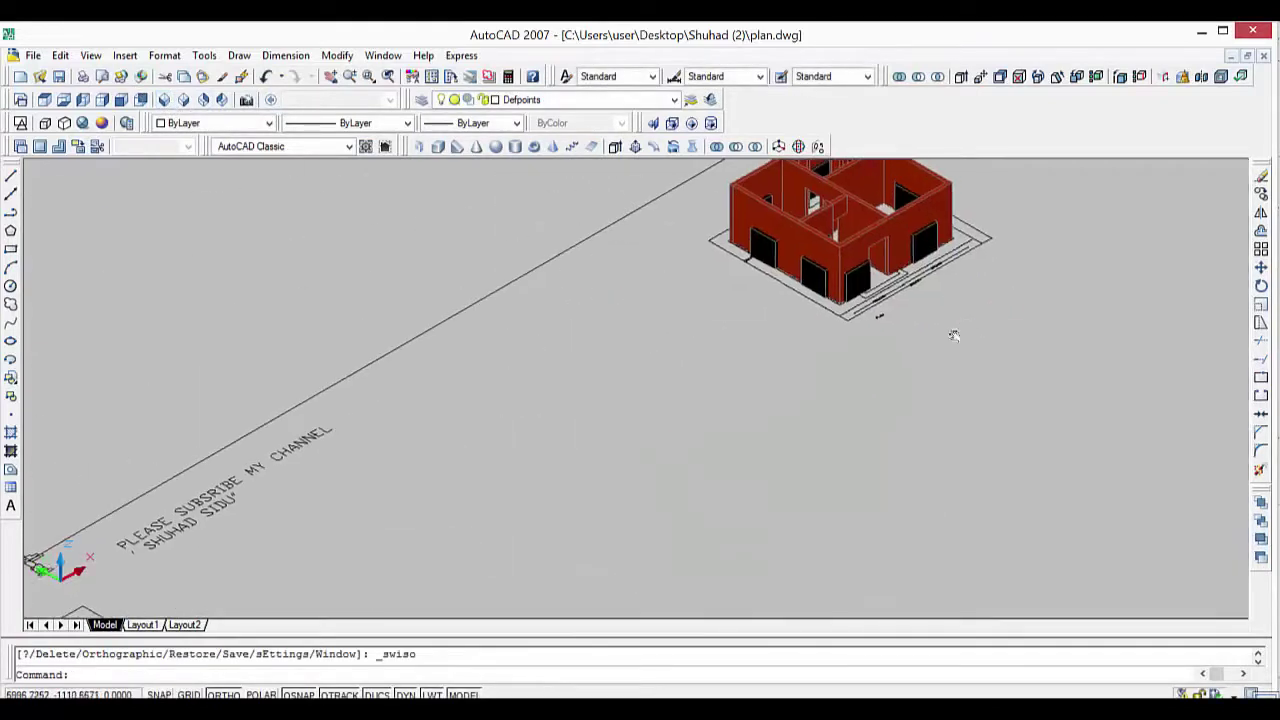
Move the two front-wall window blocks upward by 60 units.
{"action": "mouse_move", "coordinate": [951, 334]}
{"action": "middle_mouse_down"}
{"action": "mouse_move", "coordinate": [780, 434]}
{"action": "mouse_move", "coordinate": [697, 430]}
{"action": "middle_mouse_up"}
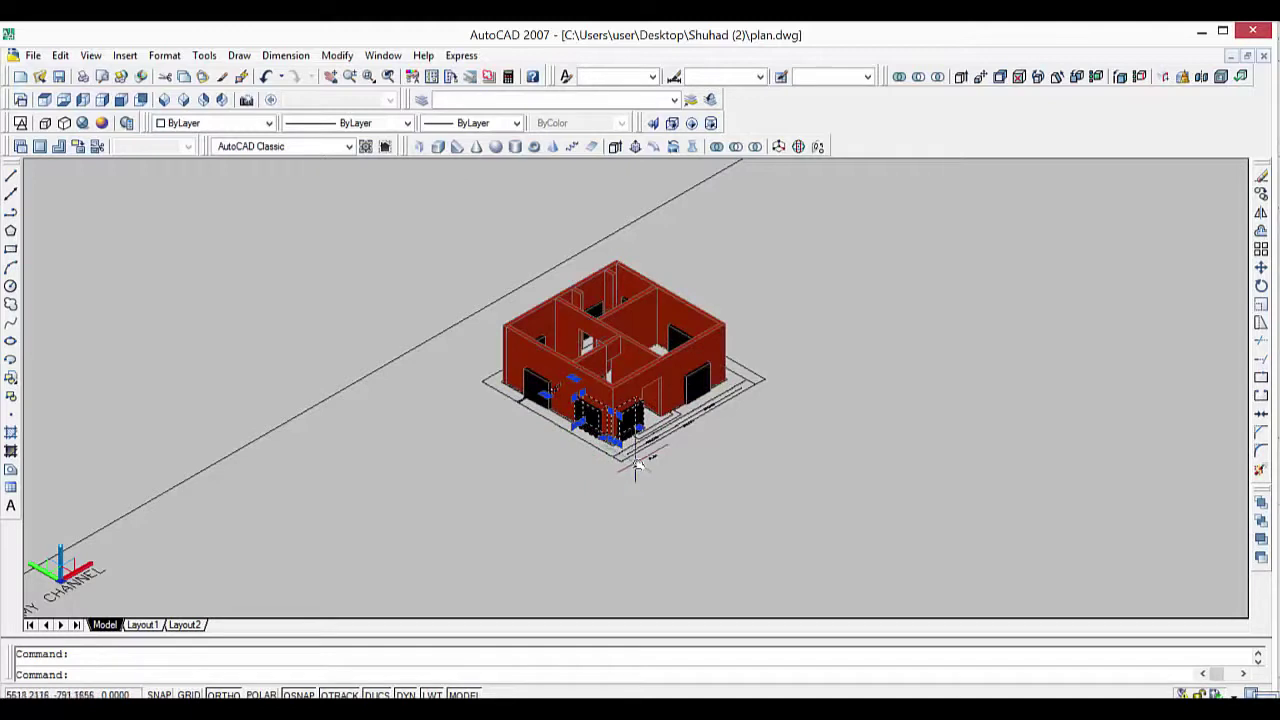
{"action": "key", "text": "Escape"}
{"action": "left_click", "coordinate": [630, 430]}
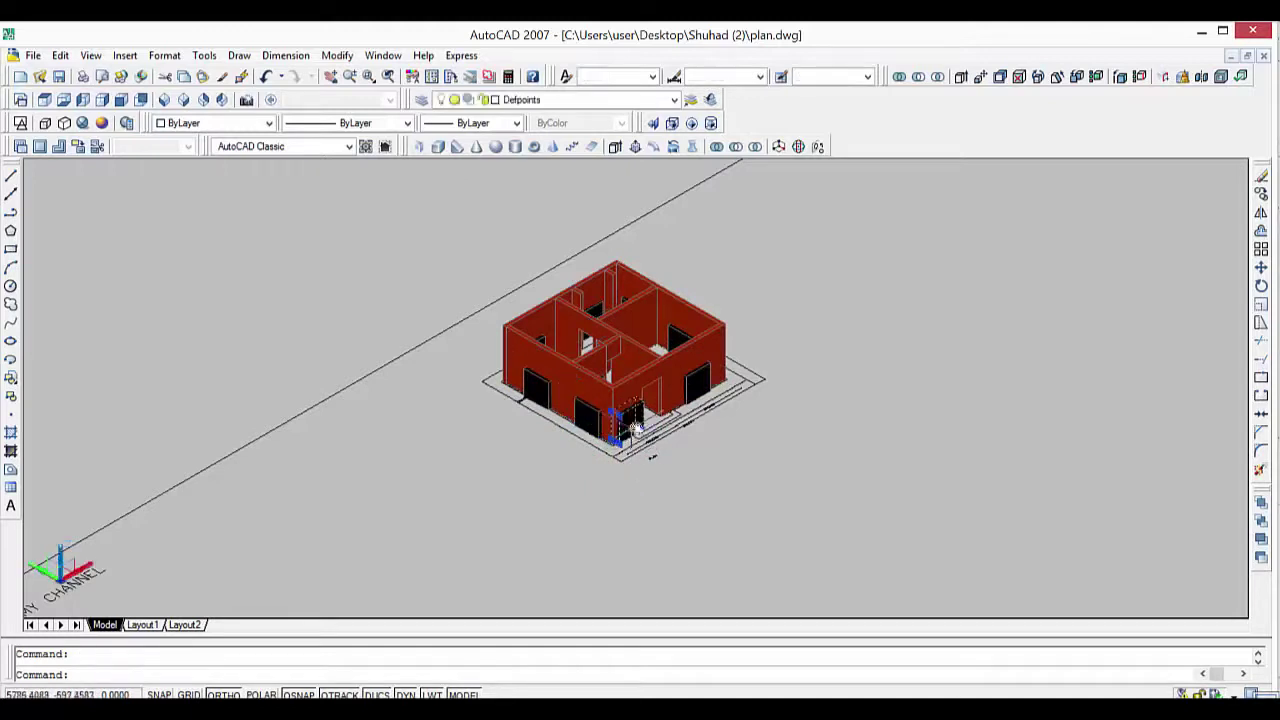
{"action": "left_click", "coordinate": [692, 382]}
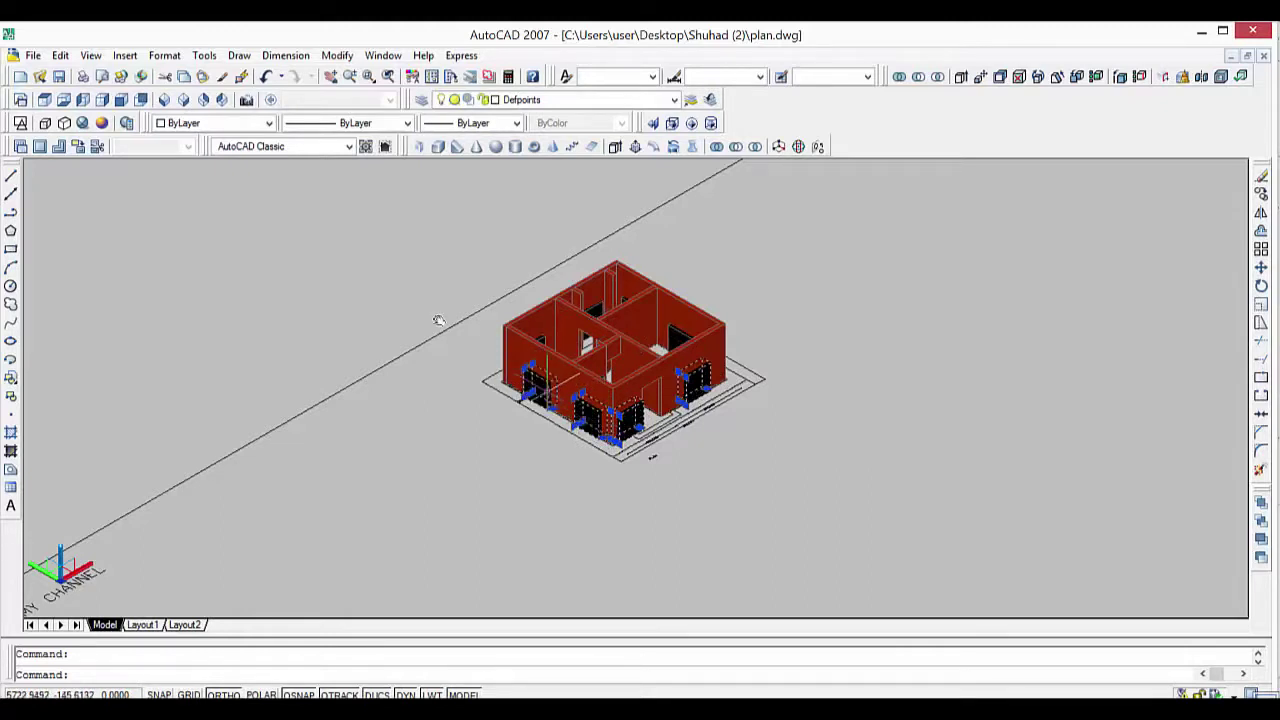
{"action": "left_click", "coordinate": [61, 563]}
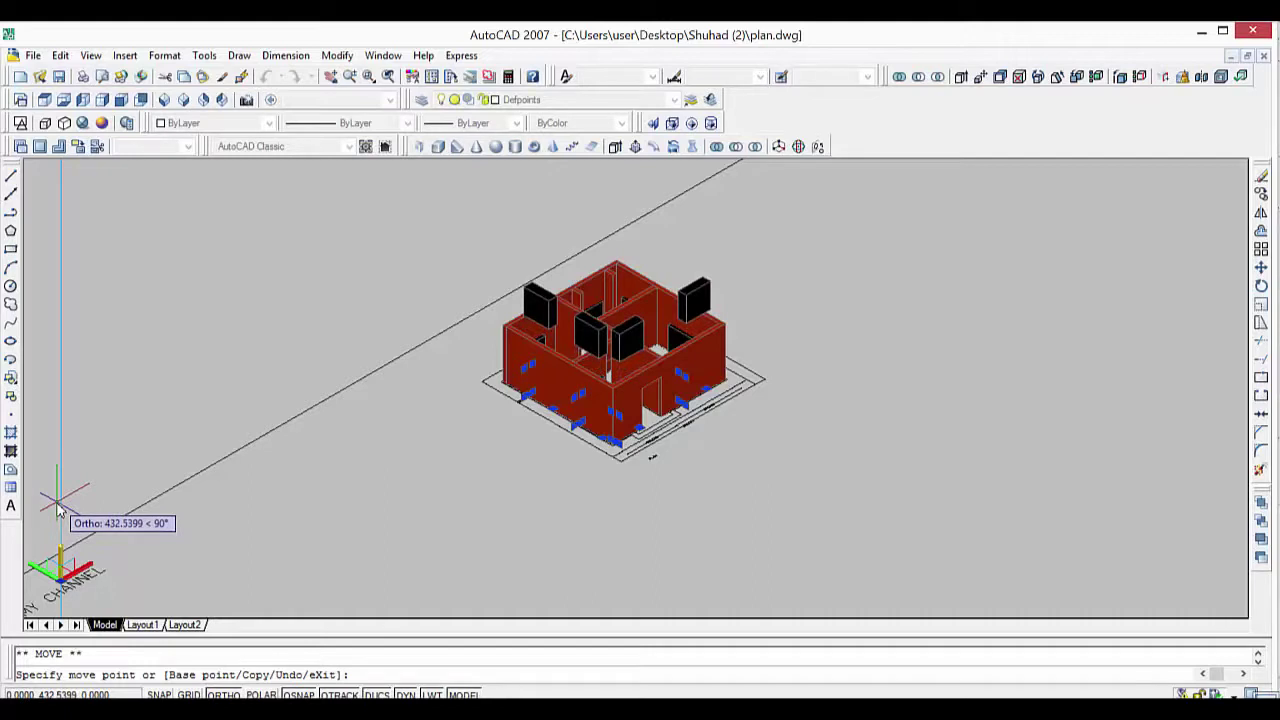
{"action": "type", "text": "60"}
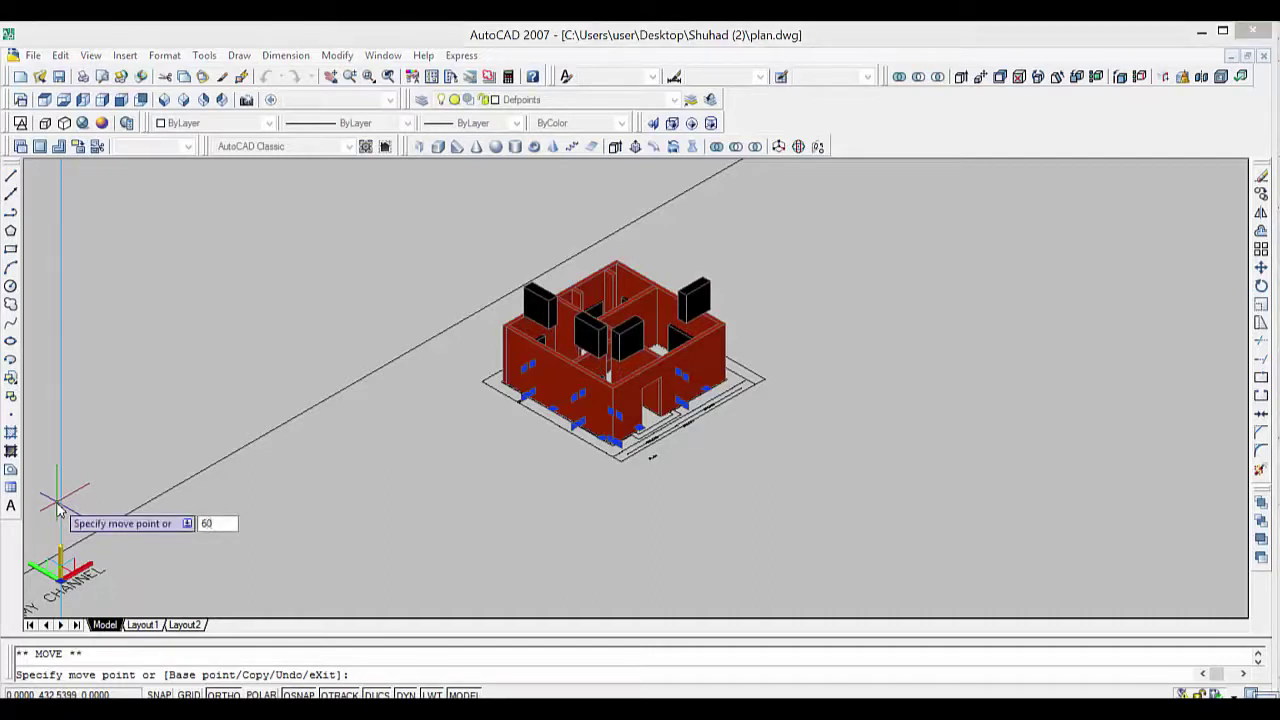
{"action": "key", "text": "Return"}
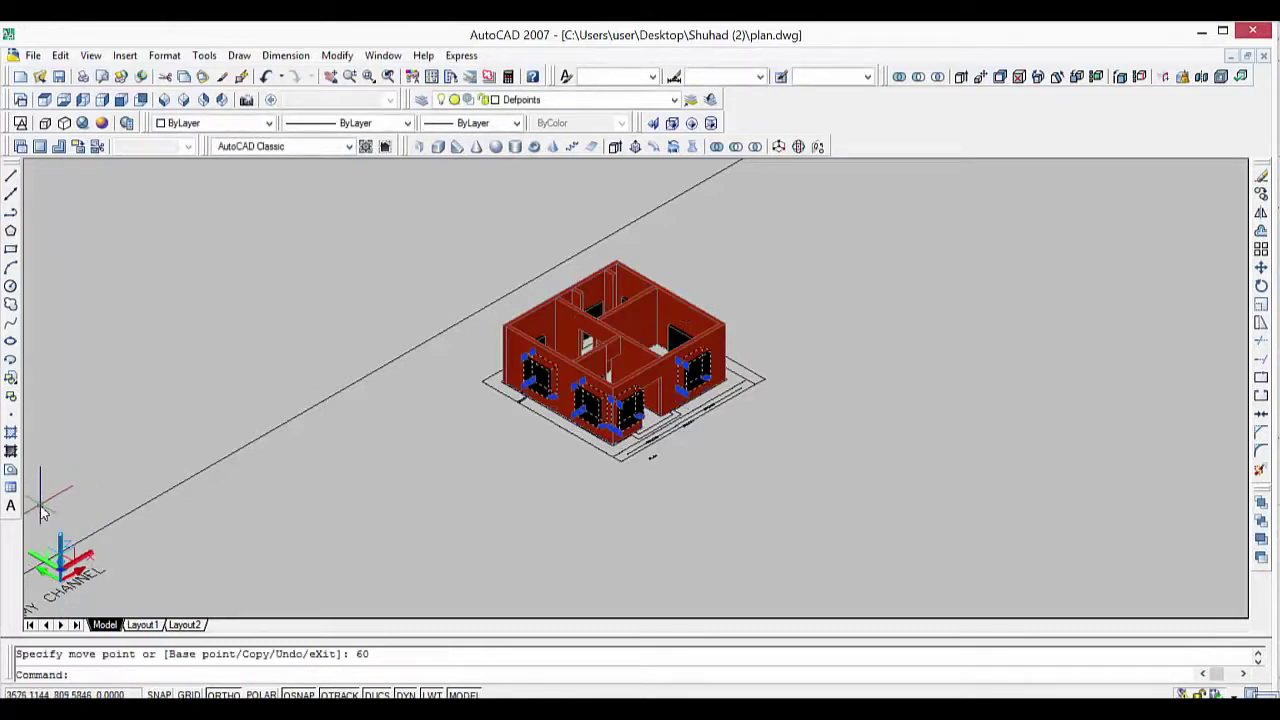
Orbit to a new angle and raise another pair of front-wall blocks 60 units.
{"action": "type", "text": "-v"}
{"action": "key", "text": "Return"}
{"action": "key", "text": "Escape"}
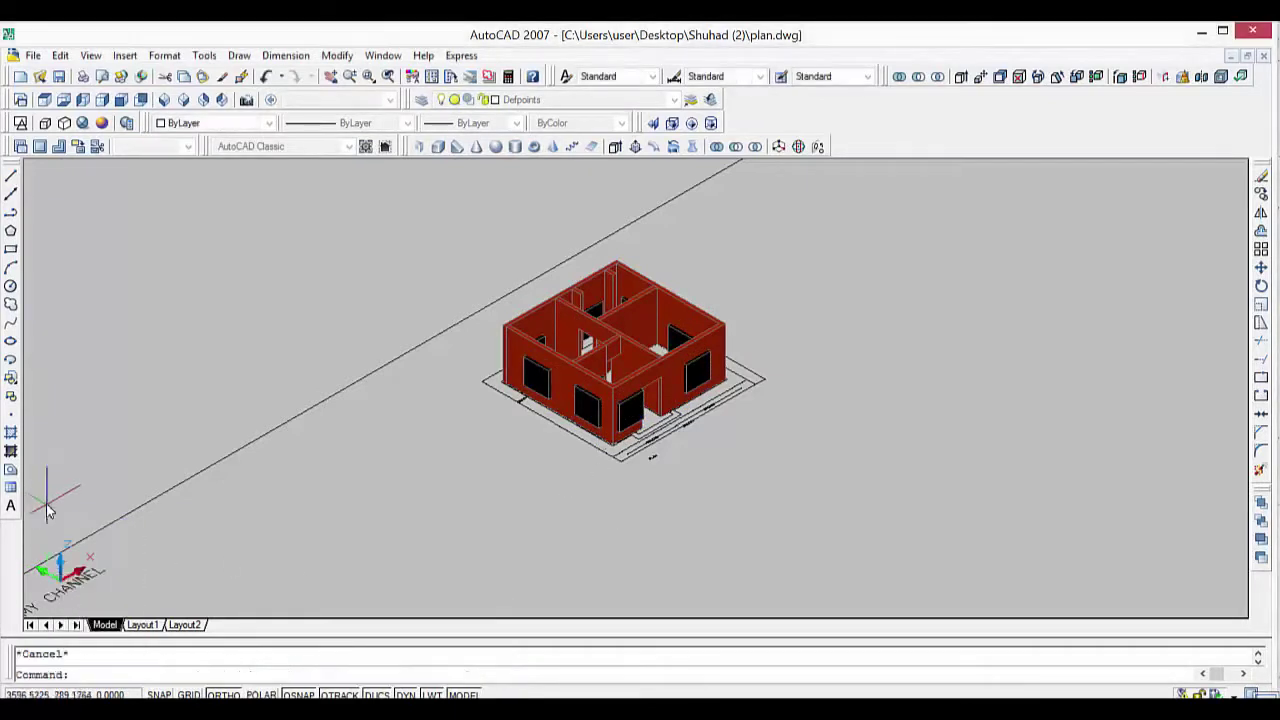
{"action": "scroll", "coordinate": [185, 503], "scroll_direction": "up", "scroll_amount": 2}
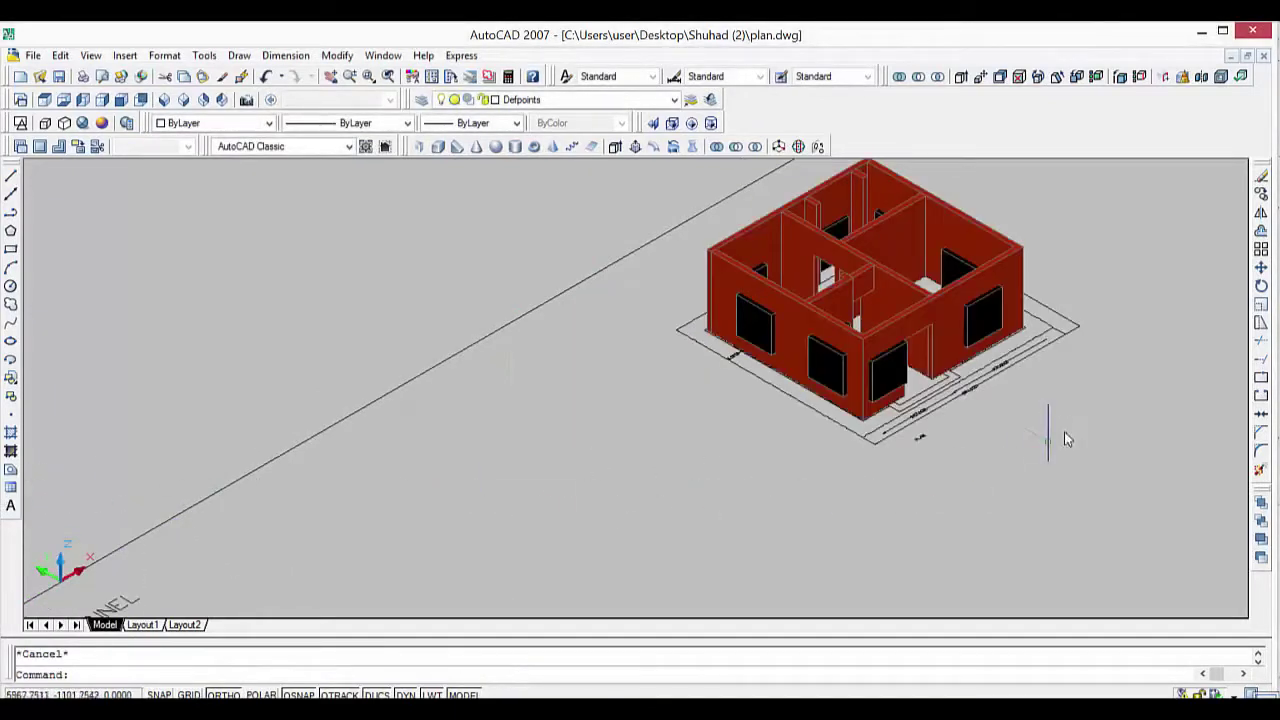
{"action": "mouse_move", "coordinate": [867, 347]}
{"action": "middle_mouse_down", "text": "shift"}
{"action": "mouse_move", "coordinate": [823, 408]}
{"action": "mouse_move", "coordinate": [643, 306]}
{"action": "middle_mouse_up", "text": "shift"}
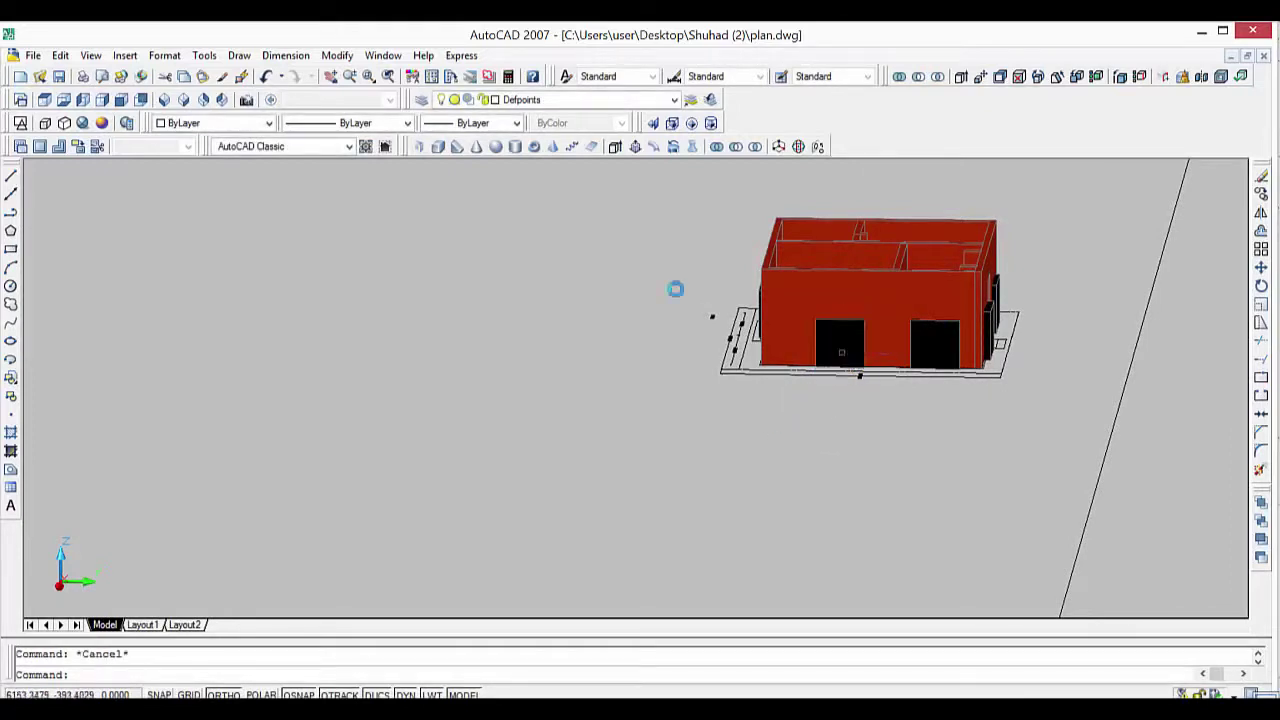
{"action": "left_click", "coordinate": [840, 340]}
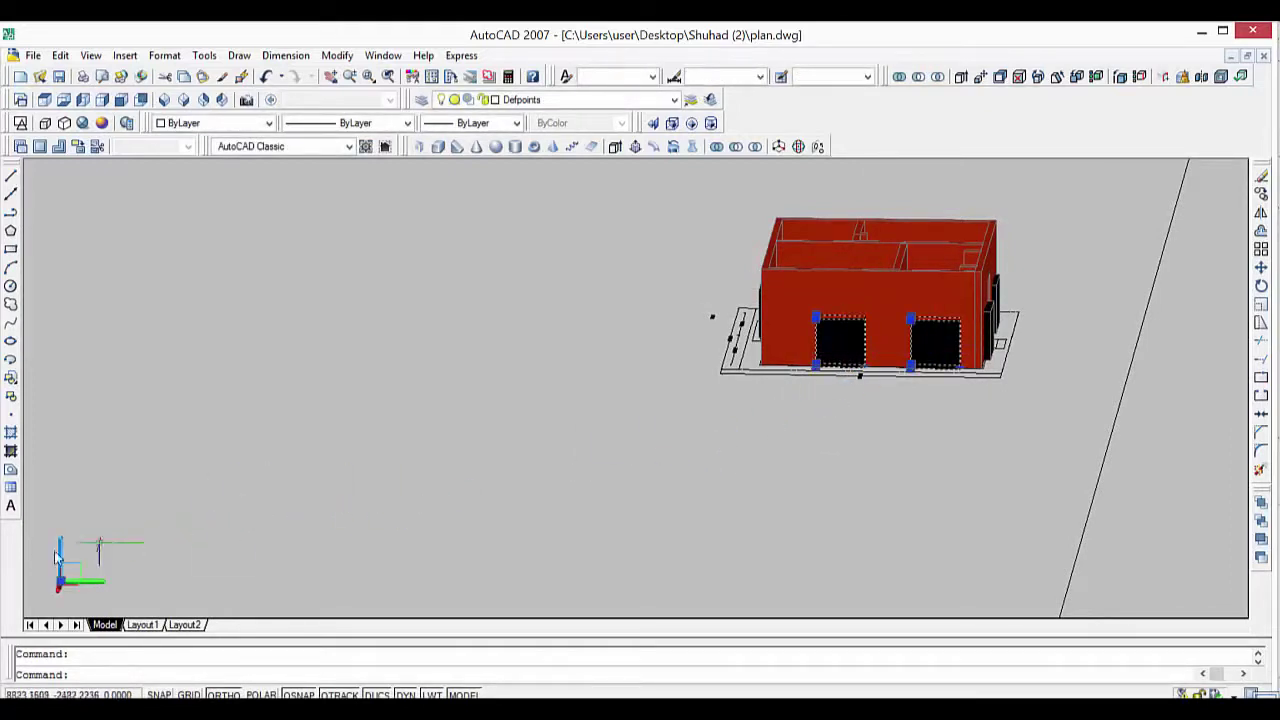
{"action": "left_click", "coordinate": [815, 318]}
{"action": "key", "text": "space"}
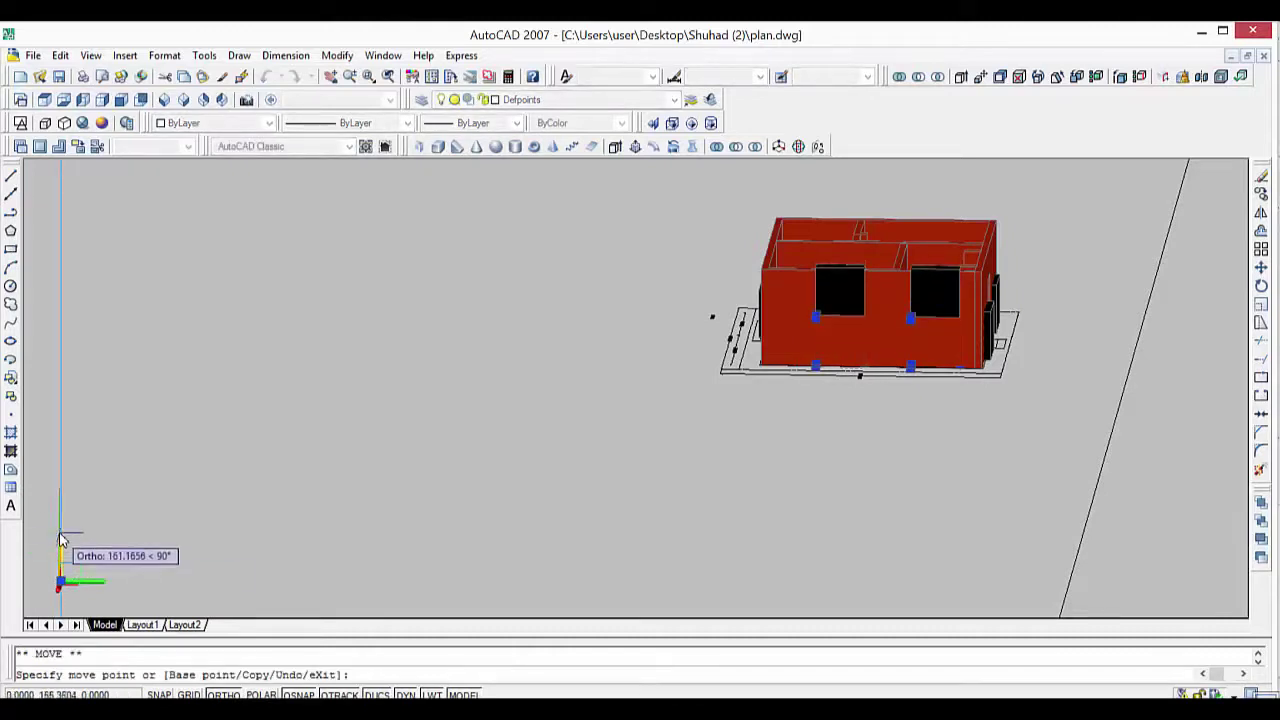
{"action": "type", "text": "60"}
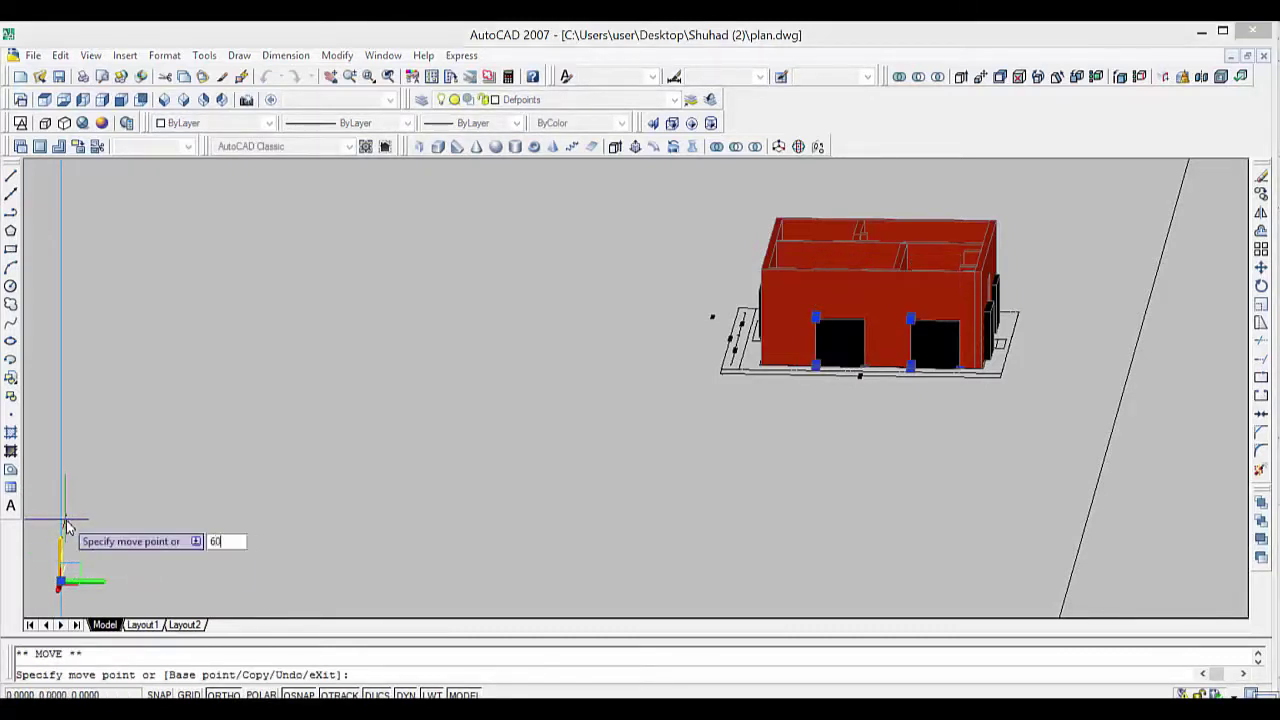
{"action": "key", "text": "Return"}
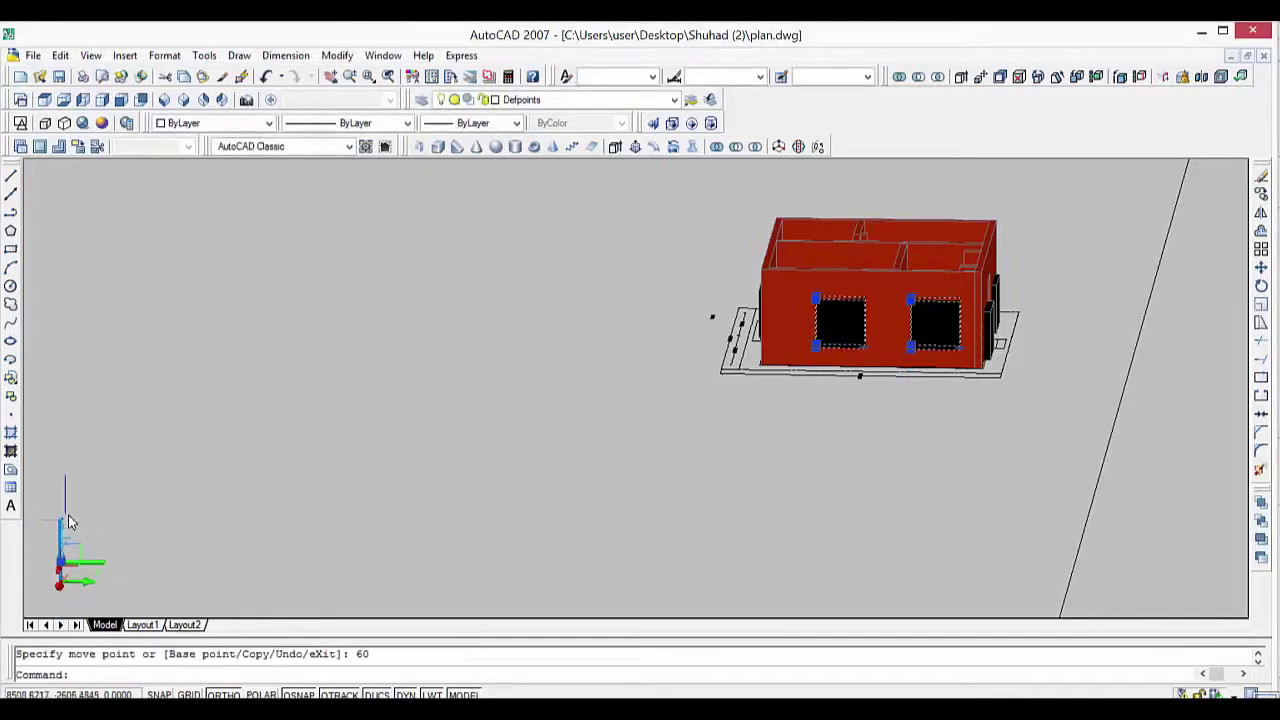
{"action": "key", "text": "Escape"}
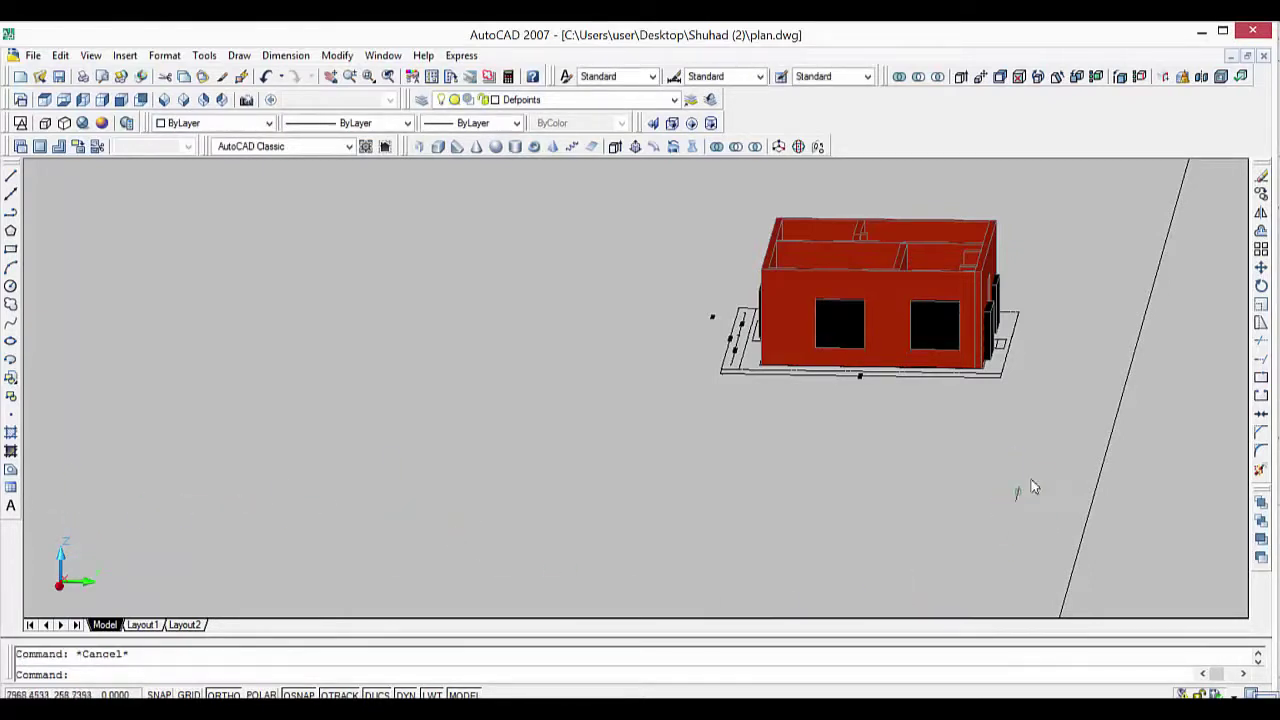
Raise the two blocks on the next wall by 60 units.
{"action": "middle_click_drag", "start_coordinate": [1034, 487], "coordinate": [890, 488], "text": "shift"}
{"action": "left_click", "coordinate": [830, 370]}
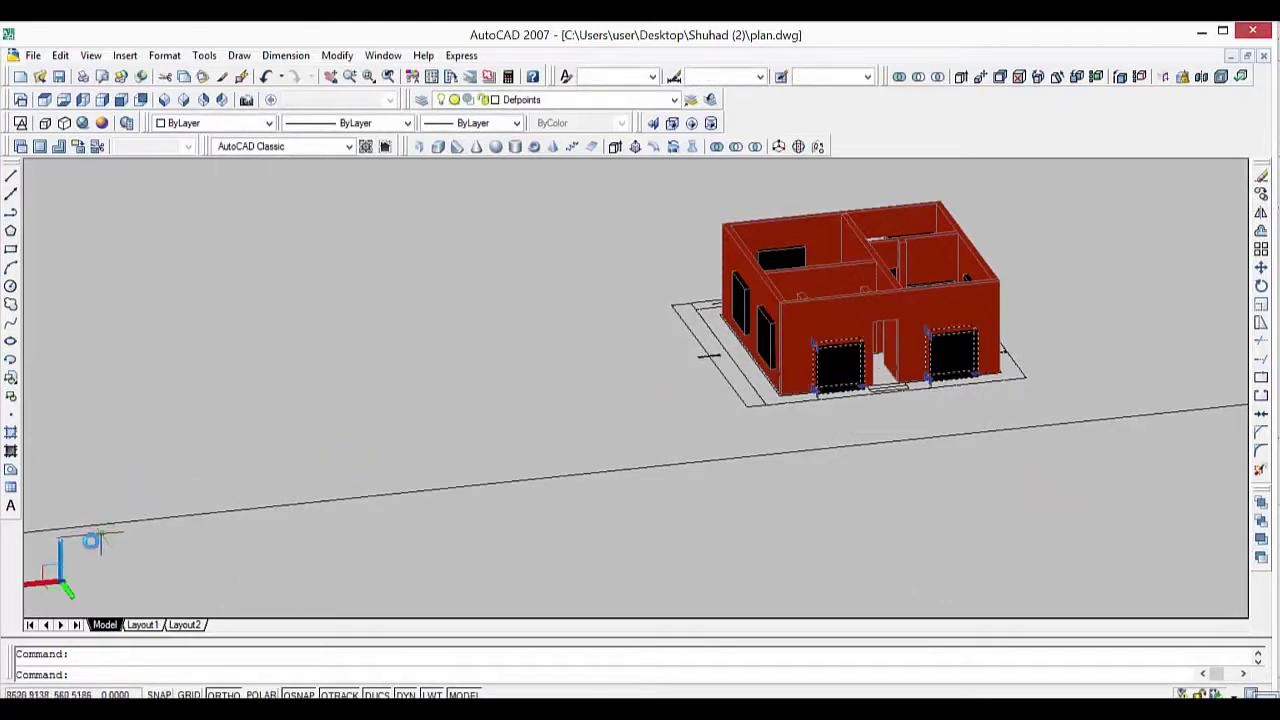
{"action": "left_click", "coordinate": [62, 558]}
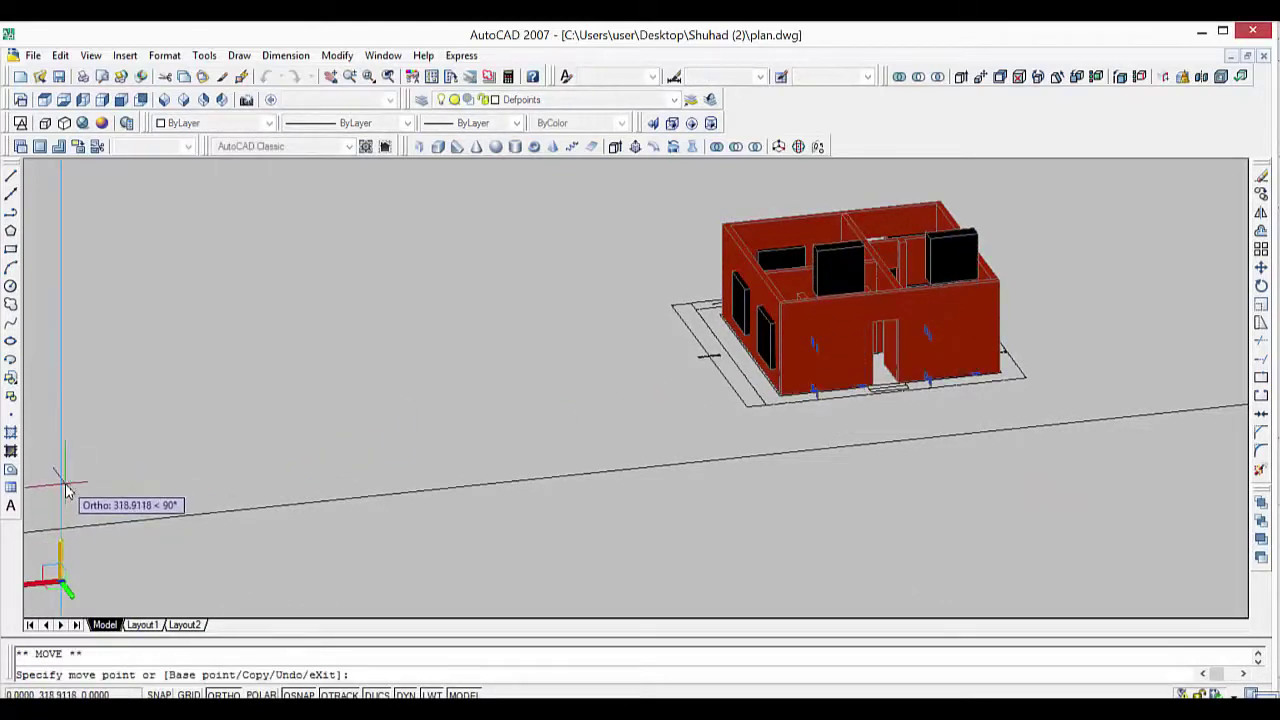
{"action": "type", "text": "60"}
{"action": "key", "text": "Return"}
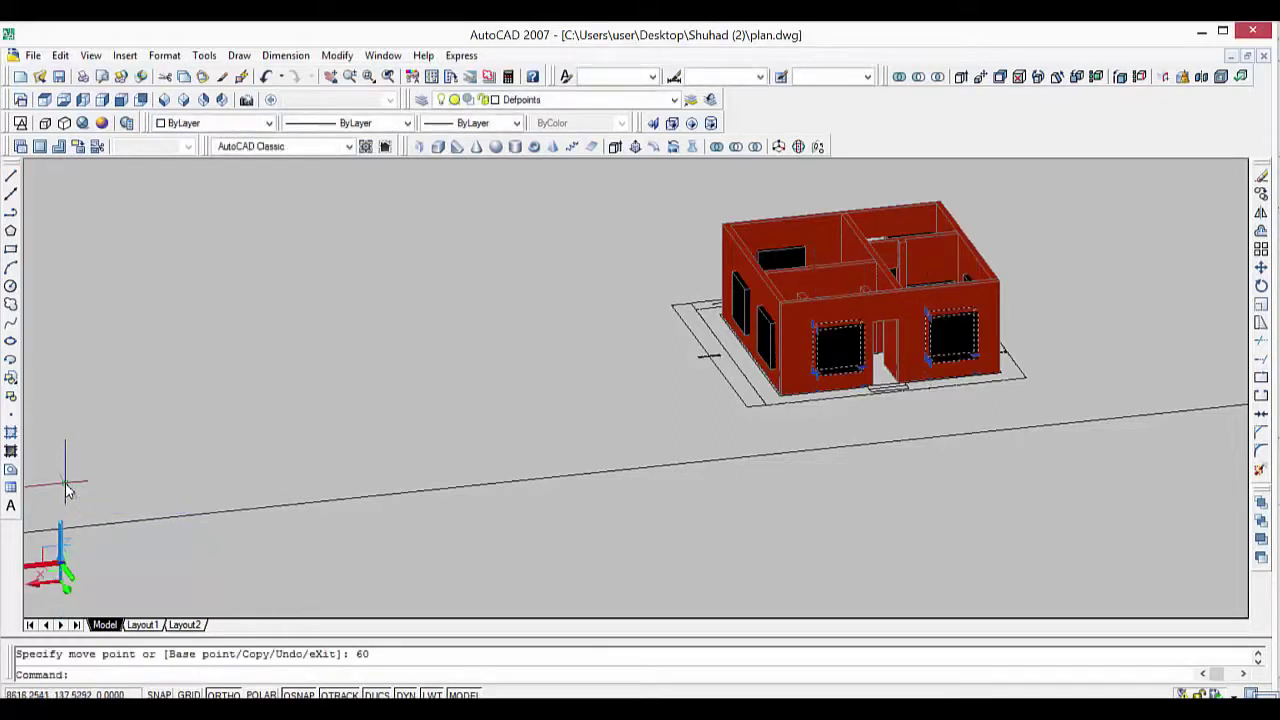
{"action": "key", "text": "Escape"}
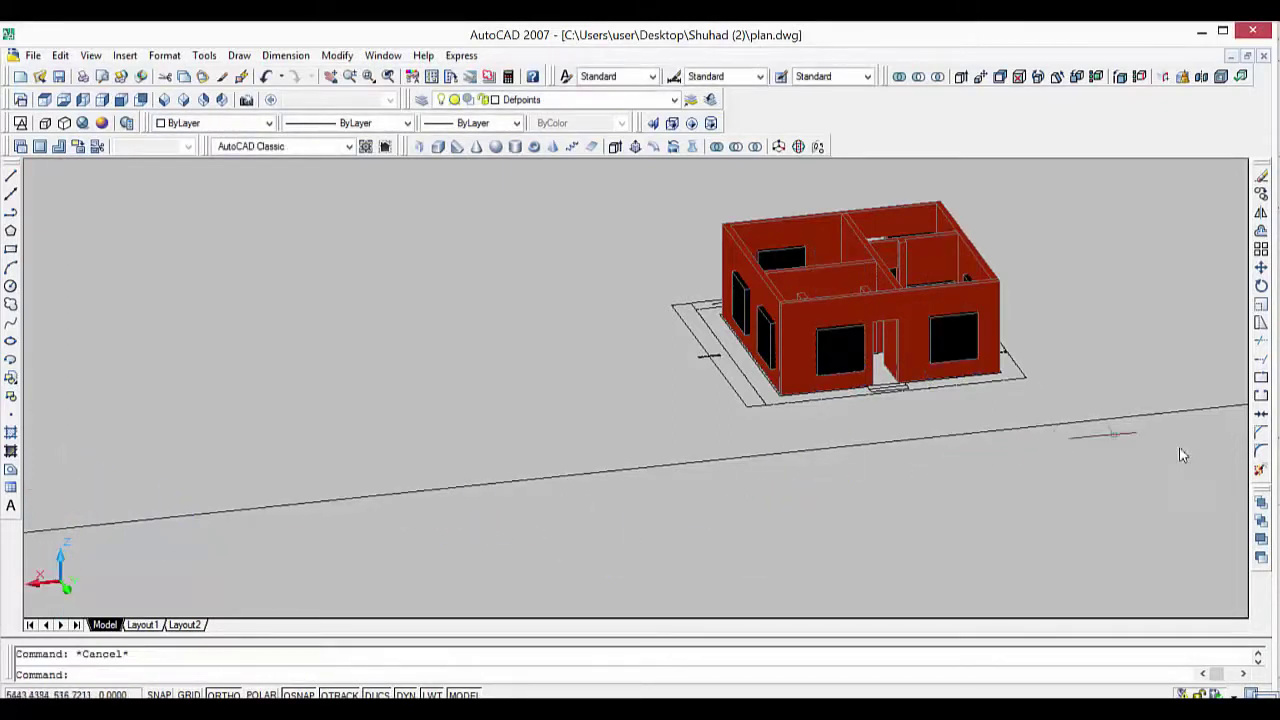
Lift the inner wall's window block by 40 units.
{"action": "mouse_move", "coordinate": [1110, 390]}
{"action": "middle_mouse_down", "text": "shift"}
{"action": "mouse_move", "coordinate": [1054, 429]}
{"action": "mouse_move", "coordinate": [1009, 429]}
{"action": "mouse_move", "coordinate": [974, 391]}
{"action": "mouse_move", "coordinate": [914, 491]}
{"action": "mouse_move", "coordinate": [866, 520]}
{"action": "mouse_move", "coordinate": [760, 431]}
{"action": "mouse_move", "coordinate": [717, 440]}
{"action": "middle_mouse_up", "text": "shift"}
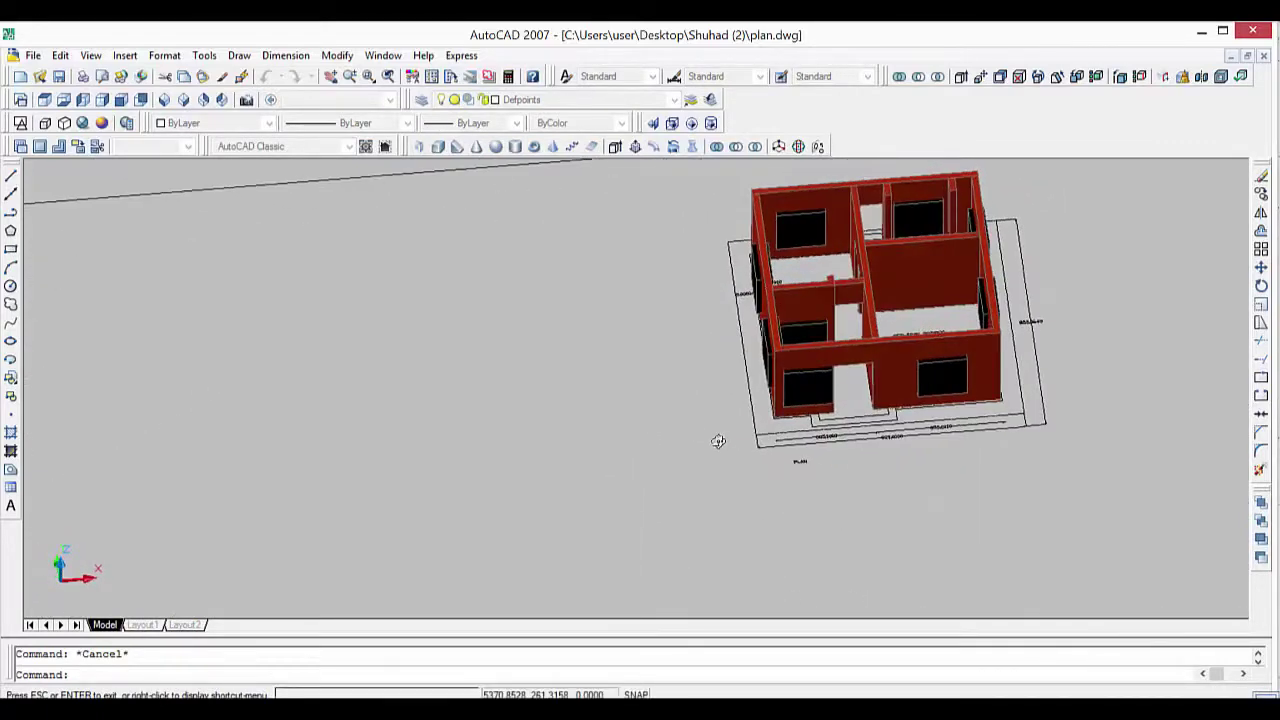
{"action": "left_click", "coordinate": [800, 330]}
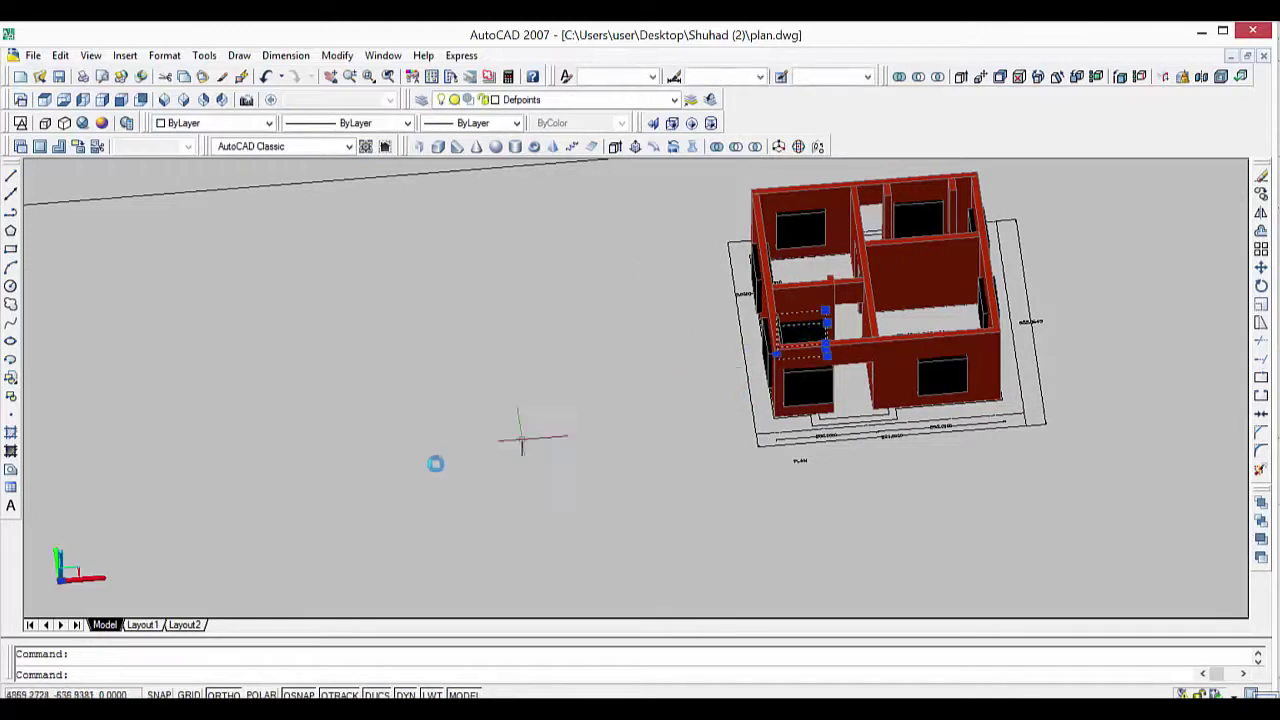
{"action": "key", "text": "space"}
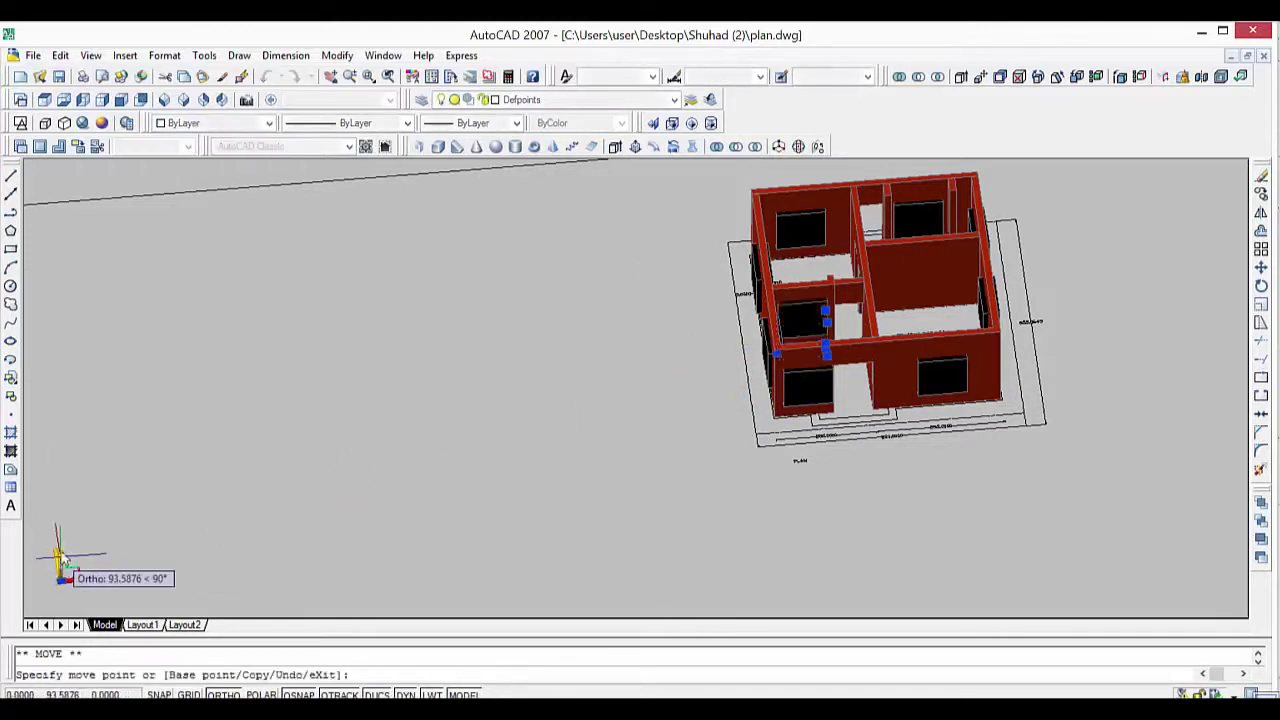
{"action": "type", "text": "40"}
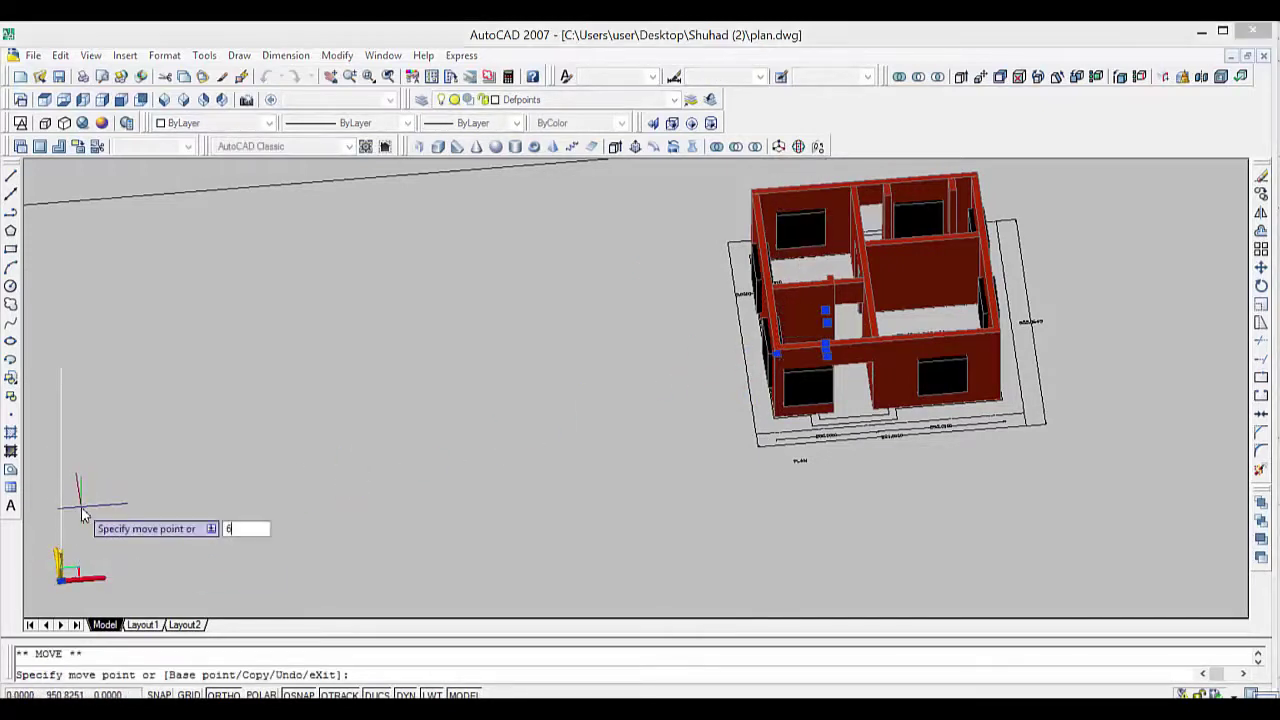
{"action": "key", "text": "Return"}
{"action": "key", "text": "Escape"}
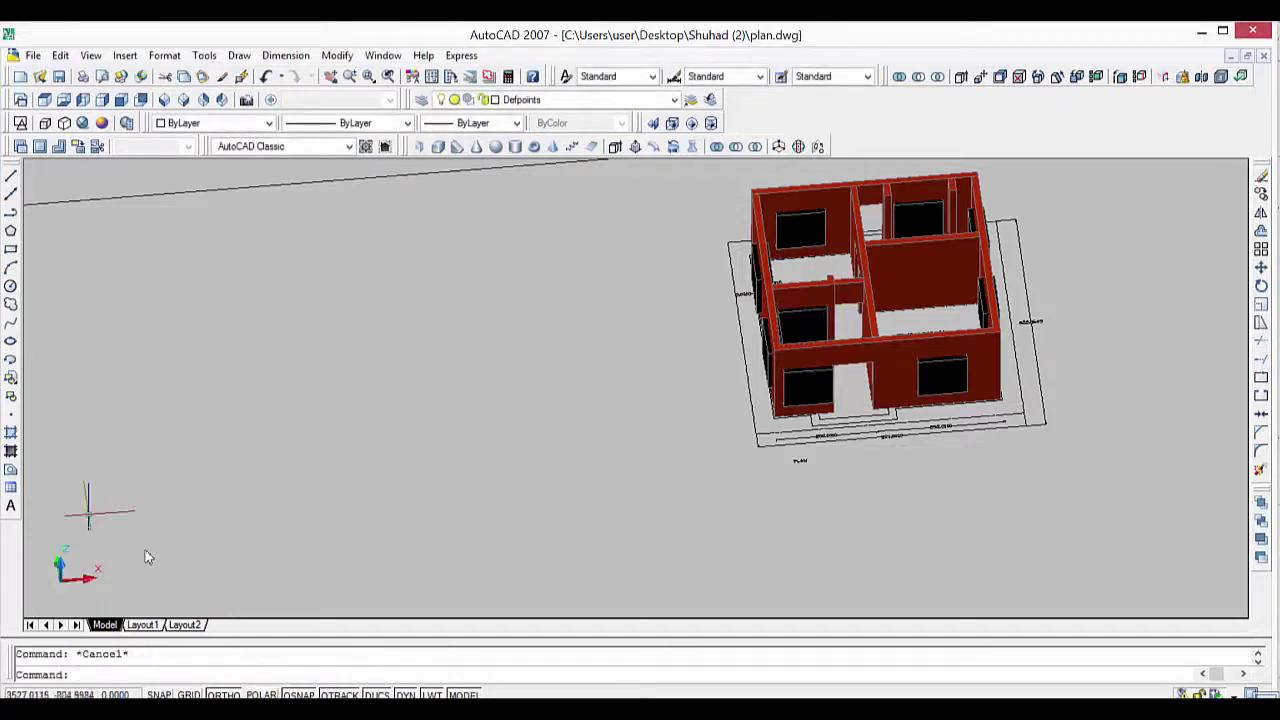
Orbit the house through top-down and oblique side views to check the raised blocks.
{"action": "scroll", "coordinate": [708, 457], "scroll_direction": "up", "scroll_amount": 2}
{"action": "scroll", "coordinate": [880, 486], "scroll_direction": "down", "scroll_amount": 1}
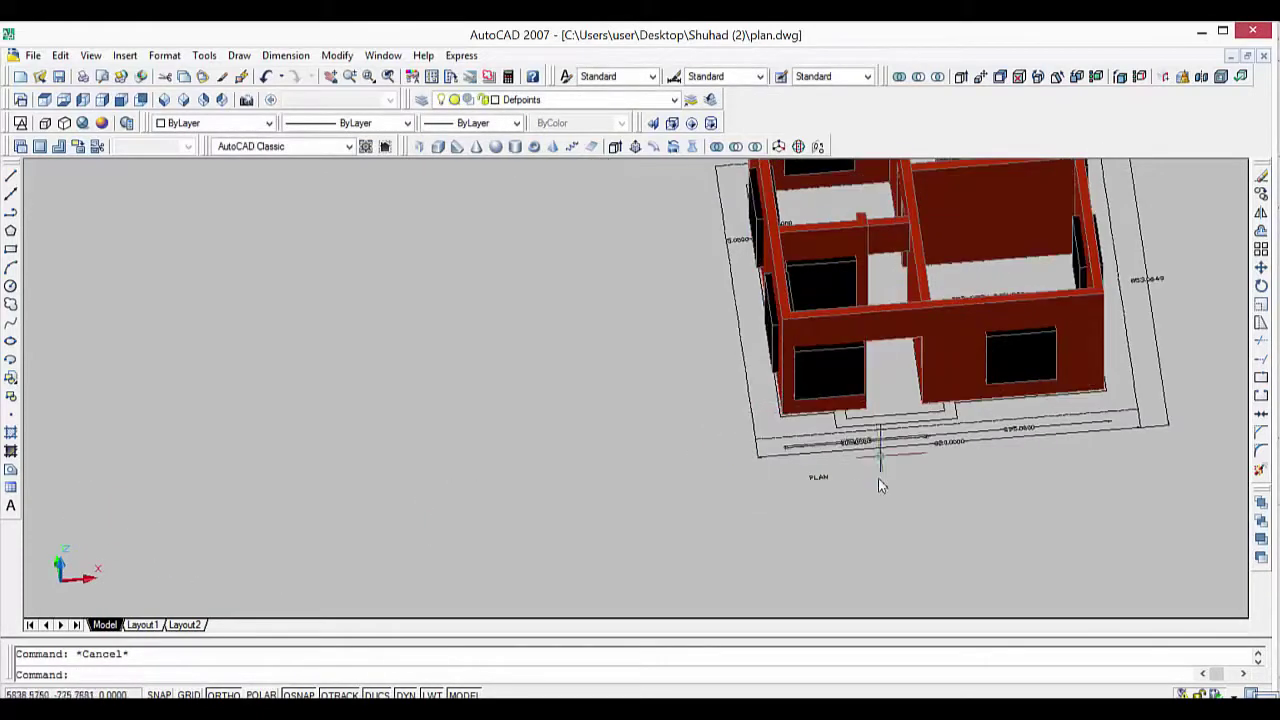
{"action": "mouse_move", "coordinate": [895, 522]}
{"action": "middle_mouse_down", "text": "shift"}
{"action": "mouse_move", "coordinate": [828, 529]}
{"action": "mouse_move", "coordinate": [783, 623]}
{"action": "middle_mouse_up", "text": "shift"}
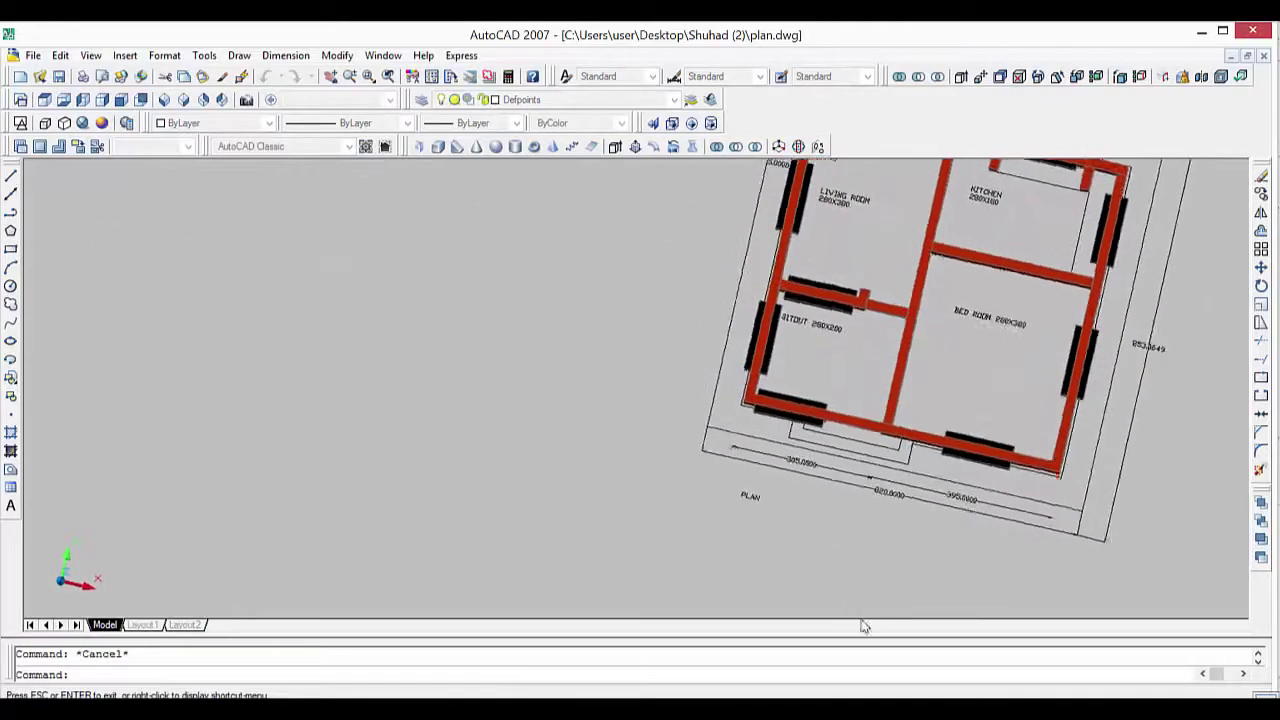
{"action": "mouse_move", "coordinate": [908, 649]}
{"action": "middle_mouse_down", "text": "shift"}
{"action": "mouse_move", "coordinate": [968, 602]}
{"action": "mouse_move", "coordinate": [923, 517]}
{"action": "mouse_move", "coordinate": [1026, 591]}
{"action": "mouse_move", "coordinate": [1079, 580]}
{"action": "mouse_move", "coordinate": [1086, 534]}
{"action": "middle_mouse_up", "text": "shift"}
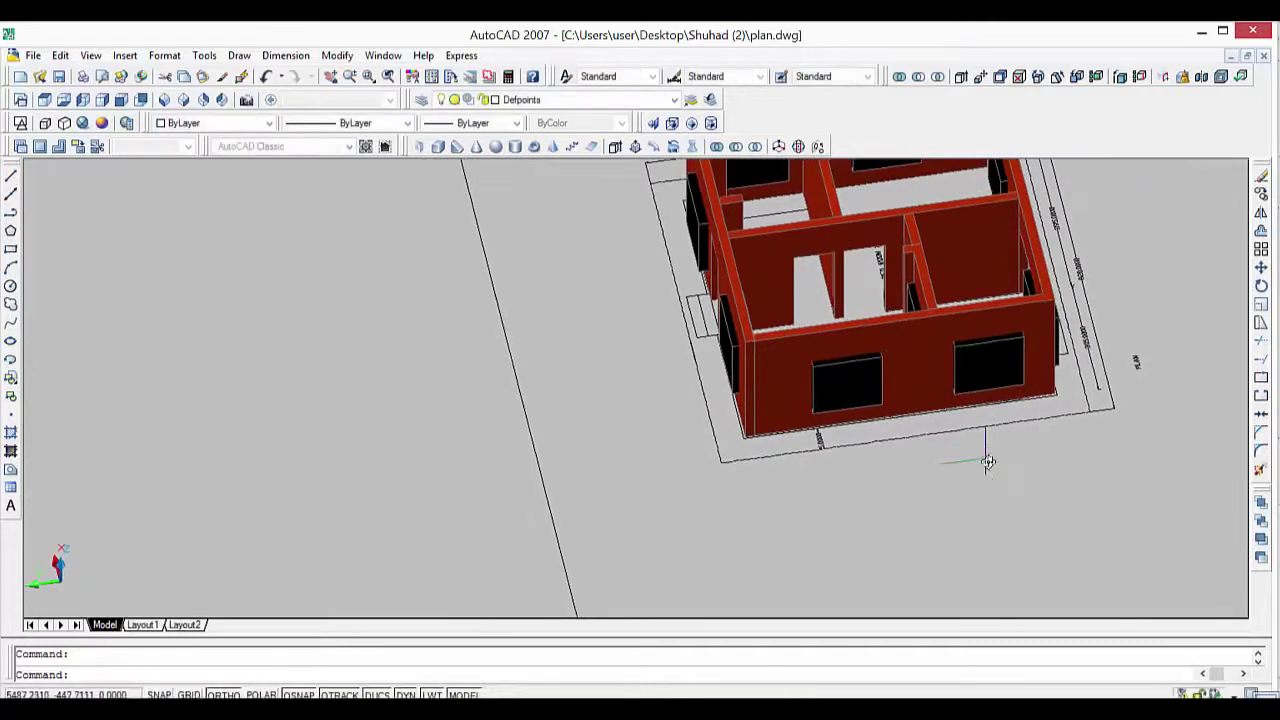
{"action": "mouse_move", "coordinate": [986, 457]}
{"action": "middle_mouse_down", "text": "shift"}
{"action": "mouse_move", "coordinate": [843, 568]}
{"action": "mouse_move", "coordinate": [826, 555]}
{"action": "middle_mouse_up", "text": "shift"}
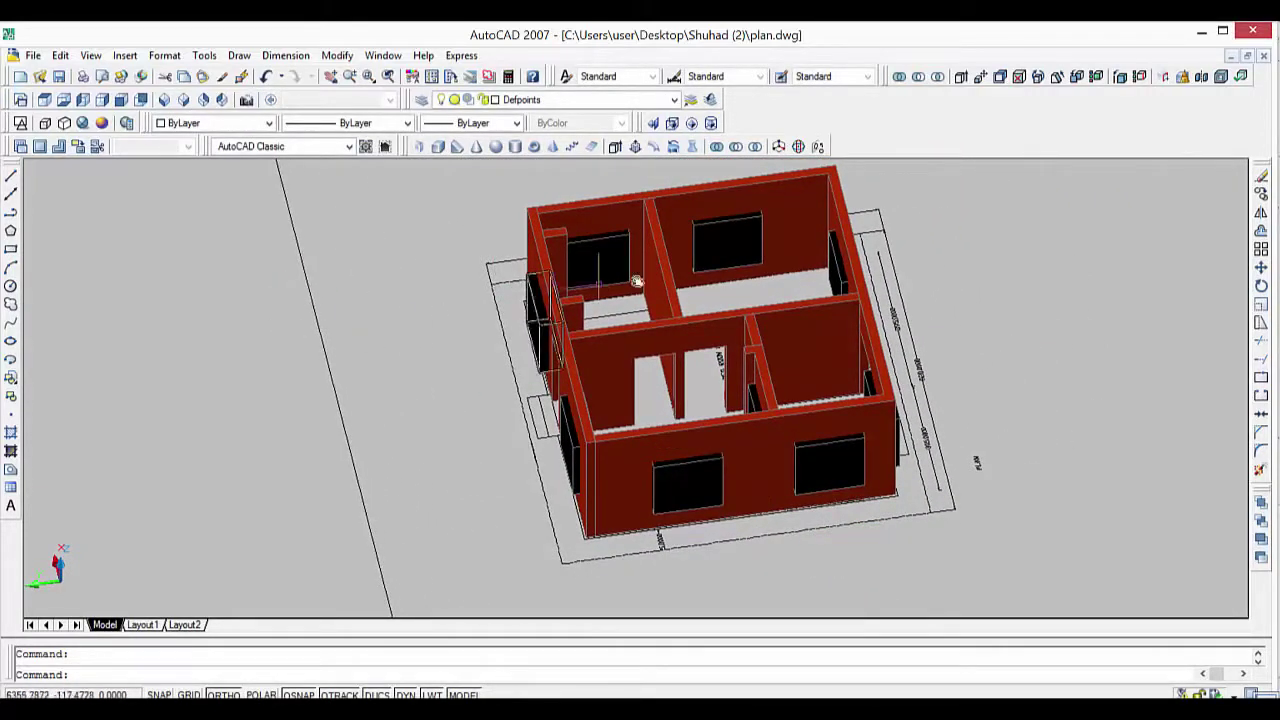
{"action": "key", "text": "Escape"}
Subtract the front, side, right and back window blocks from the wall solid to cut window openings.
{"action": "left_click", "coordinate": [918, 76]}
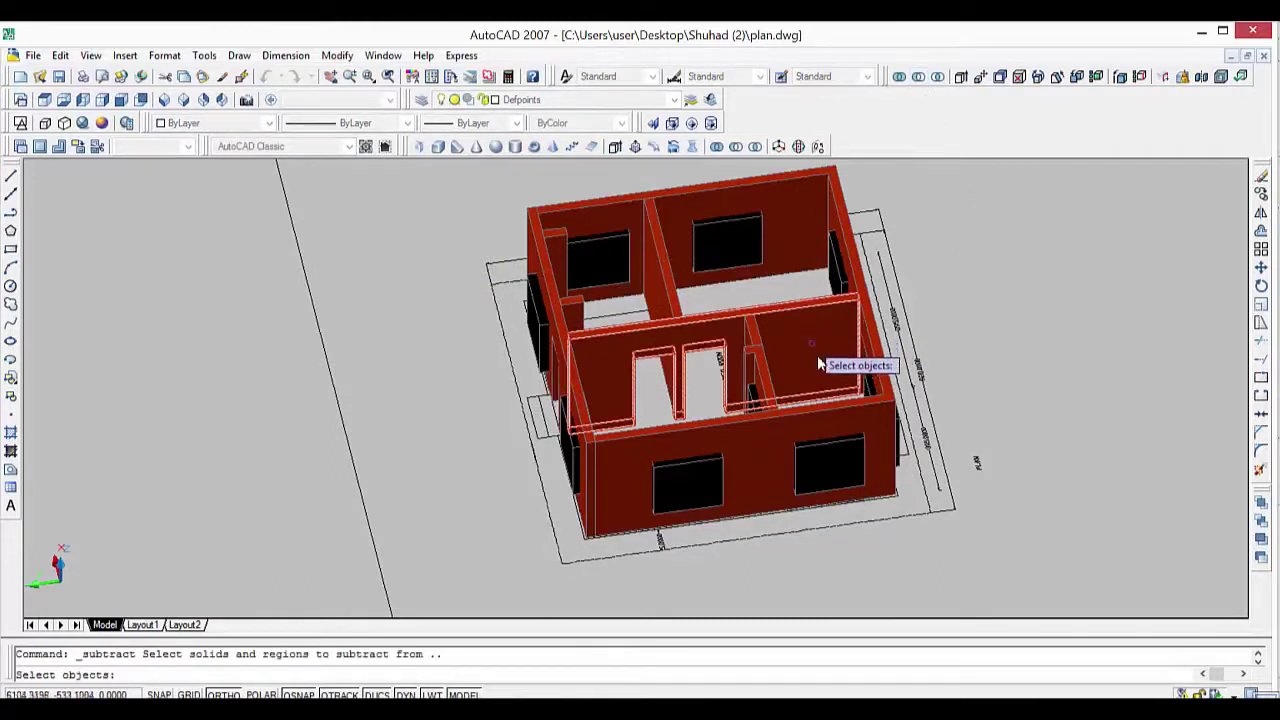
{"action": "left_click", "coordinate": [733, 442]}
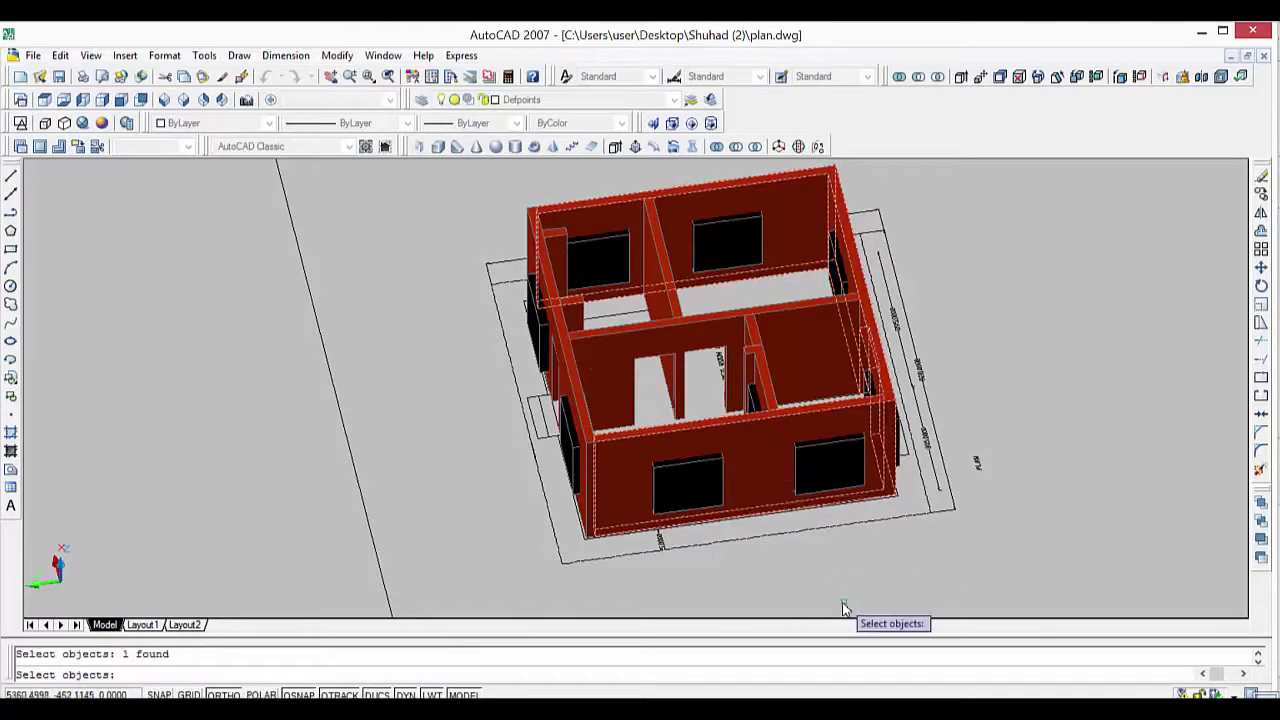
{"action": "key", "text": "Return"}
{"action": "left_click", "coordinate": [699, 476]}
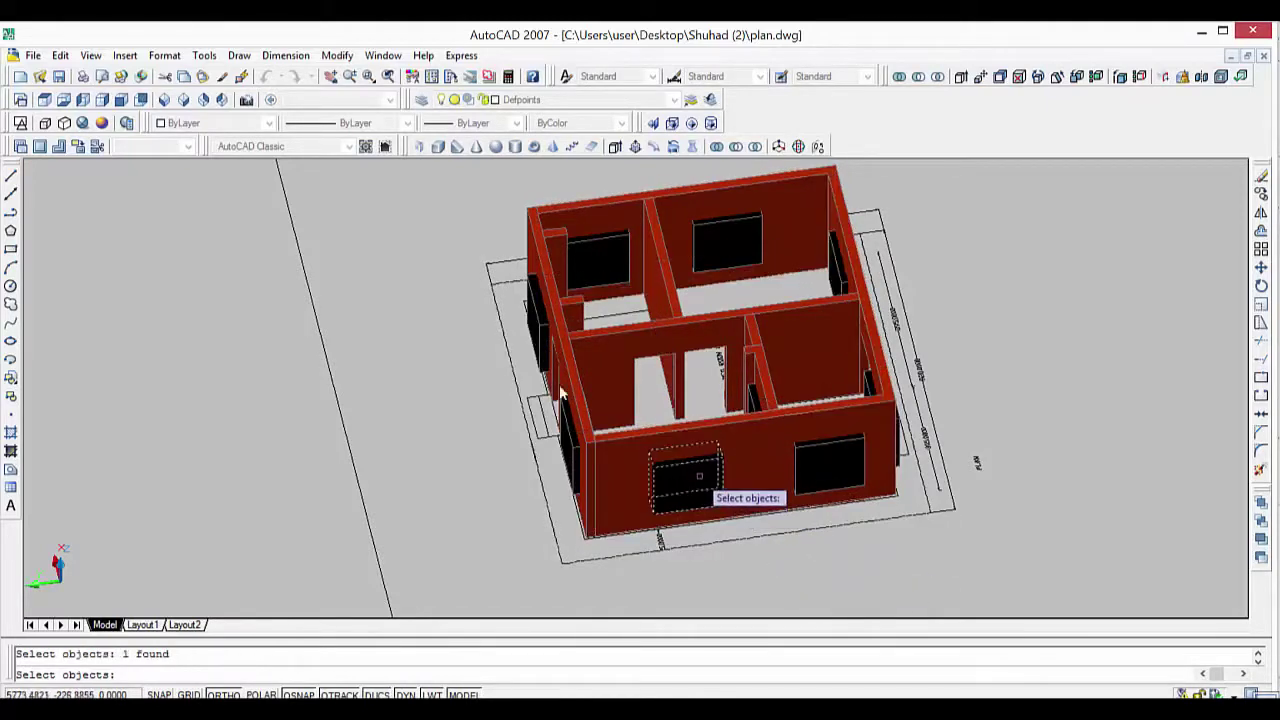
{"action": "left_click", "coordinate": [840, 468]}
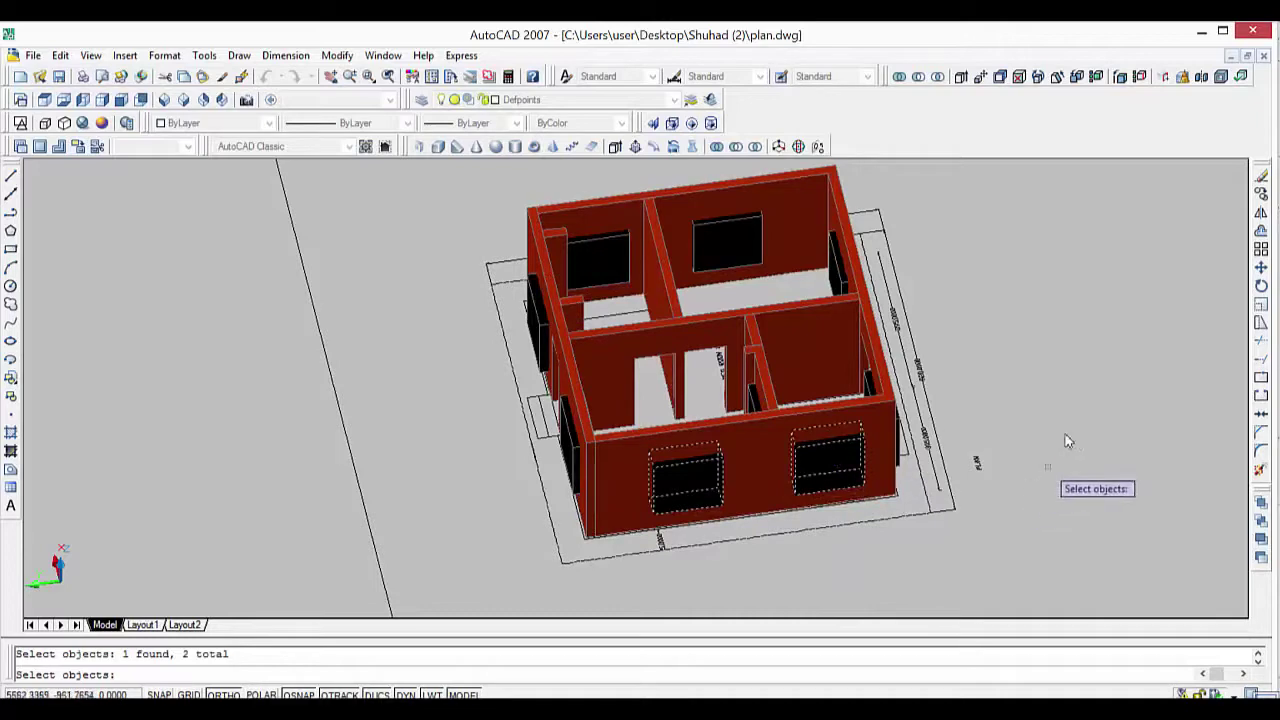
{"action": "mouse_move", "coordinate": [1080, 391]}
{"action": "middle_mouse_down"}
{"action": "mouse_move", "coordinate": [955, 389]}
{"action": "mouse_move", "coordinate": [903, 423]}
{"action": "mouse_move", "coordinate": [871, 409]}
{"action": "middle_mouse_up"}
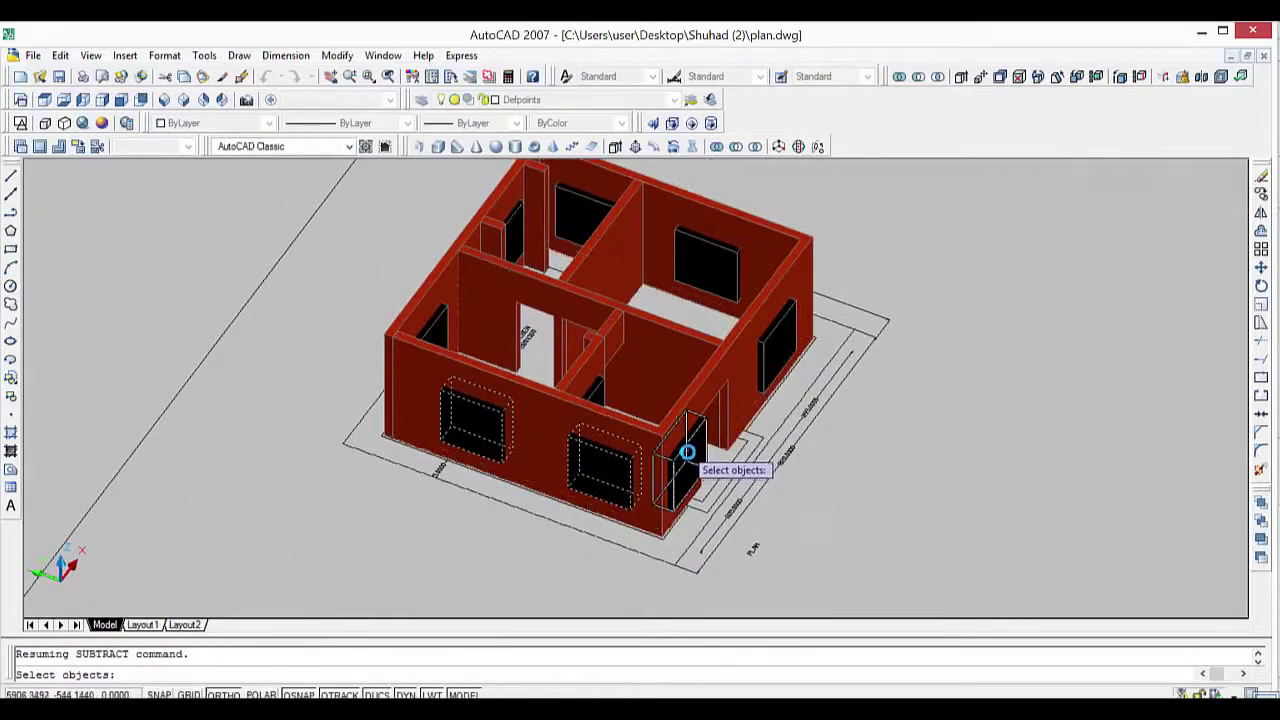
{"action": "left_click", "coordinate": [687, 452]}
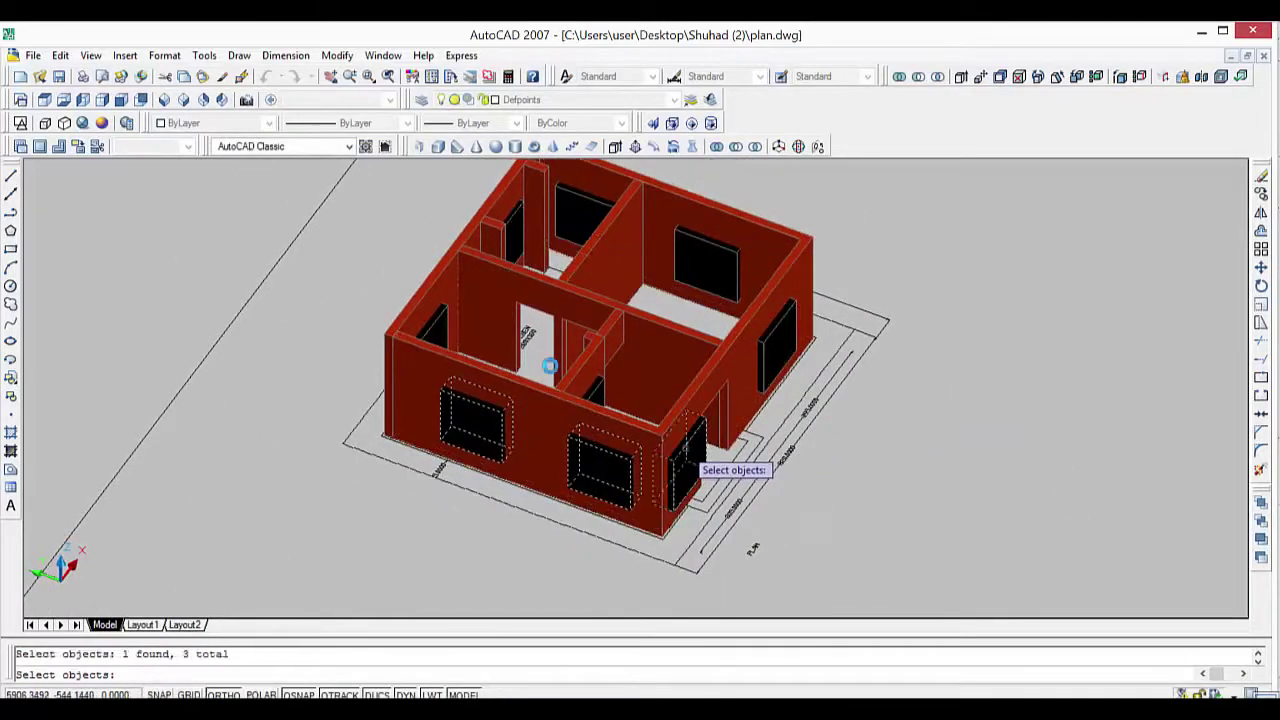
{"action": "left_click", "coordinate": [778, 352]}
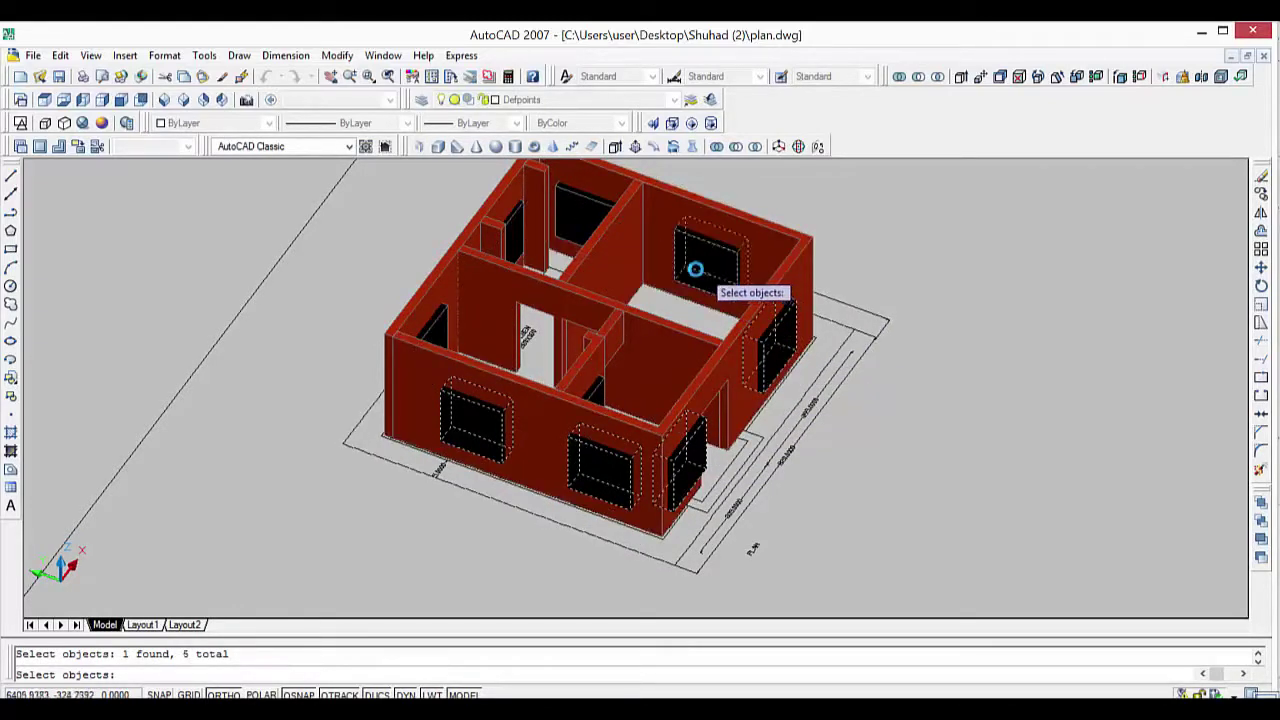
{"action": "left_click", "coordinate": [690, 268]}
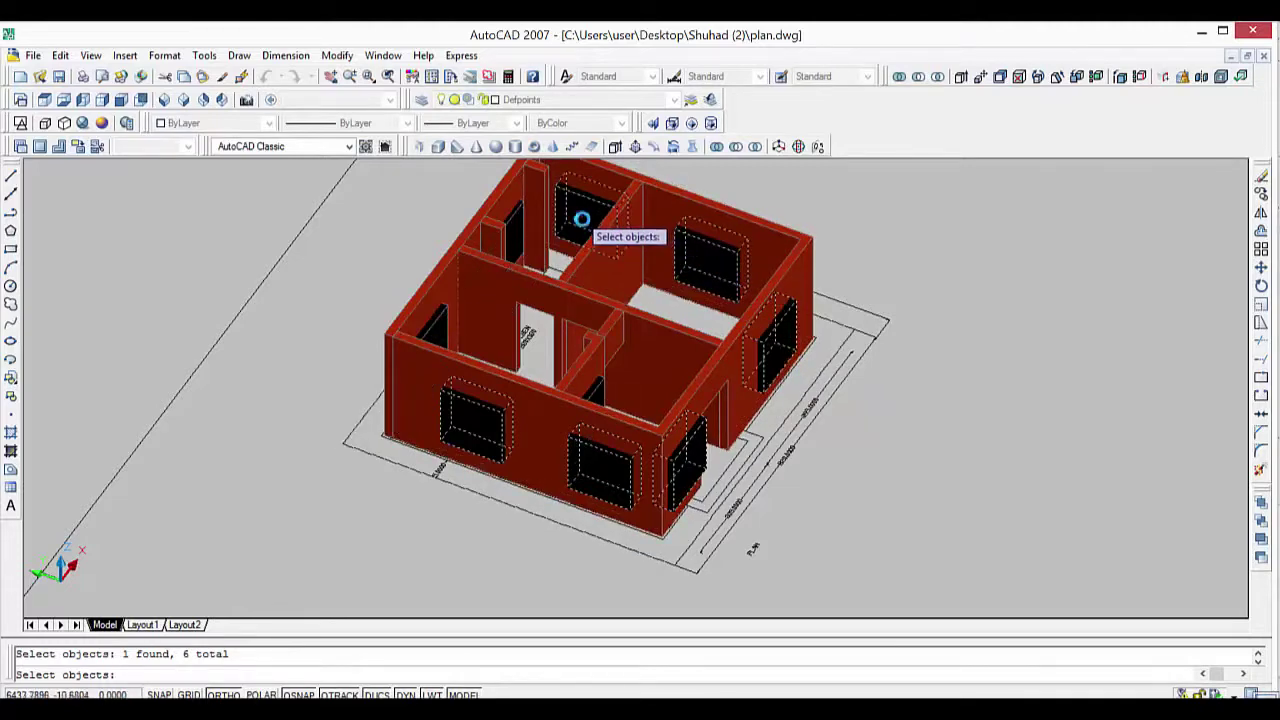
{"action": "key", "text": "Return"}
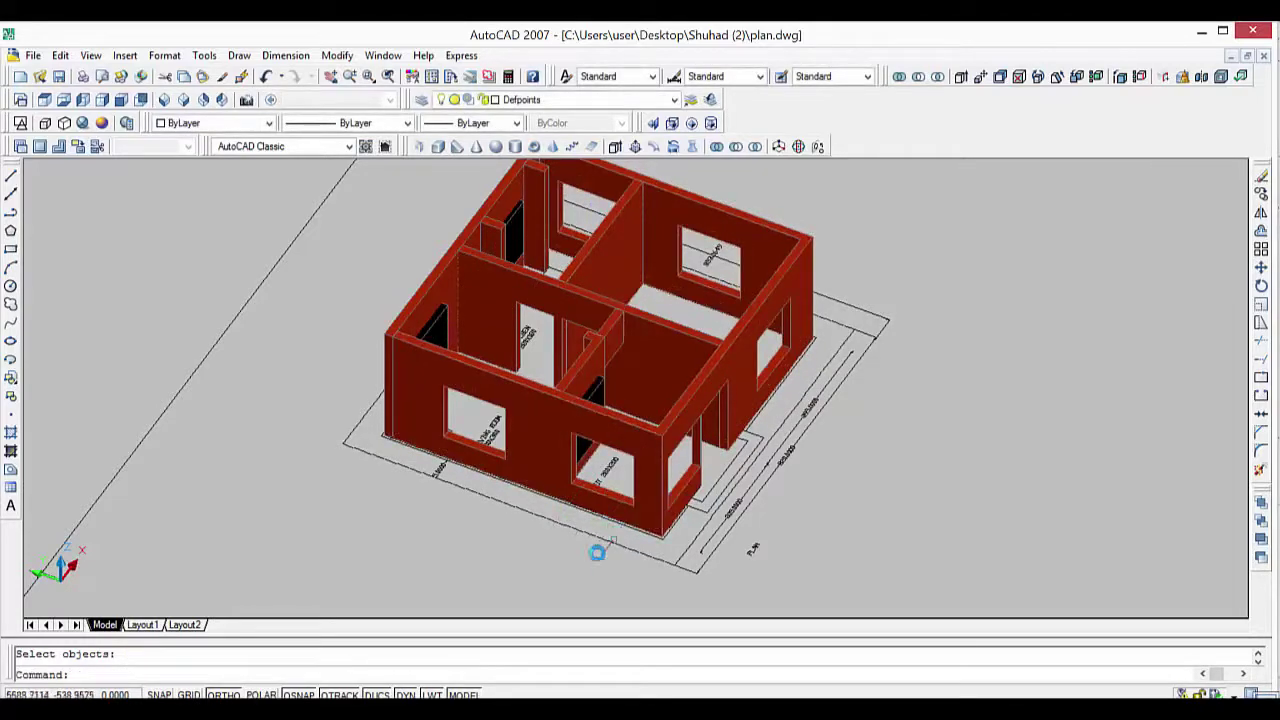
Repeat Subtract to cut the tall door box out of the interior wall as a doorway.
{"action": "key", "text": "Return"}
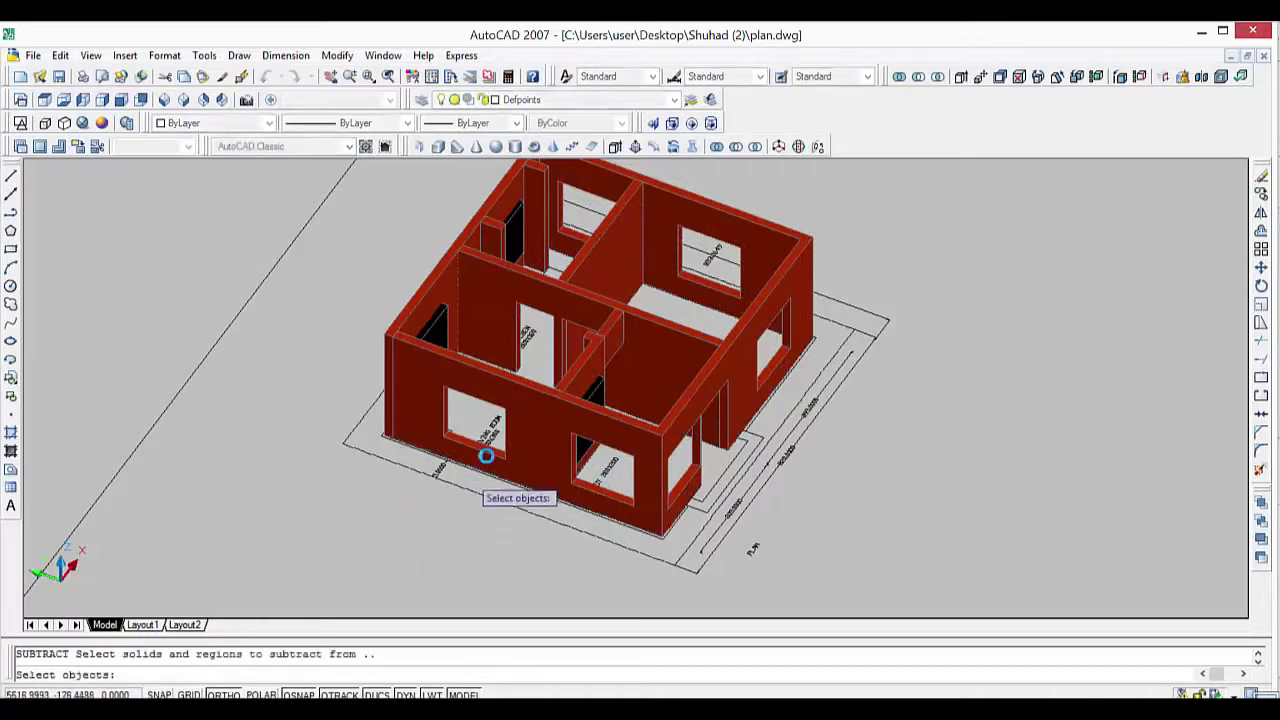
{"action": "left_click", "coordinate": [573, 372]}
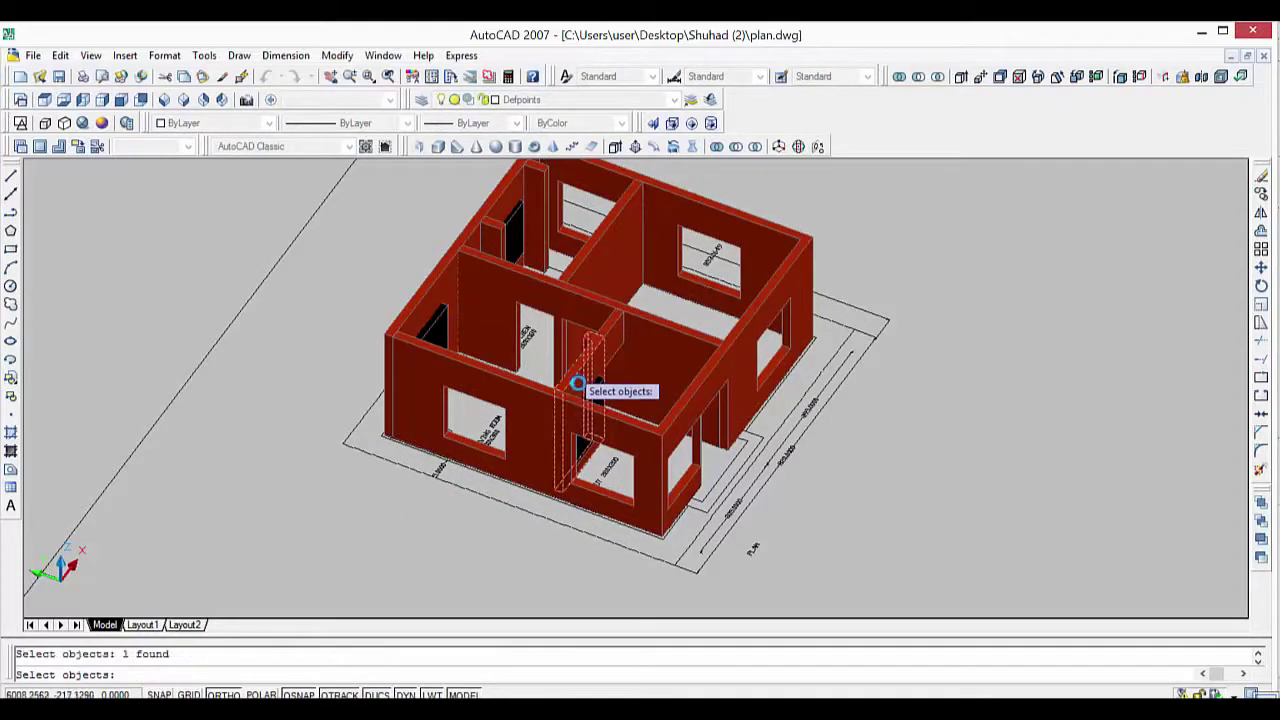
{"action": "key", "text": "Return"}
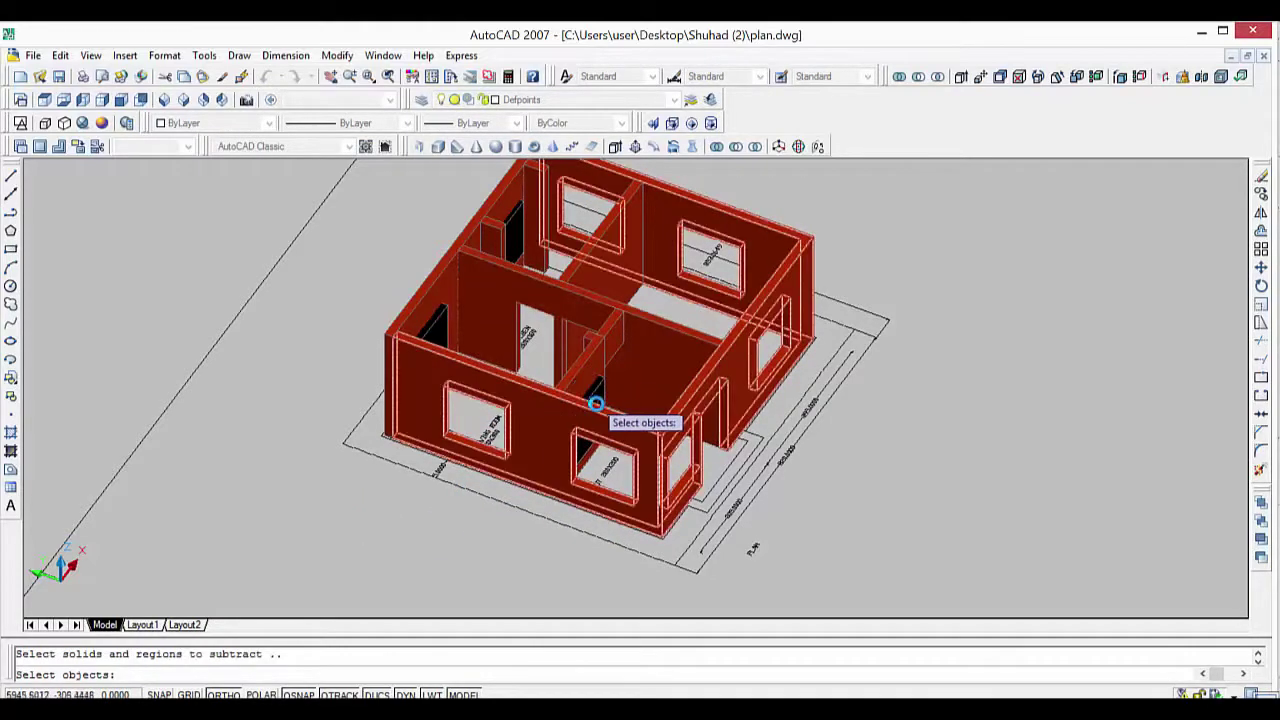
{"action": "left_click", "coordinate": [592, 400]}
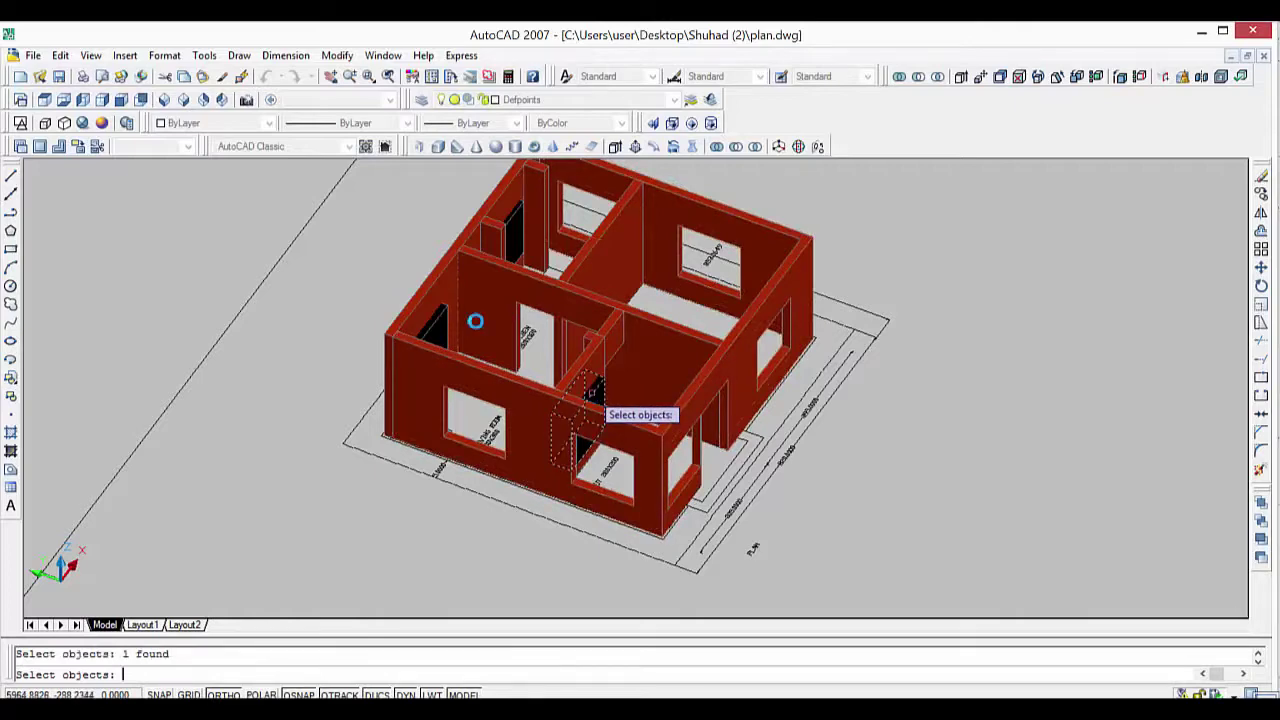
{"action": "key", "text": "Return"}
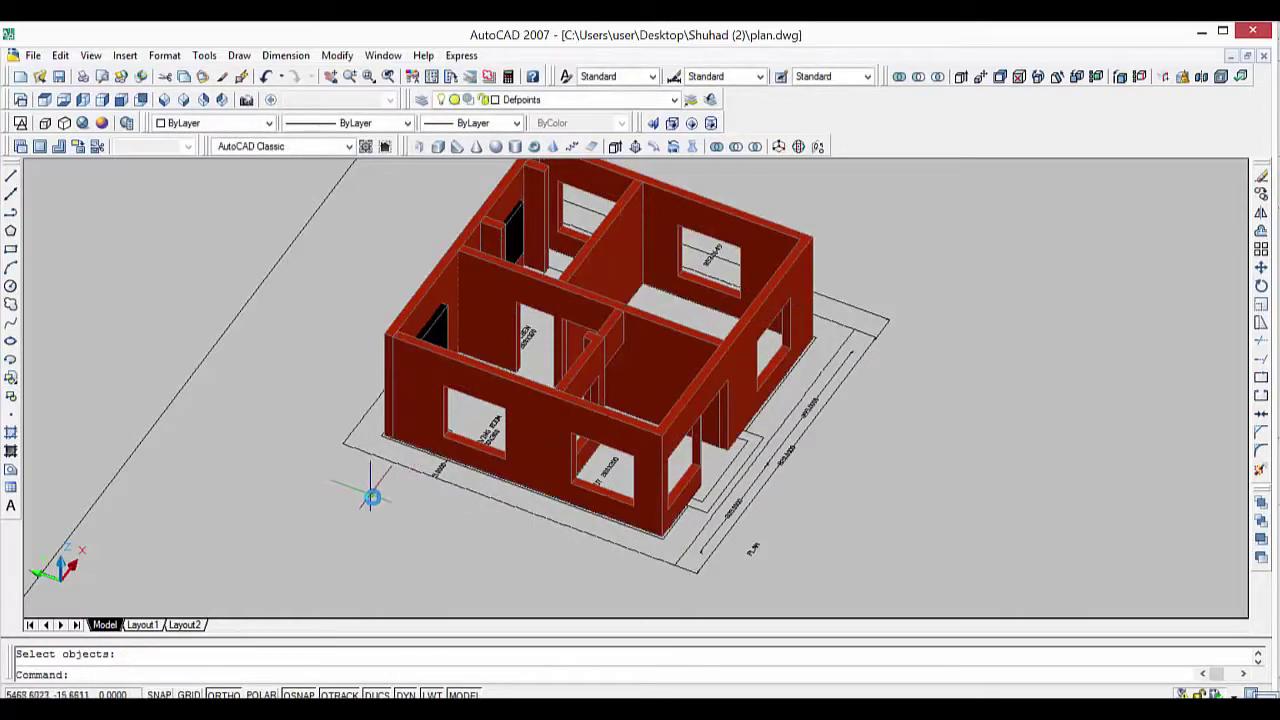
{"action": "mouse_move", "coordinate": [371, 500]}
{"action": "middle_mouse_down", "text": "shift"}
{"action": "mouse_move", "coordinate": [510, 536]}
{"action": "mouse_move", "coordinate": [557, 421]}
{"action": "middle_mouse_up", "text": "shift"}
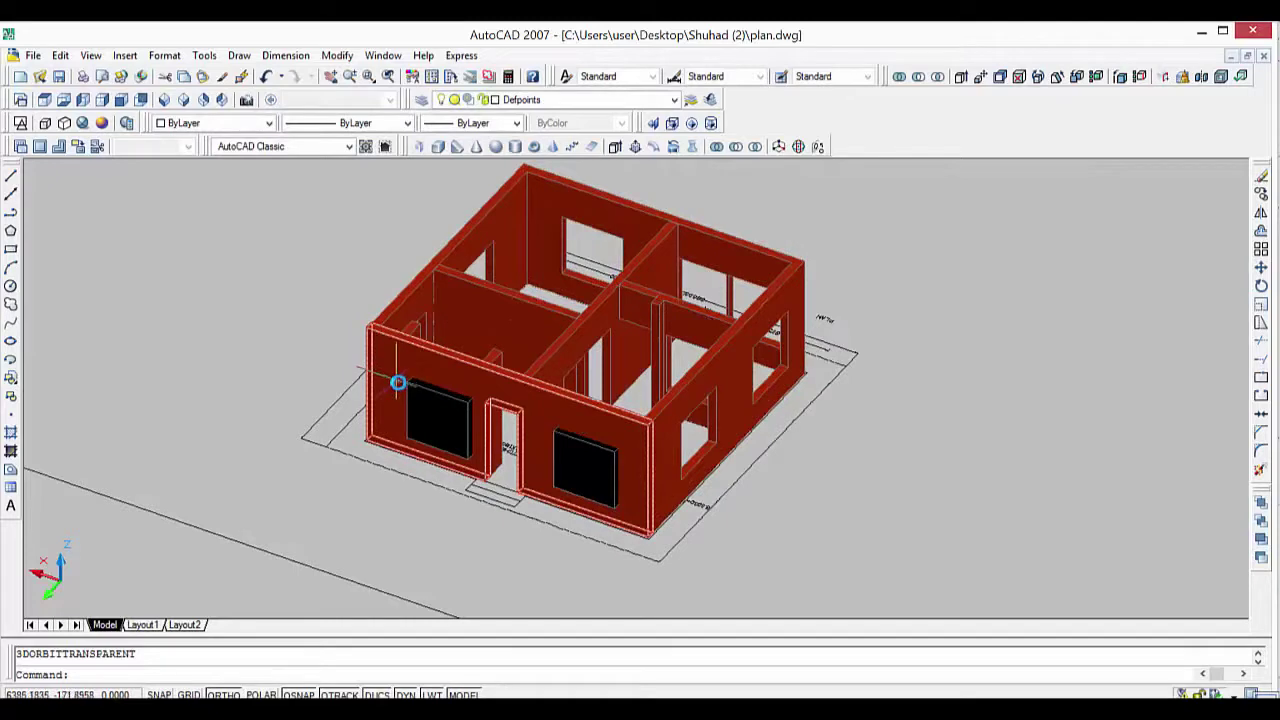
Subtract both black window blocks from the front wall, leaving open window holes.
{"action": "left_click", "coordinate": [398, 383]}
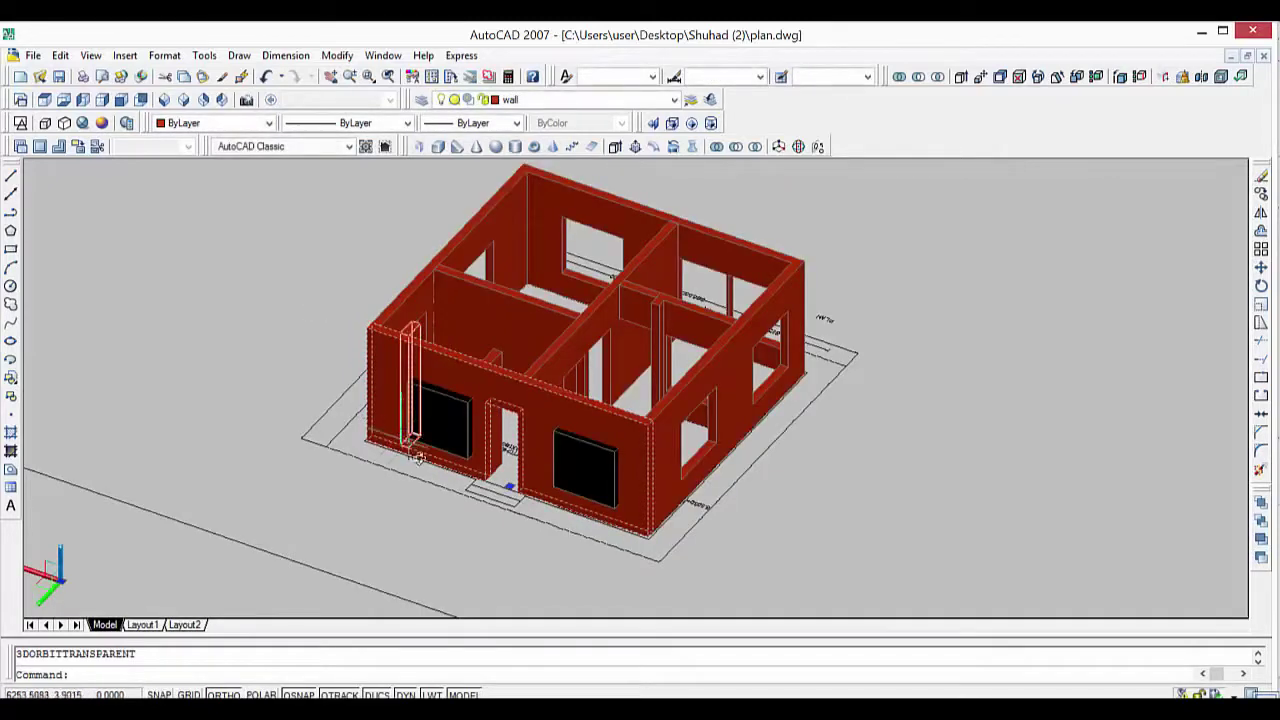
{"action": "key", "text": "Escape"}
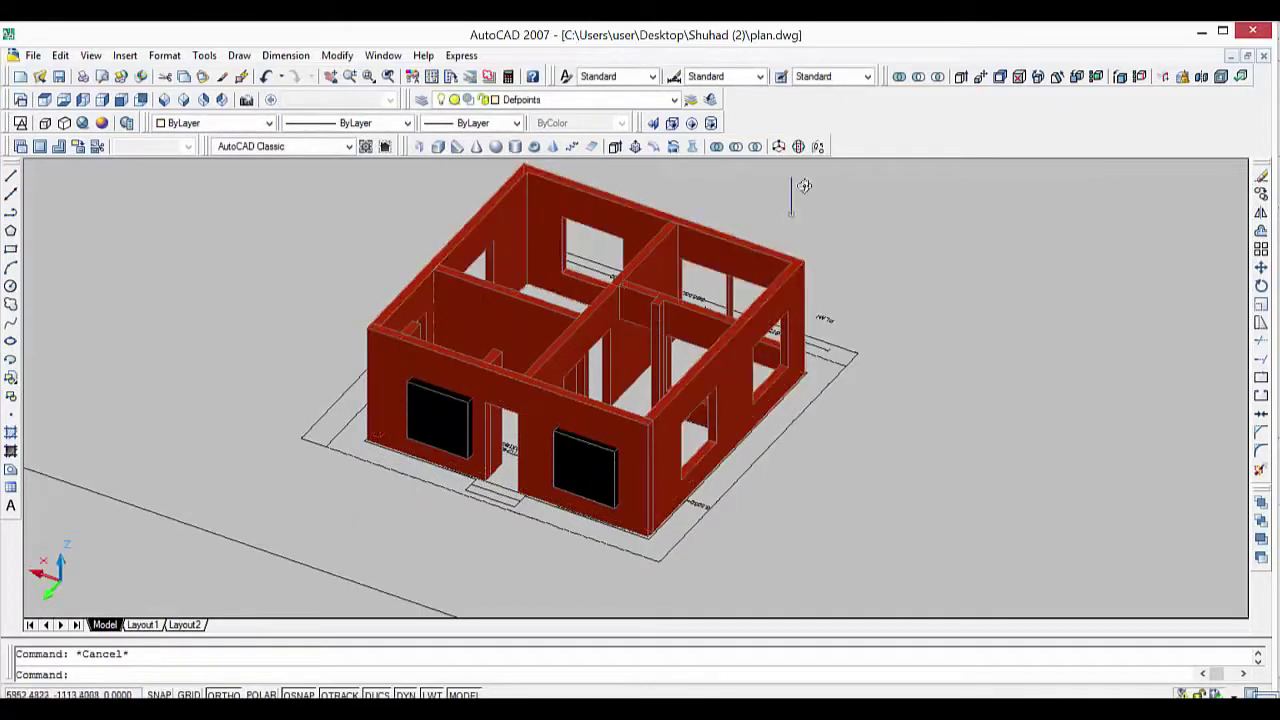
{"action": "left_click", "coordinate": [735, 147]}
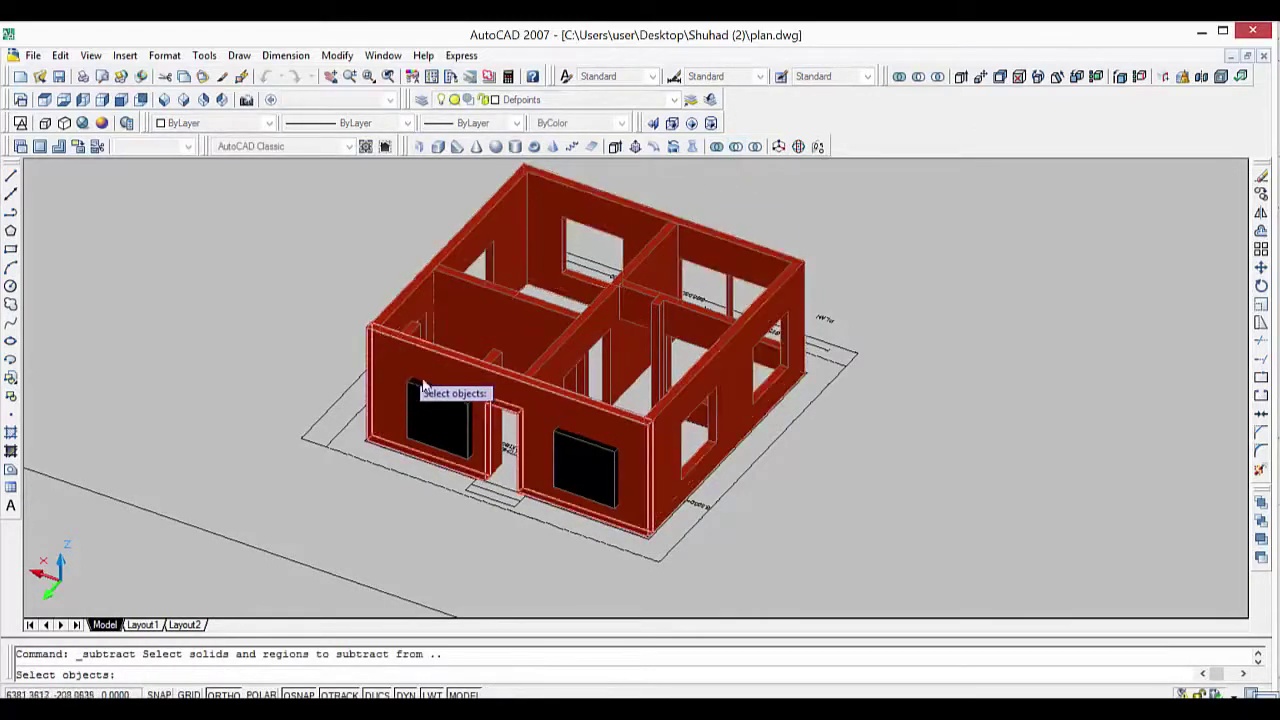
{"action": "left_click", "coordinate": [535, 404]}
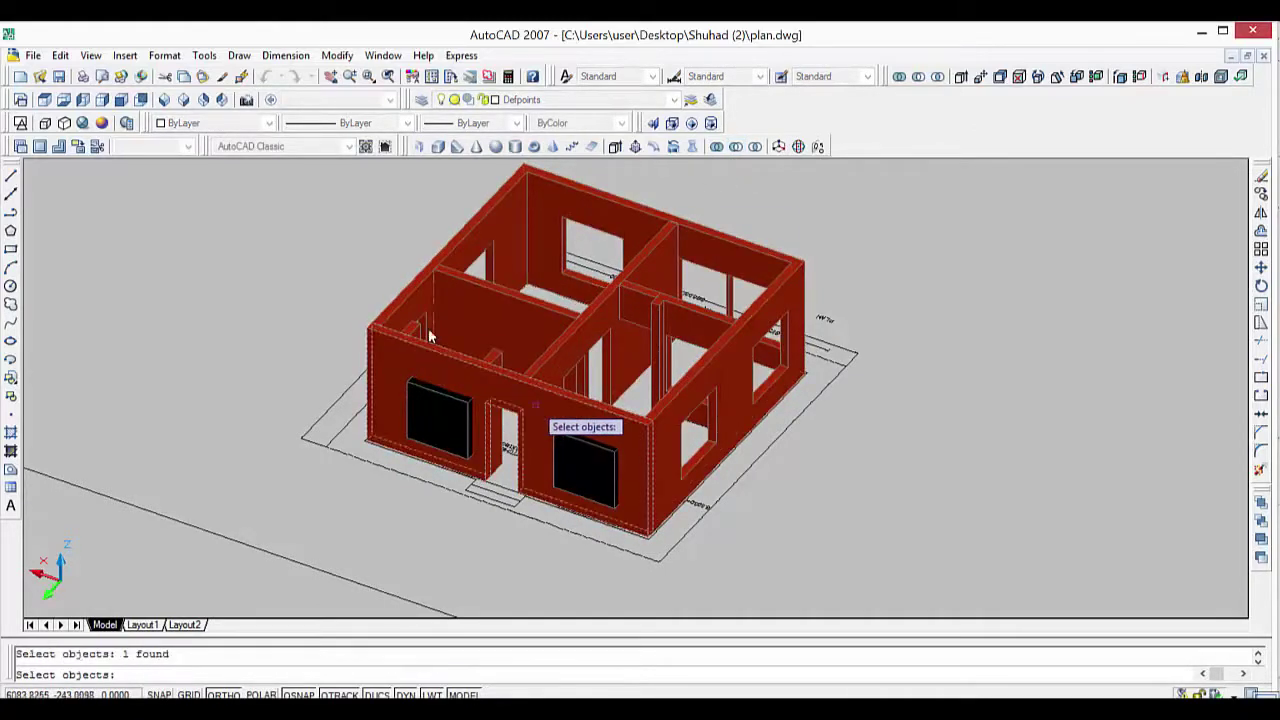
{"action": "key", "text": "Return"}
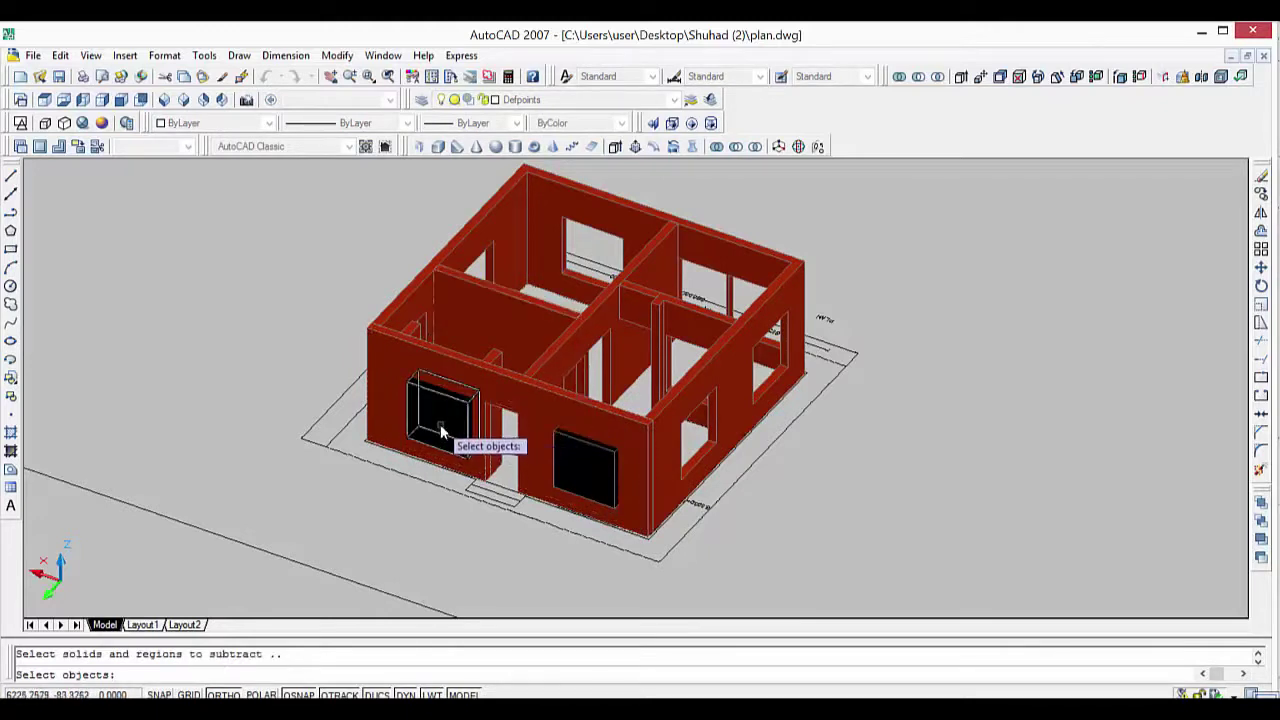
{"action": "left_click", "coordinate": [440, 422]}
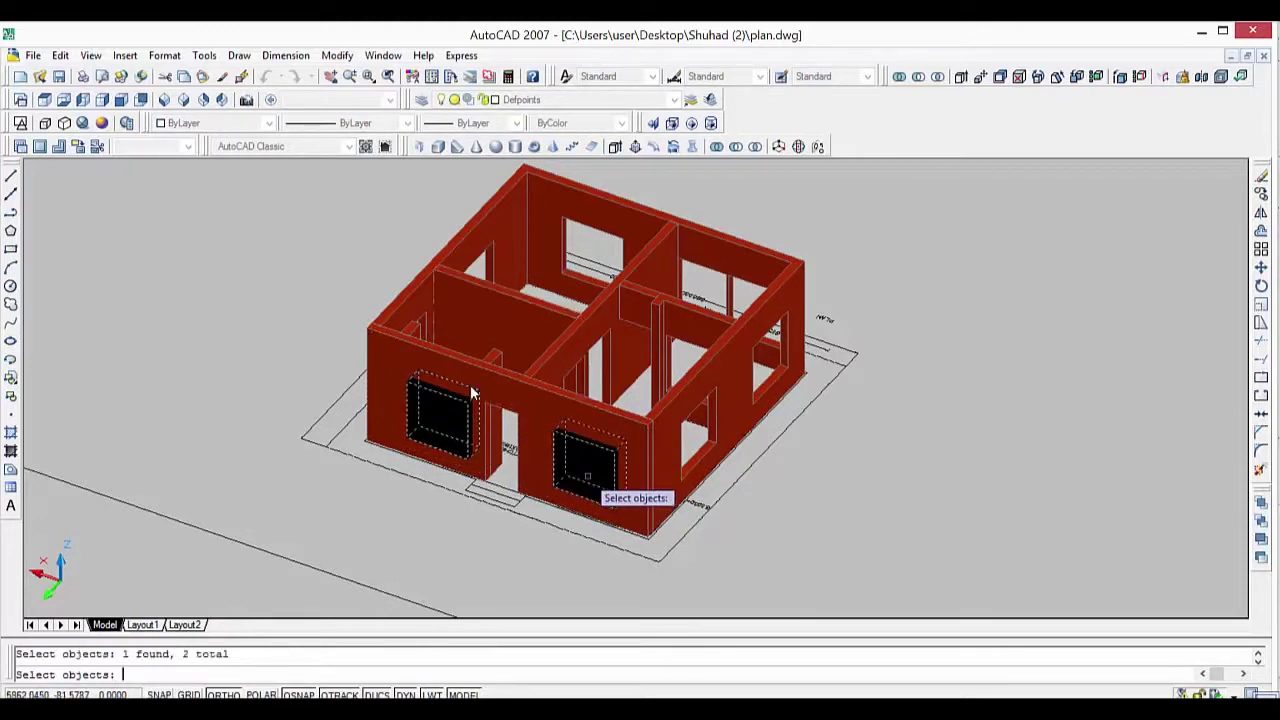
{"action": "key", "text": "Return"}
{"action": "mouse_move", "coordinate": [900, 428]}
{"action": "middle_mouse_down", "text": "shift"}
{"action": "mouse_move", "coordinate": [897, 455]}
{"action": "mouse_move", "coordinate": [843, 483]}
{"action": "mouse_move", "coordinate": [851, 466]}
{"action": "mouse_move", "coordinate": [768, 443]}
{"action": "mouse_move", "coordinate": [831, 466]}
{"action": "mouse_move", "coordinate": [854, 451]}
{"action": "mouse_move", "coordinate": [829, 476]}
{"action": "mouse_move", "coordinate": [854, 449]}
{"action": "middle_mouse_up", "text": "shift"}
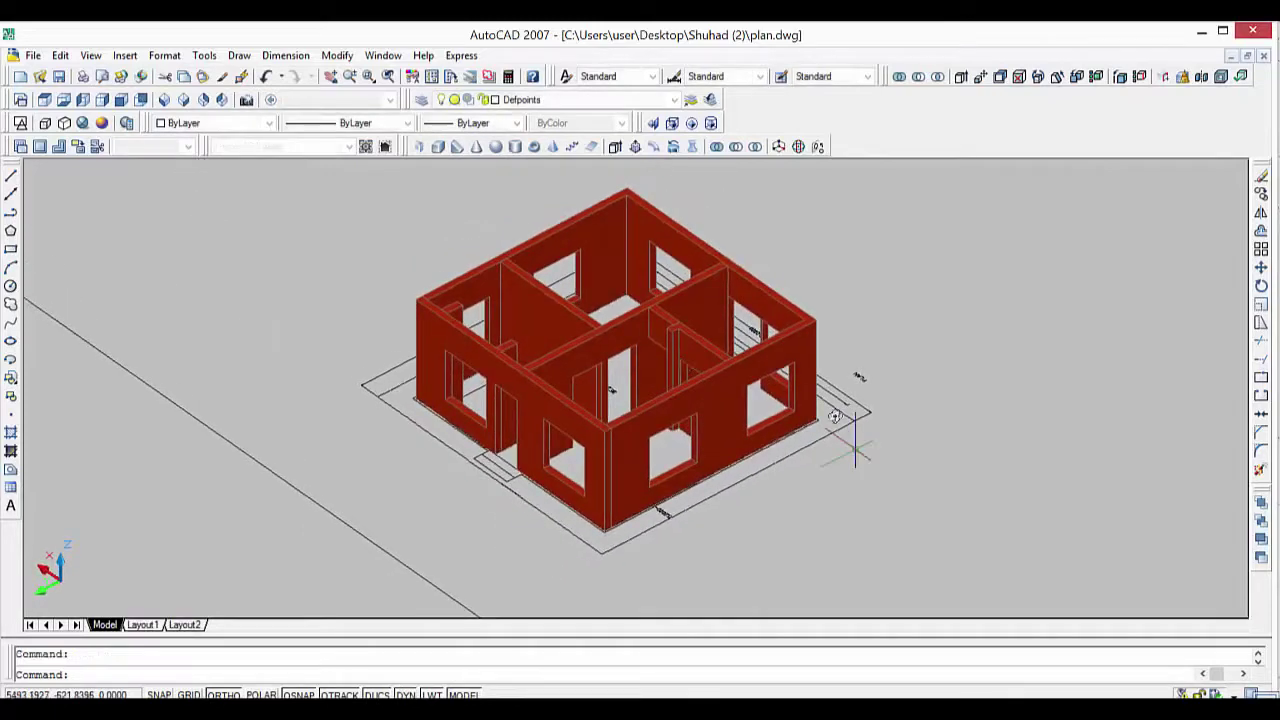
Turn on the plinth layer to show the blue base, then zoom and orbit to inspect it.
{"action": "left_click", "coordinate": [658, 102]}
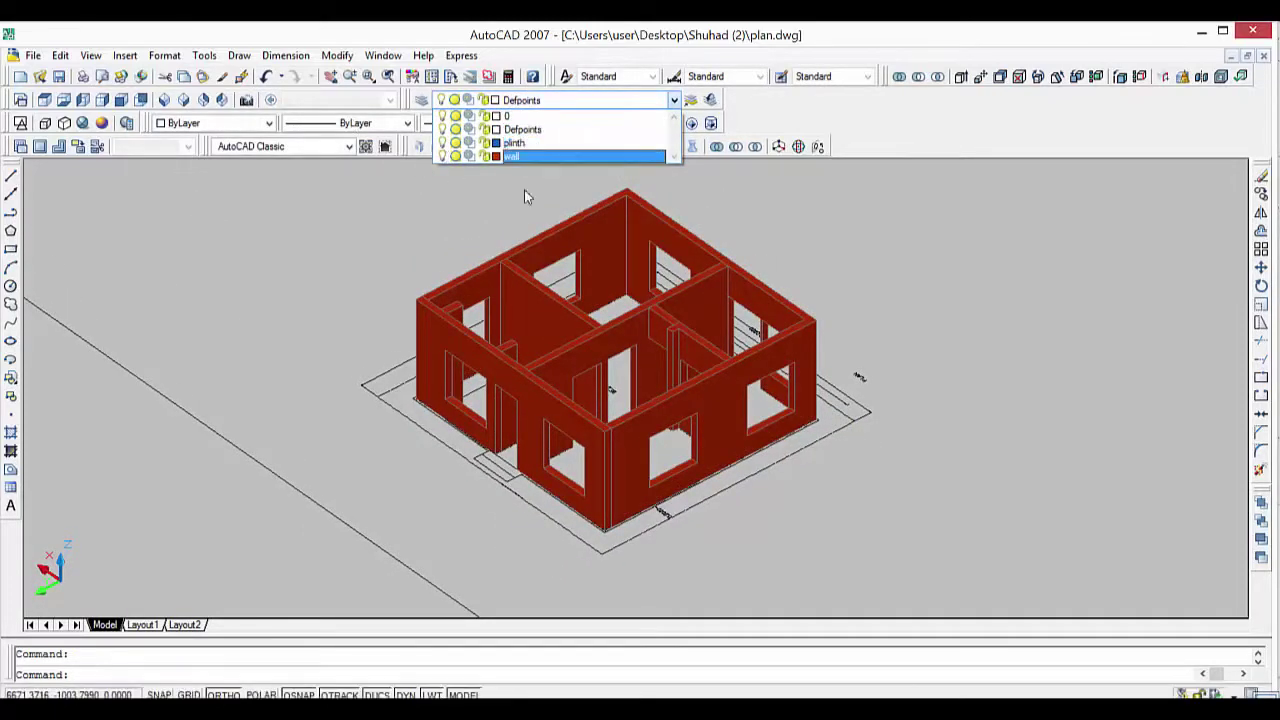
{"action": "left_click", "coordinate": [780, 268]}
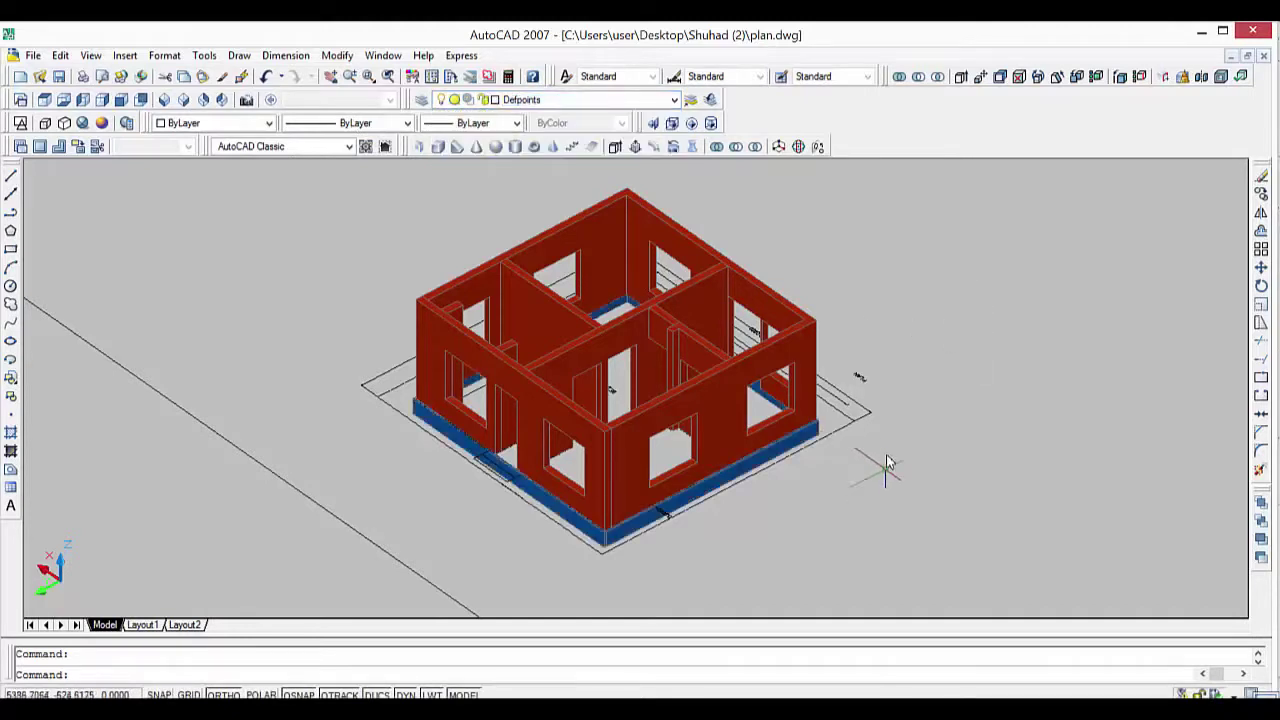
{"action": "scroll", "coordinate": [758, 518], "scroll_direction": "up", "scroll_amount": 2}
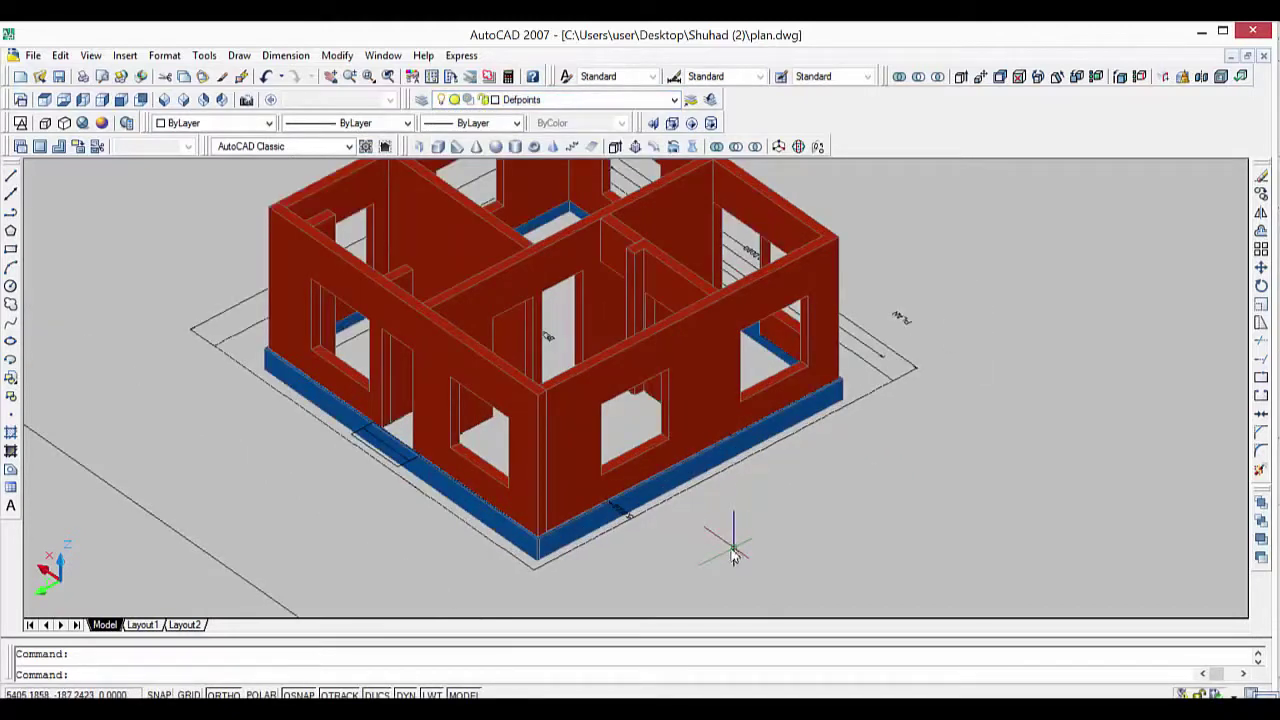
{"action": "mouse_move", "coordinate": [700, 560]}
{"action": "middle_mouse_down", "text": "shift"}
{"action": "mouse_move", "coordinate": [838, 550]}
{"action": "mouse_move", "coordinate": [806, 569]}
{"action": "mouse_move", "coordinate": [735, 576]}
{"action": "mouse_move", "coordinate": [586, 551]}
{"action": "mouse_move", "coordinate": [489, 517]}
{"action": "mouse_move", "coordinate": [460, 531]}
{"action": "mouse_move", "coordinate": [440, 594]}
{"action": "mouse_move", "coordinate": [446, 611]}
{"action": "mouse_move", "coordinate": [480, 578]}
{"action": "mouse_move", "coordinate": [498, 595]}
{"action": "mouse_move", "coordinate": [502, 582]}
{"action": "mouse_move", "coordinate": [455, 575]}
{"action": "mouse_move", "coordinate": [442, 626]}
{"action": "mouse_move", "coordinate": [448, 547]}
{"action": "mouse_move", "coordinate": [420, 563]}
{"action": "mouse_move", "coordinate": [555, 600]}
{"action": "middle_mouse_up", "text": "shift"}
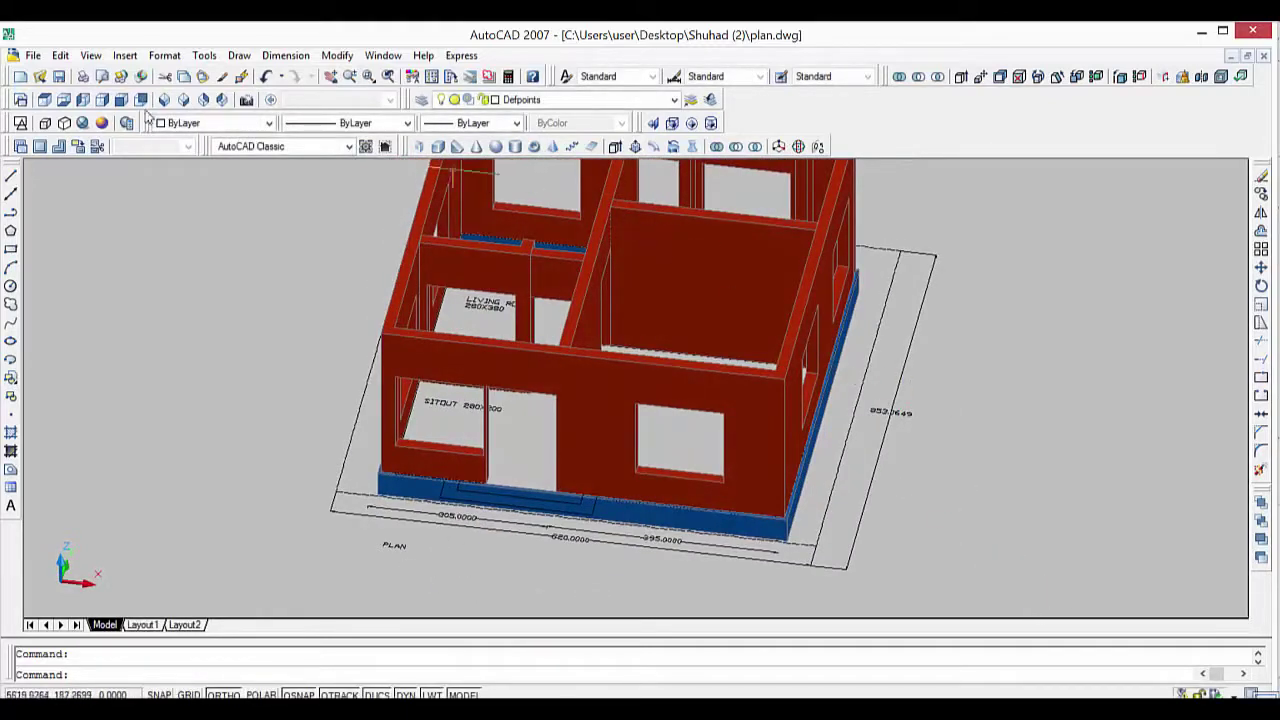
Switch to Top view and centre the zoomed floor plan in the window.
{"action": "left_click", "coordinate": [44, 99]}
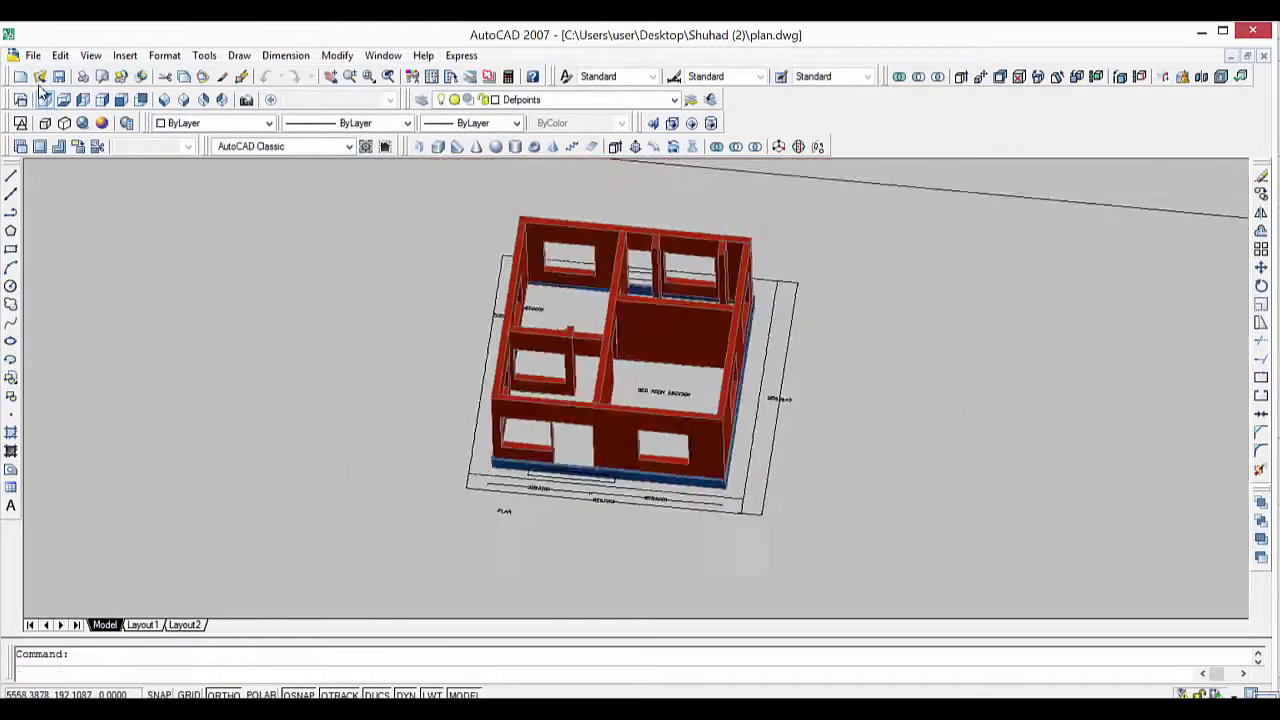
{"action": "middle_click_drag", "start_coordinate": [987, 466], "coordinate": [517, 391]}
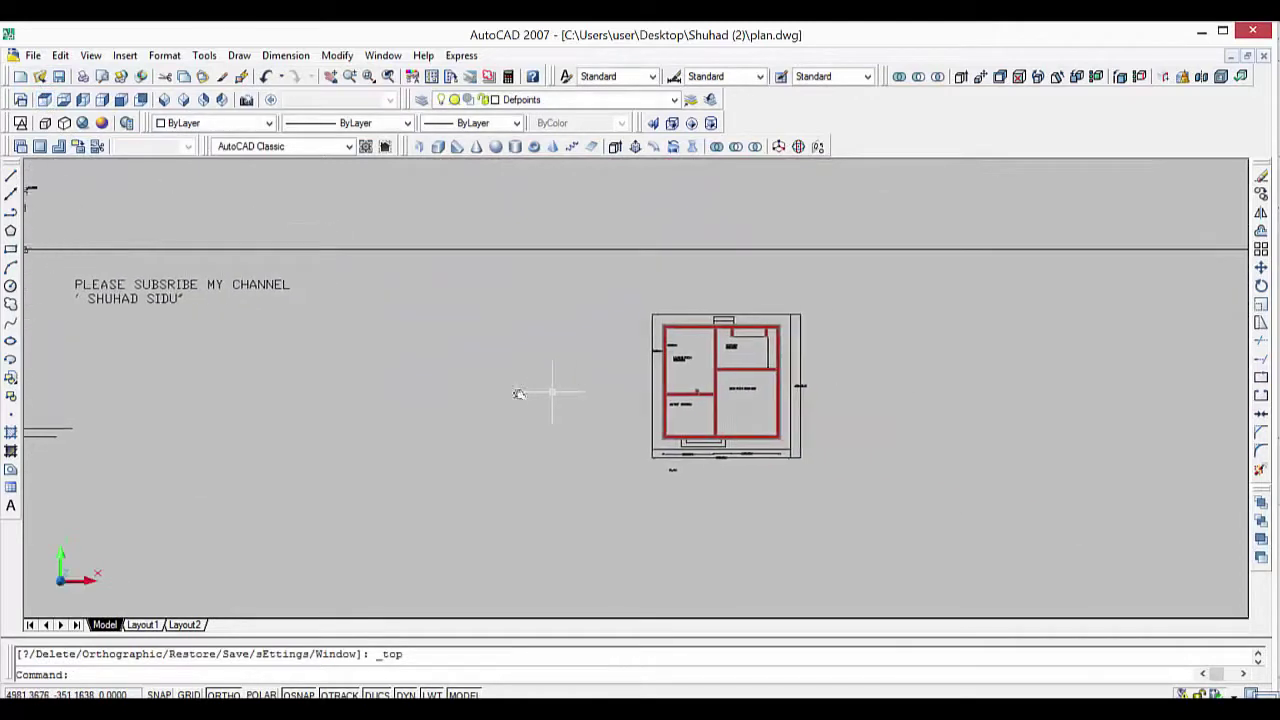
{"action": "scroll", "coordinate": [517, 391], "scroll_direction": "up", "scroll_amount": 1}
{"action": "scroll", "coordinate": [705, 443], "scroll_direction": "up", "scroll_amount": 2}
{"action": "scroll", "coordinate": [707, 441], "scroll_direction": "up", "scroll_amount": 2}
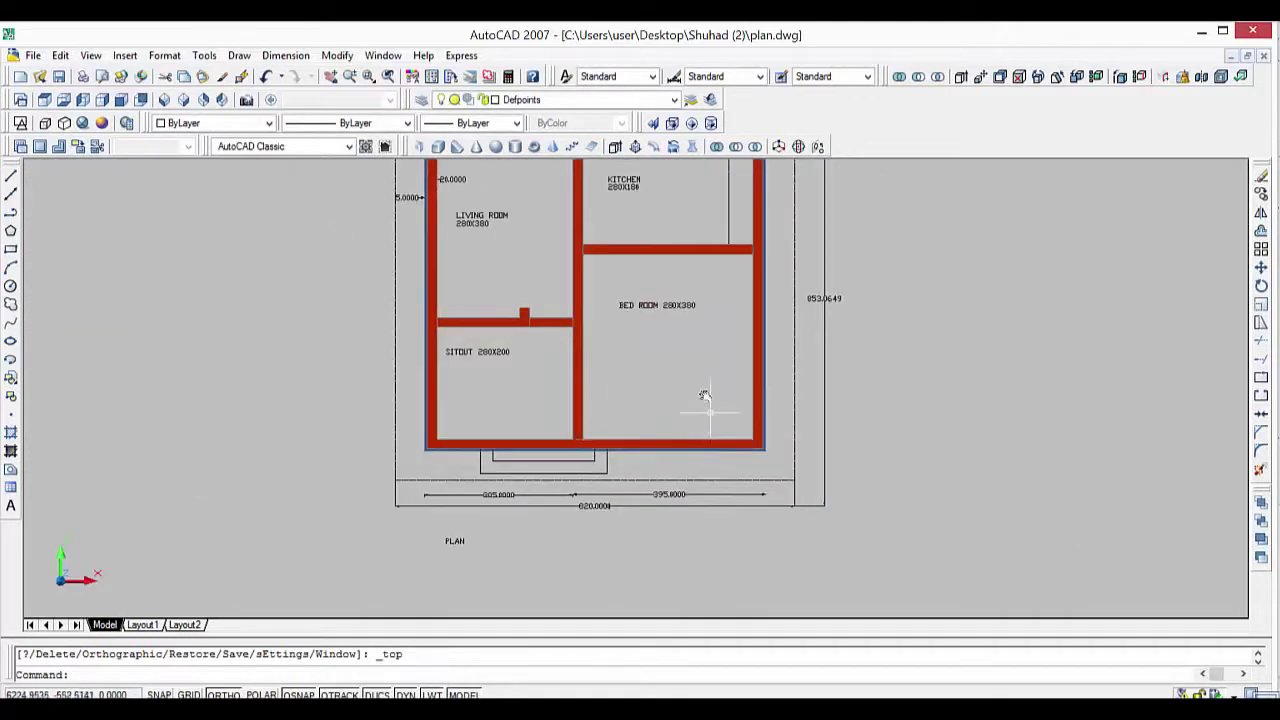
{"action": "middle_click_drag", "start_coordinate": [674, 364], "coordinate": [651, 452]}
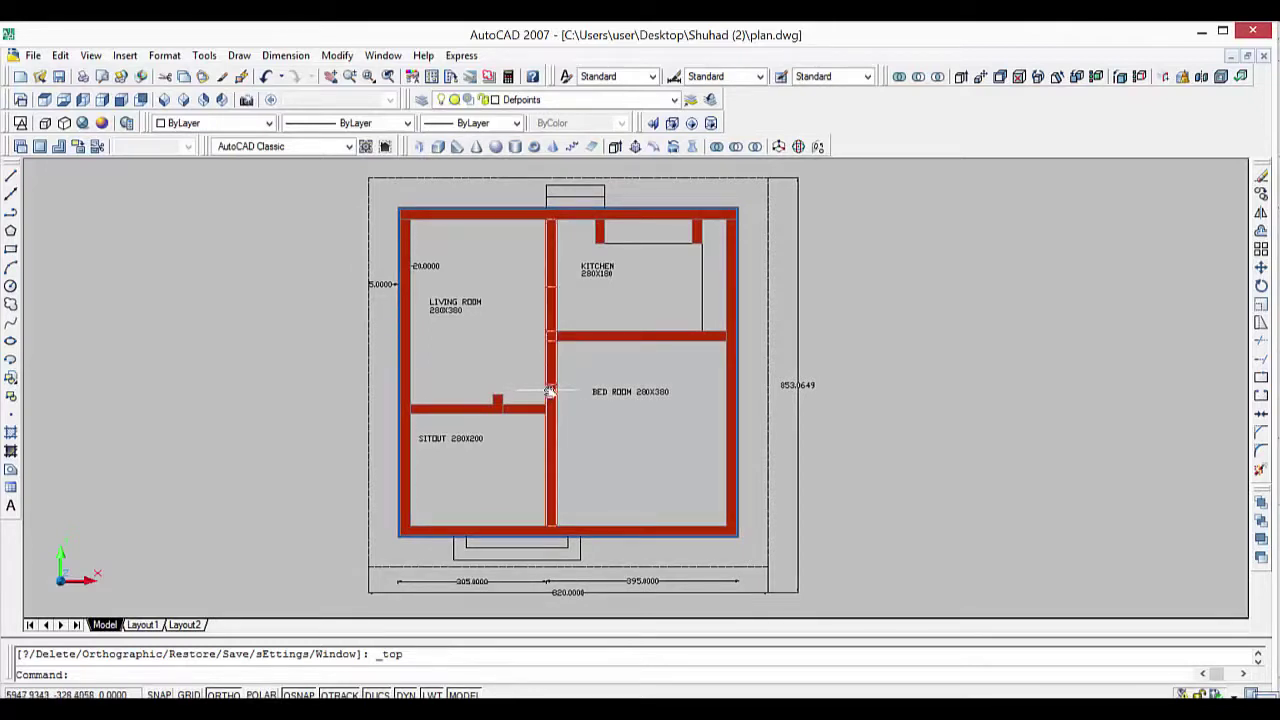
Quick-save the drawing as plan.dwg with Ctrl+S.
{"action": "key", "text": "ctrl+s"}
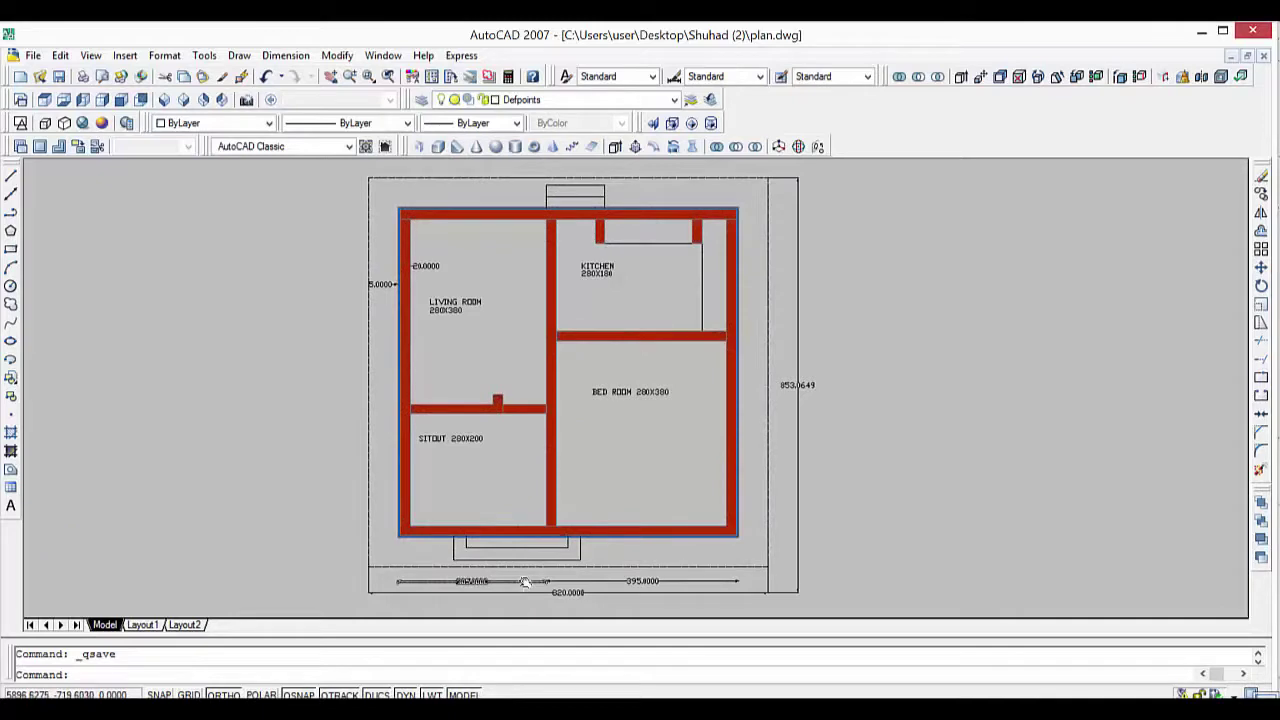
{"action": "scroll", "coordinate": [522, 576], "scroll_direction": "up", "scroll_amount": 2}
{"action": "scroll", "coordinate": [525, 581], "scroll_direction": "up", "scroll_amount": 2}
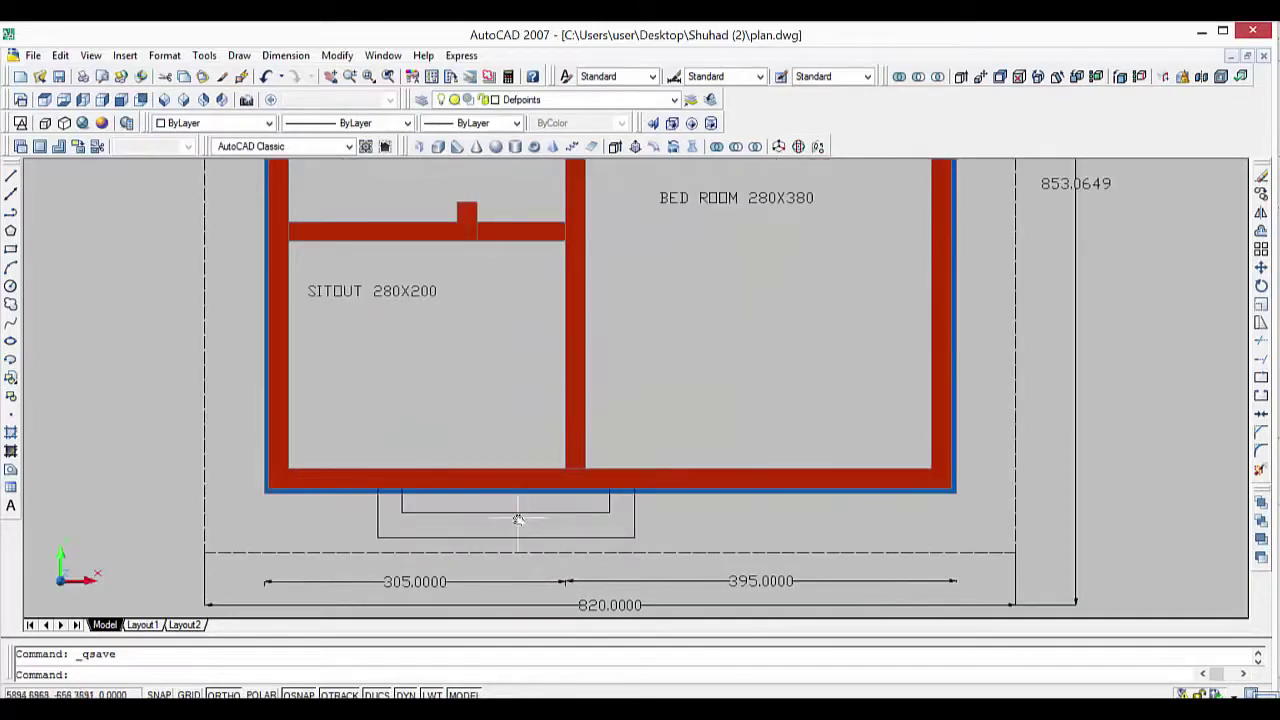
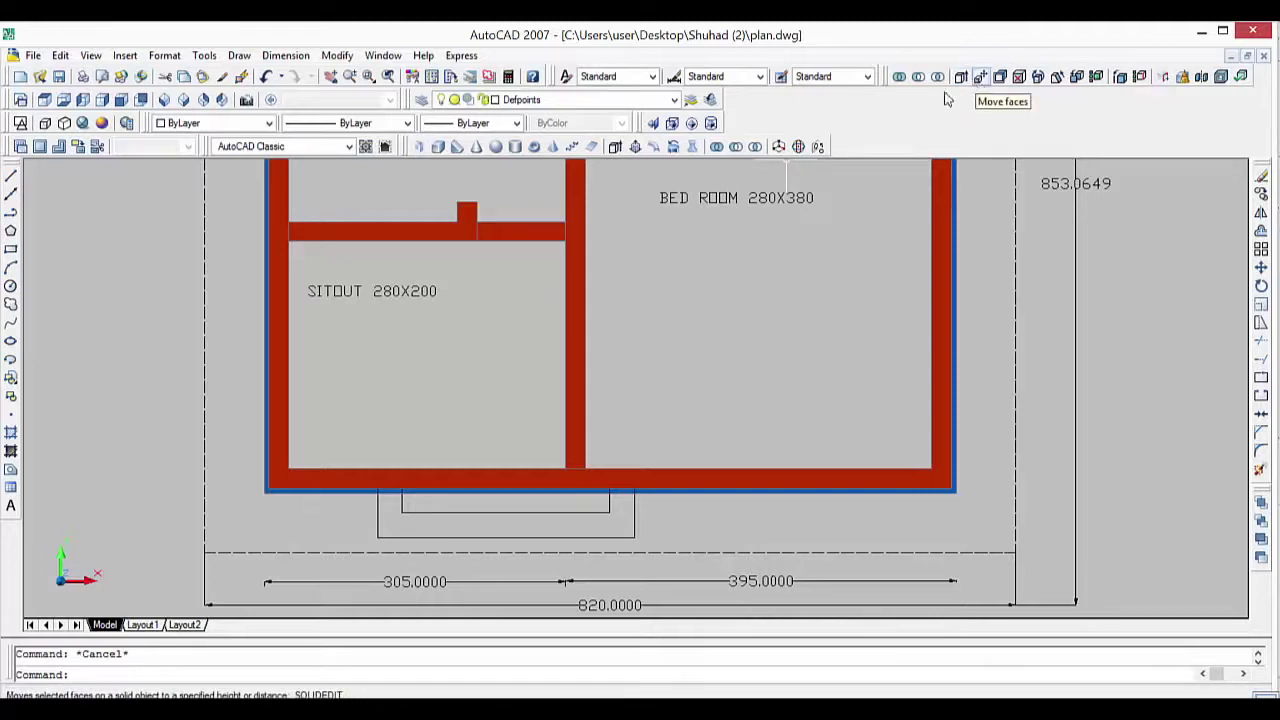
Pull a bounded area of the floor plan up into 3D with Presspull.
{"action": "left_click", "coordinate": [637, 146]}
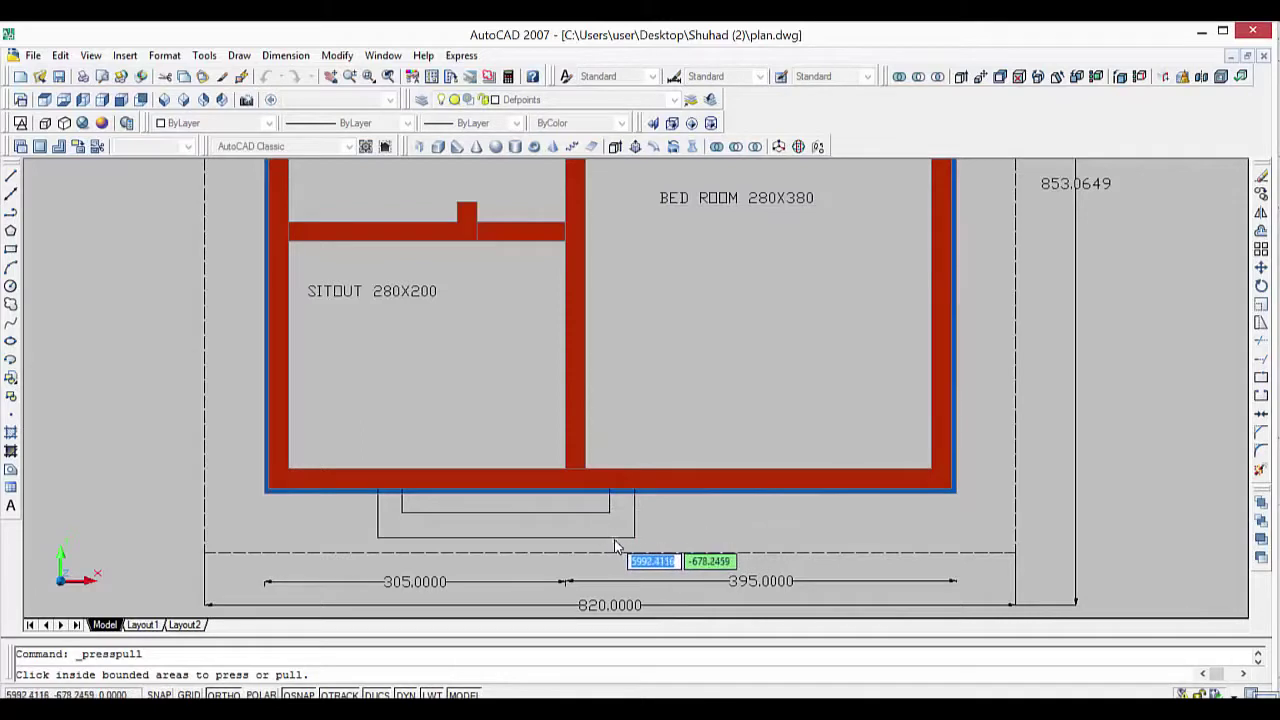
{"action": "left_click", "coordinate": [566, 527]}
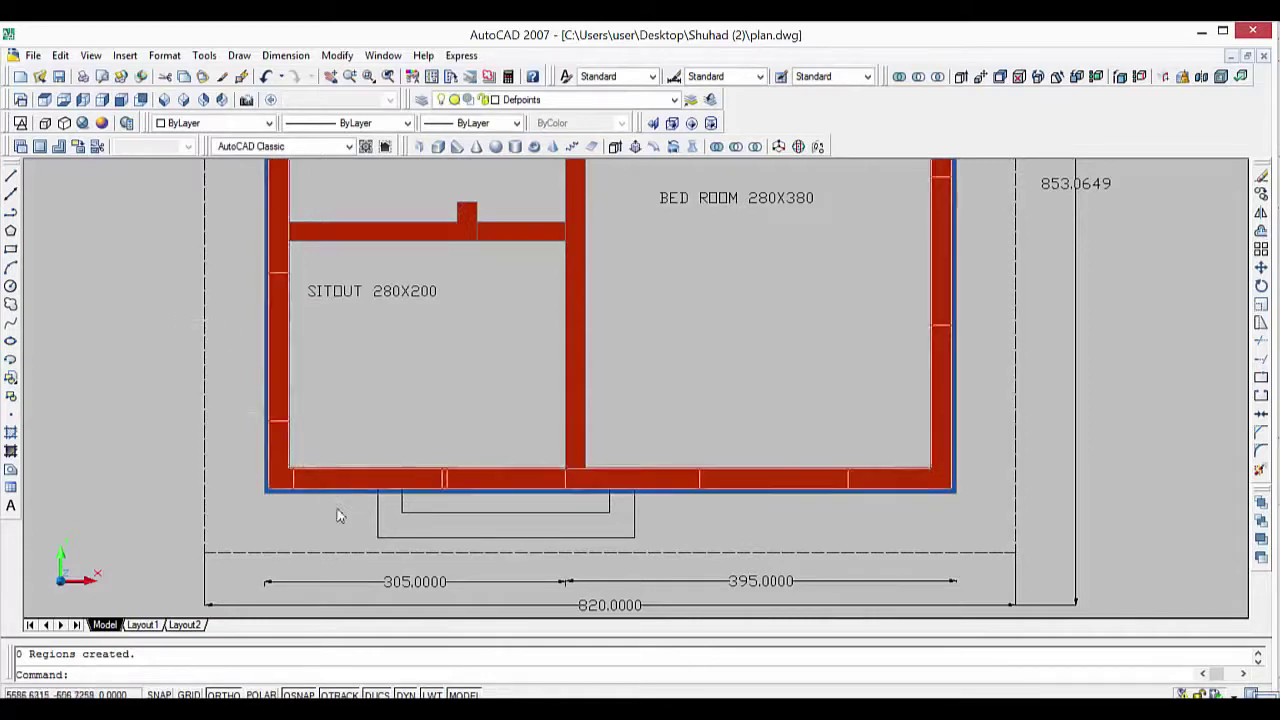
{"action": "scroll", "coordinate": [394, 510], "scroll_direction": "up", "scroll_amount": 2}
{"action": "scroll", "coordinate": [394, 516], "scroll_direction": "up", "scroll_amount": 2}
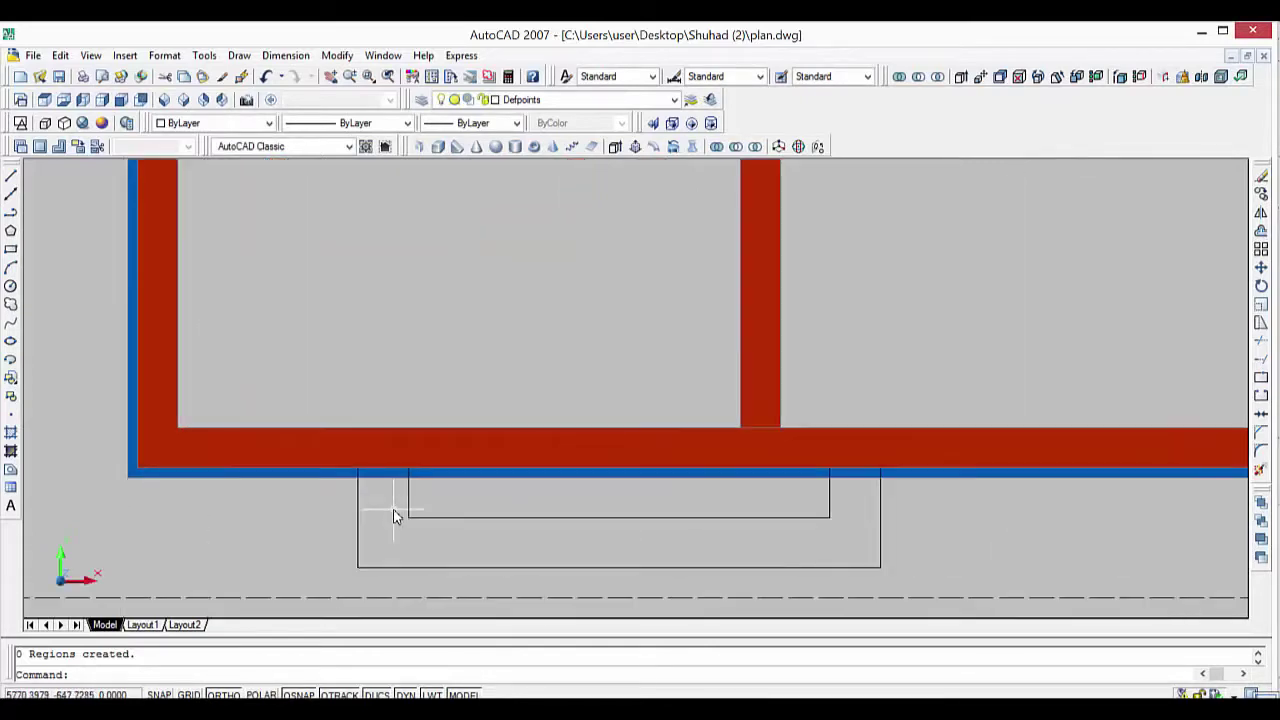
{"action": "scroll", "coordinate": [394, 516], "scroll_direction": "down", "scroll_amount": 2}
{"action": "scroll", "coordinate": [396, 520], "scroll_direction": "down", "scroll_amount": 2}
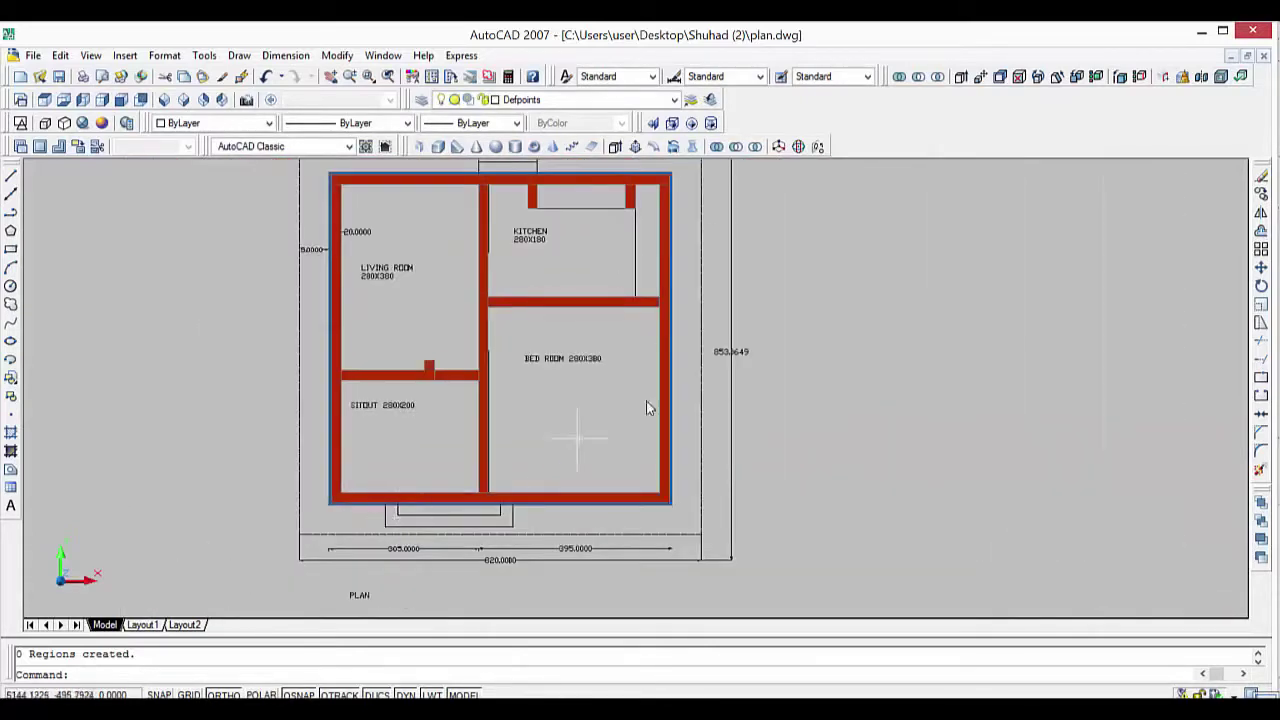
Quick-save the red-walled floor plan drawing and close AutoCAD.
{"action": "middle_click_drag", "start_coordinate": [792, 418], "coordinate": [814, 443]}
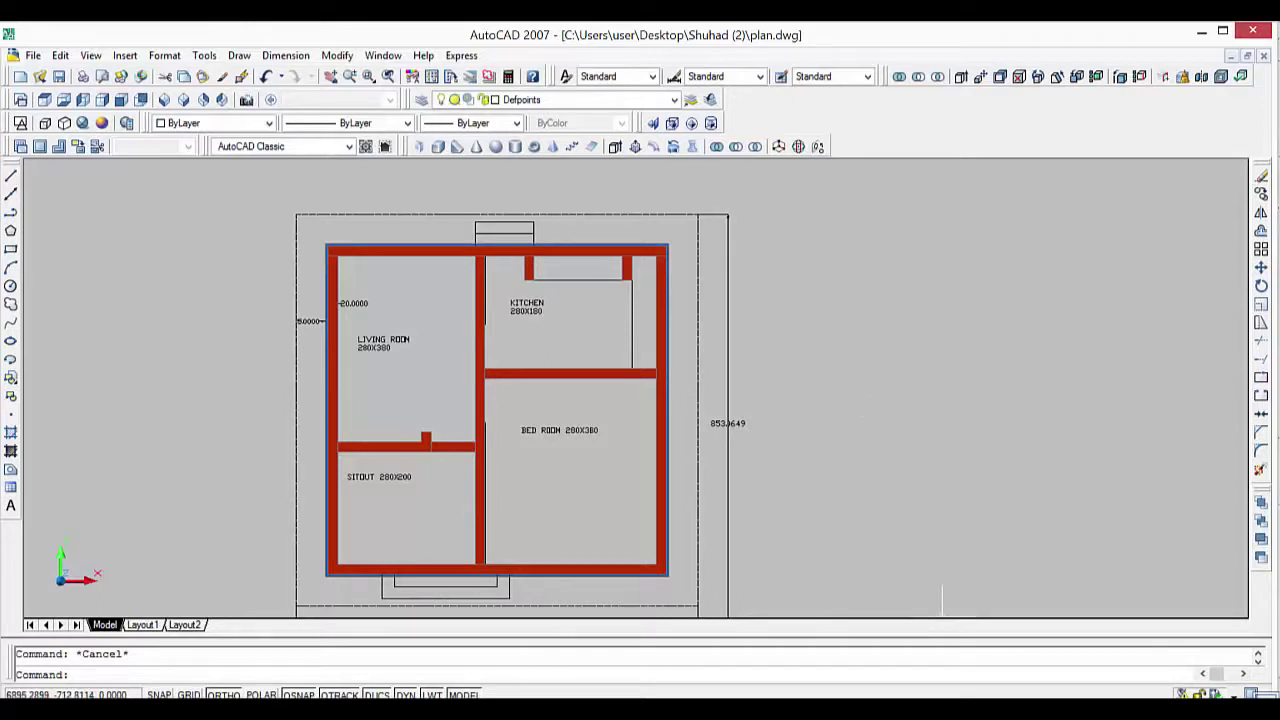
{"action": "middle_click_drag", "start_coordinate": [849, 394], "coordinate": [730, 338]}
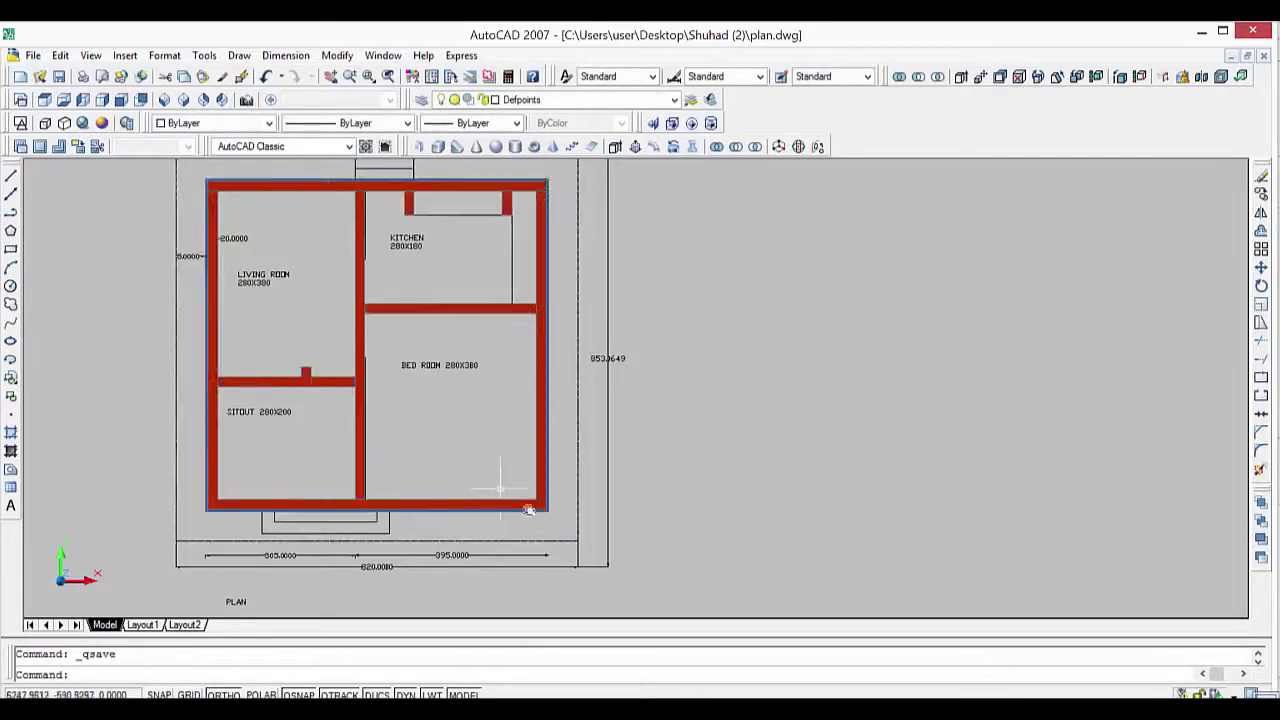
{"action": "key", "text": "ctrl+s"}
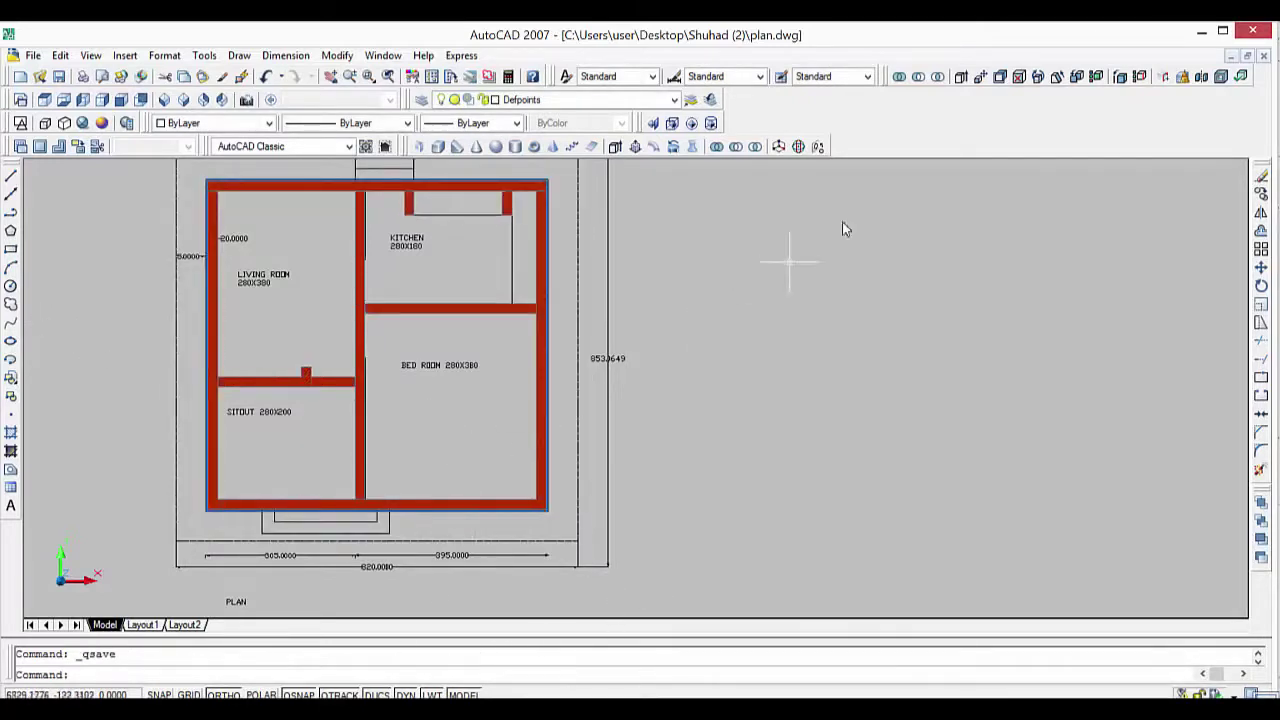
{"action": "left_click", "coordinate": [1240, 36]}
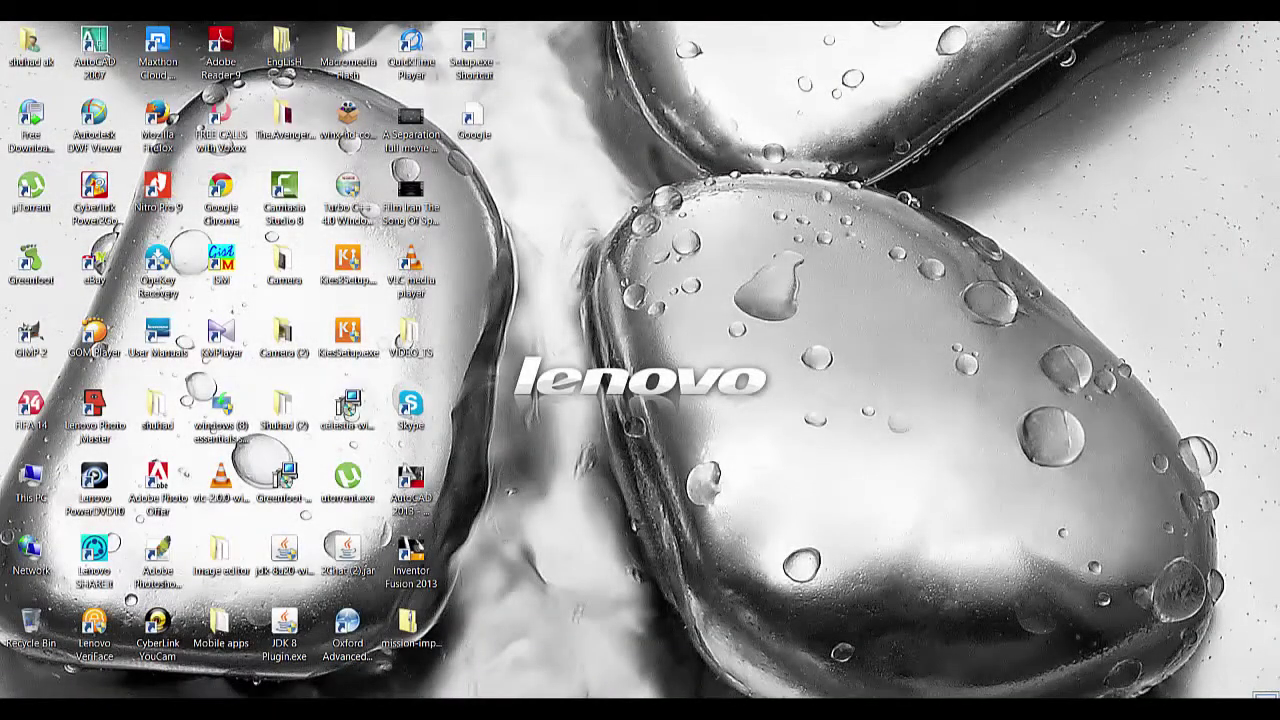
{"action": "key", "text": "F10"}
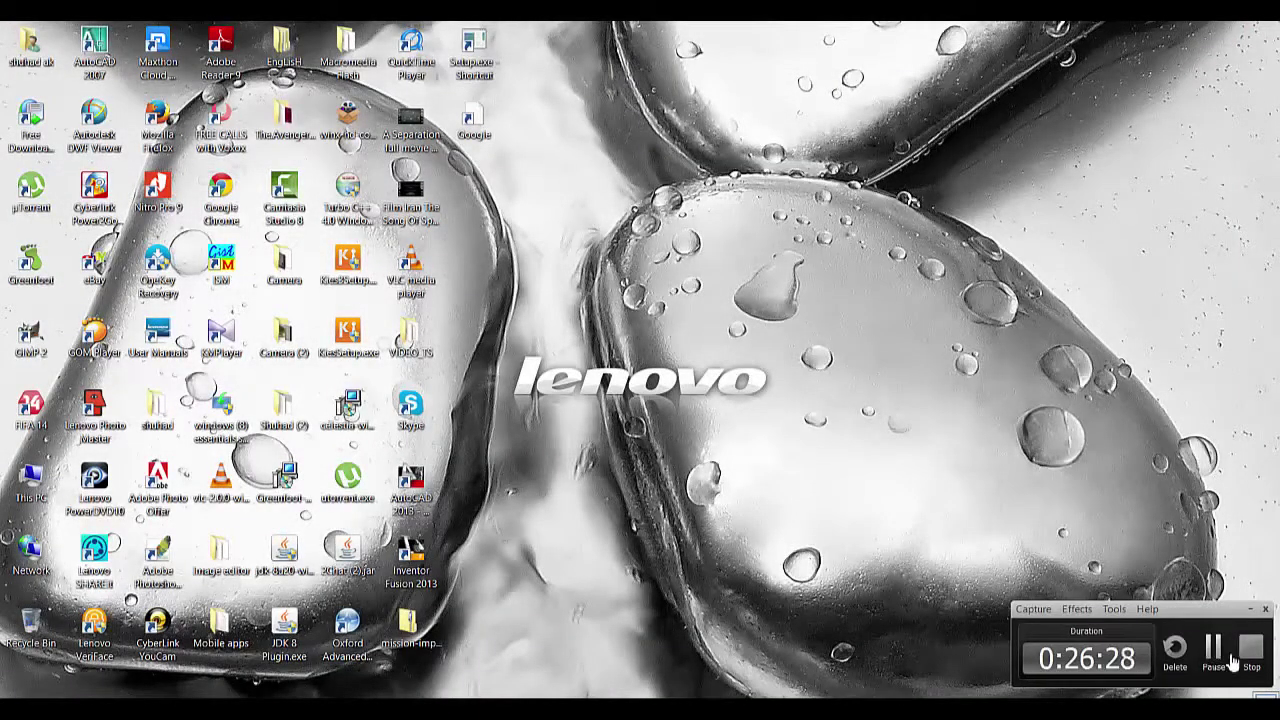
{"action": "left_click", "coordinate": [1258, 662]}
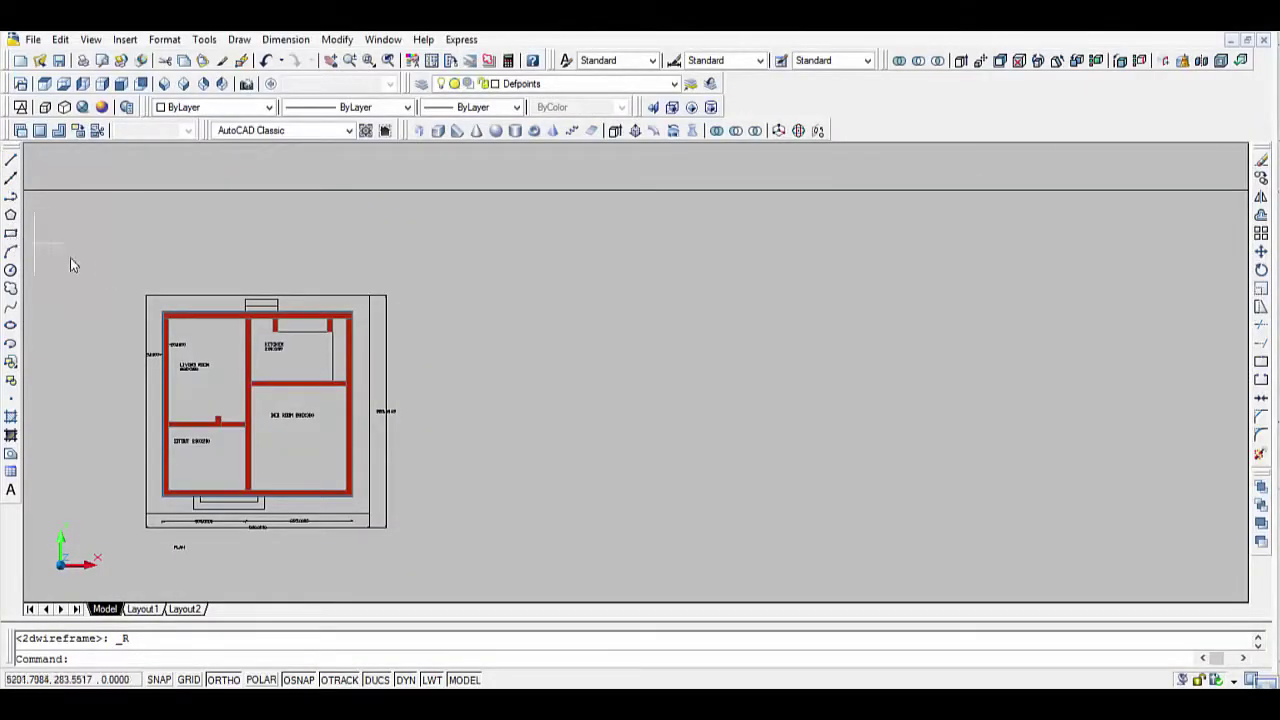
Draw a 150 by 20 rectangle beside the floor plan.
{"action": "left_click", "coordinate": [10, 236]}
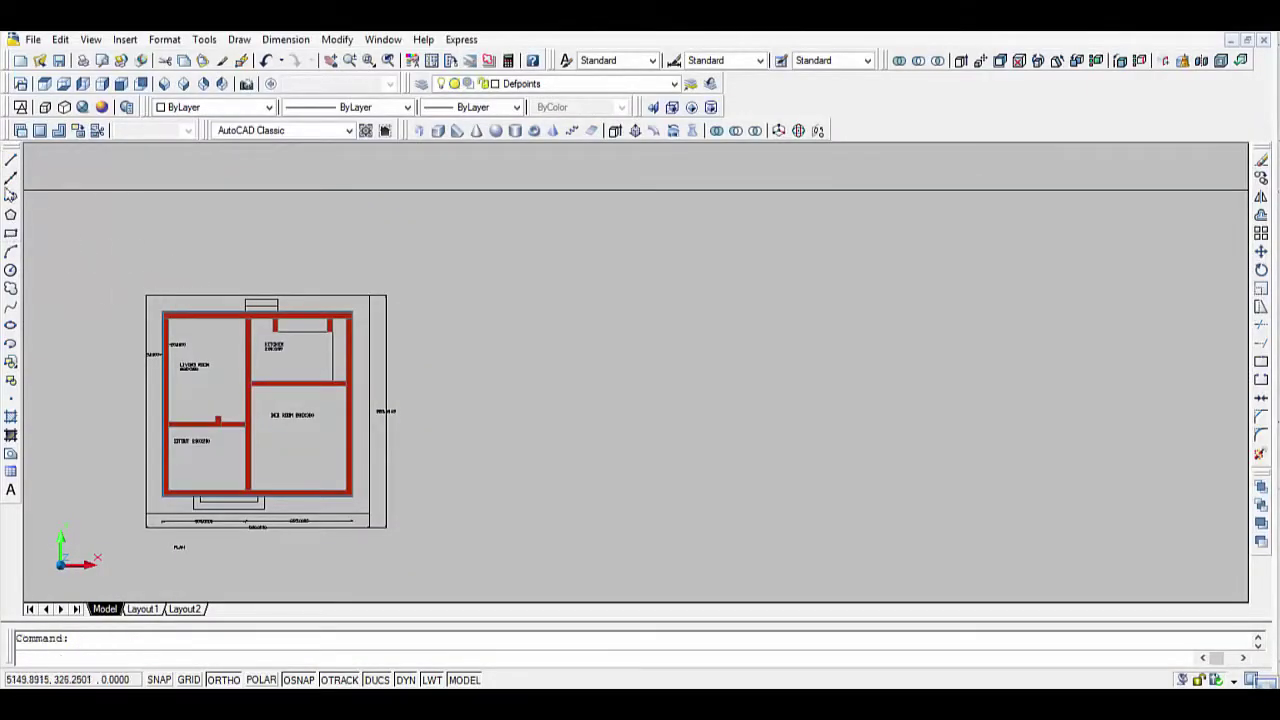
{"action": "left_click", "coordinate": [520, 357]}
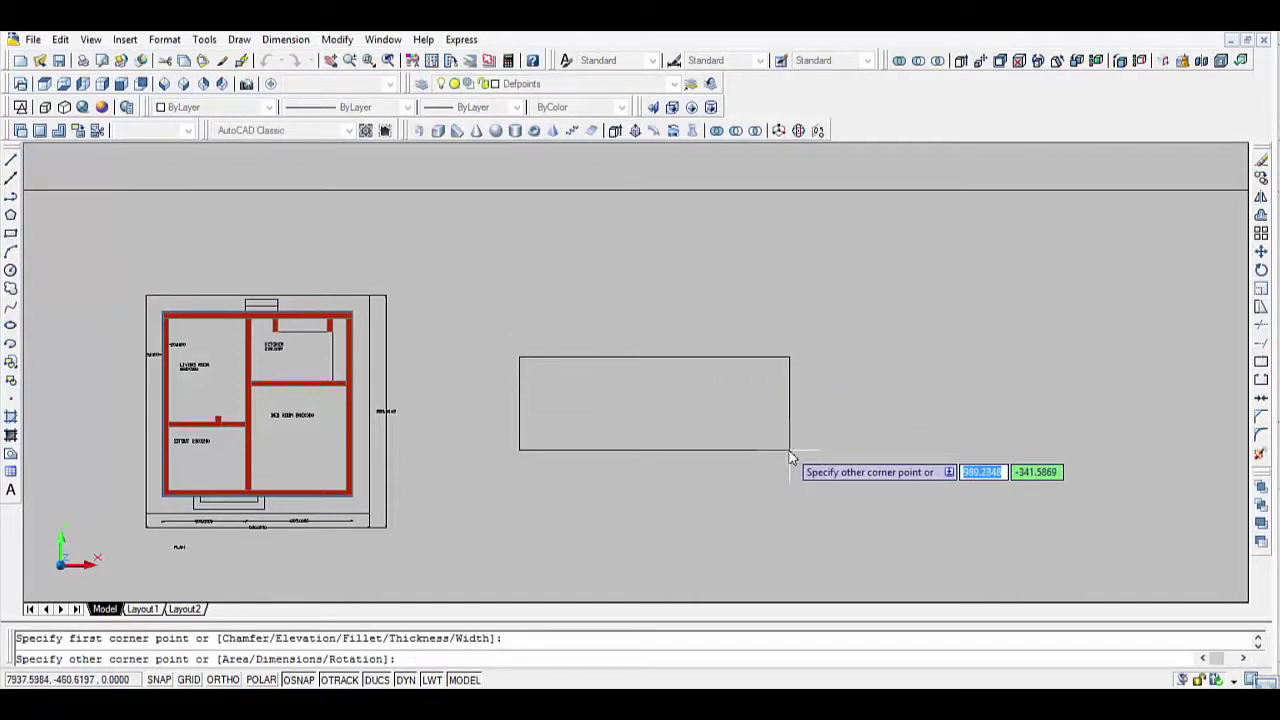
{"action": "type", "text": "150"}
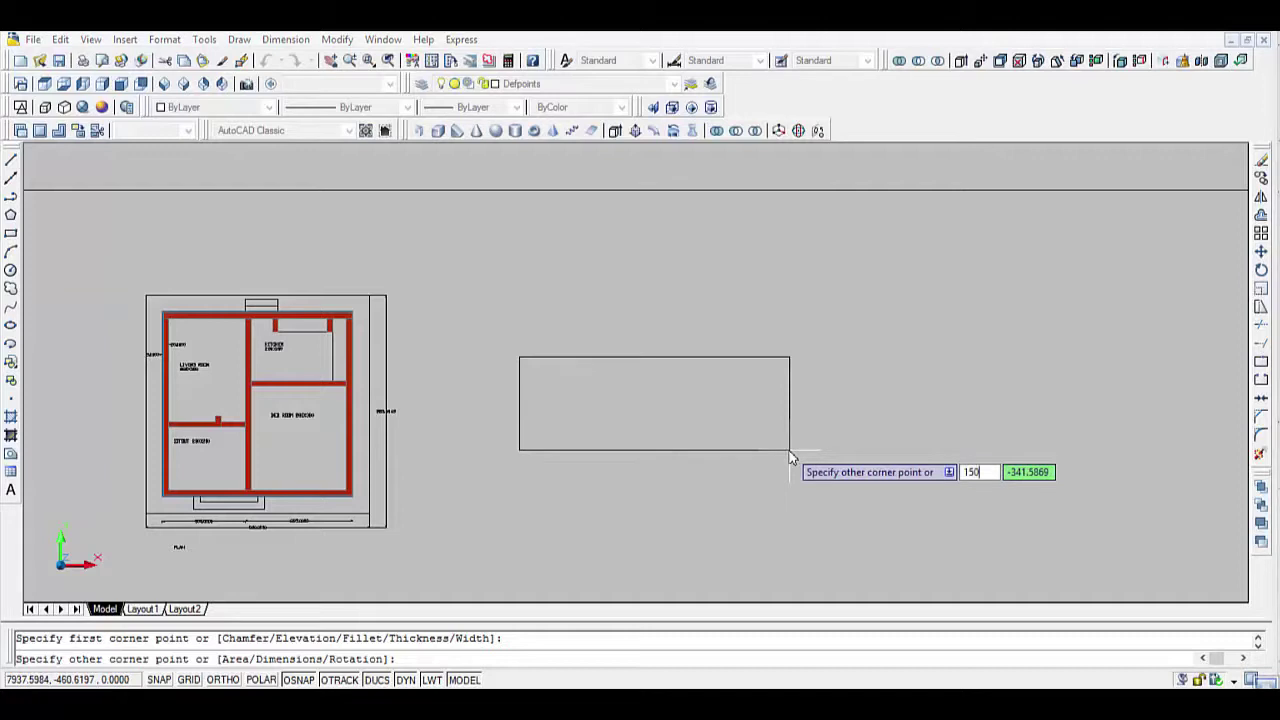
{"action": "key", "text": "Tab"}
{"action": "type", "text": "2"}
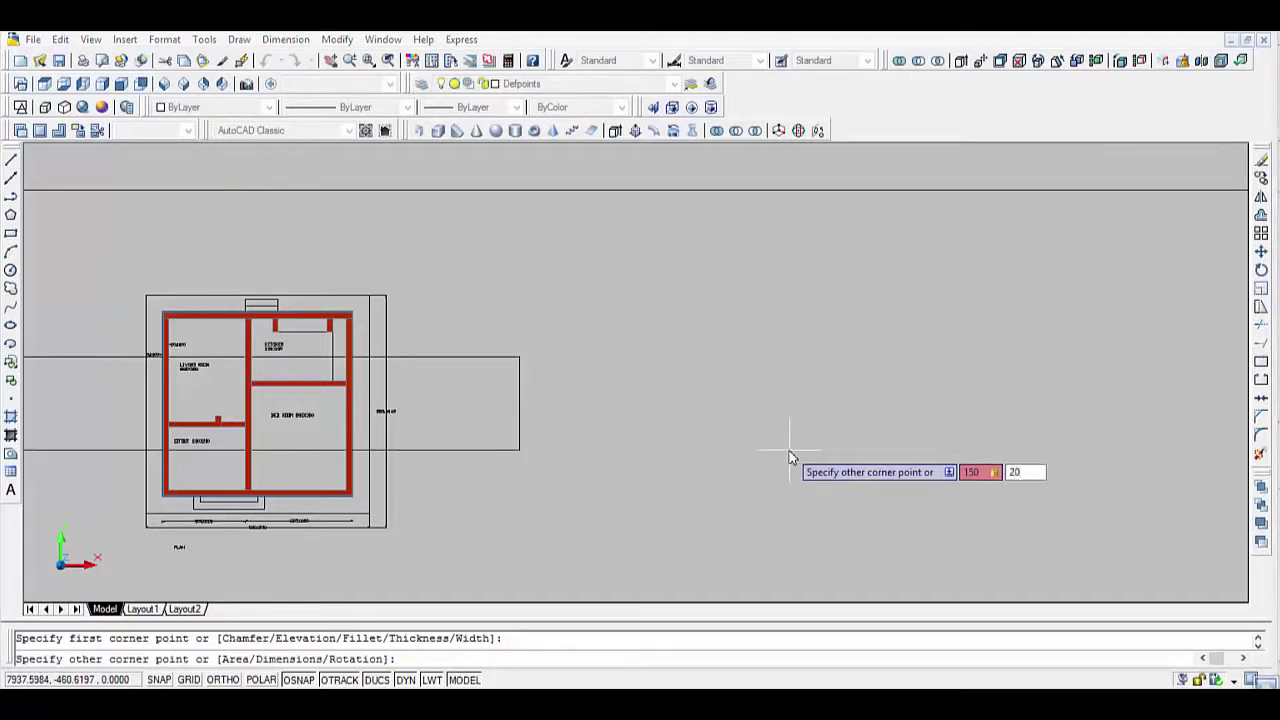
{"action": "key", "text": "Return"}
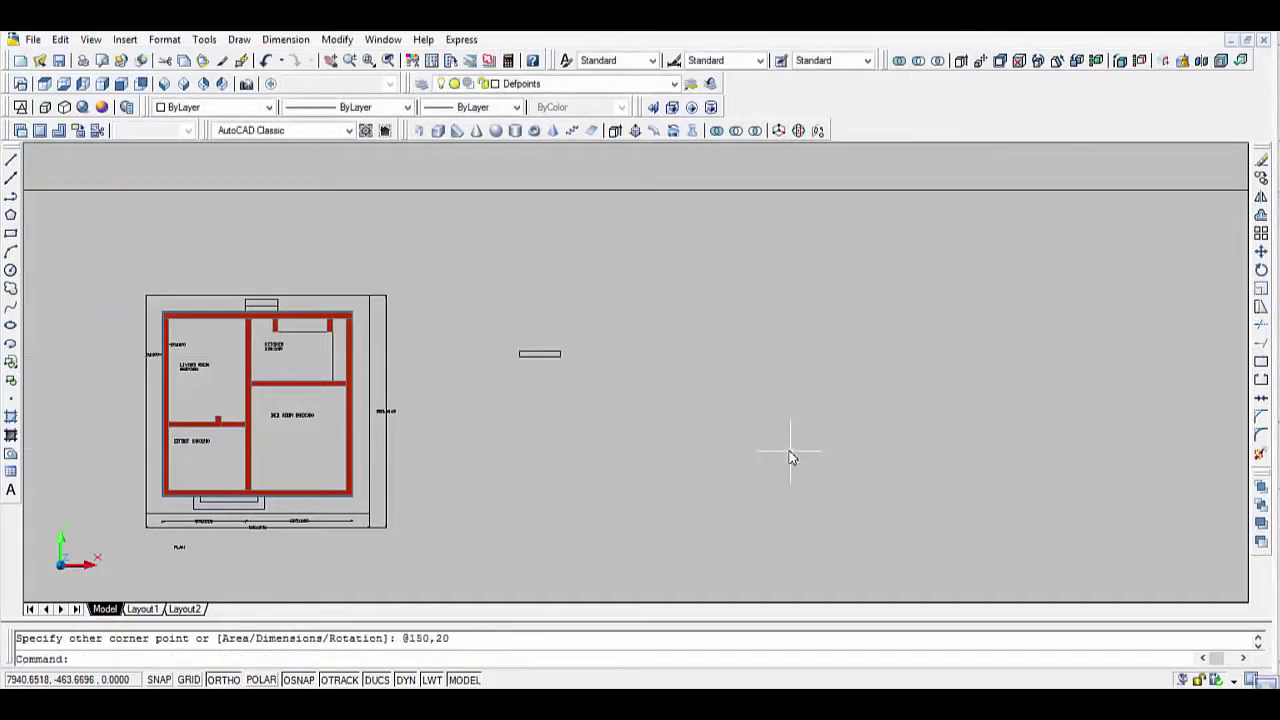
{"action": "scroll", "coordinate": [708, 388], "scroll_direction": "up", "scroll_amount": 1}
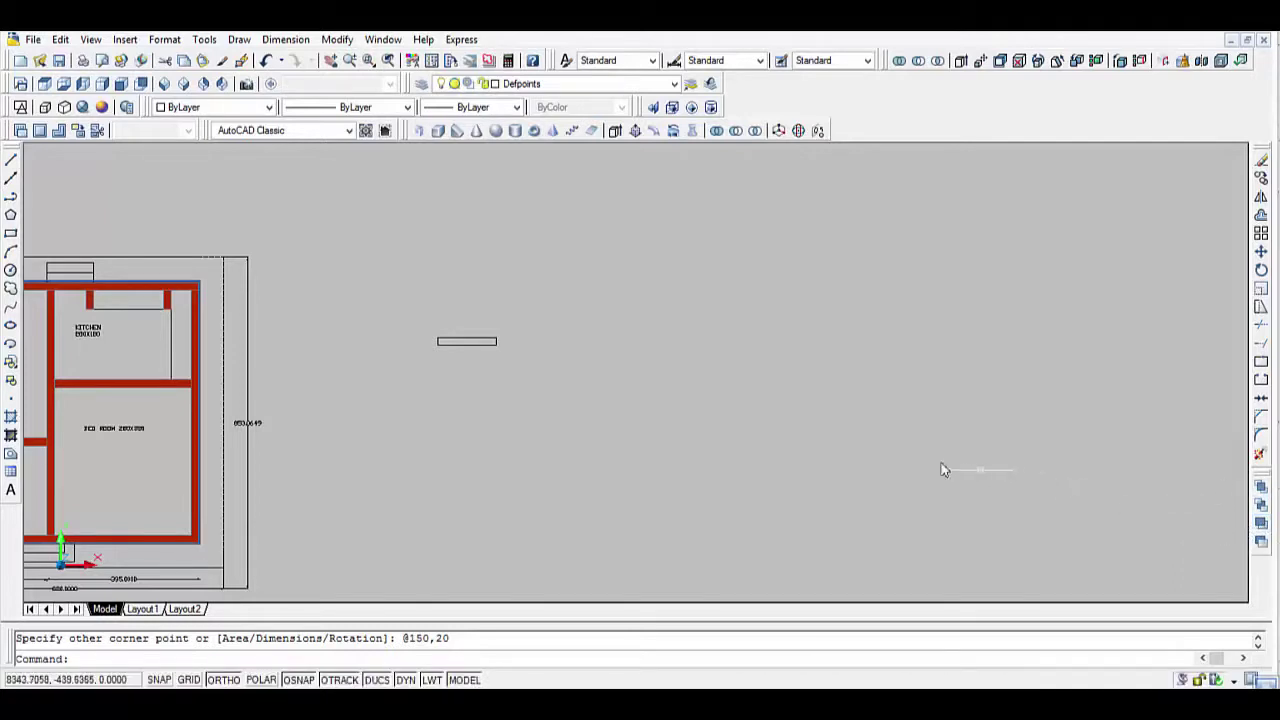
Explode the rectangle into separate line segments.
{"action": "type", "text": "explode"}
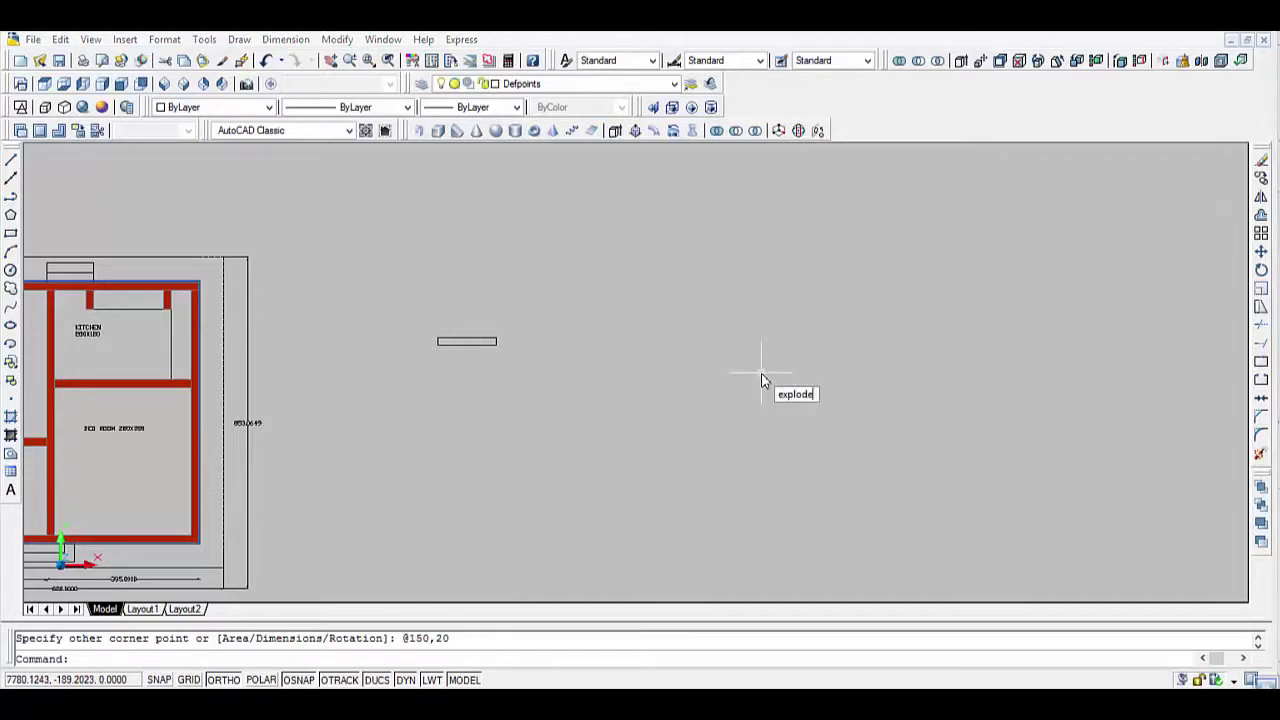
{"action": "key", "text": "Return"}
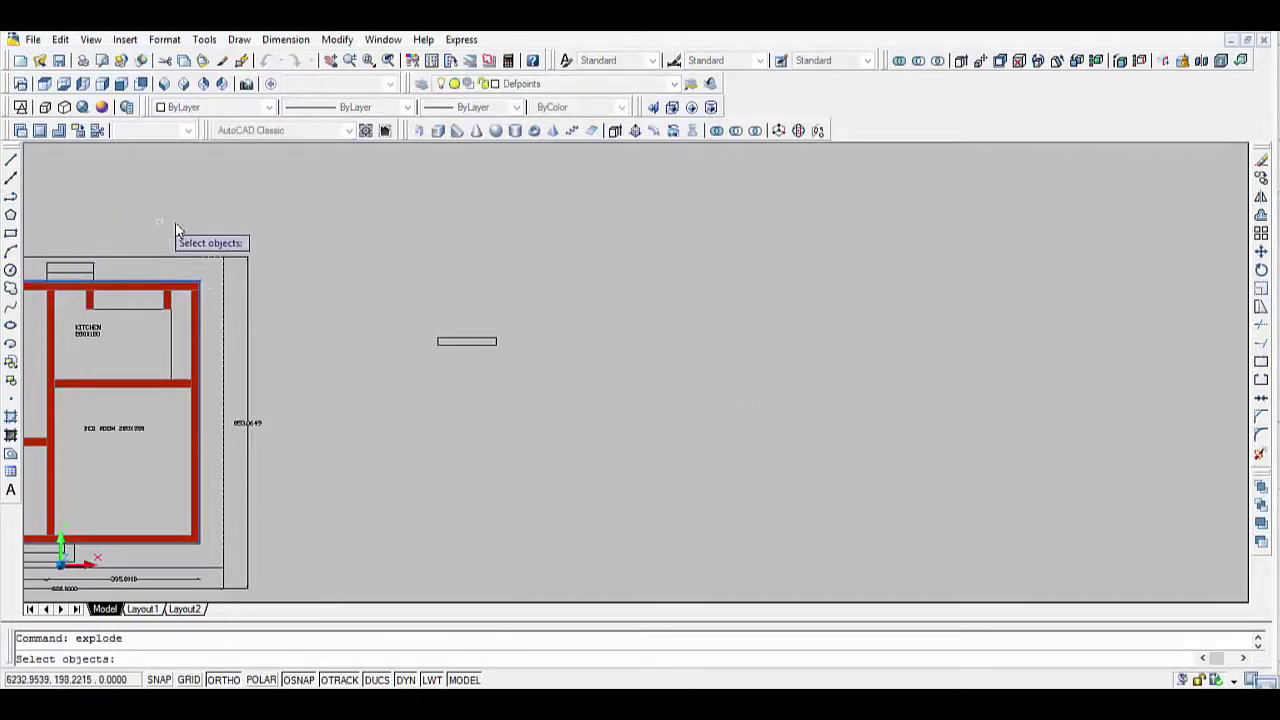
{"action": "left_click", "coordinate": [426, 322]}
{"action": "left_click", "coordinate": [536, 412]}
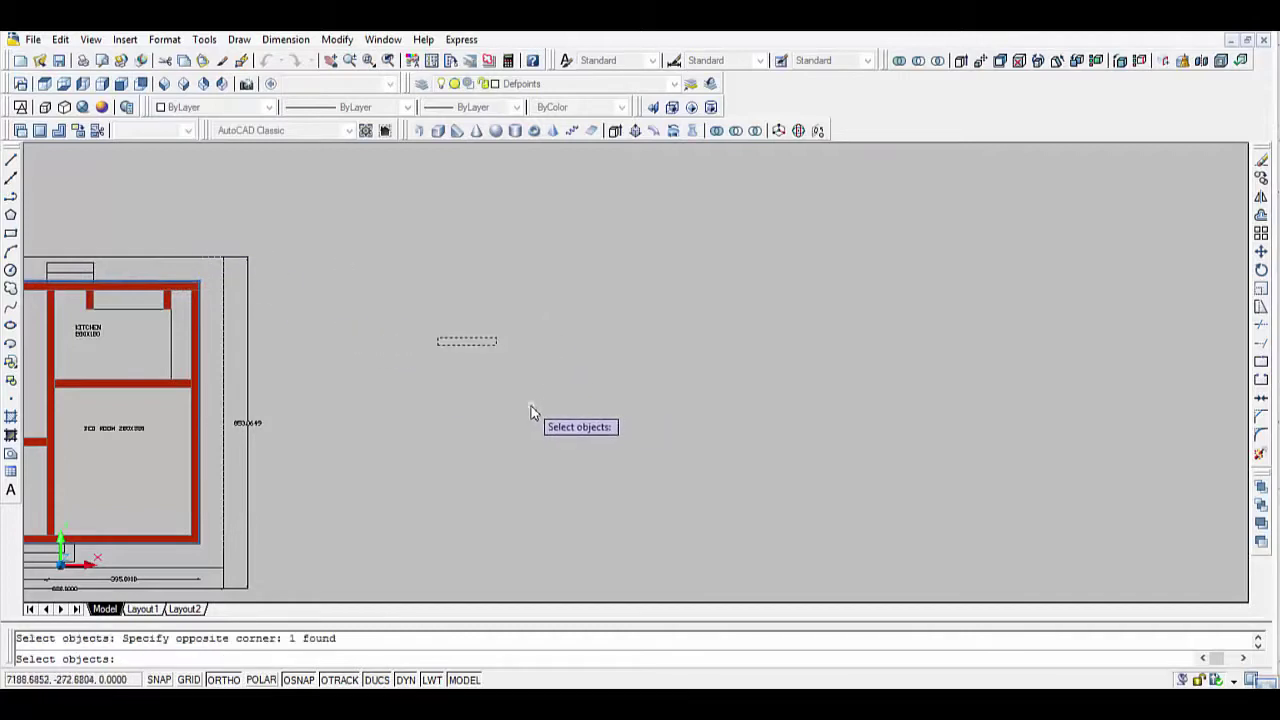
{"action": "key", "text": "Return"}
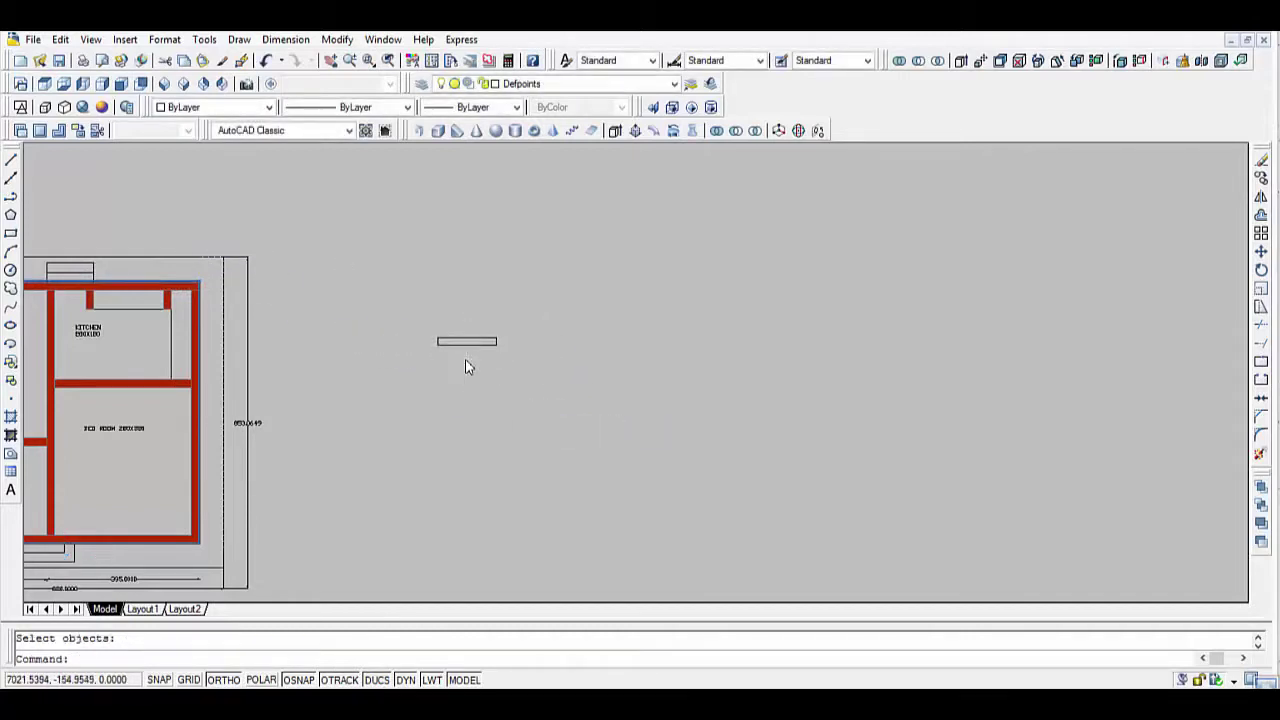
{"action": "scroll", "coordinate": [466, 367], "scroll_direction": "up", "scroll_amount": 4}
{"action": "middle_click_drag", "start_coordinate": [462, 364], "coordinate": [452, 382]}
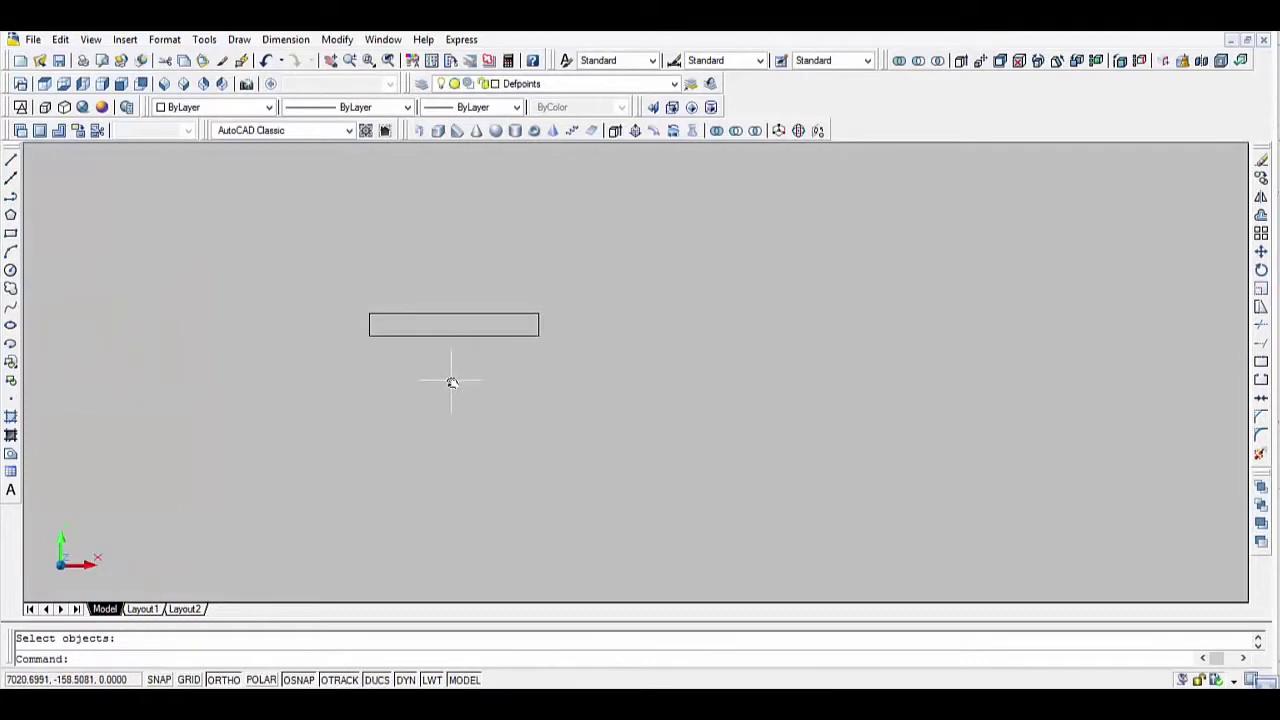
Offset the rectangle's bottom edge inward by 2.
{"action": "type", "text": "o"}
{"action": "key", "text": "Return"}
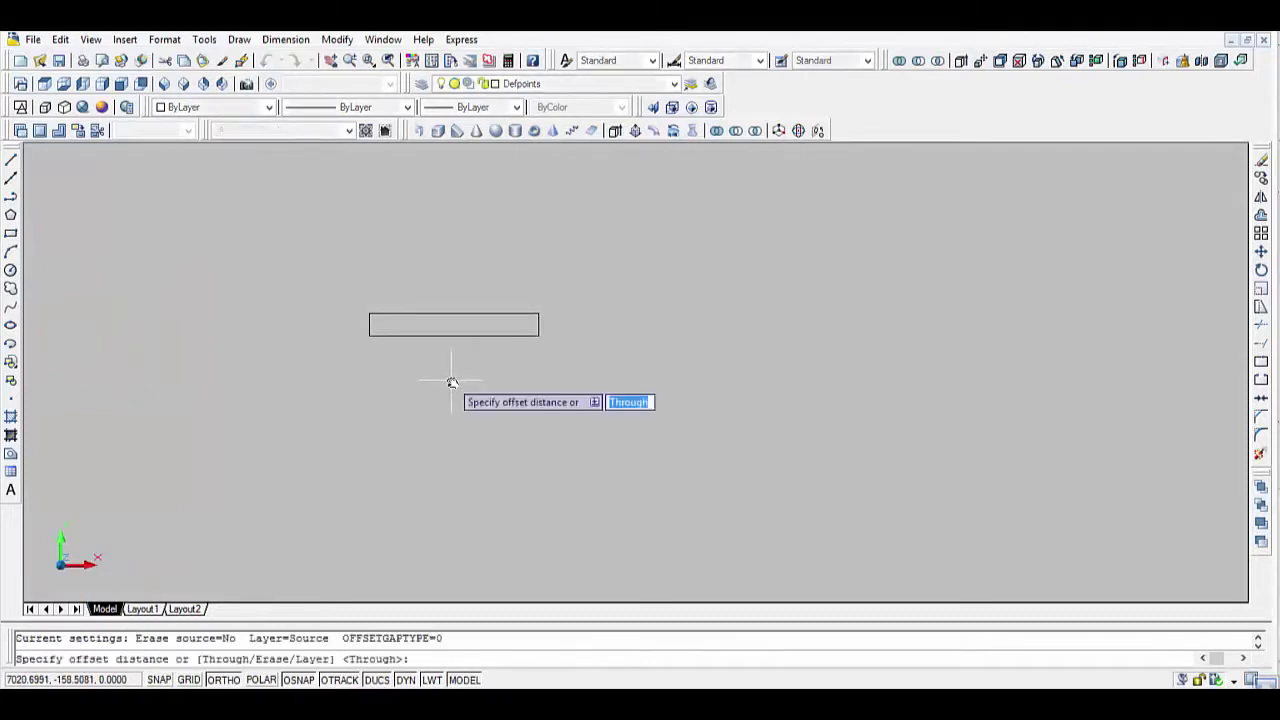
{"action": "type", "text": "2"}
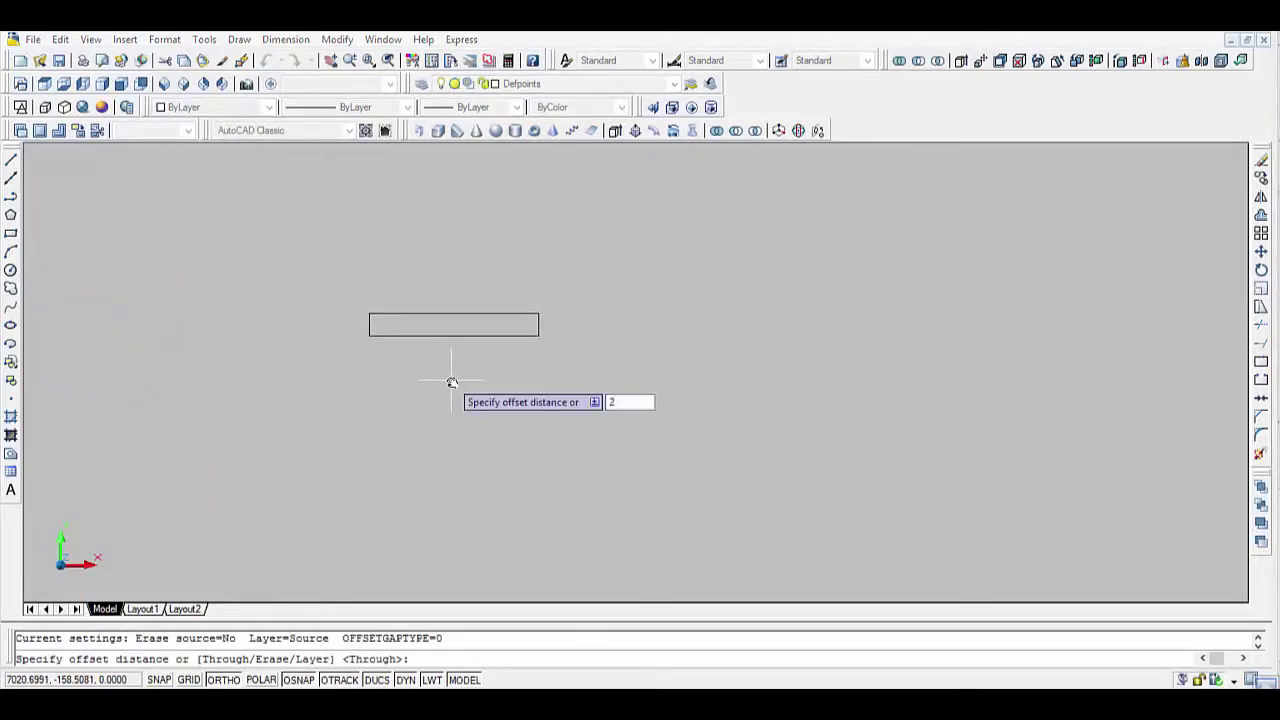
{"action": "key", "text": "Return"}
{"action": "left_click", "coordinate": [478, 335]}
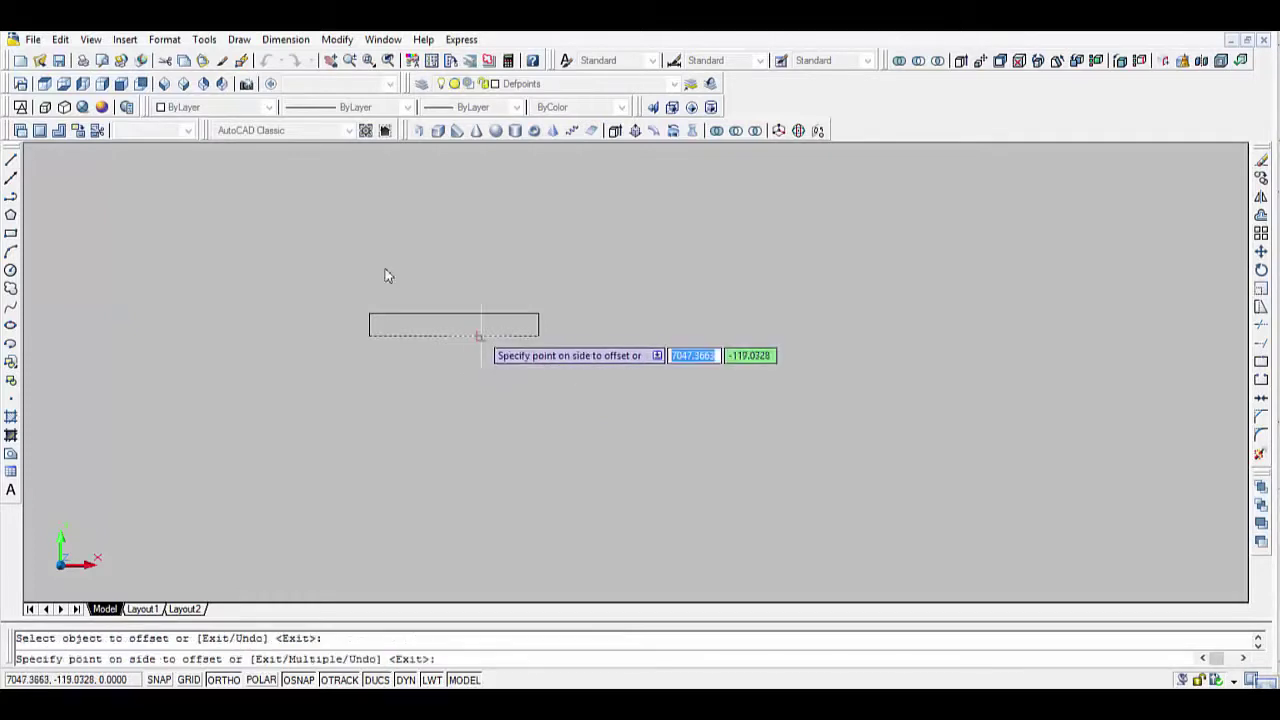
{"action": "left_click", "coordinate": [482, 311]}
{"action": "key", "text": "Return"}
Offset the bottom, left and right edges of the rectangle inward by 6.
{"action": "key", "text": "Return"}
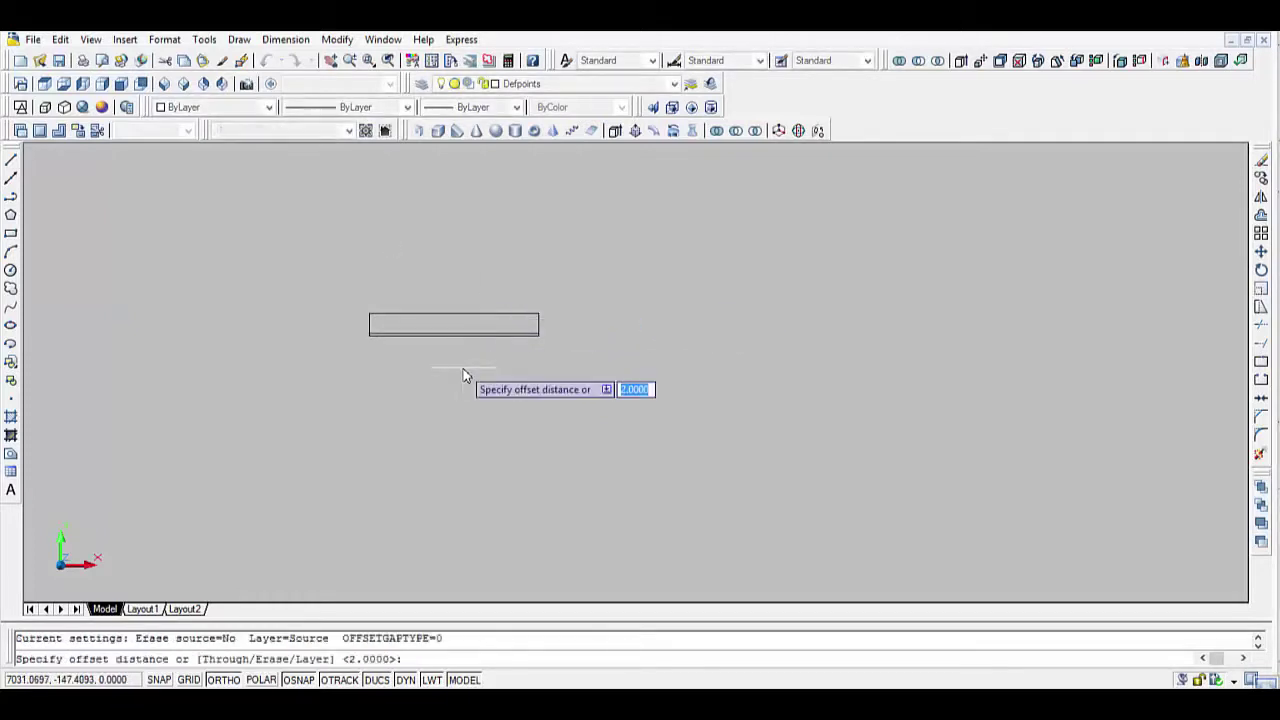
{"action": "type", "text": "6"}
{"action": "key", "text": "Return"}
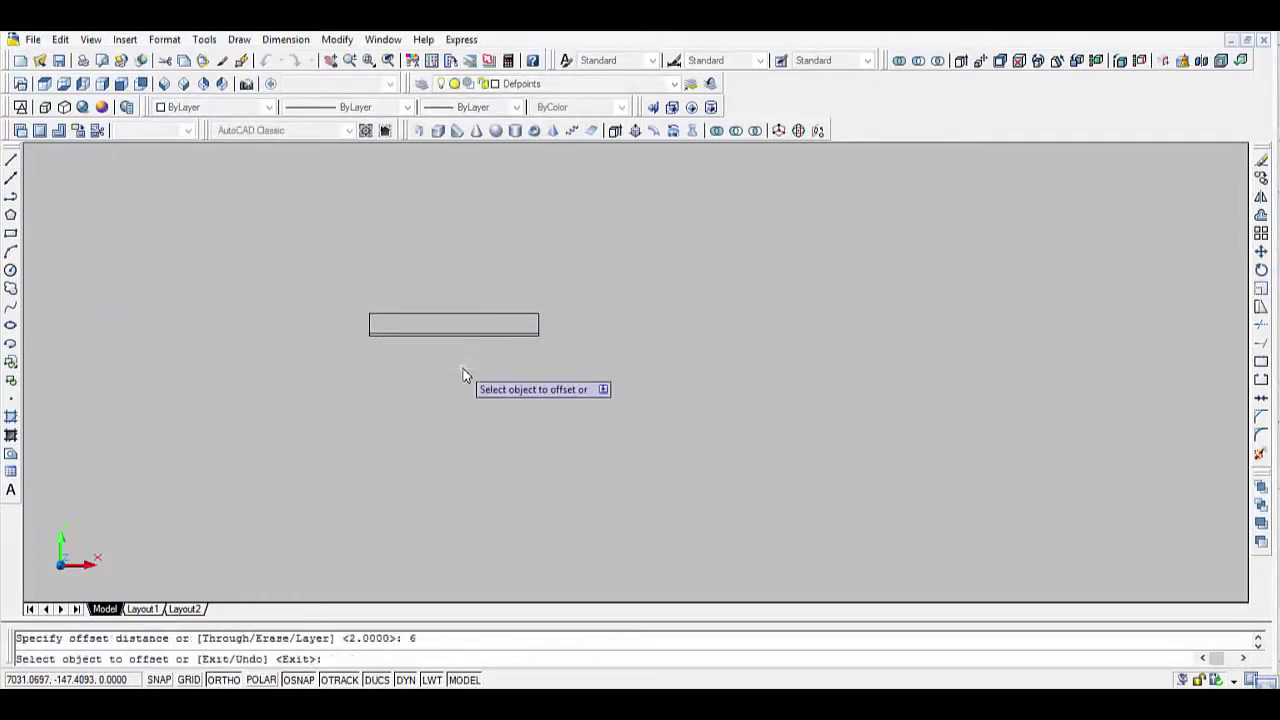
{"action": "scroll", "coordinate": [470, 360], "scroll_direction": "up", "scroll_amount": 2}
{"action": "scroll", "coordinate": [455, 338], "scroll_direction": "up", "scroll_amount": 2}
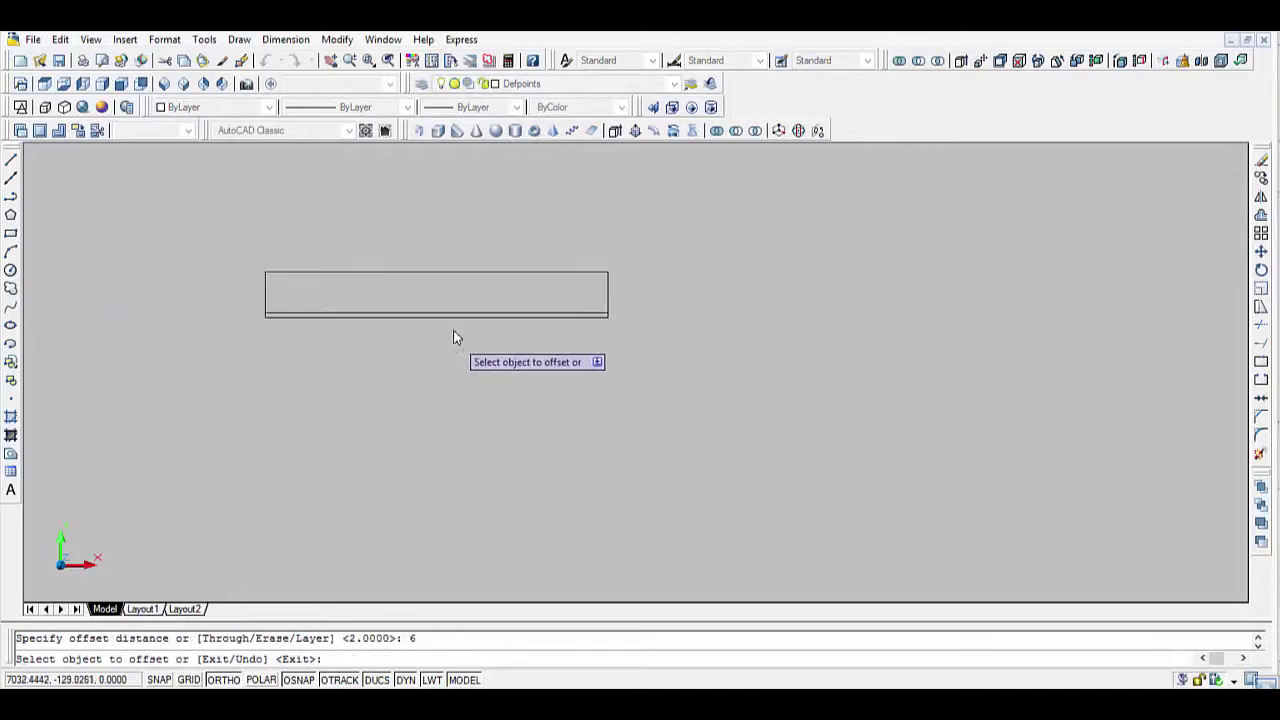
{"action": "left_click", "coordinate": [448, 317]}
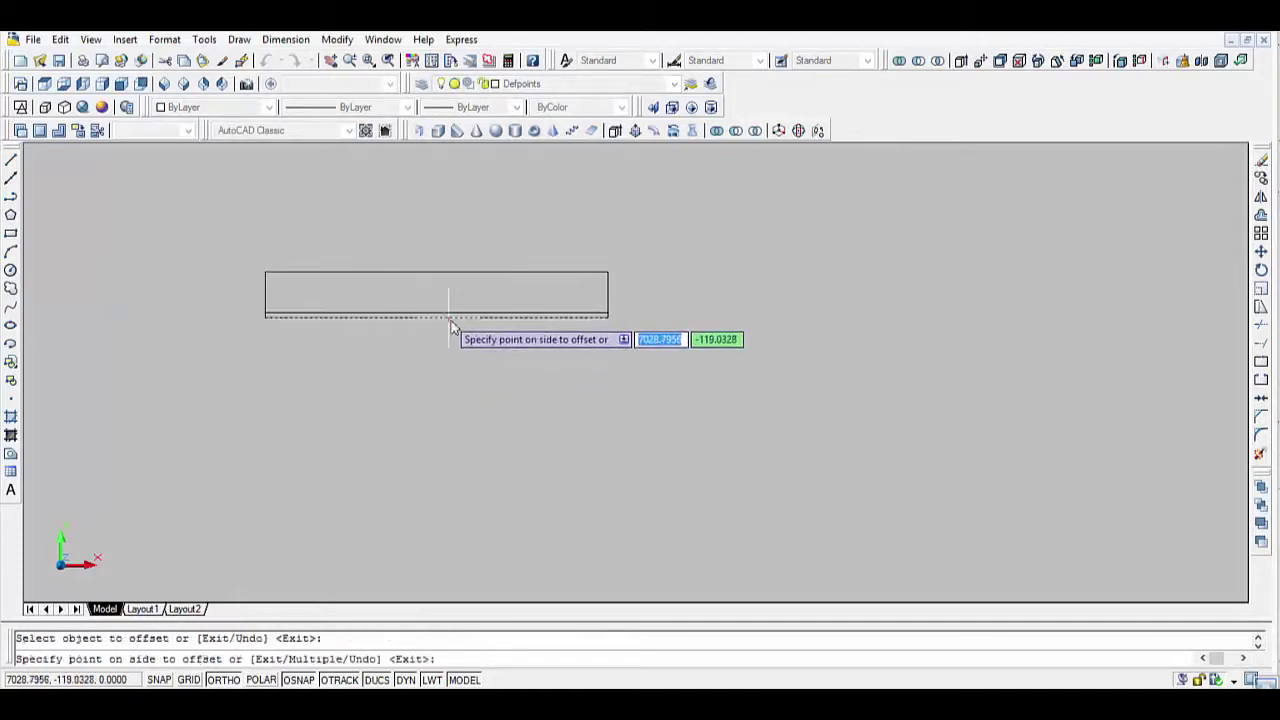
{"action": "left_click", "coordinate": [446, 224]}
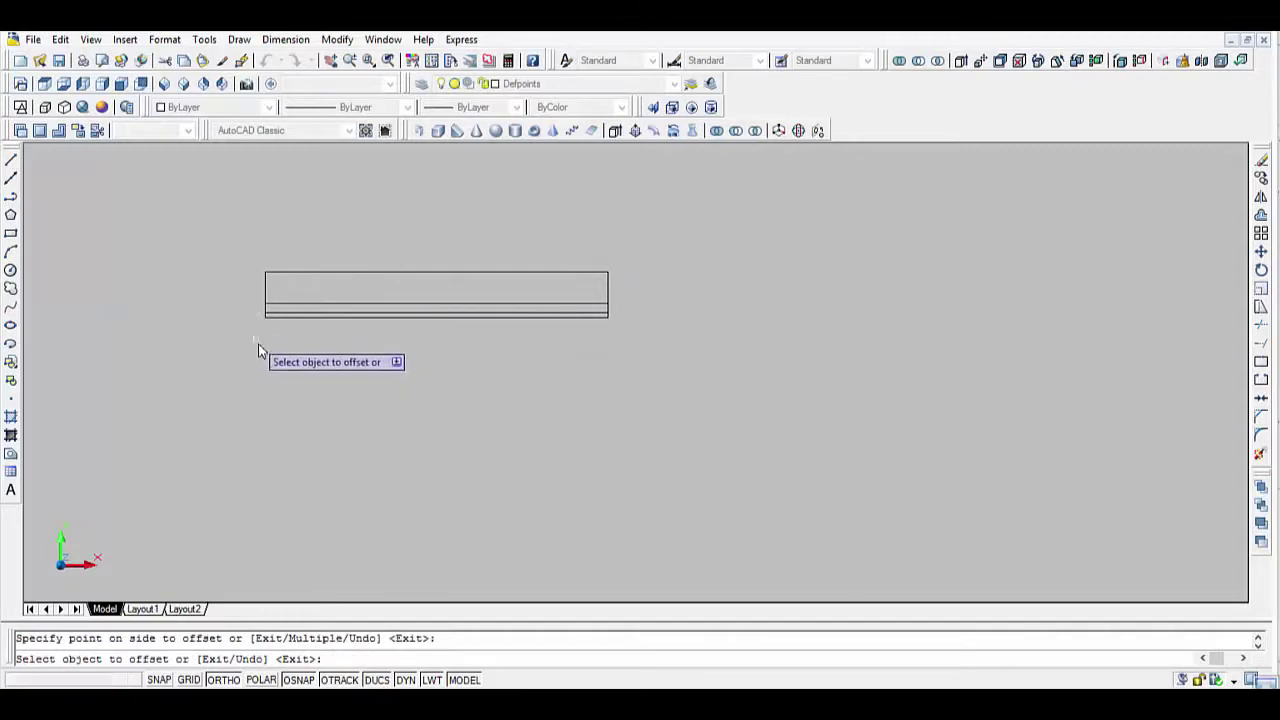
{"action": "key", "text": "Return"}
{"action": "key", "text": "Return"}
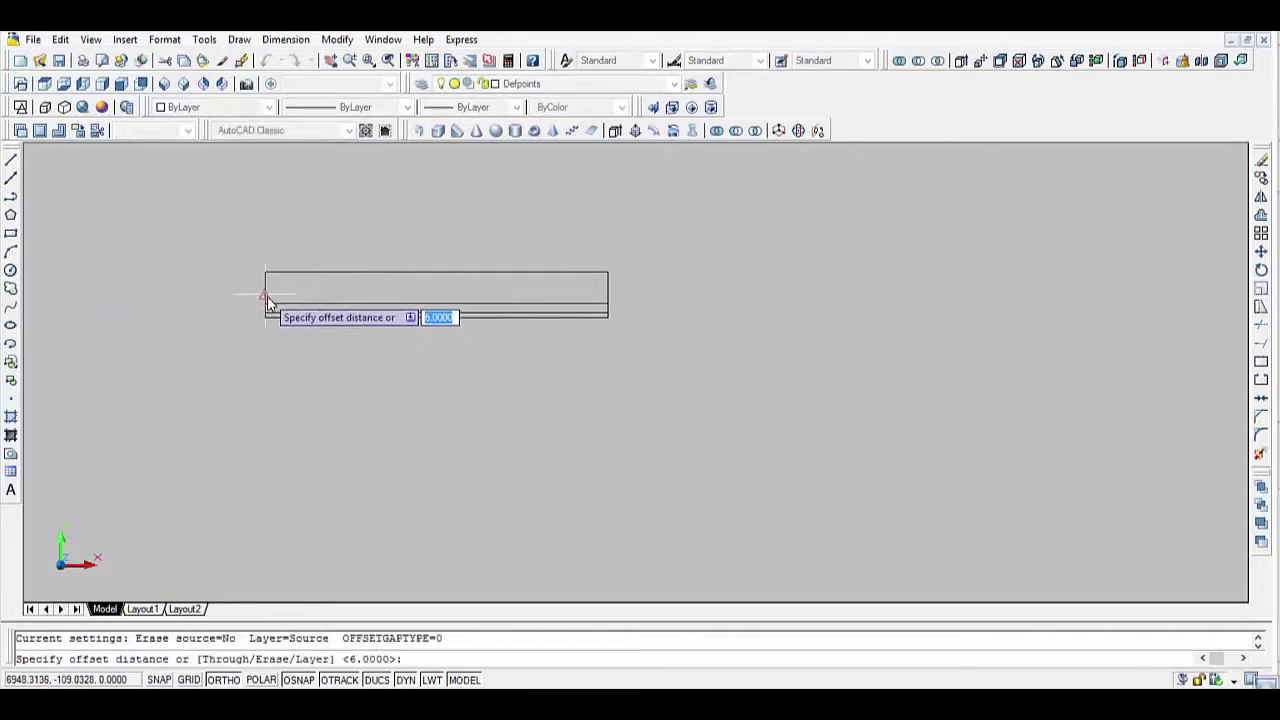
{"action": "key", "text": "Return"}
{"action": "left_click", "coordinate": [266, 304]}
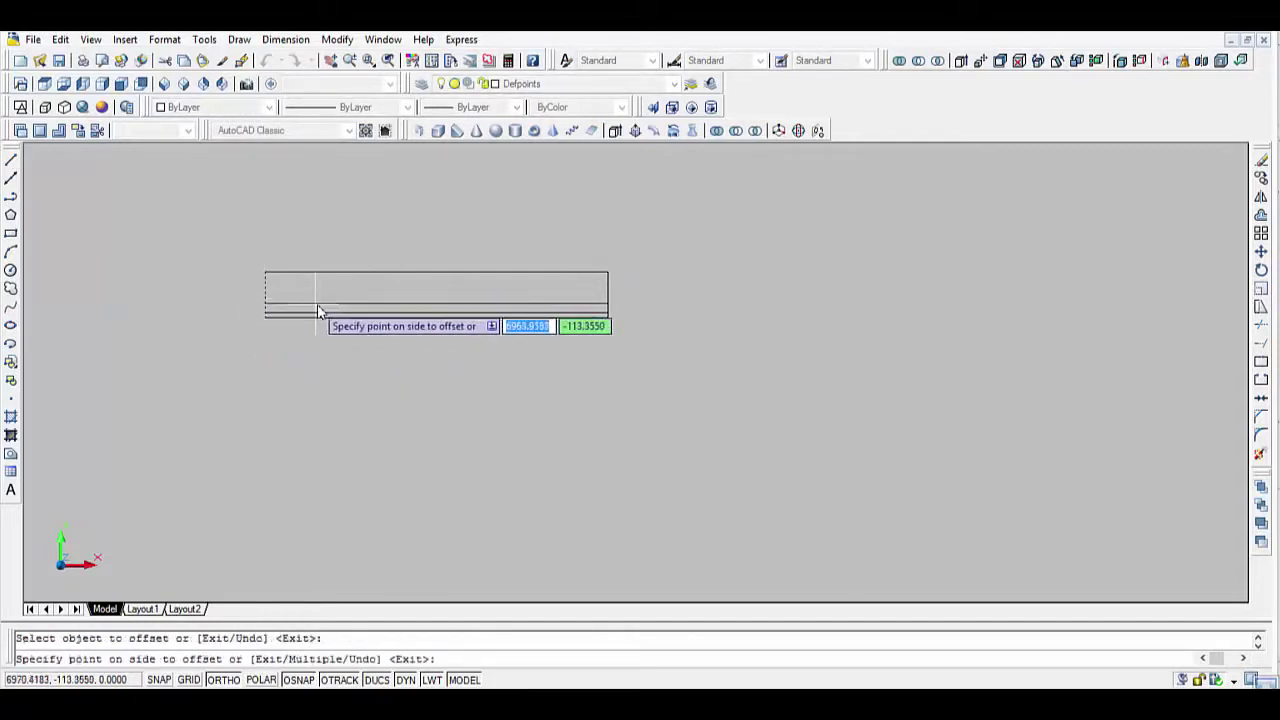
{"action": "left_click", "coordinate": [350, 302]}
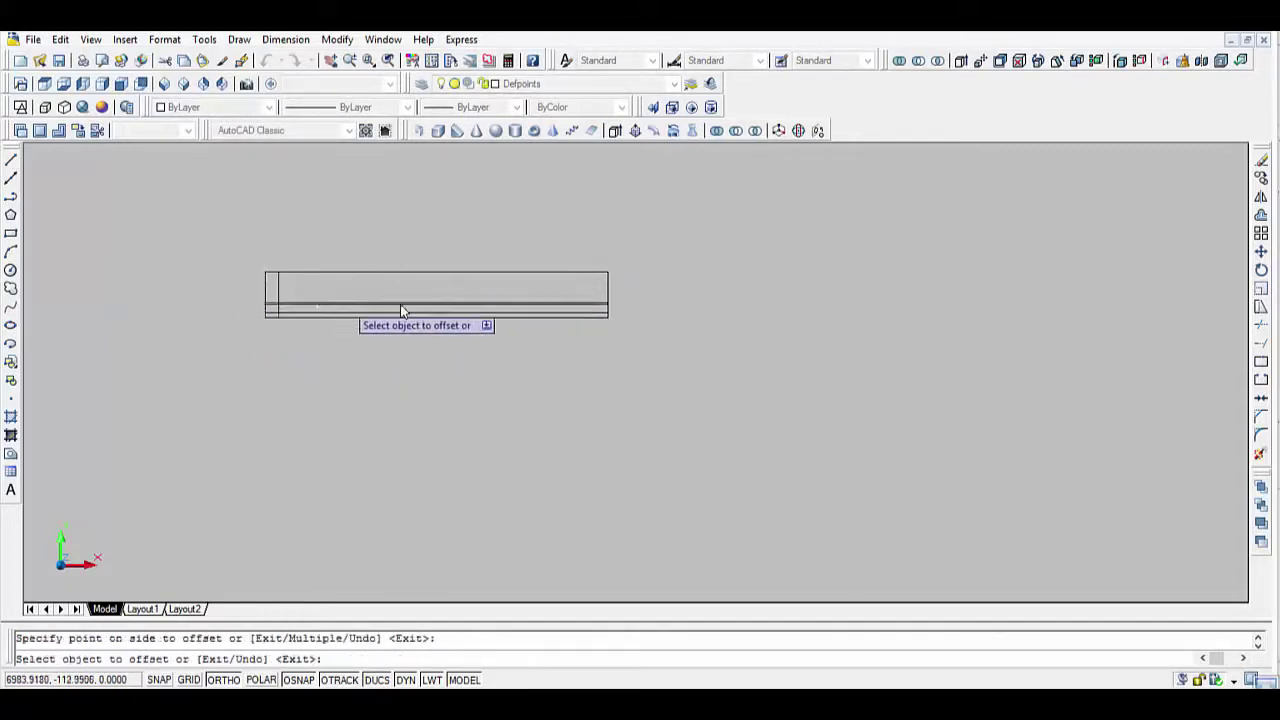
{"action": "left_click", "coordinate": [607, 295]}
{"action": "left_click", "coordinate": [452, 241]}
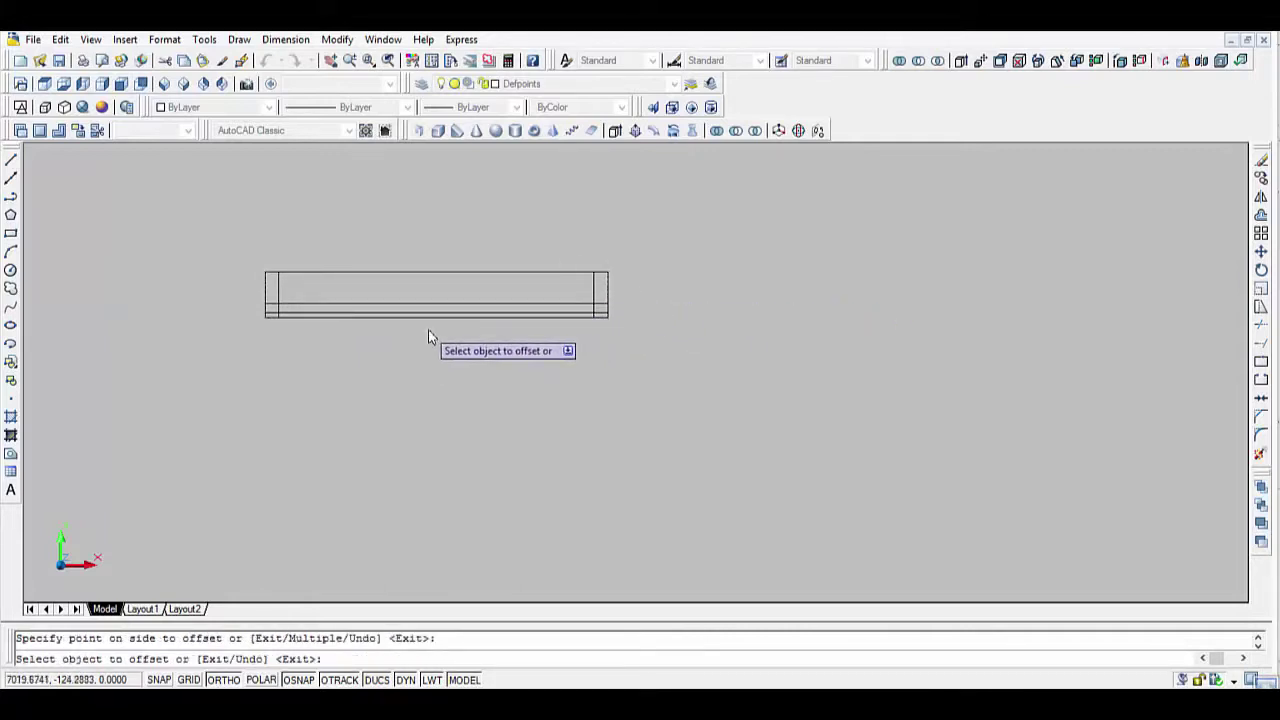
Offset the left and right inner frame lines outward by 1.
{"action": "key", "text": "Return"}
{"action": "key", "text": "Return"}
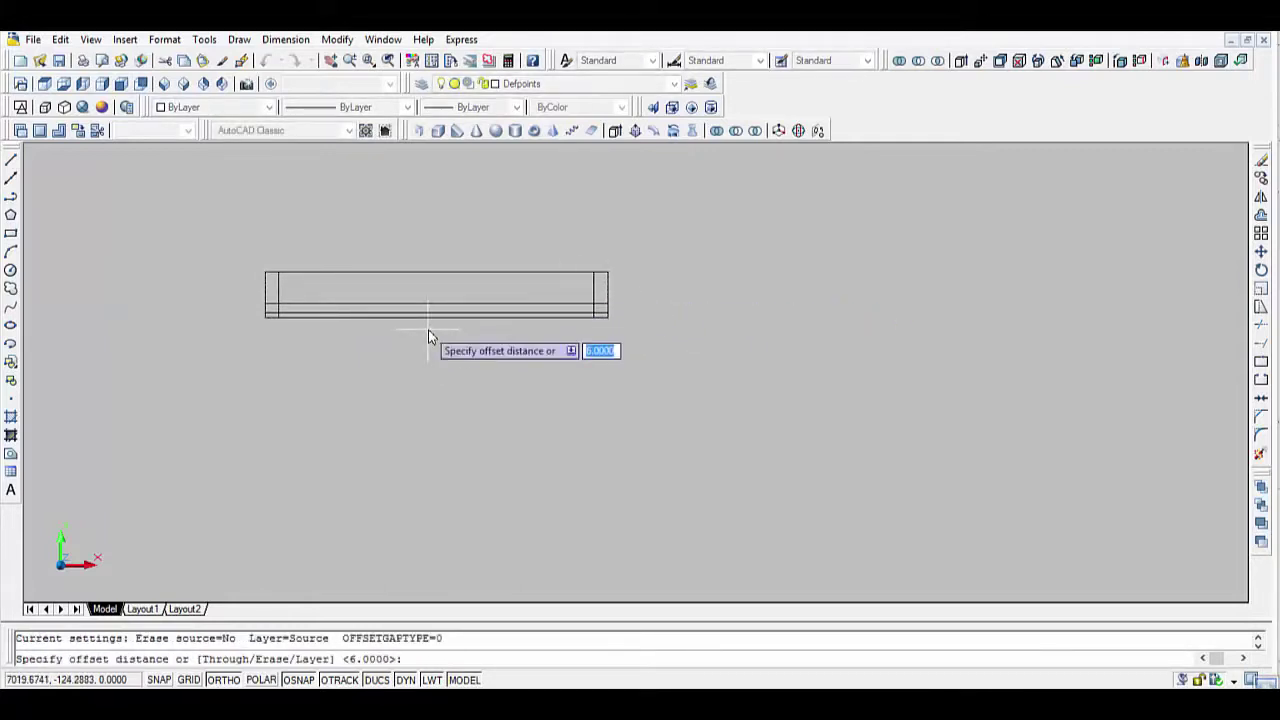
{"action": "type", "text": "1"}
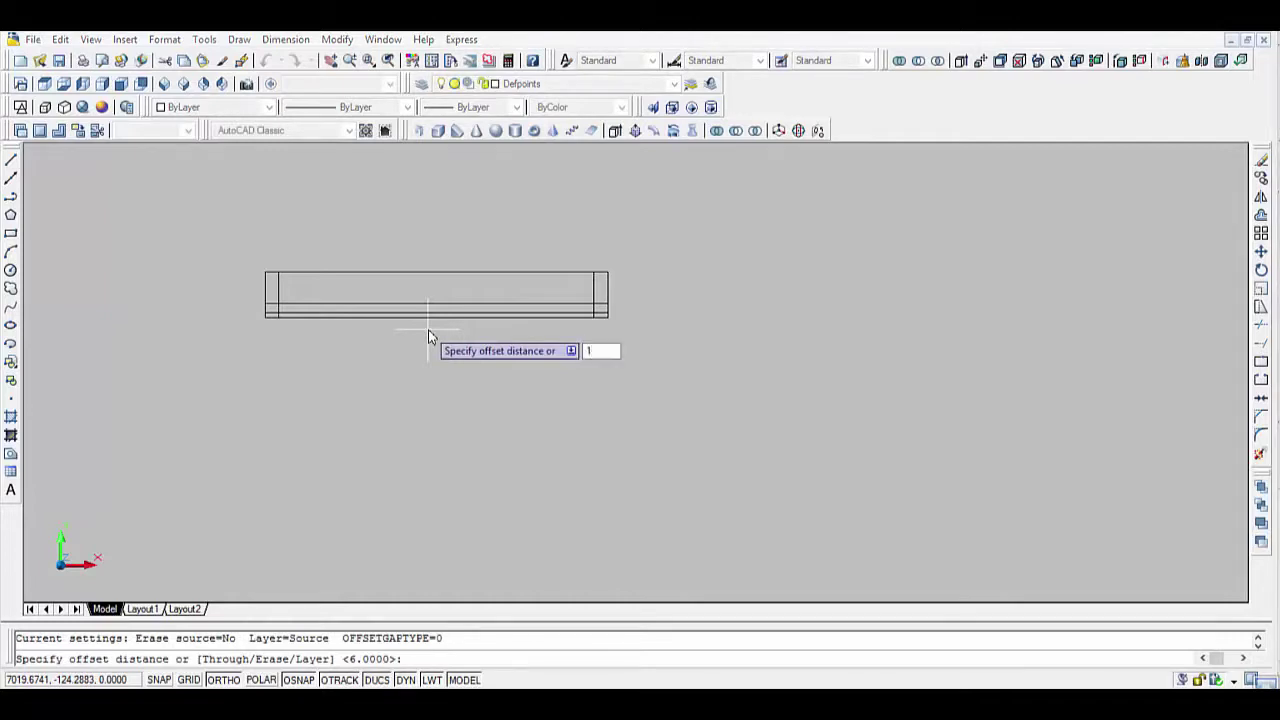
{"action": "key", "text": "Return"}
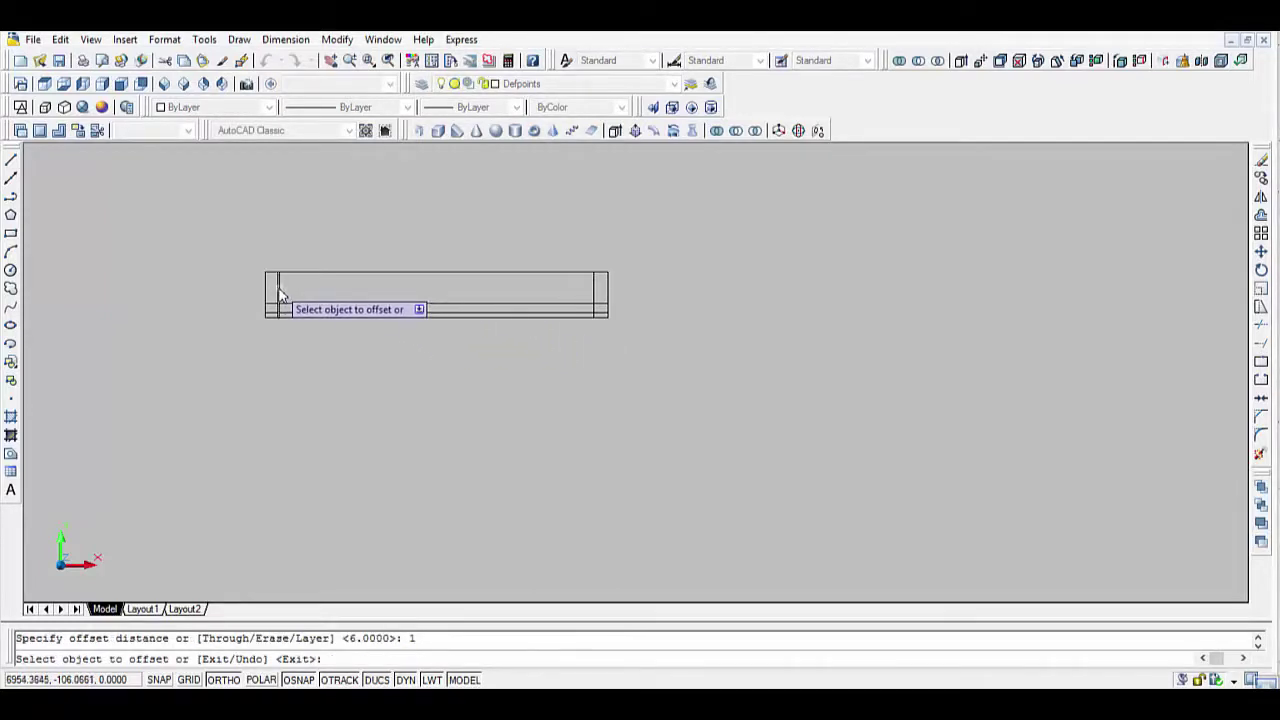
{"action": "left_click", "coordinate": [277, 288]}
{"action": "left_click", "coordinate": [250, 288]}
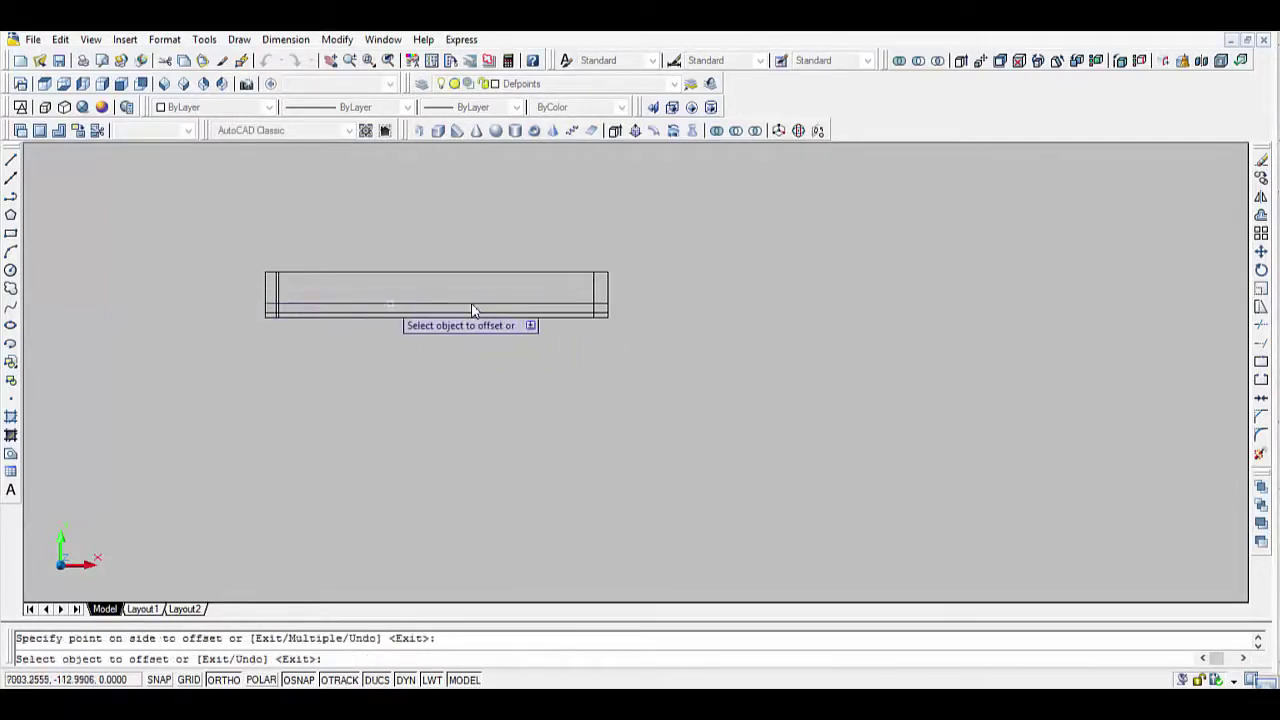
{"action": "left_click", "coordinate": [597, 303]}
{"action": "left_click", "coordinate": [685, 311]}
{"action": "key", "text": "Return"}
Add two mullions offset 50 units in from the left and right frame lines.
{"action": "key", "text": "Return"}
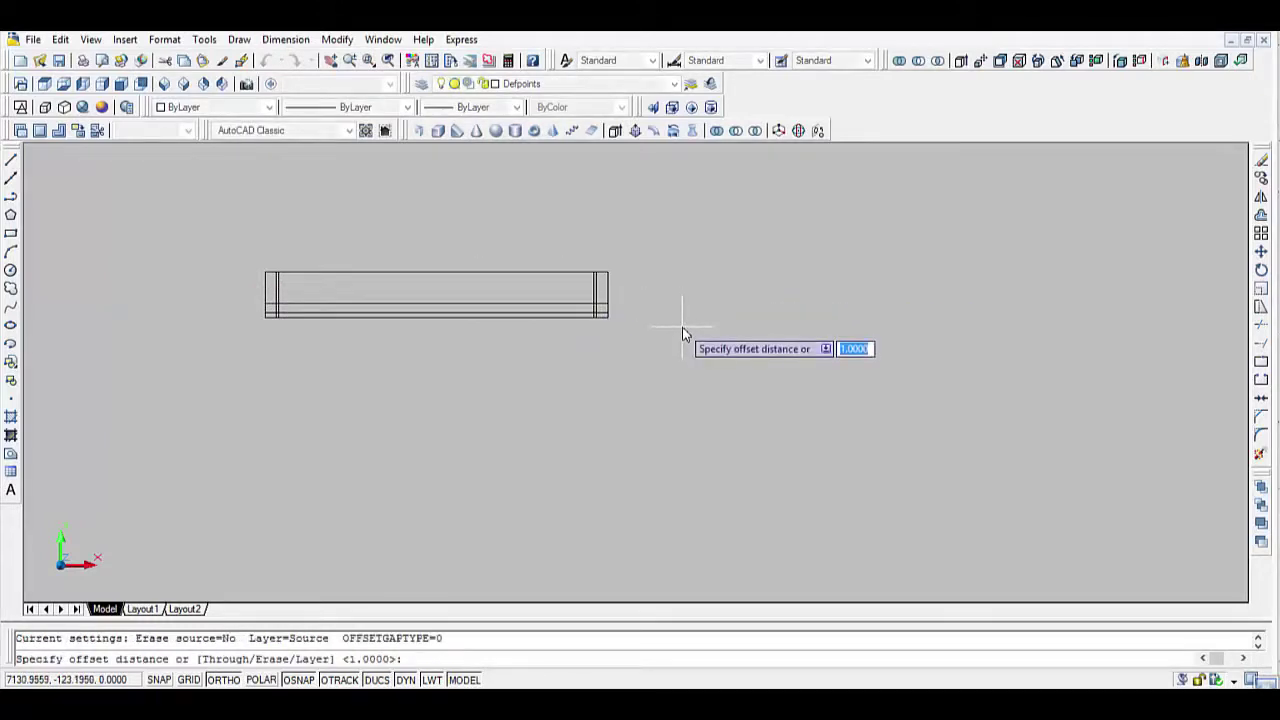
{"action": "type", "text": "5"}
{"action": "key", "text": "Return"}
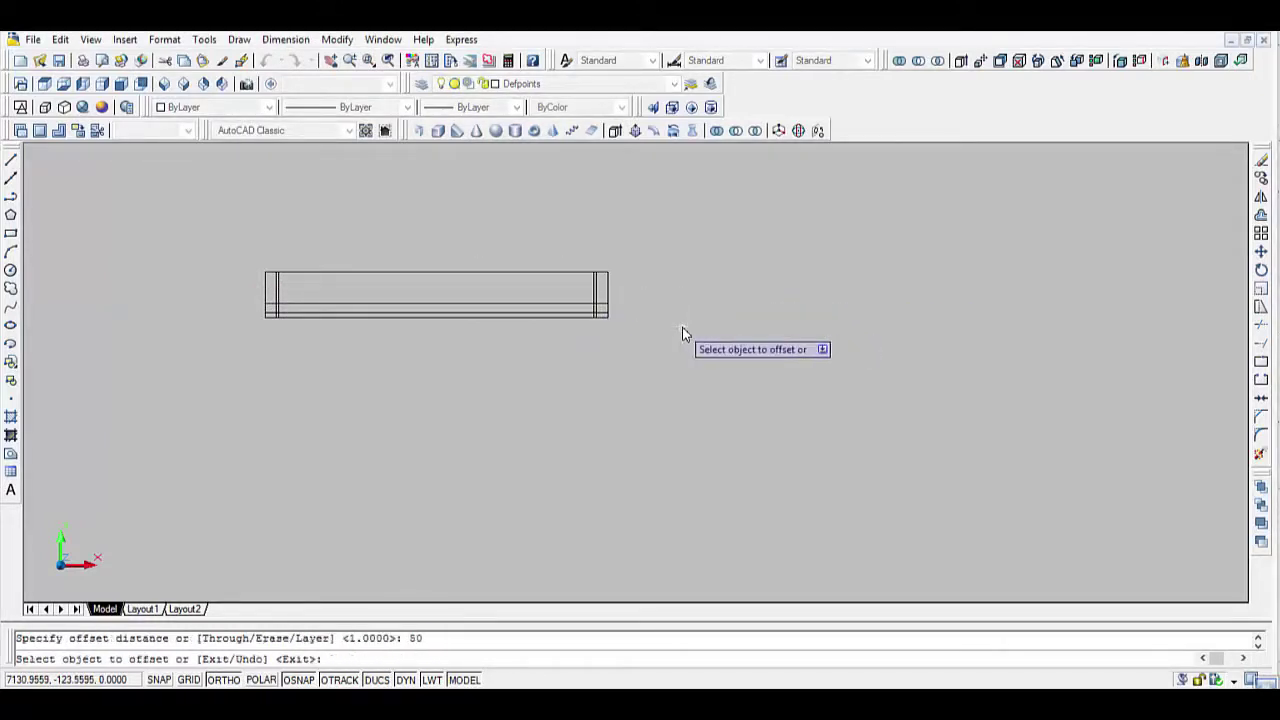
{"action": "left_click", "coordinate": [277, 300]}
{"action": "left_click", "coordinate": [410, 294]}
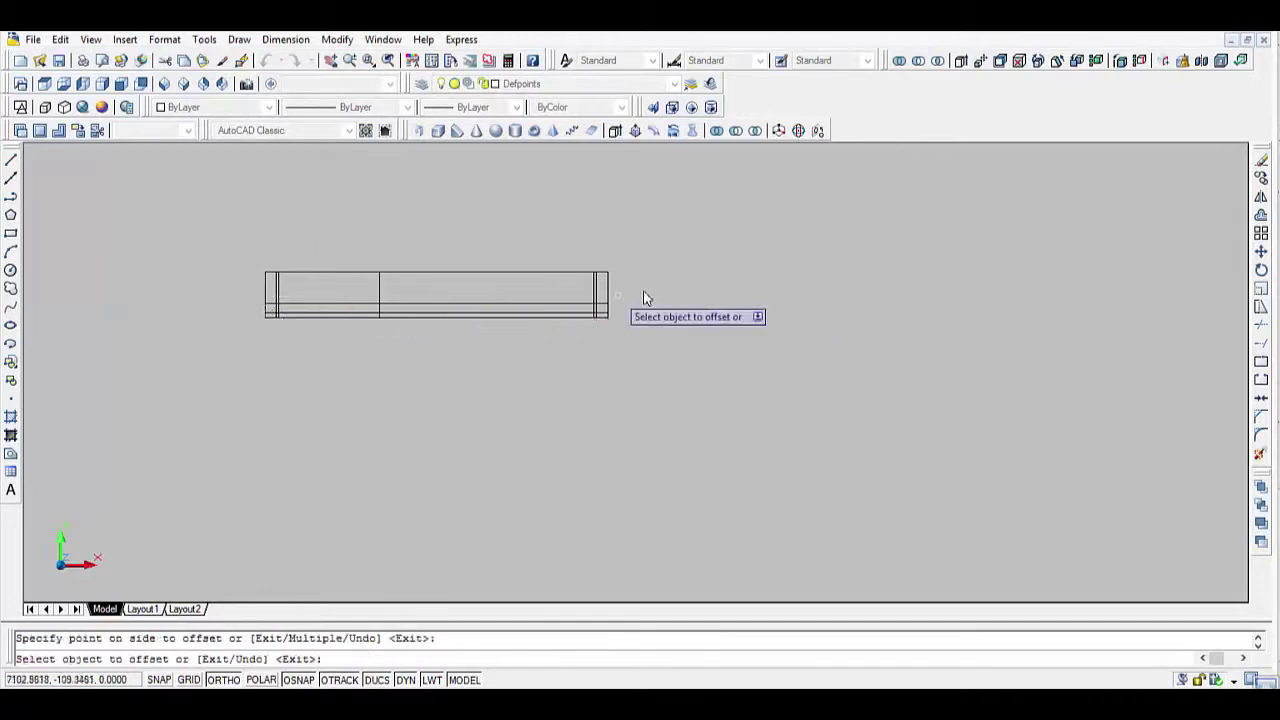
{"action": "left_click", "coordinate": [597, 300]}
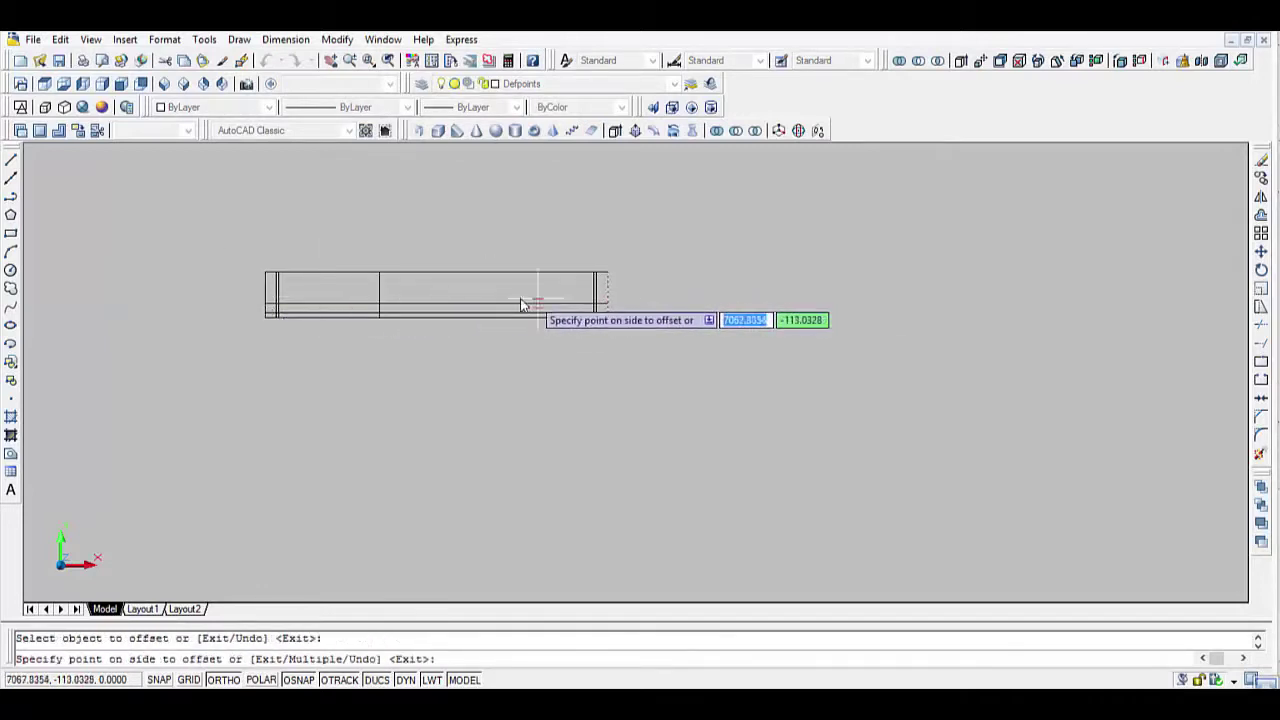
{"action": "left_click", "coordinate": [525, 298]}
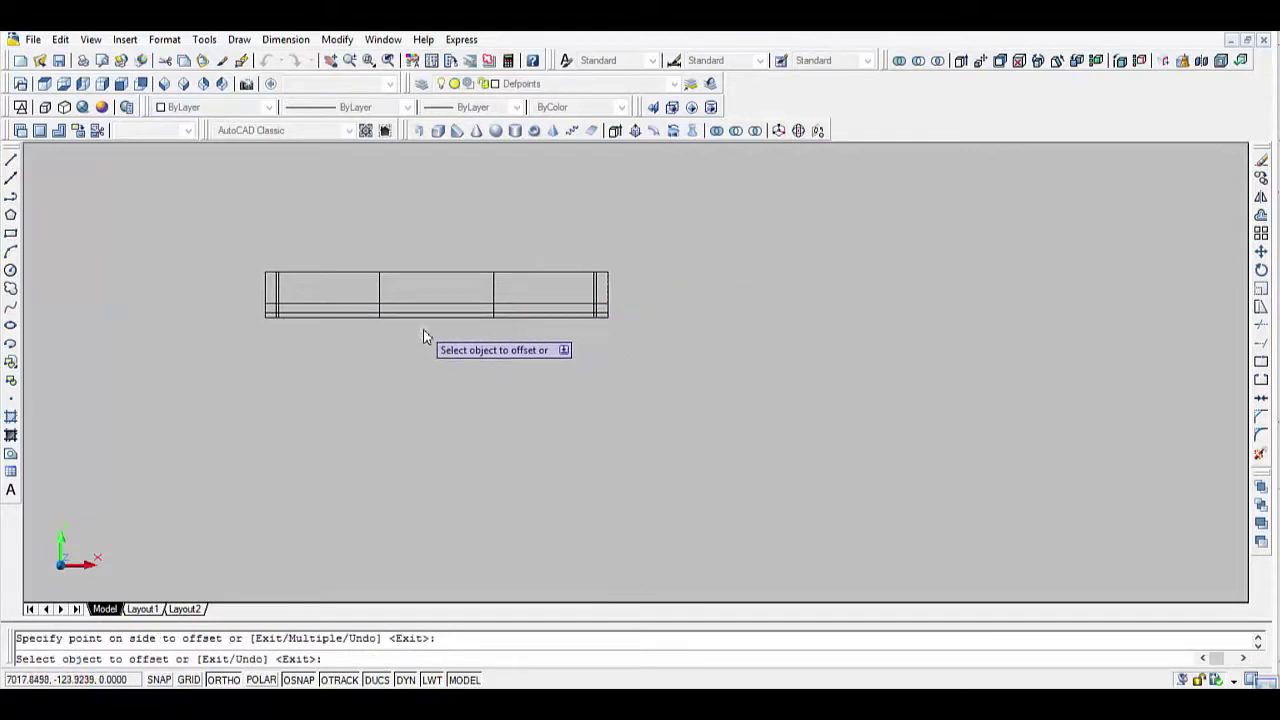
{"action": "key", "text": "Escape"}
Trim the vertical lines through the upper band and the stray stubs at the lower frame line ends.
{"action": "type", "text": "tr"}
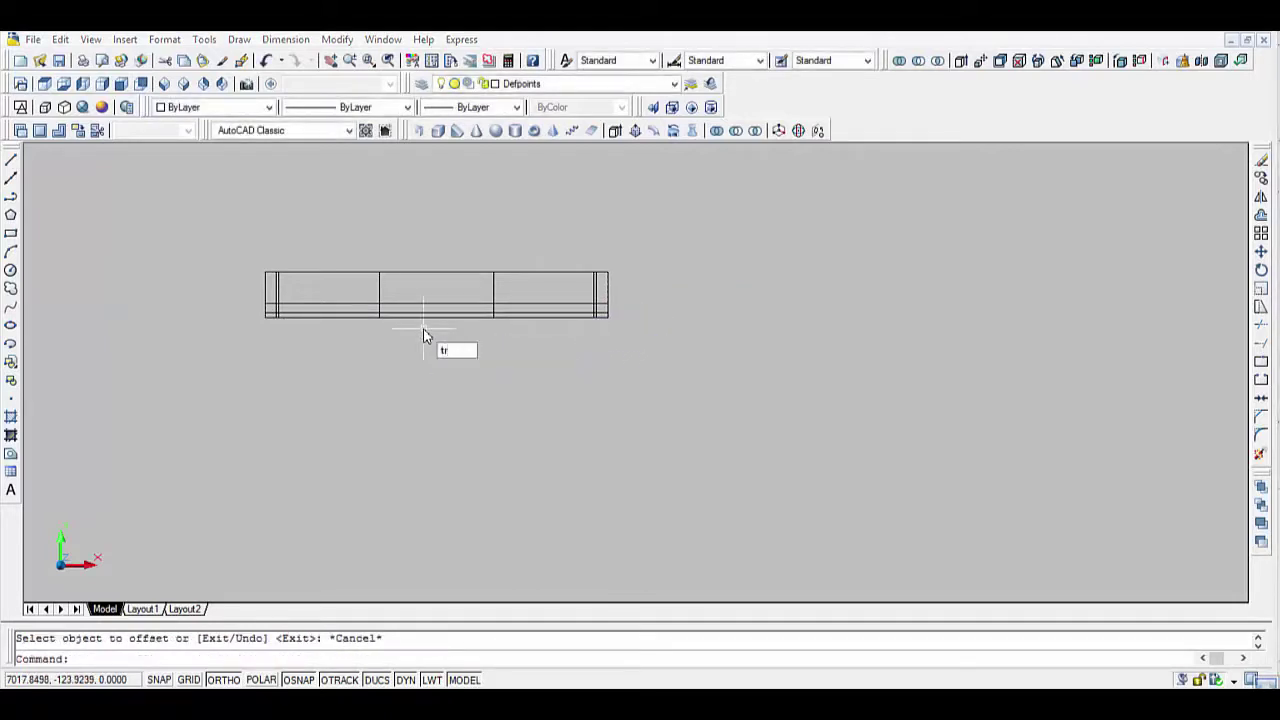
{"action": "key", "text": "Return"}
{"action": "key", "text": "Return"}
{"action": "scroll", "coordinate": [310, 305], "scroll_direction": "up", "scroll_amount": 2}
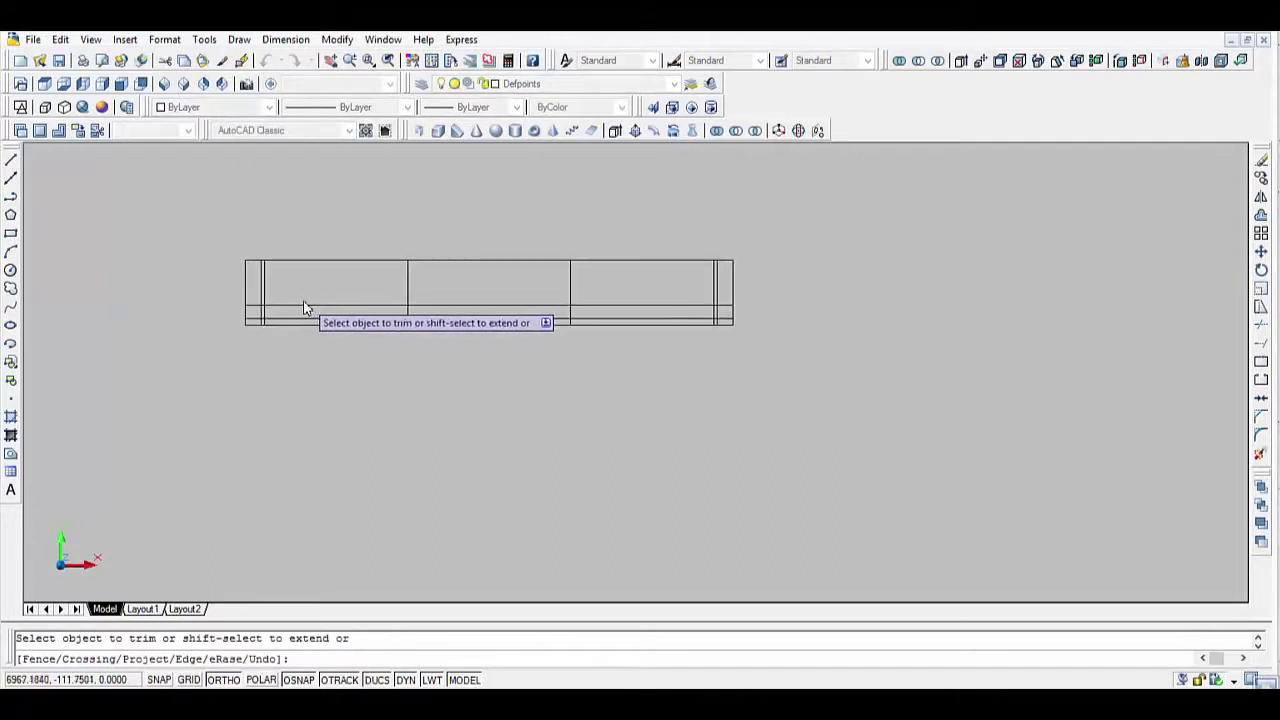
{"action": "scroll", "coordinate": [305, 308], "scroll_direction": "up", "scroll_amount": 2}
{"action": "left_click", "coordinate": [222, 264]}
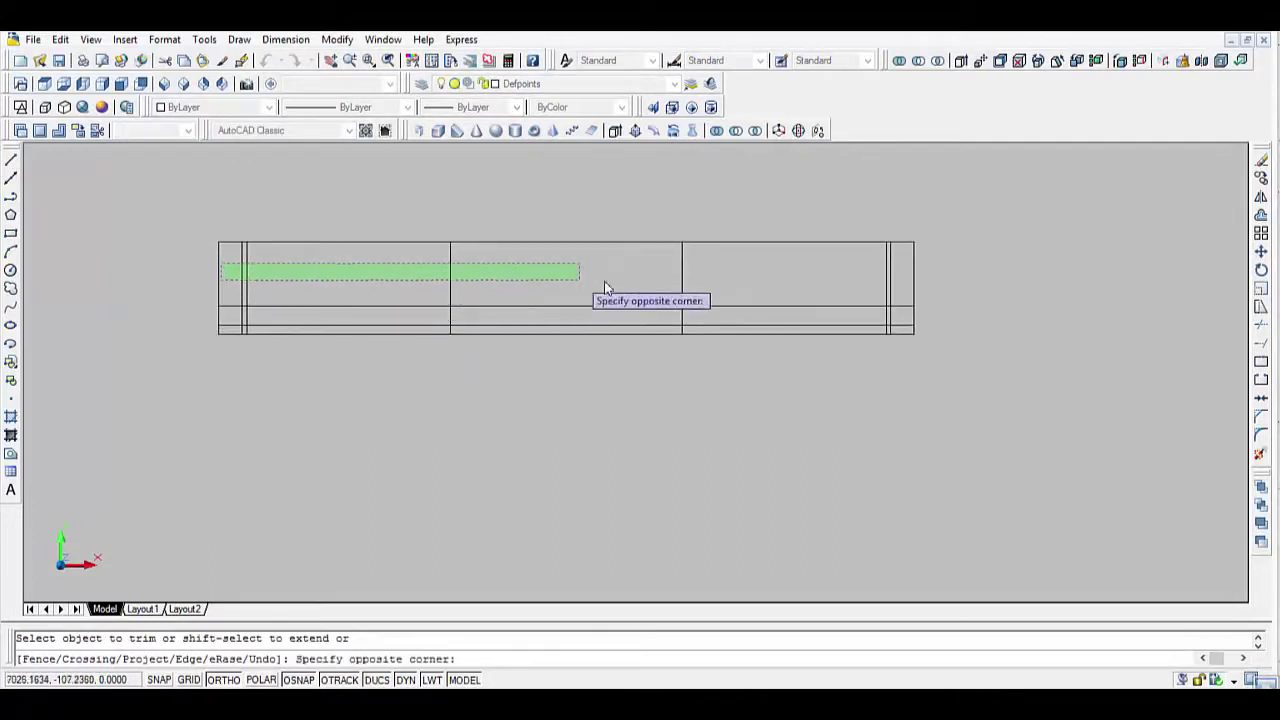
{"action": "left_click", "coordinate": [898, 283]}
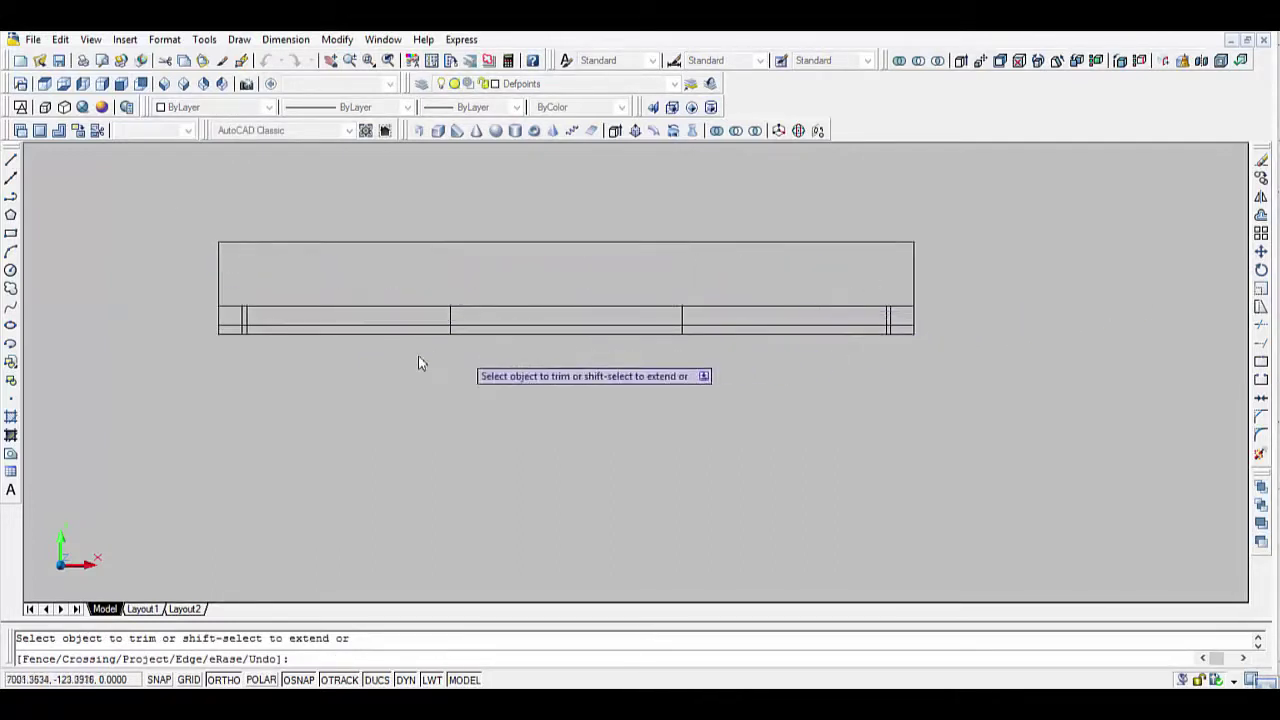
{"action": "scroll", "coordinate": [260, 338], "scroll_direction": "up", "scroll_amount": 2}
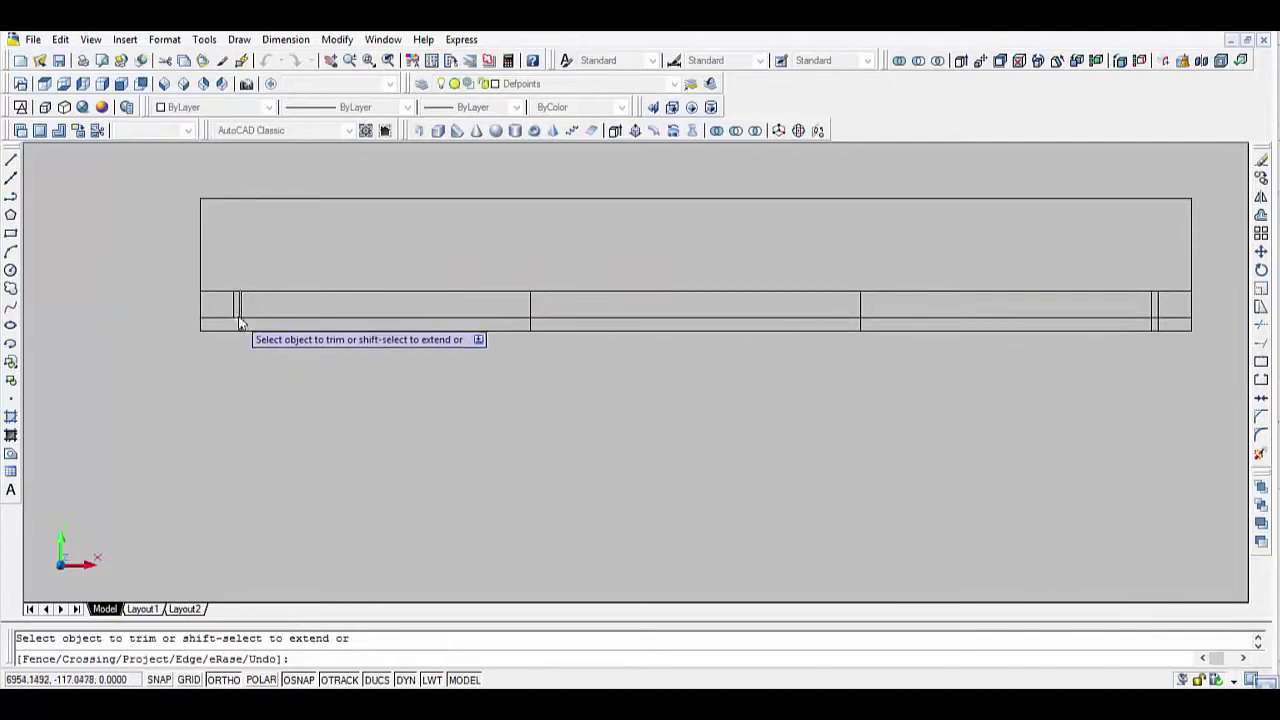
{"action": "left_click", "coordinate": [239, 322]}
{"action": "left_click", "coordinate": [217, 319]}
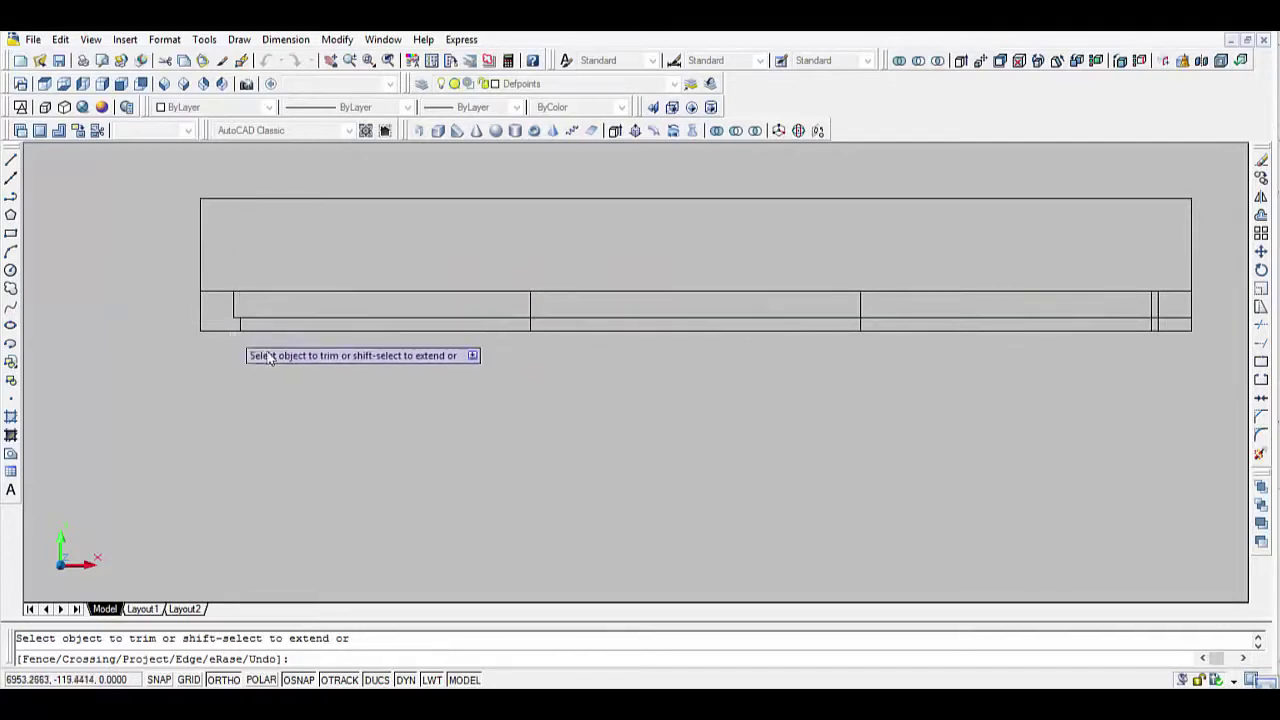
{"action": "left_click", "coordinate": [1157, 320]}
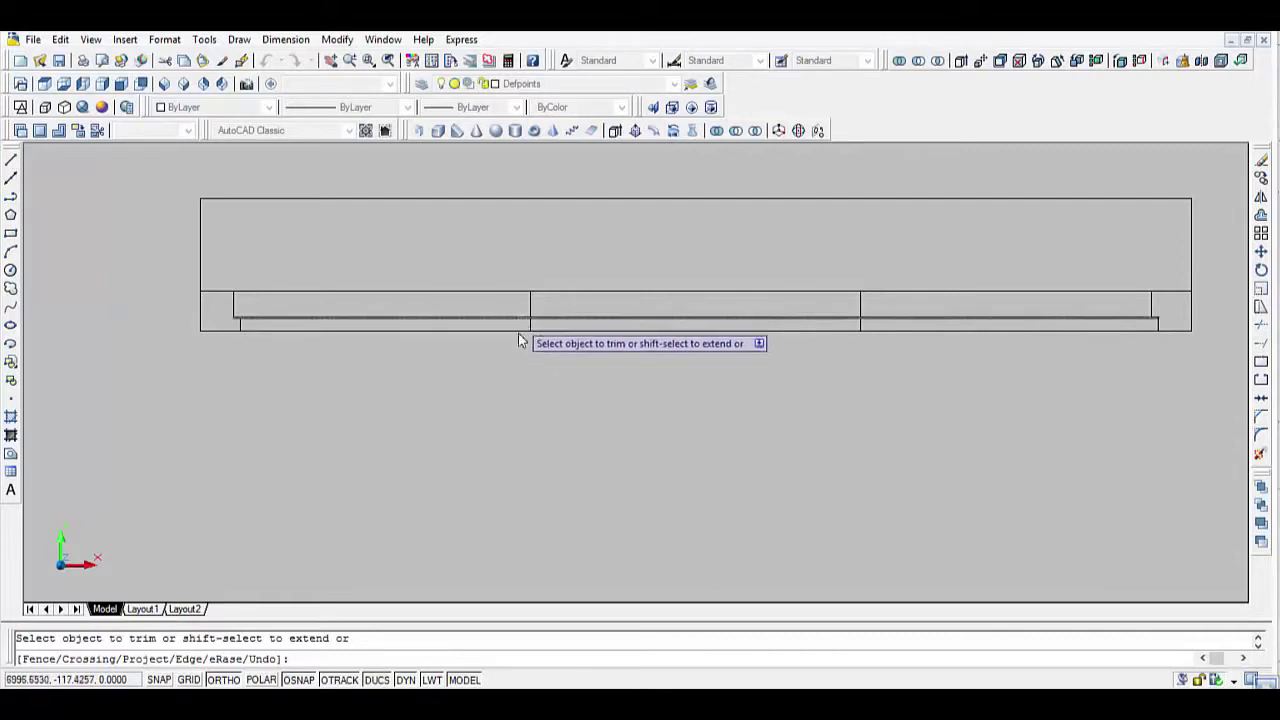
{"action": "key", "text": "Escape"}
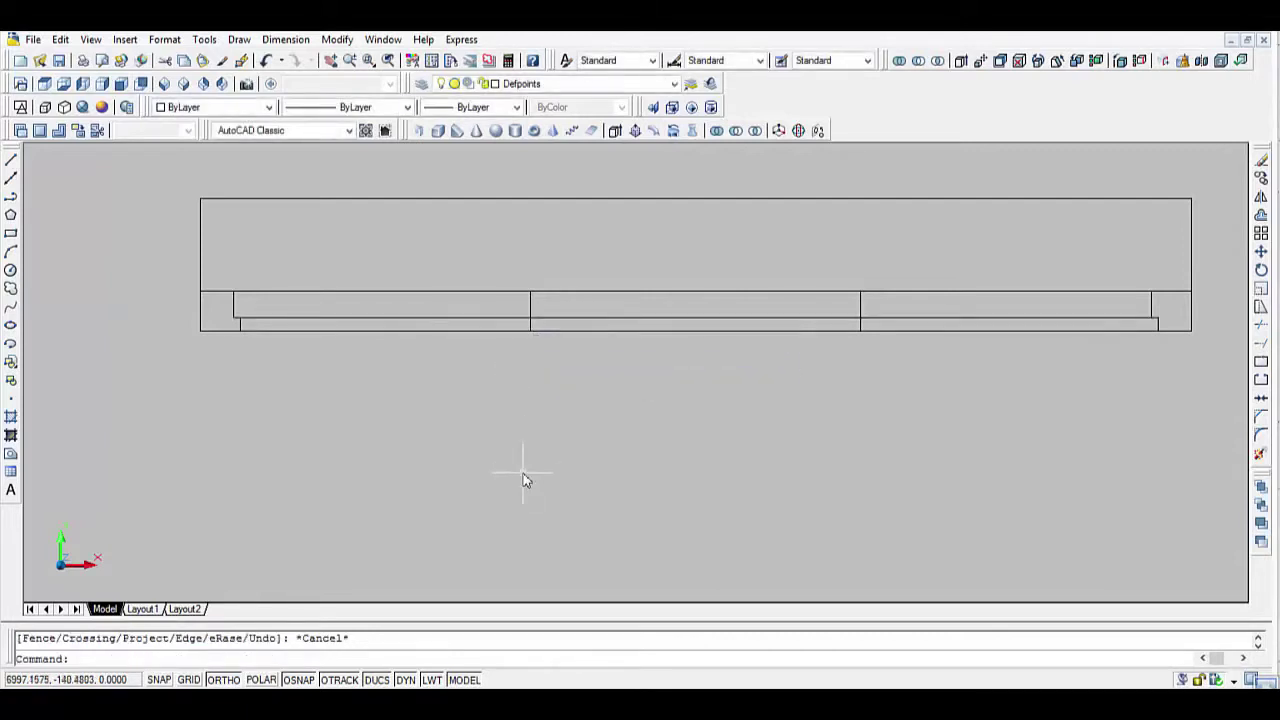
Offset each mullion 2 units to both its left and right.
{"action": "type", "text": "o"}
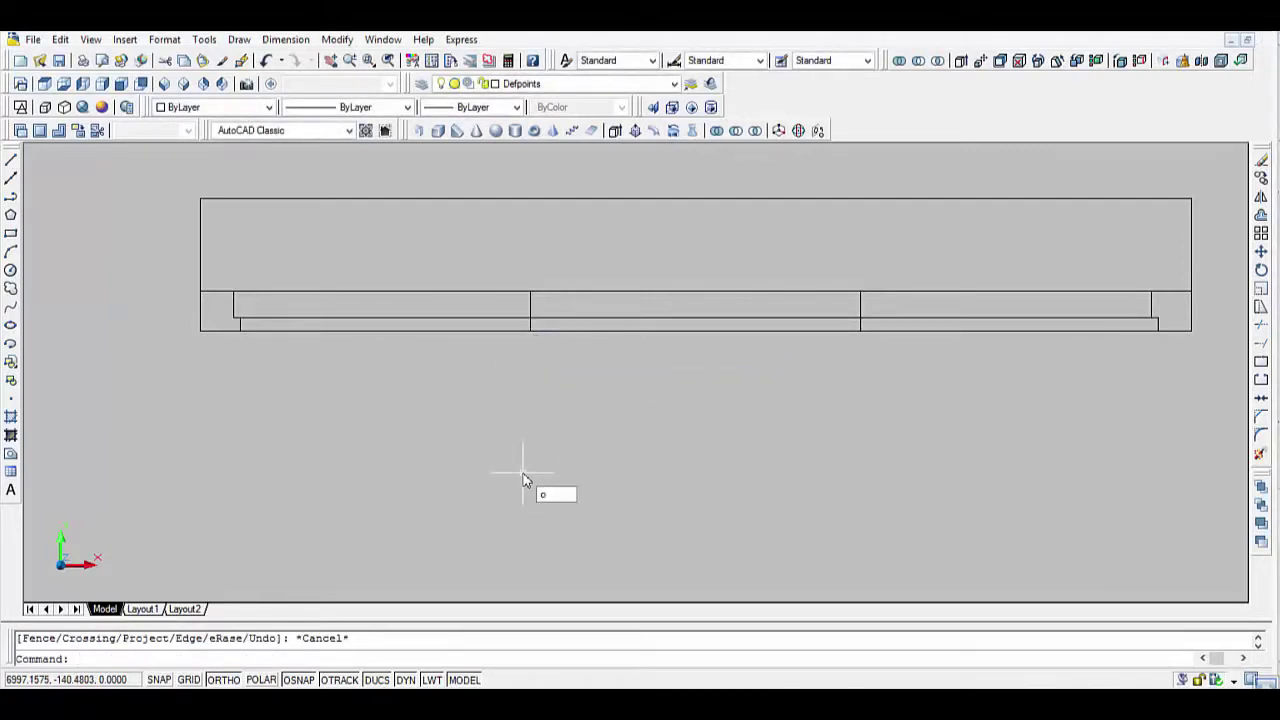
{"action": "key", "text": "Return"}
{"action": "type", "text": "2"}
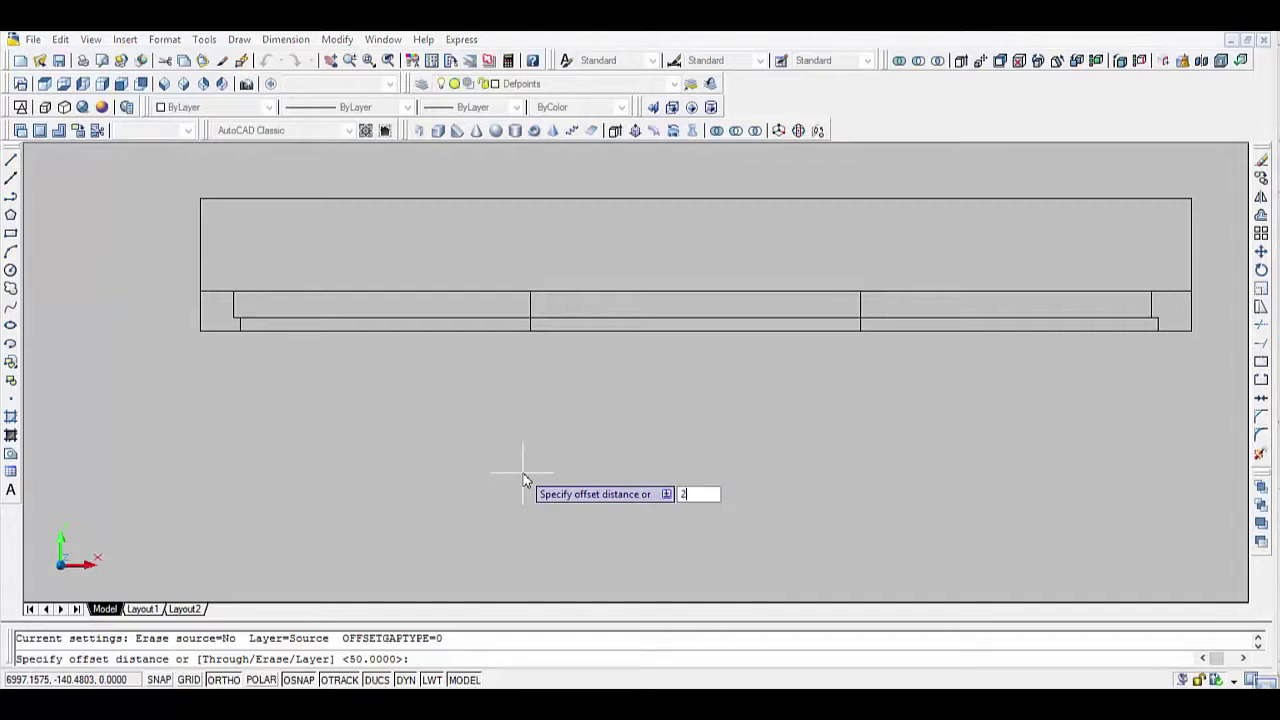
{"action": "key", "text": "Return"}
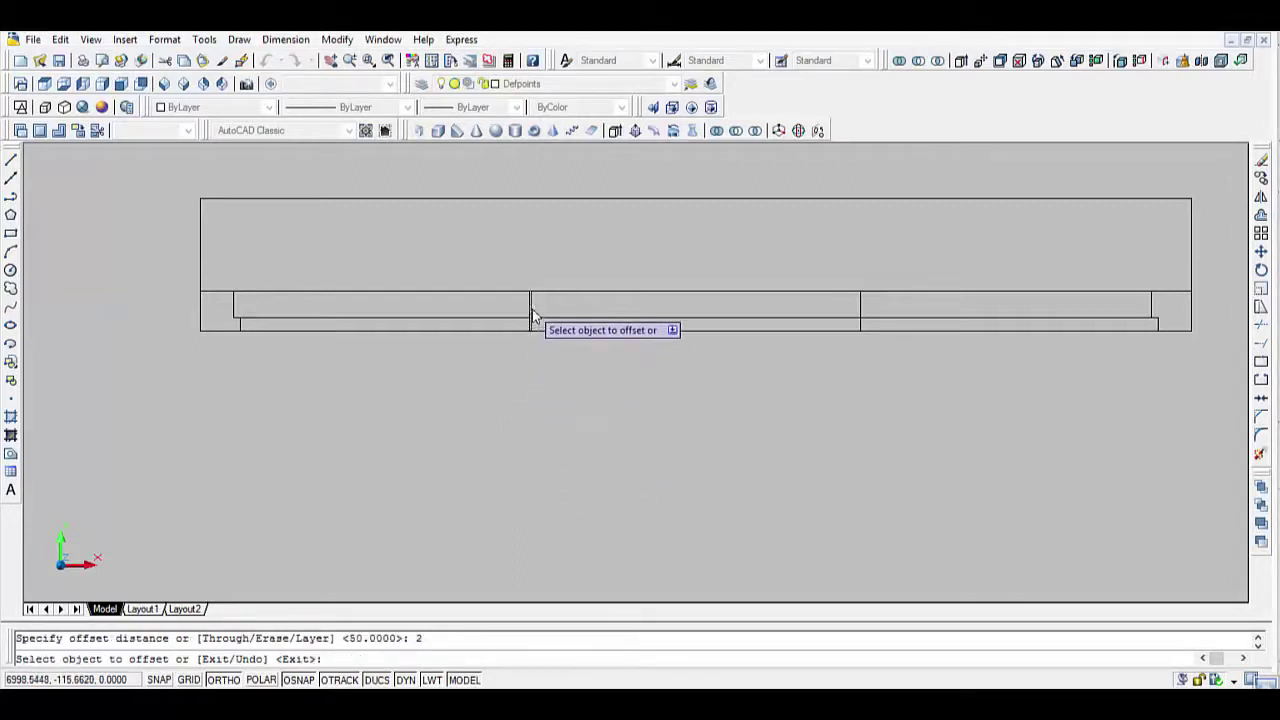
{"action": "left_click", "coordinate": [531, 316]}
{"action": "left_click", "coordinate": [548, 316]}
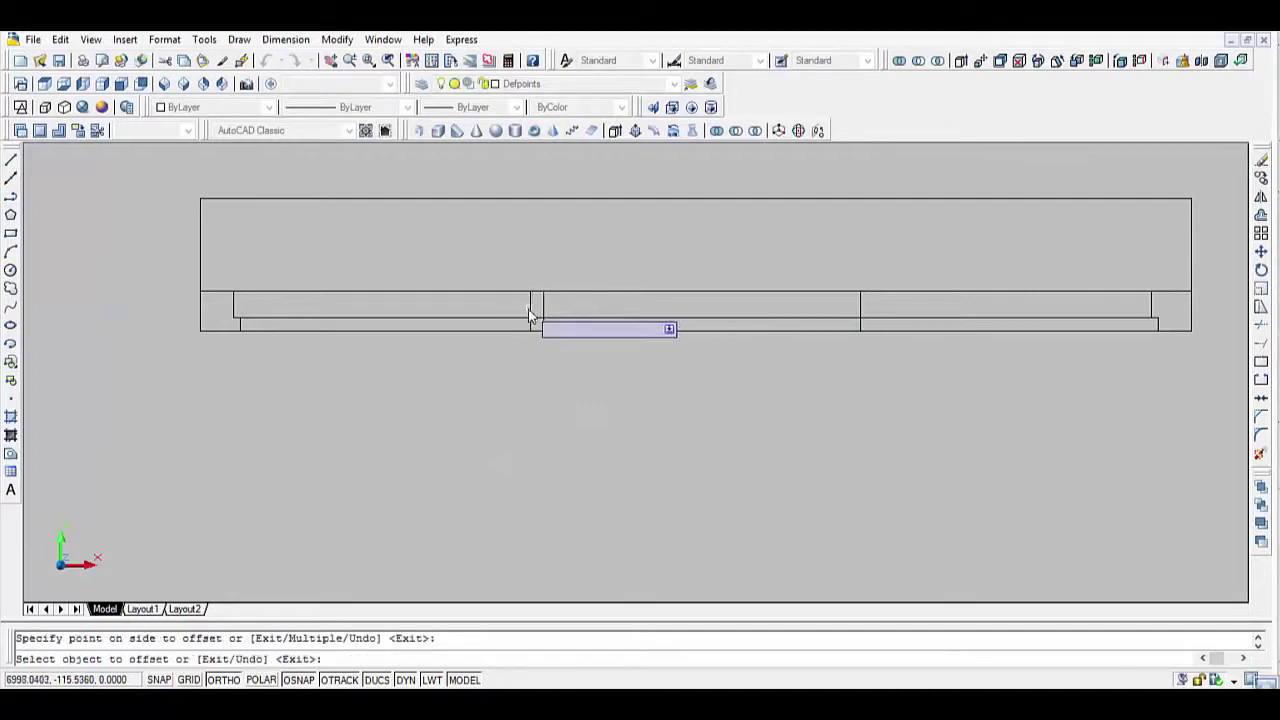
{"action": "left_click", "coordinate": [531, 311]}
{"action": "left_click", "coordinate": [500, 317]}
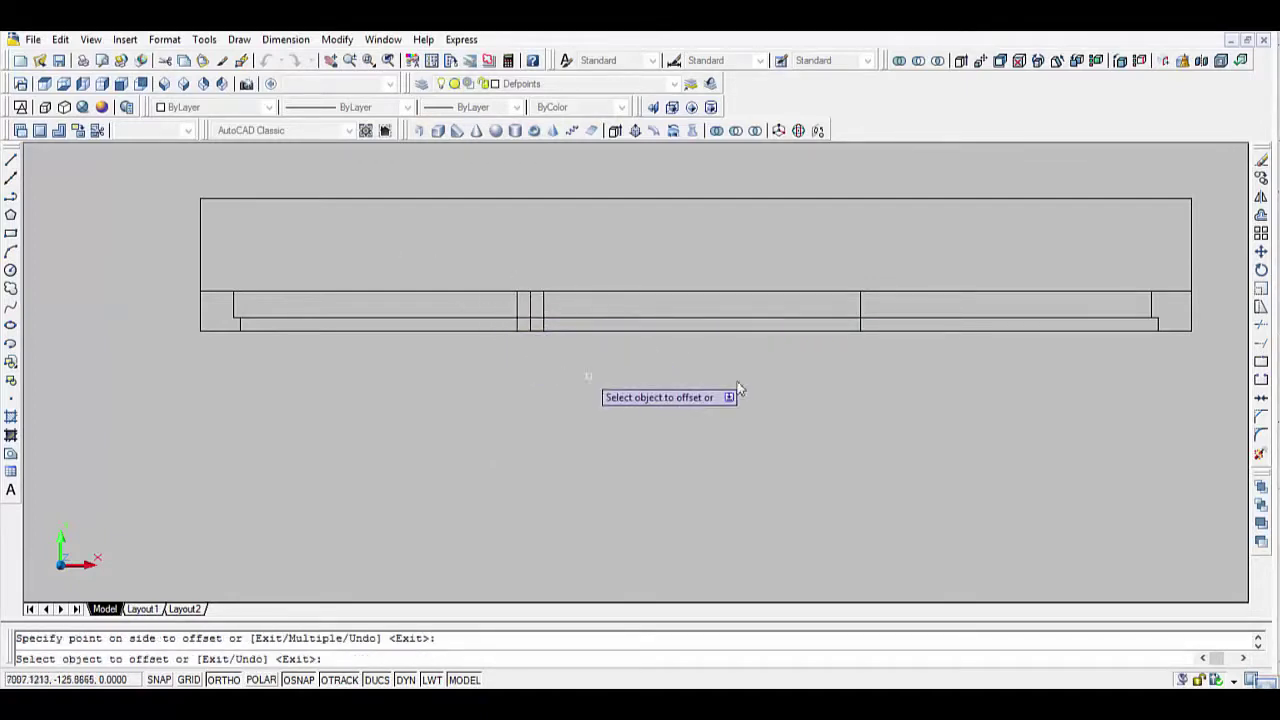
{"action": "left_click", "coordinate": [861, 312]}
{"action": "left_click", "coordinate": [895, 316]}
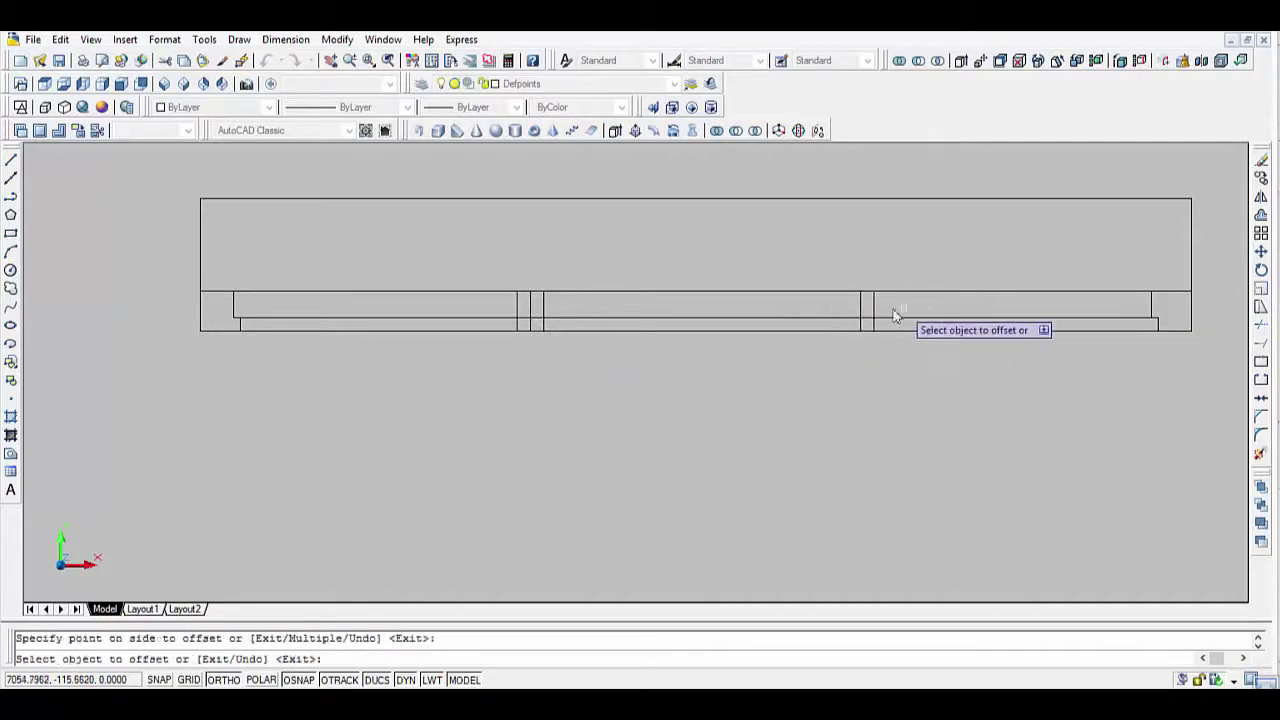
{"action": "left_click", "coordinate": [861, 303]}
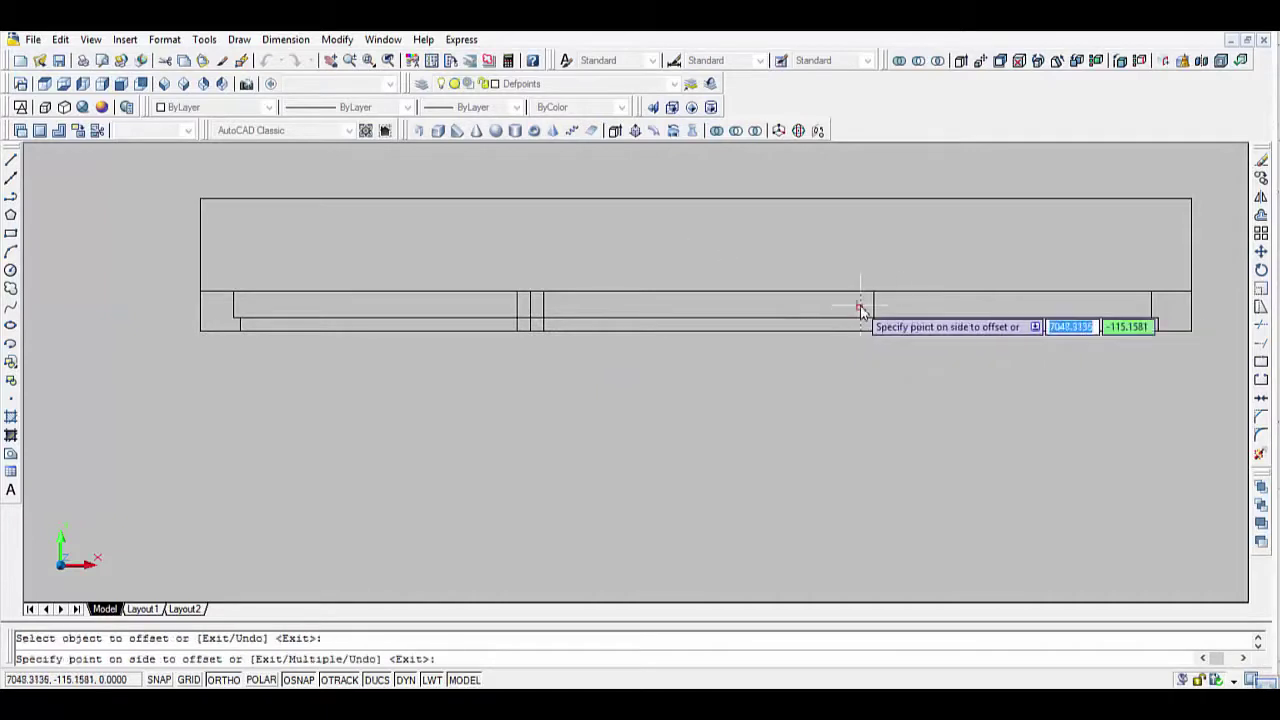
{"action": "left_click", "coordinate": [806, 312]}
Add further lines offset 1 unit beside the right and left dividers.
{"action": "key", "text": "Return"}
{"action": "key", "text": "Return"}
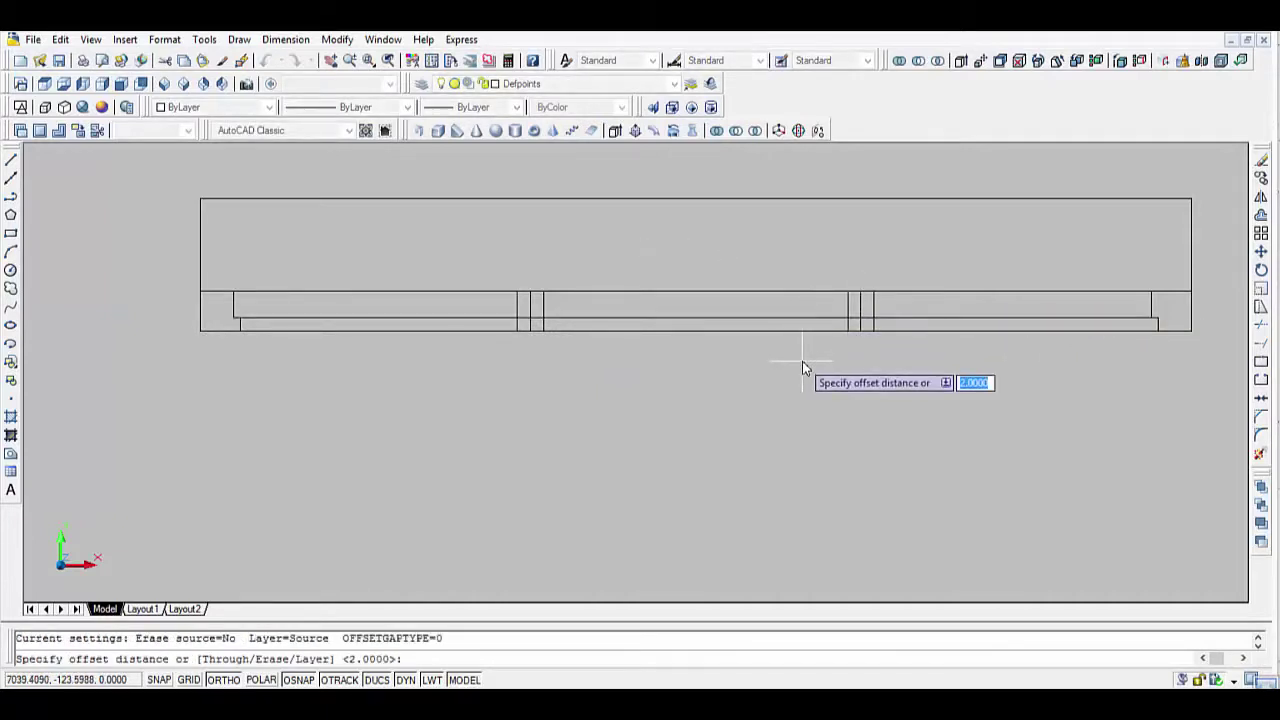
{"action": "type", "text": "1"}
{"action": "key", "text": "Return"}
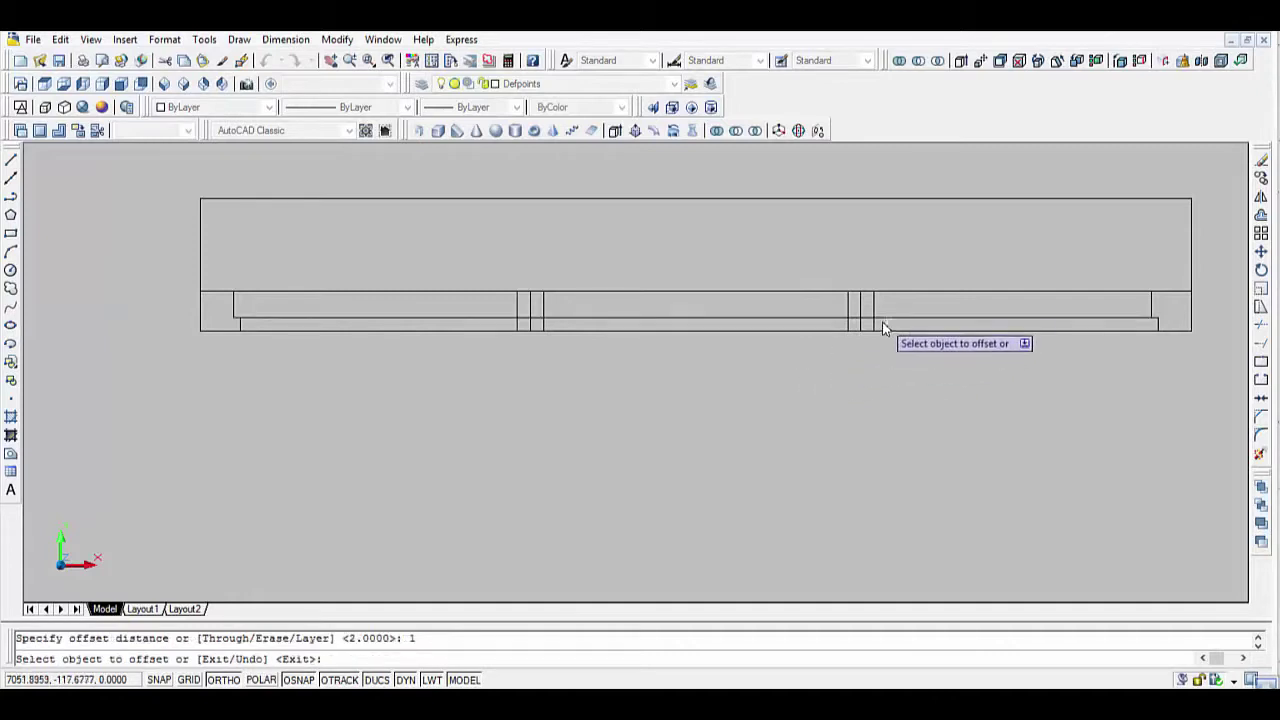
{"action": "left_click", "coordinate": [873, 306]}
{"action": "left_click", "coordinate": [900, 302]}
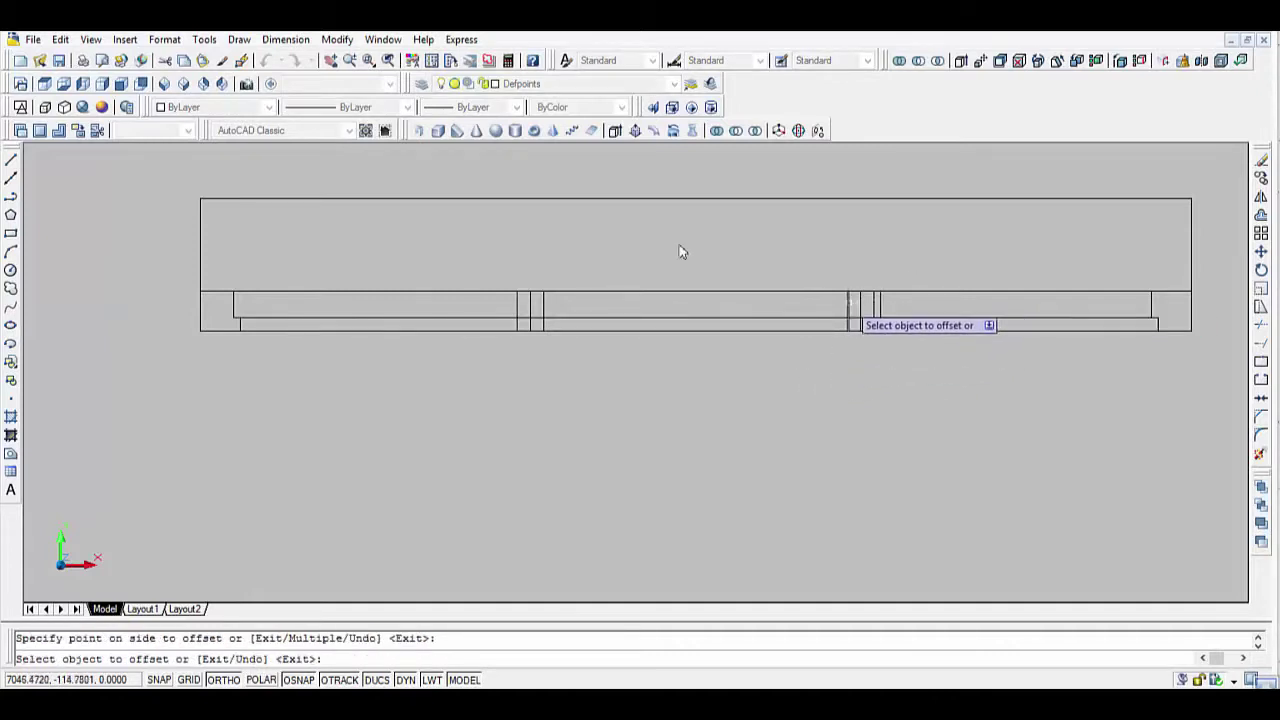
{"action": "left_click", "coordinate": [848, 305]}
{"action": "left_click", "coordinate": [830, 306]}
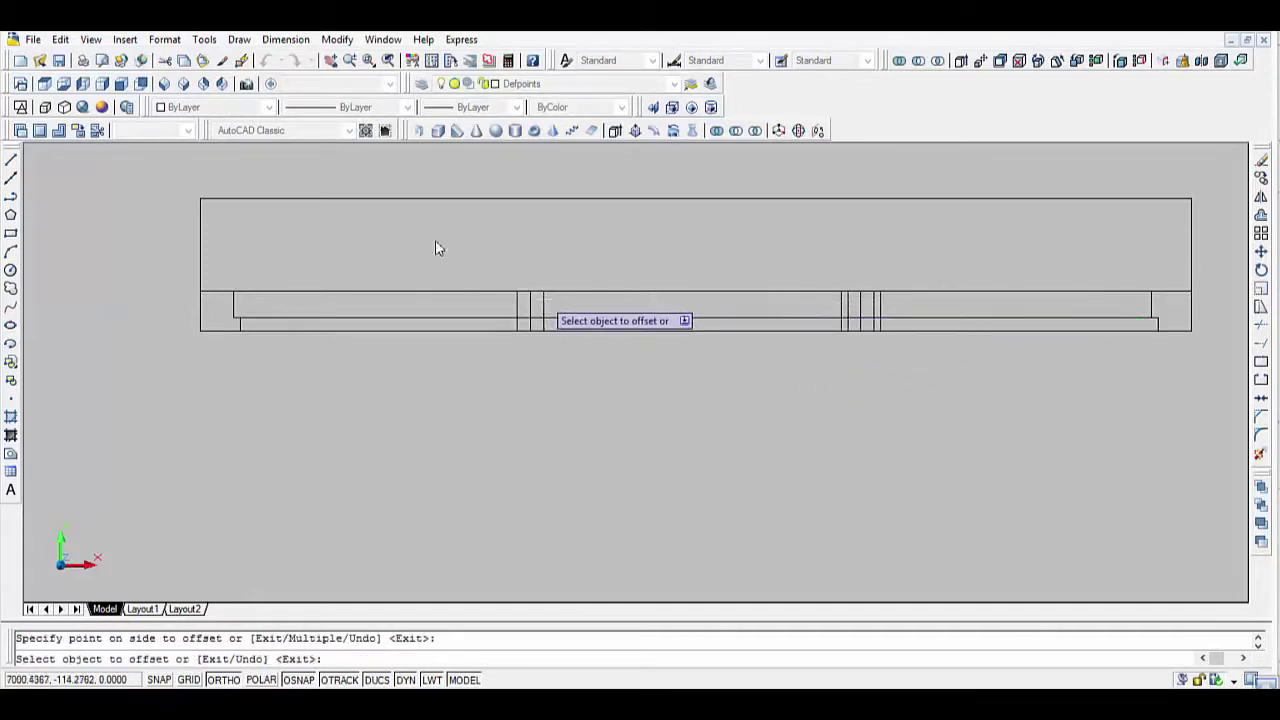
{"action": "left_click", "coordinate": [517, 307]}
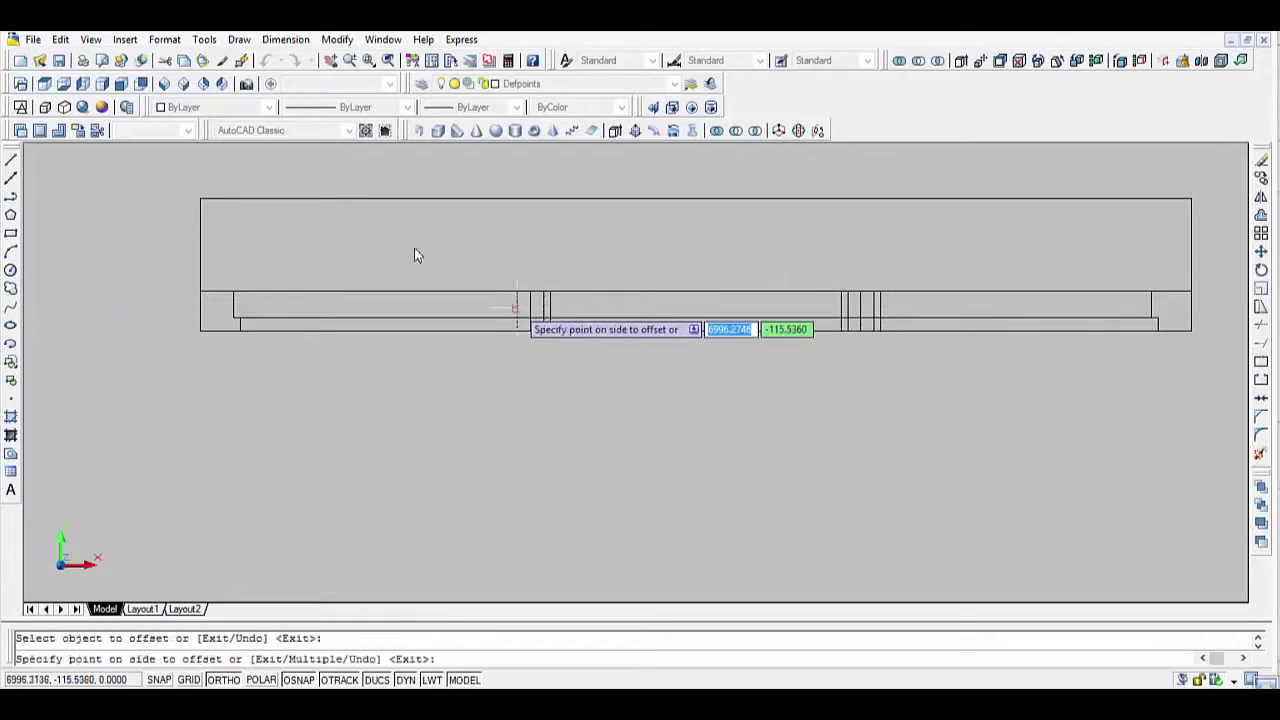
{"action": "left_click", "coordinate": [392, 247]}
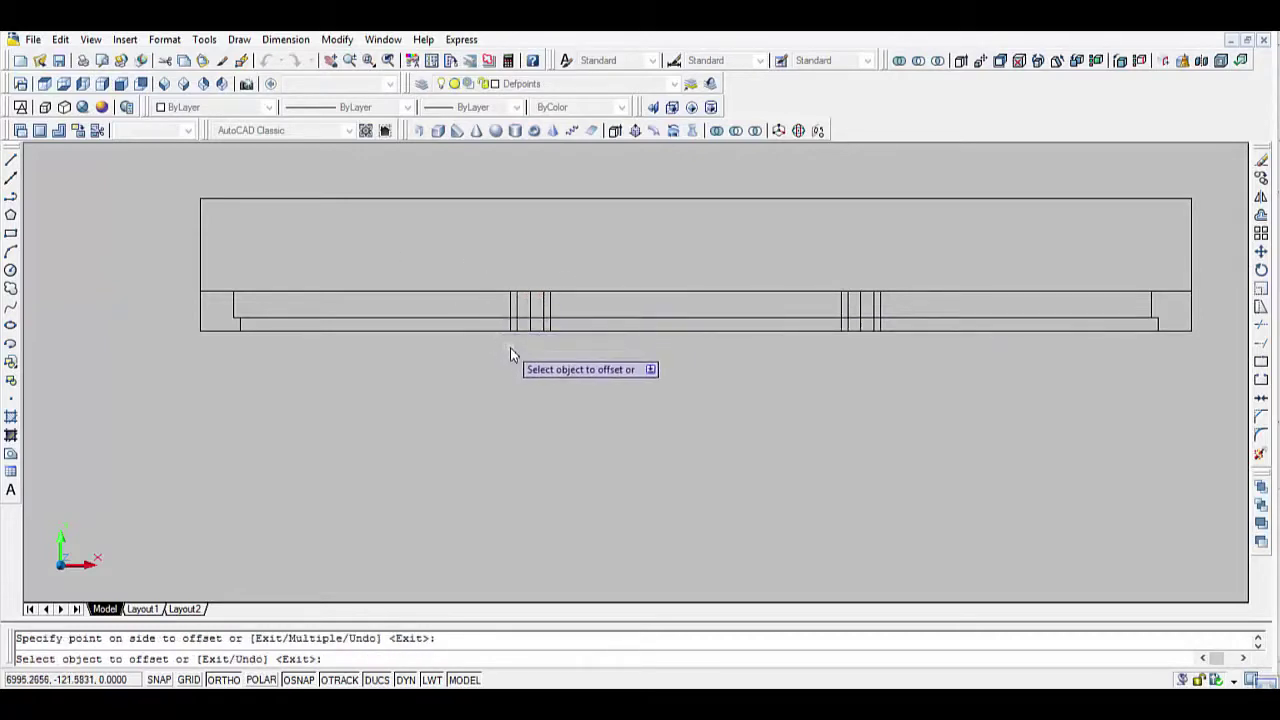
{"action": "key", "text": "Escape"}
{"action": "type", "text": "tr"}
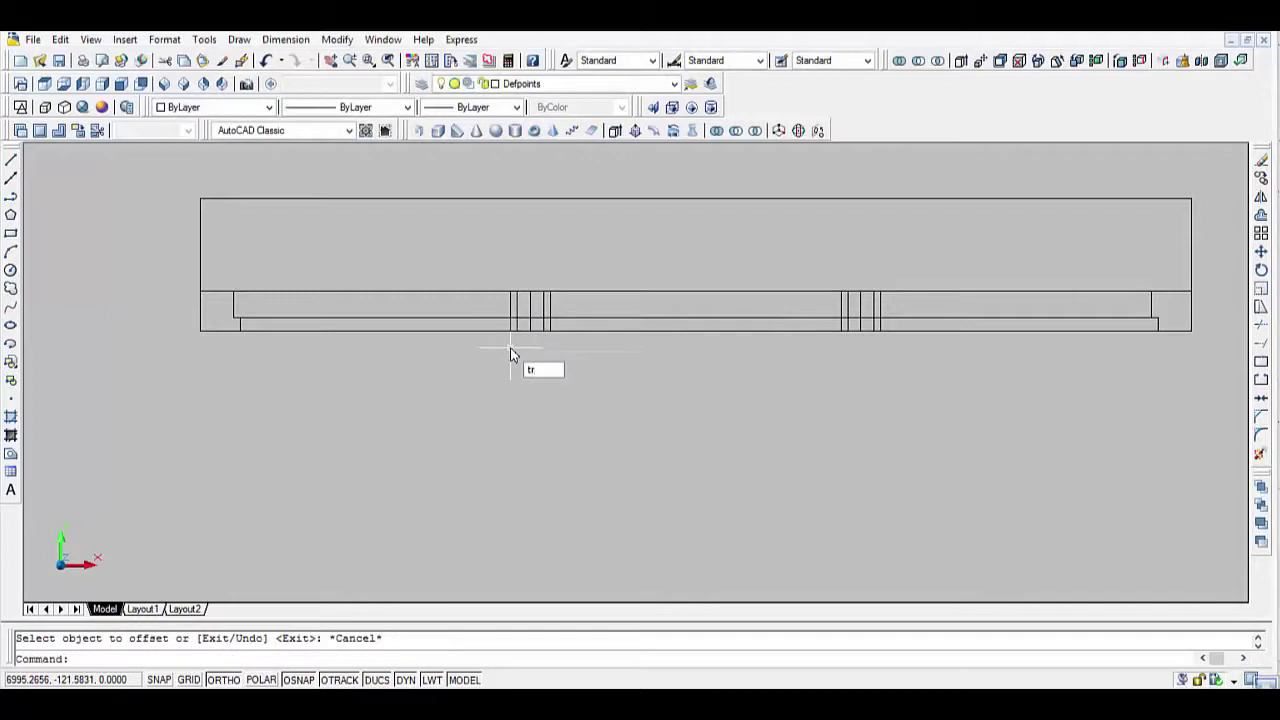
Trim the divider line ends and open the sill line at the left mullion.
{"action": "key", "text": "Return"}
{"action": "scroll", "coordinate": [515, 343], "scroll_direction": "up", "scroll_amount": 1}
{"action": "scroll", "coordinate": [515, 340], "scroll_direction": "up", "scroll_amount": 1}
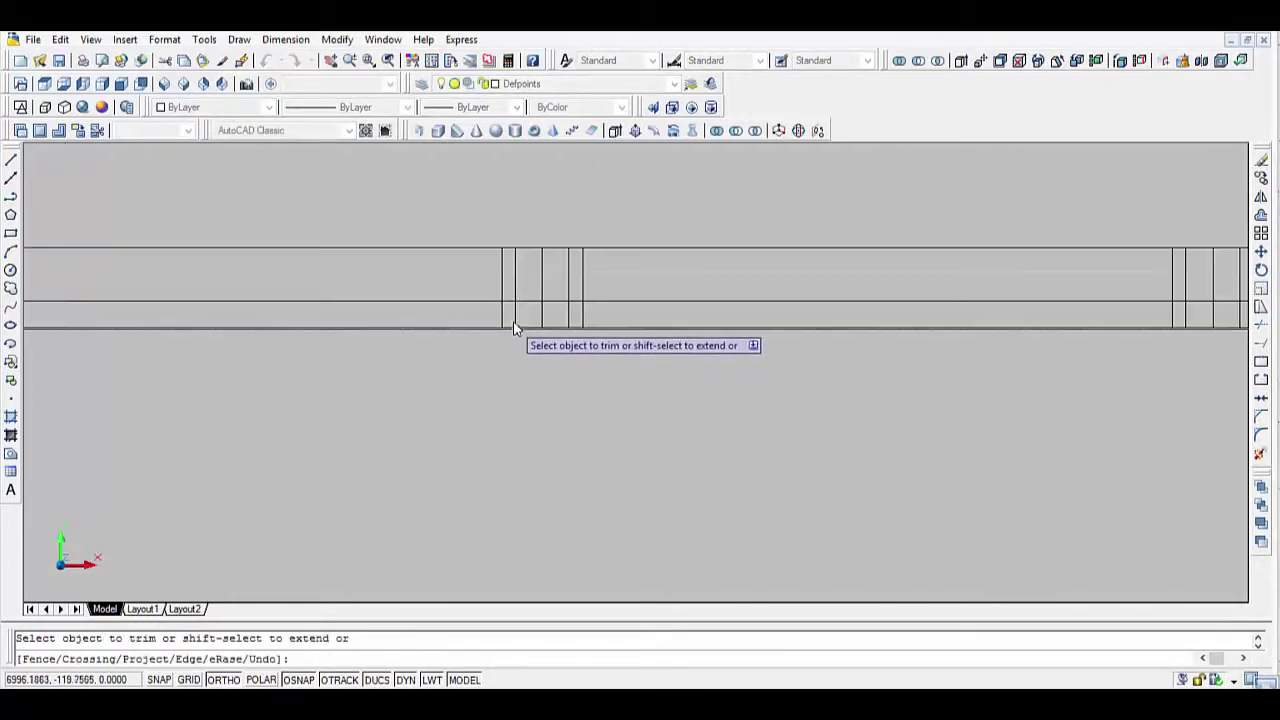
{"action": "scroll", "coordinate": [541, 337], "scroll_direction": "down", "scroll_amount": 2}
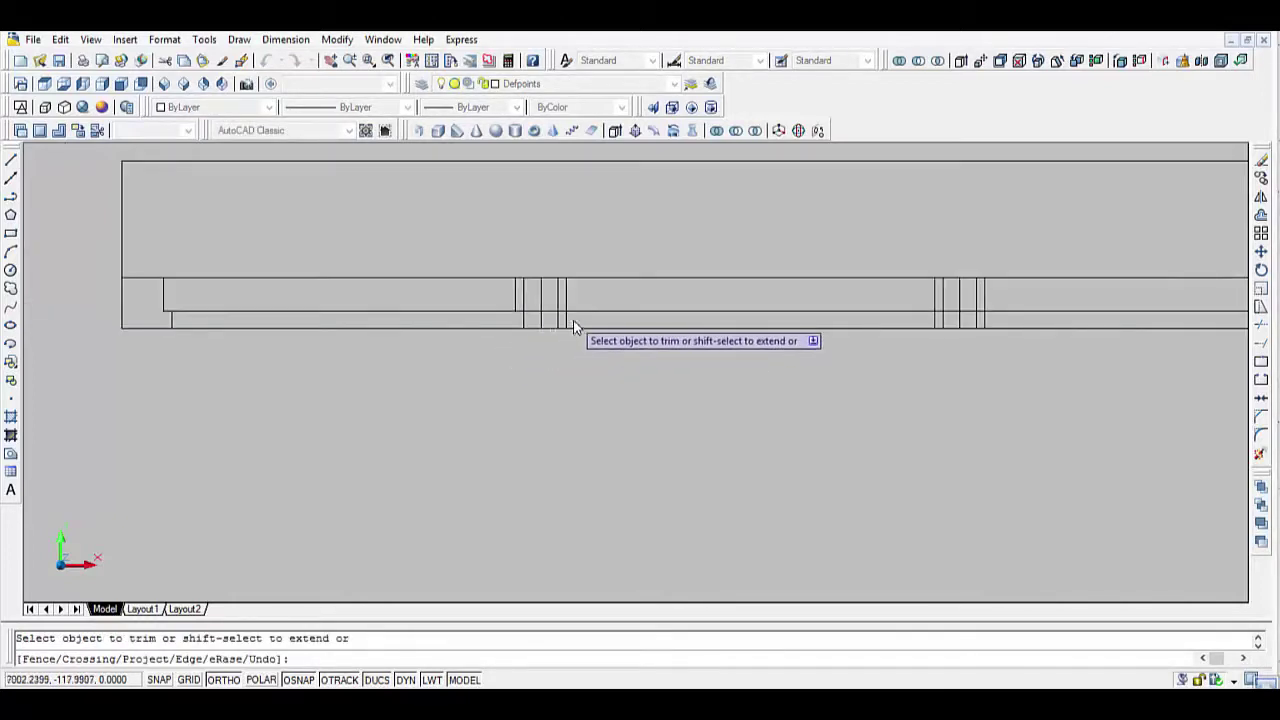
{"action": "left_click", "coordinate": [568, 321]}
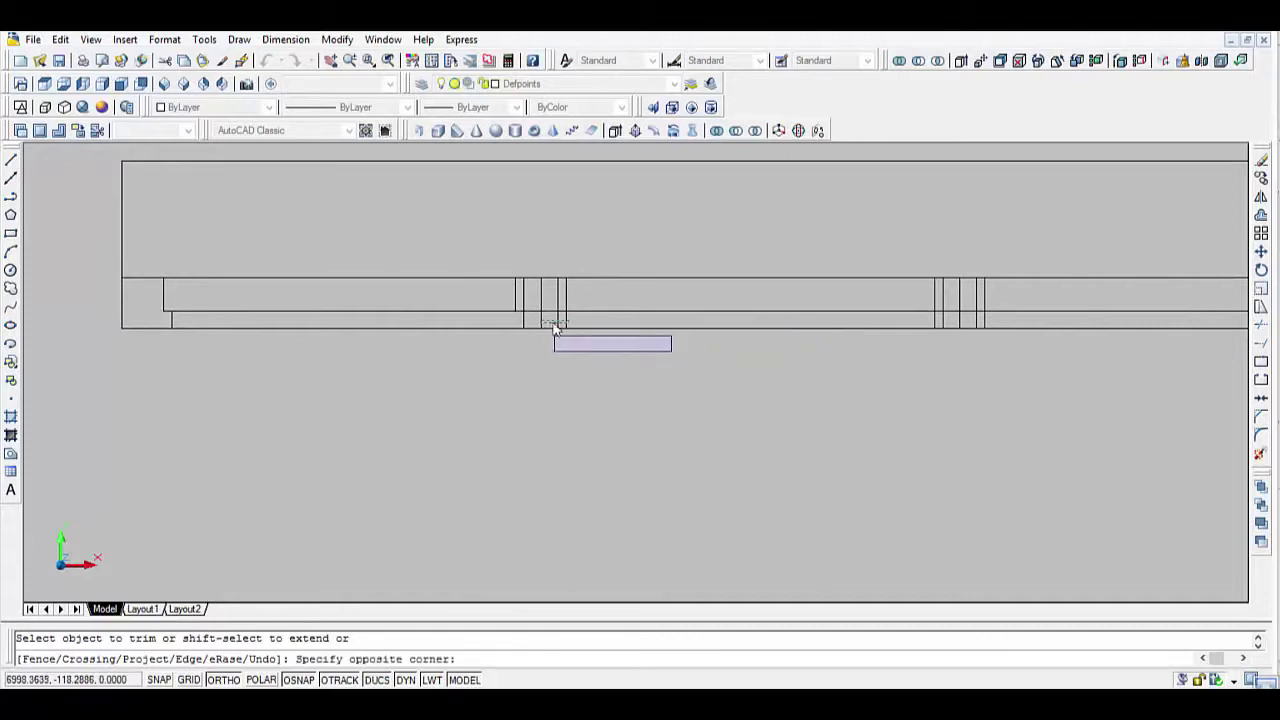
{"action": "left_click", "coordinate": [574, 321]}
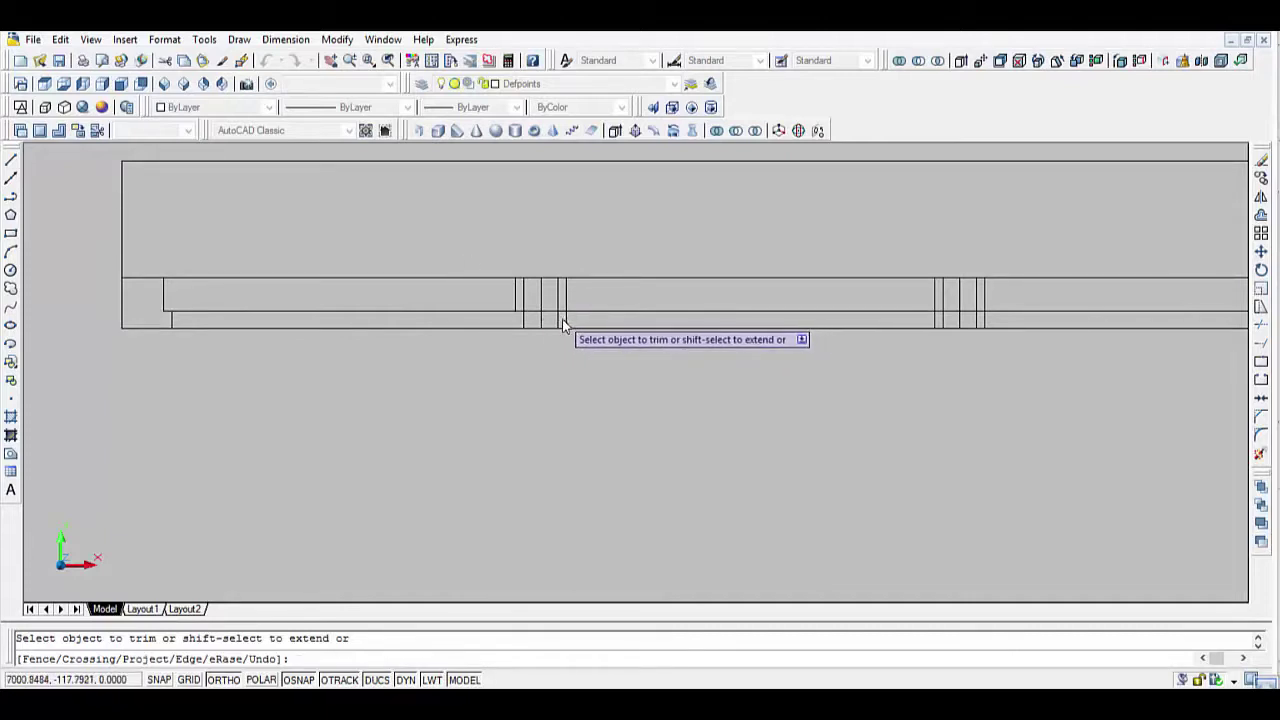
{"action": "left_click", "coordinate": [566, 325]}
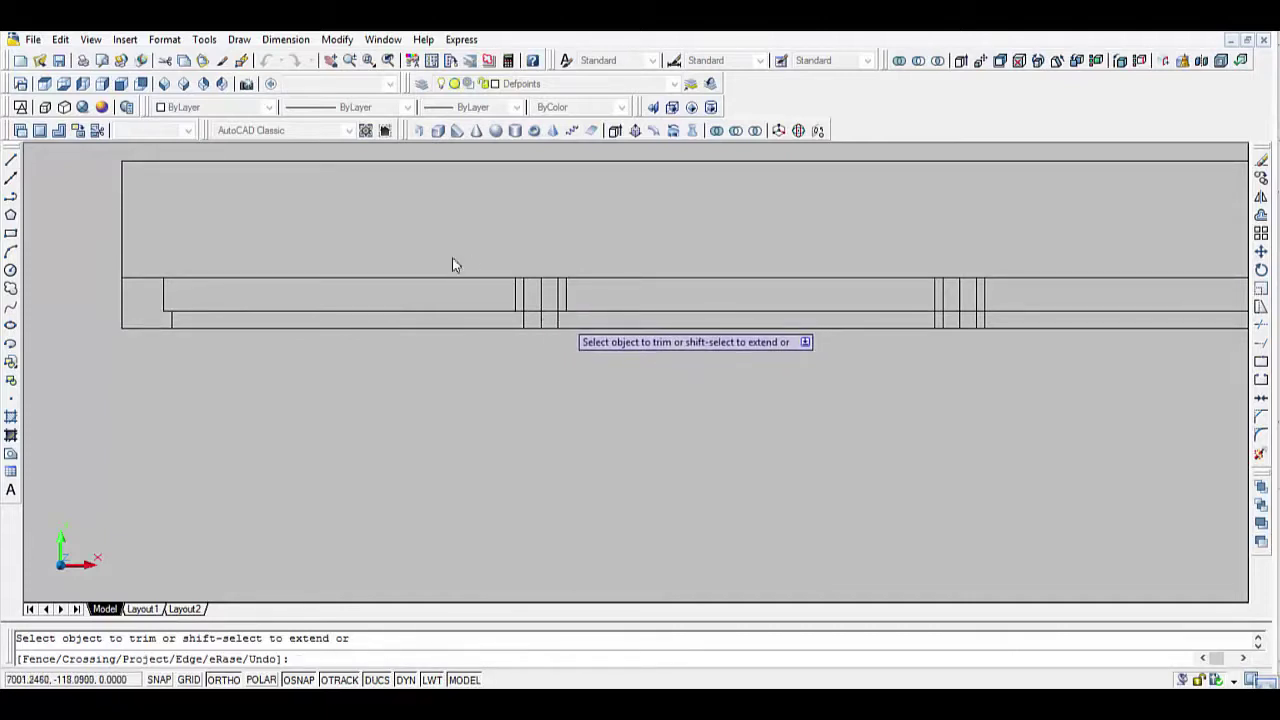
{"action": "left_click", "coordinate": [550, 326]}
{"action": "scroll", "coordinate": [530, 298], "scroll_direction": "up", "scroll_amount": 2}
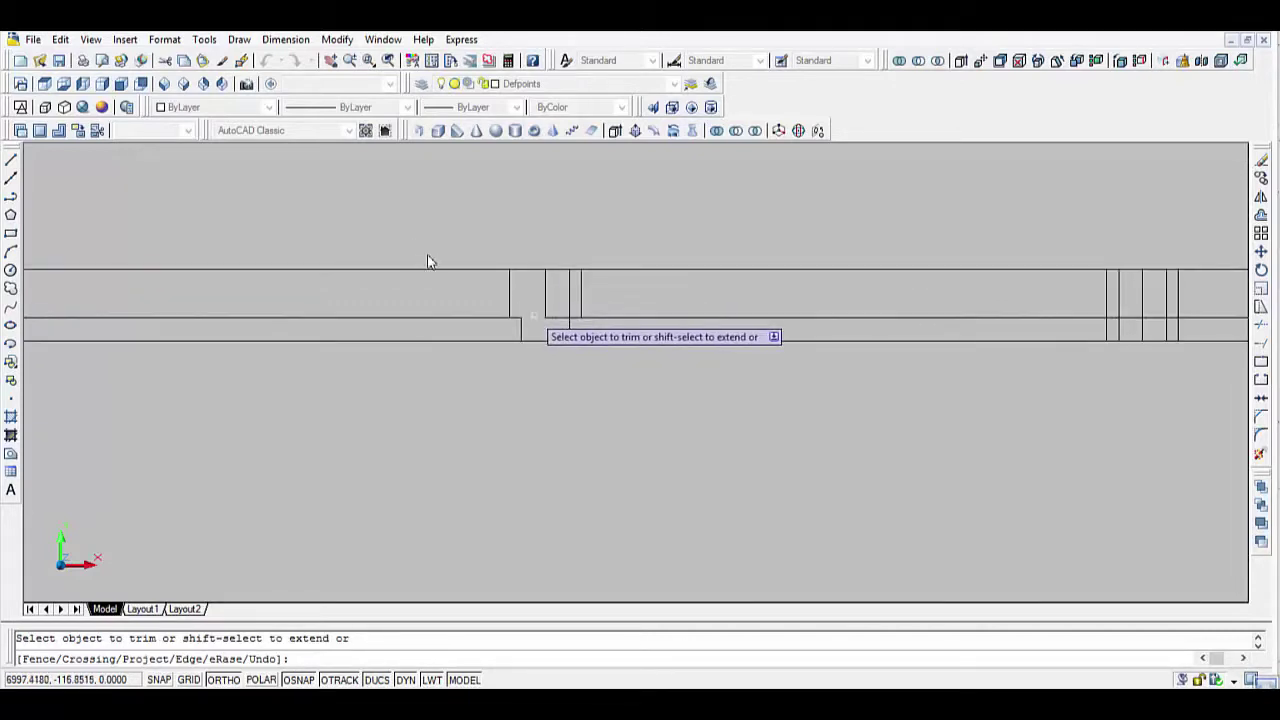
{"action": "left_click", "coordinate": [557, 318]}
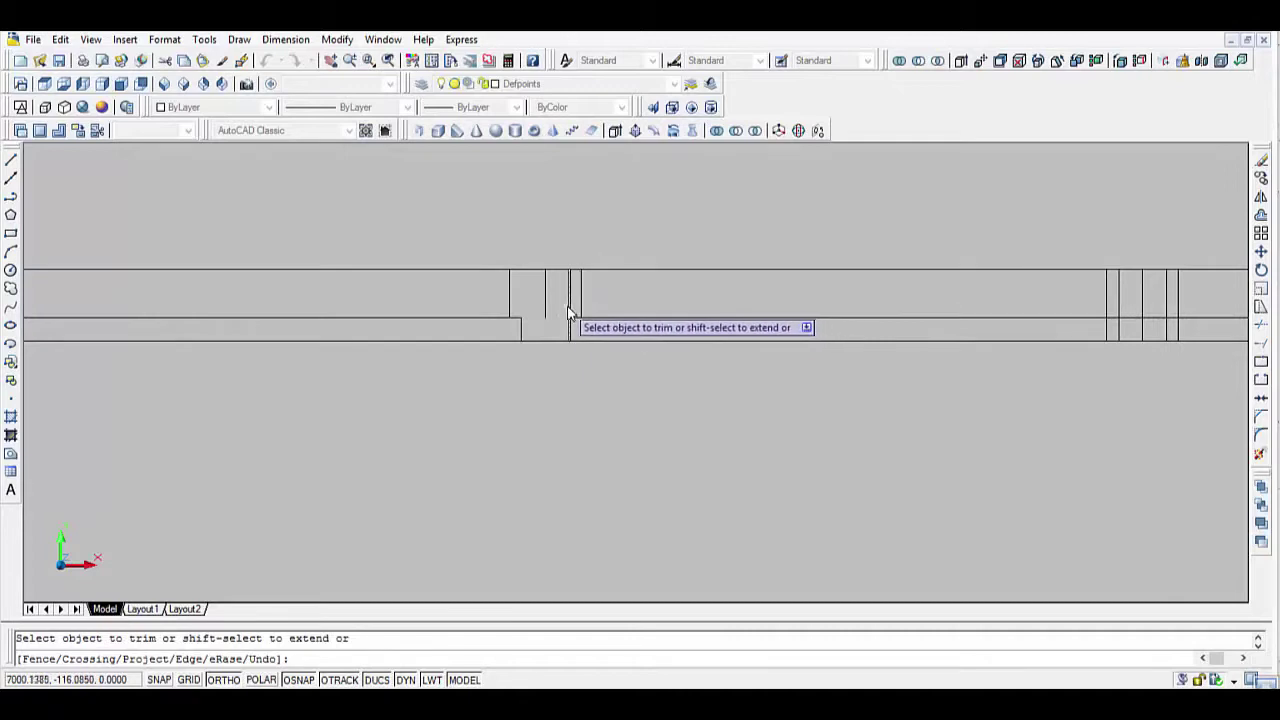
{"action": "scroll", "coordinate": [663, 368], "scroll_direction": "down", "scroll_amount": 2}
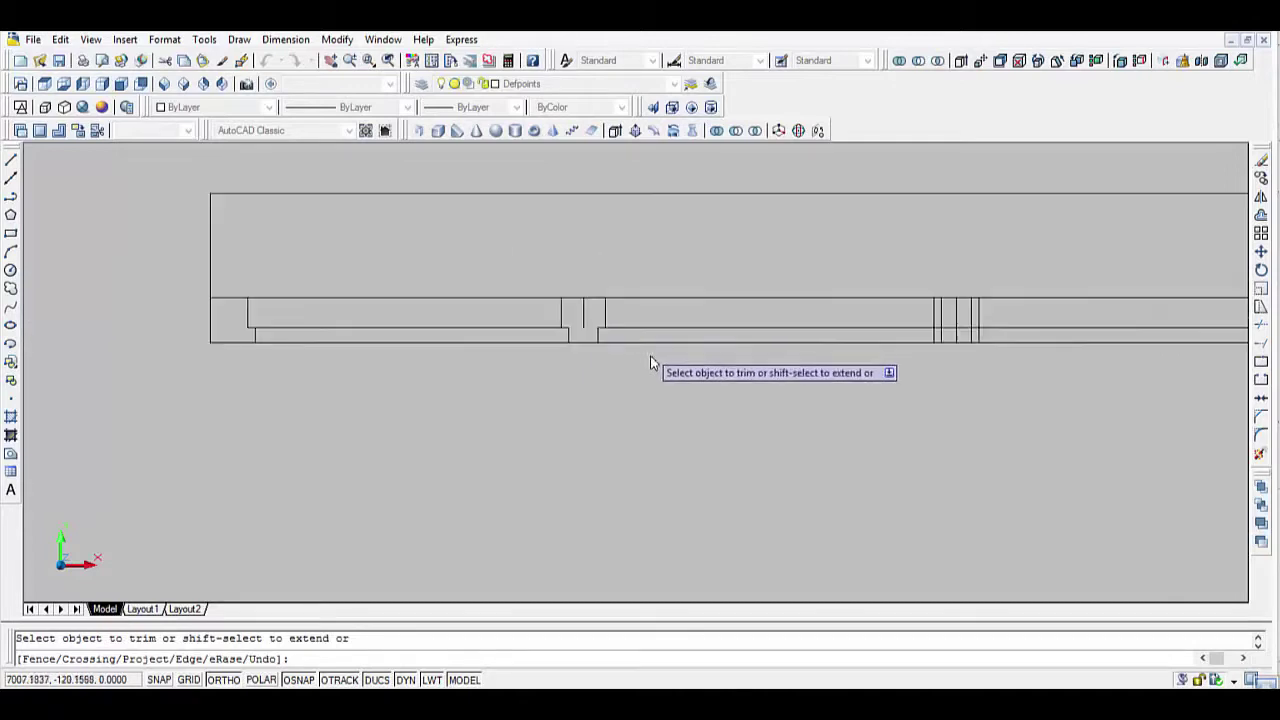
{"action": "scroll", "coordinate": [677, 383], "scroll_direction": "down", "scroll_amount": 1}
{"action": "scroll", "coordinate": [586, 384], "scroll_direction": "up", "scroll_amount": 1}
{"action": "scroll", "coordinate": [688, 379], "scroll_direction": "up", "scroll_amount": 1}
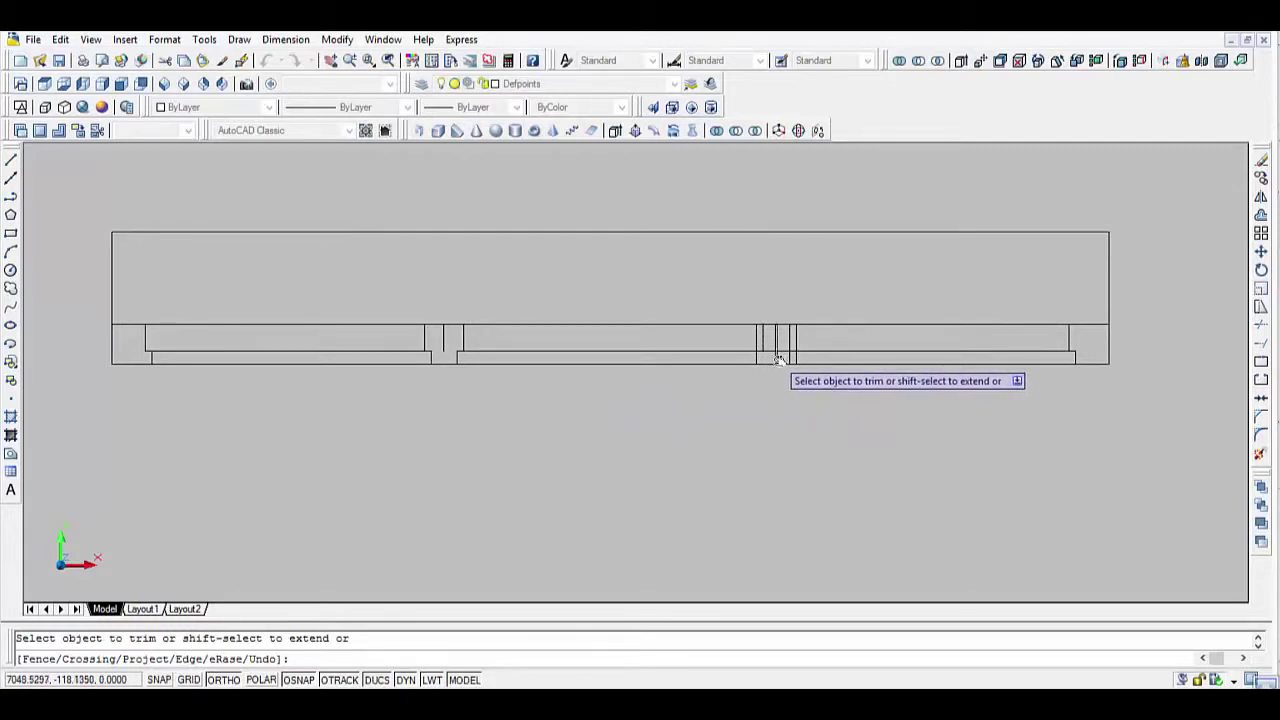
{"action": "scroll", "coordinate": [758, 382], "scroll_direction": "up", "scroll_amount": 2}
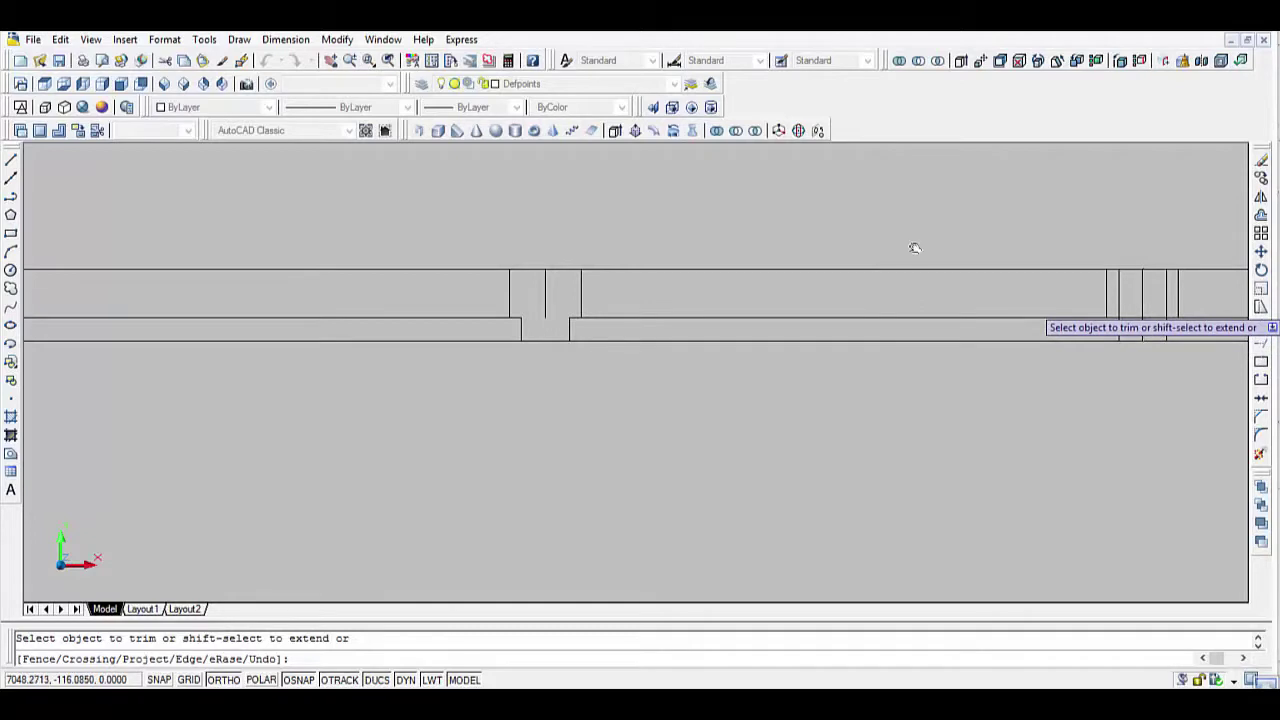
Trim the surplus inner segments at the right mullion, then select a leftover short line.
{"action": "left_click", "coordinate": [1142, 296]}
{"action": "left_click", "coordinate": [1118, 296]}
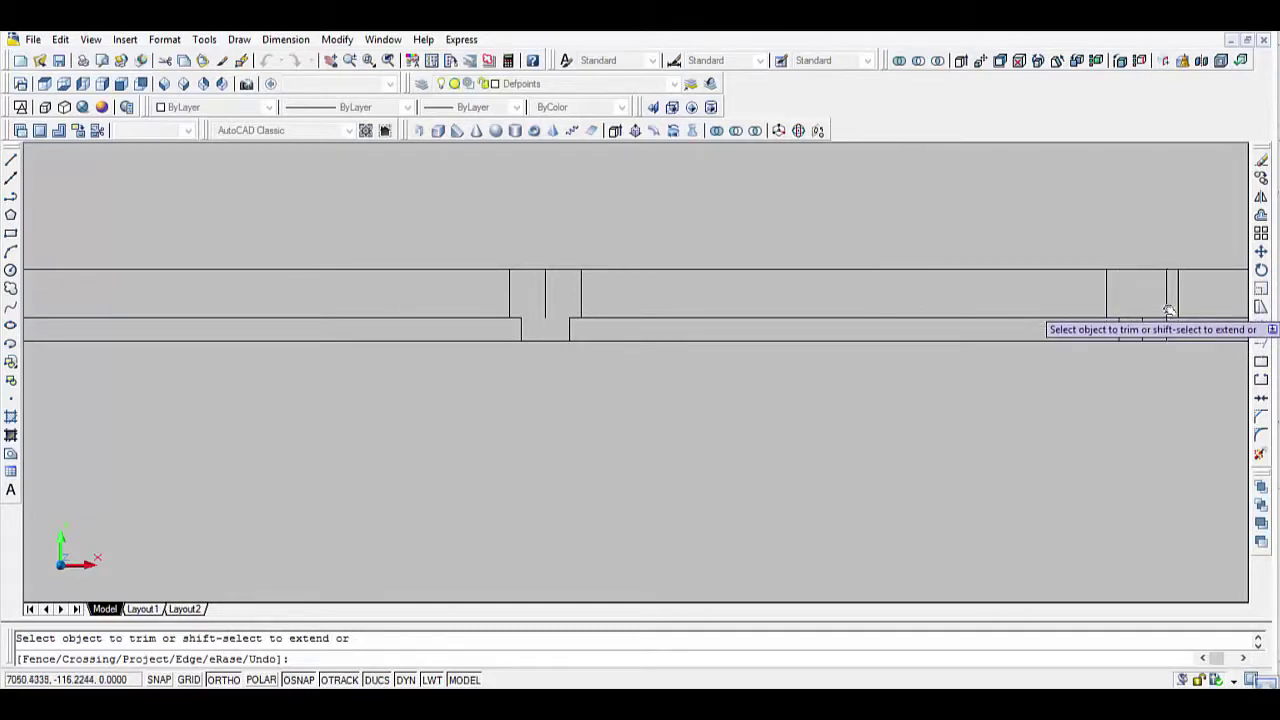
{"action": "left_click", "coordinate": [1168, 305]}
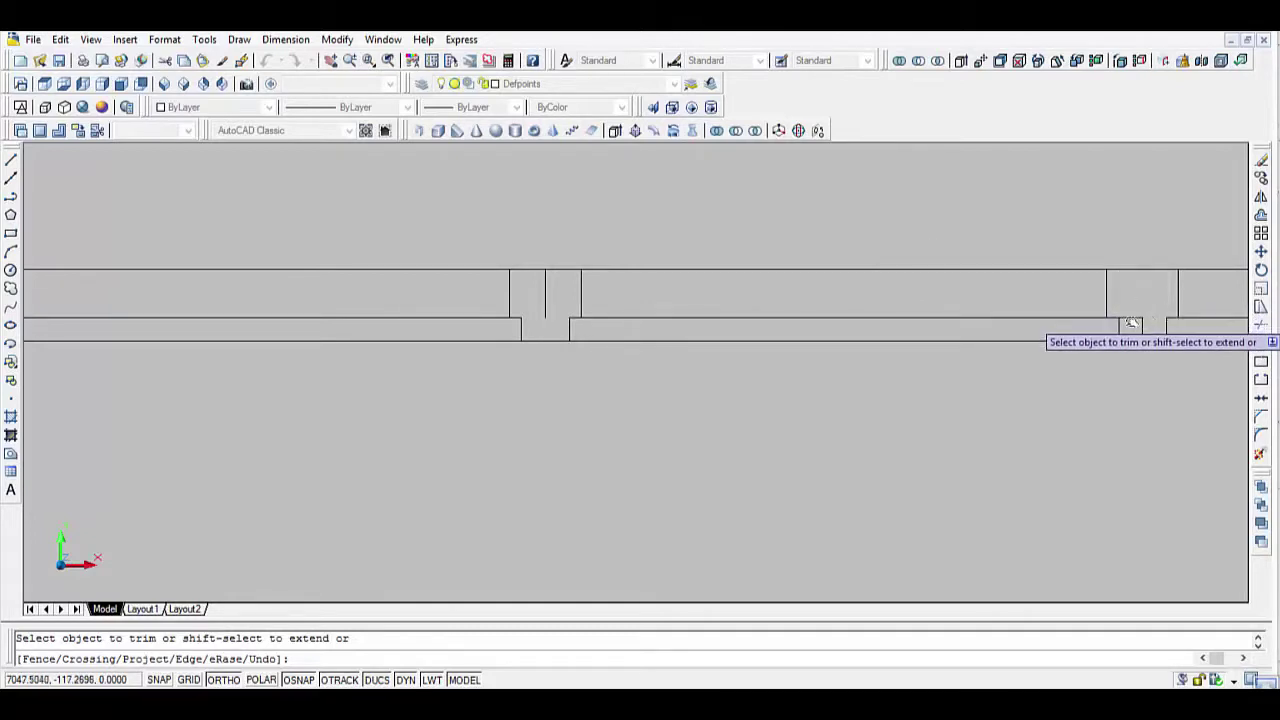
{"action": "left_click", "coordinate": [1131, 324]}
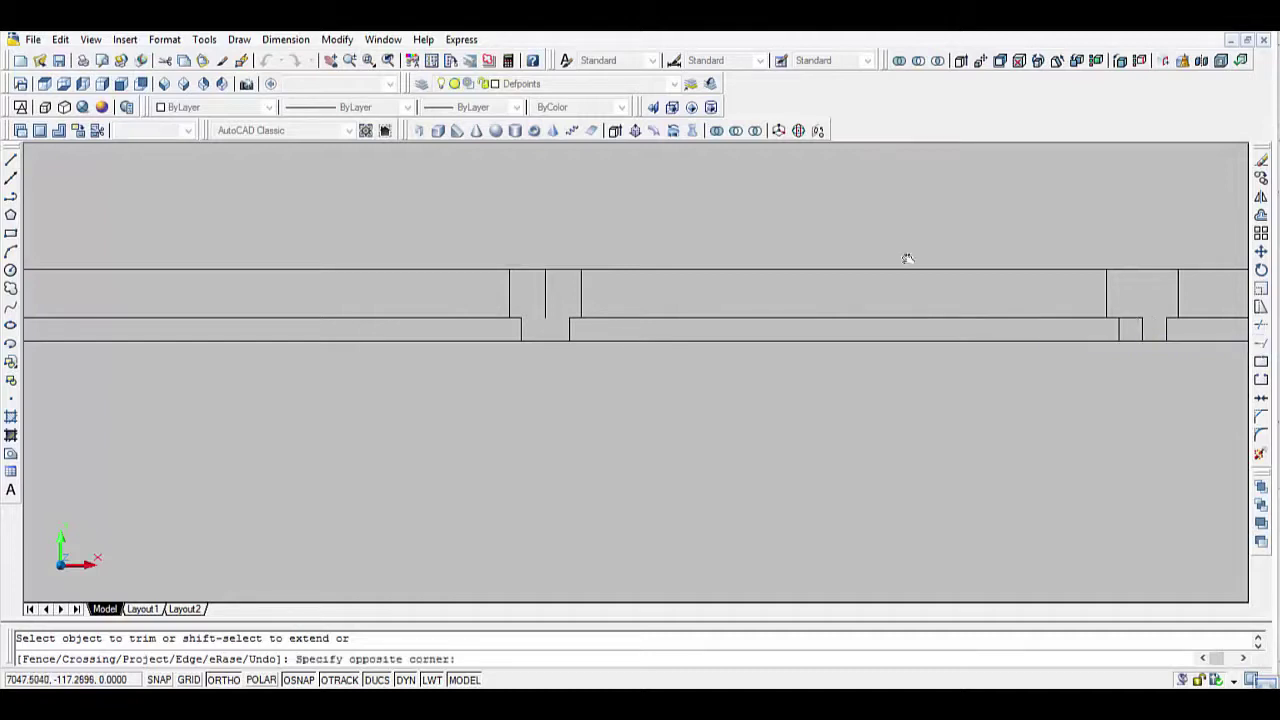
{"action": "left_click", "coordinate": [1133, 321]}
{"action": "key", "text": "Escape"}
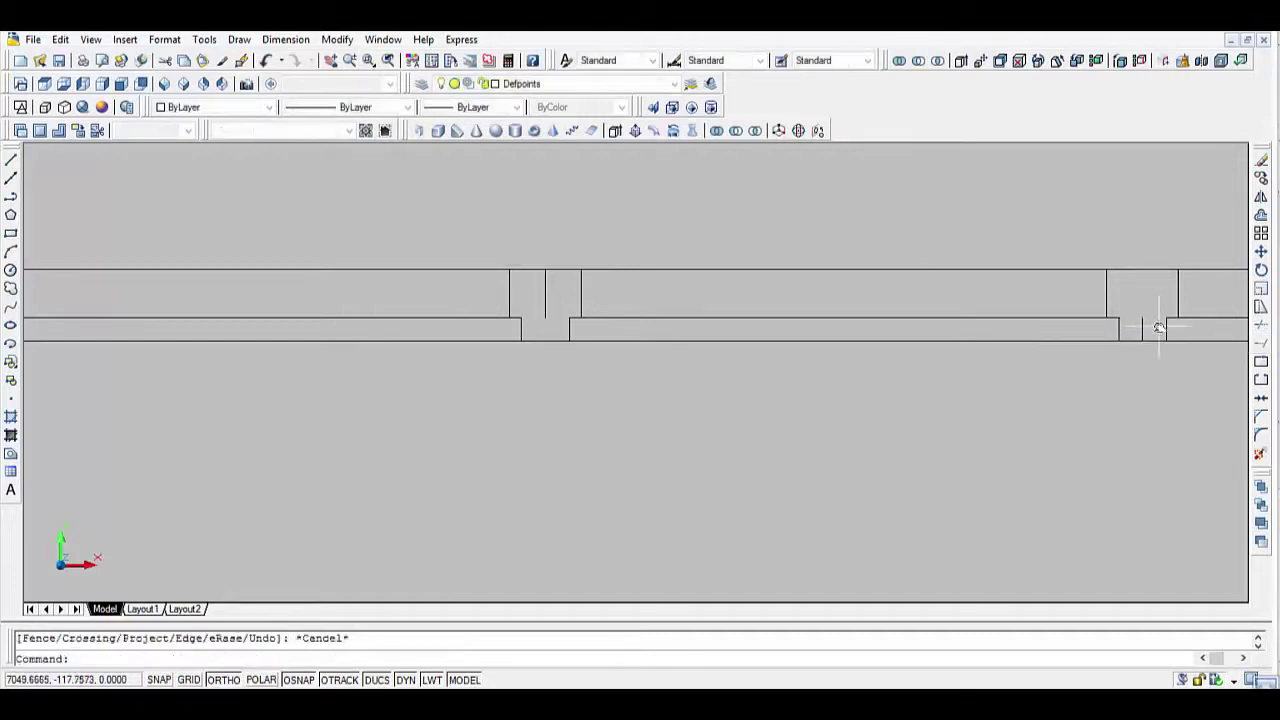
{"action": "left_click", "coordinate": [1142, 328]}
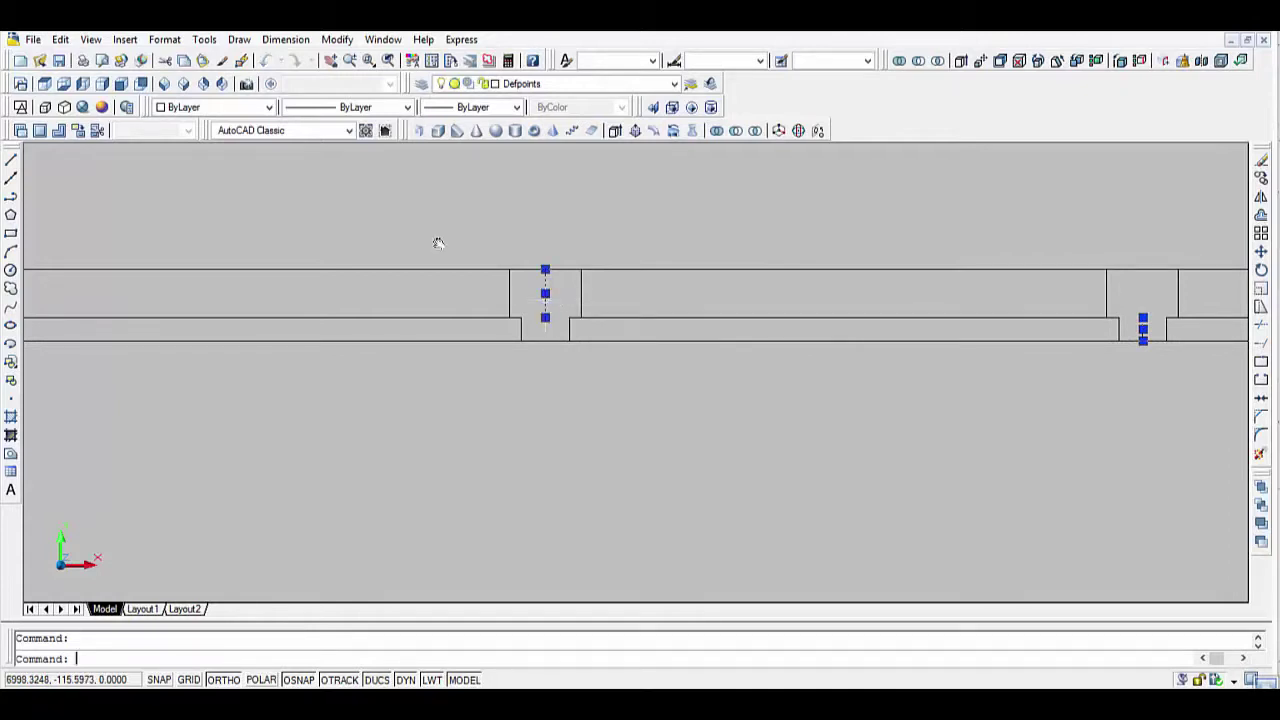
Erase the two leftover short lines and bring the whole window frame into view.
{"action": "key", "text": "Delete"}
{"action": "scroll", "coordinate": [909, 366], "scroll_direction": "down", "scroll_amount": 2}
{"action": "scroll", "coordinate": [934, 374], "scroll_direction": "down", "scroll_amount": 2}
{"action": "middle_click_drag", "start_coordinate": [934, 374], "coordinate": [642, 425]}
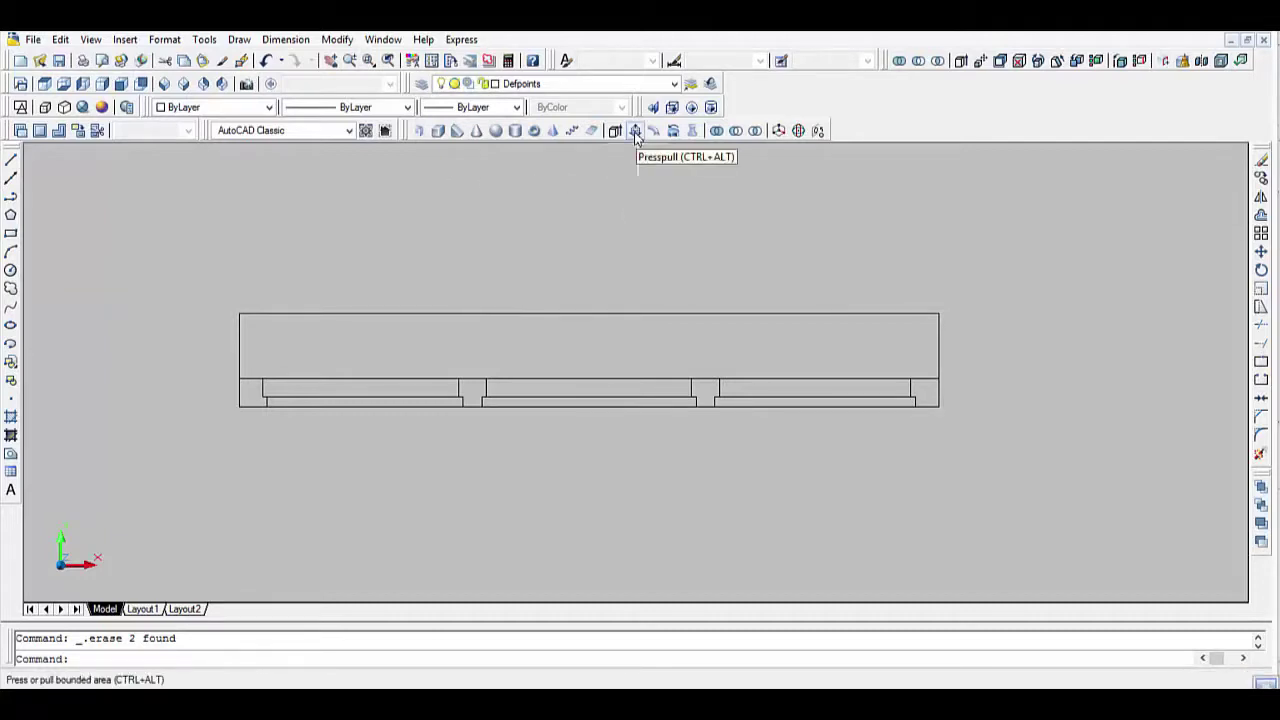
Press-pull the four window-frame post areas up to a height of 150.
{"action": "left_click", "coordinate": [635, 131]}
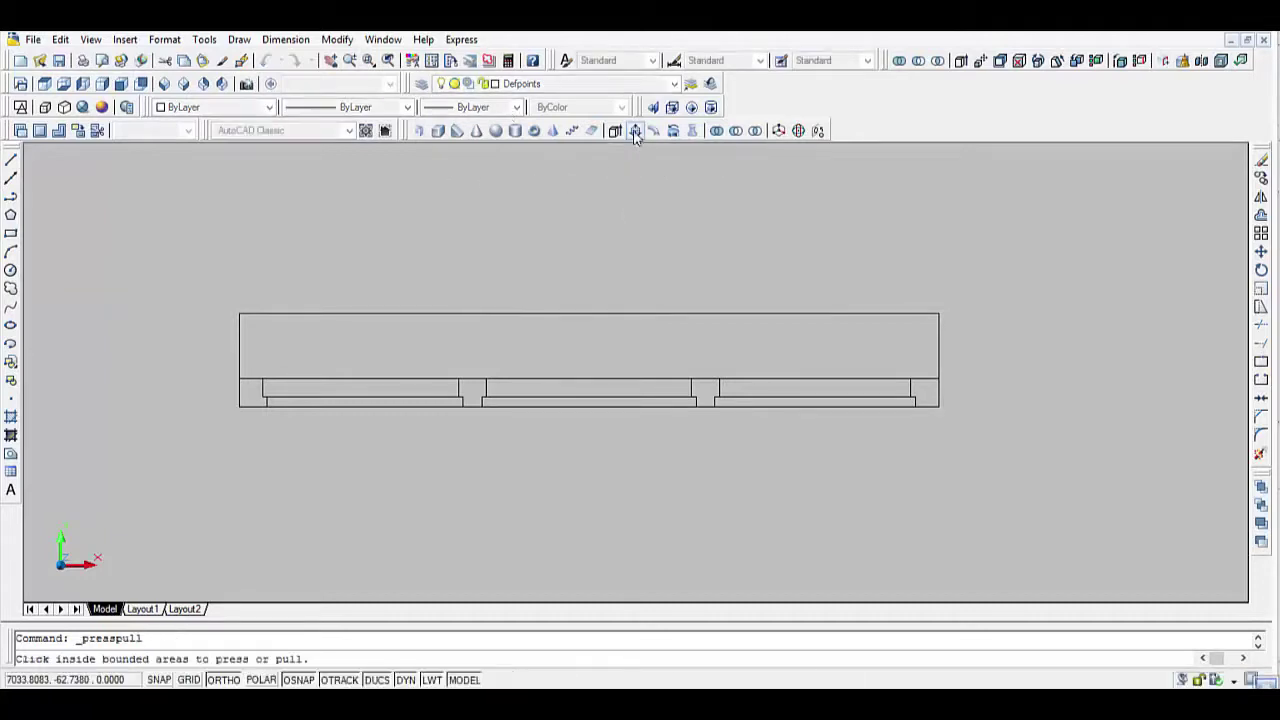
{"action": "left_click", "coordinate": [252, 391]}
{"action": "type", "text": "150"}
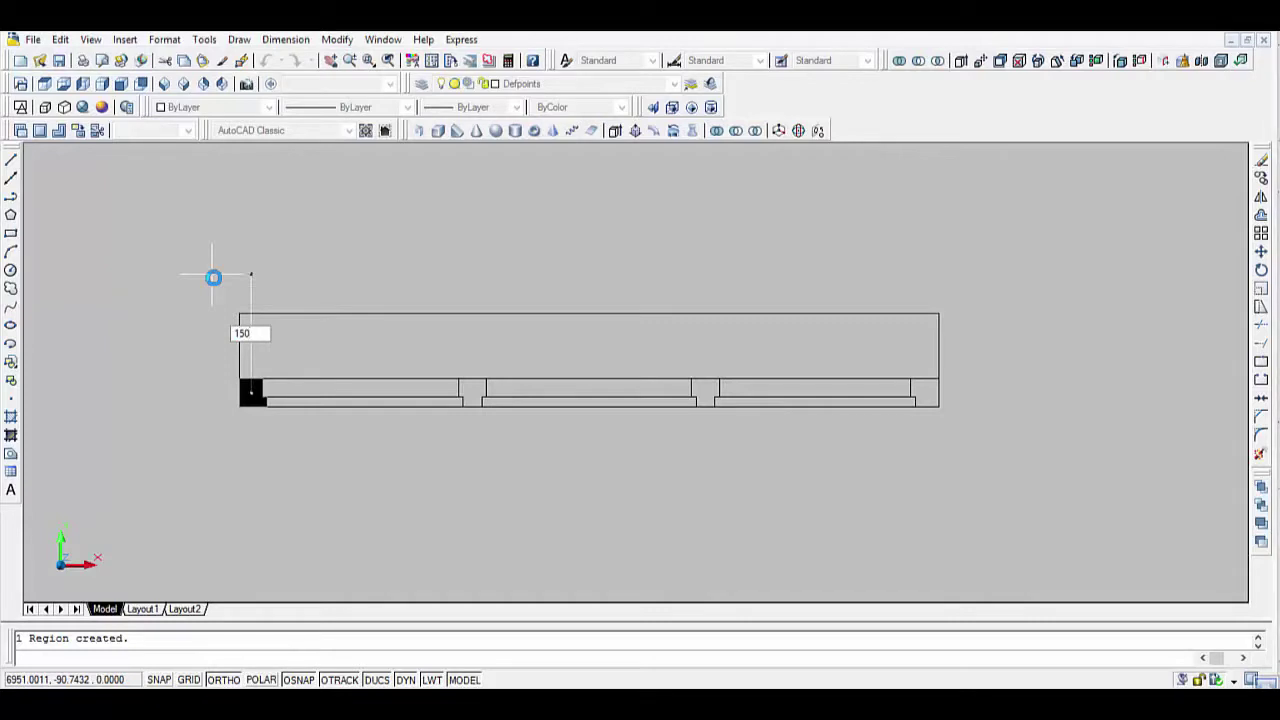
{"action": "key", "text": "Return"}
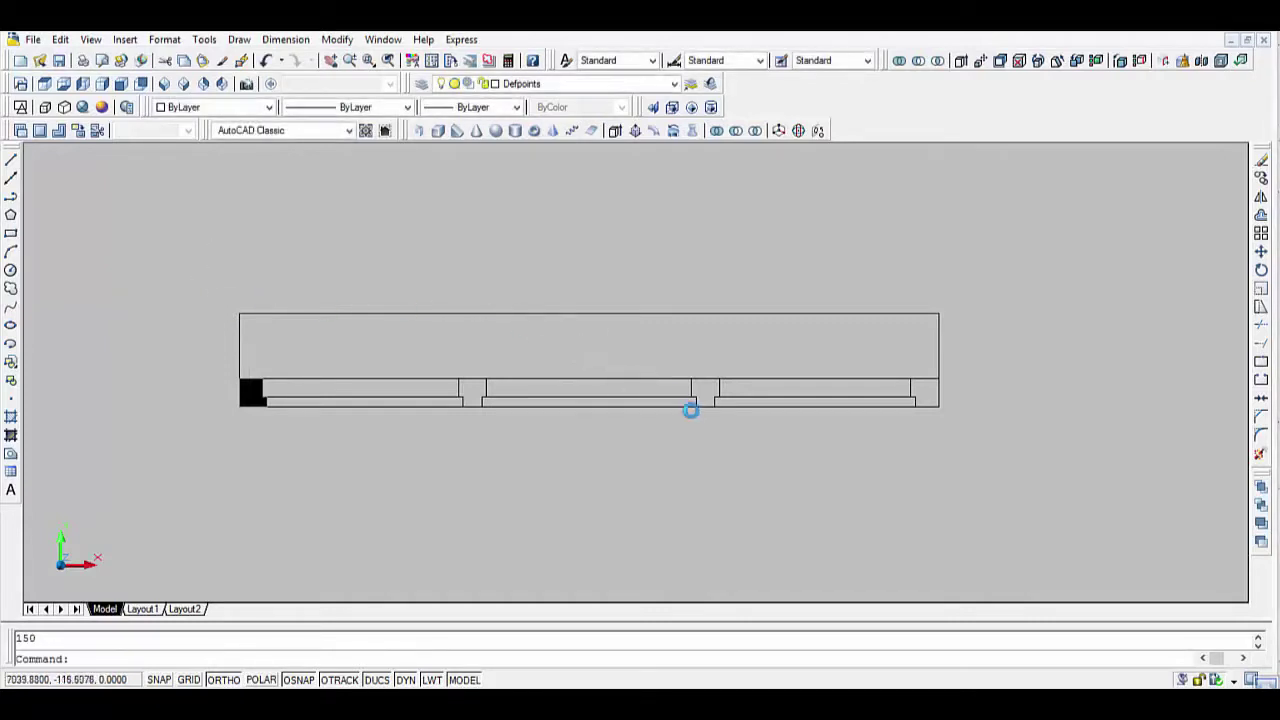
{"action": "key", "text": "Return"}
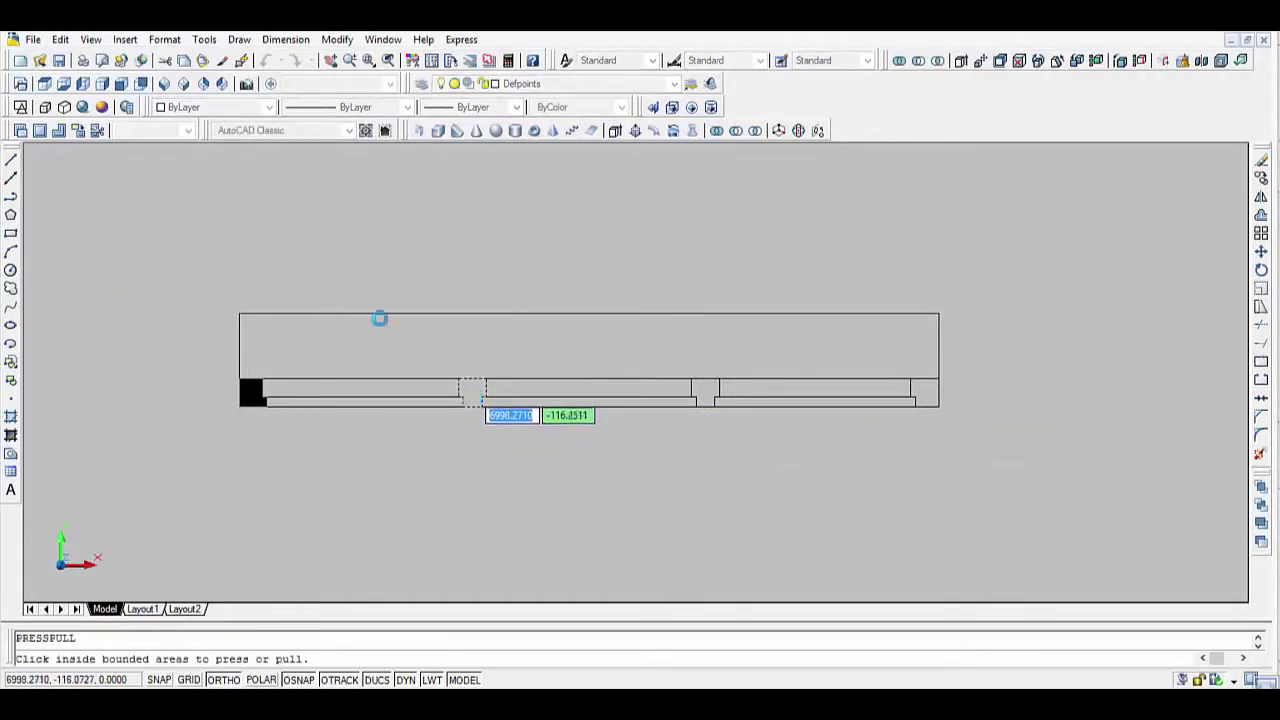
{"action": "left_click", "coordinate": [474, 393]}
{"action": "type", "text": "1"}
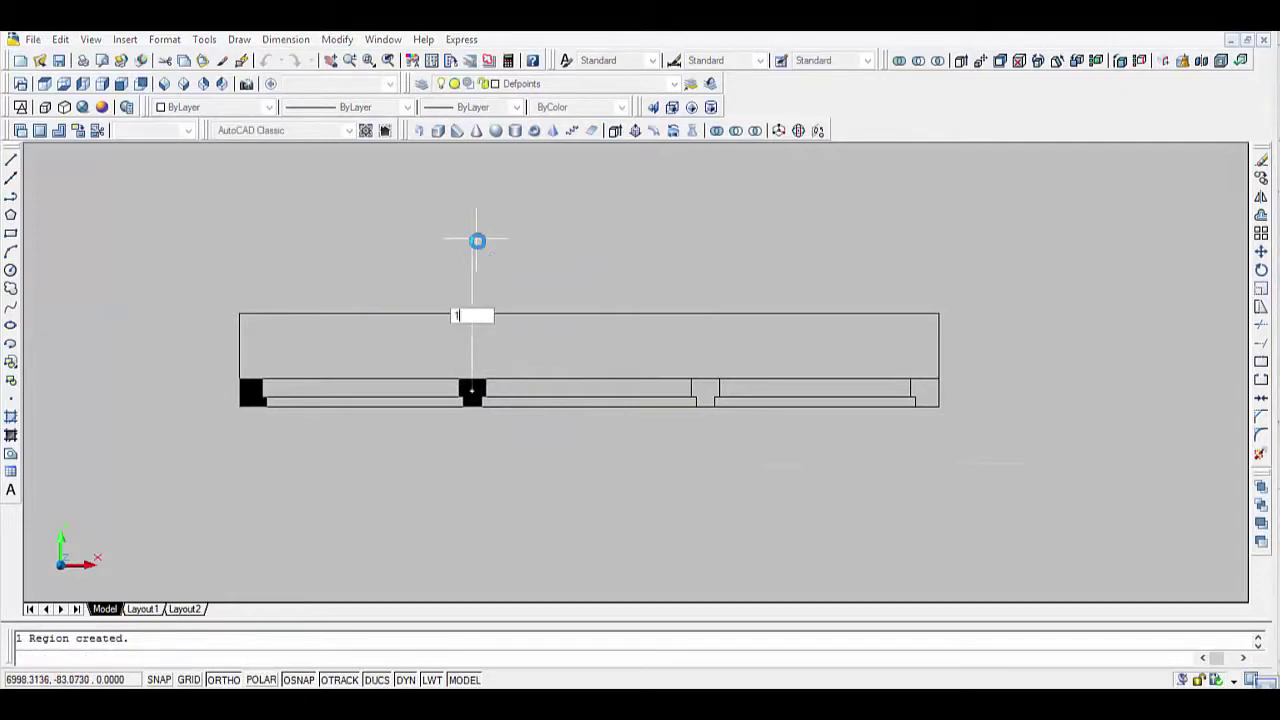
{"action": "key", "text": "ctrl+shift+e"}
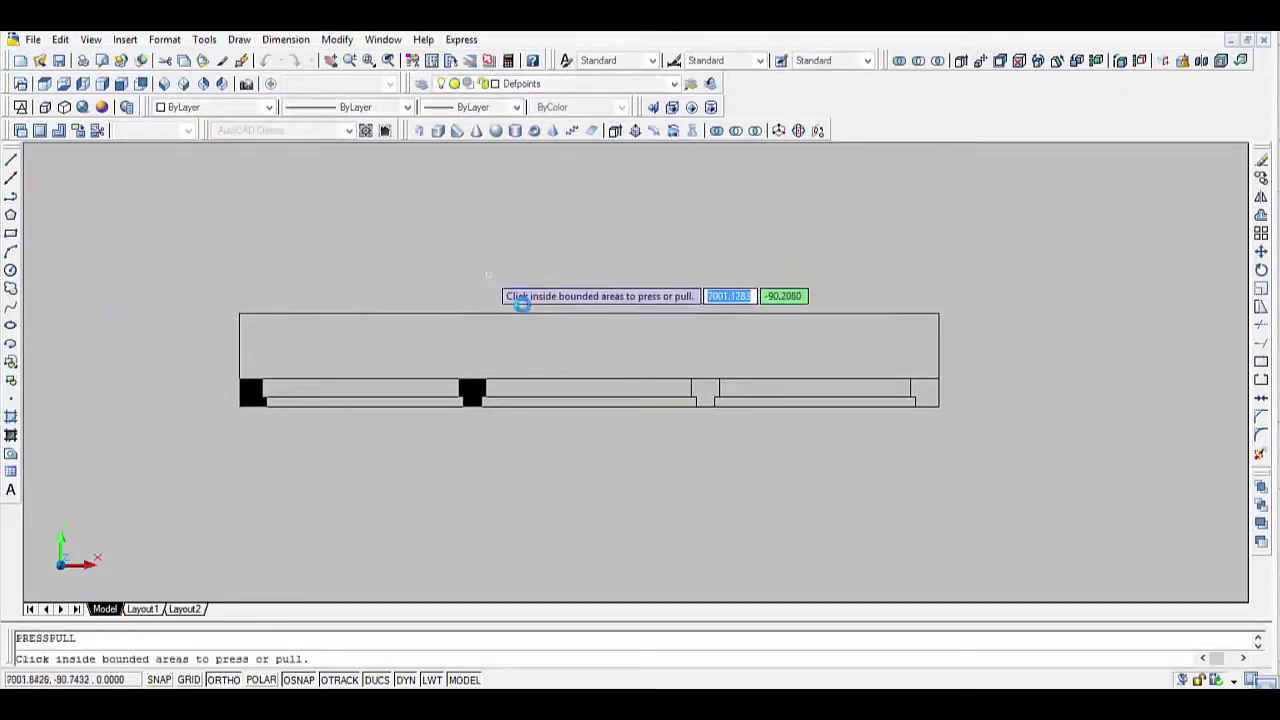
{"action": "left_click", "coordinate": [705, 392]}
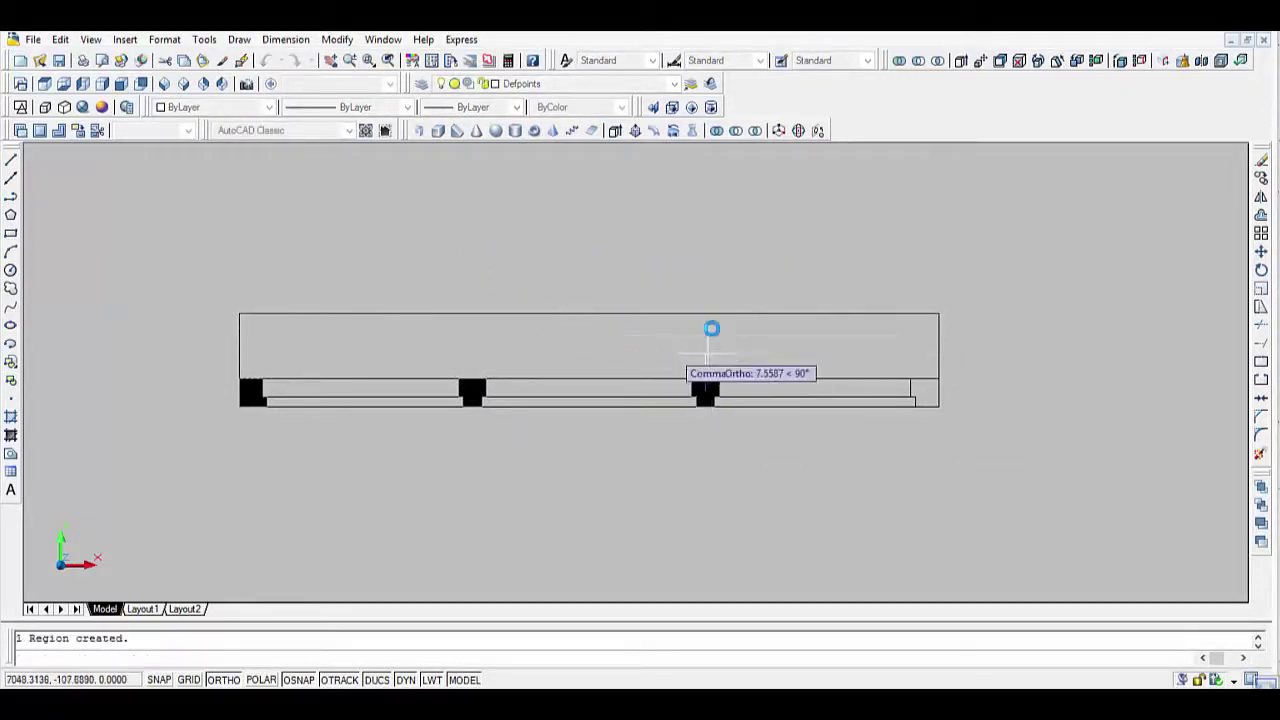
{"action": "type", "text": "15"}
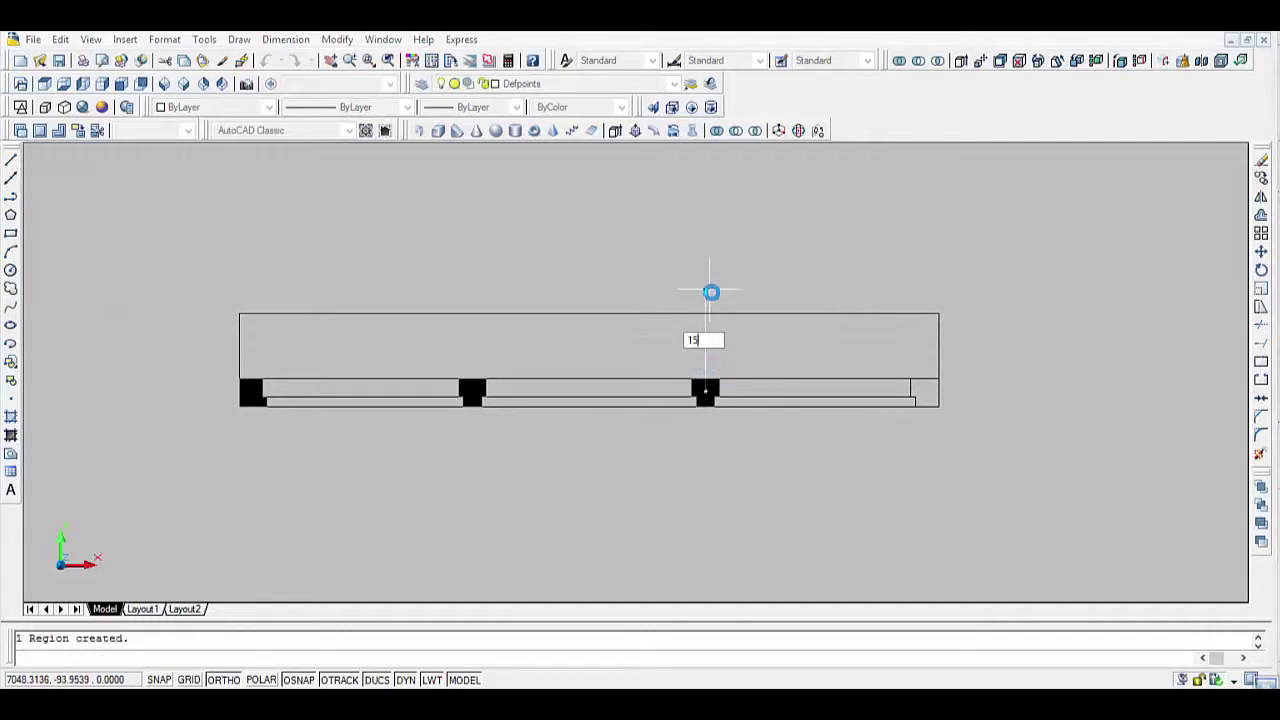
{"action": "type", "text": "0"}
{"action": "key", "text": "Return"}
{"action": "key", "text": "Return"}
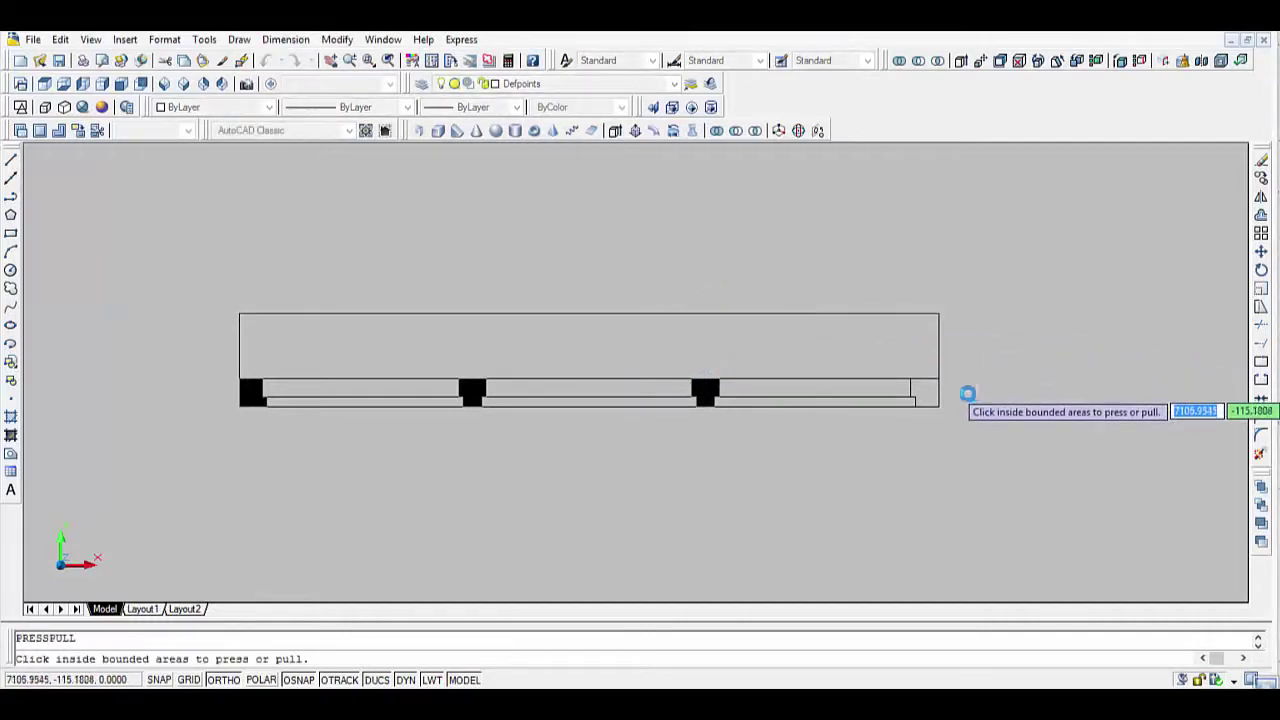
{"action": "left_click", "coordinate": [924, 392]}
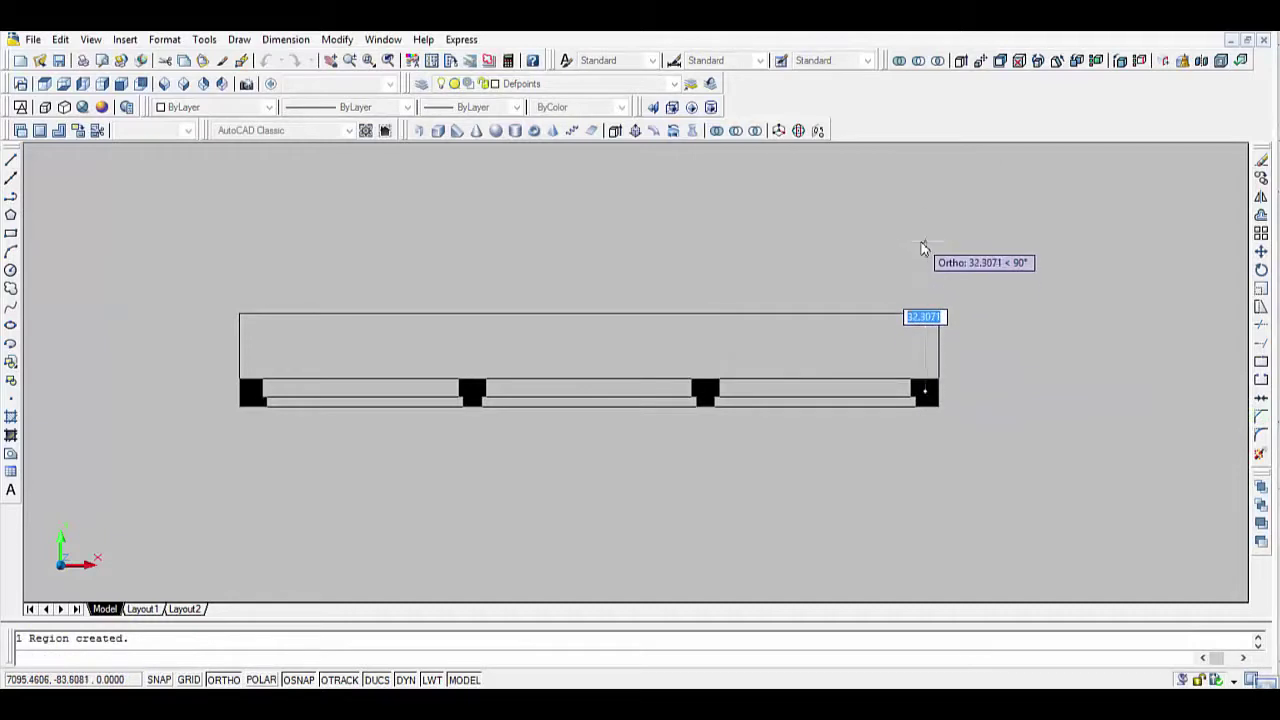
{"action": "type", "text": "150"}
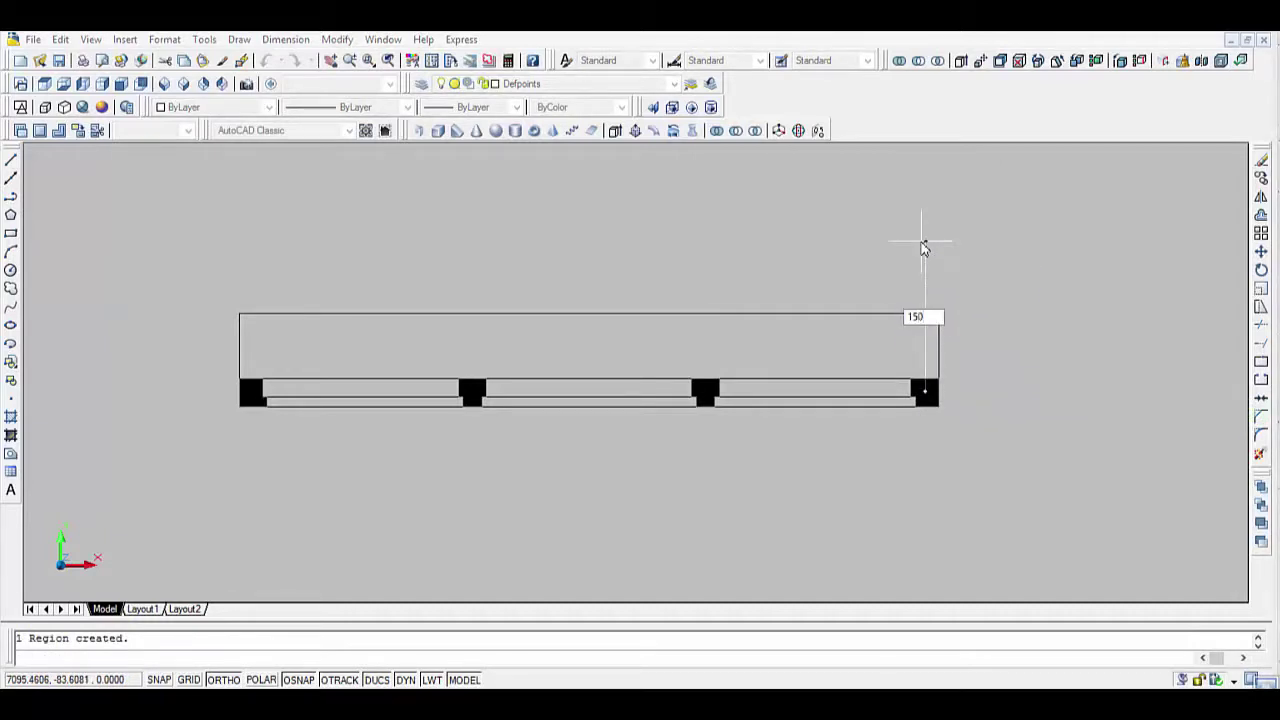
{"action": "key", "text": "Return"}
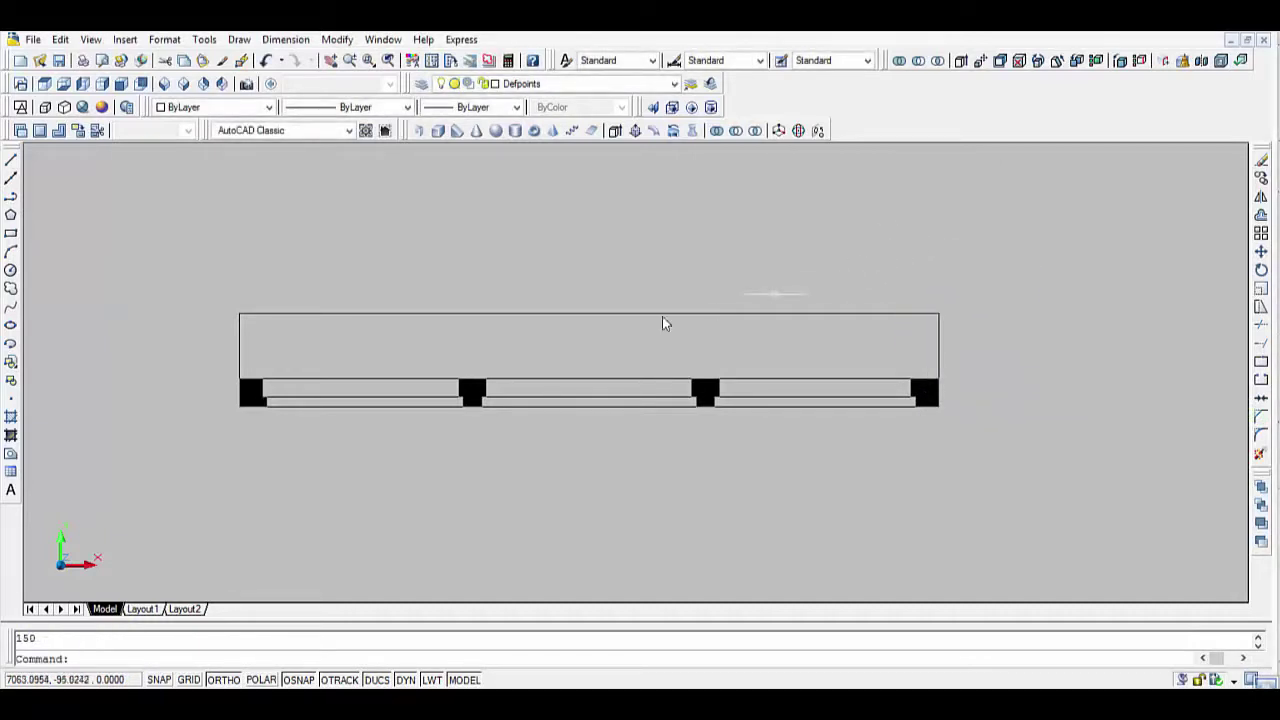
Press-pull the left, middle and right bay strips to a thickness of 6.
{"action": "key", "text": "Return"}
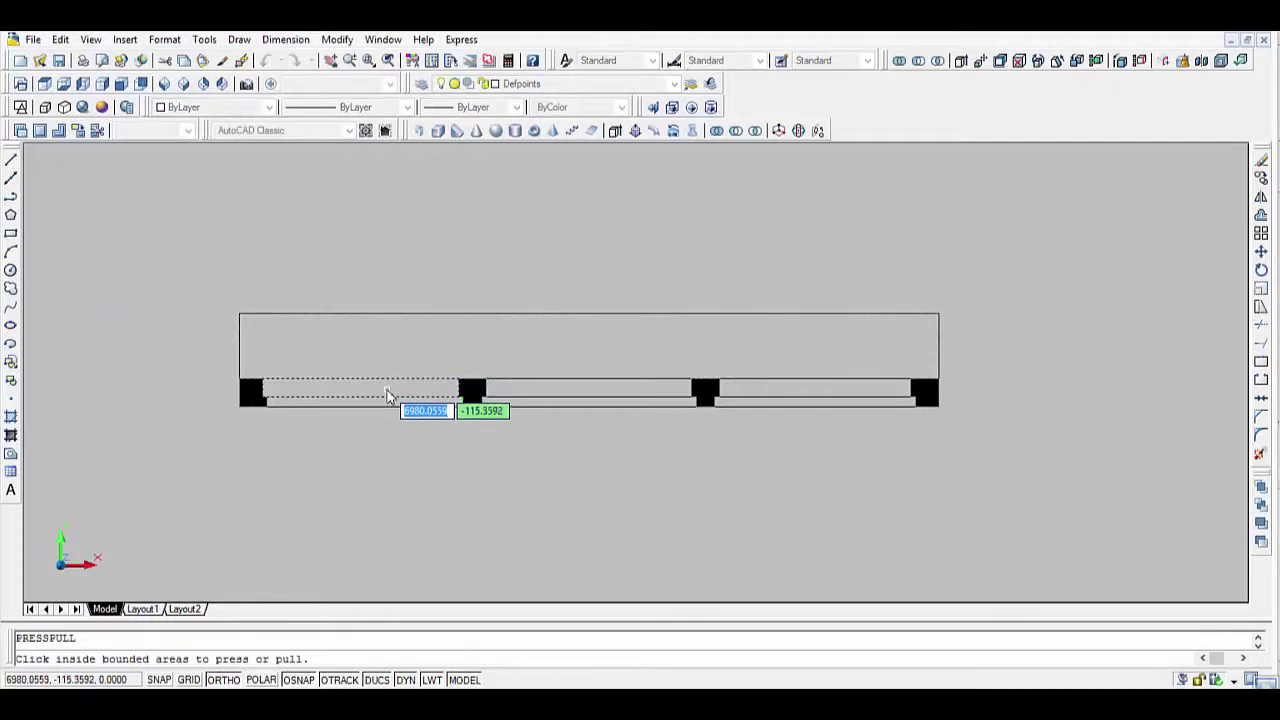
{"action": "left_click", "coordinate": [388, 395]}
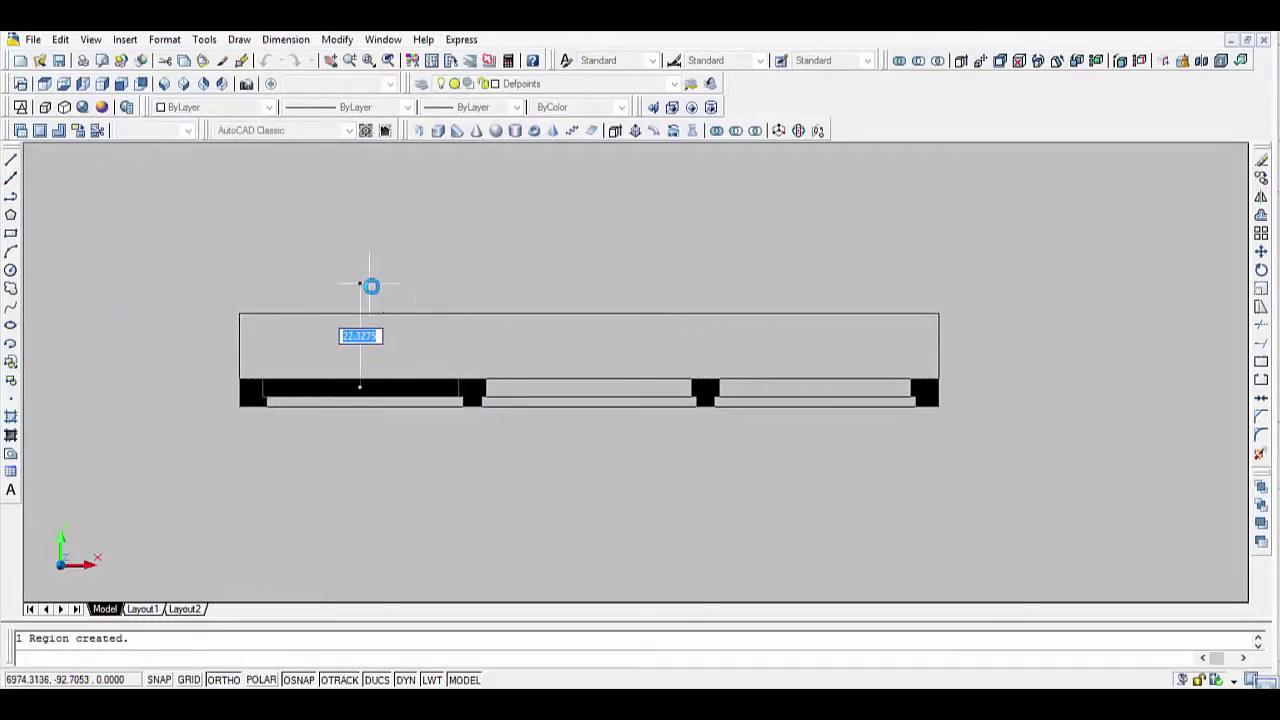
{"action": "key", "text": "Return"}
{"action": "key", "text": "Return"}
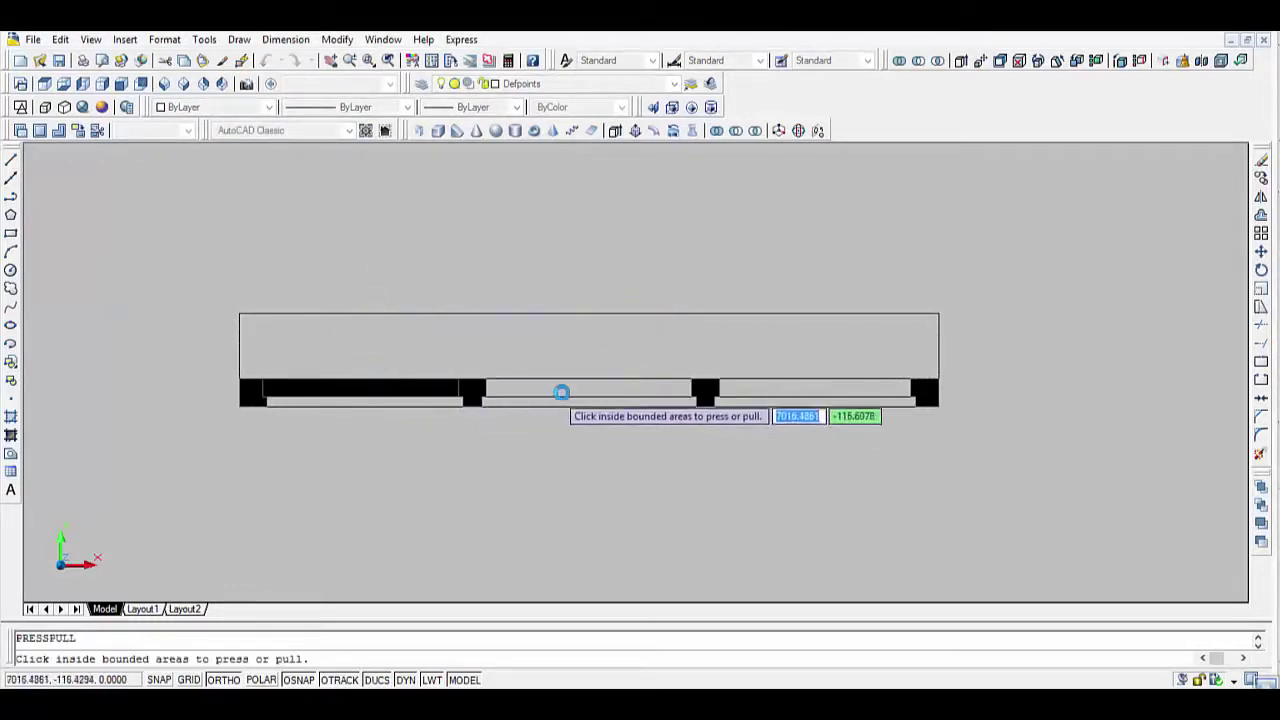
{"action": "left_click", "coordinate": [562, 389]}
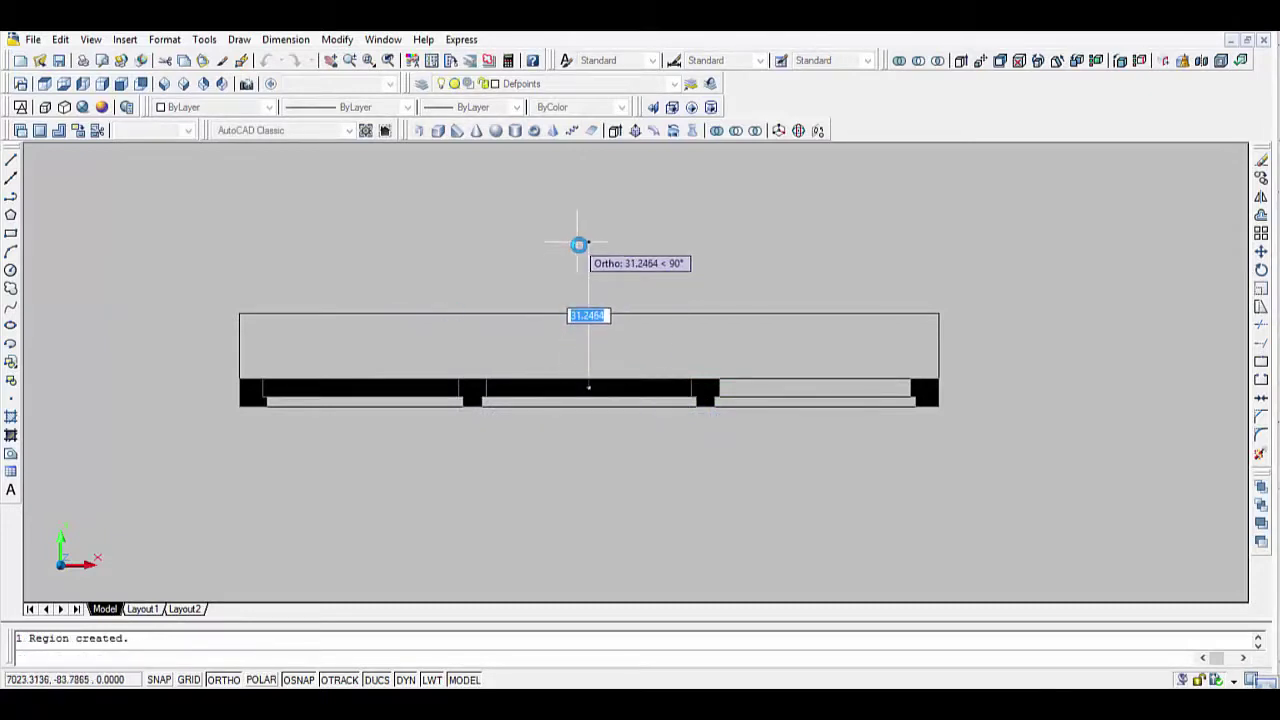
{"action": "type", "text": "6"}
{"action": "key", "text": "Return"}
{"action": "key", "text": "Return"}
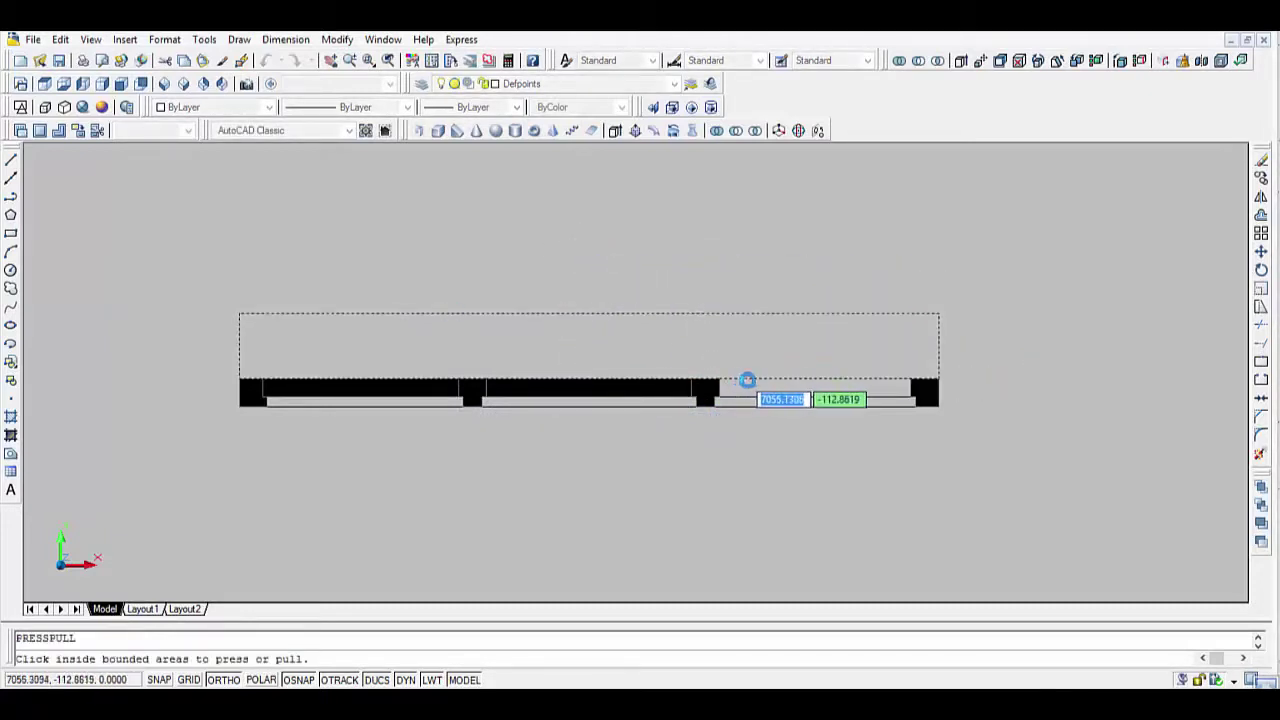
{"action": "left_click", "coordinate": [815, 387]}
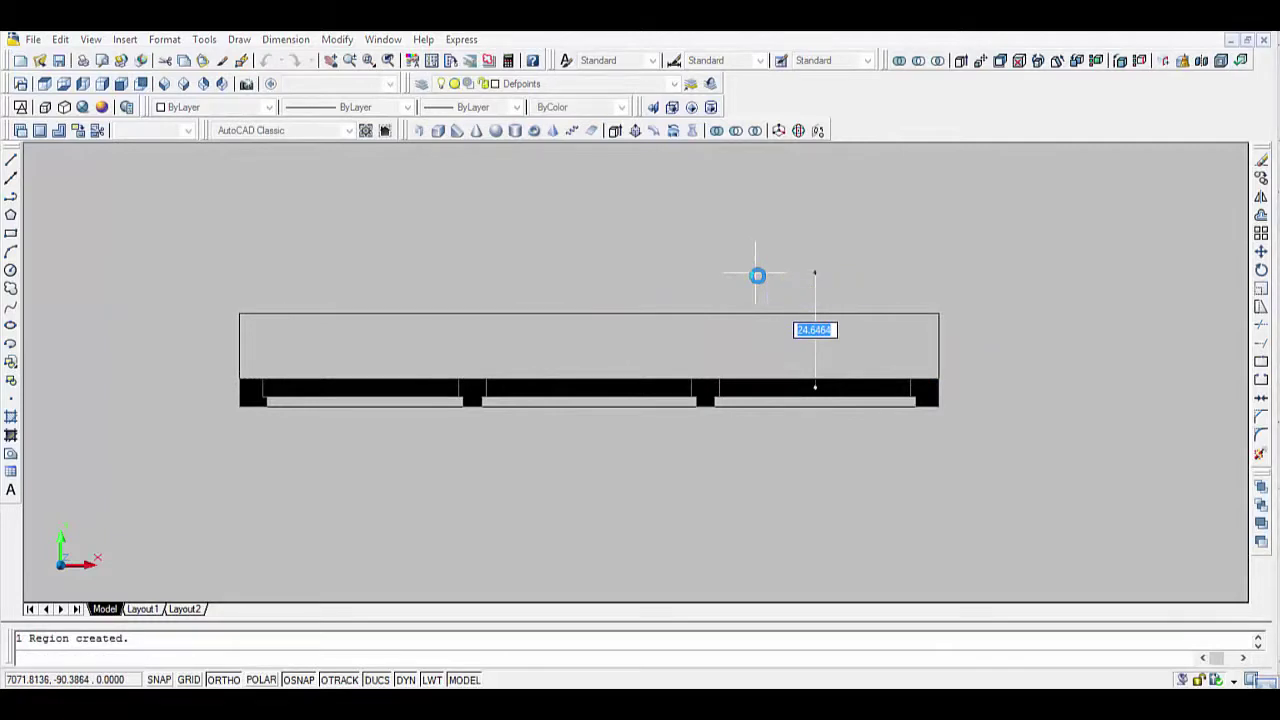
{"action": "type", "text": "6"}
{"action": "key", "text": "Return"}
{"action": "key", "text": "Return"}
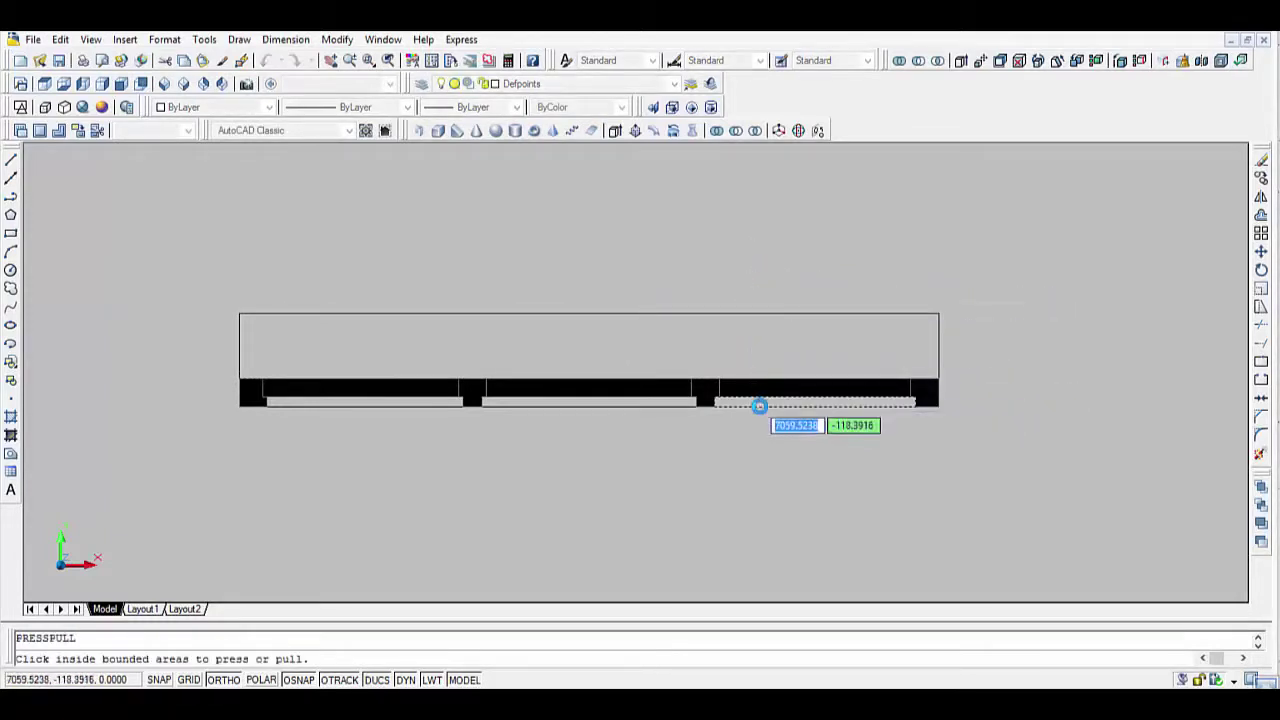
Press-pull the right and middle sill strips to 6 and the left sill strip to 5.
{"action": "left_click", "coordinate": [760, 406]}
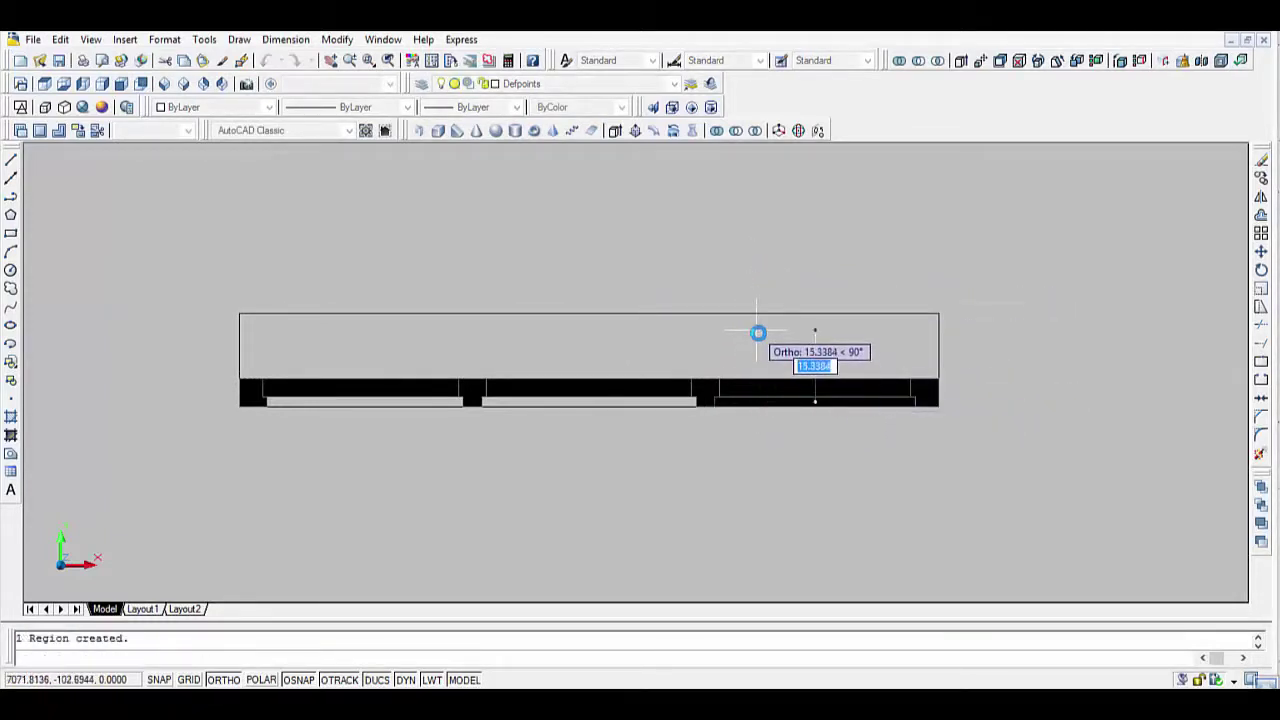
{"action": "type", "text": "6"}
{"action": "key", "text": "Return"}
{"action": "key", "text": "Return"}
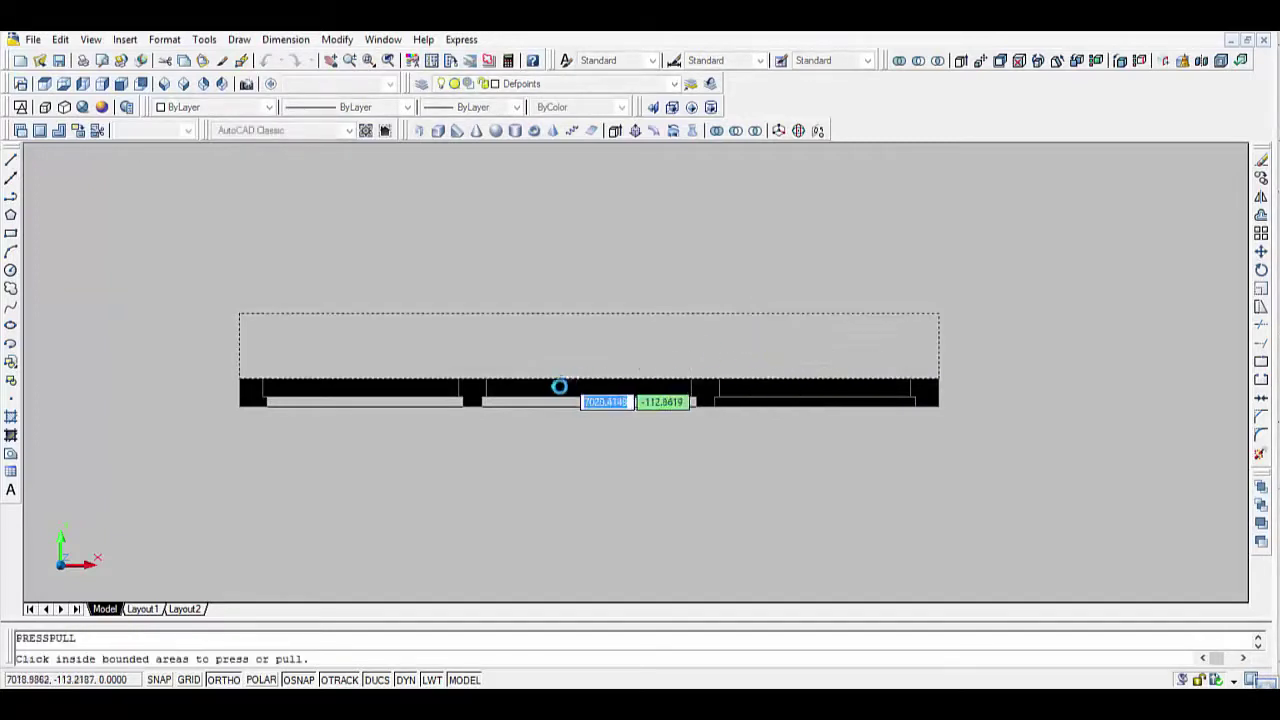
{"action": "left_click", "coordinate": [557, 398]}
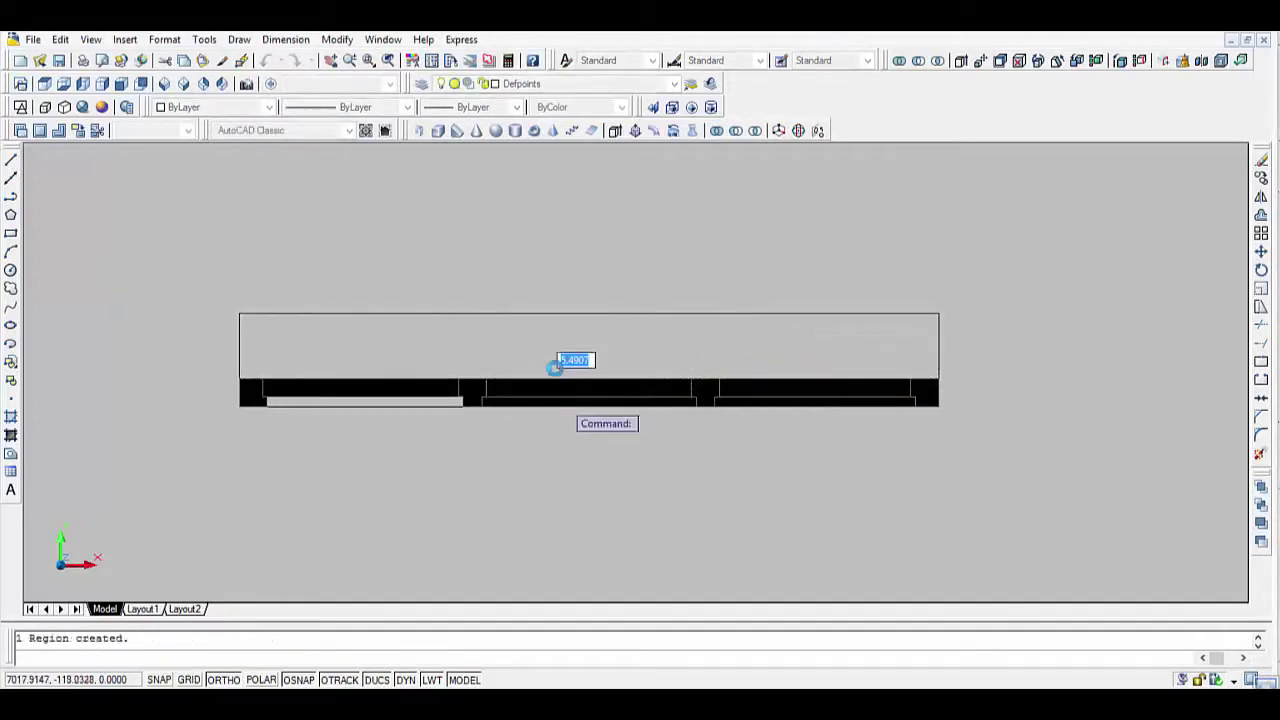
{"action": "type", "text": "6"}
{"action": "key", "text": "Return"}
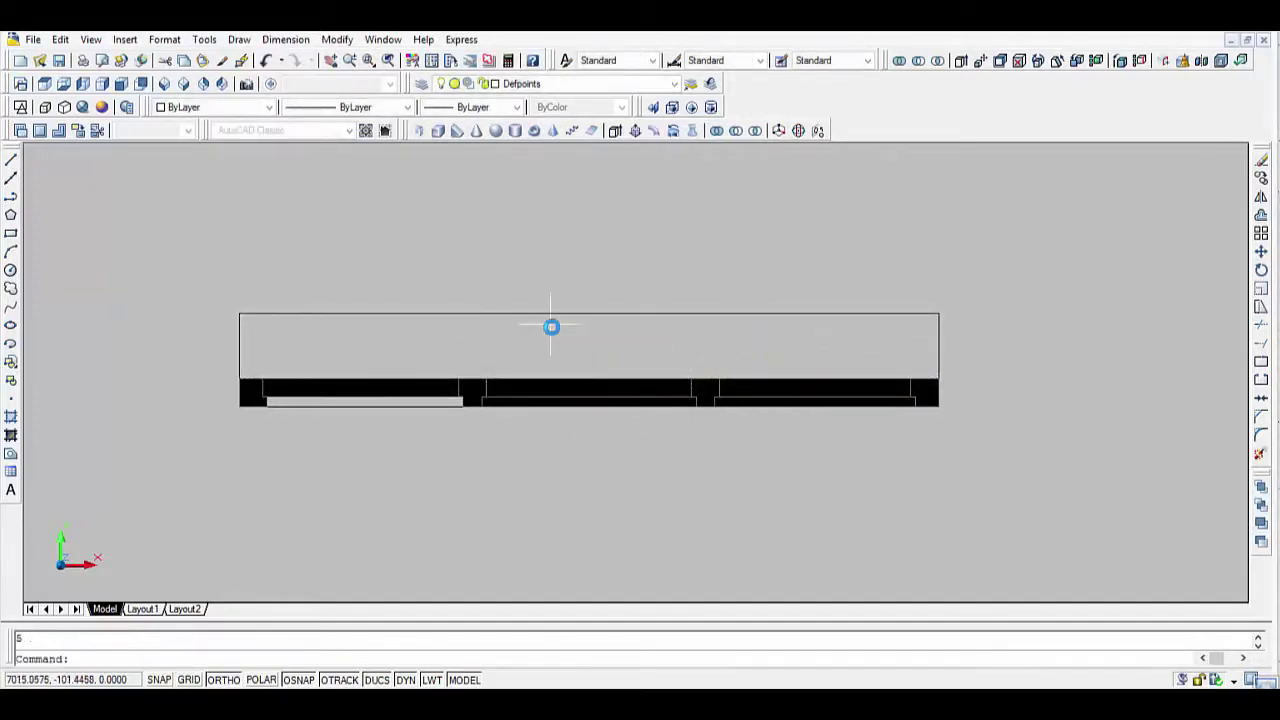
{"action": "key", "text": "Return"}
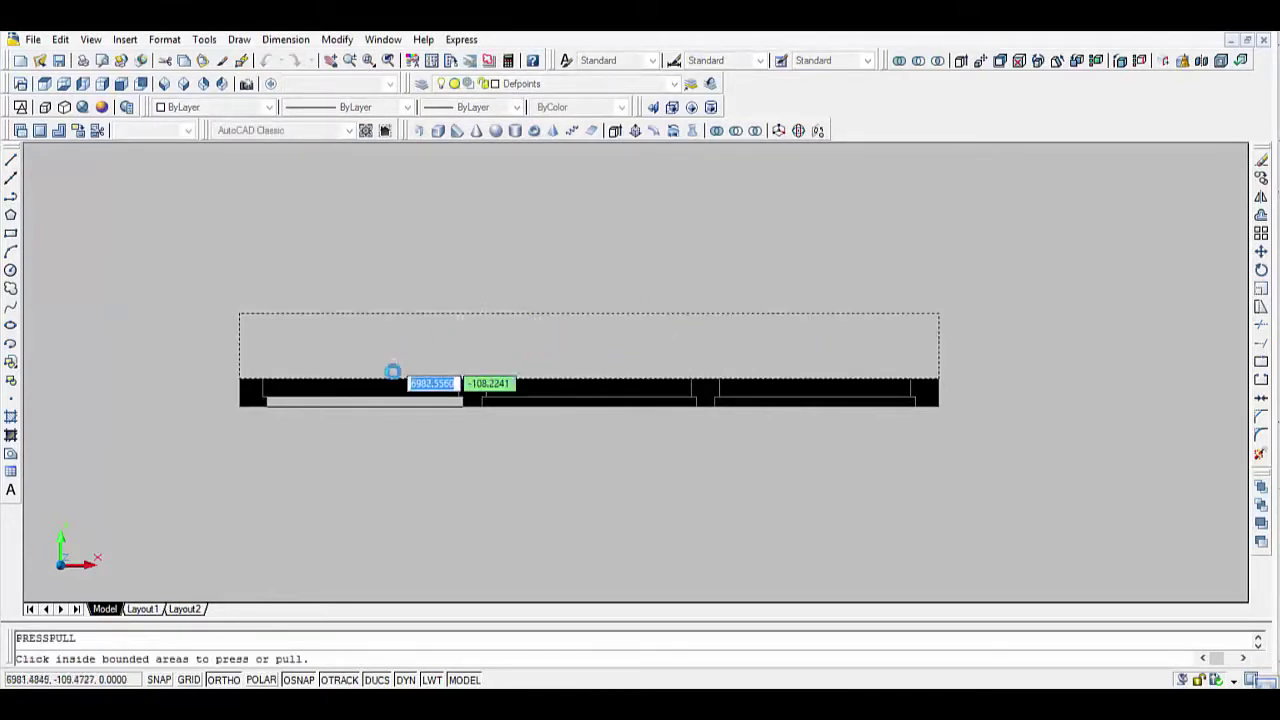
{"action": "left_click", "coordinate": [386, 406]}
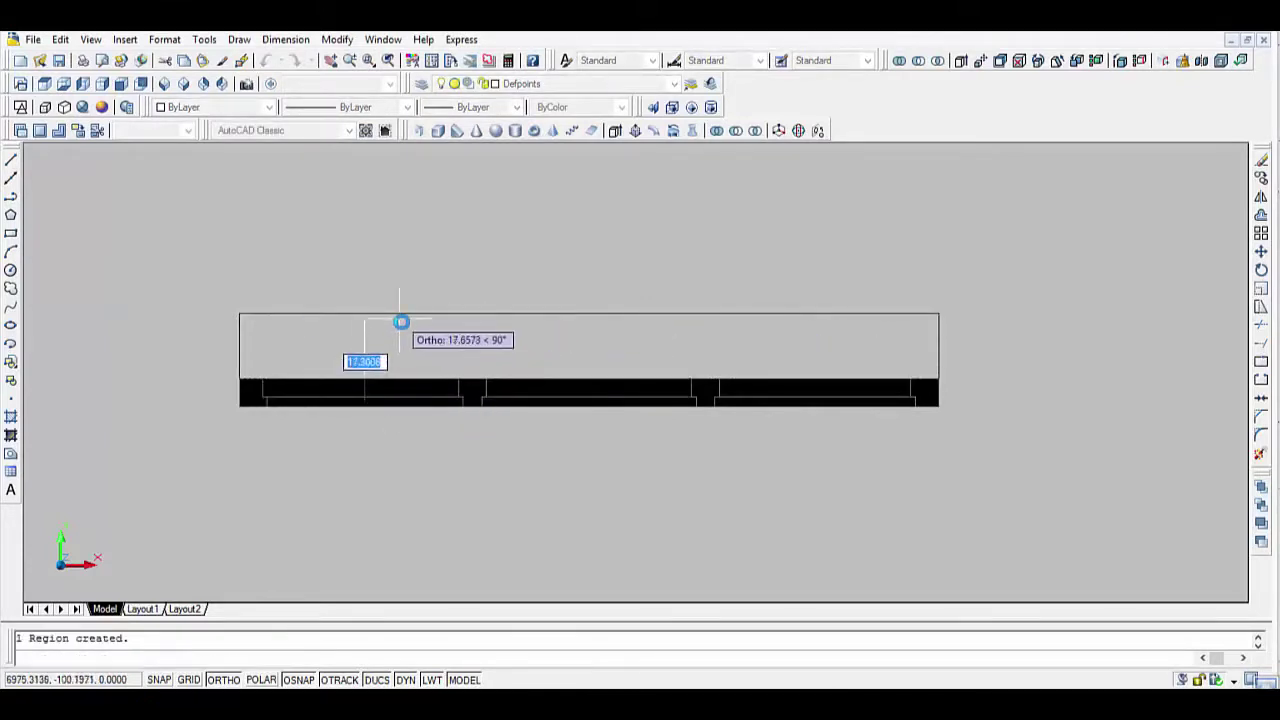
{"action": "type", "text": "5"}
{"action": "key", "text": "Return"}
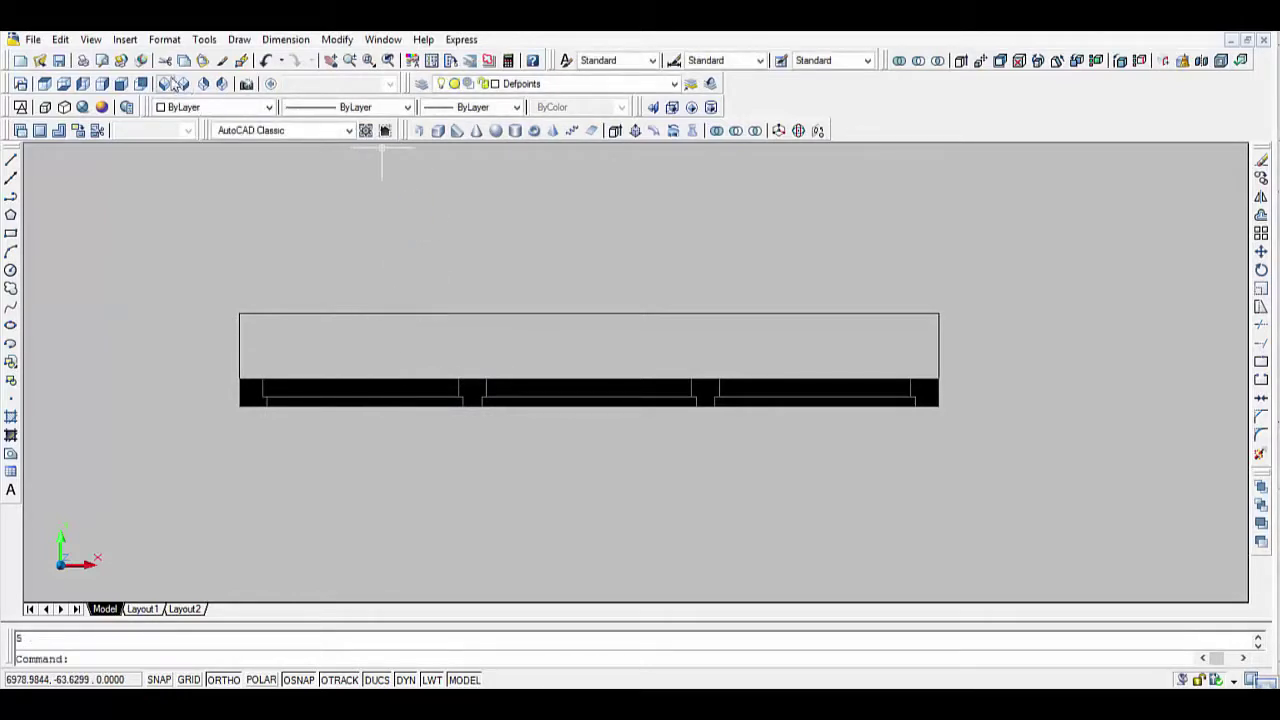
Switch to SW Isometric view and zoom toward the house and window frame.
{"action": "left_click", "coordinate": [140, 83]}
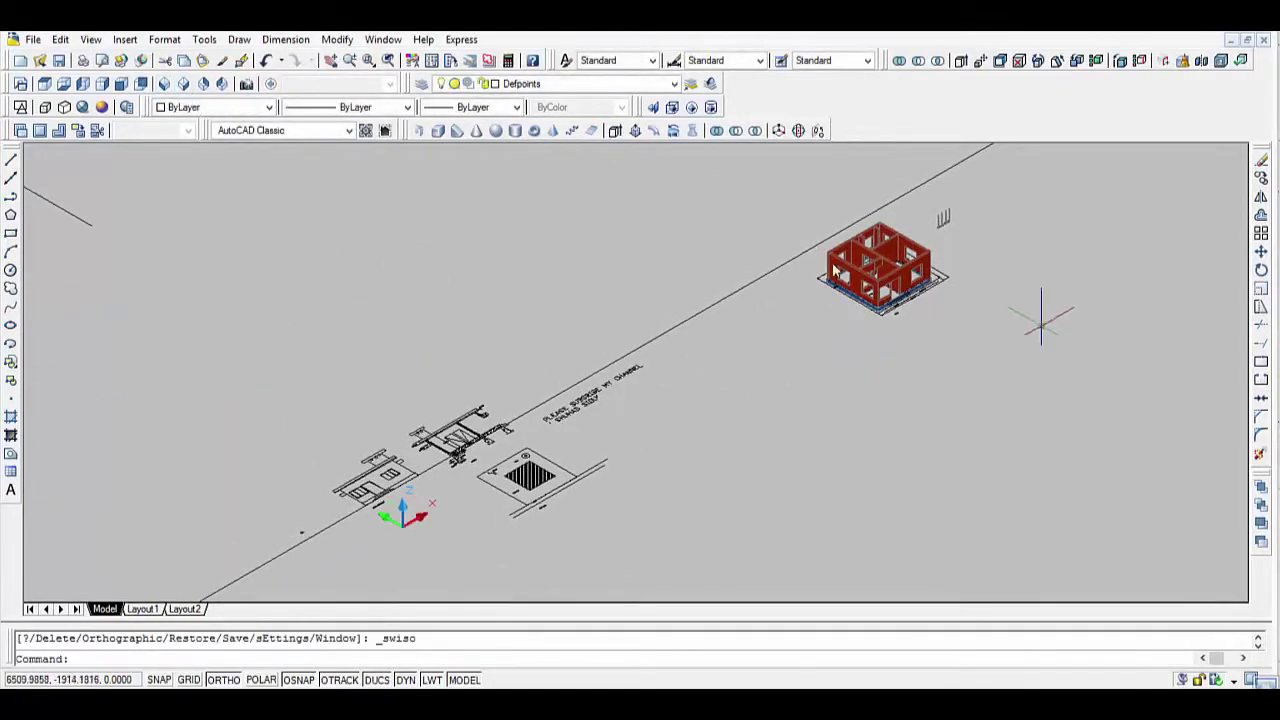
{"action": "middle_click_drag", "start_coordinate": [1051, 294], "coordinate": [828, 412]}
{"action": "scroll", "coordinate": [800, 400], "scroll_direction": "up", "scroll_amount": 3}
{"action": "scroll", "coordinate": [632, 323], "scroll_direction": "up", "scroll_amount": 3}
{"action": "scroll", "coordinate": [690, 290], "scroll_direction": "up", "scroll_amount": 2}
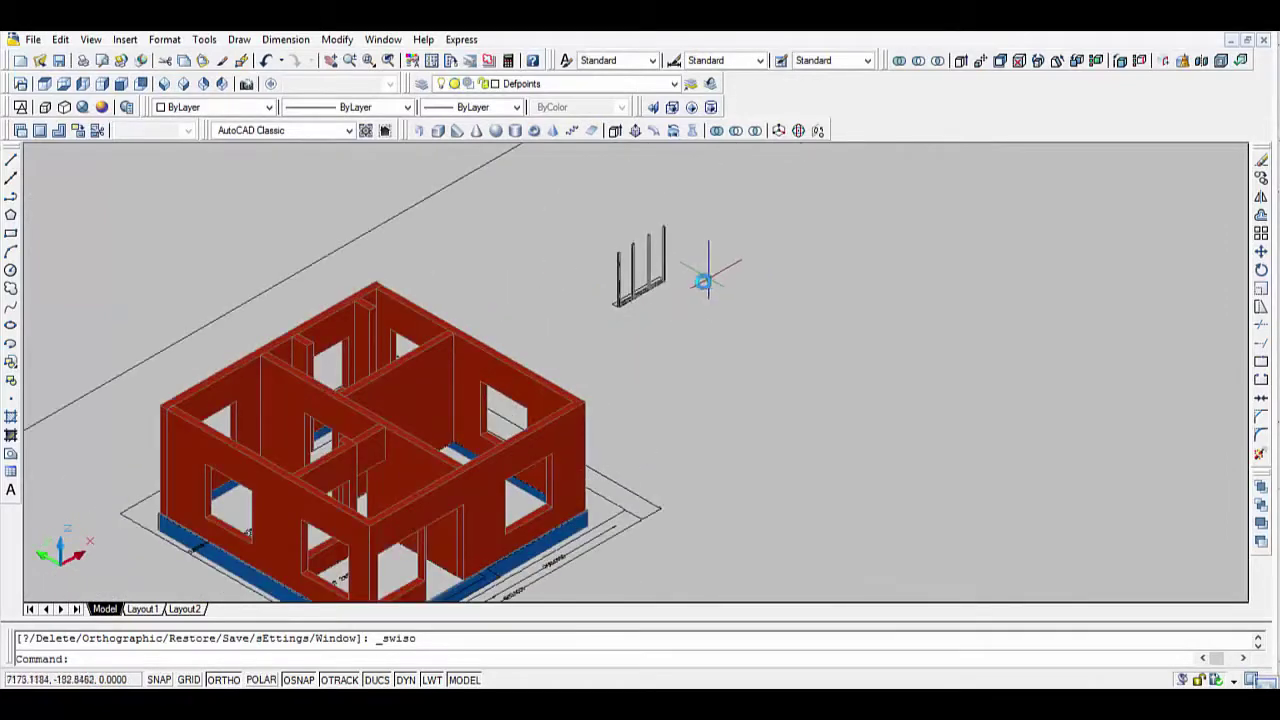
{"action": "scroll", "coordinate": [686, 288], "scroll_direction": "up", "scroll_amount": 2}
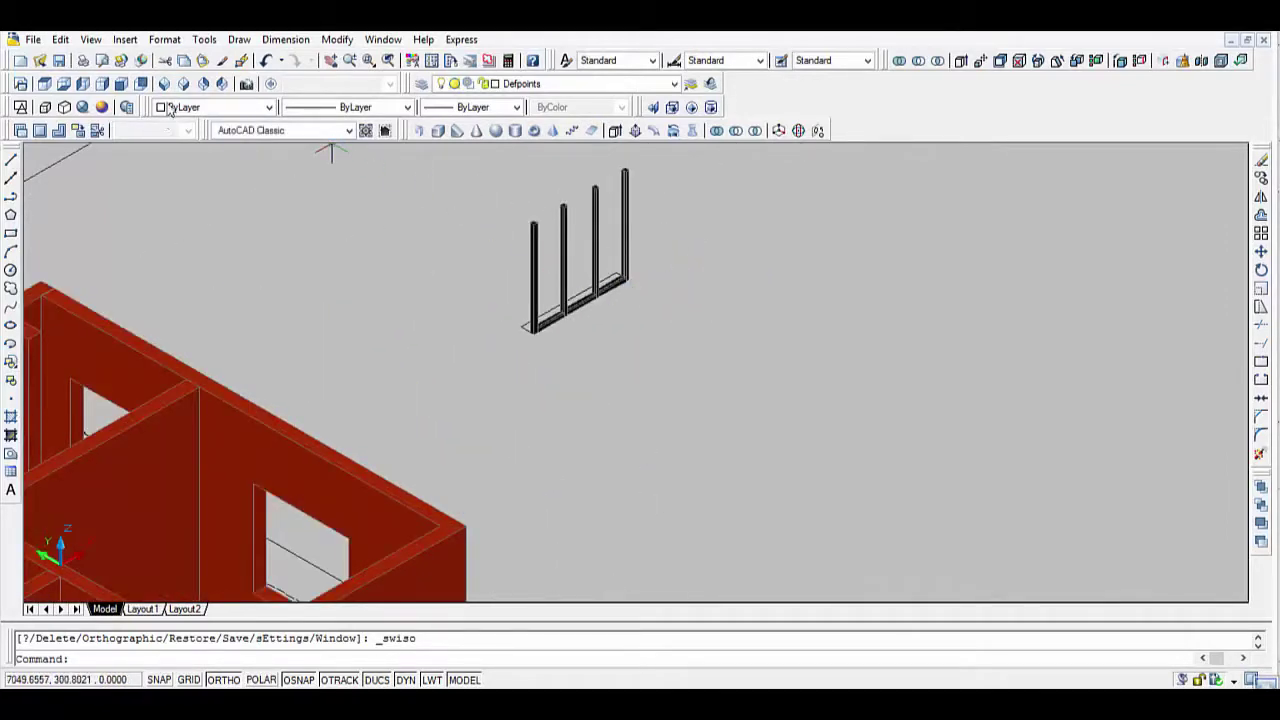
Switch to Front view and zoom in close on the window frame posts.
{"action": "left_click", "coordinate": [120, 84]}
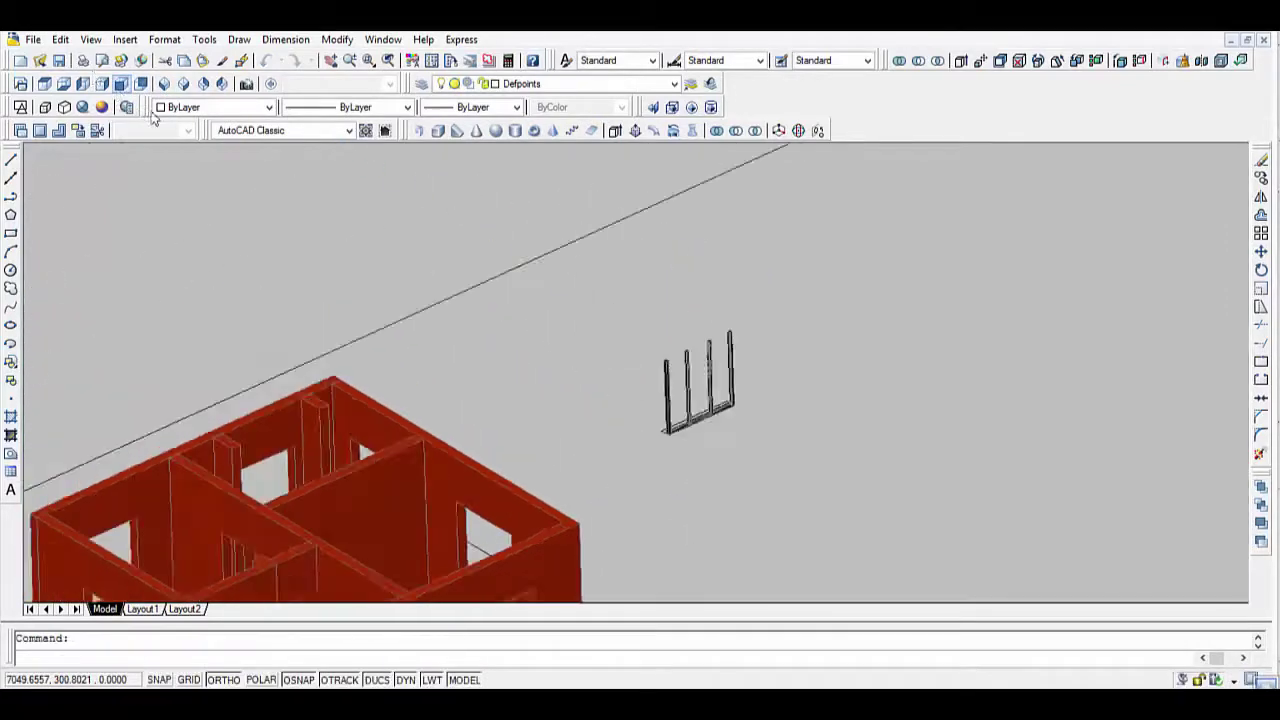
{"action": "middle_click_drag", "start_coordinate": [1110, 439], "coordinate": [708, 449]}
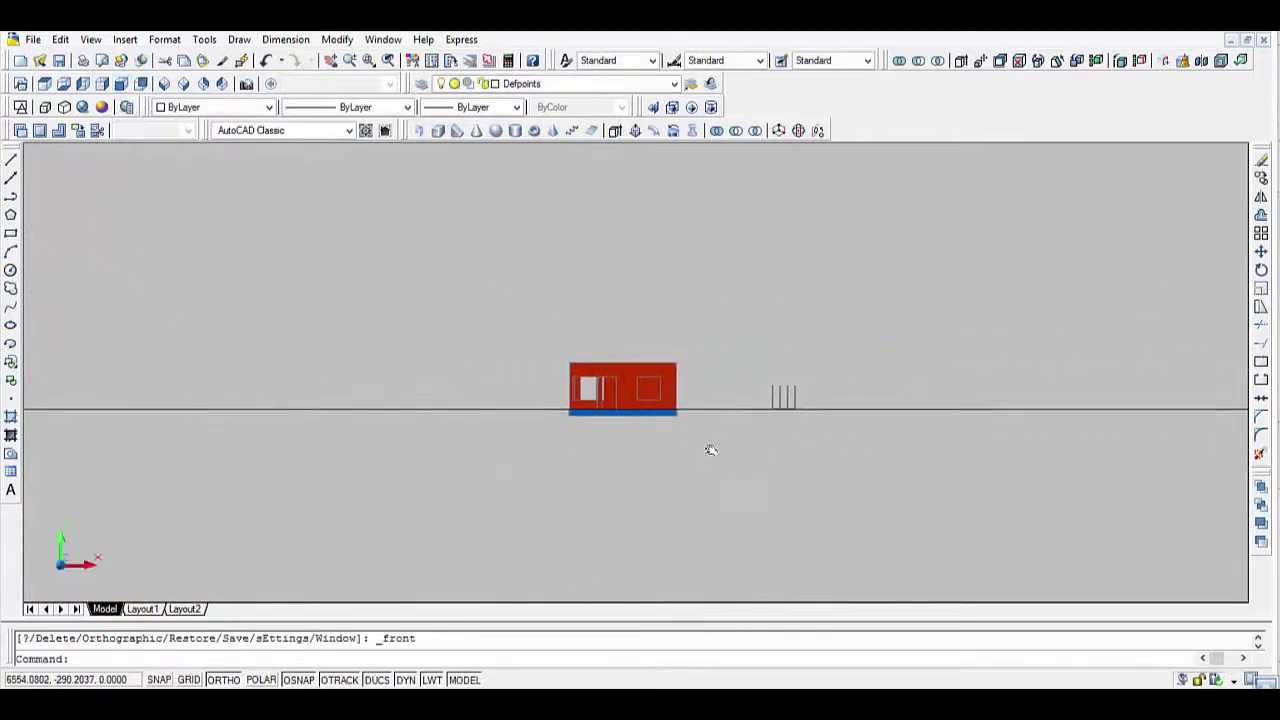
{"action": "scroll", "coordinate": [750, 414], "scroll_direction": "up", "scroll_amount": 2}
{"action": "scroll", "coordinate": [850, 414], "scroll_direction": "up", "scroll_amount": 3}
{"action": "scroll", "coordinate": [886, 413], "scroll_direction": "up", "scroll_amount": 2}
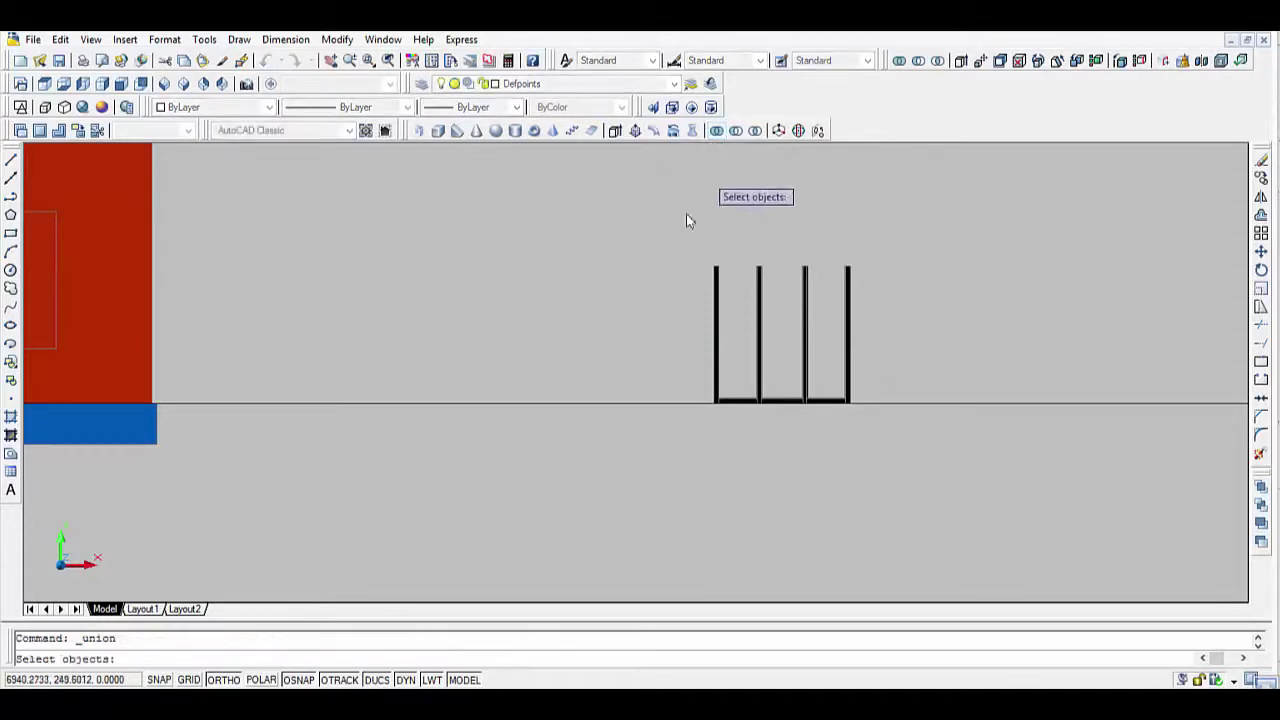
Delete the hatching along the bottoms of the window-frame posts.
{"action": "left_click", "coordinate": [657, 337]}
{"action": "left_click", "coordinate": [970, 477]}
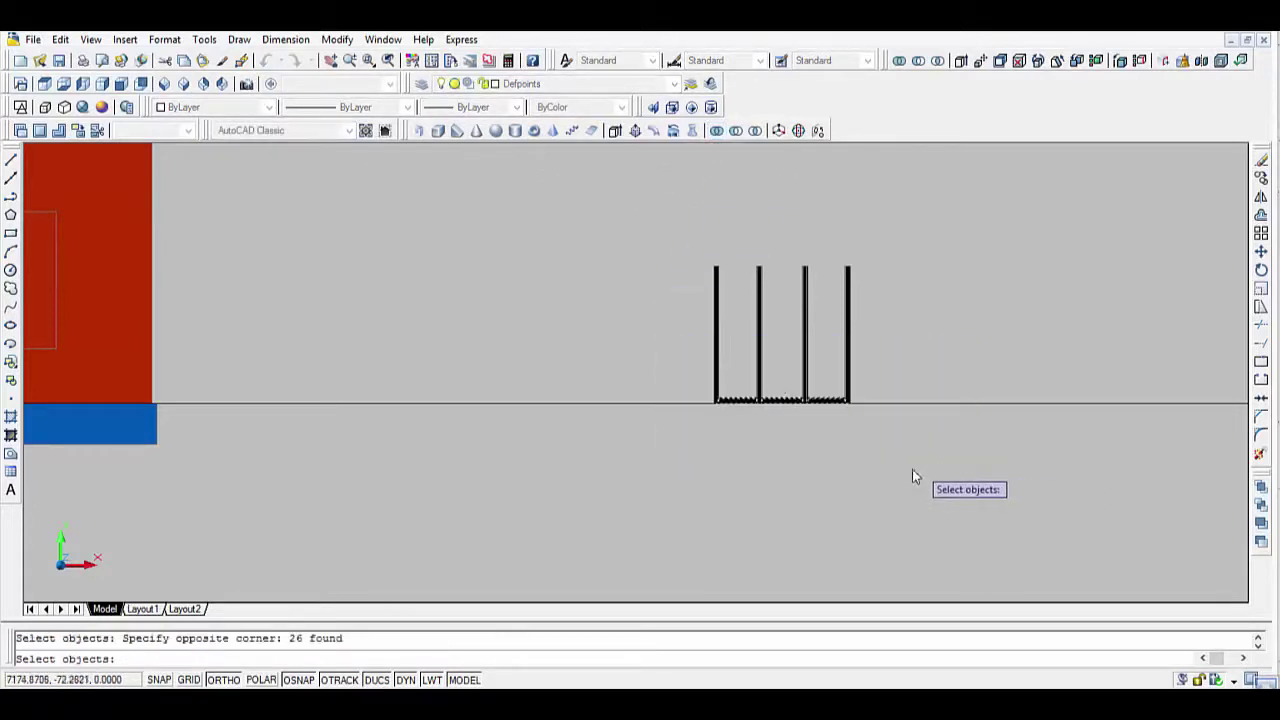
{"action": "key", "text": "Return"}
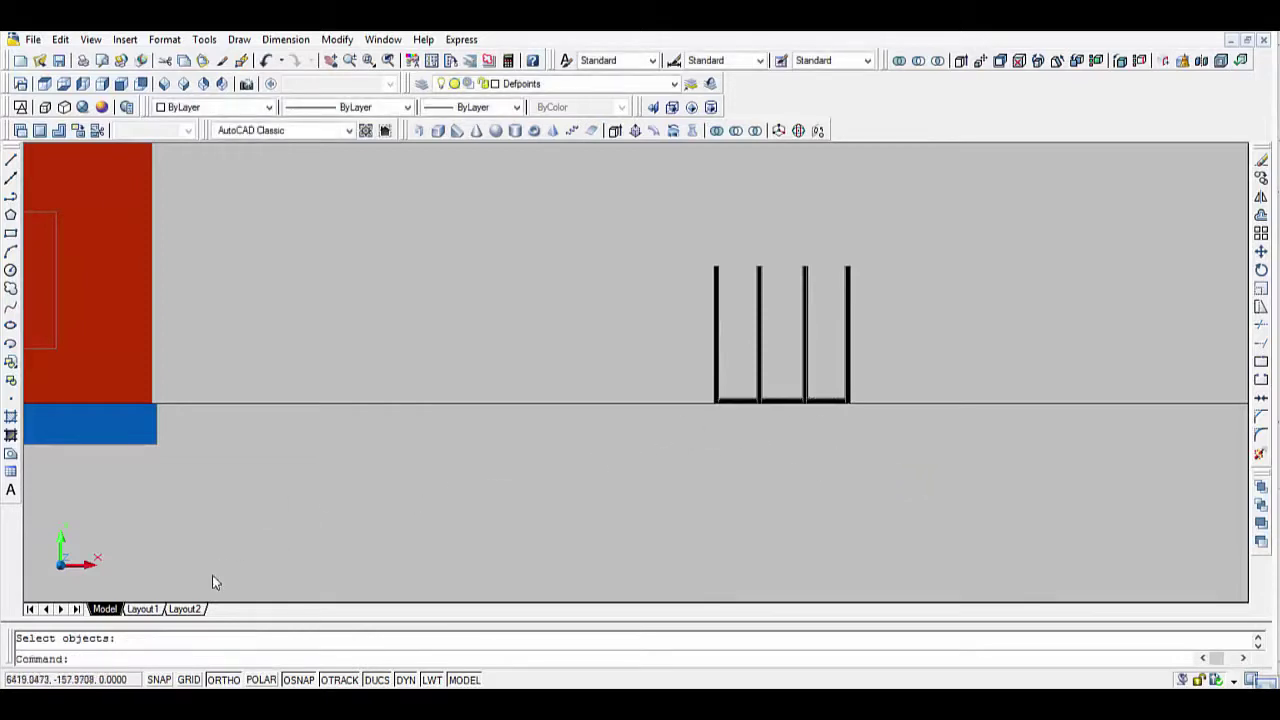
With polar tracking on, mirror the bottom base line across the posts' midpoints to form the top rail.
{"action": "left_click", "coordinate": [262, 680]}
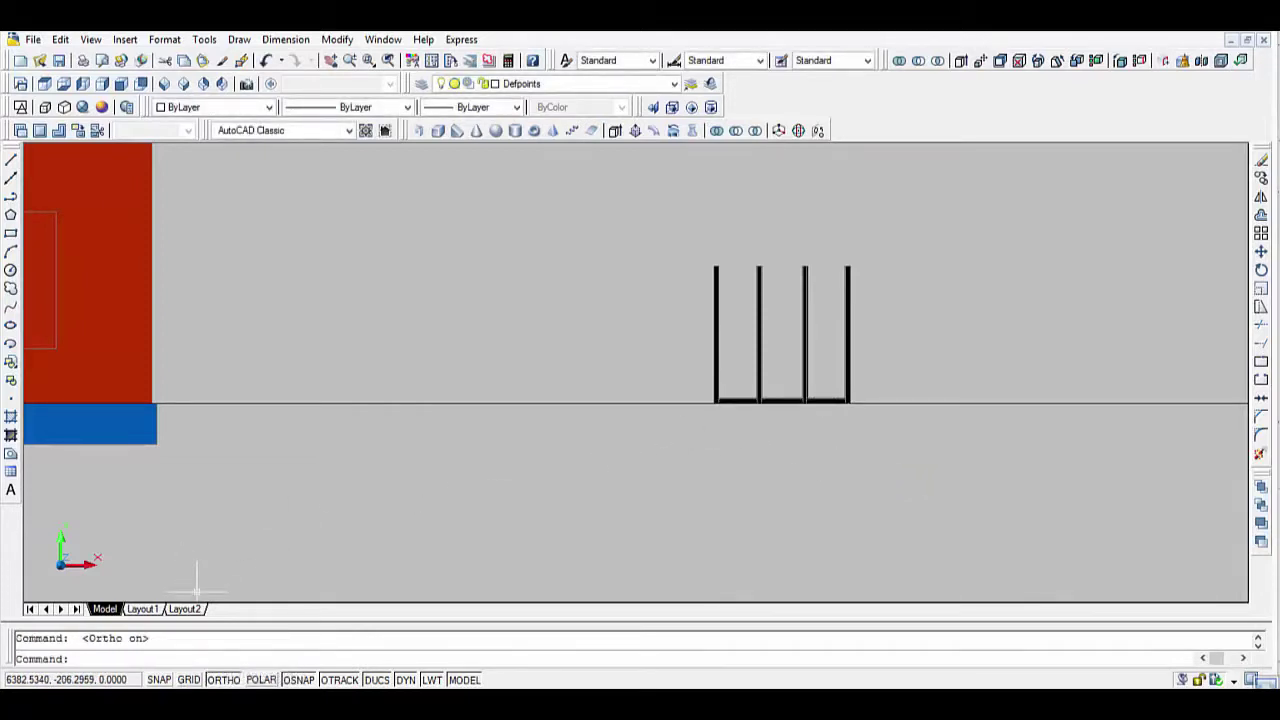
{"action": "type", "text": "mi"}
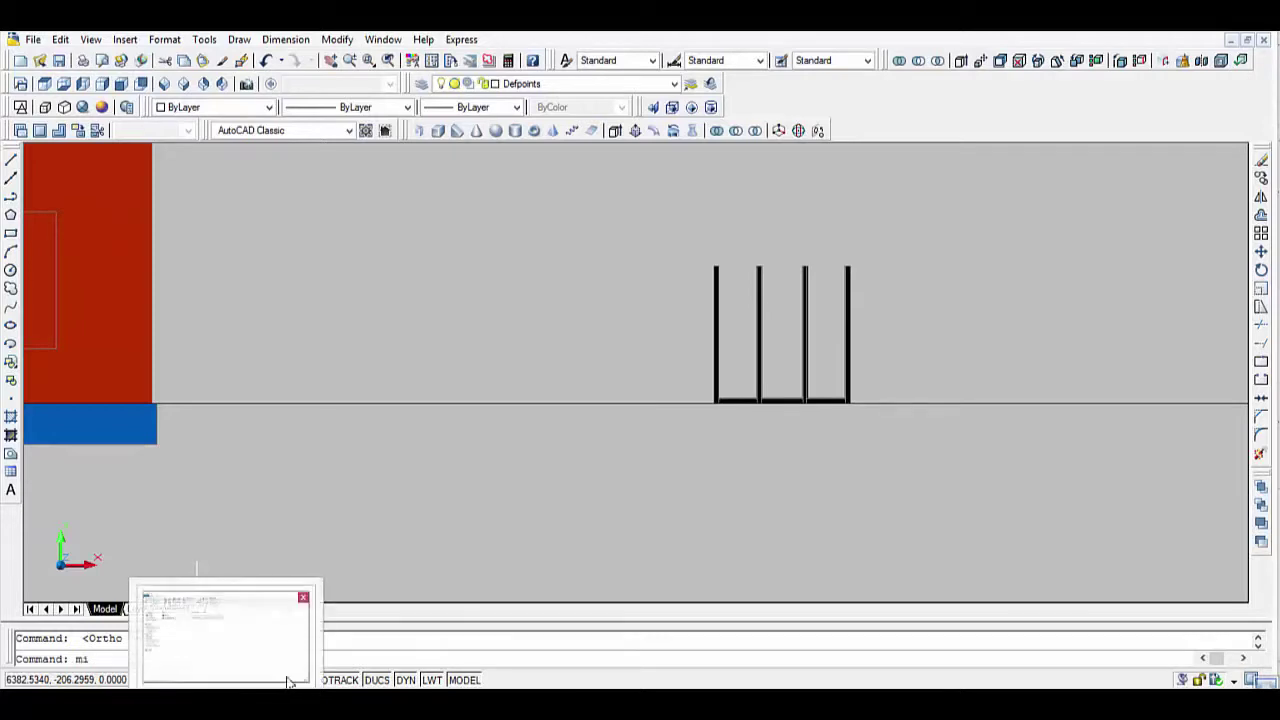
{"action": "key", "text": "Return"}
{"action": "left_click", "coordinate": [775, 401]}
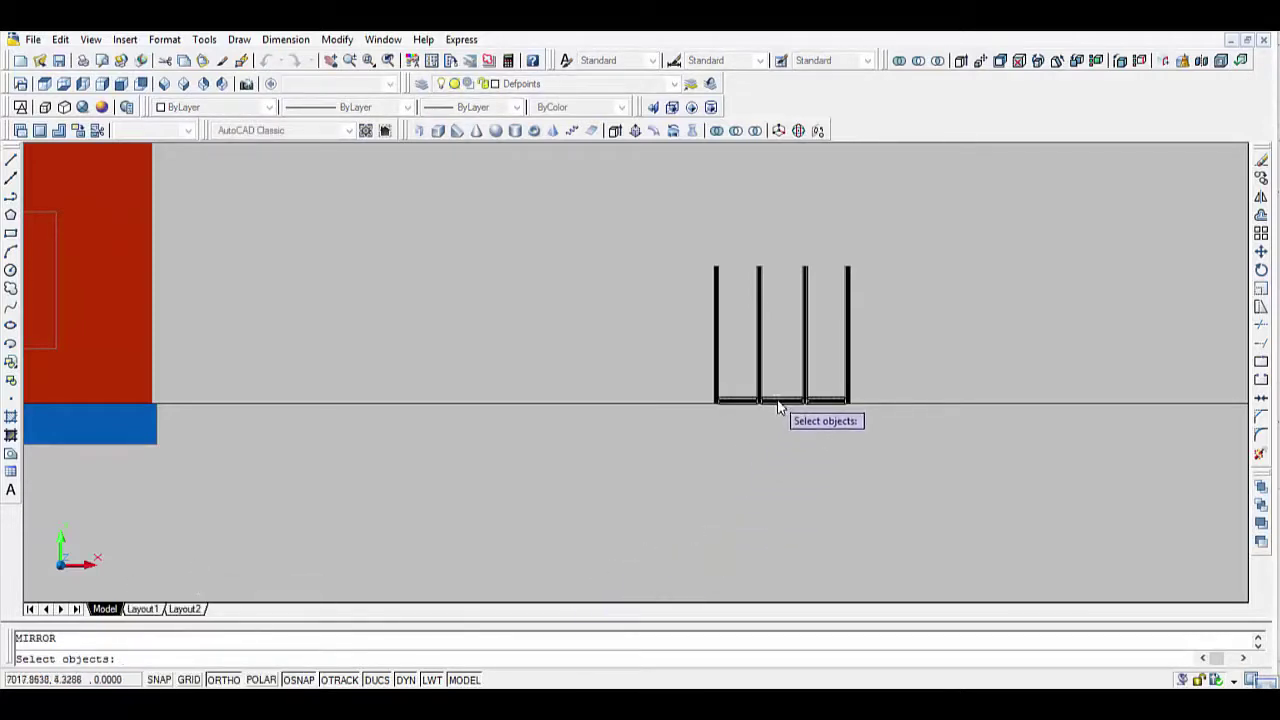
{"action": "key", "text": "Return"}
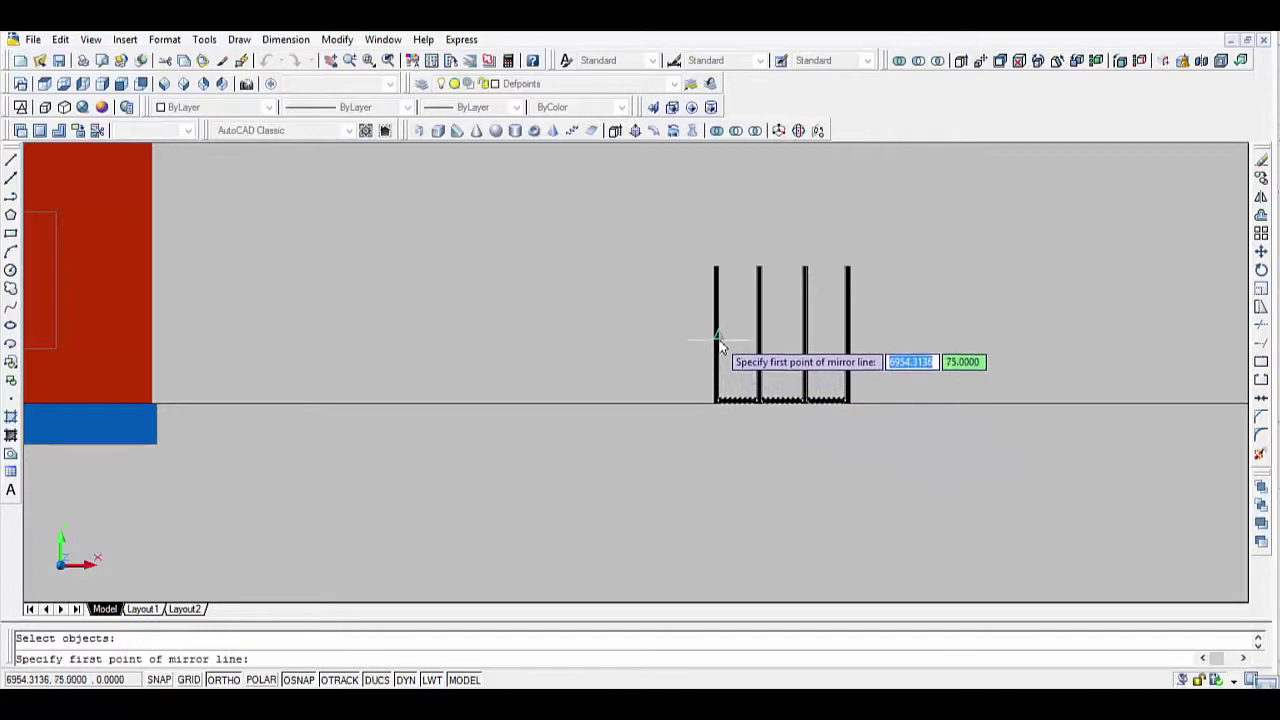
{"action": "left_click", "coordinate": [716, 268]}
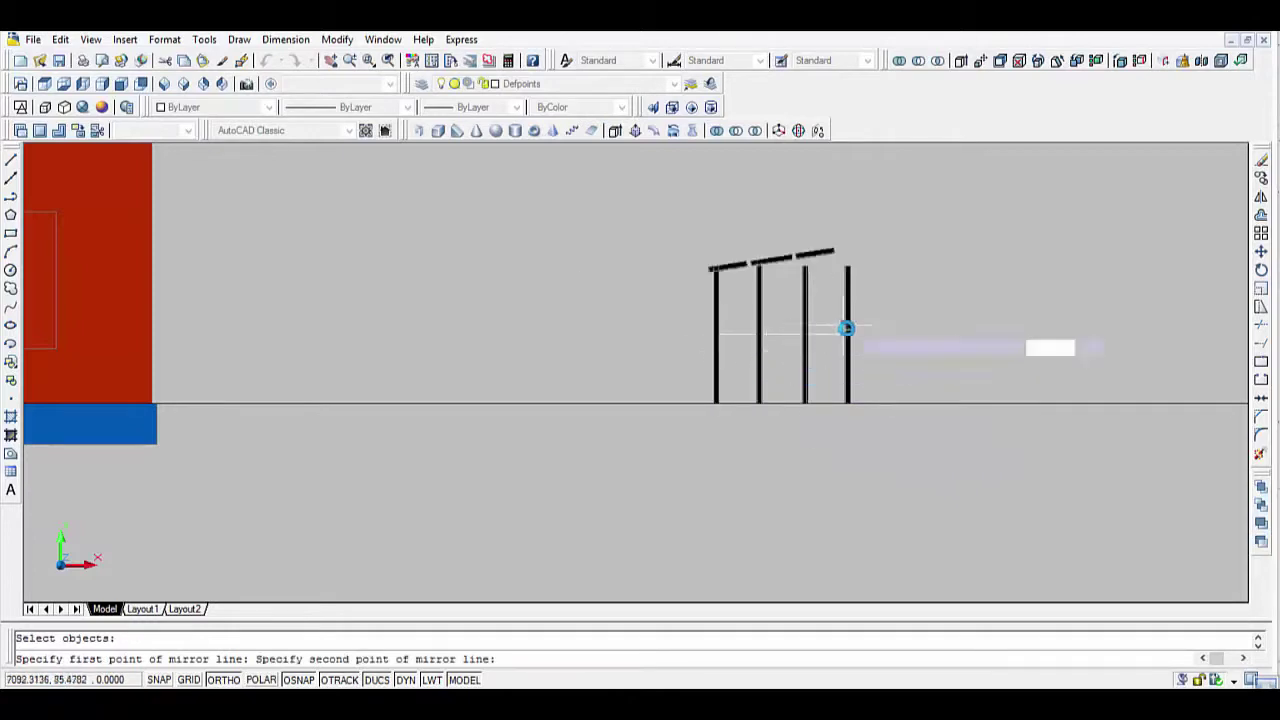
{"action": "left_click", "coordinate": [844, 334]}
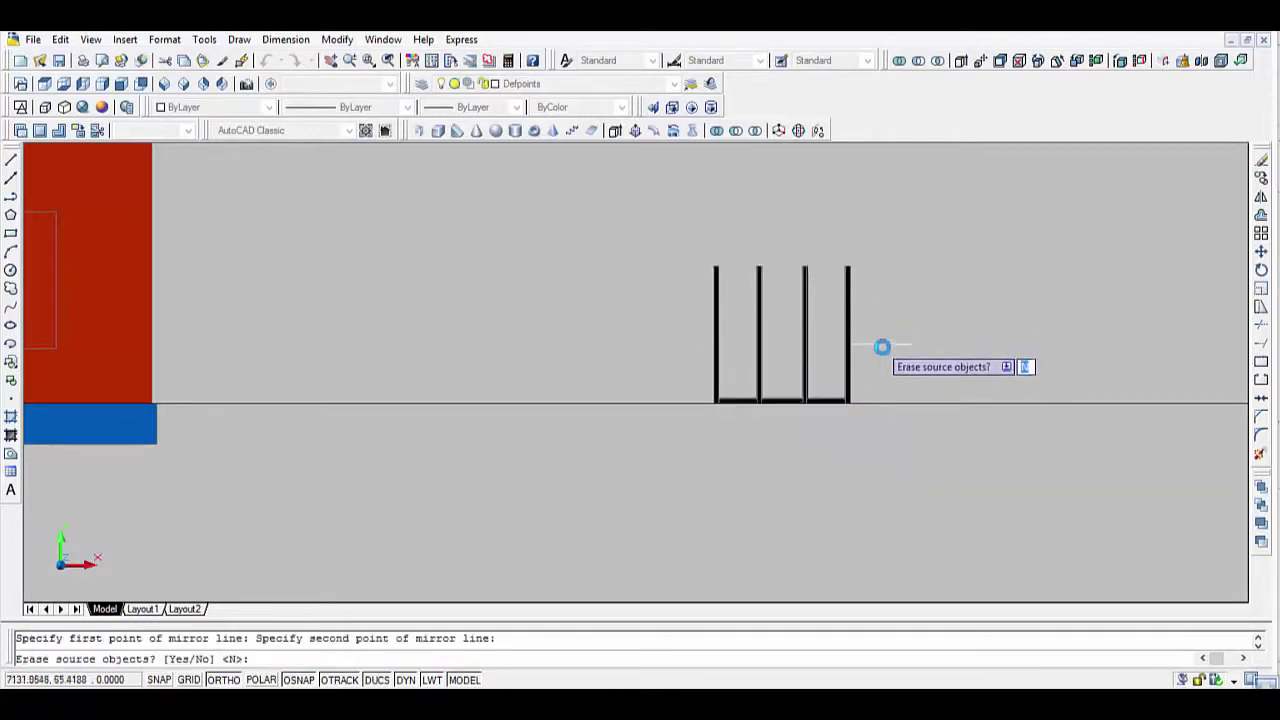
{"action": "key", "text": "Return"}
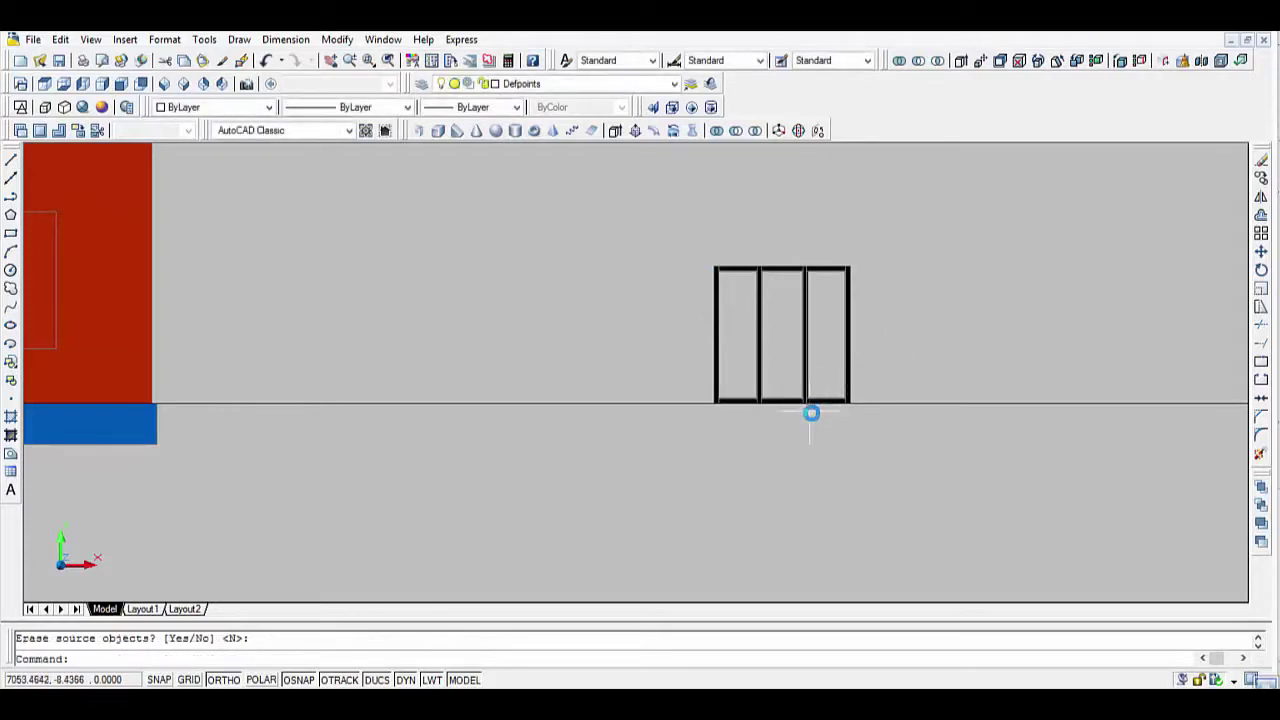
{"action": "scroll", "coordinate": [772, 360], "scroll_direction": "up", "scroll_amount": 3}
{"action": "scroll", "coordinate": [776, 357], "scroll_direction": "down", "scroll_amount": 2}
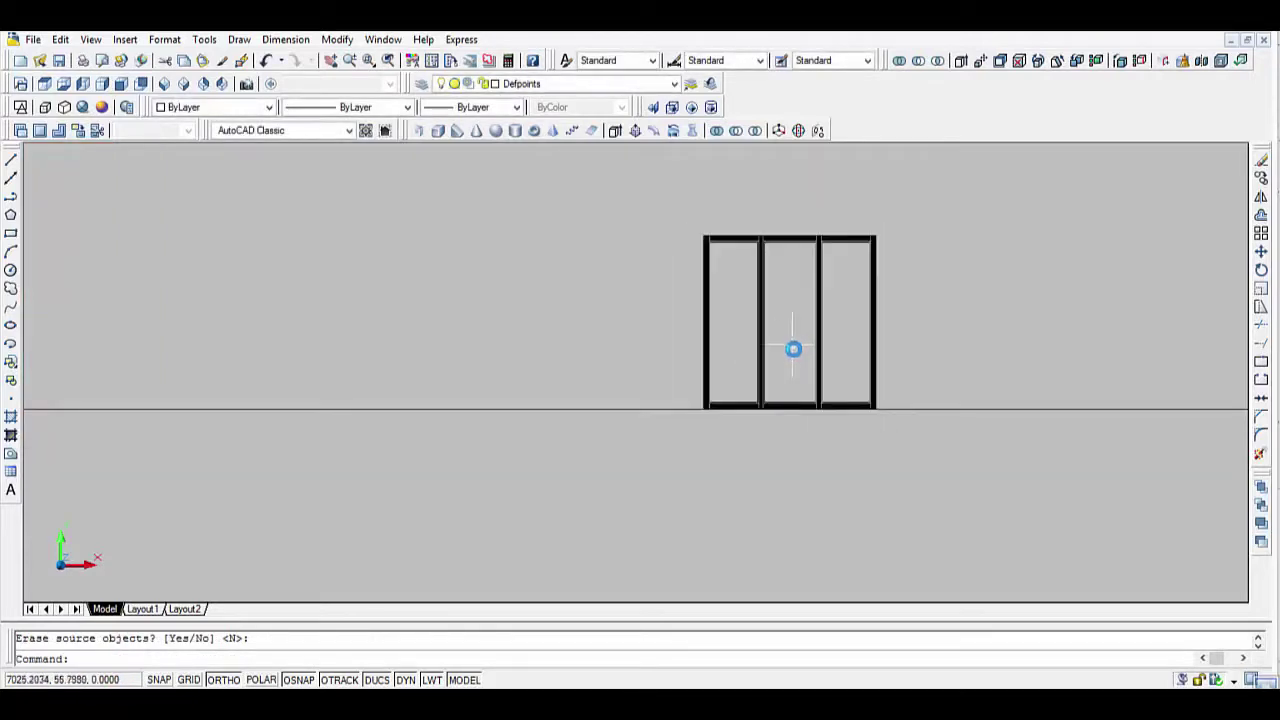
{"action": "scroll", "coordinate": [778, 355], "scroll_direction": "down", "scroll_amount": 1}
{"action": "scroll", "coordinate": [788, 353], "scroll_direction": "down", "scroll_amount": 3}
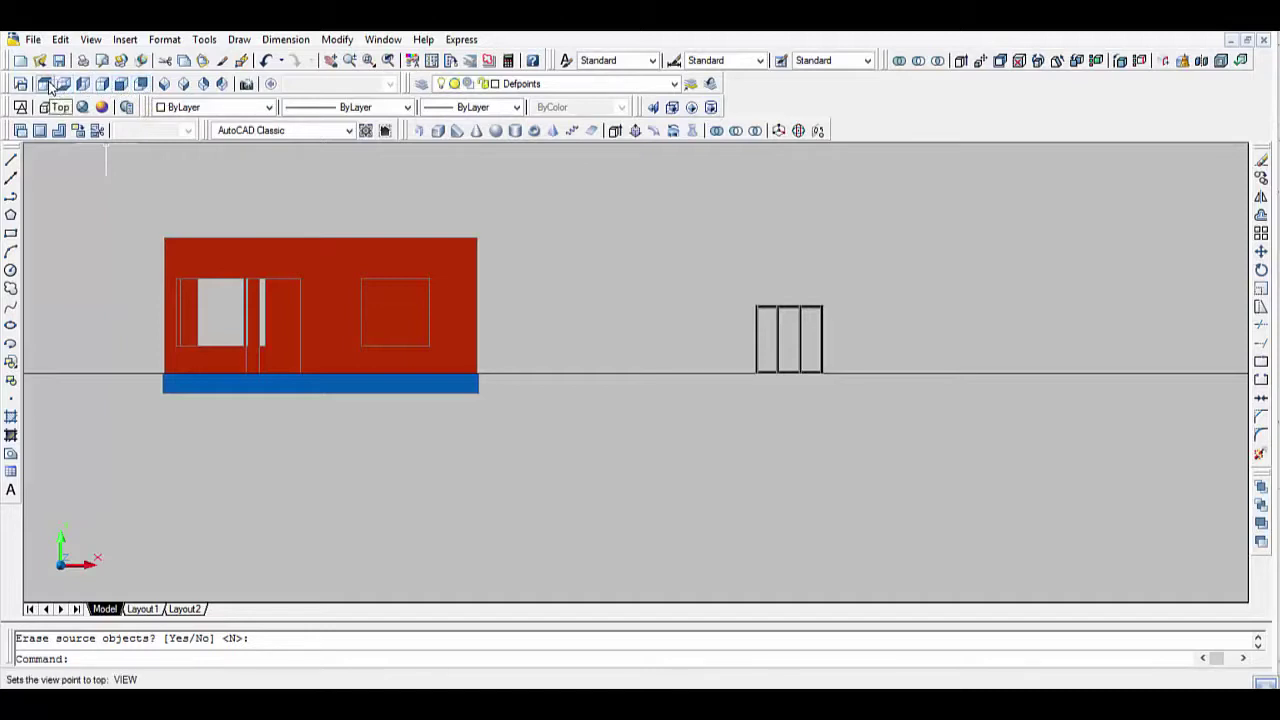
Show the house in SW Isometric view and pan it into frame.
{"action": "left_click", "coordinate": [168, 86]}
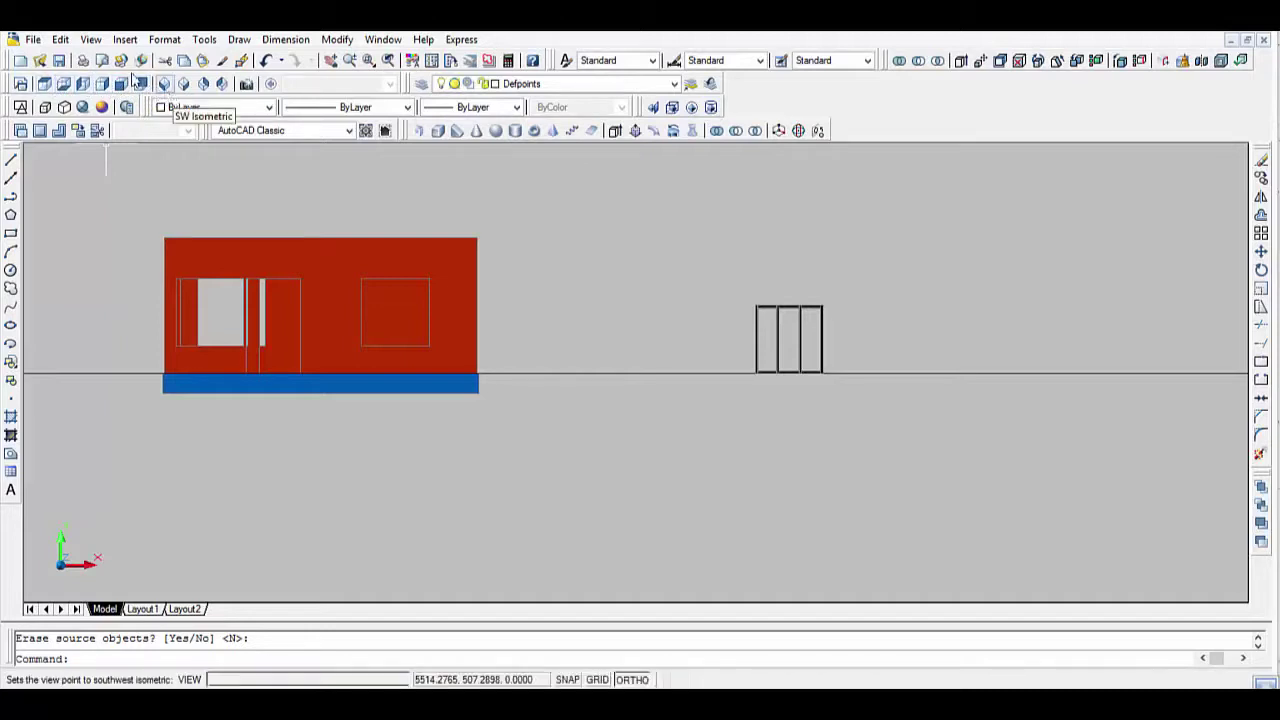
{"action": "scroll", "coordinate": [975, 245], "scroll_direction": "up", "scroll_amount": 3}
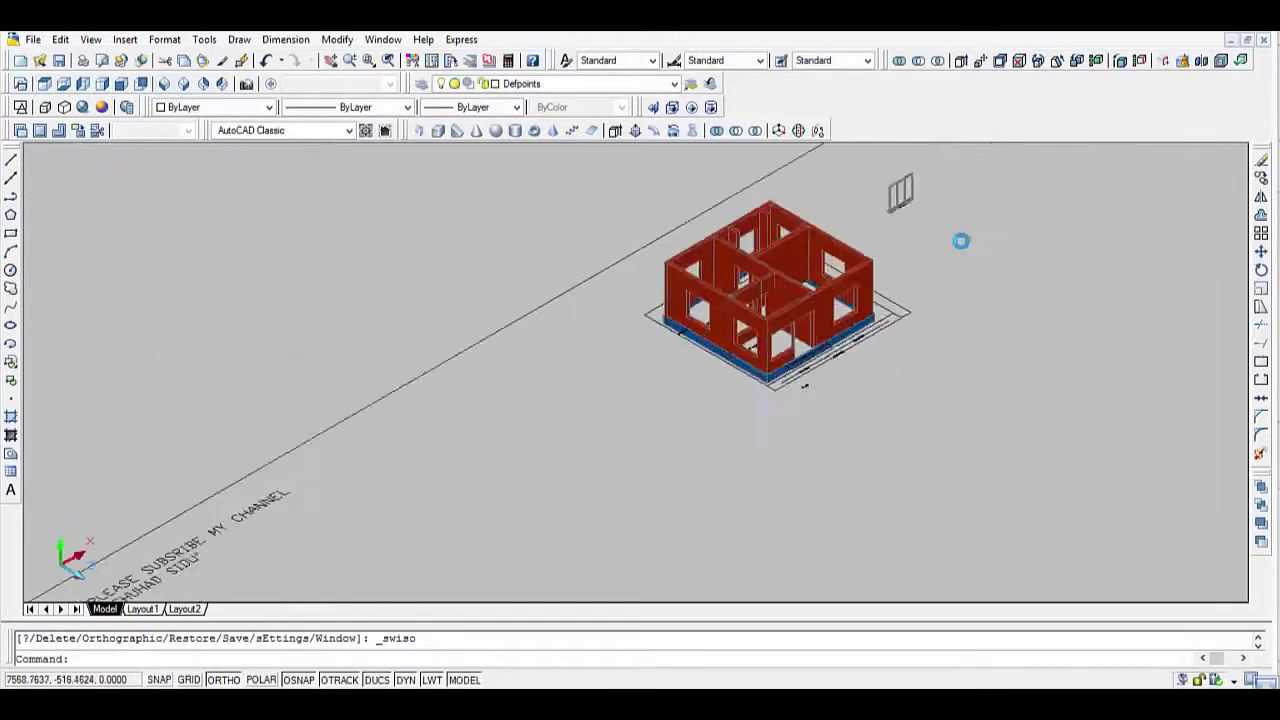
{"action": "scroll", "coordinate": [900, 228], "scroll_direction": "up", "scroll_amount": 3}
{"action": "mouse_move", "coordinate": [870, 233]}
{"action": "middle_mouse_down"}
{"action": "mouse_move", "coordinate": [820, 337]}
{"action": "mouse_move", "coordinate": [770, 331]}
{"action": "middle_mouse_up"}
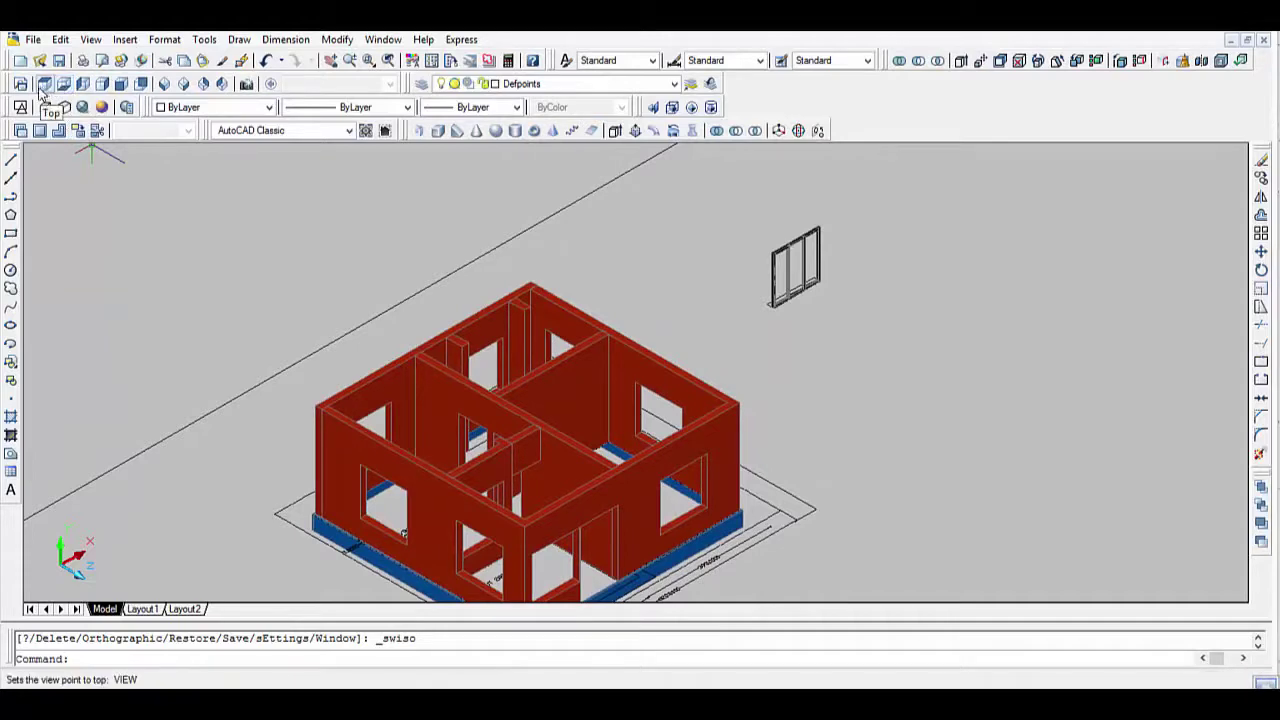
Switch to Top view in 2D Wireframe and centre the floor plan.
{"action": "left_click", "coordinate": [42, 86]}
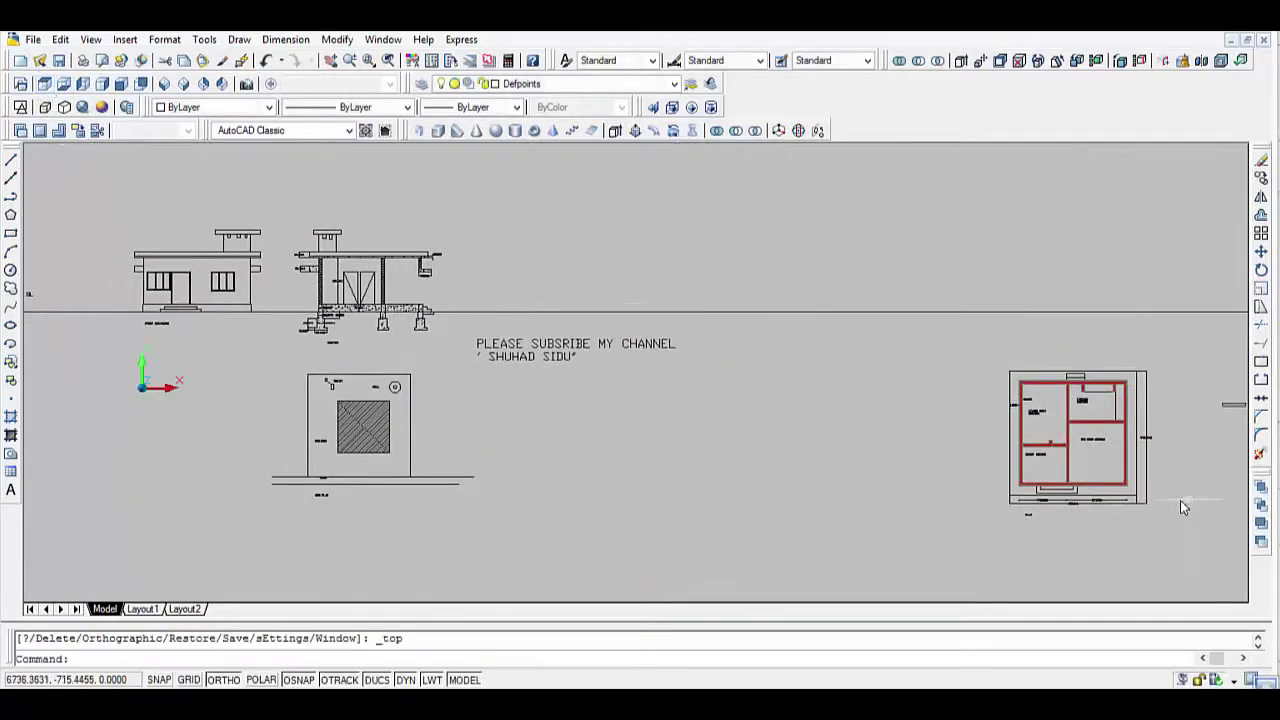
{"action": "middle_click_drag", "start_coordinate": [899, 373], "coordinate": [570, 333]}
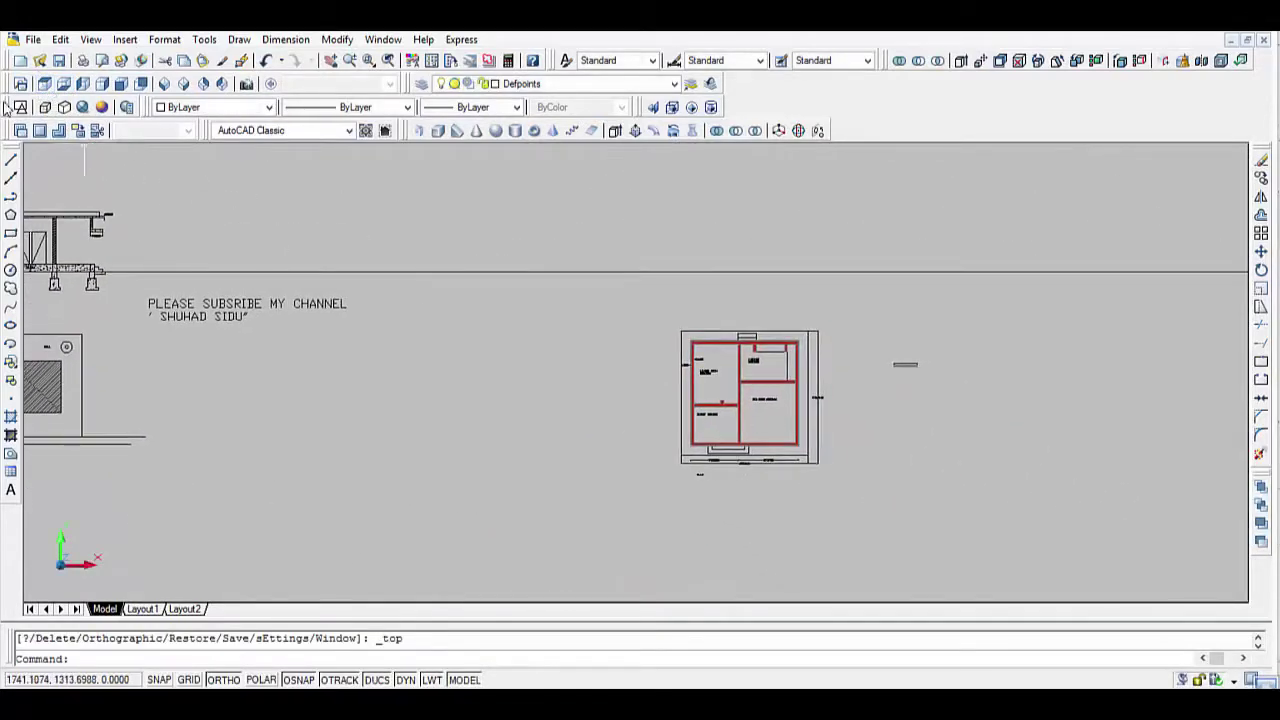
{"action": "left_click", "coordinate": [419, 130]}
{"action": "scroll", "coordinate": [886, 390], "scroll_direction": "up", "scroll_amount": 3}
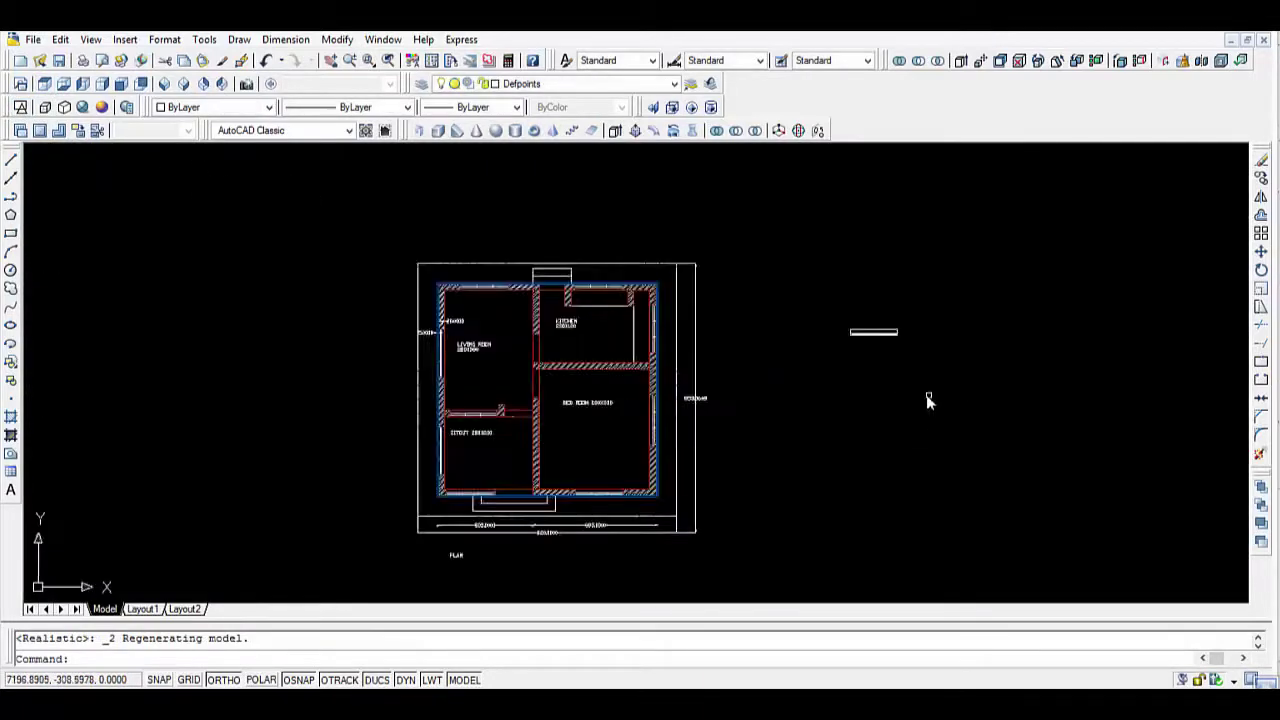
{"action": "scroll", "coordinate": [866, 373], "scroll_direction": "up", "scroll_amount": 2}
{"action": "middle_click_drag", "start_coordinate": [865, 373], "coordinate": [701, 314]}
{"action": "type", "text": "co"}
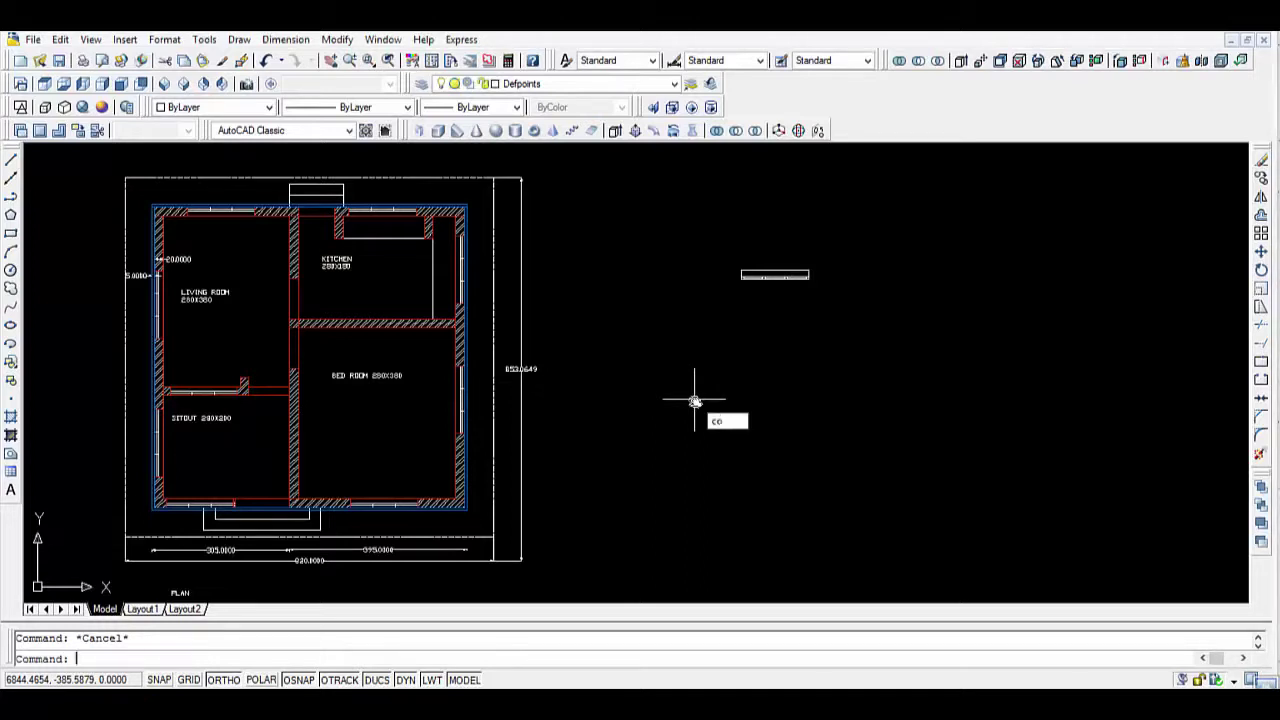
Copy the window frame from its corner endpoint, with polar tracking turned off.
{"action": "key", "text": "Return"}
{"action": "left_click", "coordinate": [712, 251]}
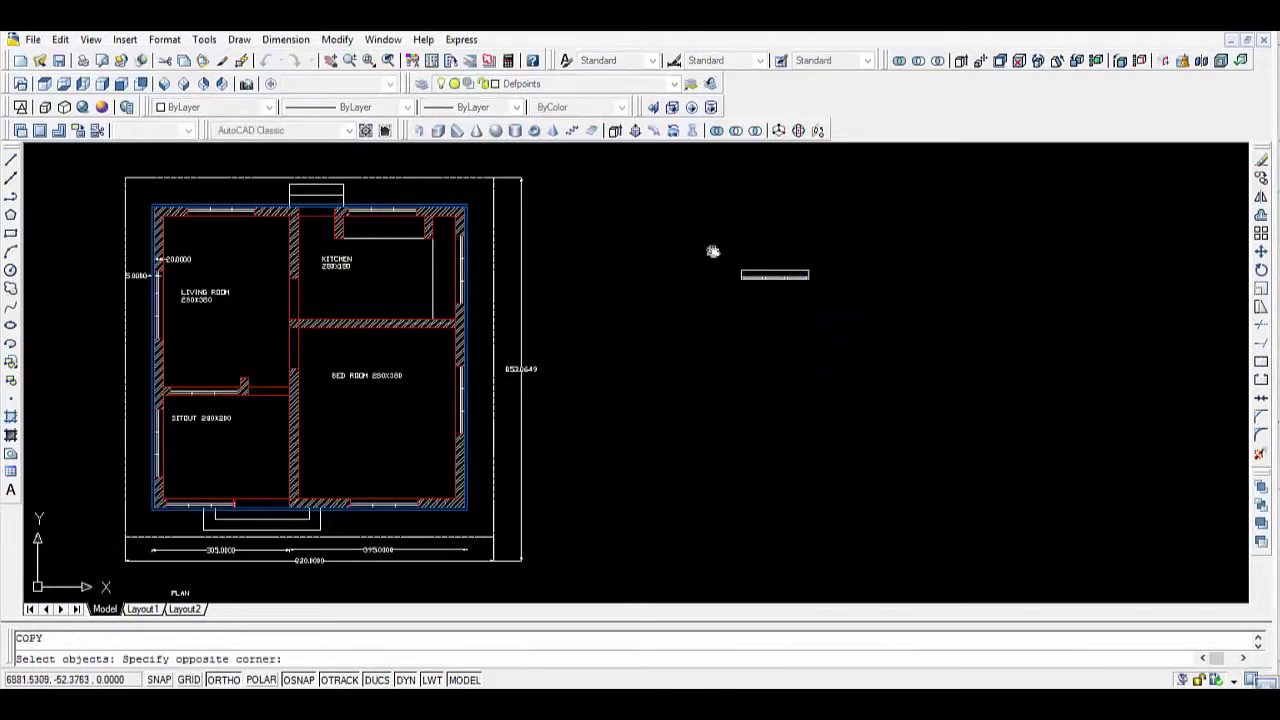
{"action": "left_click", "coordinate": [887, 322]}
{"action": "scroll", "coordinate": [851, 283], "scroll_direction": "up", "scroll_amount": 2}
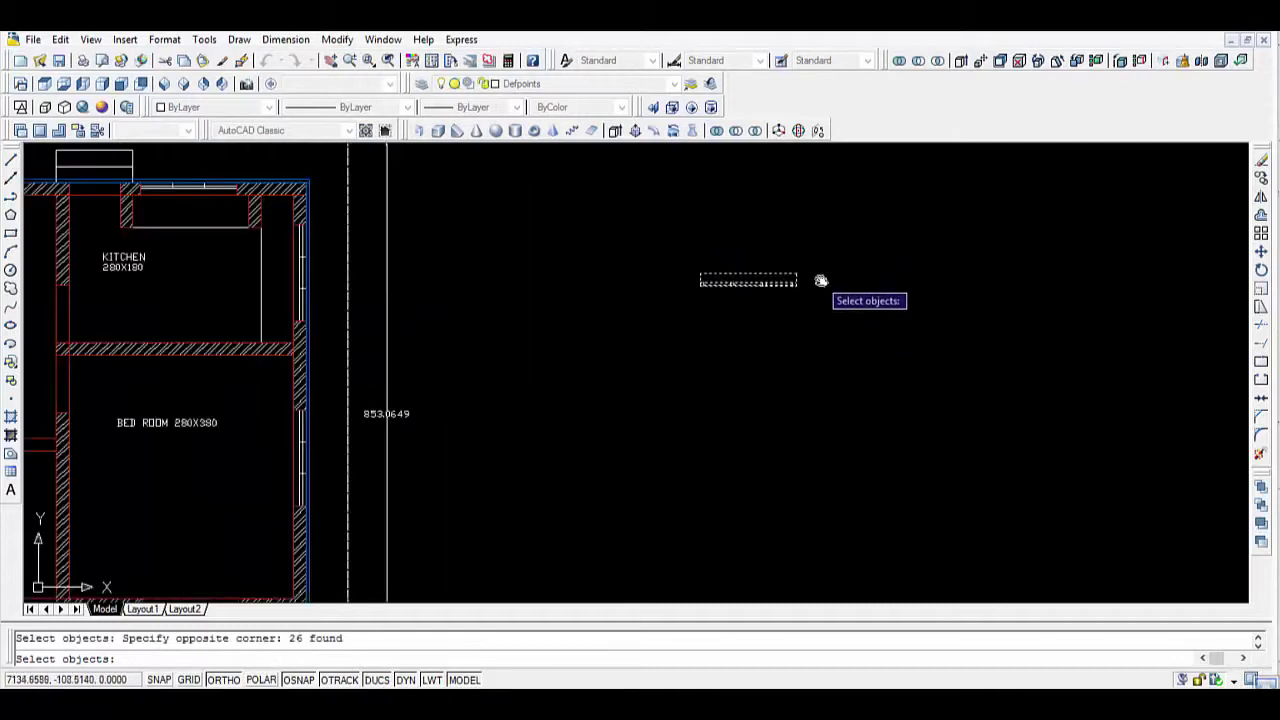
{"action": "key", "text": "Return"}
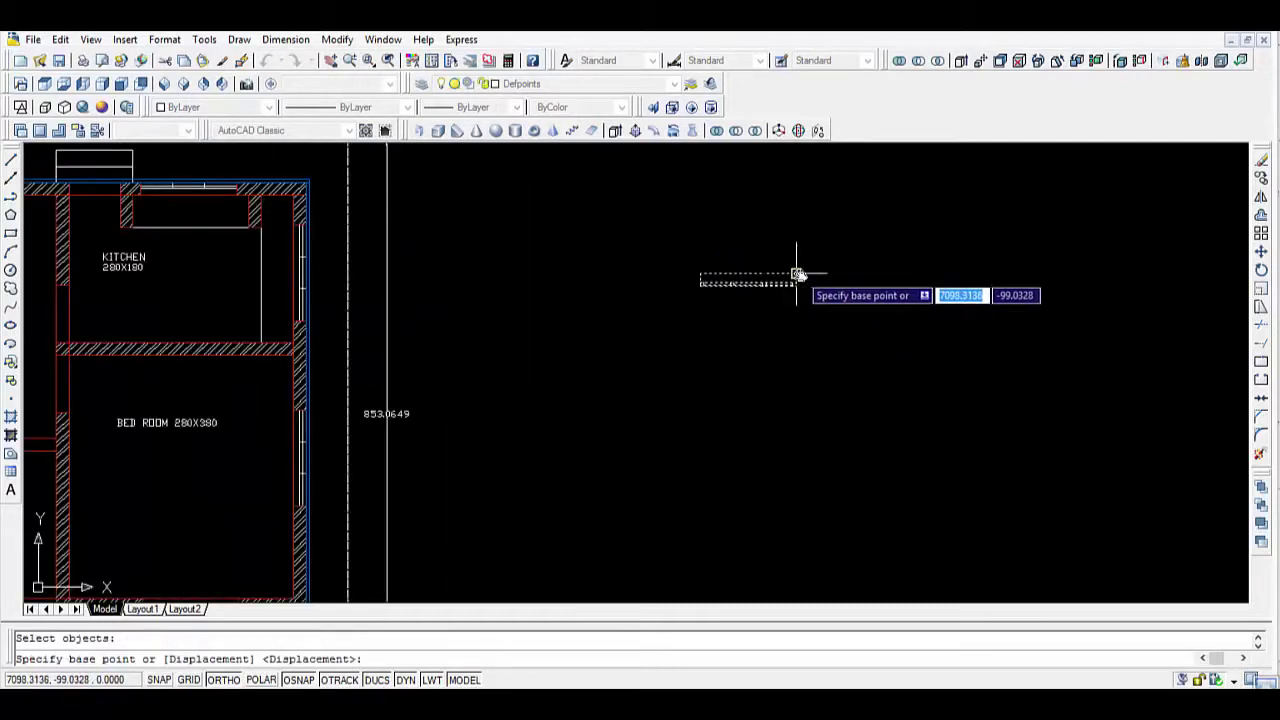
{"action": "left_click", "coordinate": [797, 273]}
{"action": "scroll", "coordinate": [535, 390], "scroll_direction": "down", "scroll_amount": 2}
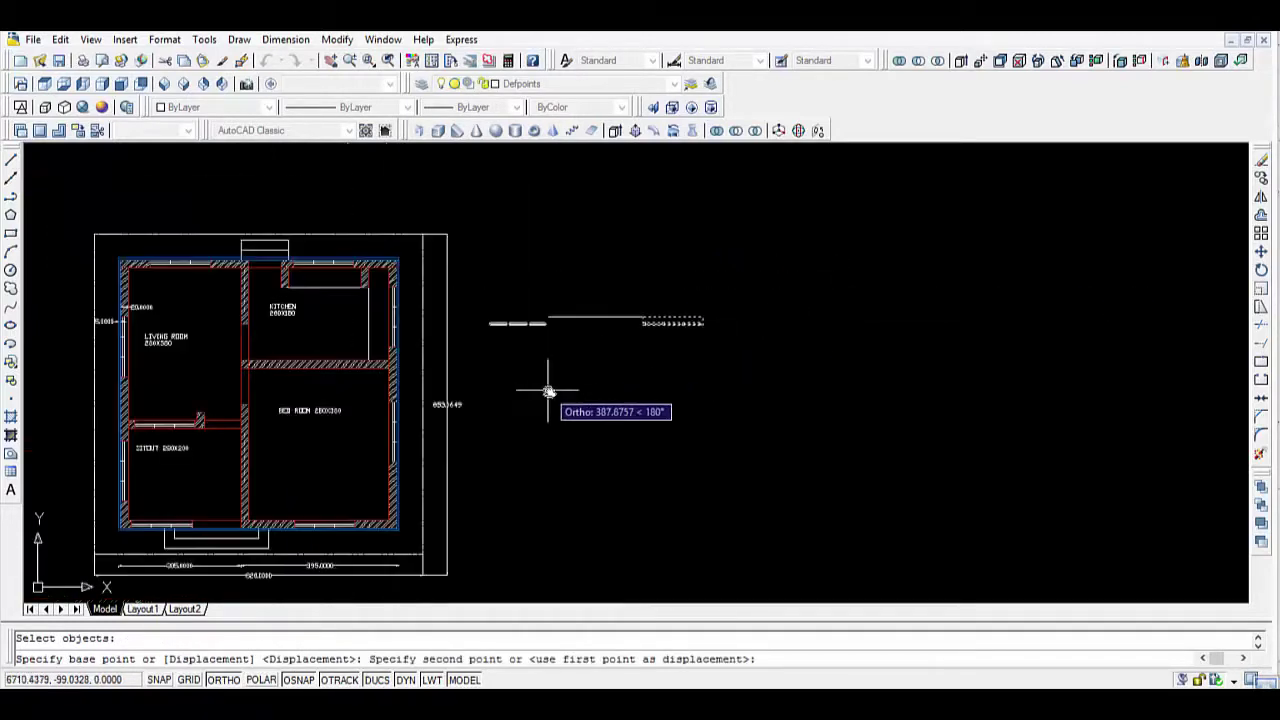
{"action": "left_click", "coordinate": [225, 680]}
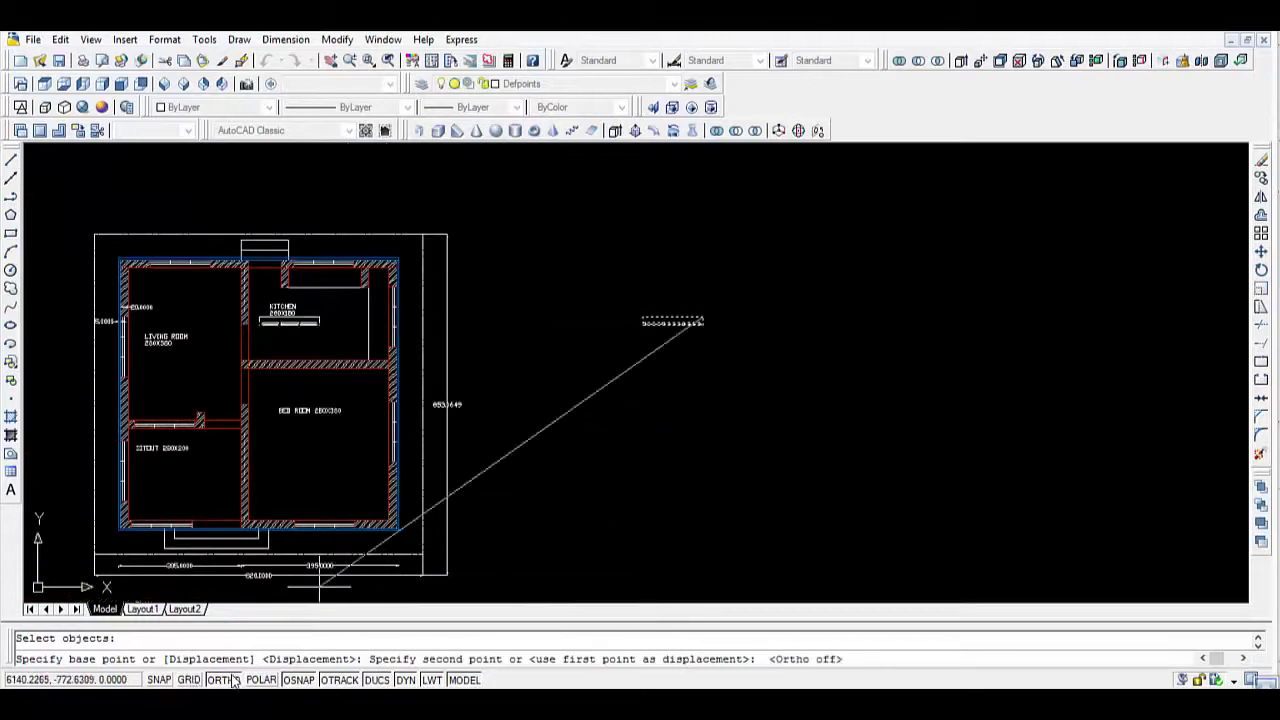
Place two copies of the frame into the bottom wall openings.
{"action": "scroll", "coordinate": [327, 535], "scroll_direction": "up", "scroll_amount": 2}
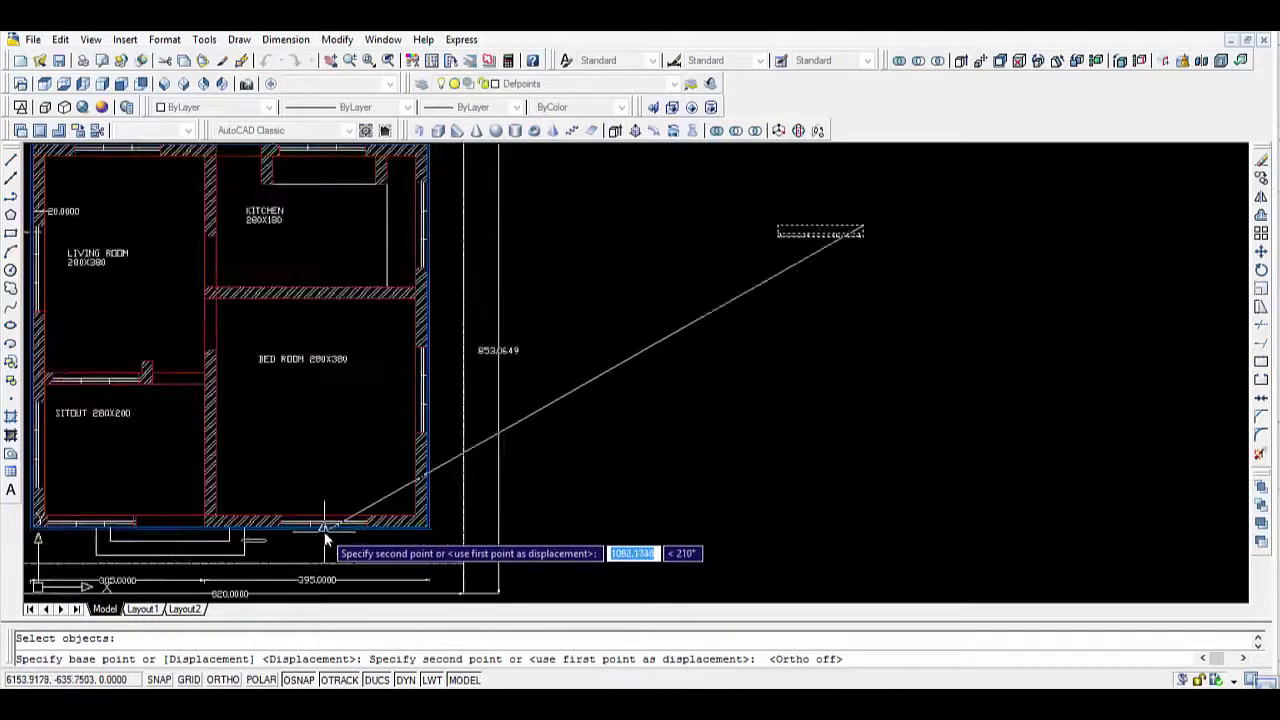
{"action": "scroll", "coordinate": [327, 535], "scroll_direction": "up", "scroll_amount": 3}
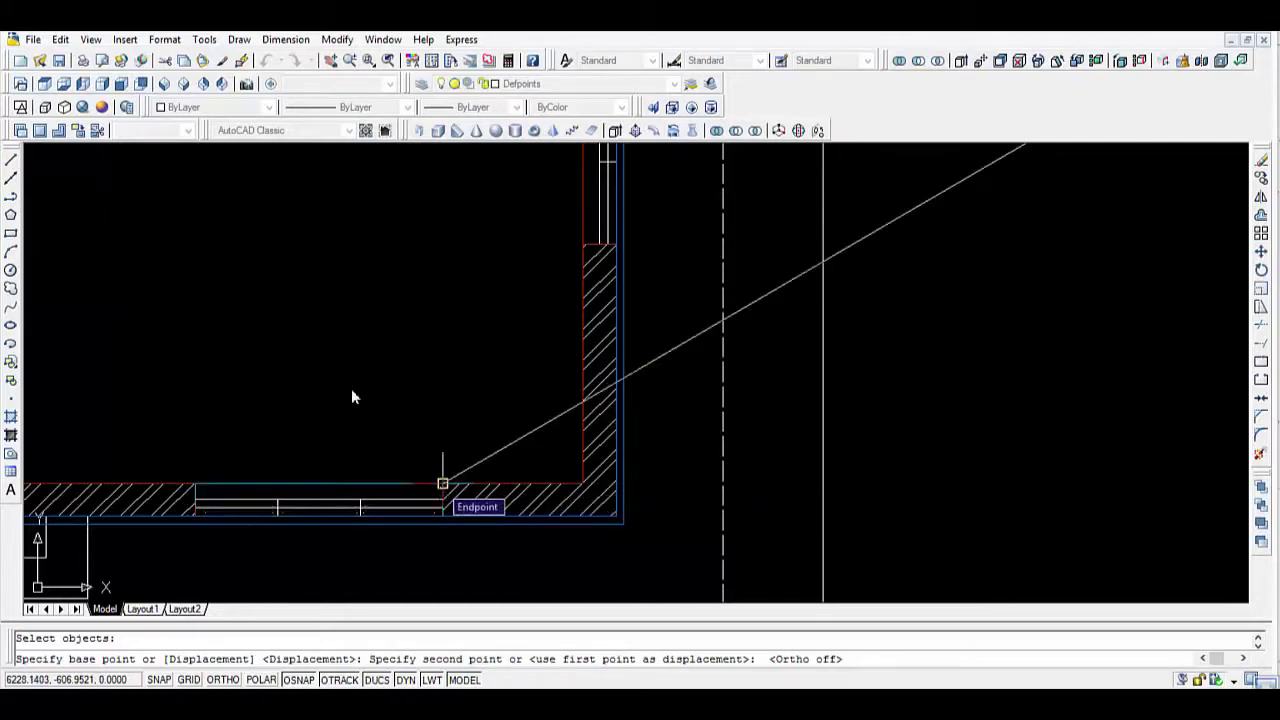
{"action": "left_click", "coordinate": [442, 484]}
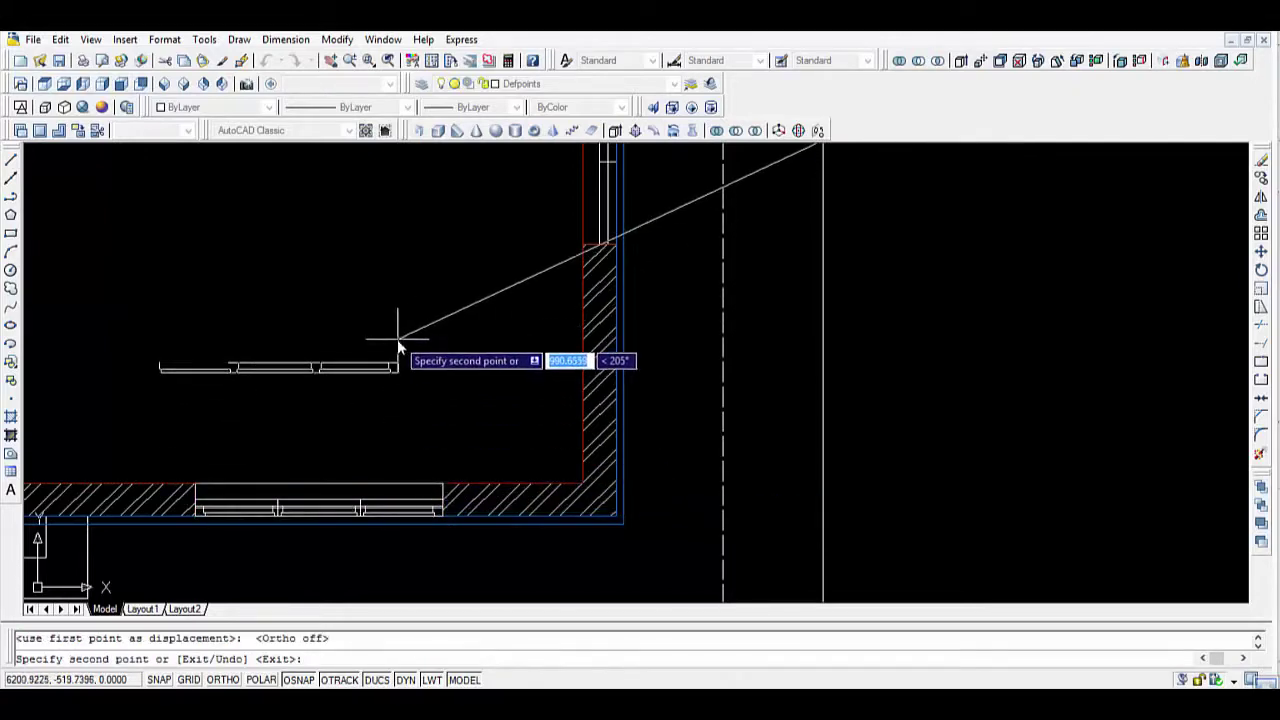
{"action": "scroll", "coordinate": [397, 345], "scroll_direction": "down", "scroll_amount": 2}
{"action": "scroll", "coordinate": [400, 360], "scroll_direction": "down", "scroll_amount": 2}
{"action": "scroll", "coordinate": [440, 395], "scroll_direction": "down", "scroll_amount": 2}
{"action": "scroll", "coordinate": [483, 450], "scroll_direction": "down", "scroll_amount": 1}
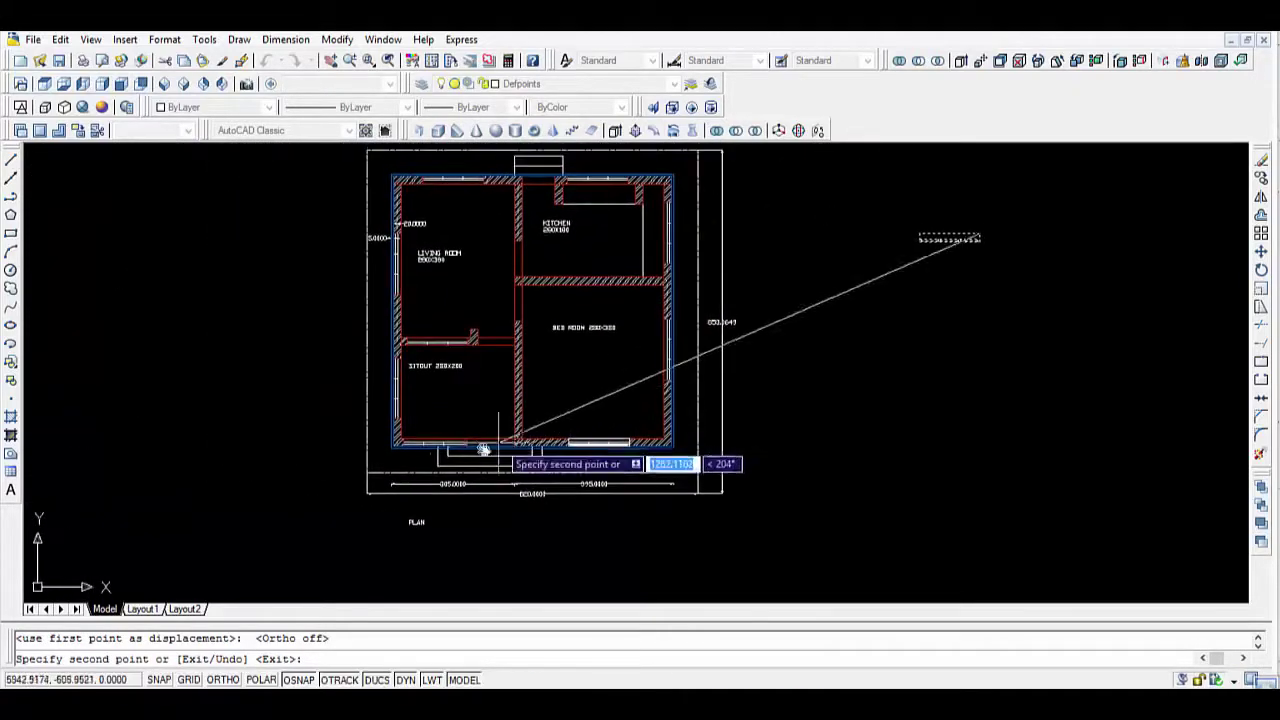
{"action": "scroll", "coordinate": [483, 450], "scroll_direction": "up", "scroll_amount": 3}
{"action": "scroll", "coordinate": [443, 451], "scroll_direction": "up", "scroll_amount": 1}
{"action": "scroll", "coordinate": [423, 451], "scroll_direction": "up", "scroll_amount": 2}
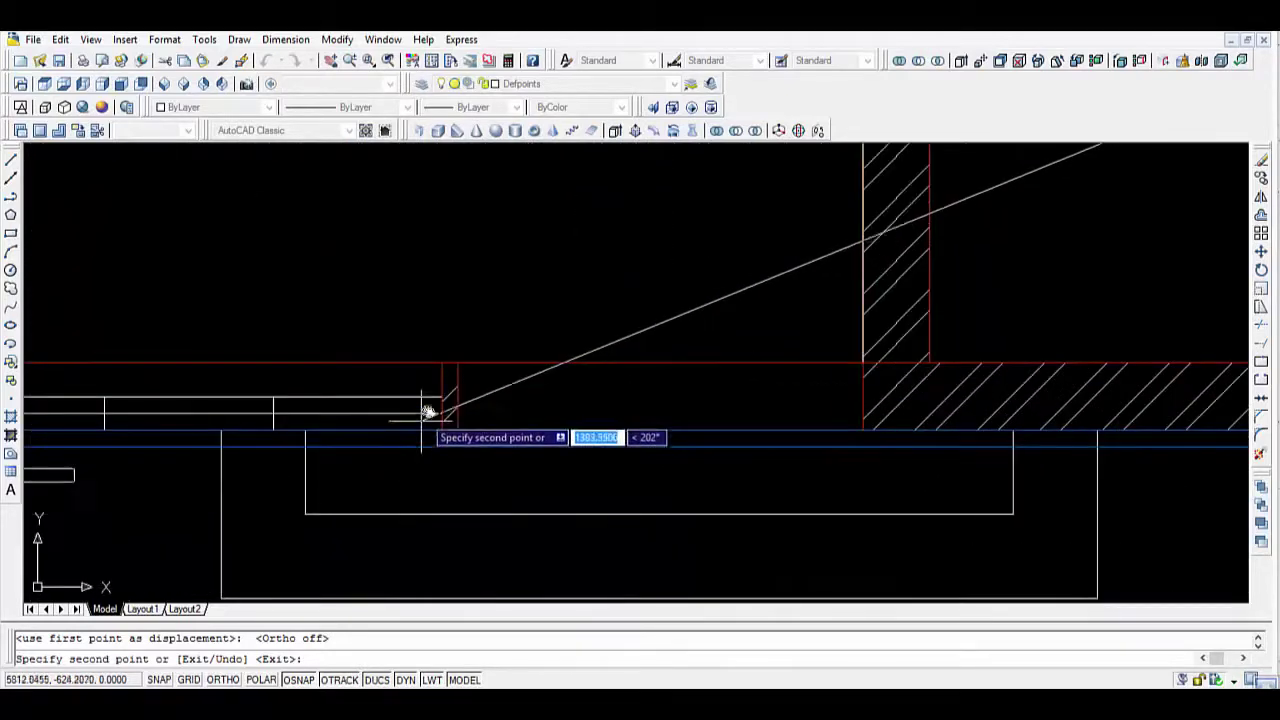
{"action": "left_click", "coordinate": [441, 364]}
{"action": "scroll", "coordinate": [587, 297], "scroll_direction": "down", "scroll_amount": 2}
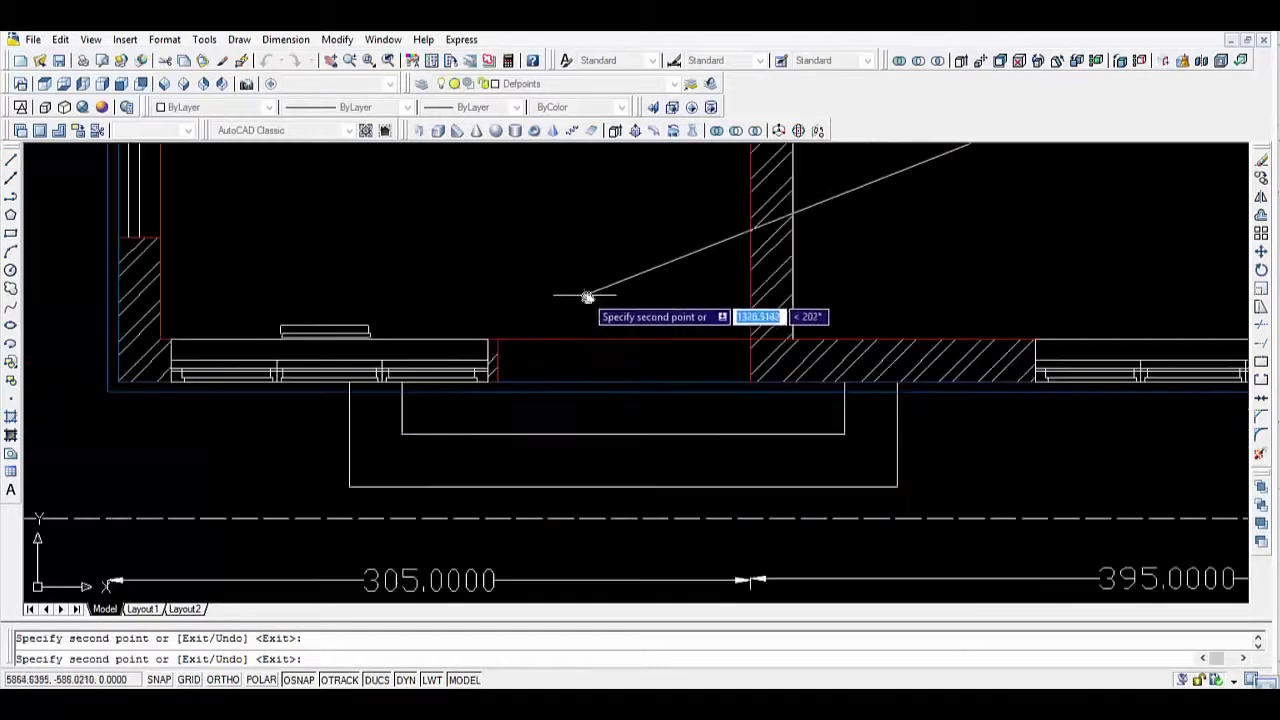
{"action": "scroll", "coordinate": [587, 297], "scroll_direction": "down", "scroll_amount": 2}
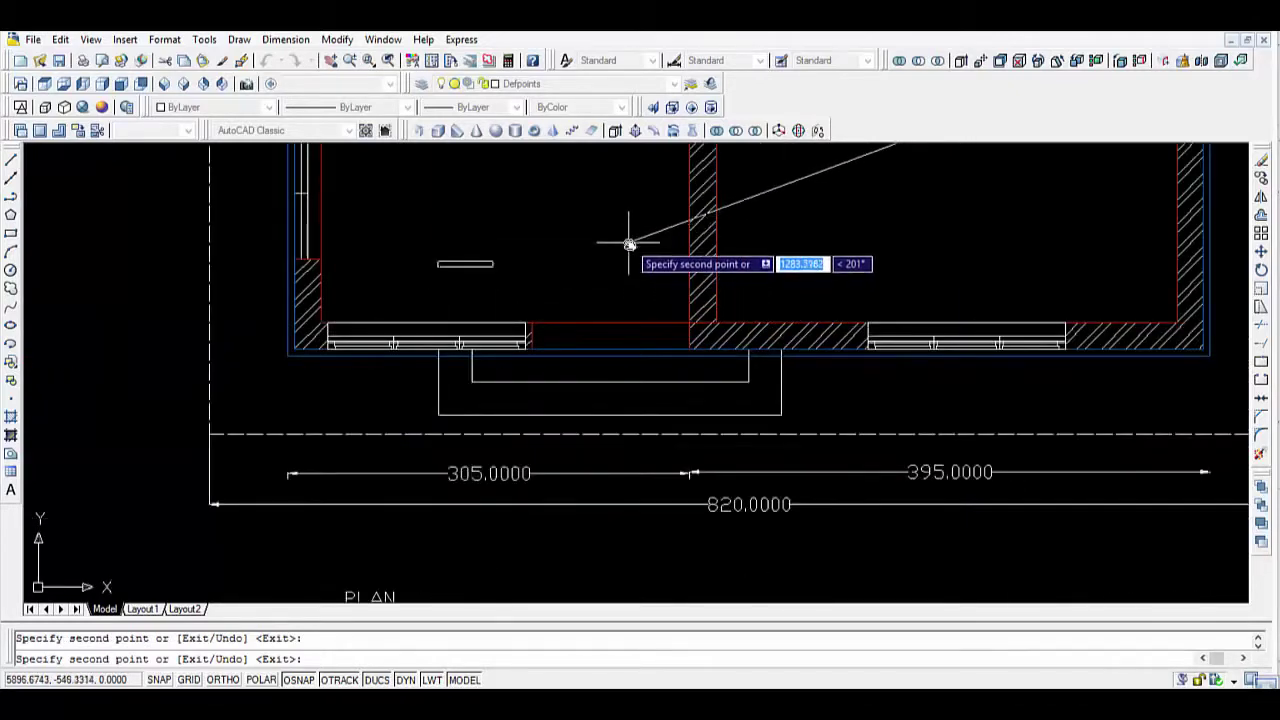
{"action": "scroll", "coordinate": [629, 244], "scroll_direction": "up", "scroll_amount": 2}
{"action": "scroll", "coordinate": [629, 244], "scroll_direction": "down", "scroll_amount": 2}
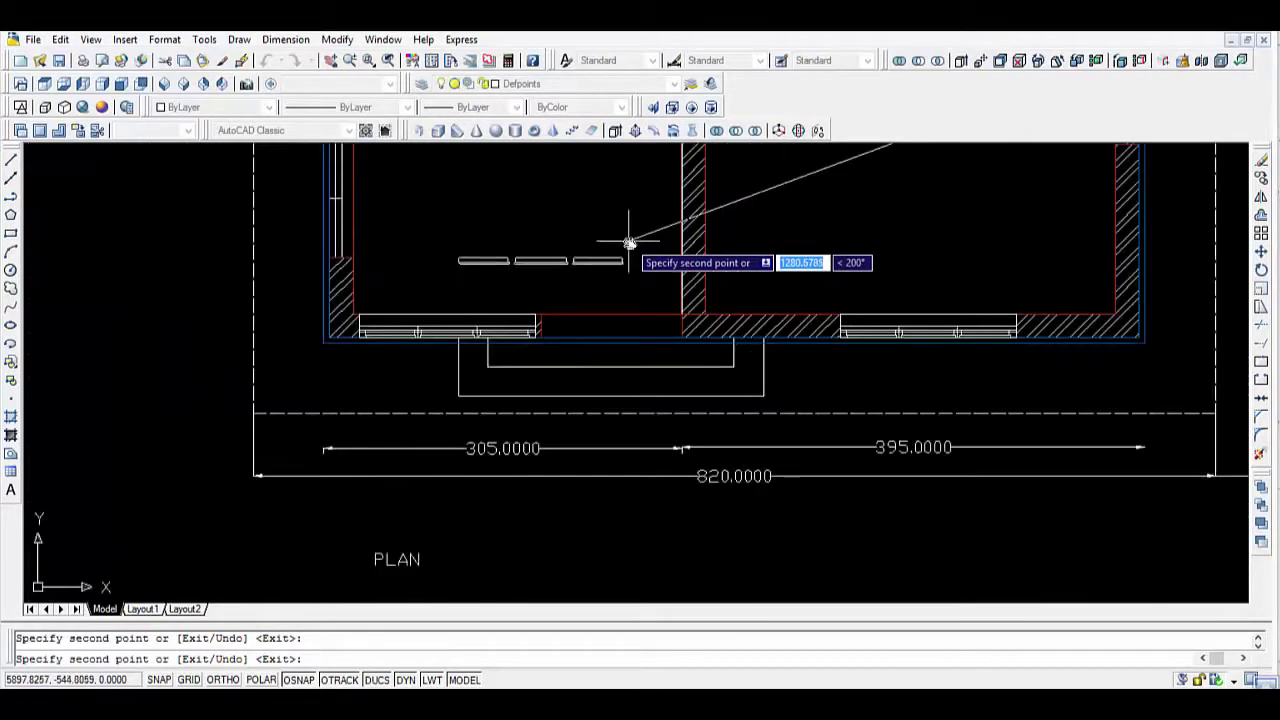
{"action": "scroll", "coordinate": [627, 243], "scroll_direction": "down", "scroll_amount": 2}
{"action": "scroll", "coordinate": [620, 300], "scroll_direction": "down", "scroll_amount": 1}
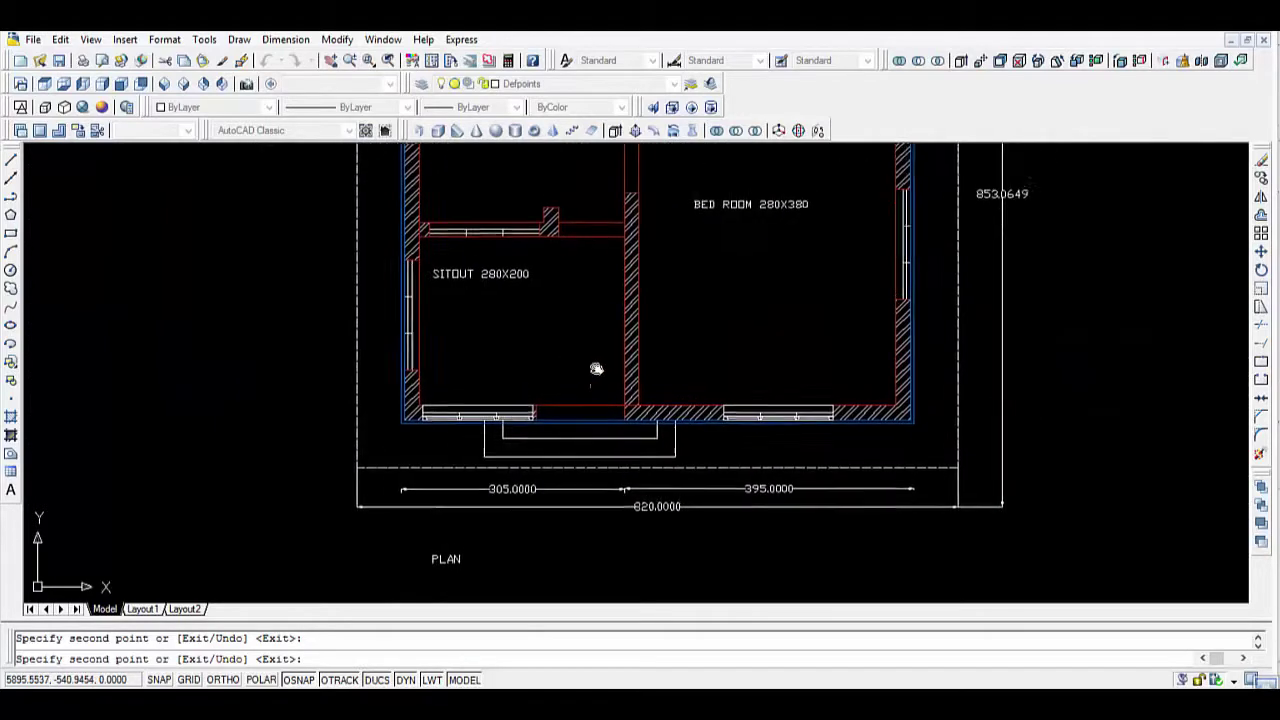
{"action": "scroll", "coordinate": [650, 222], "scroll_direction": "down", "scroll_amount": 1}
{"action": "scroll", "coordinate": [700, 231], "scroll_direction": "down", "scroll_amount": 1}
Place frame copies at the kitchen top wall and along the living room top wall.
{"action": "middle_click_drag", "start_coordinate": [704, 232], "coordinate": [692, 340]}
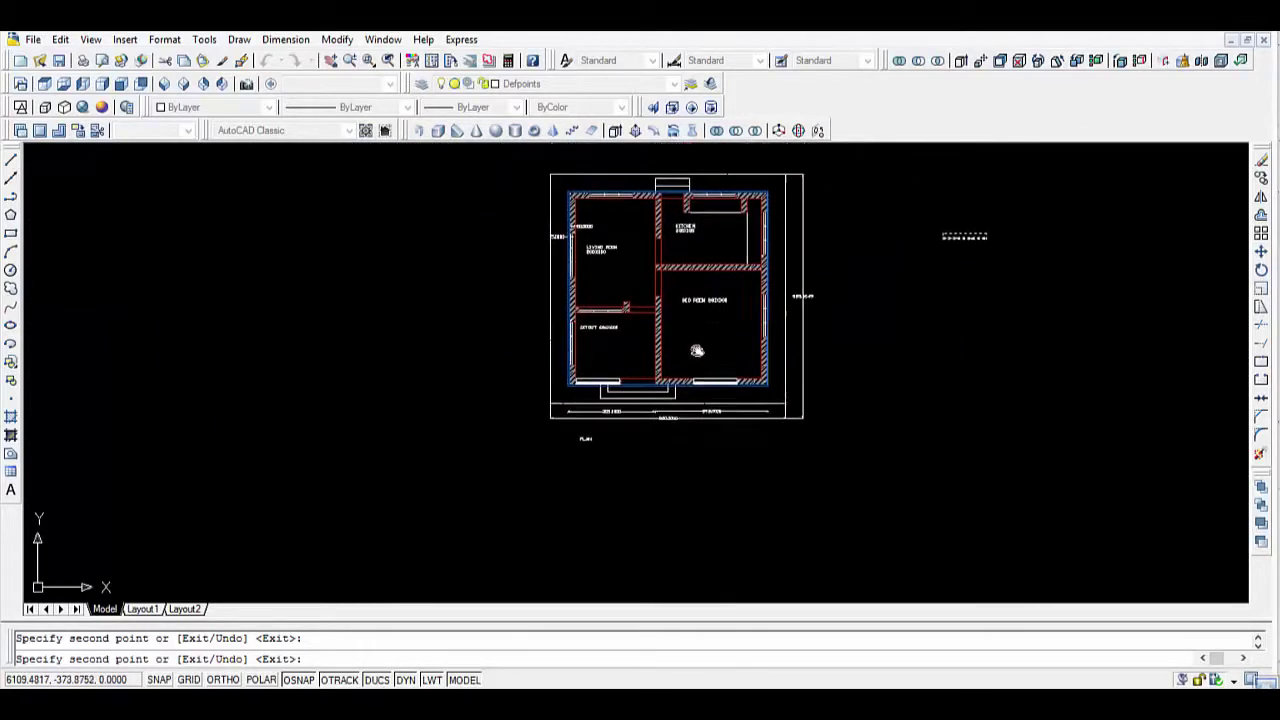
{"action": "scroll", "coordinate": [694, 245], "scroll_direction": "up", "scroll_amount": 4}
{"action": "scroll", "coordinate": [716, 256], "scroll_direction": "up", "scroll_amount": 2}
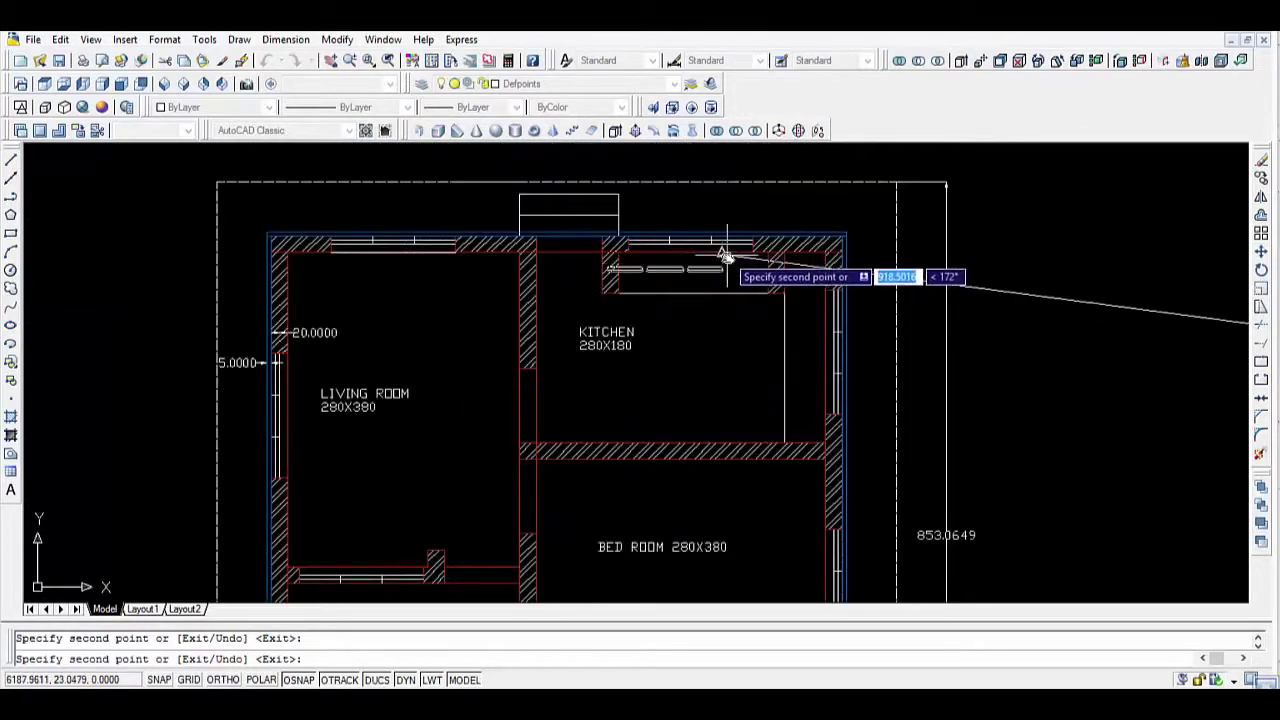
{"action": "scroll", "coordinate": [728, 252], "scroll_direction": "up", "scroll_amount": 4}
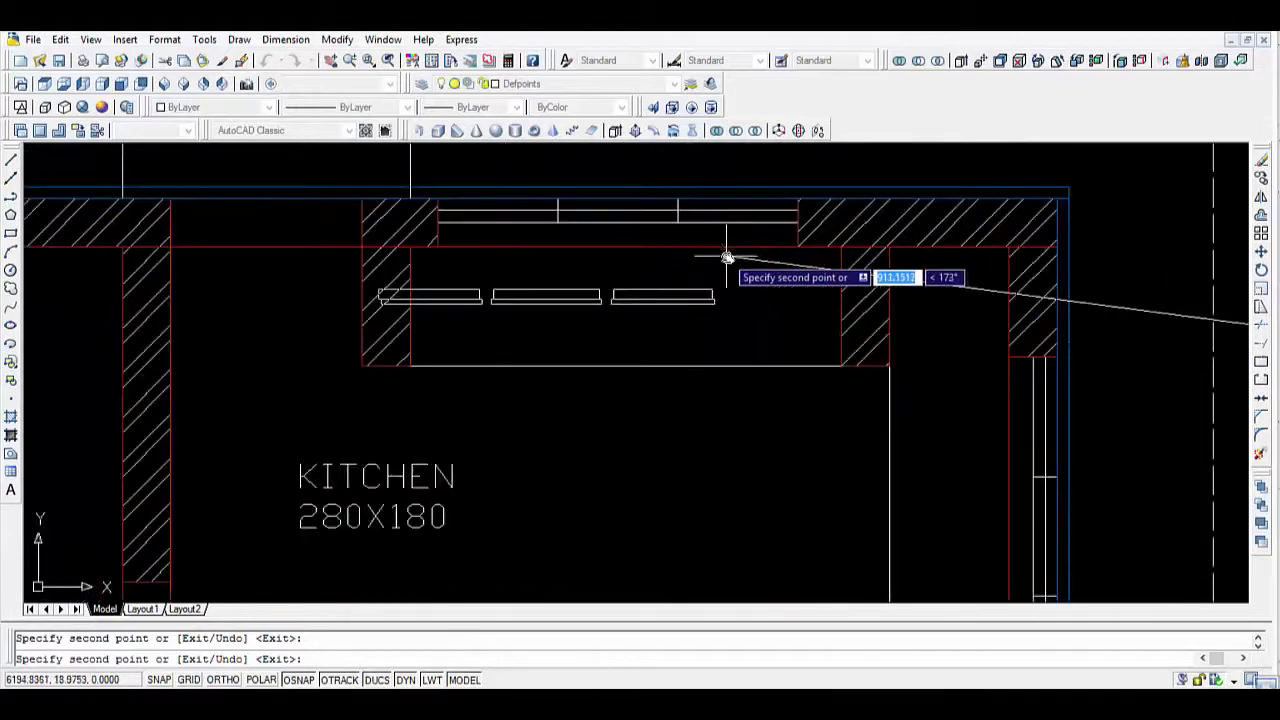
{"action": "left_click", "coordinate": [797, 204]}
{"action": "scroll", "coordinate": [530, 267], "scroll_direction": "down", "scroll_amount": 5}
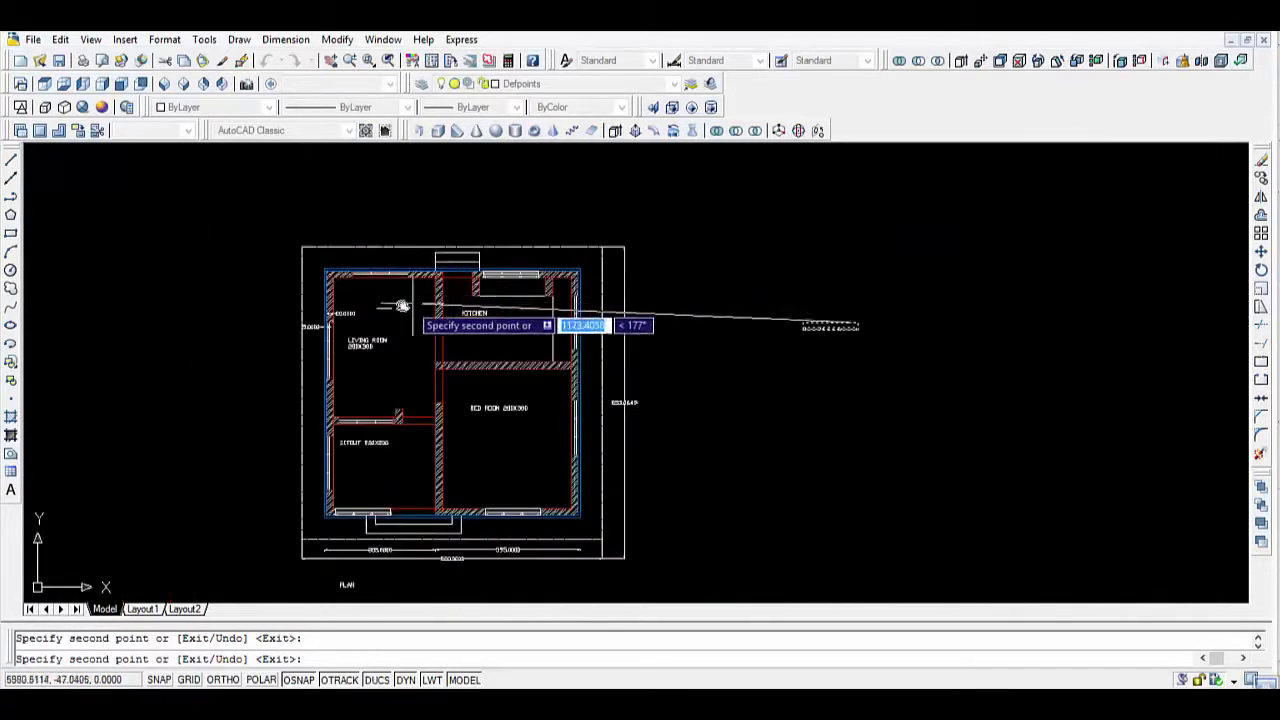
{"action": "scroll", "coordinate": [366, 286], "scroll_direction": "up", "scroll_amount": 3}
{"action": "scroll", "coordinate": [471, 223], "scroll_direction": "up", "scroll_amount": 1}
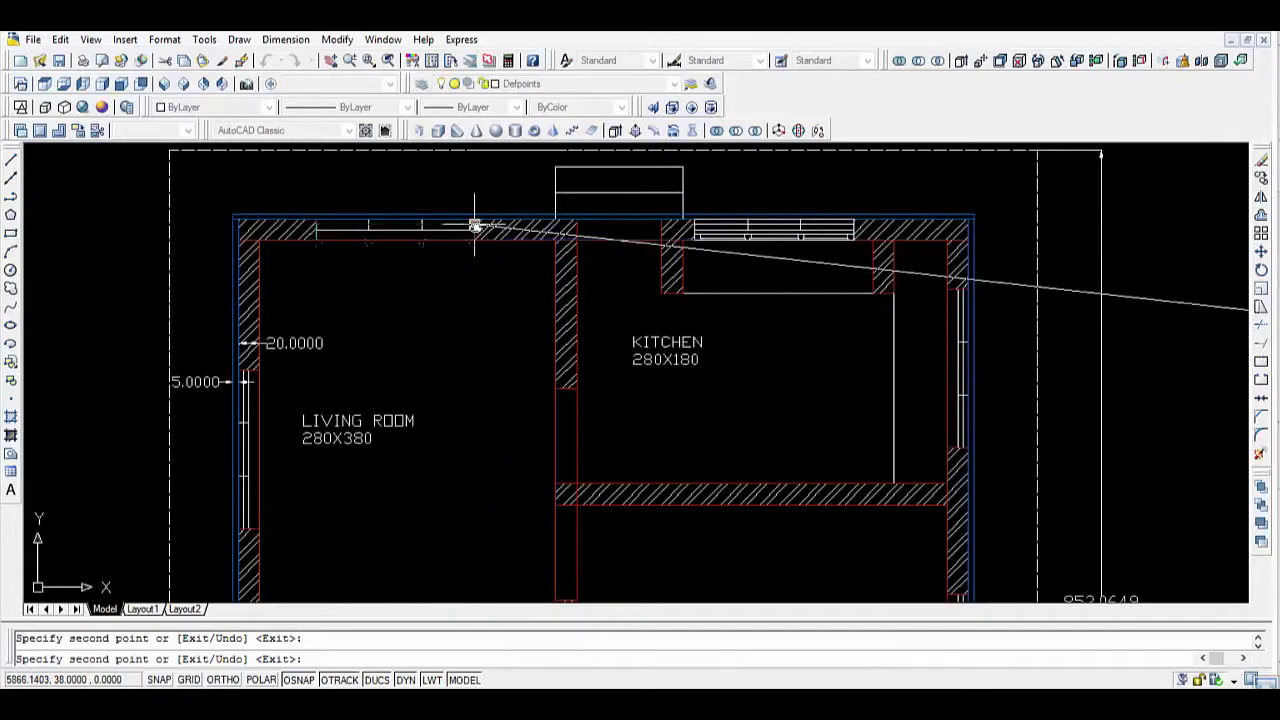
{"action": "left_click", "coordinate": [472, 222]}
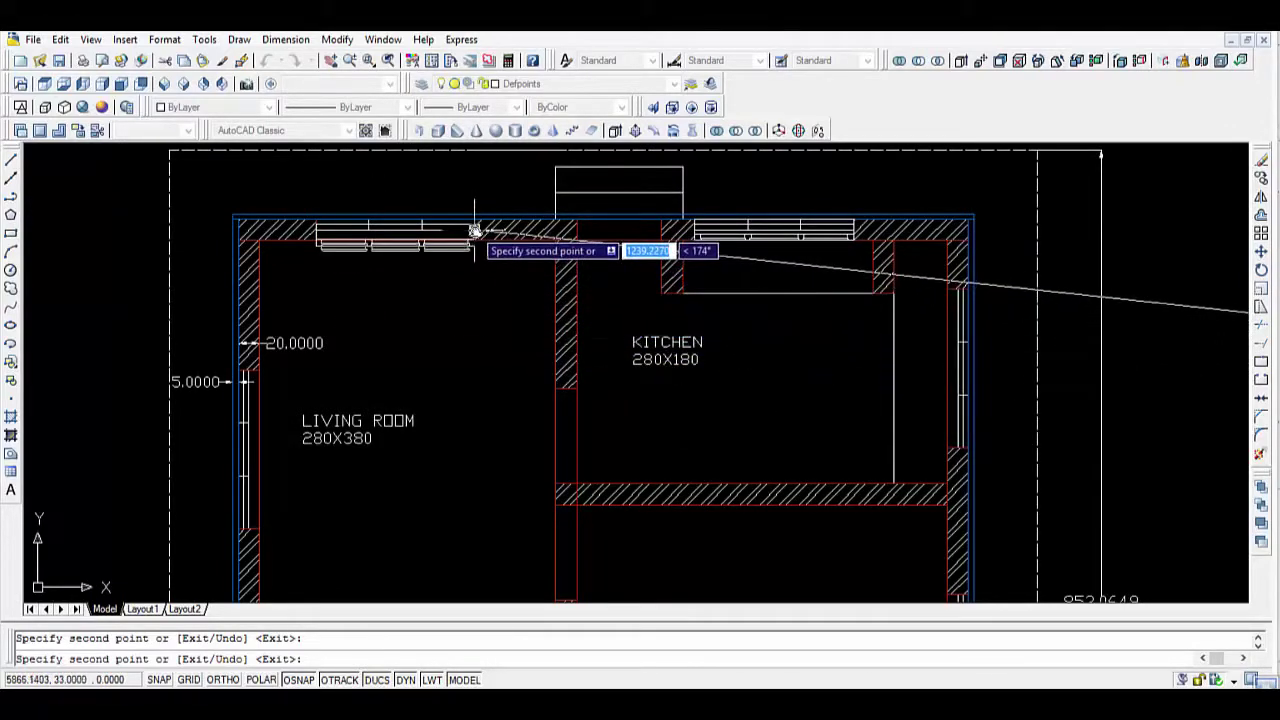
{"action": "scroll", "coordinate": [468, 246], "scroll_direction": "up", "scroll_amount": 3}
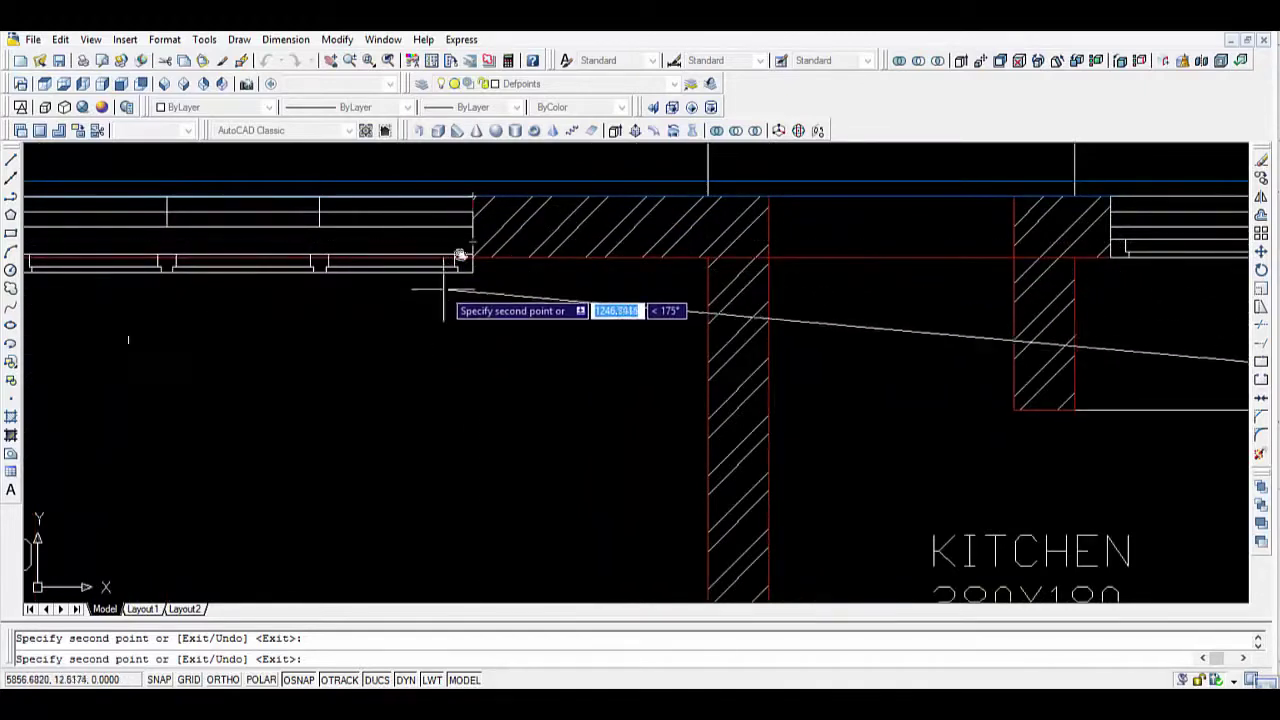
{"action": "left_click", "coordinate": [473, 198]}
{"action": "key", "text": "Escape"}
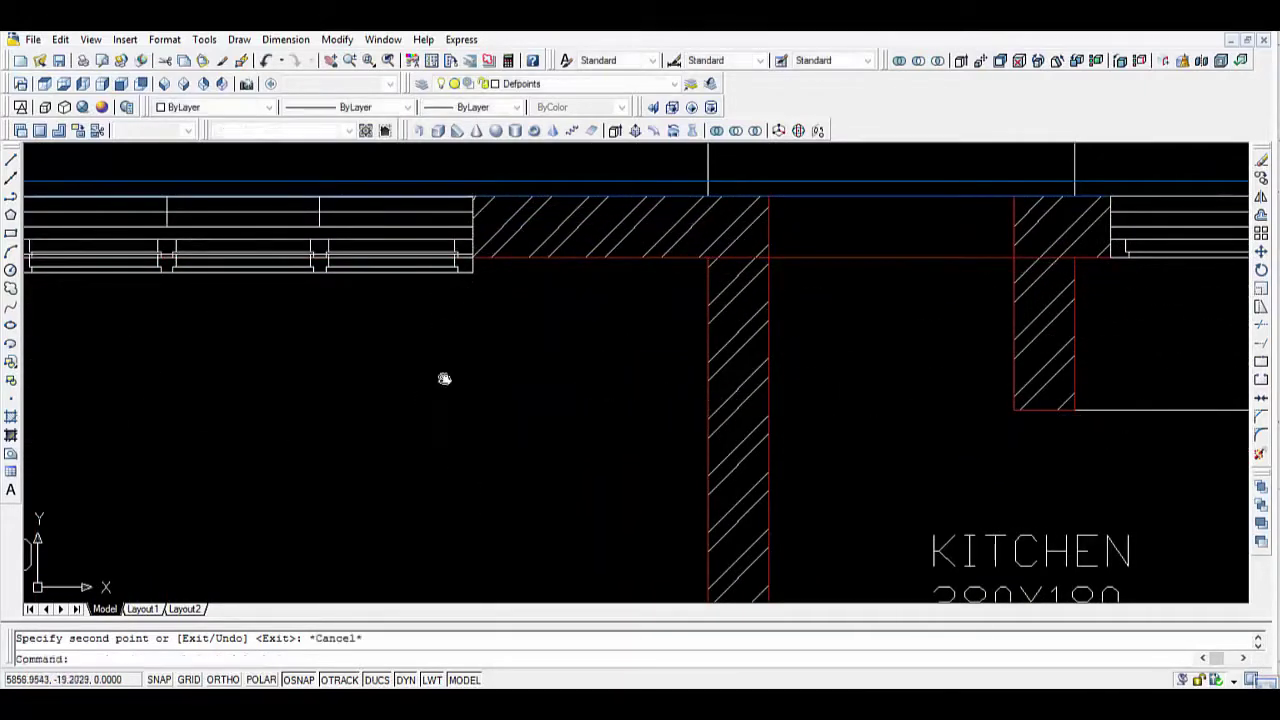
Erase the stray detail lines and the horizontal line below the copied frame.
{"action": "left_click", "coordinate": [433, 274]}
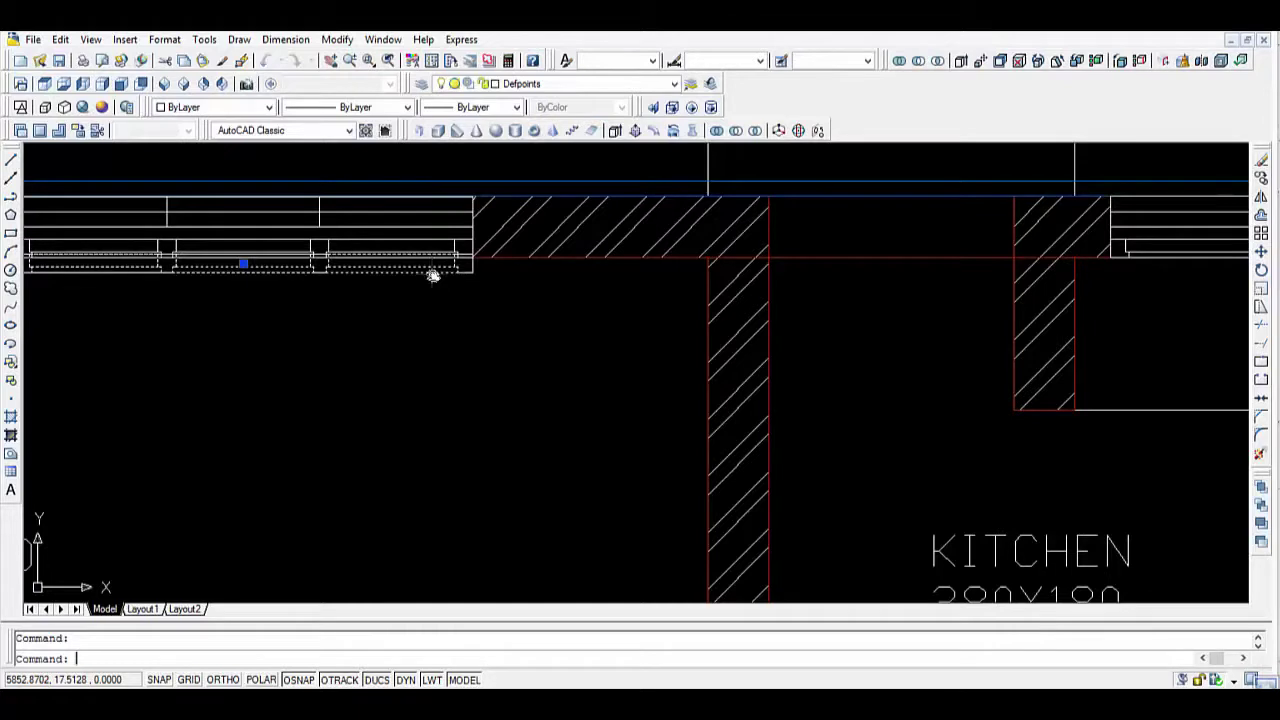
{"action": "key", "text": "Delete"}
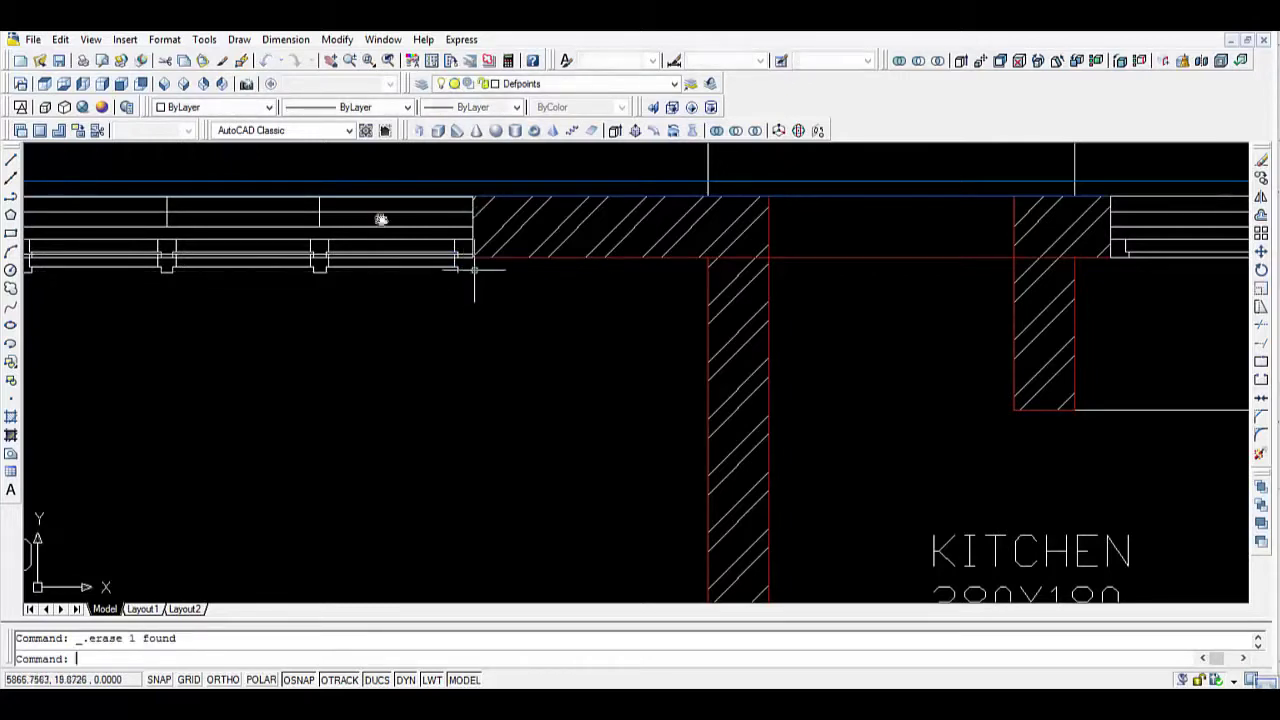
{"action": "left_click", "coordinate": [457, 270]}
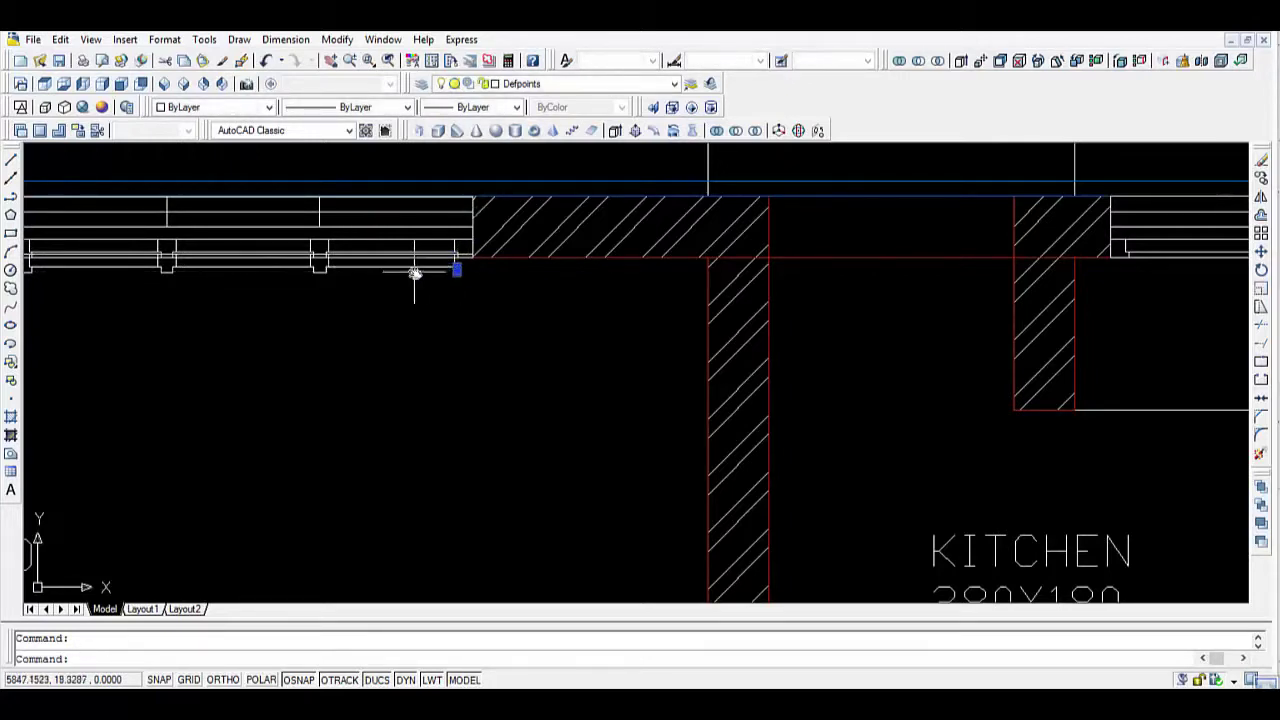
{"action": "key", "text": "Delete"}
{"action": "scroll", "coordinate": [414, 272], "scroll_direction": "up", "scroll_amount": 3}
{"action": "left_click", "coordinate": [410, 262]}
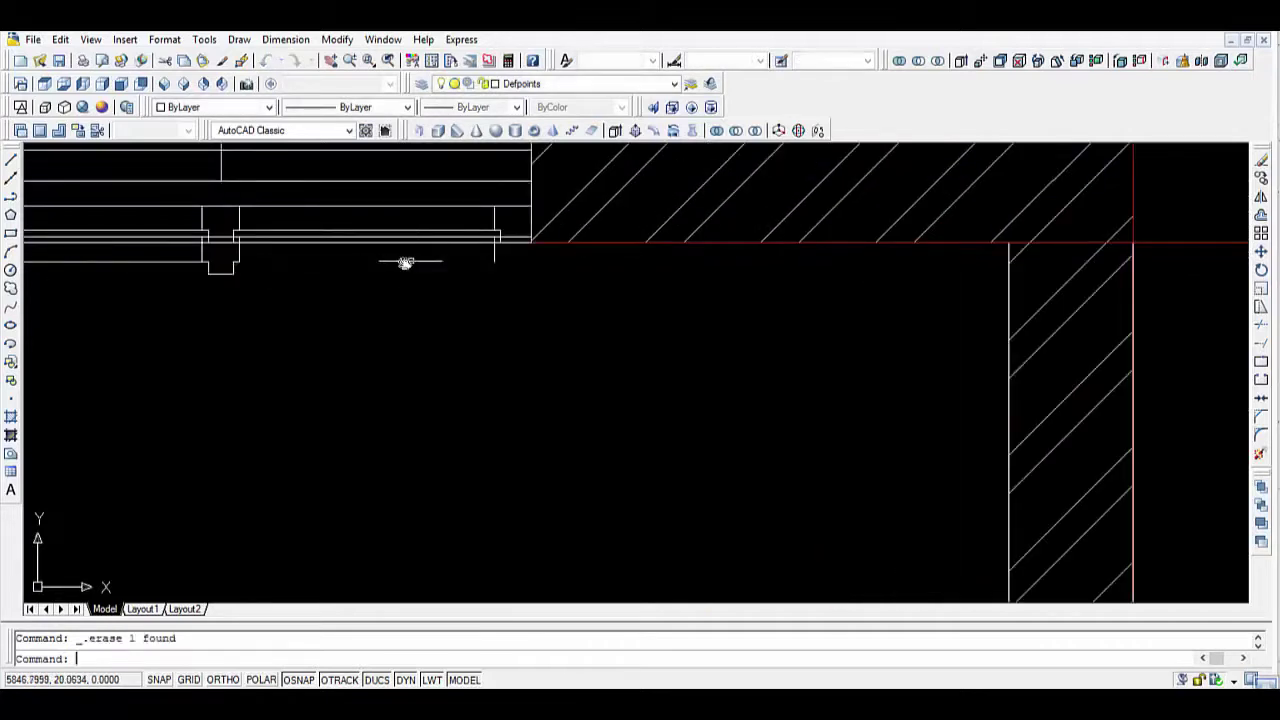
{"action": "key", "text": "Delete"}
{"action": "left_click", "coordinate": [174, 252]}
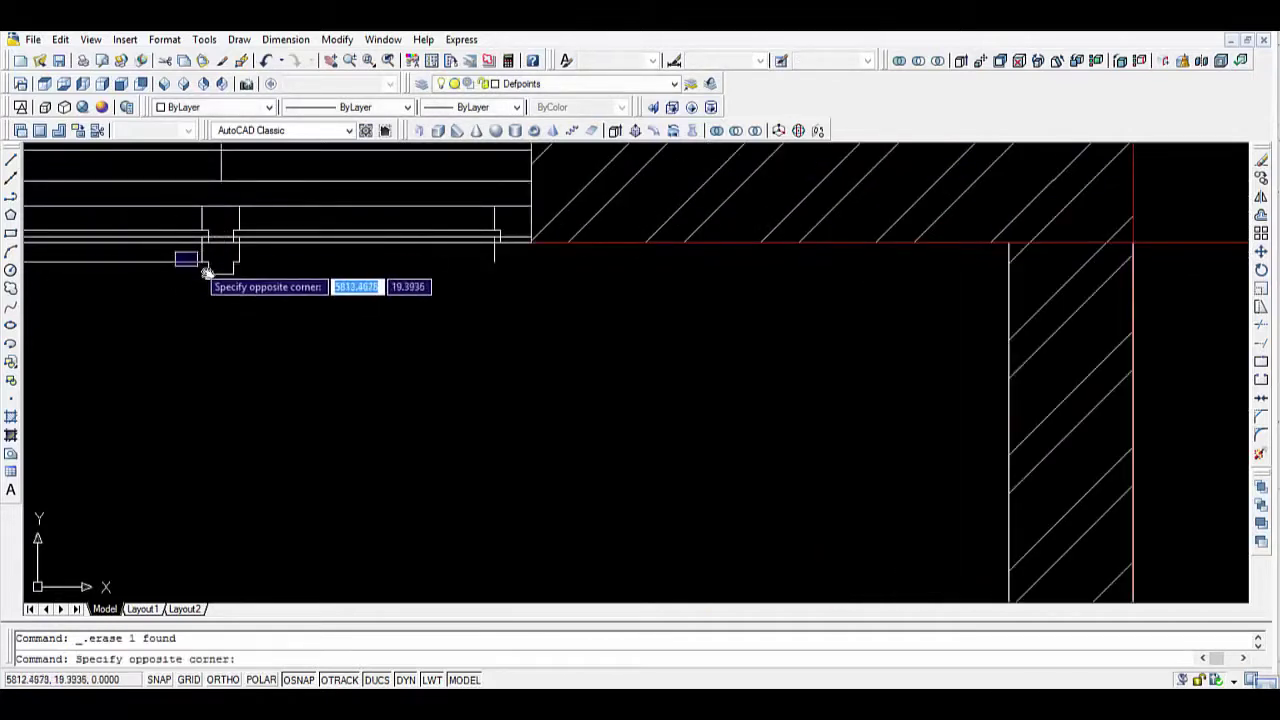
{"action": "left_click", "coordinate": [293, 300]}
{"action": "key", "text": "Delete"}
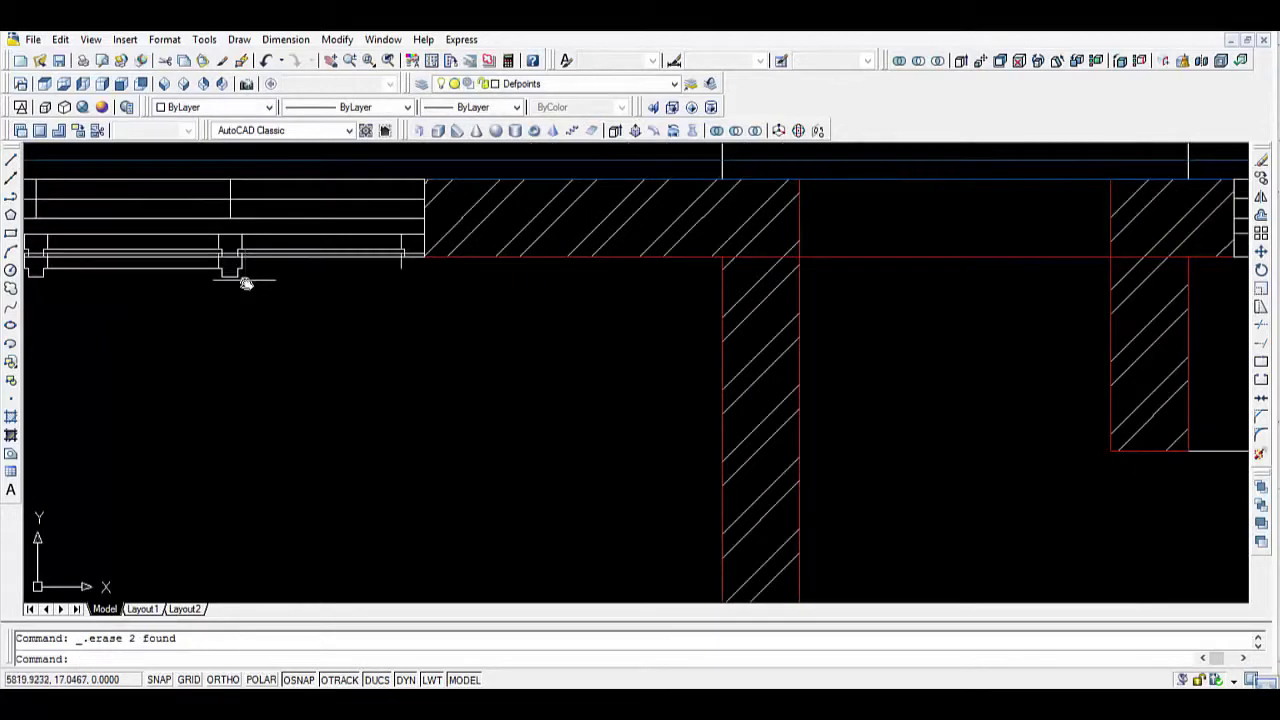
Erase the frame's bottom line and the left leg lines.
{"action": "middle_click_drag", "start_coordinate": [270, 301], "coordinate": [308, 325]}
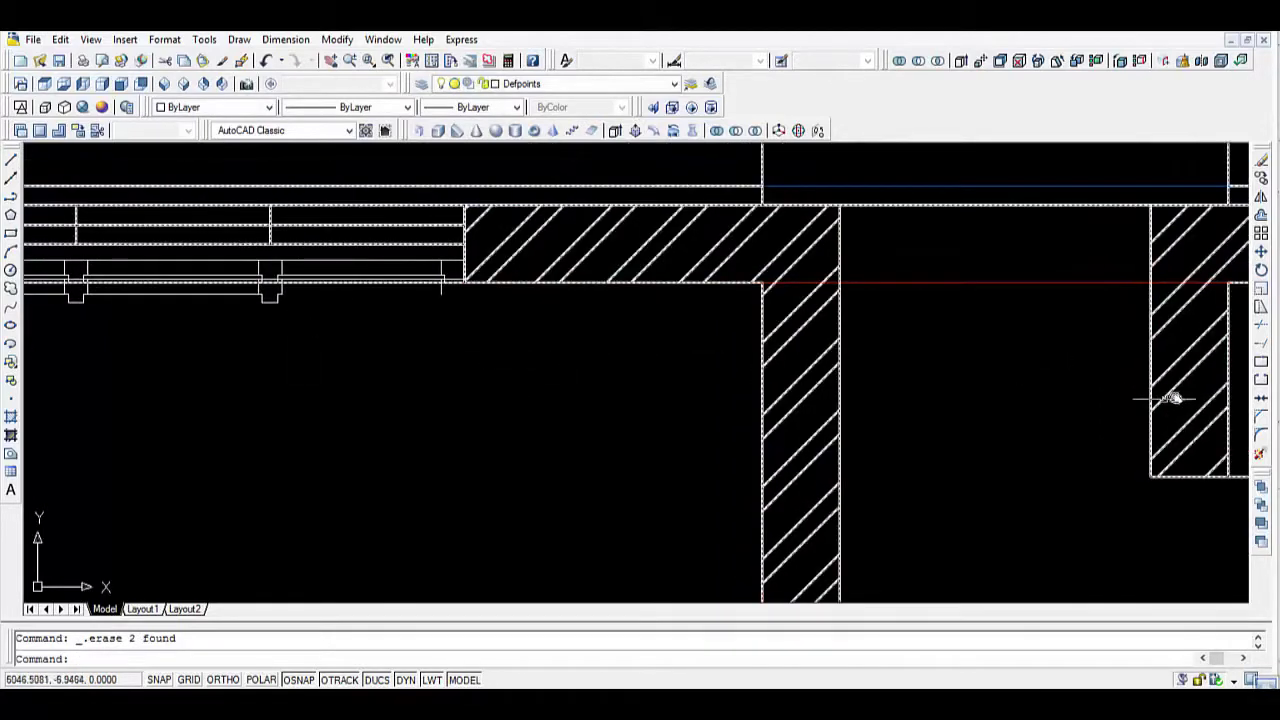
{"action": "middle_click_drag", "start_coordinate": [151, 371], "coordinate": [343, 477]}
{"action": "middle_click_drag", "start_coordinate": [180, 398], "coordinate": [251, 420]}
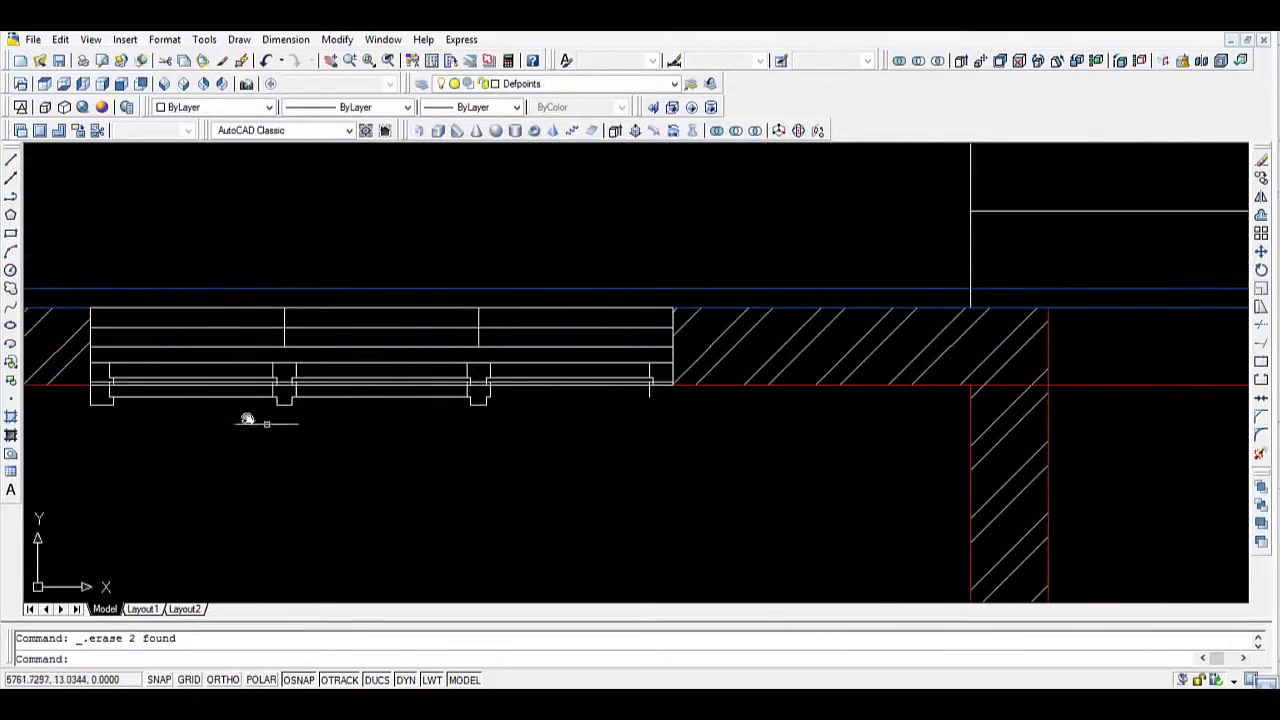
{"action": "left_click", "coordinate": [180, 398]}
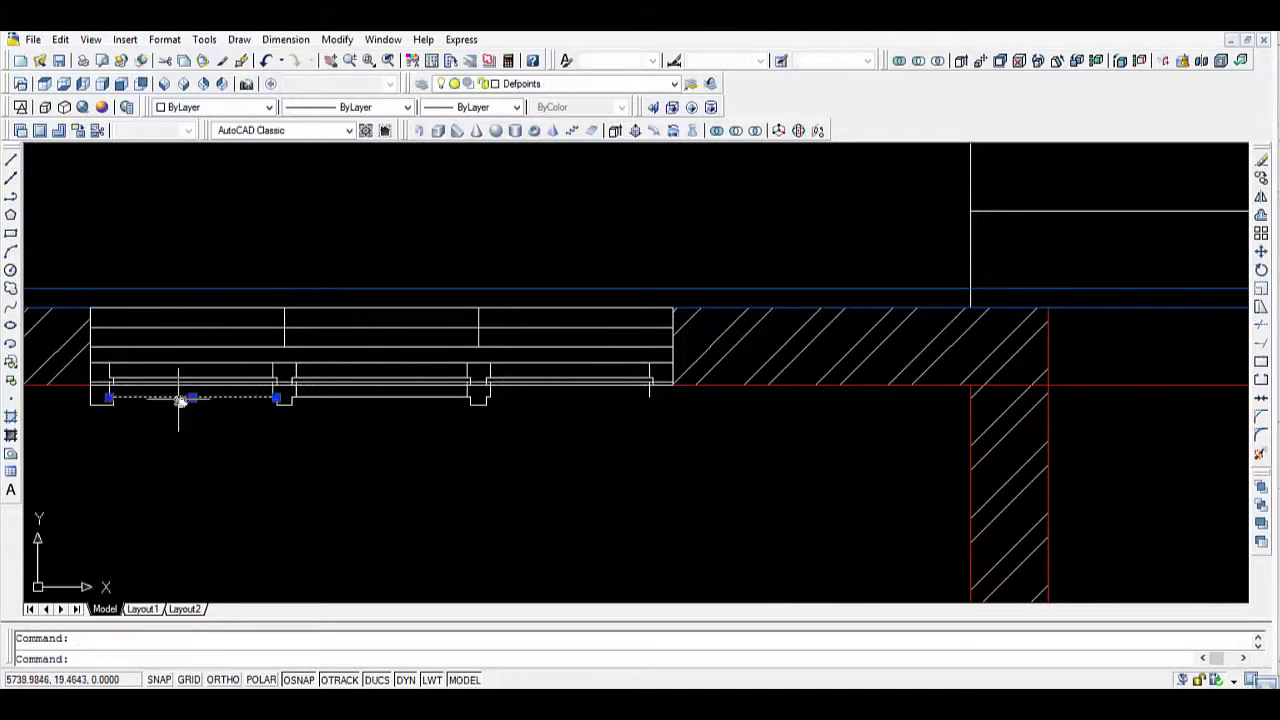
{"action": "key", "text": "Delete"}
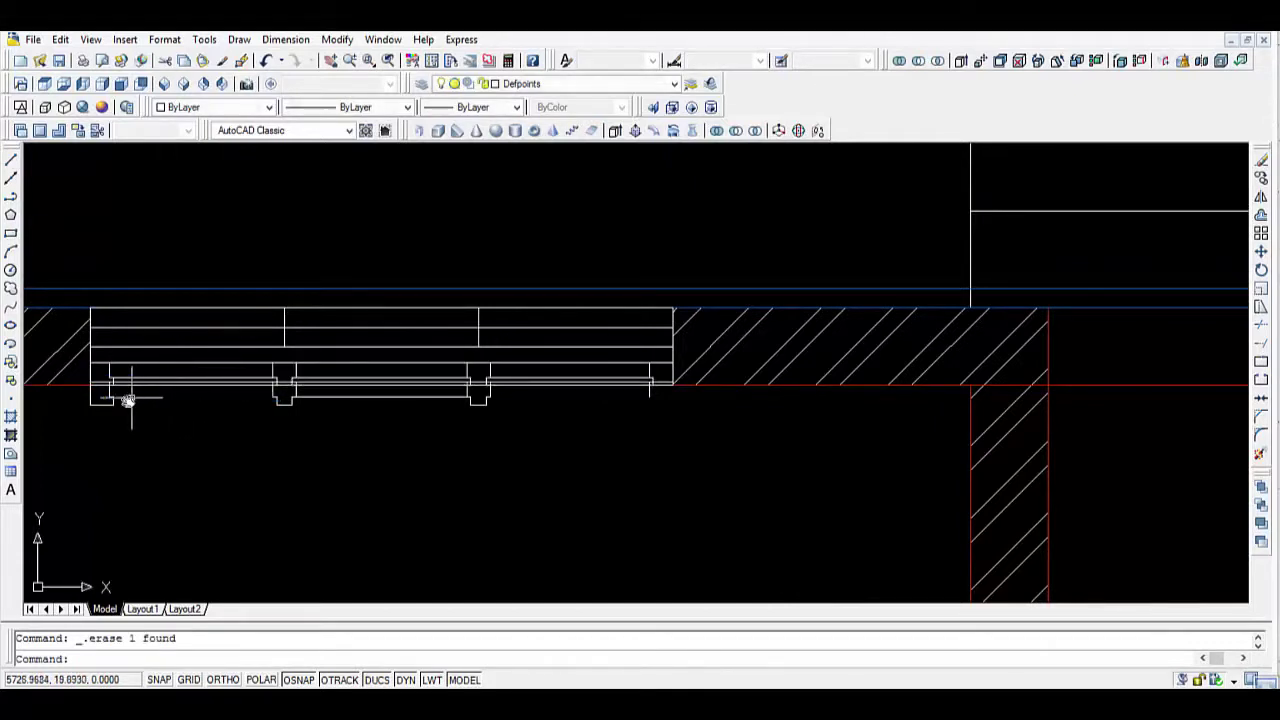
{"action": "left_click", "coordinate": [86, 409]}
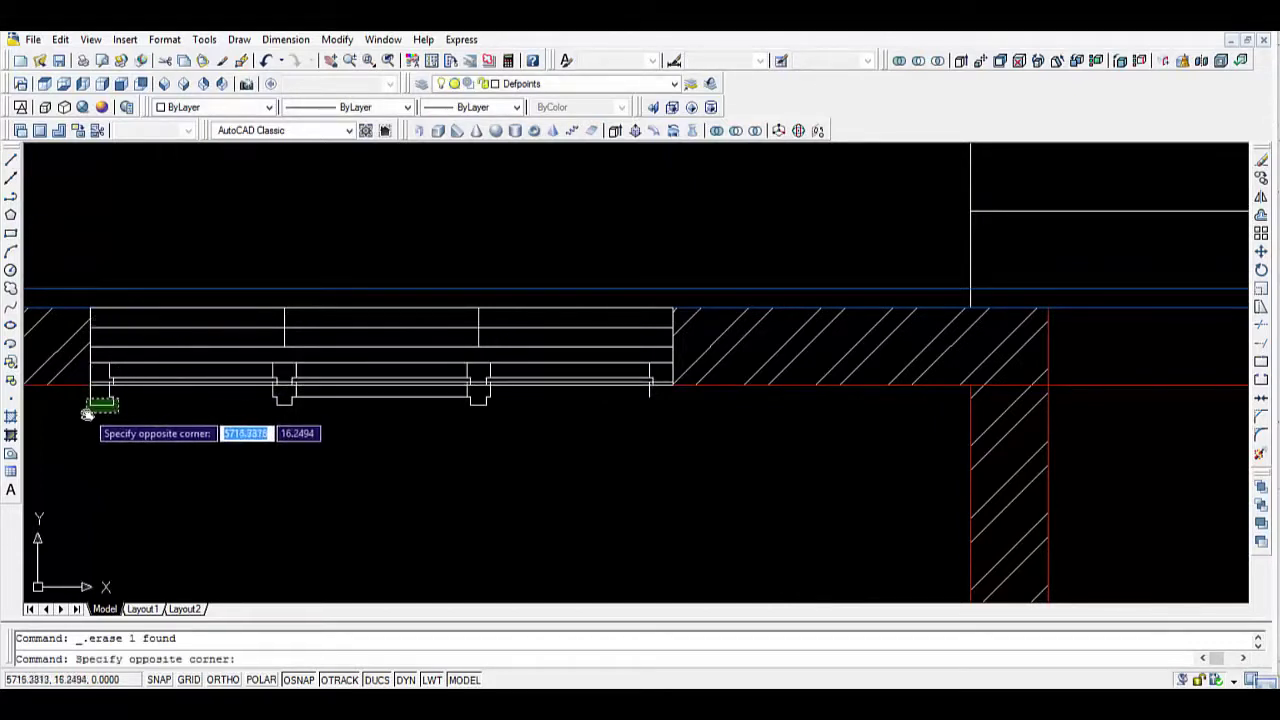
{"action": "left_click", "coordinate": [116, 330]}
{"action": "key", "text": "Delete"}
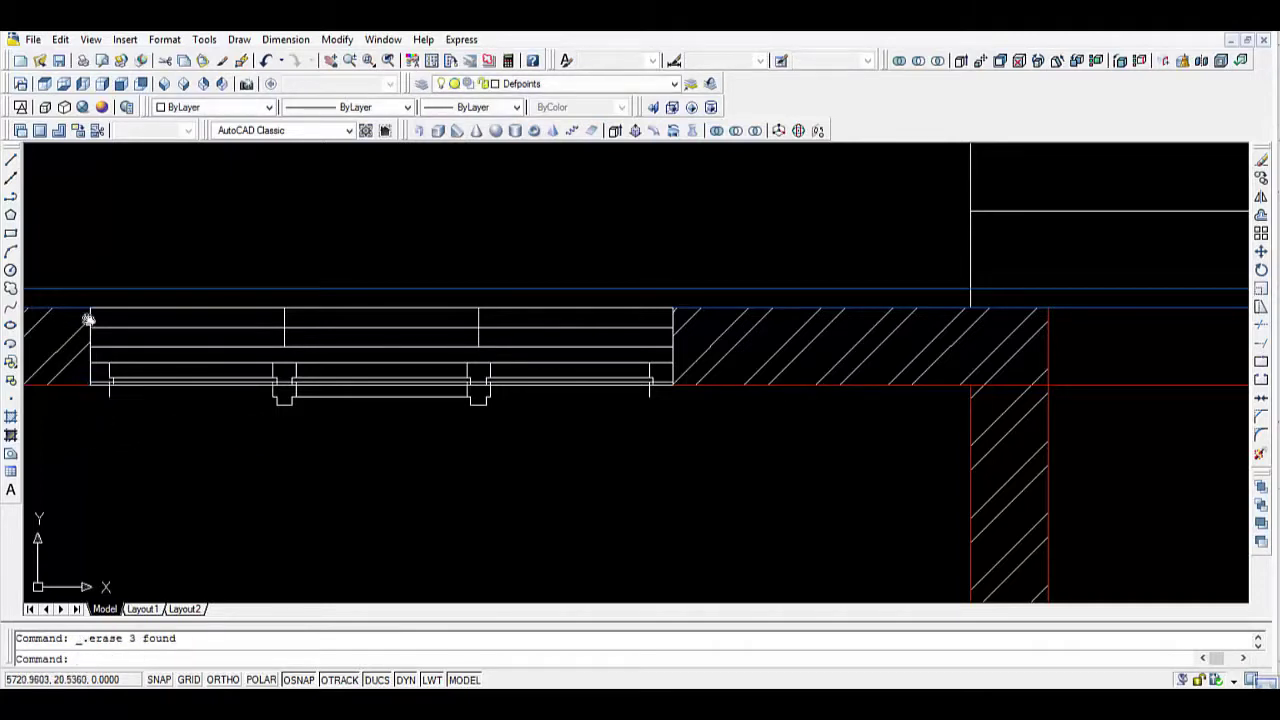
{"action": "left_click", "coordinate": [108, 388]}
{"action": "key", "text": "Delete"}
Erase the nine lower leg pieces and the last leftover piece at the frame's lower edge.
{"action": "left_click", "coordinate": [504, 392]}
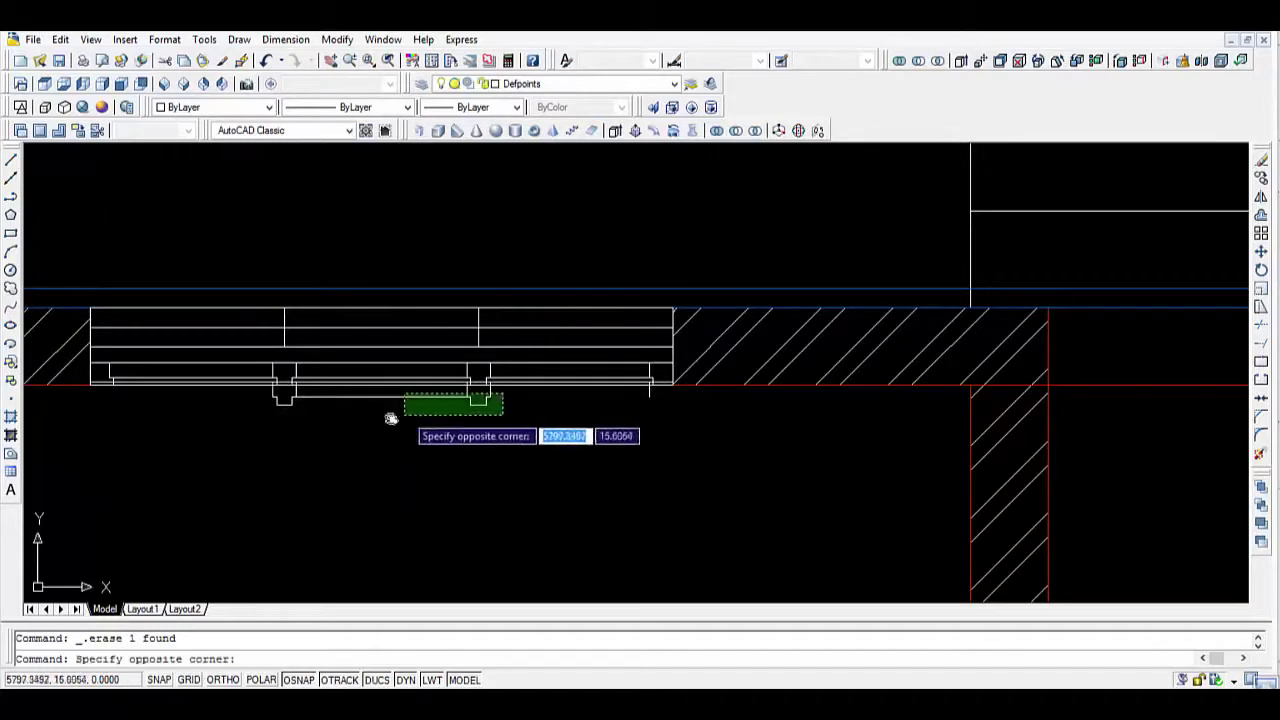
{"action": "left_click", "coordinate": [260, 430]}
{"action": "key", "text": "Delete"}
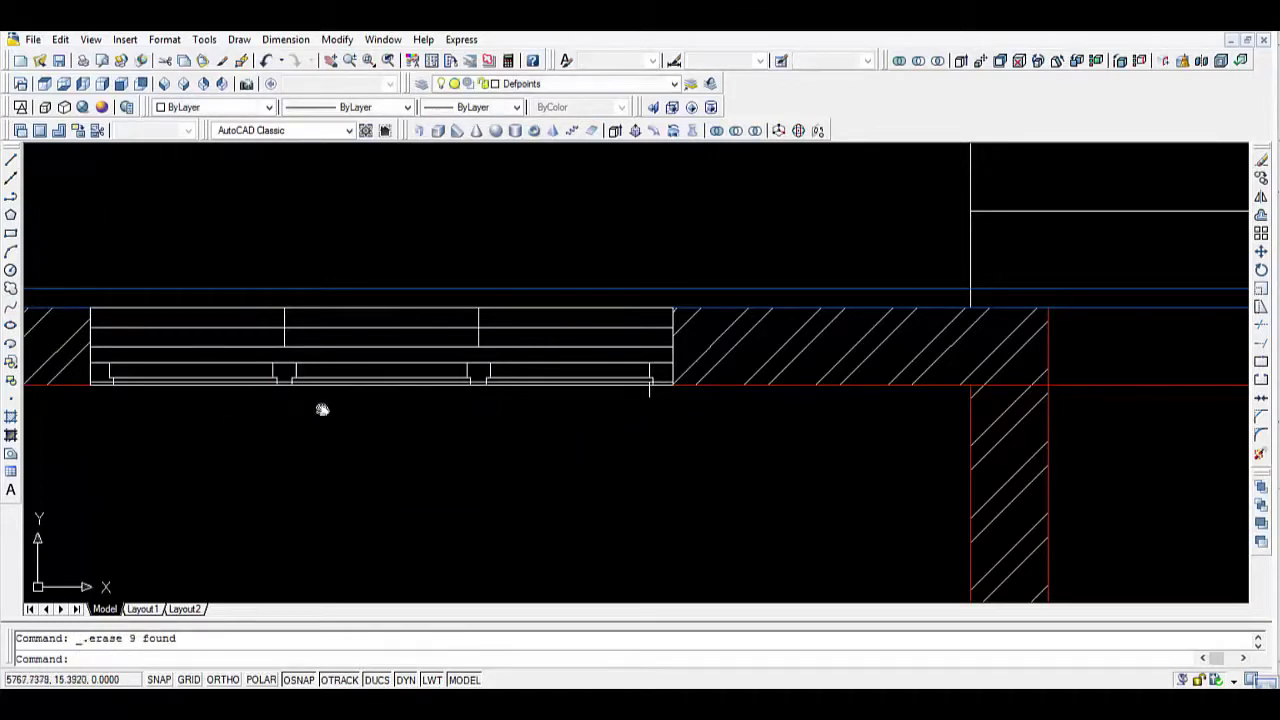
{"action": "scroll", "coordinate": [427, 390], "scroll_direction": "up", "scroll_amount": 1}
{"action": "scroll", "coordinate": [428, 391], "scroll_direction": "down", "scroll_amount": 2}
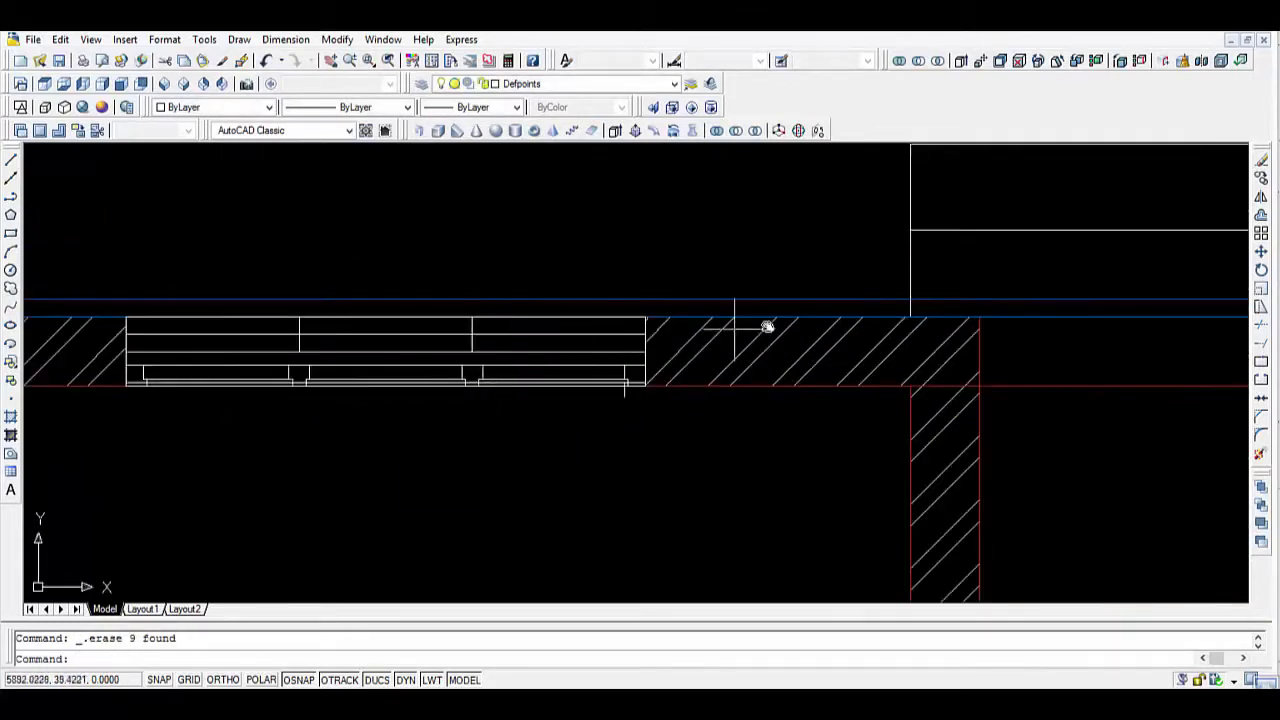
{"action": "left_click", "coordinate": [624, 397]}
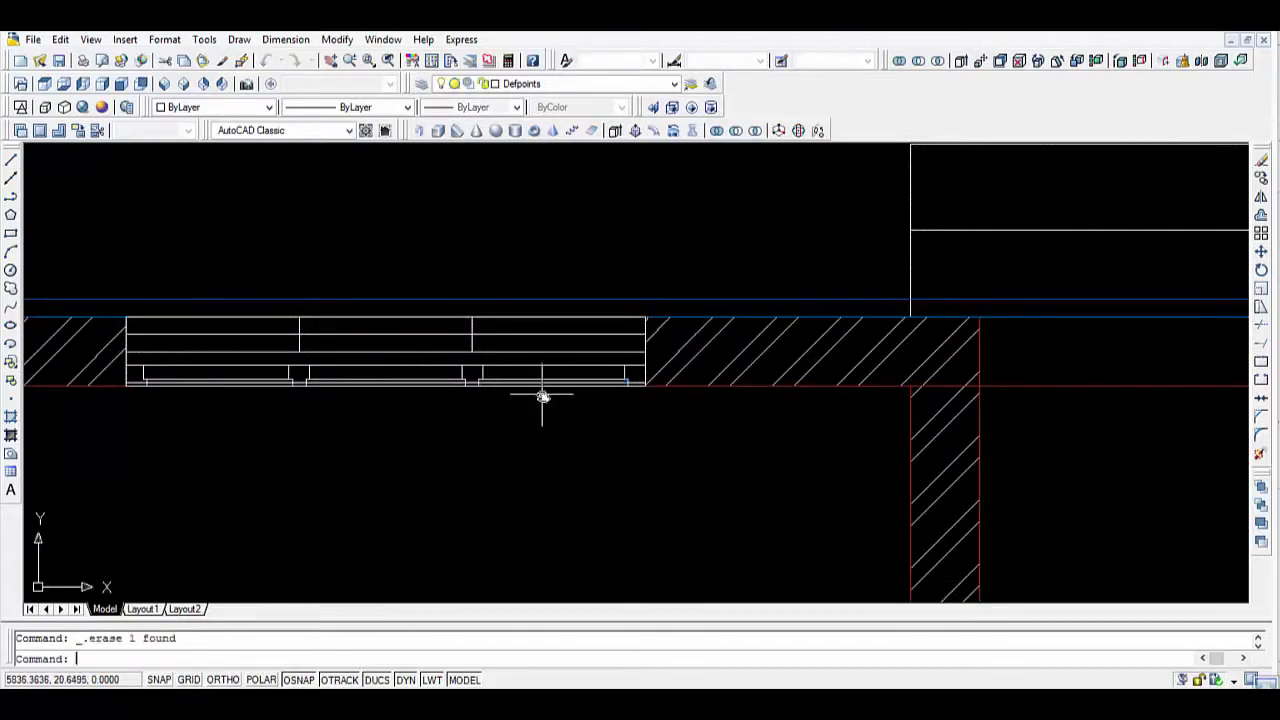
{"action": "key", "text": "Delete"}
{"action": "key", "text": "Escape"}
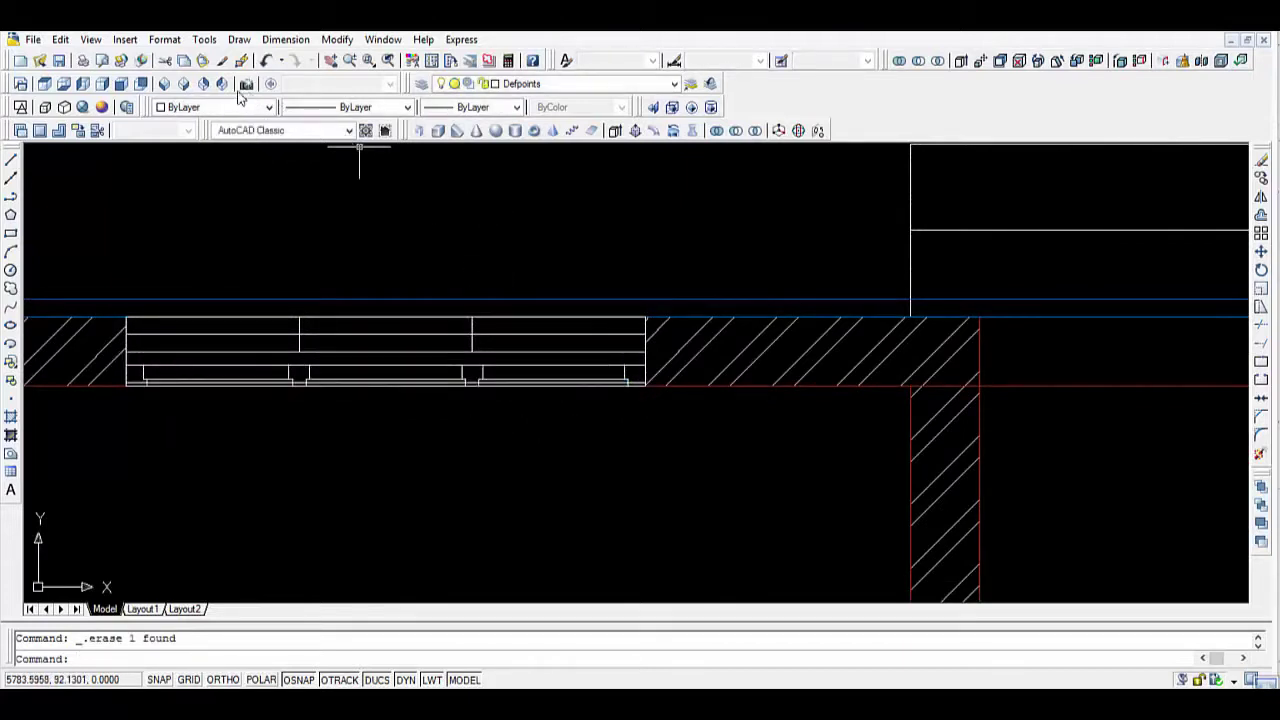
Switch to the southwest isometric view with realistic shading.
{"action": "left_click", "coordinate": [168, 85]}
{"action": "scroll", "coordinate": [962, 296], "scroll_direction": "up", "scroll_amount": 3}
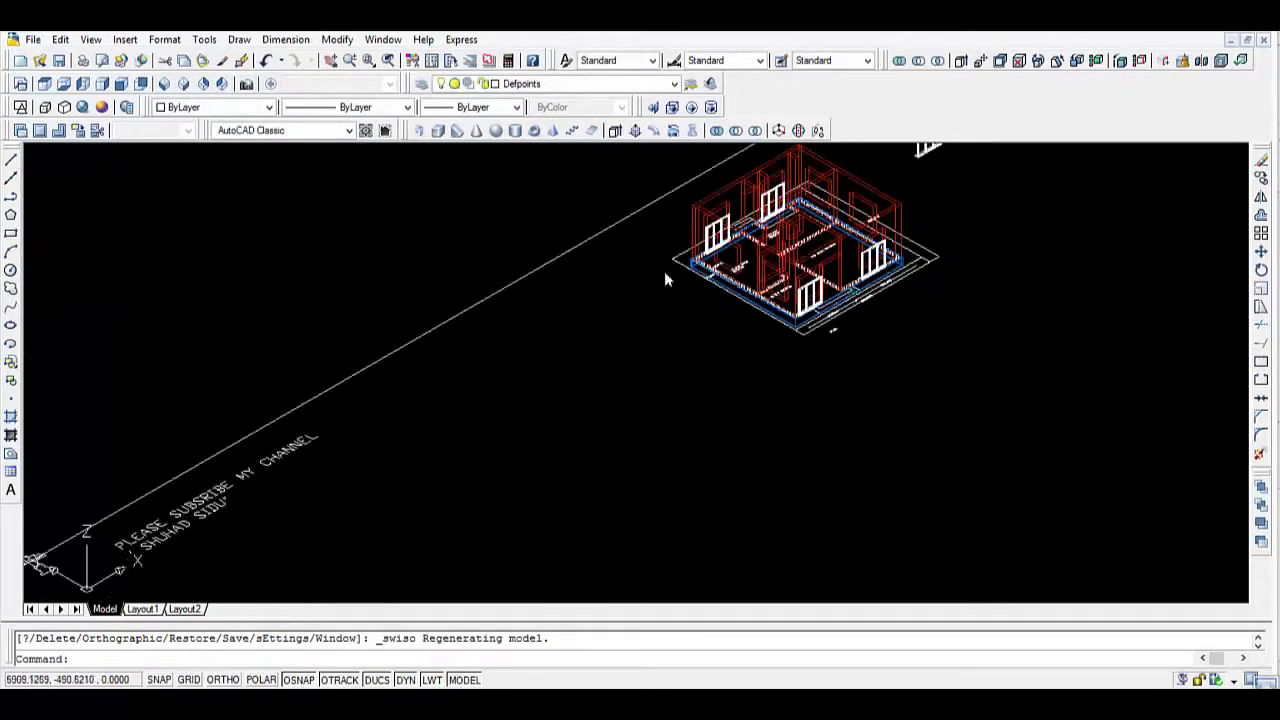
{"action": "left_click", "coordinate": [65, 86]}
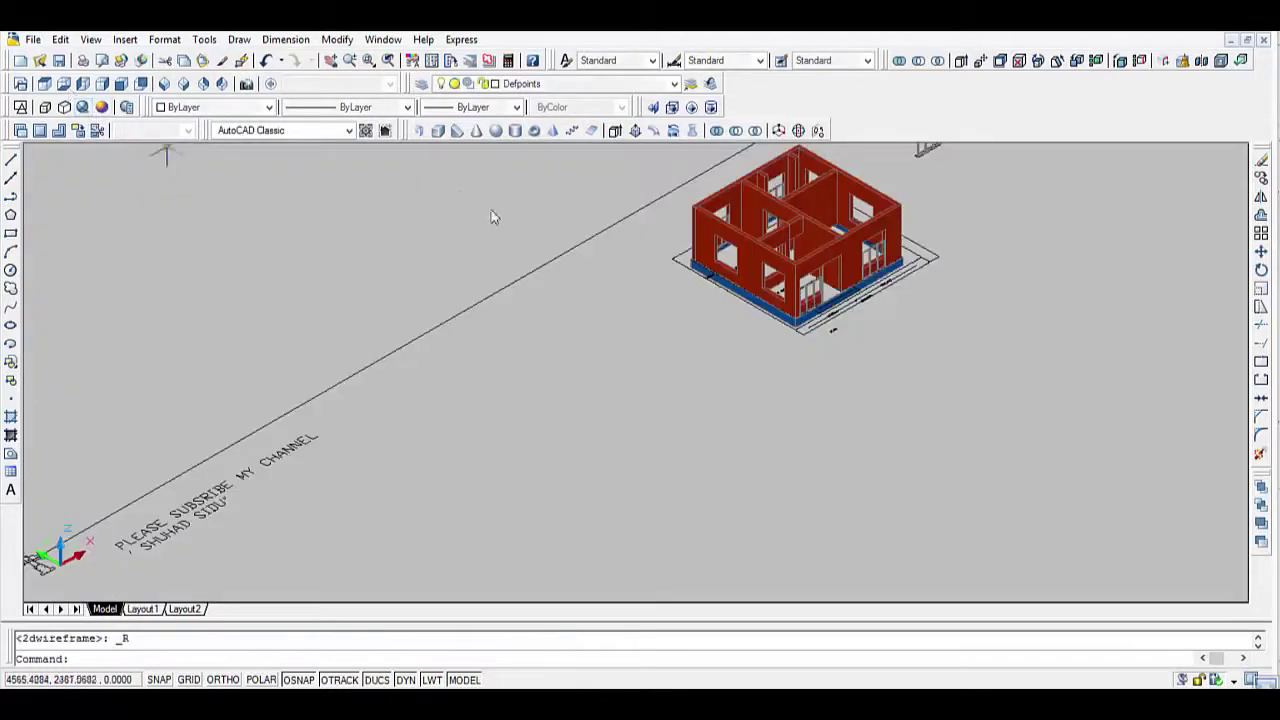
Zoom and pan in on the front corner opening of the red house.
{"action": "scroll", "coordinate": [936, 340], "scroll_direction": "up", "scroll_amount": 2}
{"action": "scroll", "coordinate": [903, 323], "scroll_direction": "up", "scroll_amount": 2}
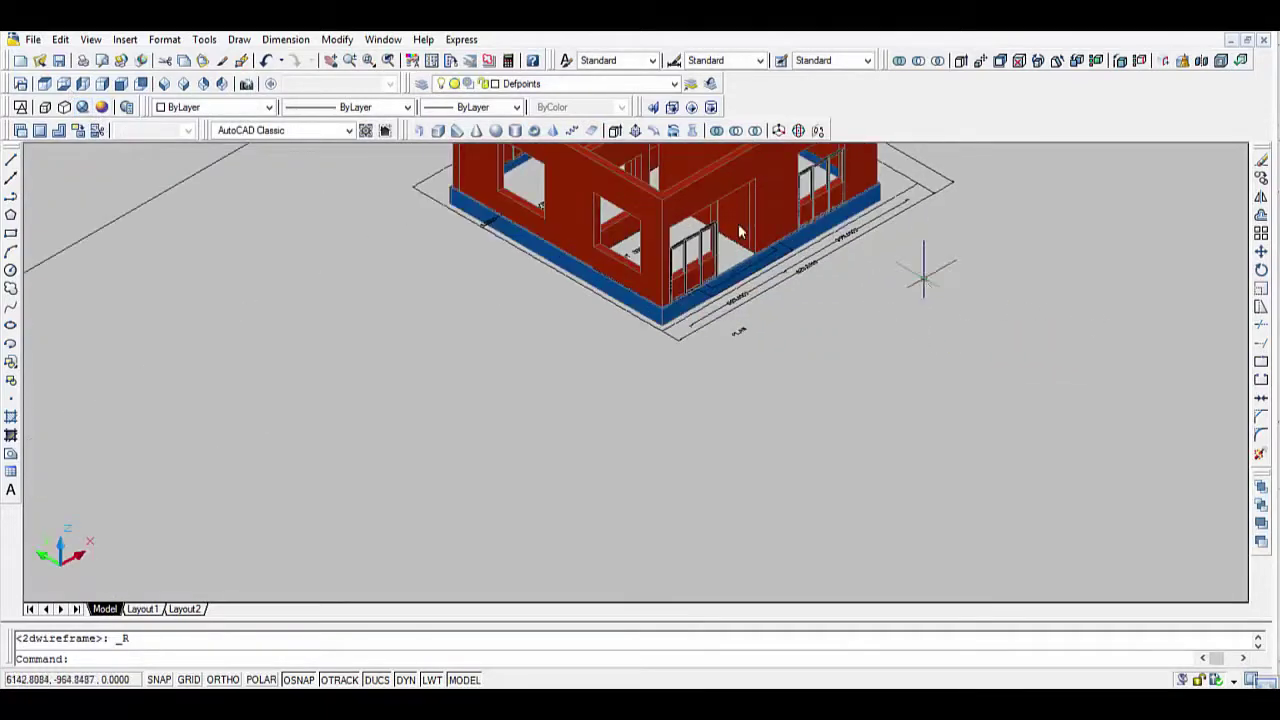
{"action": "mouse_move", "coordinate": [923, 271]}
{"action": "middle_mouse_down"}
{"action": "mouse_move", "coordinate": [886, 323]}
{"action": "mouse_move", "coordinate": [880, 287]}
{"action": "mouse_move", "coordinate": [773, 425]}
{"action": "middle_mouse_up"}
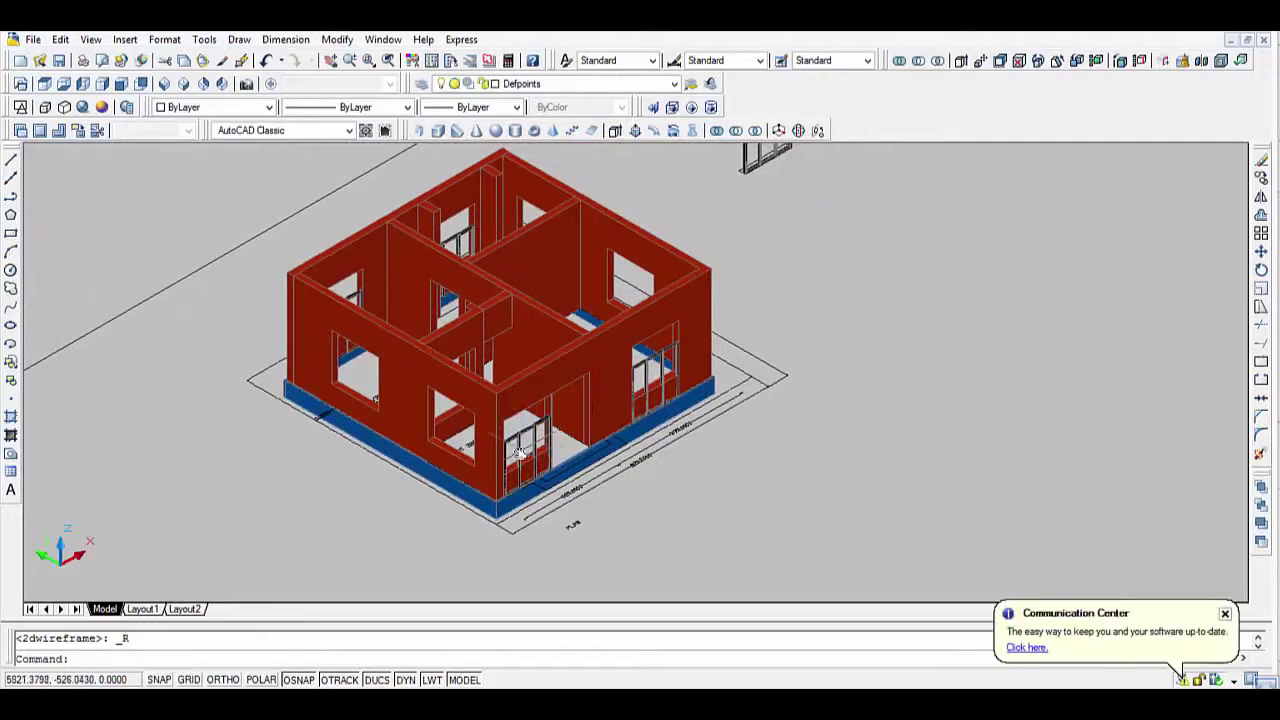
{"action": "scroll", "coordinate": [575, 480], "scroll_direction": "up", "scroll_amount": 2}
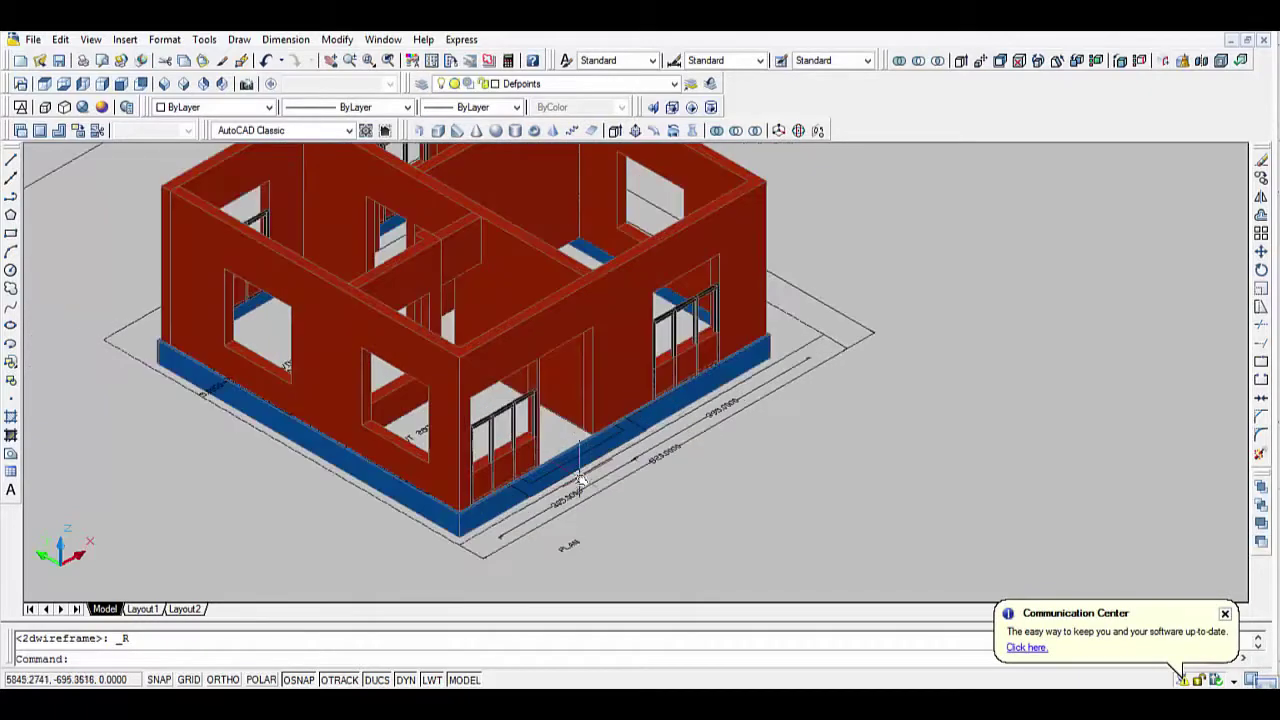
{"action": "scroll", "coordinate": [580, 480], "scroll_direction": "up", "scroll_amount": 1}
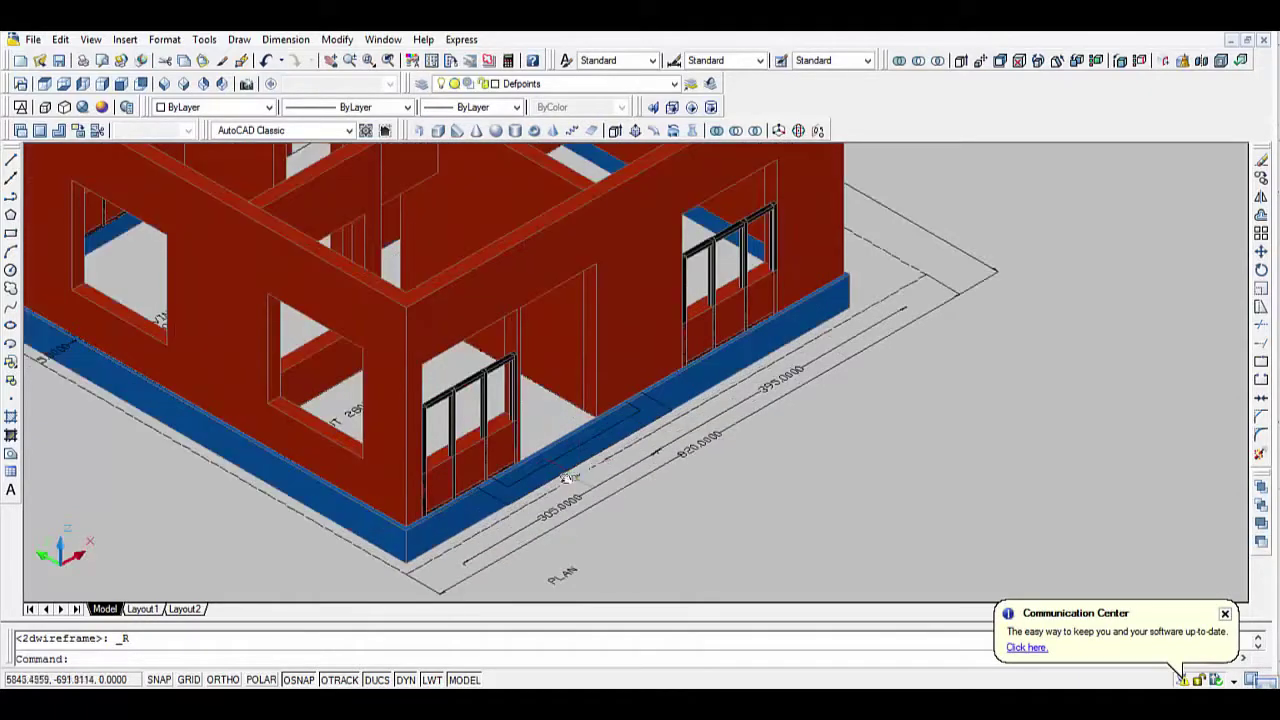
Select the front frame's left jamb, top rail and remaining vertical members.
{"action": "left_click", "coordinate": [424, 480]}
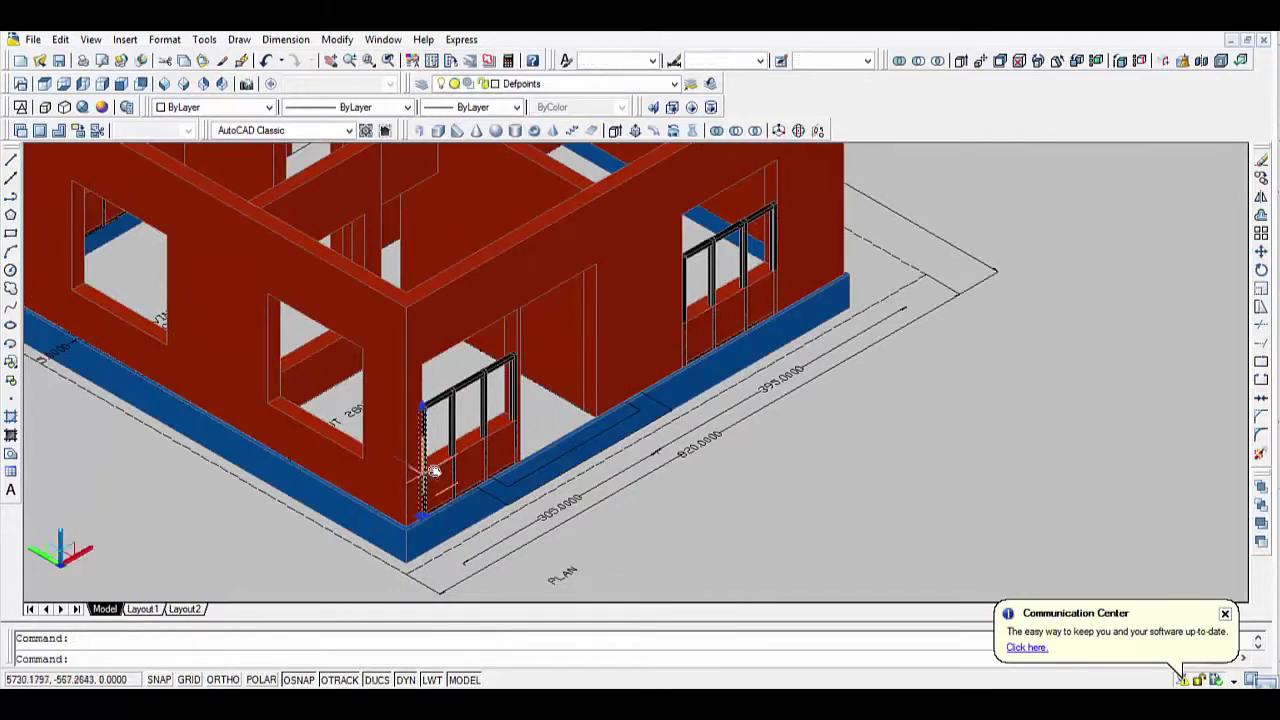
{"action": "left_click", "coordinate": [465, 393]}
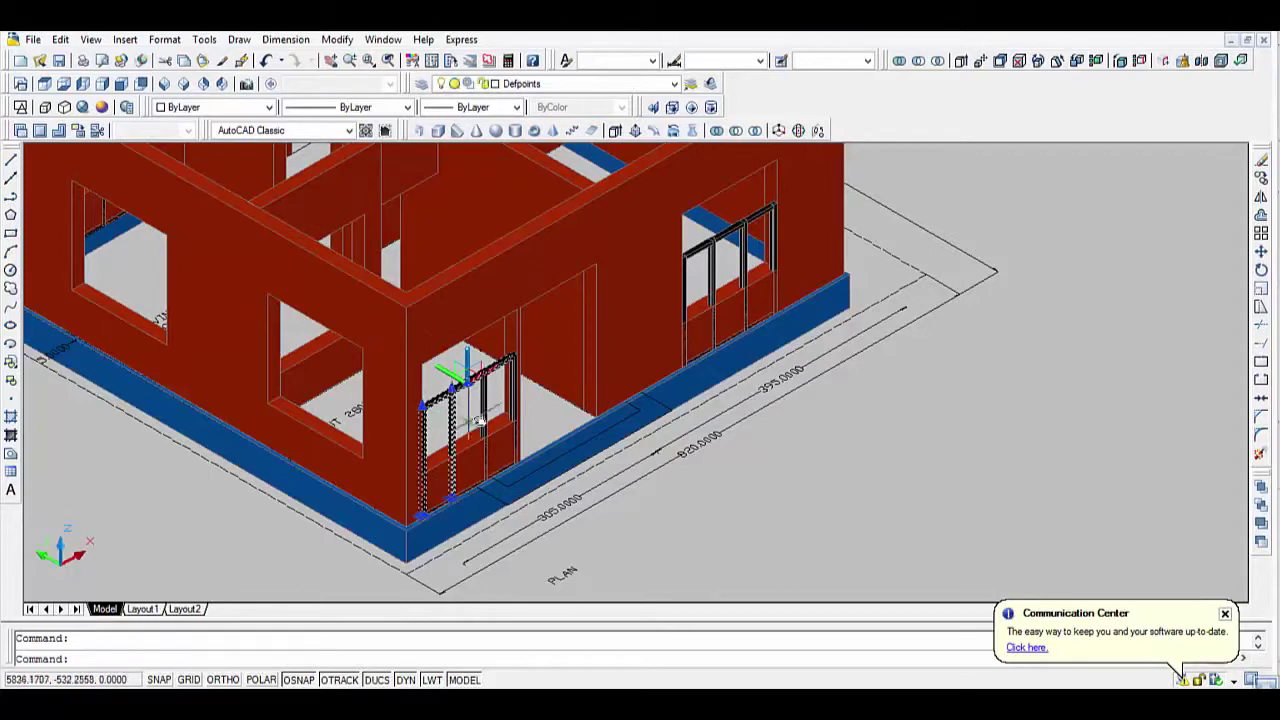
{"action": "left_click", "coordinate": [452, 440]}
{"action": "left_click", "coordinate": [485, 420]}
{"action": "left_click", "coordinate": [513, 405]}
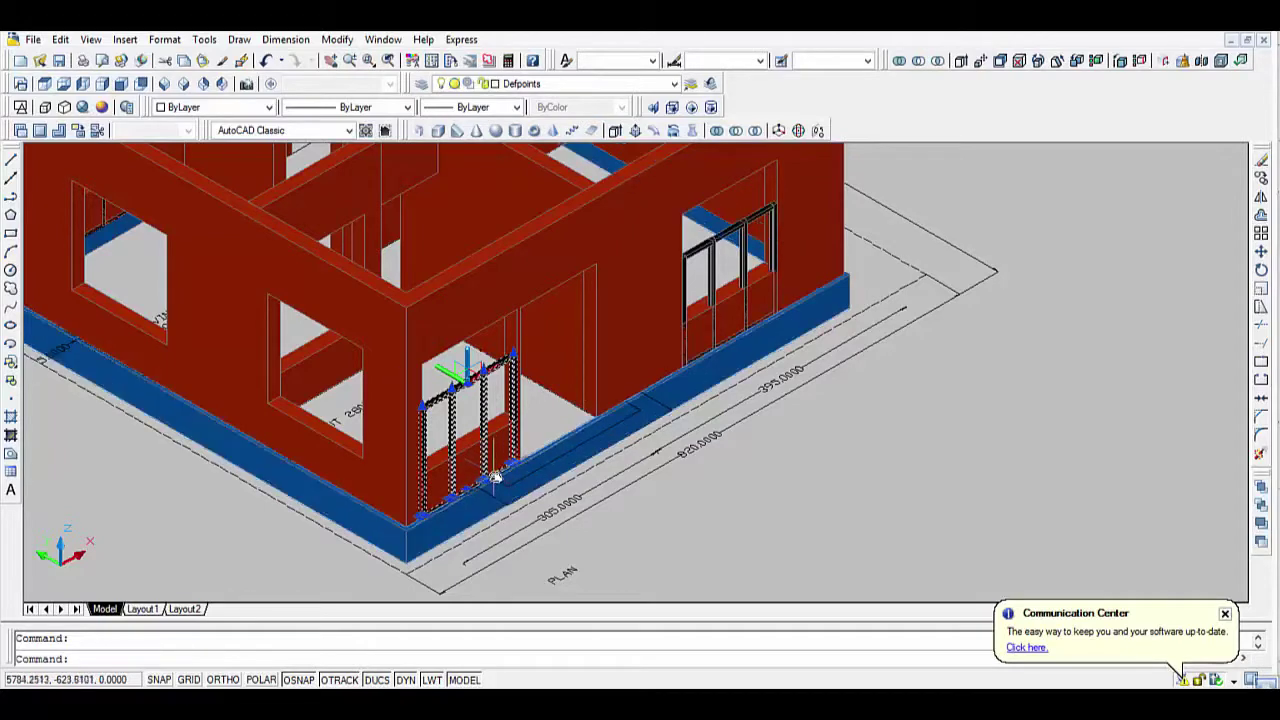
{"action": "scroll", "coordinate": [484, 481], "scroll_direction": "up", "scroll_amount": 2}
{"action": "scroll", "coordinate": [468, 522], "scroll_direction": "up", "scroll_amount": 3}
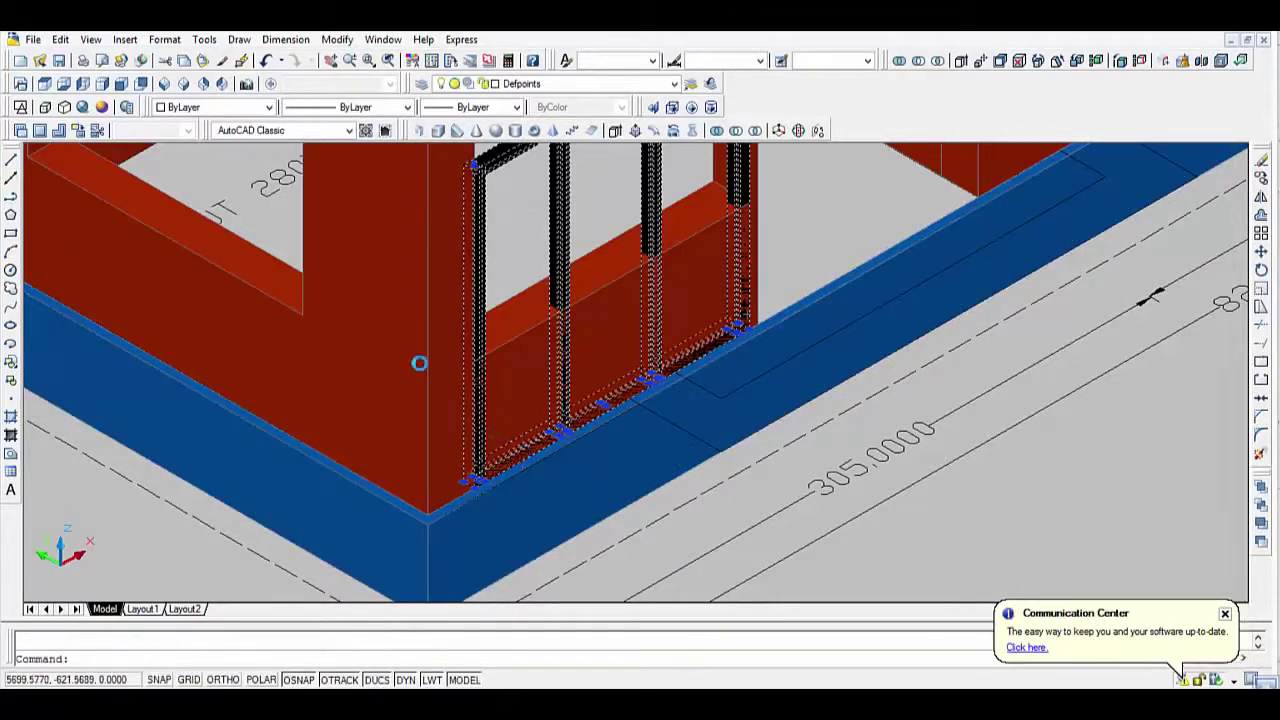
Try twice to grip-stretch the frame's top rail, cancelling both attempts.
{"action": "middle_click_drag", "start_coordinate": [783, 233], "coordinate": [758, 333]}
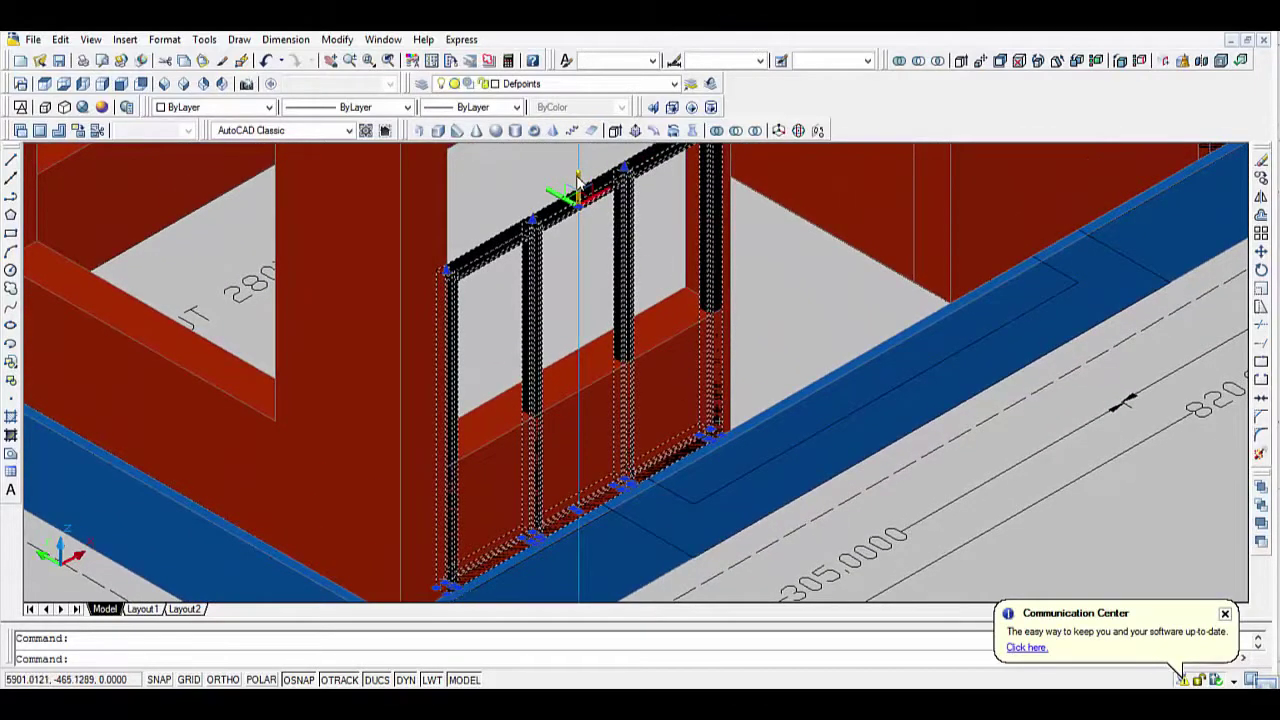
{"action": "left_click", "coordinate": [577, 181]}
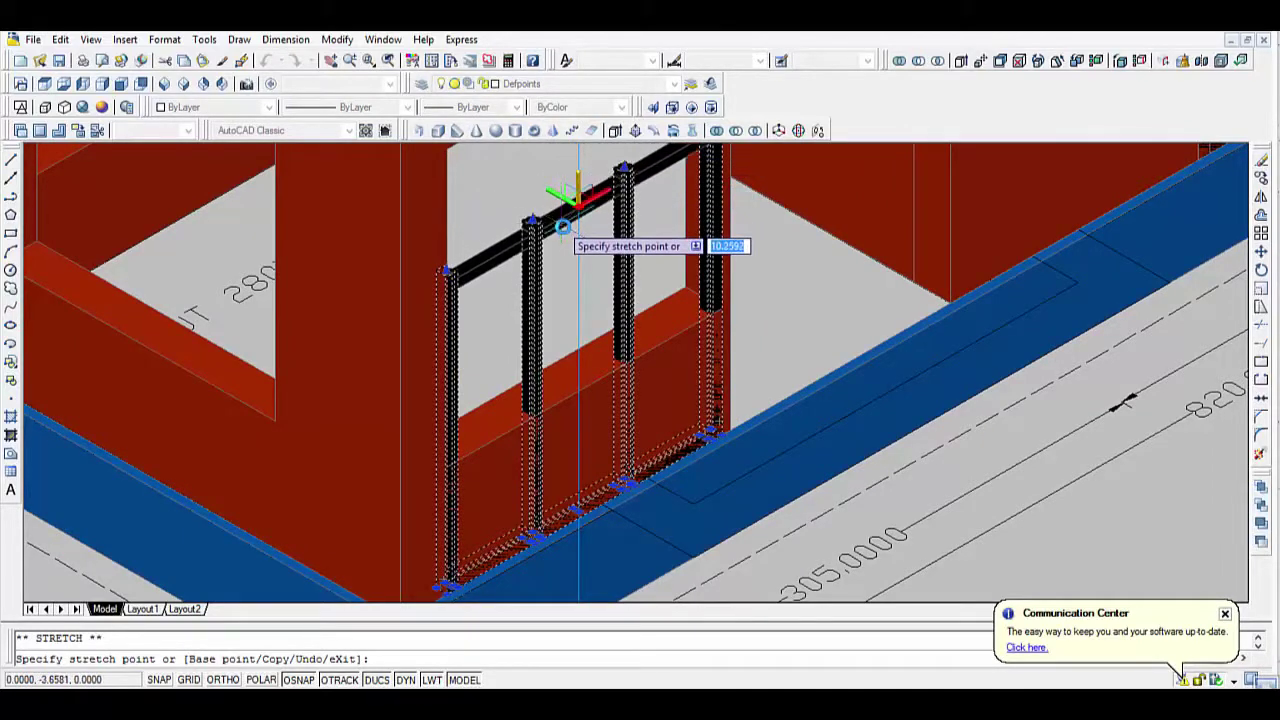
{"action": "key", "text": "Escape"}
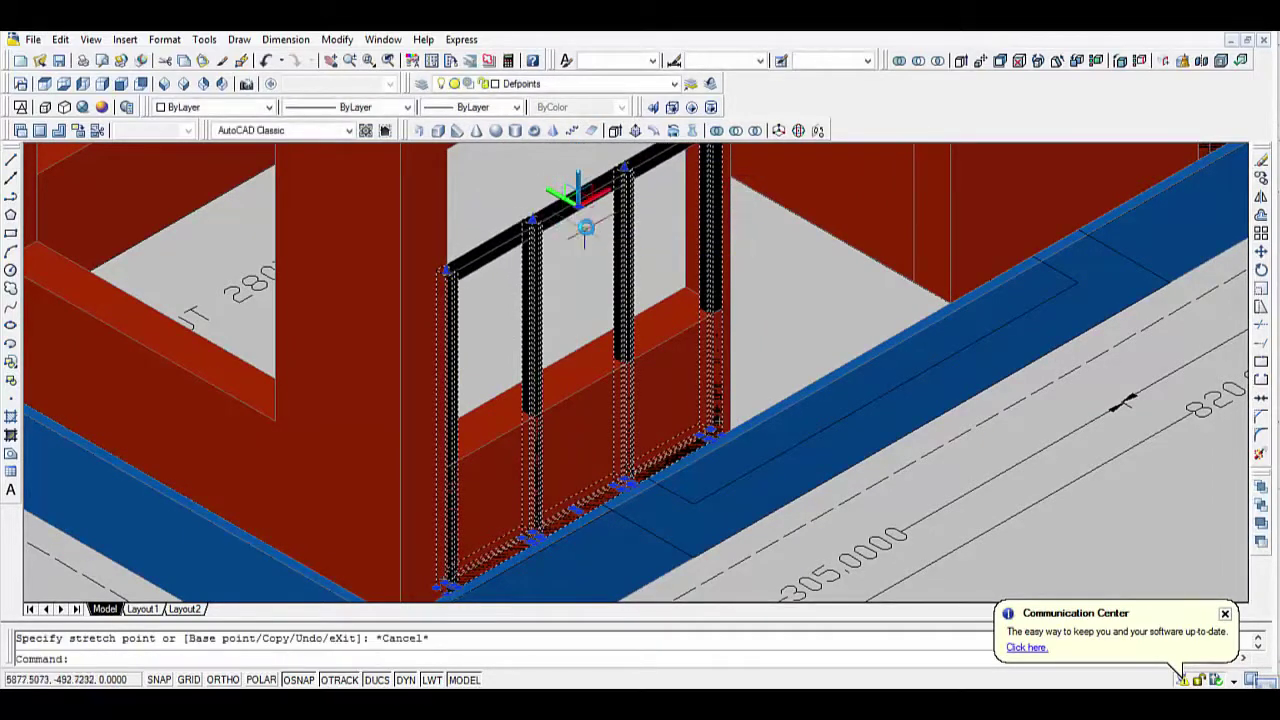
{"action": "left_click", "coordinate": [550, 215]}
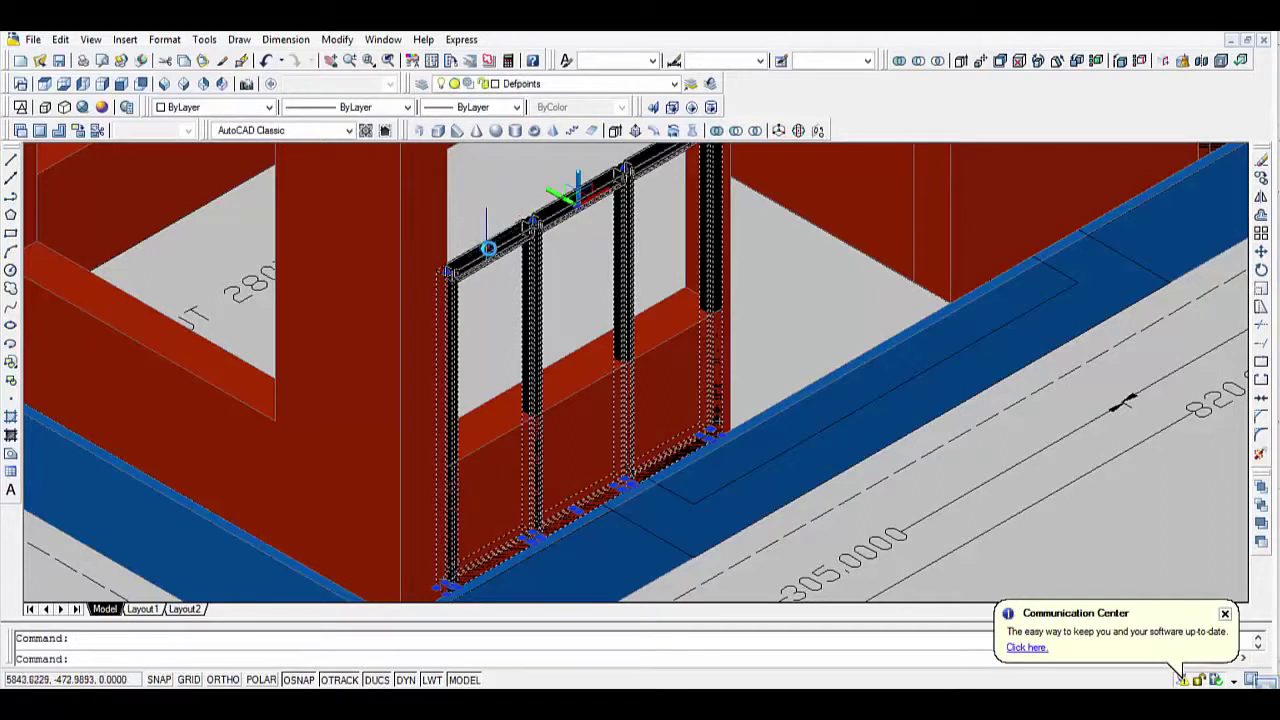
{"action": "left_click", "coordinate": [577, 190]}
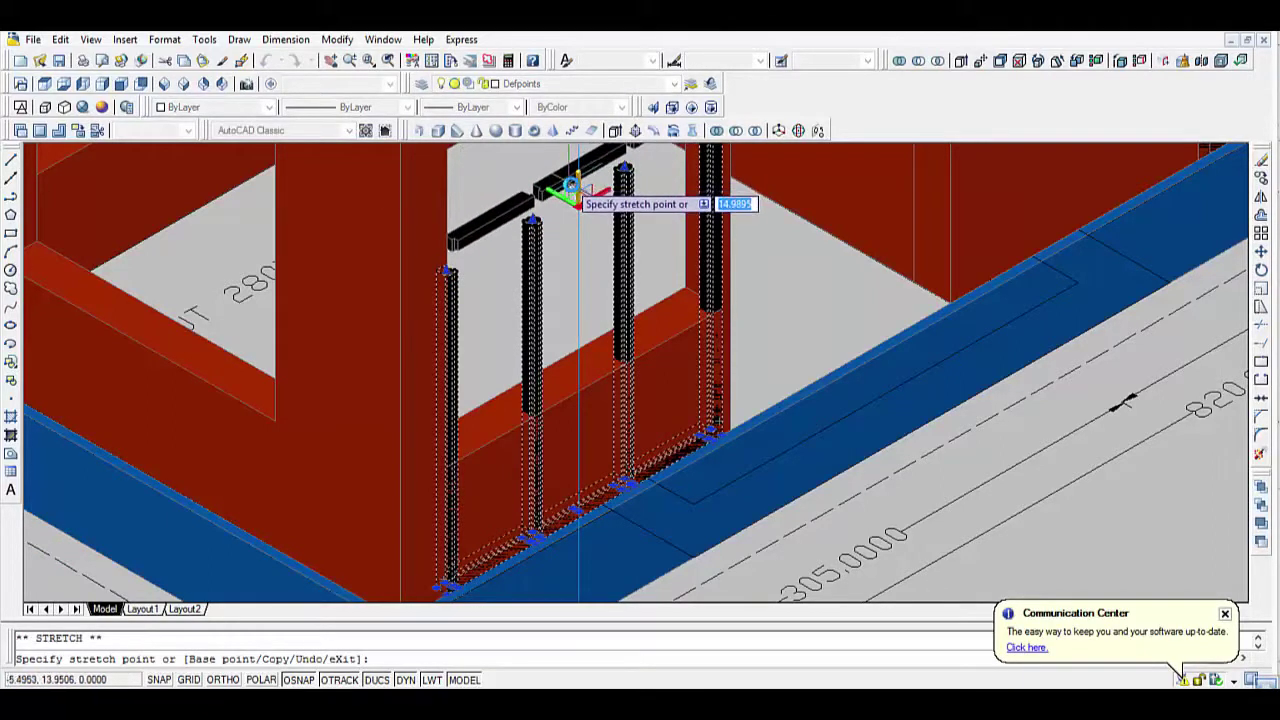
{"action": "key", "text": "Escape"}
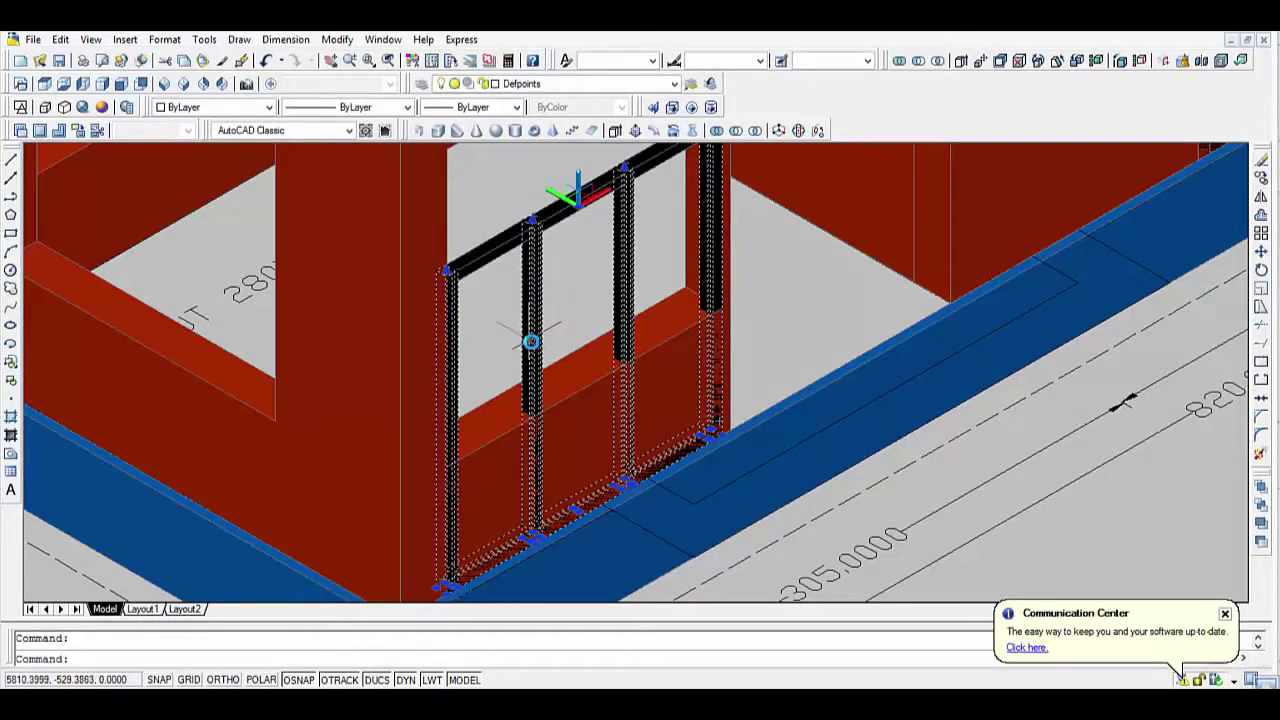
Add the top rail back to the selection and recentre the view on the frame.
{"action": "left_click", "coordinate": [474, 270]}
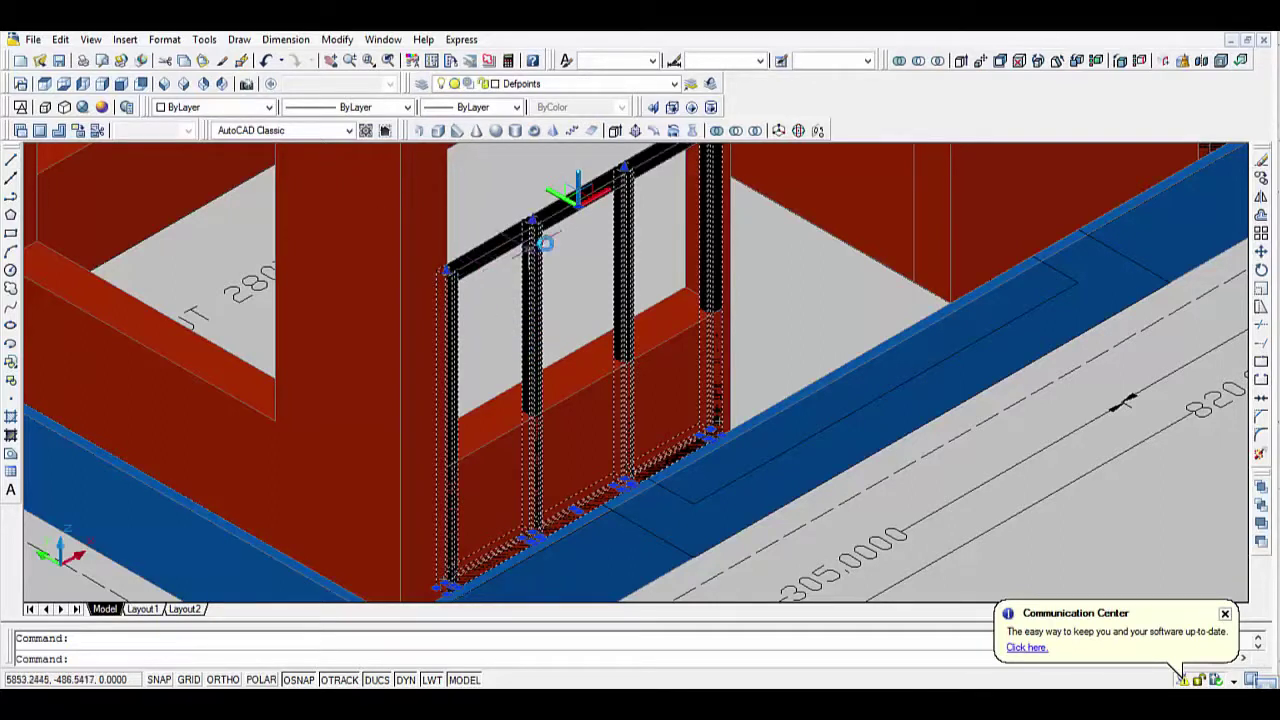
{"action": "scroll", "coordinate": [683, 283], "scroll_direction": "down", "scroll_amount": 3}
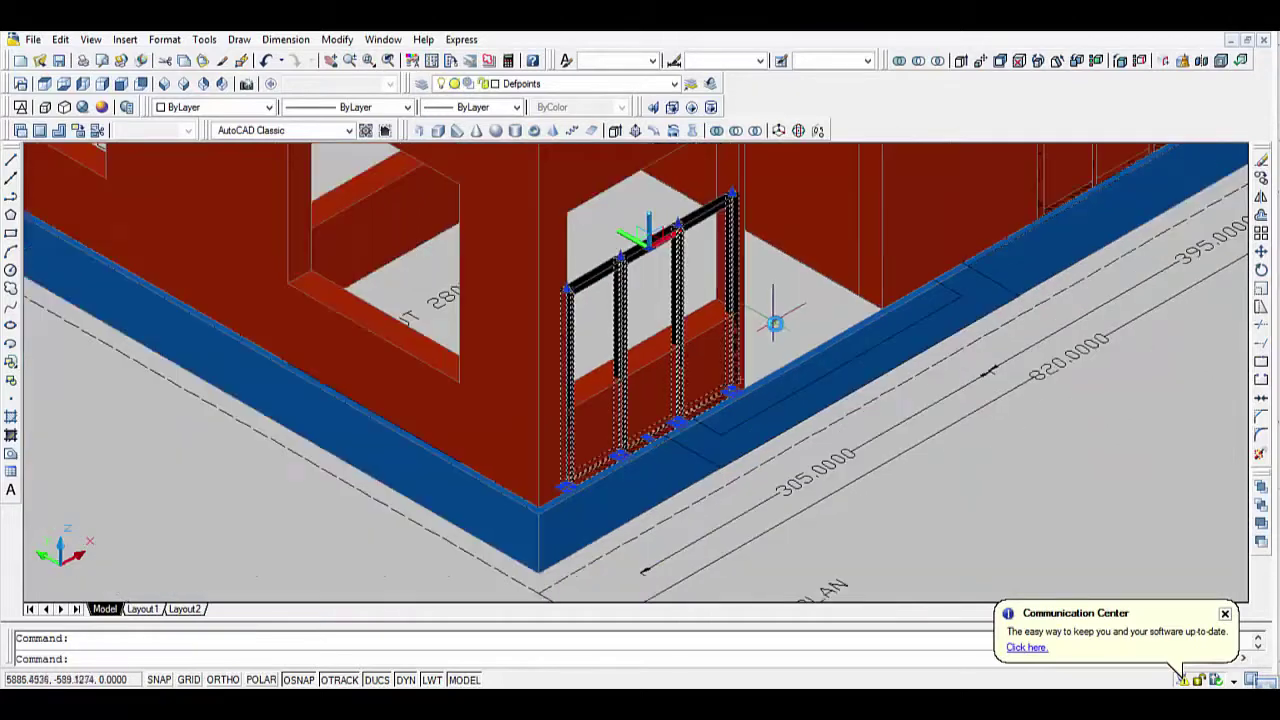
{"action": "scroll", "coordinate": [814, 286], "scroll_direction": "up", "scroll_amount": 1}
{"action": "scroll", "coordinate": [777, 337], "scroll_direction": "up", "scroll_amount": 1}
{"action": "middle_click_drag", "start_coordinate": [687, 413], "coordinate": [652, 439]}
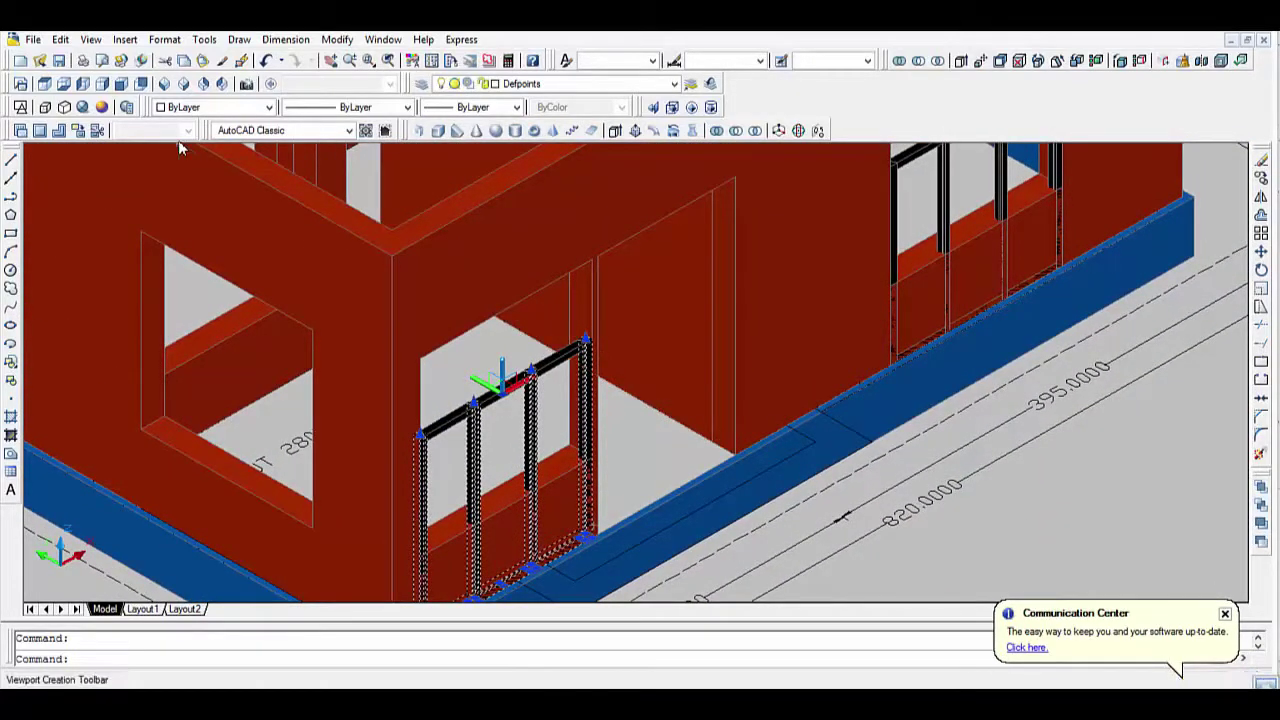
Undo six times to restore the erased frame and return to the 2D wireframe plan.
{"action": "key", "text": "ctrl+z"}
{"action": "key", "text": "ctrl+z"}
{"action": "key", "text": "ctrl+z"}
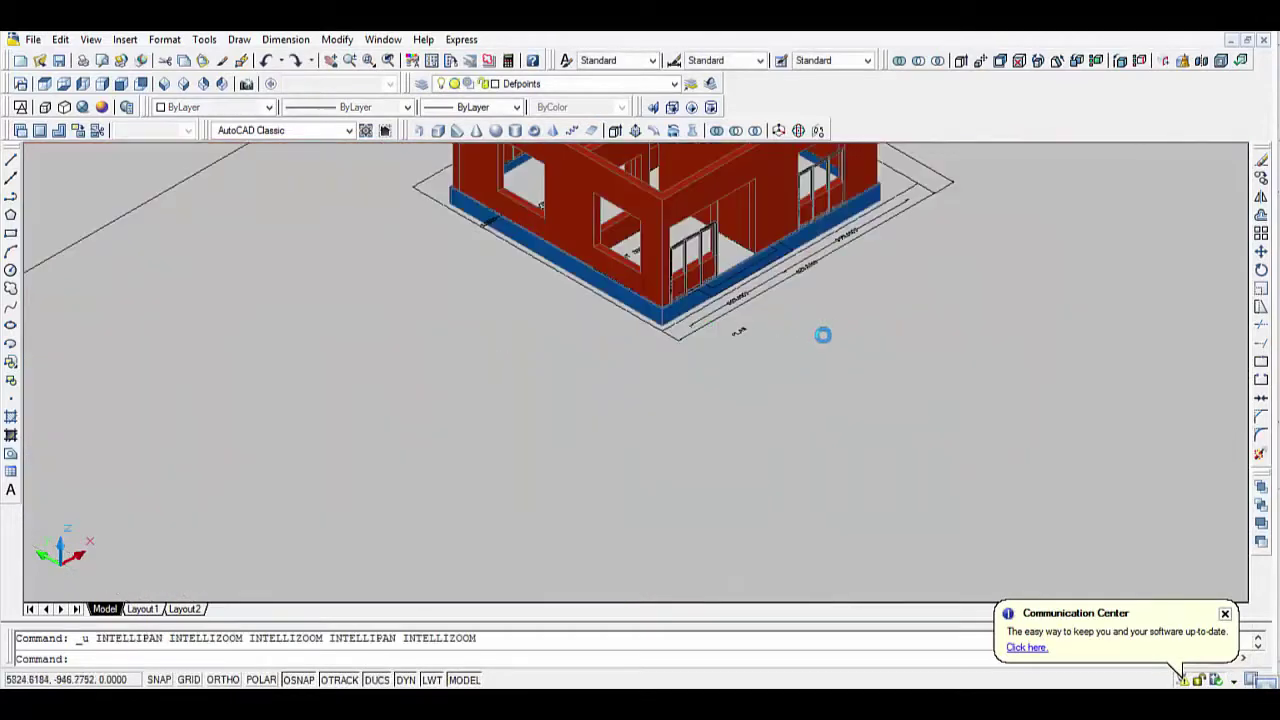
{"action": "key", "text": "ctrl+z"}
{"action": "key", "text": "ctrl+z"}
{"action": "key", "text": "ctrl+z"}
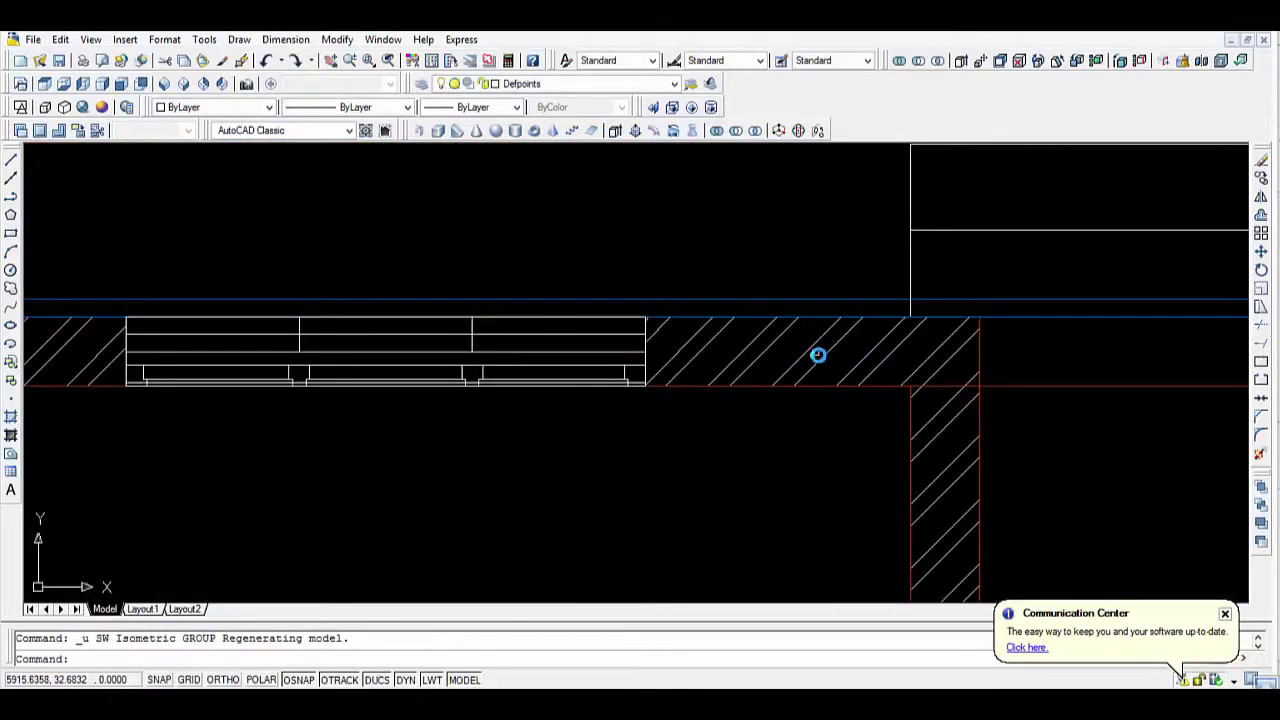
{"action": "key", "text": "ctrl+z"}
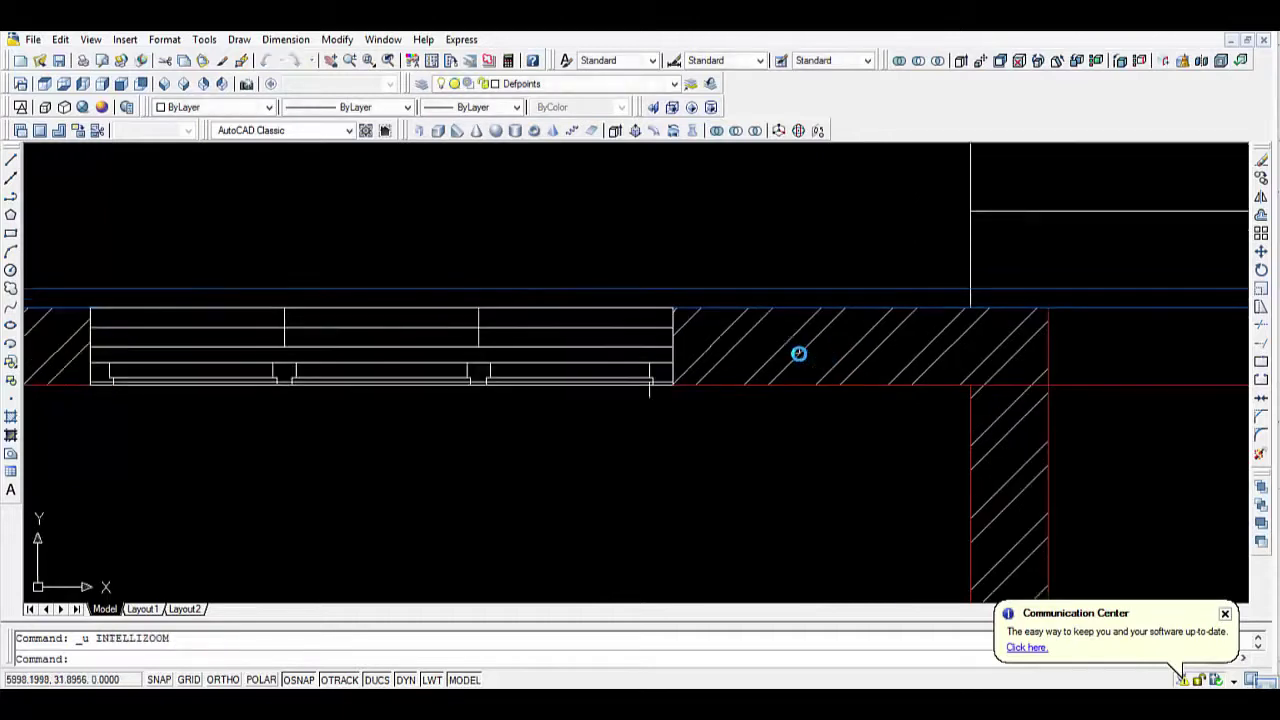
{"action": "key", "text": "ctrl+z"}
{"action": "key", "text": "ctrl+z"}
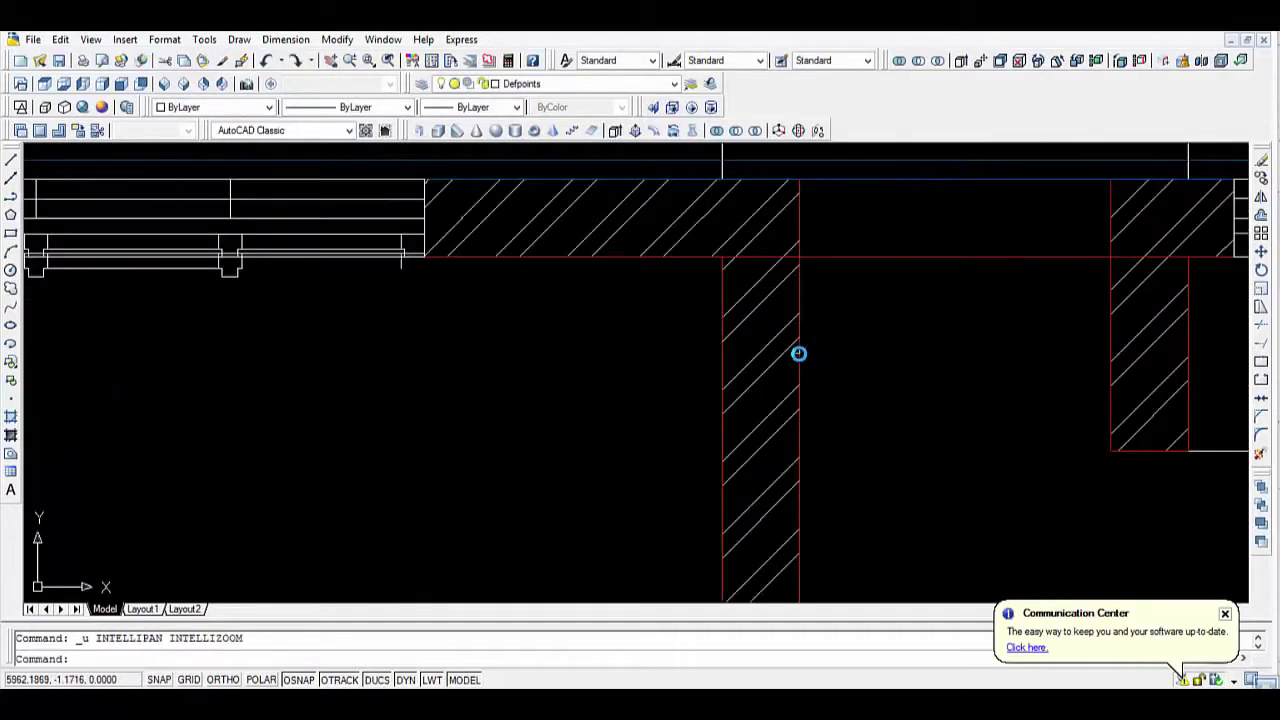
{"action": "key", "text": "ctrl+z"}
{"action": "key", "text": "ctrl+z"}
{"action": "key", "text": "ctrl+z"}
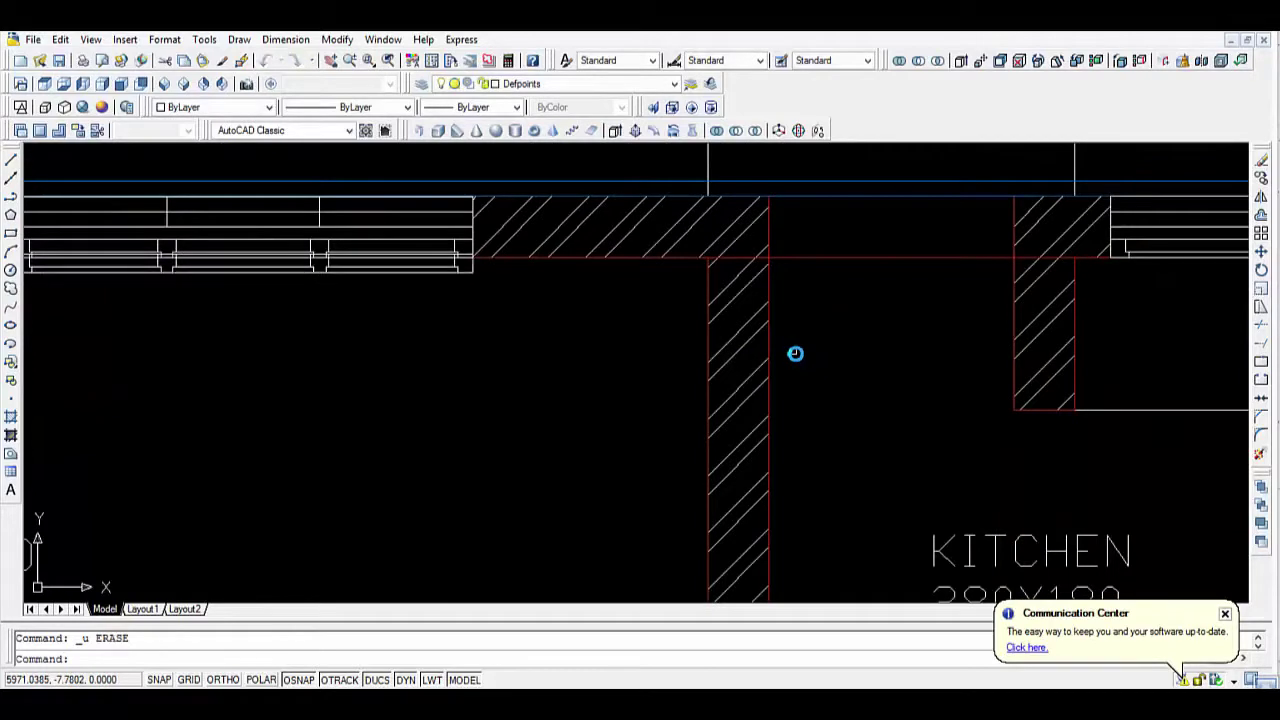
{"action": "key", "text": "ctrl+z"}
{"action": "key", "text": "ctrl+z"}
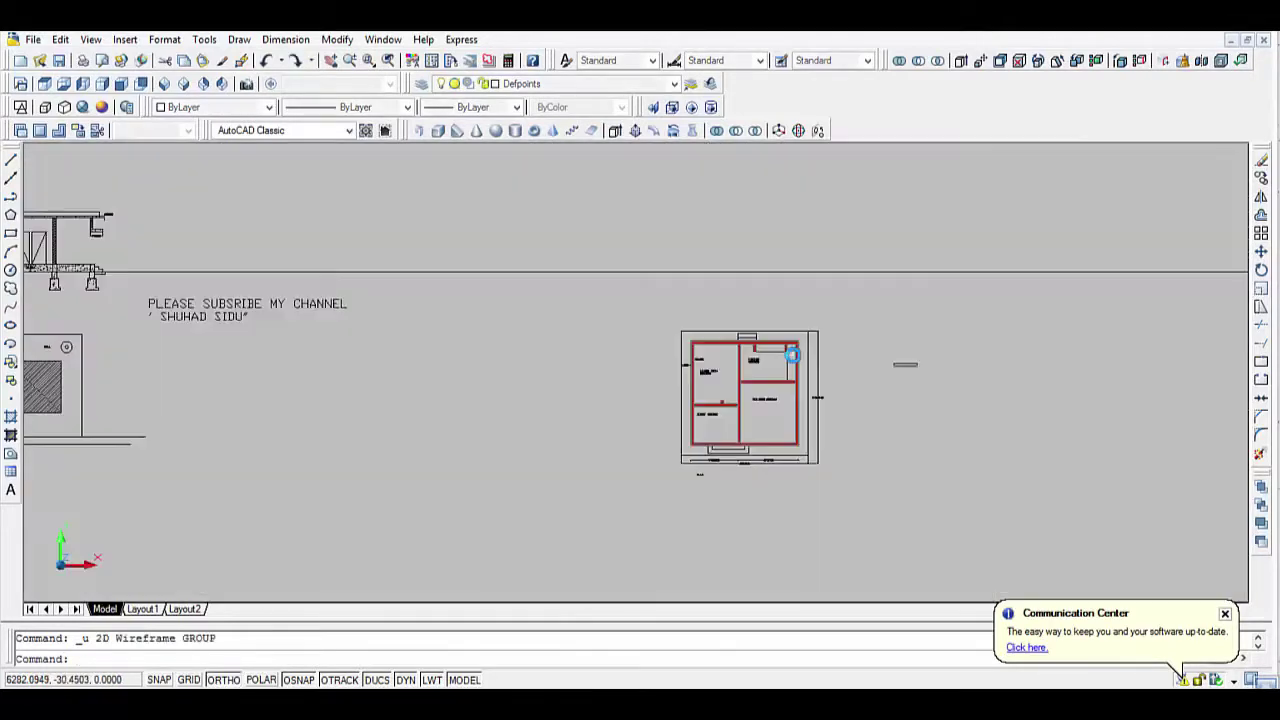
Zoom in on the window frame drawing to the right of the plan.
{"action": "scroll", "coordinate": [865, 363], "scroll_direction": "up", "scroll_amount": 3}
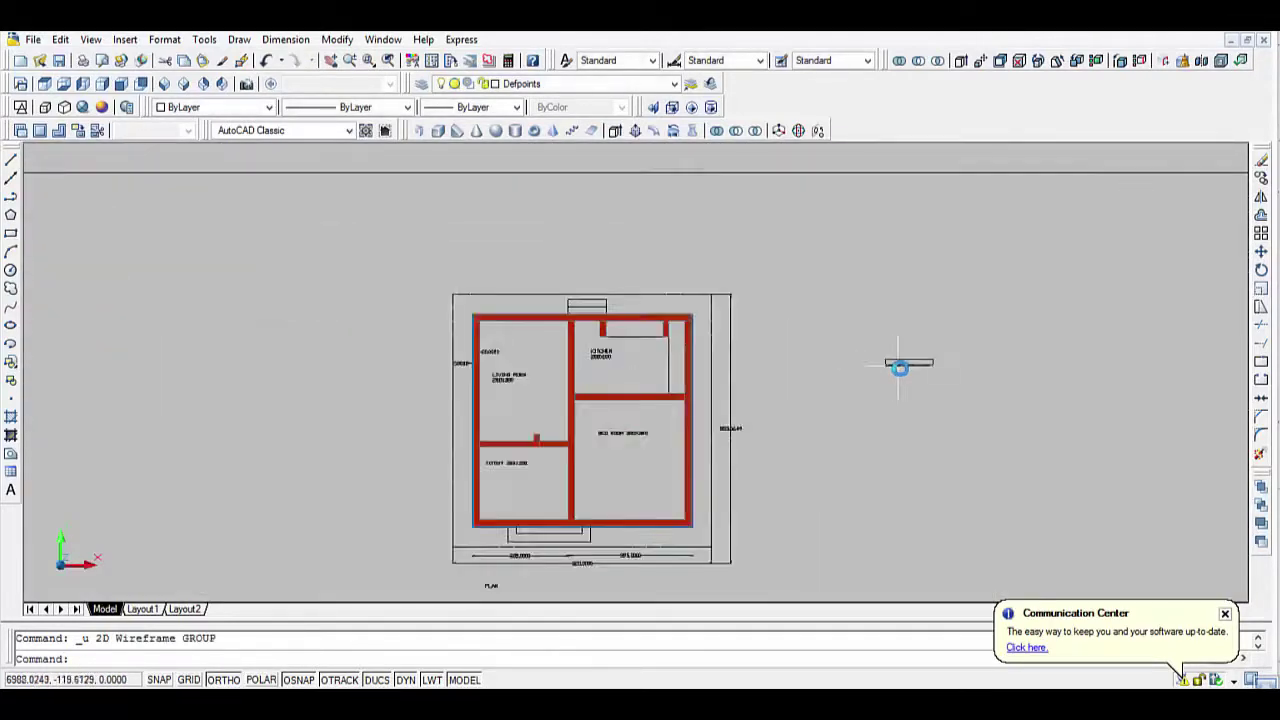
{"action": "scroll", "coordinate": [894, 363], "scroll_direction": "up", "scroll_amount": 3}
{"action": "scroll", "coordinate": [937, 380], "scroll_direction": "up", "scroll_amount": 3}
{"action": "scroll", "coordinate": [917, 380], "scroll_direction": "up", "scroll_amount": 3}
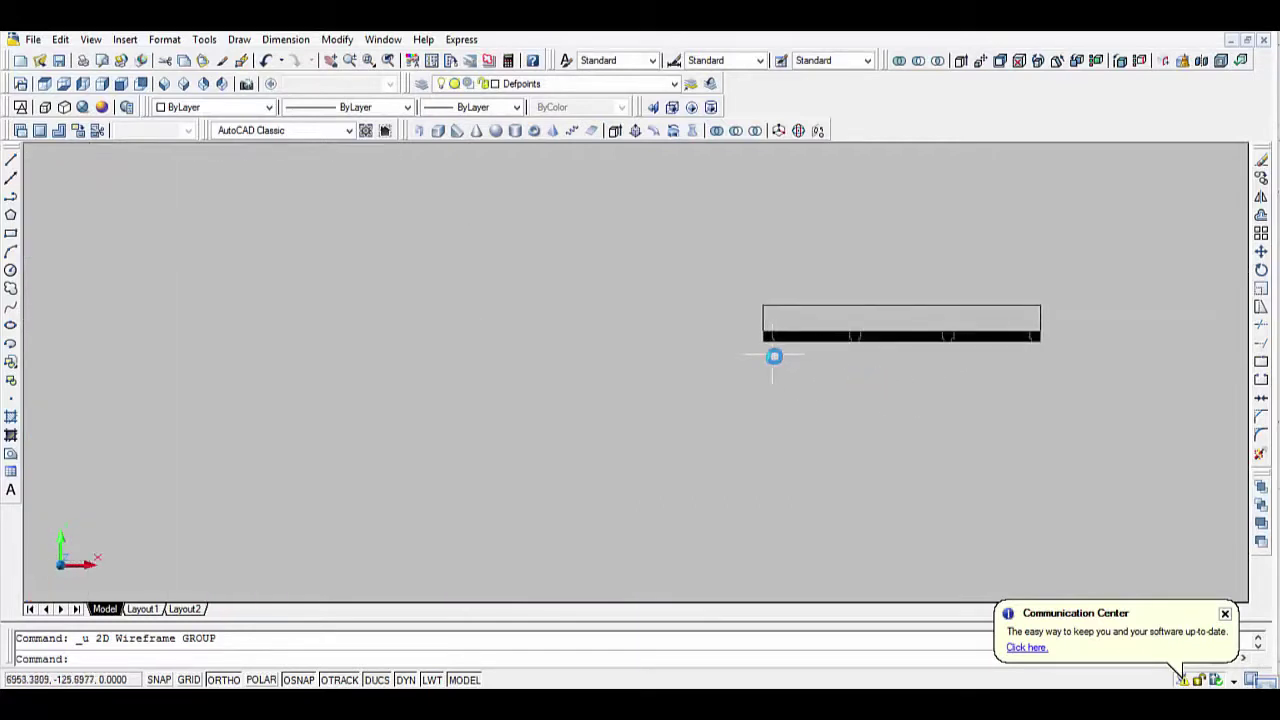
{"action": "type", "text": "b"}
Define block 'bg' by window-selecting the frame drawing's 26 objects.
{"action": "key", "text": "Return"}
{"action": "type", "text": "bg"}
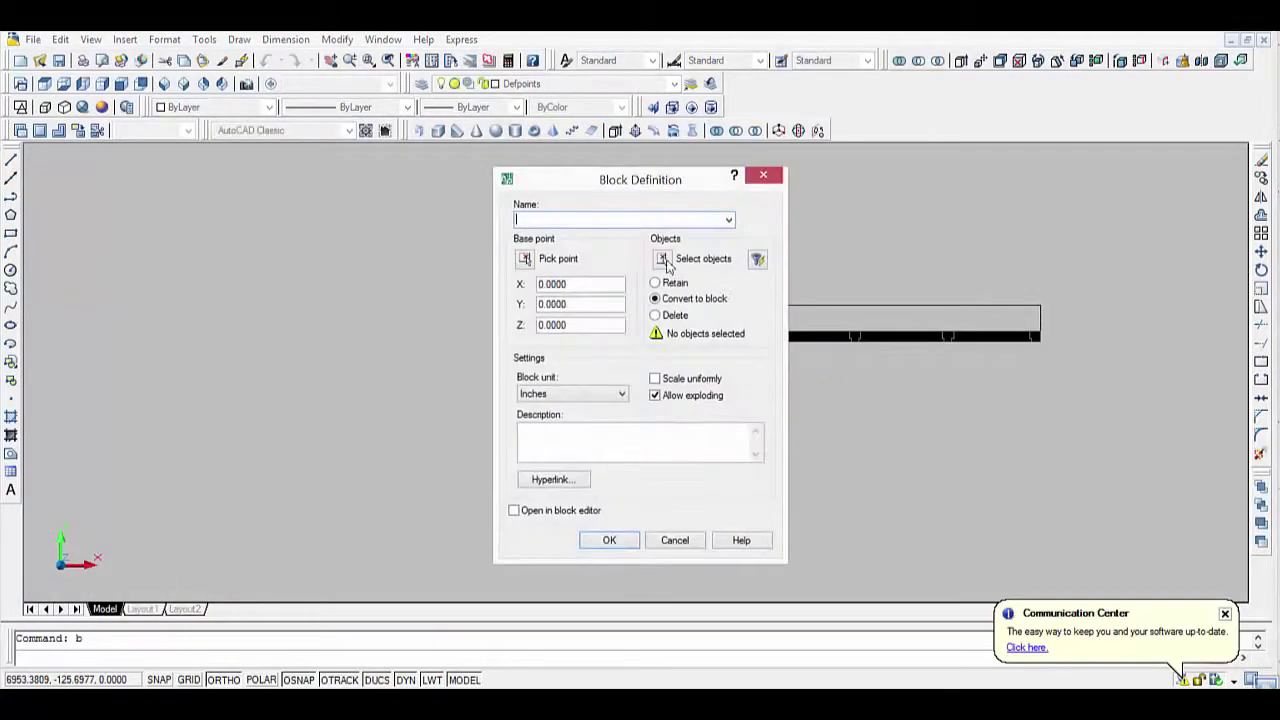
{"action": "left_click", "coordinate": [608, 541]}
{"action": "left_click", "coordinate": [670, 422]}
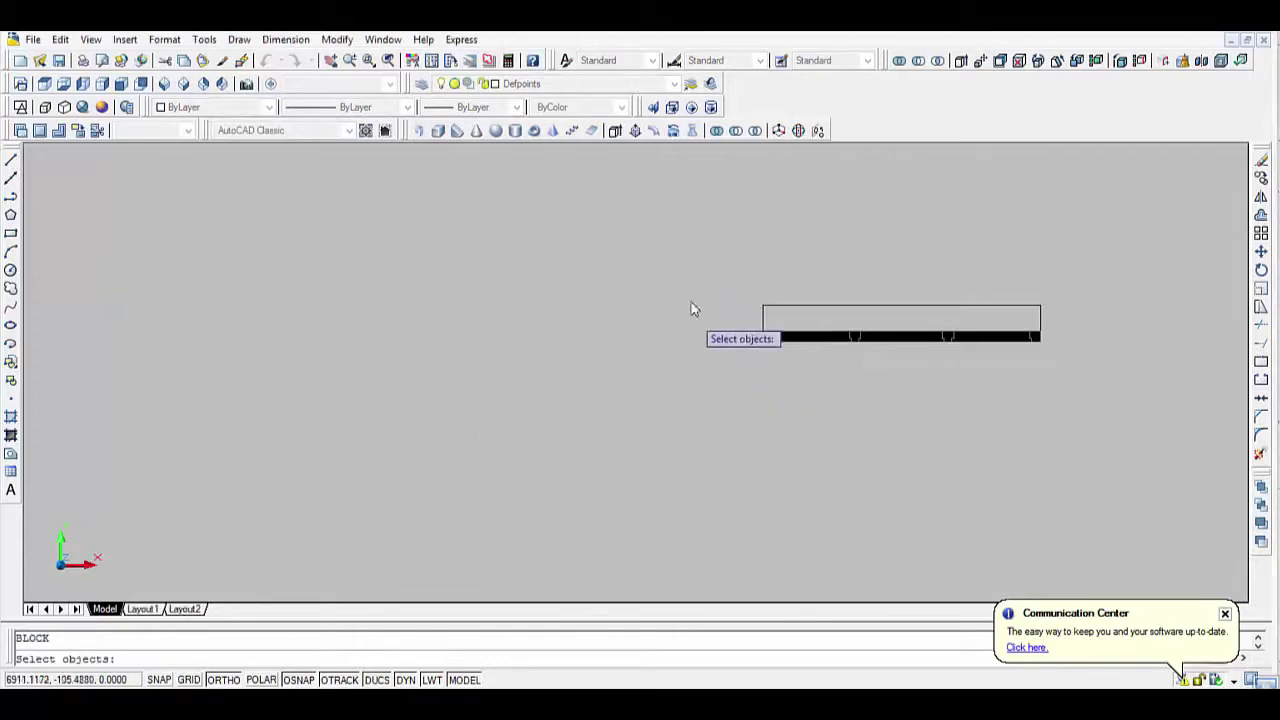
{"action": "left_click", "coordinate": [682, 268]}
{"action": "left_click", "coordinate": [1082, 424]}
{"action": "key", "text": "Return"}
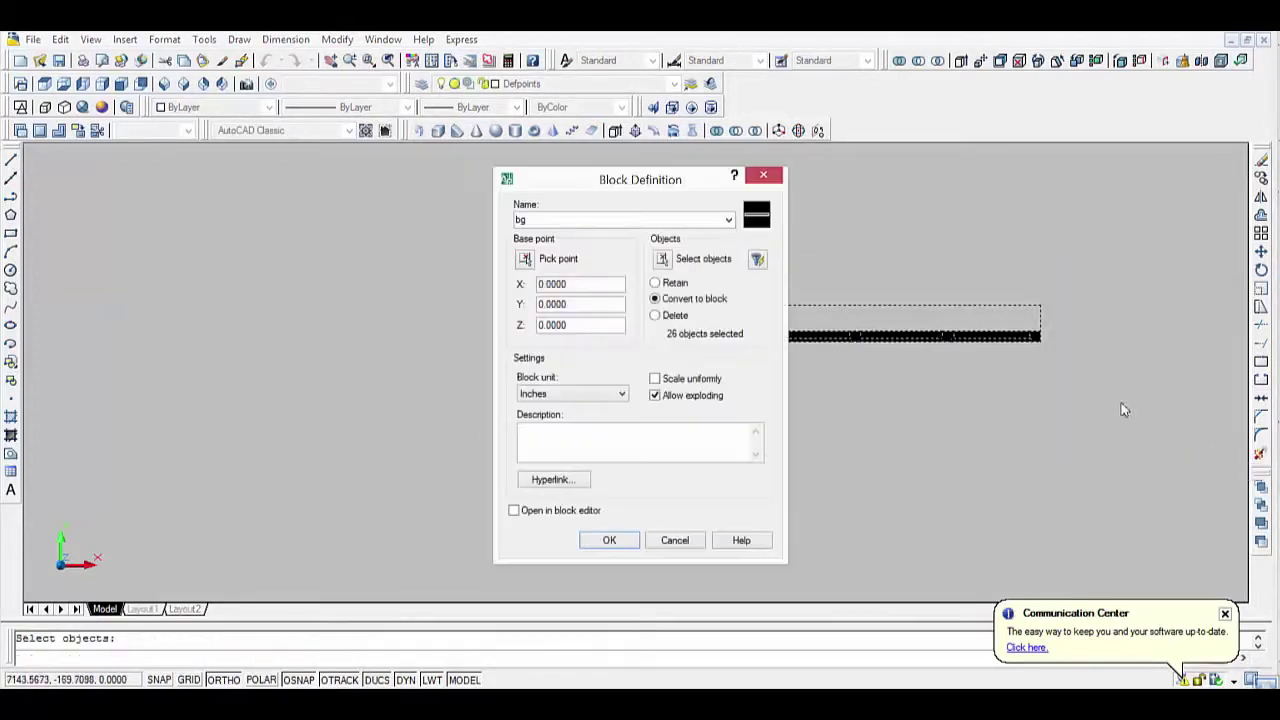
{"action": "key", "text": "Return"}
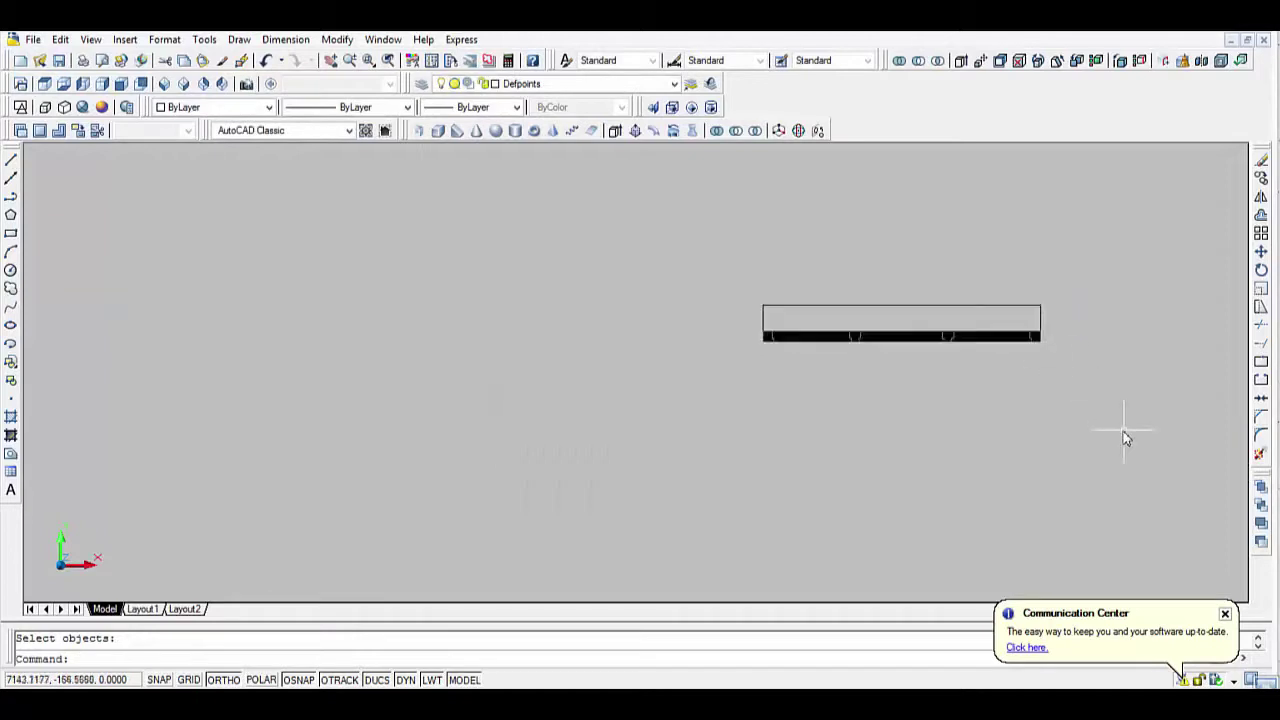
{"action": "type", "text": "m"}
{"action": "key", "text": "Escape"}
Start copying the window frame, picking a base point on the frame.
{"action": "type", "text": "co"}
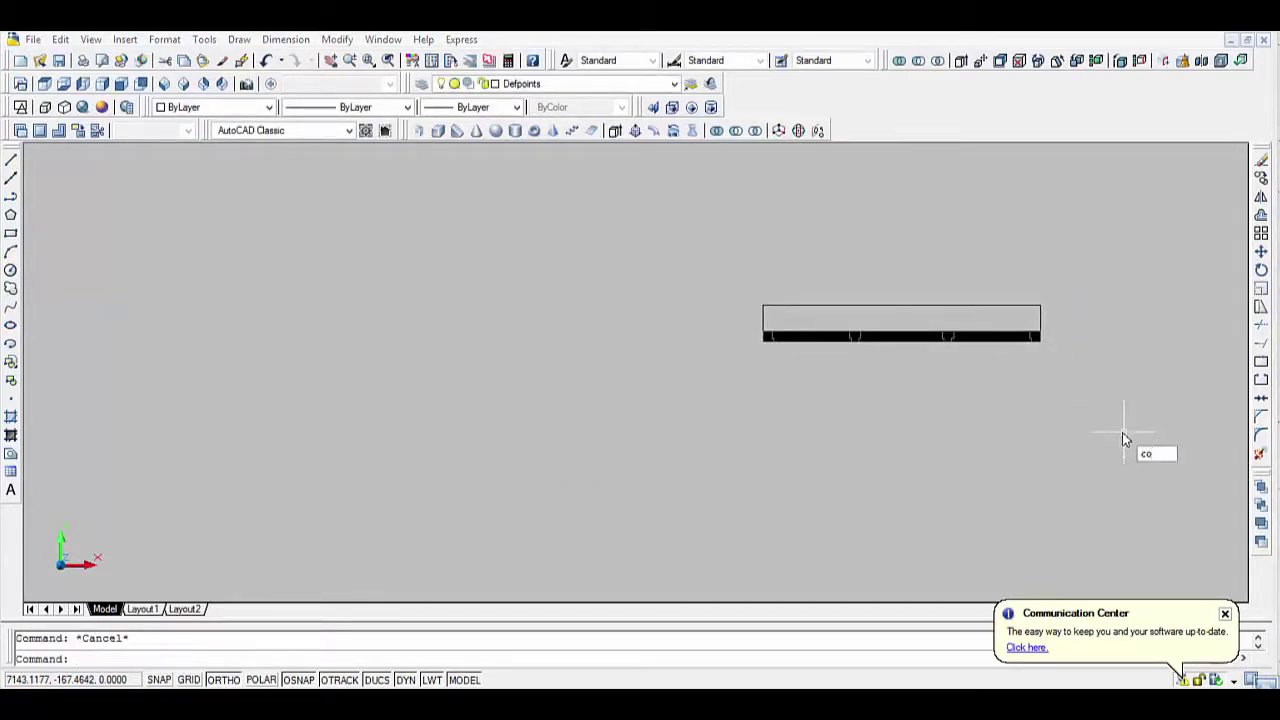
{"action": "key", "text": "Return"}
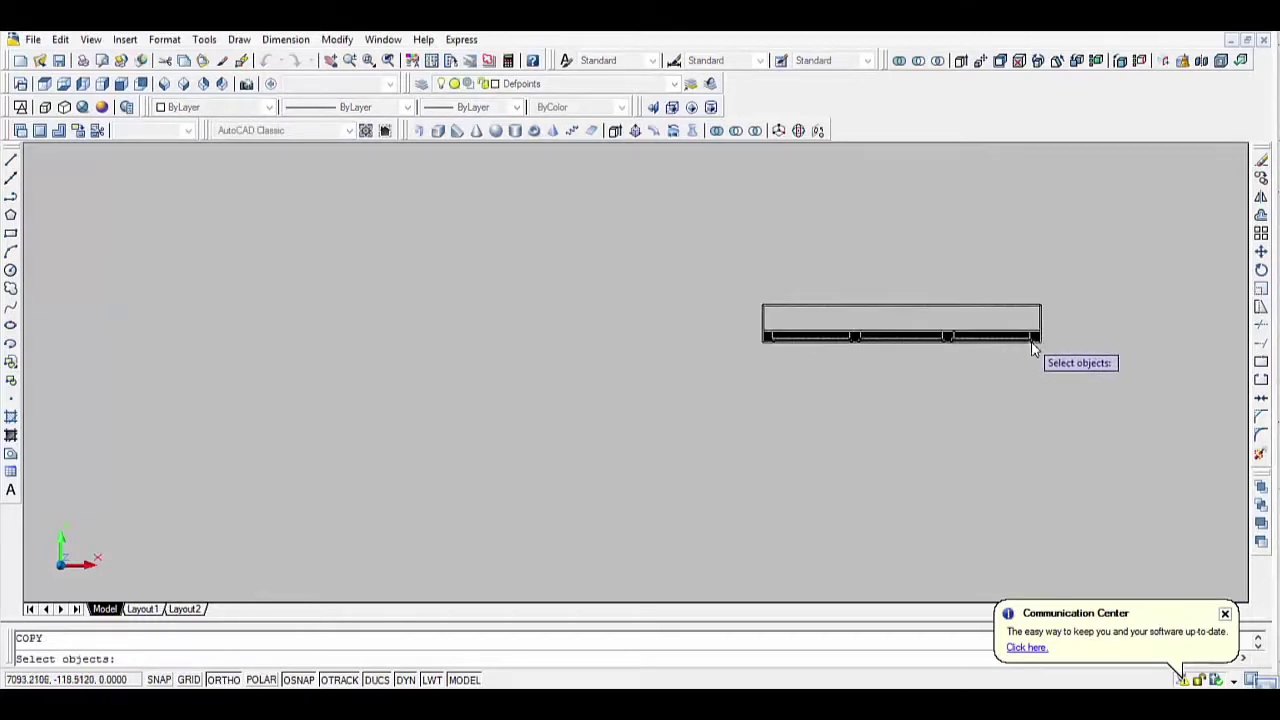
{"action": "left_click", "coordinate": [1033, 345]}
{"action": "key", "text": "Return"}
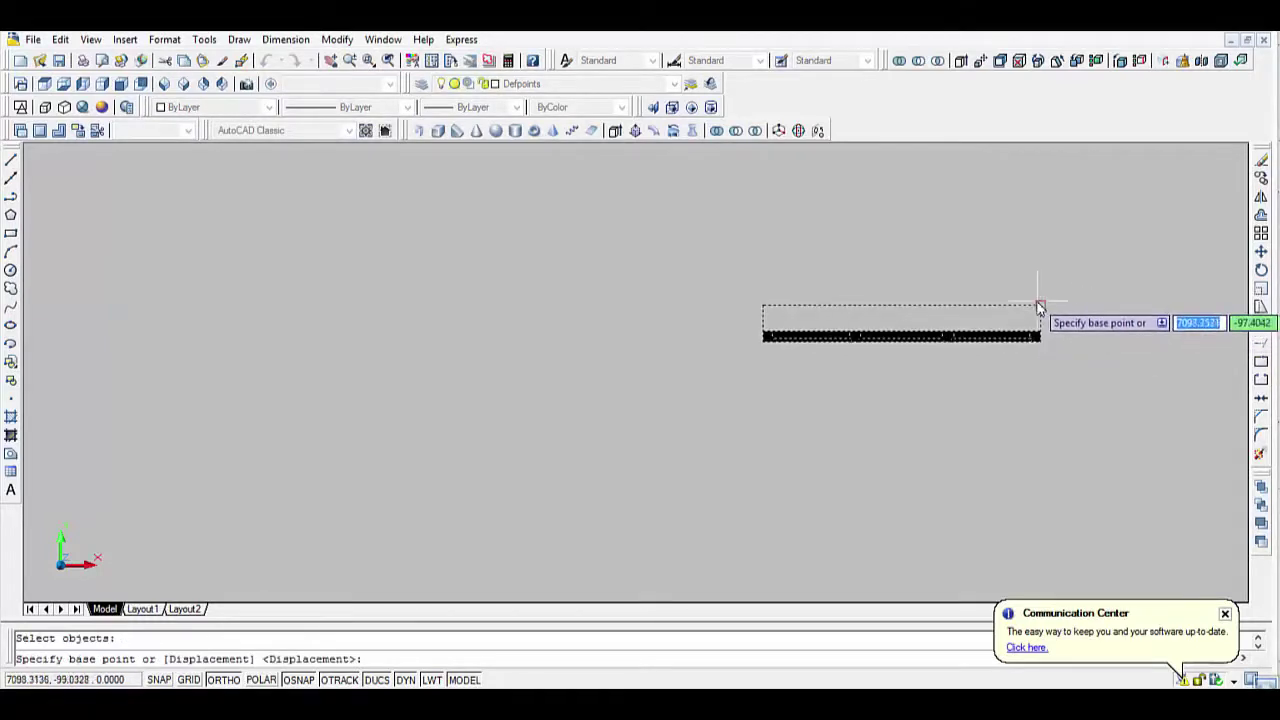
{"action": "left_click", "coordinate": [1040, 305]}
{"action": "scroll", "coordinate": [440, 388], "scroll_direction": "down", "scroll_amount": 3}
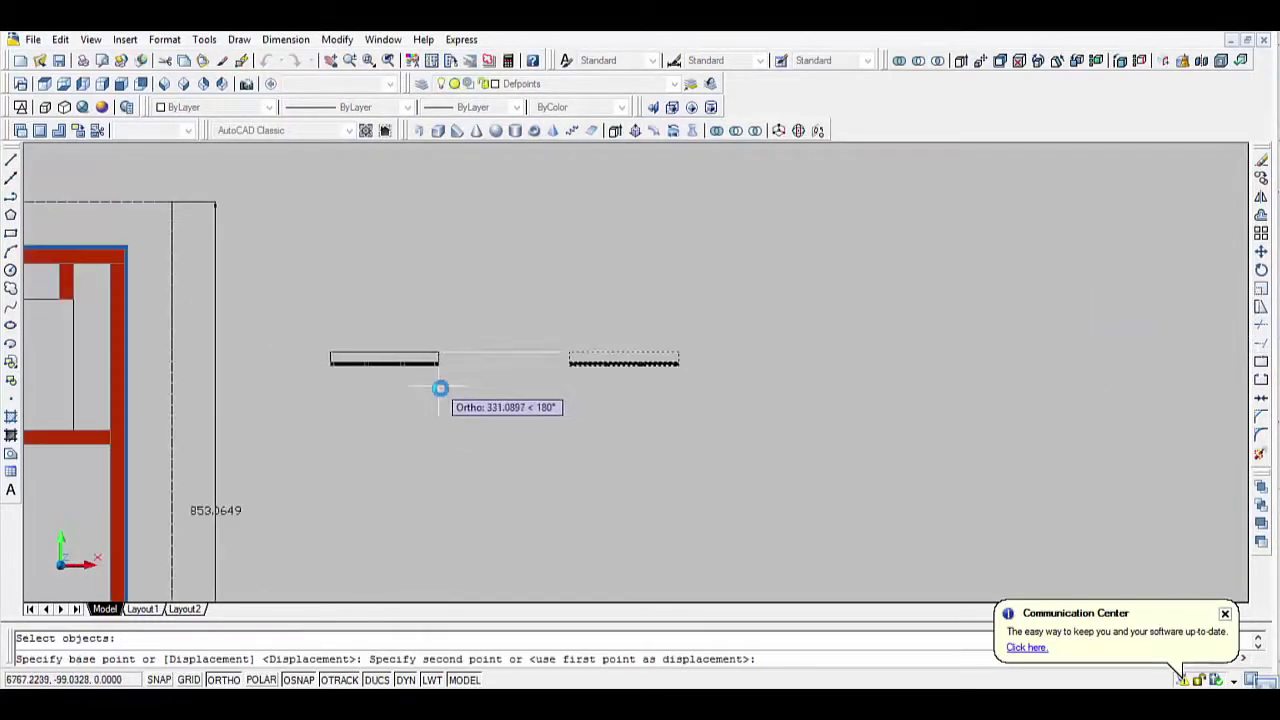
{"action": "scroll", "coordinate": [440, 388], "scroll_direction": "down", "scroll_amount": 2}
Turn ORTHO off, centre the floor plan and switch to 2D Wireframe.
{"action": "left_click", "coordinate": [211, 677]}
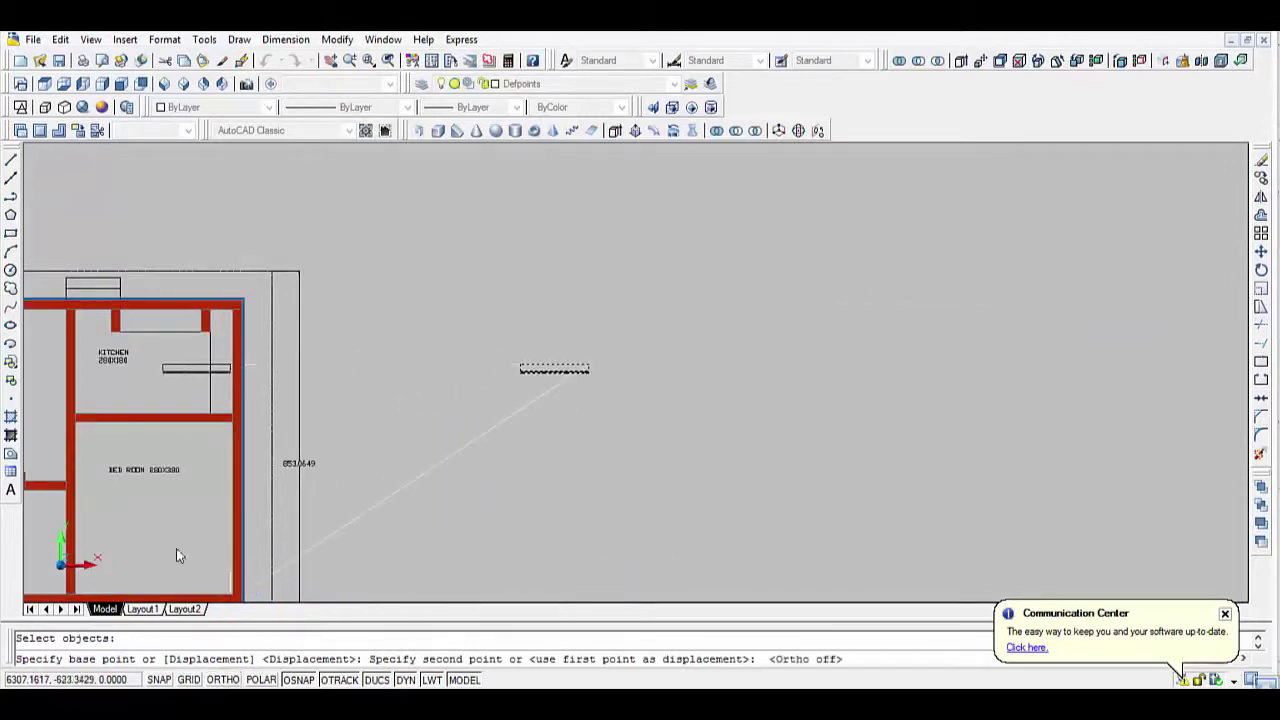
{"action": "middle_click_drag", "start_coordinate": [200, 494], "coordinate": [529, 404]}
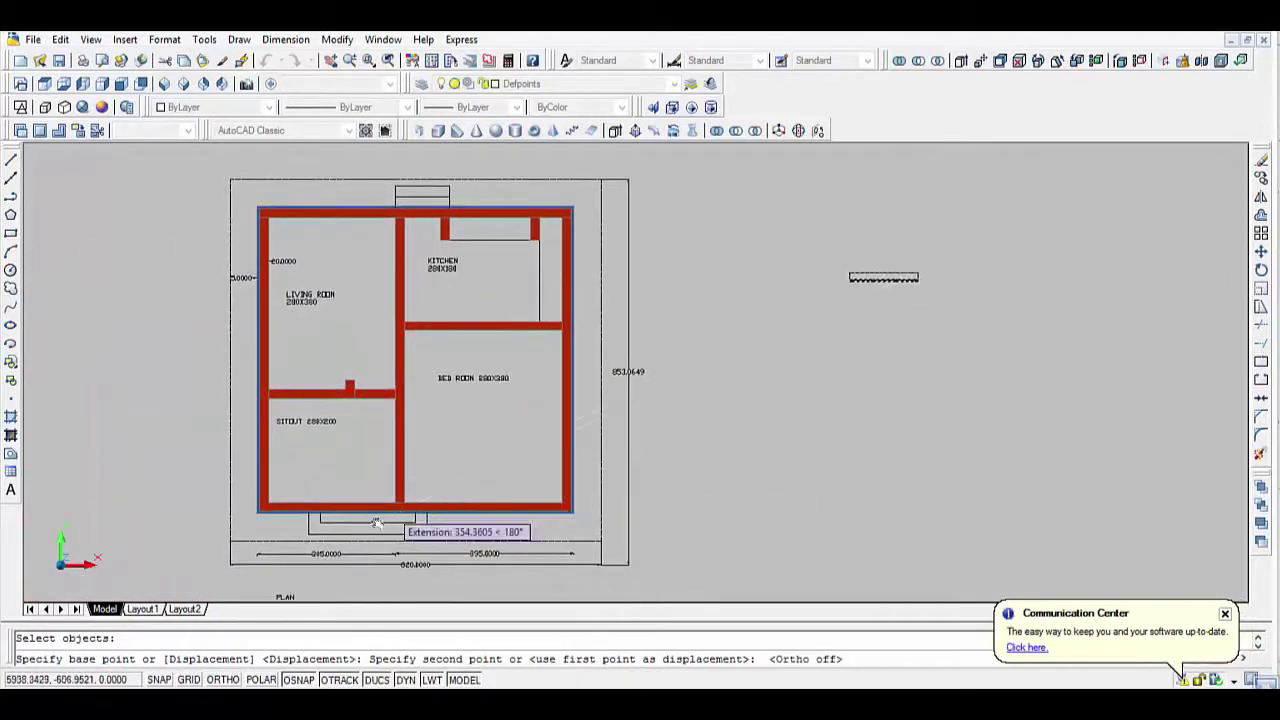
{"action": "left_click", "coordinate": [21, 84]}
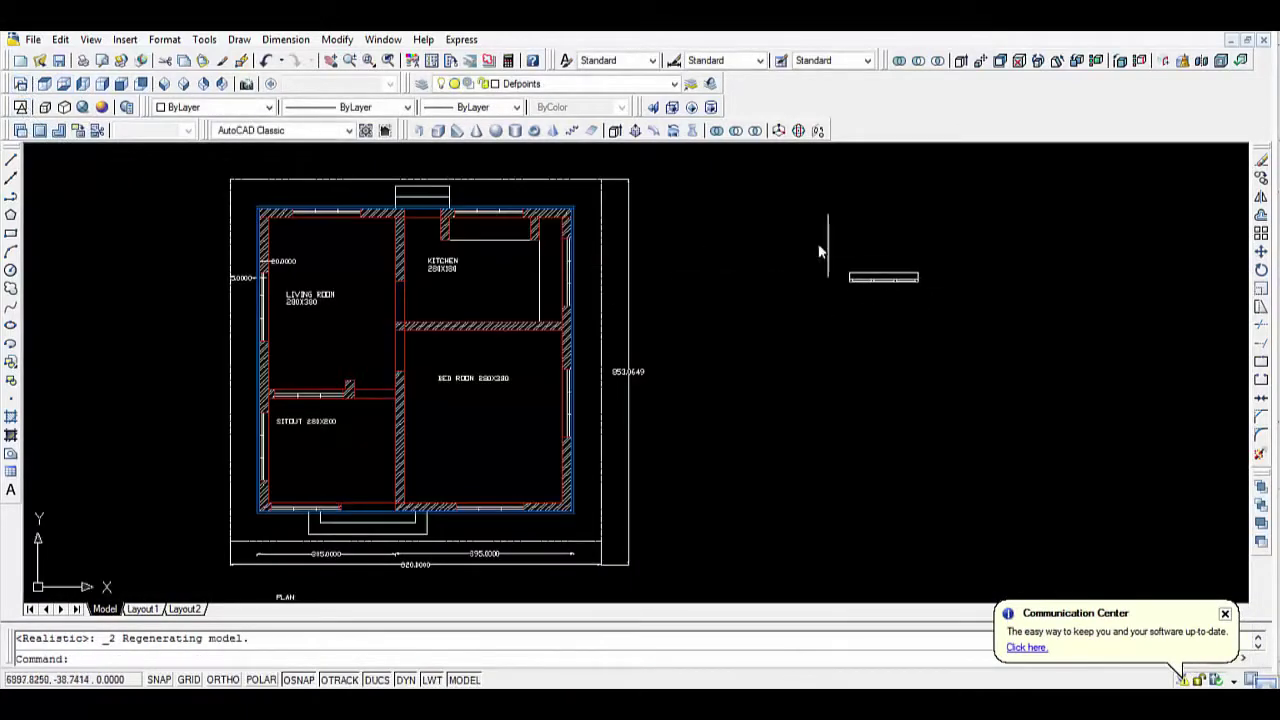
Start copying the window-selected frame with its corner as the base point.
{"action": "type", "text": "co"}
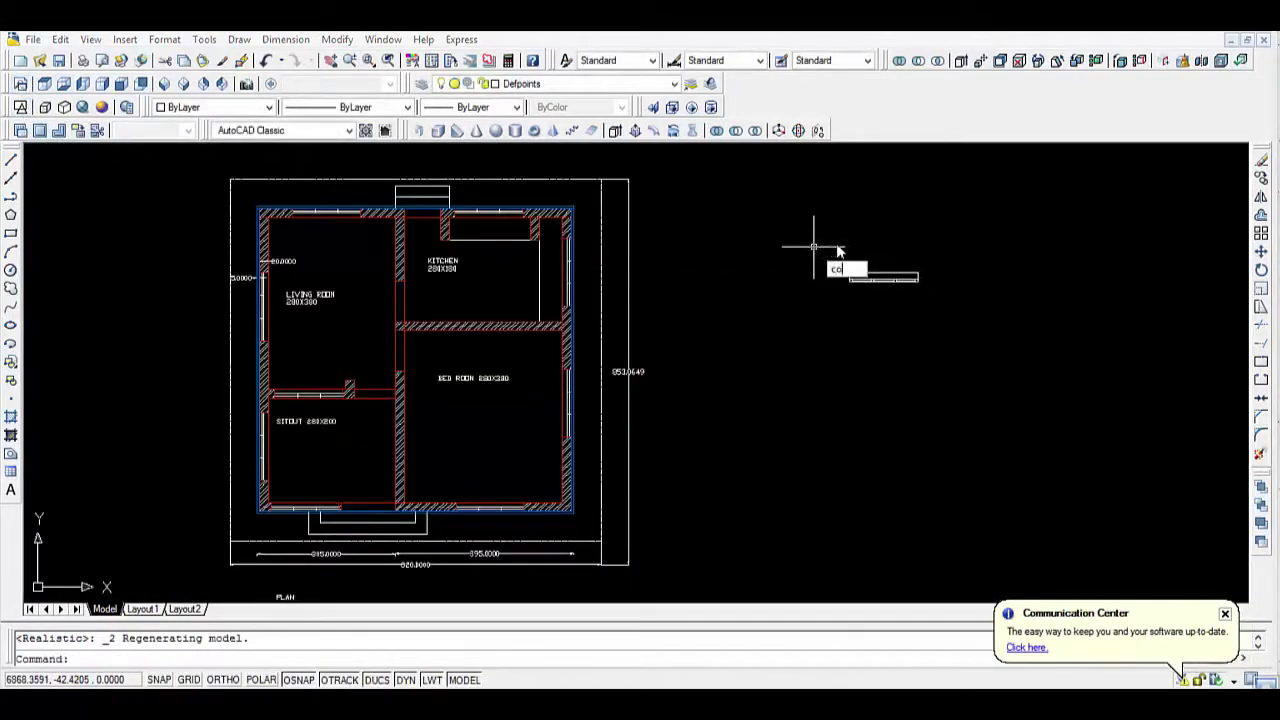
{"action": "key", "text": "Return"}
{"action": "left_click", "coordinate": [815, 246]}
{"action": "left_click", "coordinate": [940, 310]}
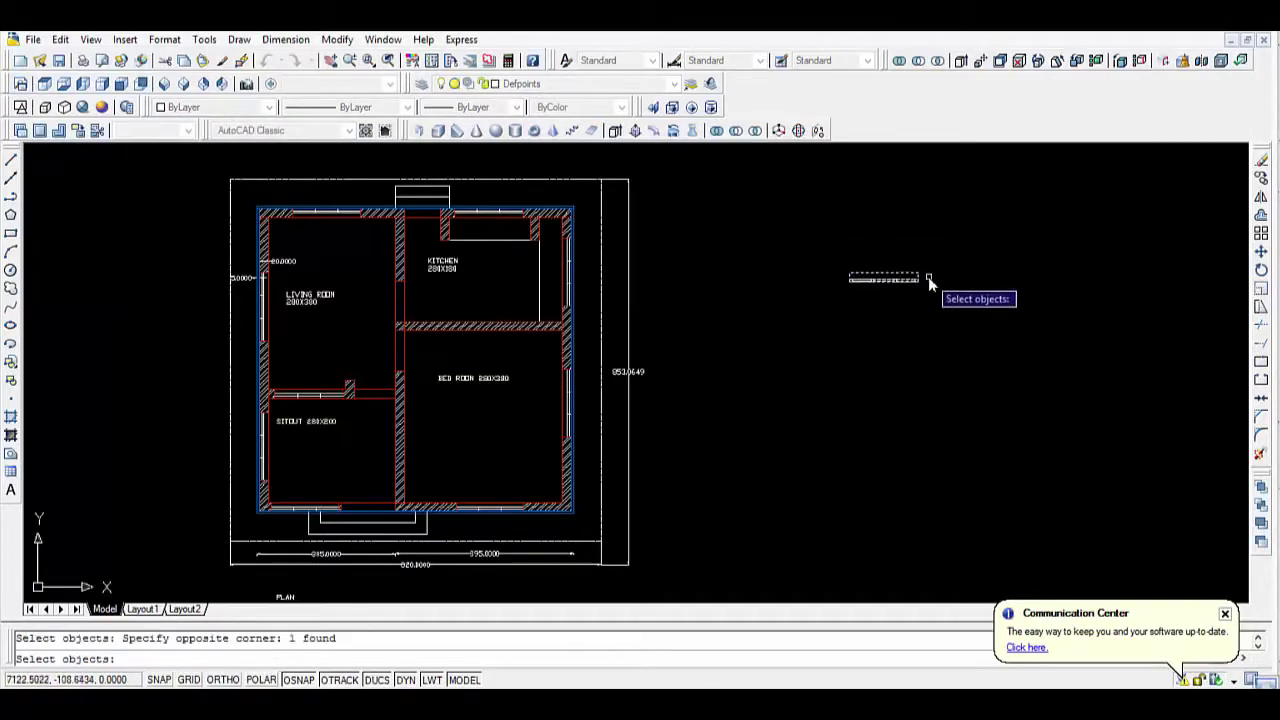
{"action": "key", "text": "Return"}
{"action": "scroll", "coordinate": [915, 275], "scroll_direction": "up", "scroll_amount": 2}
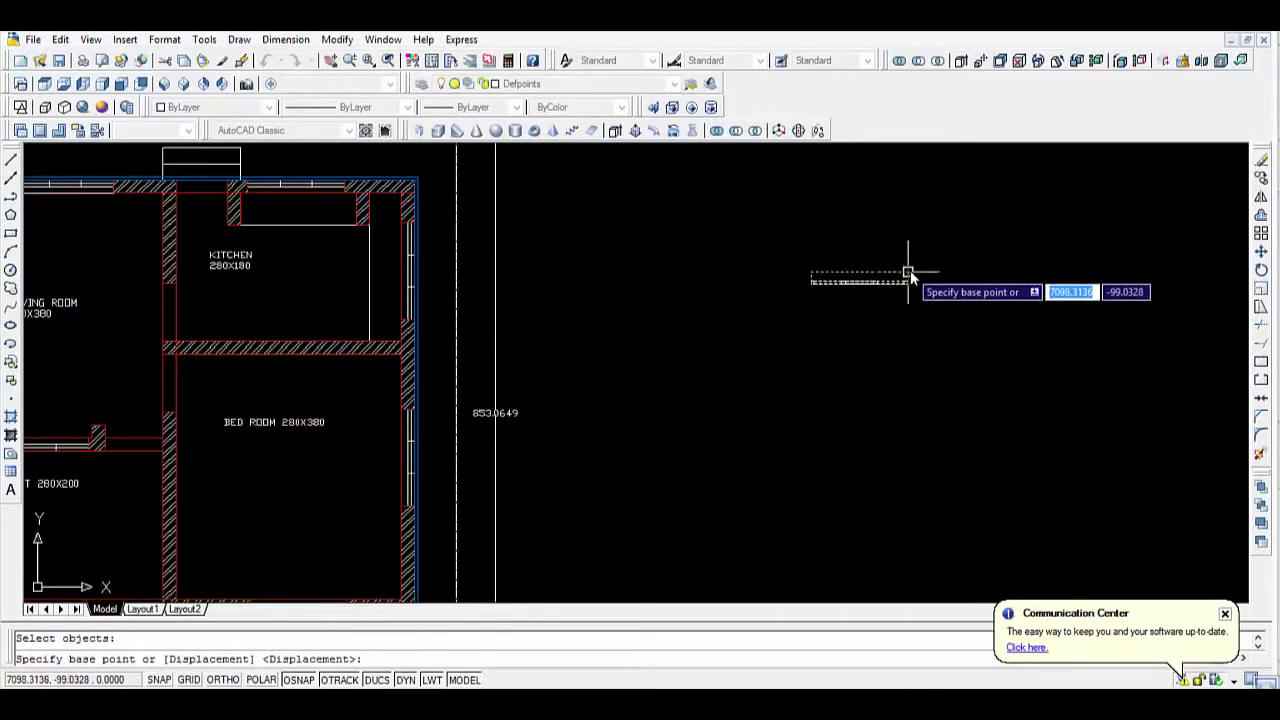
{"action": "left_click", "coordinate": [910, 270]}
Place frame copies into the right and left bottom-wall openings of the plan.
{"action": "scroll", "coordinate": [686, 374], "scroll_direction": "down", "scroll_amount": 5}
{"action": "middle_click_drag", "start_coordinate": [608, 420], "coordinate": [837, 414]}
{"action": "scroll", "coordinate": [743, 470], "scroll_direction": "up", "scroll_amount": 4}
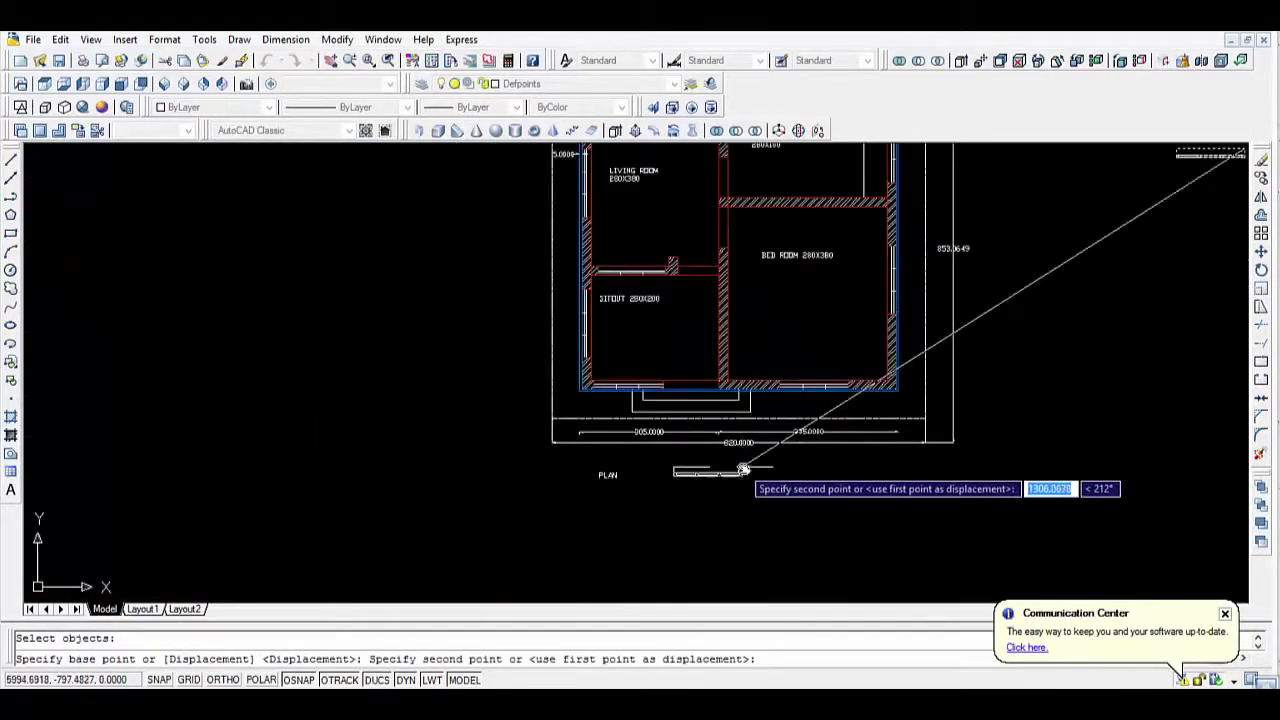
{"action": "scroll", "coordinate": [743, 470], "scroll_direction": "up", "scroll_amount": 2}
{"action": "scroll", "coordinate": [857, 380], "scroll_direction": "up", "scroll_amount": 2}
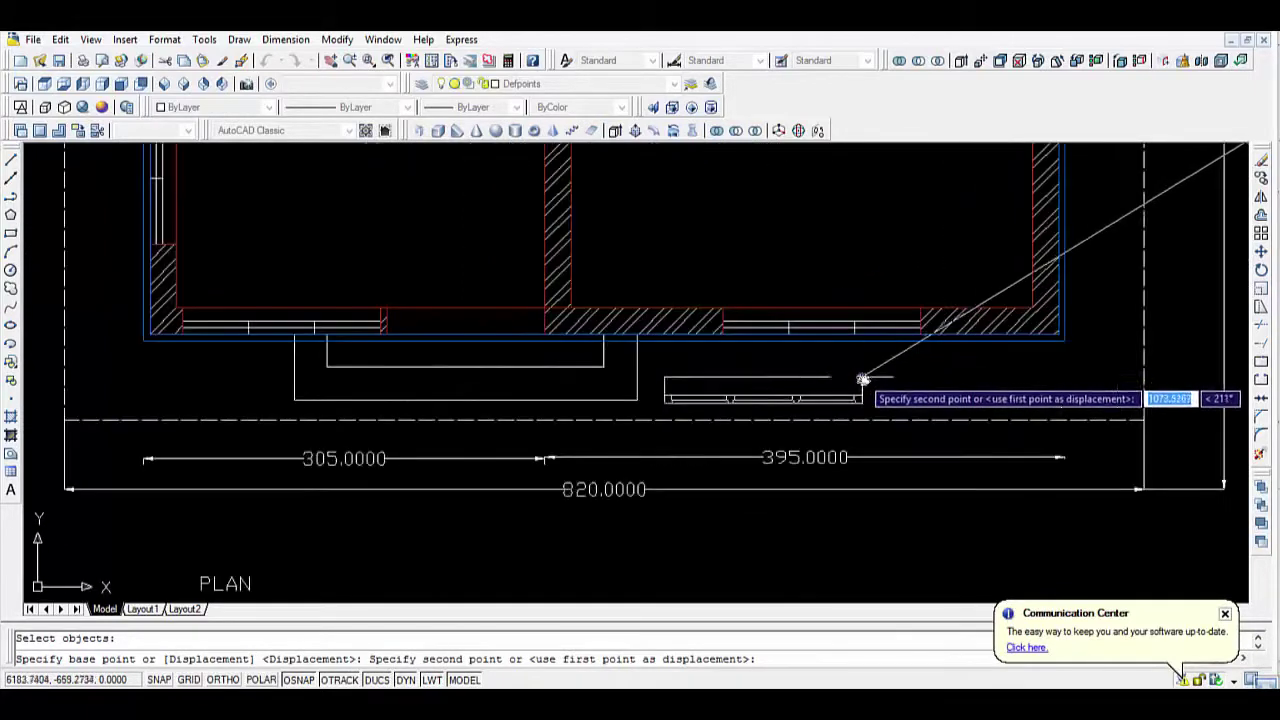
{"action": "left_click", "coordinate": [918, 308]}
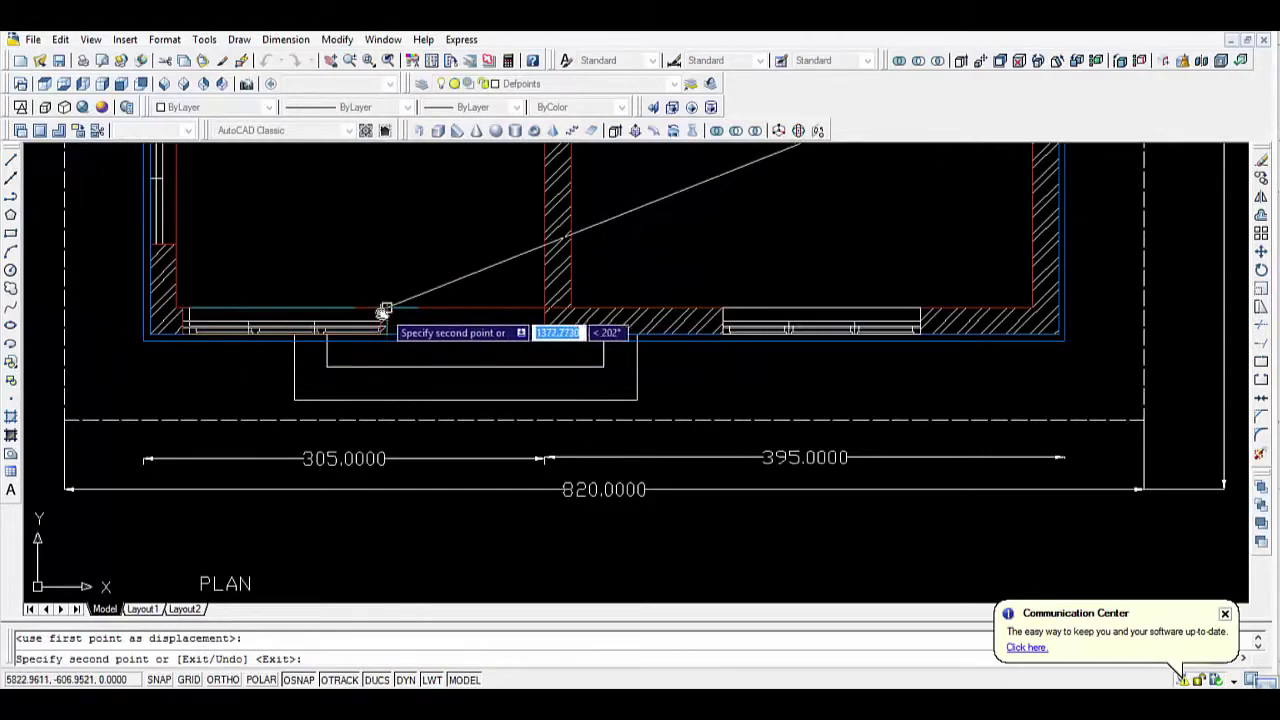
{"action": "left_click", "coordinate": [384, 310]}
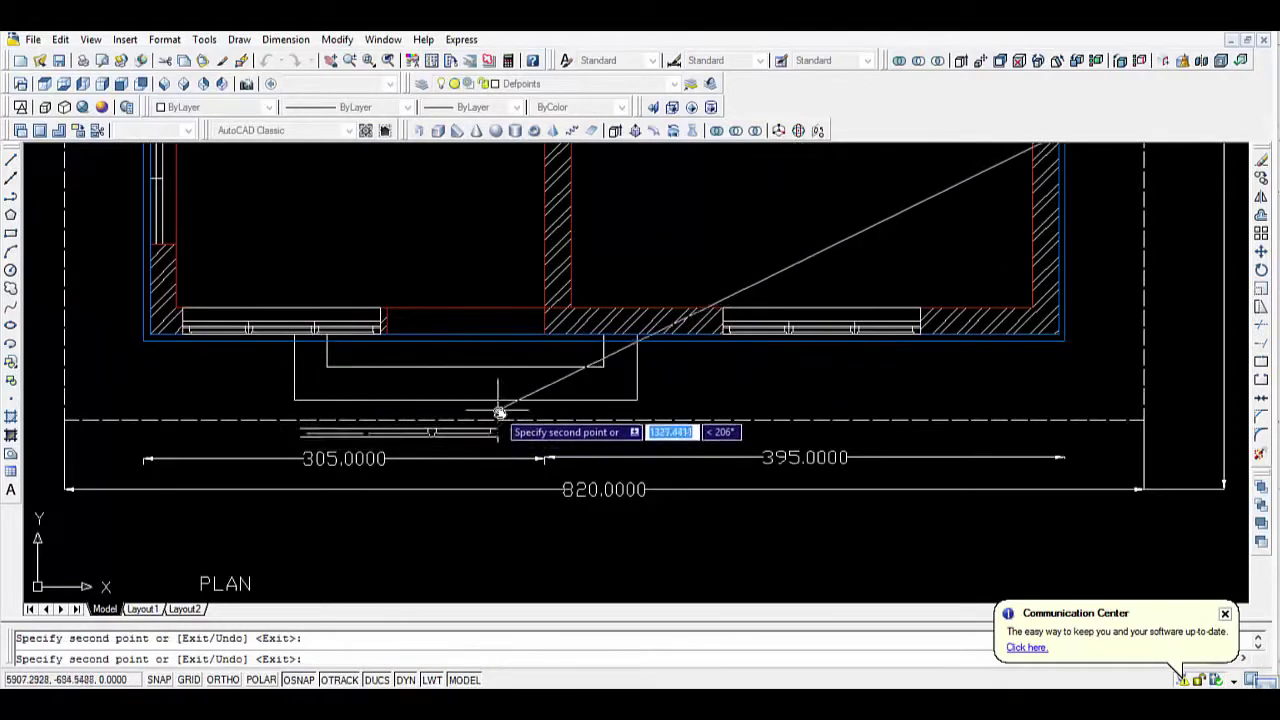
{"action": "key", "text": "Return"}
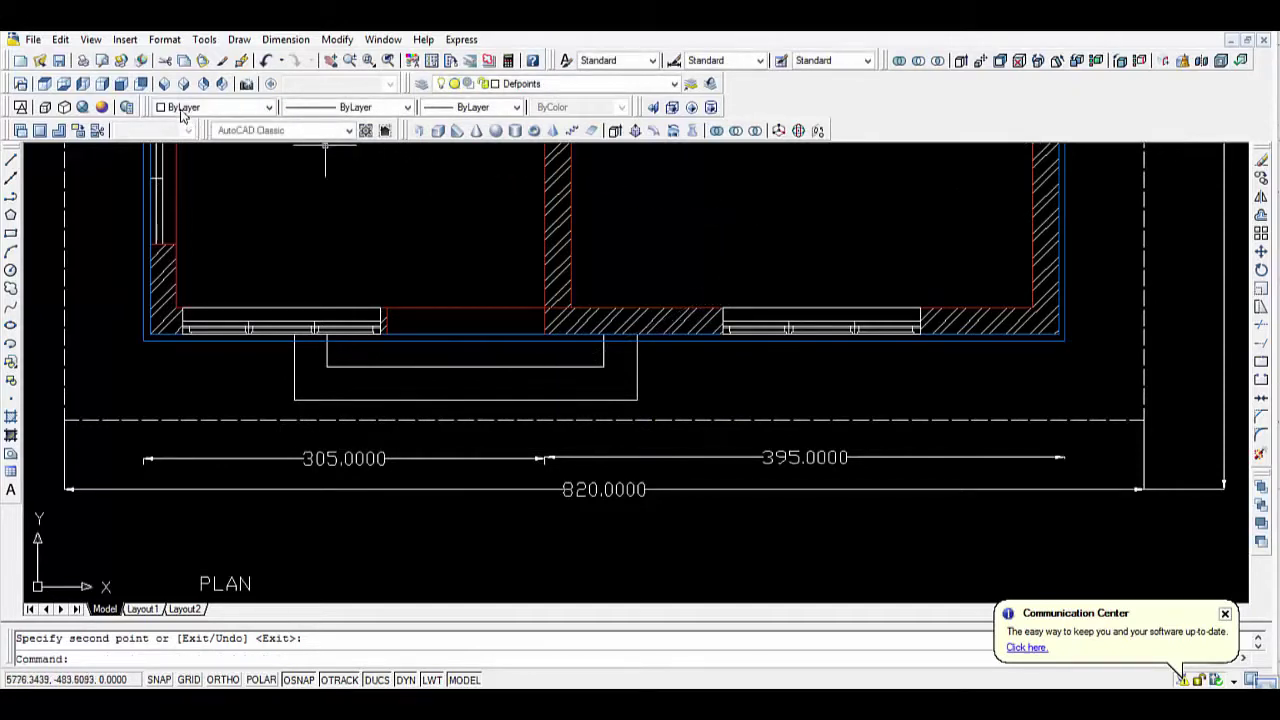
{"action": "left_click", "coordinate": [165, 83]}
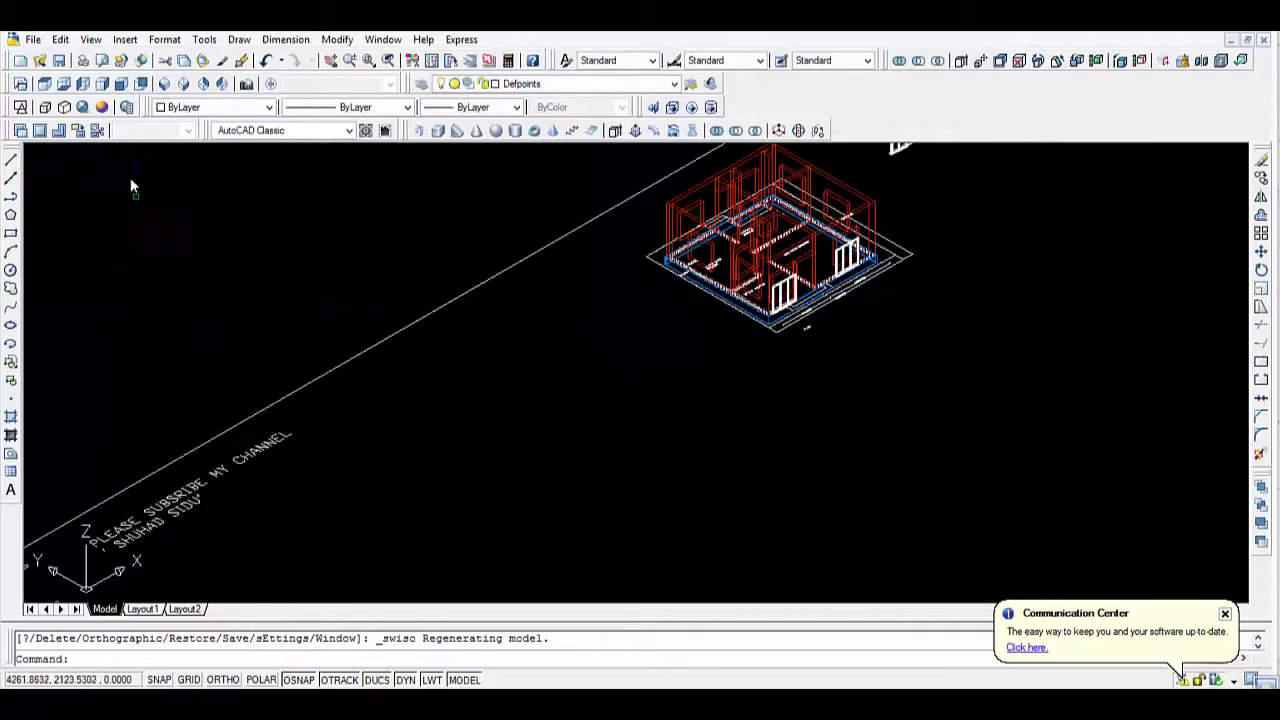
Shade the house realistically, select the ground-level frames and start a Z-axis move.
{"action": "left_click", "coordinate": [82, 107]}
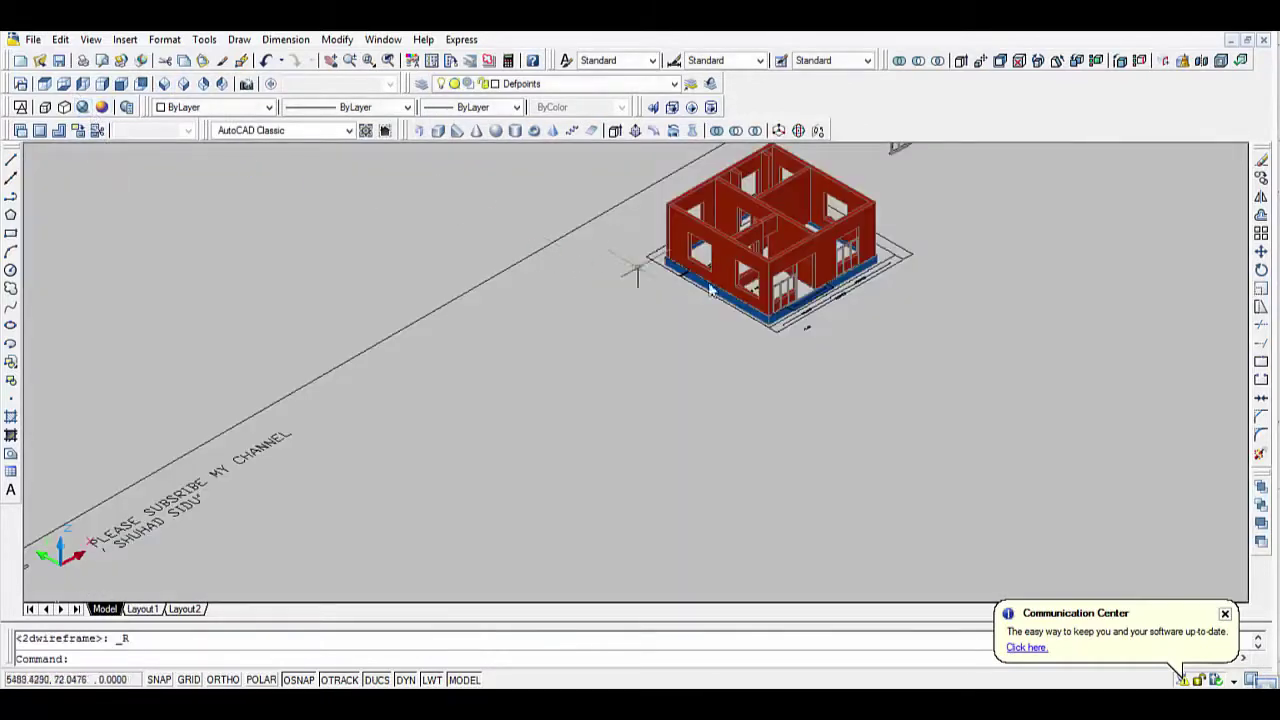
{"action": "scroll", "coordinate": [700, 280], "scroll_direction": "up", "scroll_amount": 3}
{"action": "scroll", "coordinate": [870, 295], "scroll_direction": "up", "scroll_amount": 2}
{"action": "middle_click_drag", "start_coordinate": [885, 303], "coordinate": [608, 368]}
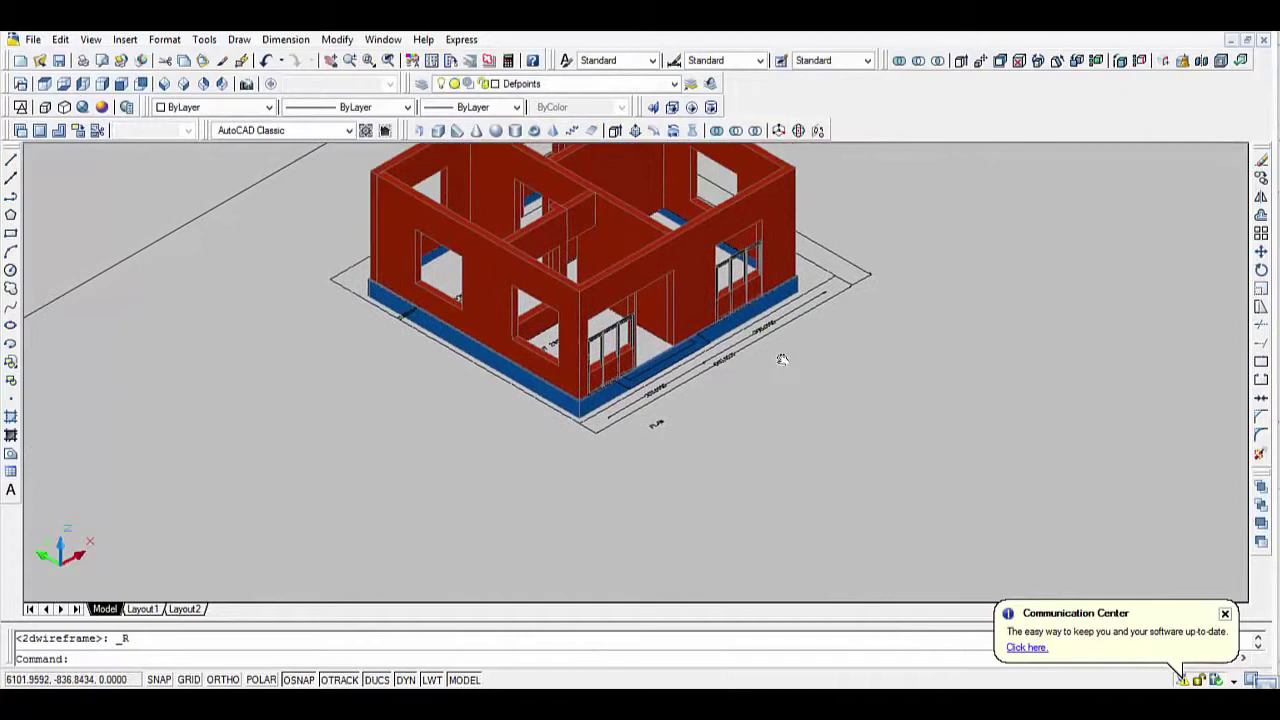
{"action": "left_click", "coordinate": [605, 362]}
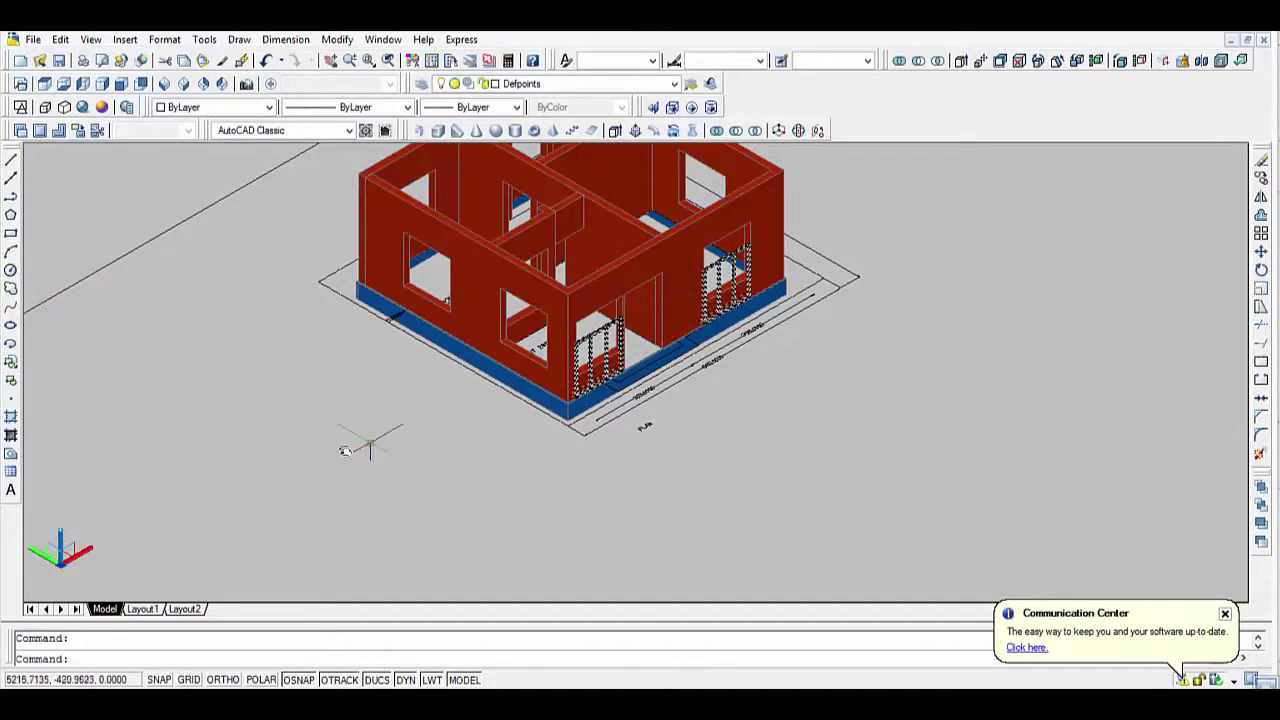
{"action": "left_click", "coordinate": [62, 545]}
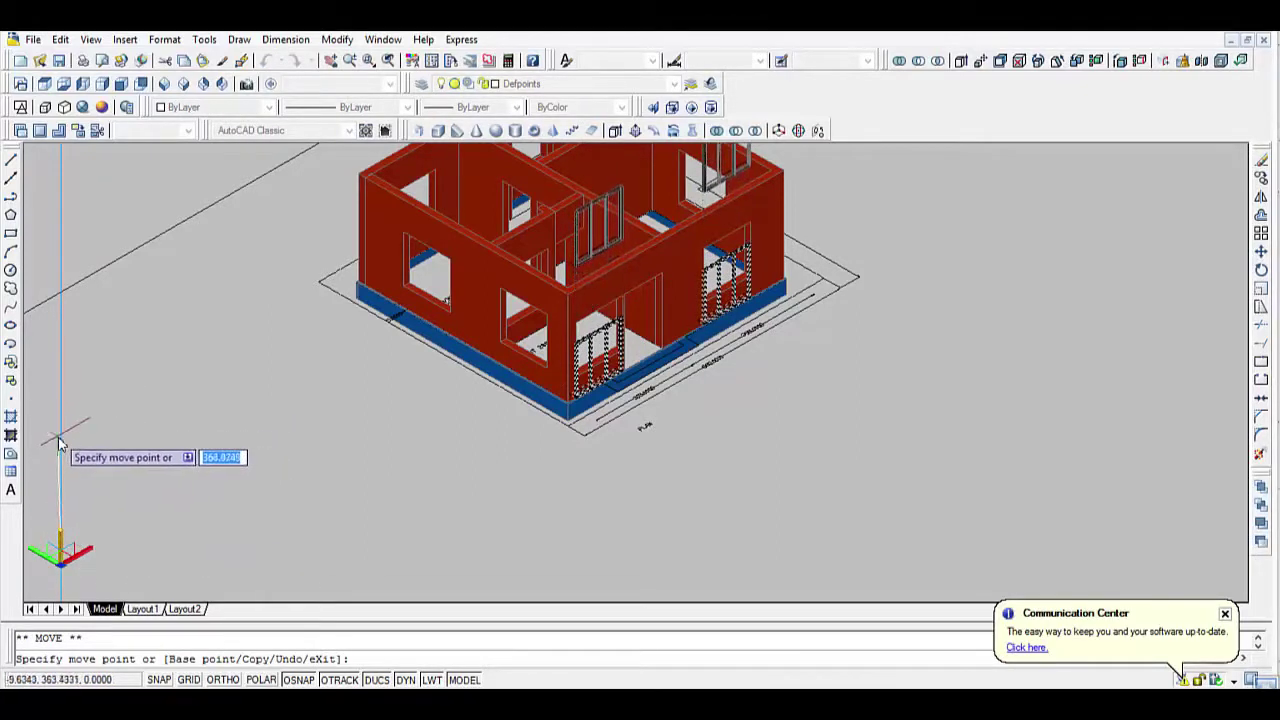
With ORTHO on, raise the two front frames 60 units into their wall openings.
{"action": "left_click", "coordinate": [228, 680]}
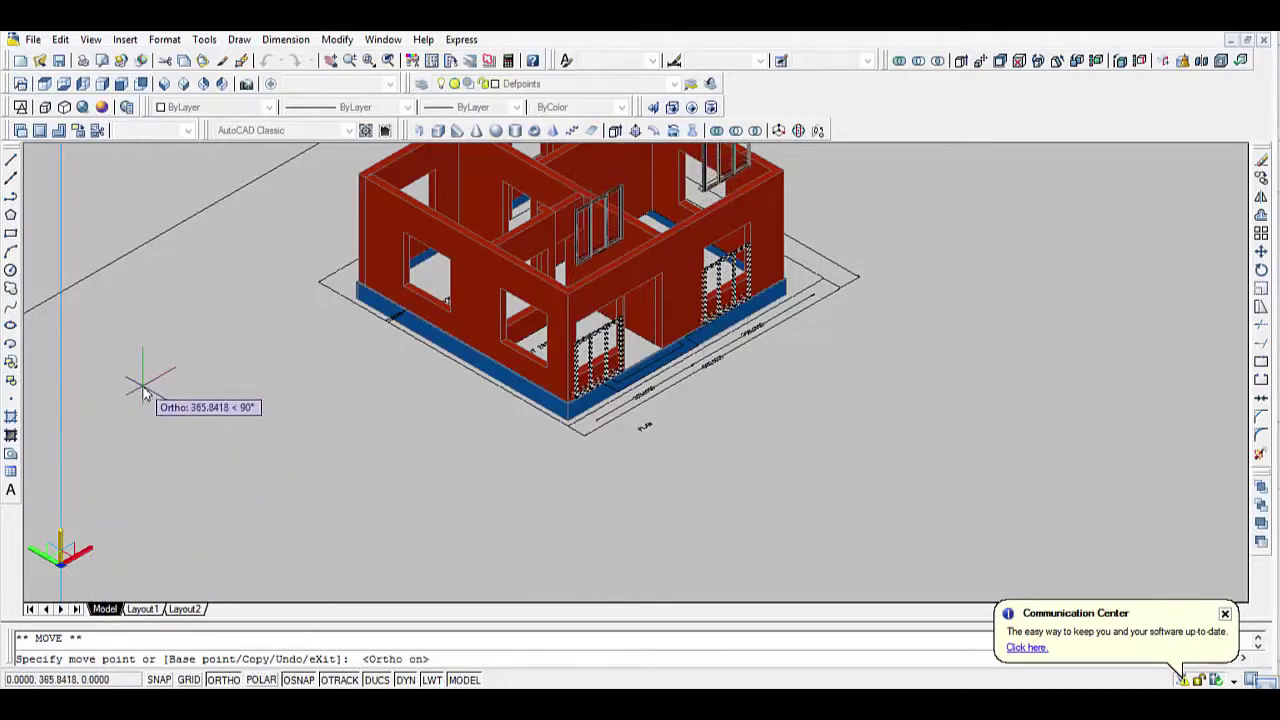
{"action": "type", "text": "60"}
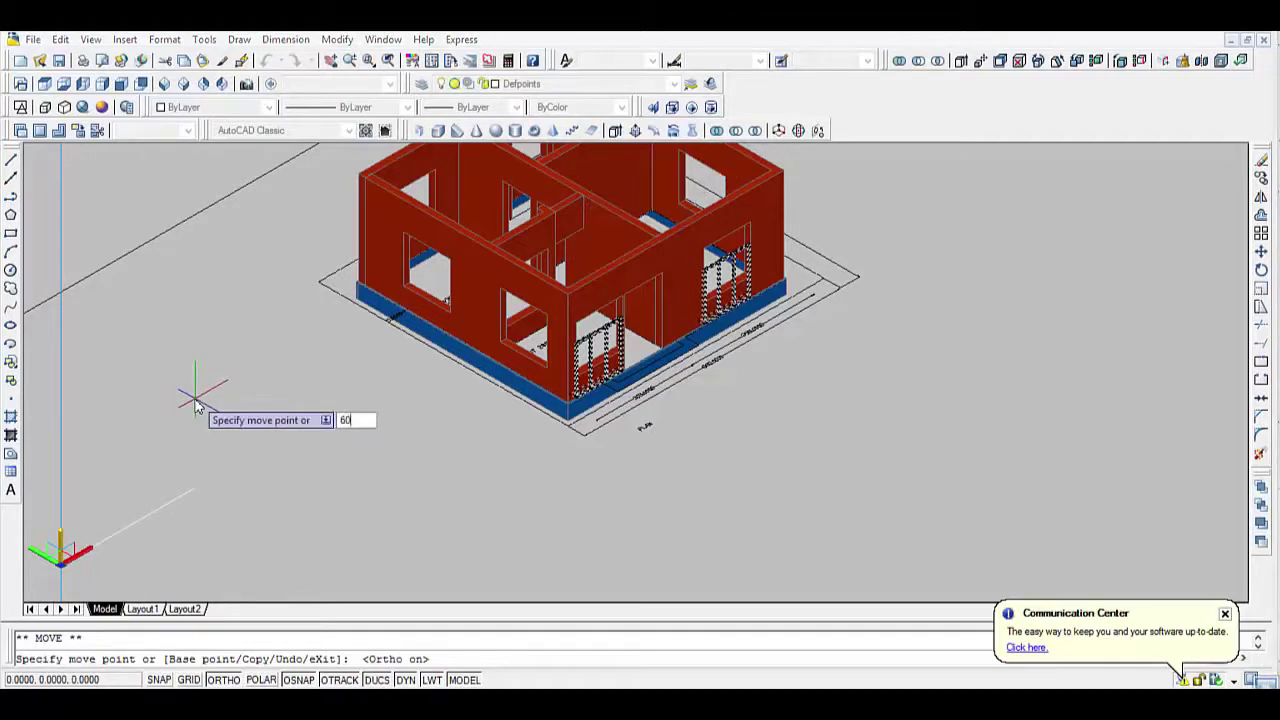
{"action": "key", "text": "Return"}
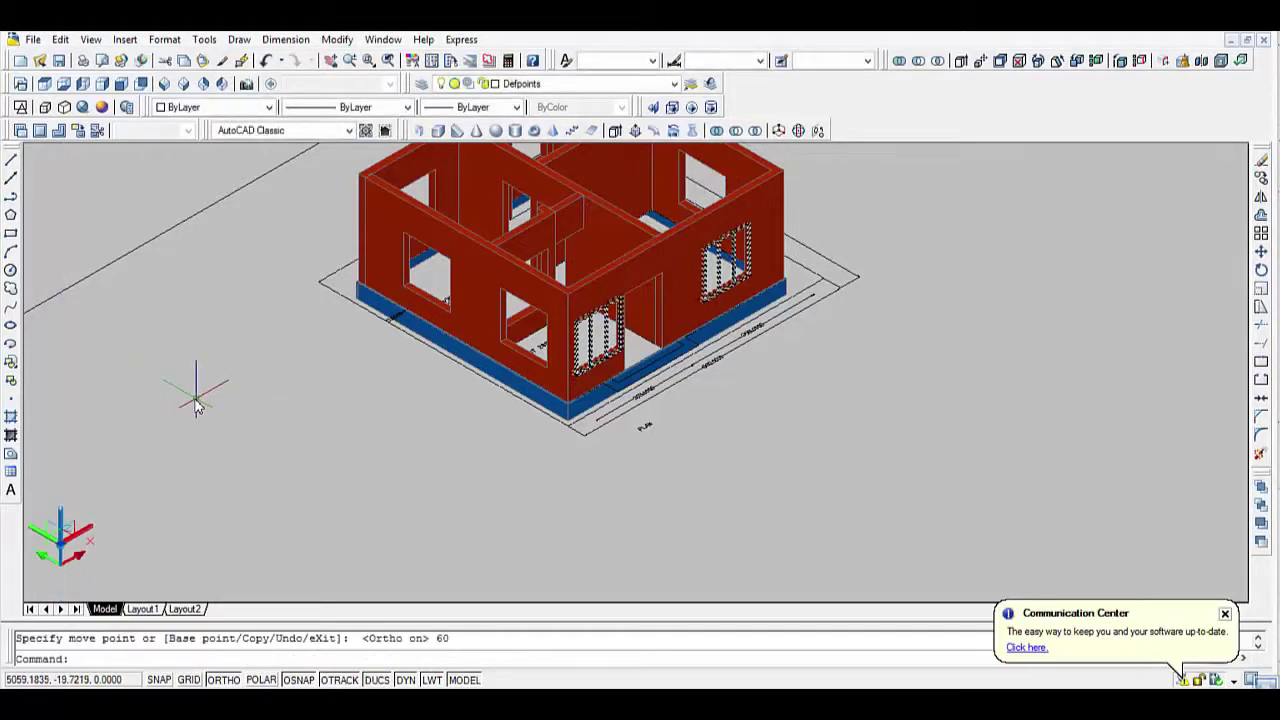
{"action": "key", "text": "Escape"}
{"action": "scroll", "coordinate": [762, 294], "scroll_direction": "up", "scroll_amount": 3}
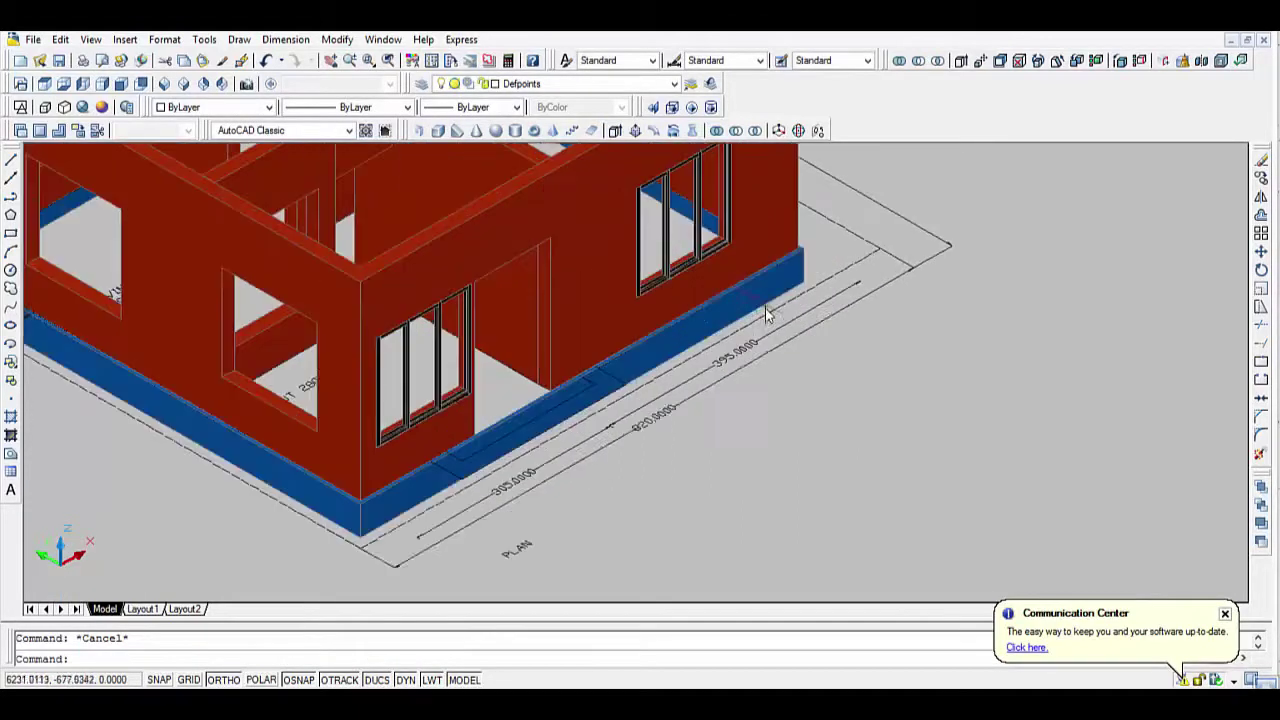
{"action": "middle_click_drag", "start_coordinate": [945, 345], "coordinate": [934, 371]}
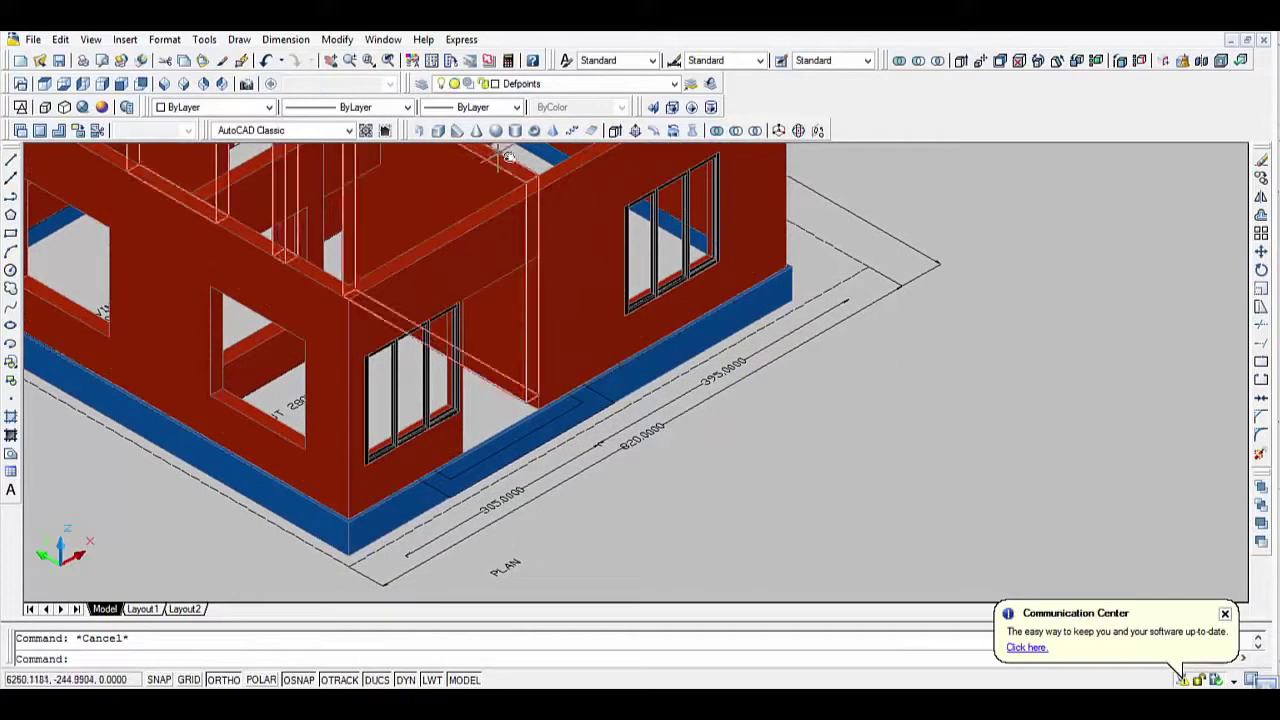
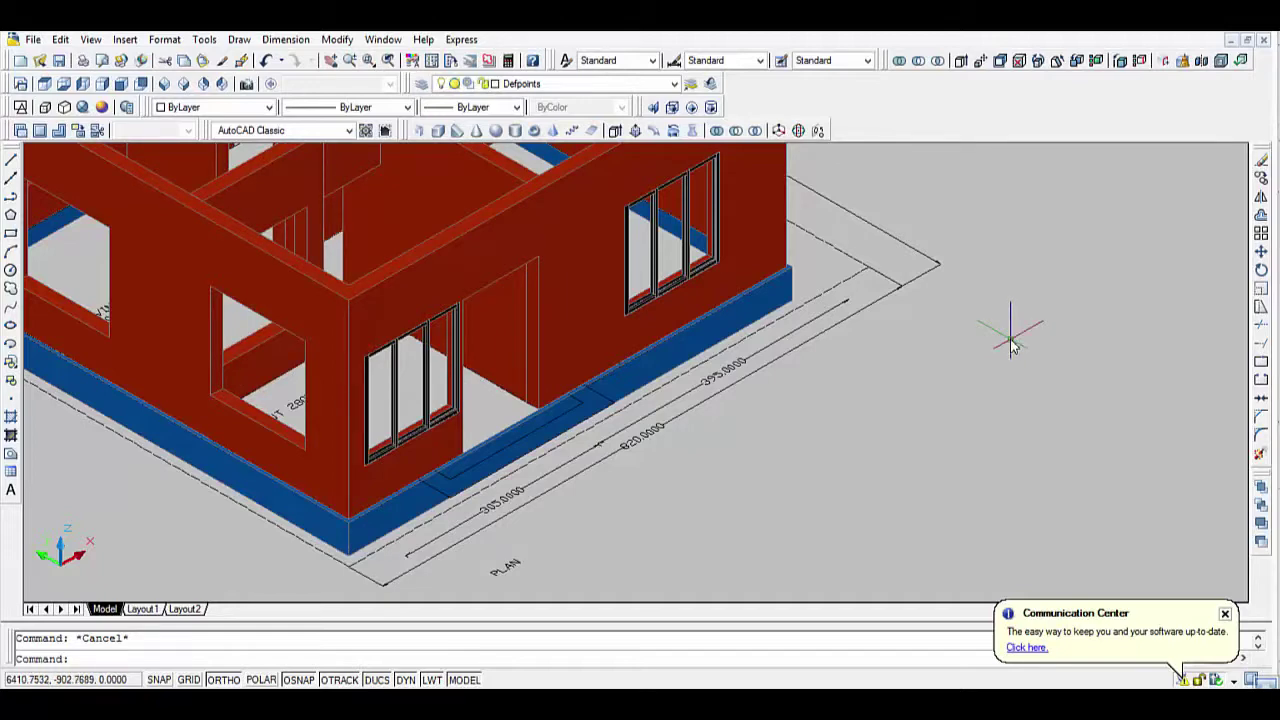
Try a flat surface across the window with ortho off, then cancel it.
{"action": "middle_click_drag", "start_coordinate": [1009, 339], "coordinate": [837, 417]}
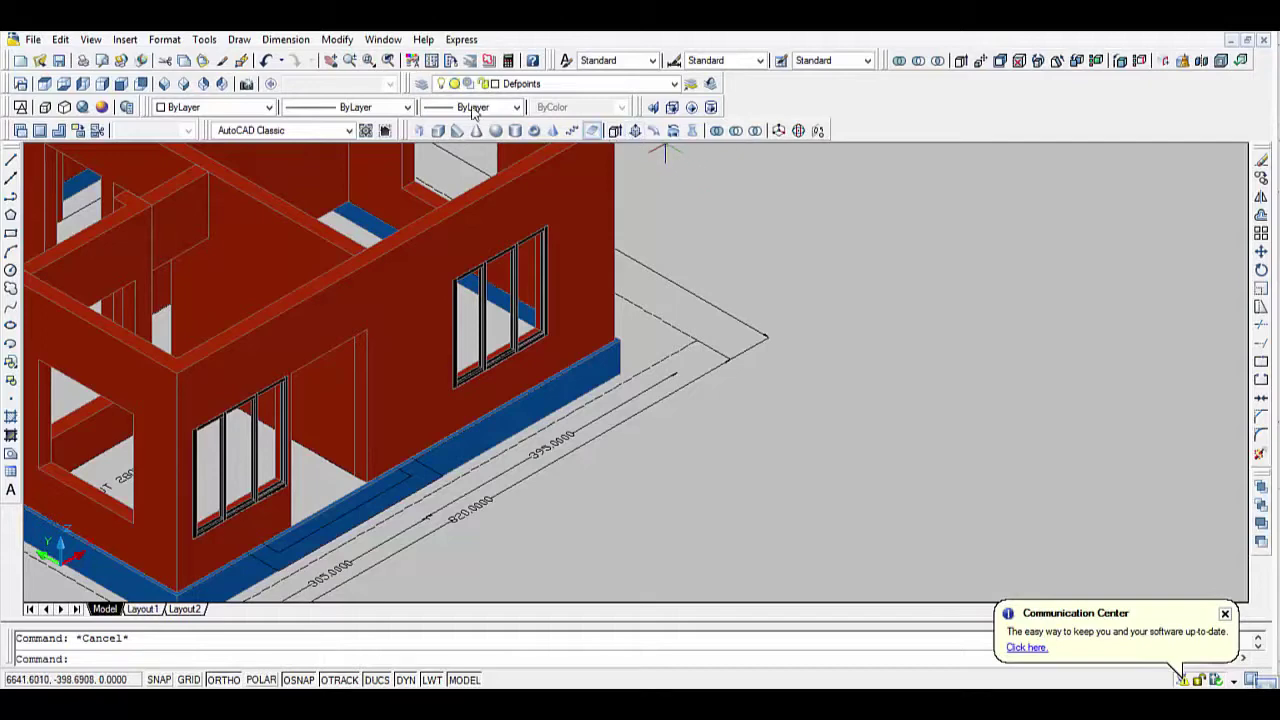
{"action": "left_click", "coordinate": [592, 130]}
{"action": "scroll", "coordinate": [508, 320], "scroll_direction": "up", "scroll_amount": 2}
{"action": "scroll", "coordinate": [408, 266], "scroll_direction": "up", "scroll_amount": 2}
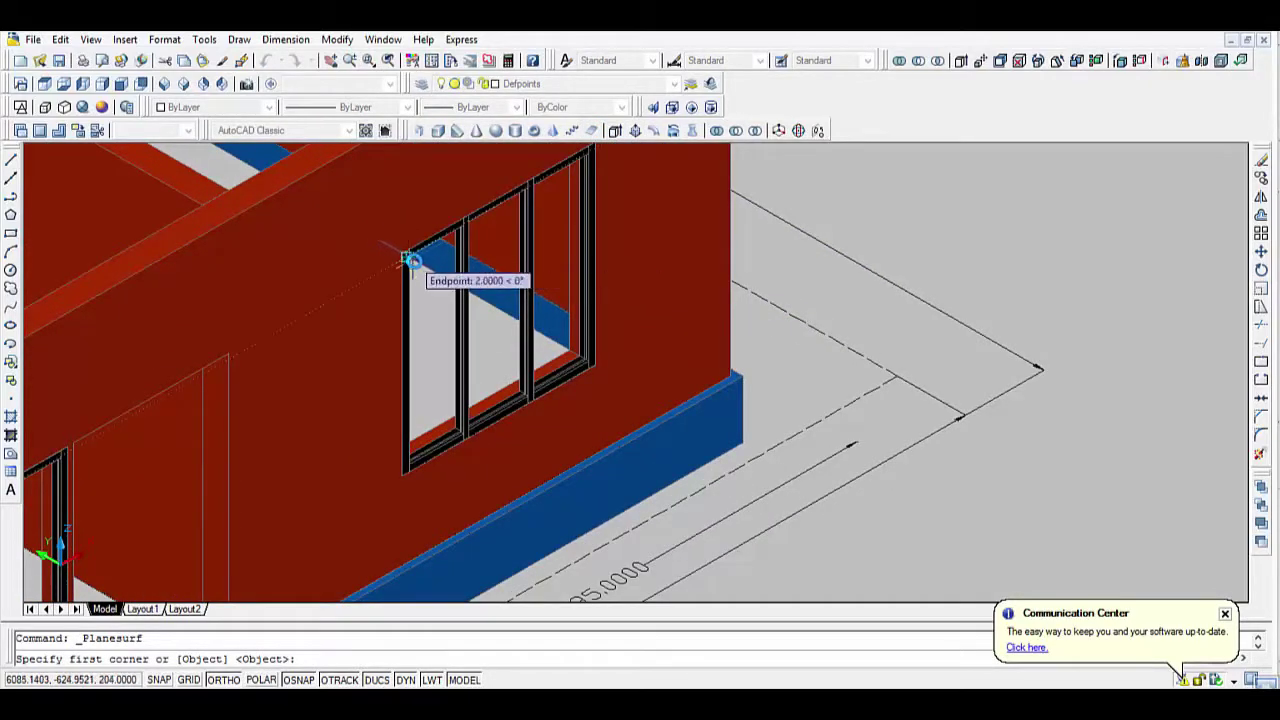
{"action": "left_click", "coordinate": [405, 257]}
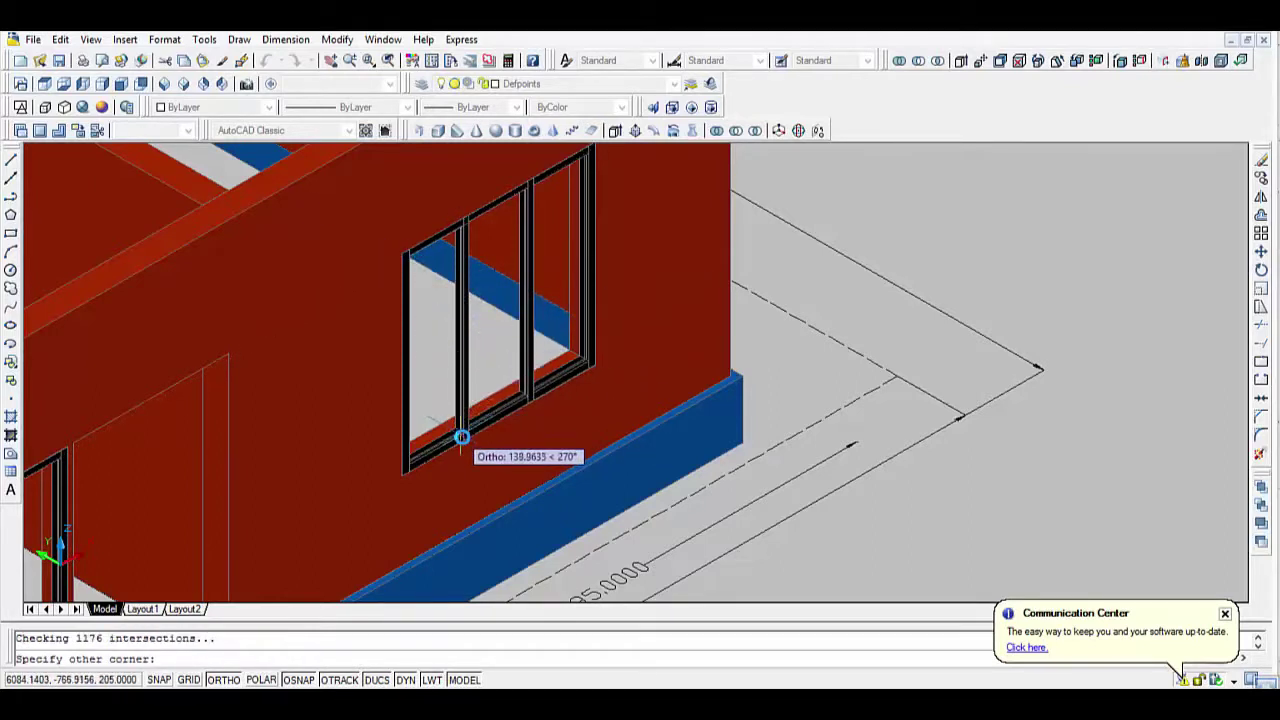
{"action": "left_click", "coordinate": [462, 432]}
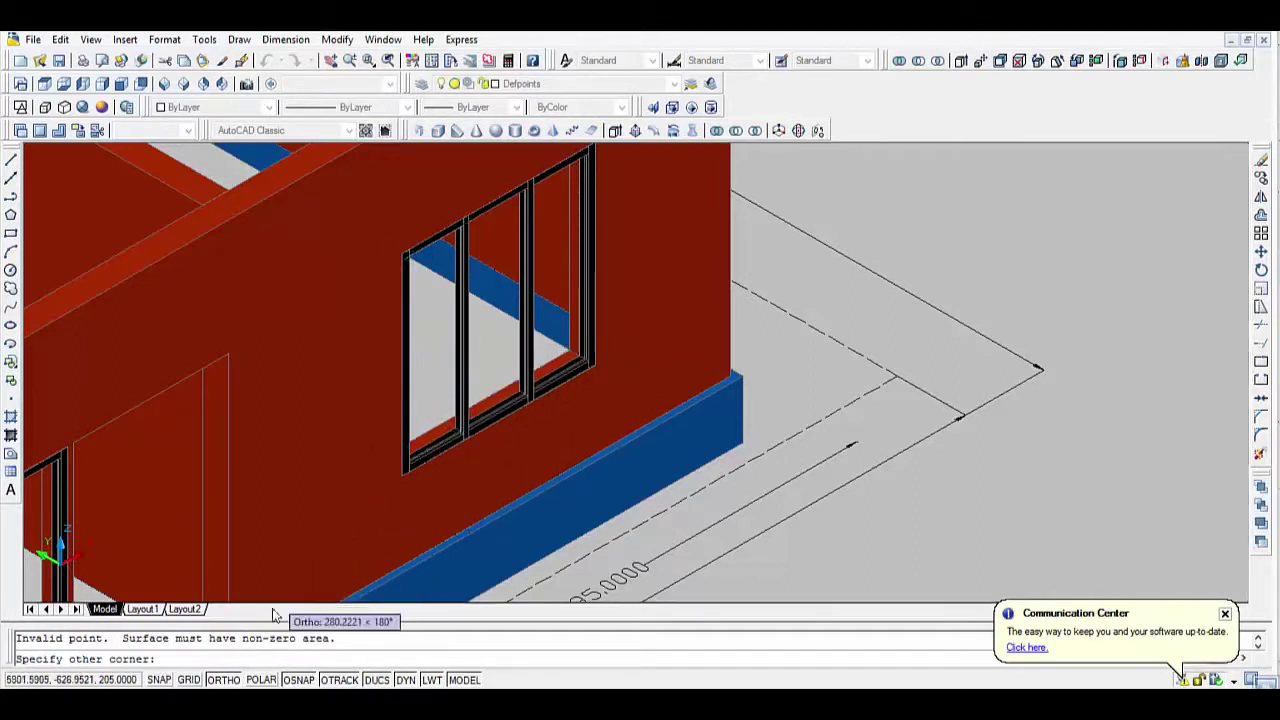
{"action": "key", "text": "F8"}
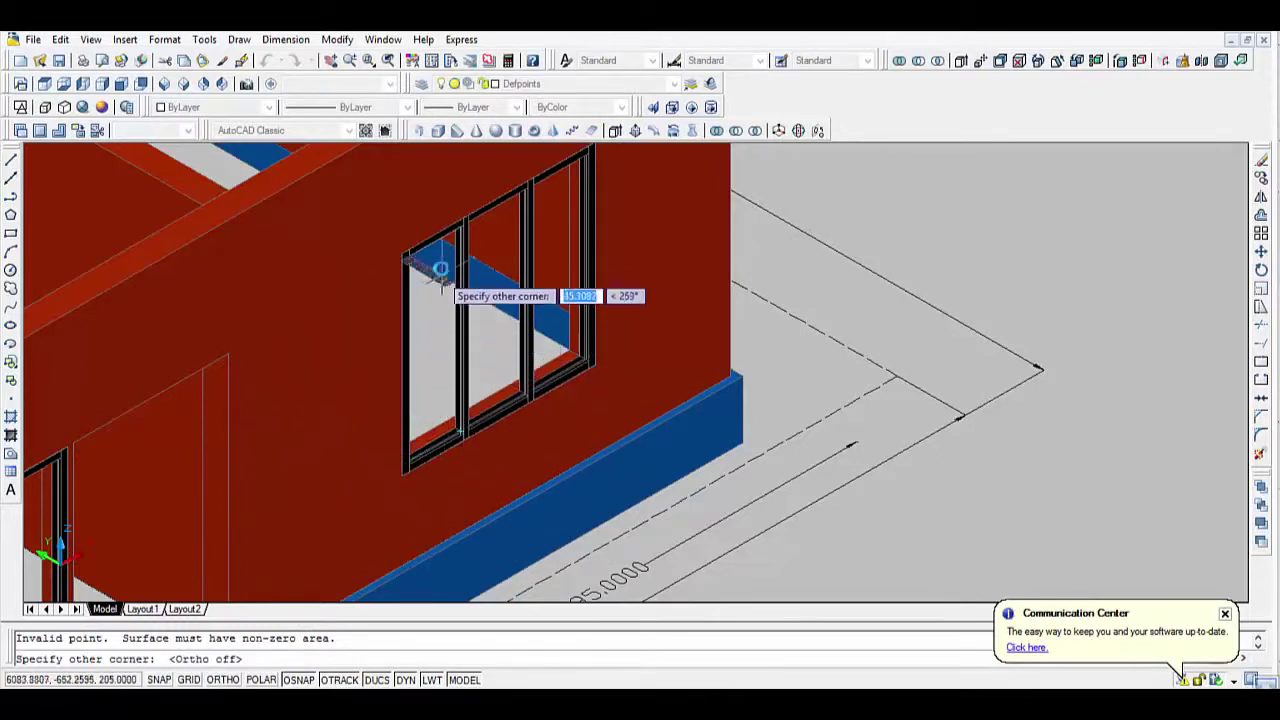
{"action": "key", "text": "Escape"}
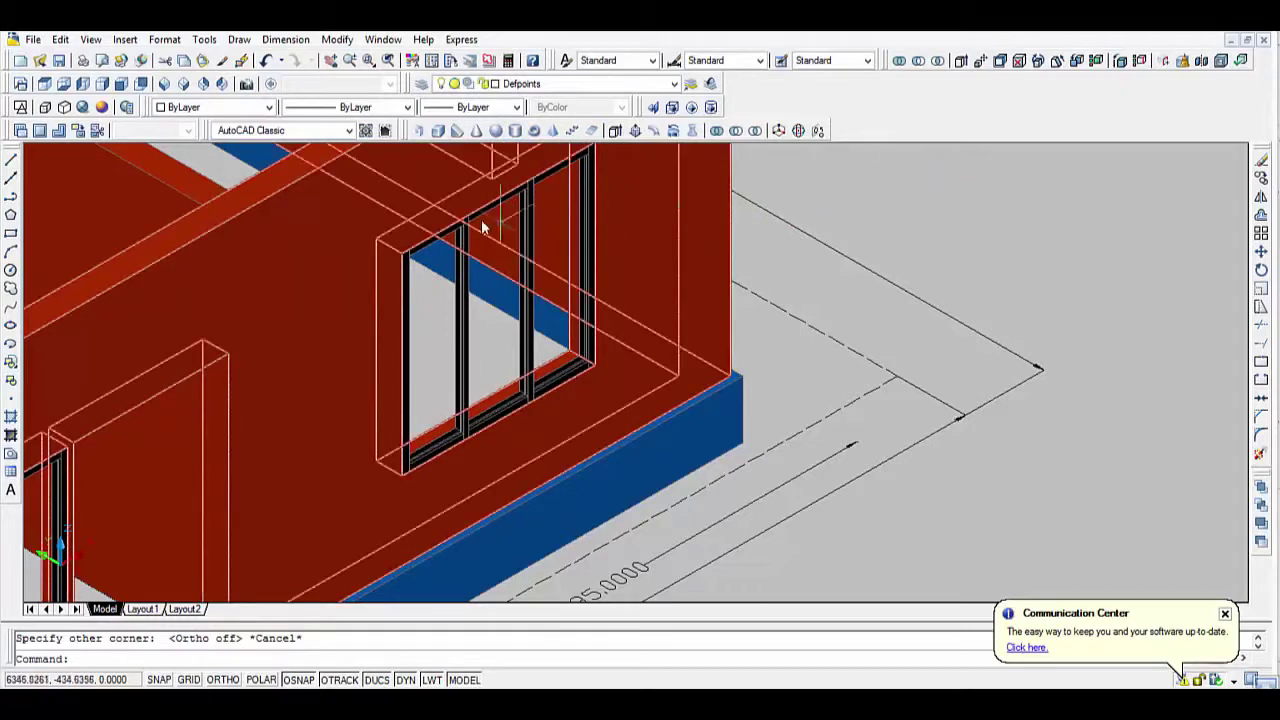
Switch to the top view centred on the floor plan.
{"action": "left_click", "coordinate": [45, 84]}
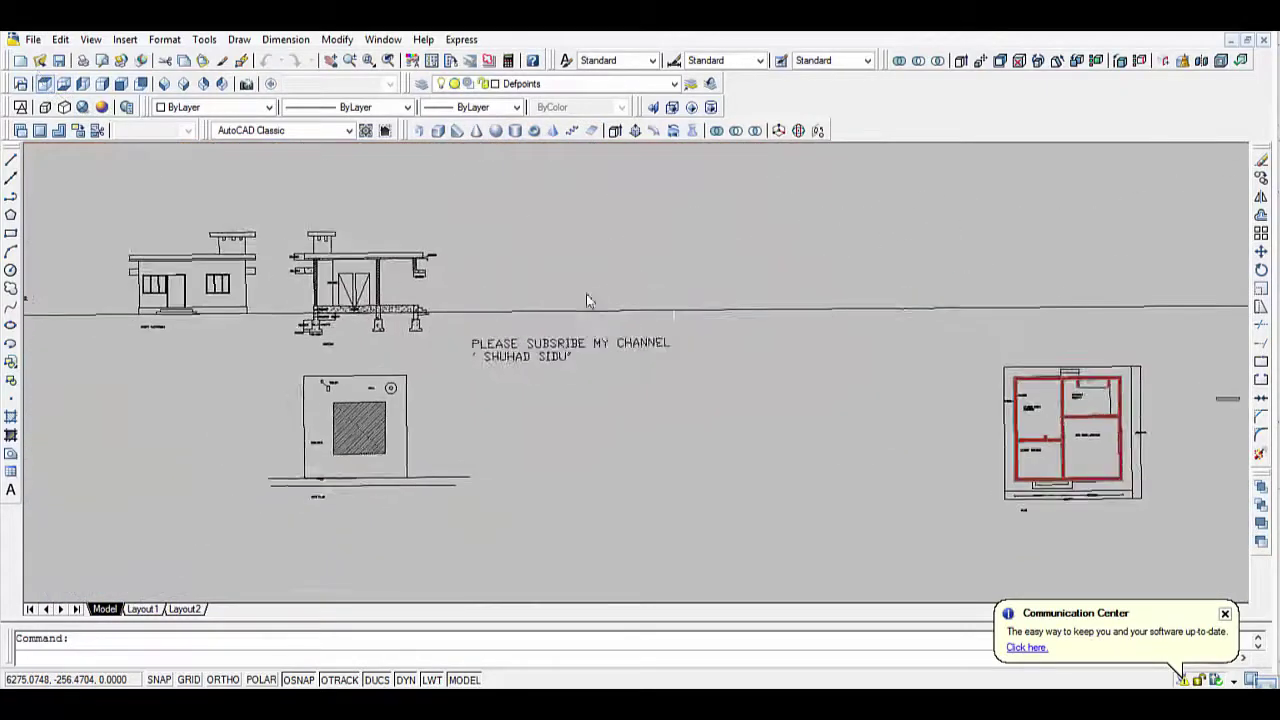
{"action": "middle_click_drag", "start_coordinate": [1026, 440], "coordinate": [706, 409]}
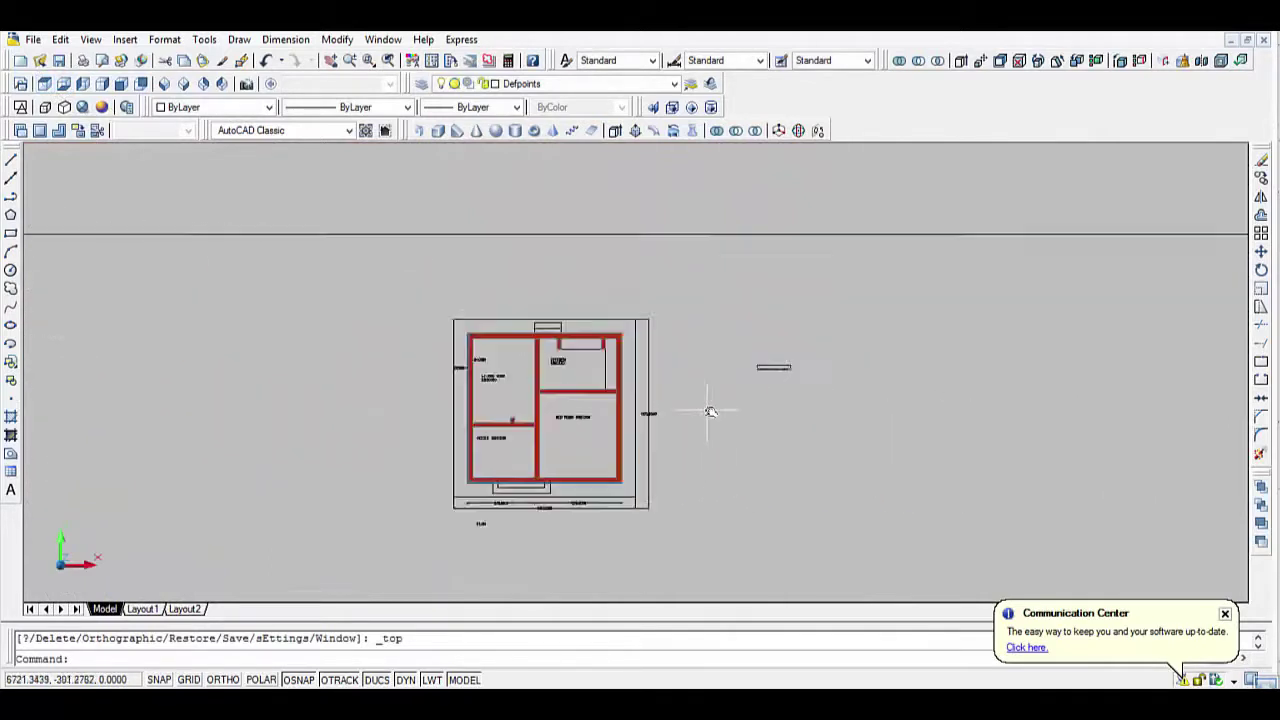
{"action": "scroll", "coordinate": [786, 372], "scroll_direction": "up", "scroll_amount": 3}
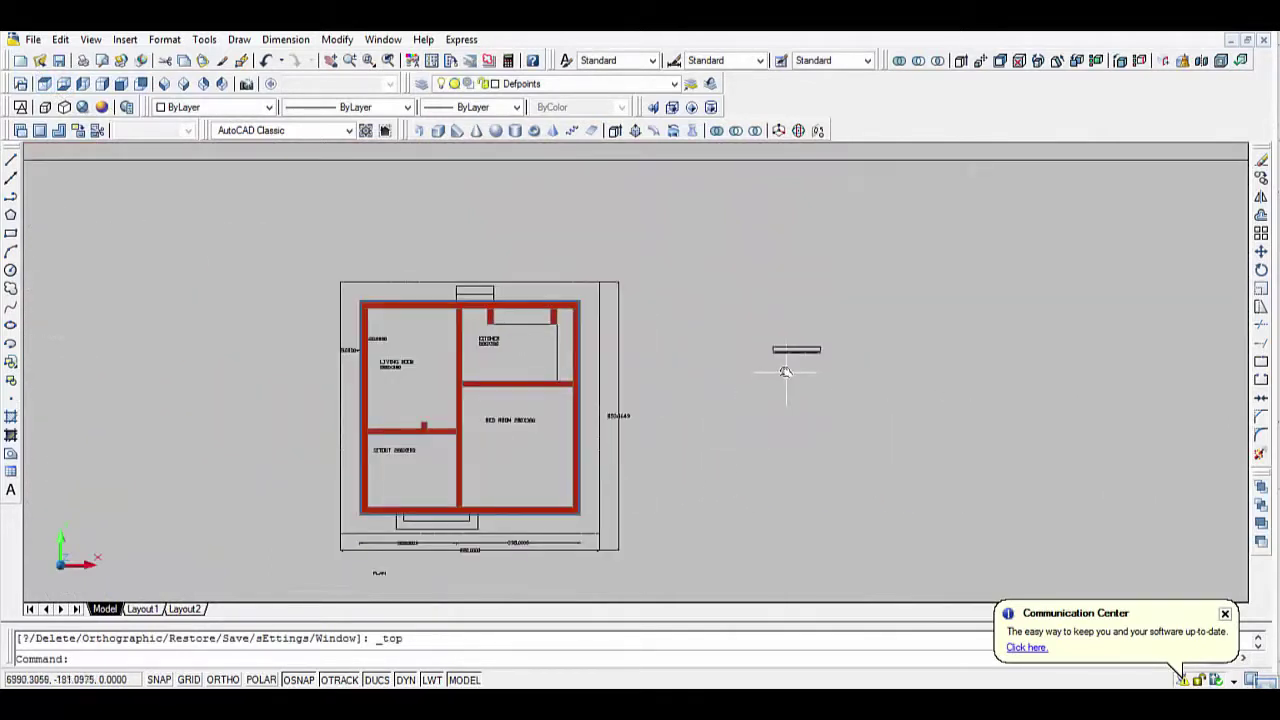
Draw a 100 × 20 rectangle to the right of the floor plan.
{"action": "left_click", "coordinate": [11, 234]}
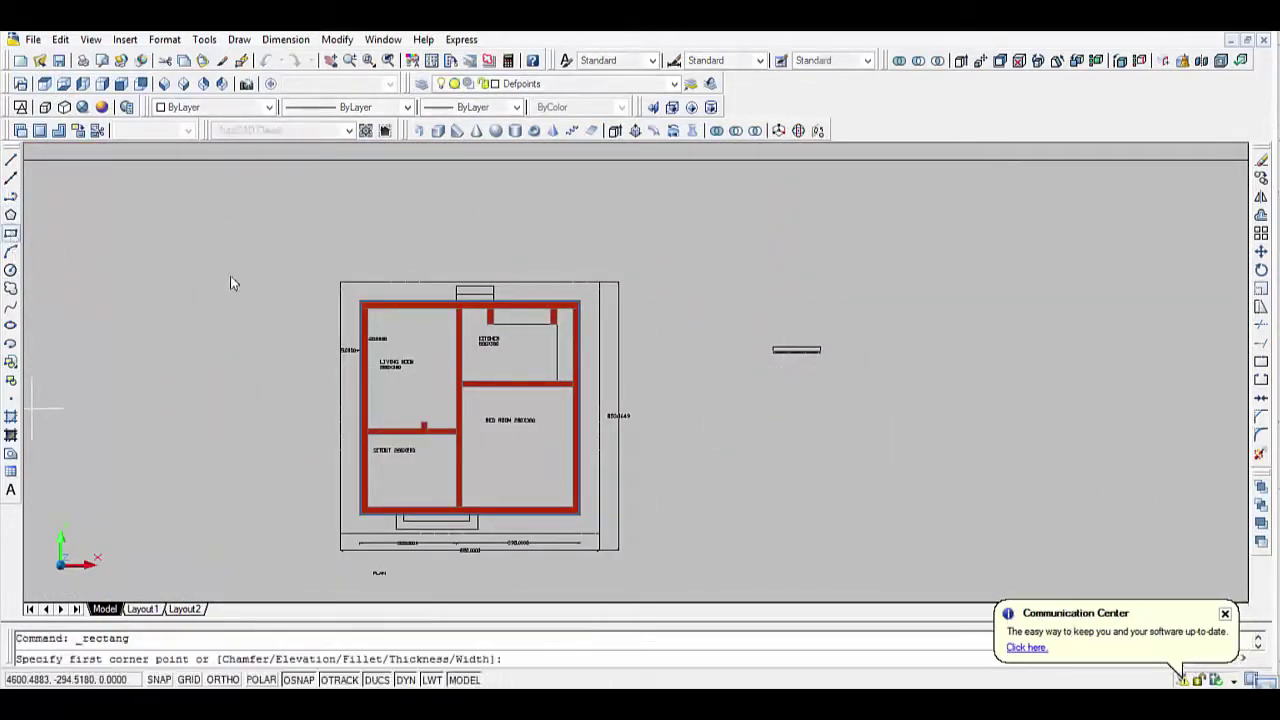
{"action": "left_click", "coordinate": [784, 411]}
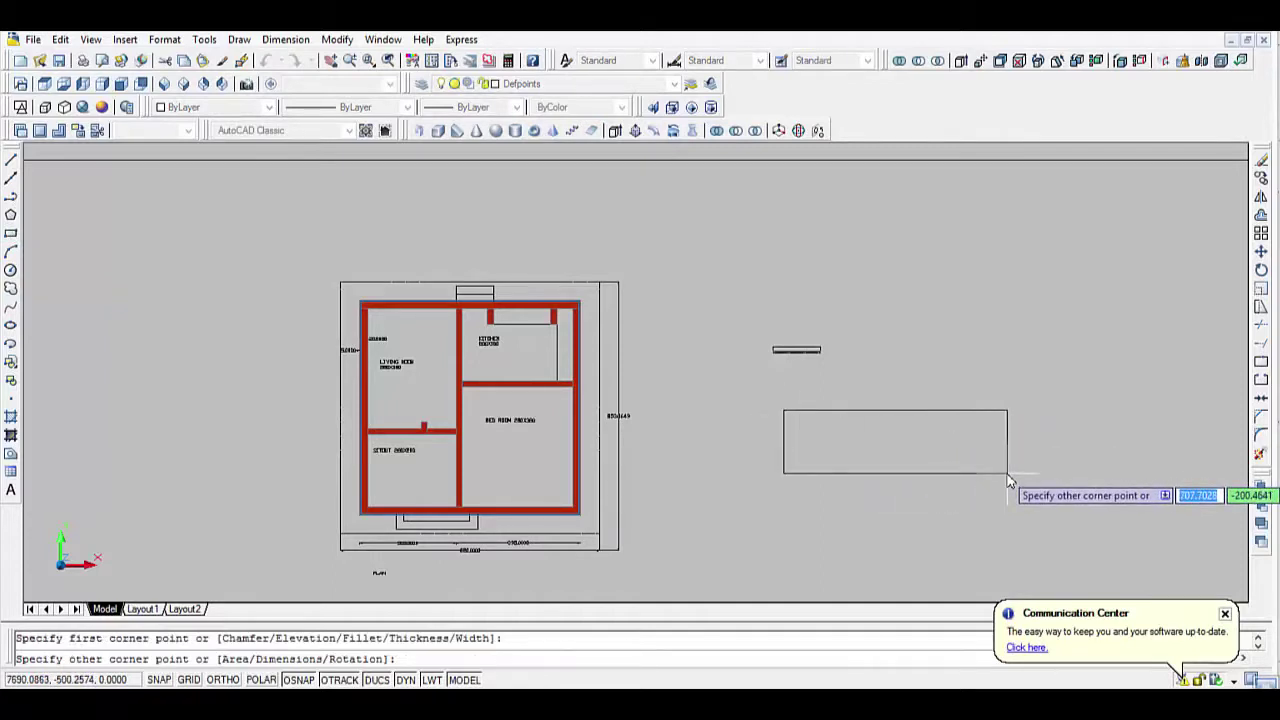
{"action": "type", "text": "100"}
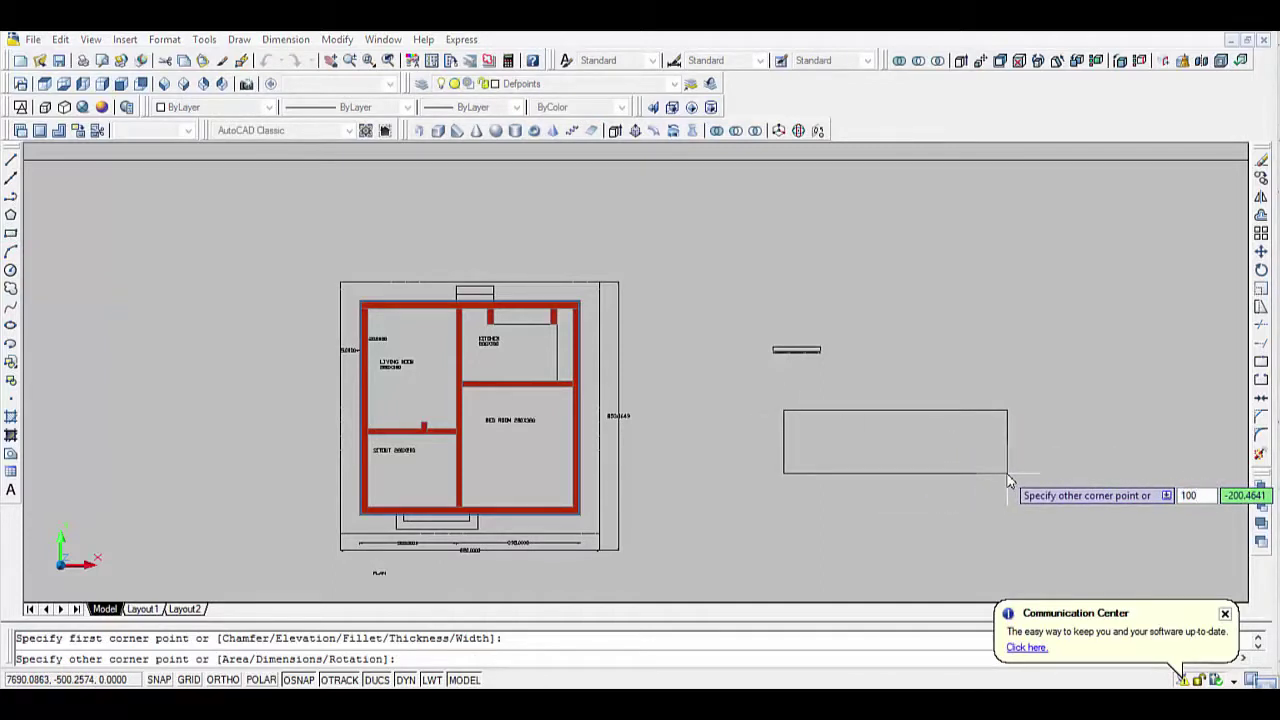
{"action": "key", "text": "Tab"}
{"action": "type", "text": "2"}
{"action": "key", "text": "Return"}
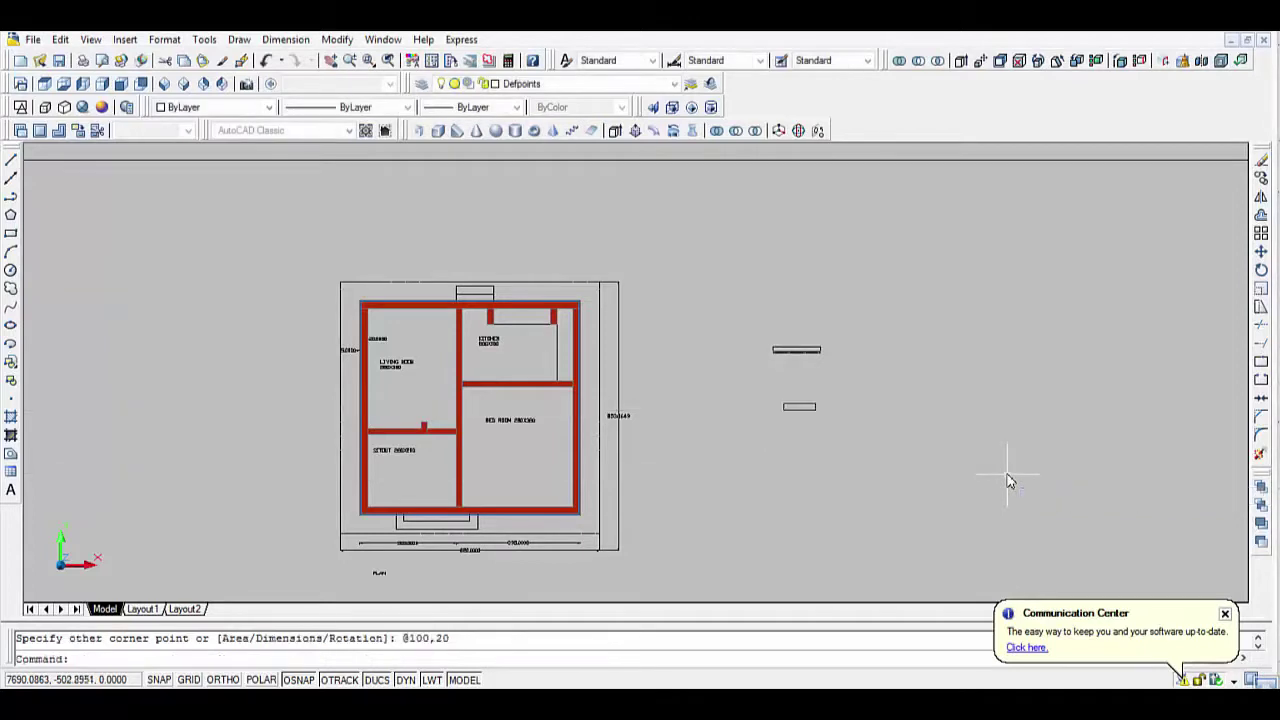
{"action": "scroll", "coordinate": [922, 455], "scroll_direction": "up", "scroll_amount": 1}
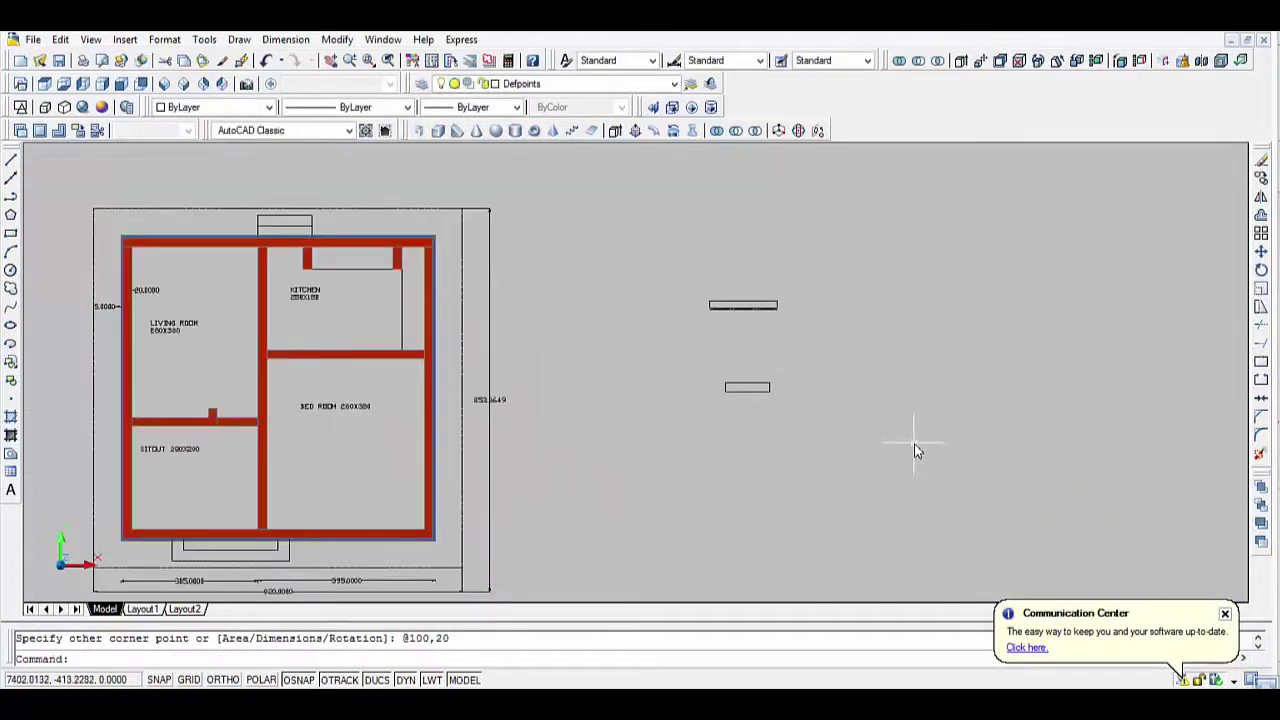
Explode the small rectangle into separate lines.
{"action": "type", "text": "explode"}
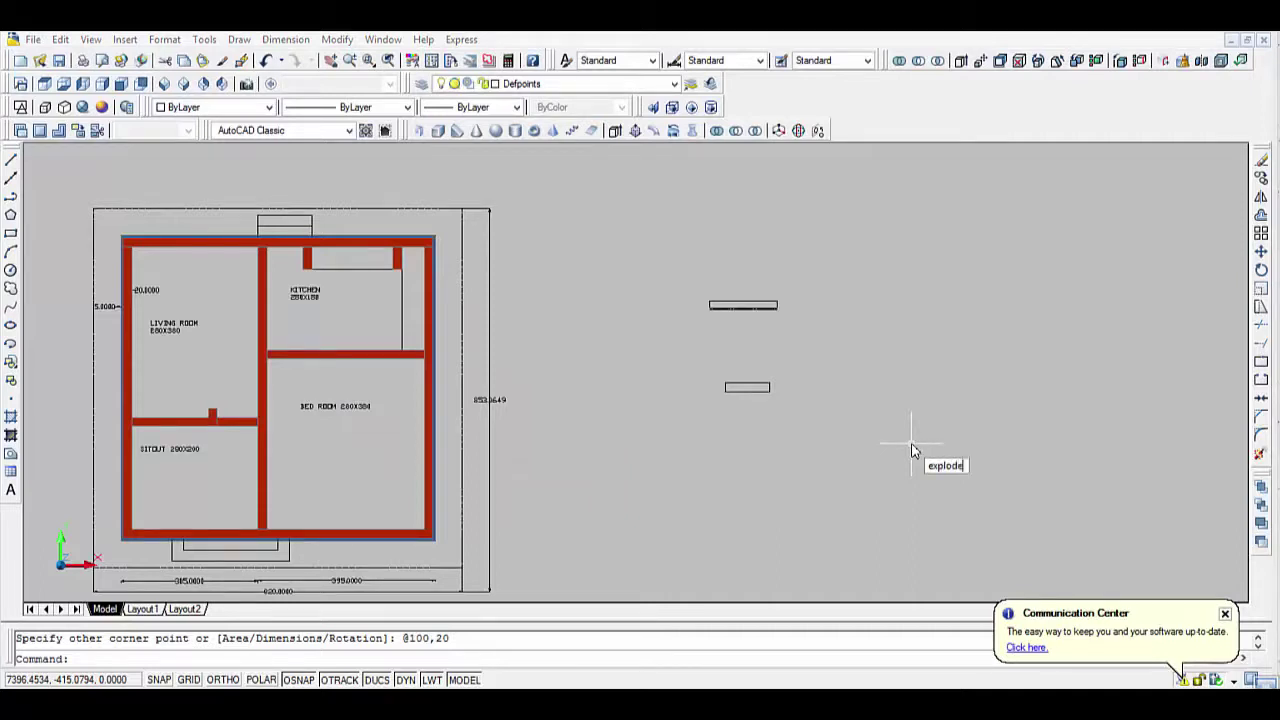
{"action": "key", "text": "Return"}
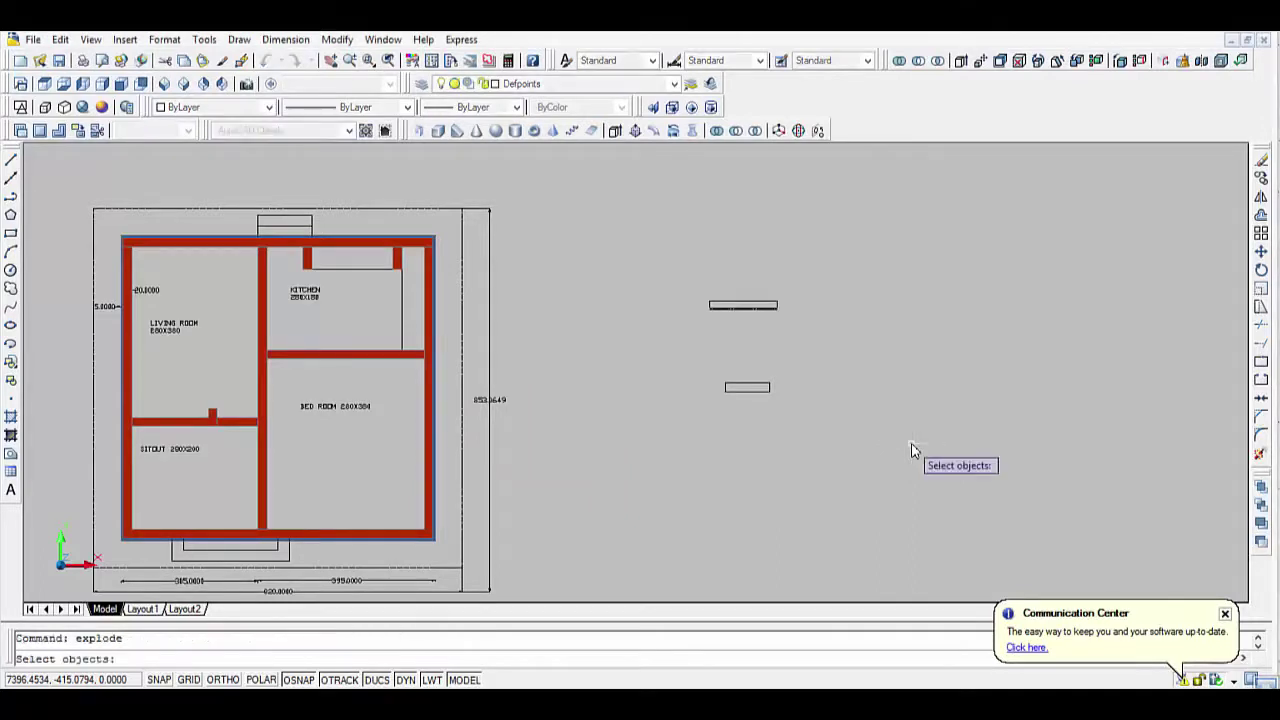
{"action": "scroll", "coordinate": [733, 395], "scroll_direction": "up", "scroll_amount": 1}
{"action": "scroll", "coordinate": [733, 395], "scroll_direction": "up", "scroll_amount": 1}
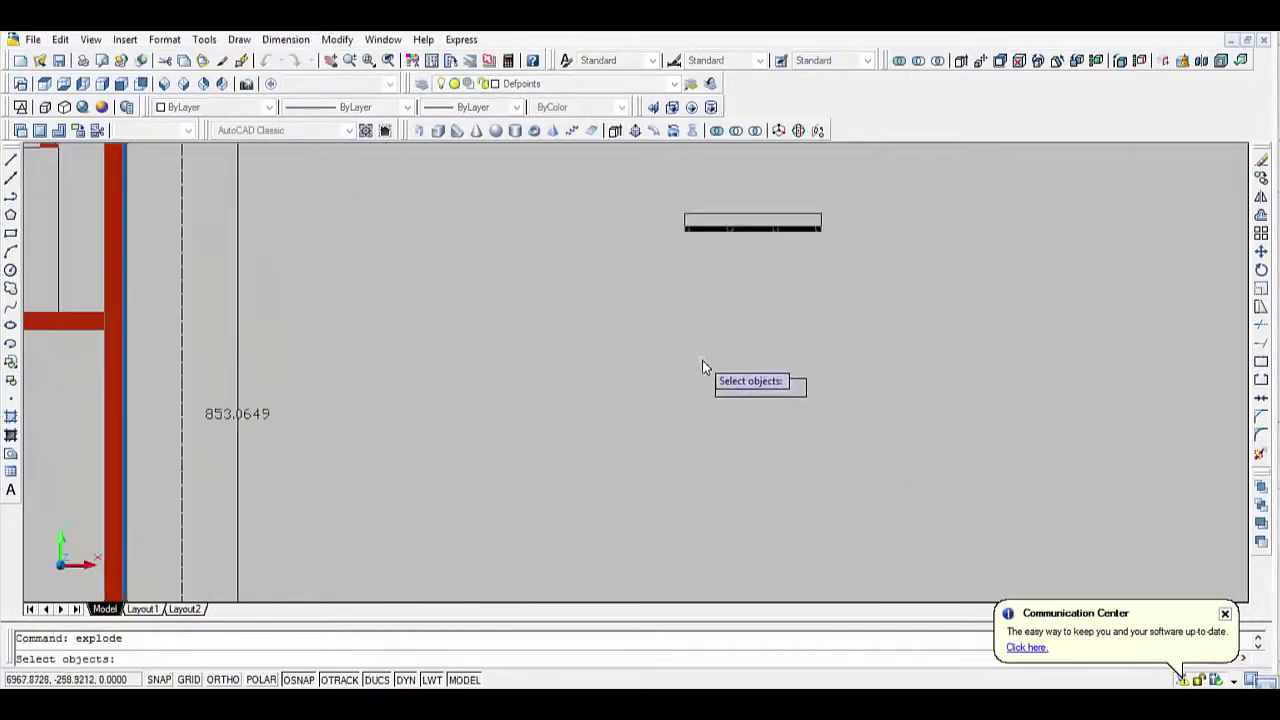
{"action": "left_click", "coordinate": [702, 359]}
{"action": "left_click", "coordinate": [865, 446]}
{"action": "key", "text": "Return"}
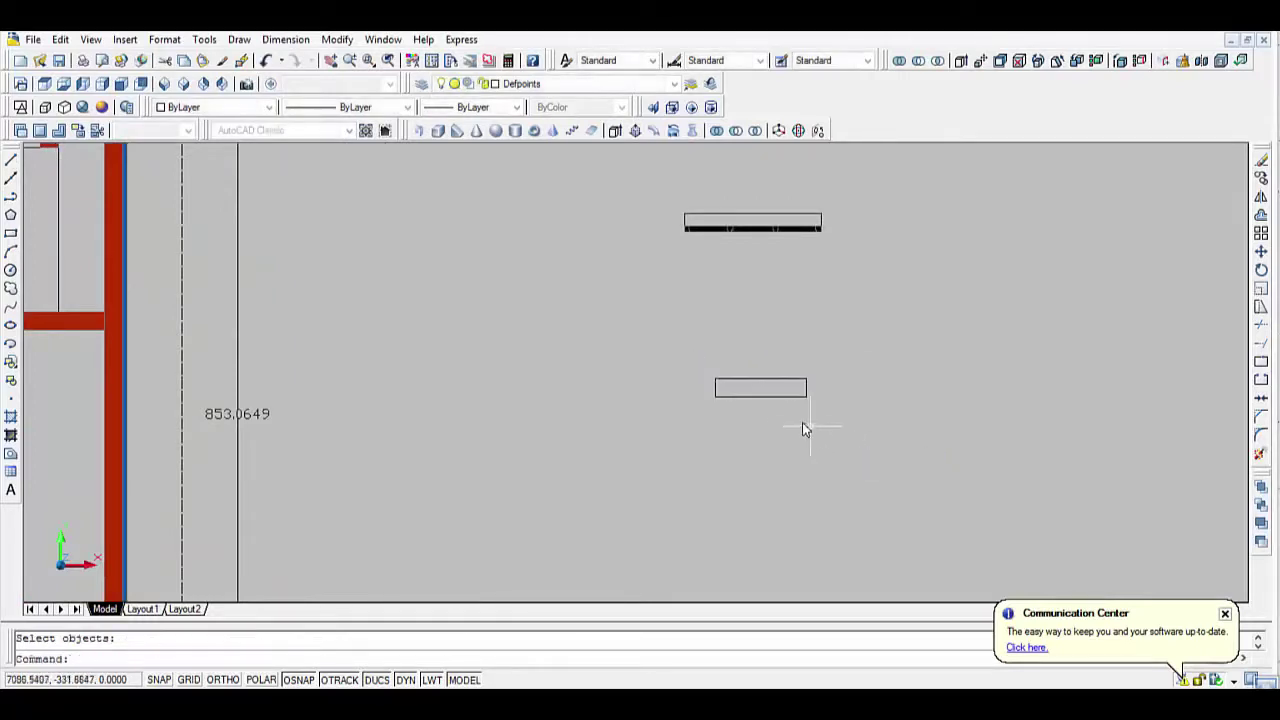
Offset one rectangle edge by 2 units.
{"action": "type", "text": "o"}
{"action": "key", "text": "Return"}
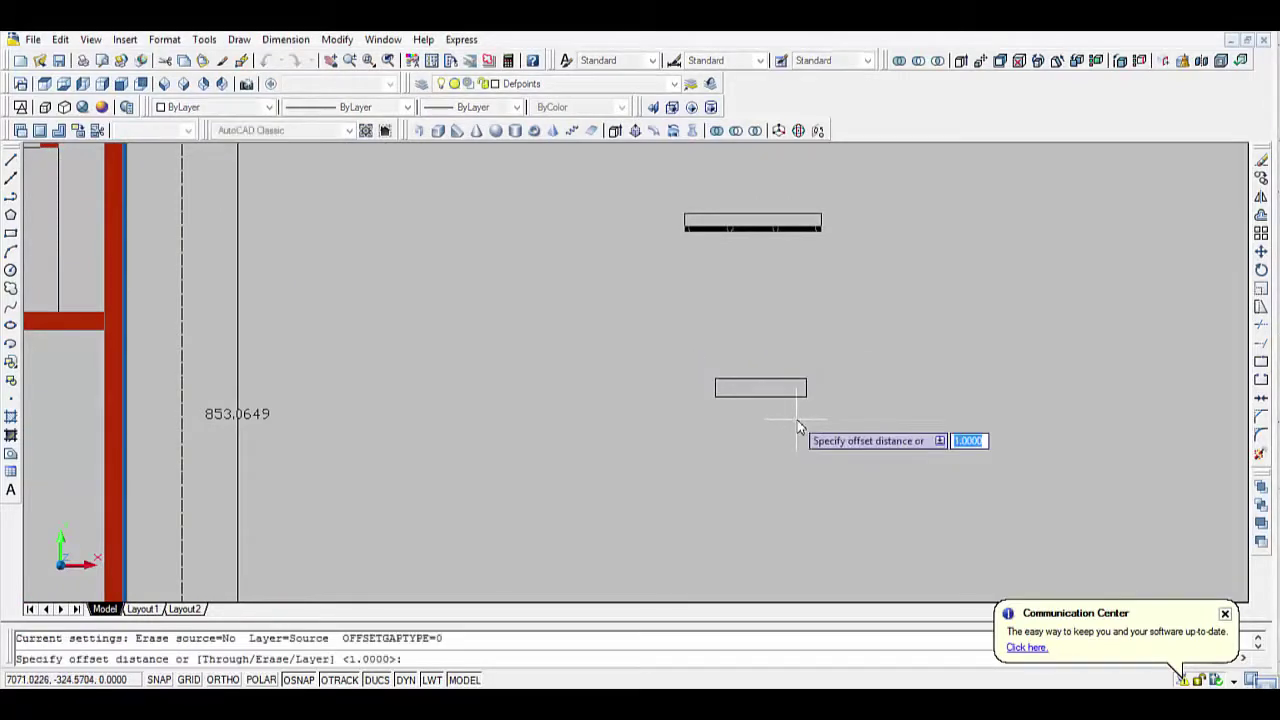
{"action": "type", "text": "2"}
{"action": "key", "text": "Return"}
{"action": "left_click", "coordinate": [766, 378]}
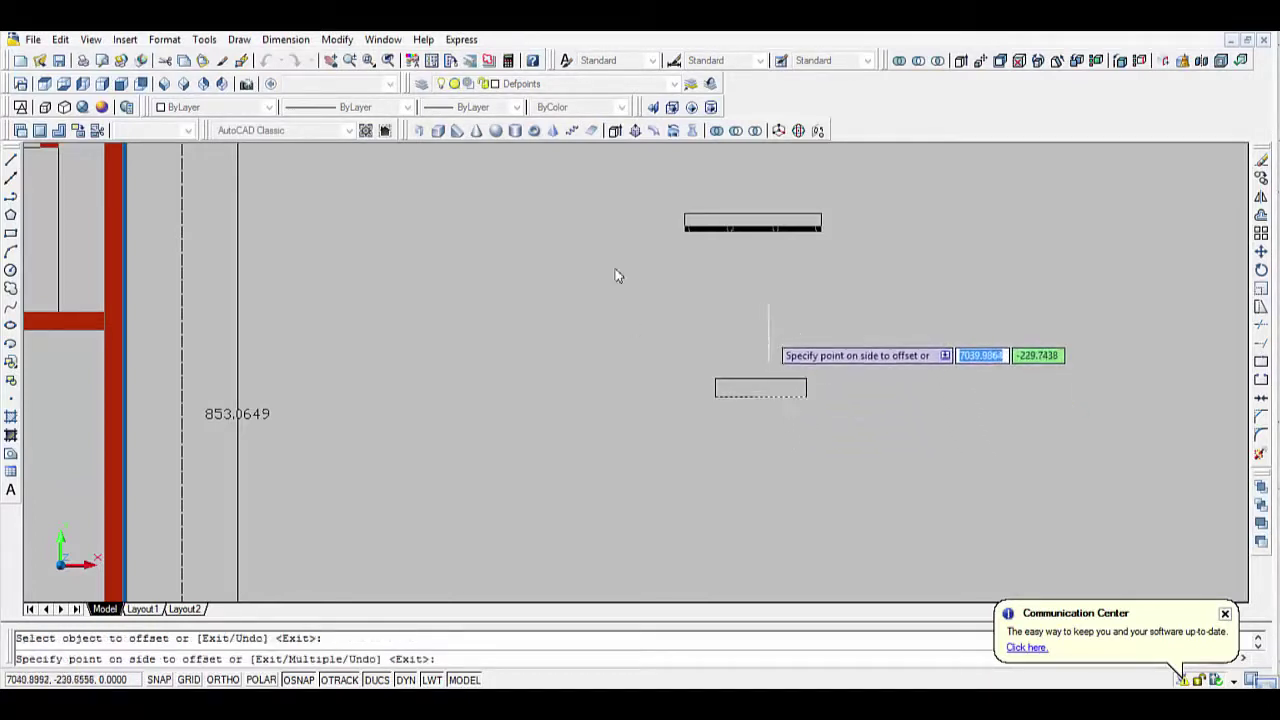
{"action": "left_click", "coordinate": [795, 418]}
{"action": "key", "text": "Return"}
Offset the bottom, left and right edges 6 units inward.
{"action": "key", "text": "Return"}
{"action": "scroll", "coordinate": [797, 437], "scroll_direction": "up", "scroll_amount": 1}
{"action": "scroll", "coordinate": [797, 429], "scroll_direction": "up", "scroll_amount": 1}
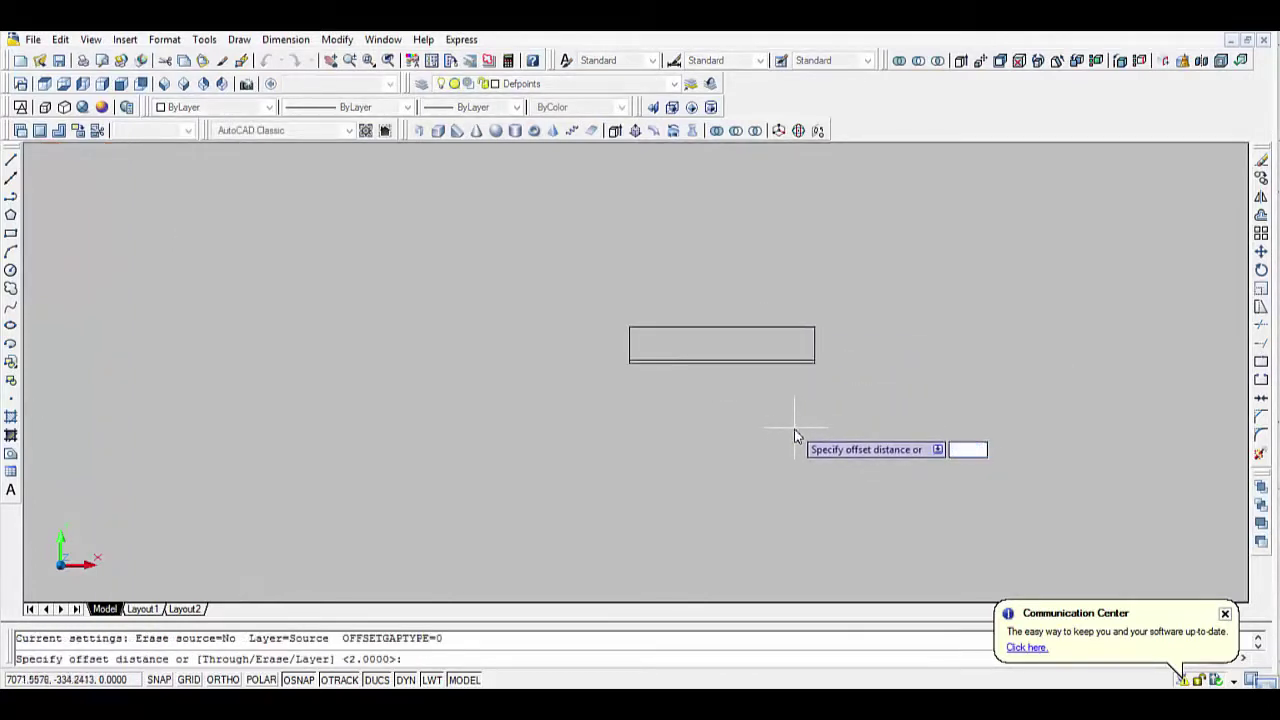
{"action": "type", "text": "6"}
{"action": "key", "text": "Return"}
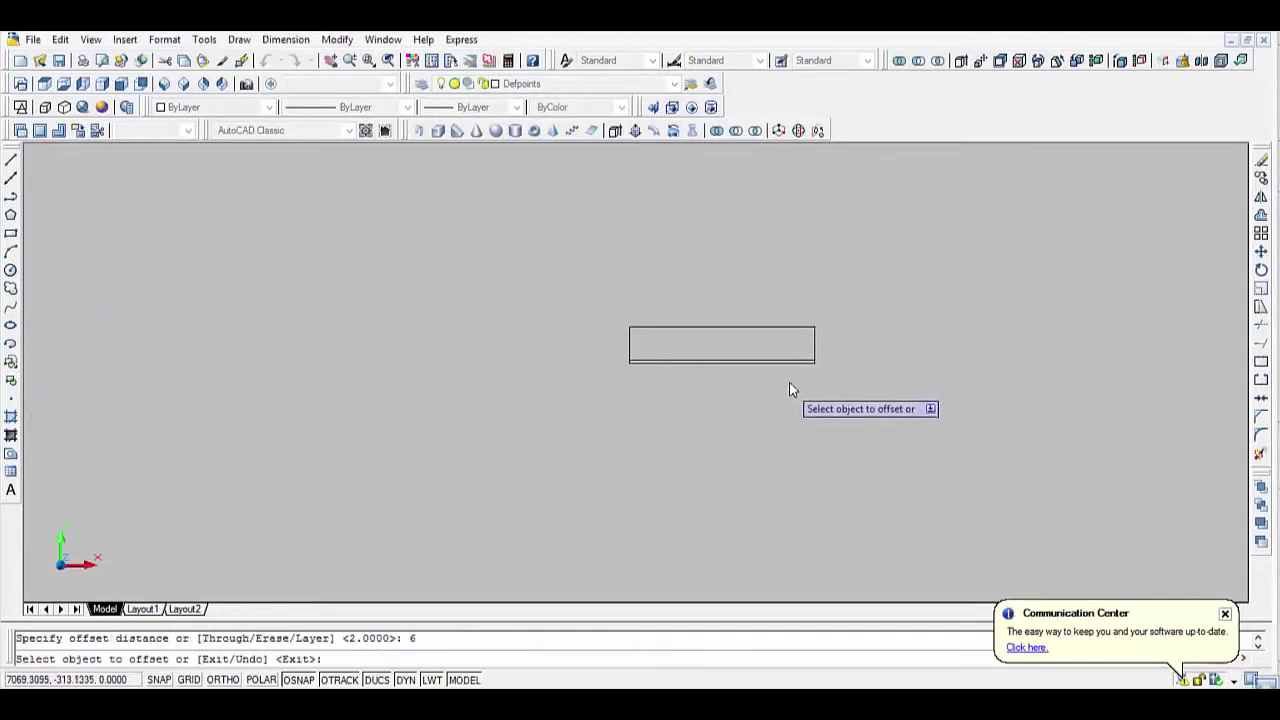
{"action": "left_click", "coordinate": [784, 360]}
{"action": "left_click", "coordinate": [775, 372]}
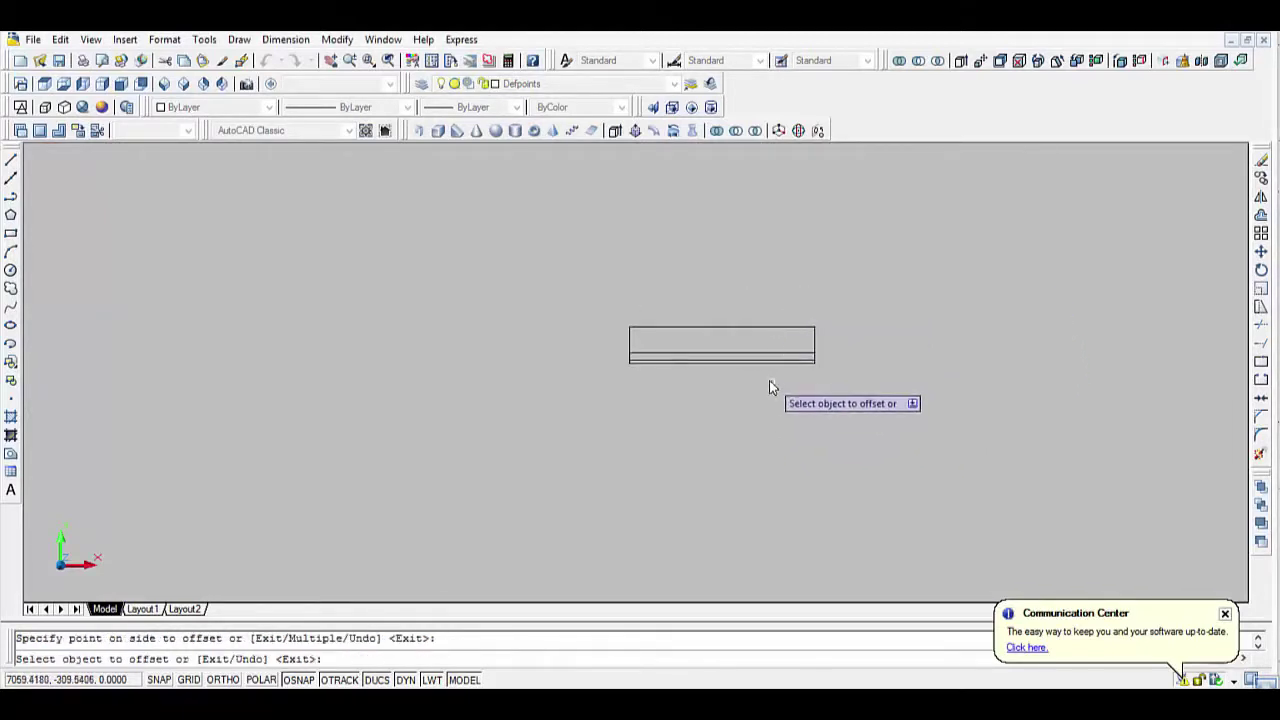
{"action": "scroll", "coordinate": [769, 380], "scroll_direction": "up", "scroll_amount": 3}
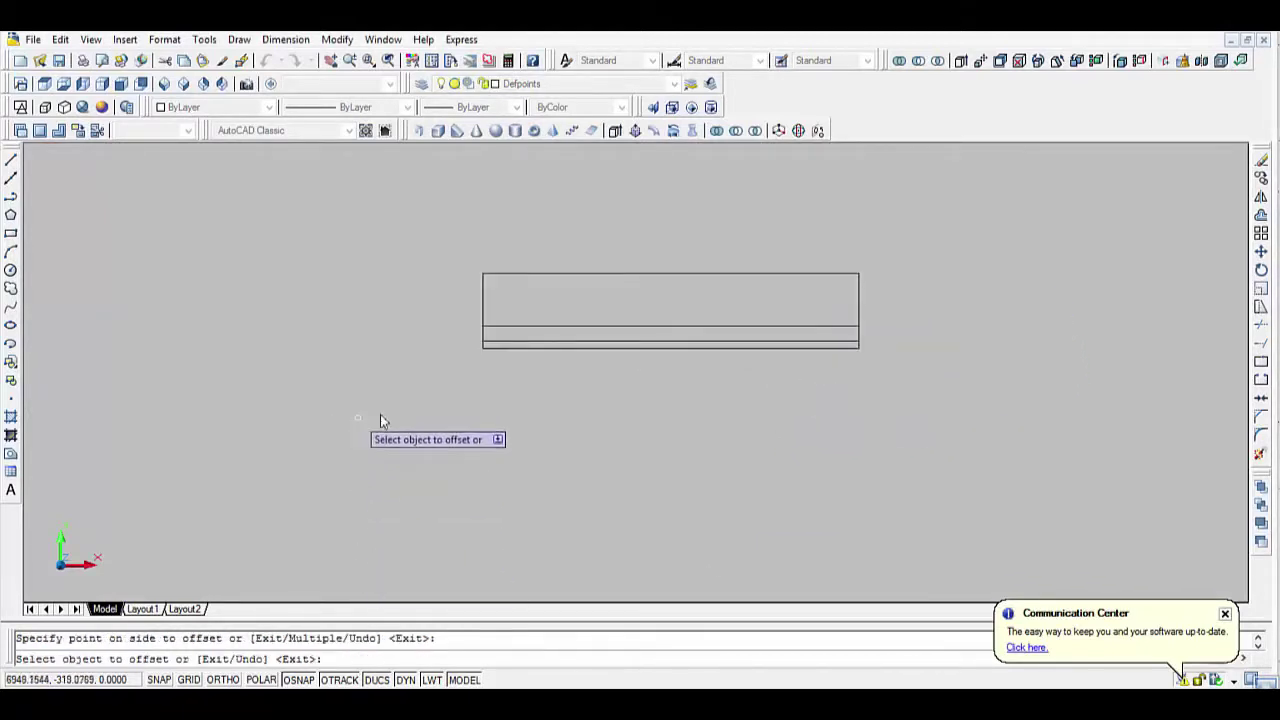
{"action": "left_click", "coordinate": [484, 314]}
{"action": "left_click", "coordinate": [523, 314]}
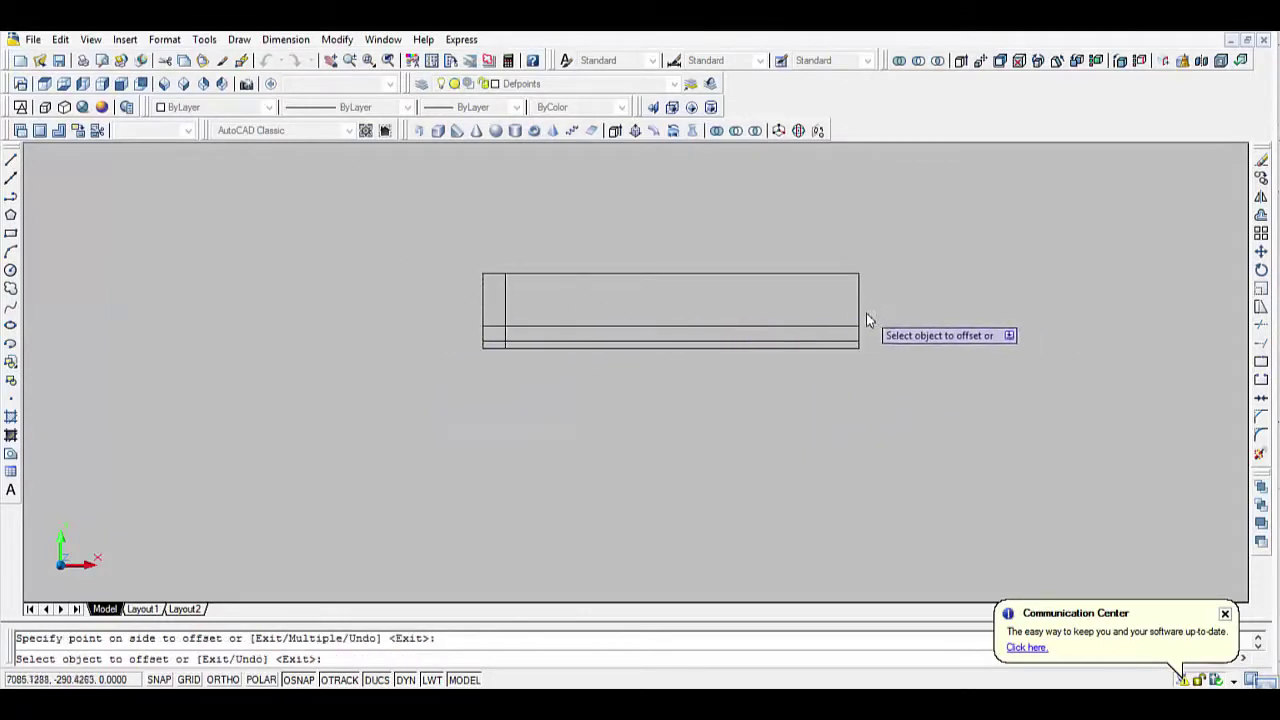
{"action": "left_click", "coordinate": [858, 316]}
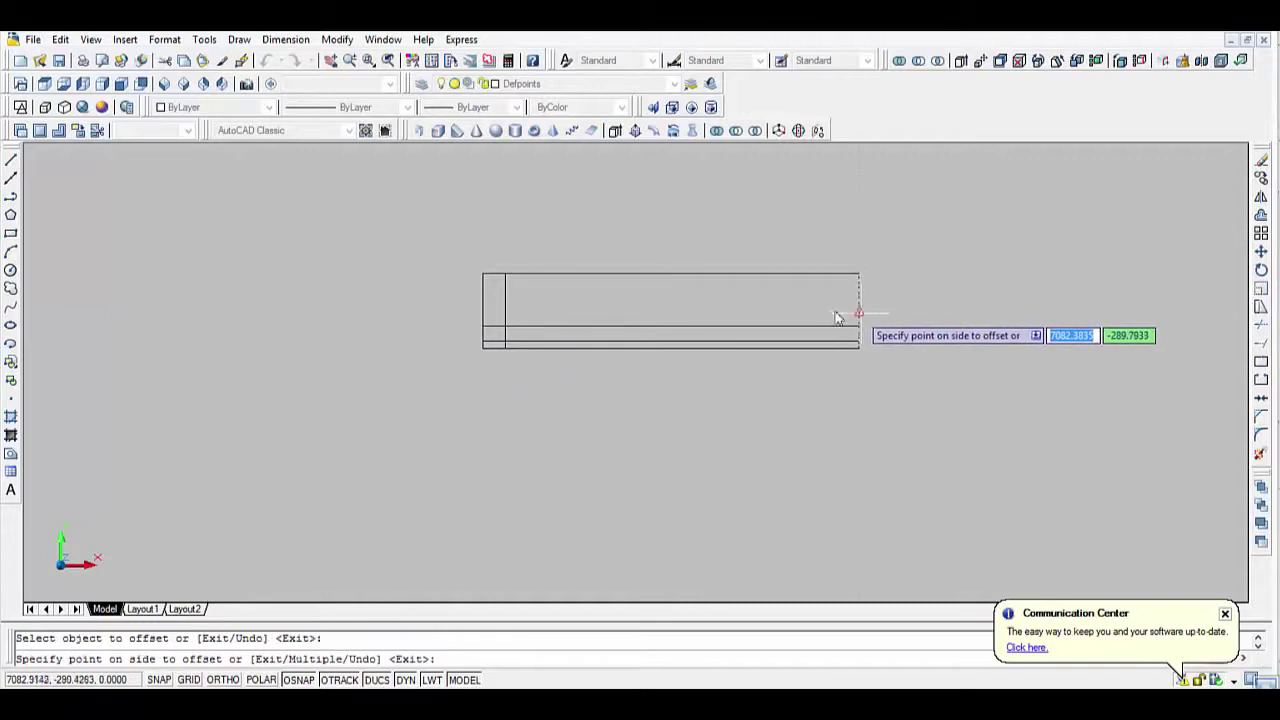
{"action": "left_click", "coordinate": [652, 254]}
{"action": "key", "text": "Return"}
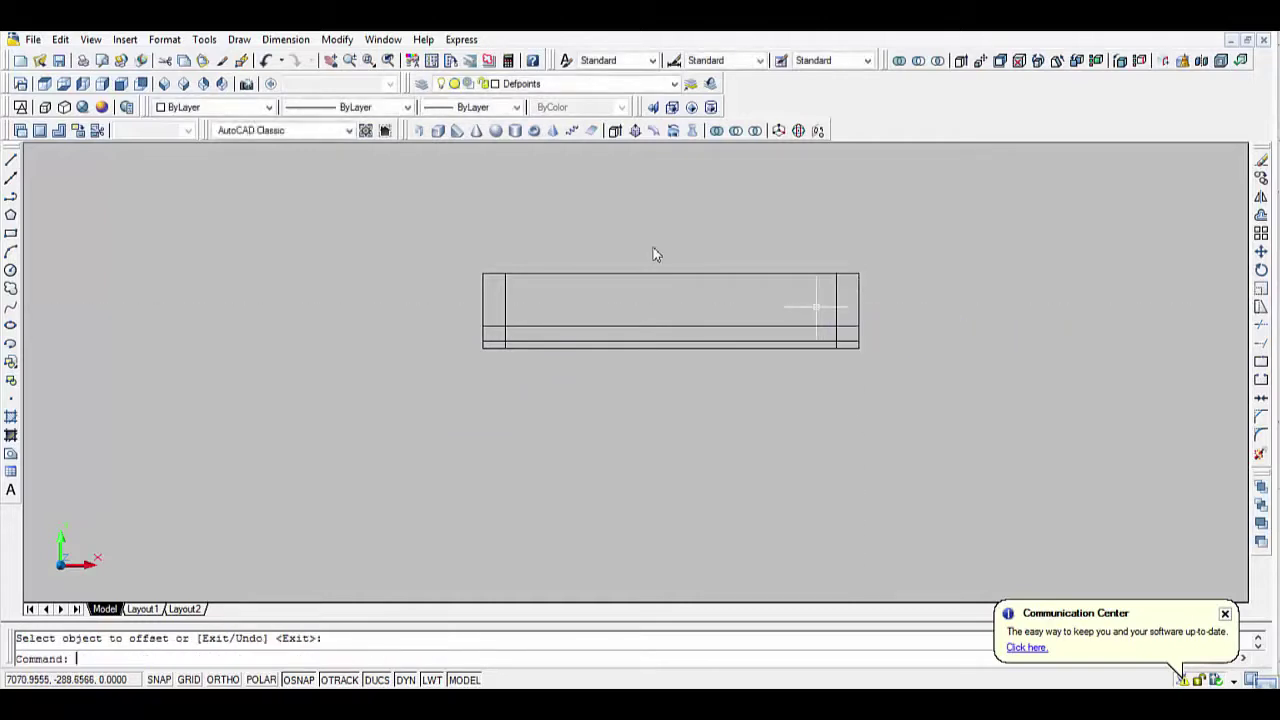
Add lines 1 unit outside each inner vertical line.
{"action": "key", "text": "Return"}
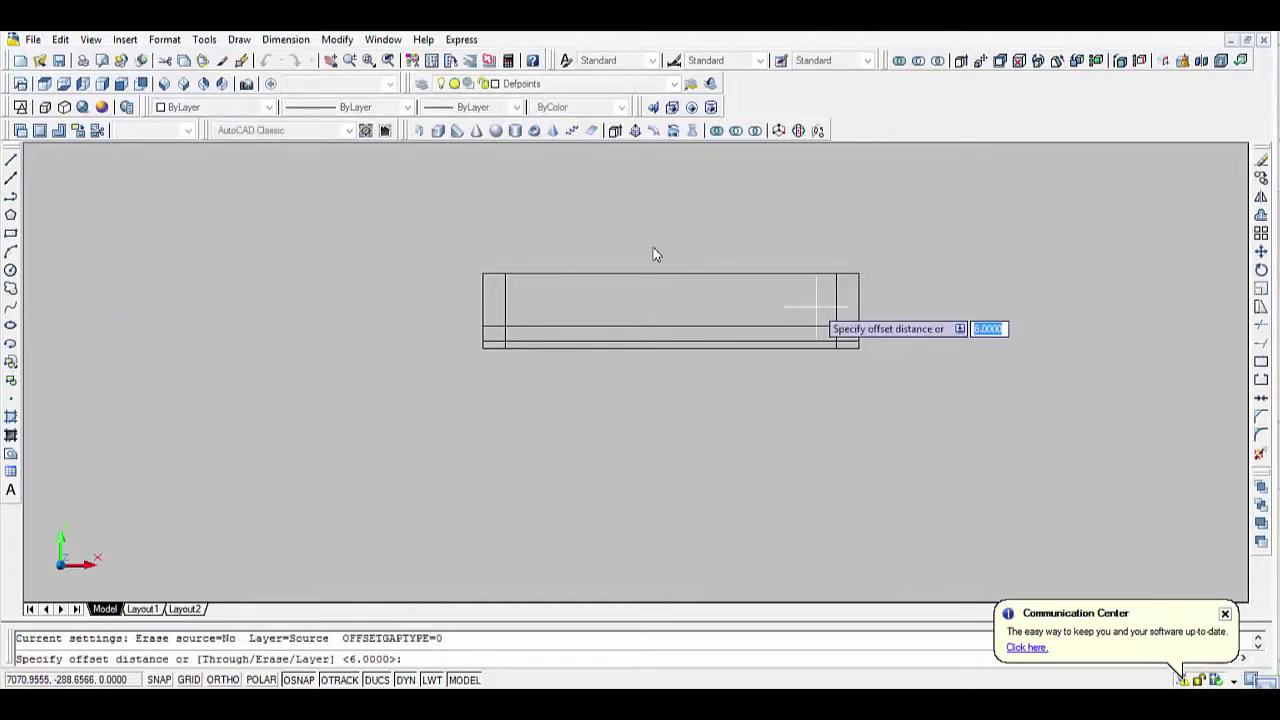
{"action": "type", "text": "1"}
{"action": "key", "text": "Return"}
{"action": "left_click", "coordinate": [838, 316]}
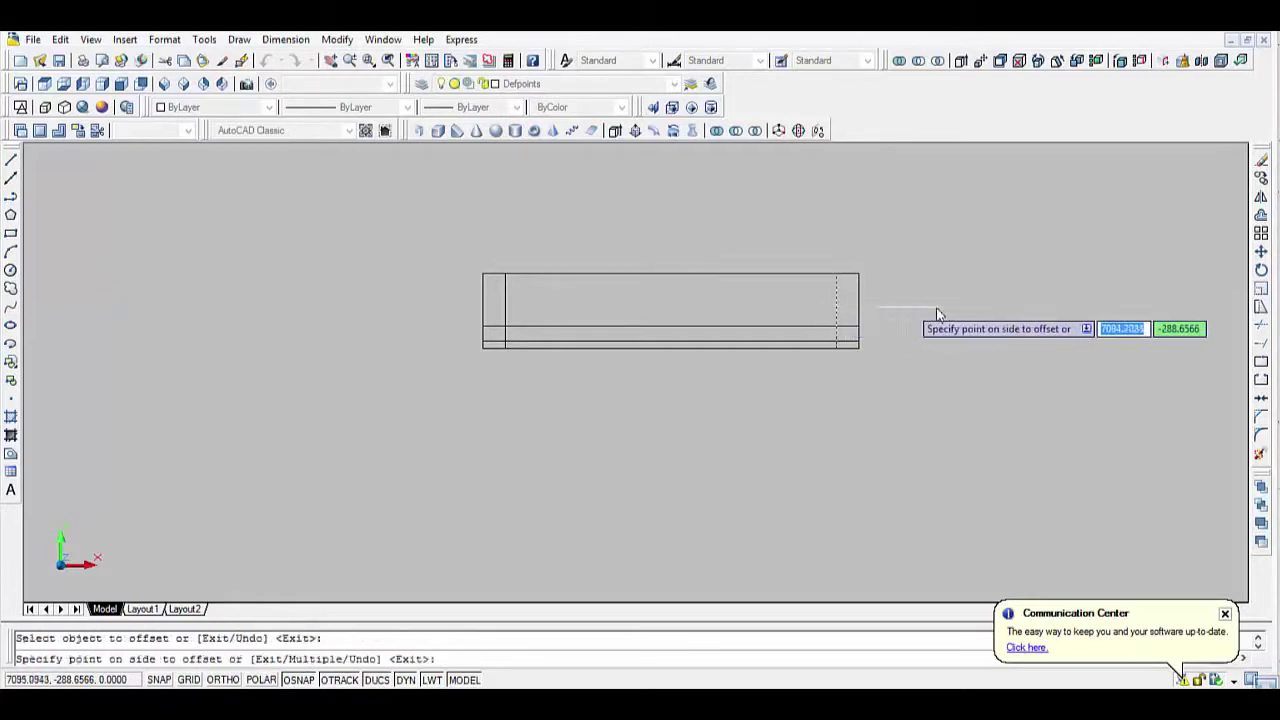
{"action": "left_click", "coordinate": [938, 315]}
{"action": "left_click", "coordinate": [505, 302]}
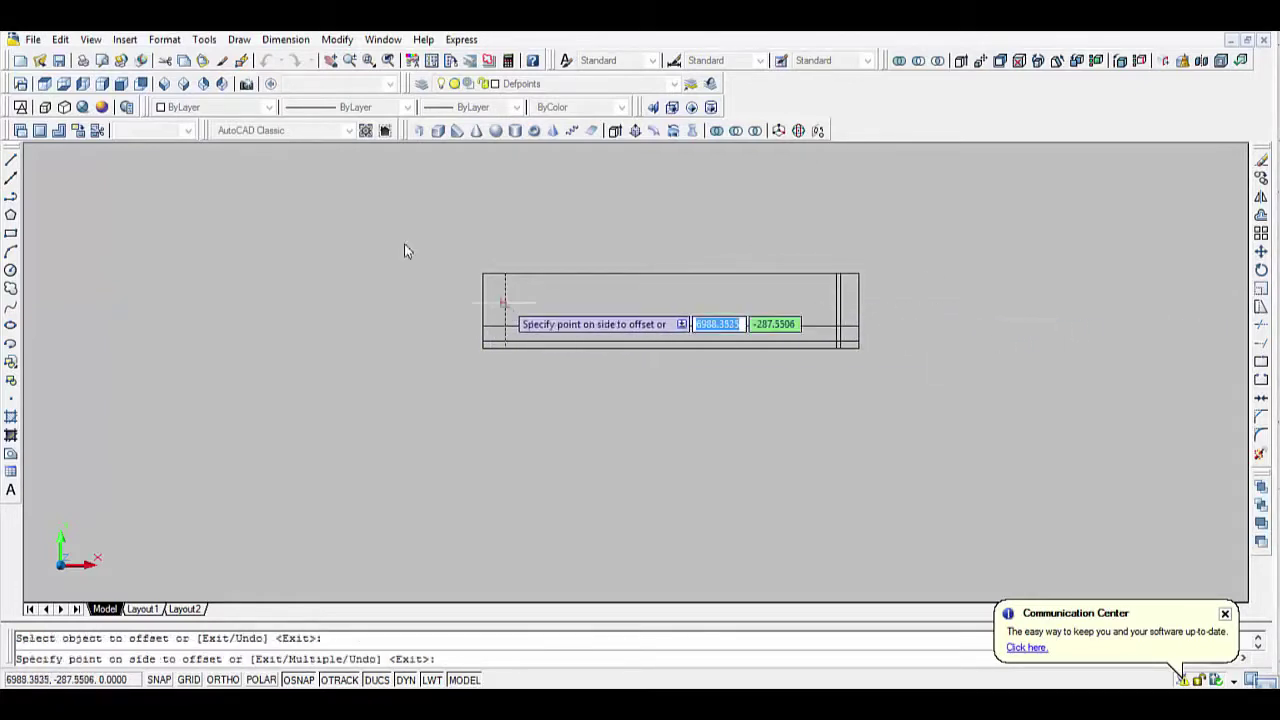
{"action": "left_click", "coordinate": [404, 250]}
{"action": "key", "text": "Return"}
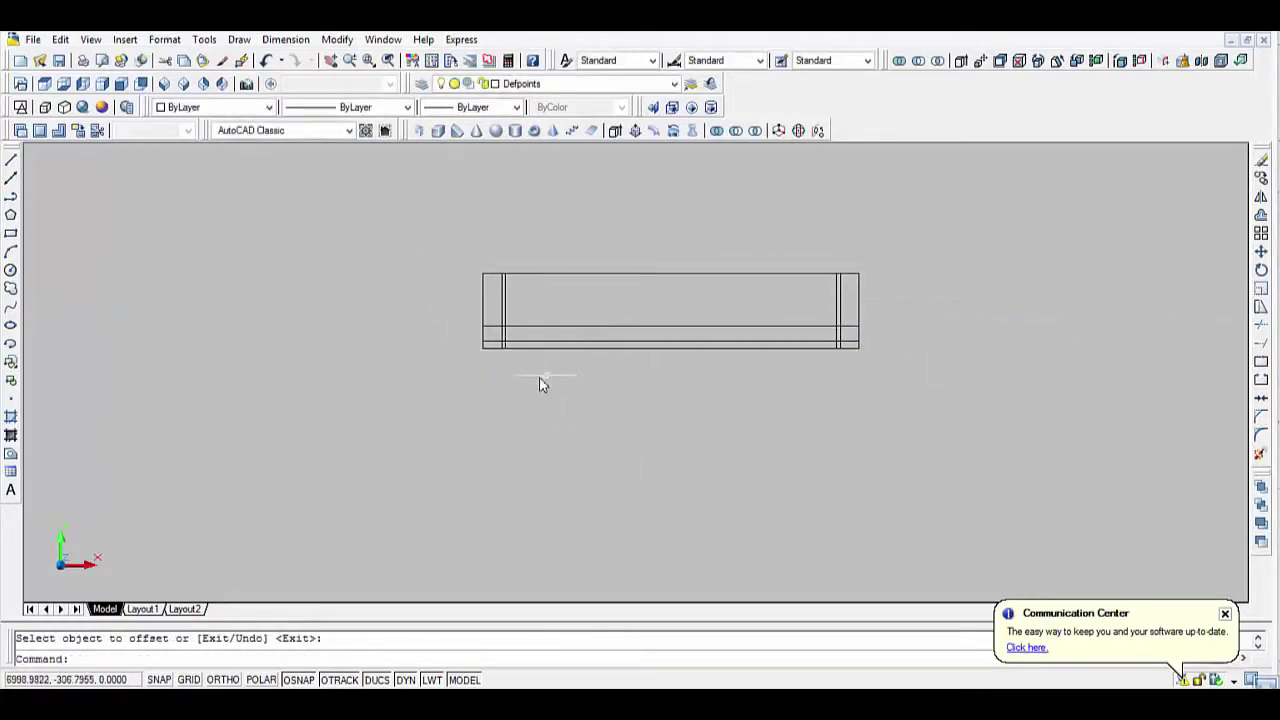
{"action": "scroll", "coordinate": [540, 384], "scroll_direction": "up", "scroll_amount": 2}
Trim the excess vertical and horizontal line ends at the left end with TR.
{"action": "type", "text": "tr"}
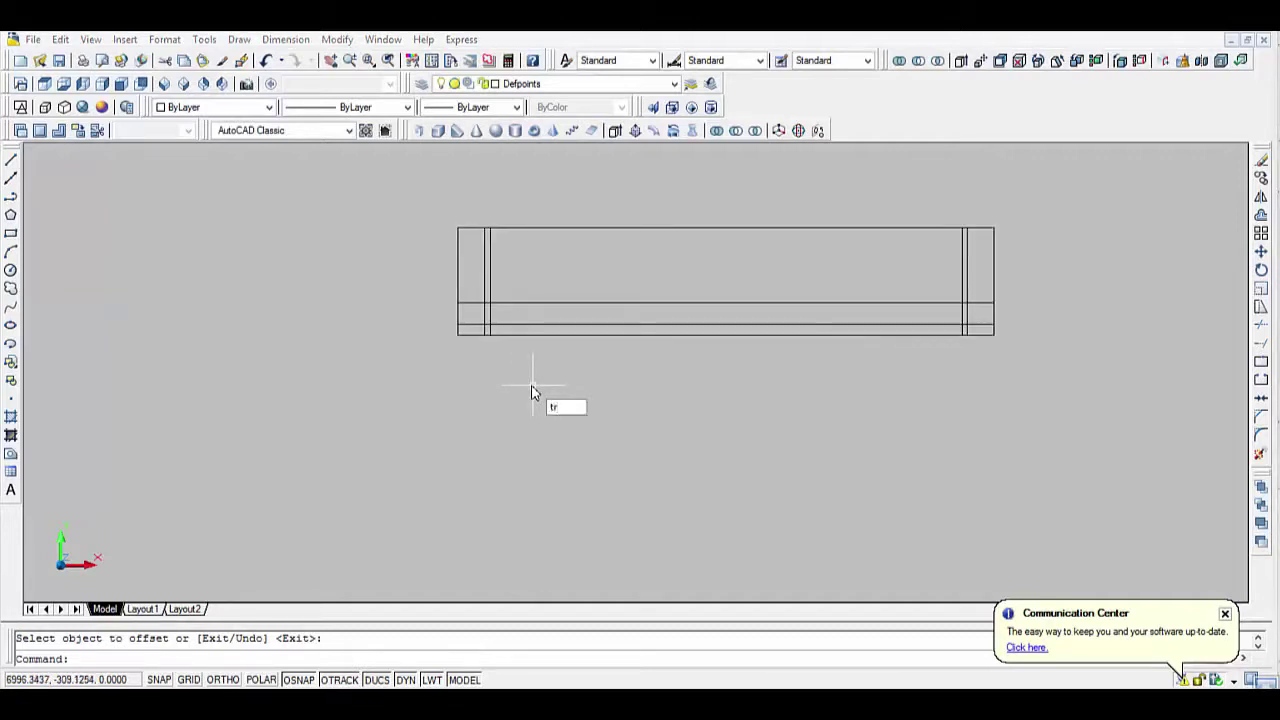
{"action": "key", "text": "Return"}
{"action": "scroll", "coordinate": [508, 344], "scroll_direction": "up", "scroll_amount": 2}
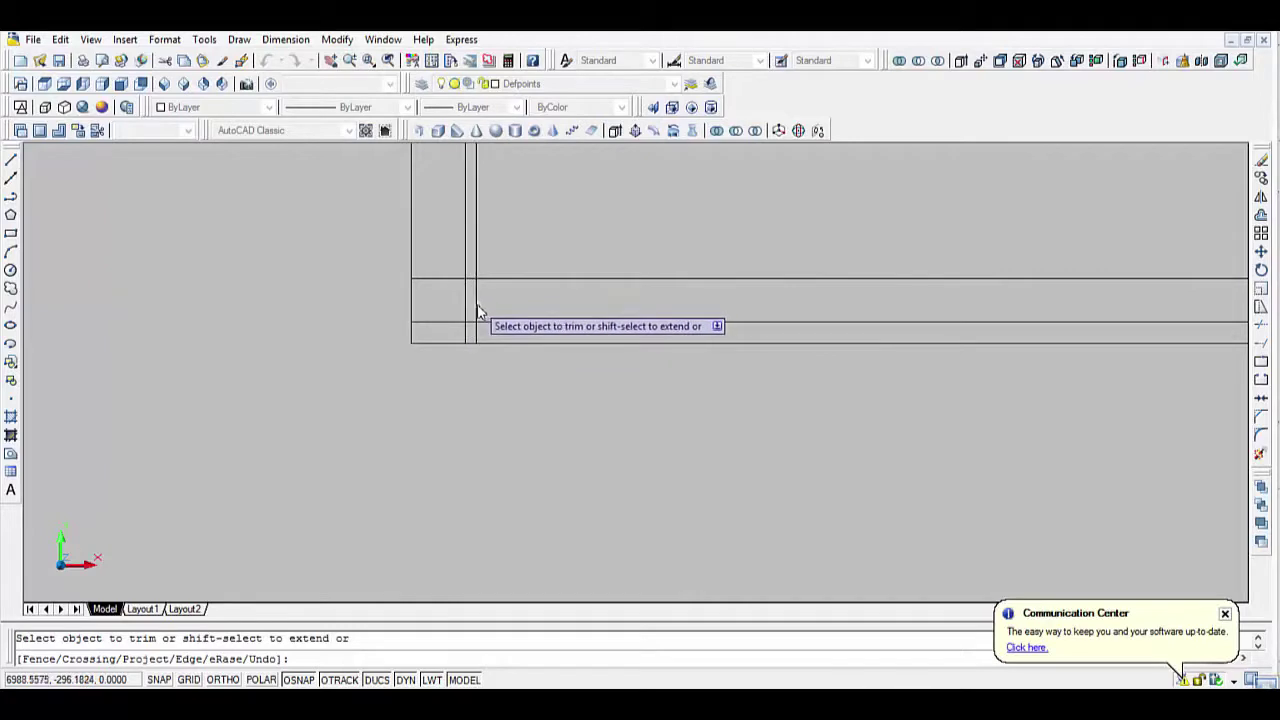
{"action": "left_click", "coordinate": [477, 312]}
{"action": "left_click", "coordinate": [463, 335]}
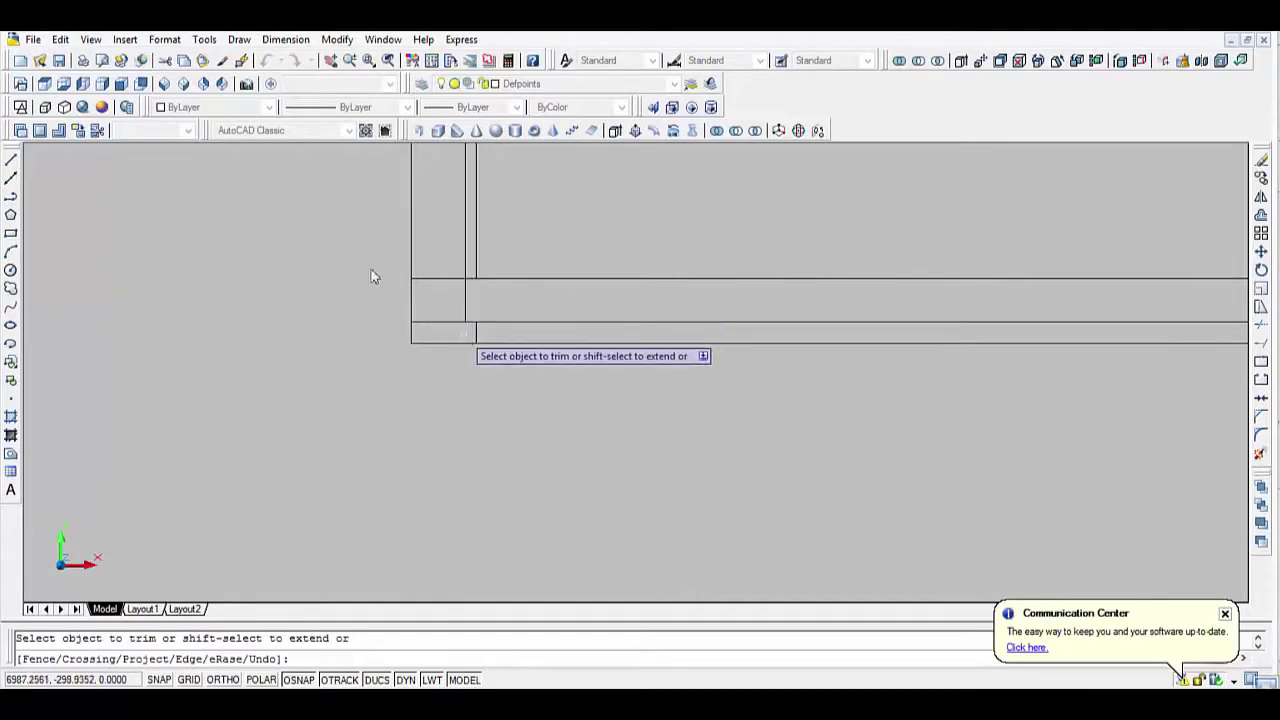
{"action": "left_click", "coordinate": [442, 323]}
Trim the upper ends of both verticals and the extra lines at the right end.
{"action": "scroll", "coordinate": [585, 405], "scroll_direction": "down", "scroll_amount": 2}
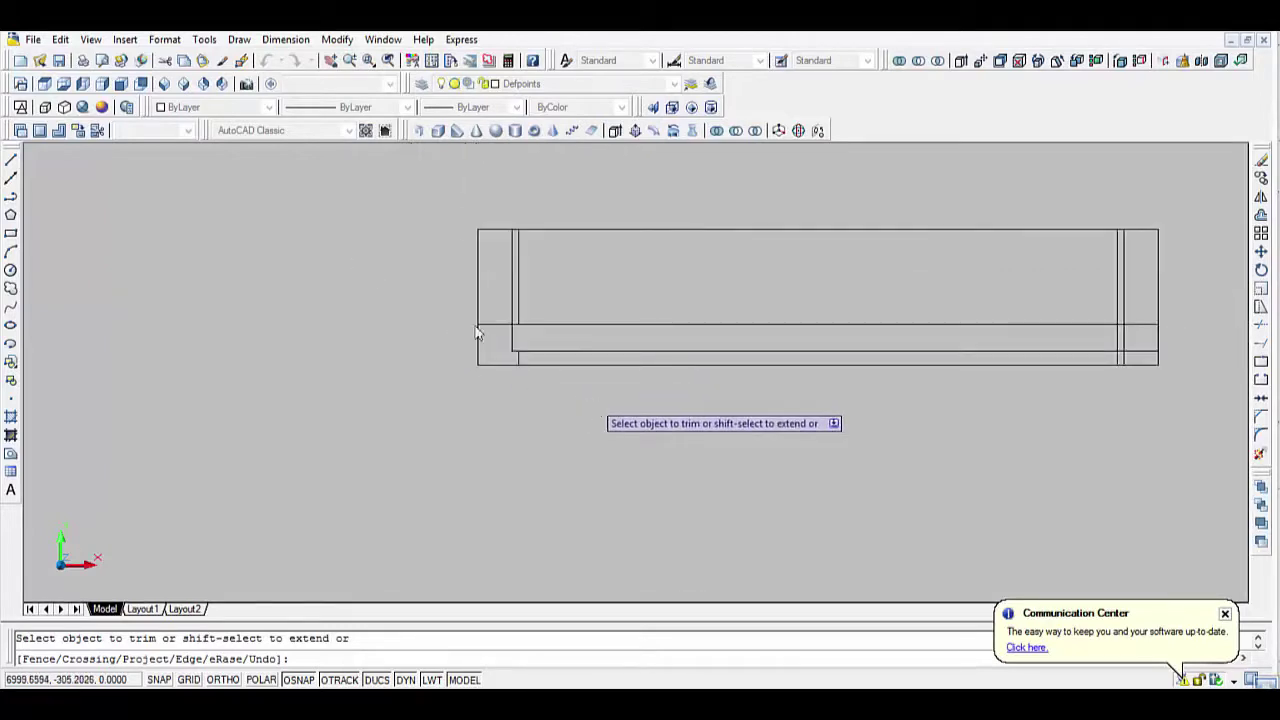
{"action": "middle_click_drag", "start_coordinate": [577, 399], "coordinate": [449, 434]}
{"action": "left_click", "coordinate": [362, 307]}
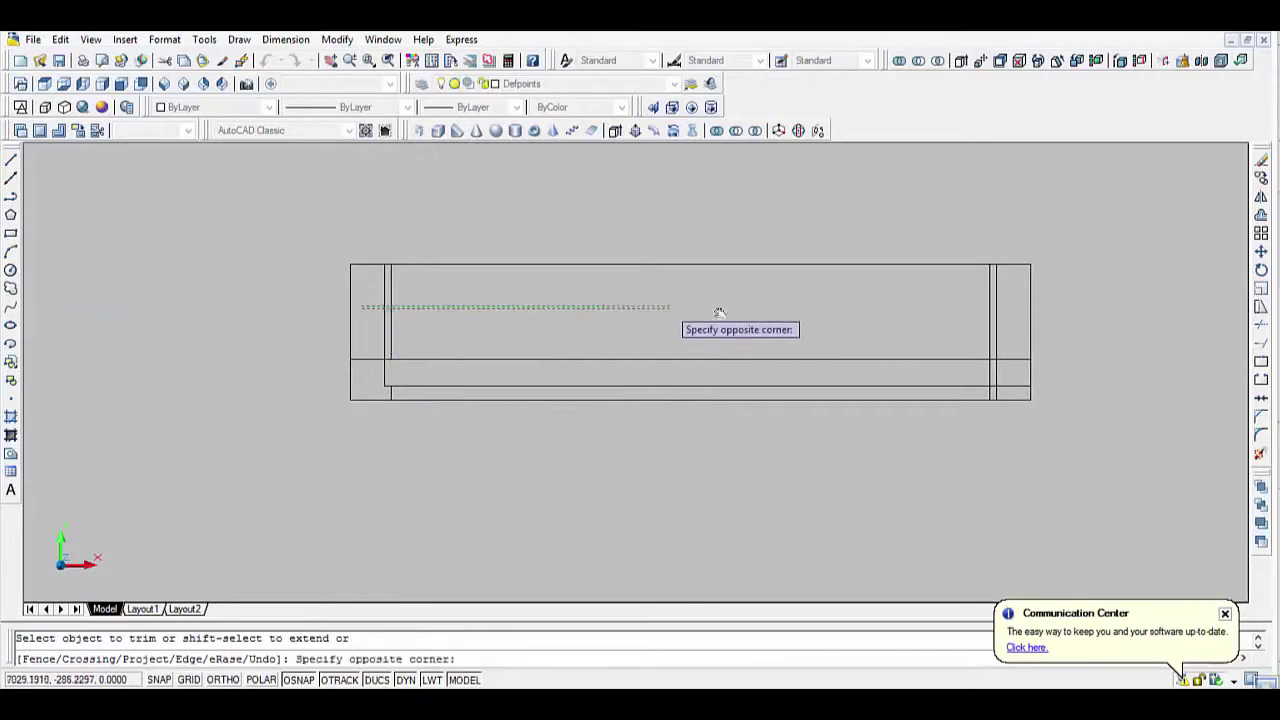
{"action": "left_click", "coordinate": [1000, 314]}
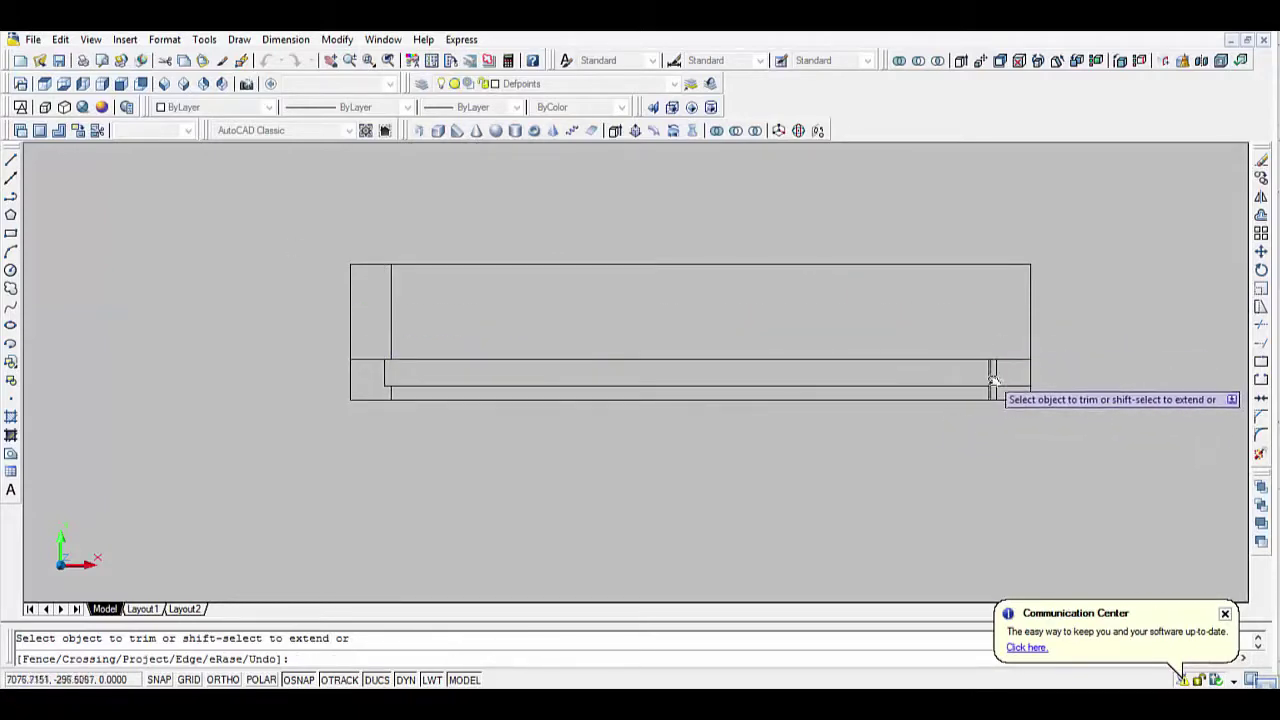
{"action": "left_click", "coordinate": [995, 378]}
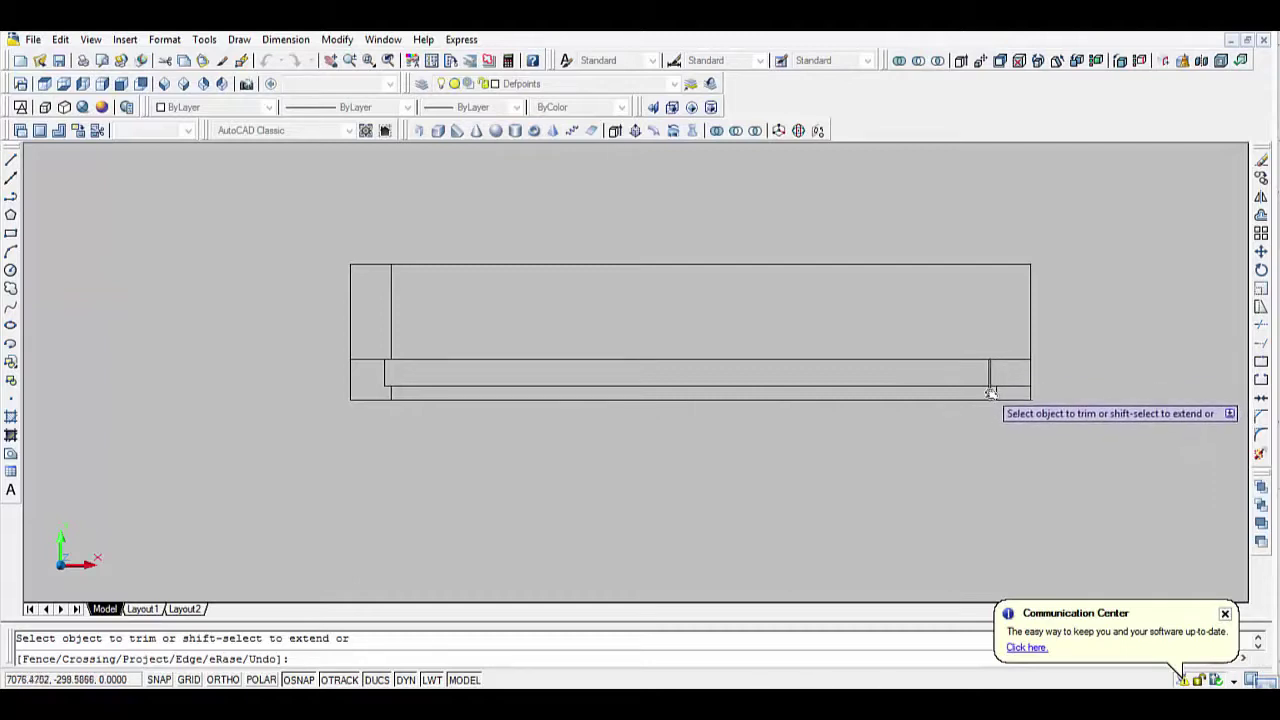
{"action": "left_click", "coordinate": [996, 393]}
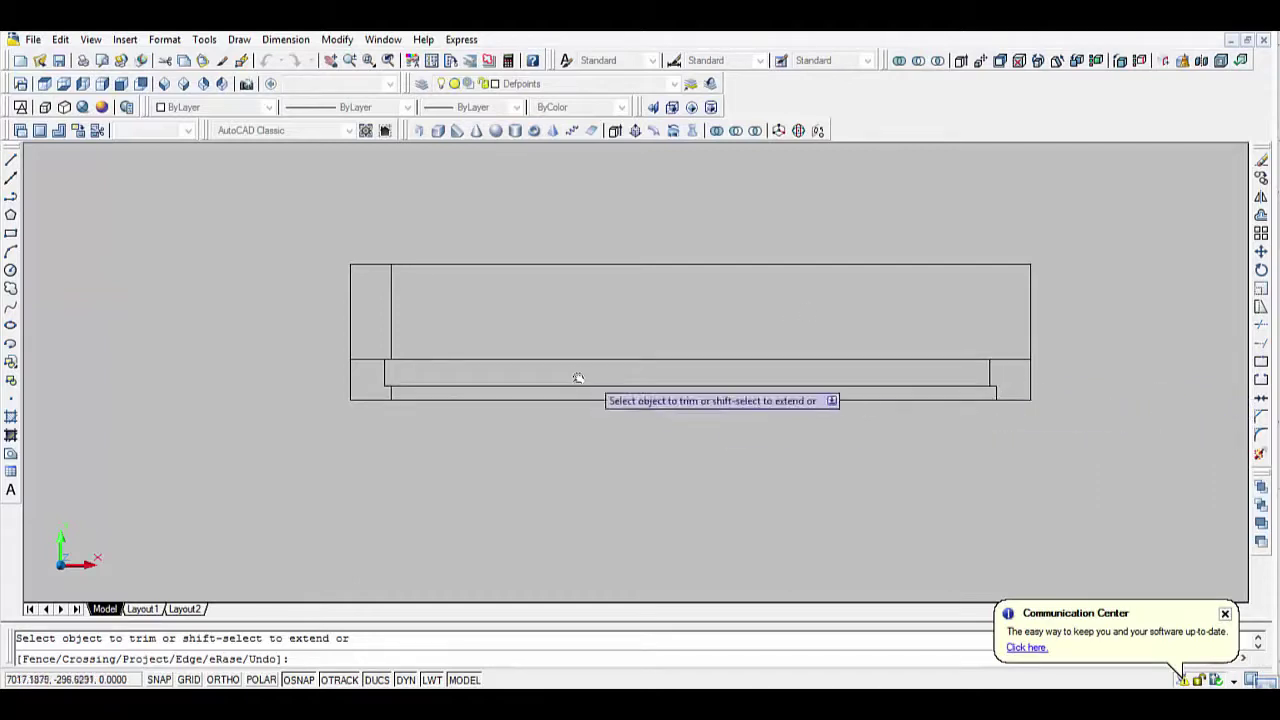
{"action": "key", "text": "Escape"}
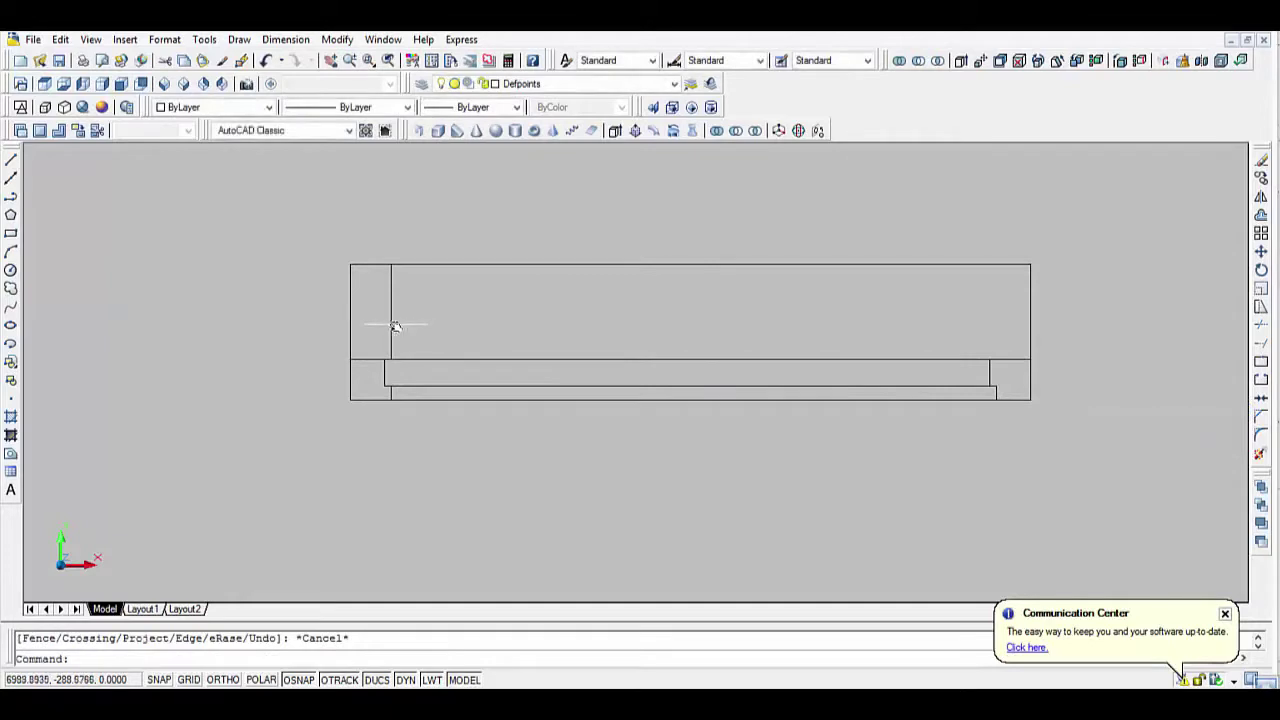
Erase the stray vertical line and press-pull the left end post to 210.
{"action": "left_click", "coordinate": [392, 325]}
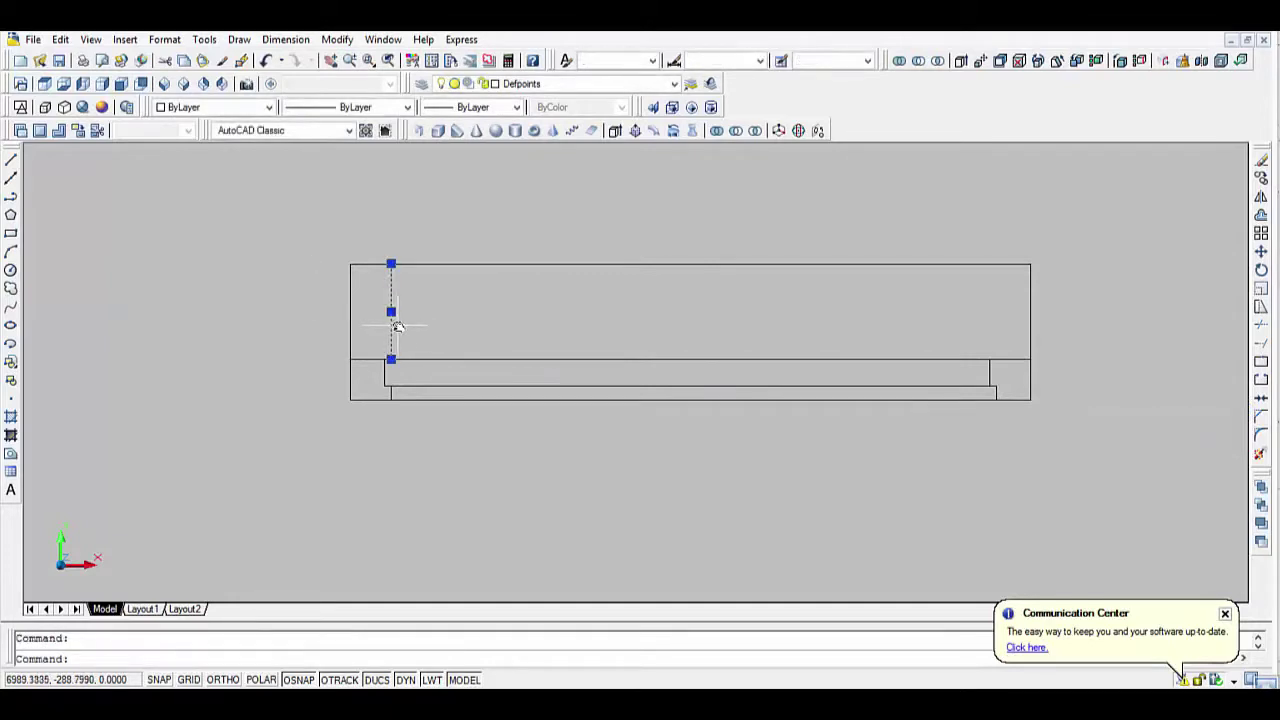
{"action": "key", "text": "Delete"}
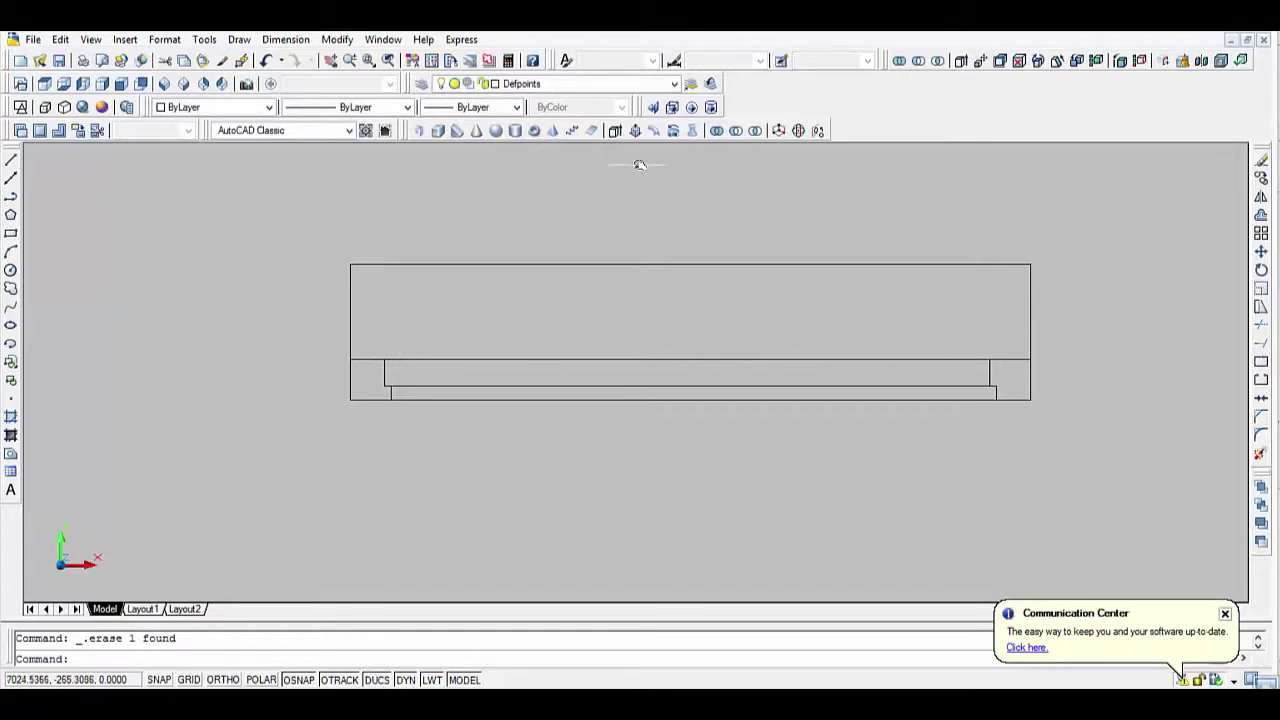
{"action": "left_click", "coordinate": [367, 380]}
{"action": "type", "text": "210"}
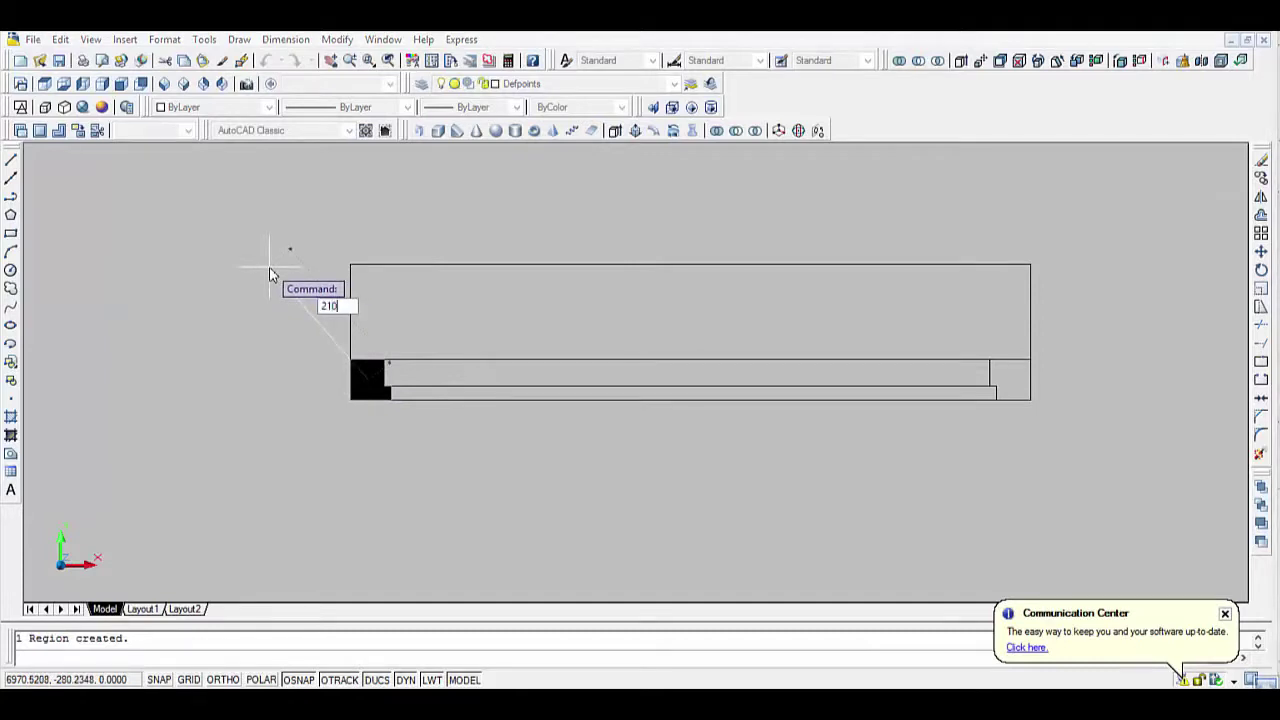
{"action": "key", "text": "Return"}
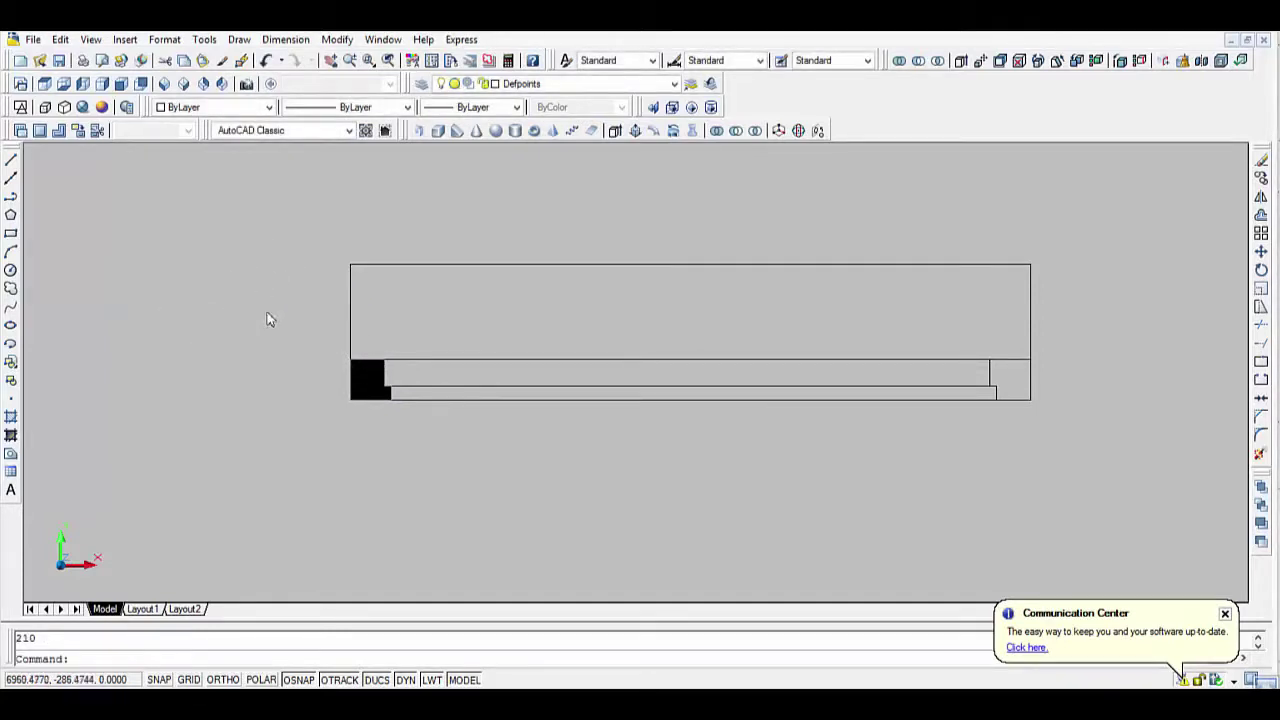
{"action": "key", "text": "Return"}
Press-pull the right post, the middle strip and the bottom strip (height 5).
{"action": "left_click", "coordinate": [1010, 380]}
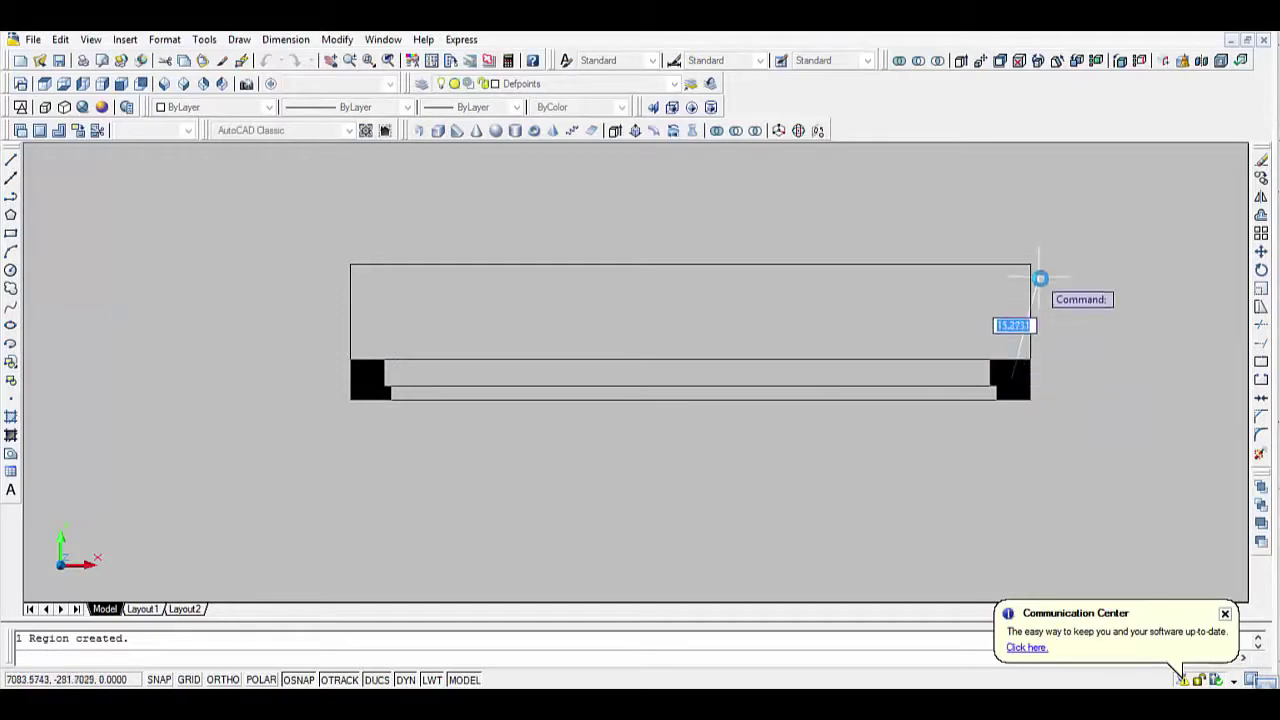
{"action": "type", "text": "210"}
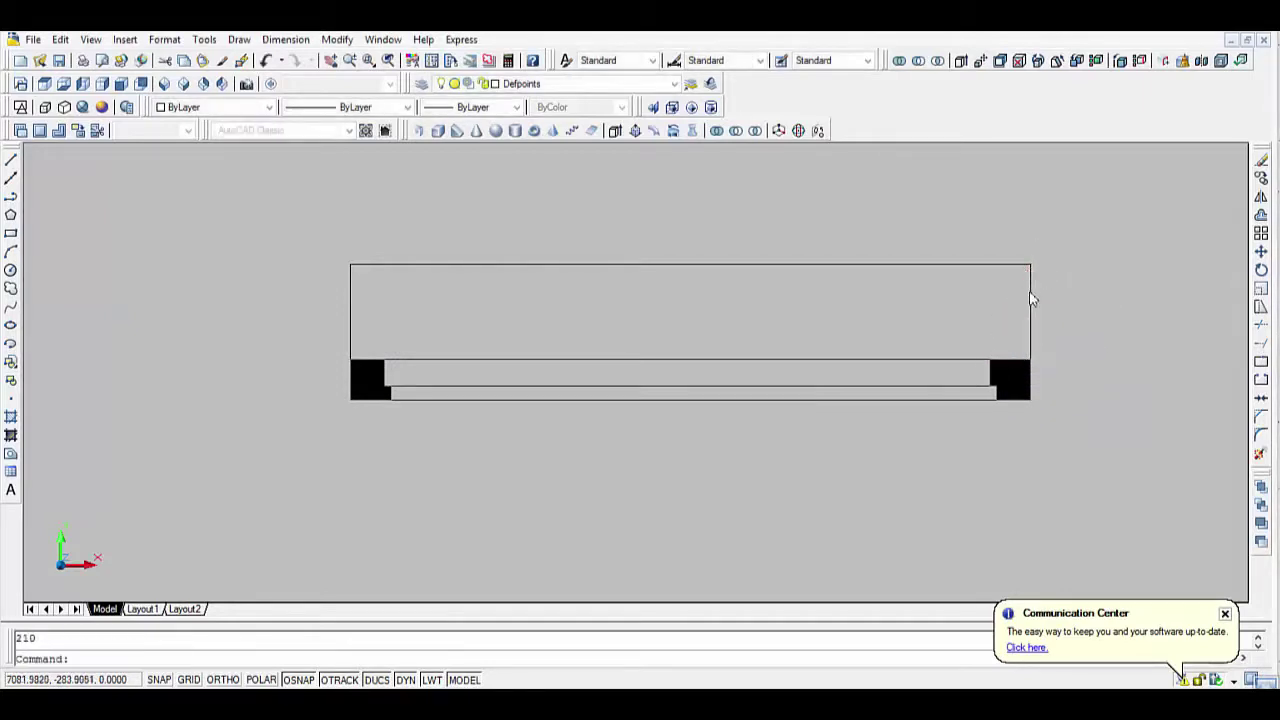
{"action": "key", "text": "Return"}
{"action": "left_click", "coordinate": [865, 374]}
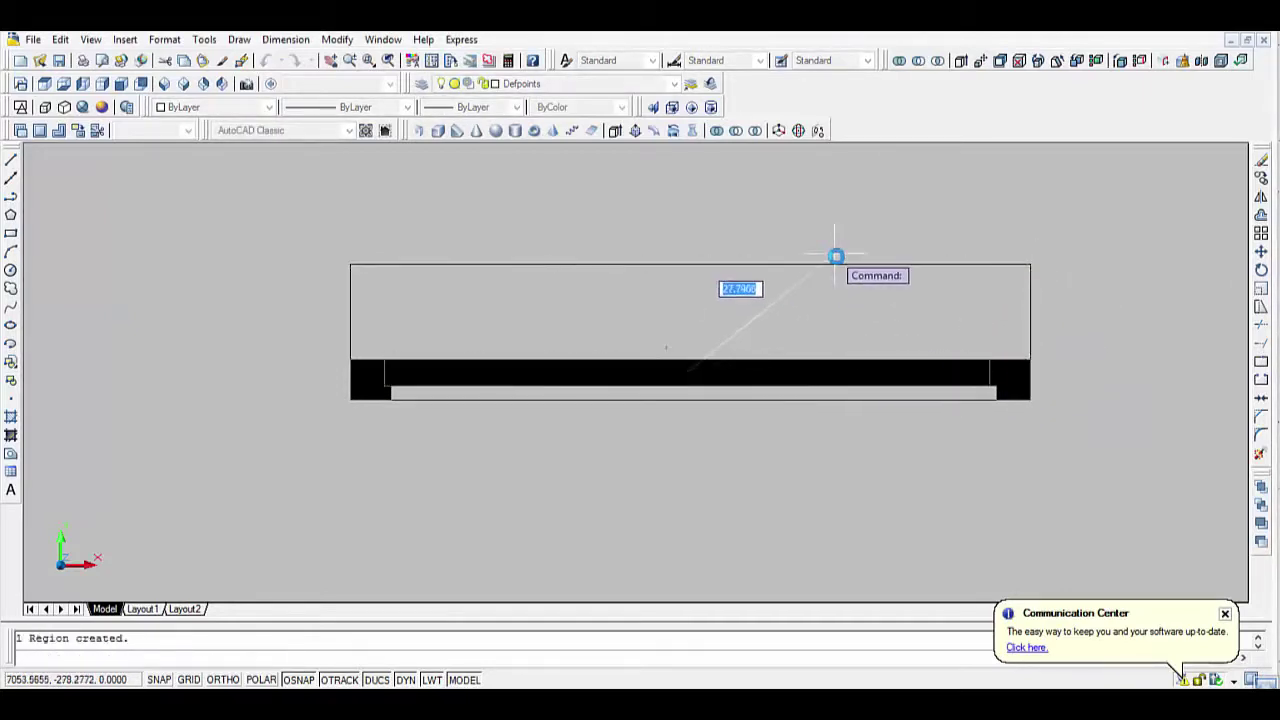
{"action": "type", "text": "6"}
{"action": "key", "text": "Return"}
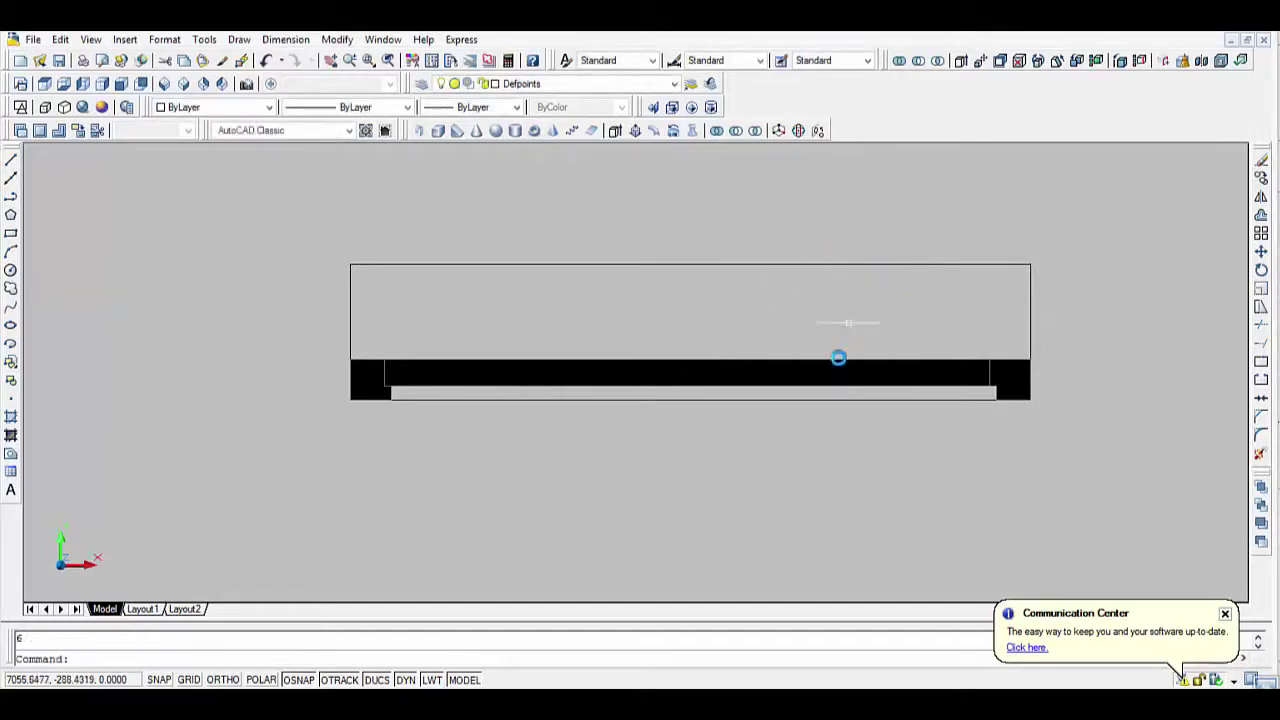
{"action": "key", "text": "Return"}
{"action": "left_click", "coordinate": [829, 389]}
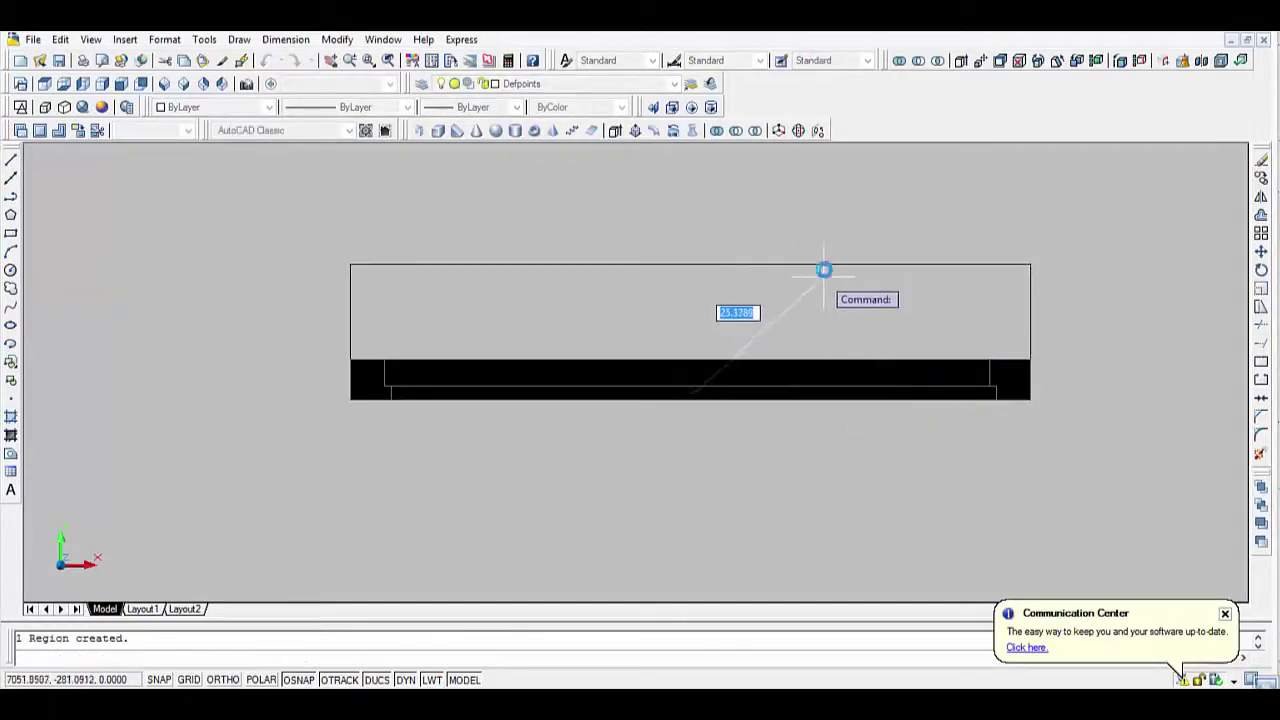
{"action": "type", "text": "5"}
{"action": "key", "text": "Return"}
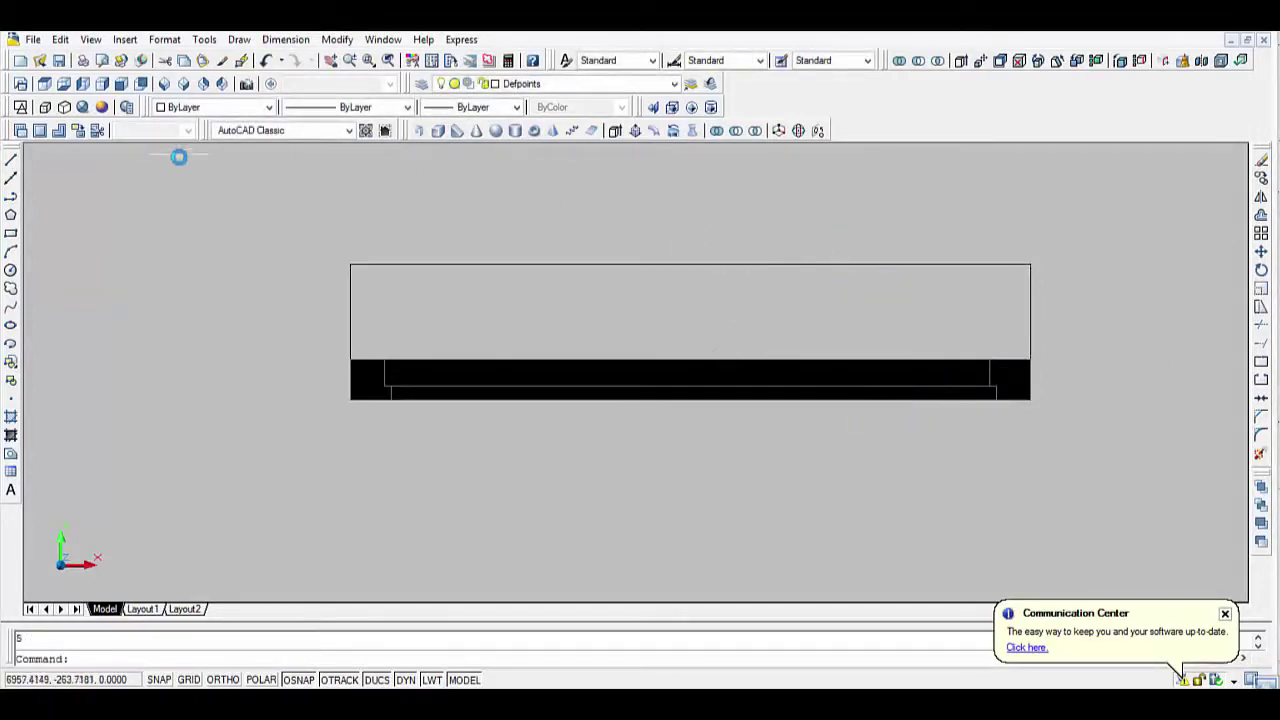
Check the house from SW isometric, then zoom in from the front on the house and frame.
{"action": "left_click", "coordinate": [140, 83]}
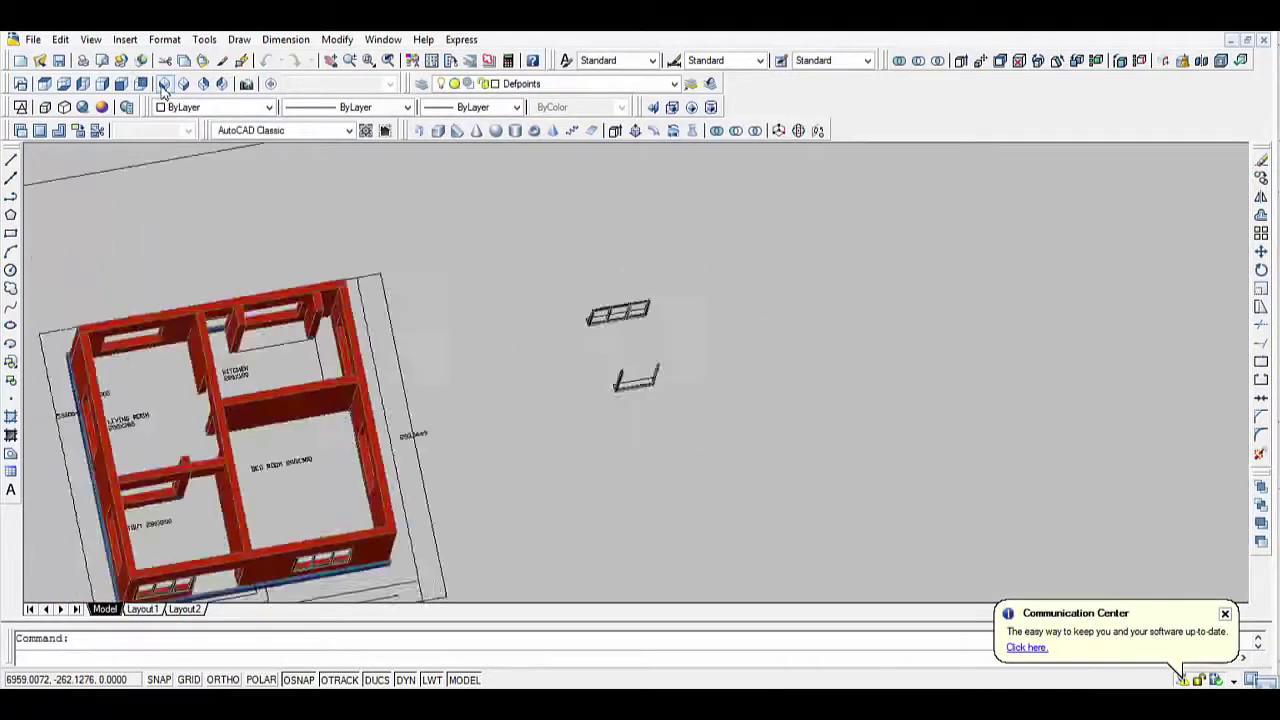
{"action": "scroll", "coordinate": [985, 253], "scroll_direction": "up", "scroll_amount": 3}
{"action": "middle_click_drag", "start_coordinate": [985, 253], "coordinate": [385, 205]}
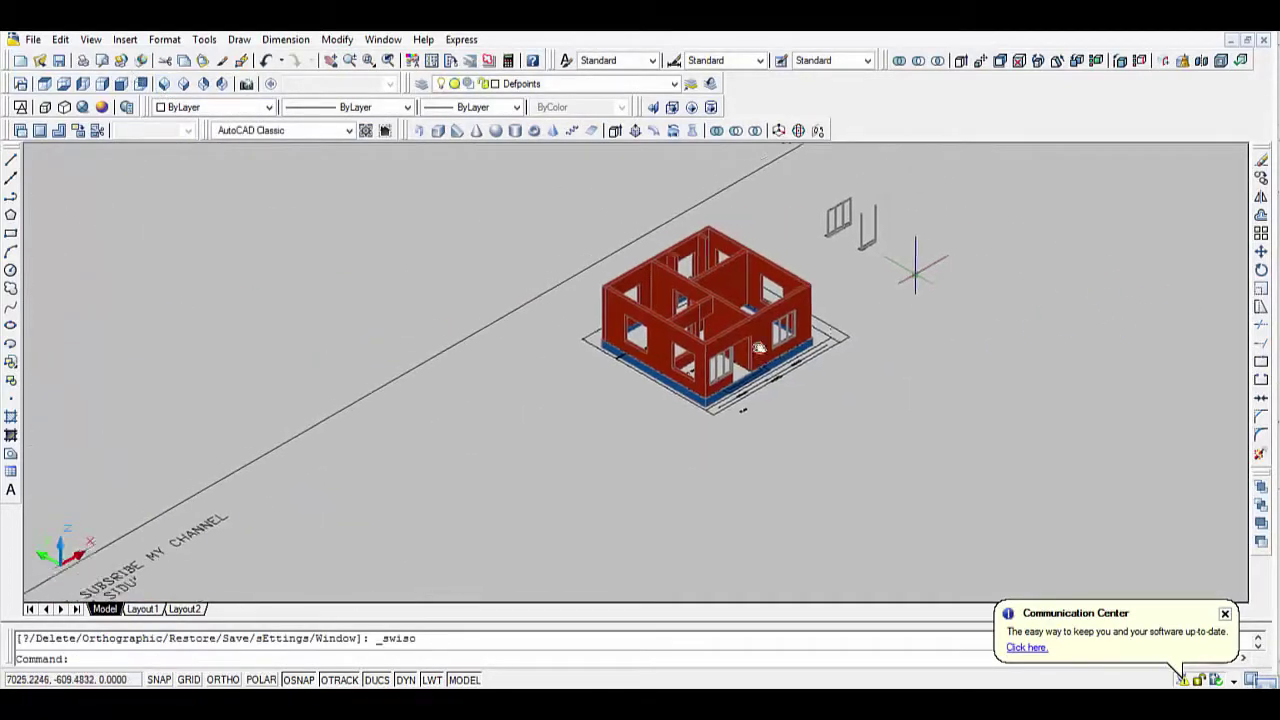
{"action": "left_click", "coordinate": [121, 84]}
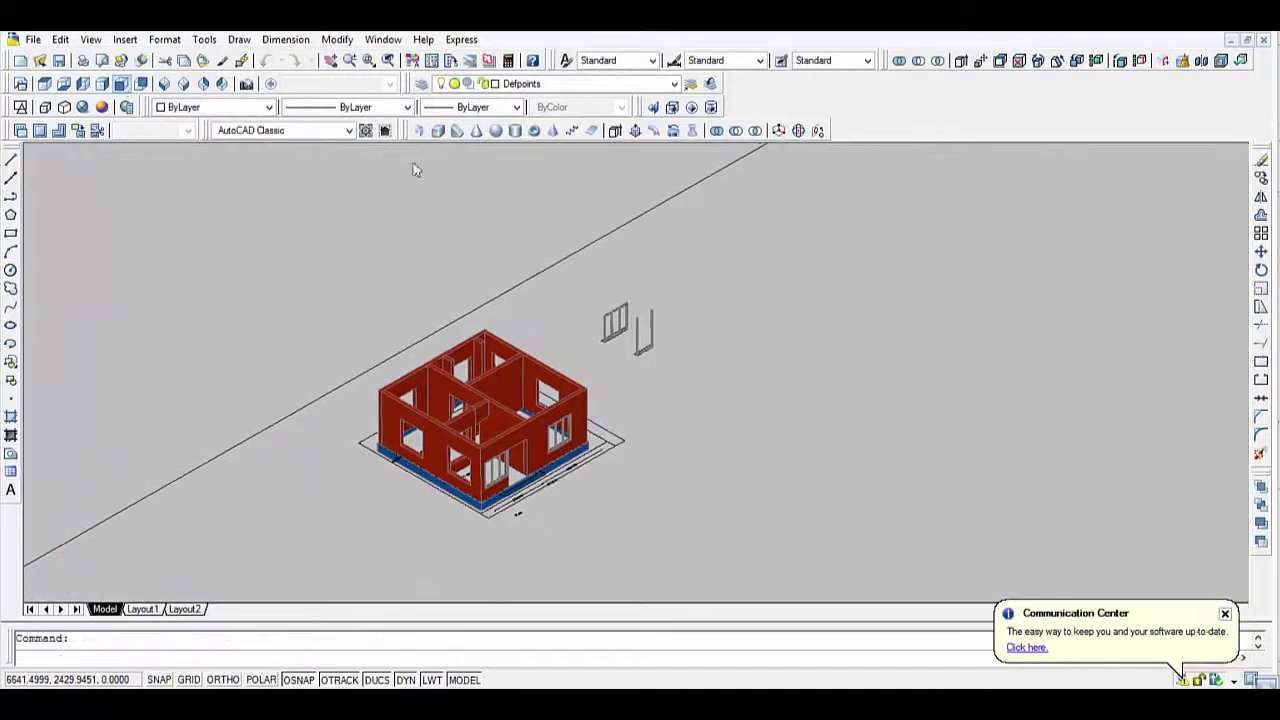
{"action": "middle_click_drag", "start_coordinate": [1185, 416], "coordinate": [823, 449]}
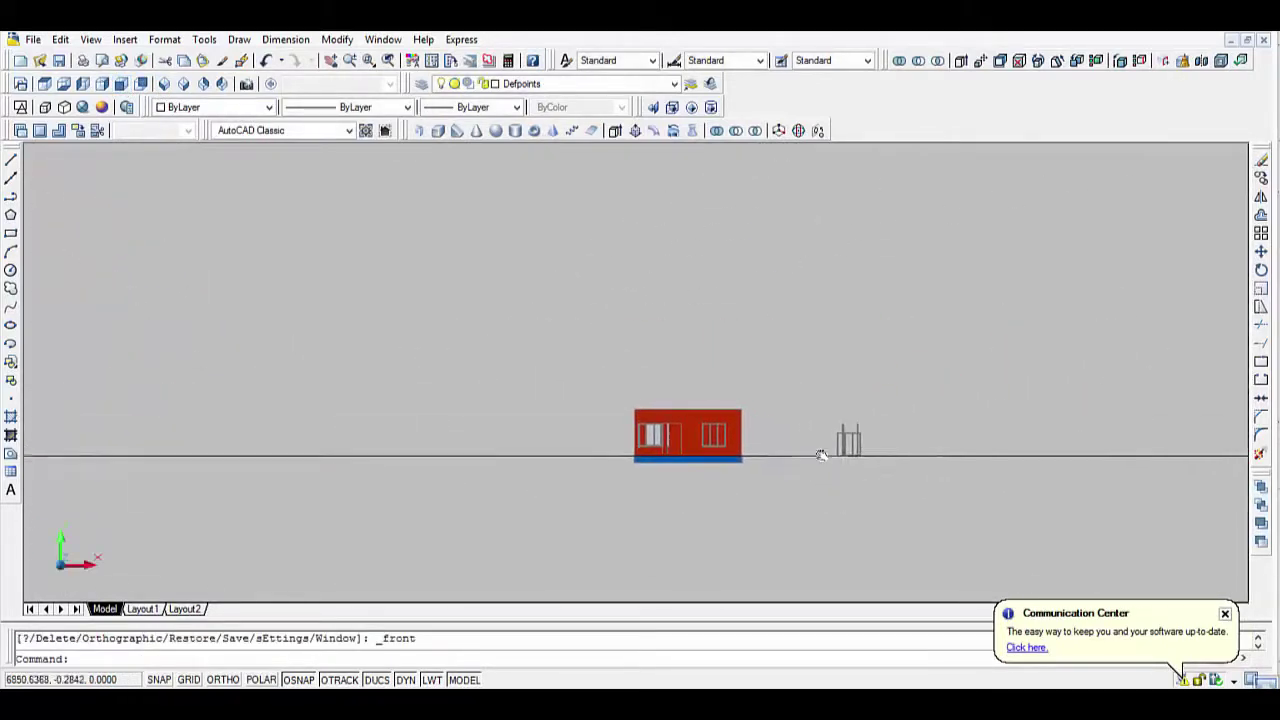
{"action": "scroll", "coordinate": [829, 457], "scroll_direction": "up", "scroll_amount": 2}
{"action": "scroll", "coordinate": [880, 451], "scroll_direction": "up", "scroll_amount": 2}
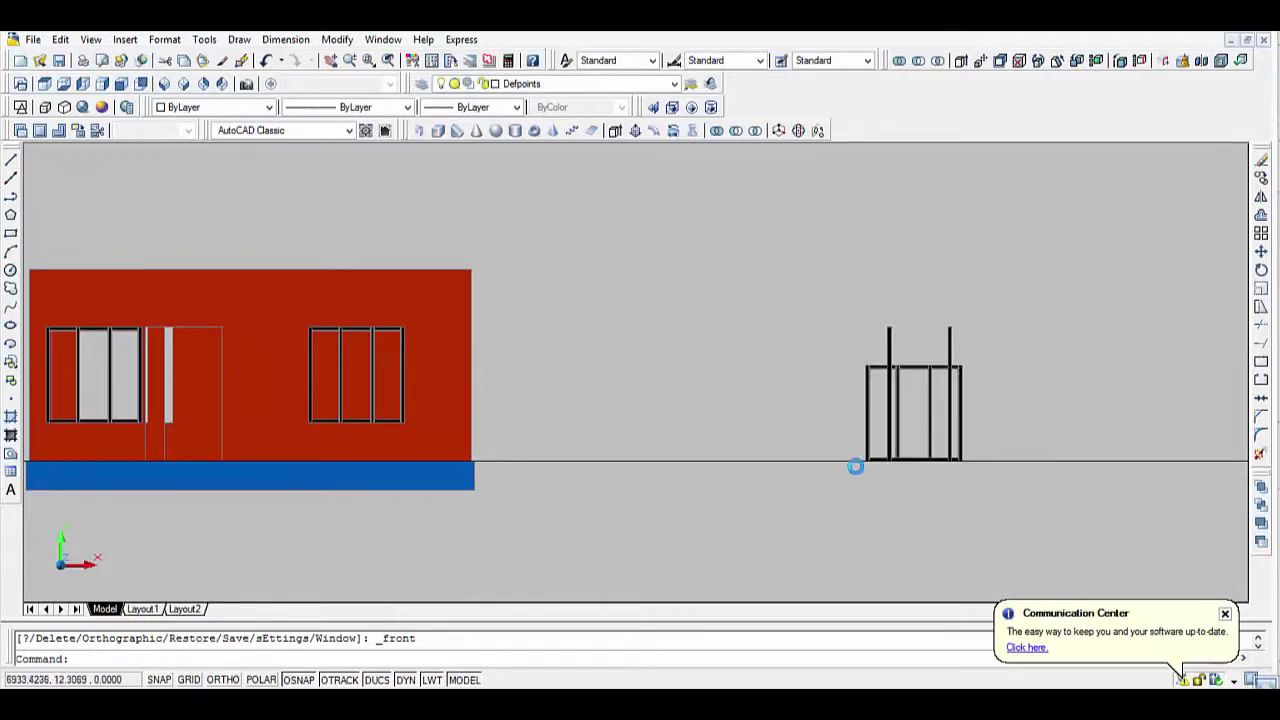
Delete part of the fence and union the remaining fence pieces into one solid.
{"action": "left_click_drag", "start_coordinate": [871, 443], "coordinate": [696, 357]}
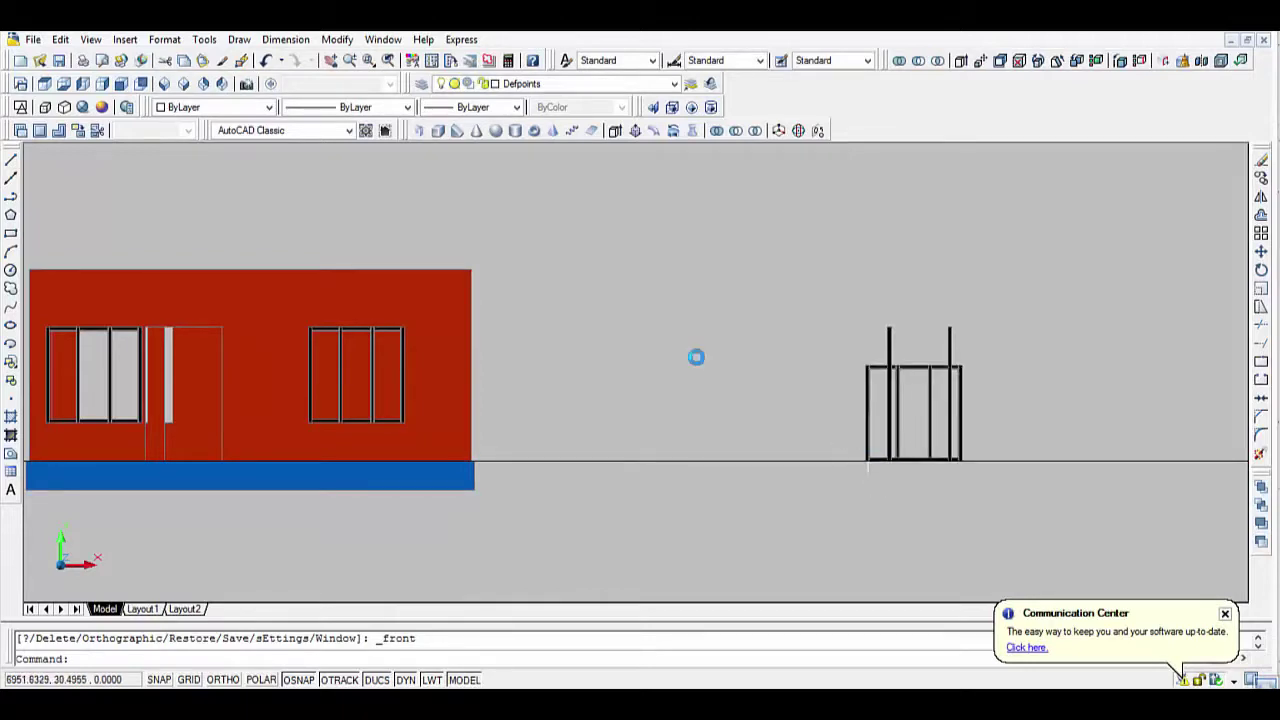
{"action": "key", "text": "Delete"}
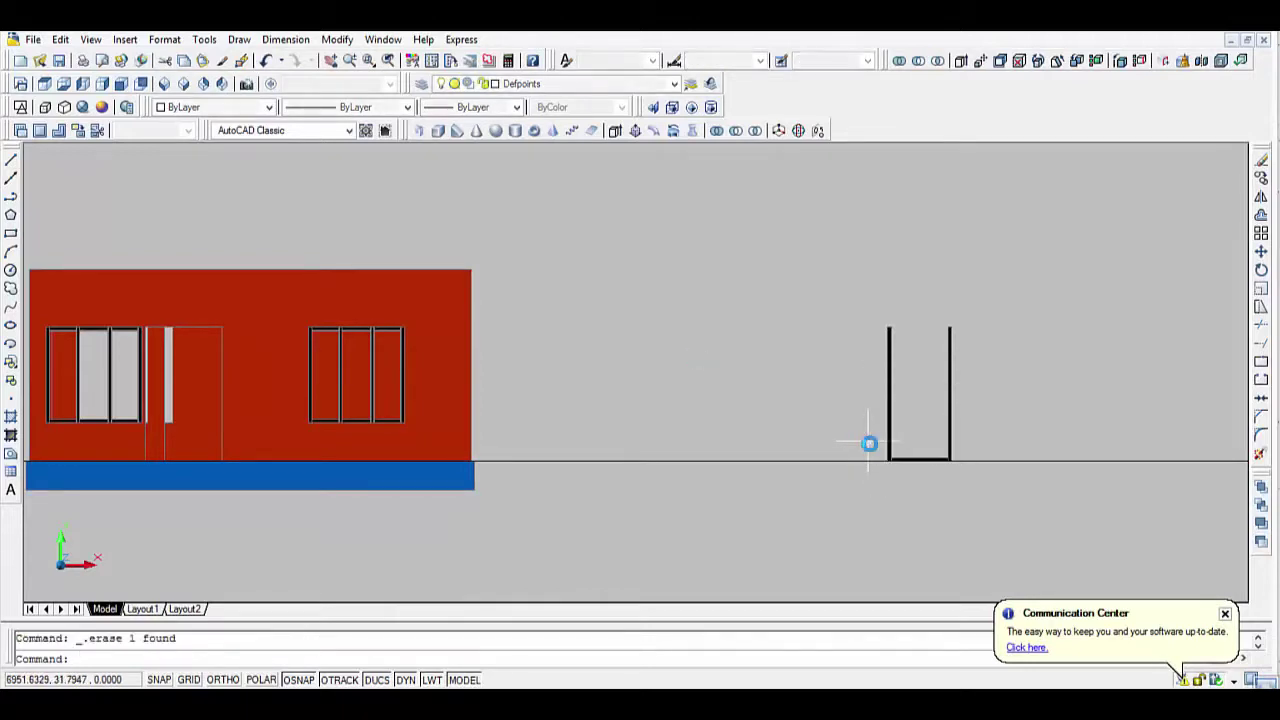
{"action": "type", "text": "m"}
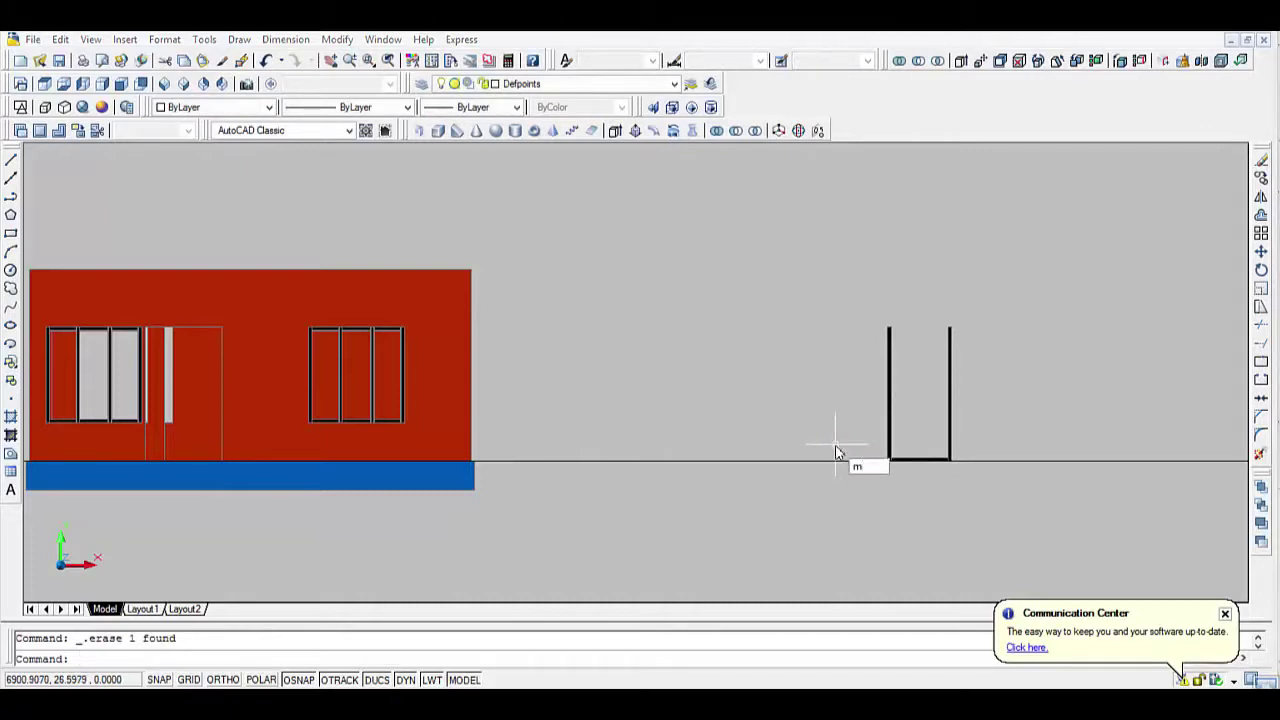
{"action": "key", "text": "Escape"}
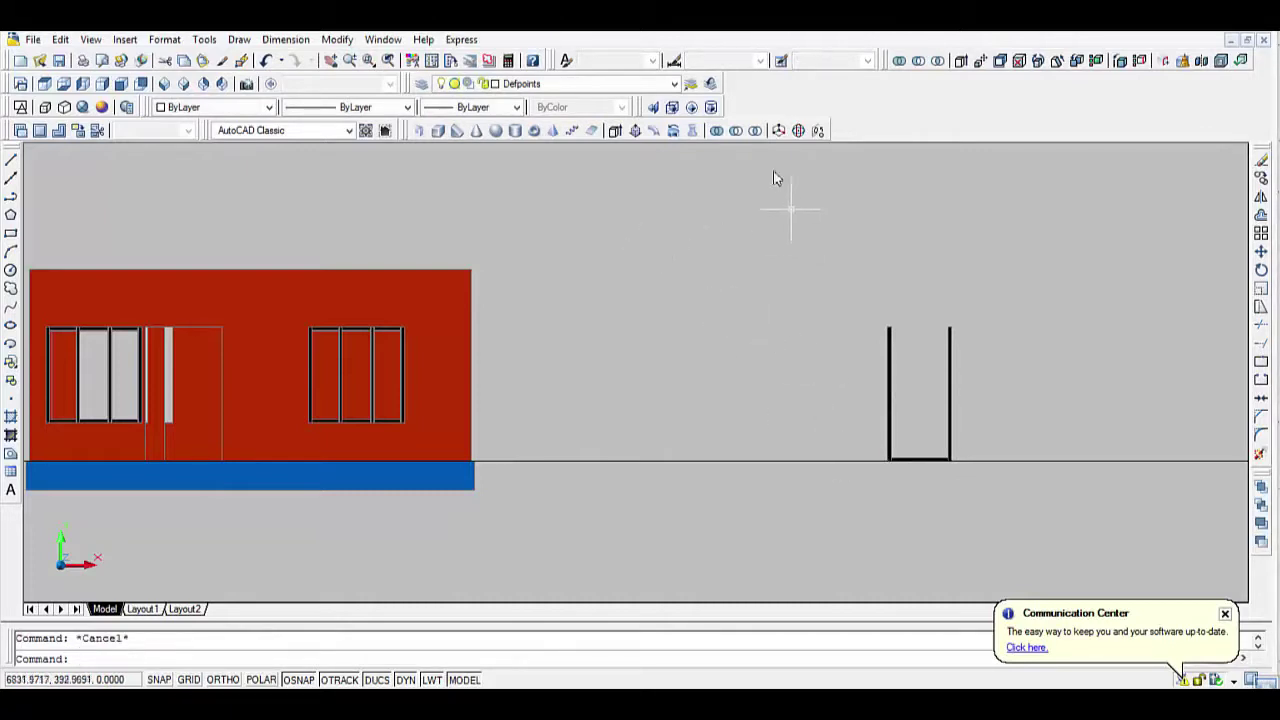
{"action": "left_click", "coordinate": [717, 133]}
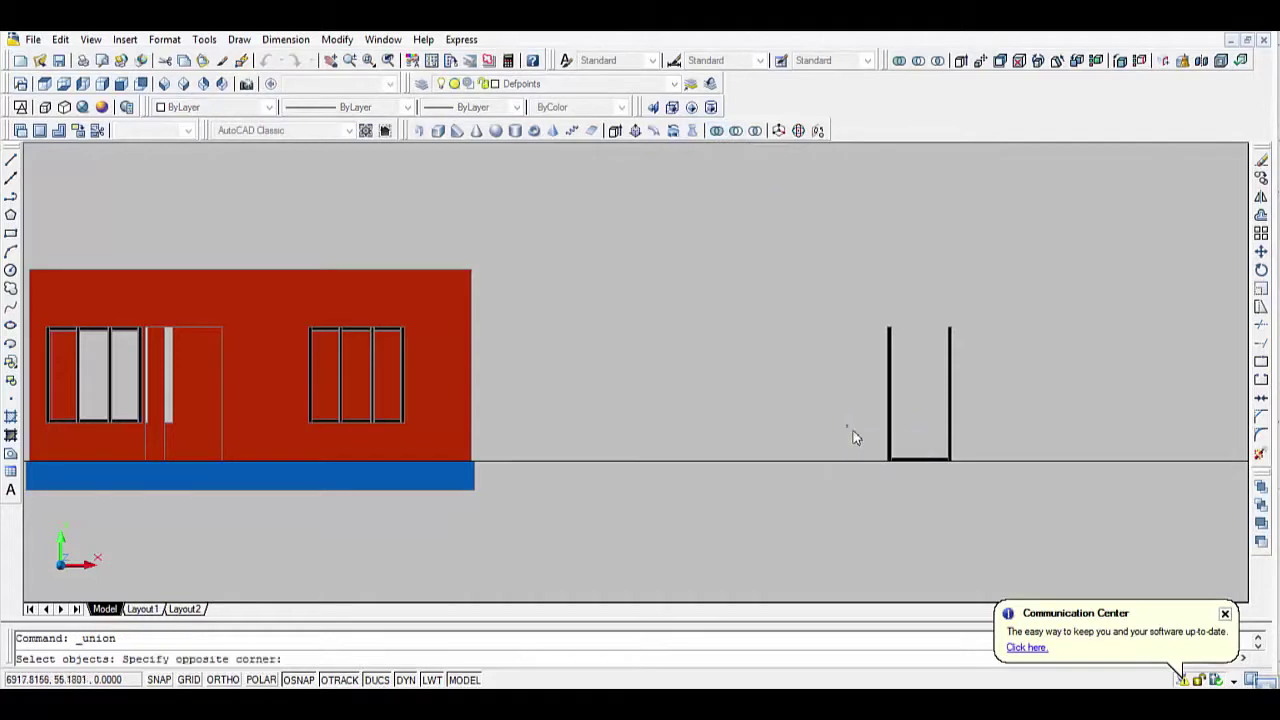
{"action": "left_click", "coordinate": [1031, 508]}
{"action": "key", "text": "Return"}
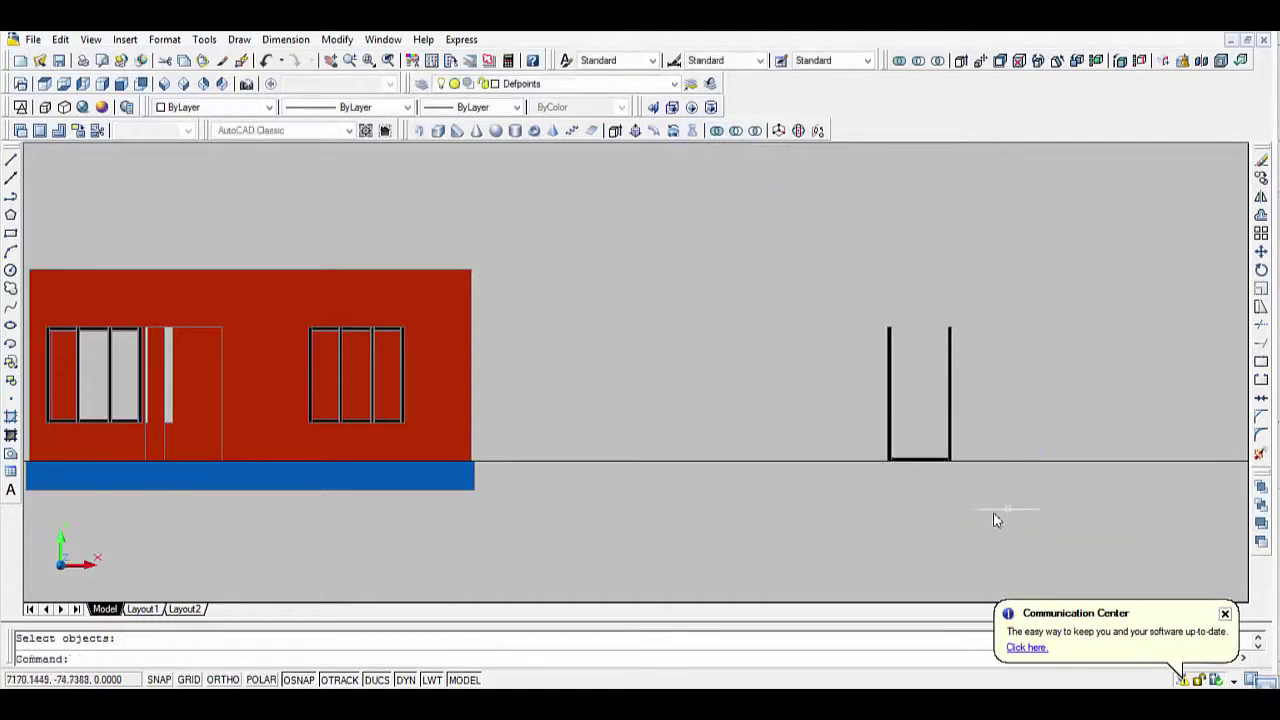
Start mirroring the door's bottom edge, then cancel the wrong selection.
{"action": "type", "text": "mi"}
{"action": "key", "text": "Return"}
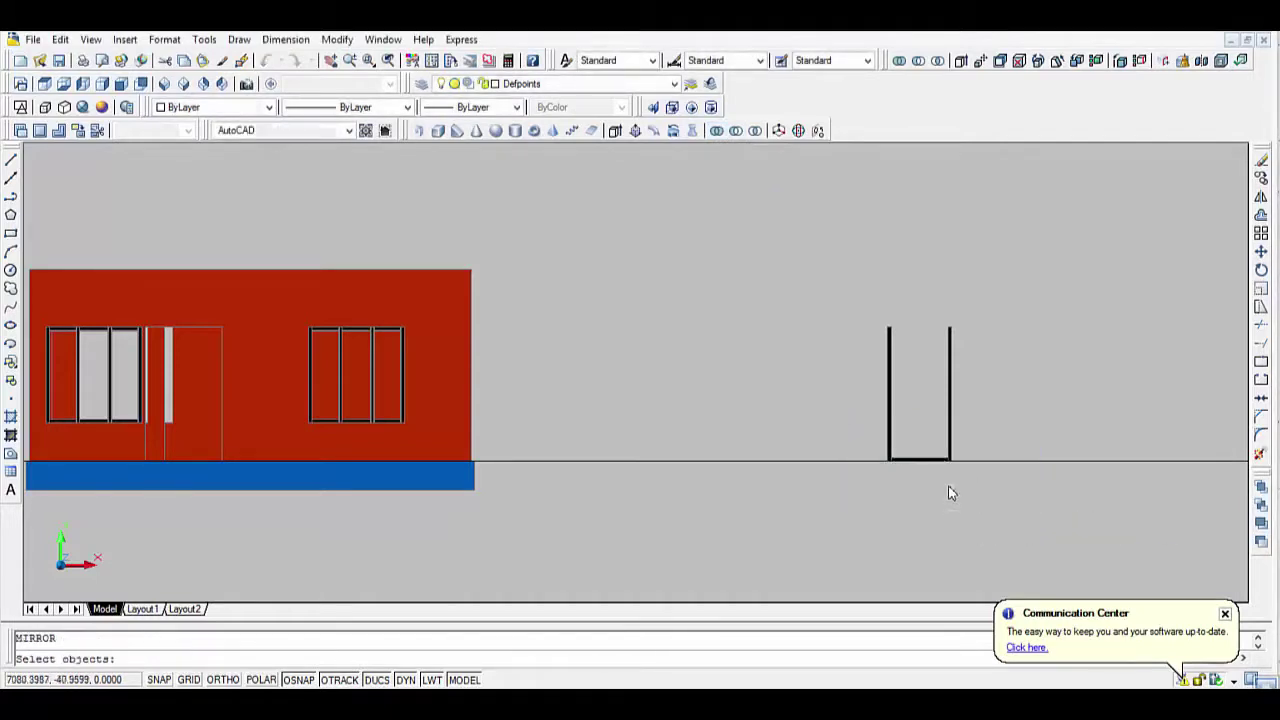
{"action": "left_click", "coordinate": [921, 458]}
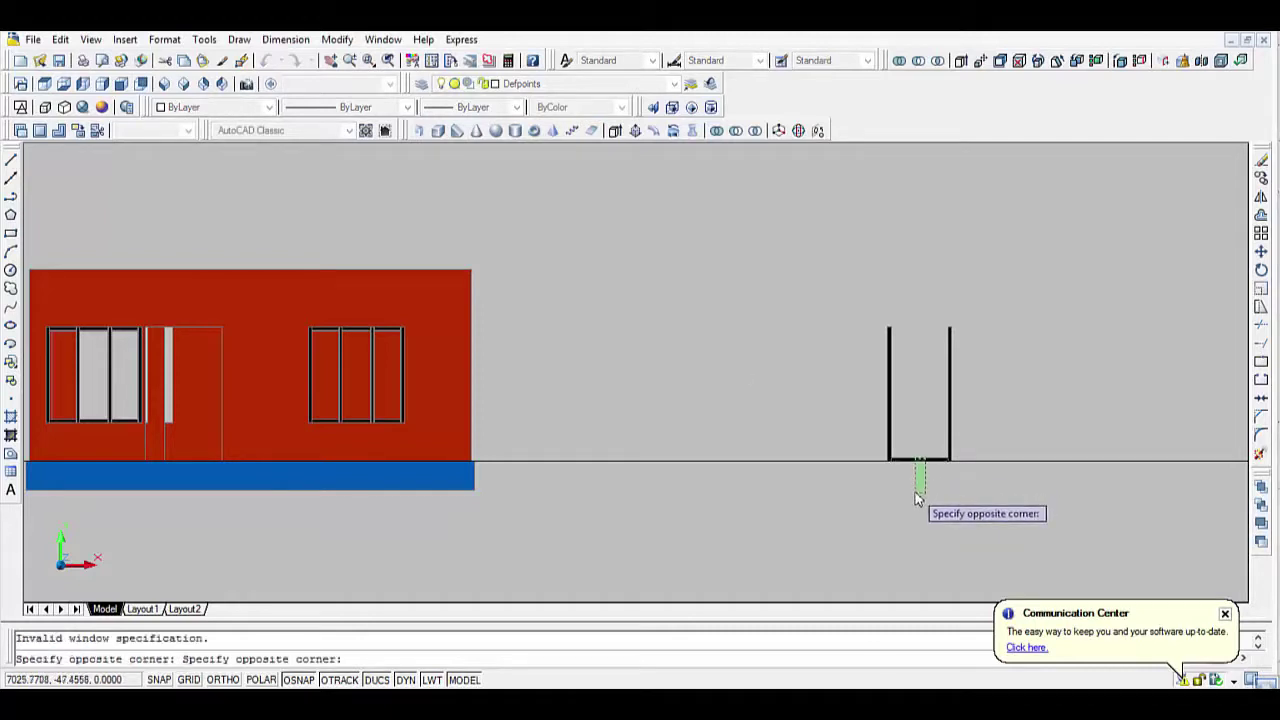
{"action": "left_click", "coordinate": [919, 487]}
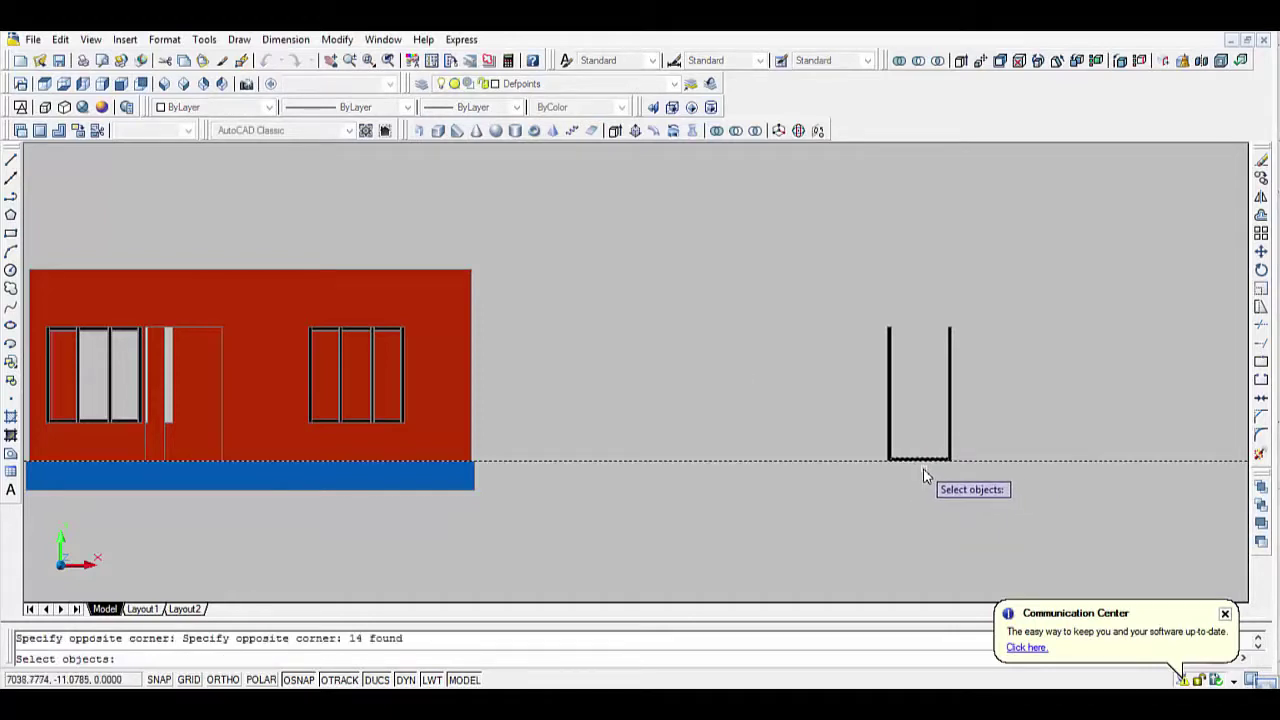
{"action": "key", "text": "Escape"}
Mirror the door's bottom line across a horizontal axis, keeping the original.
{"action": "type", "text": "mi"}
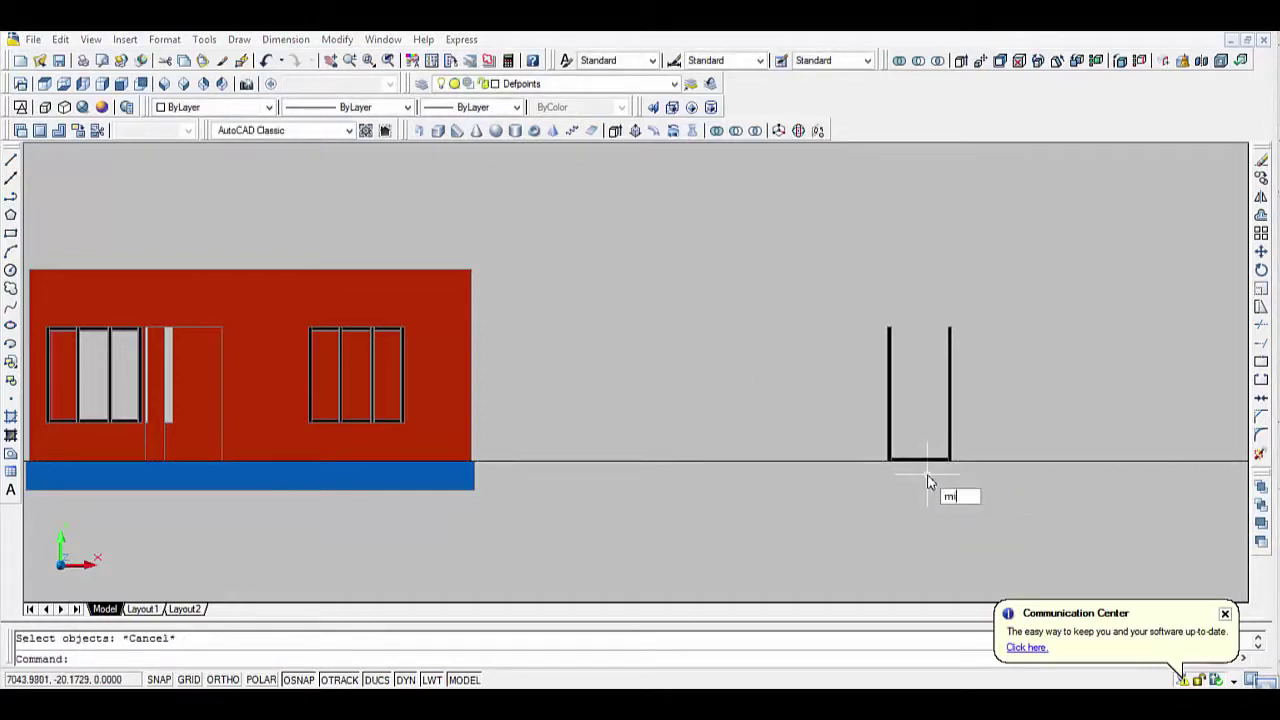
{"action": "key", "text": "Return"}
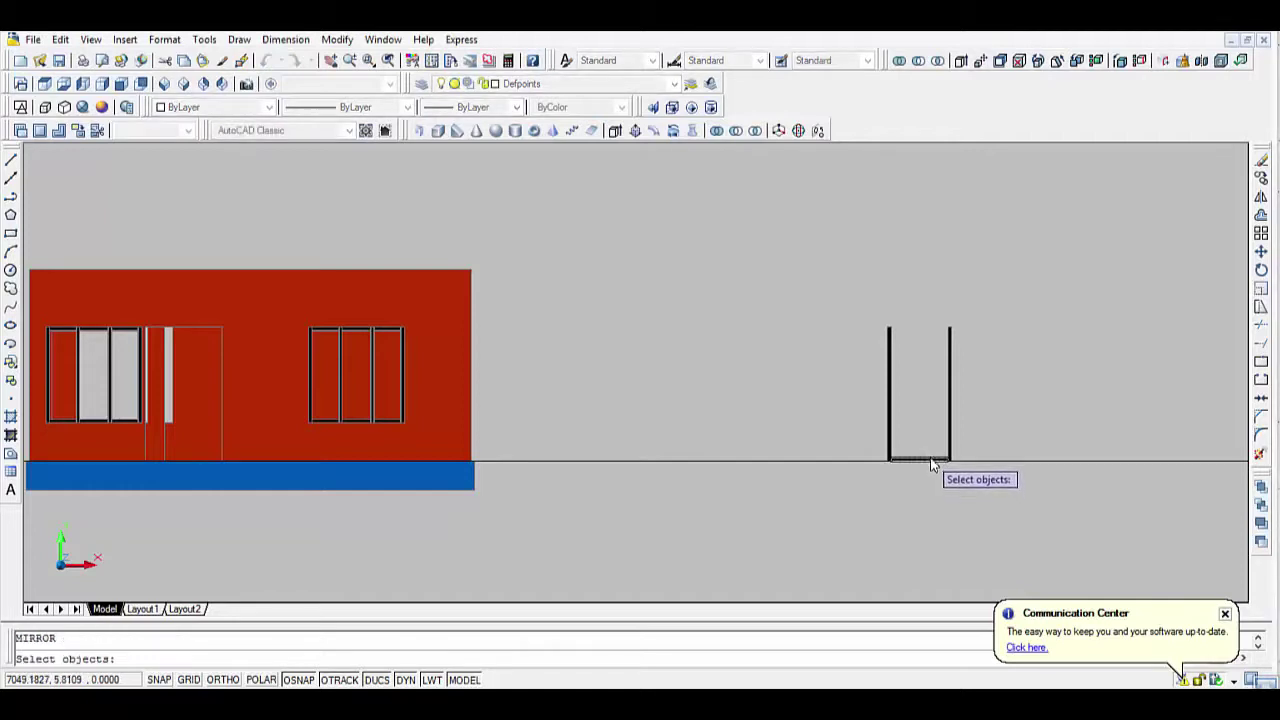
{"action": "left_click", "coordinate": [858, 446]}
{"action": "left_click", "coordinate": [951, 468]}
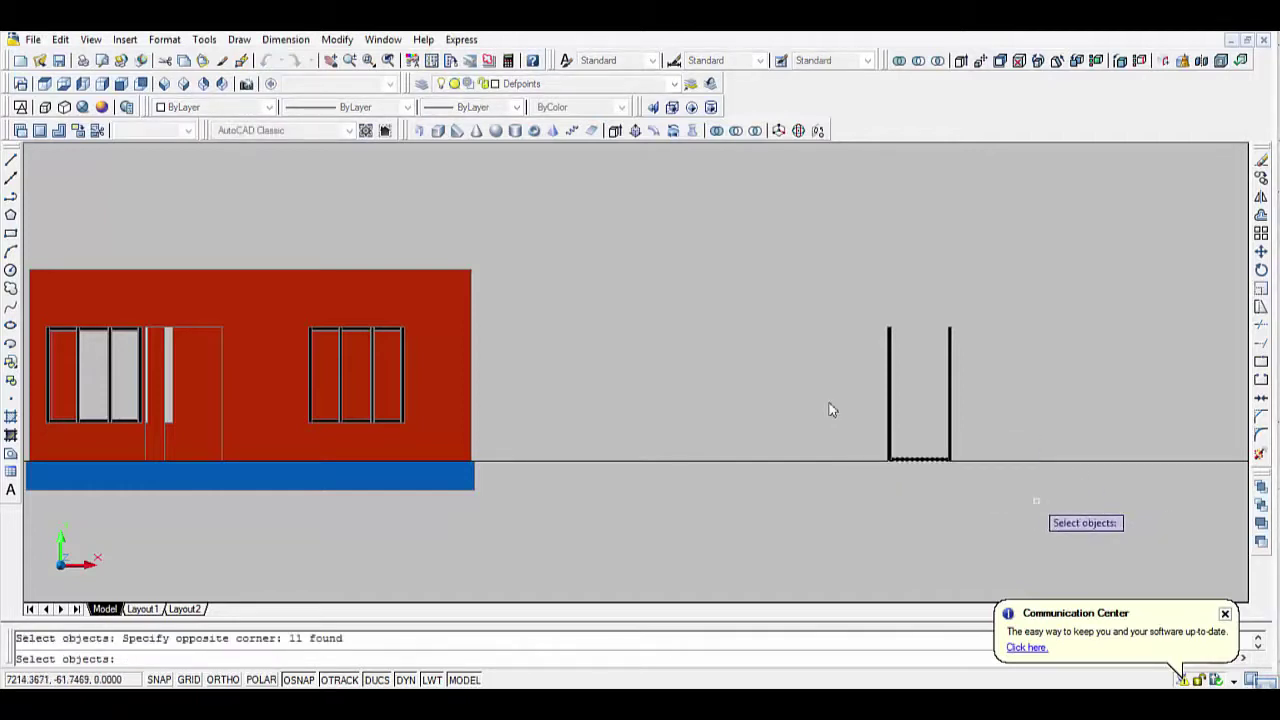
{"action": "key", "text": "Return"}
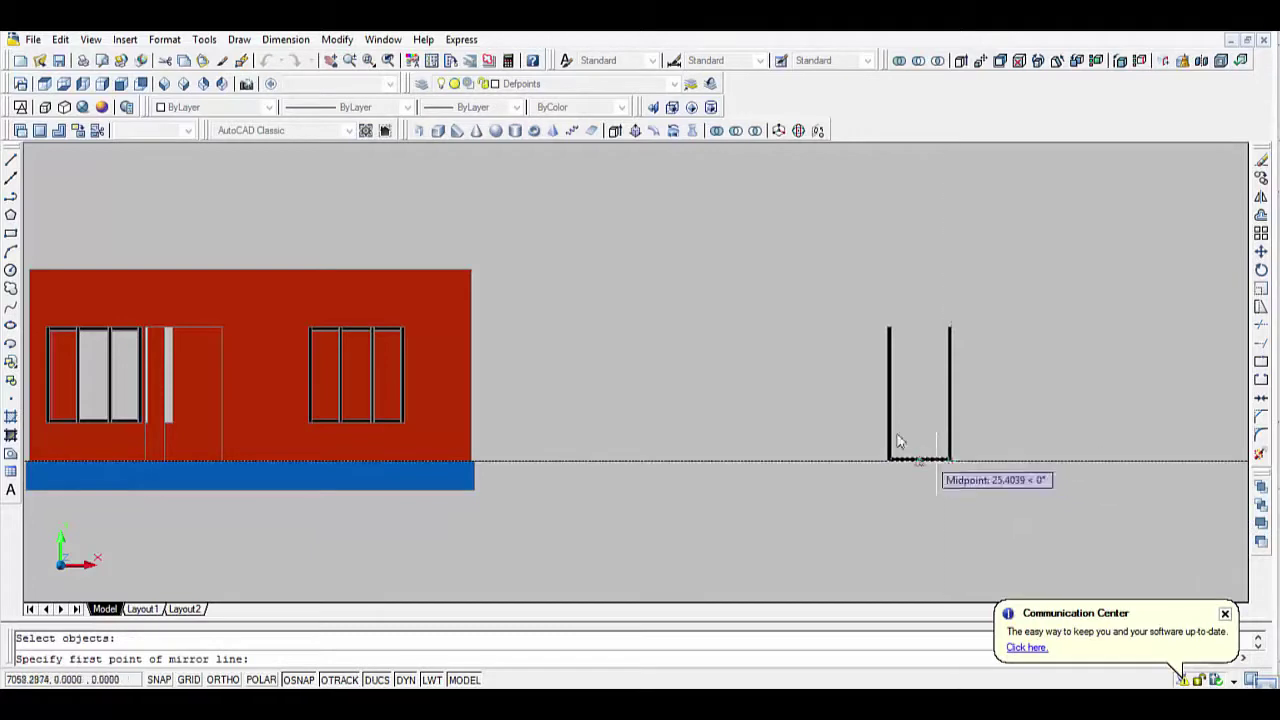
{"action": "left_click", "coordinate": [891, 400]}
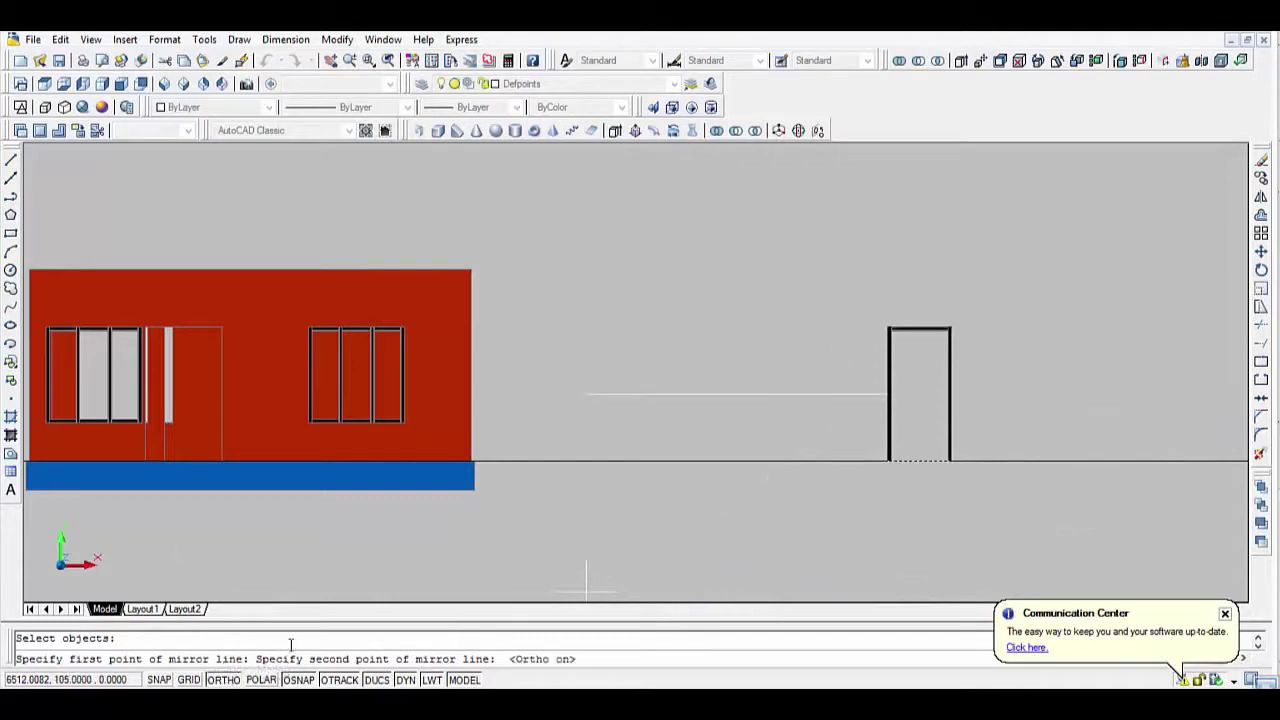
{"action": "left_click", "coordinate": [958, 368]}
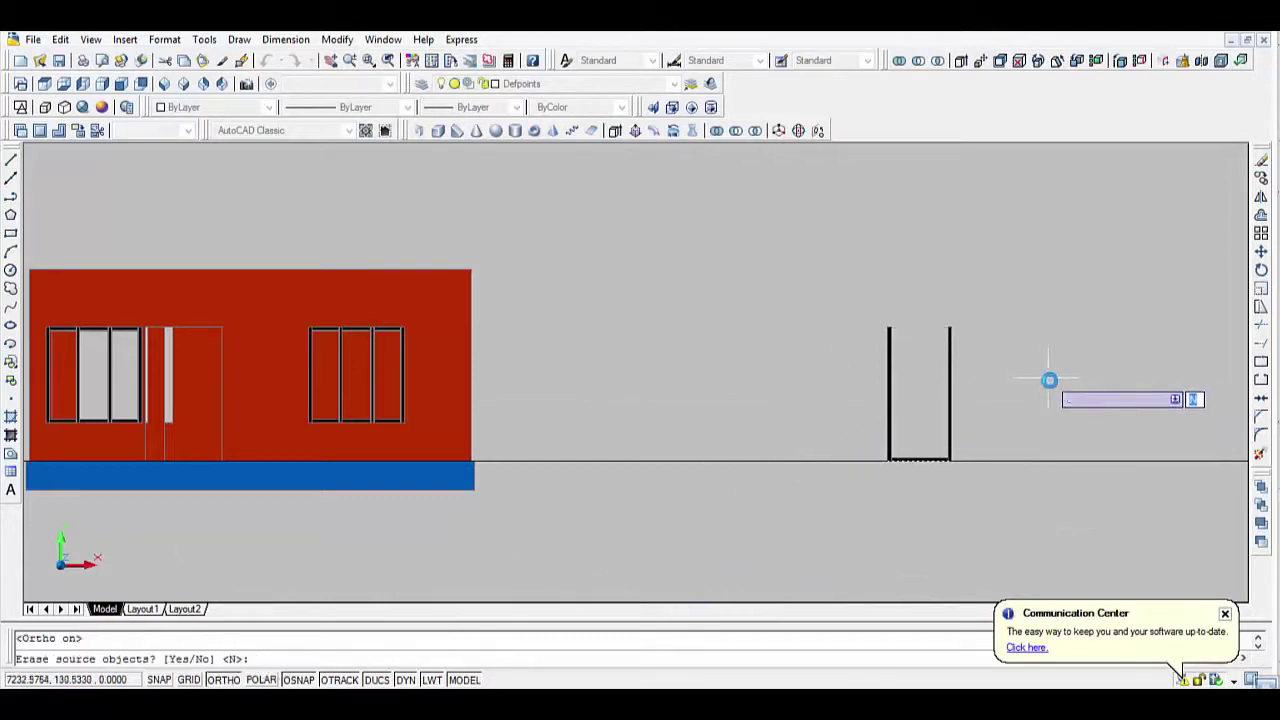
{"action": "key", "text": "Return"}
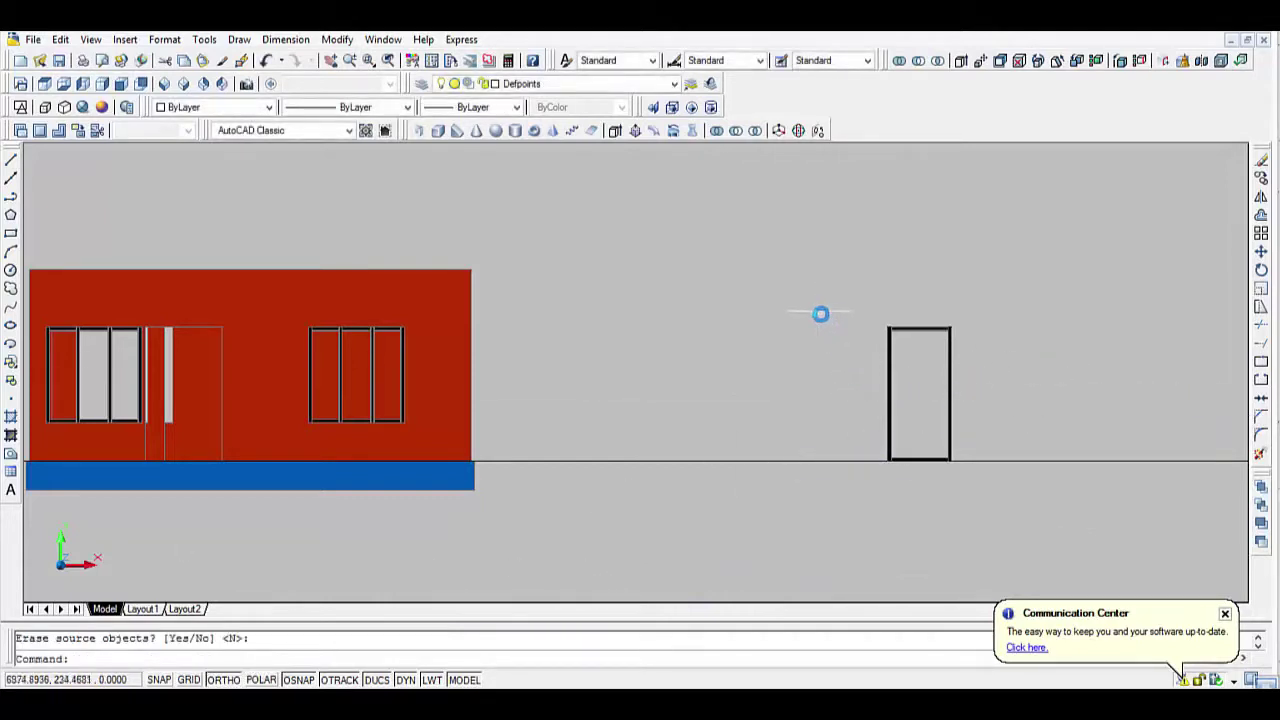
Define block 'gg' from the whole door outline, then return to the top view.
{"action": "type", "text": "b"}
{"action": "key", "text": "Return"}
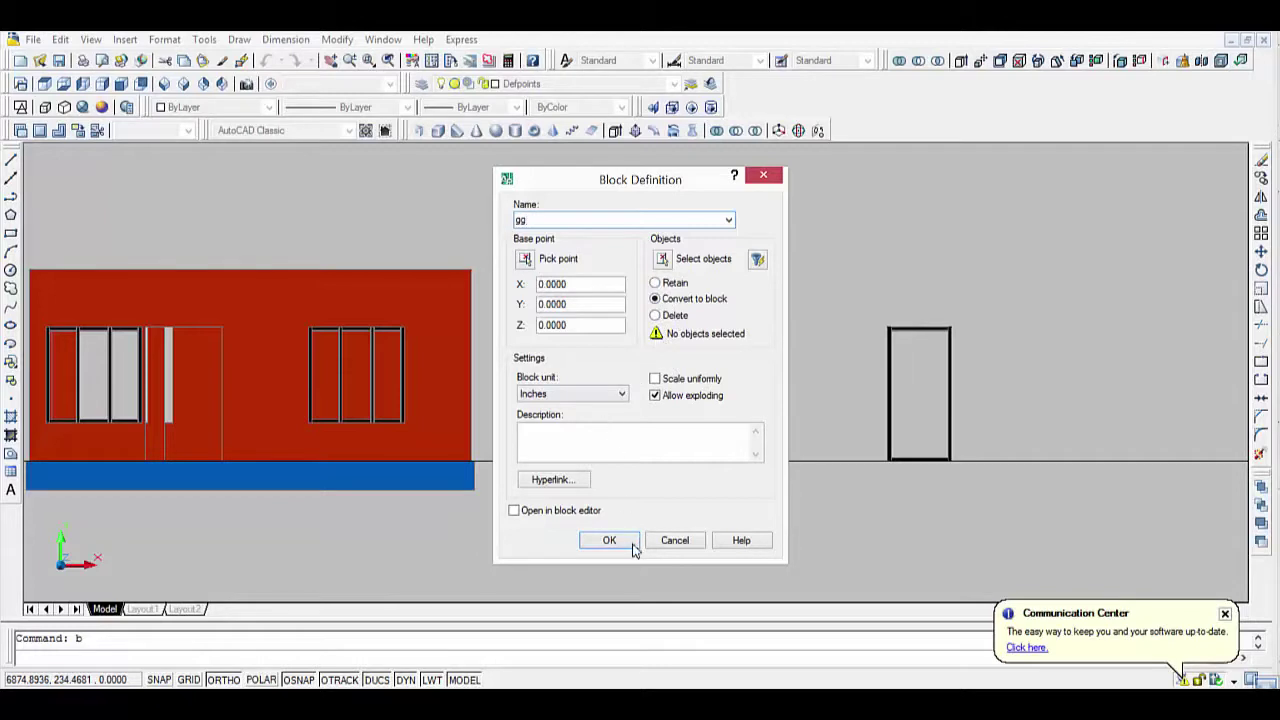
{"action": "left_click", "coordinate": [609, 540]}
{"action": "left_click", "coordinate": [648, 425]}
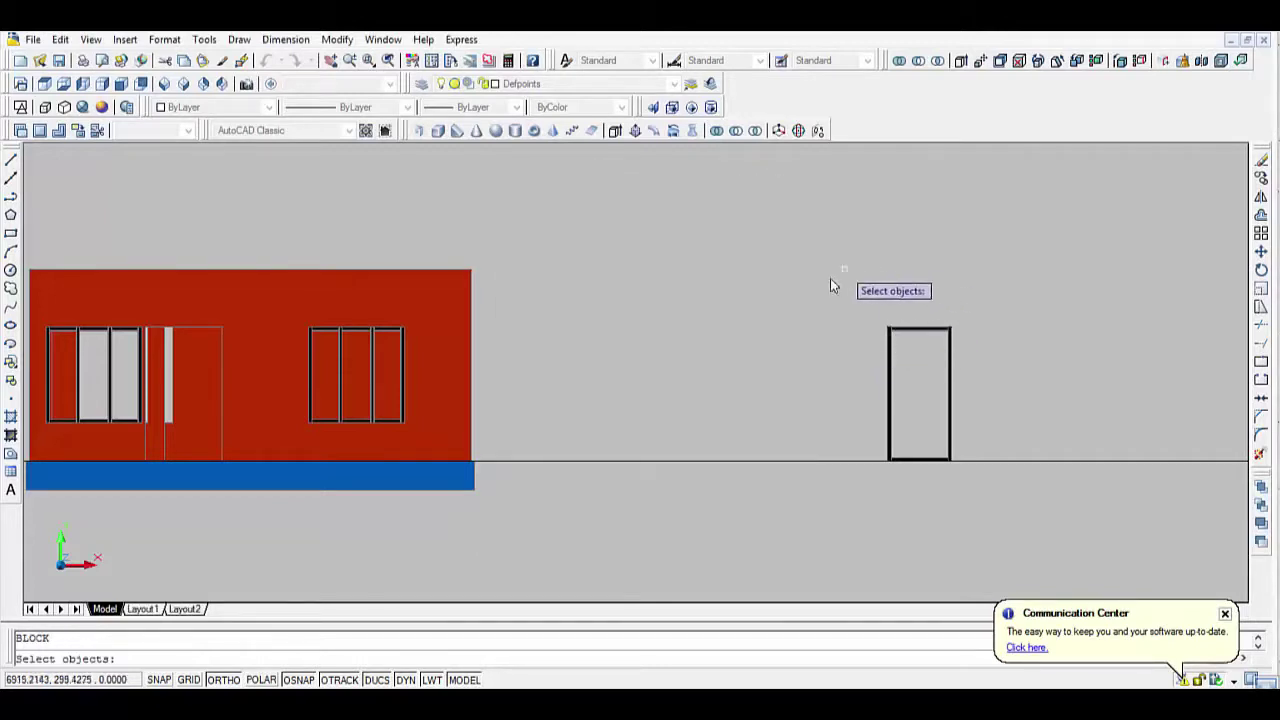
{"action": "left_click", "coordinate": [830, 280]}
{"action": "left_click", "coordinate": [1004, 526]}
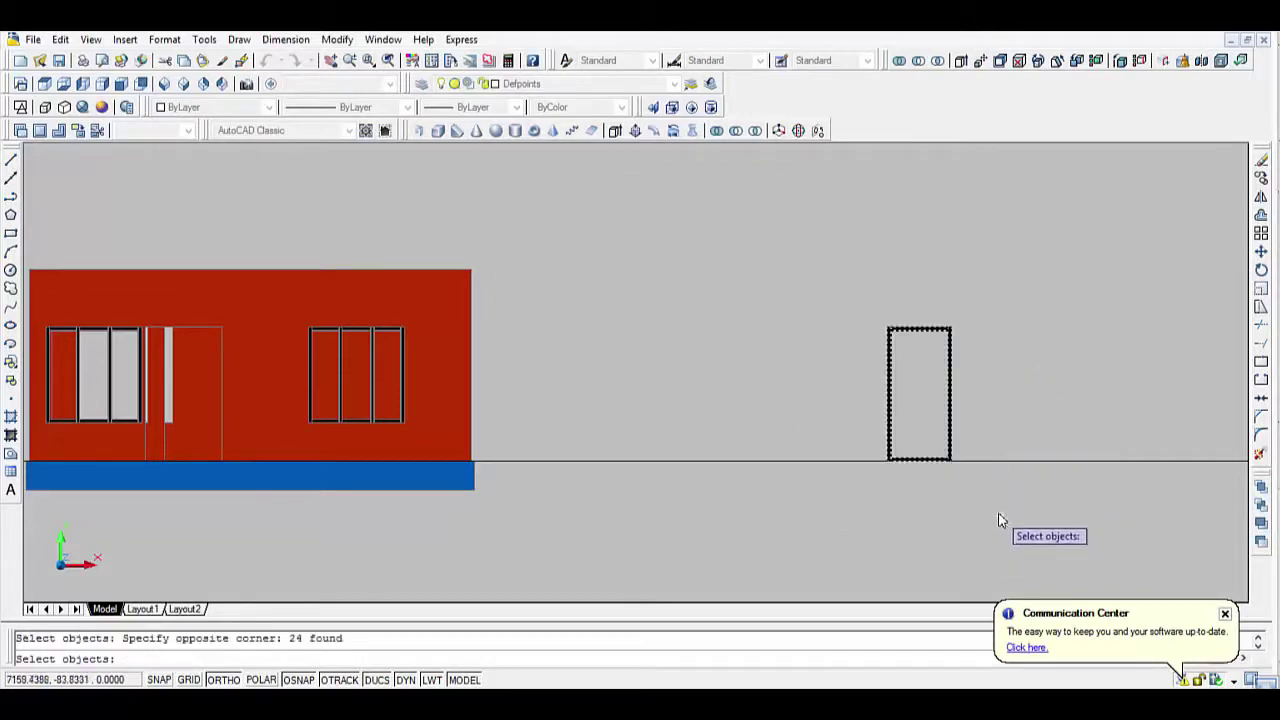
{"action": "key", "text": "Return"}
{"action": "key", "text": "Return"}
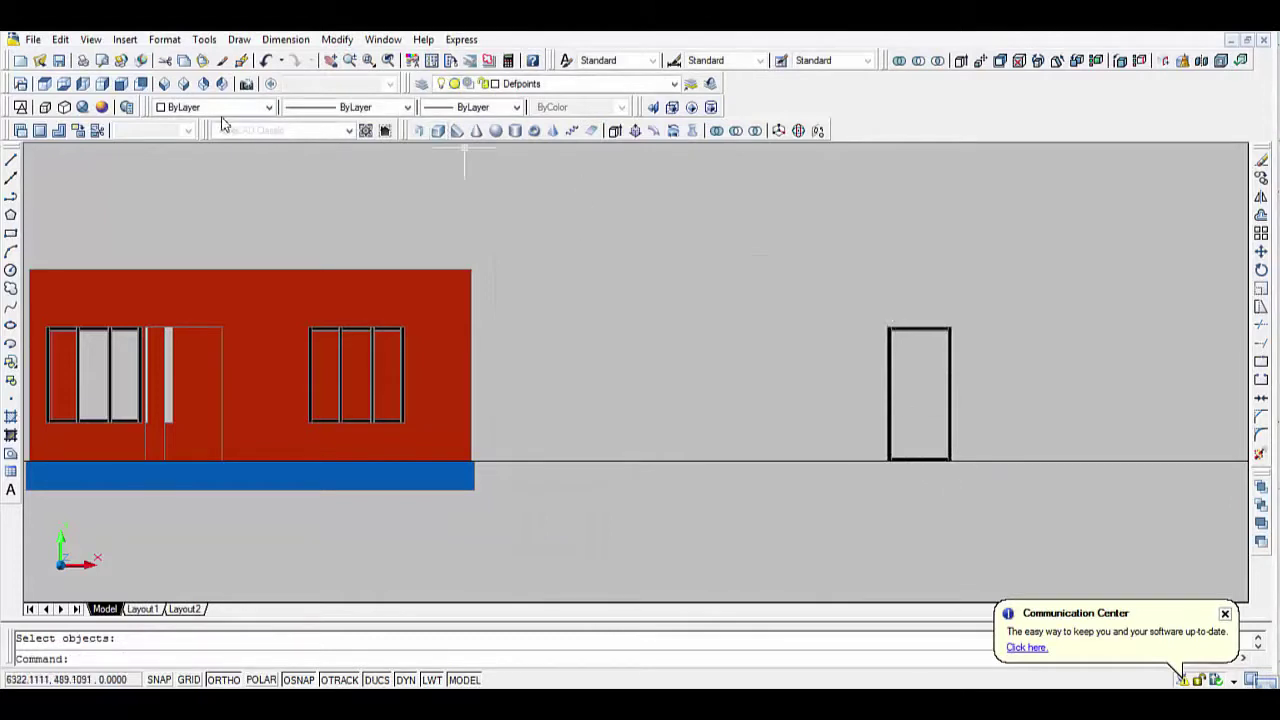
{"action": "left_click", "coordinate": [44, 86]}
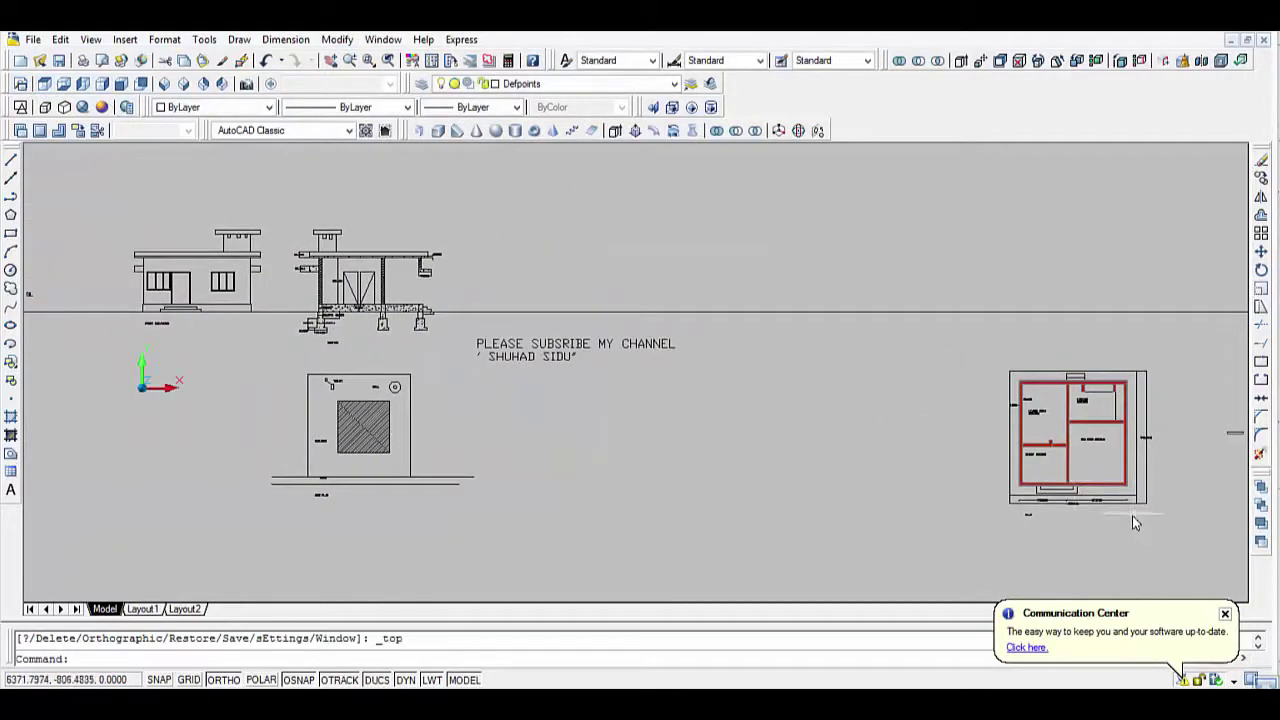
Show the floor plan in 2D Wireframe, enlarged in the left half of the screen.
{"action": "scroll", "coordinate": [1132, 520], "scroll_direction": "up", "scroll_amount": 2}
{"action": "middle_click_drag", "start_coordinate": [1140, 523], "coordinate": [920, 523]}
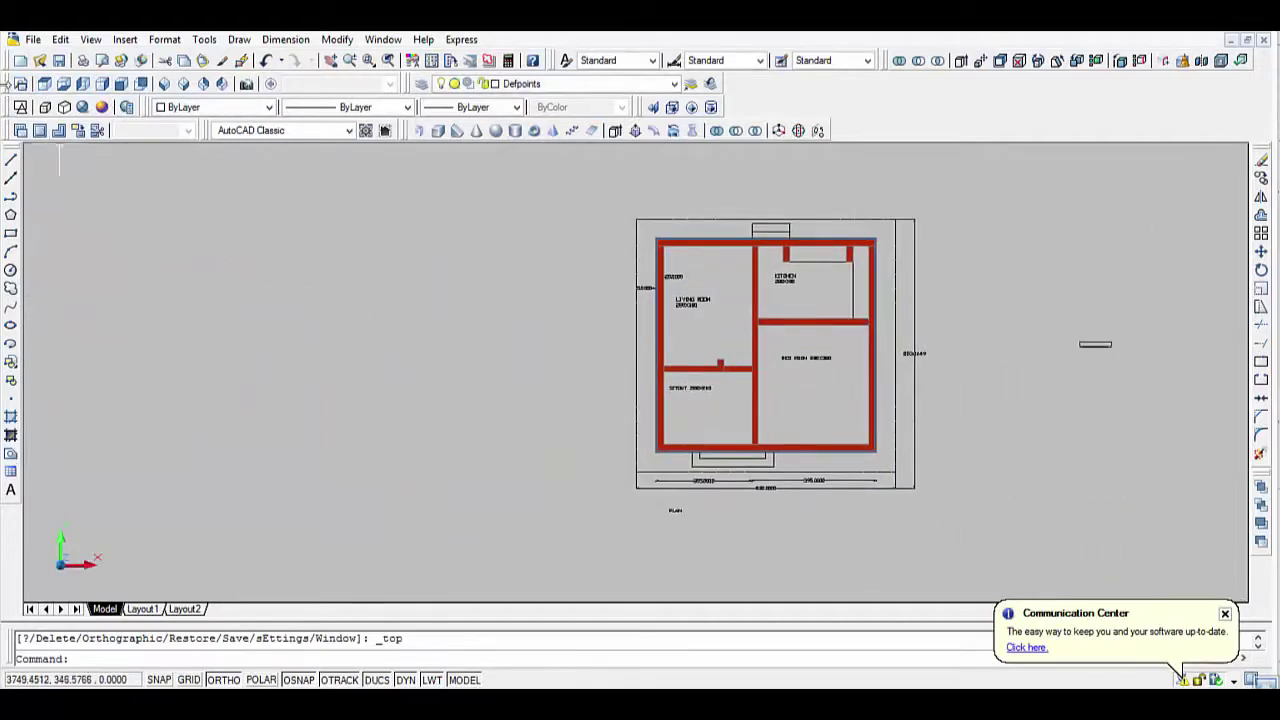
{"action": "left_click", "coordinate": [20, 107]}
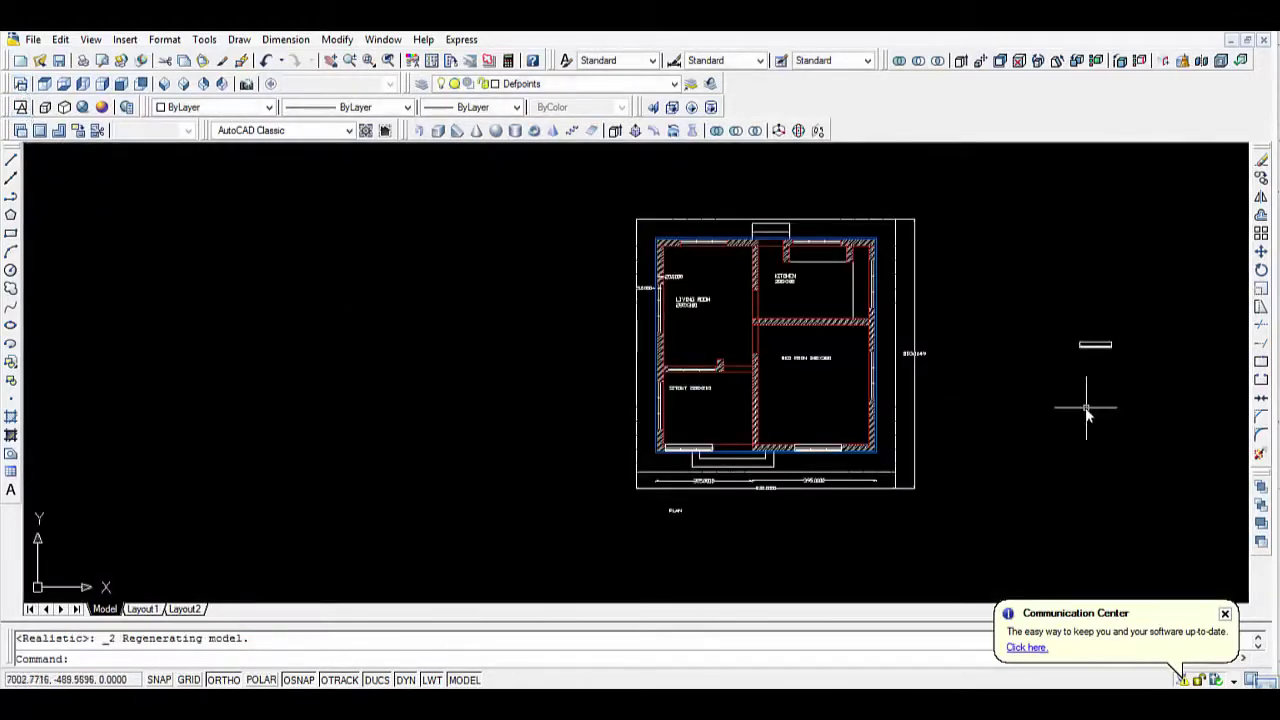
{"action": "scroll", "coordinate": [1085, 407], "scroll_direction": "up", "scroll_amount": 2}
{"action": "middle_click_drag", "start_coordinate": [1080, 409], "coordinate": [997, 446]}
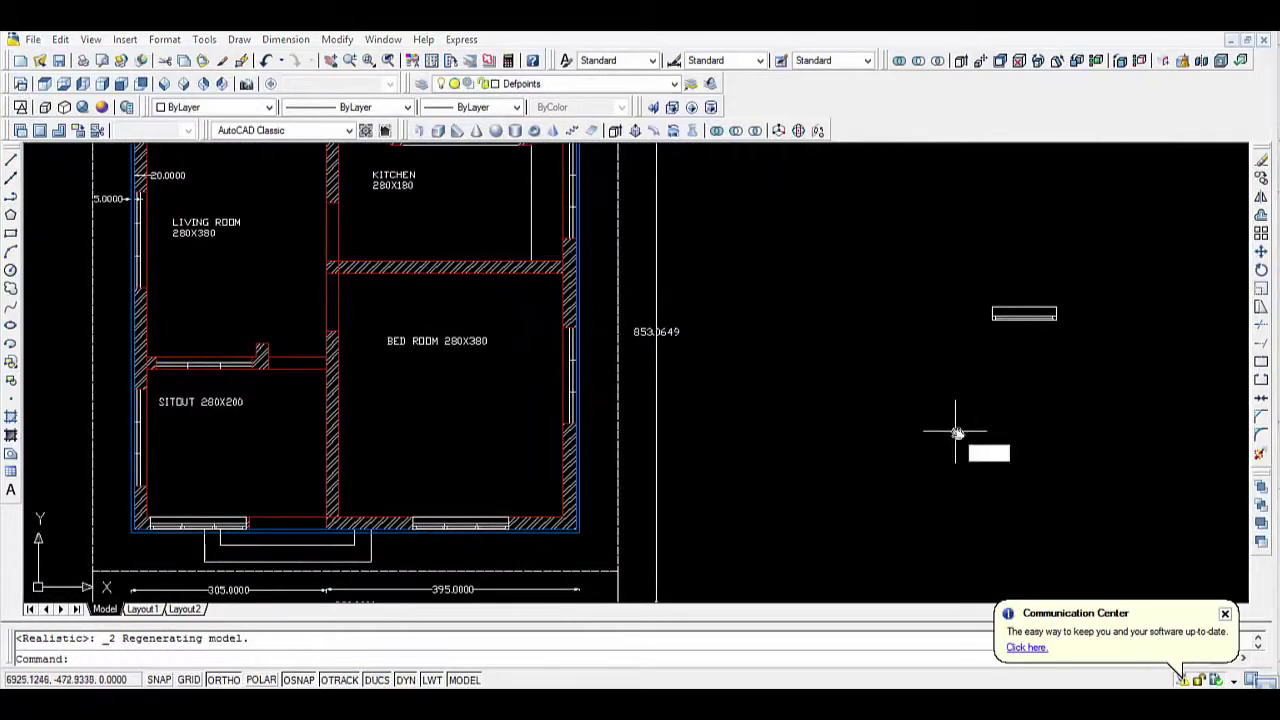
{"action": "type", "text": "m"}
Start moving the block by its corner, survey the floor plan, then cancel the move.
{"action": "key", "text": "Return"}
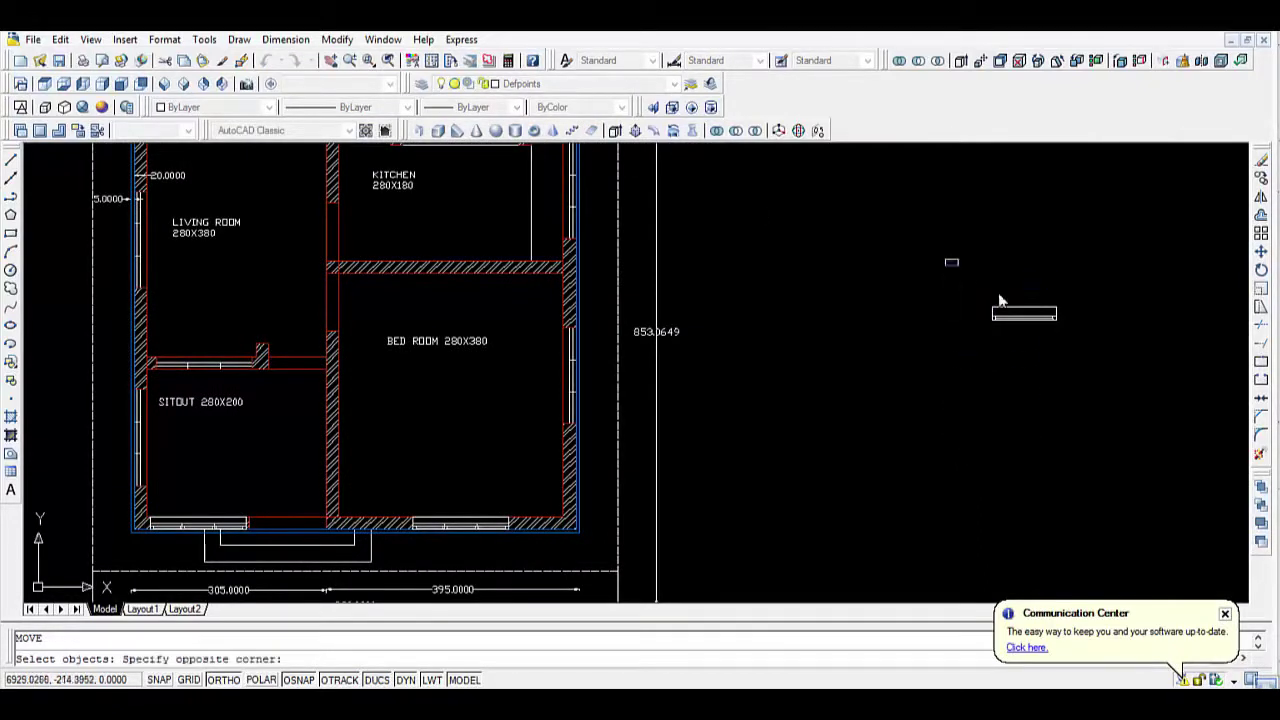
{"action": "left_click", "coordinate": [1118, 412]}
{"action": "key", "text": "Return"}
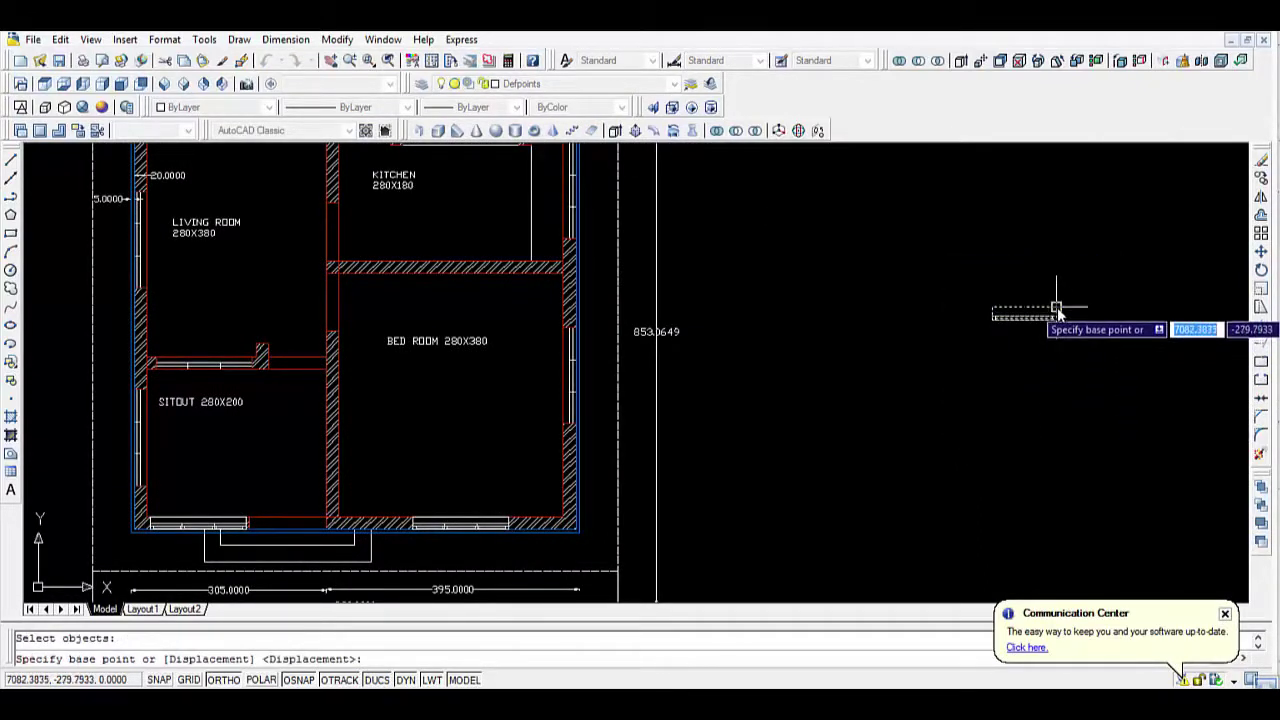
{"action": "left_click", "coordinate": [1057, 310]}
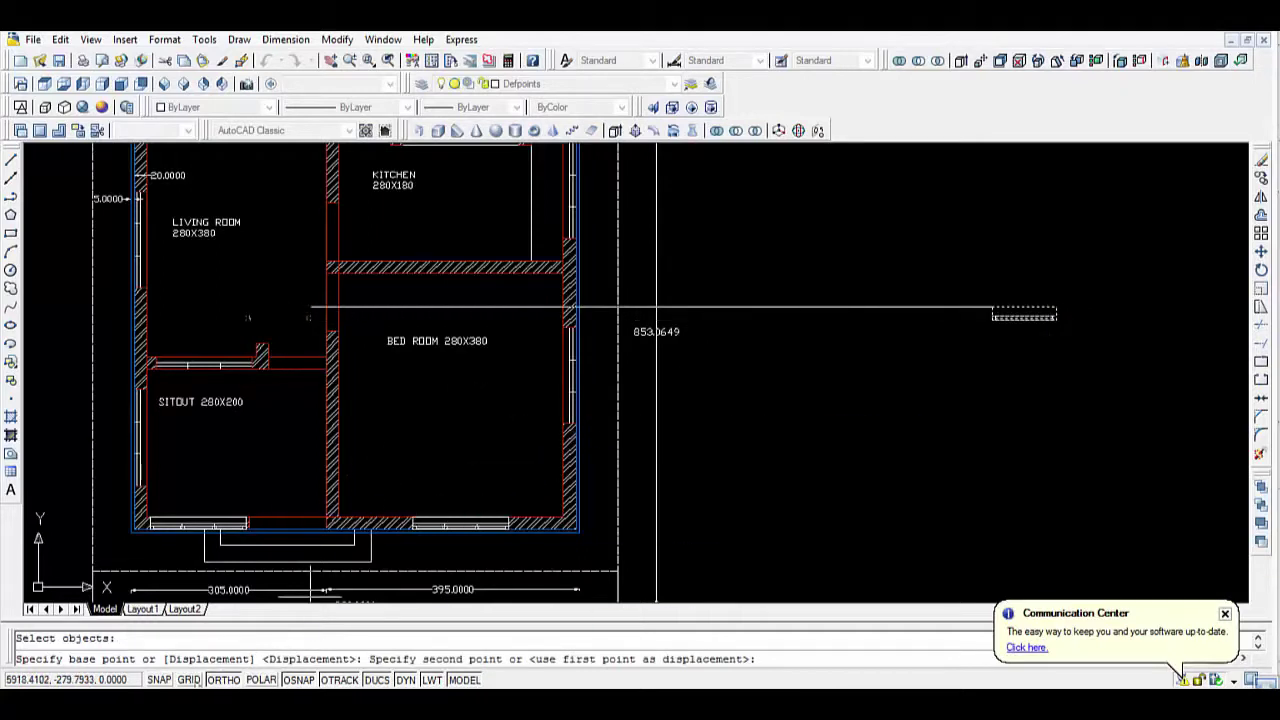
{"action": "left_click", "coordinate": [222, 680]}
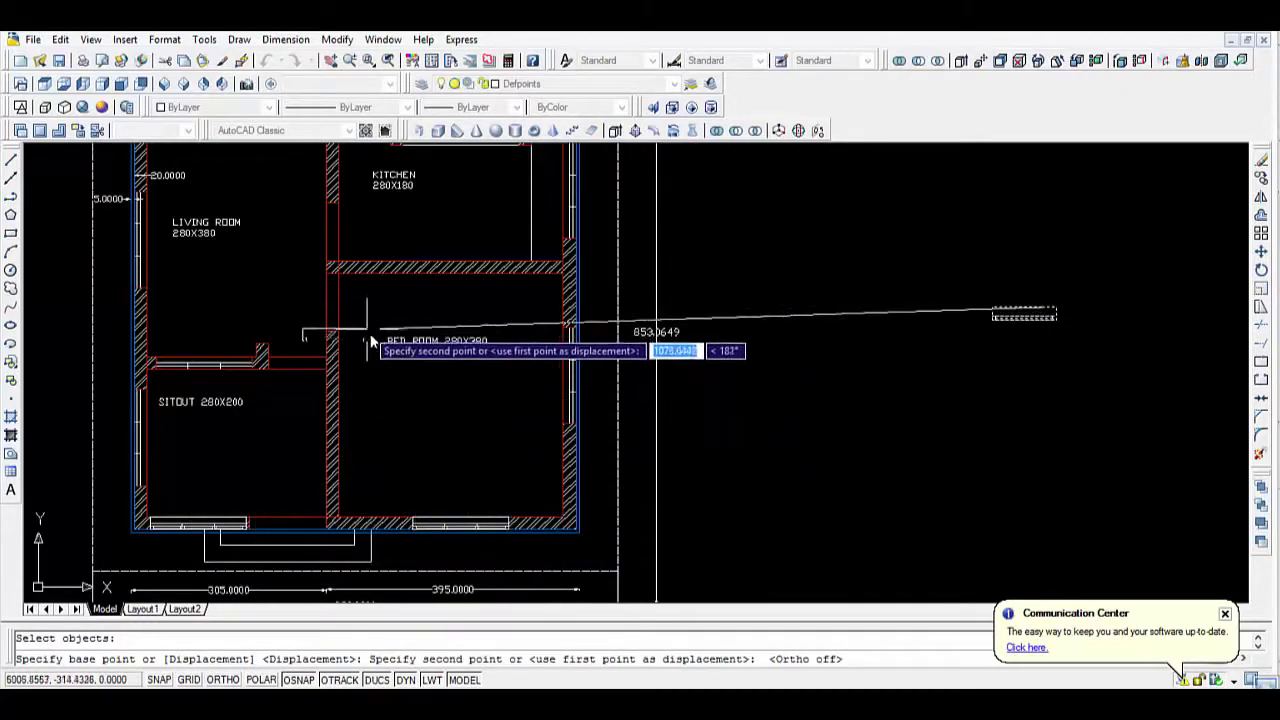
{"action": "scroll", "coordinate": [391, 358], "scroll_direction": "down", "scroll_amount": 2}
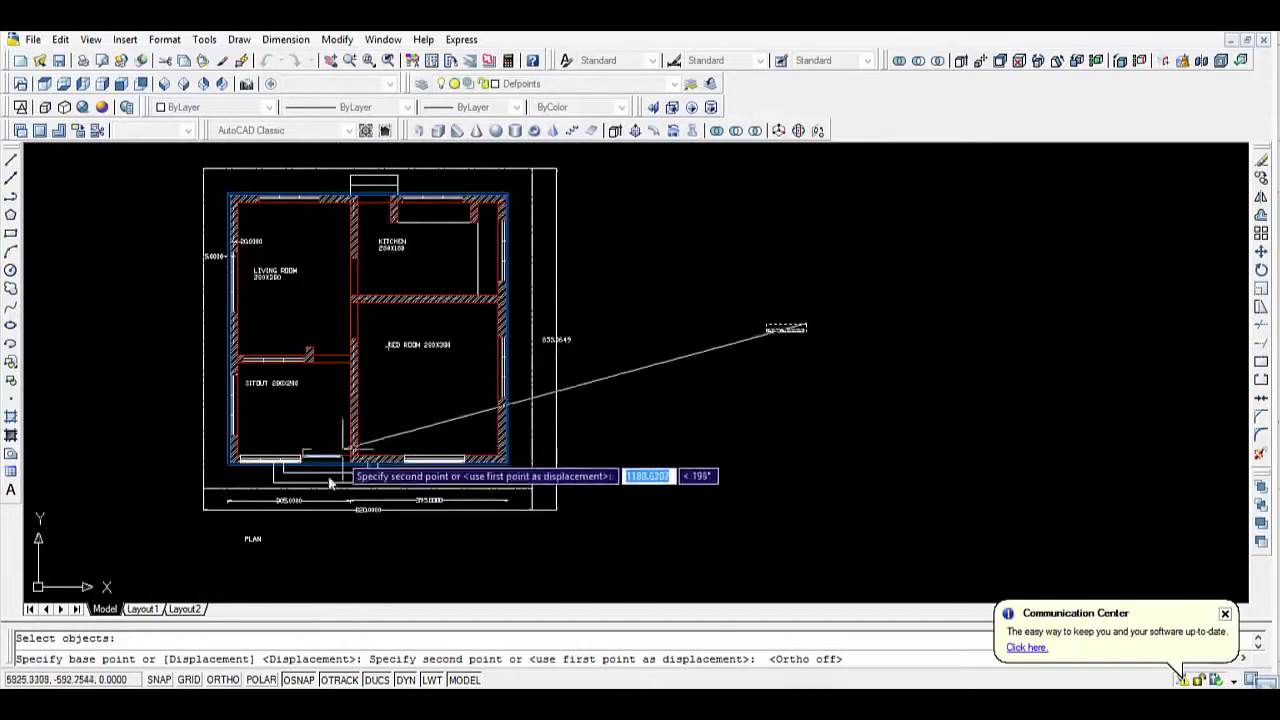
{"action": "scroll", "coordinate": [318, 488], "scroll_direction": "up", "scroll_amount": 3}
{"action": "scroll", "coordinate": [325, 478], "scroll_direction": "up", "scroll_amount": 2}
{"action": "scroll", "coordinate": [355, 440], "scroll_direction": "up", "scroll_amount": 2}
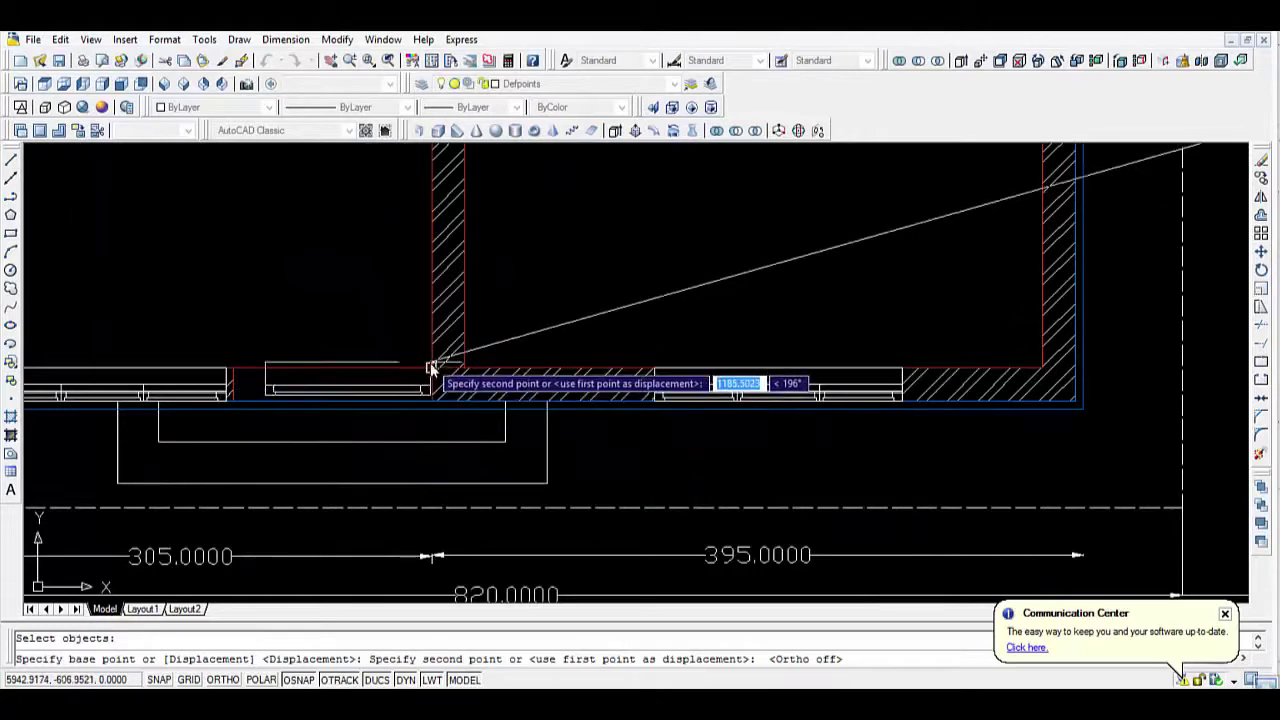
{"action": "scroll", "coordinate": [570, 300], "scroll_direction": "down", "scroll_amount": 3}
{"action": "mouse_move", "coordinate": [617, 283]}
{"action": "middle_mouse_down"}
{"action": "mouse_move", "coordinate": [586, 480]}
{"action": "mouse_move", "coordinate": [410, 430]}
{"action": "middle_mouse_up"}
{"action": "scroll", "coordinate": [410, 430], "scroll_direction": "up", "scroll_amount": 2}
{"action": "scroll", "coordinate": [423, 429], "scroll_direction": "up", "scroll_amount": 1}
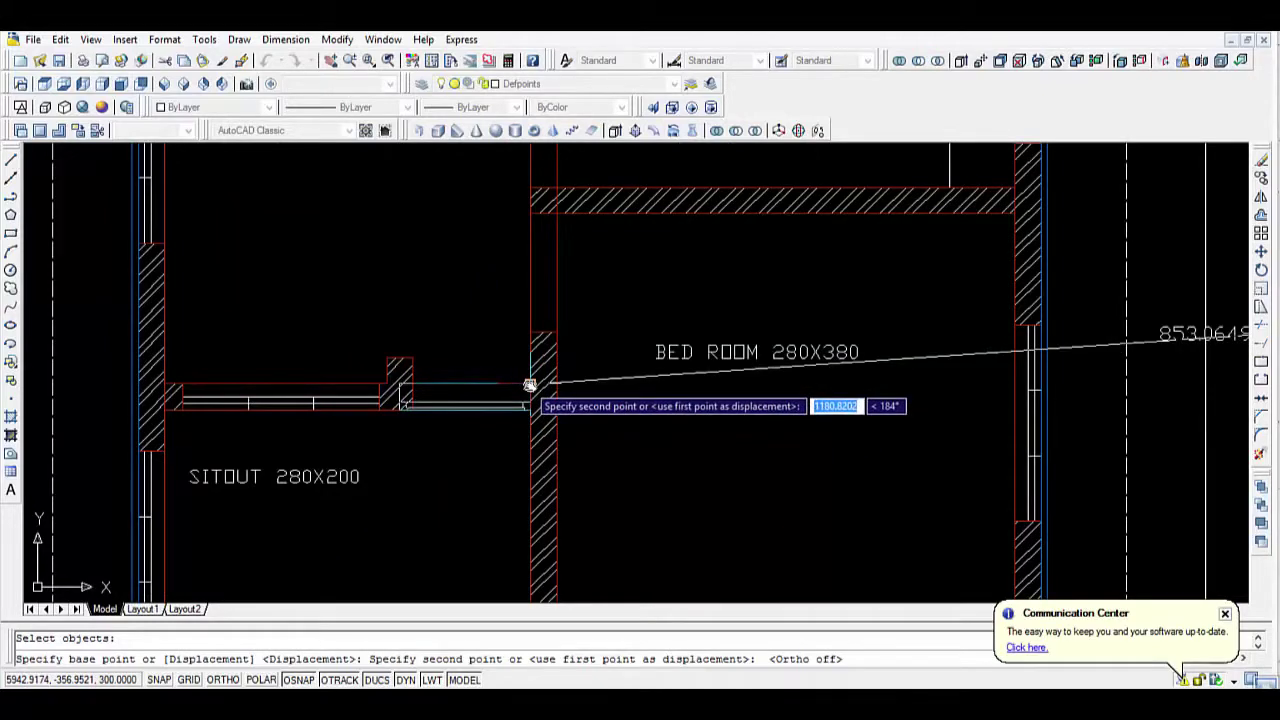
{"action": "scroll", "coordinate": [586, 290], "scroll_direction": "down", "scroll_amount": 3}
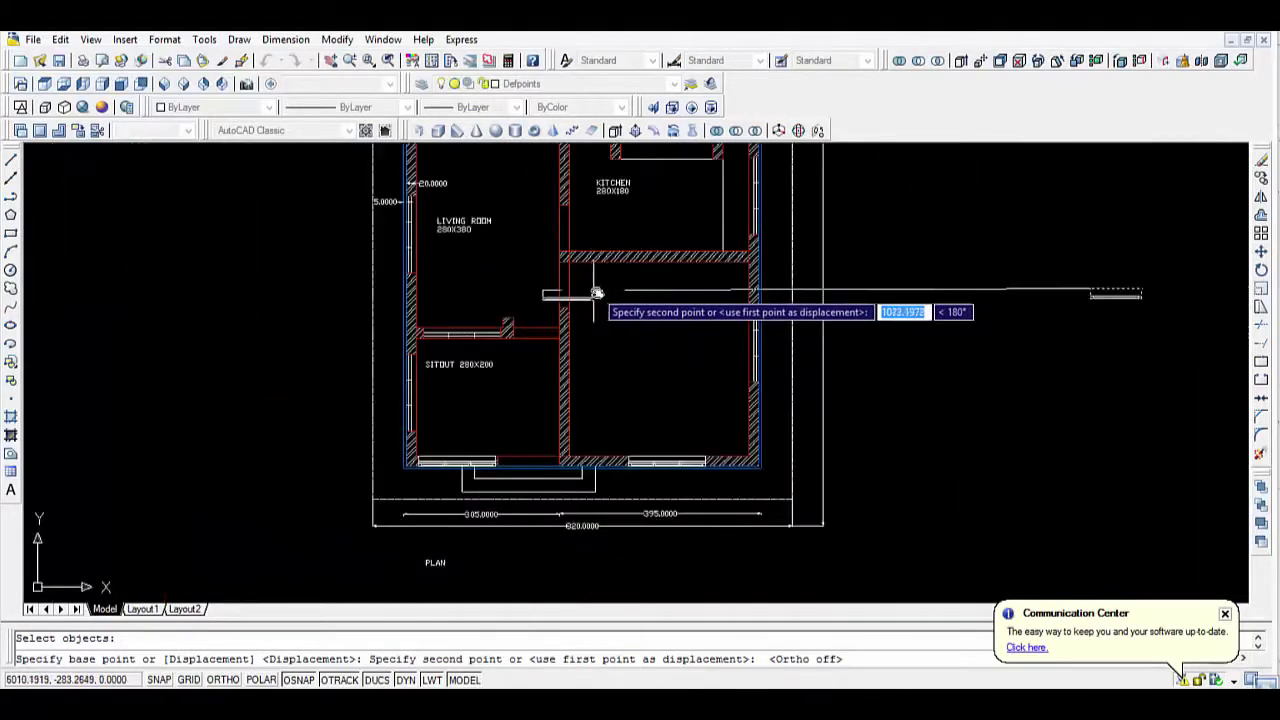
{"action": "scroll", "coordinate": [598, 293], "scroll_direction": "down", "scroll_amount": 1}
{"action": "scroll", "coordinate": [583, 297], "scroll_direction": "up", "scroll_amount": 2}
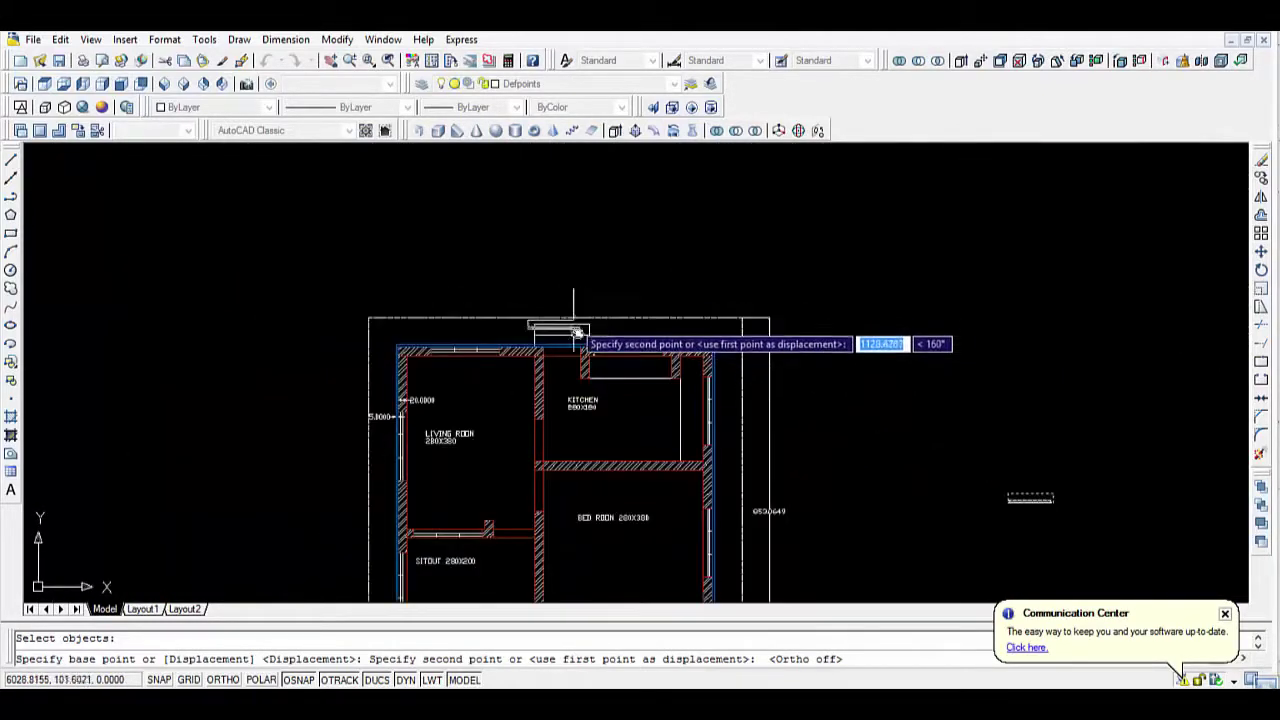
{"action": "scroll", "coordinate": [577, 291], "scroll_direction": "up", "scroll_amount": 2}
{"action": "scroll", "coordinate": [587, 358], "scroll_direction": "up", "scroll_amount": 3}
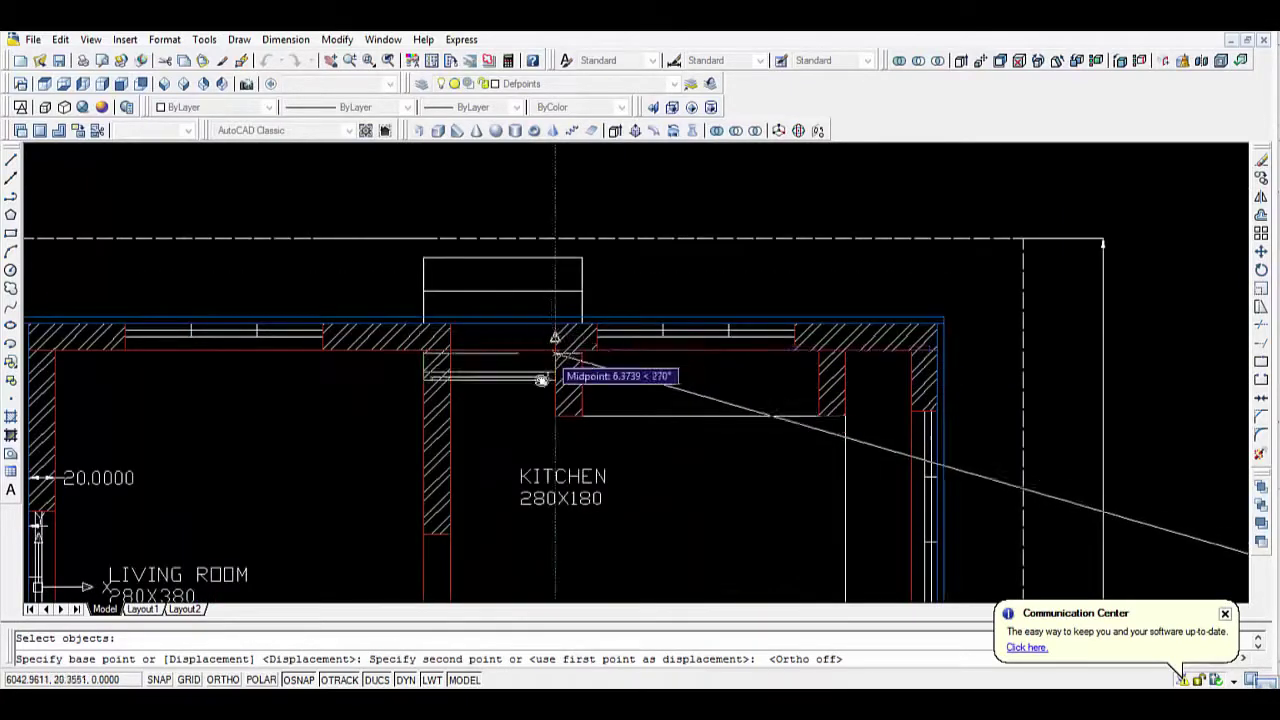
{"action": "scroll", "coordinate": [535, 478], "scroll_direction": "down", "scroll_amount": 5}
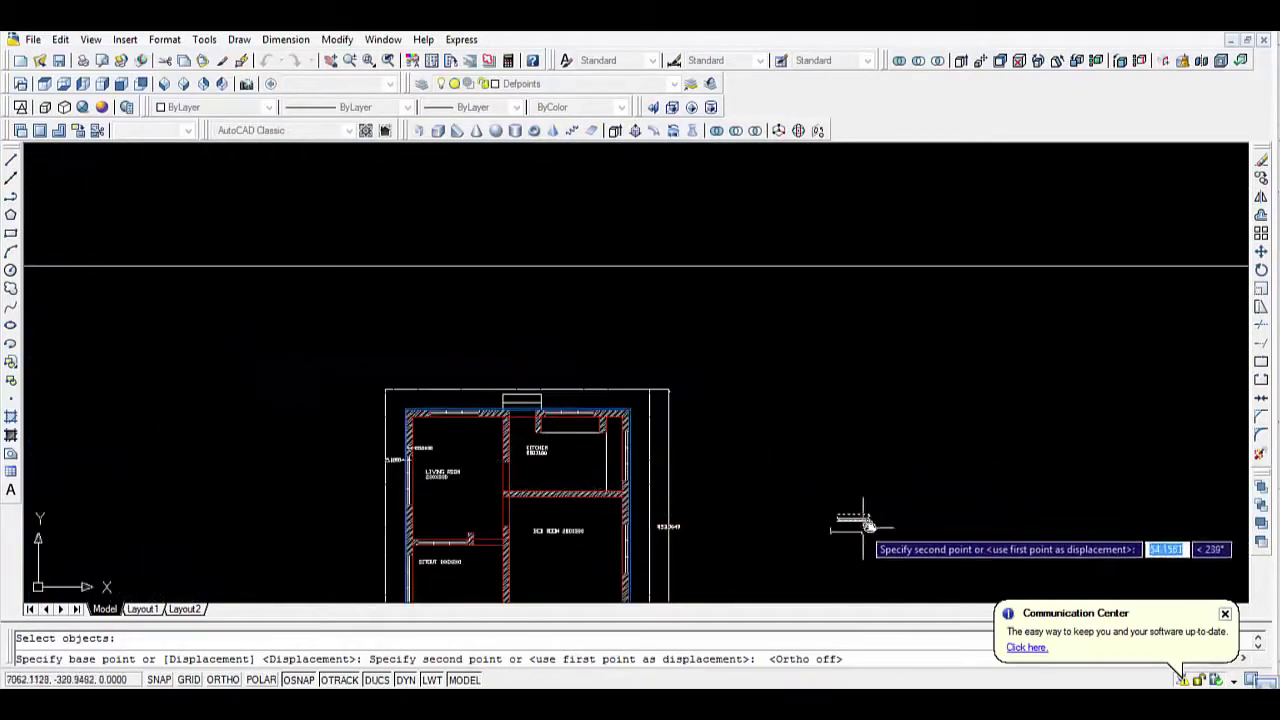
{"action": "key", "text": "Escape"}
{"action": "scroll", "coordinate": [872, 550], "scroll_direction": "up", "scroll_amount": 4}
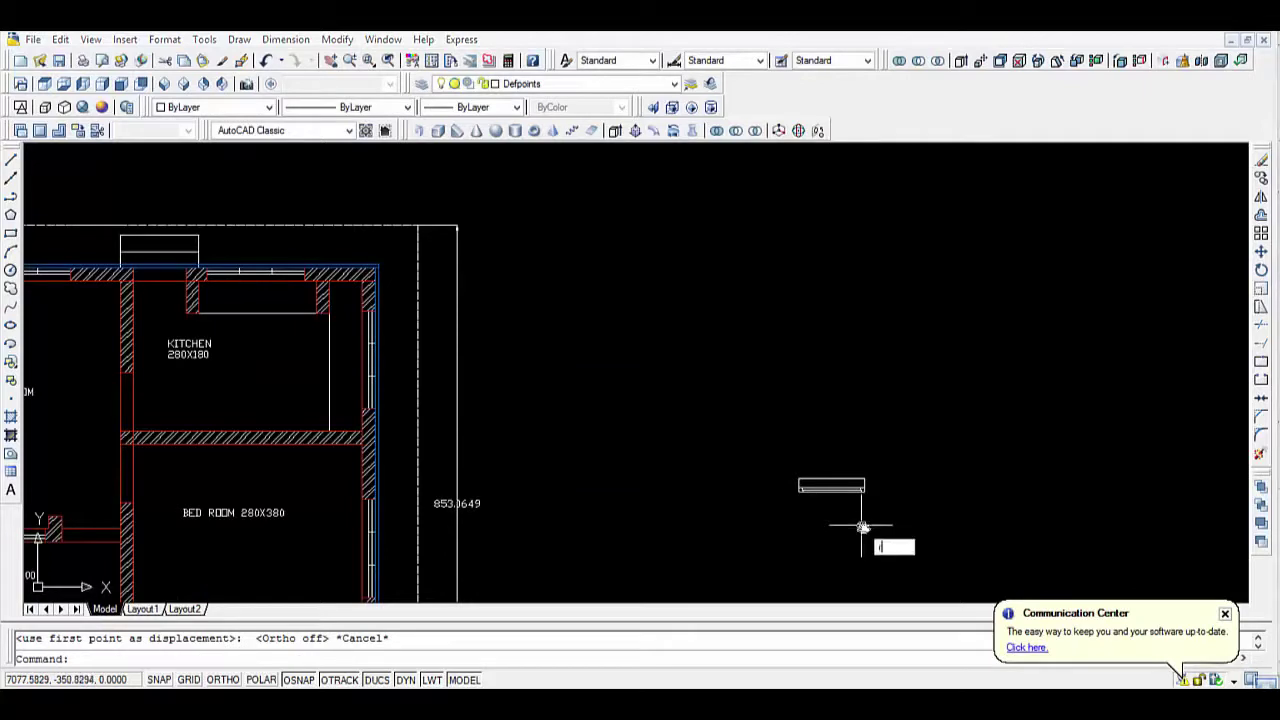
{"action": "type", "text": "ro"}
Rotate the block so it stands upright beside the floor plan.
{"action": "key", "text": "Return"}
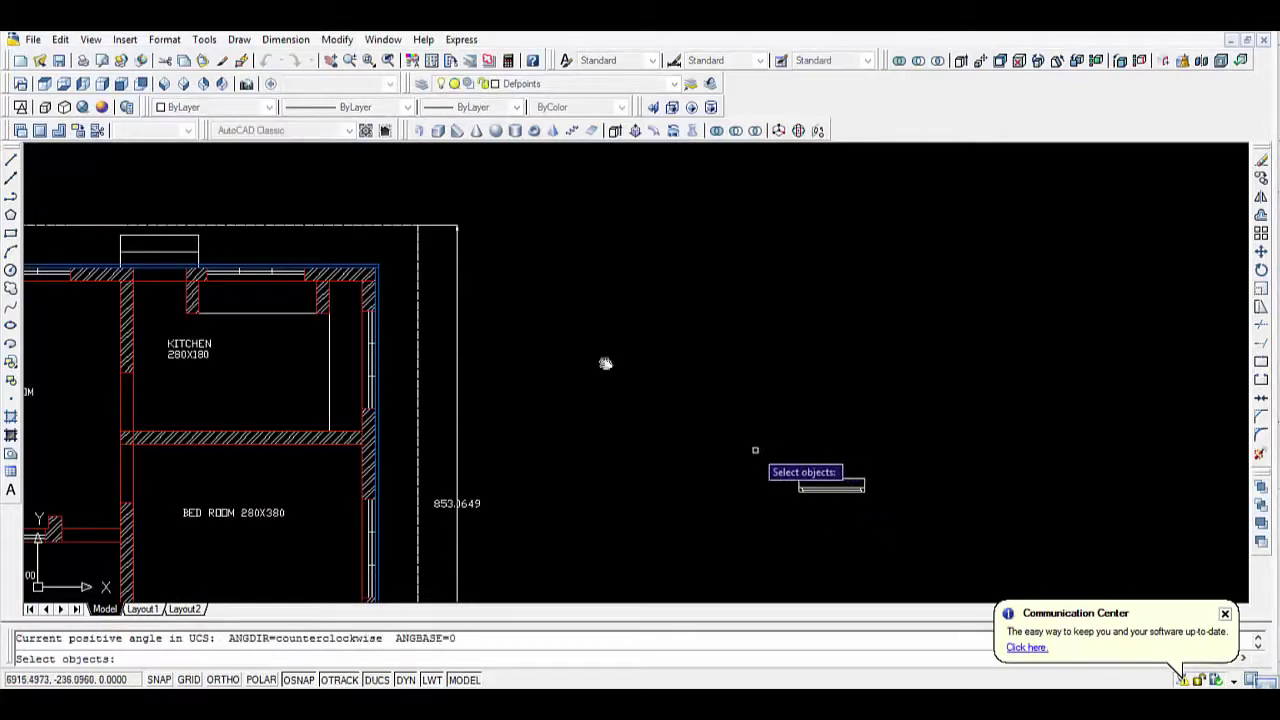
{"action": "left_click", "coordinate": [755, 450]}
{"action": "left_click", "coordinate": [926, 534]}
{"action": "key", "text": "Return"}
{"action": "left_click", "coordinate": [866, 478]}
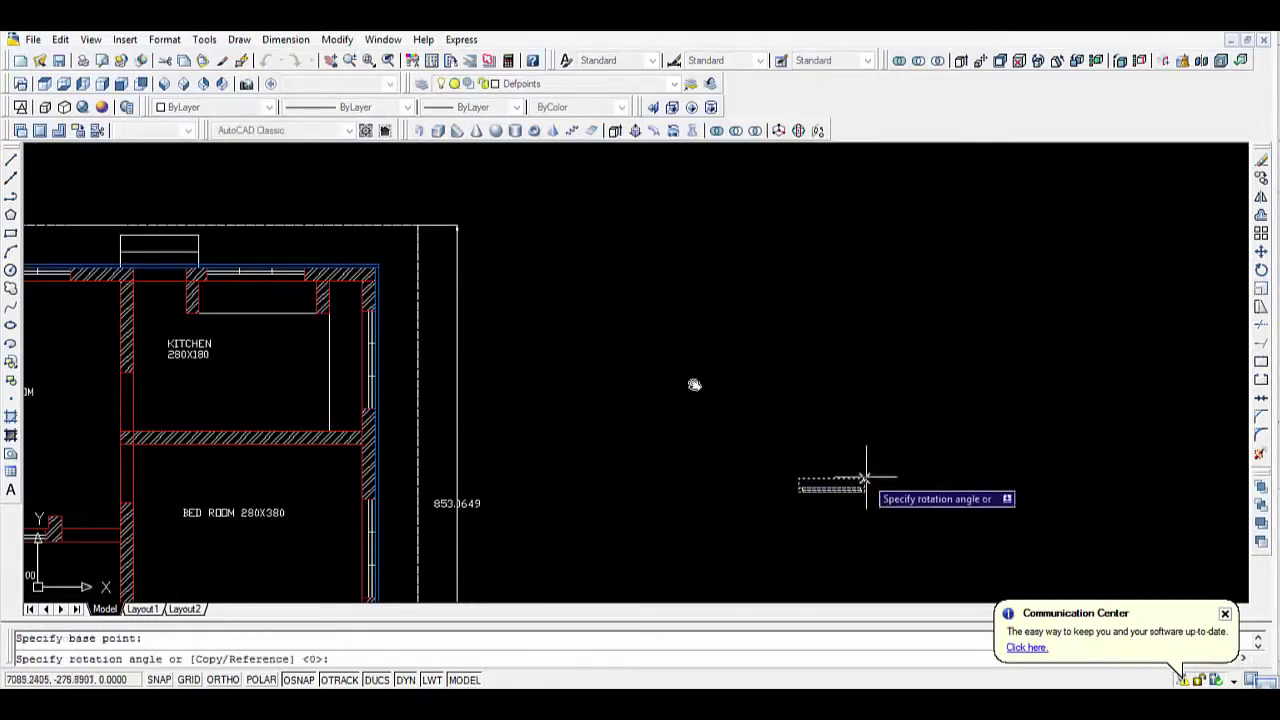
{"action": "left_click", "coordinate": [862, 534]}
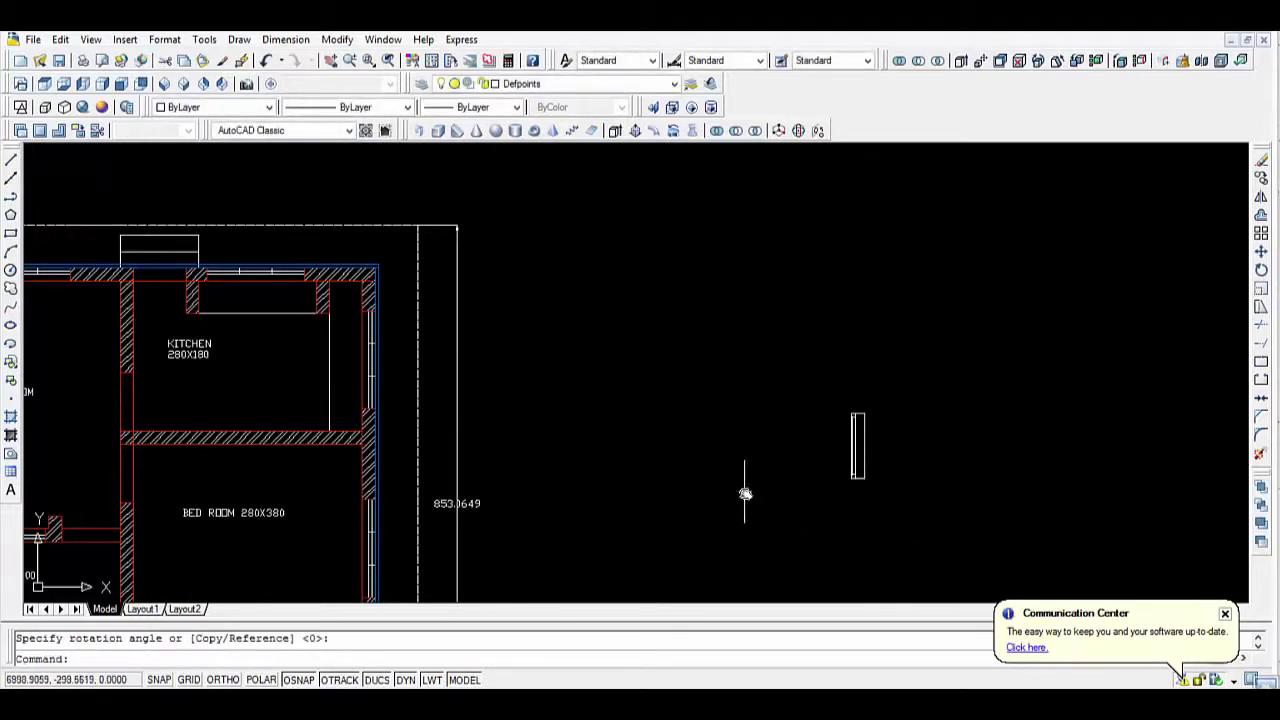
Begin moving the upright block, pan over the plan's dimensions, then cancel without placing it.
{"action": "type", "text": "m"}
{"action": "key", "text": "Return"}
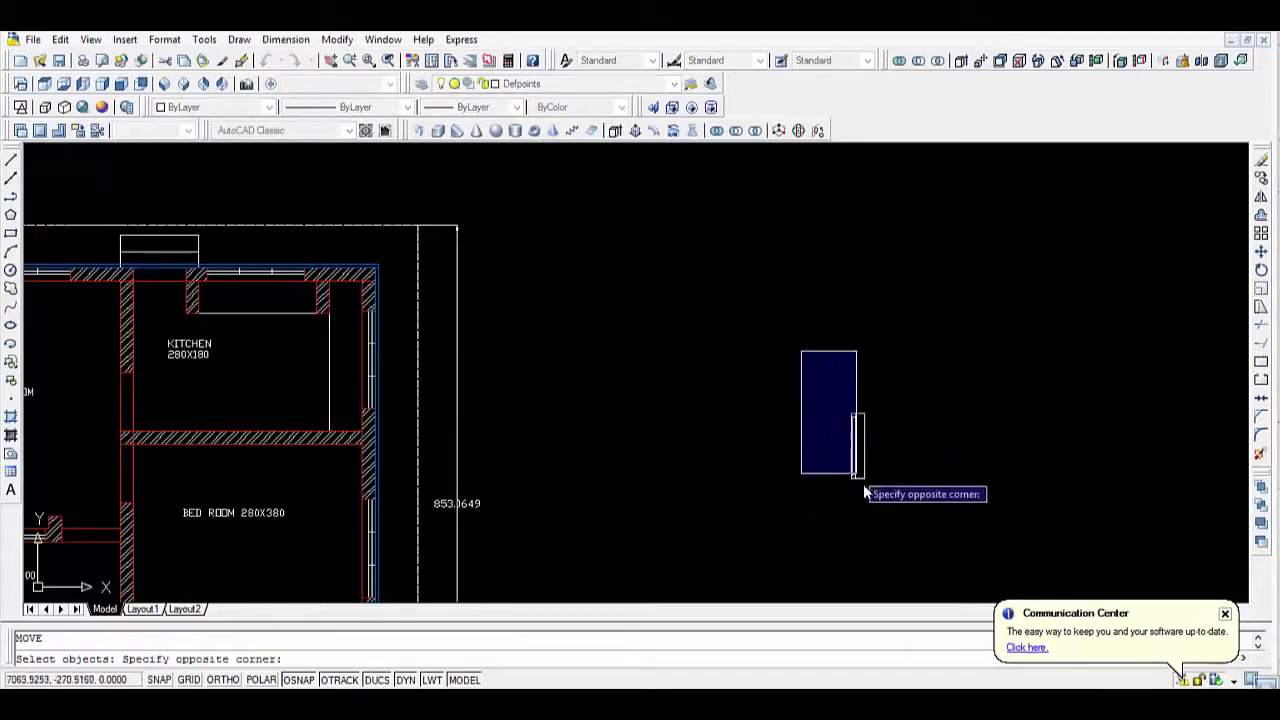
{"action": "left_click", "coordinate": [864, 490]}
{"action": "key", "text": "Return"}
{"action": "left_click", "coordinate": [862, 411]}
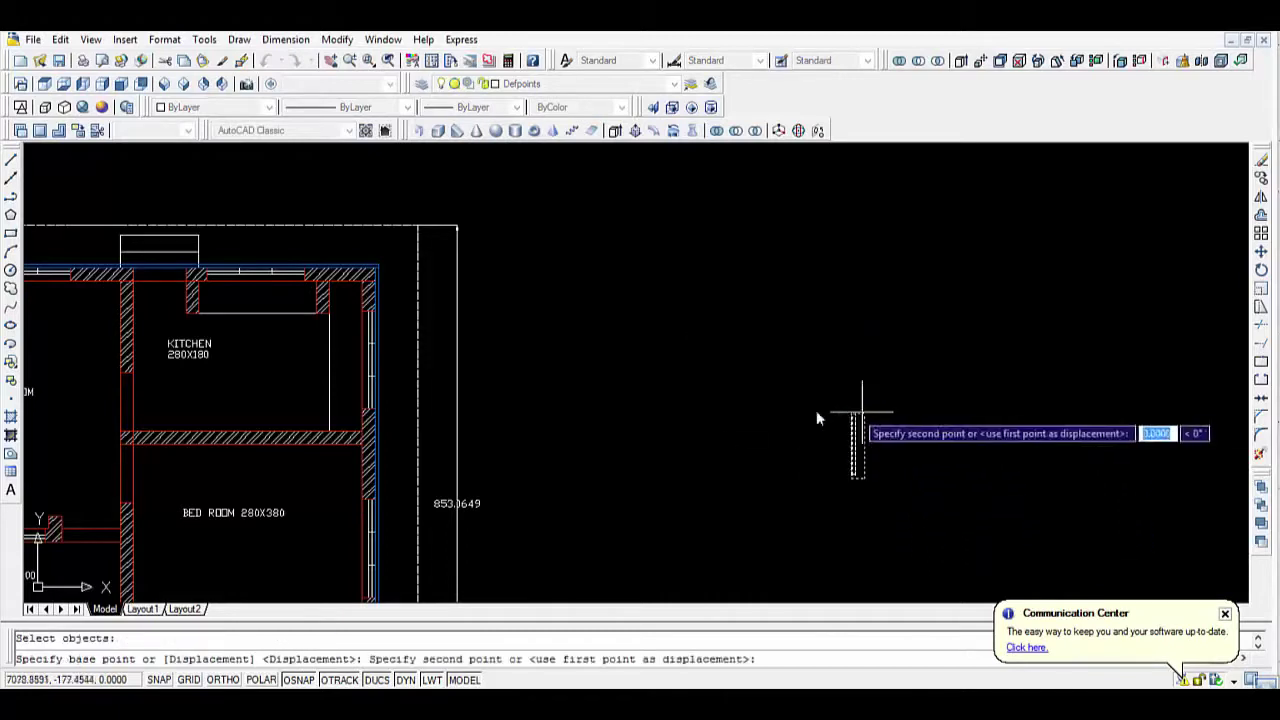
{"action": "scroll", "coordinate": [277, 449], "scroll_direction": "down", "scroll_amount": 2}
{"action": "scroll", "coordinate": [246, 477], "scroll_direction": "up", "scroll_amount": 3}
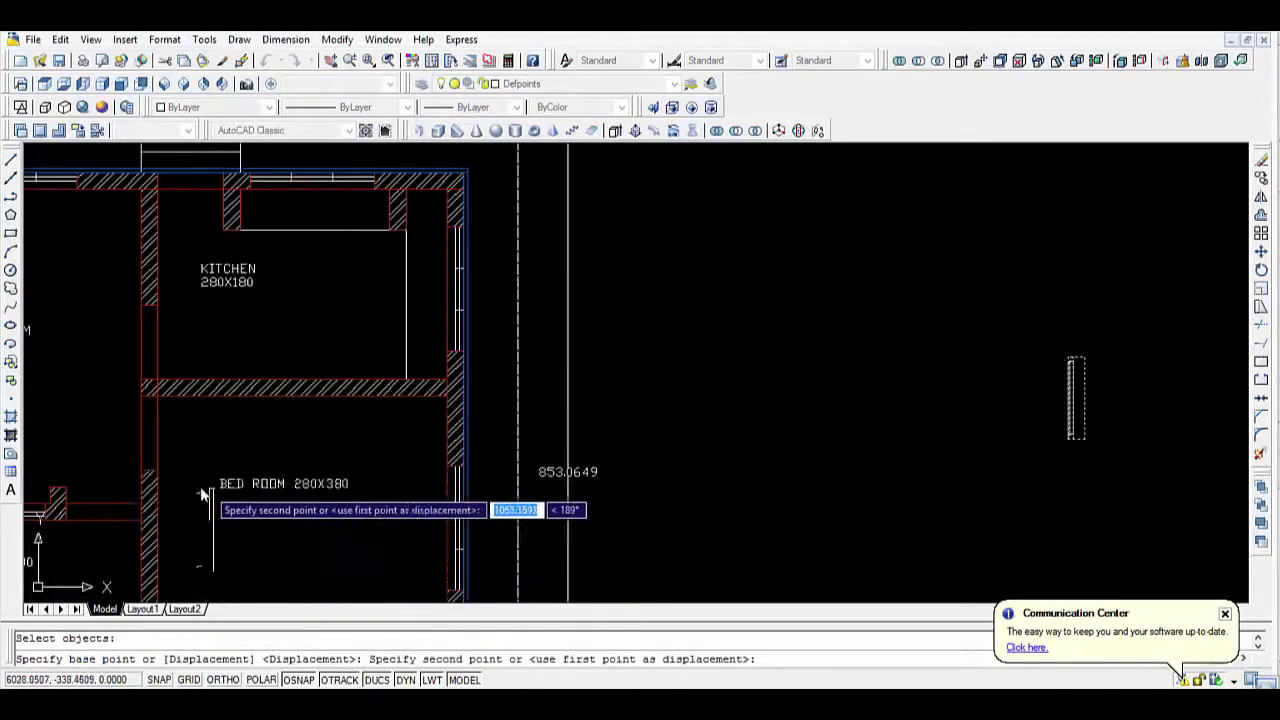
{"action": "scroll", "coordinate": [140, 441], "scroll_direction": "up", "scroll_amount": 3}
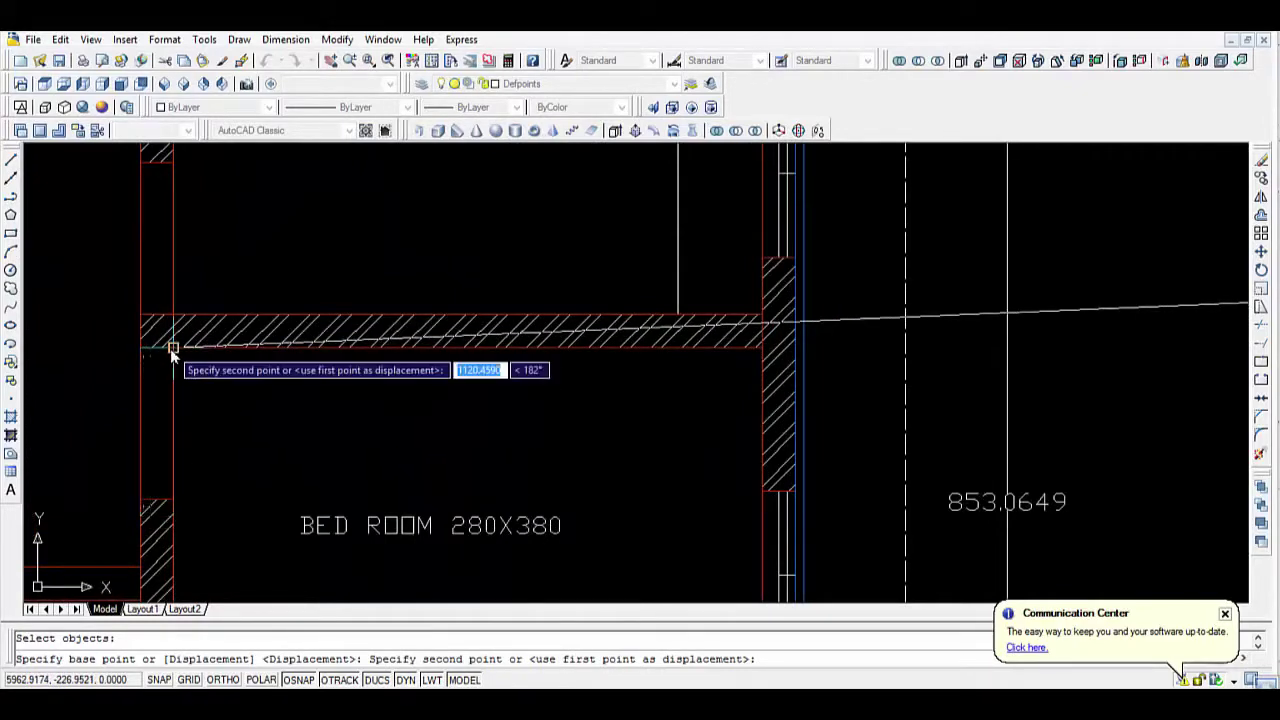
{"action": "scroll", "coordinate": [289, 364], "scroll_direction": "down", "scroll_amount": 2}
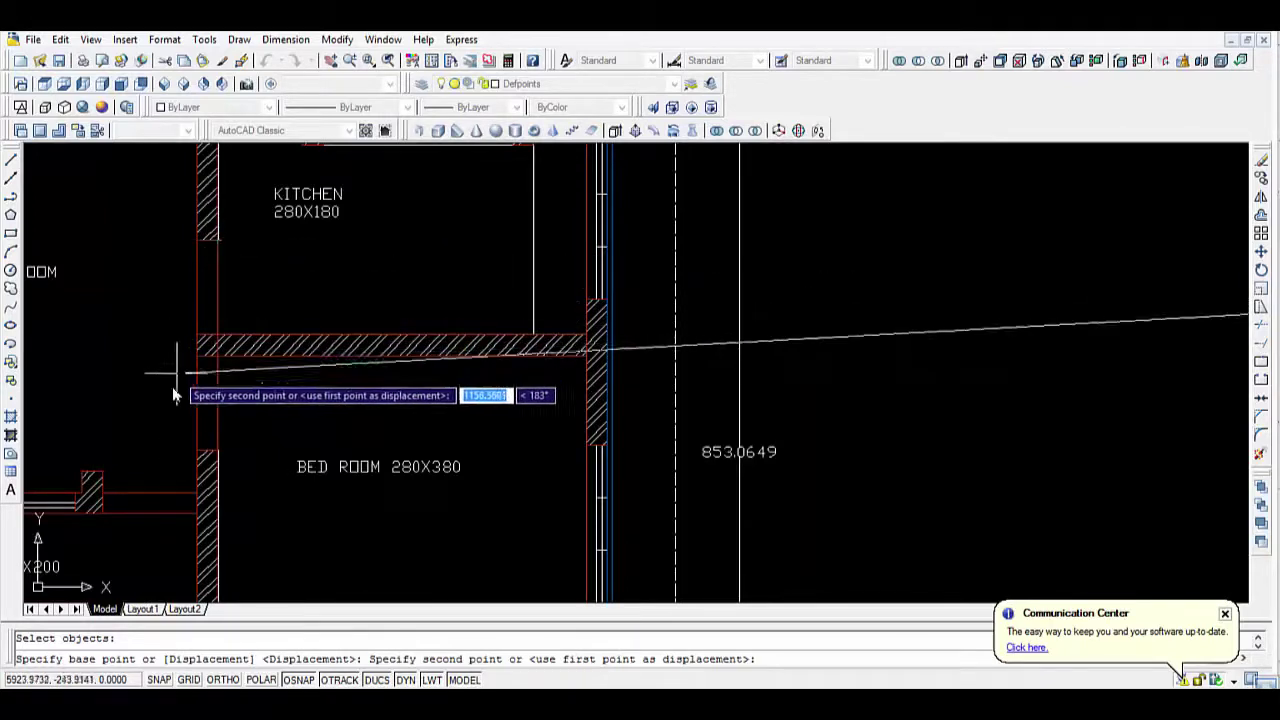
{"action": "scroll", "coordinate": [168, 392], "scroll_direction": "down", "scroll_amount": 2}
{"action": "mouse_move", "coordinate": [154, 386]}
{"action": "middle_mouse_down"}
{"action": "mouse_move", "coordinate": [349, 386]}
{"action": "mouse_move", "coordinate": [314, 213]}
{"action": "middle_mouse_up"}
{"action": "scroll", "coordinate": [331, 468], "scroll_direction": "up", "scroll_amount": 3}
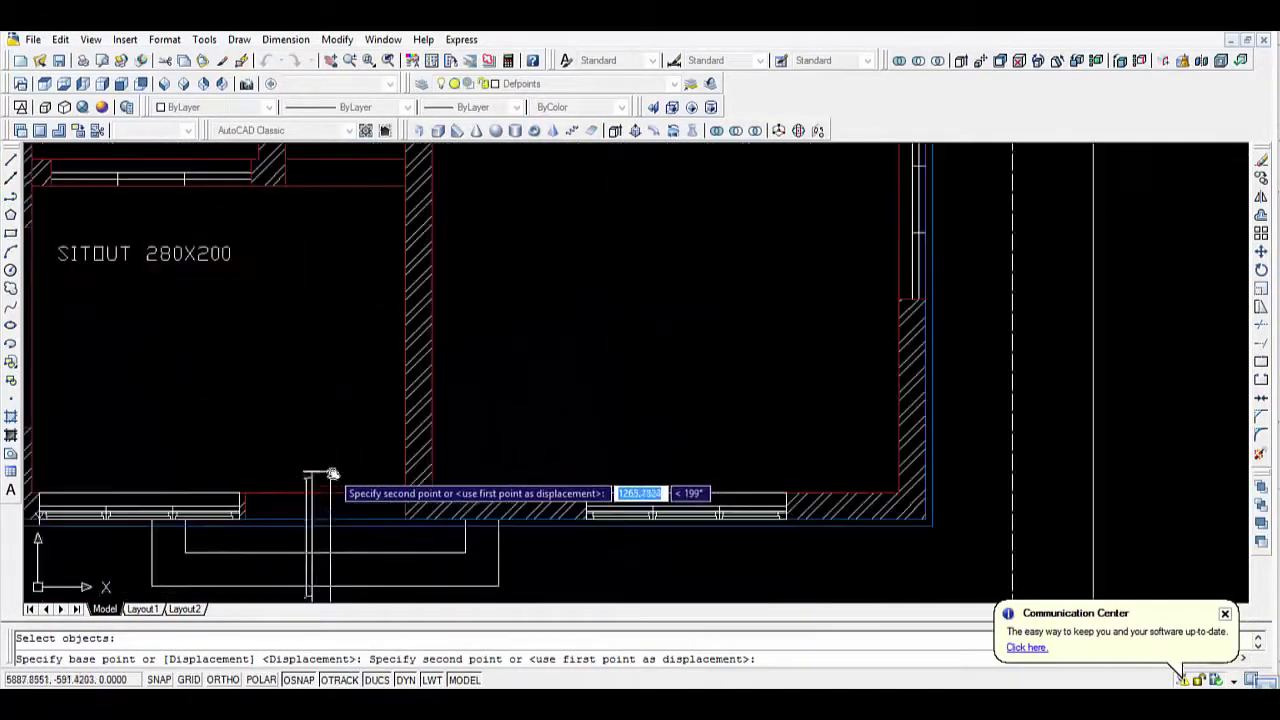
{"action": "scroll", "coordinate": [586, 407], "scroll_direction": "down", "scroll_amount": 2}
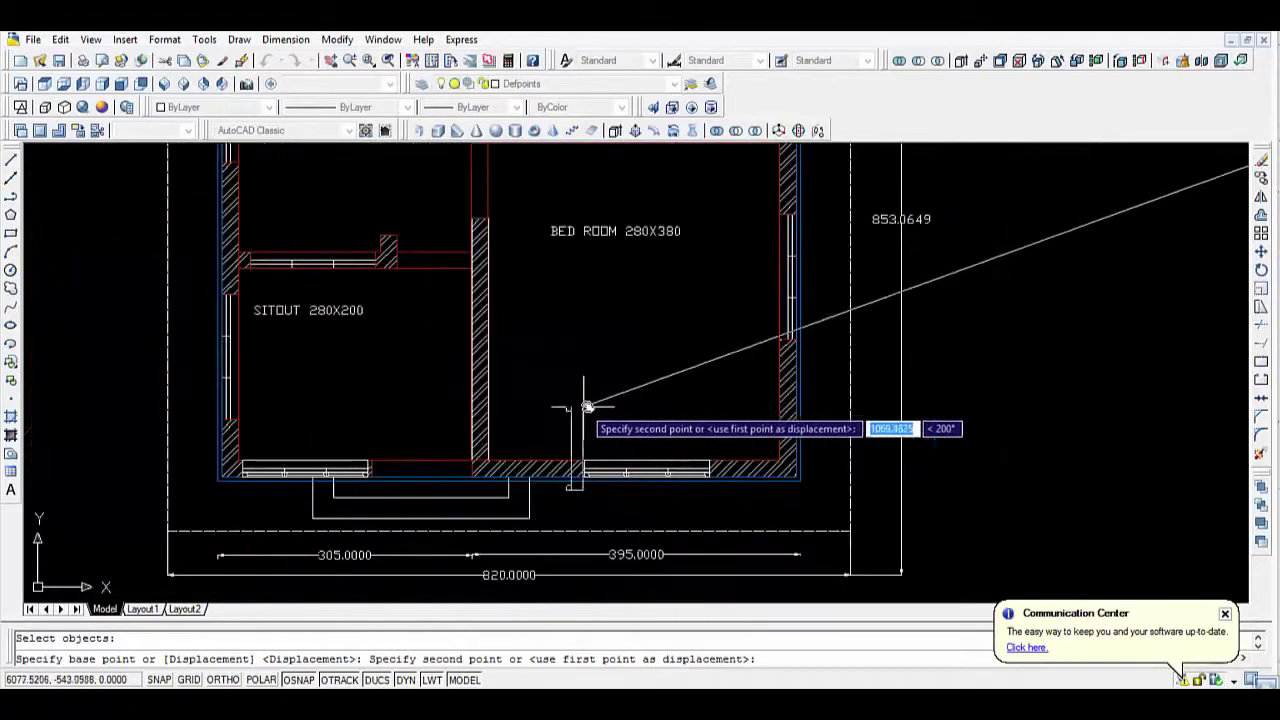
{"action": "scroll", "coordinate": [587, 360], "scroll_direction": "down", "scroll_amount": 3}
{"action": "middle_click_drag", "start_coordinate": [586, 313], "coordinate": [586, 371]}
{"action": "scroll", "coordinate": [534, 371], "scroll_direction": "up", "scroll_amount": 2}
{"action": "scroll", "coordinate": [534, 362], "scroll_direction": "up", "scroll_amount": 2}
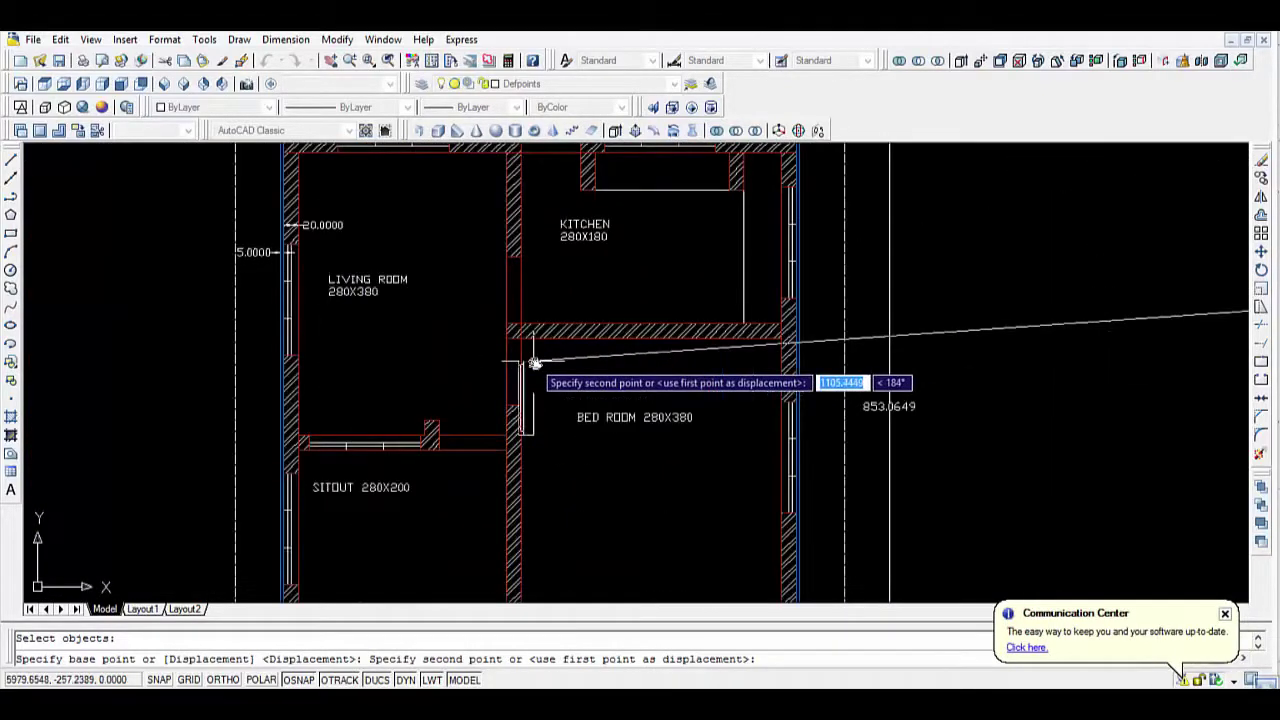
{"action": "scroll", "coordinate": [534, 362], "scroll_direction": "up", "scroll_amount": 2}
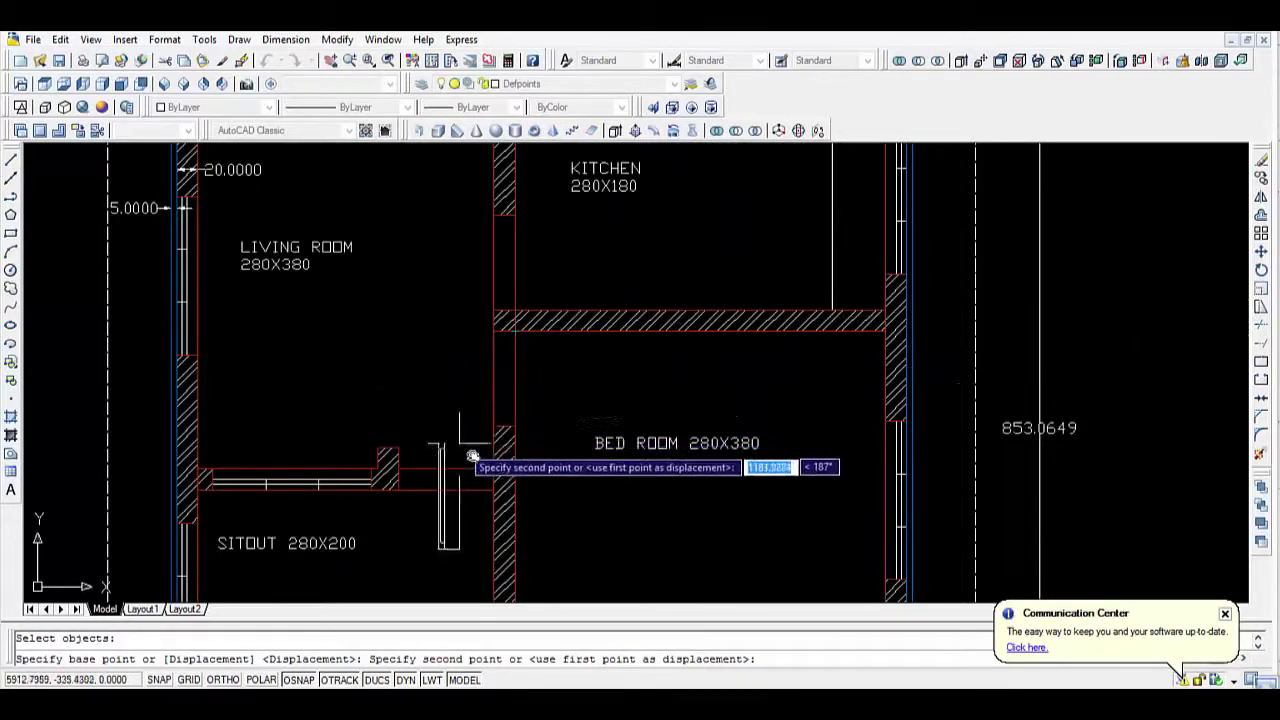
{"action": "scroll", "coordinate": [575, 458], "scroll_direction": "down", "scroll_amount": 4}
{"action": "middle_click_drag", "start_coordinate": [575, 458], "coordinate": [540, 372]}
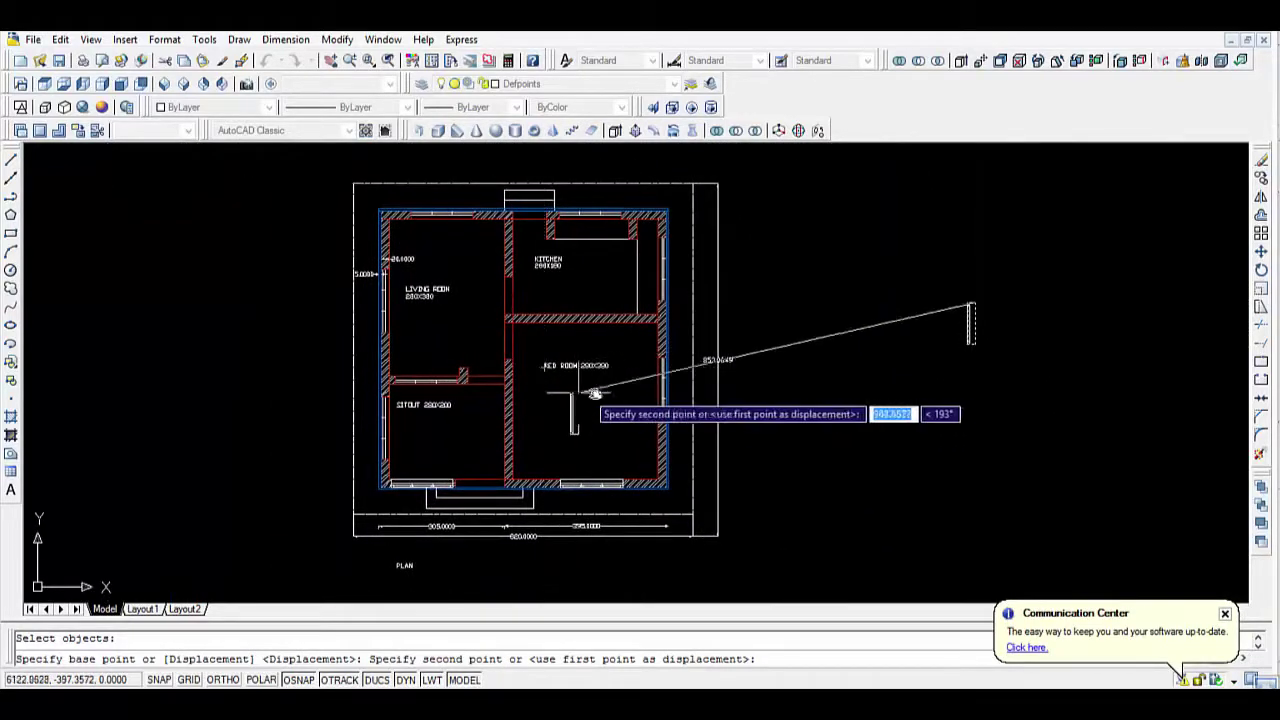
{"action": "key", "text": "Escape"}
{"action": "type", "text": "ro"}
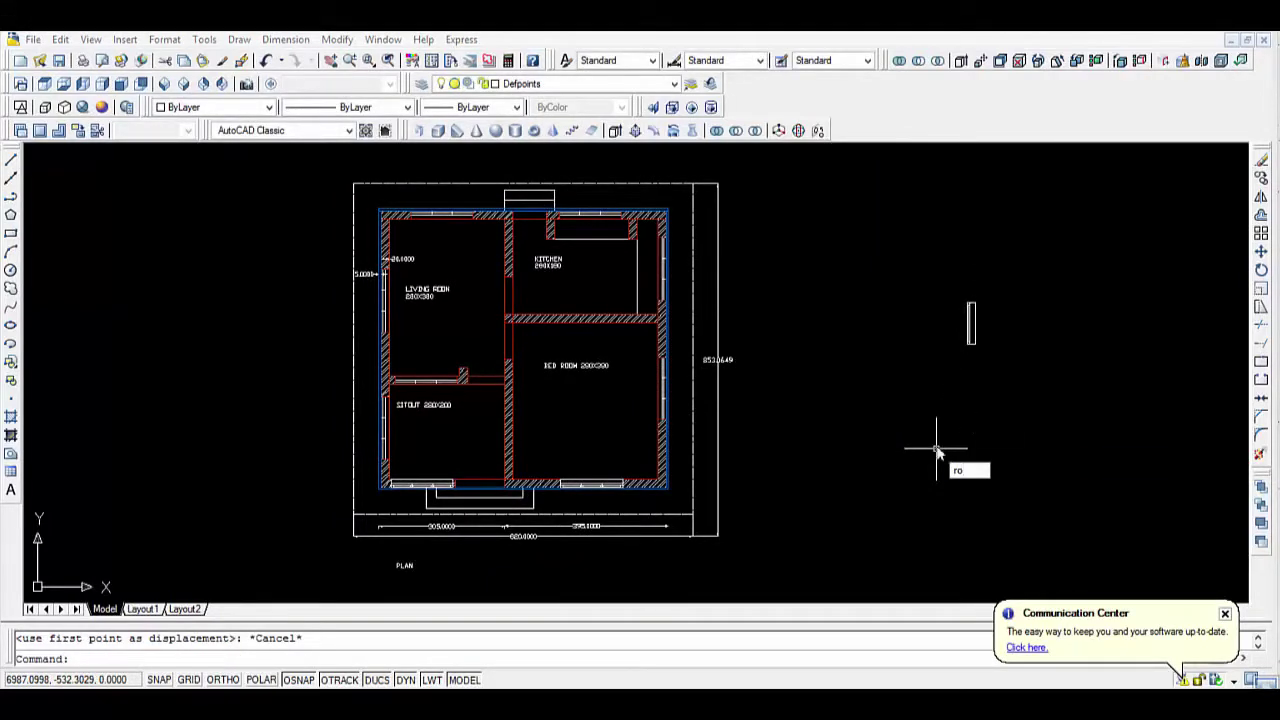
{"action": "key", "text": "Return"}
Rotate the block 270° about its bottom corner with ORTHO on so it lies horizontal.
{"action": "left_click", "coordinate": [1012, 364]}
{"action": "key", "text": "Return"}
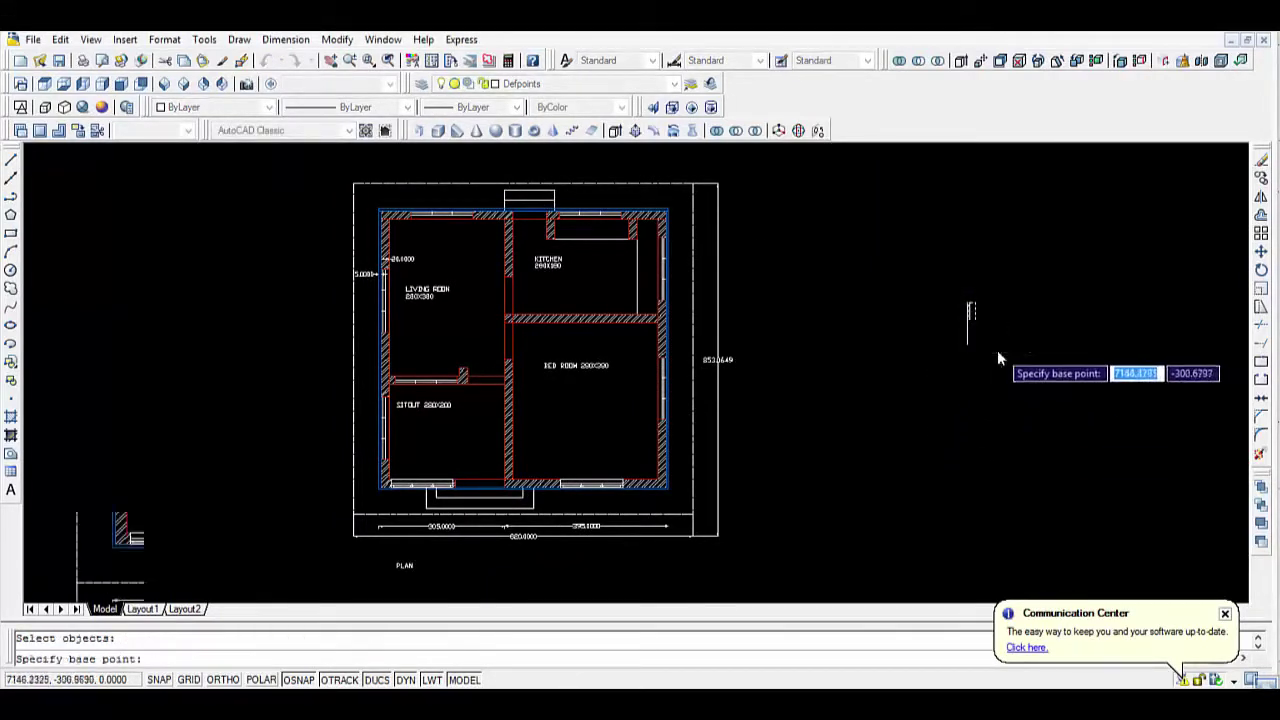
{"action": "scroll", "coordinate": [997, 350], "scroll_direction": "up", "scroll_amount": 3}
{"action": "left_click", "coordinate": [947, 337]}
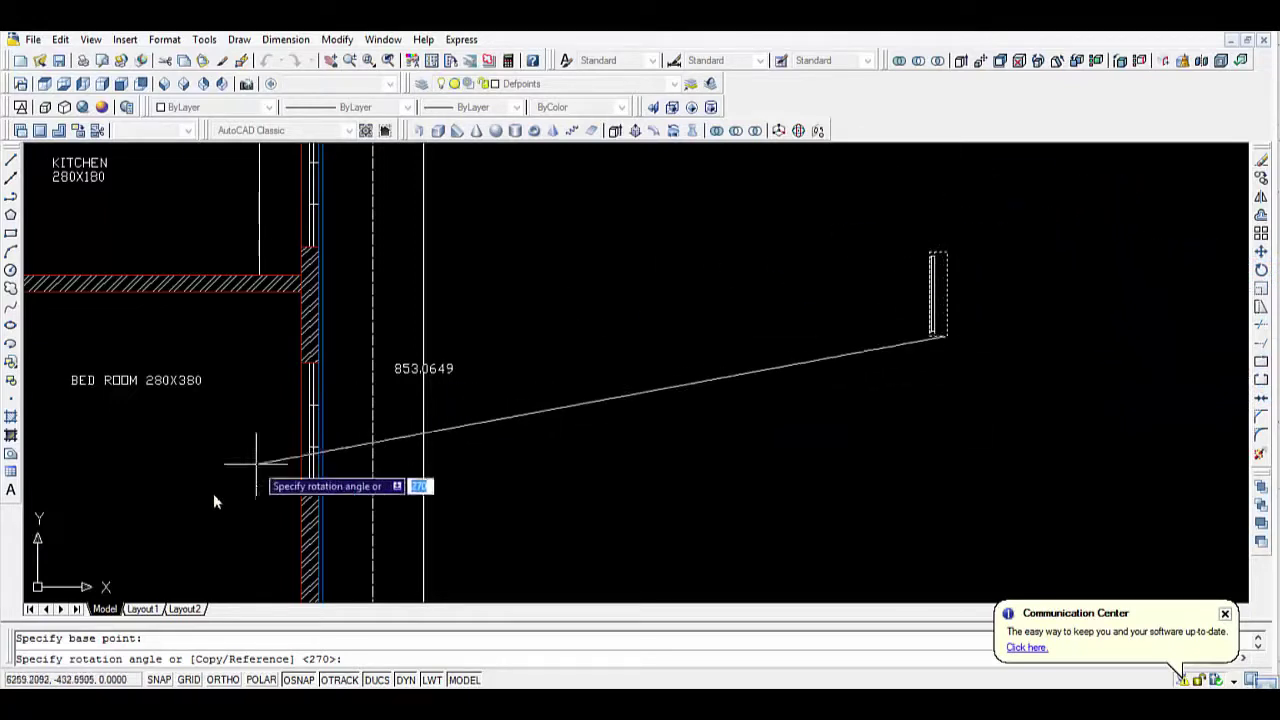
{"action": "left_click", "coordinate": [229, 680]}
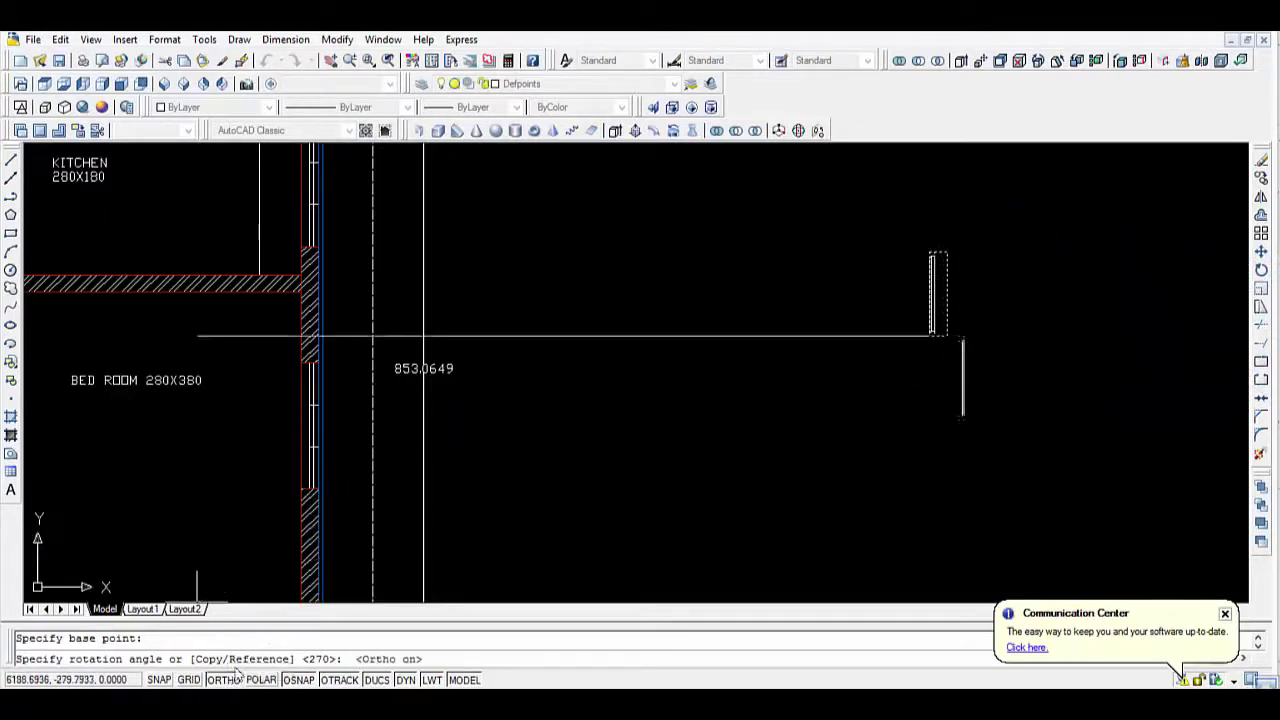
{"action": "left_click", "coordinate": [962, 240]}
{"action": "type", "text": "m"}
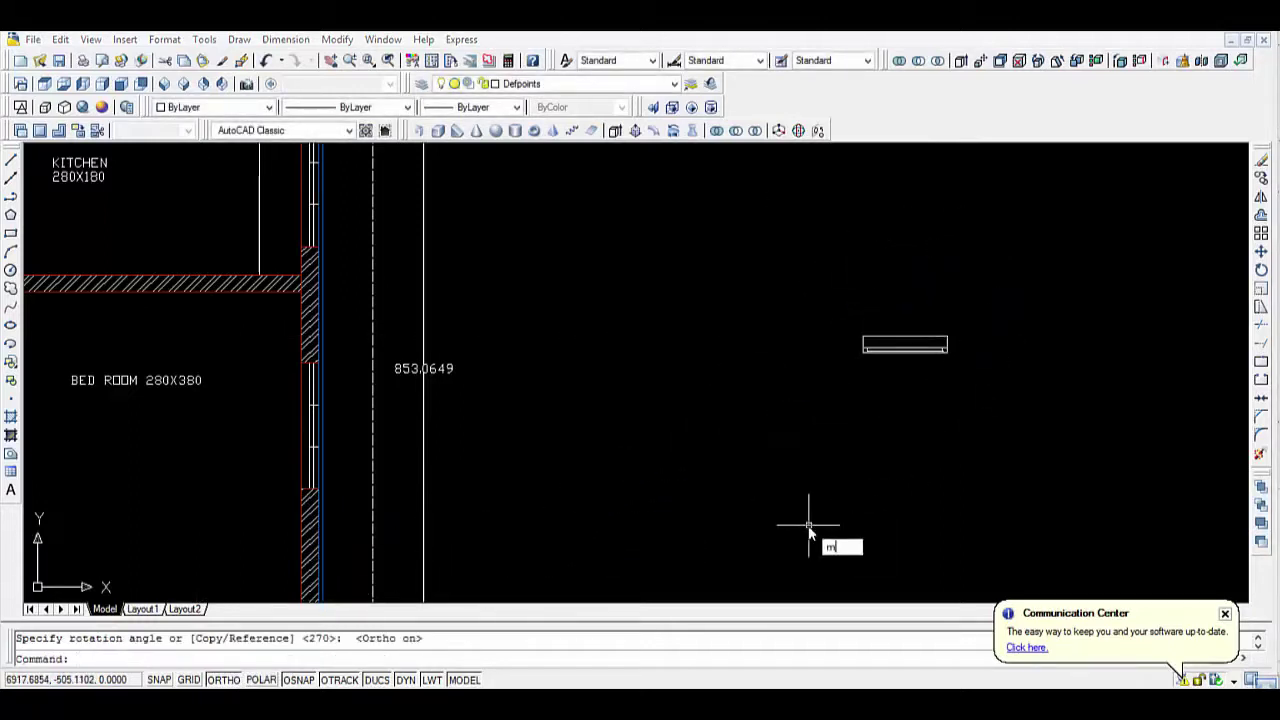
Move the block with ORTHO off onto the bedroom's lower-left wall corner.
{"action": "key", "text": "Return"}
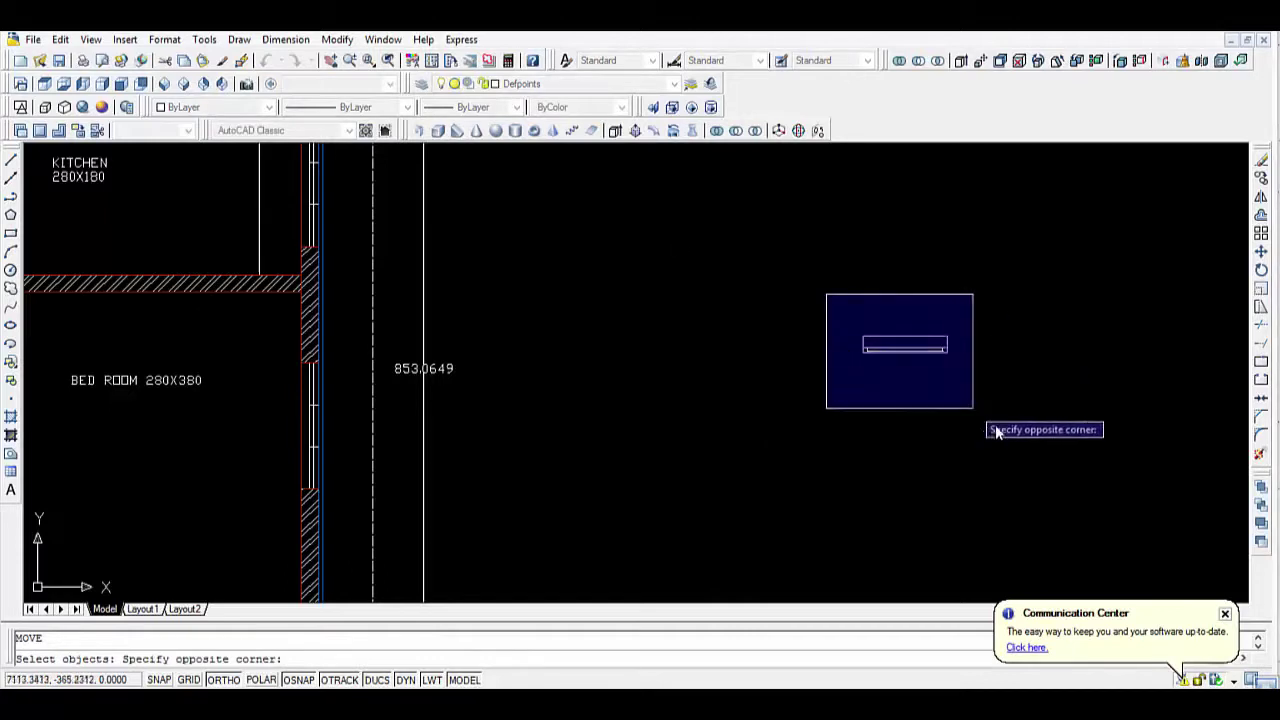
{"action": "left_click", "coordinate": [988, 426]}
{"action": "key", "text": "Return"}
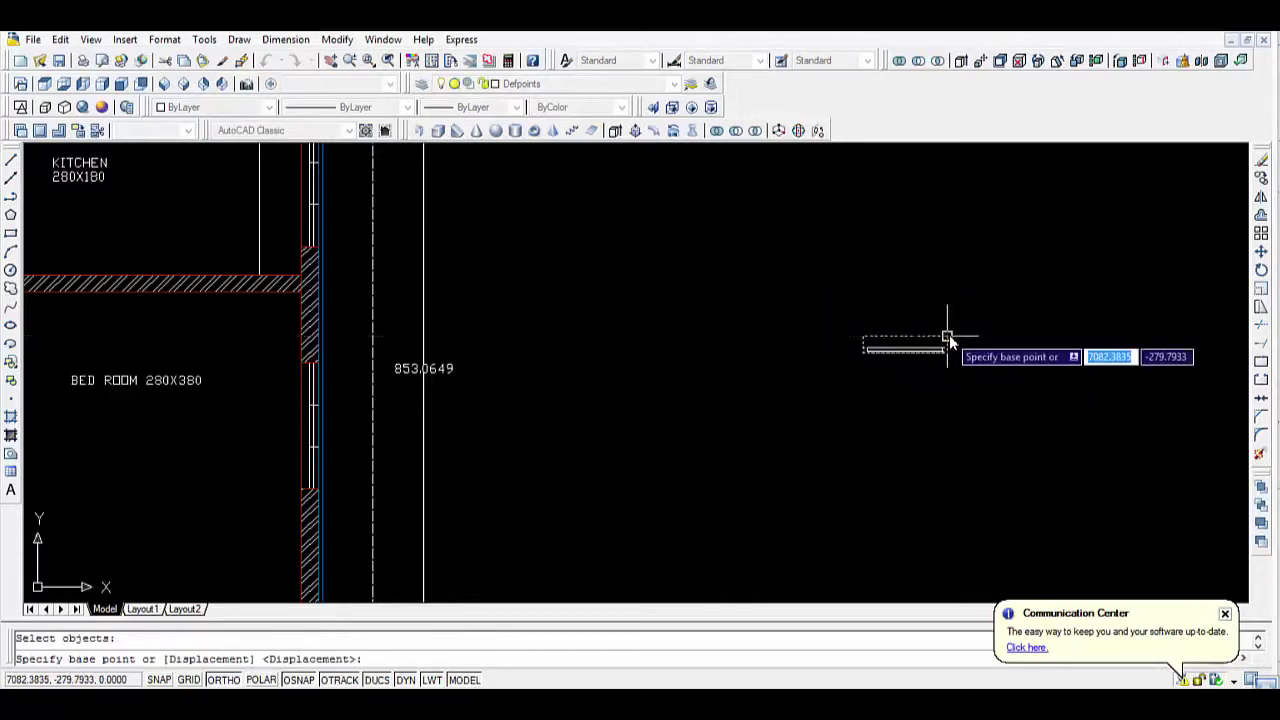
{"action": "left_click", "coordinate": [948, 338]}
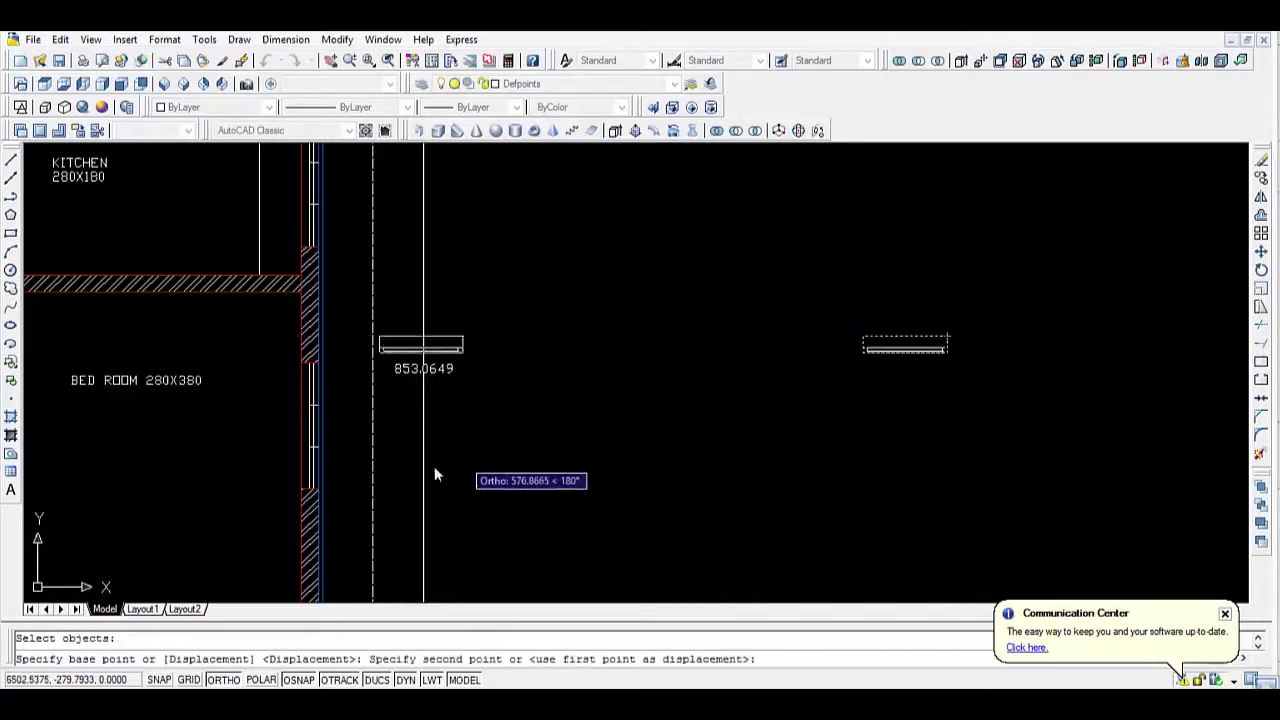
{"action": "scroll", "coordinate": [331, 566], "scroll_direction": "down", "scroll_amount": 2}
{"action": "left_click", "coordinate": [218, 680]}
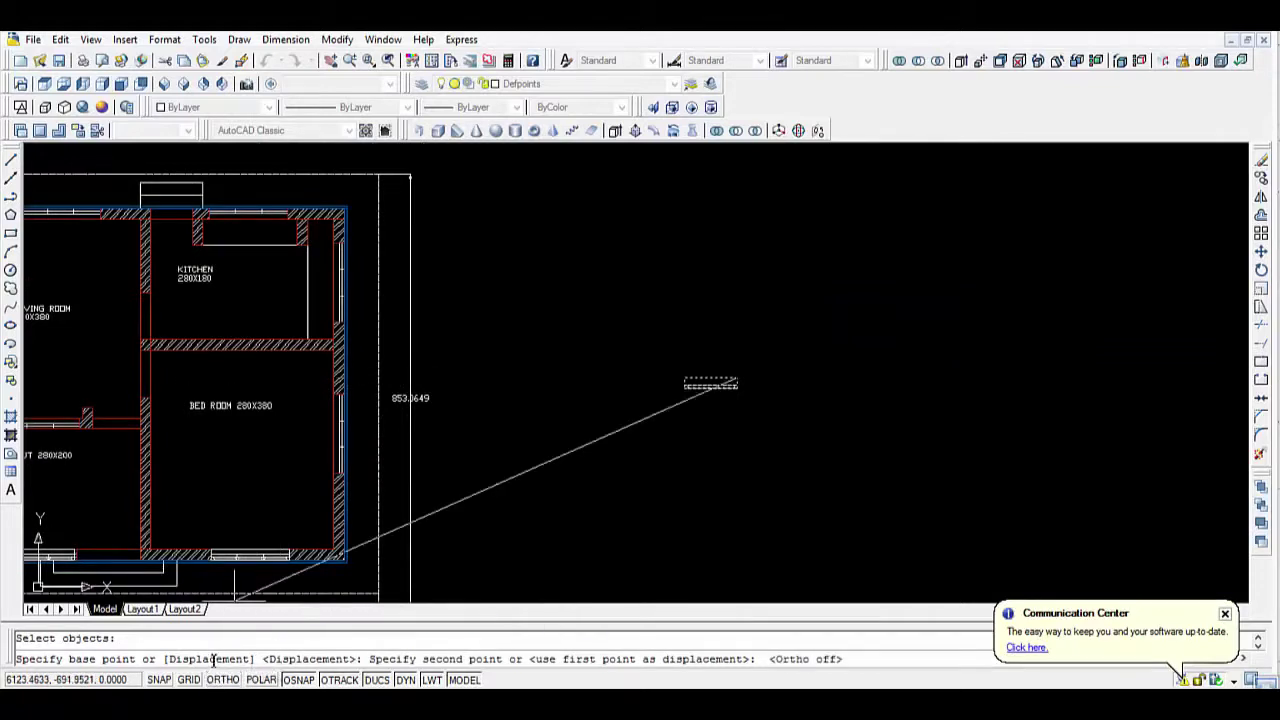
{"action": "scroll", "coordinate": [137, 550], "scroll_direction": "up", "scroll_amount": 1}
{"action": "scroll", "coordinate": [137, 550], "scroll_direction": "up", "scroll_amount": 1}
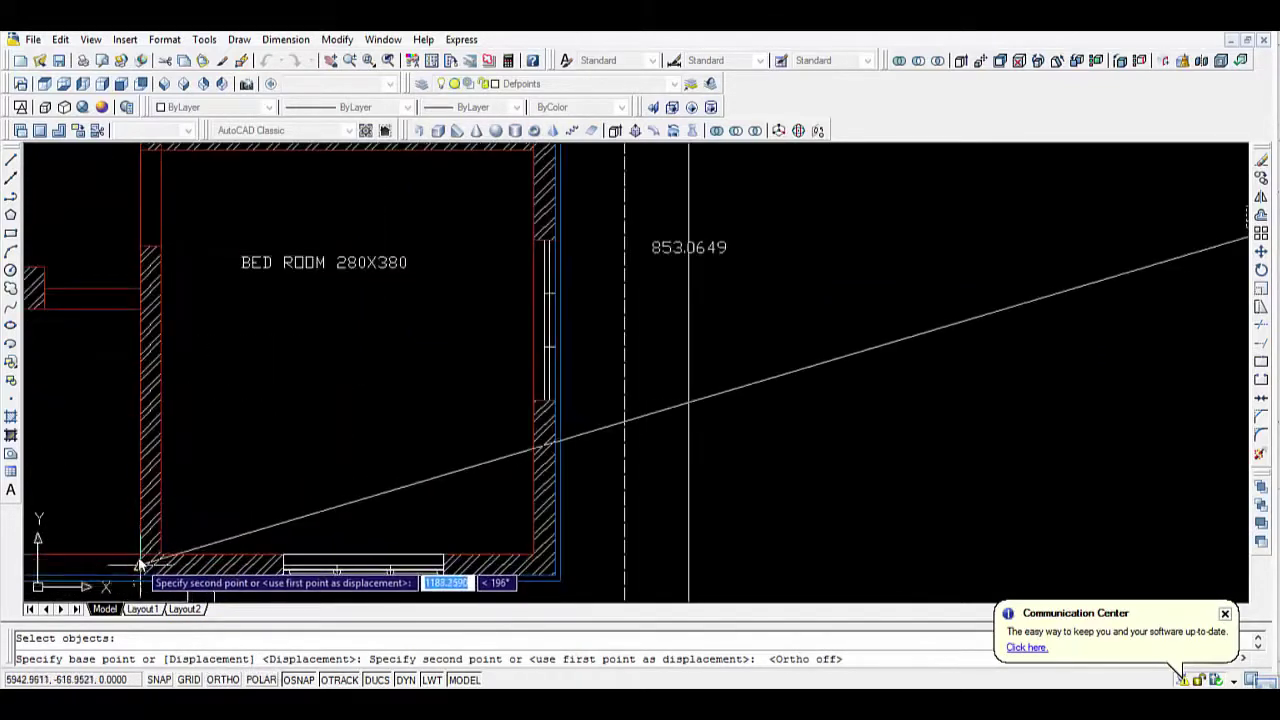
{"action": "scroll", "coordinate": [135, 552], "scroll_direction": "up", "scroll_amount": 1}
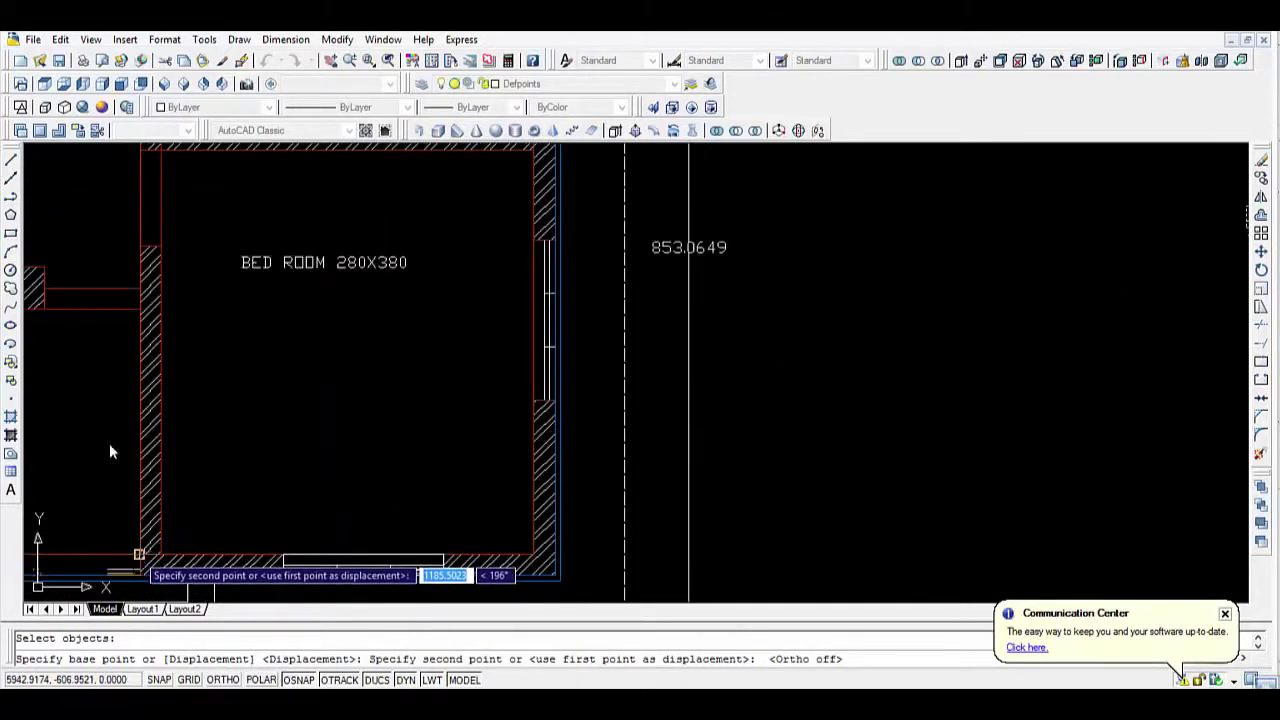
{"action": "left_click", "coordinate": [142, 554]}
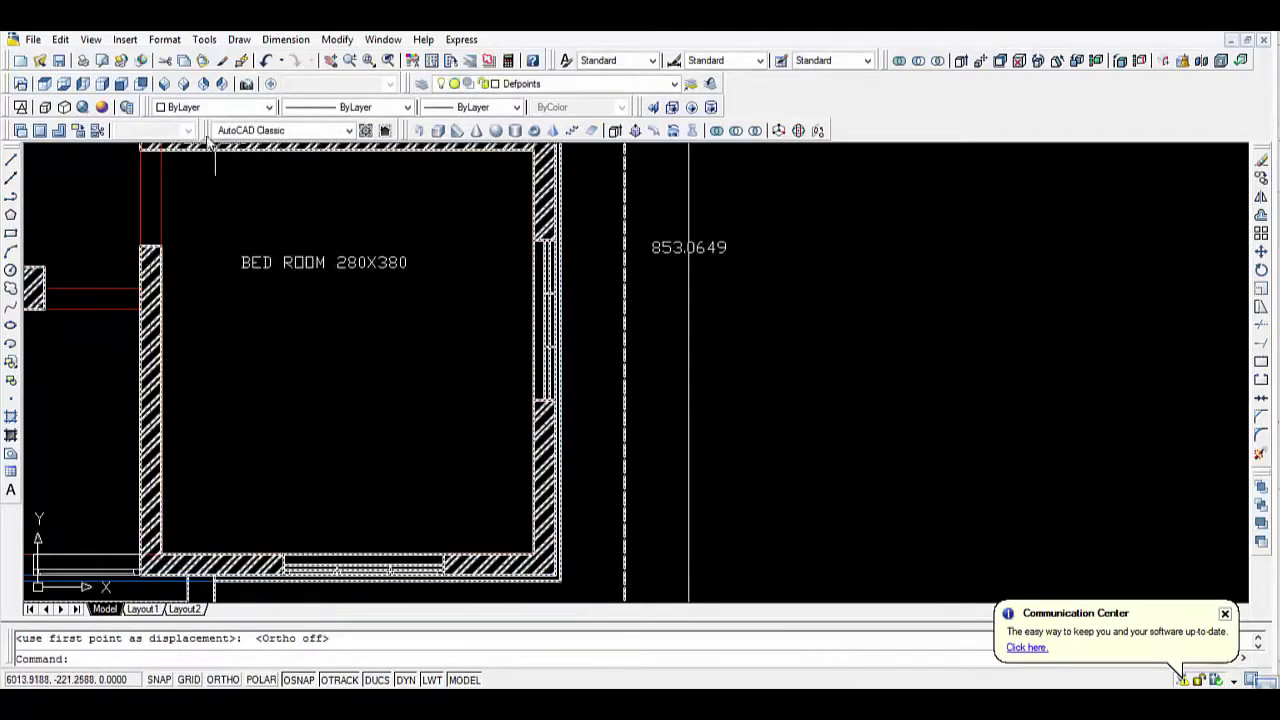
Show the house in SW Isometric view with the Realistic visual style.
{"action": "left_click", "coordinate": [168, 86]}
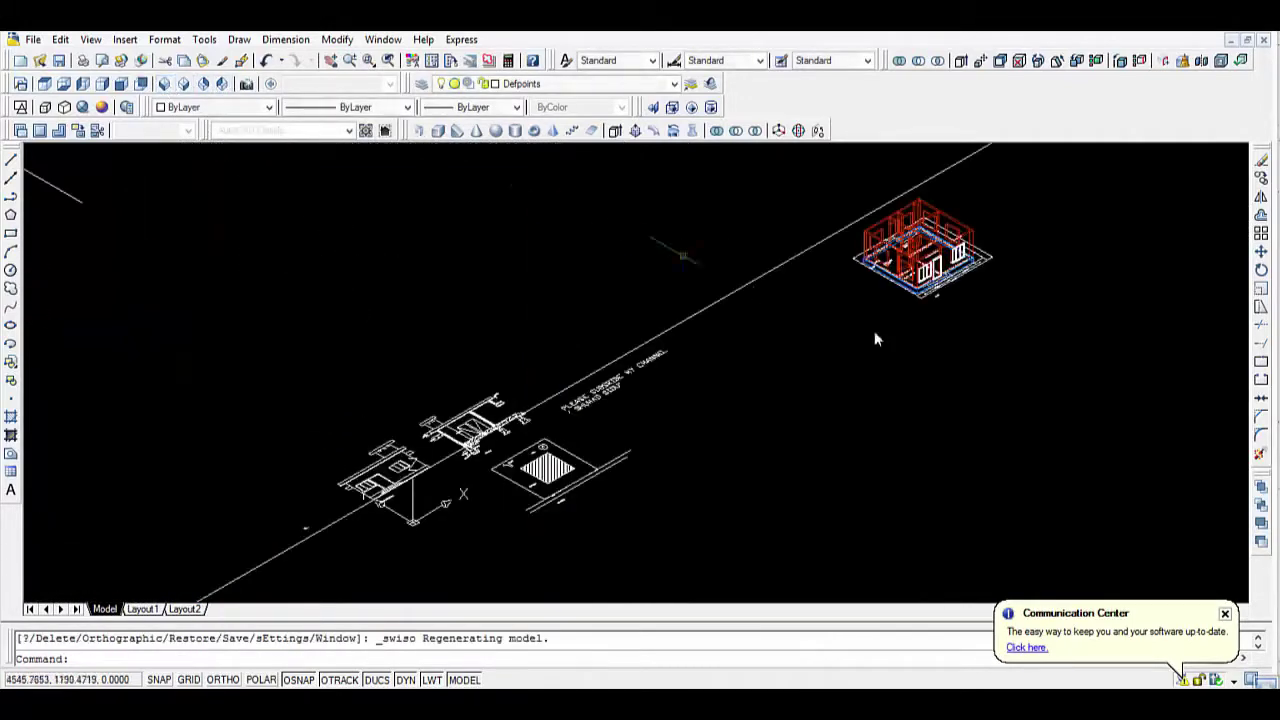
{"action": "scroll", "coordinate": [1046, 320], "scroll_direction": "up", "scroll_amount": 3}
{"action": "middle_click_drag", "start_coordinate": [727, 228], "coordinate": [743, 420]}
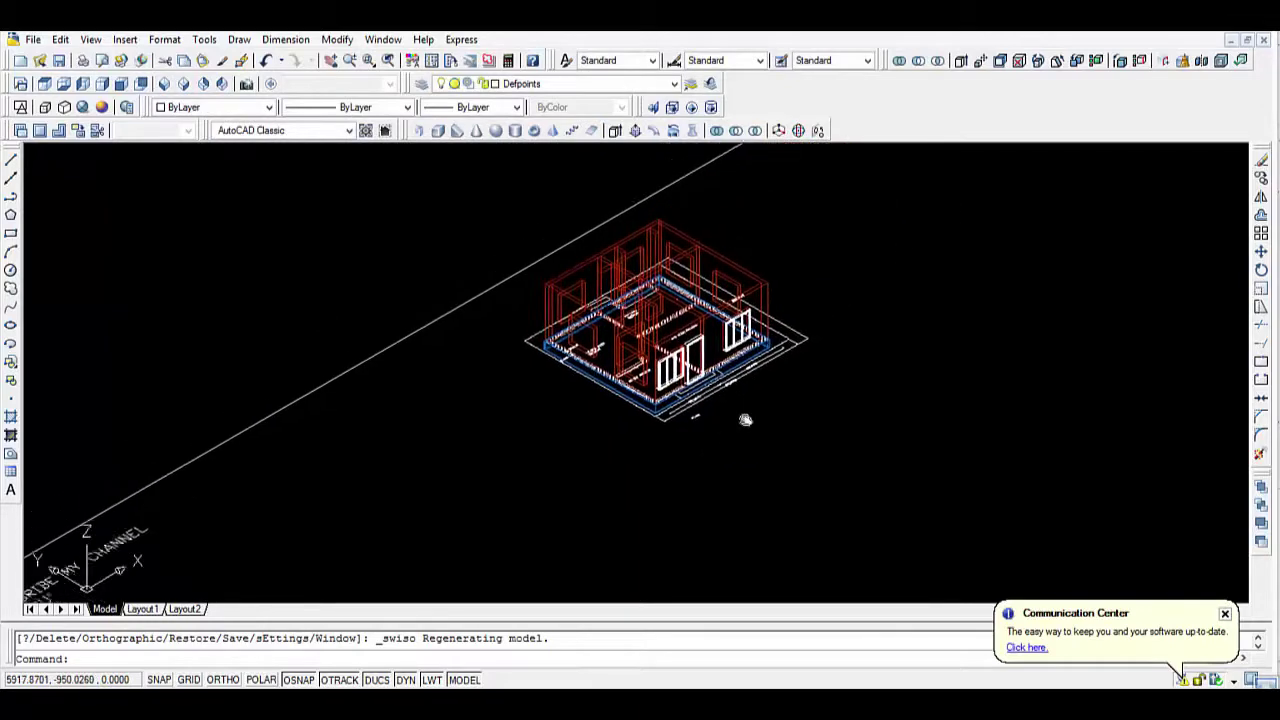
{"action": "scroll", "coordinate": [703, 409], "scroll_direction": "up", "scroll_amount": 2}
{"action": "scroll", "coordinate": [700, 403], "scroll_direction": "up", "scroll_amount": 2}
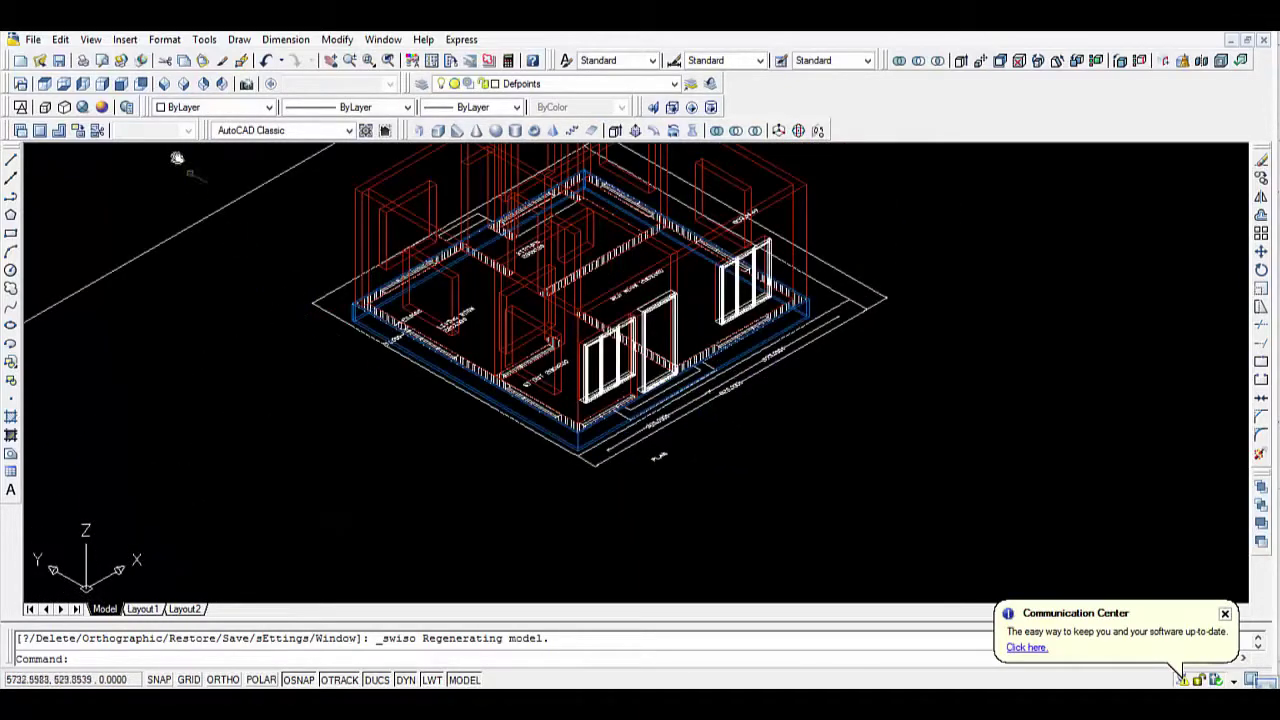
{"action": "left_click", "coordinate": [82, 108]}
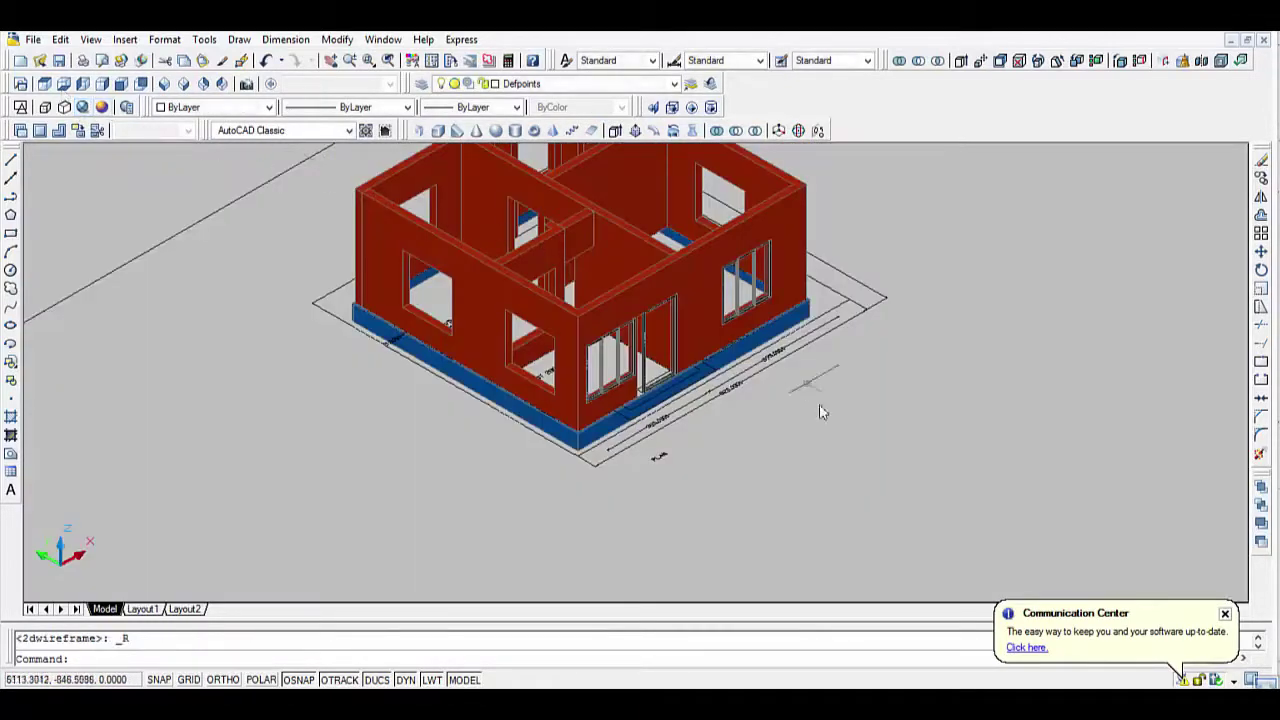
Orbit around the shaded red-walled house, then return to Top view.
{"action": "scroll", "coordinate": [667, 447], "scroll_direction": "up", "scroll_amount": 3}
{"action": "mouse_move", "coordinate": [853, 377]}
{"action": "middle_mouse_down"}
{"action": "mouse_move", "coordinate": [714, 526]}
{"action": "mouse_move", "coordinate": [672, 494]}
{"action": "middle_mouse_up"}
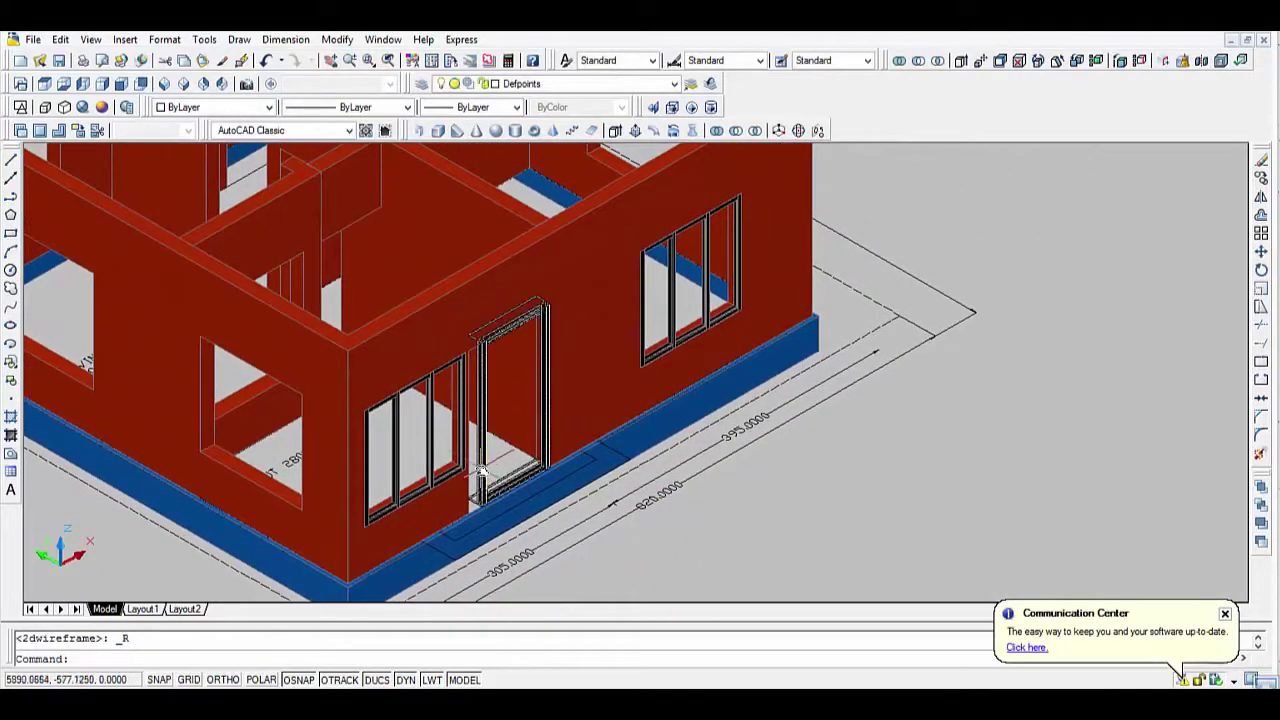
{"action": "scroll", "coordinate": [887, 410], "scroll_direction": "down", "scroll_amount": 4}
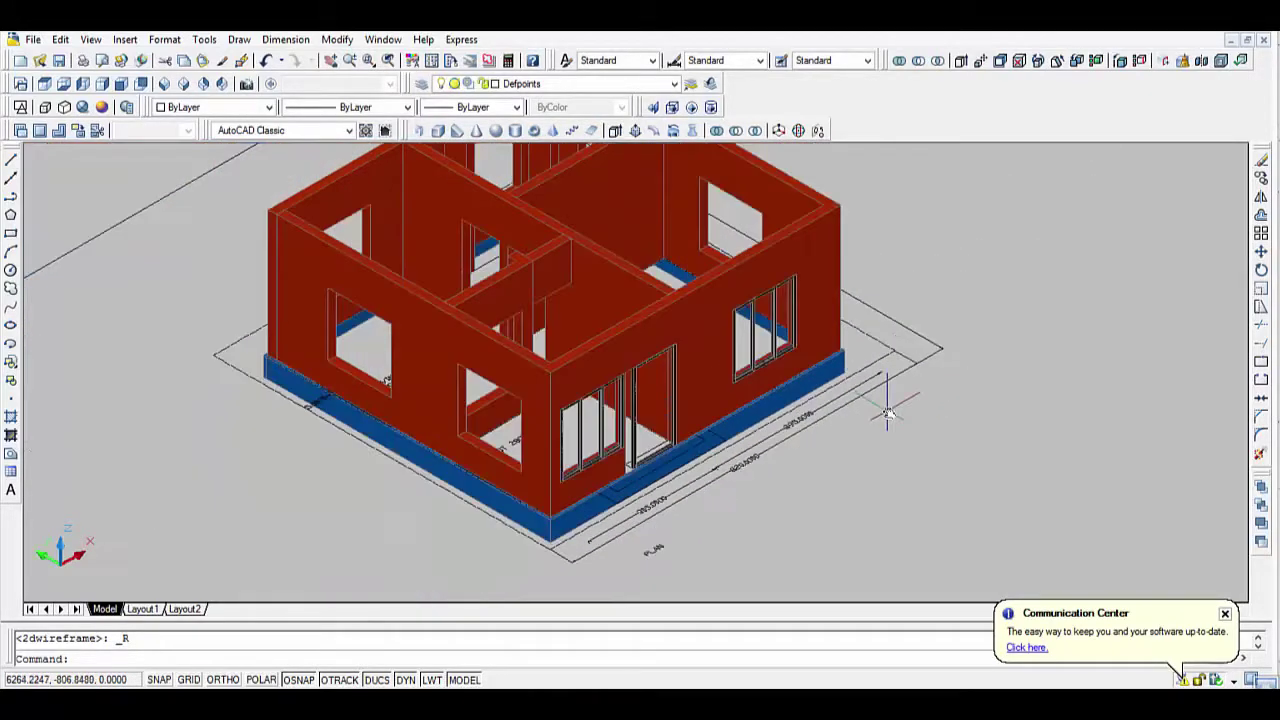
{"action": "mouse_move", "coordinate": [887, 410]}
{"action": "middle_mouse_down", "text": "shift"}
{"action": "mouse_move", "coordinate": [851, 443]}
{"action": "mouse_move", "coordinate": [648, 401]}
{"action": "middle_mouse_up", "text": "shift"}
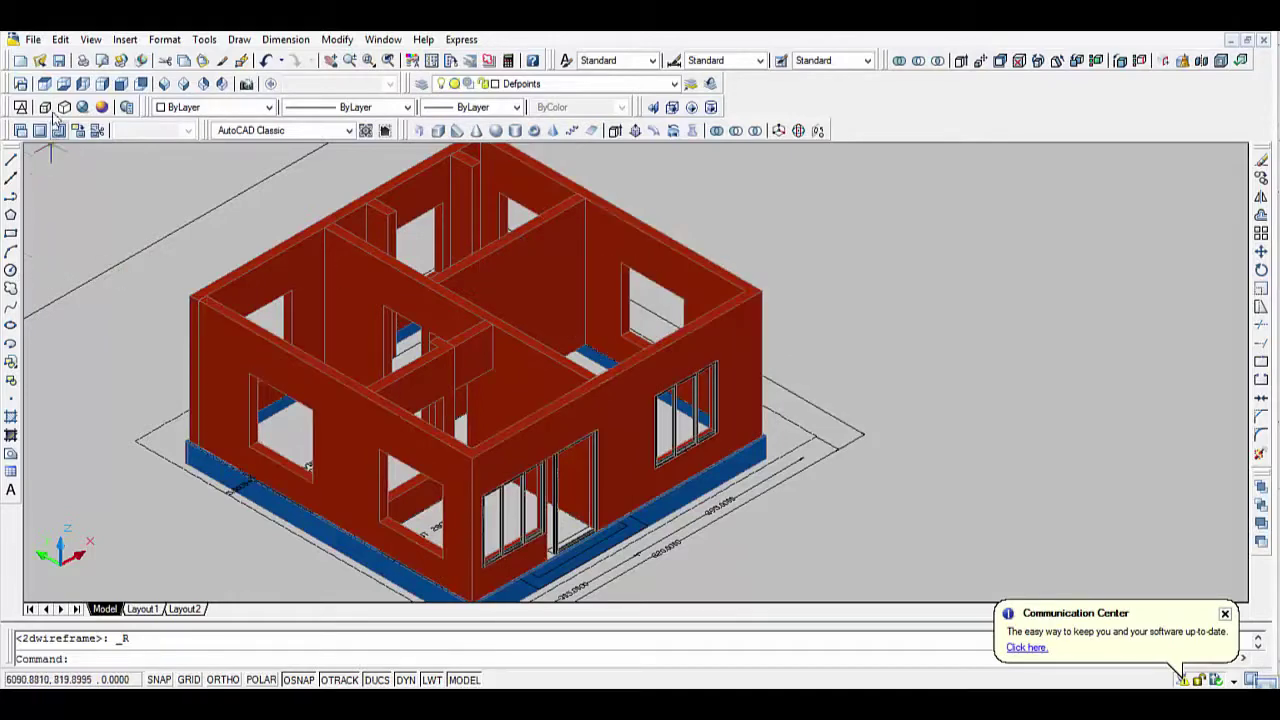
{"action": "left_click", "coordinate": [45, 84]}
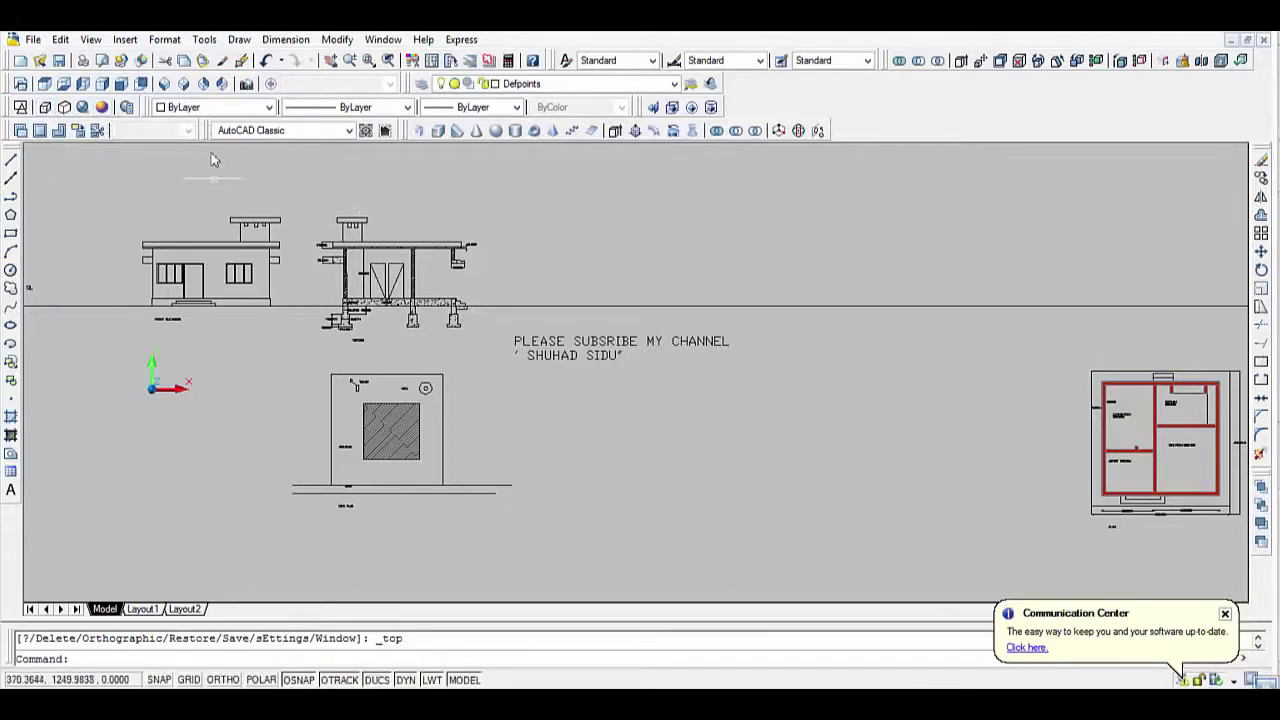
Start the polyline at the plan's lower-right corner and trace to the lower-left and top-left corners.
{"action": "middle_click_drag", "start_coordinate": [730, 393], "coordinate": [428, 376]}
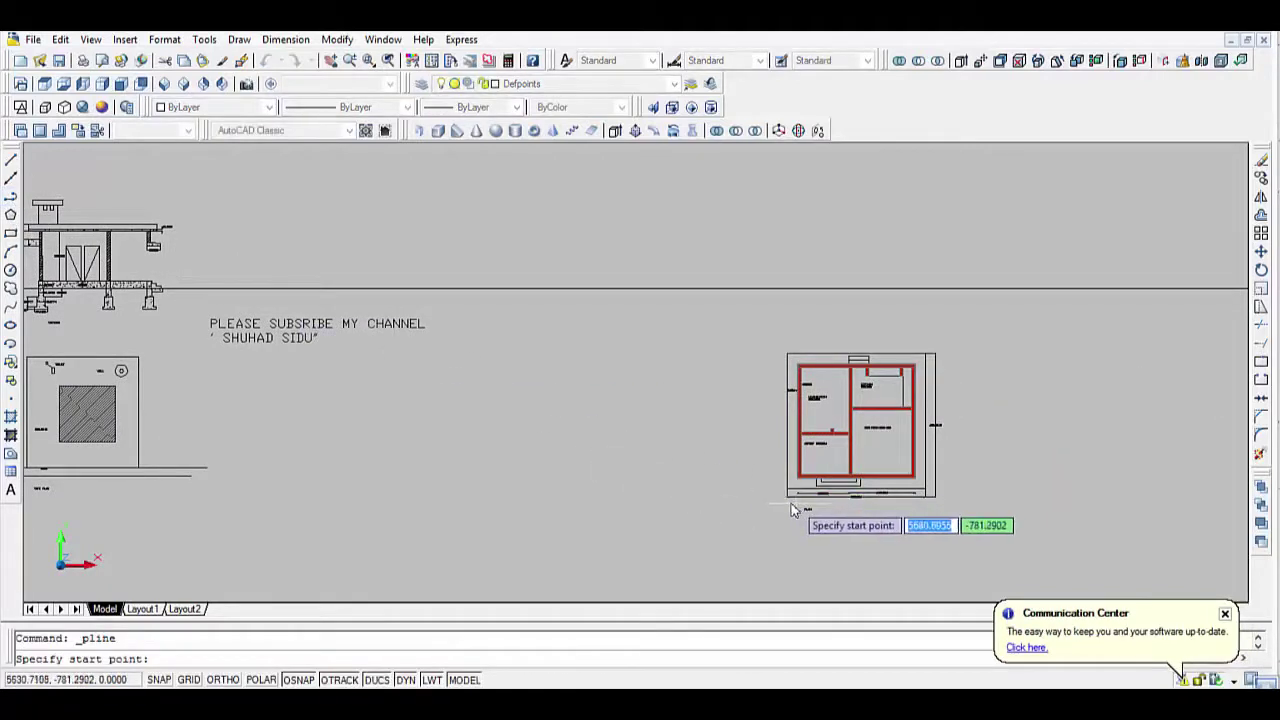
{"action": "scroll", "coordinate": [794, 516], "scroll_direction": "up", "scroll_amount": 2}
{"action": "scroll", "coordinate": [790, 514], "scroll_direction": "up", "scroll_amount": 2}
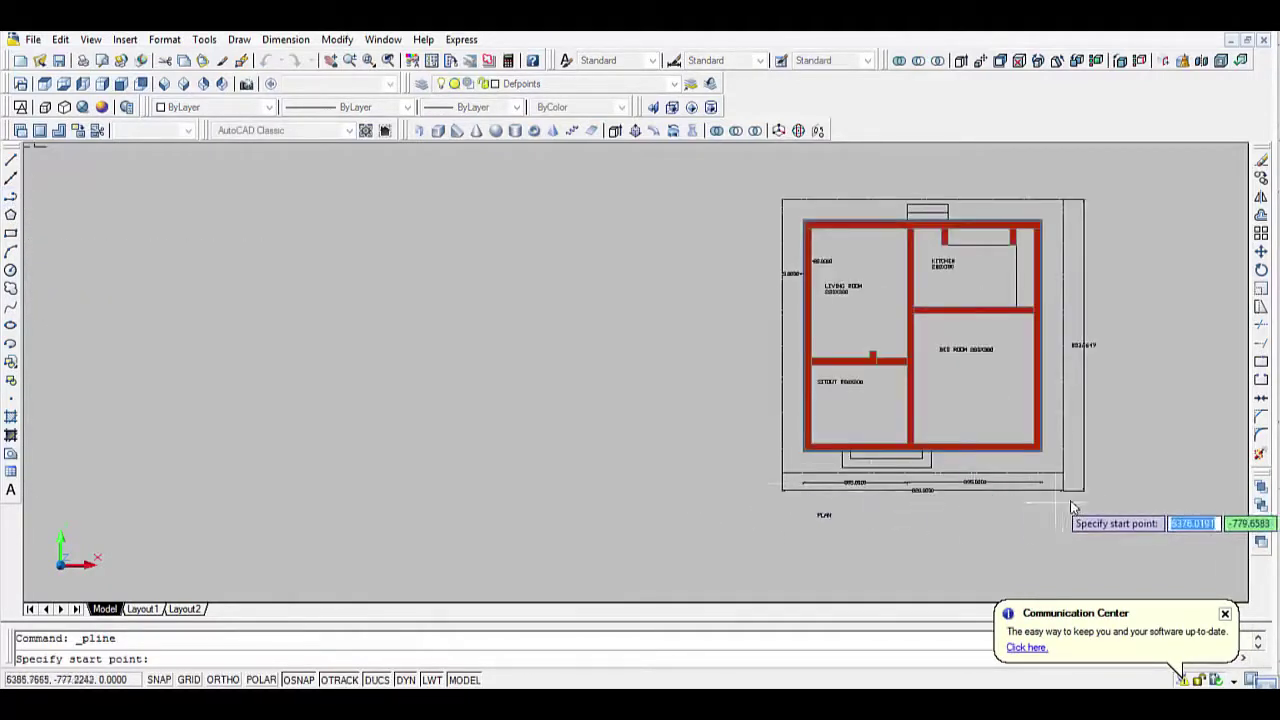
{"action": "scroll", "coordinate": [1076, 510], "scroll_direction": "up", "scroll_amount": 2}
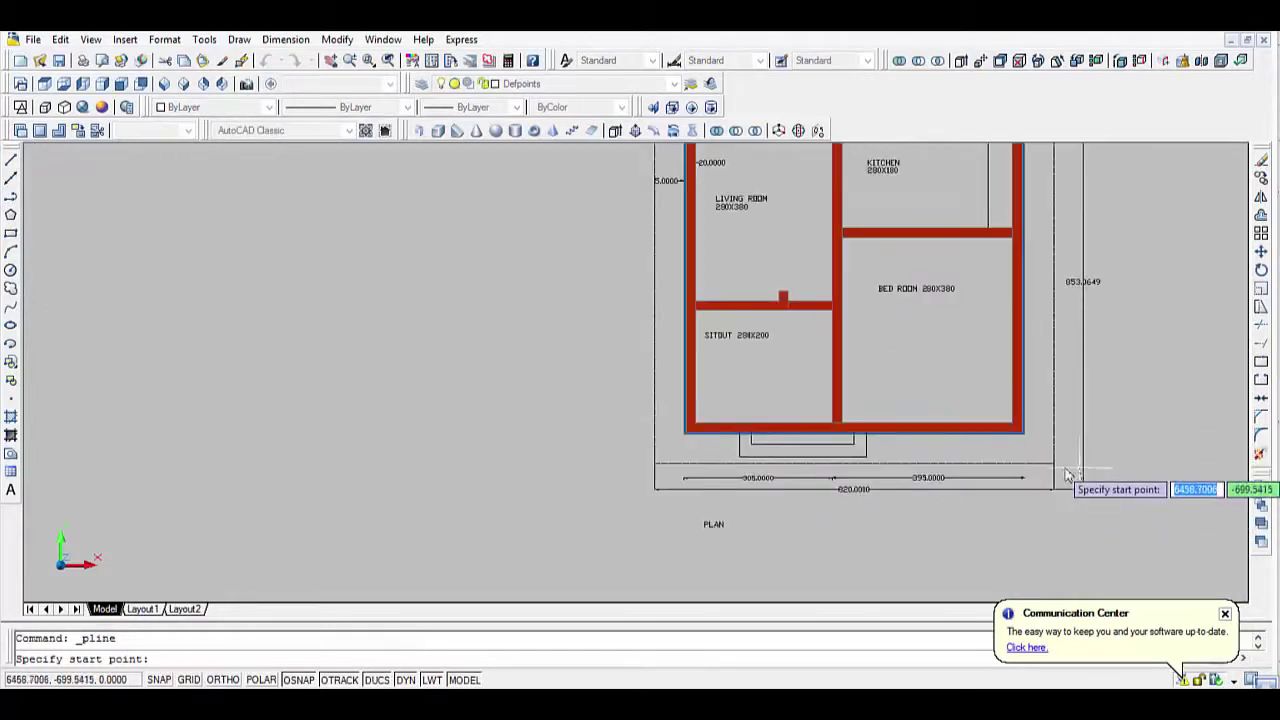
{"action": "left_click", "coordinate": [1052, 466]}
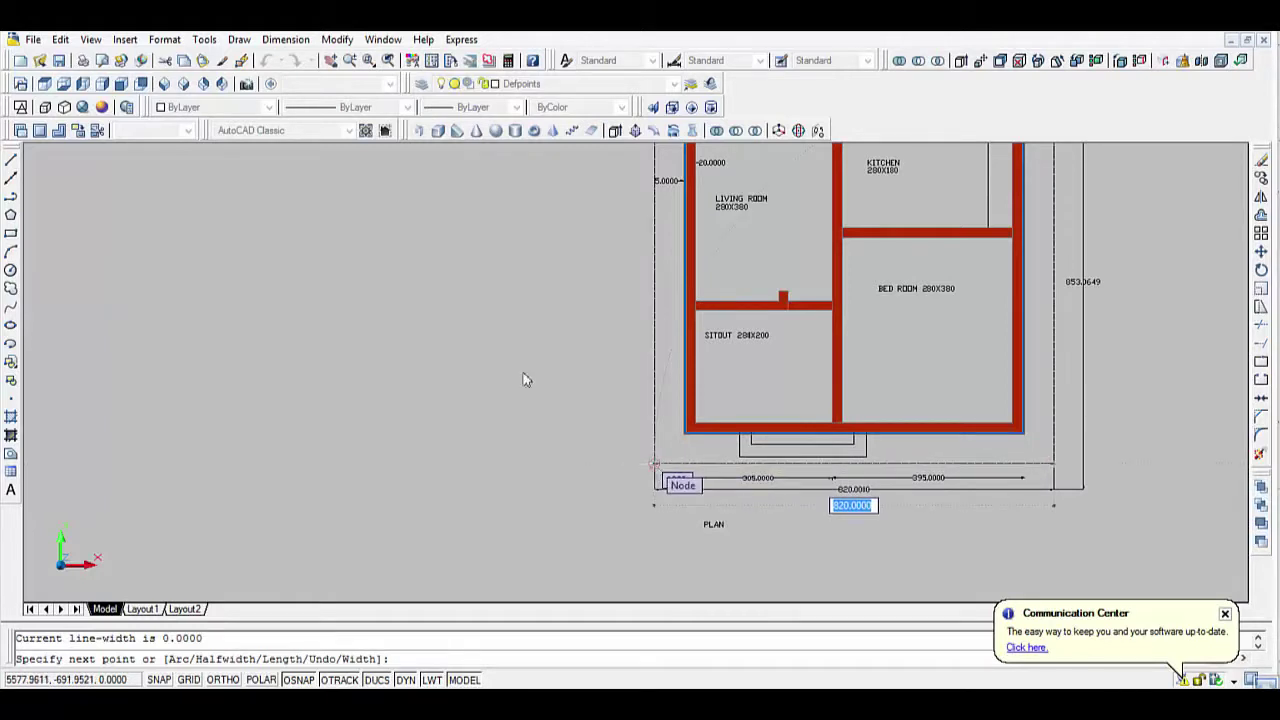
{"action": "left_click", "coordinate": [653, 465]}
{"action": "scroll", "coordinate": [657, 254], "scroll_direction": "down", "scroll_amount": 2}
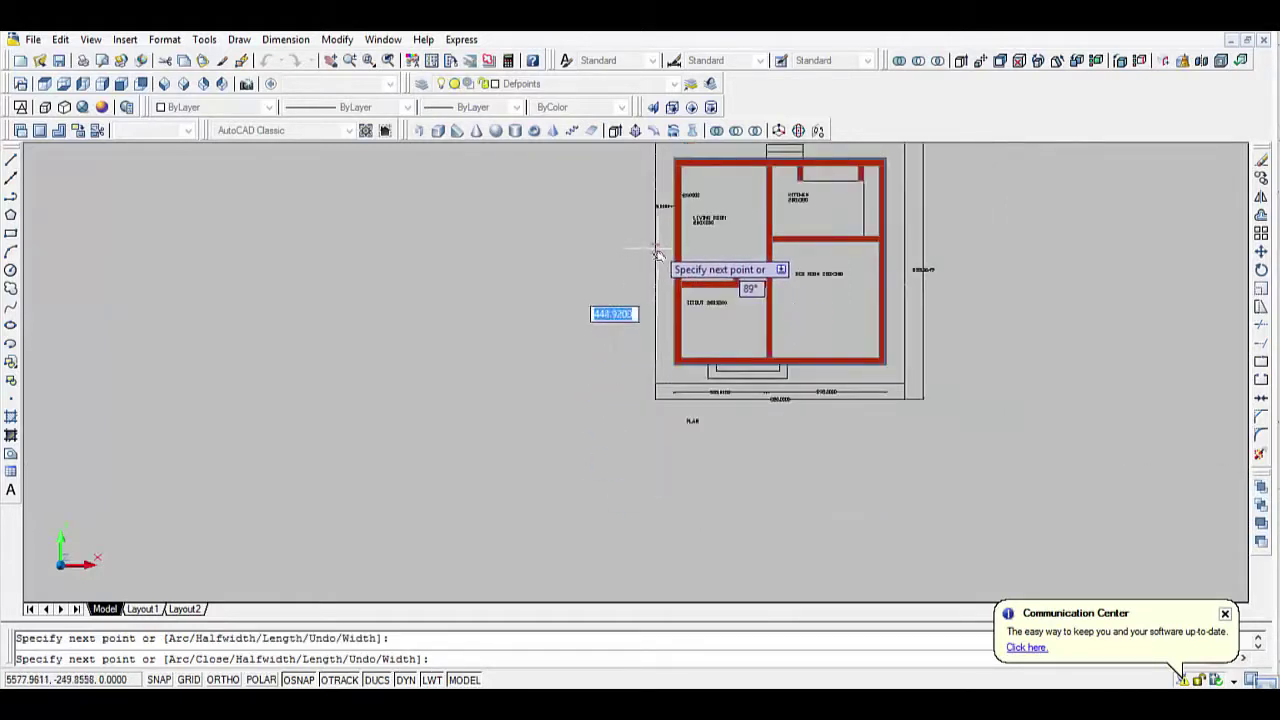
{"action": "middle_click_drag", "start_coordinate": [657, 254], "coordinate": [657, 488]}
{"action": "scroll", "coordinate": [657, 374], "scroll_direction": "up", "scroll_amount": 3}
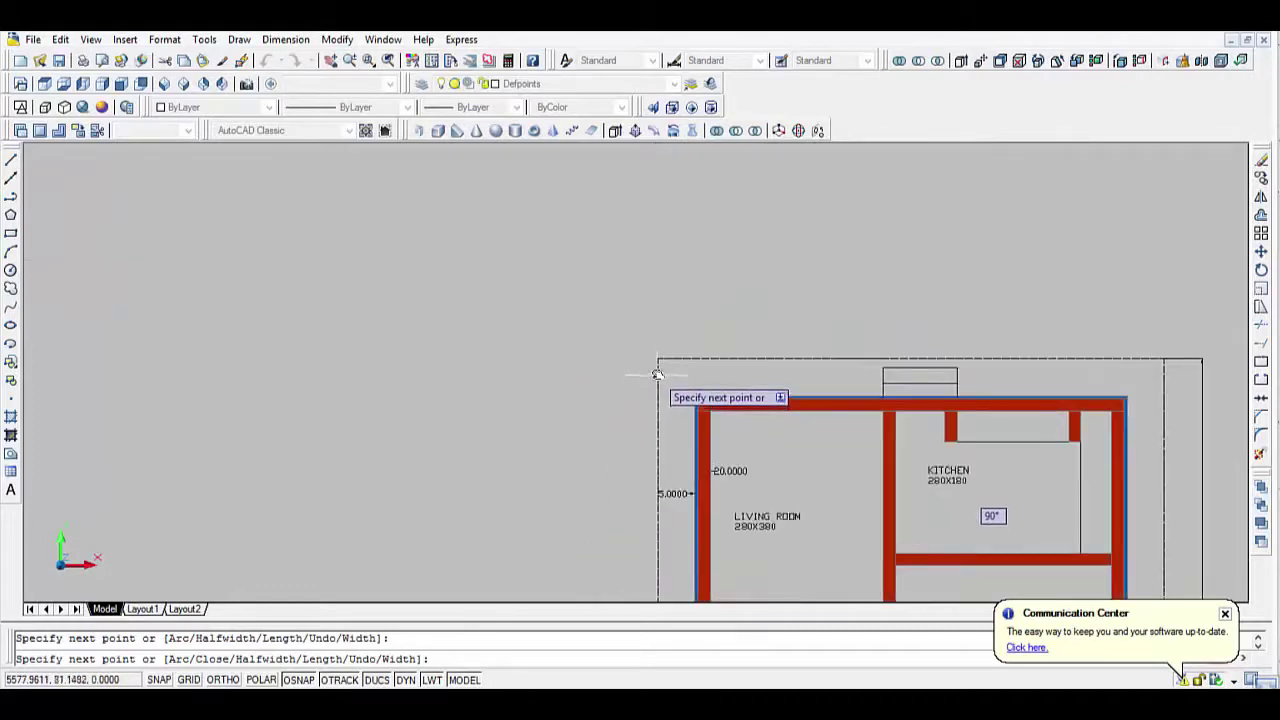
{"action": "left_click", "coordinate": [657, 357]}
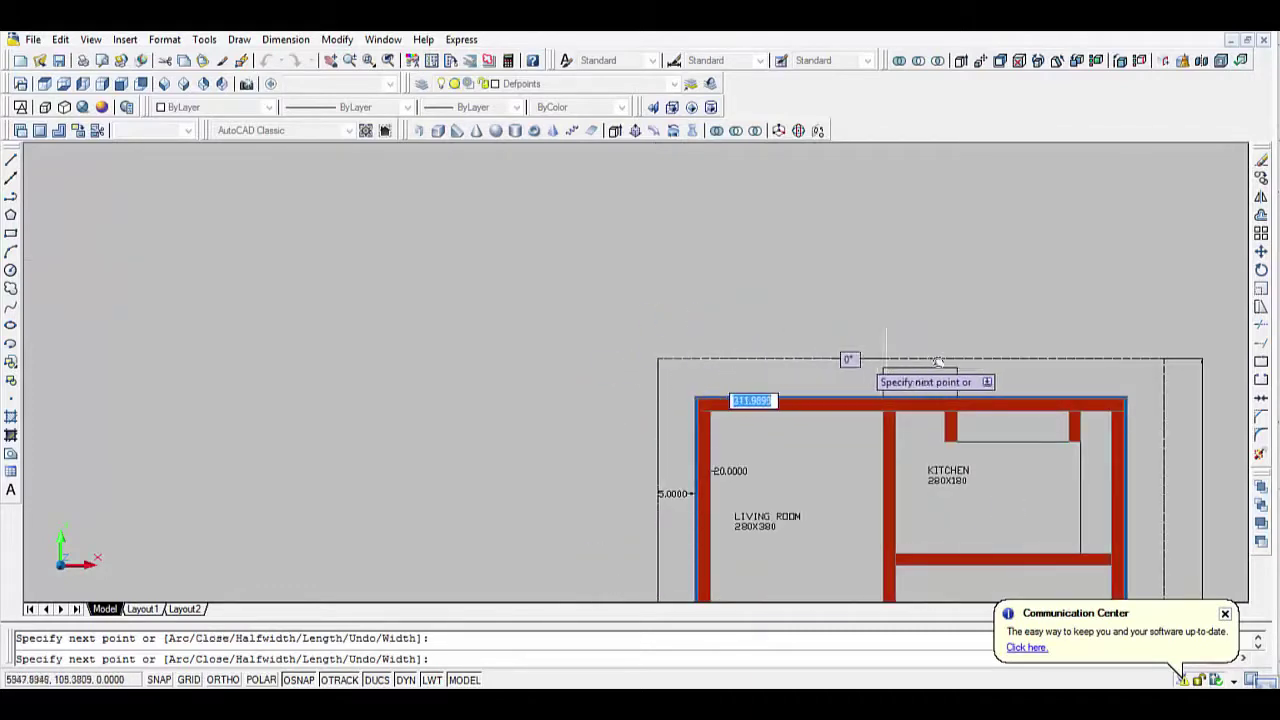
Continue the outline to the top-right corner and close it back at the bottom-right.
{"action": "left_click", "coordinate": [1160, 358]}
{"action": "scroll", "coordinate": [1174, 411], "scroll_direction": "down", "scroll_amount": 3}
{"action": "scroll", "coordinate": [1175, 440], "scroll_direction": "up", "scroll_amount": 1}
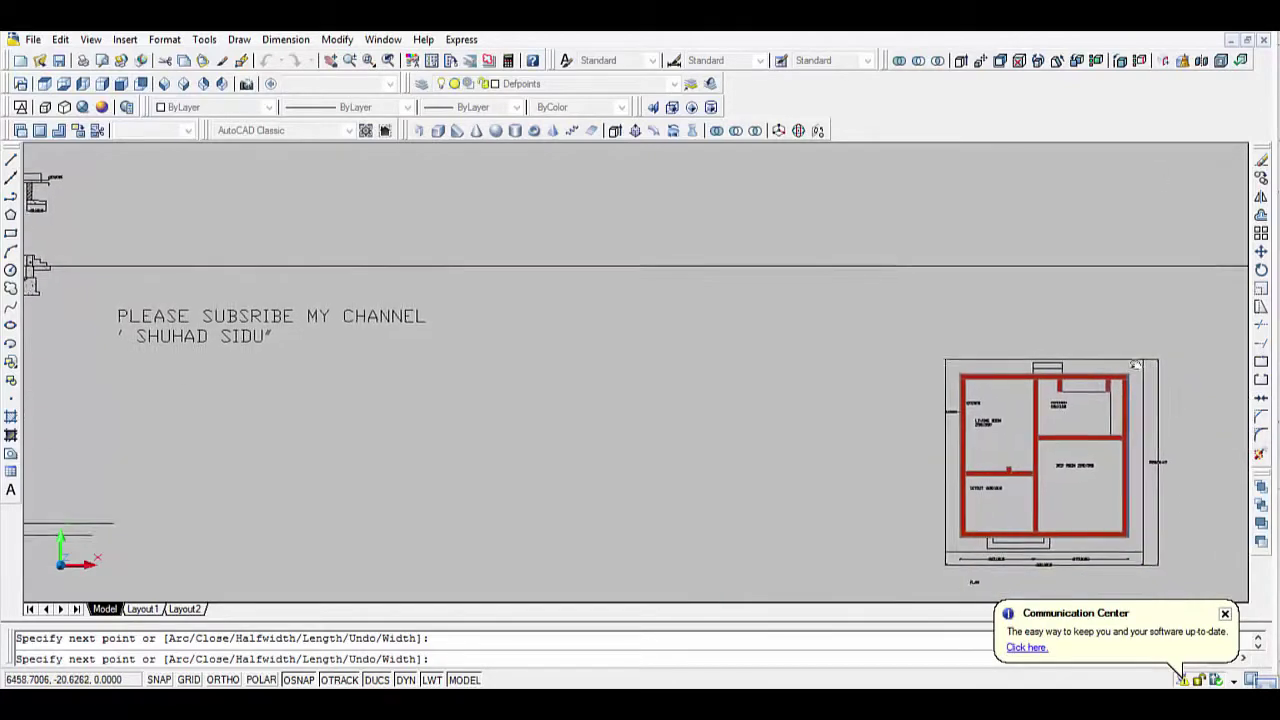
{"action": "scroll", "coordinate": [1157, 480], "scroll_direction": "up", "scroll_amount": 1}
{"action": "scroll", "coordinate": [1106, 508], "scroll_direction": "up", "scroll_amount": 1}
{"action": "scroll", "coordinate": [1062, 512], "scroll_direction": "up", "scroll_amount": 2}
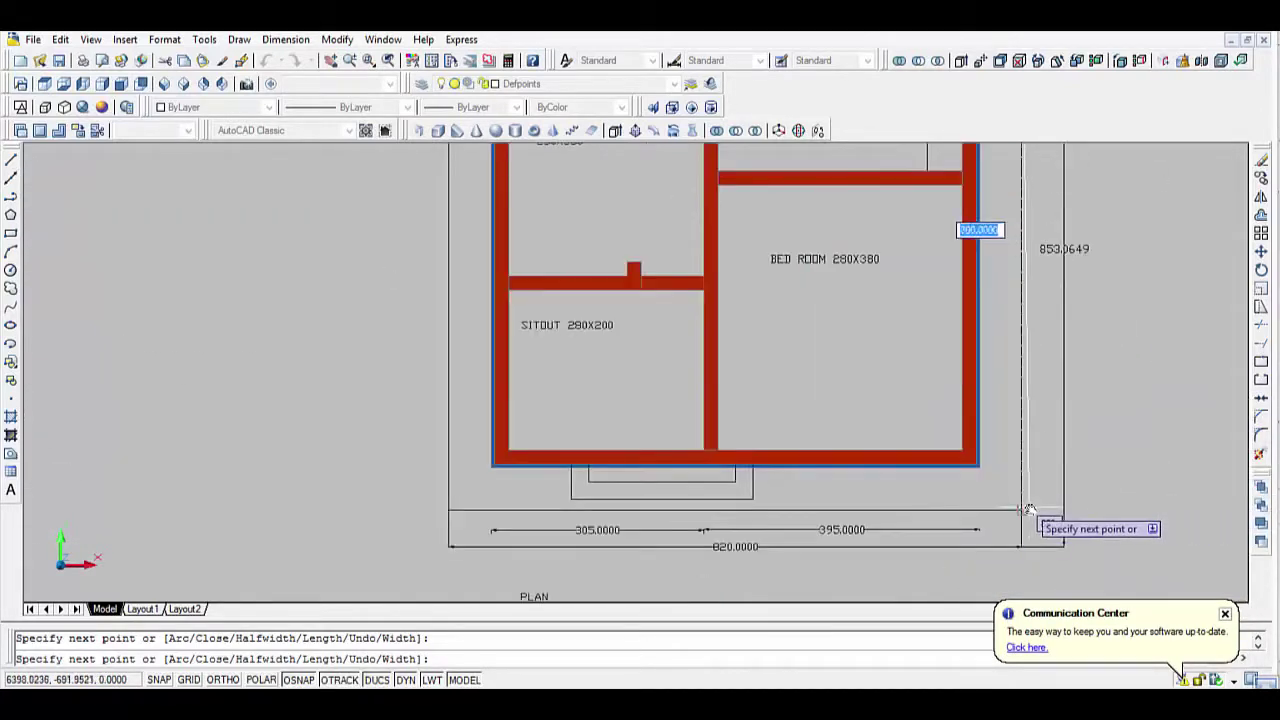
{"action": "left_click", "coordinate": [1021, 510]}
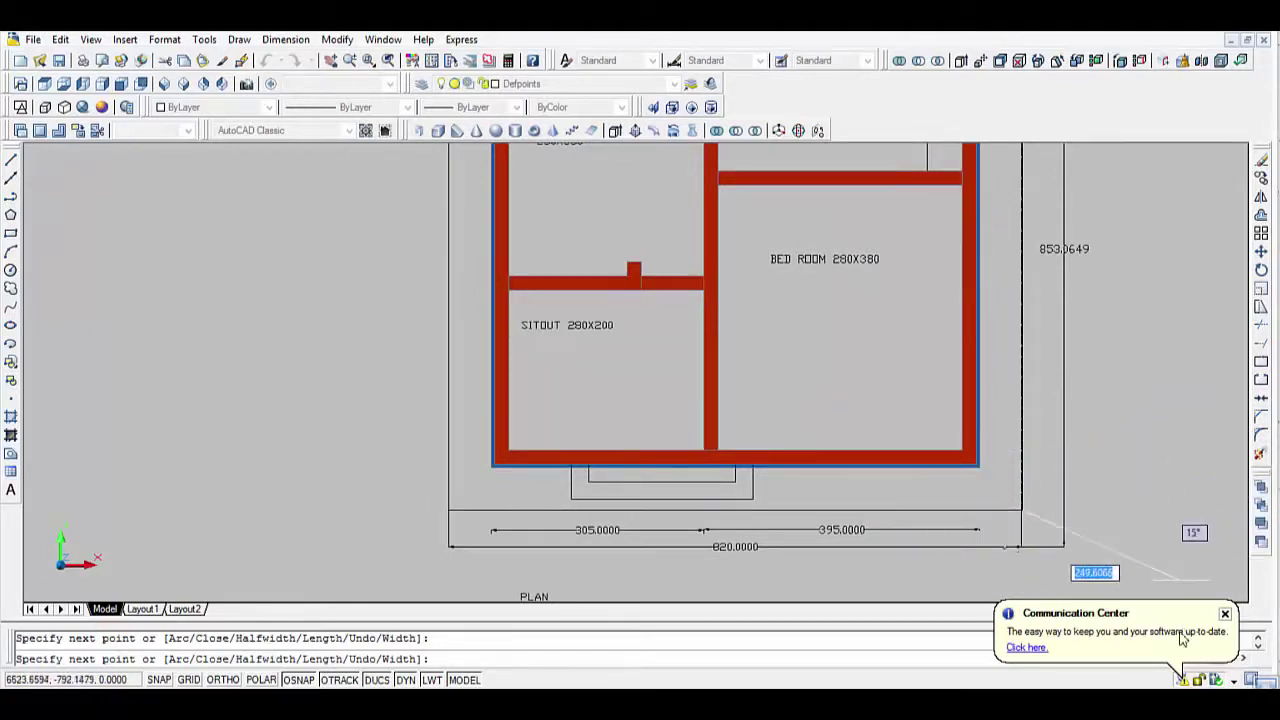
{"action": "key", "text": "Return"}
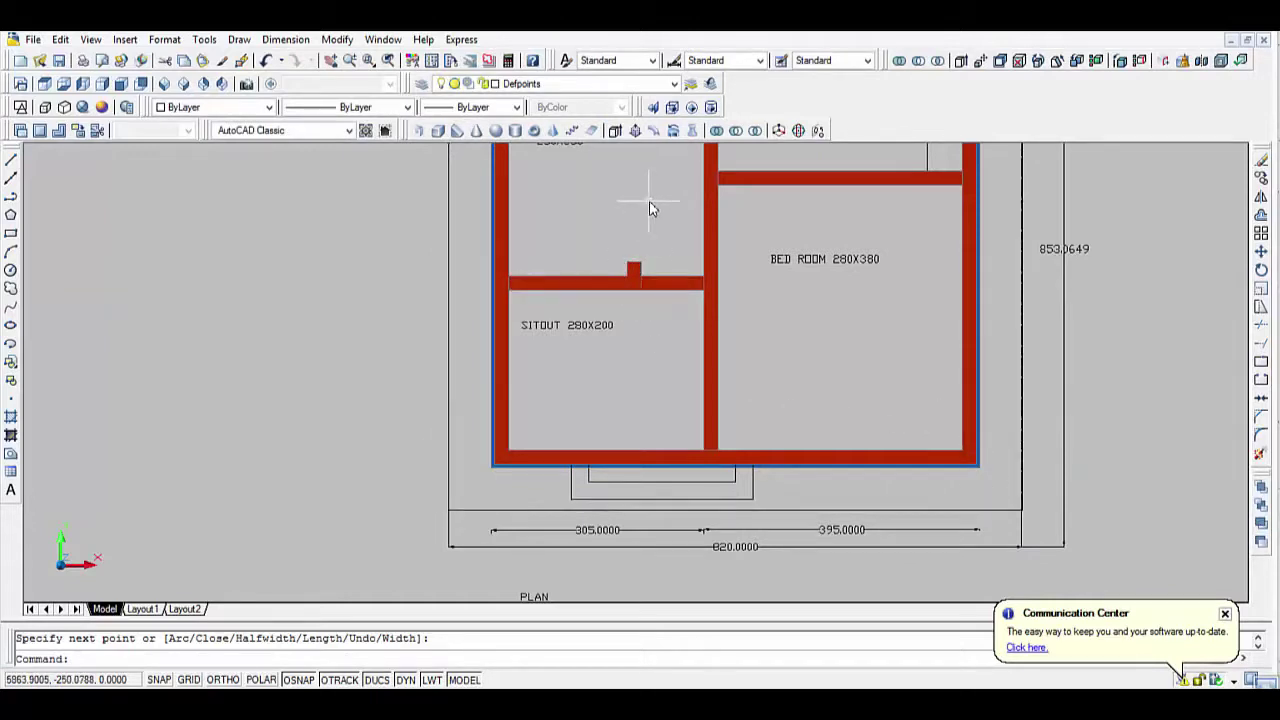
Try Extrude, cancel it, and start the MOVE command instead.
{"action": "left_click", "coordinate": [617, 133]}
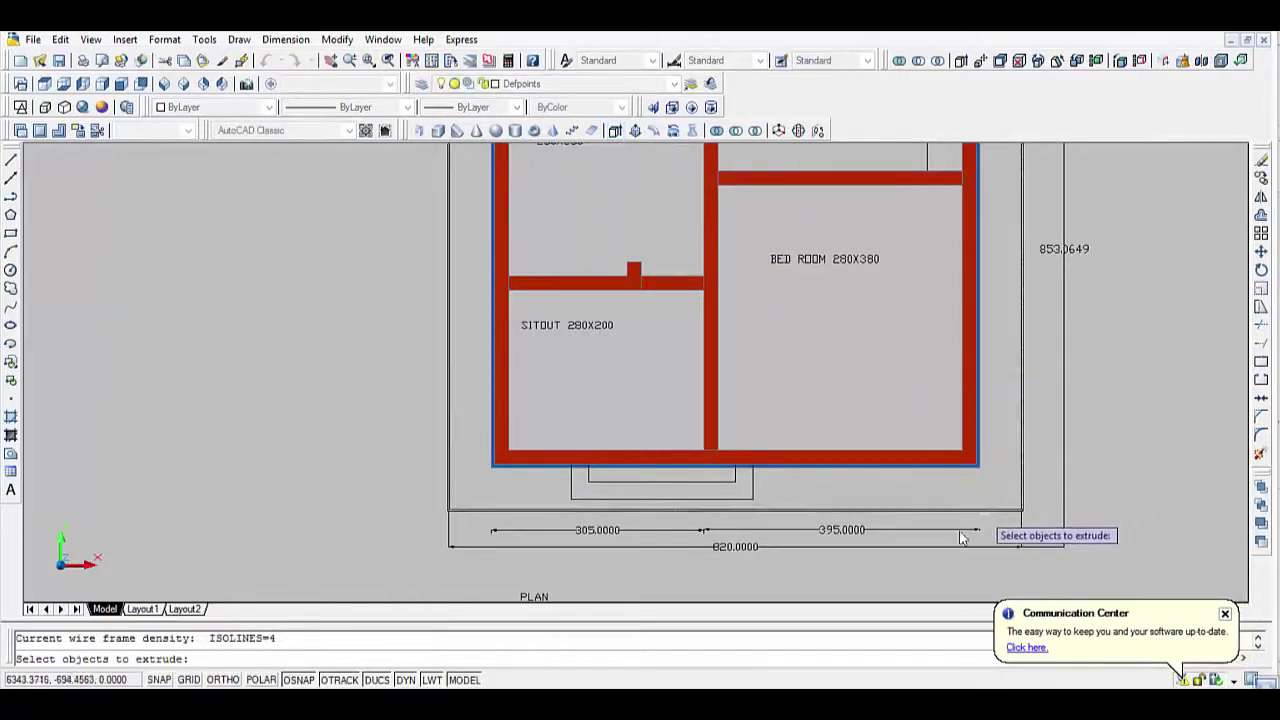
{"action": "key", "text": "Escape"}
{"action": "type", "text": "m"}
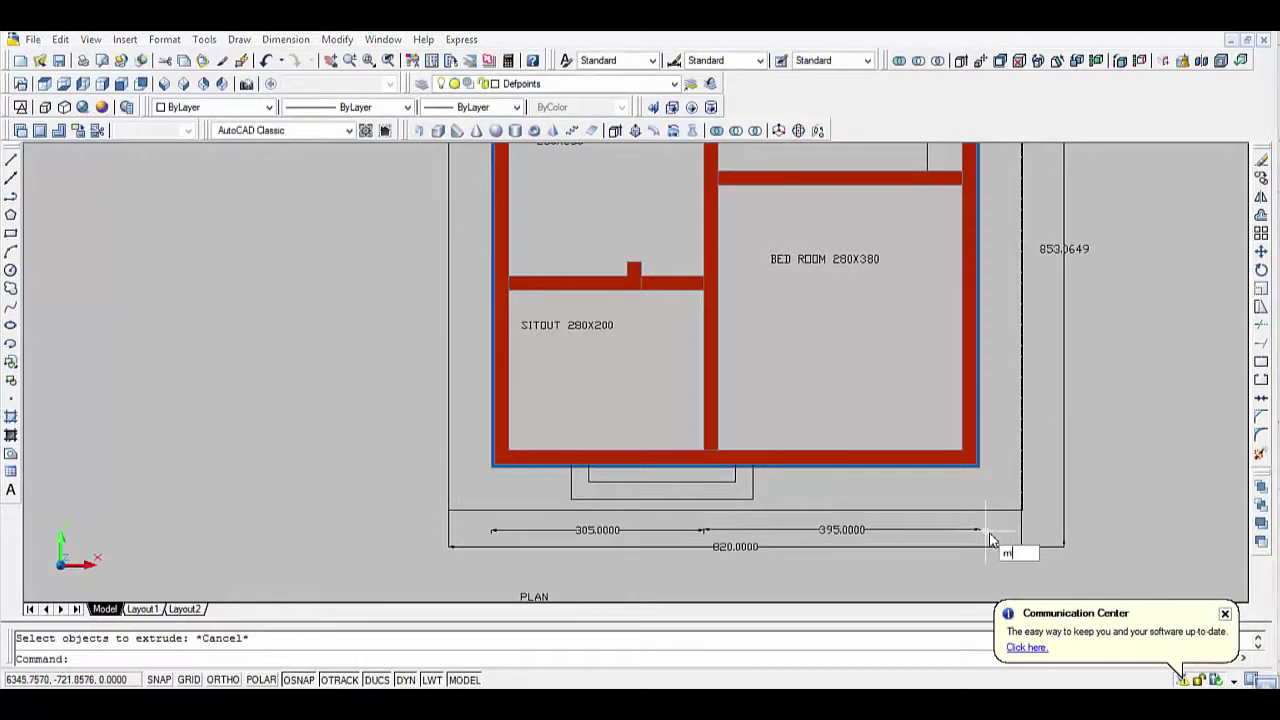
{"action": "key", "text": "Return"}
Move the traced outline from its corner to an empty spot right of the floor plan.
{"action": "left_click", "coordinate": [986, 511]}
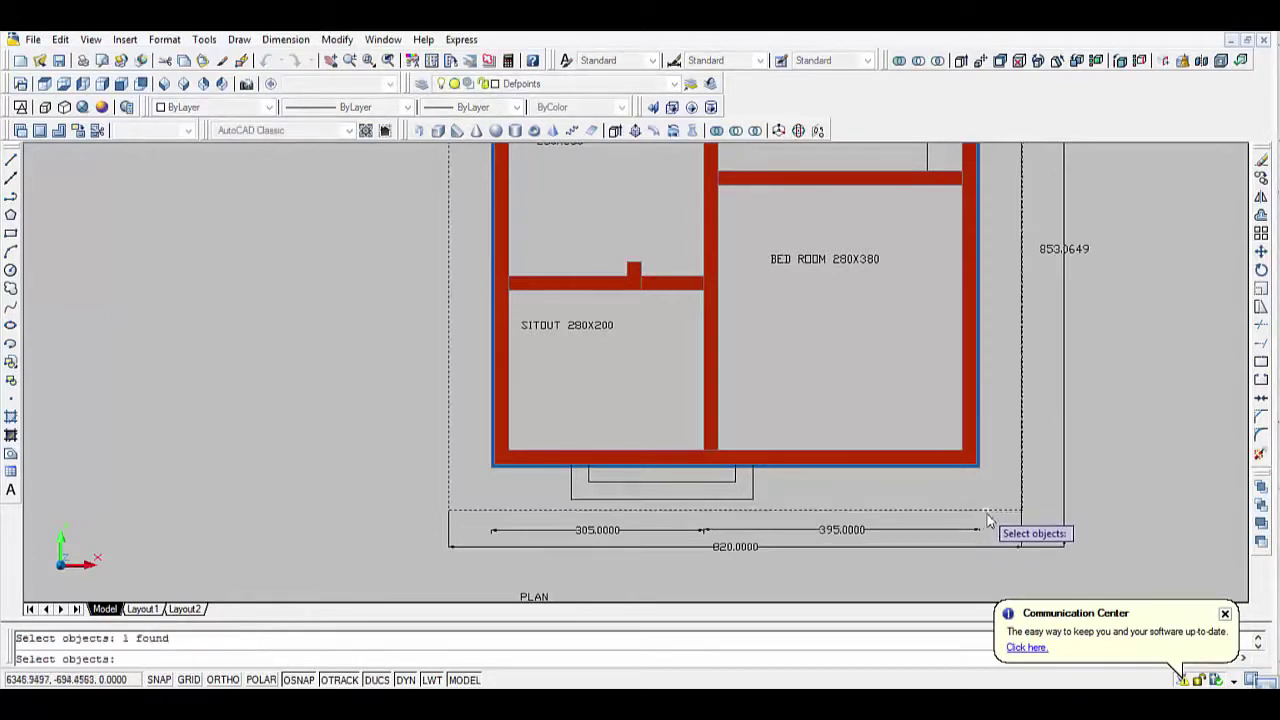
{"action": "key", "text": "Return"}
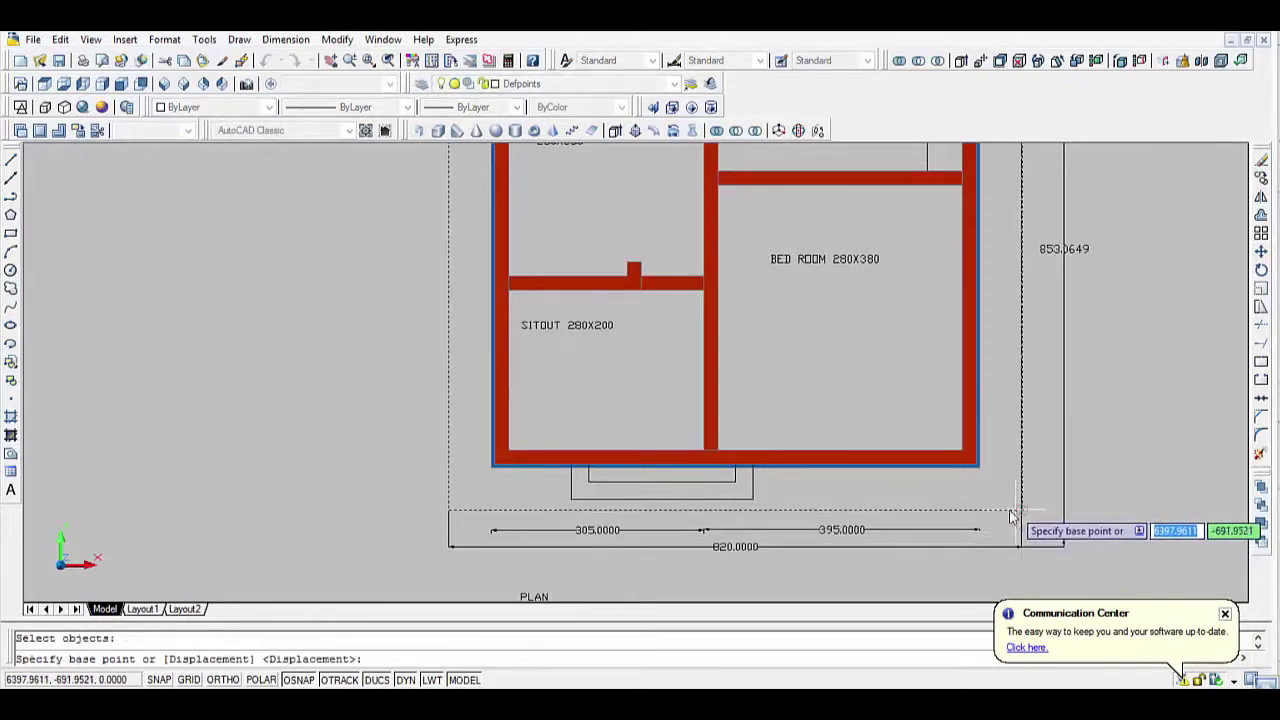
{"action": "left_click", "coordinate": [1024, 508]}
{"action": "scroll", "coordinate": [1057, 497], "scroll_direction": "down", "scroll_amount": 1}
{"action": "scroll", "coordinate": [1057, 497], "scroll_direction": "down", "scroll_amount": 3}
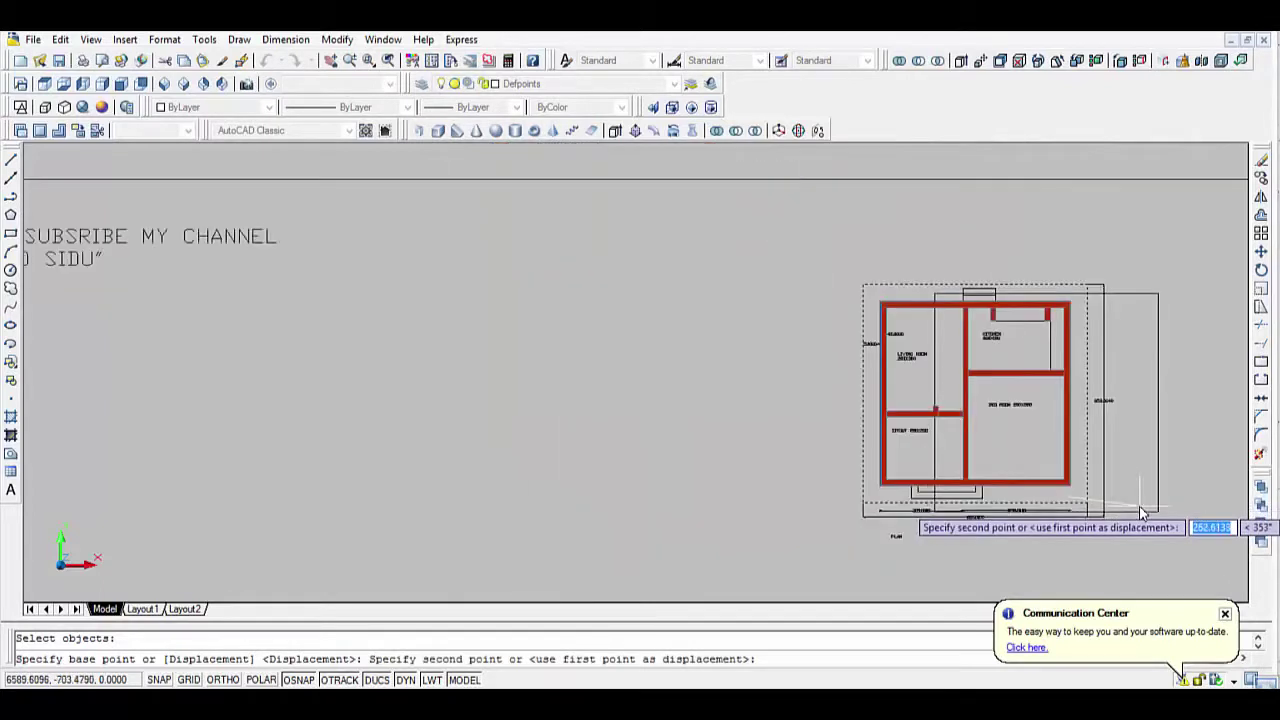
{"action": "middle_click_drag", "start_coordinate": [1137, 509], "coordinate": [709, 509]}
{"action": "left_click", "coordinate": [886, 519]}
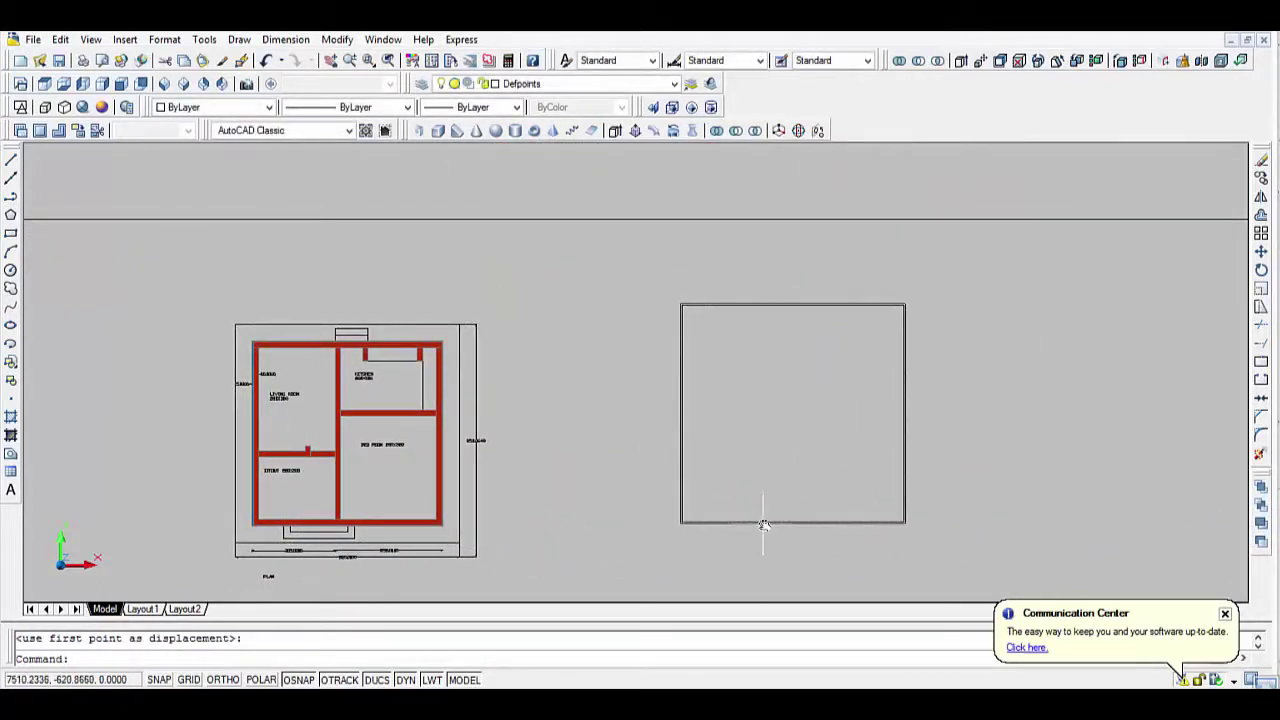
Start a second move with a selection window inside the outline, then cancel it.
{"action": "type", "text": "m"}
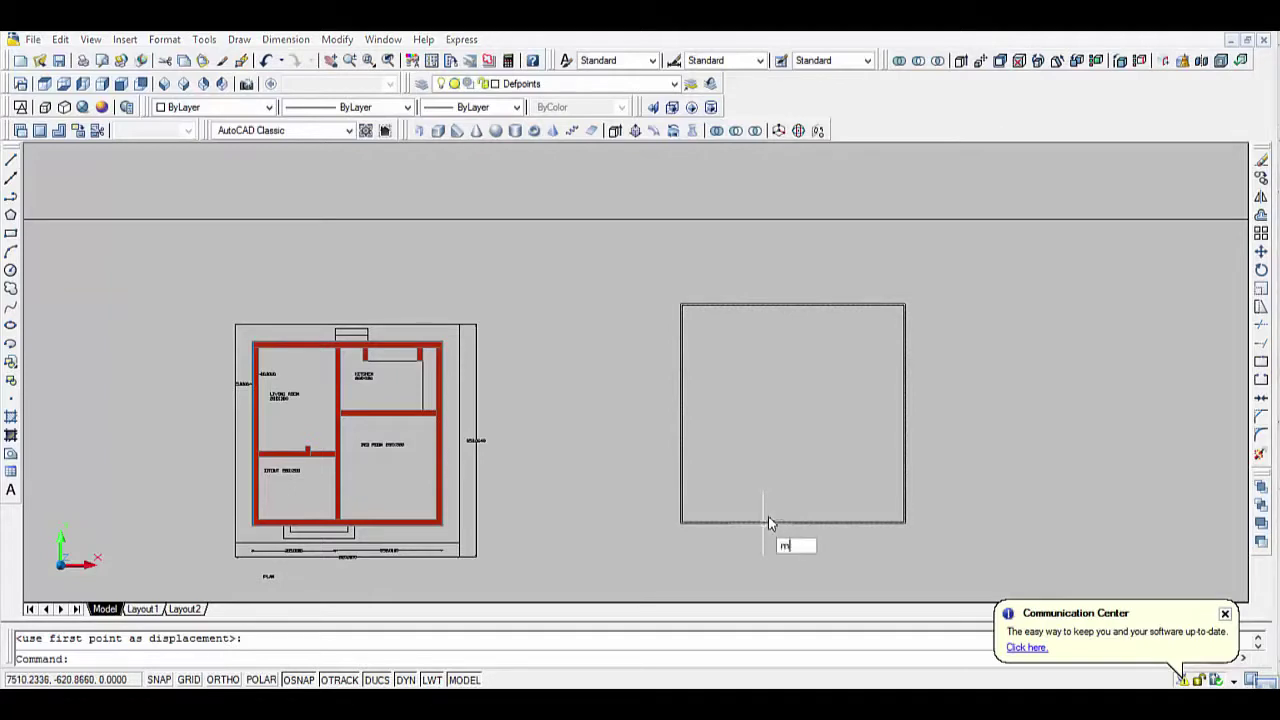
{"action": "key", "text": "Return"}
{"action": "left_click", "coordinate": [760, 502]}
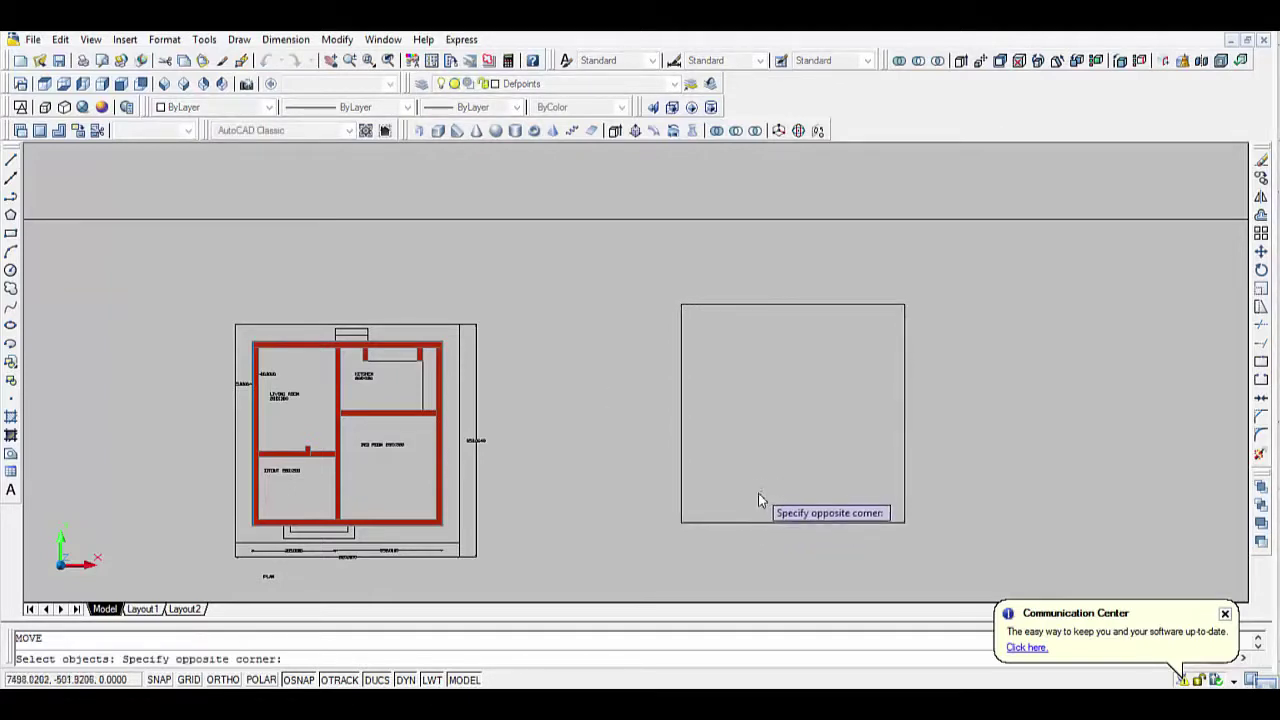
{"action": "left_click", "coordinate": [753, 502]}
{"action": "left_click", "coordinate": [770, 436]}
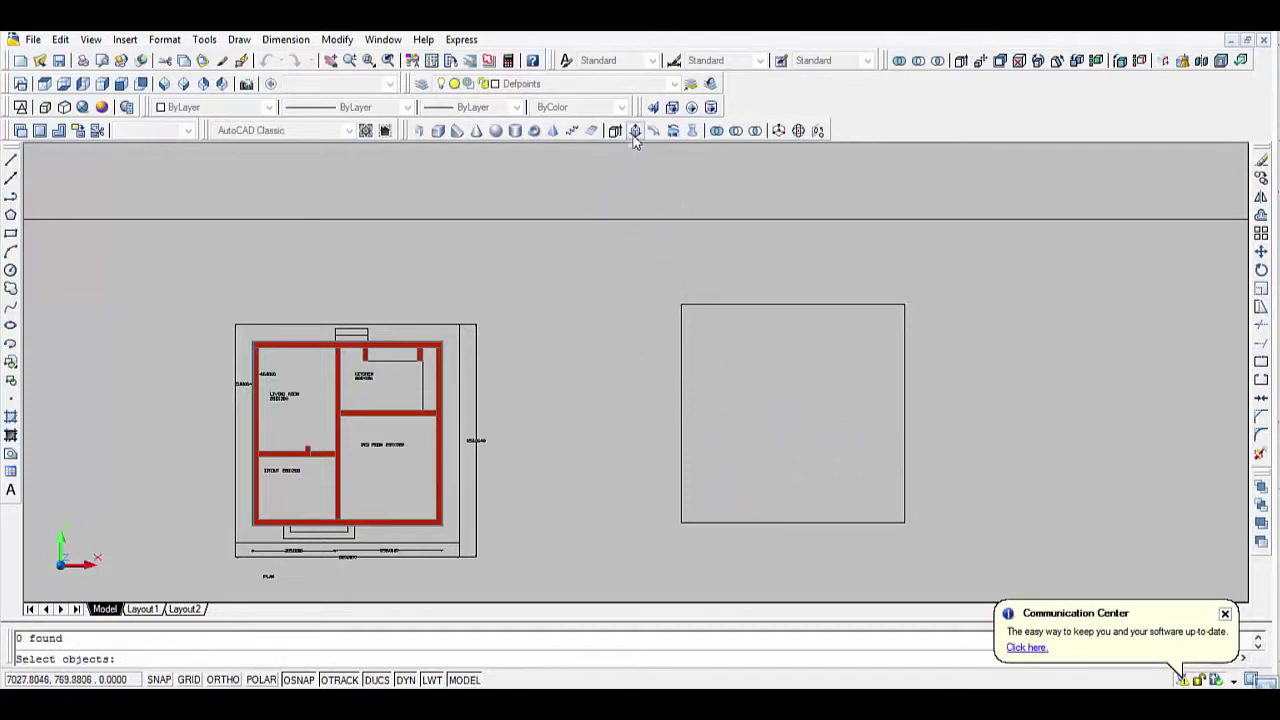
{"action": "key", "text": "Escape"}
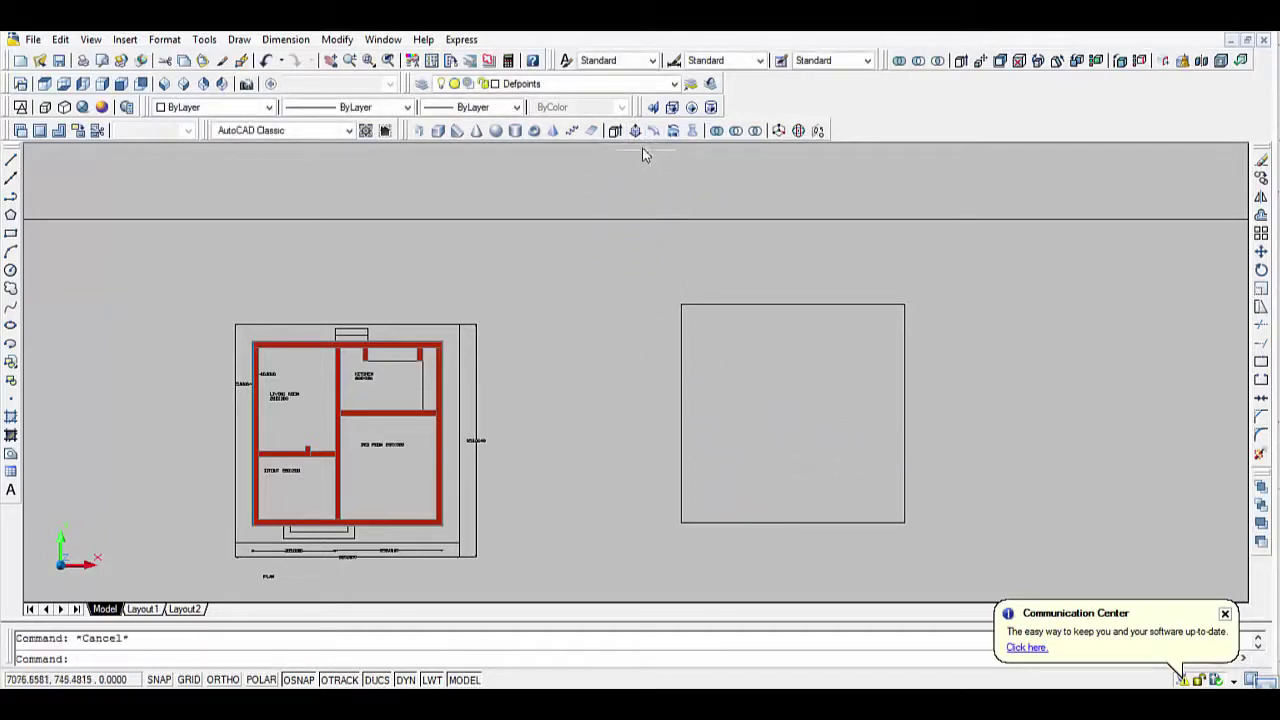
Press-pull the area inside the outline up 1 unit to form the black slab.
{"action": "left_click", "coordinate": [636, 134]}
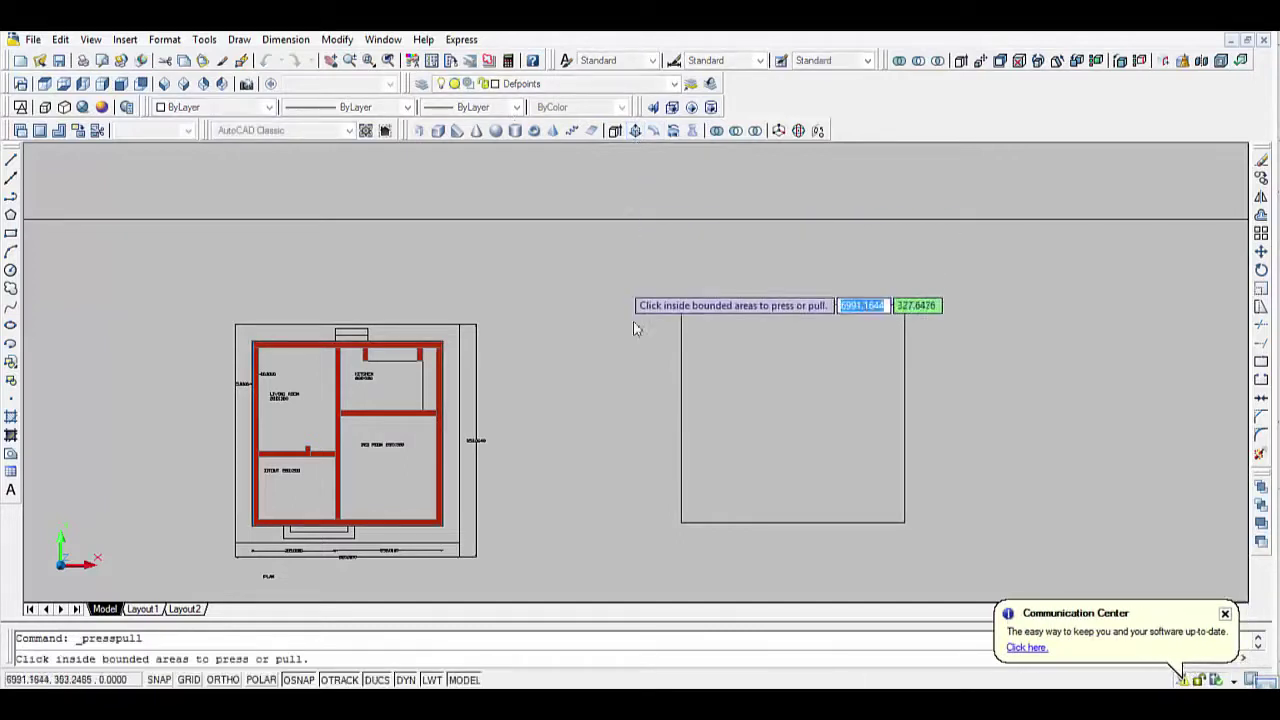
{"action": "left_click", "coordinate": [731, 420]}
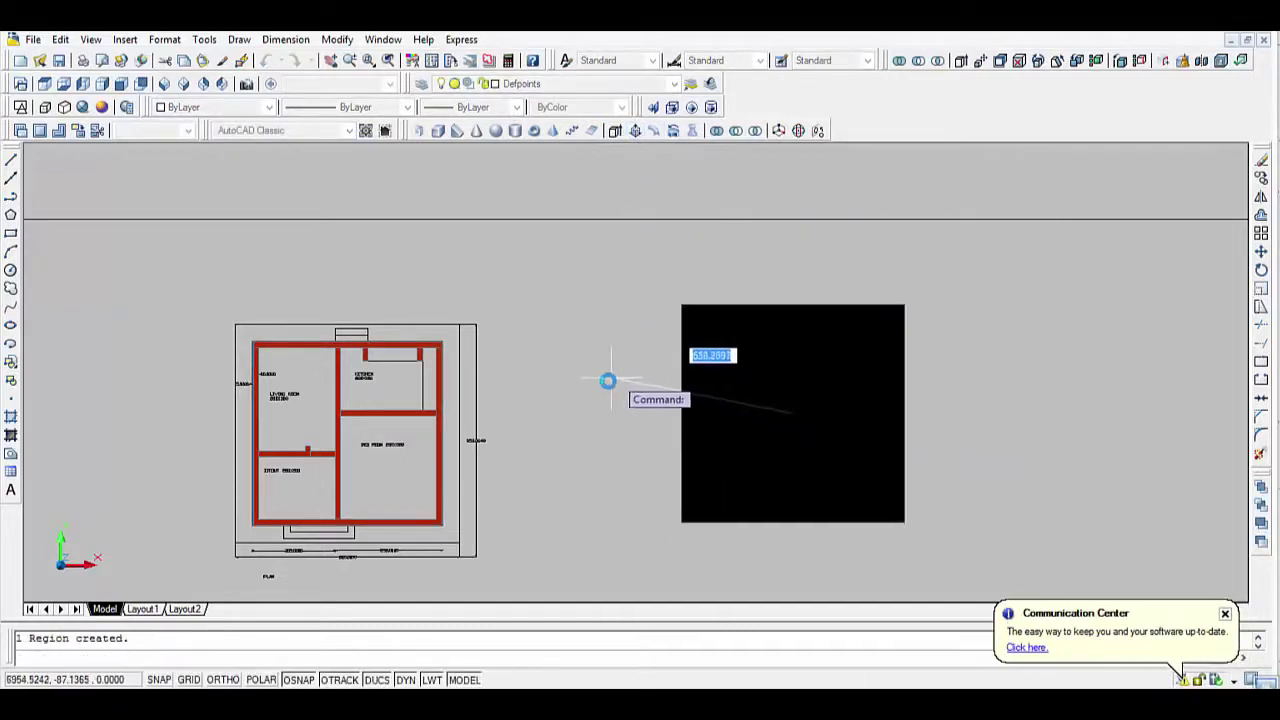
{"action": "type", "text": "10"}
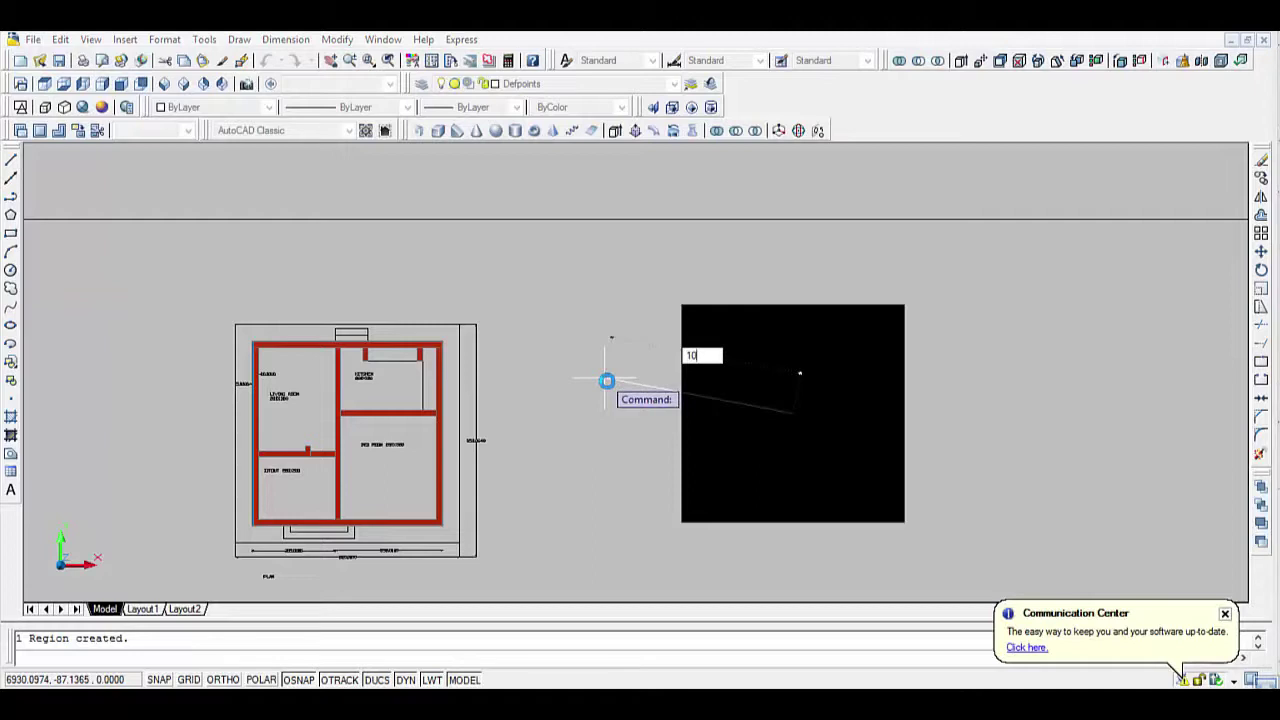
{"action": "key", "text": "Return"}
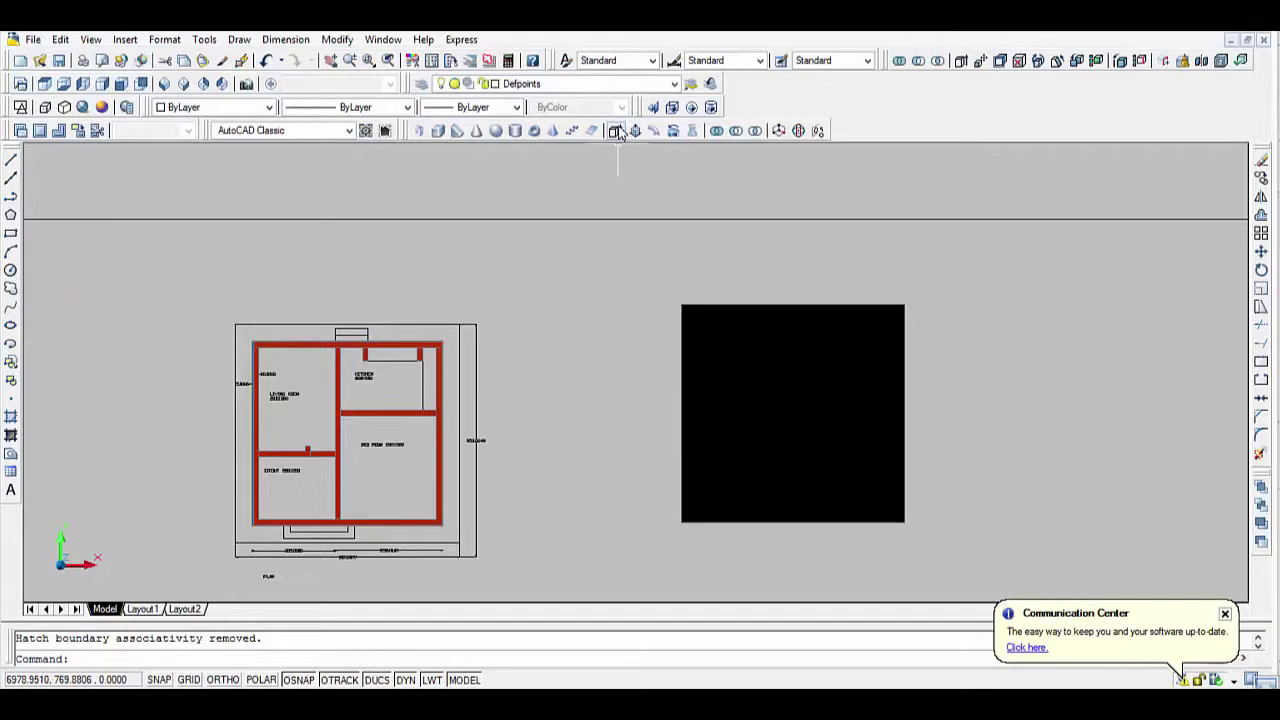
Select the black region for extrusion, then cancel the Extrude.
{"action": "left_click", "coordinate": [617, 133]}
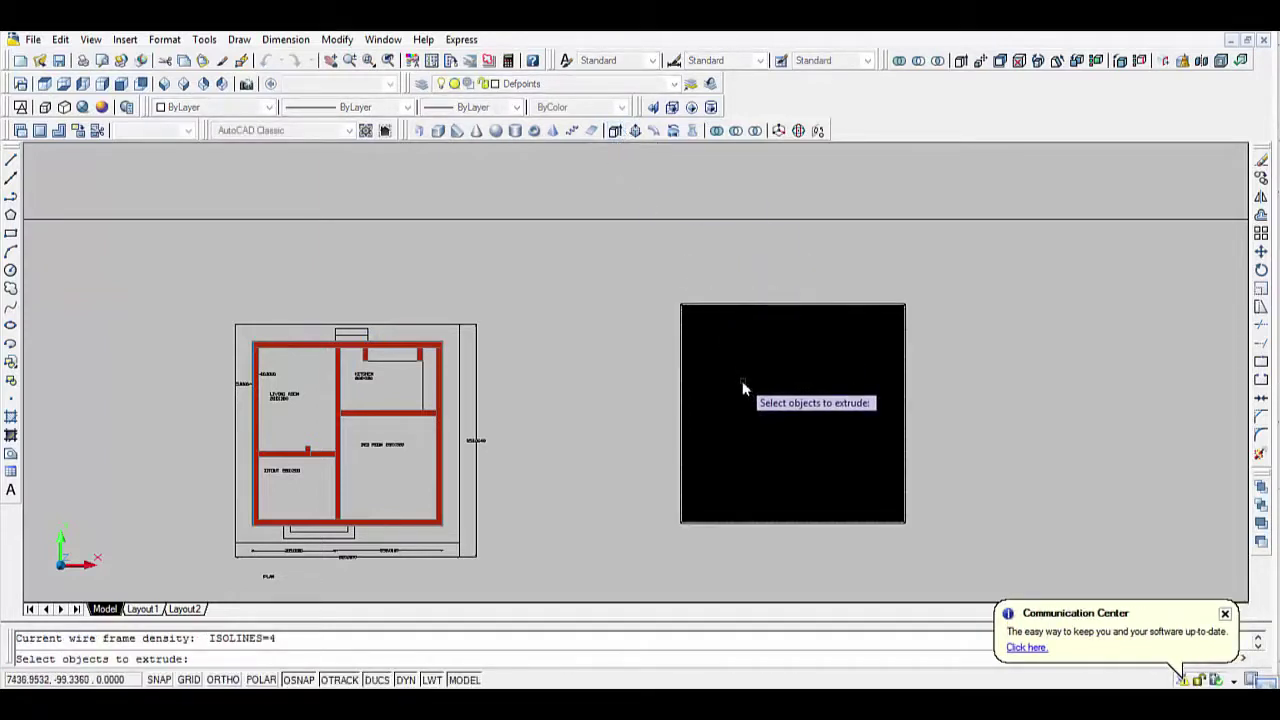
{"action": "left_click", "coordinate": [743, 388]}
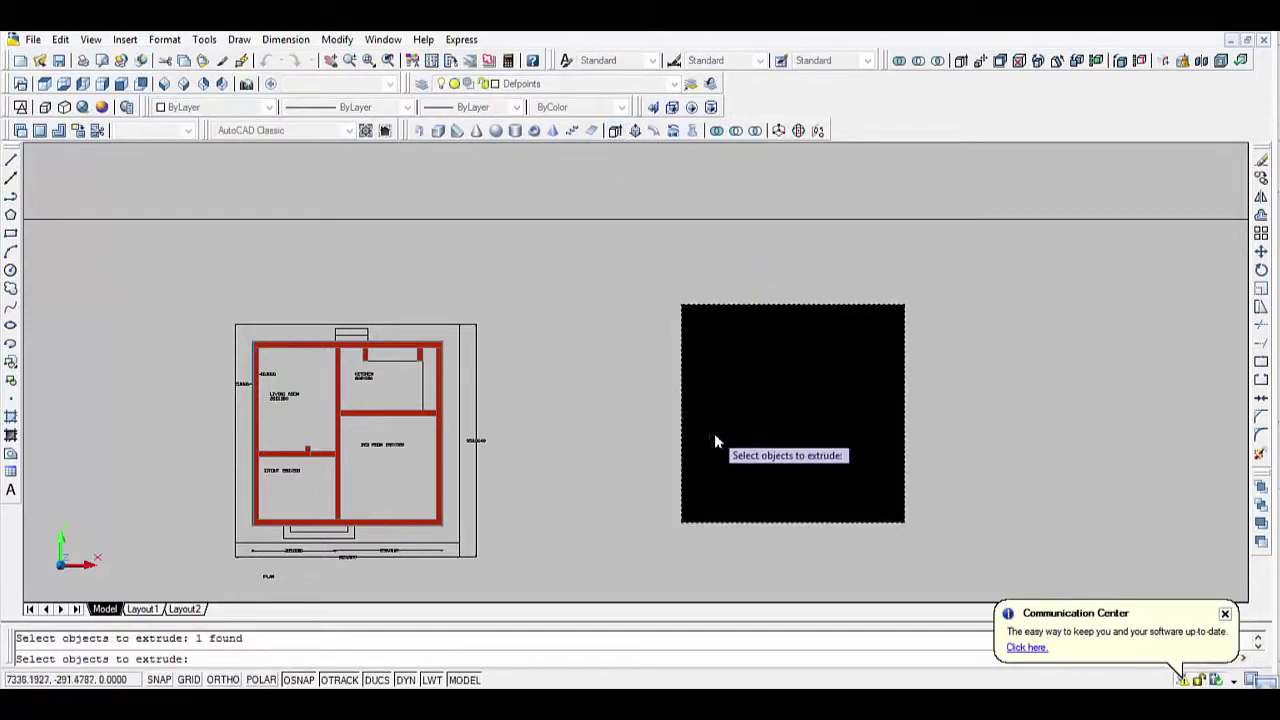
{"action": "left_click", "coordinate": [727, 424]}
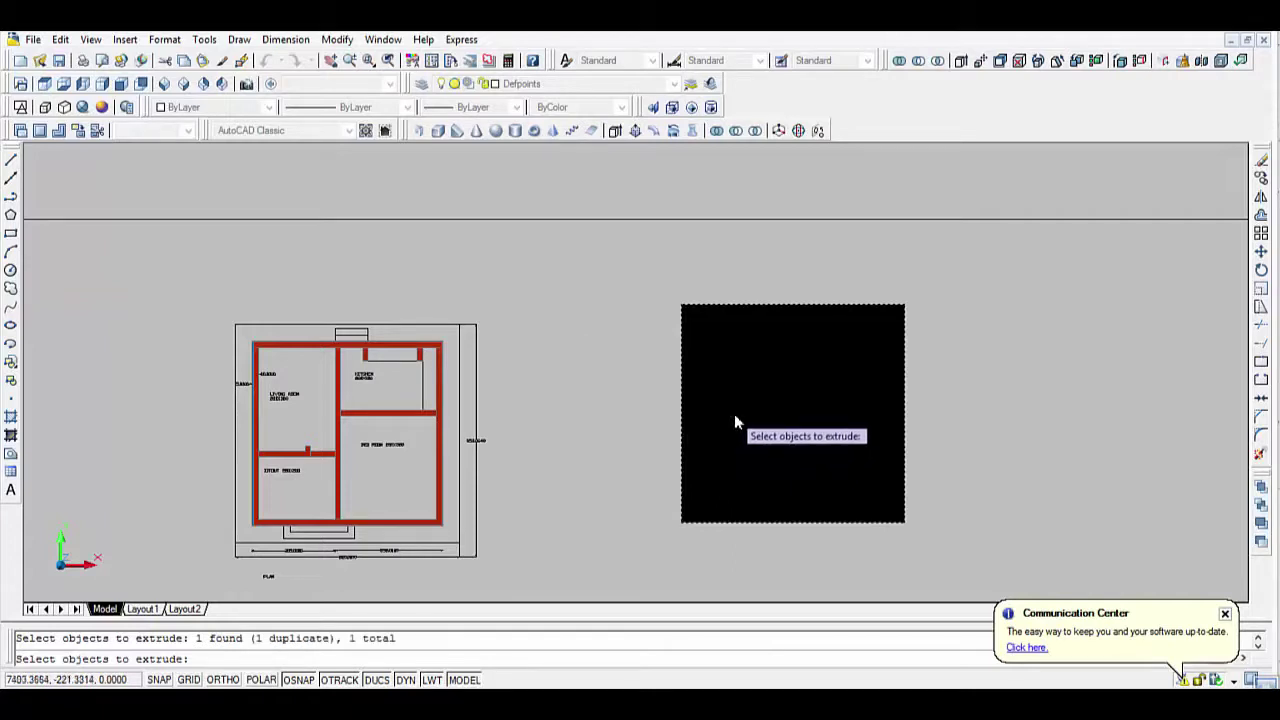
{"action": "key", "text": "Return"}
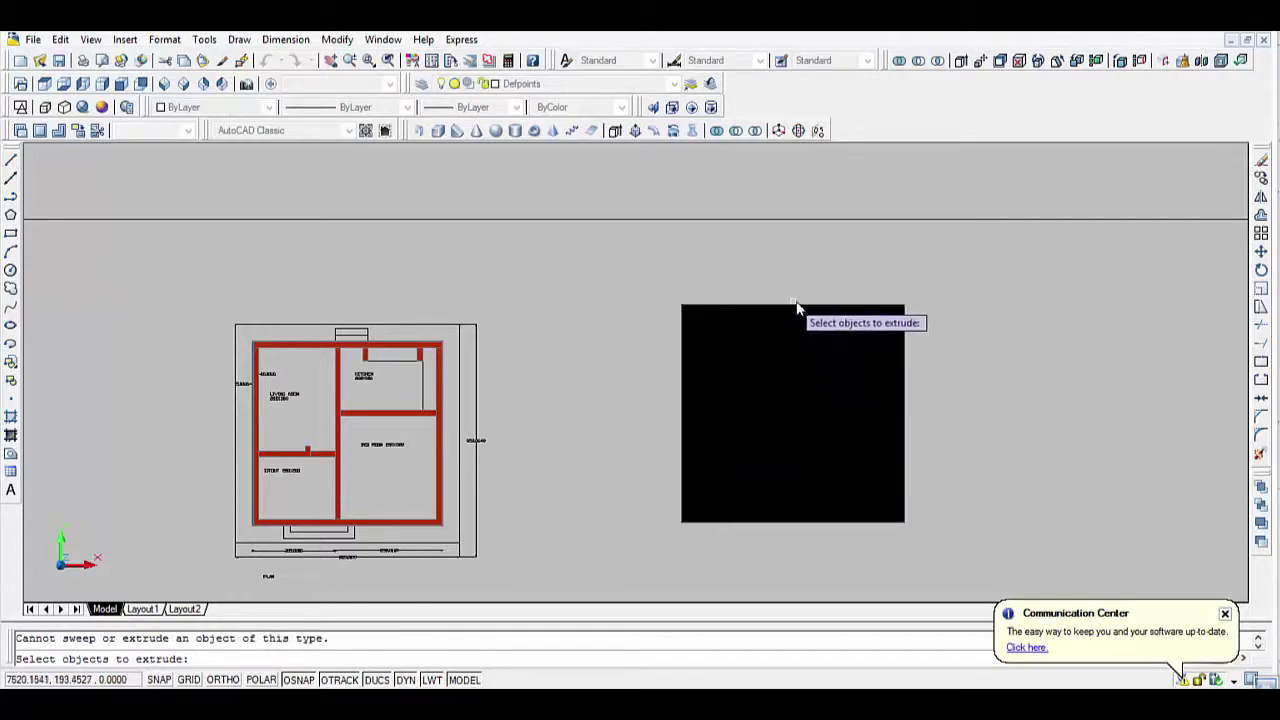
{"action": "key", "text": "Escape"}
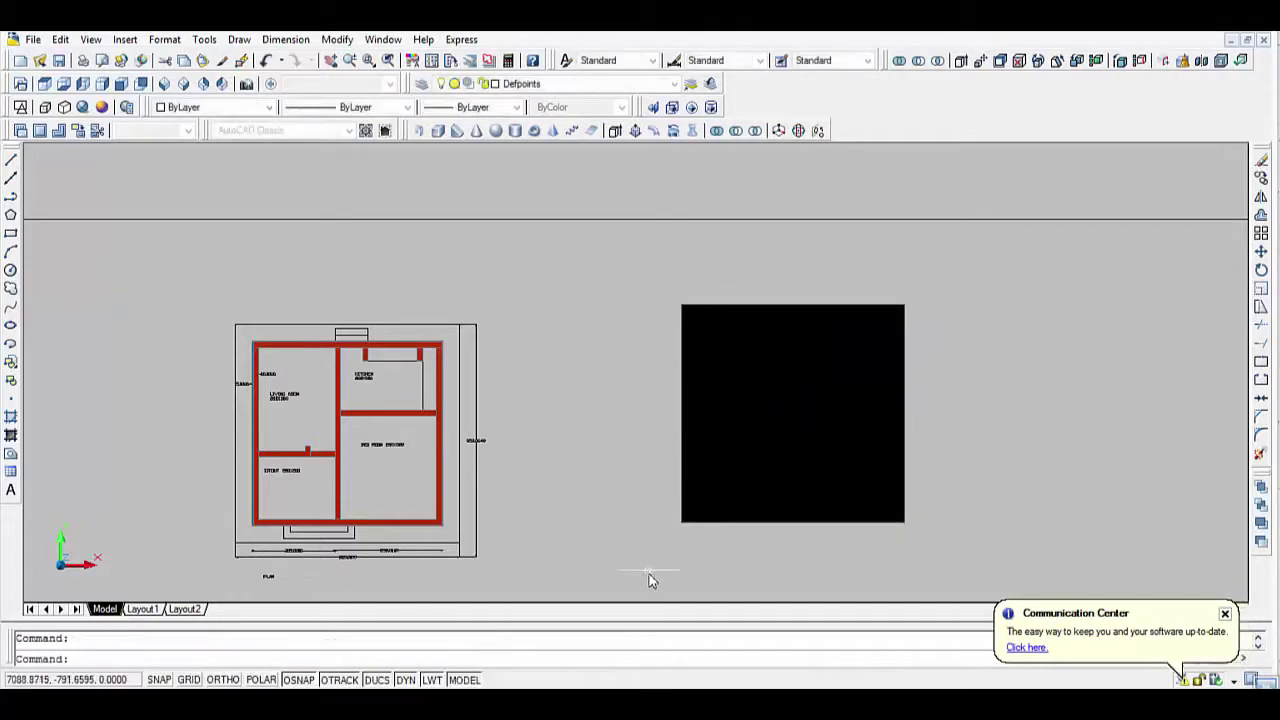
Move the slab by its lower-left corner onto the floor plan's corner and delete the leftover outline.
{"action": "type", "text": "m"}
{"action": "key", "text": "Return"}
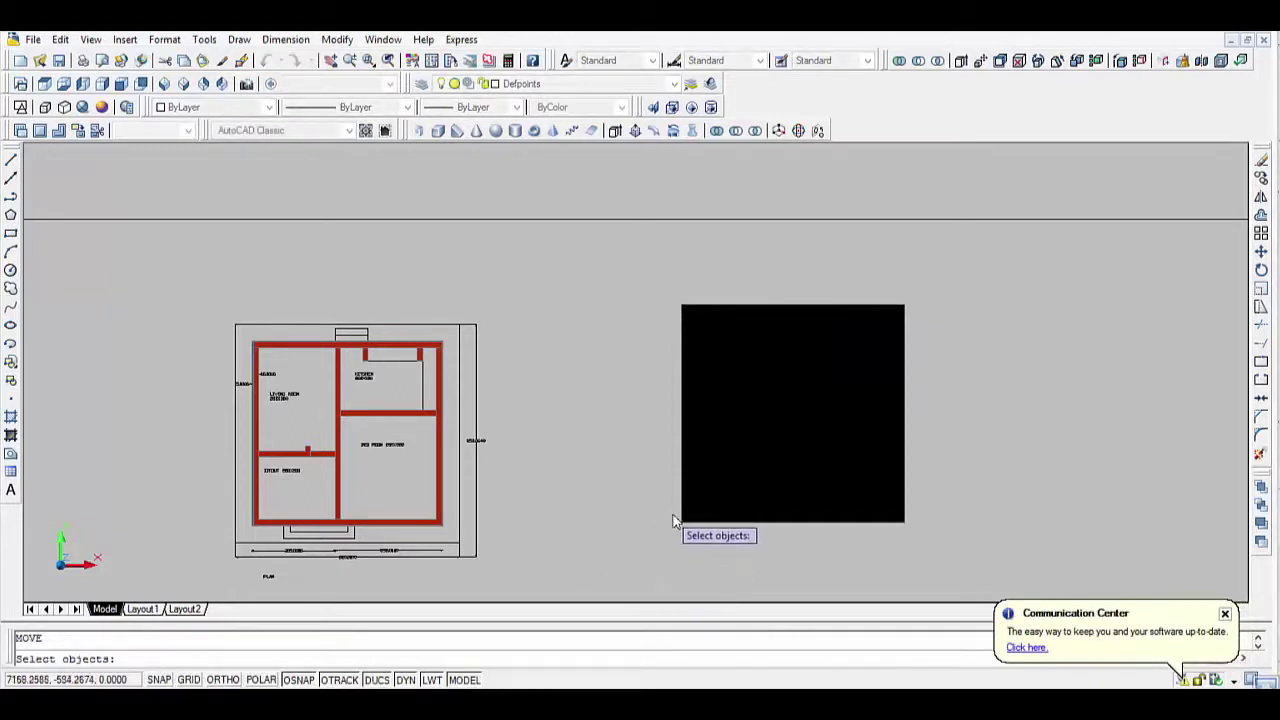
{"action": "left_click", "coordinate": [680, 520]}
{"action": "key", "text": "Return"}
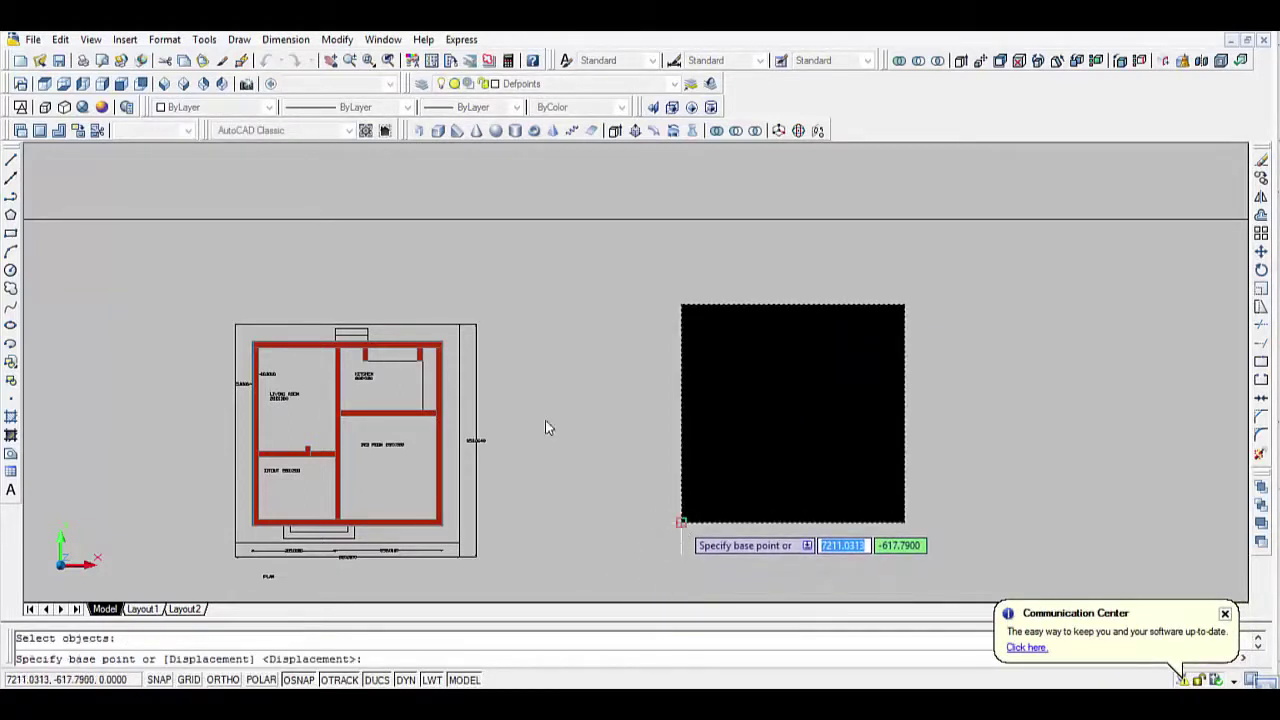
{"action": "left_click", "coordinate": [680, 521]}
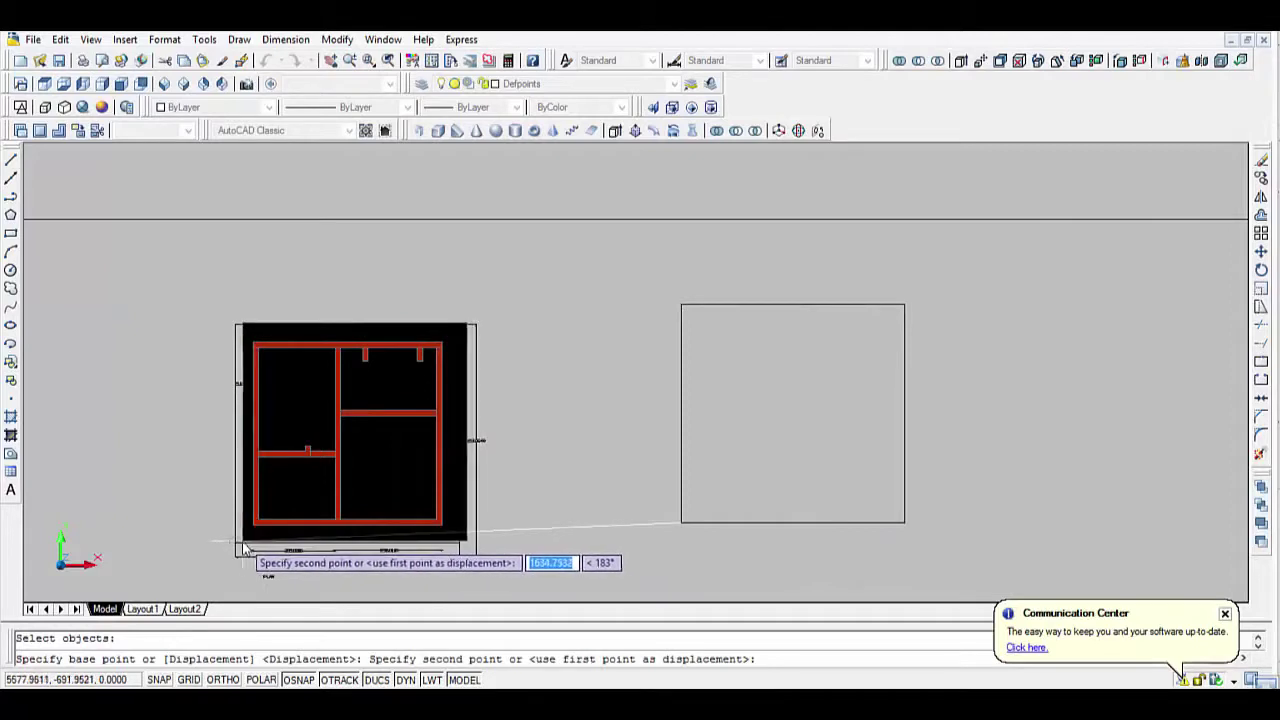
{"action": "left_click", "coordinate": [236, 541]}
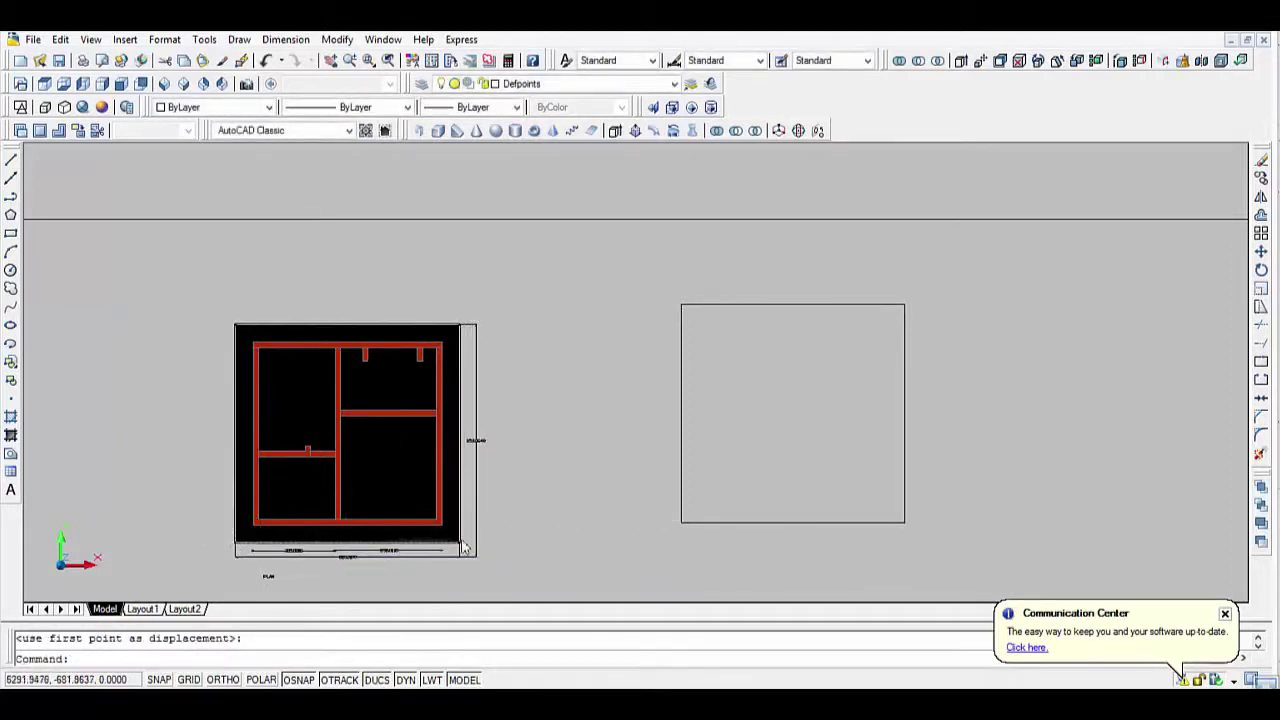
{"action": "left_click", "coordinate": [716, 522]}
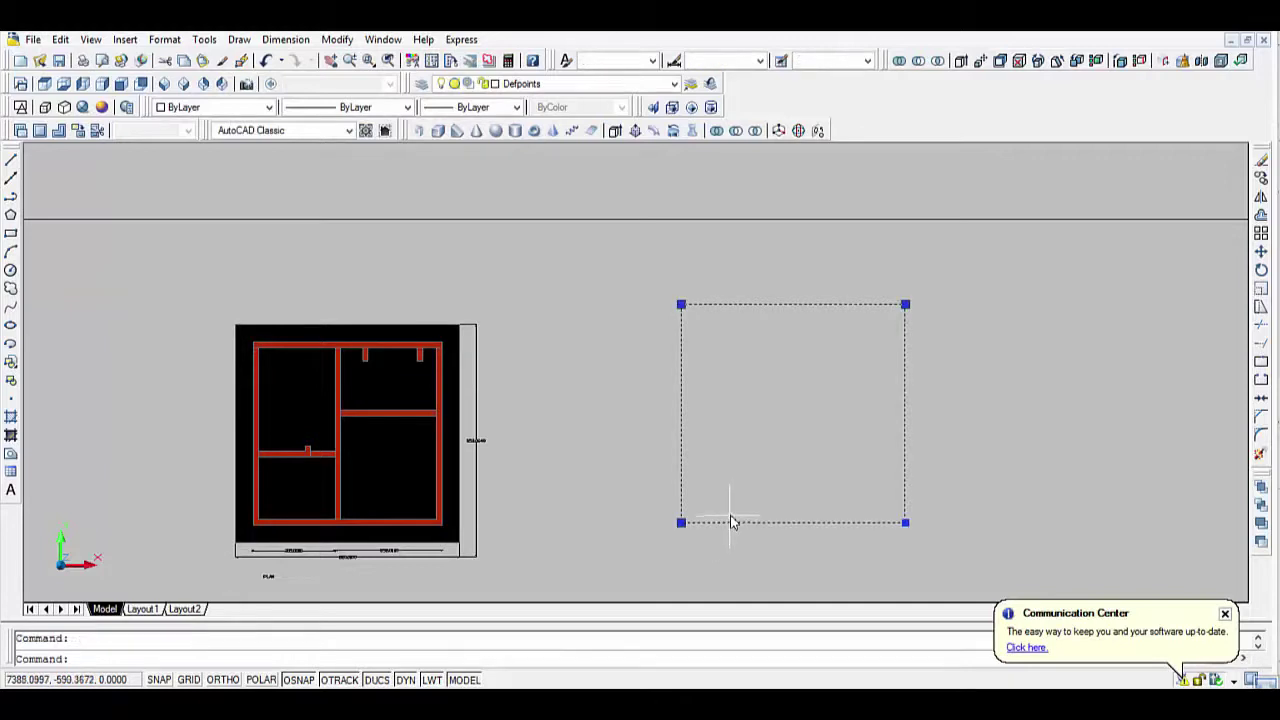
{"action": "key", "text": "Delete"}
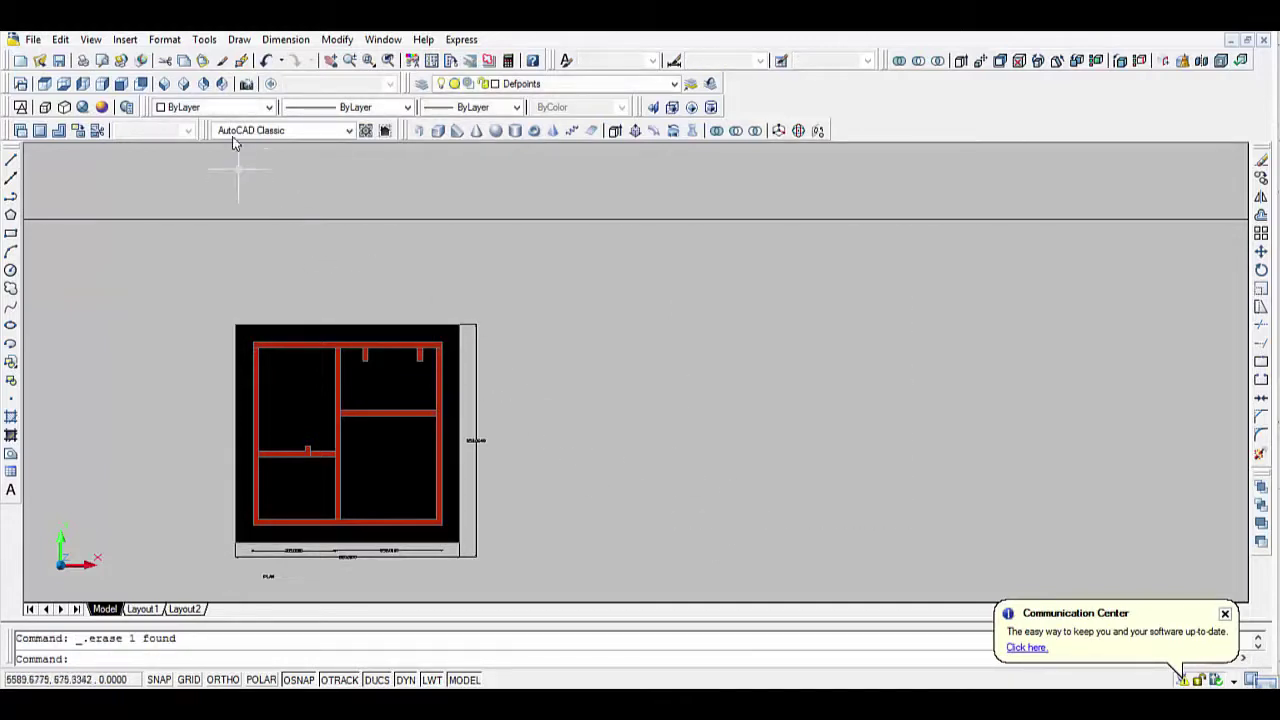
In SW Isometric view, grip-move the black slab up 300 units.
{"action": "left_click", "coordinate": [164, 83]}
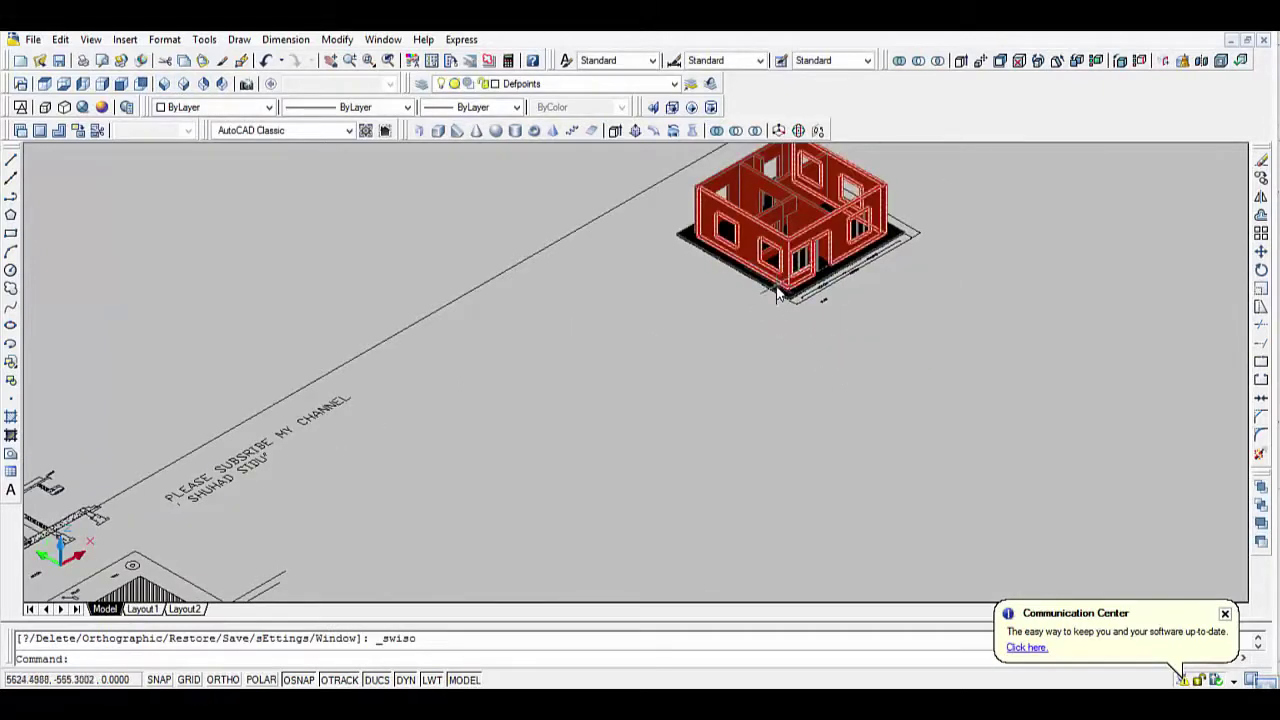
{"action": "left_click", "coordinate": [776, 294]}
{"action": "scroll", "coordinate": [760, 307], "scroll_direction": "up", "scroll_amount": 2}
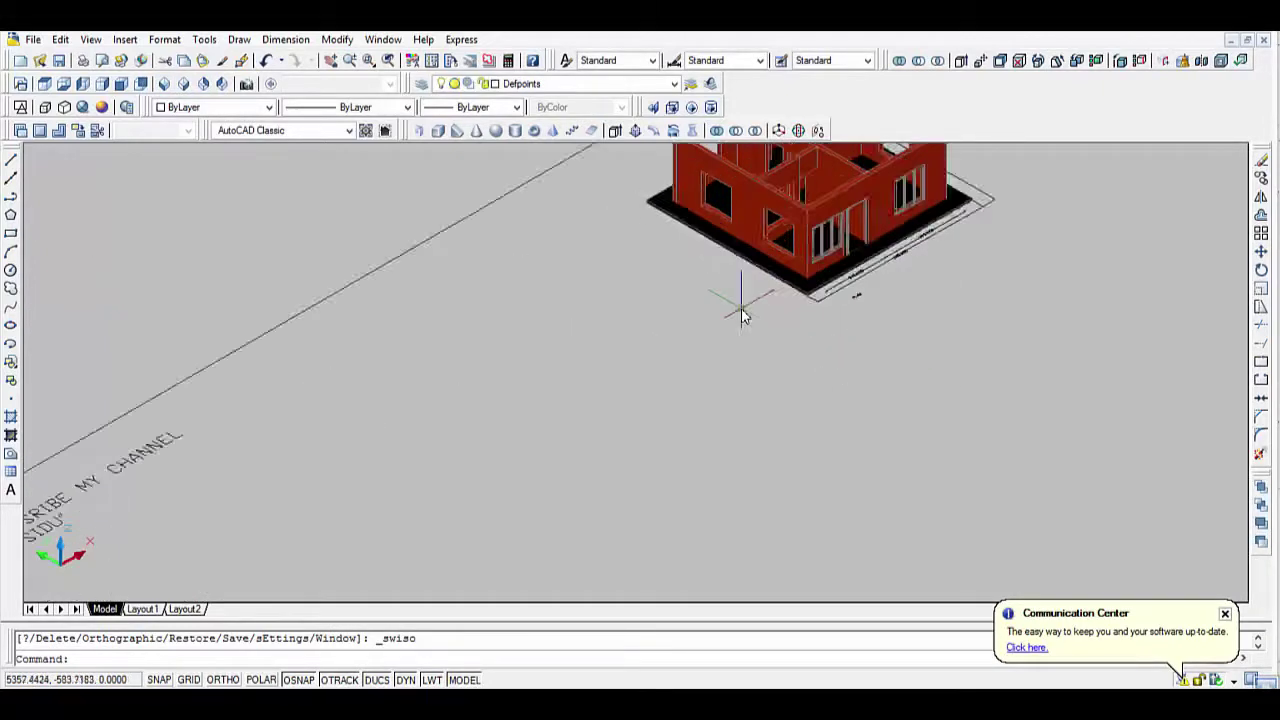
{"action": "scroll", "coordinate": [743, 309], "scroll_direction": "up", "scroll_amount": 2}
{"action": "middle_click_drag", "start_coordinate": [726, 334], "coordinate": [619, 490]}
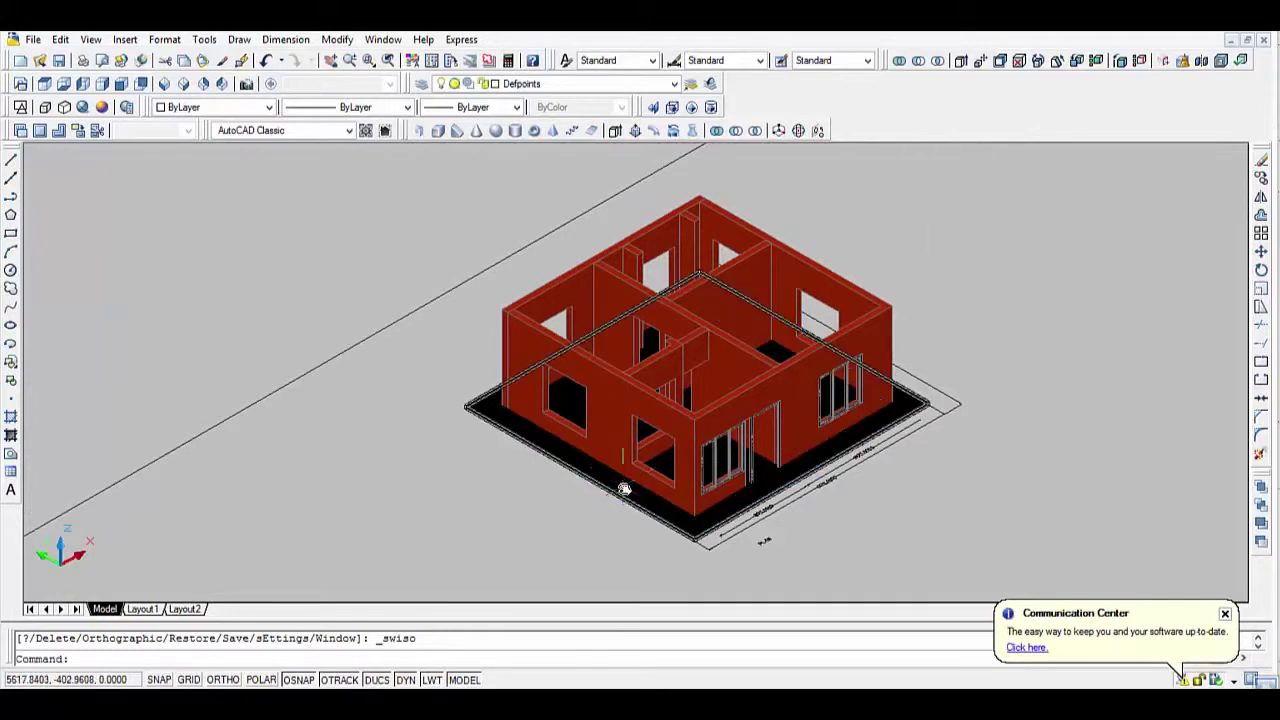
{"action": "left_click", "coordinate": [621, 494]}
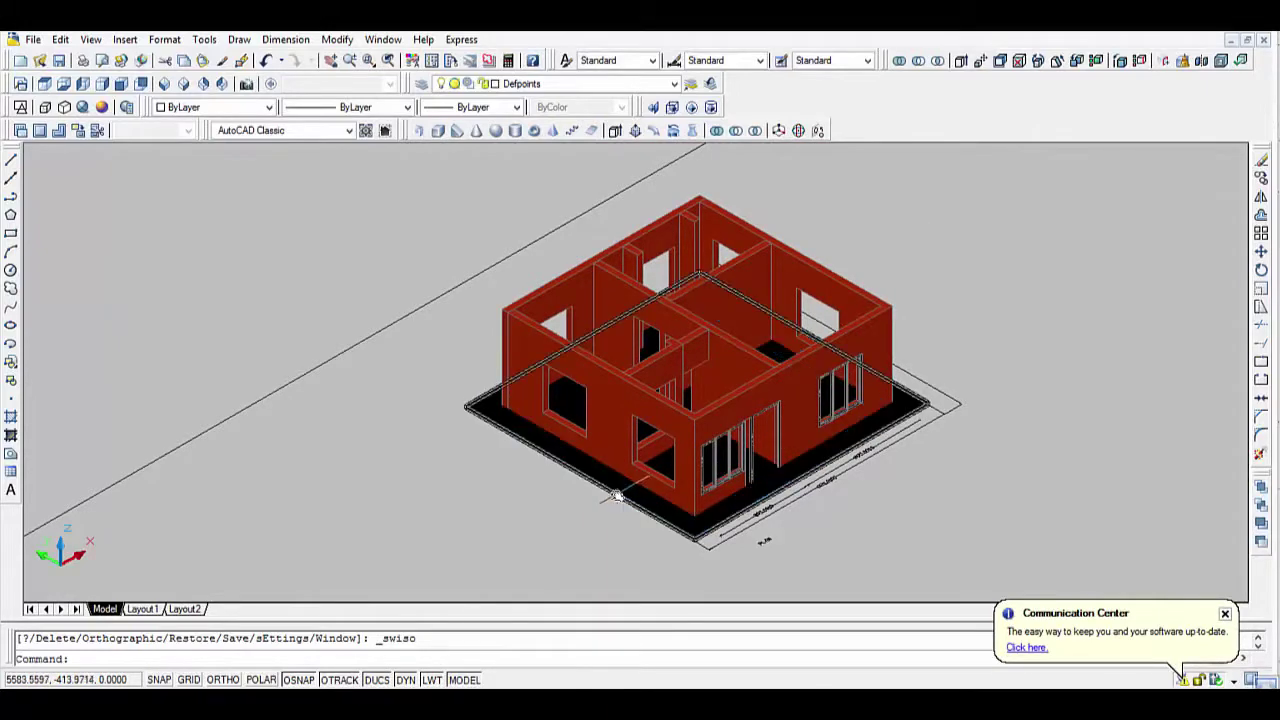
{"action": "left_click", "coordinate": [567, 477]}
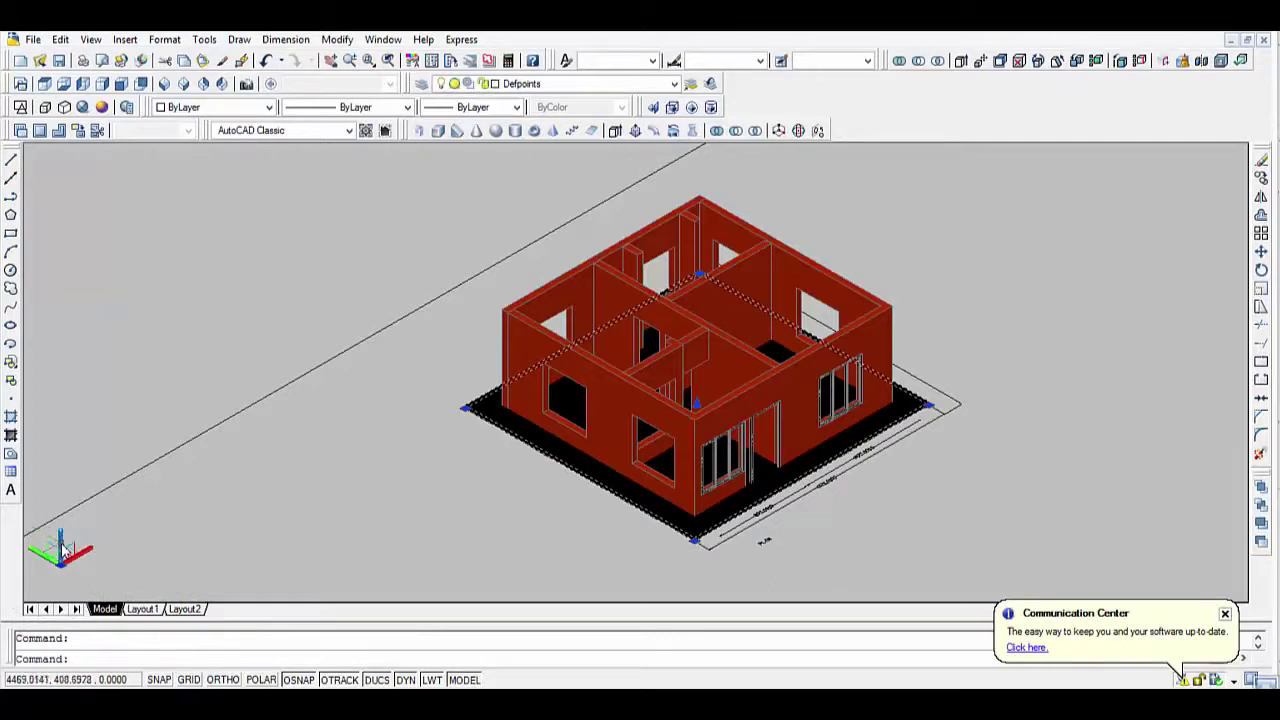
{"action": "key", "text": "space"}
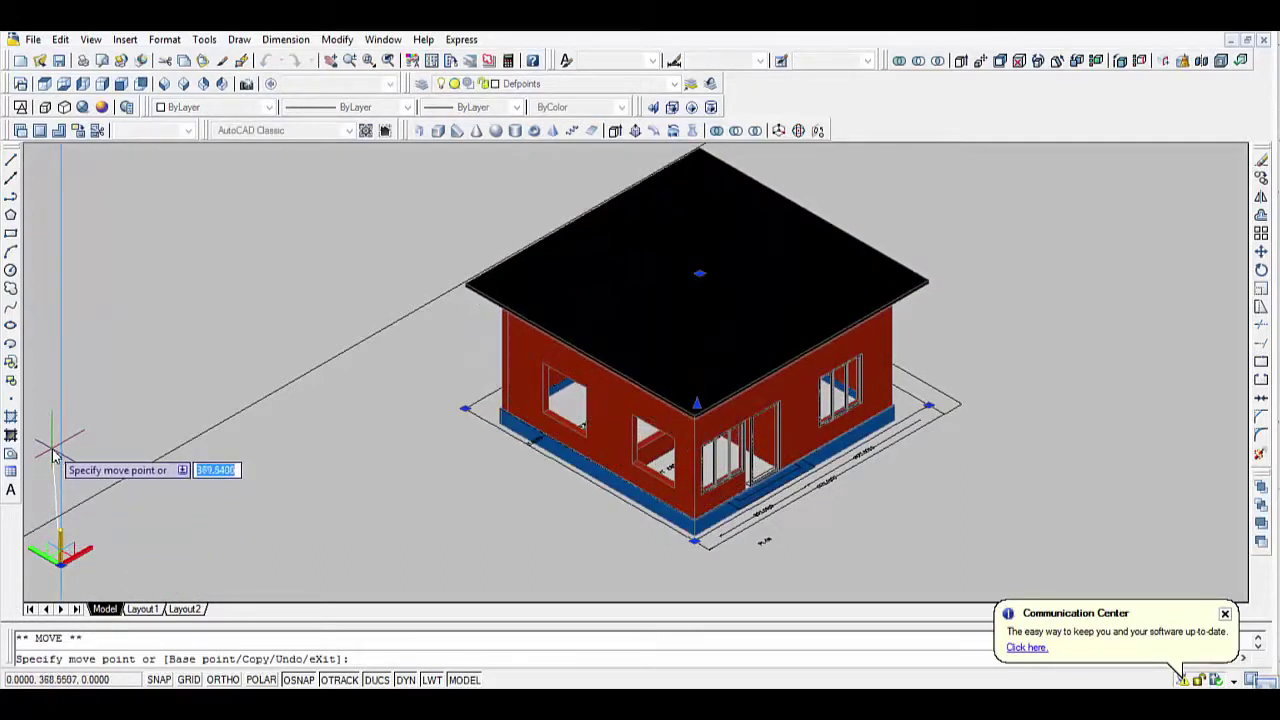
{"action": "type", "text": "3"}
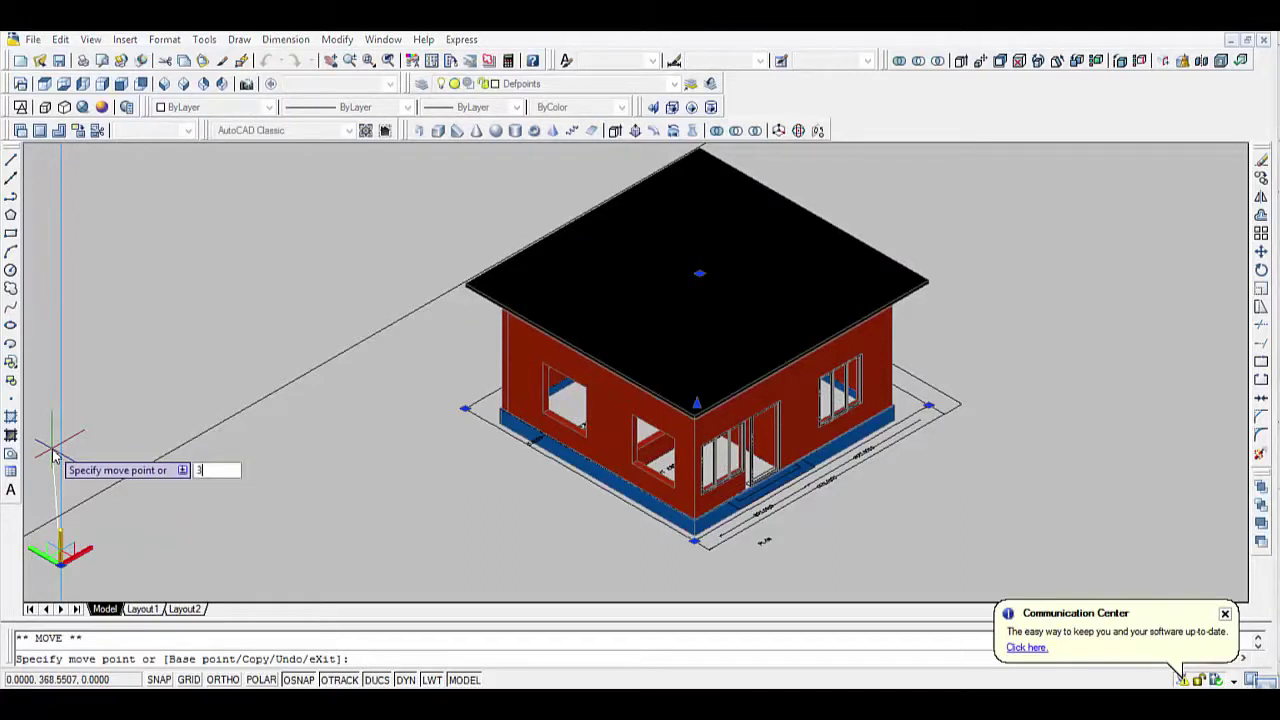
{"action": "key", "text": "Return"}
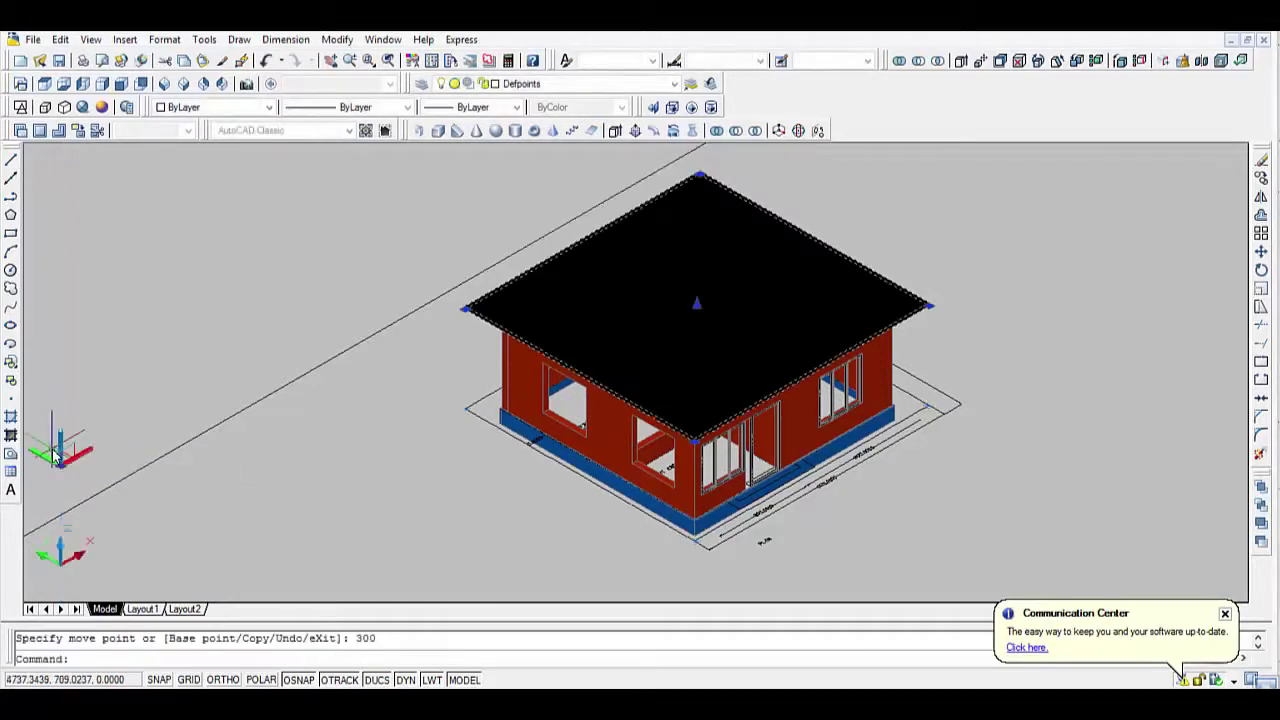
Clear the selection, orbit lower to check the roof, and return to Top view.
{"action": "key", "text": "Escape"}
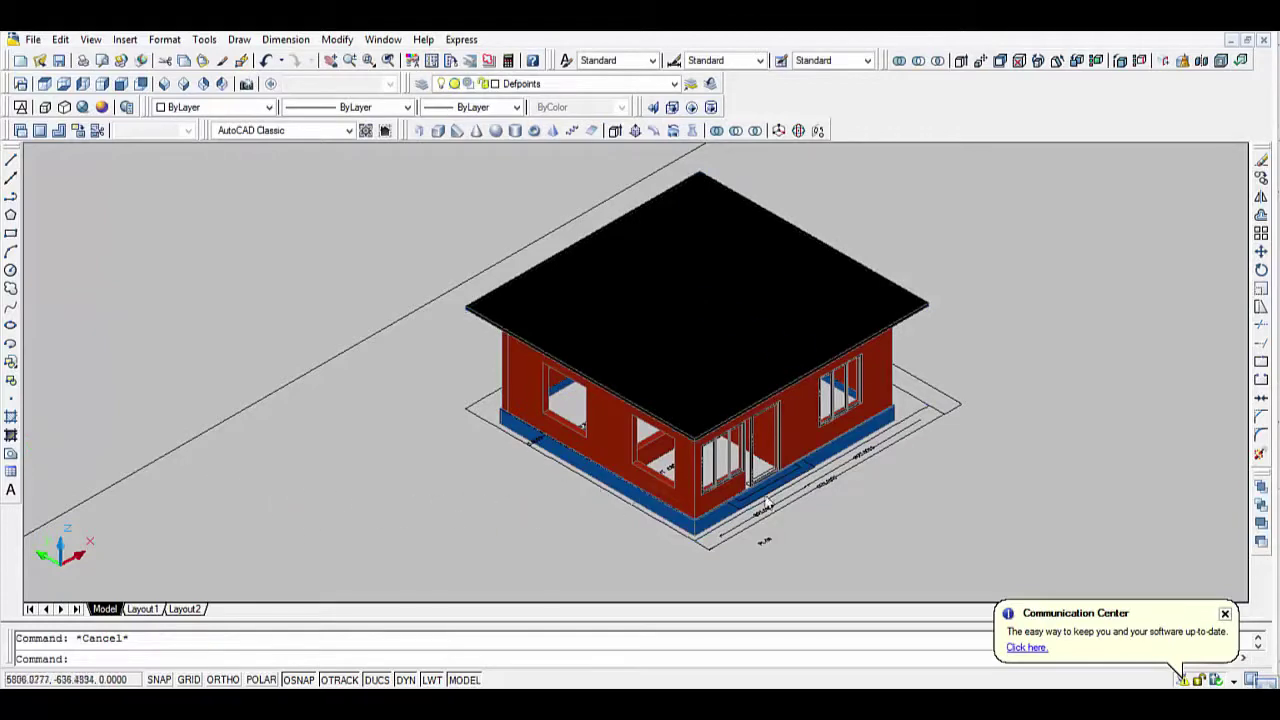
{"action": "scroll", "coordinate": [782, 491], "scroll_direction": "up", "scroll_amount": 3}
{"action": "scroll", "coordinate": [1001, 520], "scroll_direction": "down", "scroll_amount": 4}
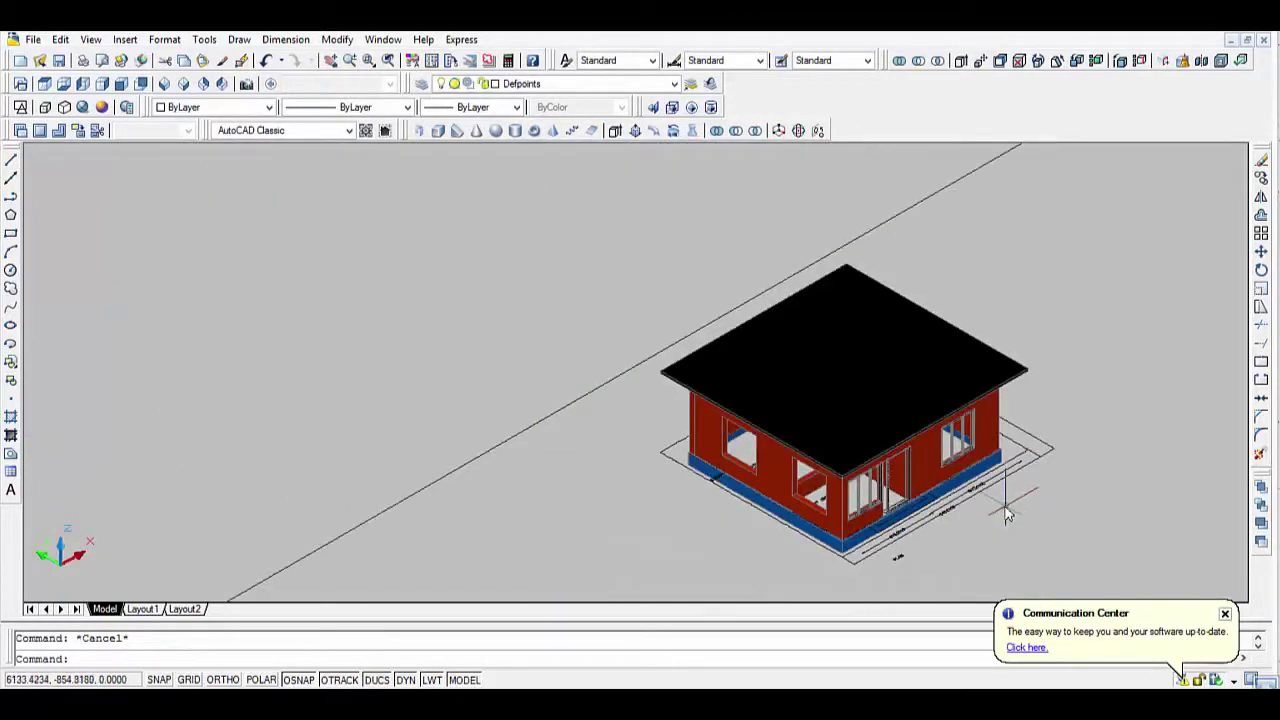
{"action": "mouse_move", "coordinate": [1004, 507]}
{"action": "middle_mouse_down", "text": "shift"}
{"action": "mouse_move", "coordinate": [996, 471]}
{"action": "mouse_move", "coordinate": [1031, 480]}
{"action": "middle_mouse_up", "text": "shift"}
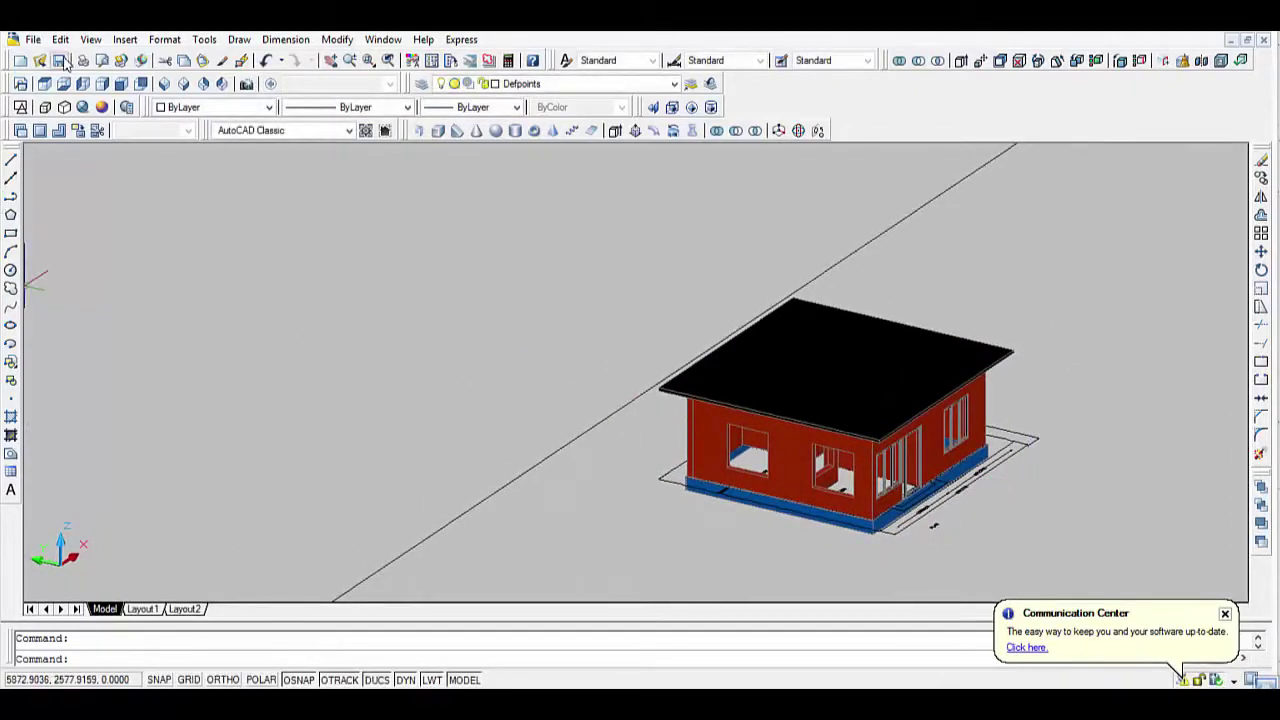
{"action": "left_click", "coordinate": [44, 84]}
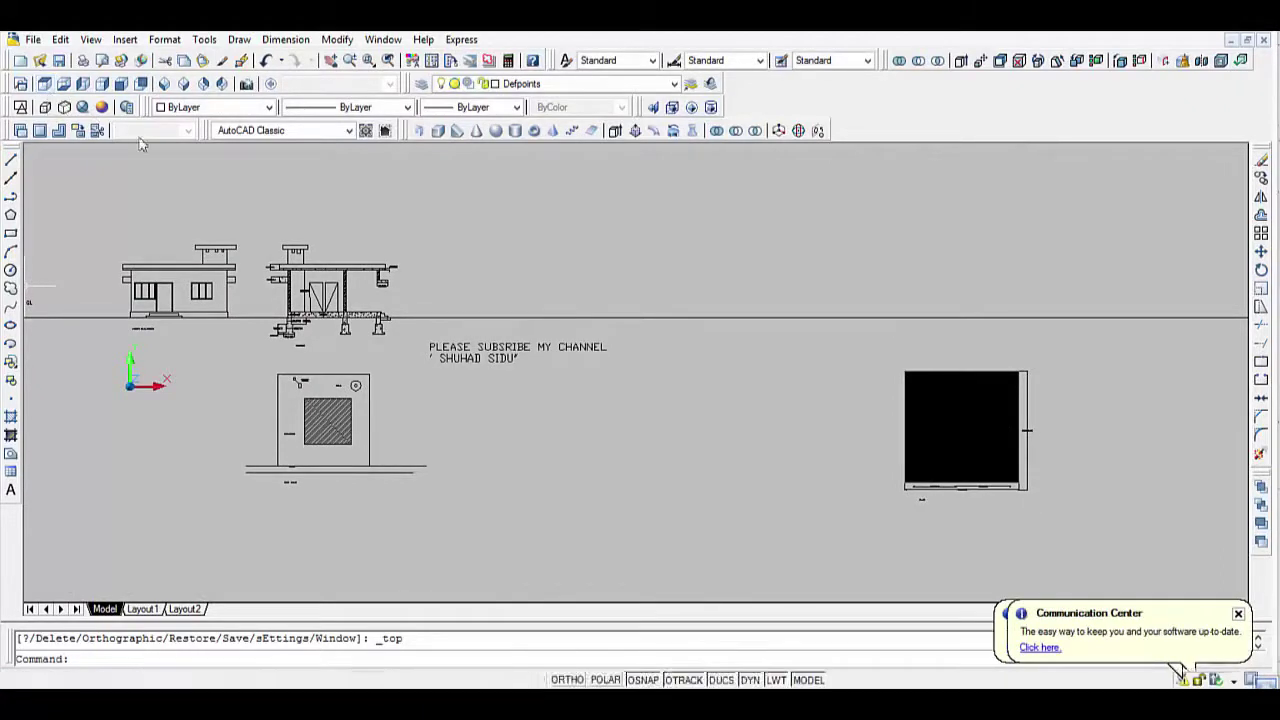
Turn off the Defpoints layer holding the roof slab and inspect the floor plan beneath.
{"action": "left_click", "coordinate": [613, 86]}
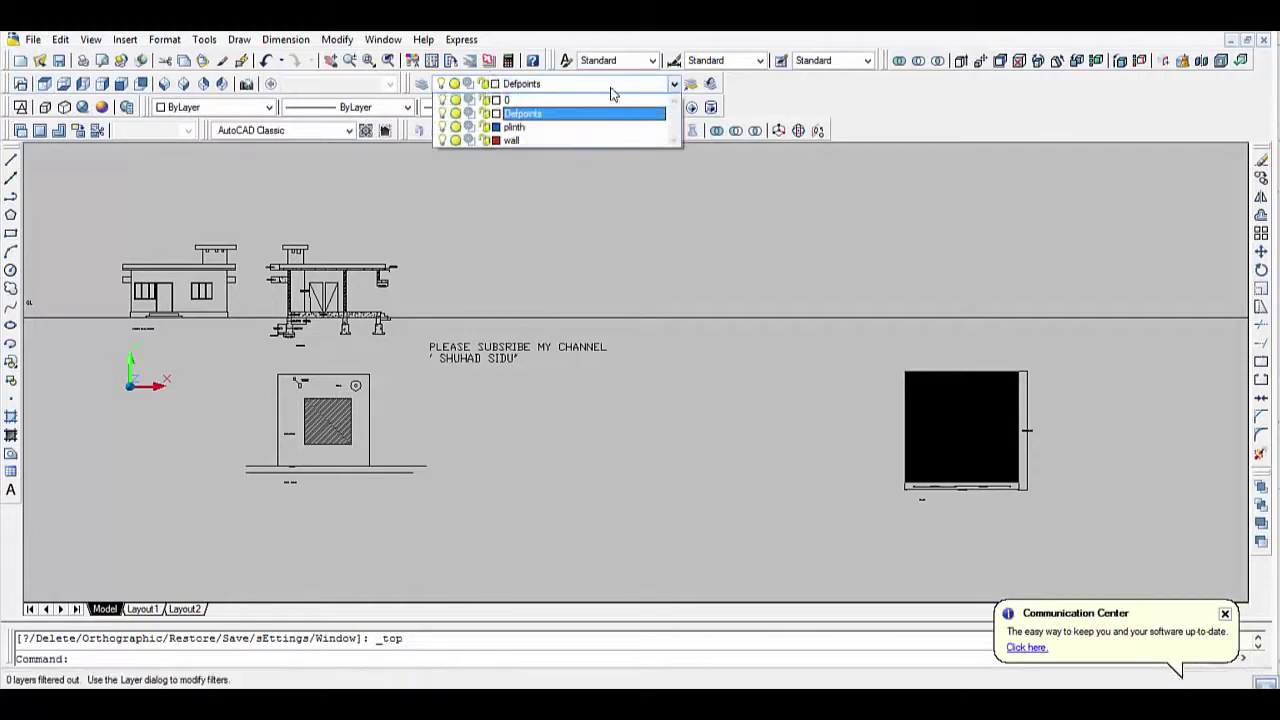
{"action": "left_click", "coordinate": [441, 113]}
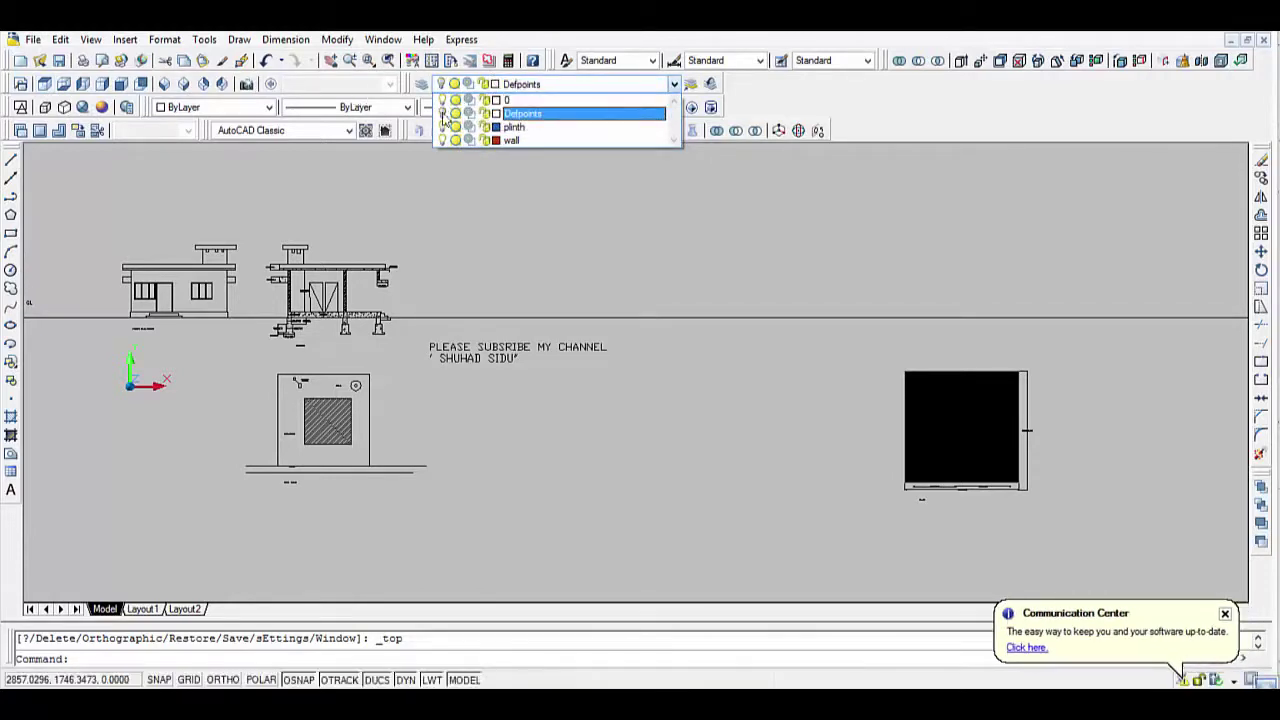
{"action": "left_click", "coordinate": [700, 300]}
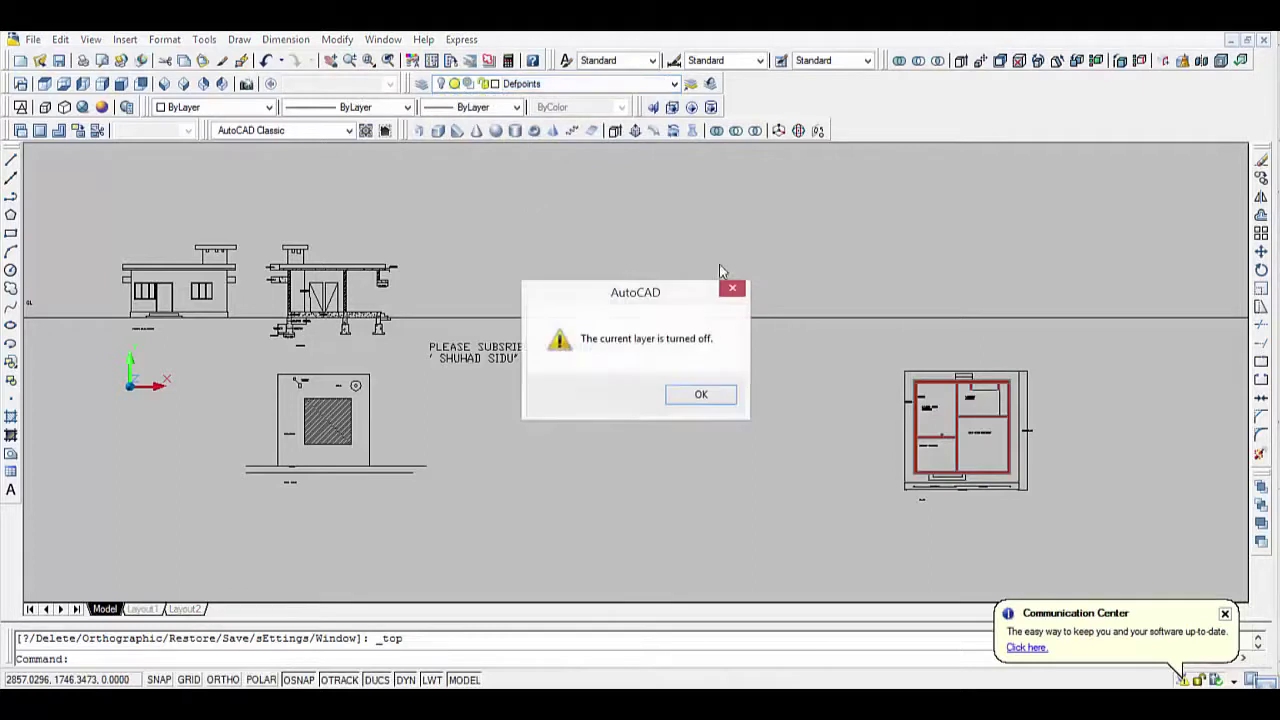
{"action": "left_click", "coordinate": [702, 395]}
{"action": "scroll", "coordinate": [976, 477], "scroll_direction": "up", "scroll_amount": 3}
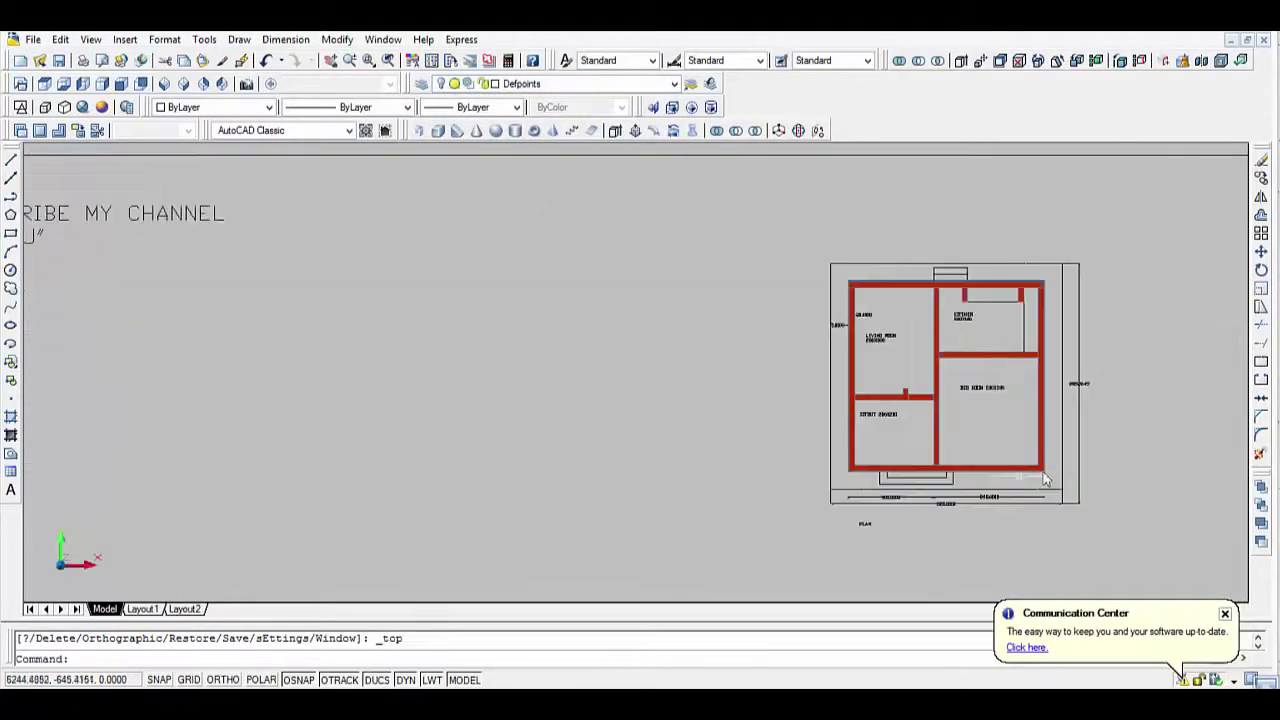
{"action": "middle_click_drag", "start_coordinate": [1175, 455], "coordinate": [817, 459]}
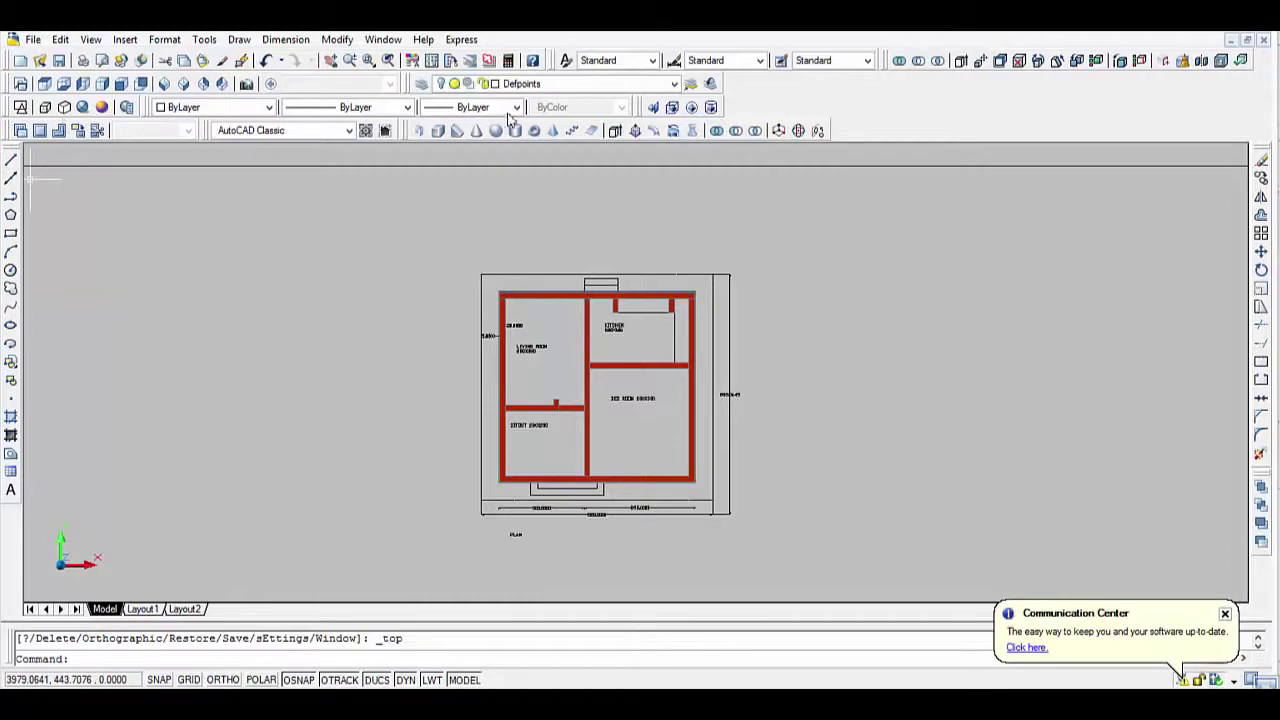
Turn the Defpoints layer back on and return to SW Isometric view.
{"action": "left_click", "coordinate": [462, 86]}
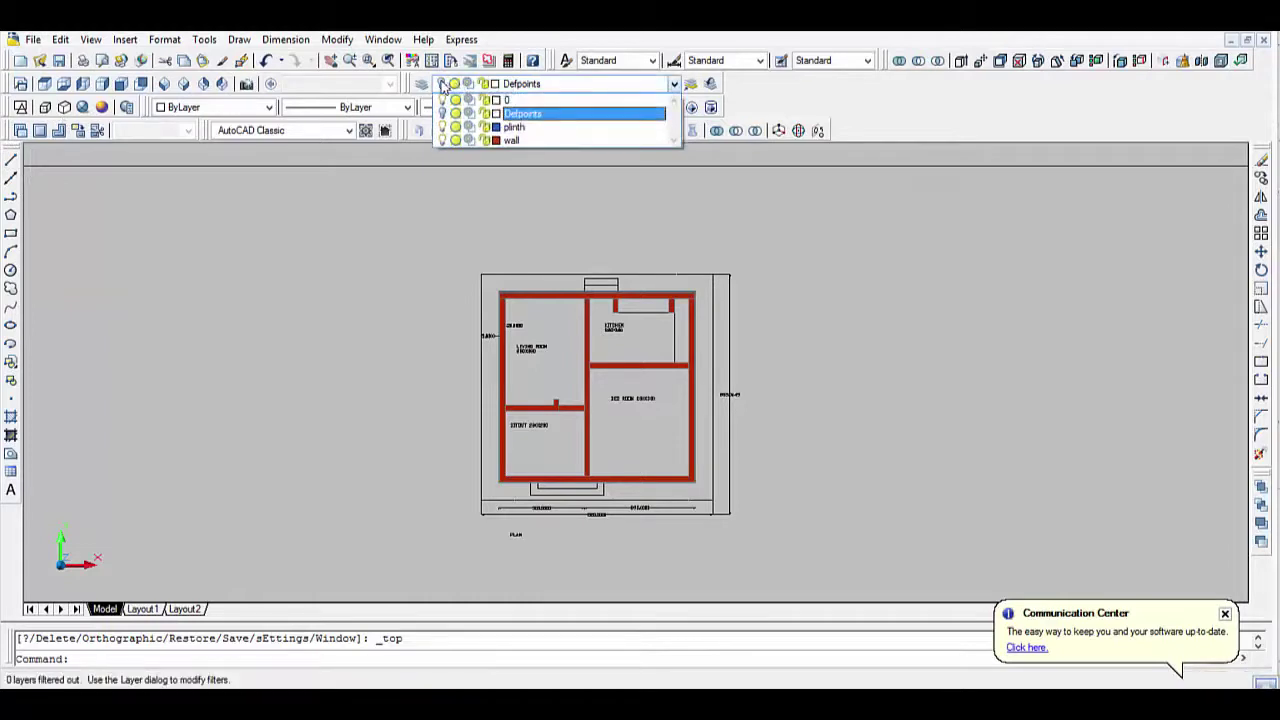
{"action": "left_click", "coordinate": [378, 224]}
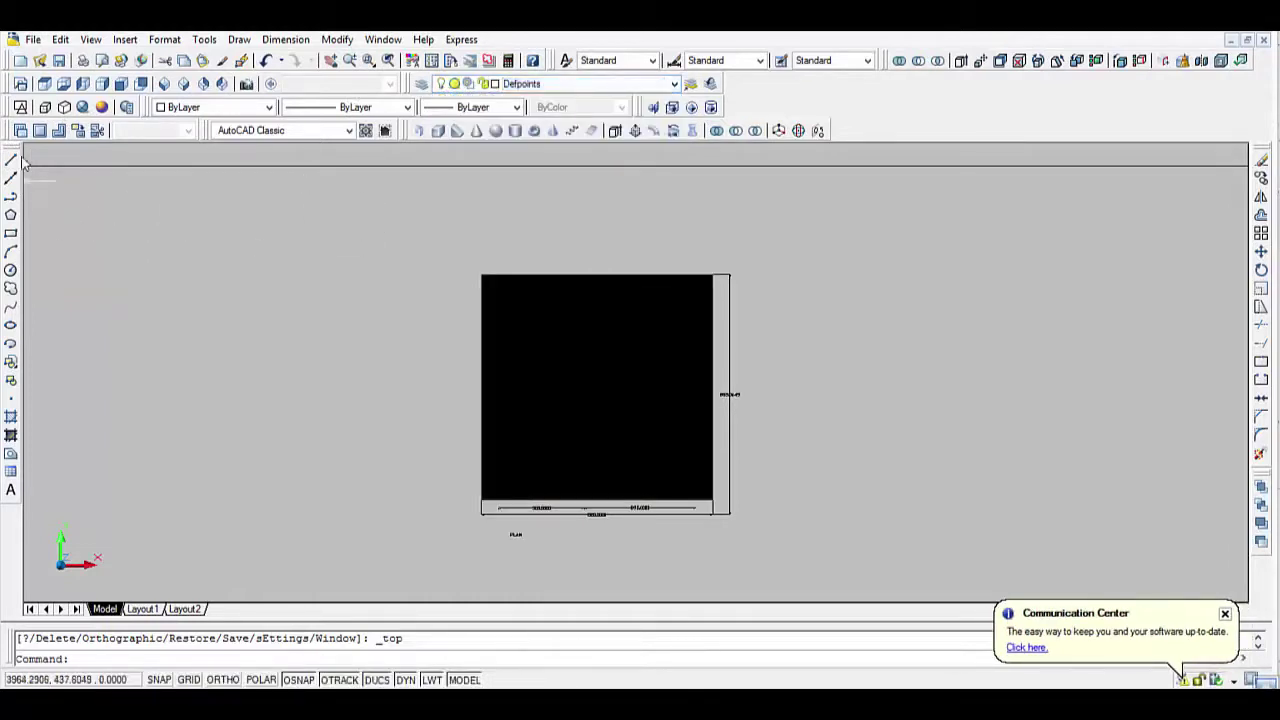
{"action": "left_click", "coordinate": [165, 85]}
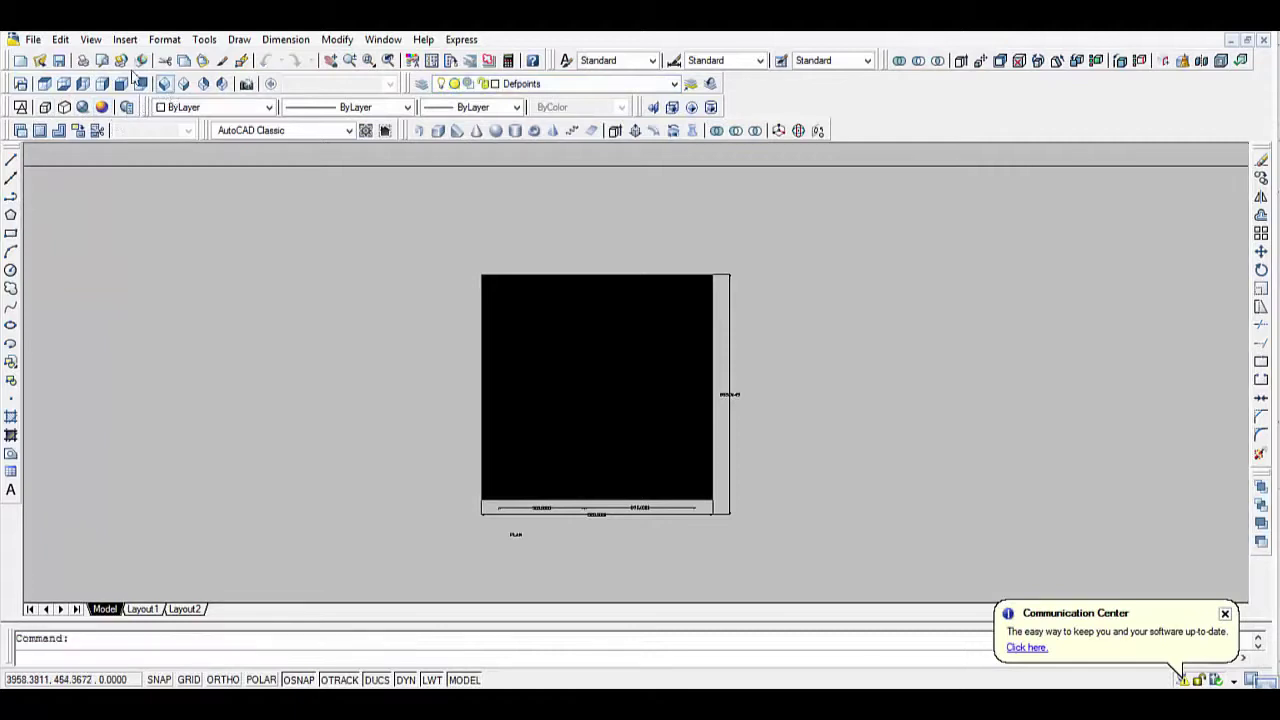
Zoom toward the house and orbit to a lower angle to view the black roof on the red walls.
{"action": "scroll", "coordinate": [905, 338], "scroll_direction": "up", "scroll_amount": 1}
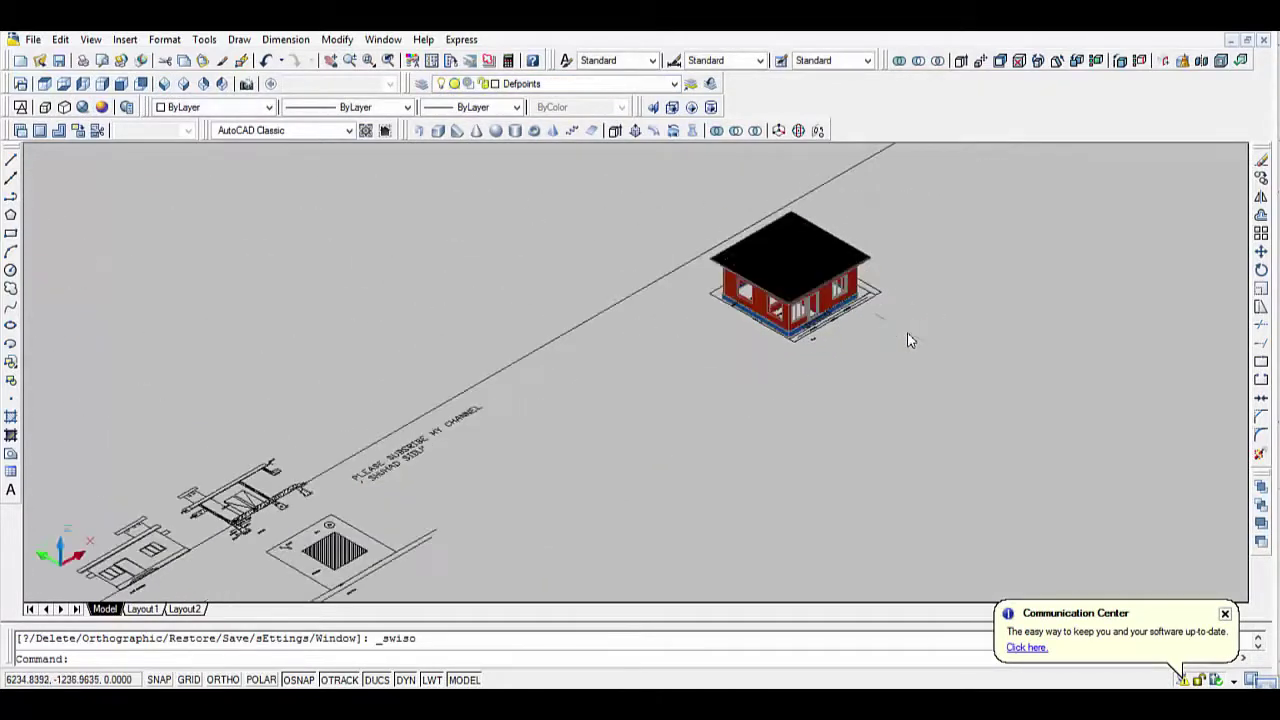
{"action": "scroll", "coordinate": [920, 345], "scroll_direction": "up", "scroll_amount": 1}
{"action": "scroll", "coordinate": [900, 375], "scroll_direction": "up", "scroll_amount": 2}
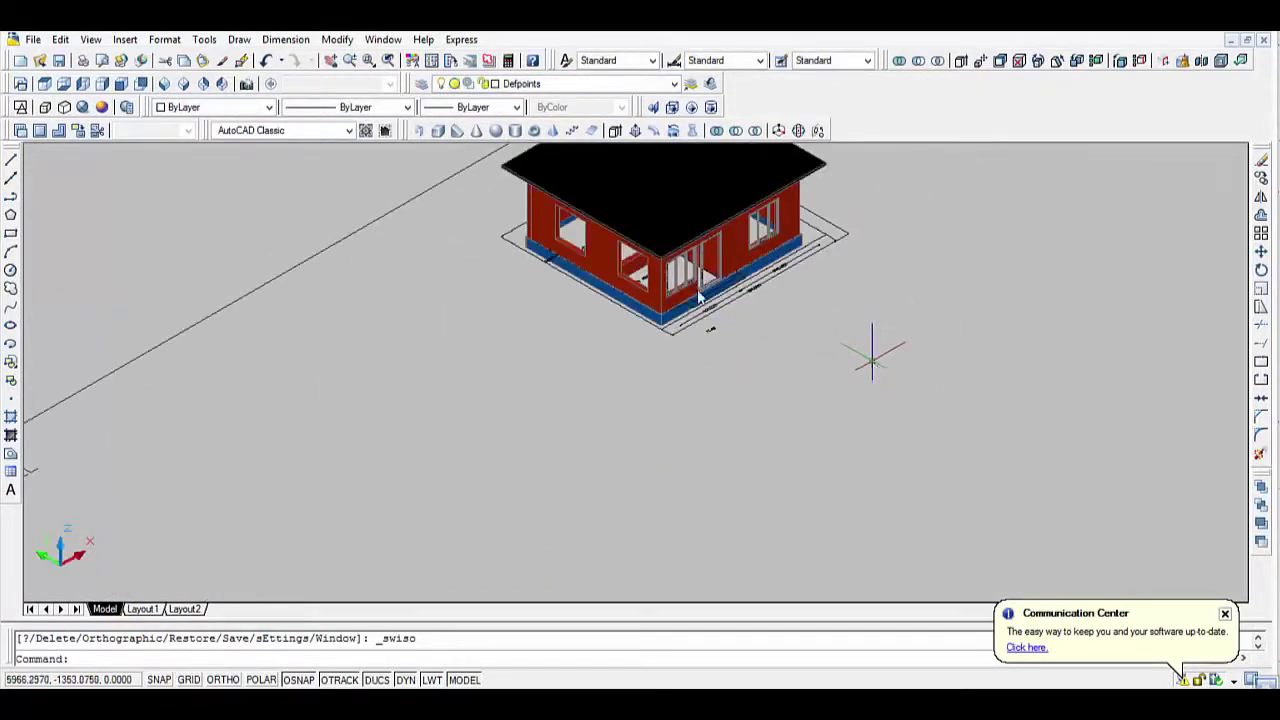
{"action": "mouse_move", "coordinate": [857, 357]}
{"action": "middle_mouse_down"}
{"action": "mouse_move", "coordinate": [820, 334]}
{"action": "mouse_move", "coordinate": [783, 366]}
{"action": "mouse_move", "coordinate": [745, 338]}
{"action": "mouse_move", "coordinate": [630, 540]}
{"action": "mouse_move", "coordinate": [683, 500]}
{"action": "mouse_move", "coordinate": [728, 504]}
{"action": "mouse_move", "coordinate": [737, 517]}
{"action": "mouse_move", "coordinate": [724, 530]}
{"action": "middle_mouse_up"}
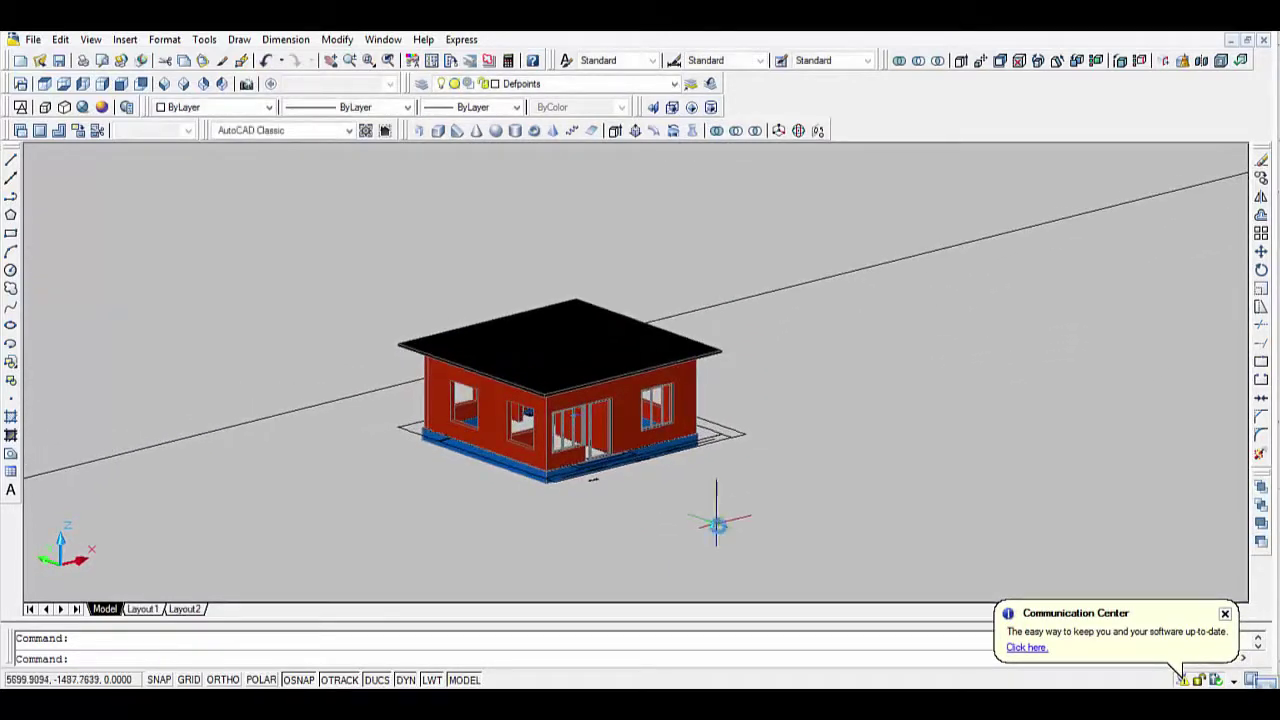